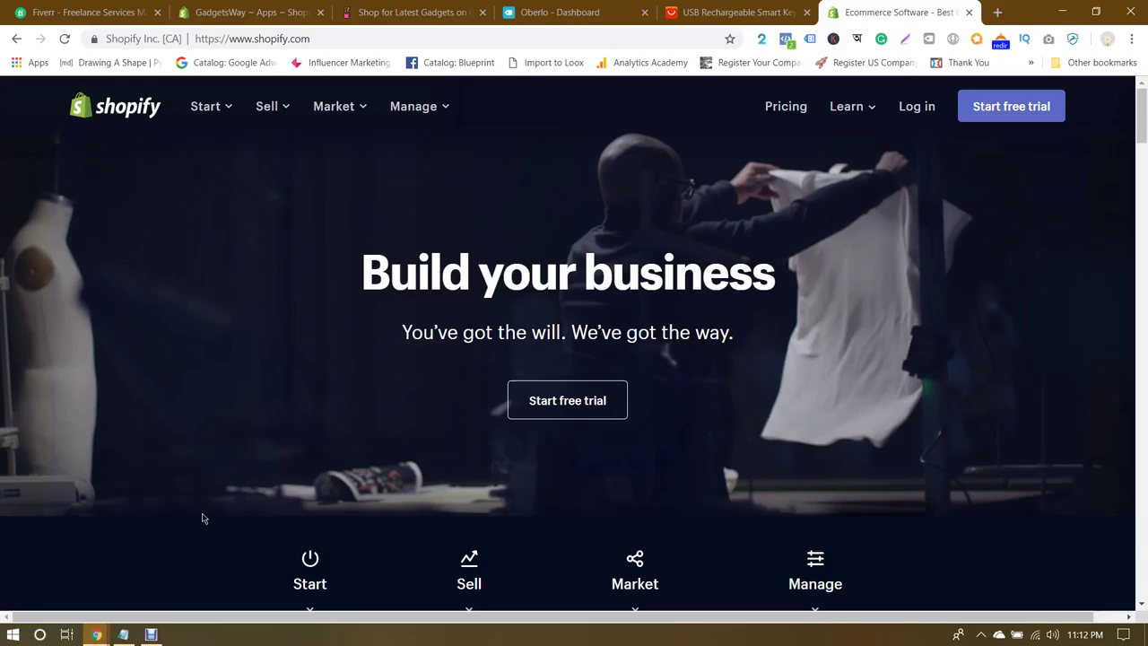
Step: Switch to Fiverr, open the seller's gig management page and review the active gigs
click(90, 13)
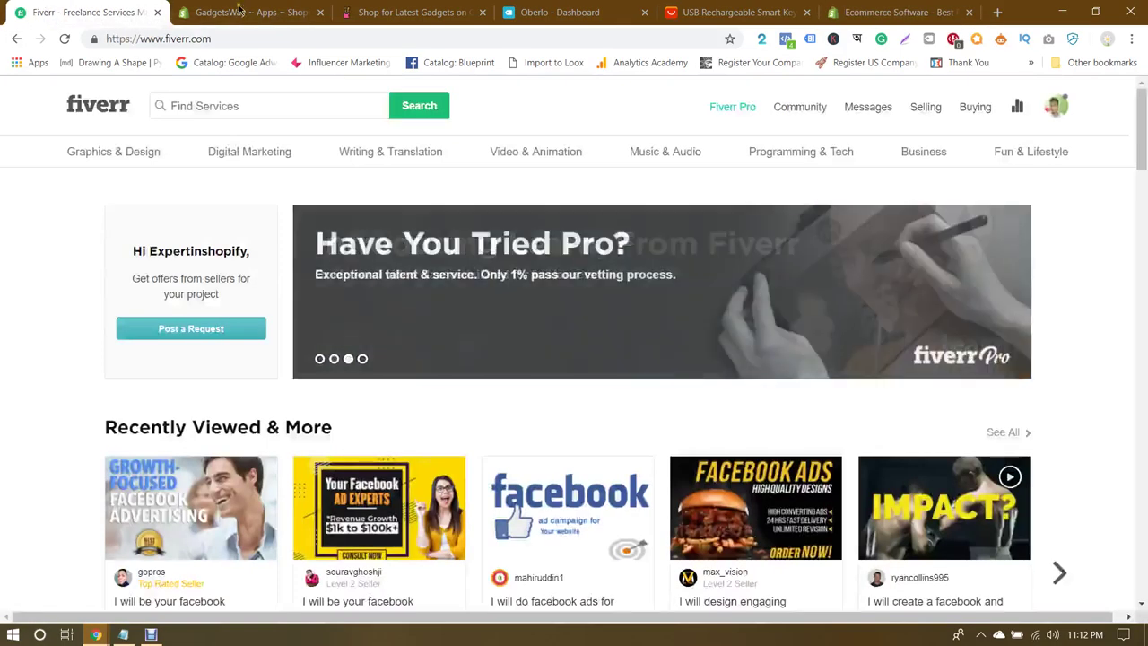
mouse_move(925, 108)
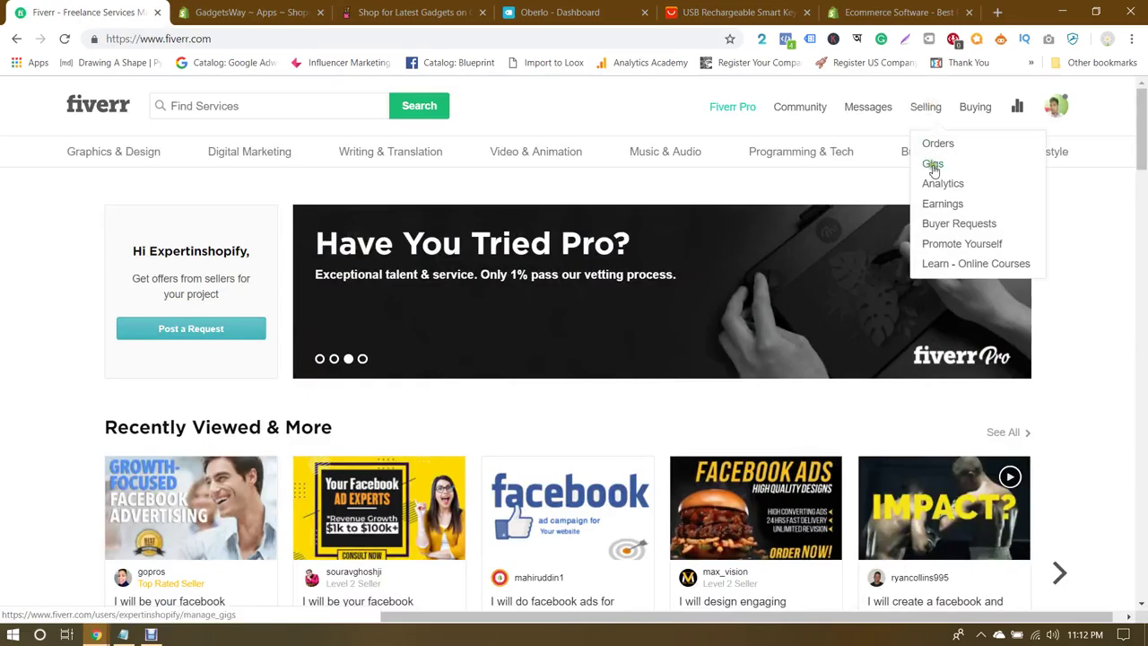
click(931, 161)
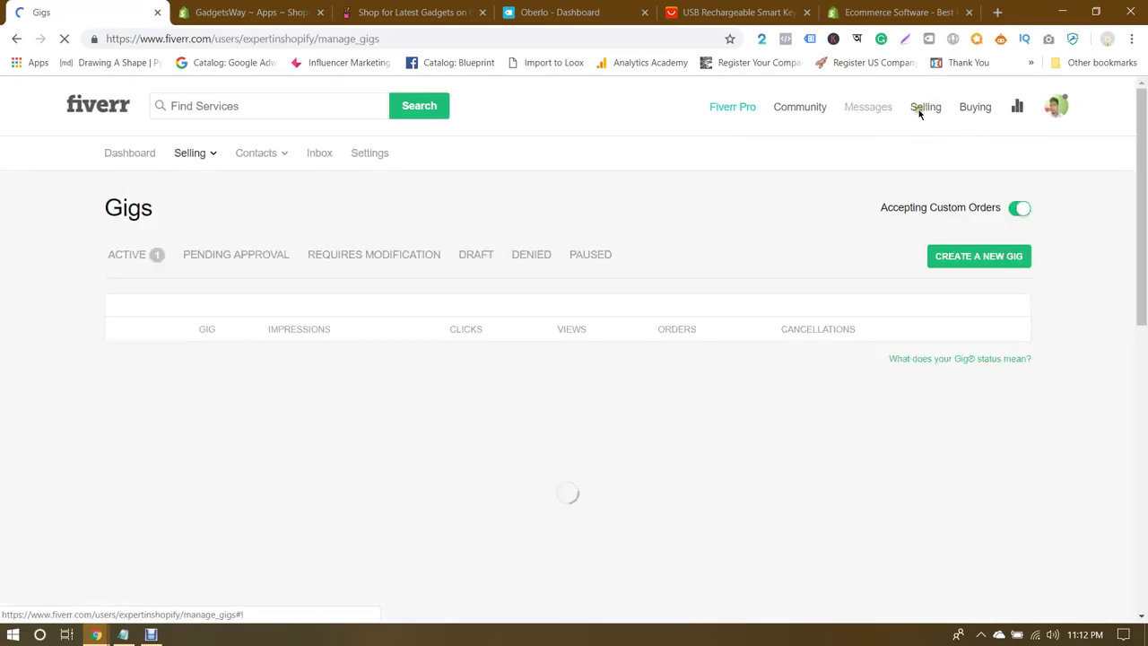
scroll(582, 193, down, 1)
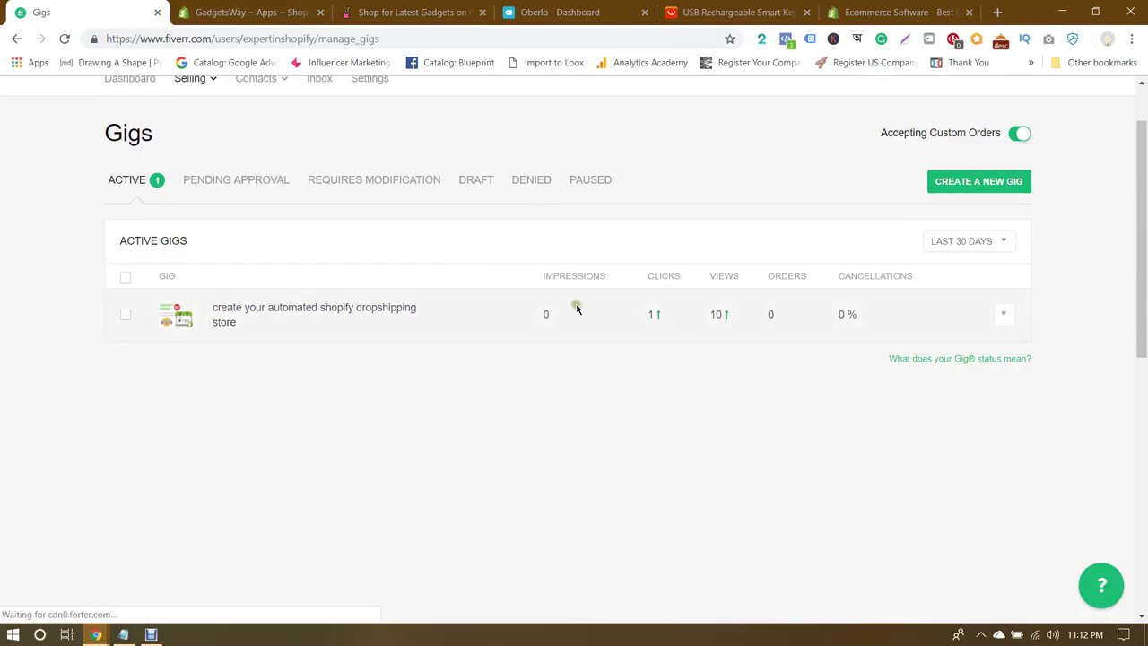
scroll(709, 343, up, 1)
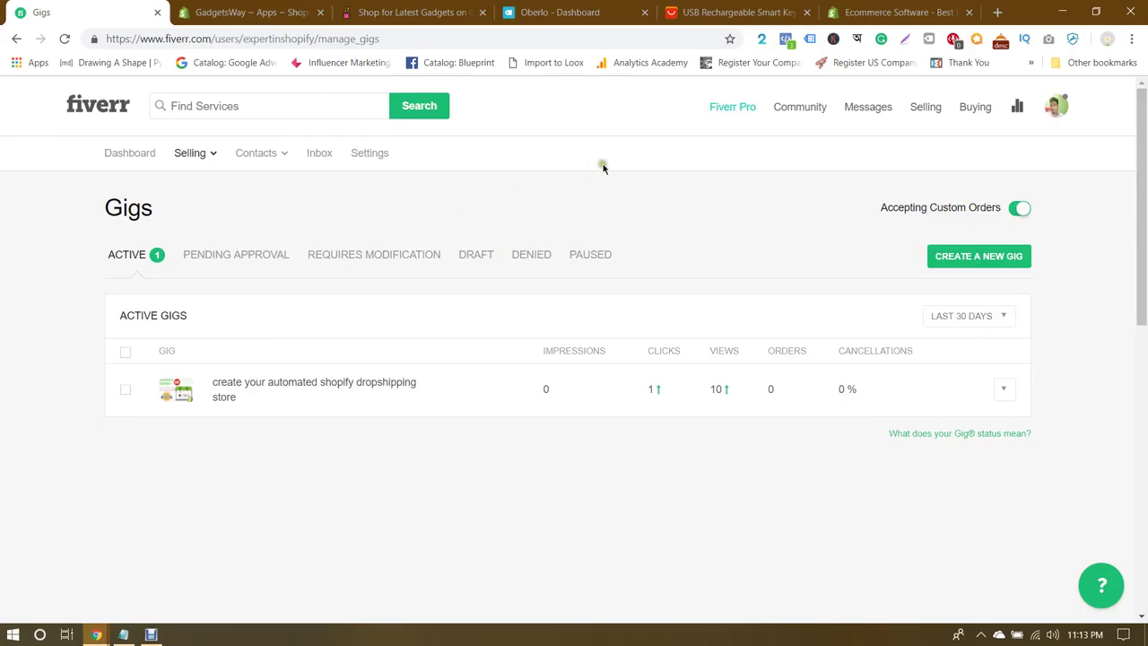
Step: Switch to the Shopify homepage and examine its headline and tagline about building a business
click(884, 13)
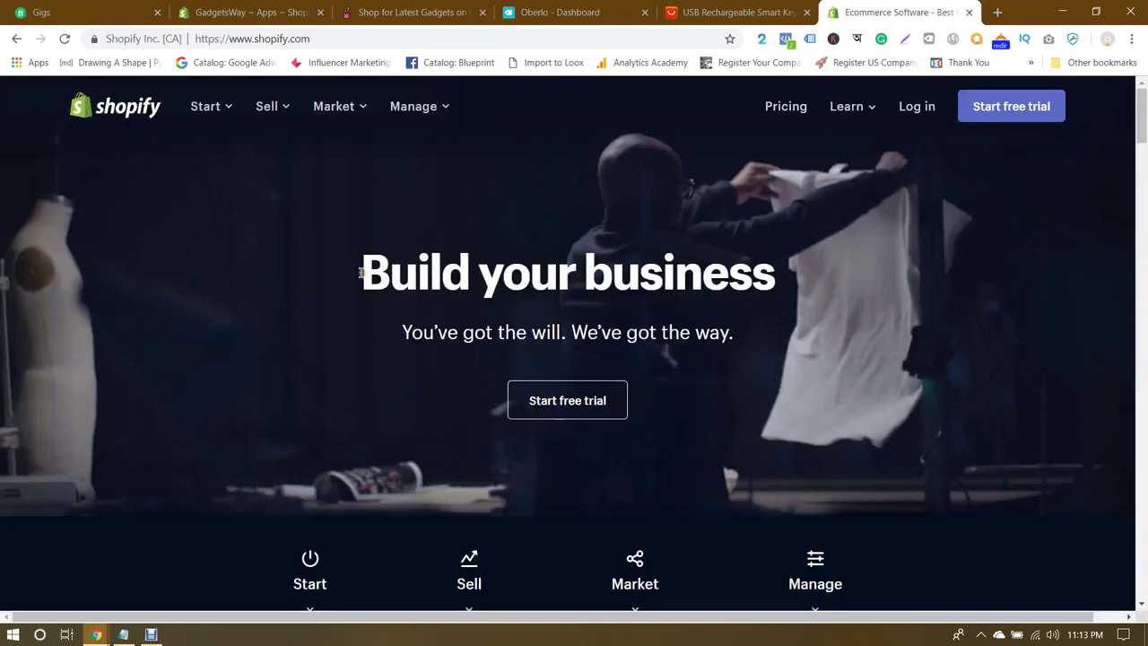
drag(363, 273, 801, 276)
click(821, 292)
drag(405, 339, 732, 336)
click(756, 337)
triple_click(438, 353)
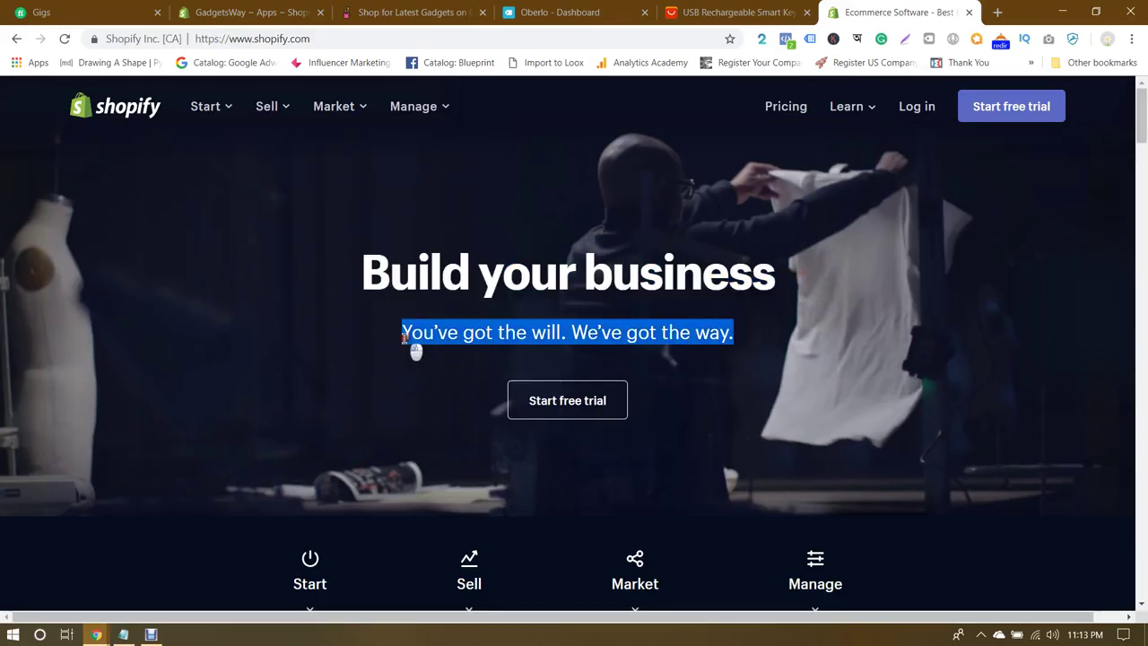
click(405, 334)
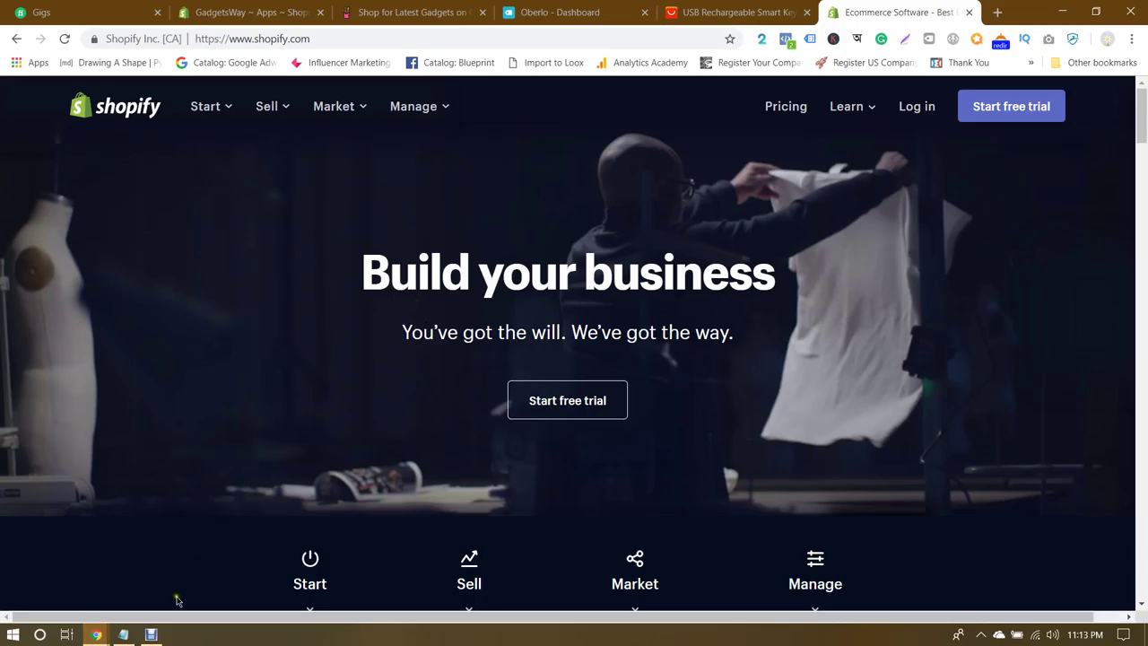
click(163, 634)
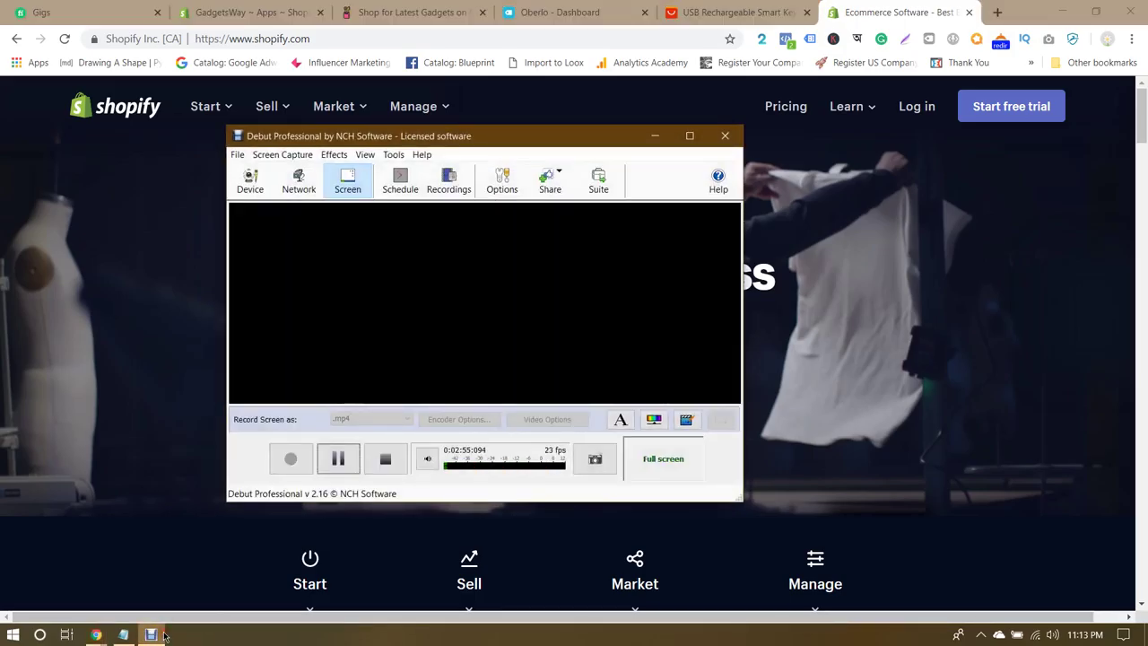
click(164, 635)
Step: Switch to the AliExpress page of the USB rechargeable fingerprint lock and examine its discount price
click(726, 12)
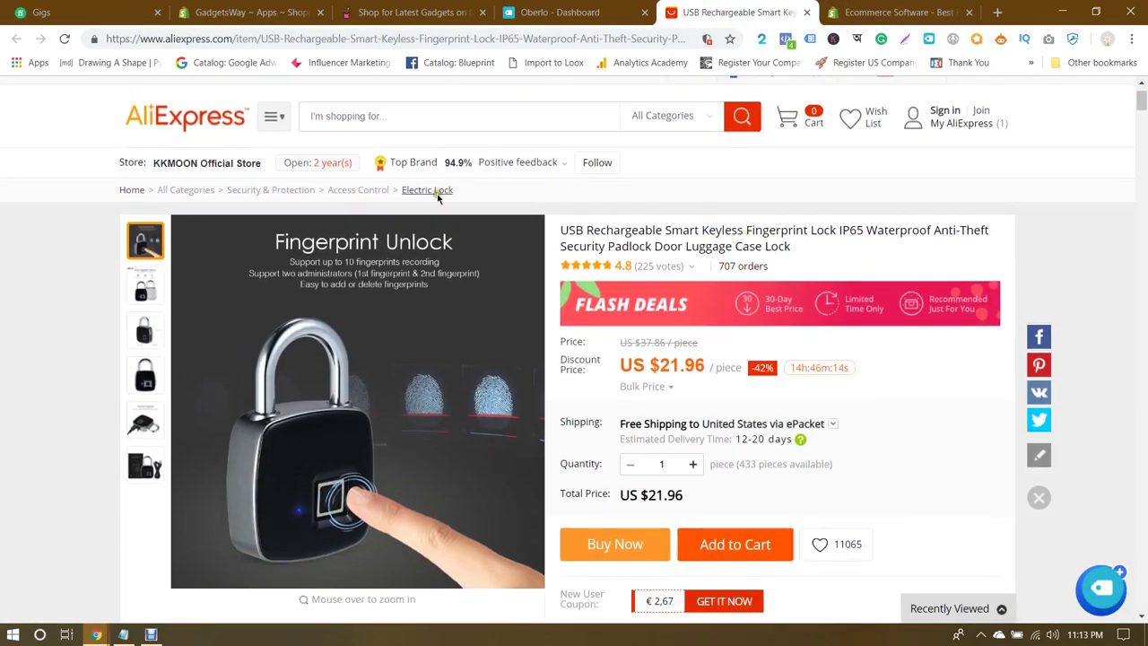
mouse_move(169, 177)
mouse_move(627, 278)
scroll(848, 231, down, 1)
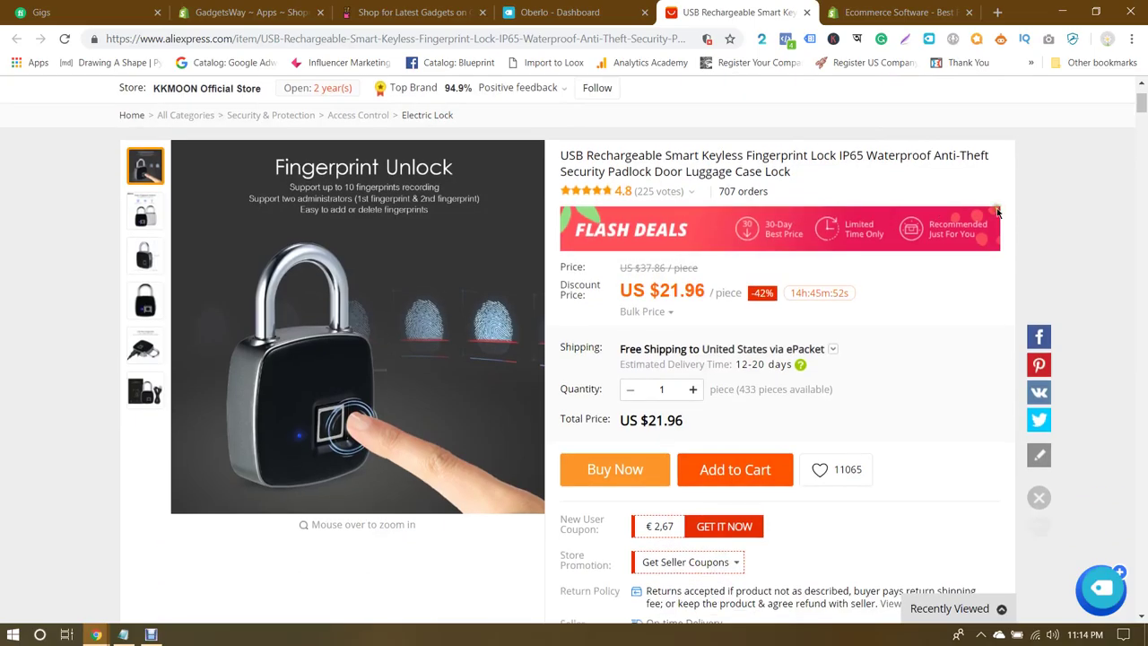
drag(634, 289, 706, 287)
click(707, 287)
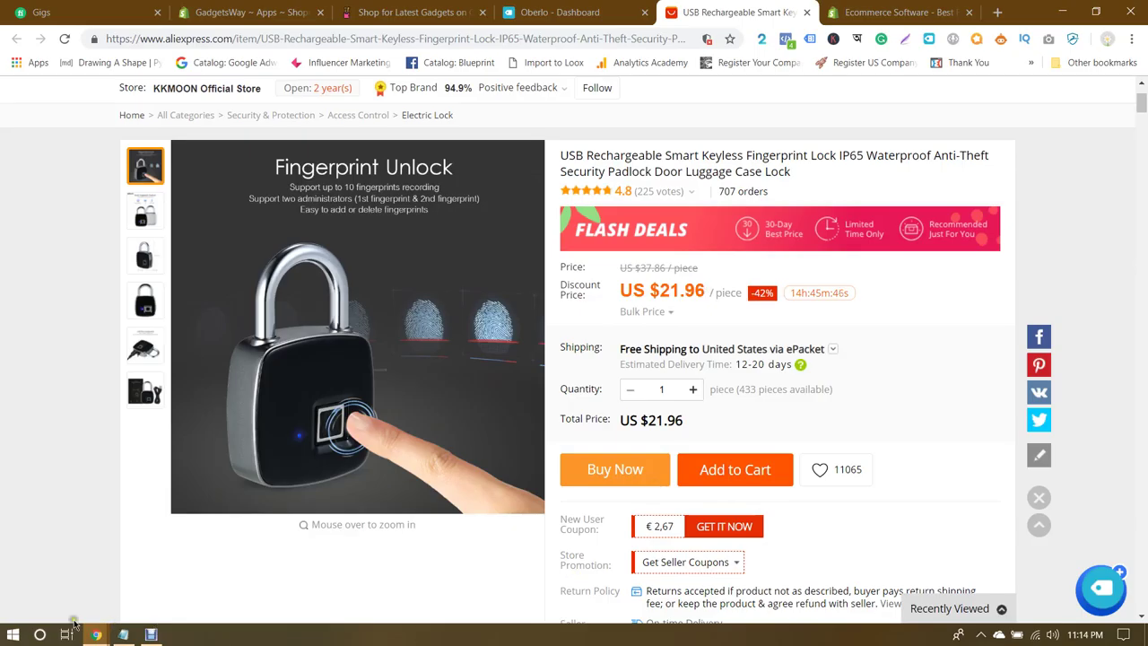
Step: Open a new Notepad note and write the product price criterion "Less Than $30"
click(39, 634)
text(note)
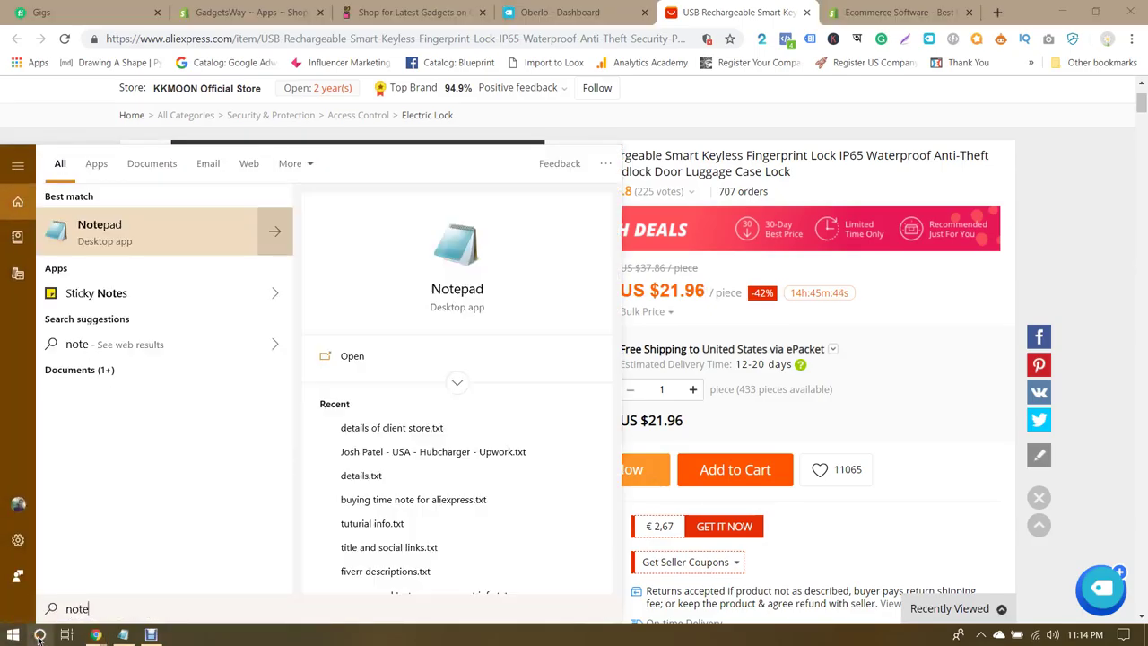
key(Return)
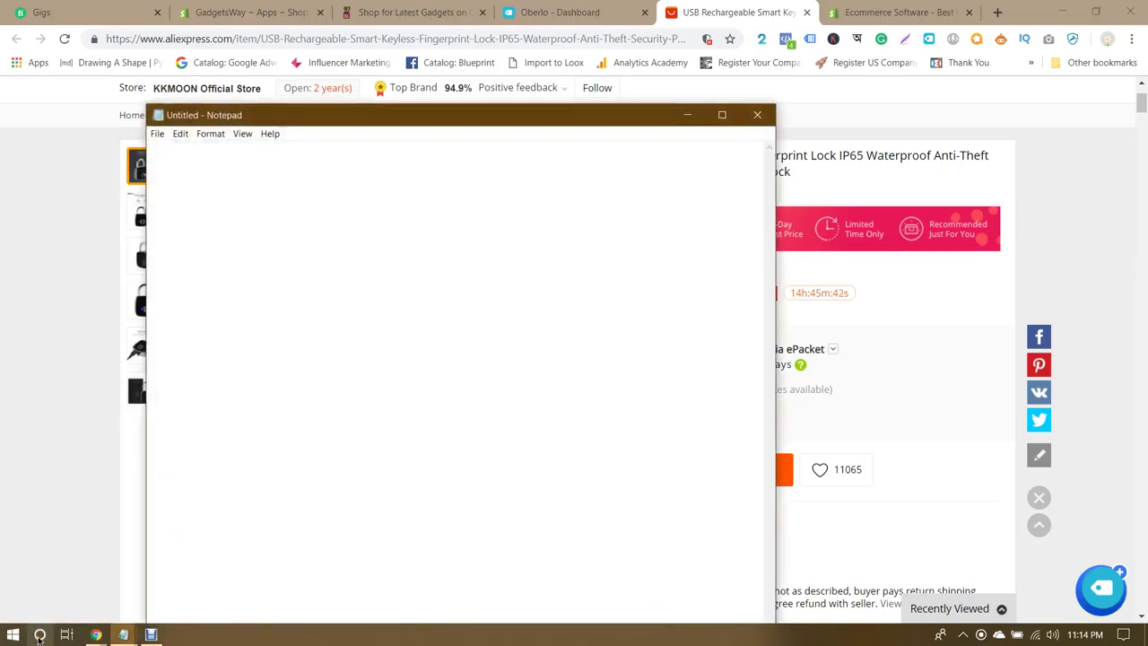
text($30)
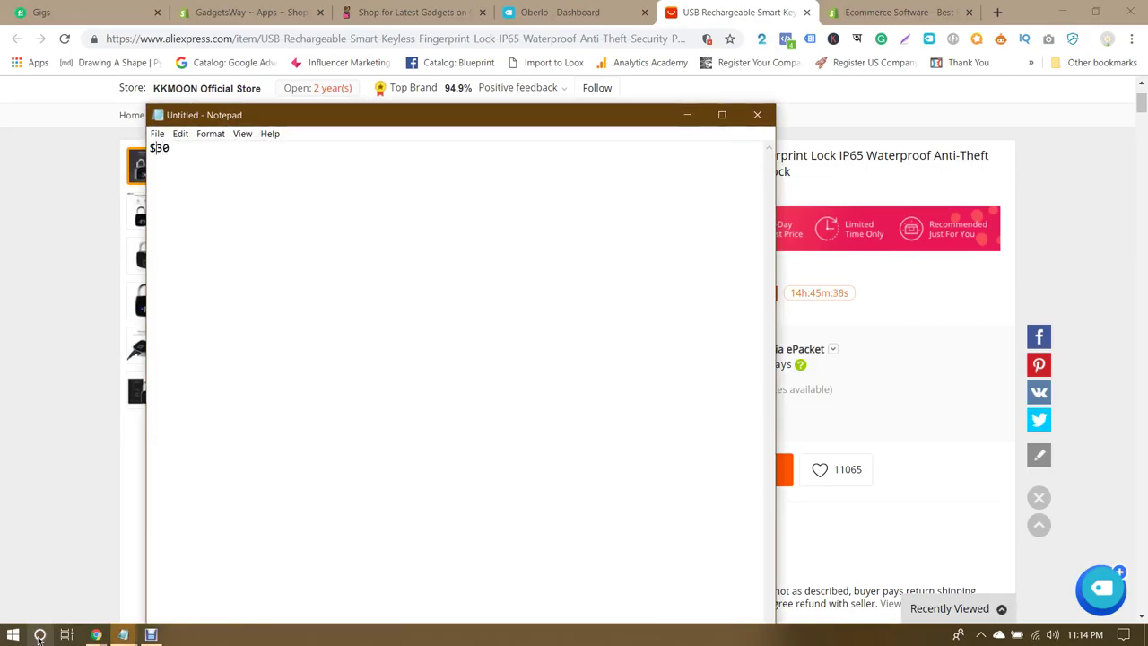
text(Less Than)
key(End)
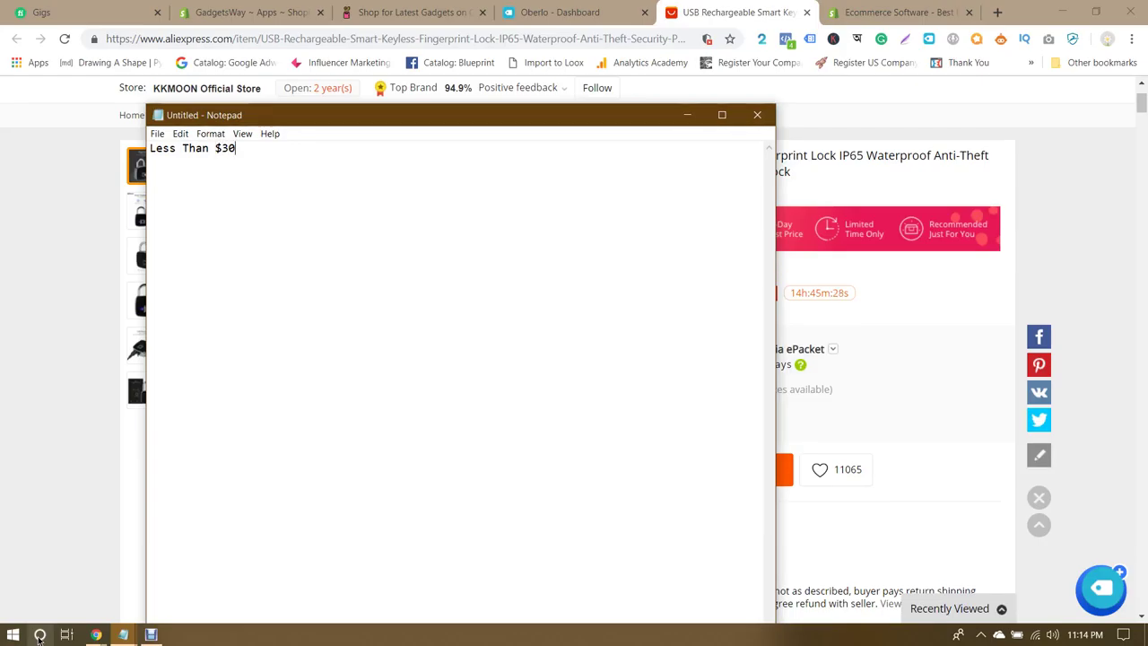
Step: Write the selling-price calculation "22 x 2 = 44.50" below the "Less Than $30" line in the Notepad note
click(3, 523)
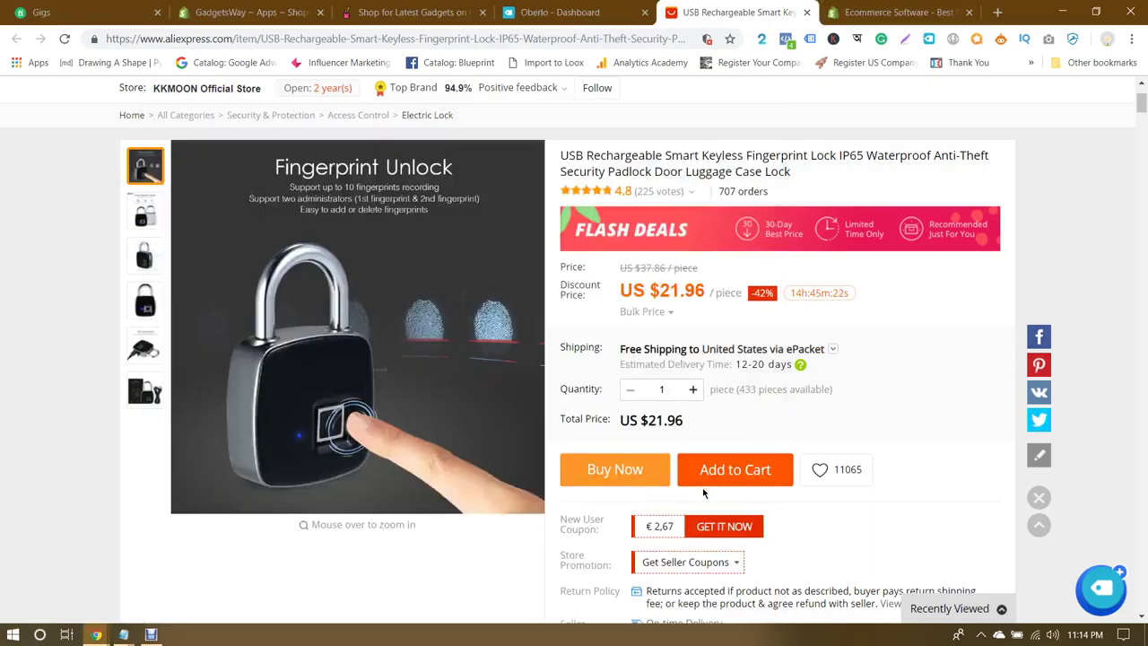
click(124, 634)
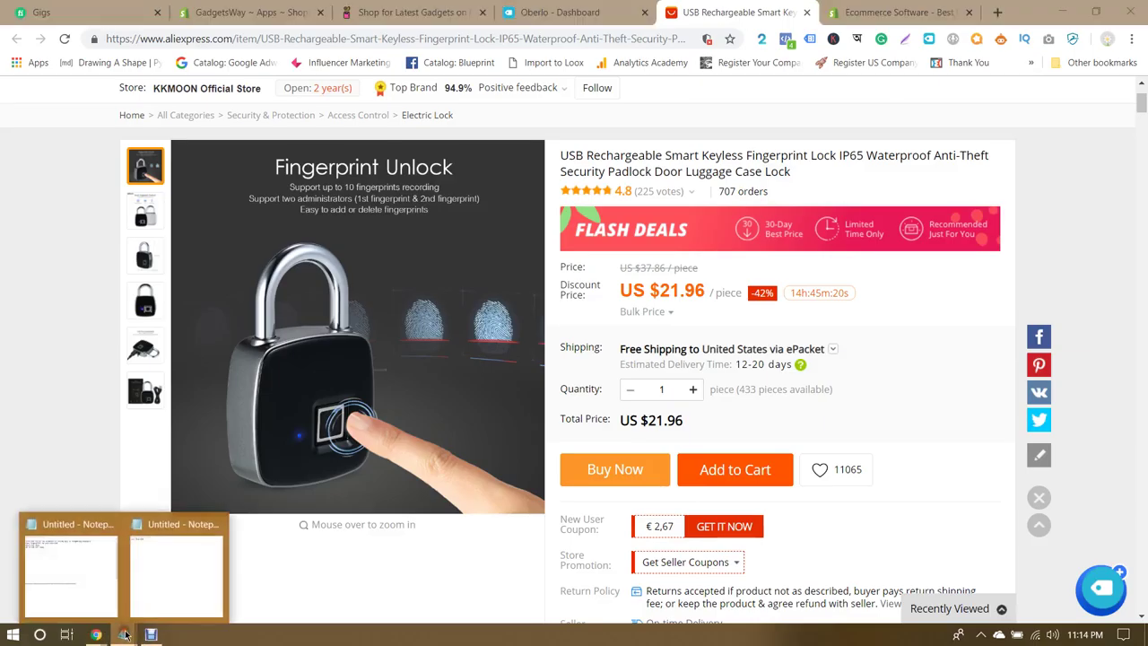
click(173, 563)
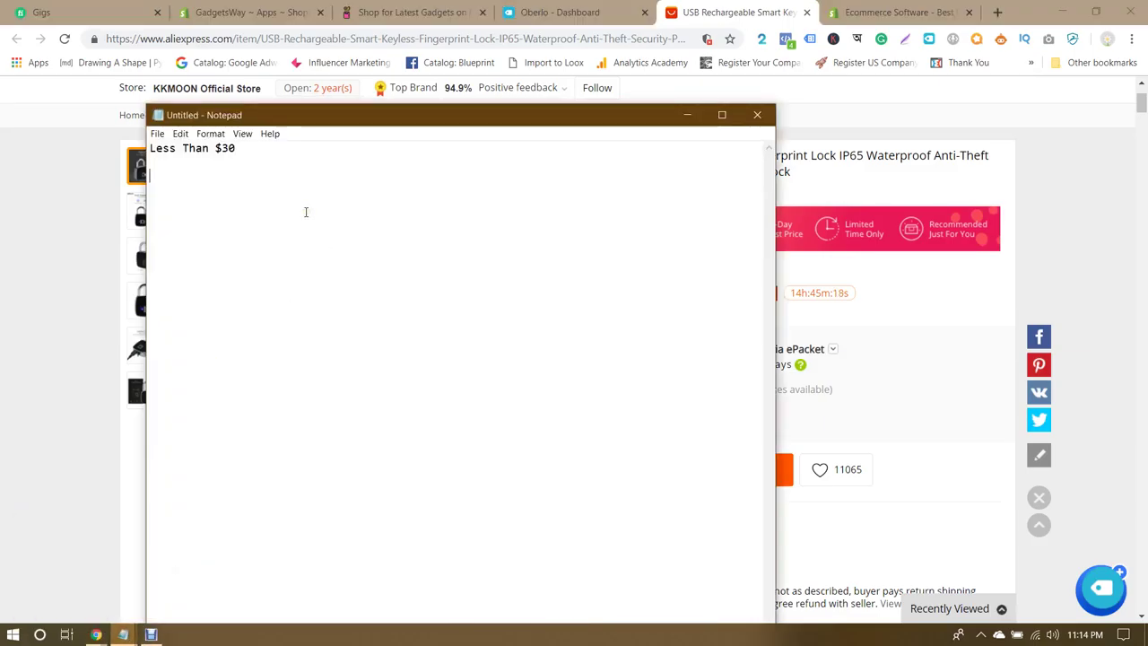
text(22 )
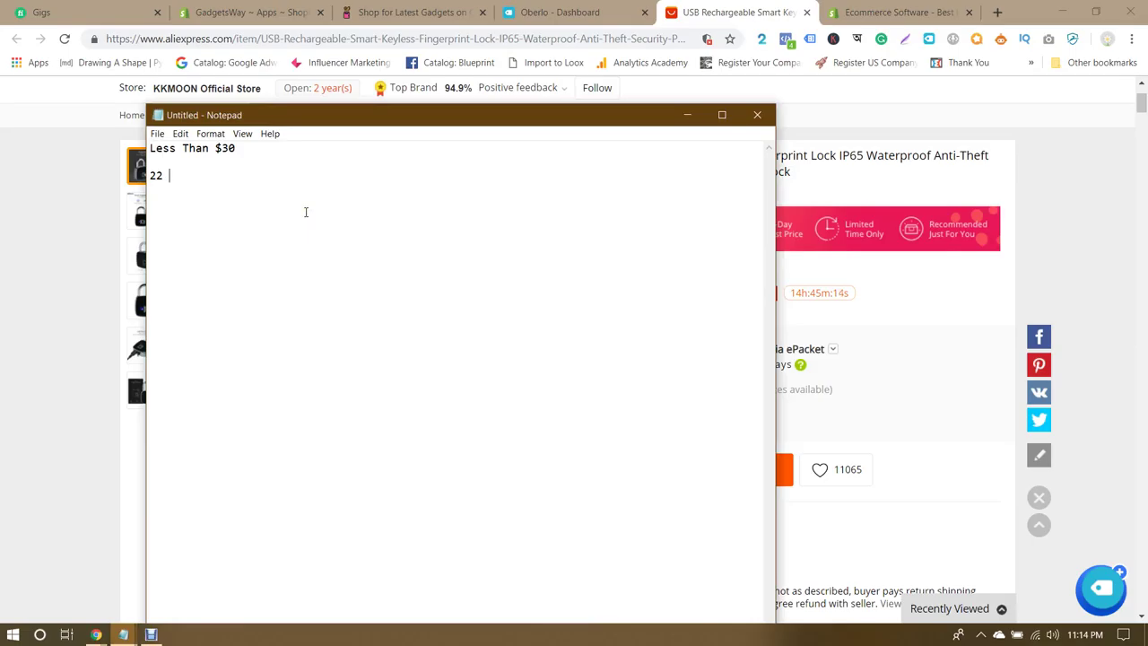
text(x 2)
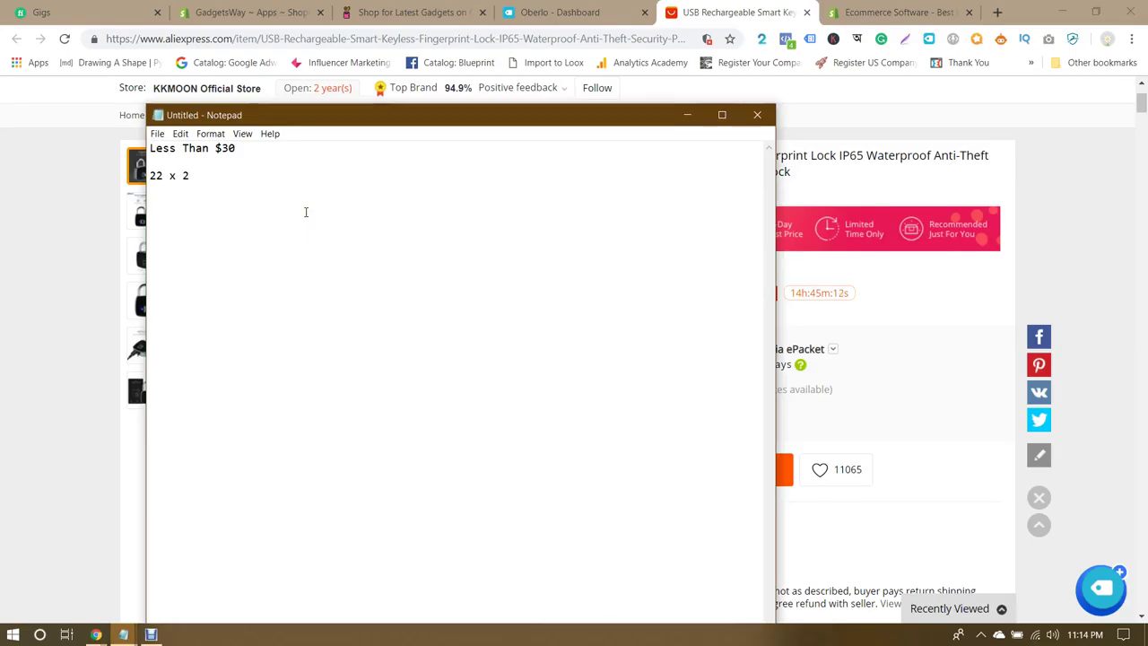
text(= 44)
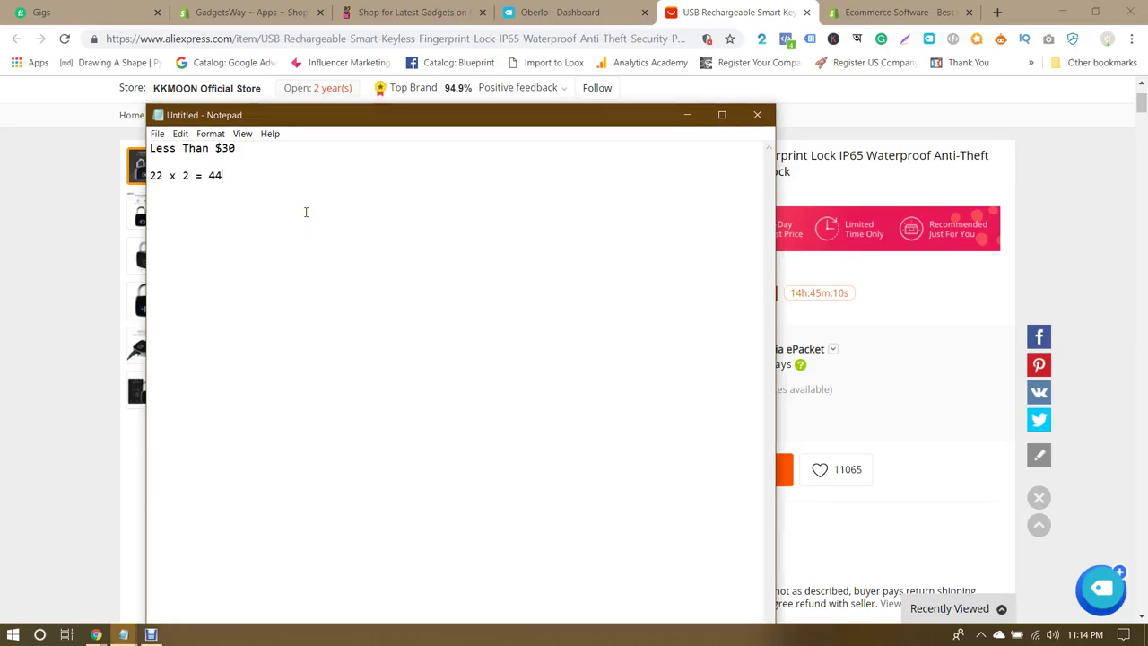
text(.)
text(99)
key(BackSpace)
key(BackSpace)
text(95)
key(BackSpace)
key(BackSpace)
text(50)
Step: Add $200 below the calculation for comparison, highlight the figures, and clear both lines from the note
text(200)
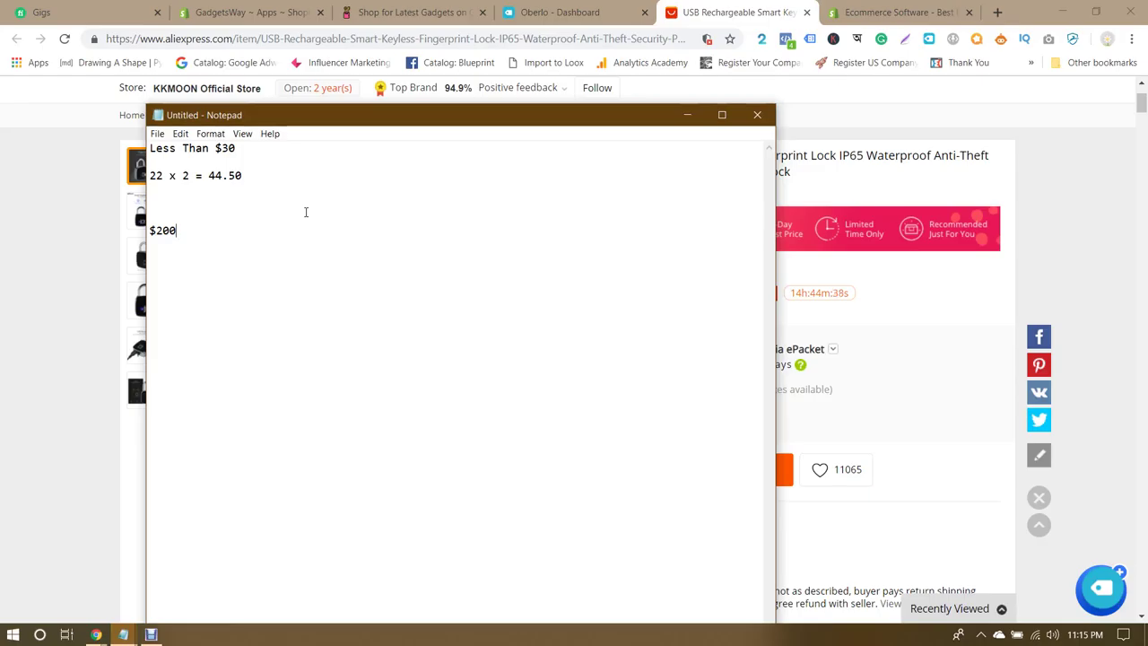
double_click(167, 230)
click(166, 230)
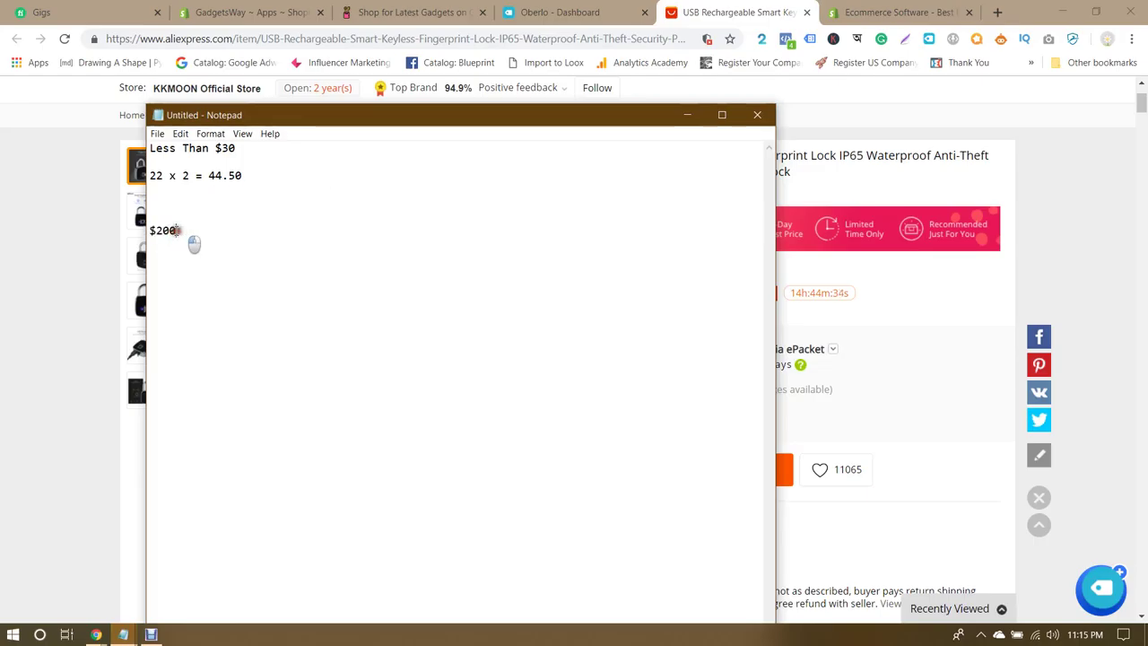
drag(192, 241, 152, 231)
click(203, 233)
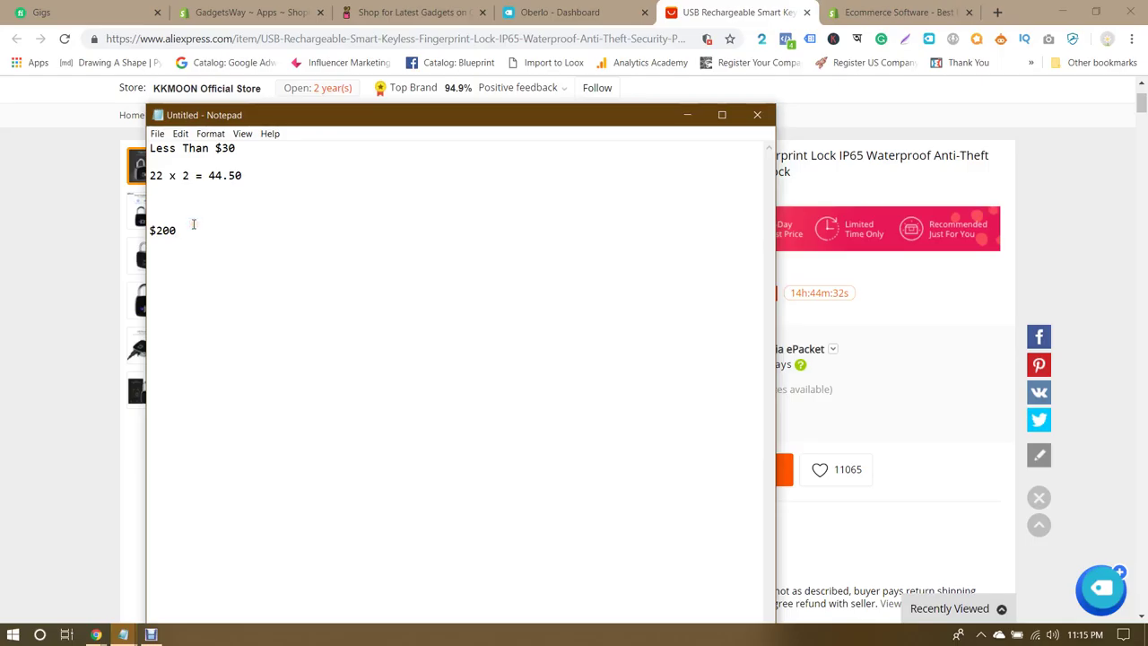
drag(156, 176, 192, 181)
click(191, 178)
drag(147, 230, 200, 230)
click(200, 229)
drag(151, 176, 172, 177)
click(203, 175)
click(231, 152)
drag(151, 176, 206, 239)
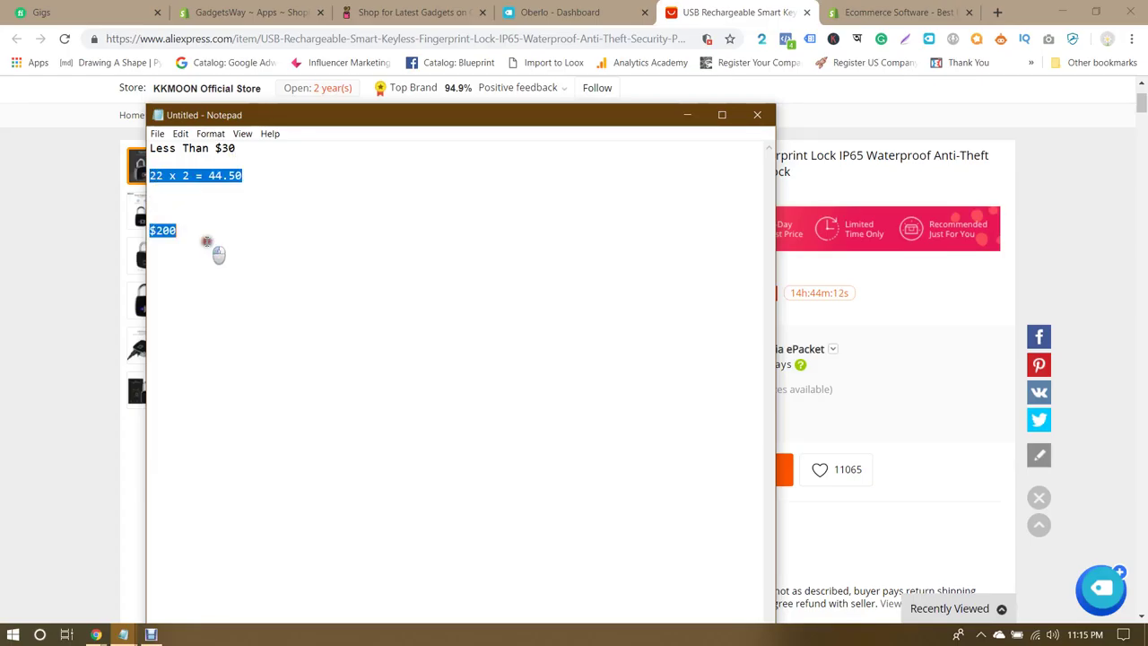
key(BackSpace)
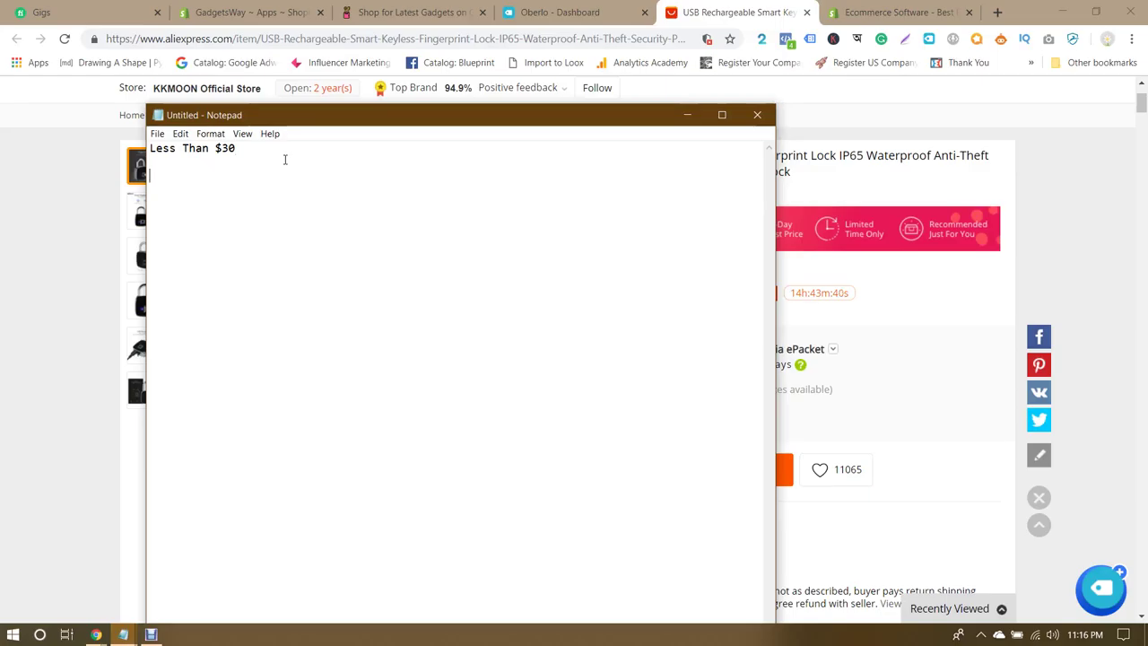
Step: Try the entry "$100/$500" in the note and replace it with "ePacket" directly below "Less Than $30"
text($100/$500)
key(BackSpace)
key(BackSpace)
key(BackSpace)
key(BackSpace)
key(BackSpace)
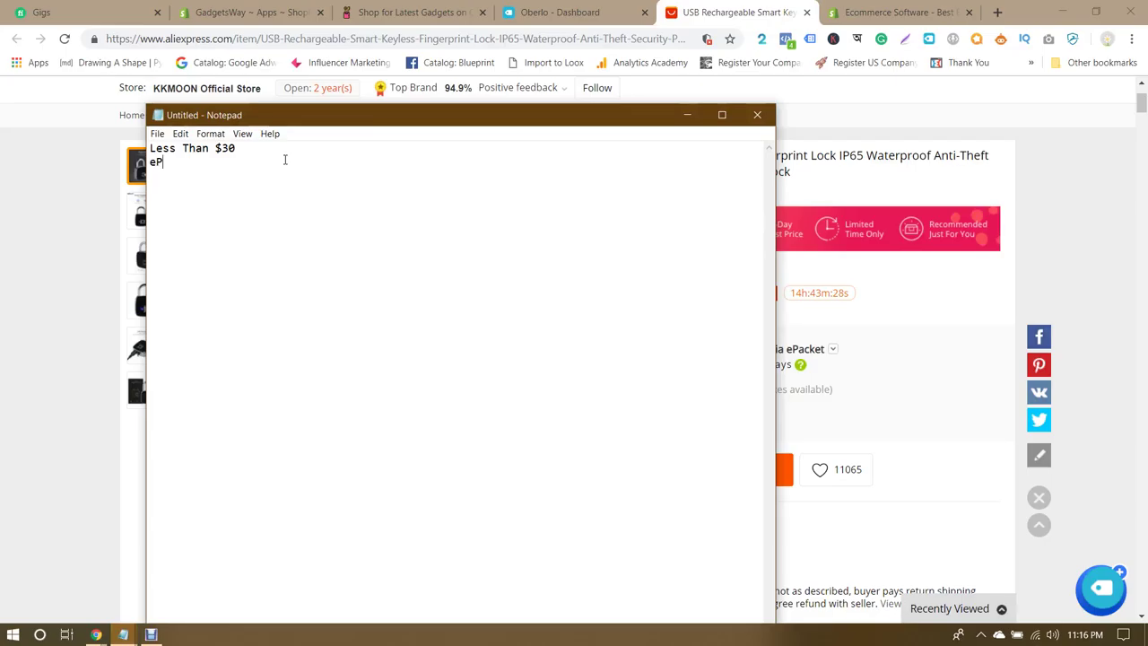
text(acket)
click(743, 87)
Step: Examine the fingerprint lock's shipping methods, delivery times and costs to the United States on AliExpress
click(779, 349)
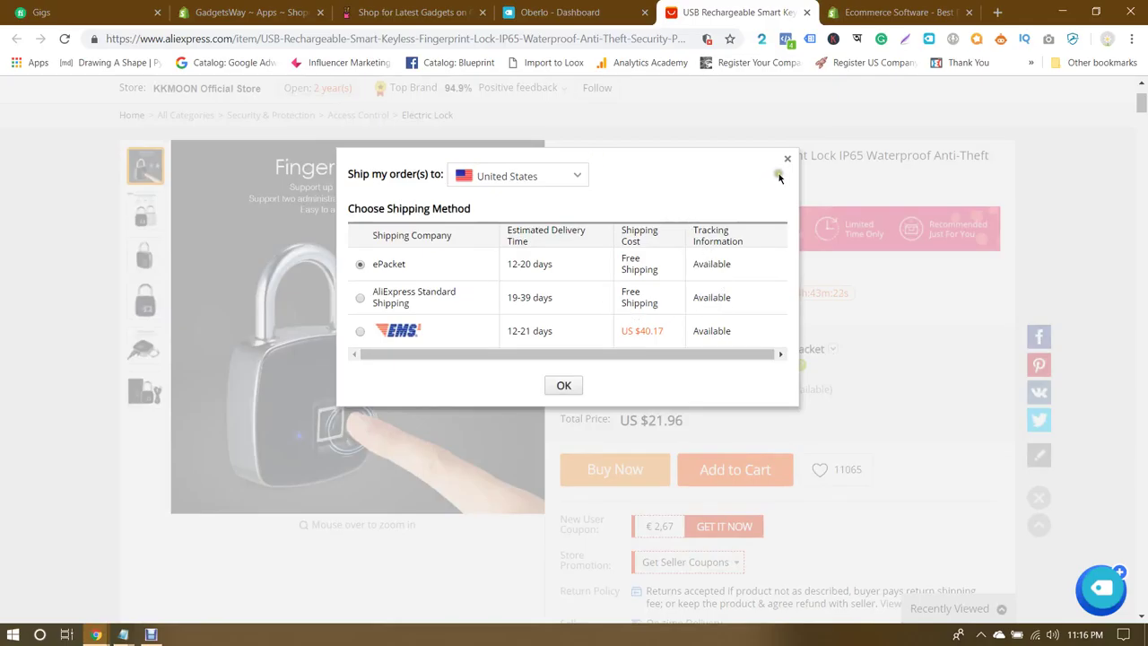
click(787, 159)
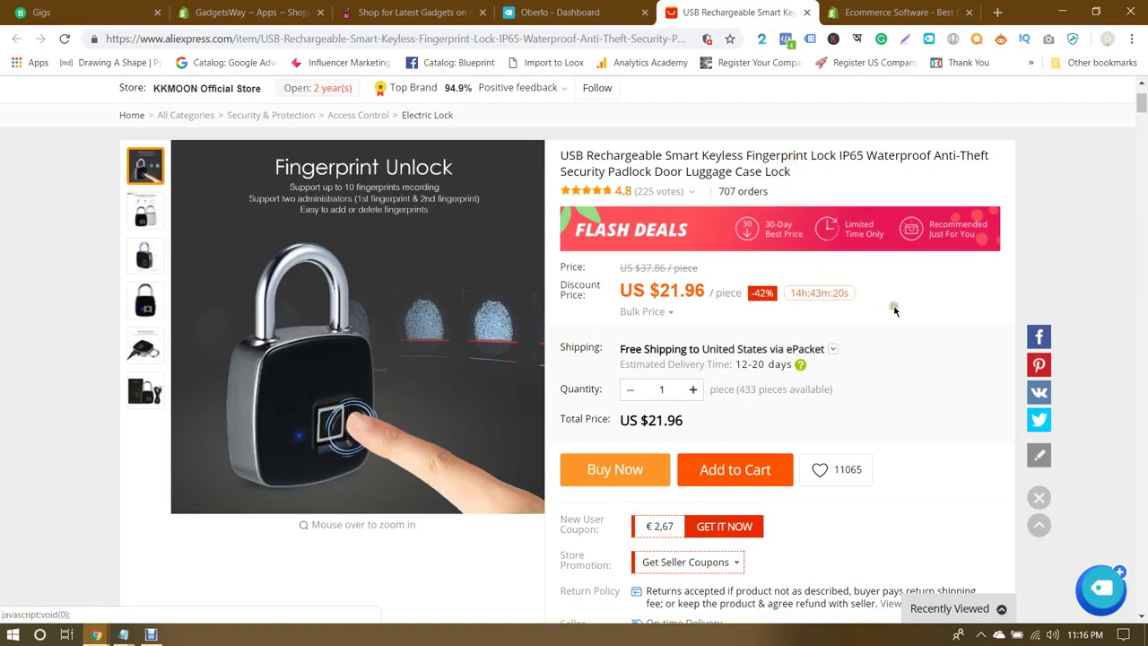
click(780, 348)
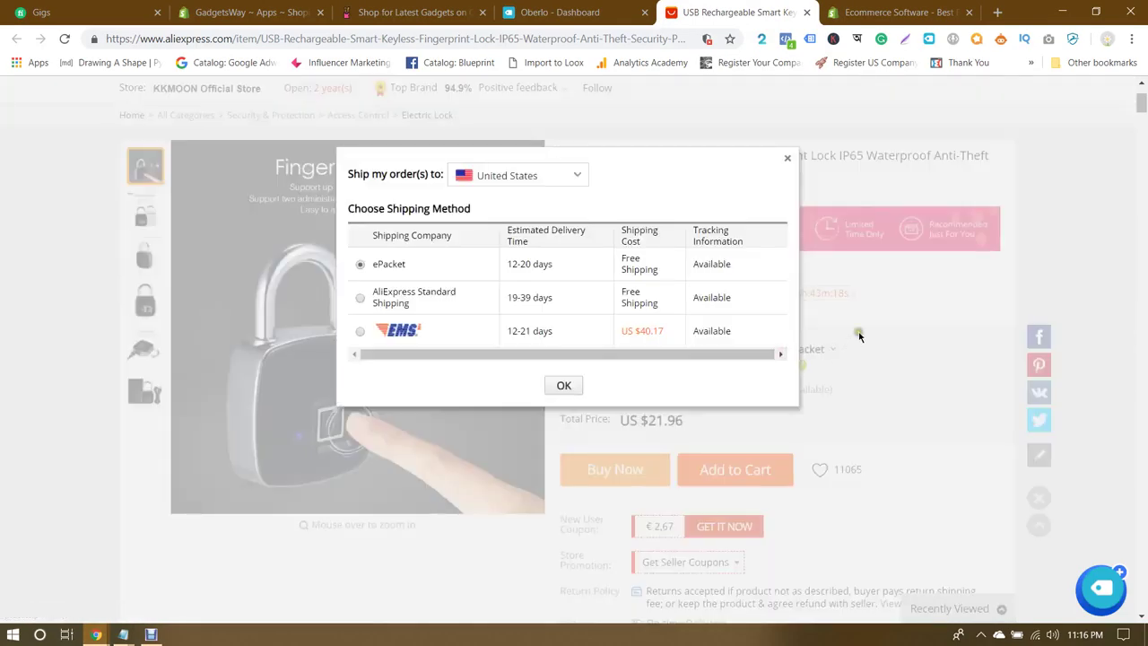
click(788, 159)
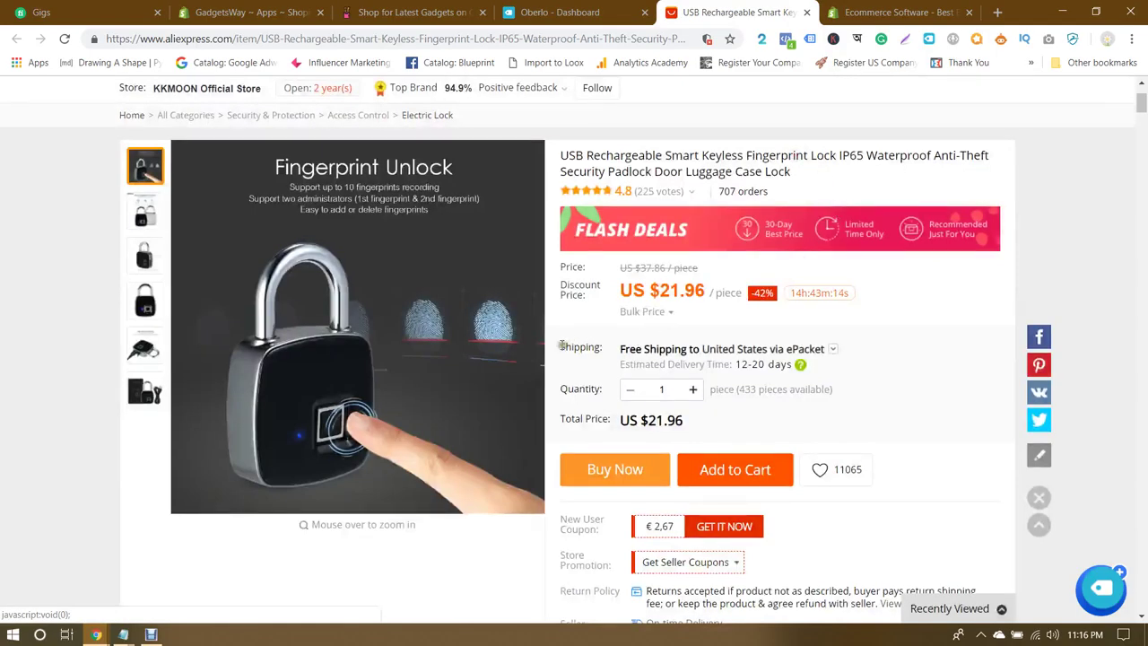
drag(558, 346, 603, 354)
click(605, 356)
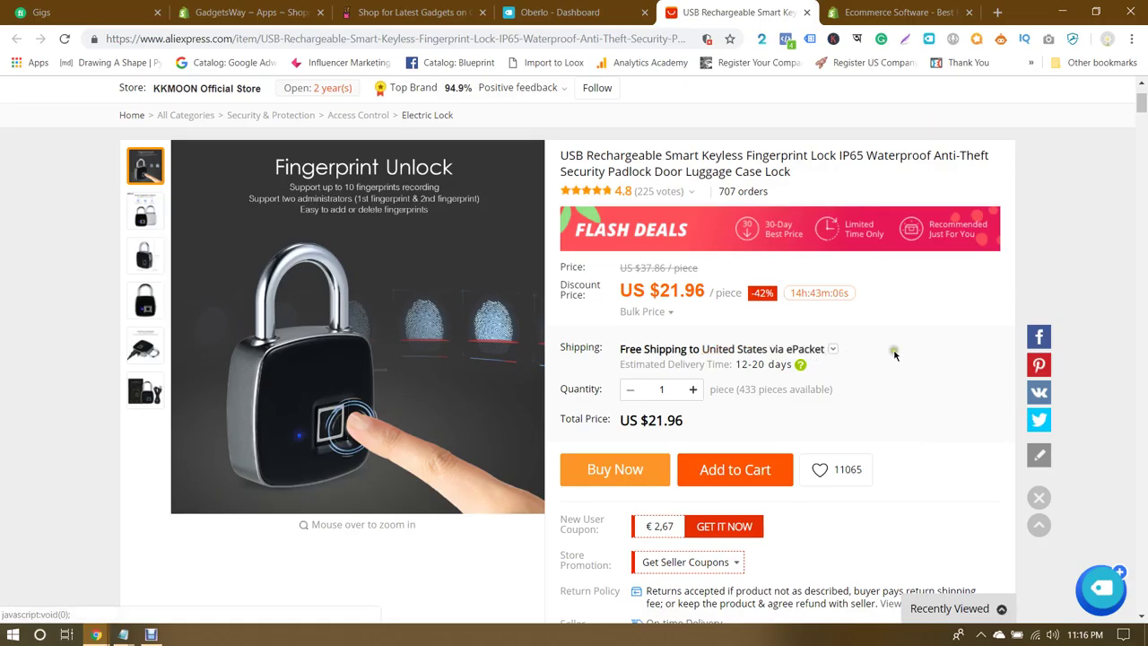
Step: Browse the list of destination countries in the fingerprint lock's shipping options, keeping United States selected
click(788, 352)
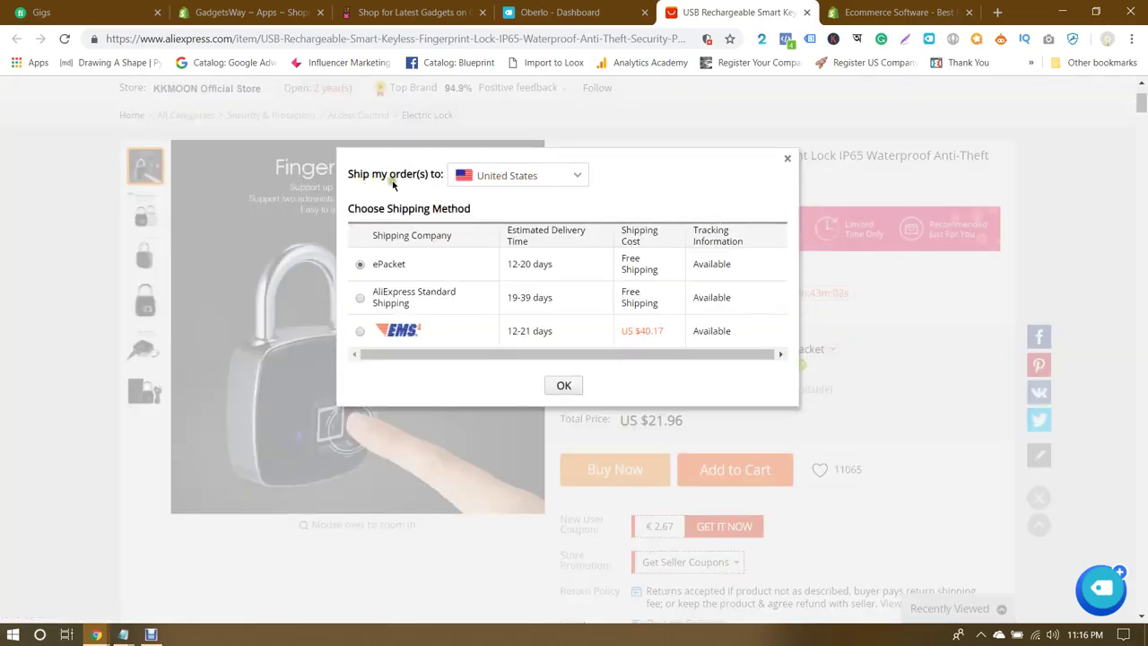
click(534, 184)
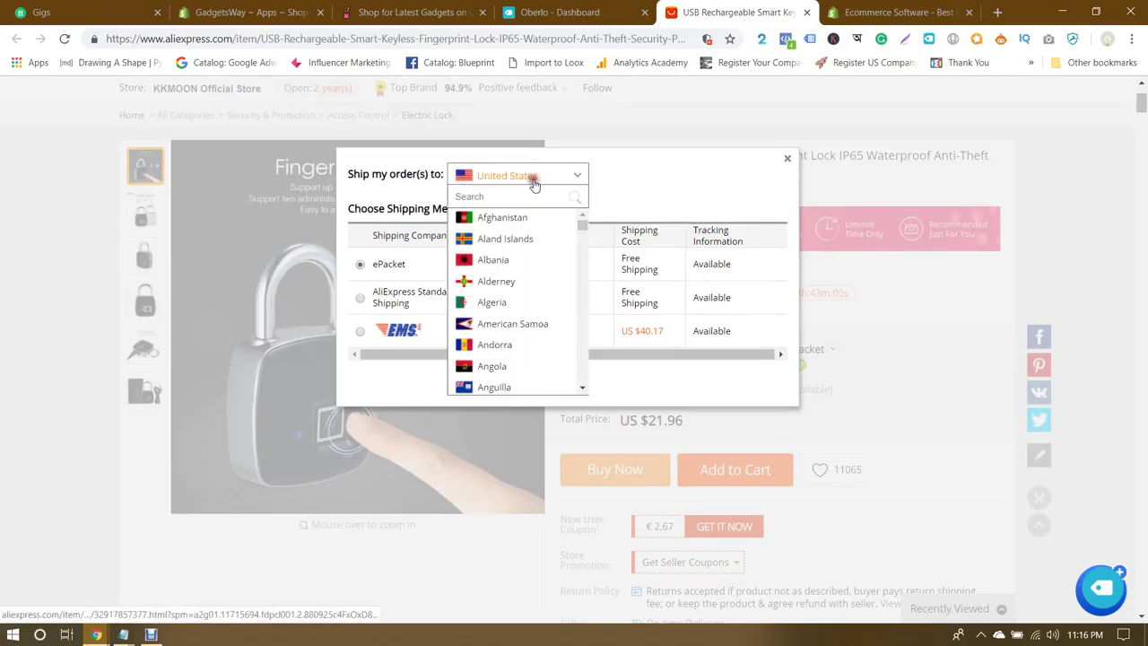
scroll(513, 251, down, 10)
scroll(517, 238, up, 10)
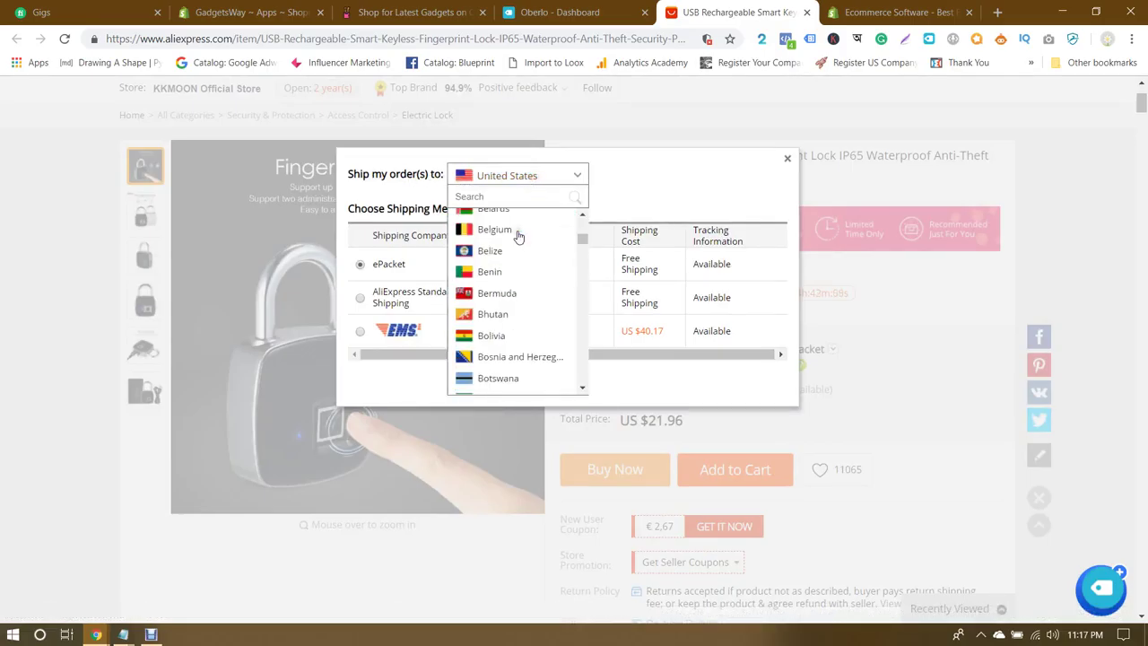
click(688, 209)
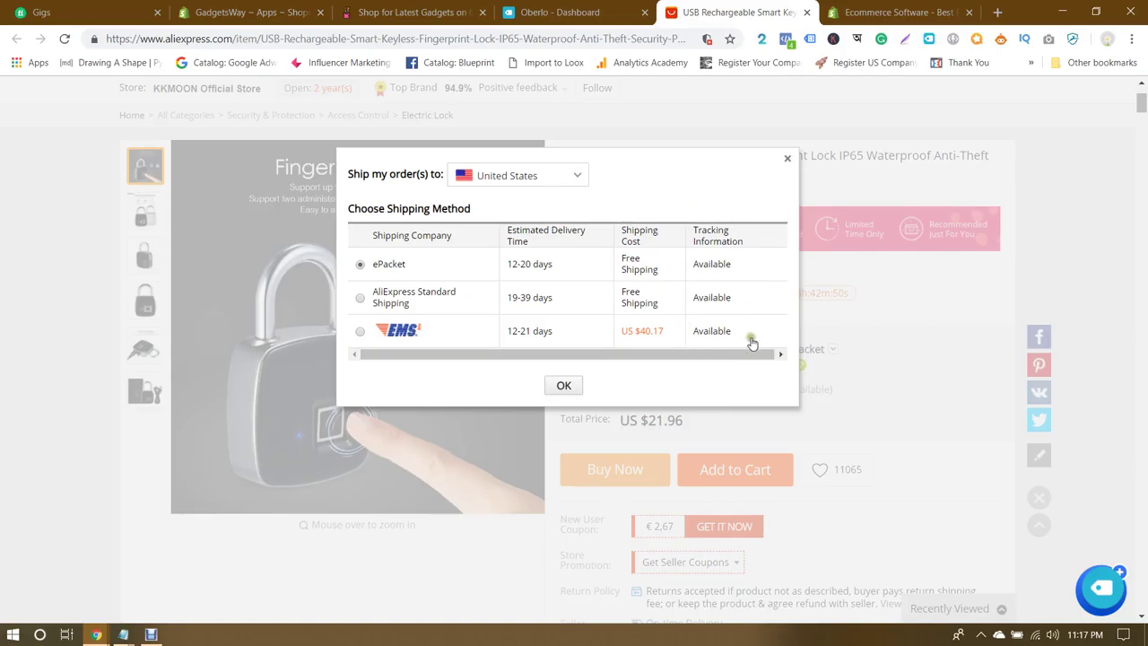
Step: Check the tracking information for each shipping method and close the shipping options
drag(692, 231, 751, 247)
click(754, 249)
click(785, 160)
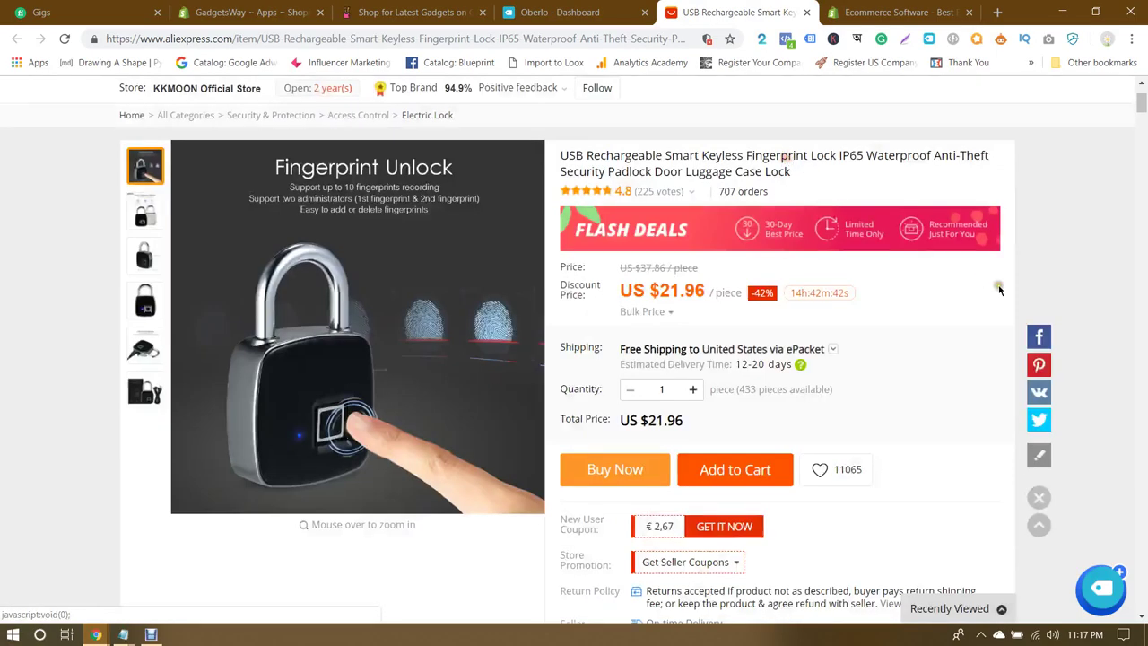
Step: Open the fingerprint lock's transaction history from its order count and examine the buyers' countries, quantities and order dates
scroll(1055, 303, up, 1)
scroll(1055, 304, down, 1)
scroll(966, 266, up, 1)
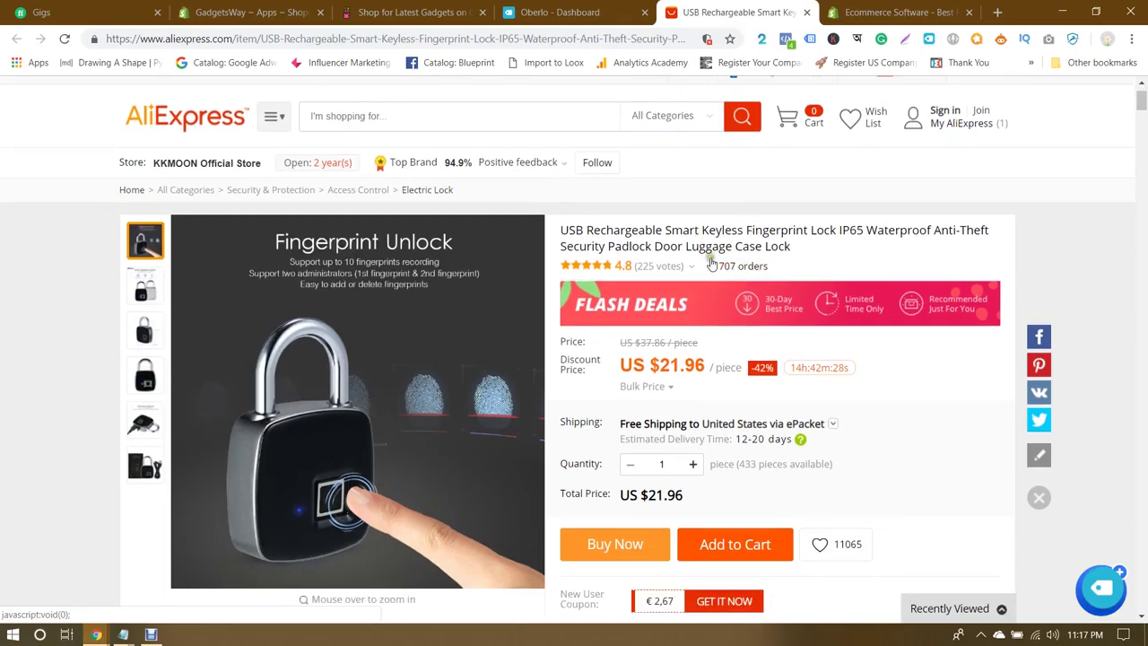
click(743, 267)
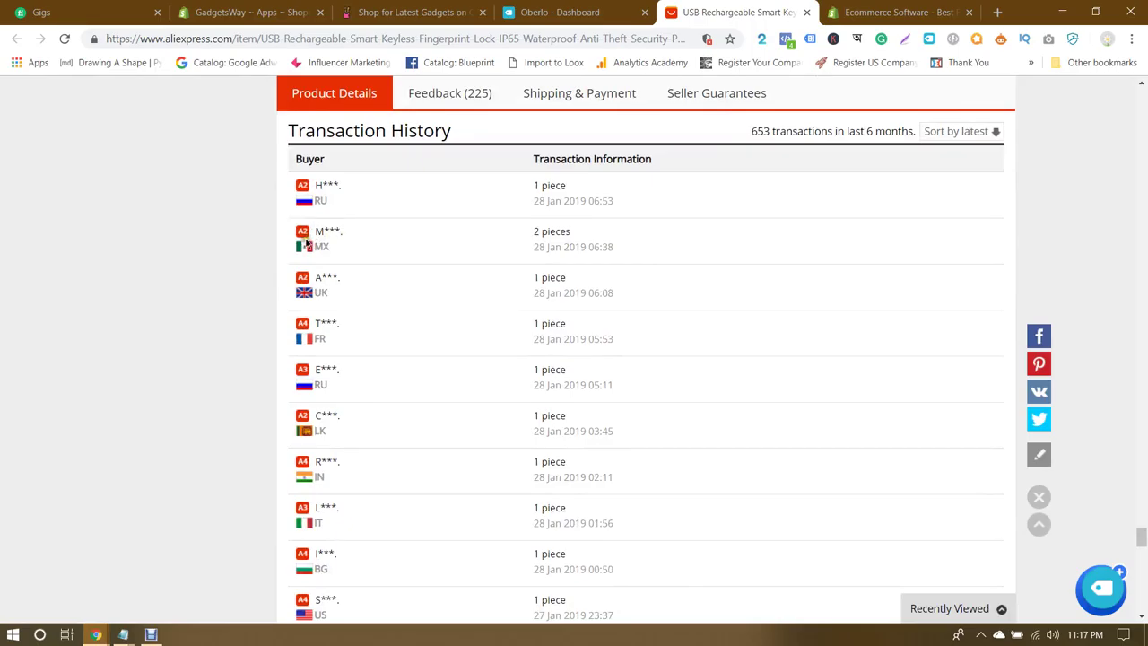
scroll(359, 286, down, 1)
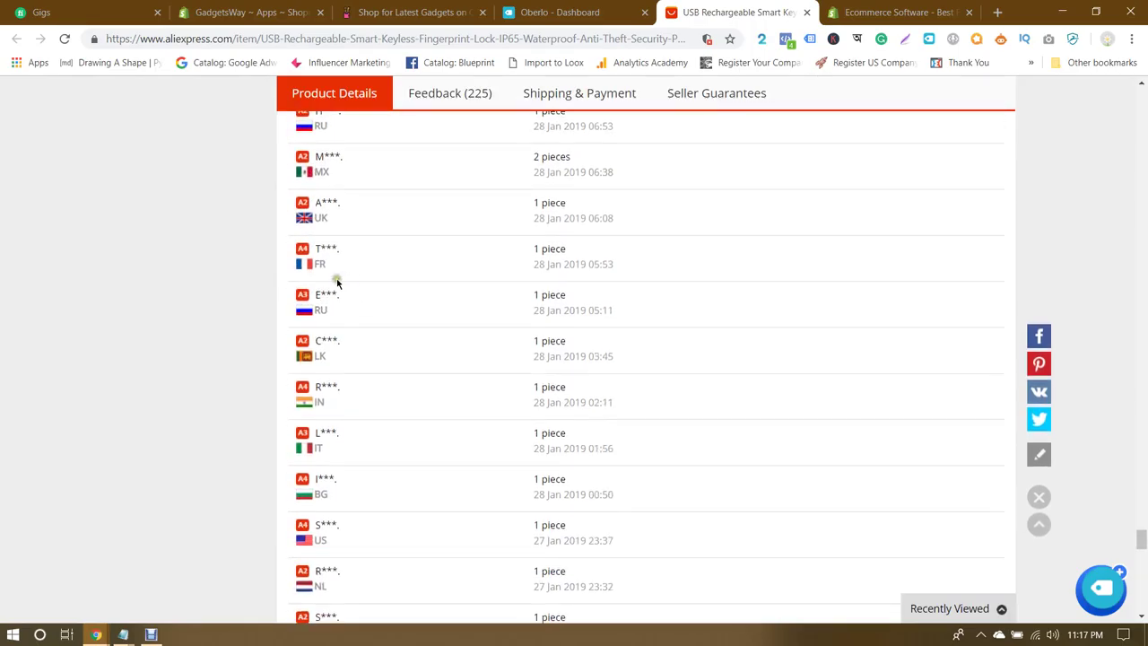
scroll(385, 386, down, 2)
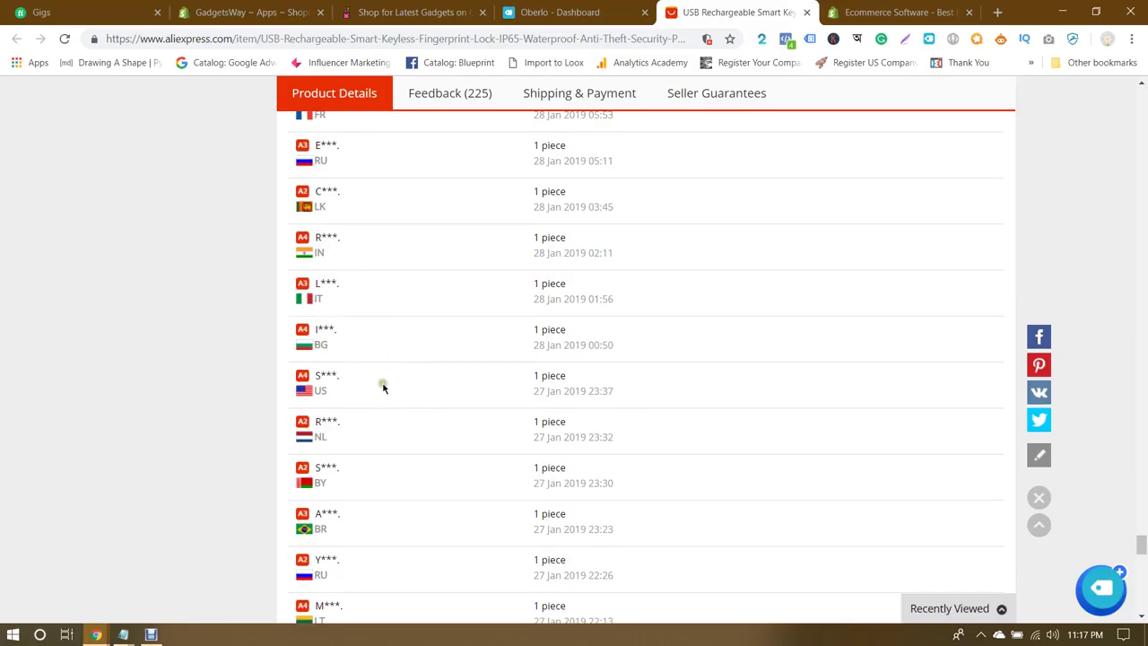
scroll(383, 386, down, 1)
scroll(368, 354, down, 5)
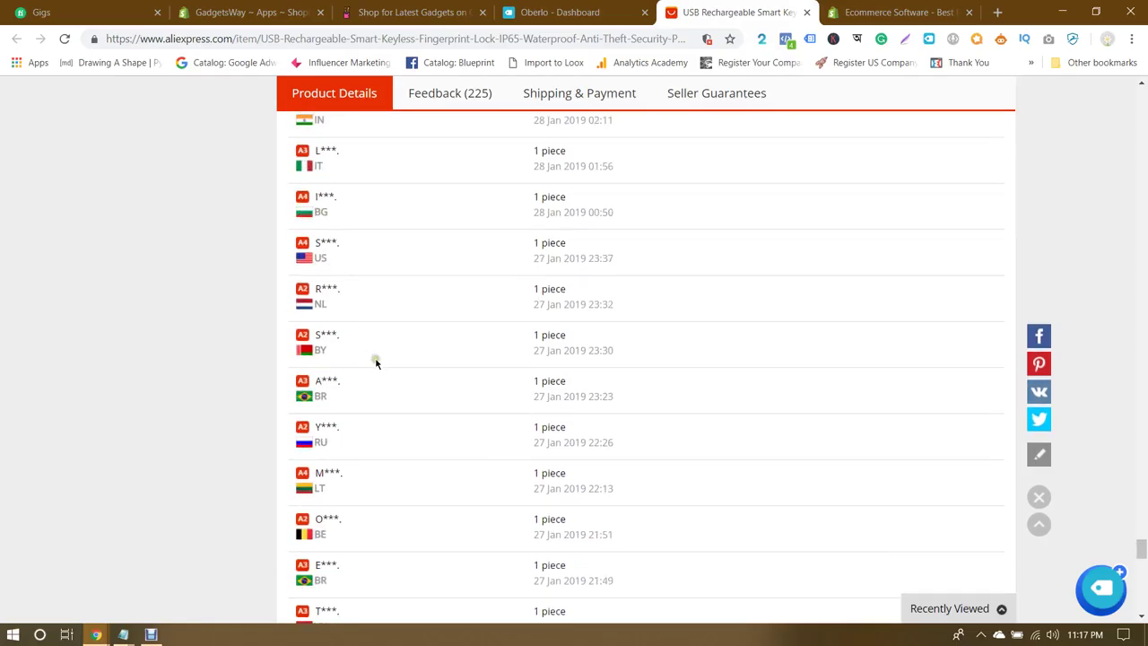
Step: Go to page 2 of the transaction history and examine the listed buyer countries and dates
click(344, 445)
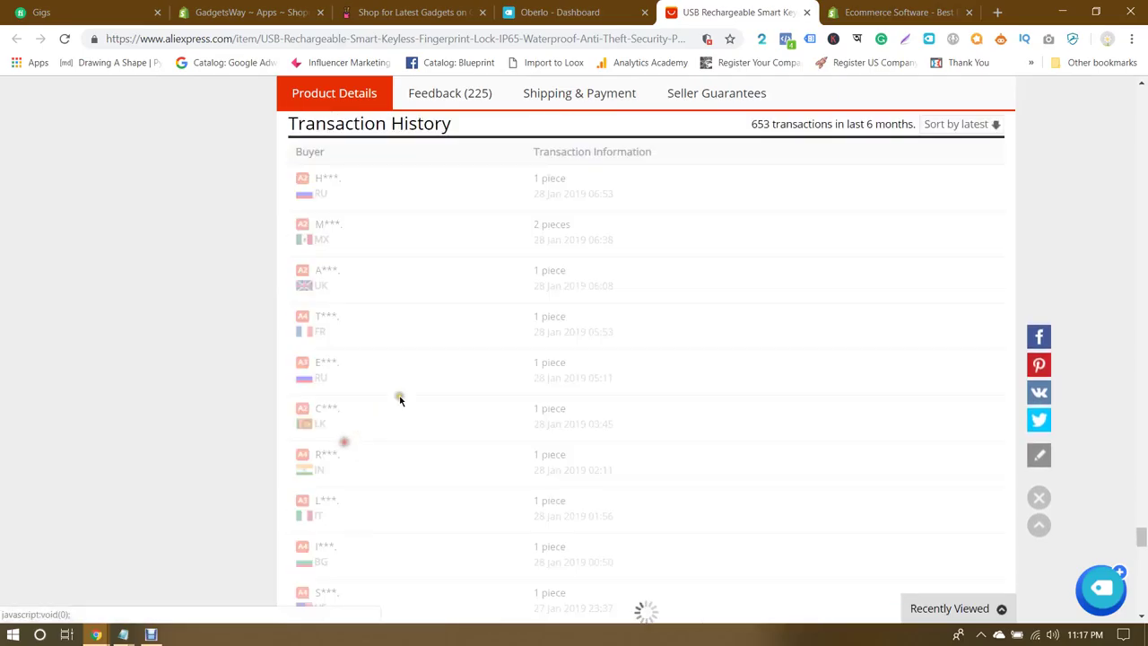
scroll(522, 342, down, 1)
scroll(524, 346, down, 6)
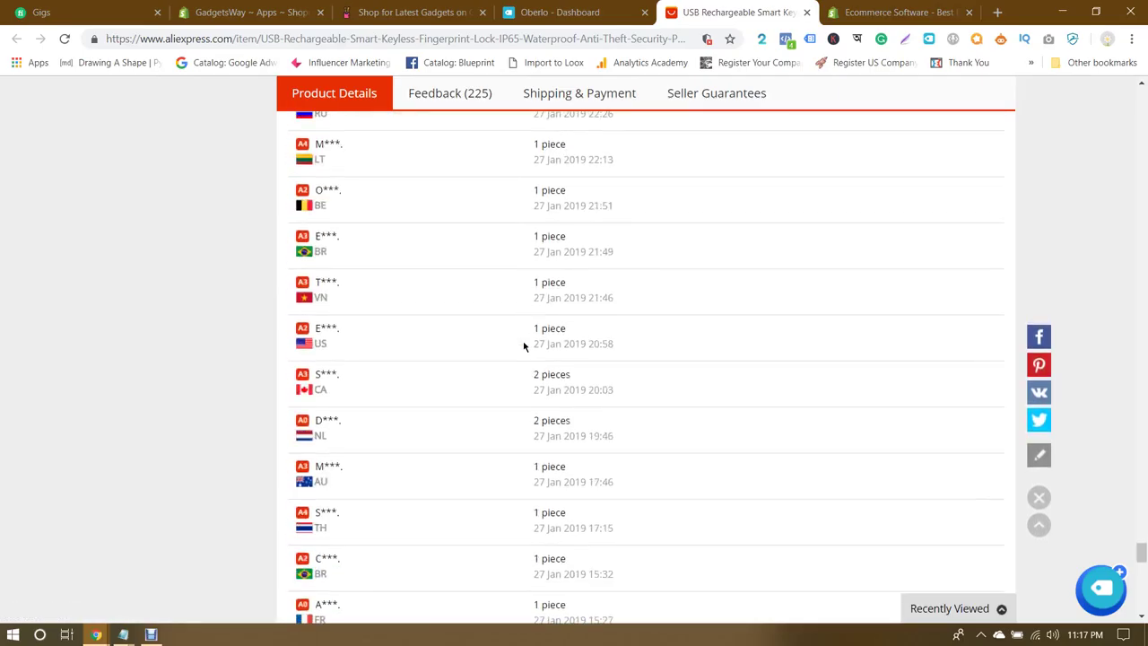
scroll(524, 346, up, 2)
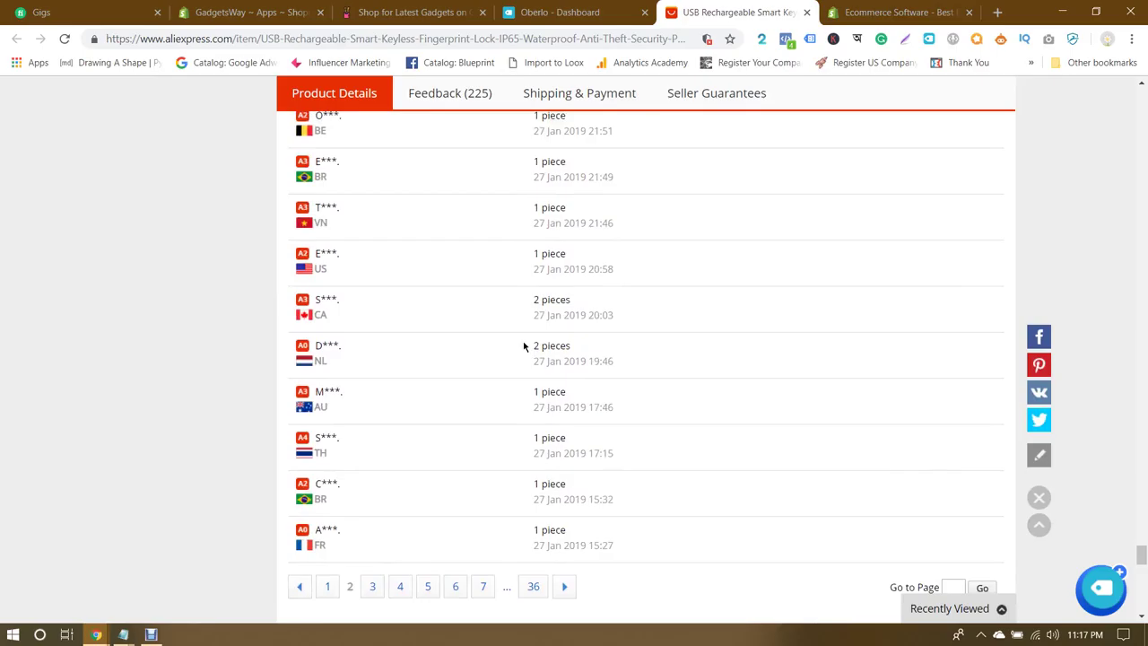
scroll(525, 346, up, 4)
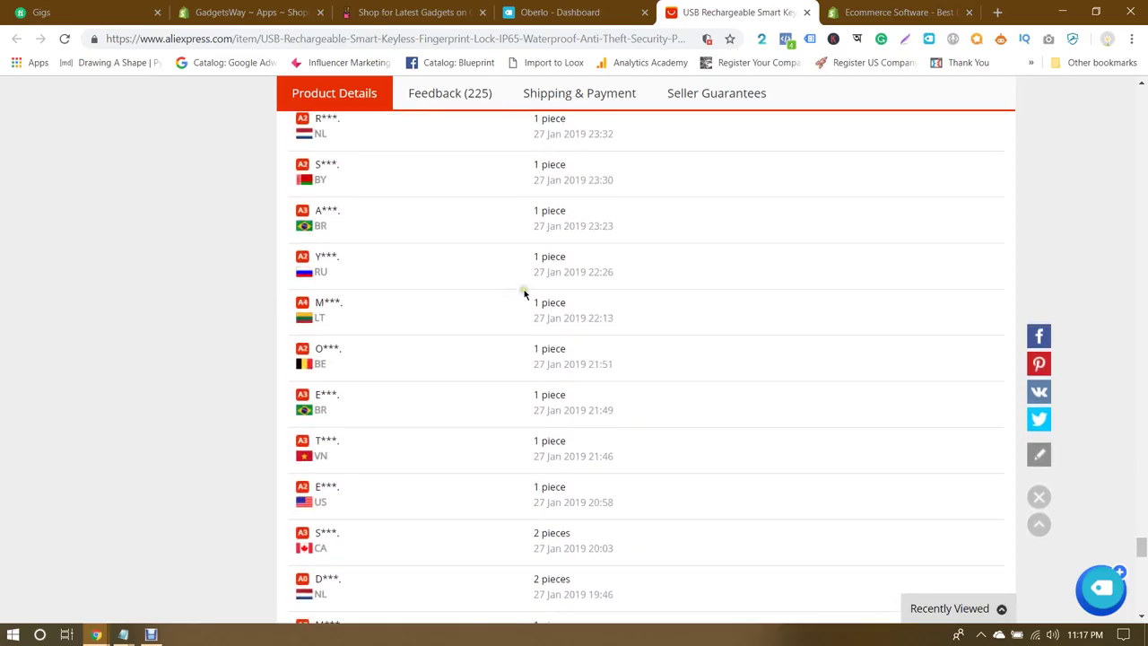
scroll(524, 294, down, 4)
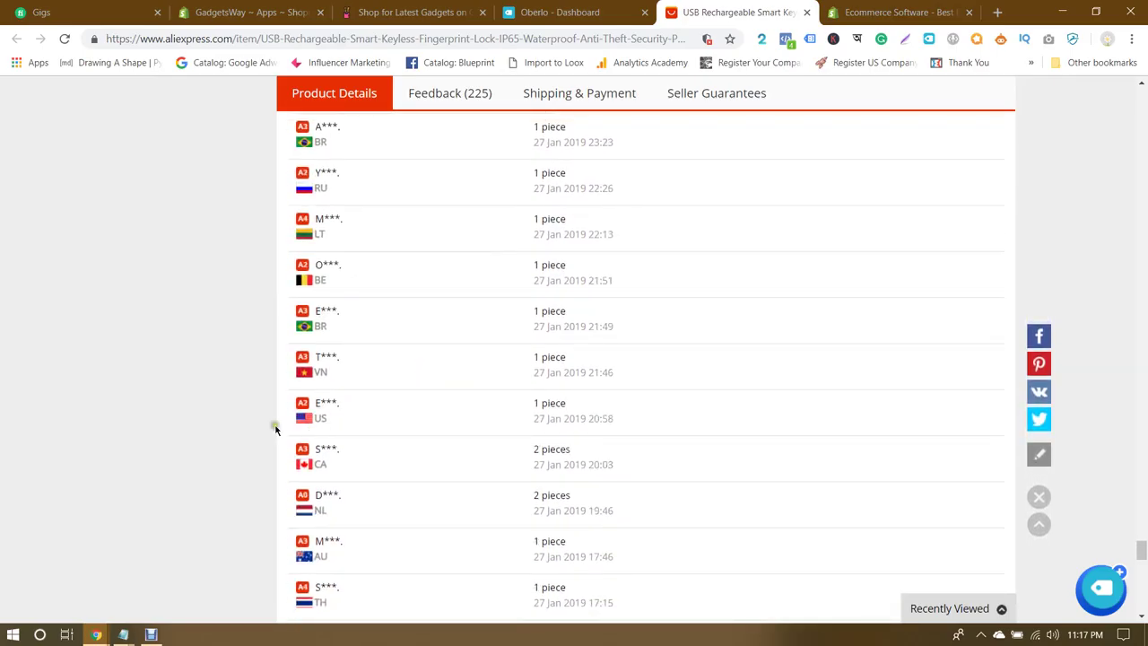
scroll(607, 332, down, 1)
scroll(725, 332, up, 5)
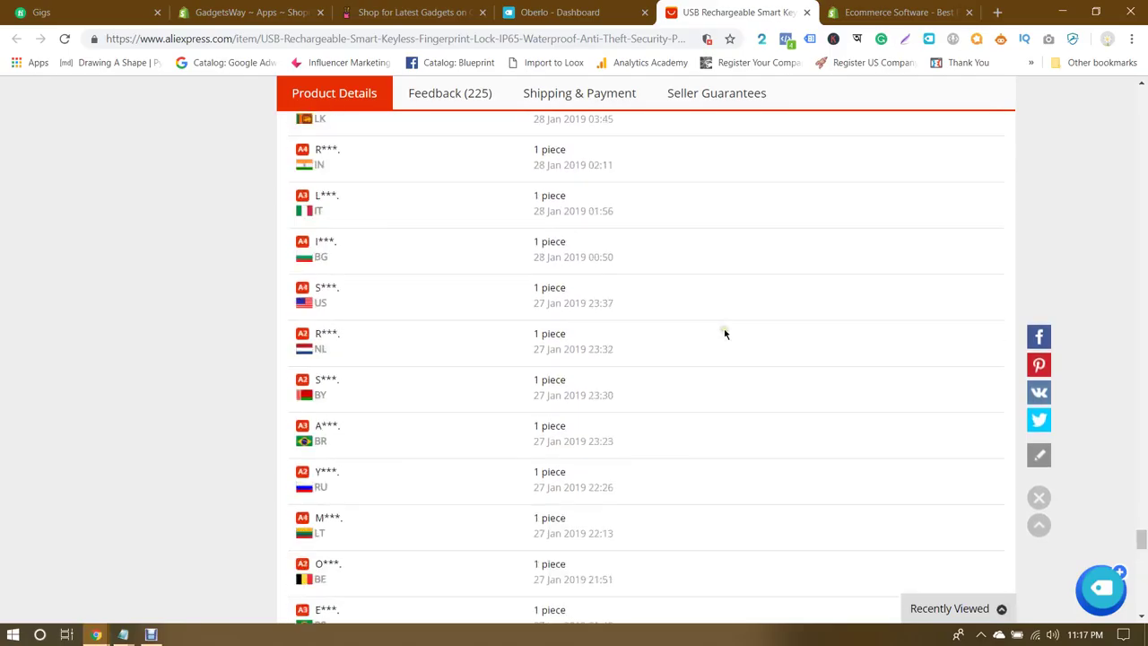
Step: Return to the fingerprint lock's product overview and highlight its total price
scroll(726, 333, up, 20)
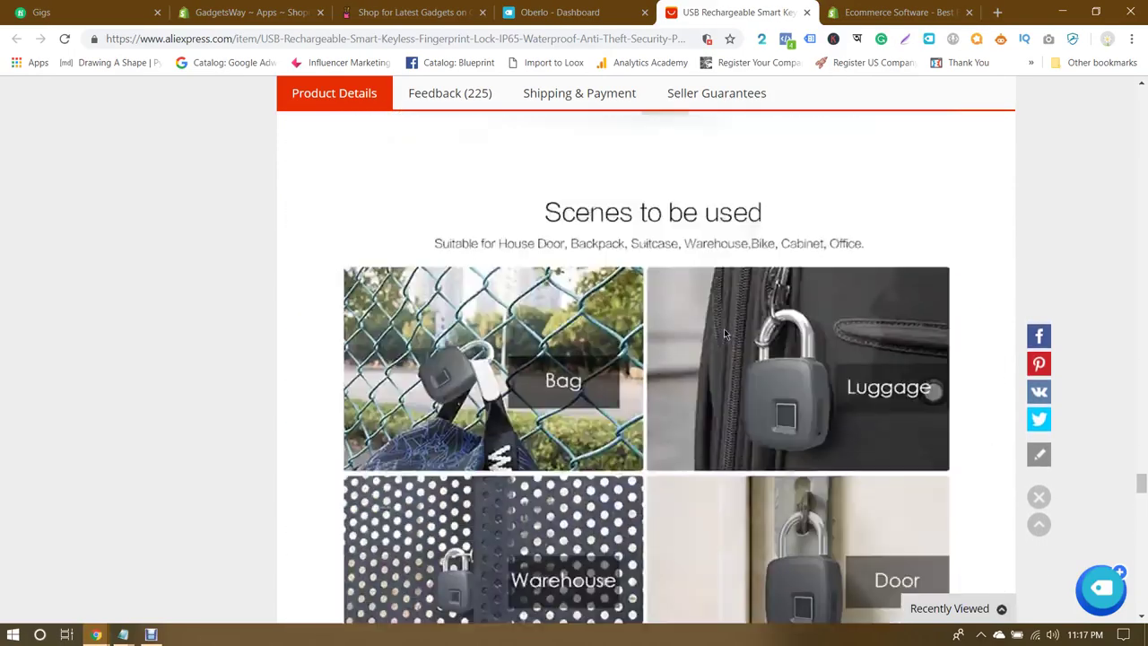
scroll(723, 329, up, 12)
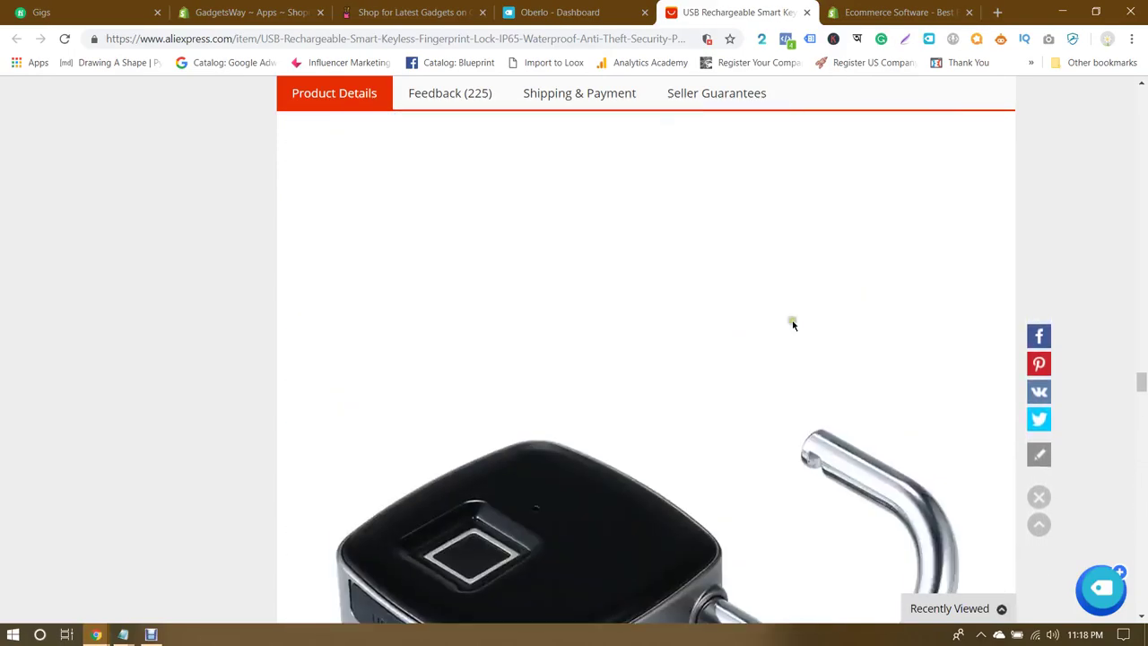
click(1141, 378)
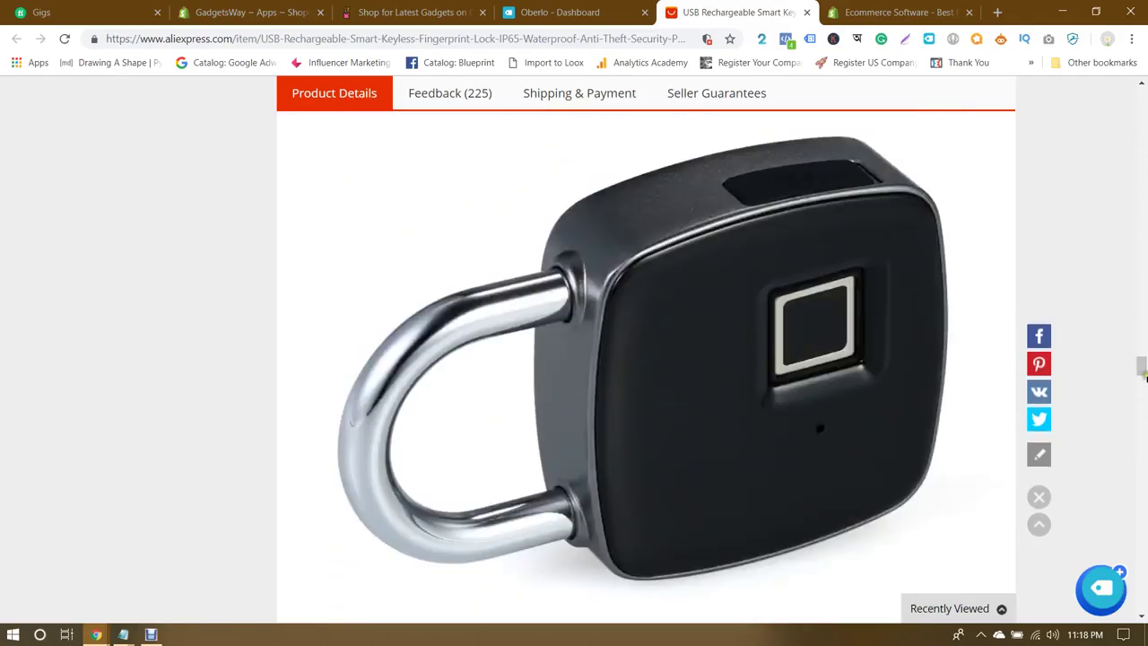
click(1141, 249)
click(1141, 248)
scroll(1088, 253, down, 2)
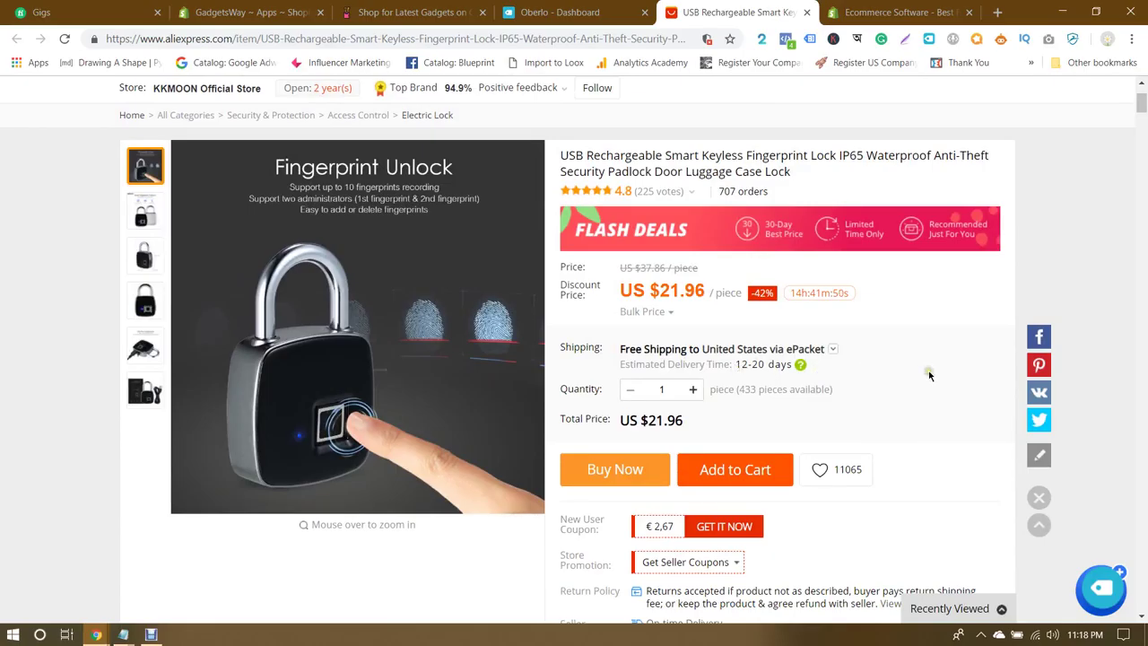
scroll(732, 342, down, 1)
drag(645, 348, 692, 347)
click(708, 348)
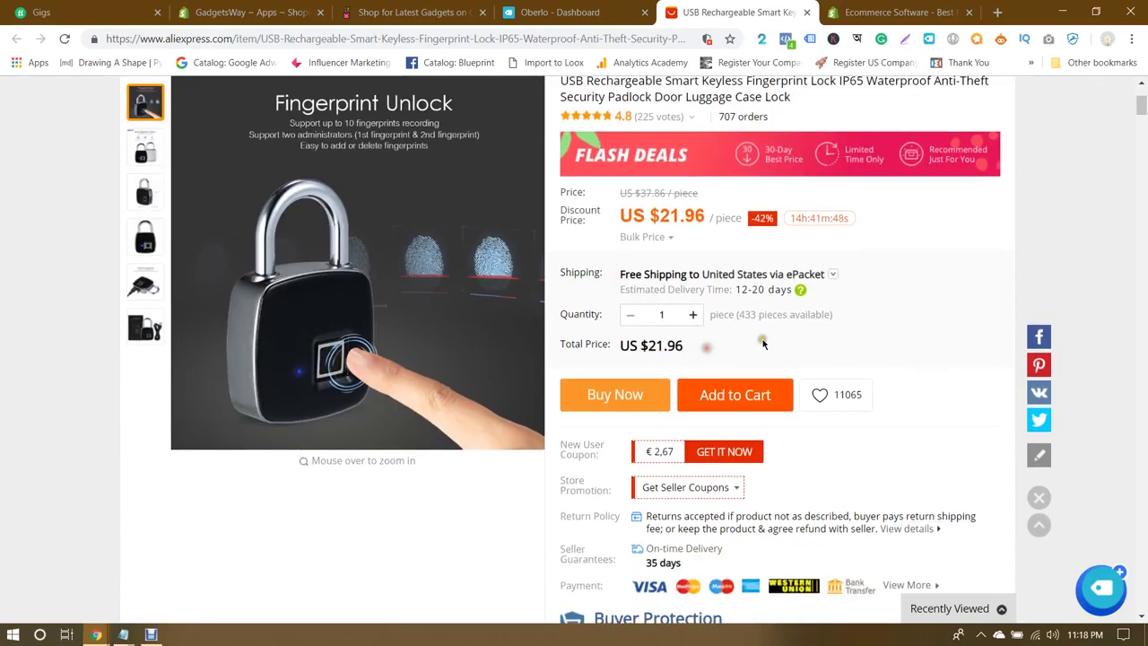
Step: Open the fingerprint lock's customer feedback and examine the star rating breakdown
scroll(908, 308, down, 9)
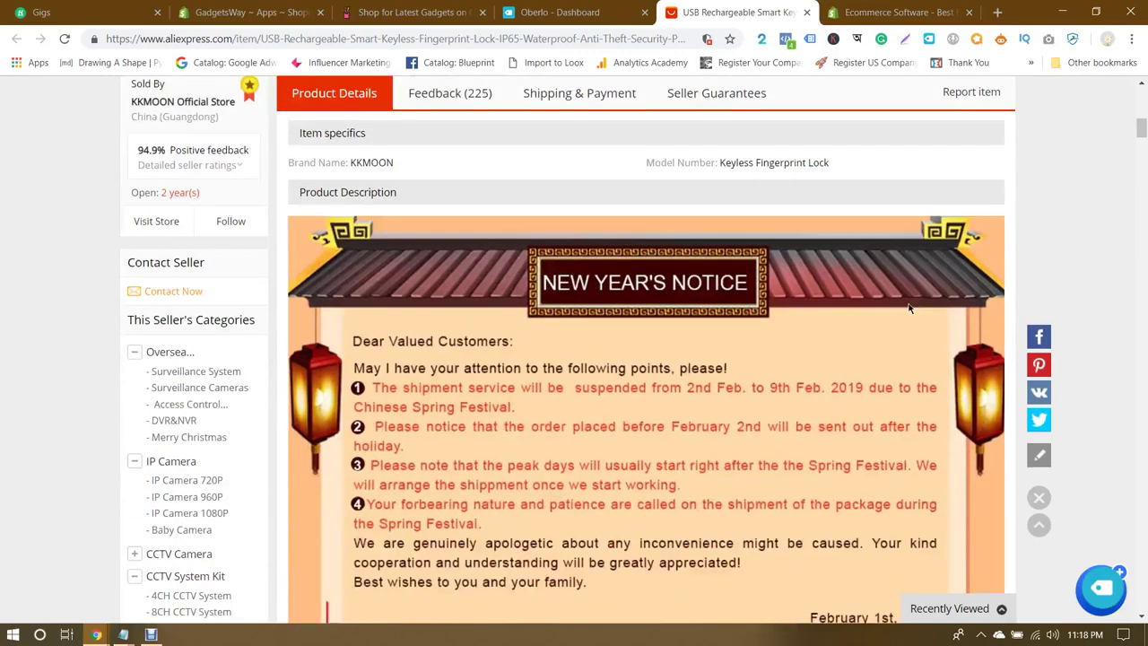
scroll(908, 308, up, 5)
scroll(908, 307, up, 6)
scroll(908, 308, down, 6)
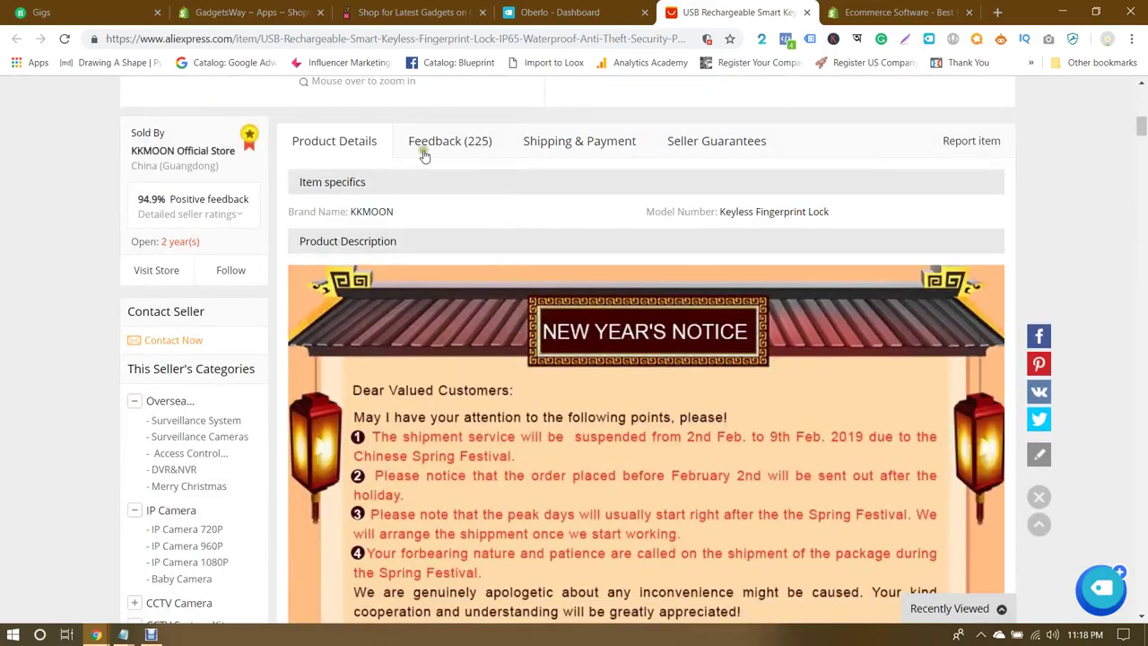
click(452, 146)
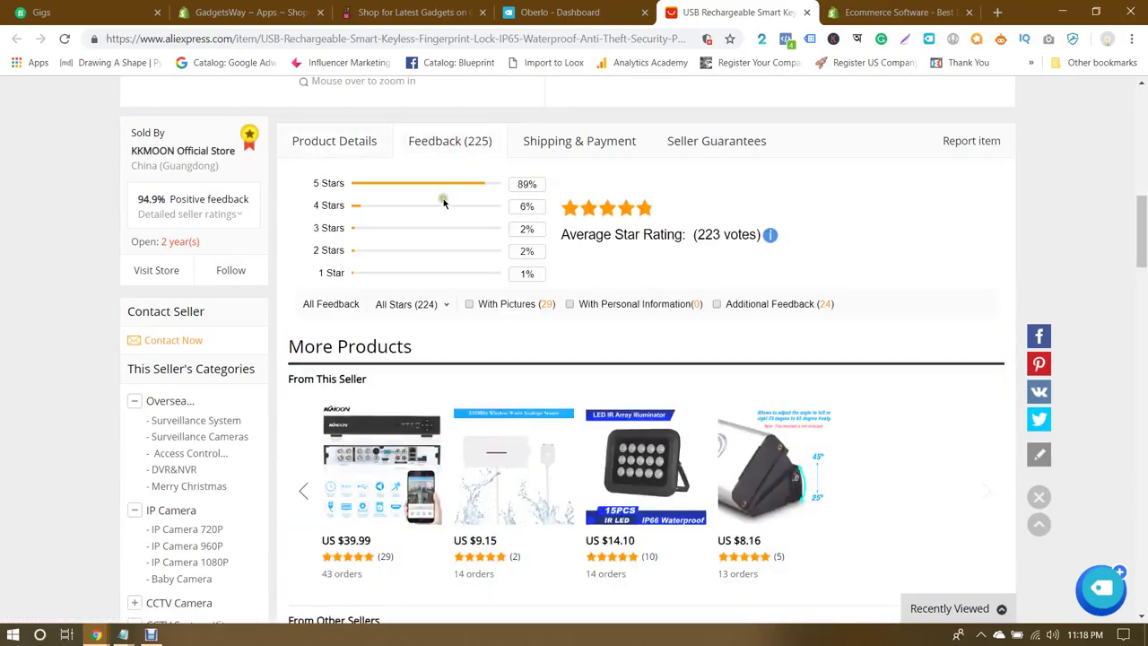
click(391, 303)
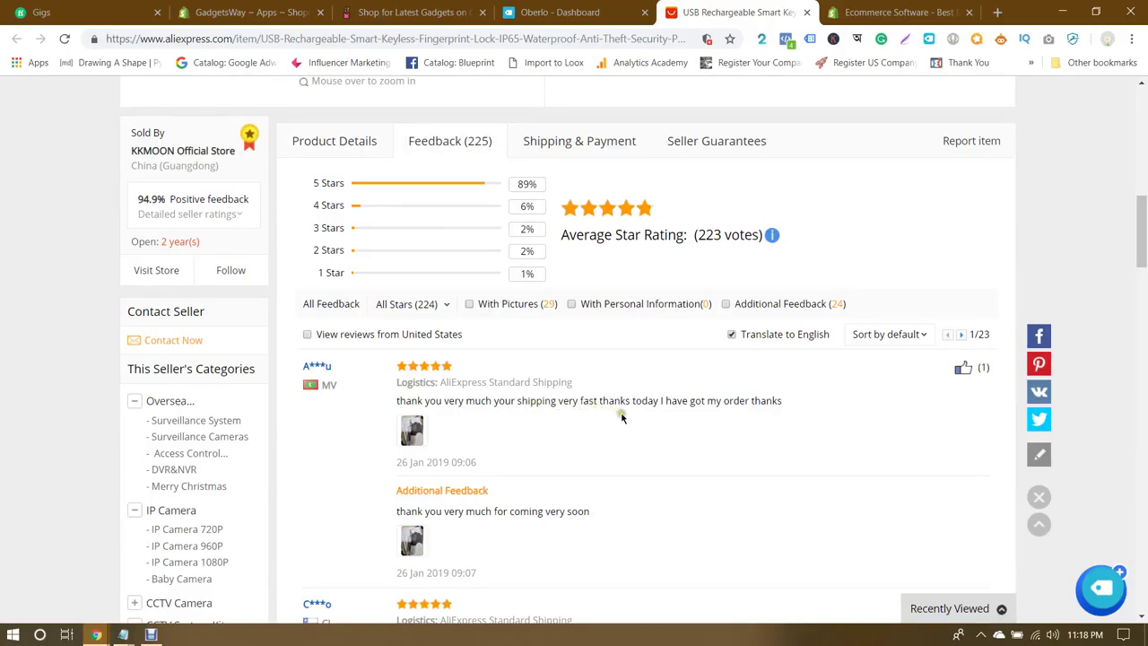
Step: Enlarge the last customer photo in the Chilean buyer's review and compare it with the listing's main product image
scroll(551, 418, down, 3)
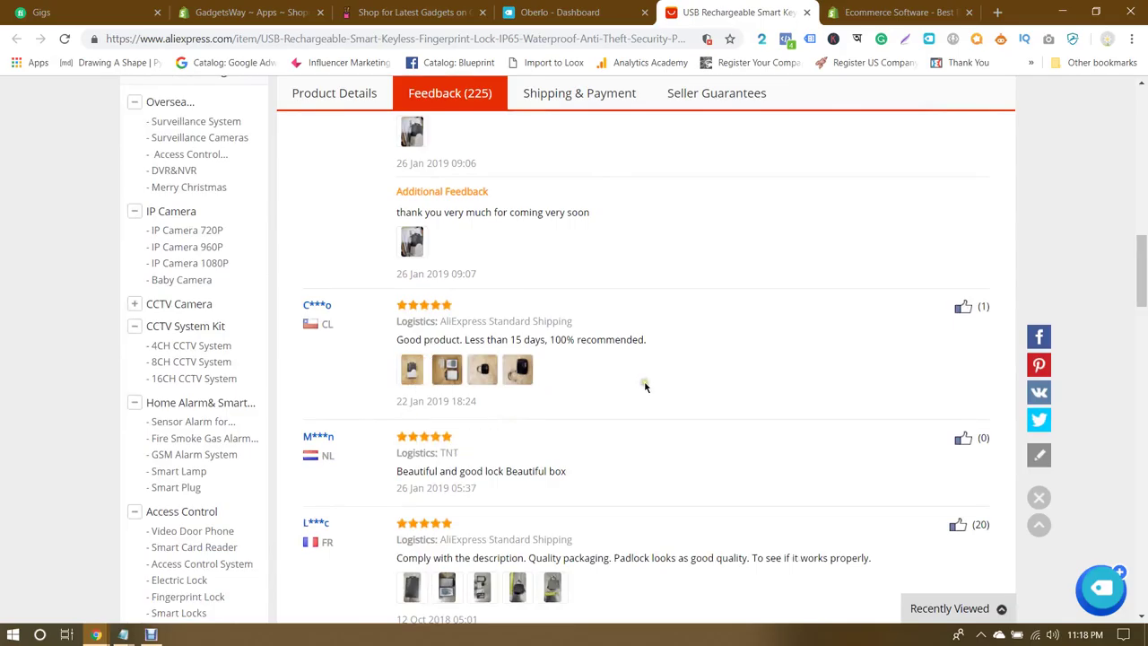
click(518, 369)
scroll(830, 364, down, 2)
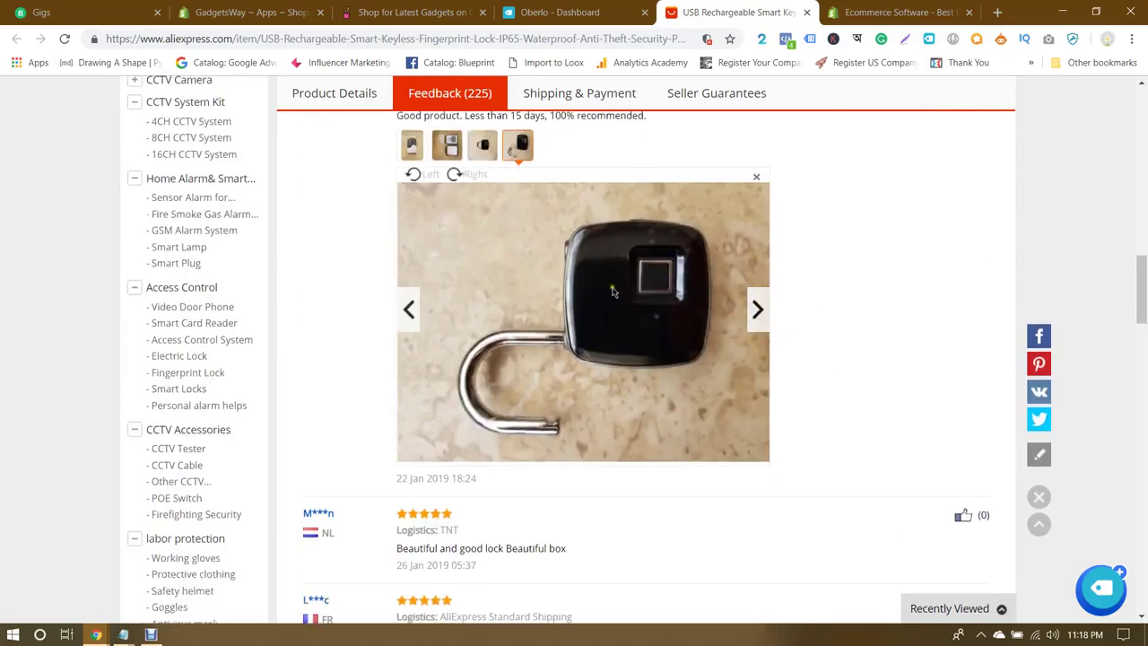
scroll(607, 292, down, 2)
scroll(607, 294, up, 15)
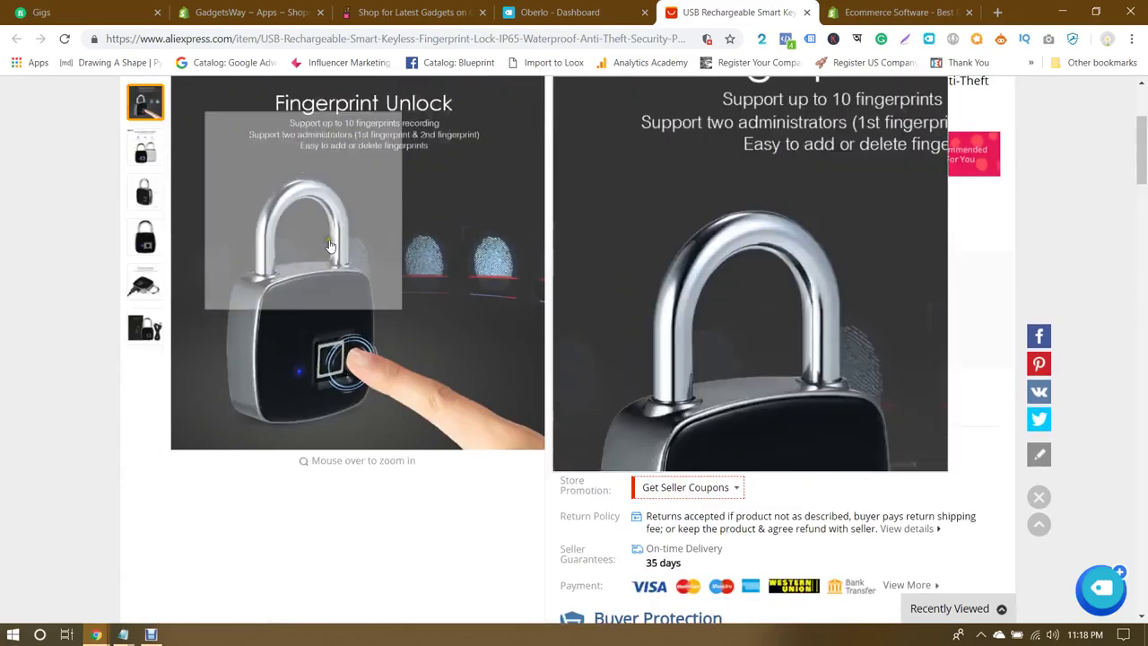
scroll(595, 267, down, 15)
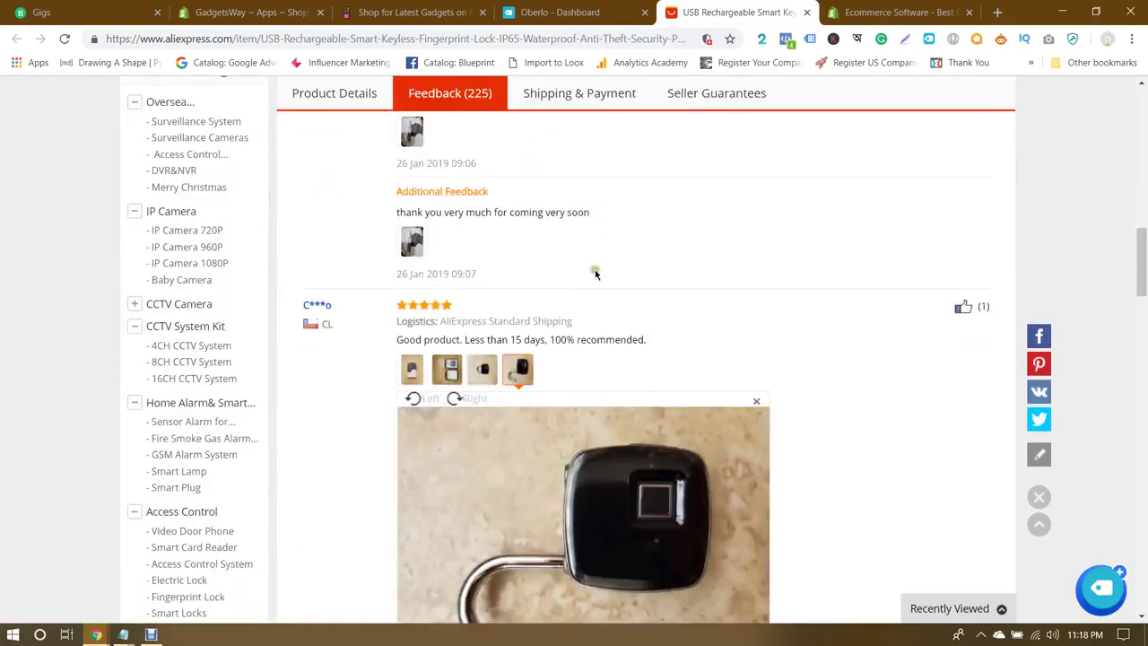
Step: View the other photos in the Chilean buyer's review and the package photos in the first review above it
click(482, 368)
click(447, 369)
click(415, 368)
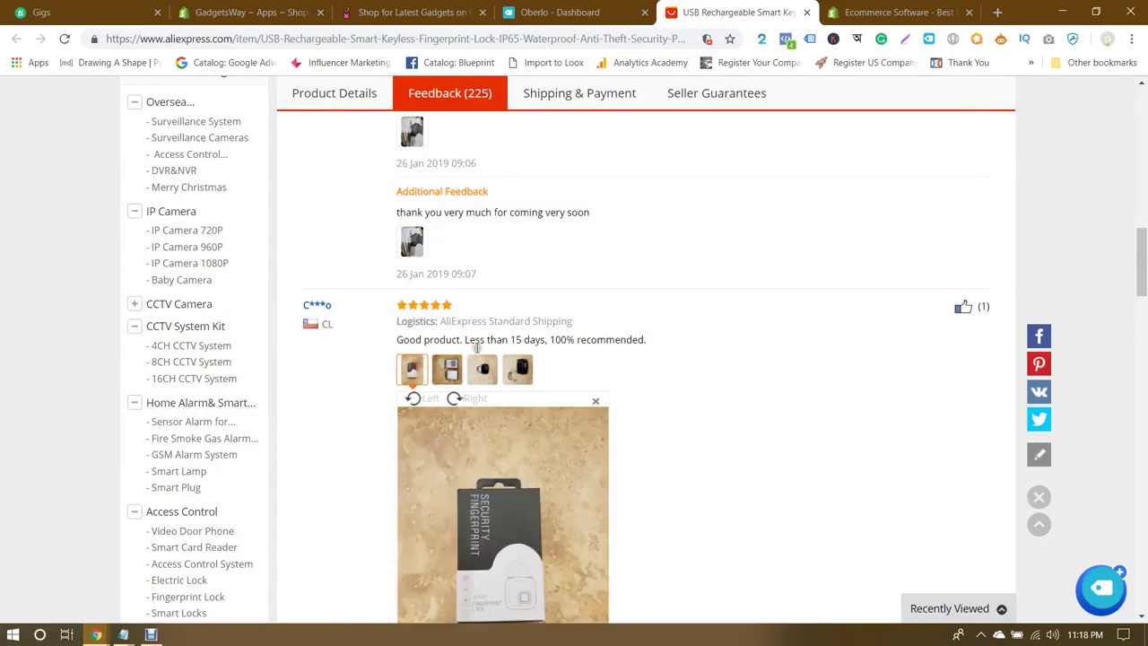
scroll(601, 335, up, 1)
click(412, 318)
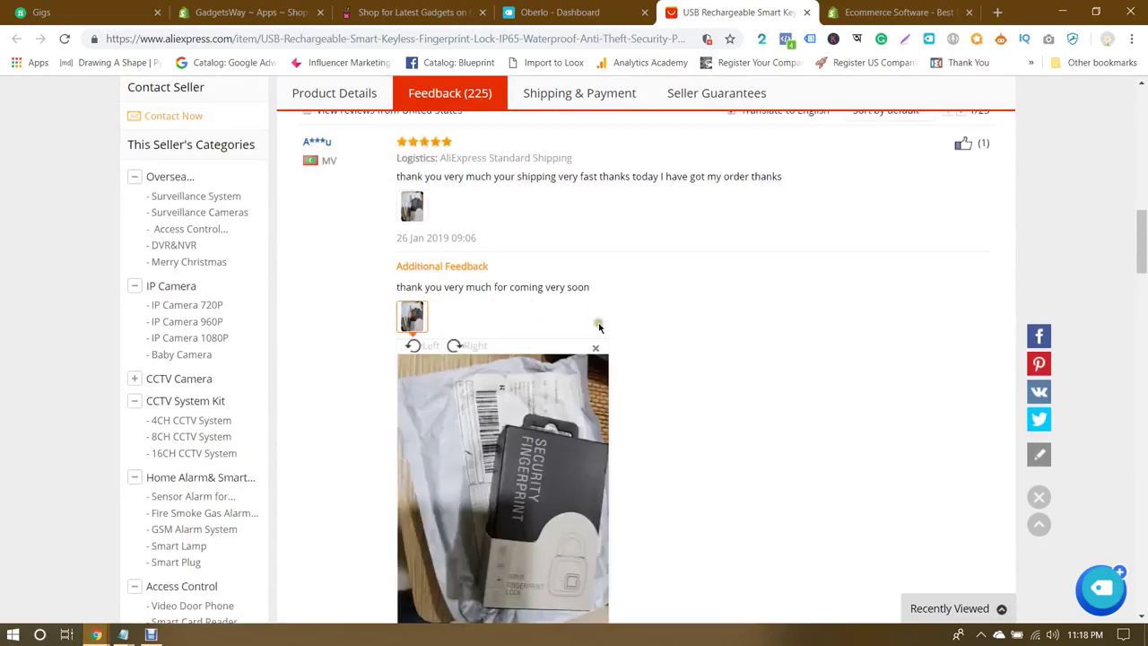
click(411, 206)
Step: Enlarge each customer photo in the French buyer's review to examine the padlock, its size and its packaging
scroll(629, 345, down, 15)
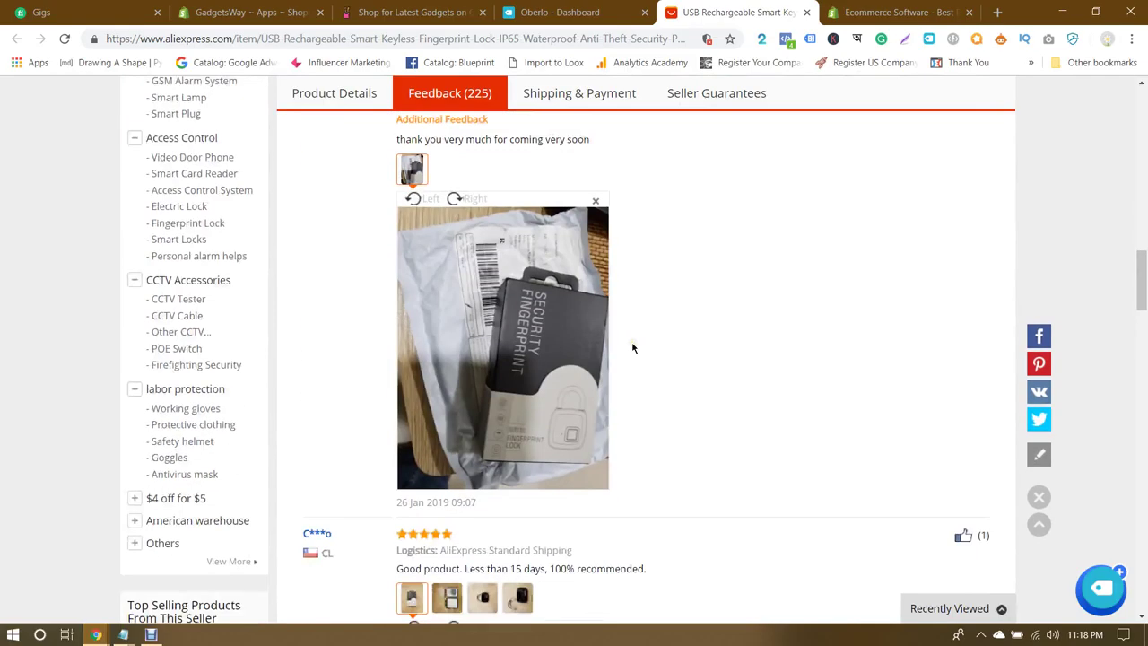
click(542, 307)
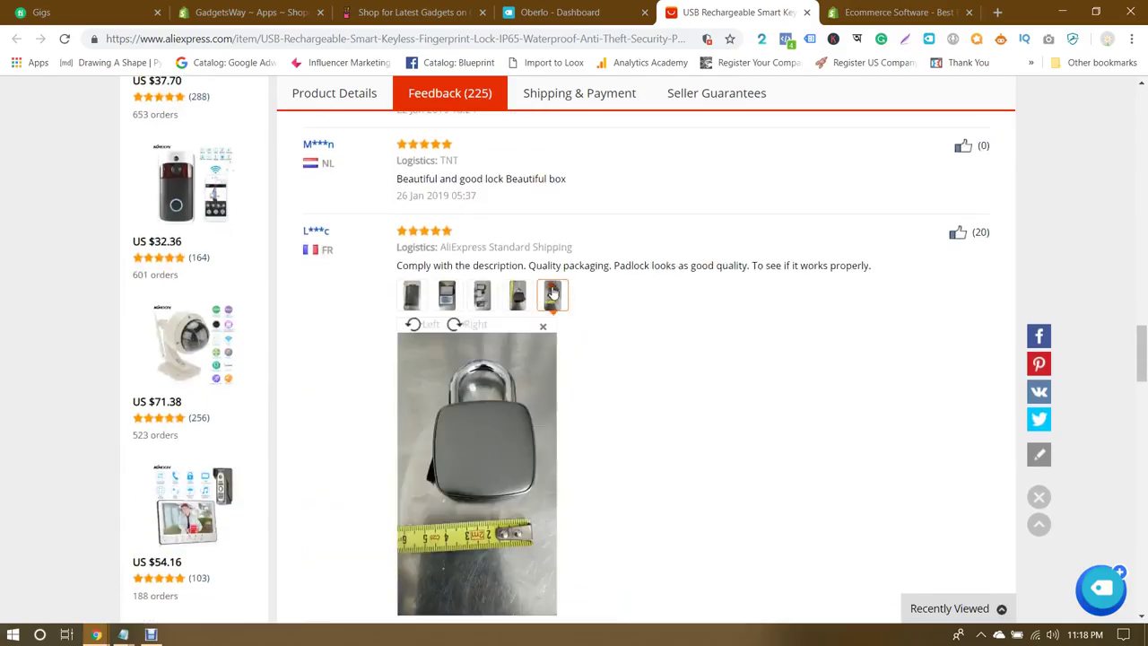
click(517, 296)
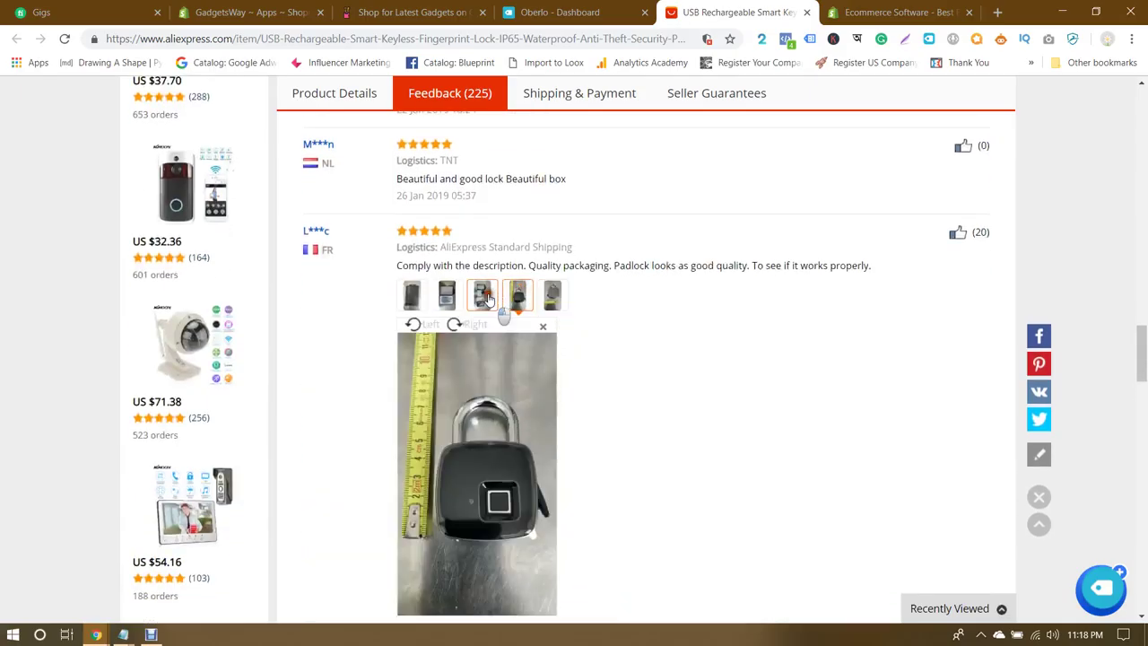
click(484, 297)
click(451, 298)
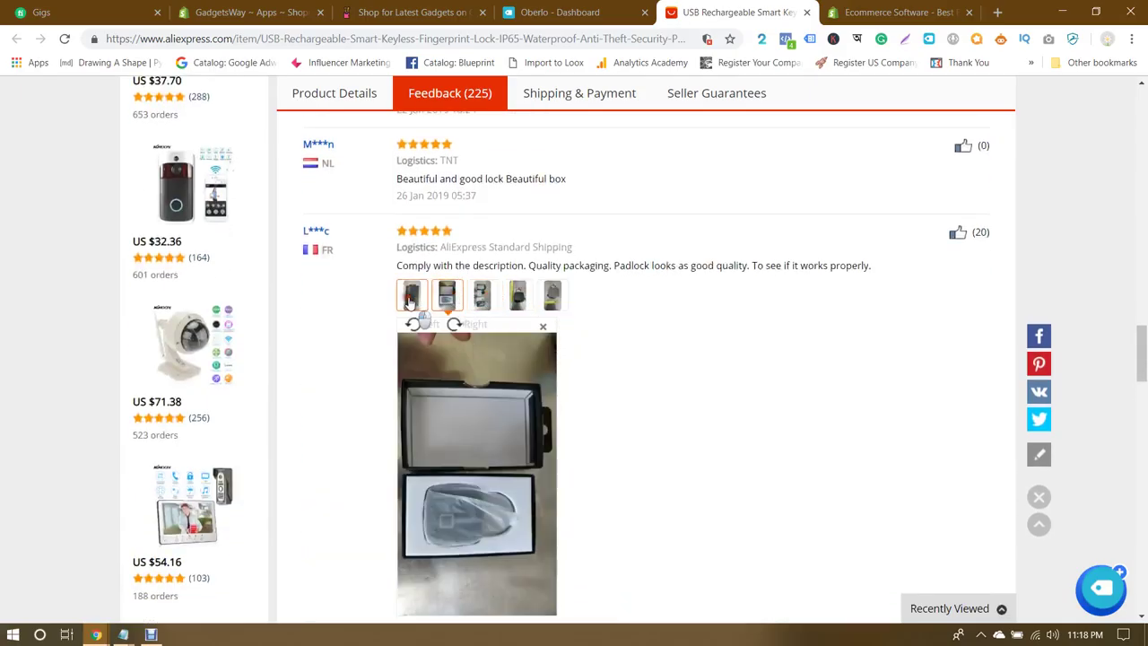
click(415, 298)
Step: Return to the fingerprint lock's product details and import the product into Oberlo
scroll(706, 261, up, 5)
scroll(707, 261, up, 10)
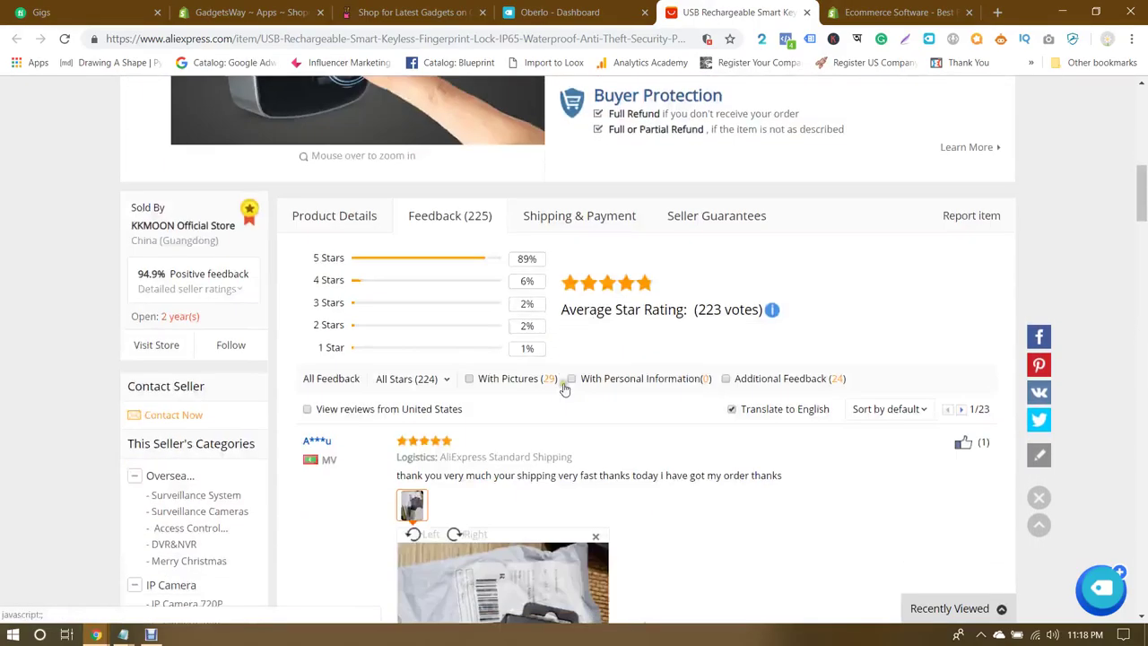
click(359, 215)
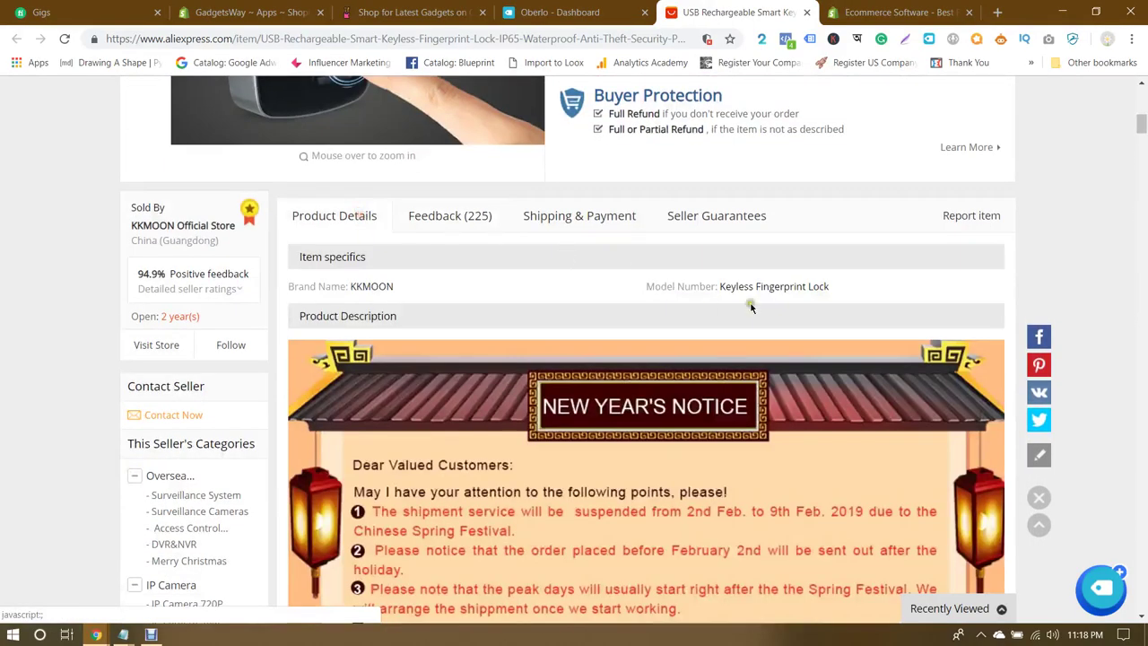
click(1102, 587)
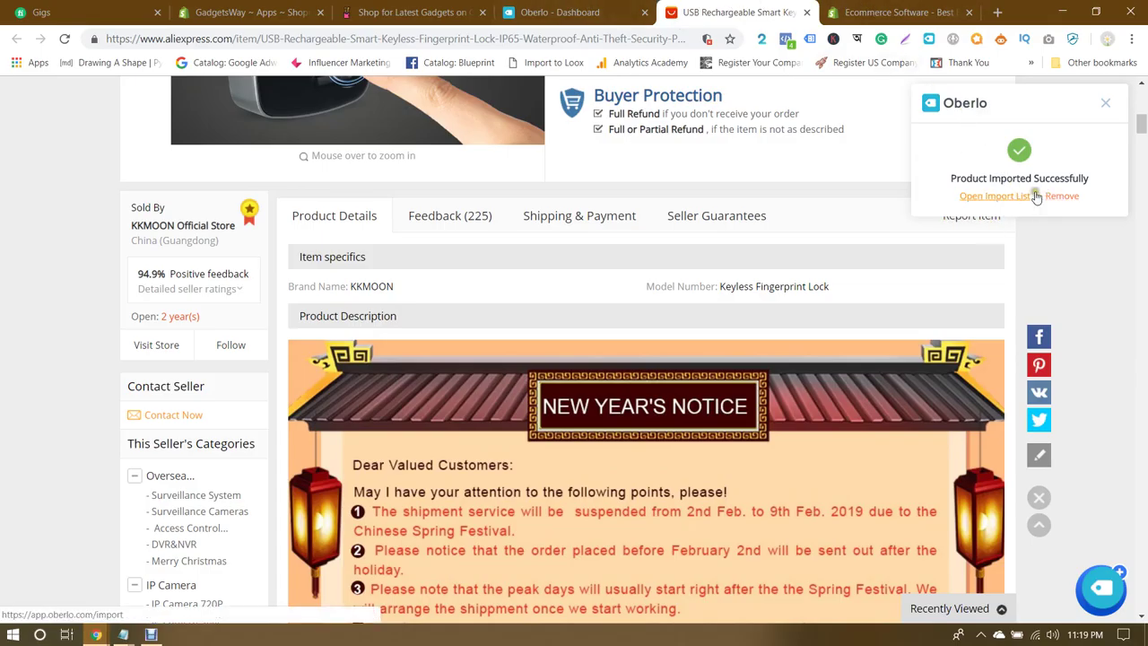
Step: Open the Oberlo import list and close the old Oberlo dashboard tab
click(995, 196)
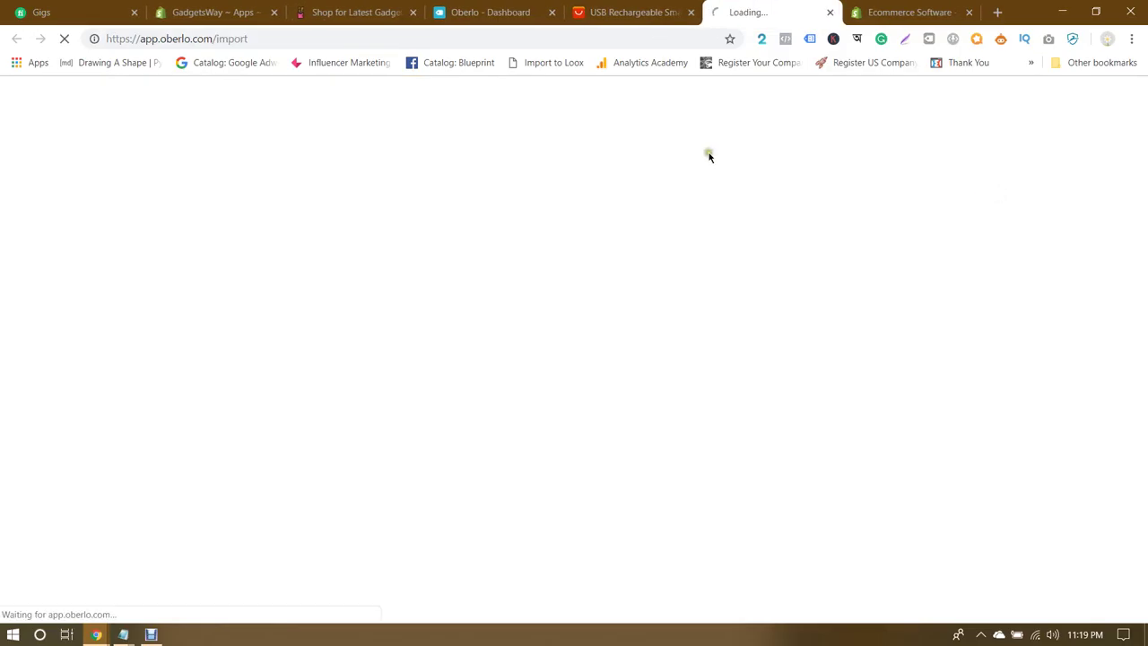
click(504, 5)
click(551, 11)
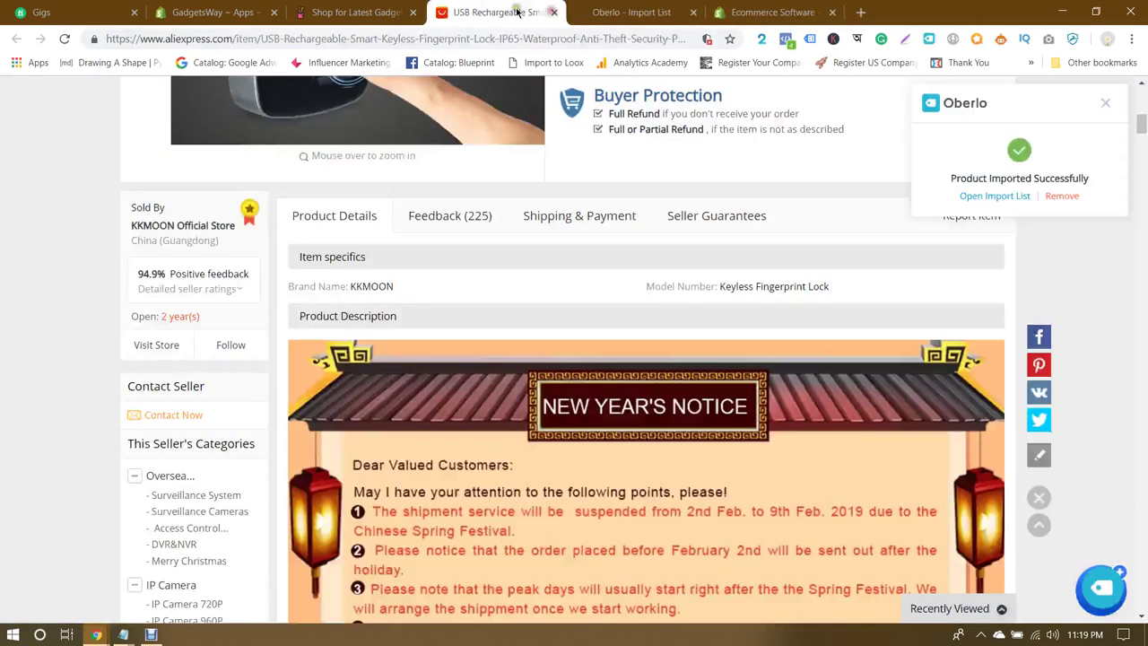
click(628, 12)
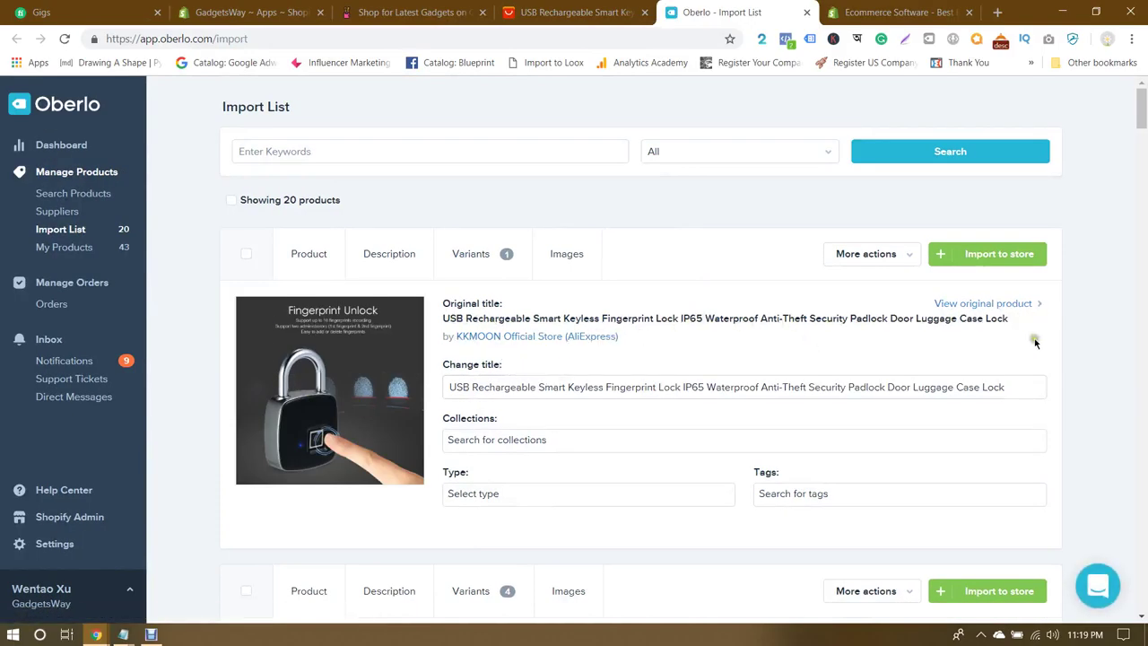
Step: Open the fingerprint lock's original product page in Oberlo and examine its product statistics
click(981, 305)
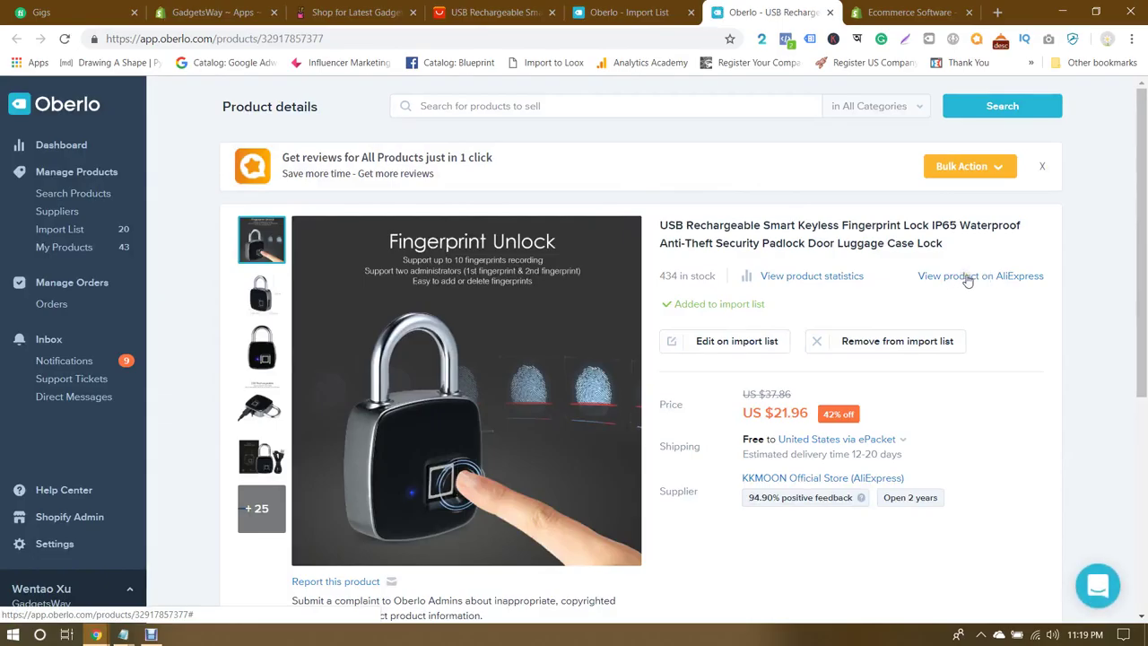
scroll(967, 281, down, 3)
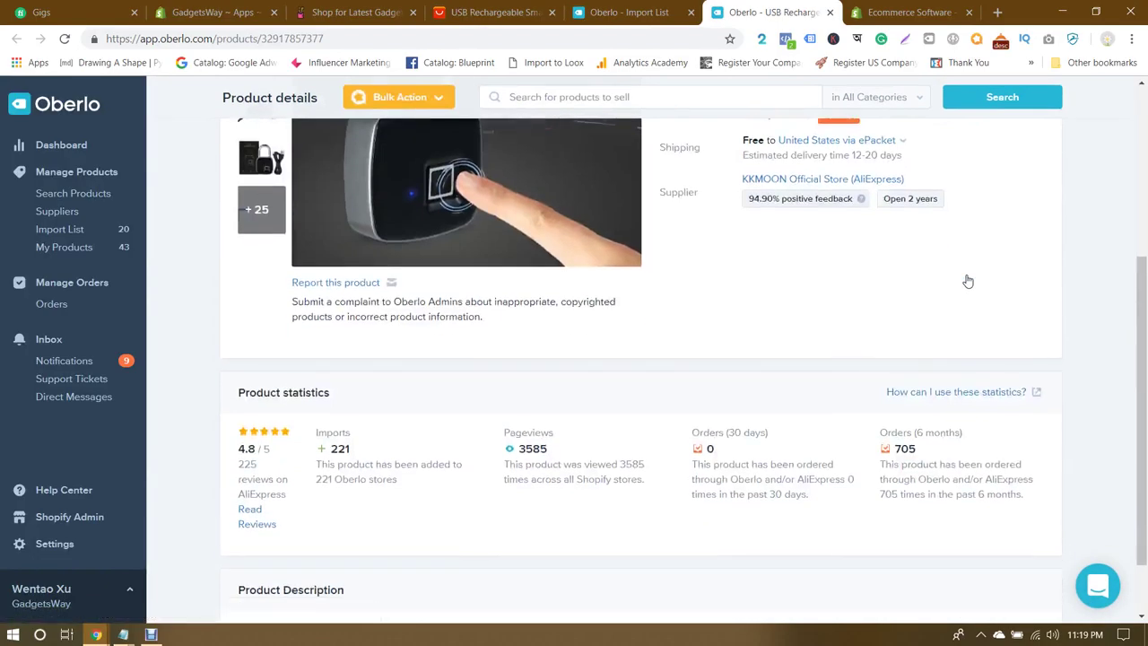
scroll(968, 280, down, 1)
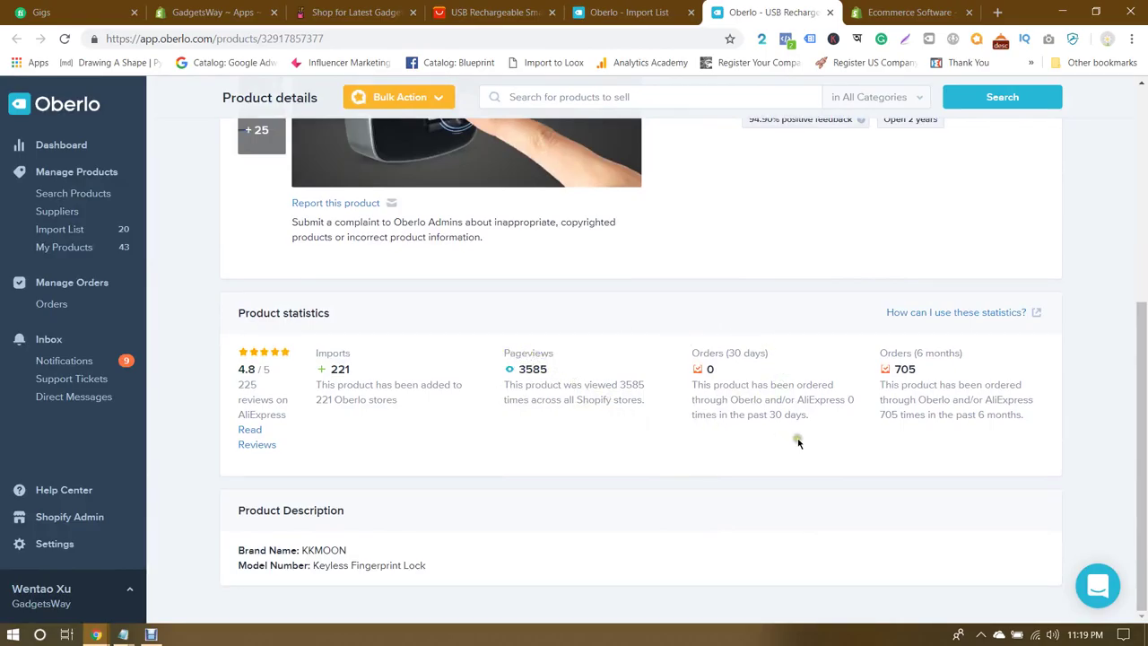
Step: Open the transaction history of the fingerprint lock's AliExpress listing, highlight the first order's date and review the orders below
click(488, 9)
scroll(762, 210, up, 6)
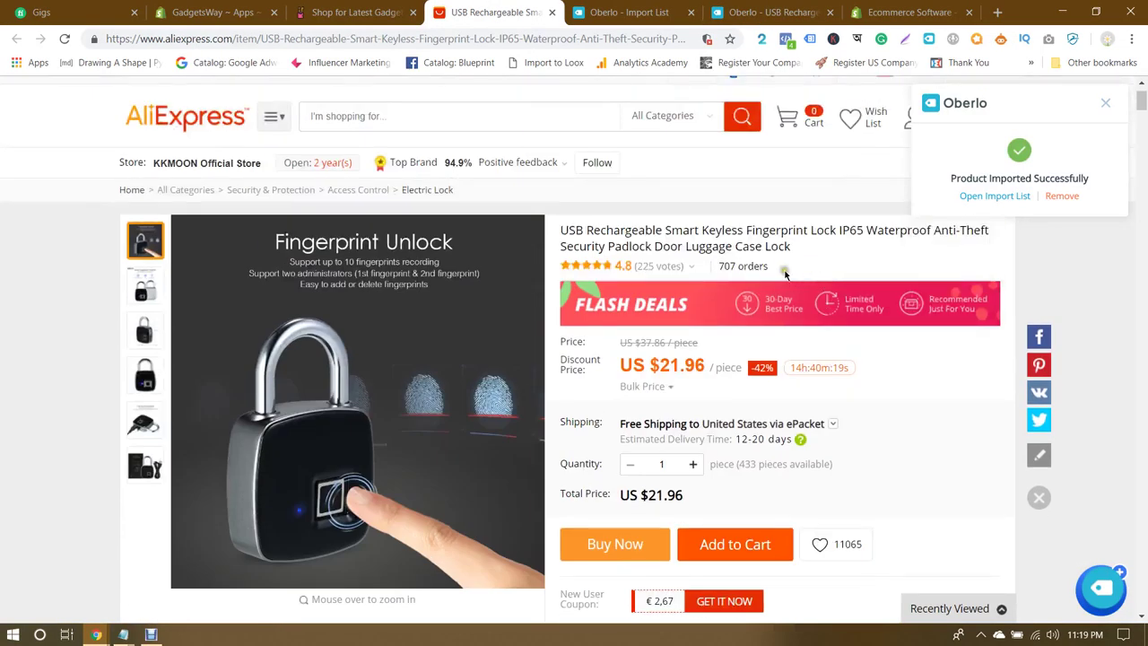
click(746, 264)
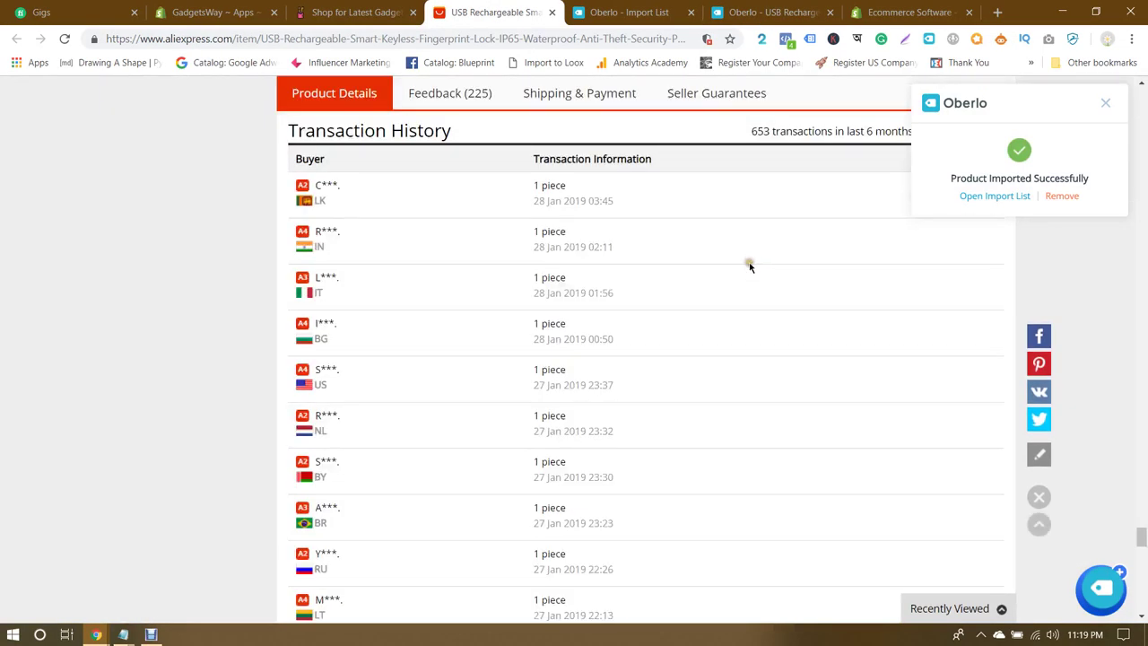
drag(533, 200, 640, 202)
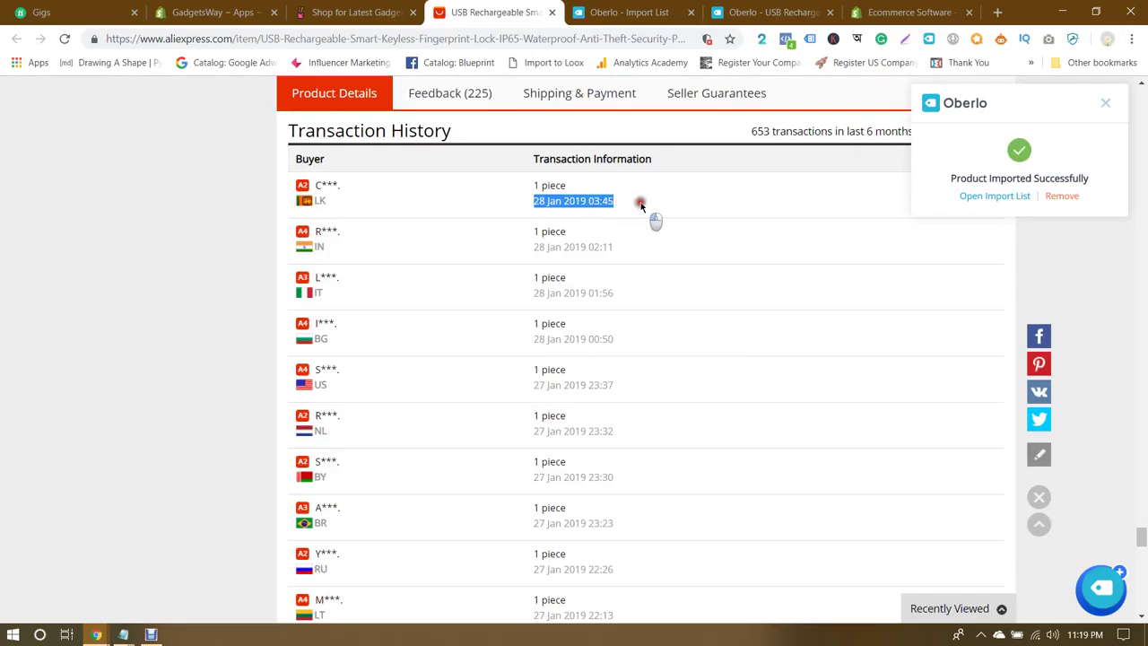
click(640, 201)
scroll(599, 338, down, 7)
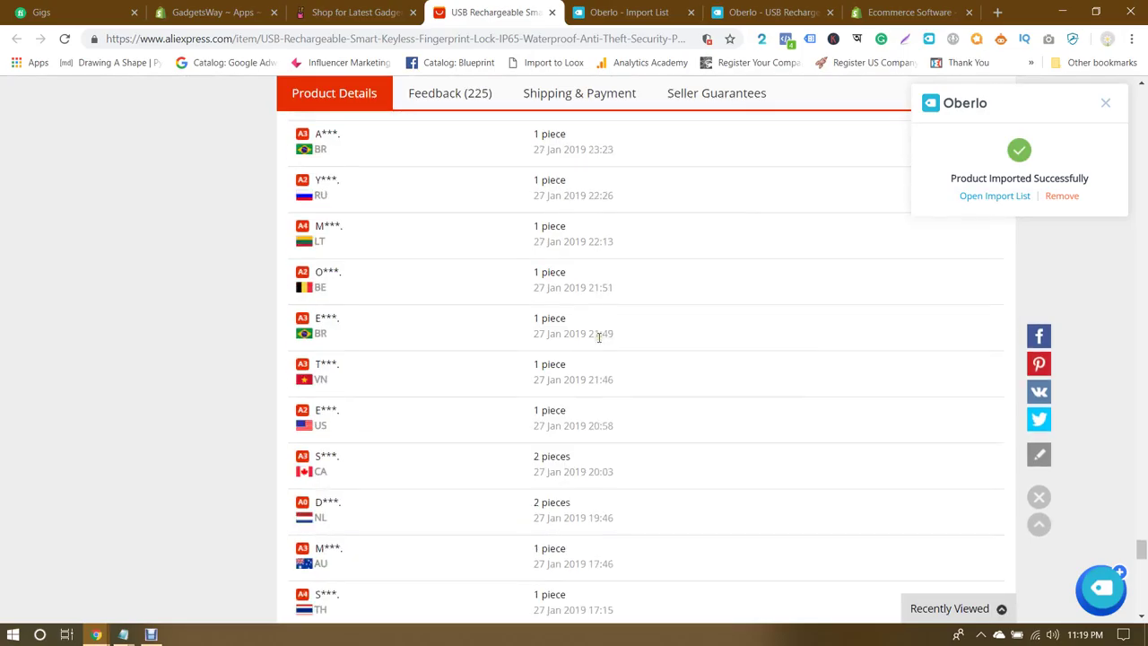
Step: Load another page of the transaction history and highlight the dates of its first orders
click(328, 446)
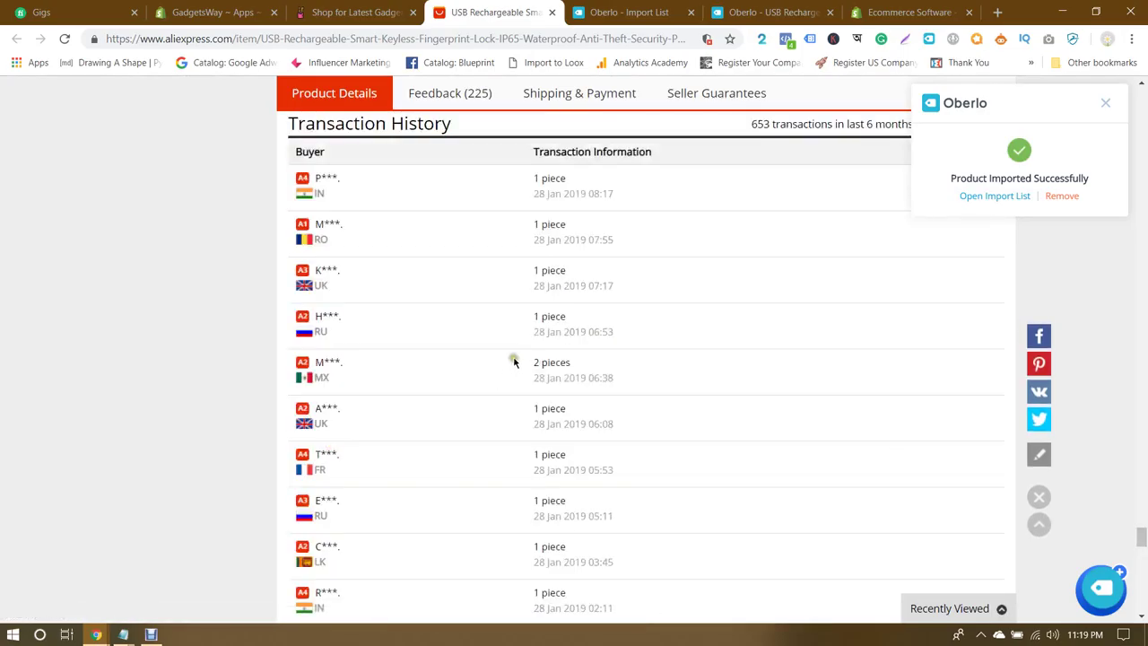
drag(534, 194, 566, 379)
click(560, 390)
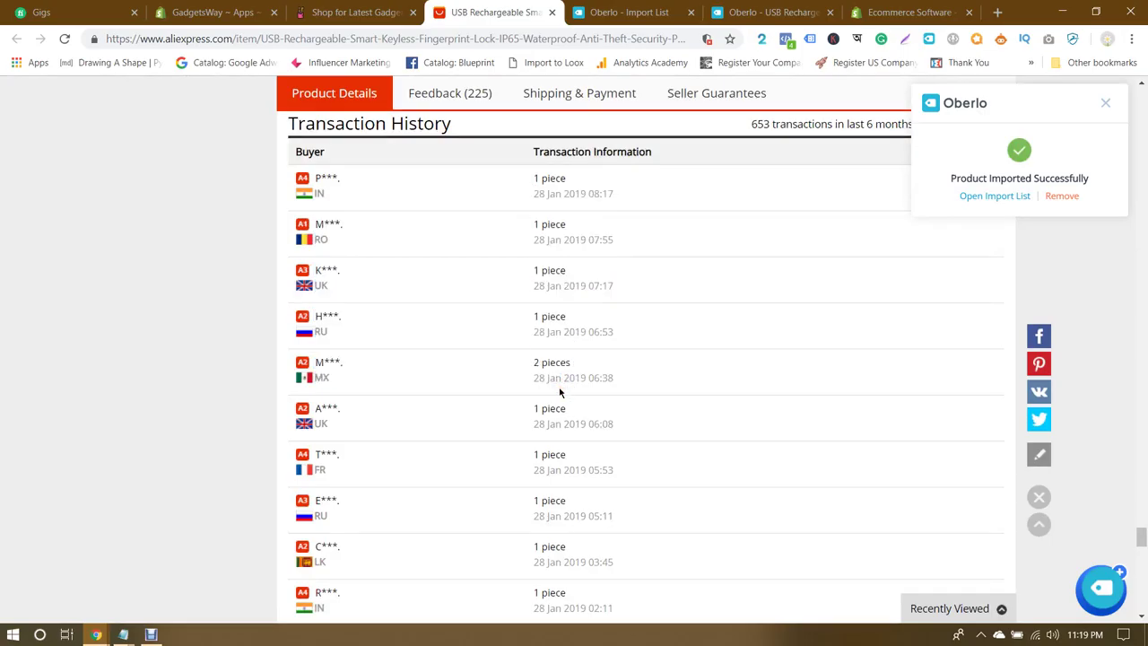
Step: View the lock on AliExpress from its Oberlo product page, and close that Oberlo tab and the old AliExpress listing tab
click(632, 12)
click(772, 12)
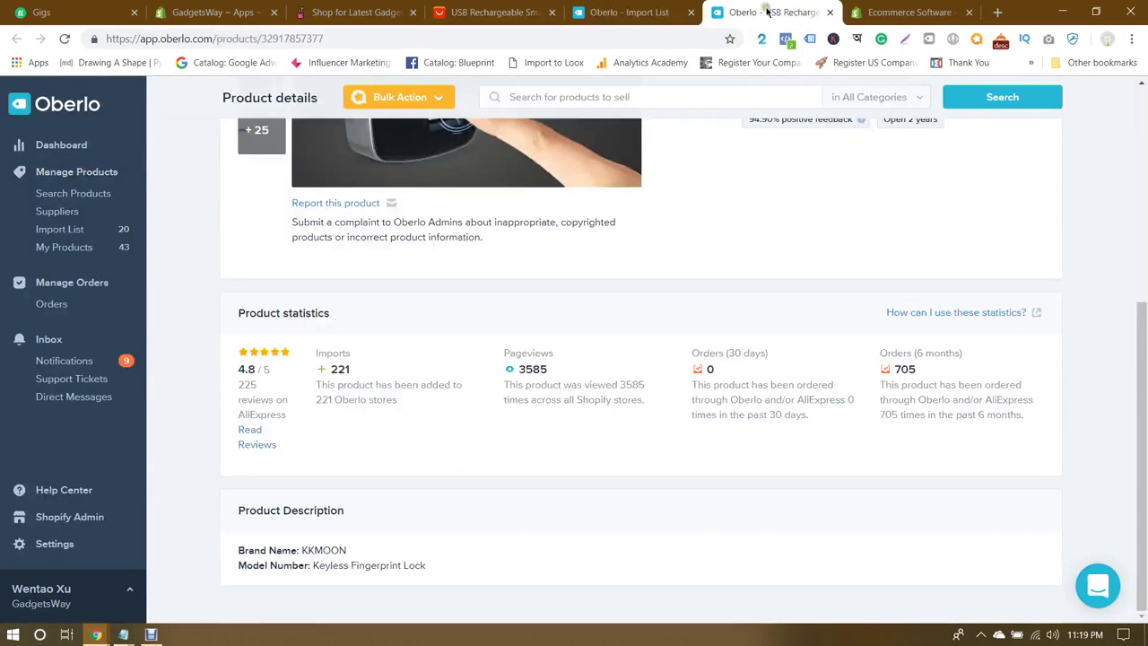
scroll(894, 310, up, 3)
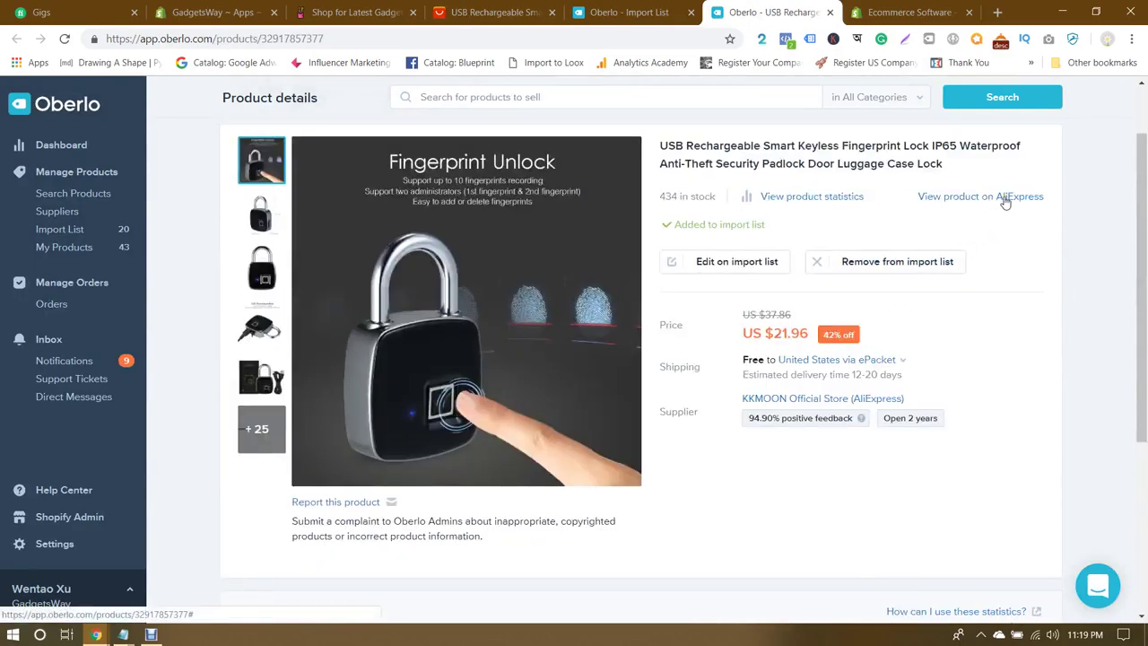
click(1005, 205)
click(717, 13)
click(729, 14)
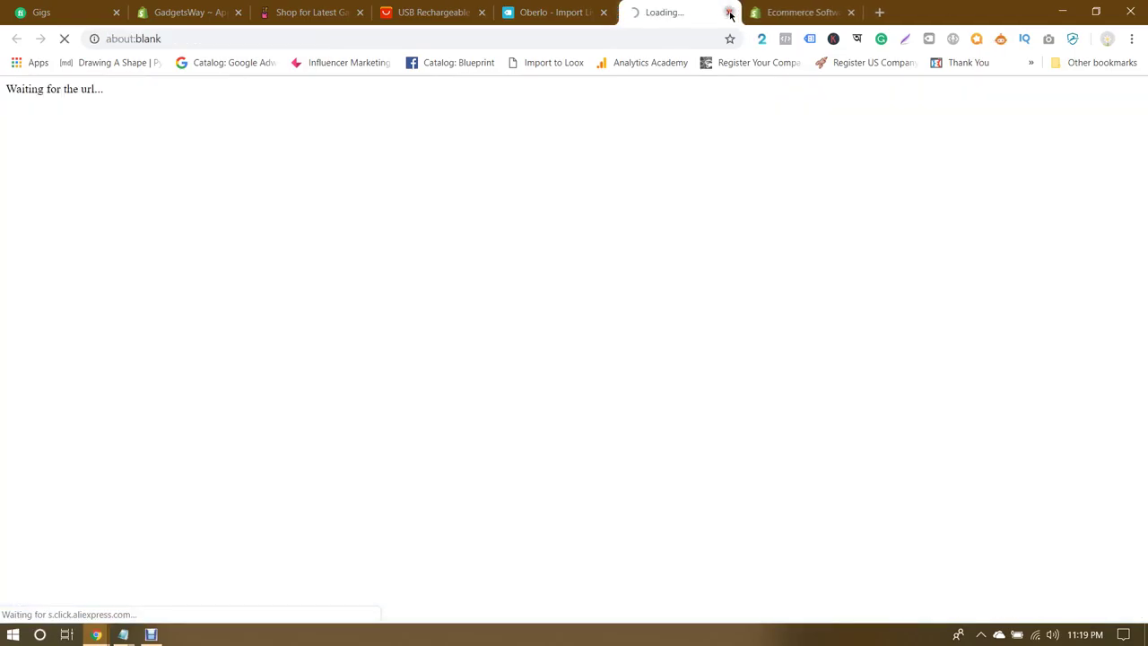
click(481, 13)
Step: Examine the reopened fingerprint lock listing's price and shipping, and highlight the number of pieces available
scroll(941, 299, down, 1)
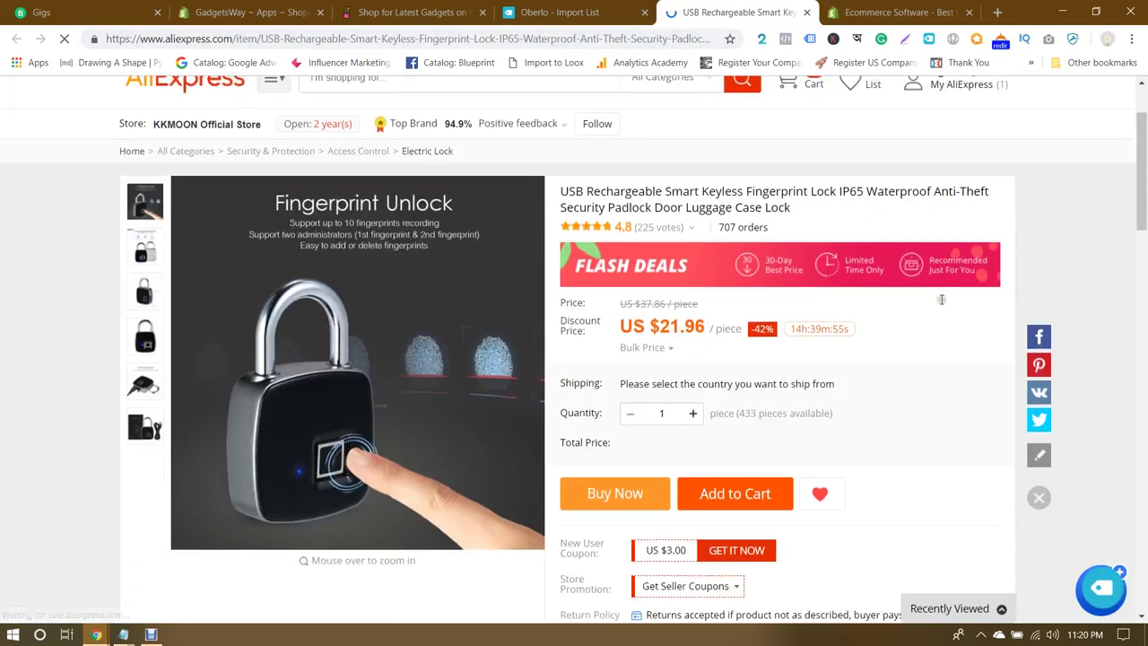
scroll(941, 299, down, 1)
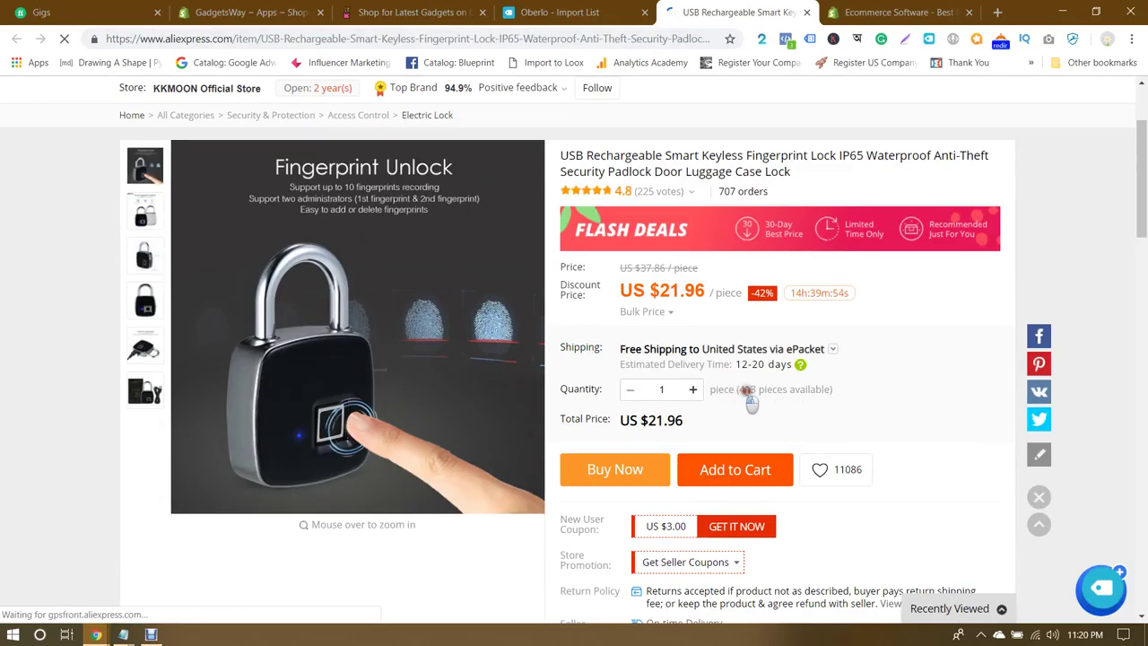
drag(740, 389, 802, 390)
click(796, 392)
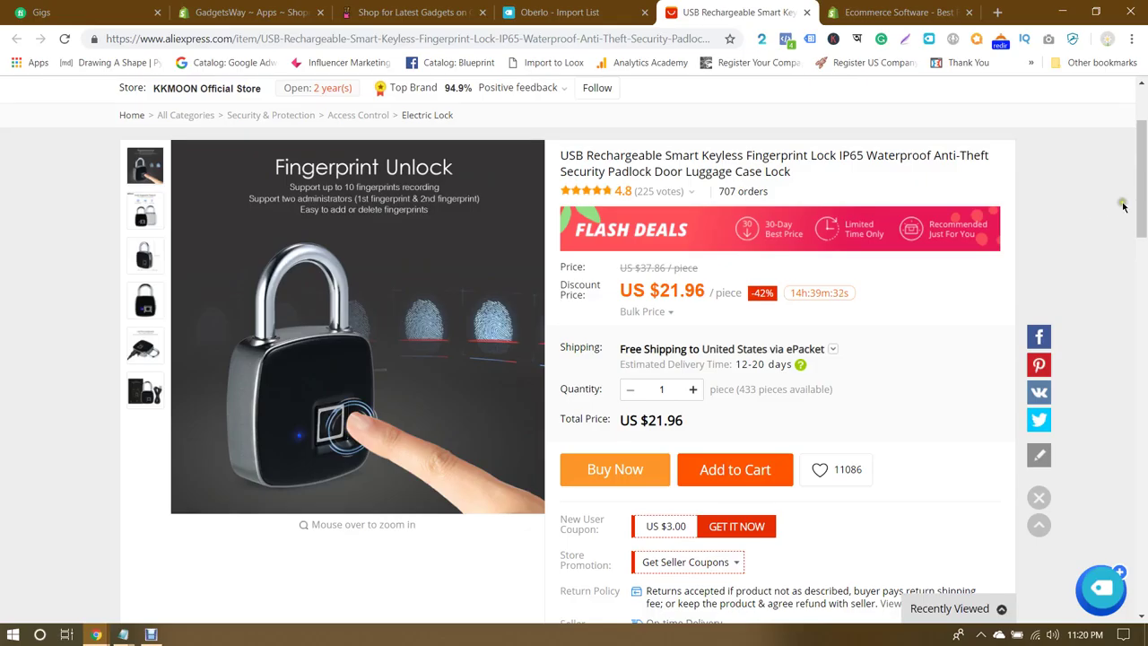
drag(1141, 204, 1140, 176)
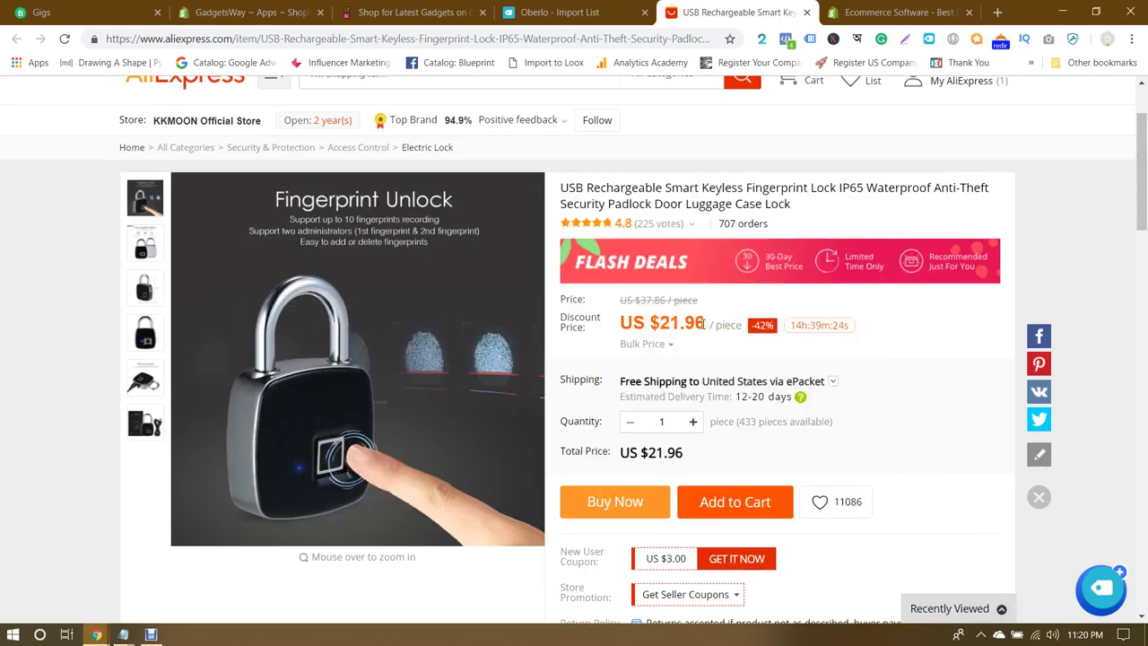
mouse_move(655, 362)
Step: In the Oberlo import list, shorten the fingerprint lock's title to "USB Rechargeable Smart Keyless Fingerprint Door Lock"
click(511, 13)
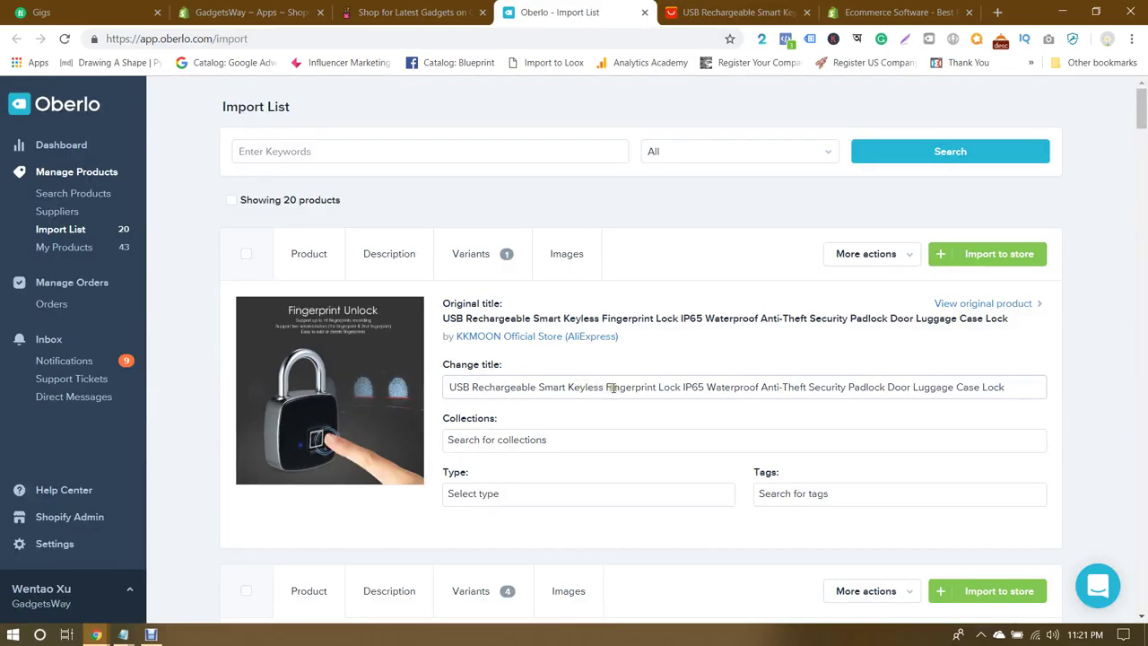
drag(659, 387, 887, 383)
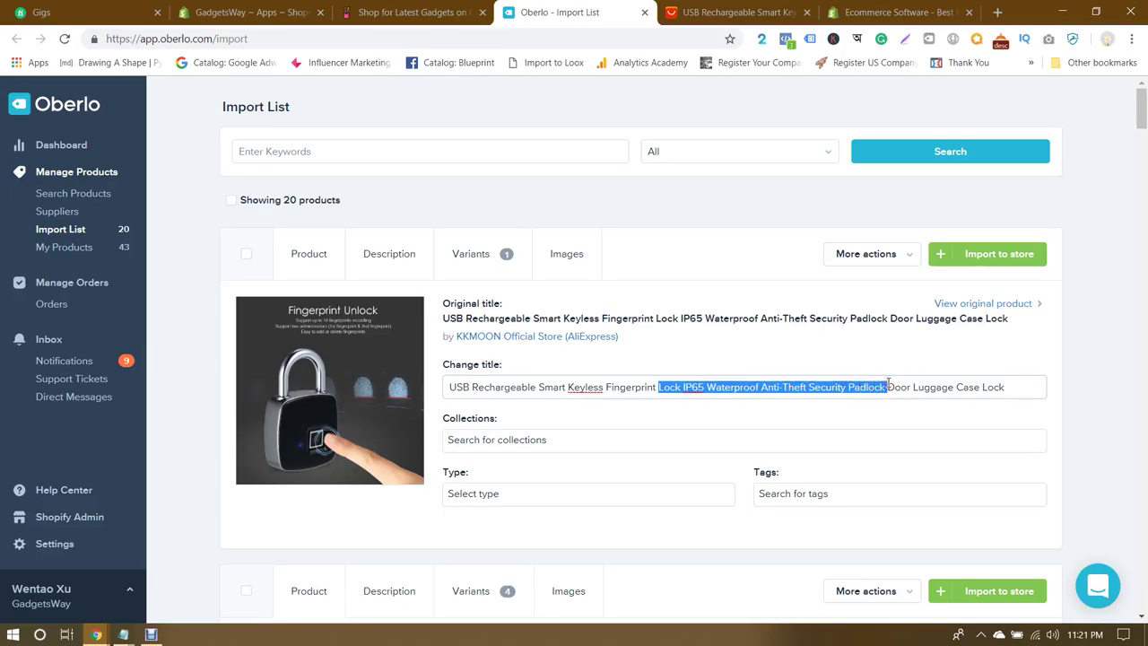
key(BackSpace)
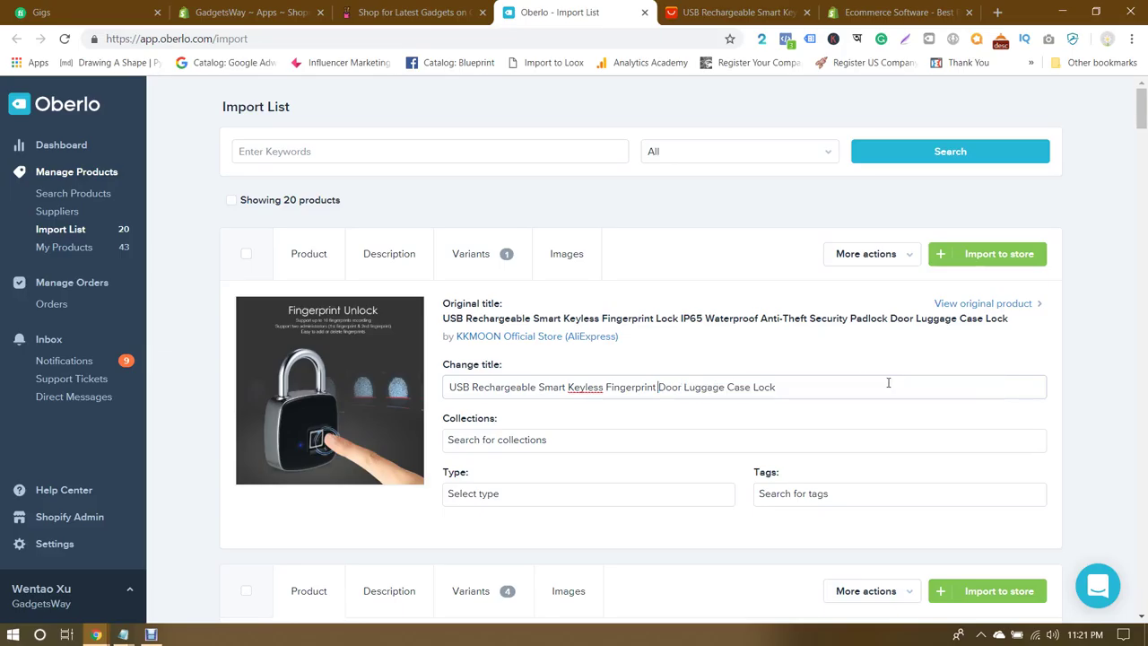
double_click(690, 386)
key(BackSpace)
double_click(697, 386)
key(BackSpace)
click(712, 365)
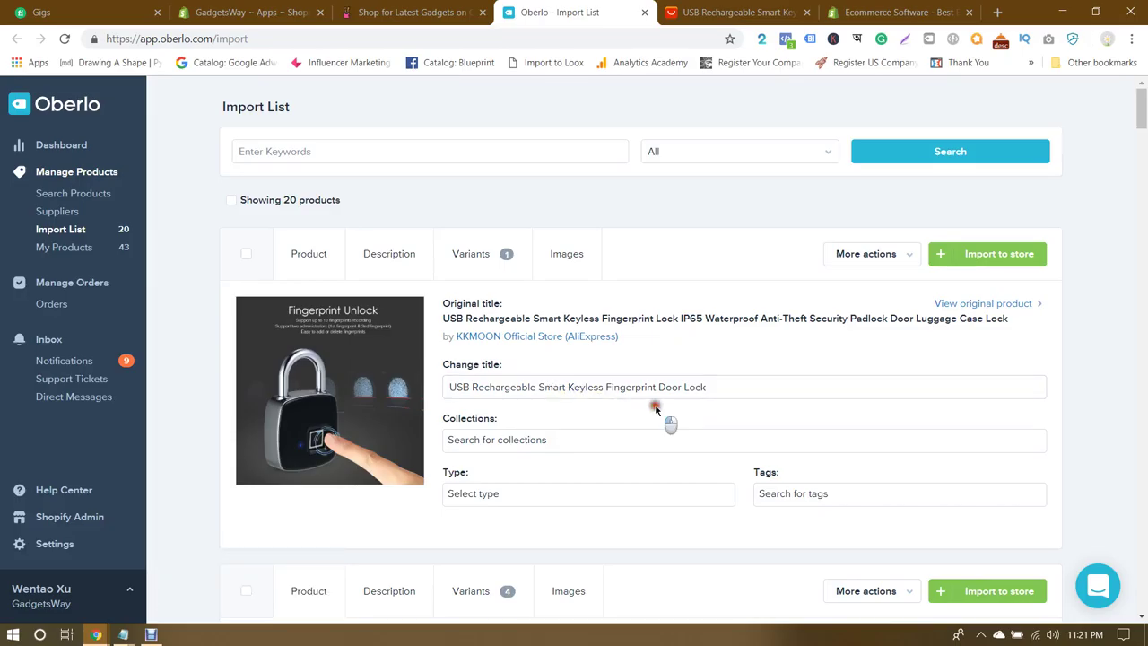
Step: Assign the fingerprint lock to the Home Appliances collection
scroll(653, 405, down, 1)
click(475, 364)
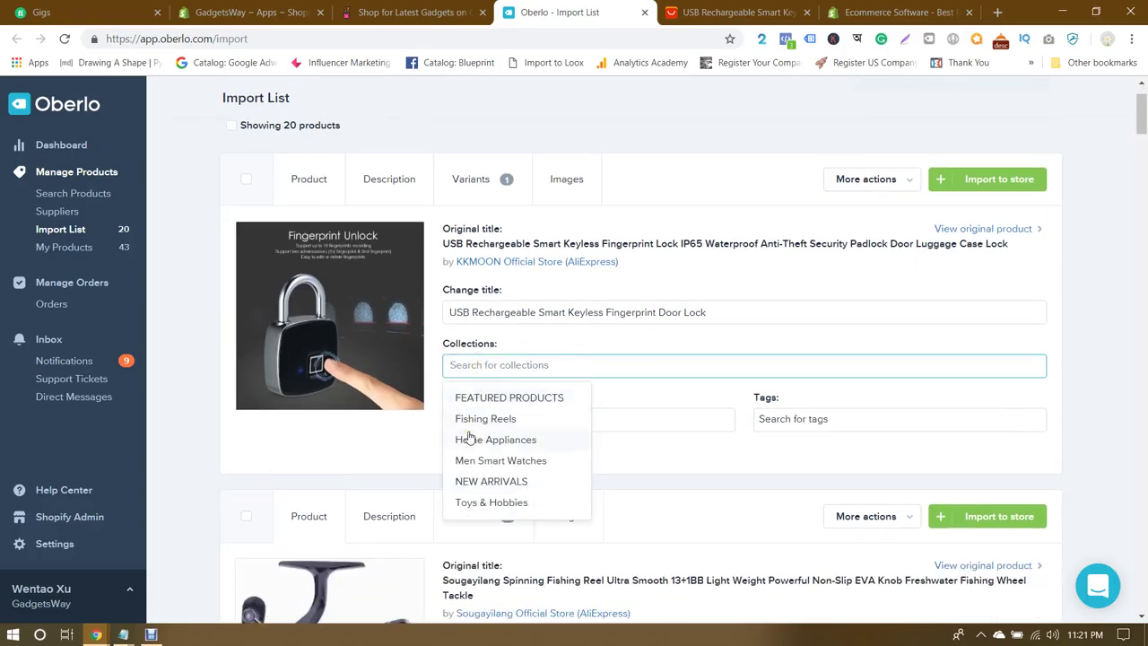
click(513, 439)
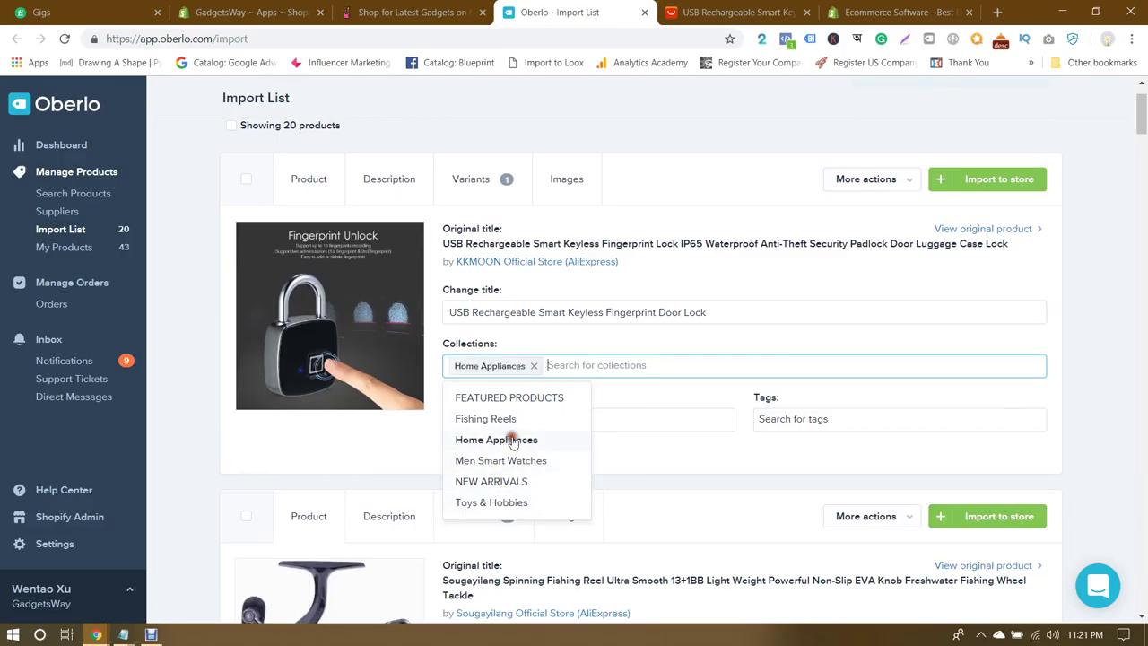
click(617, 342)
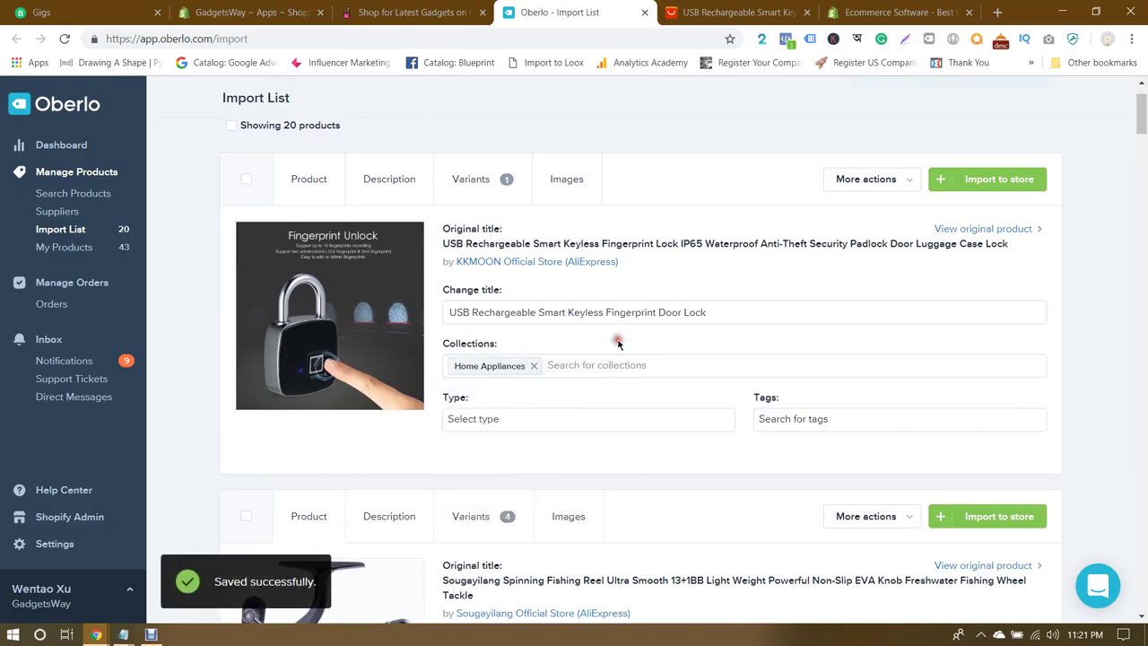
Step: Set the fingerprint lock's product type to "Door Lock", copying those words from the edited title
click(552, 421)
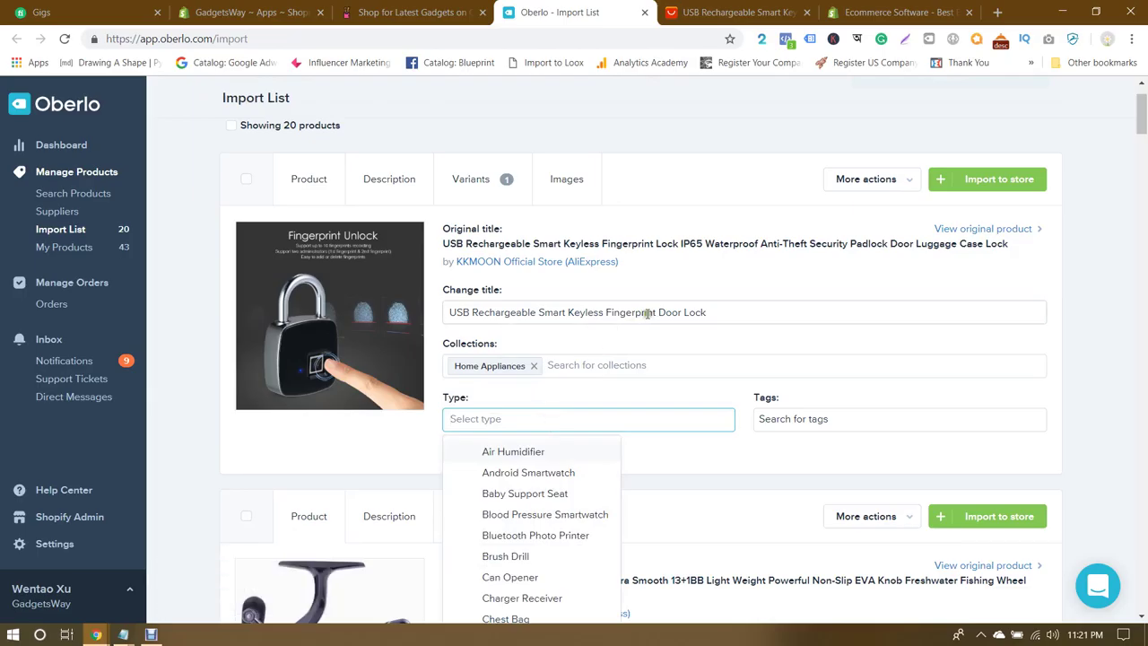
drag(659, 312, 745, 319)
key(ctrl+c)
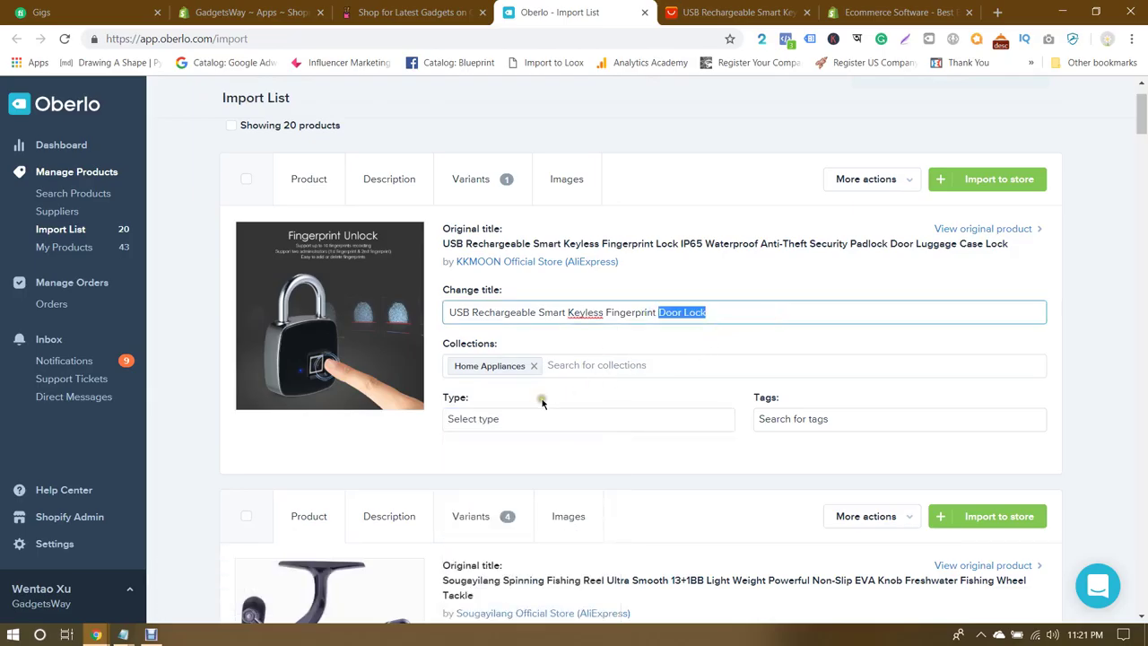
click(529, 422)
key(ctrl+v)
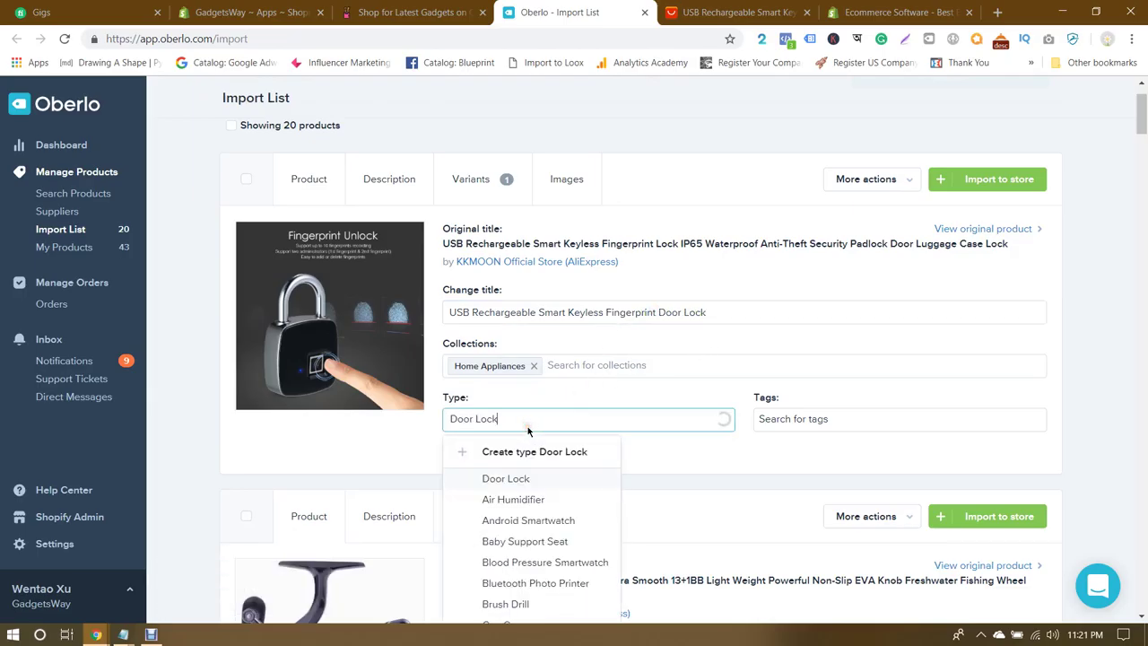
click(513, 478)
Step: Add the tags "Door Lock" and "USB Door Lock" to the fingerprint lock
click(848, 421)
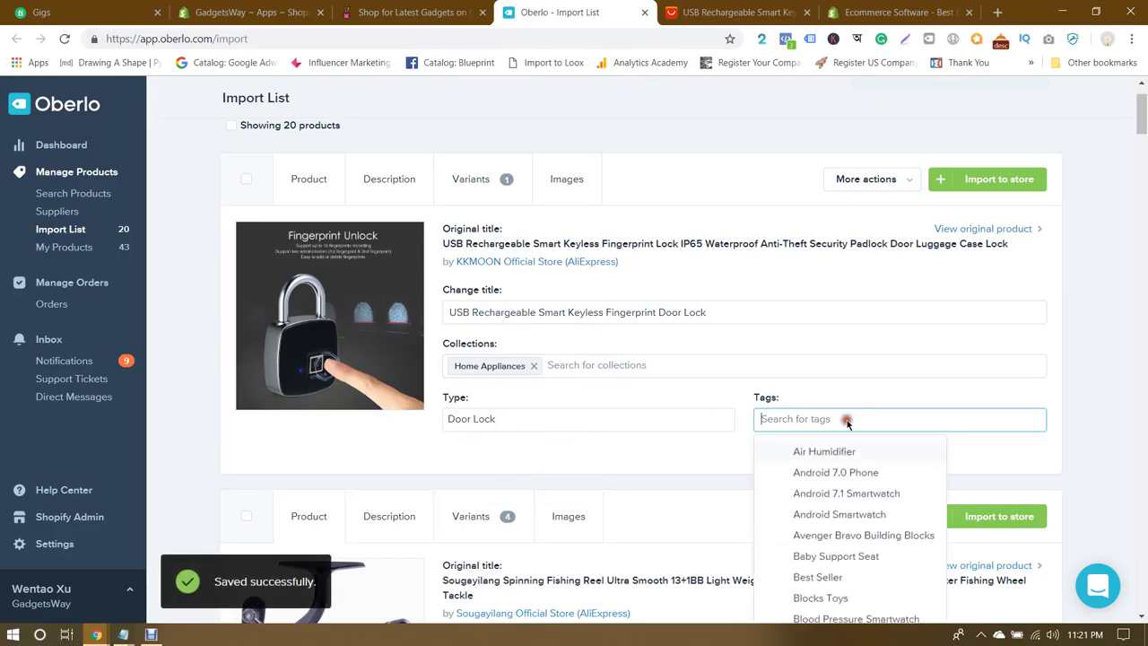
key(ctrl+v)
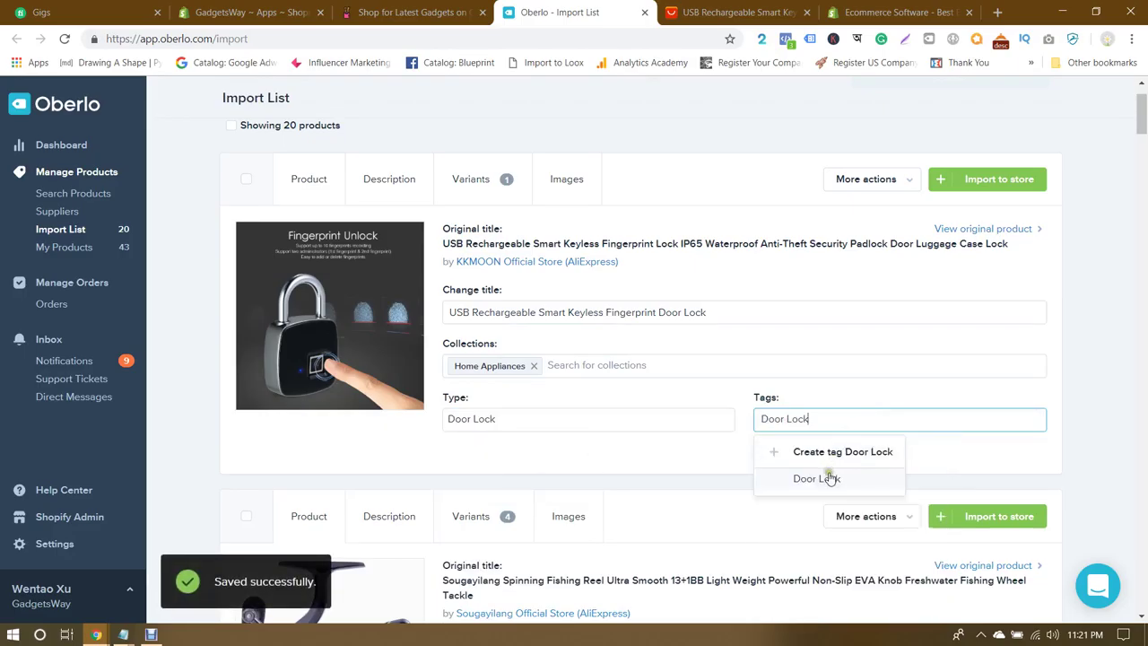
click(821, 478)
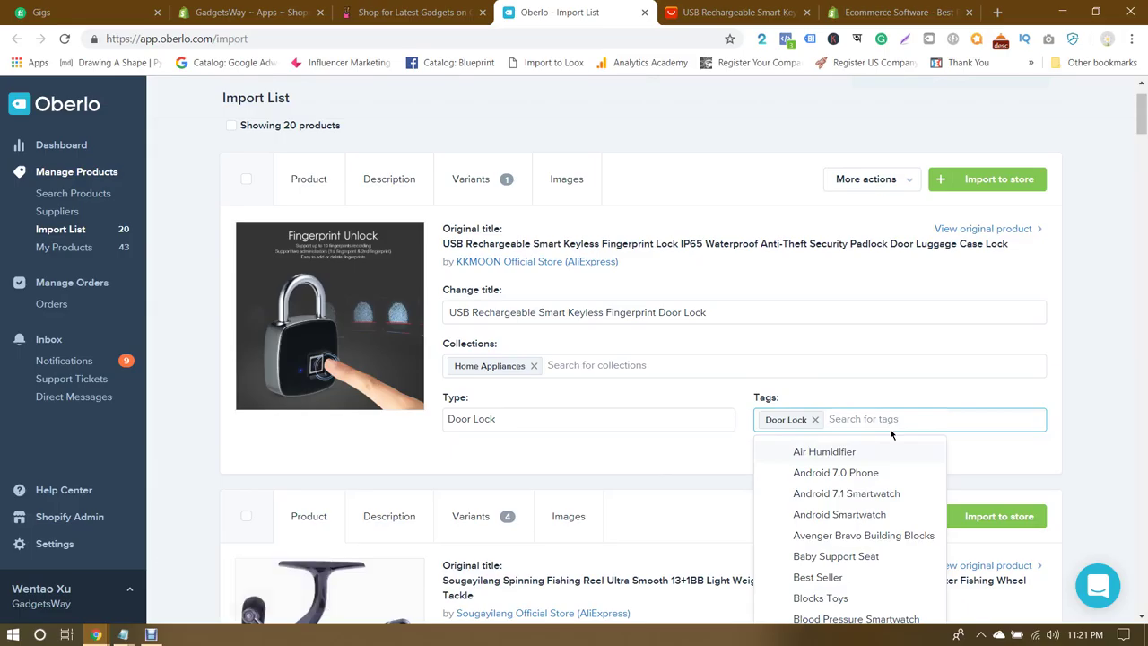
text(USB)
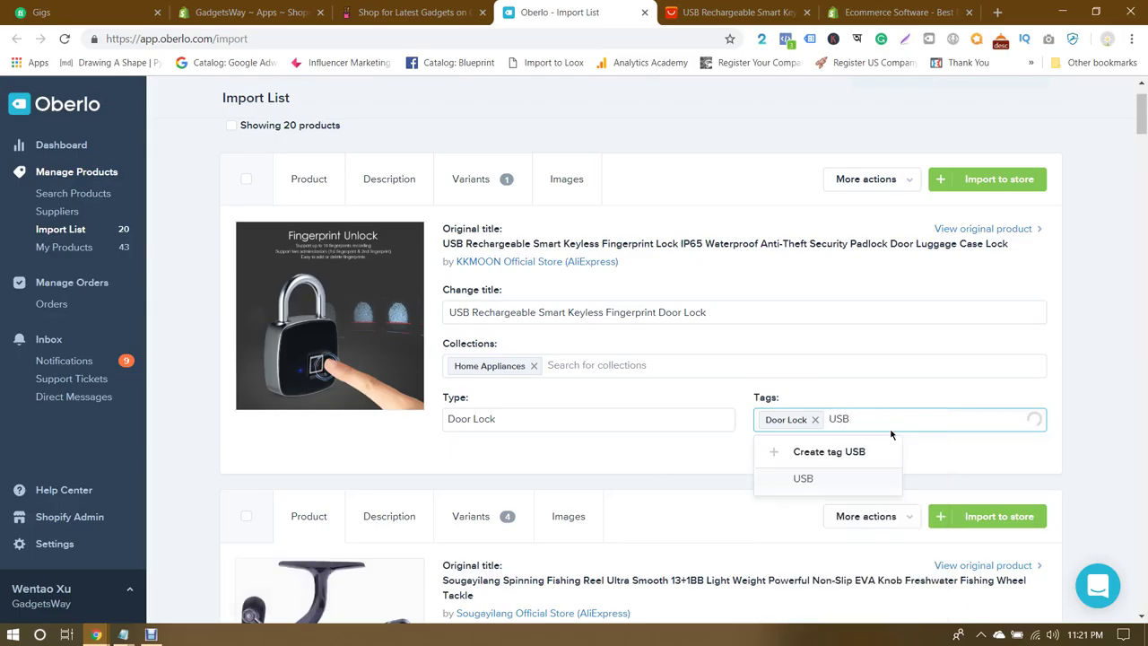
text( Door Lock)
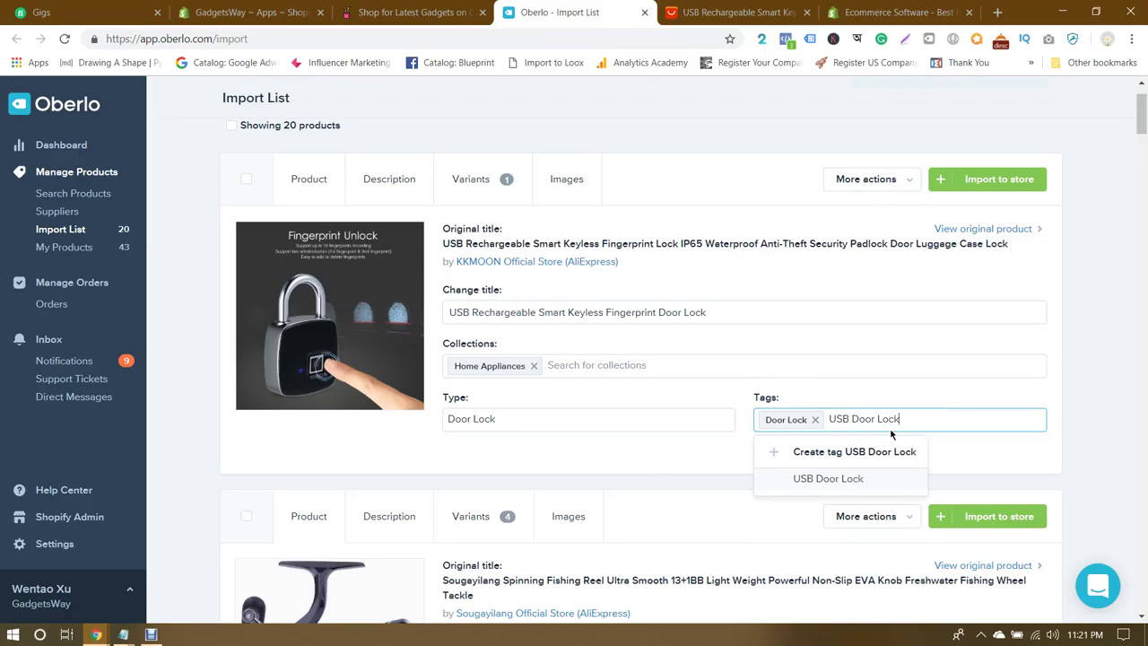
key(ctrl+a)
key(BackSpace)
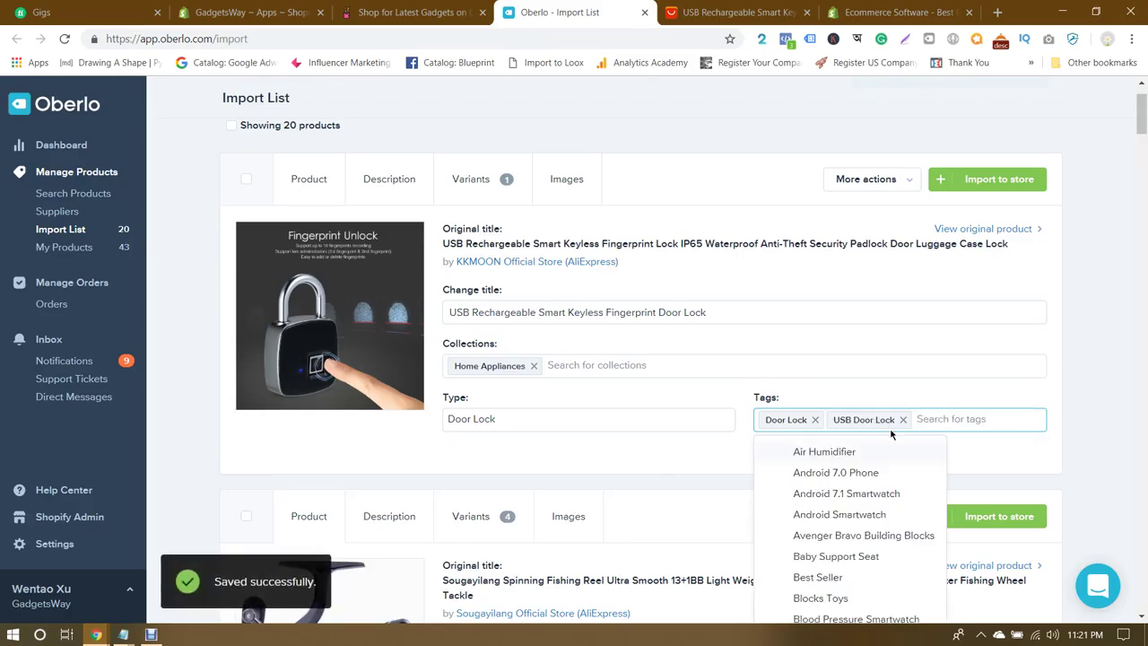
Step: Add the tag "Fingerprint Door Lock" to the fingerprint lock
text(F)
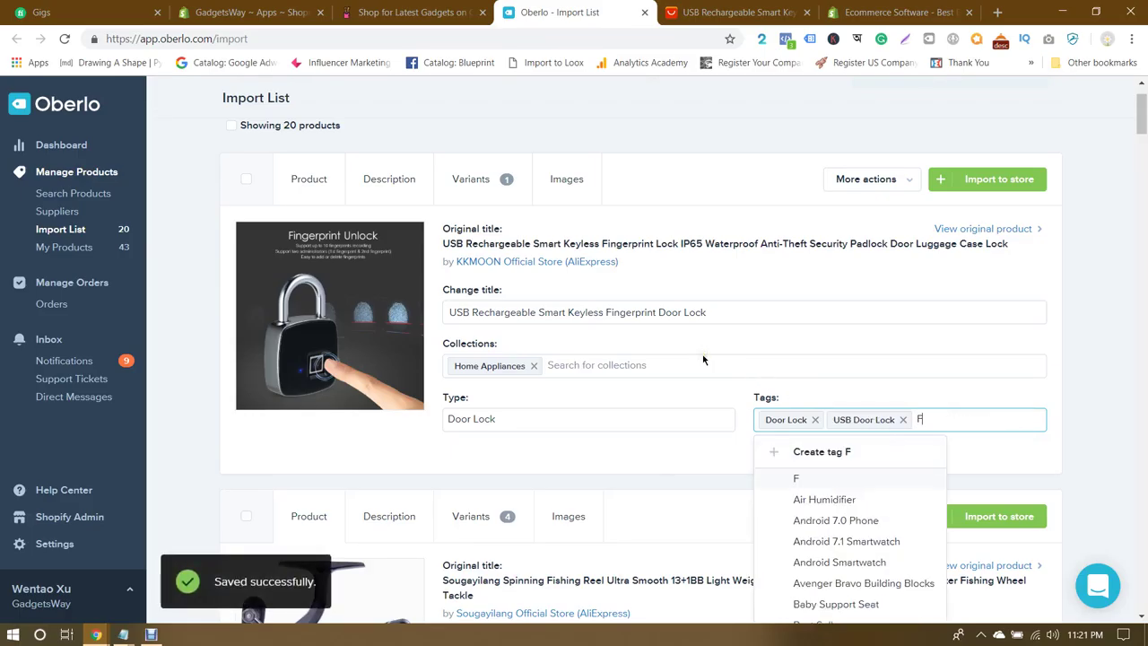
text(ingerprin)
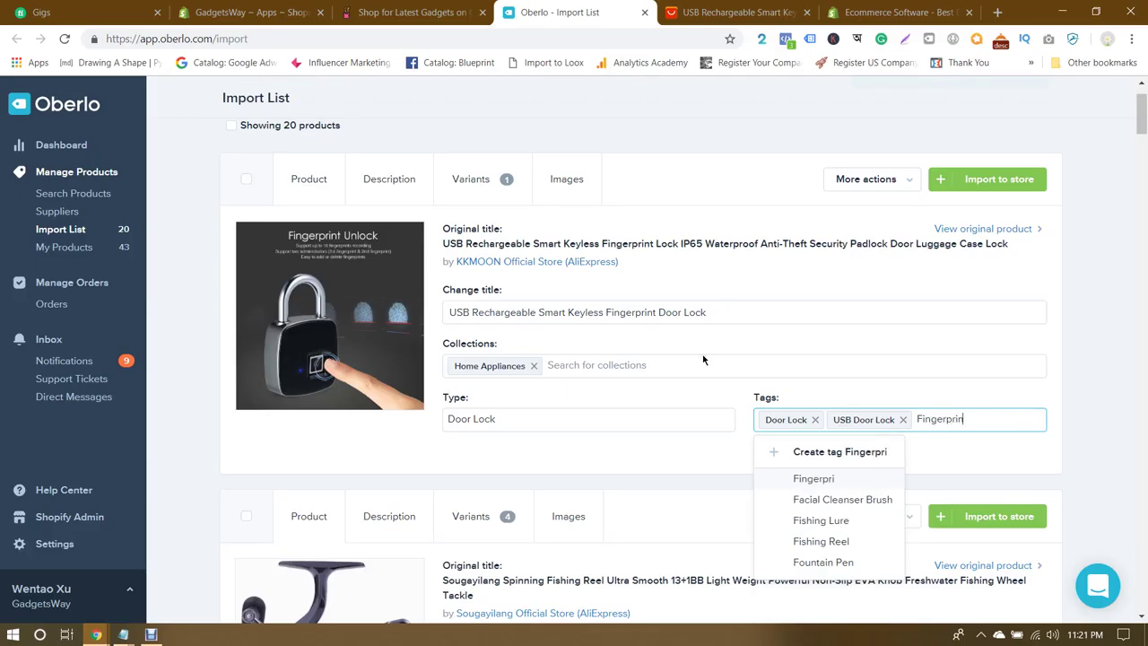
text(t Door)
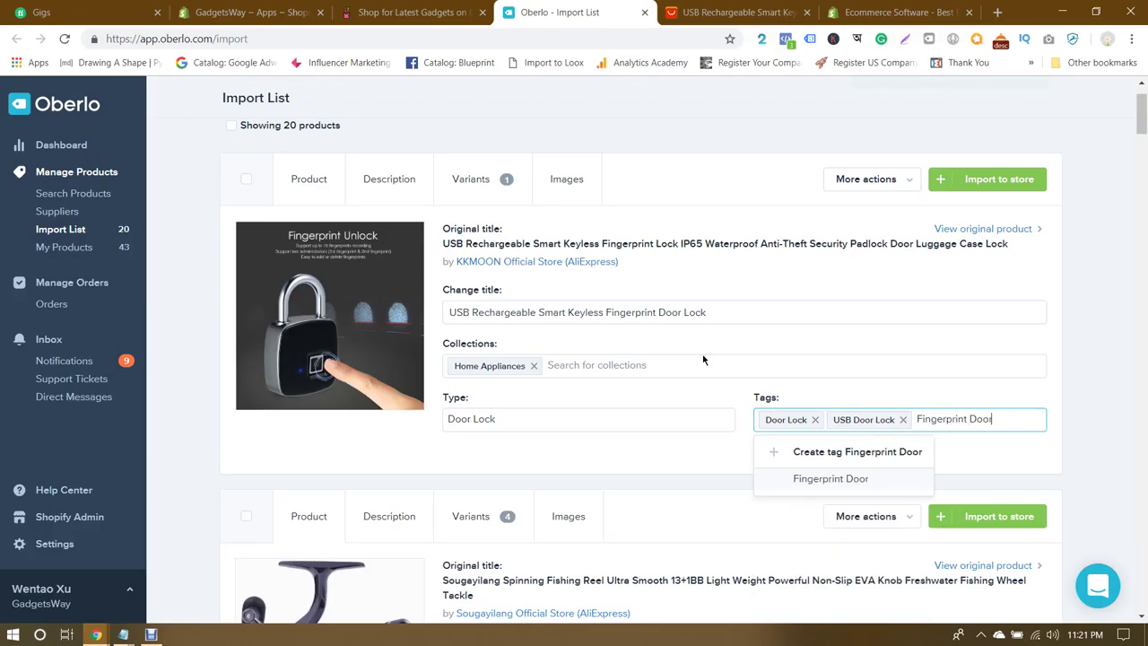
text( Lock)
key(Return)
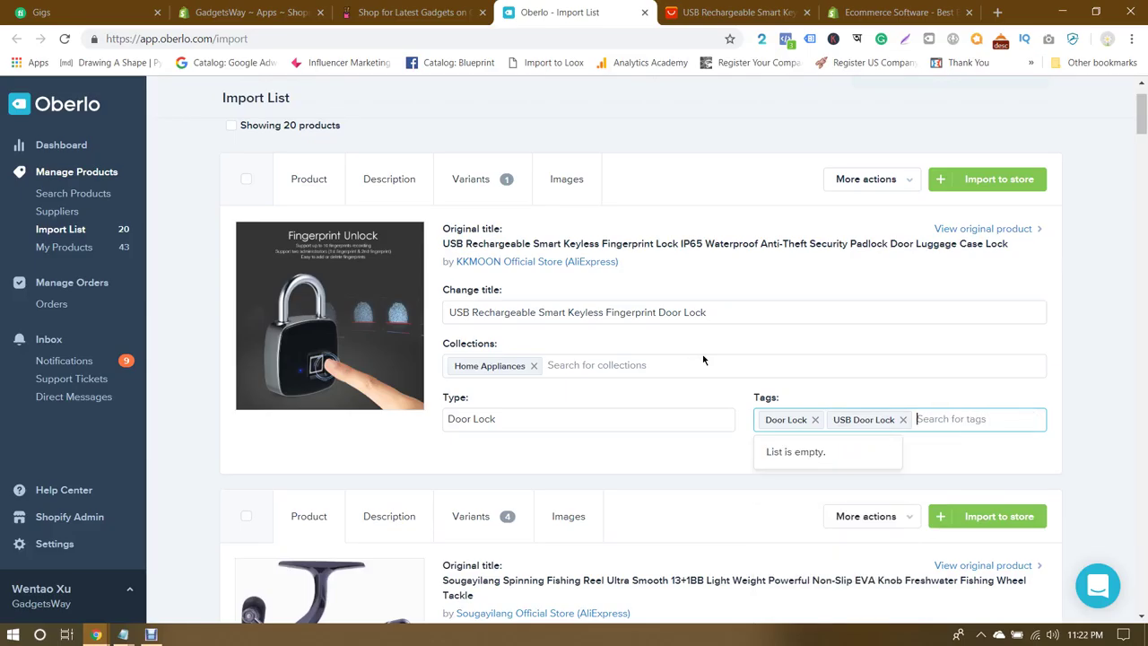
click(657, 339)
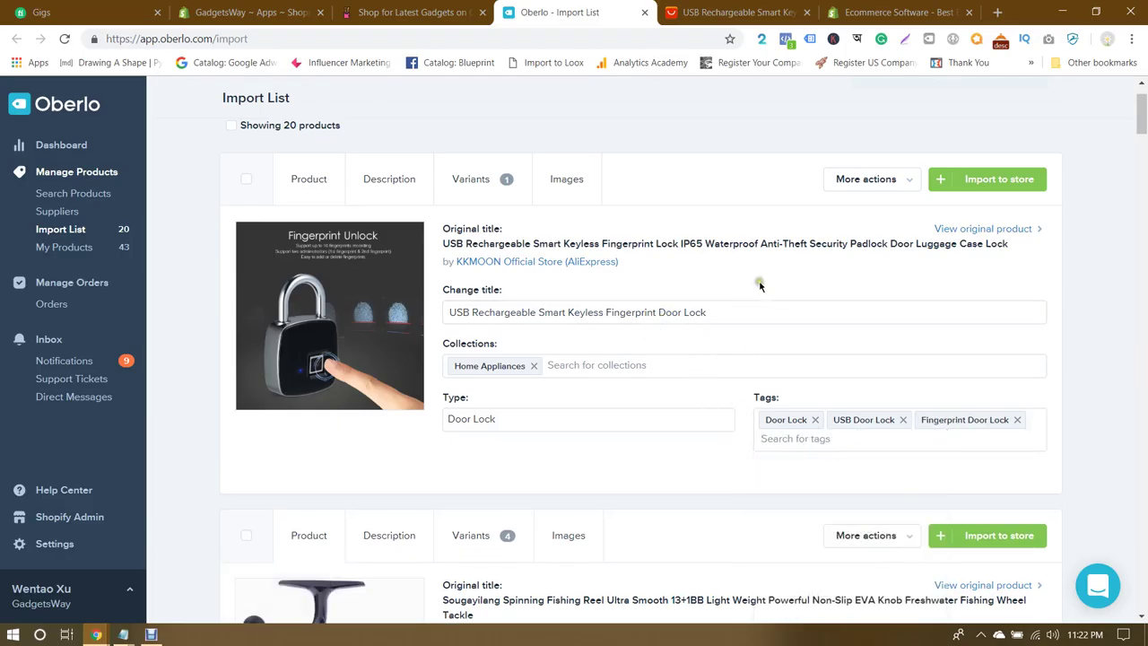
Step: Open the fingerprint lock's description and delete its brand name and model number text
click(408, 183)
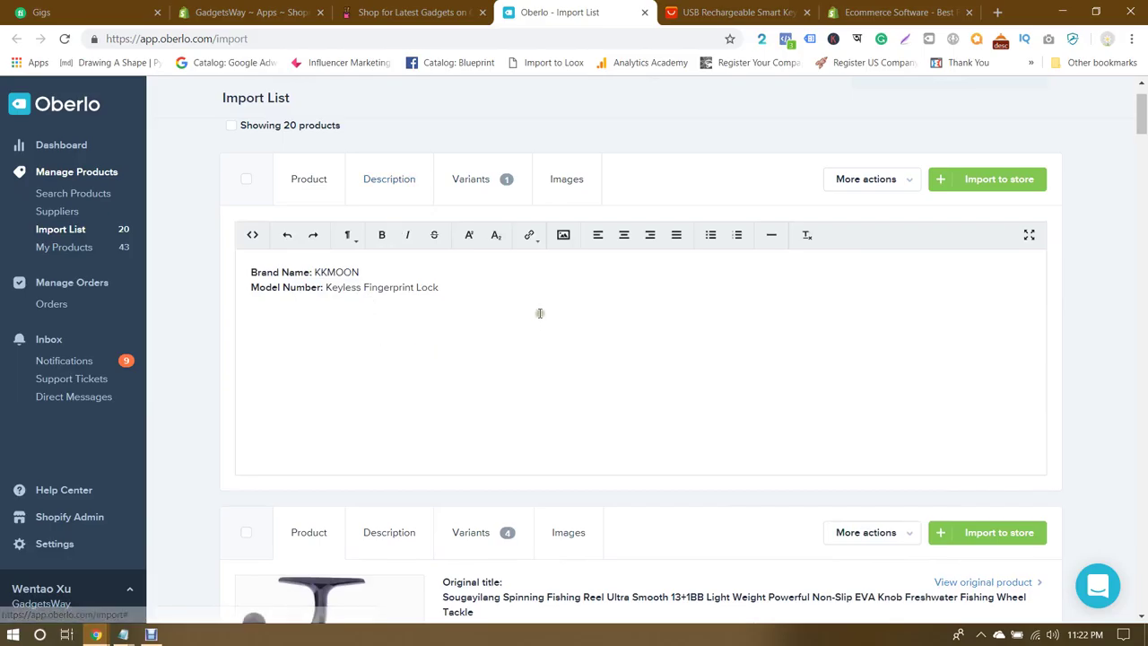
drag(448, 287, 231, 270)
key(BackSpace)
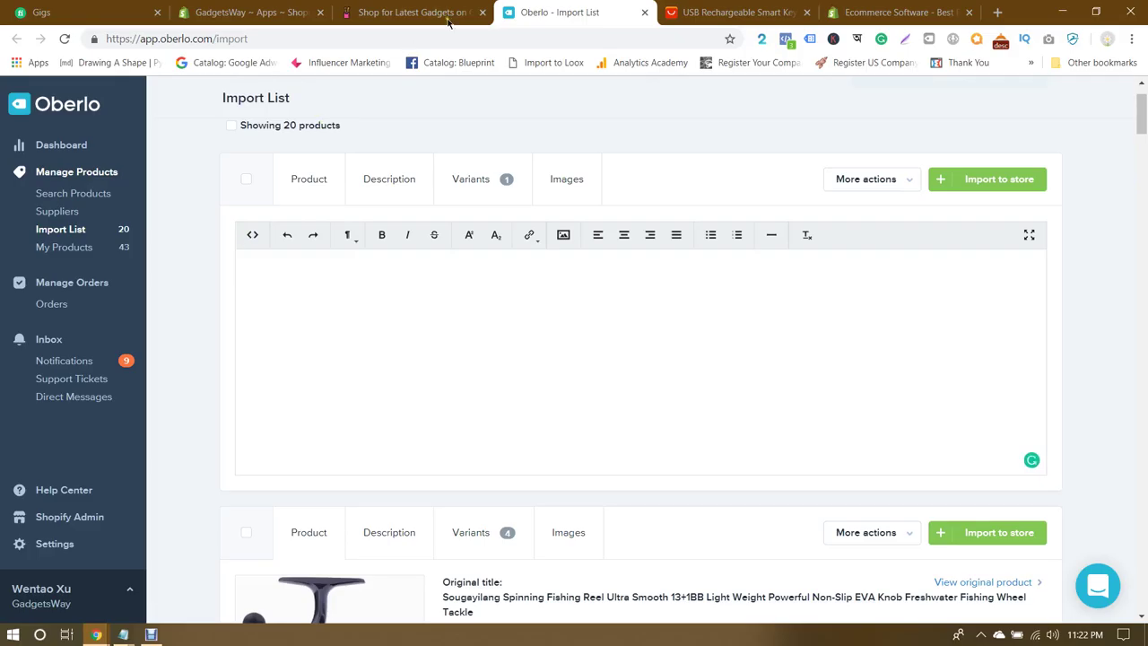
Step: Copy the item description text, from the introduction through the package list, from the lock's AliExpress listing
click(771, 13)
scroll(926, 249, down, 5)
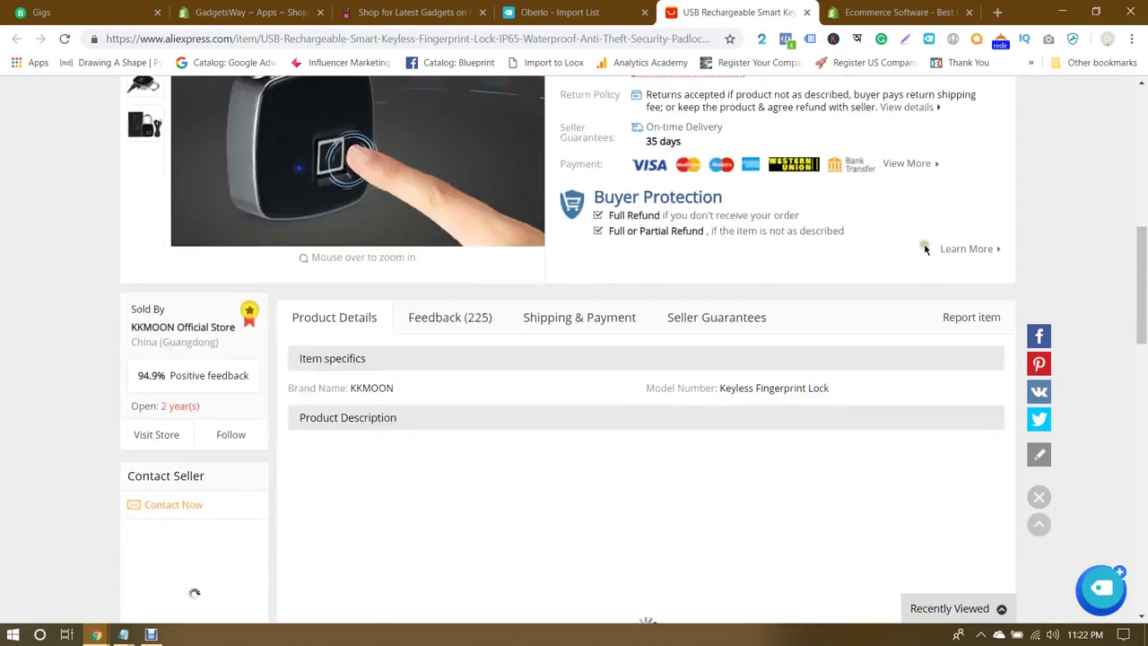
scroll(925, 249, down, 5)
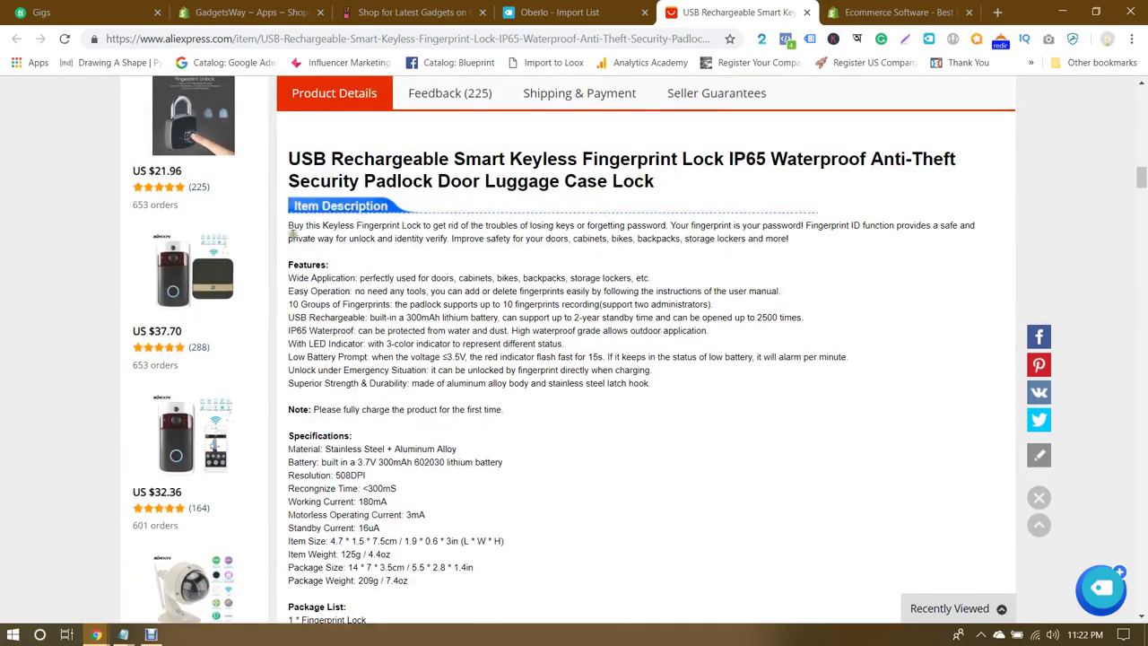
drag(292, 231, 402, 422)
scroll(587, 378, up, 15)
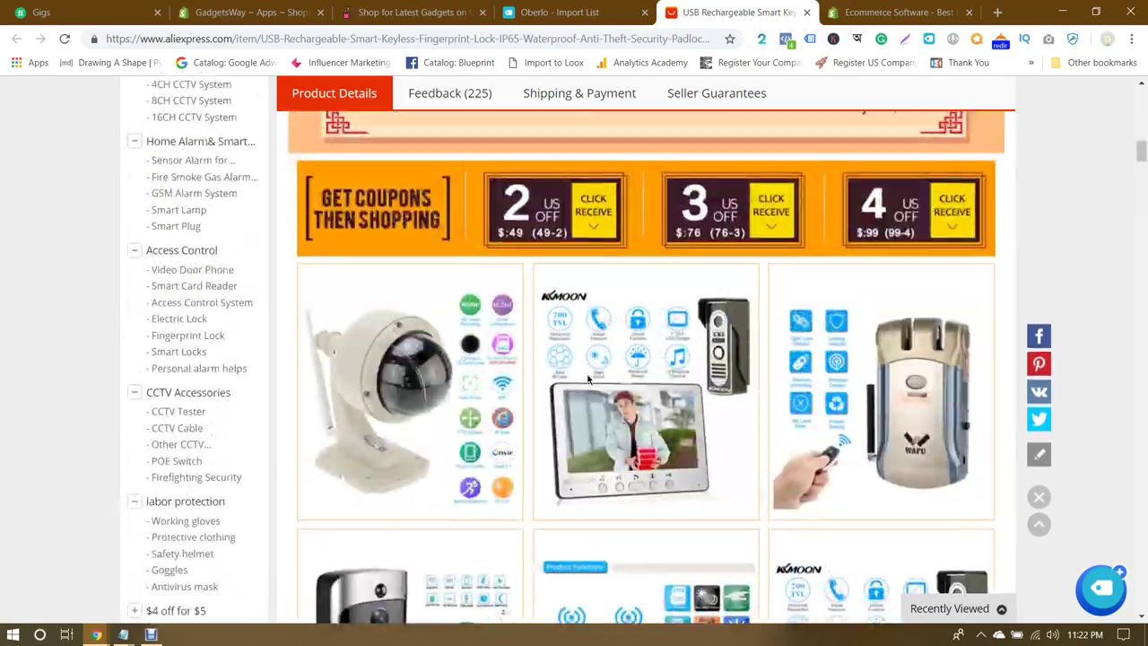
scroll(587, 378, up, 10)
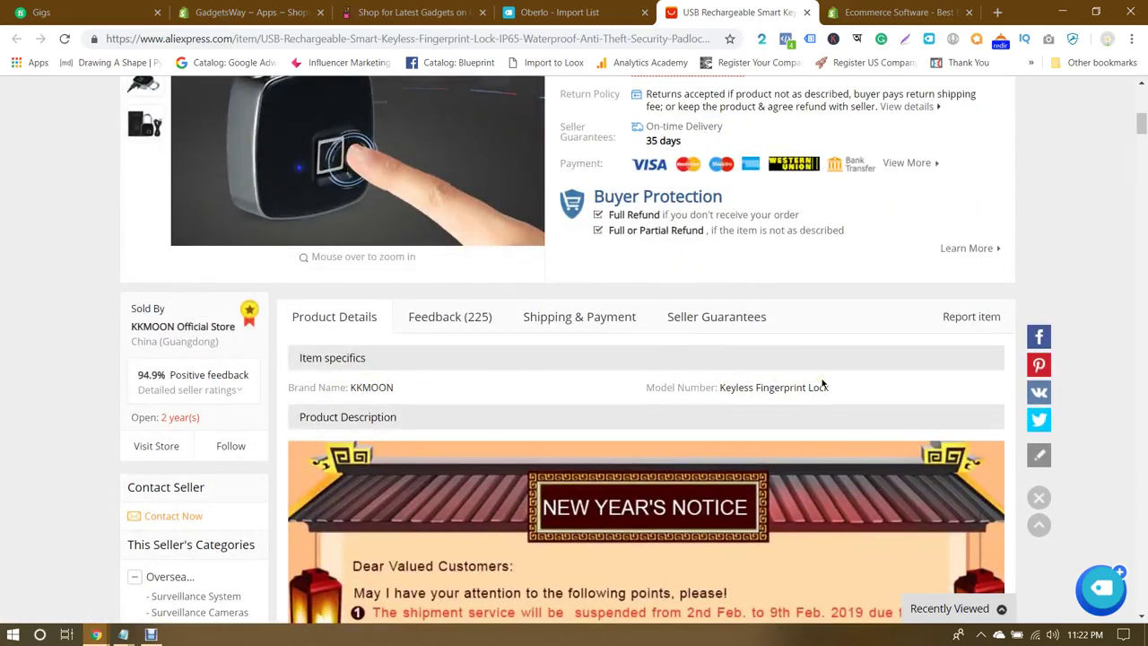
scroll(822, 383, down, 12)
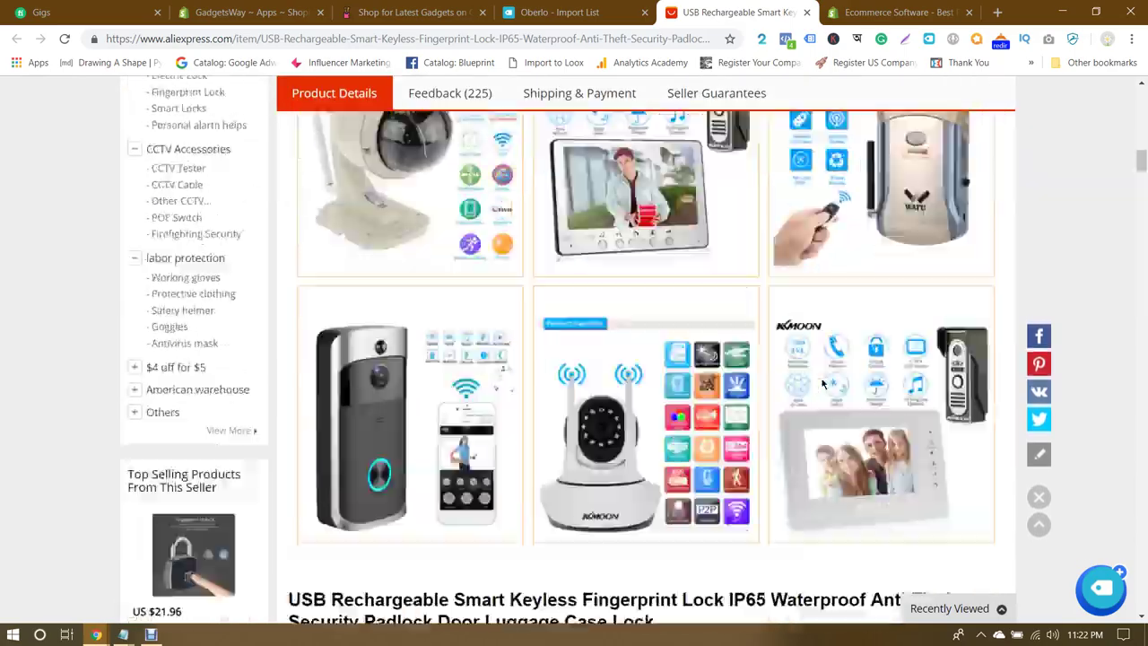
scroll(822, 383, up, 7)
scroll(822, 384, up, 10)
scroll(743, 402, down, 5)
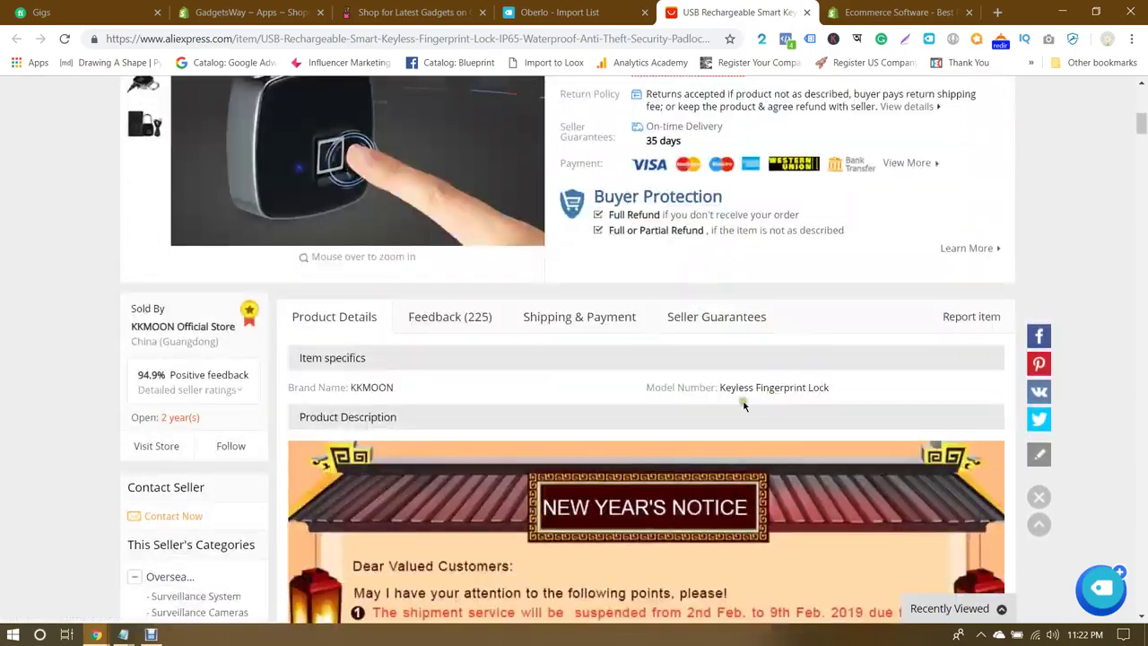
scroll(457, 323, down, 15)
triple_click(458, 323)
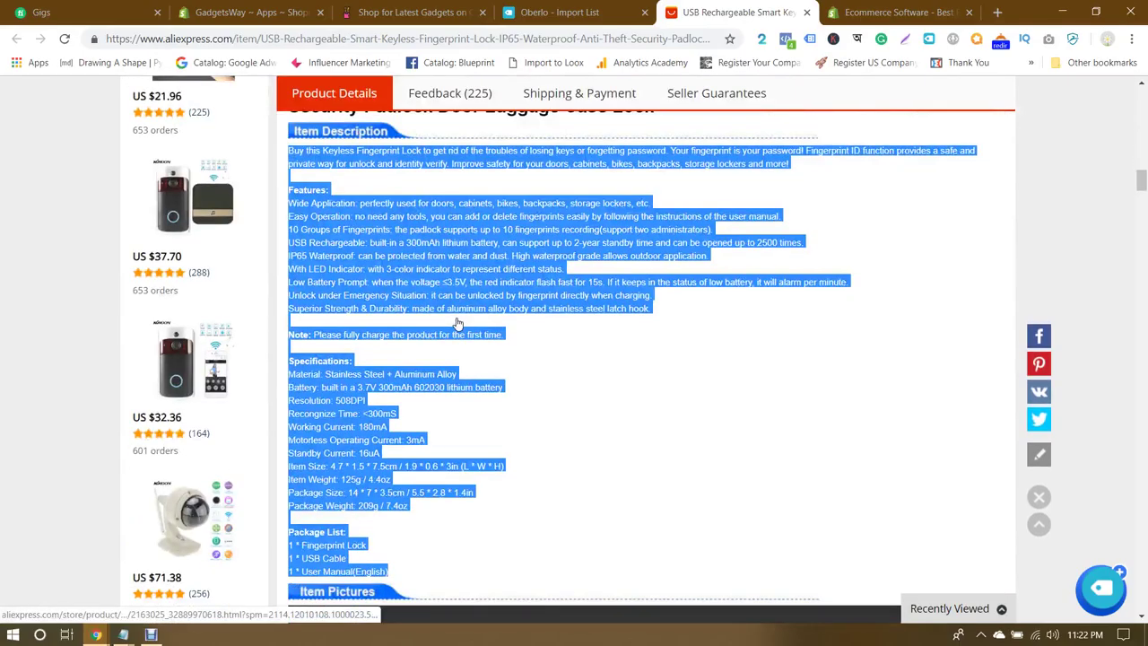
right_click(480, 243)
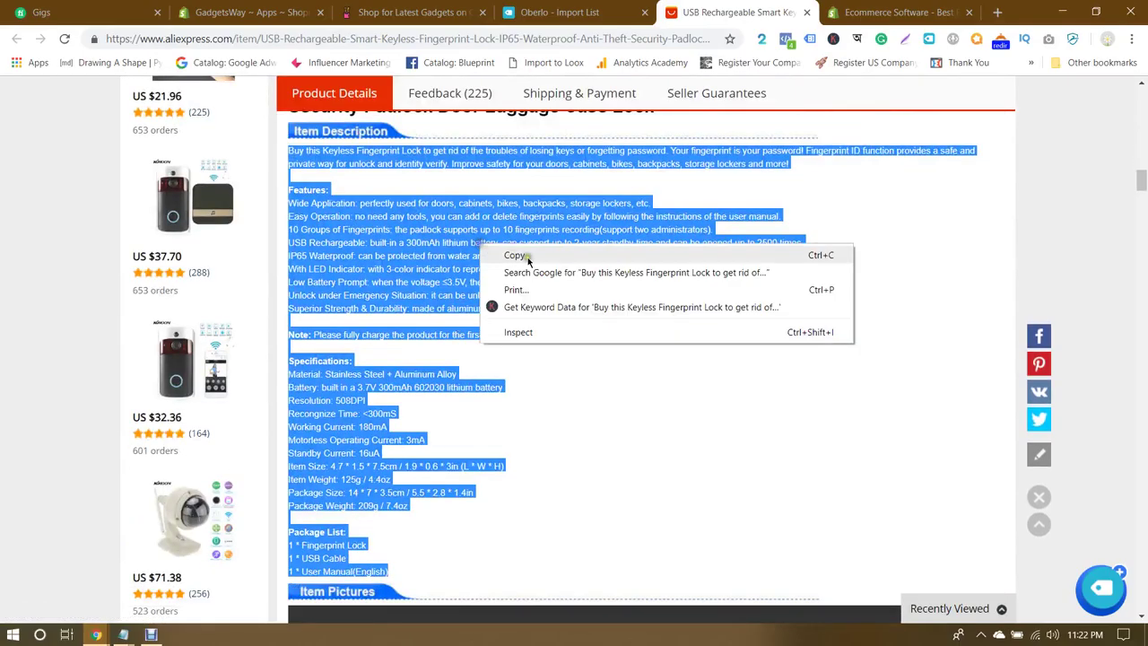
click(529, 256)
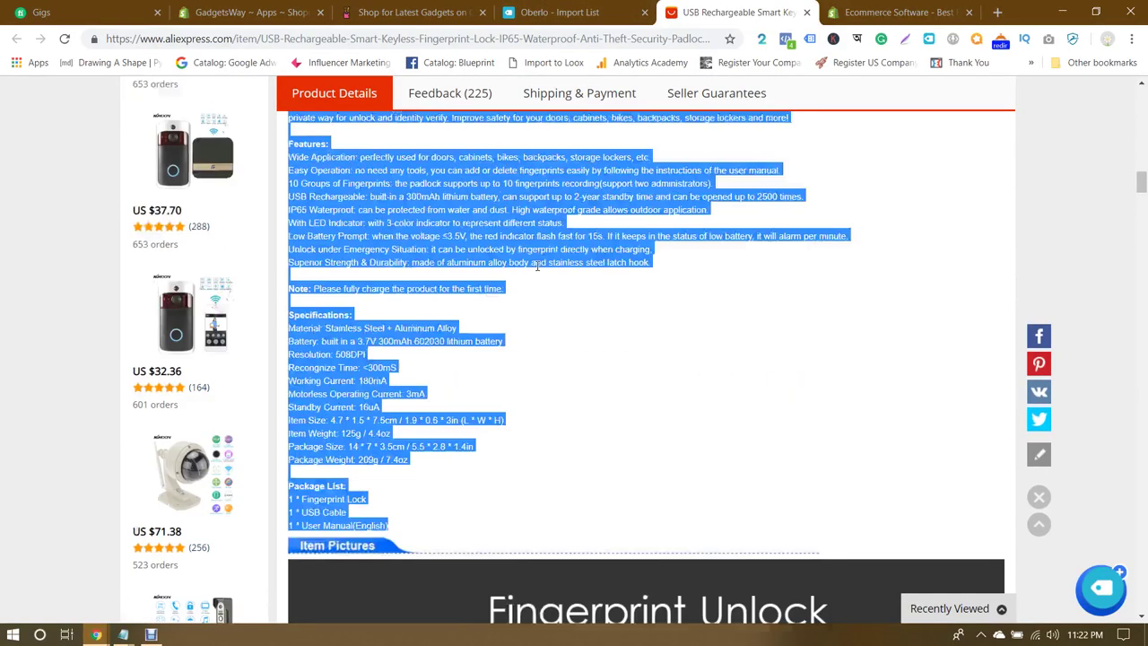
Step: Back in the Oberlo import list, paste the copied text into the fingerprint lock's empty description
click(529, 12)
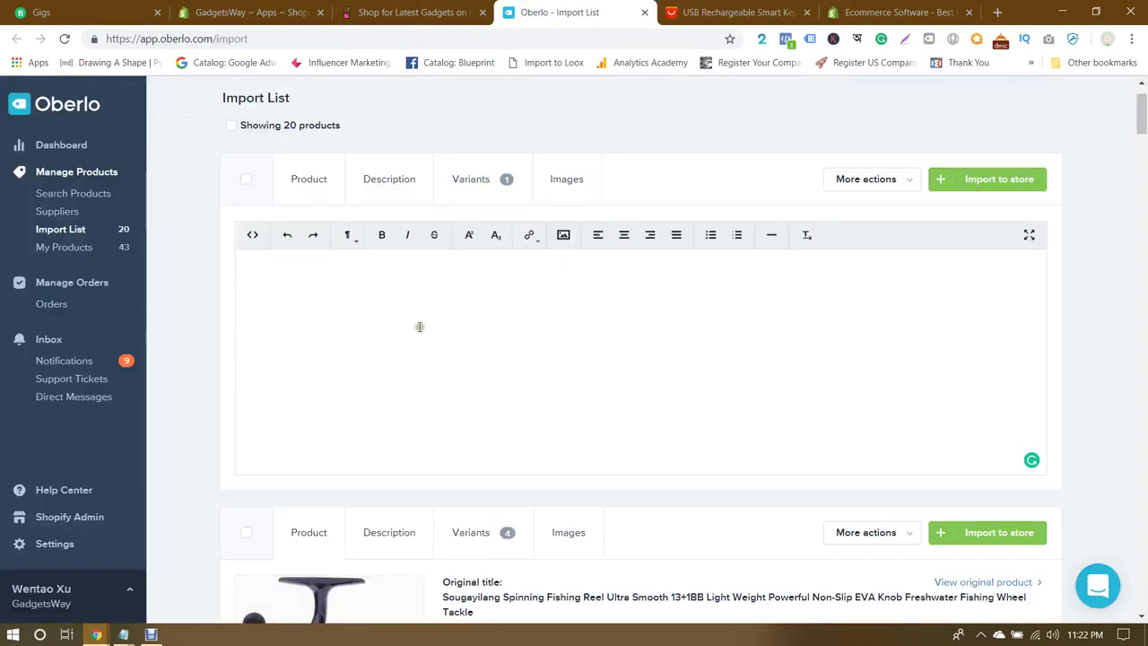
key(ctrl+v)
scroll(475, 356, up, 10)
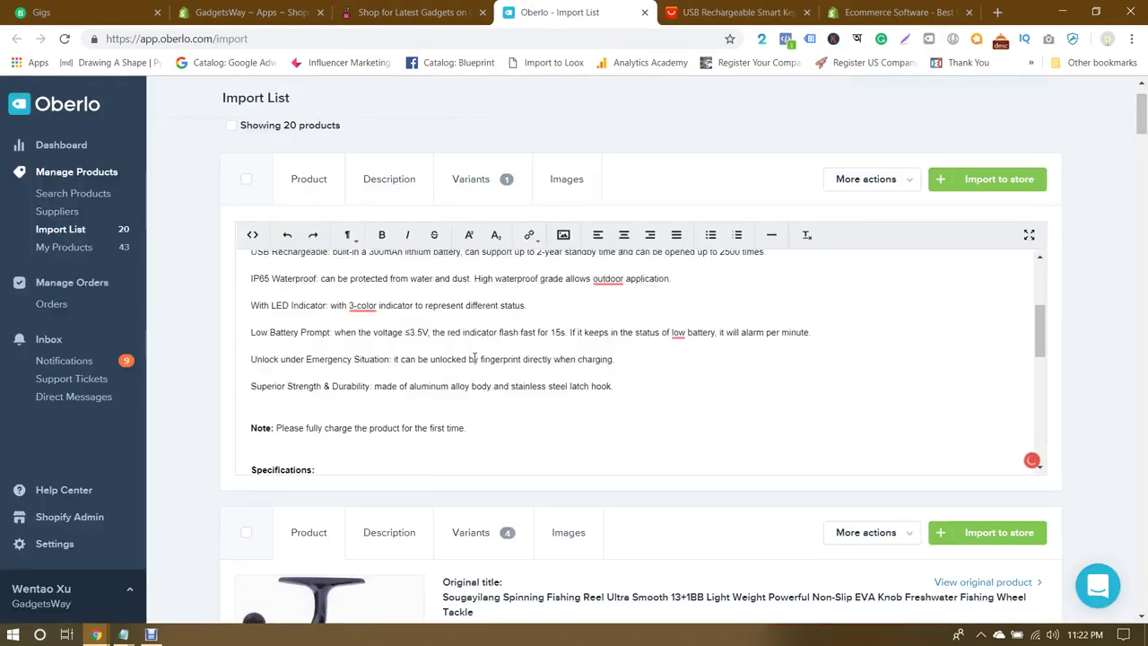
Step: Accept Grammarly's article corrections in the Features text: "the outdoor", "a 3-color" and "the low"
scroll(475, 355, down, 1)
mouse_move(608, 389)
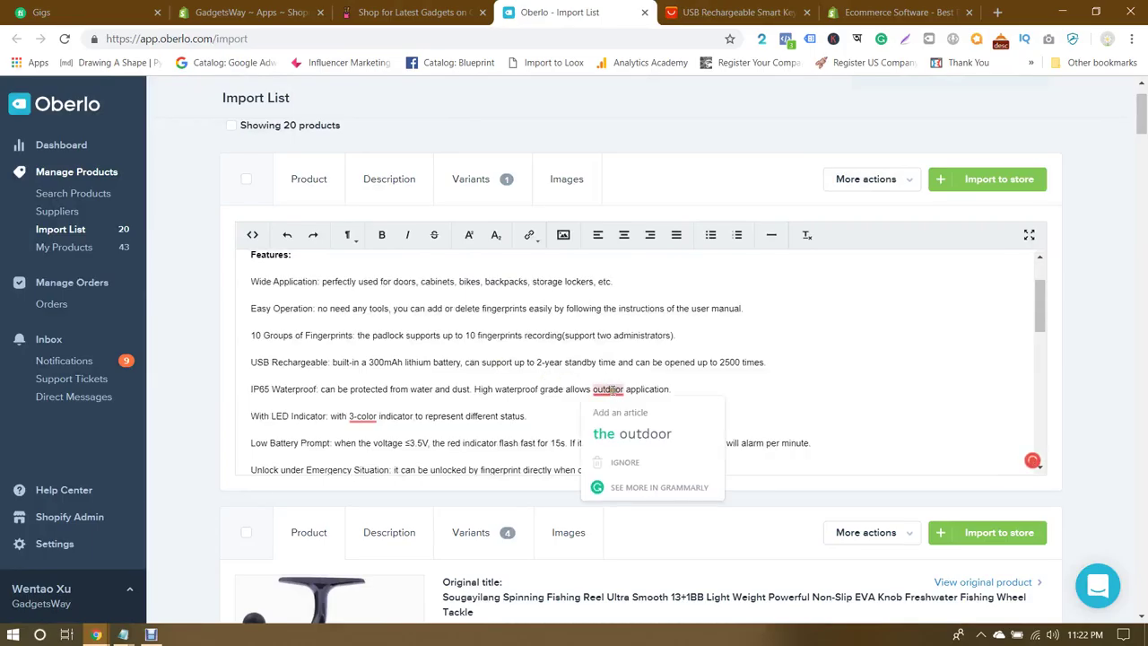
click(627, 429)
mouse_move(362, 417)
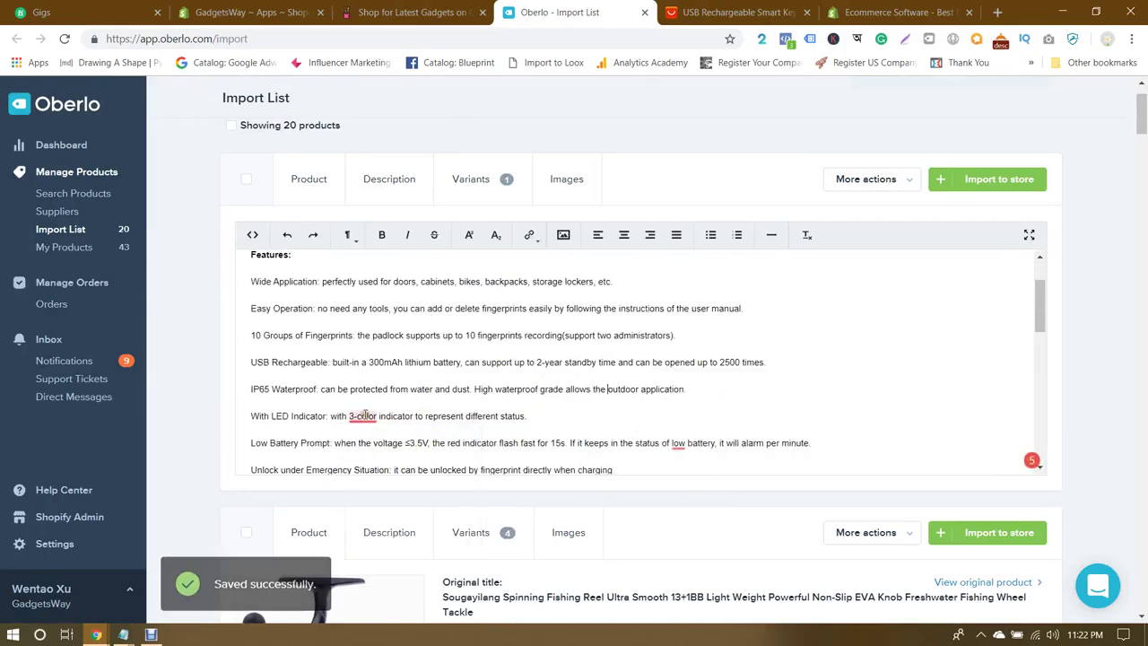
click(371, 457)
mouse_move(678, 442)
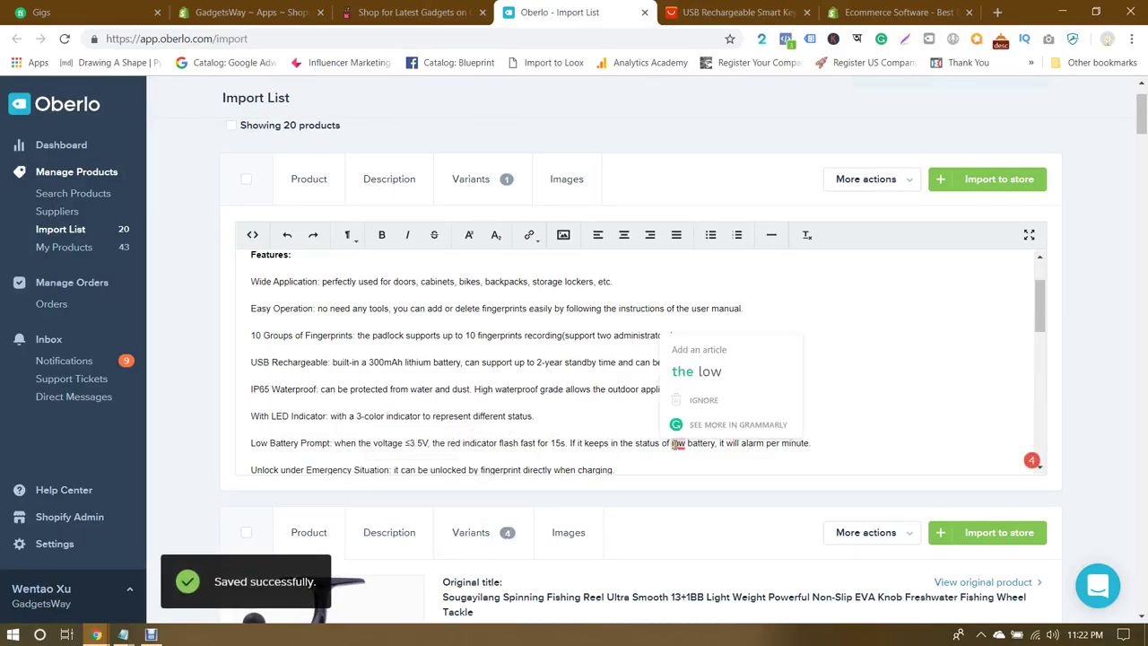
click(689, 369)
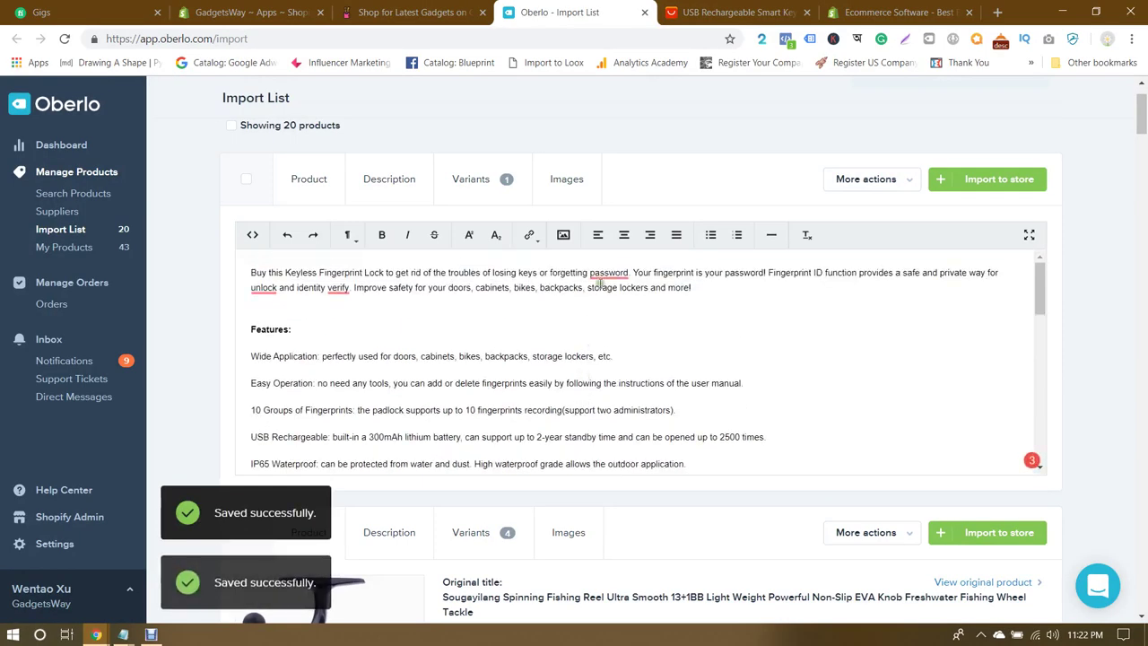
Step: Correct the introductory paragraph with Grammarly's suggestions "the password", "verification" and "unlocking"
mouse_move(608, 272)
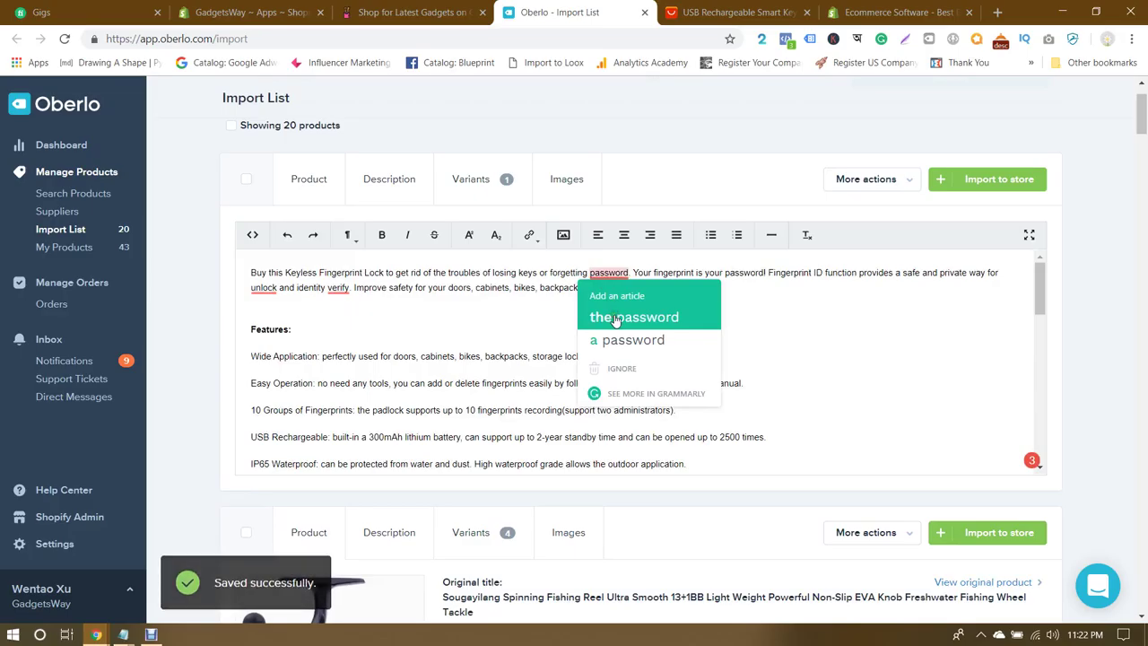
click(615, 318)
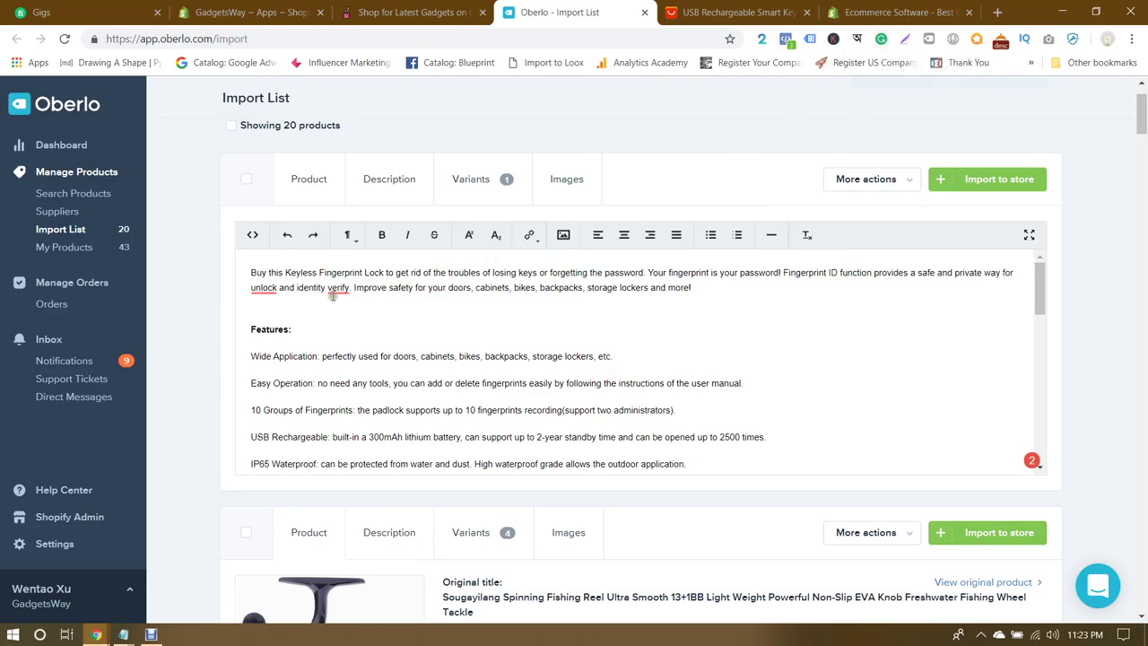
mouse_move(332, 296)
click(350, 321)
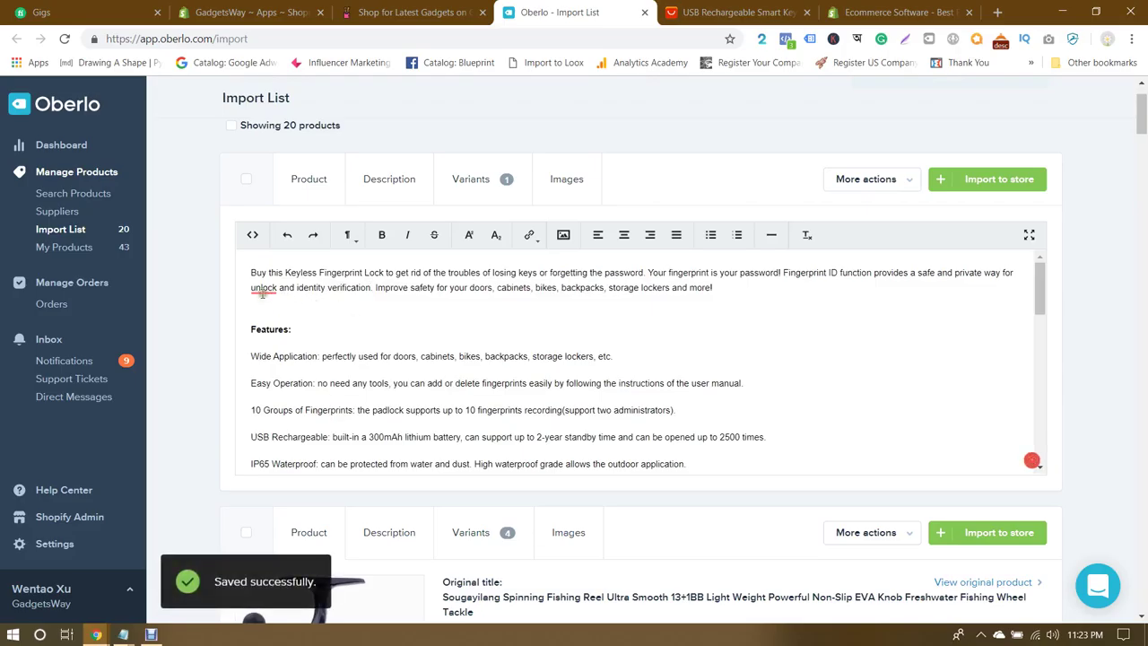
mouse_move(263, 289)
click(286, 332)
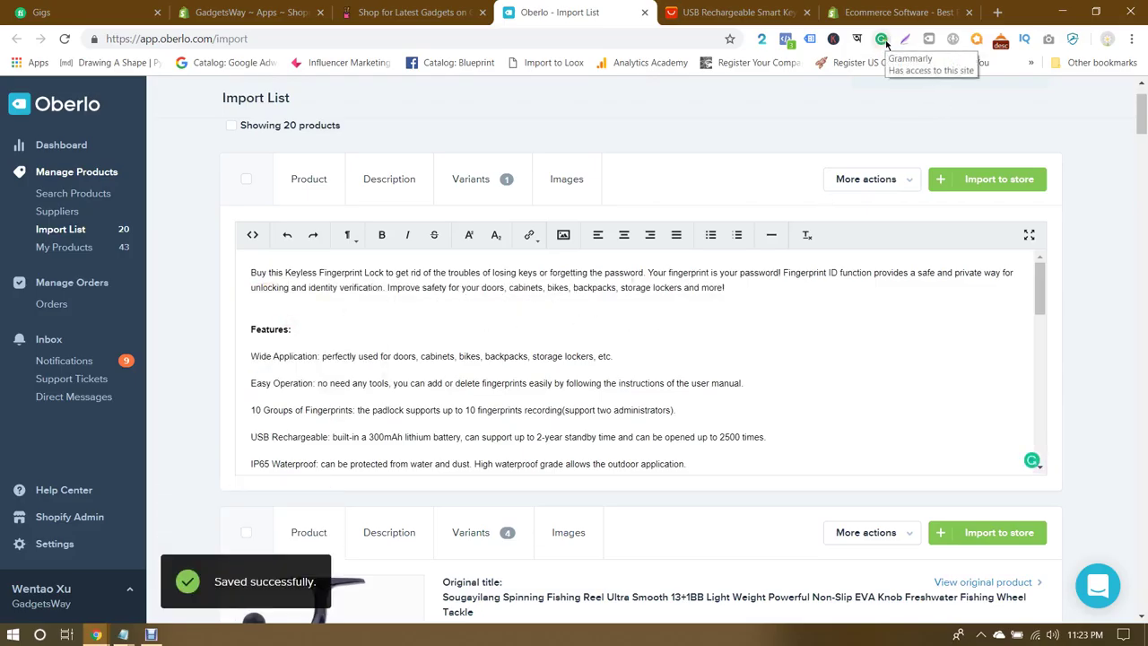
Step: Review the fingerprint lock's corrected description from the introduction through the package list
scroll(591, 360, down, 3)
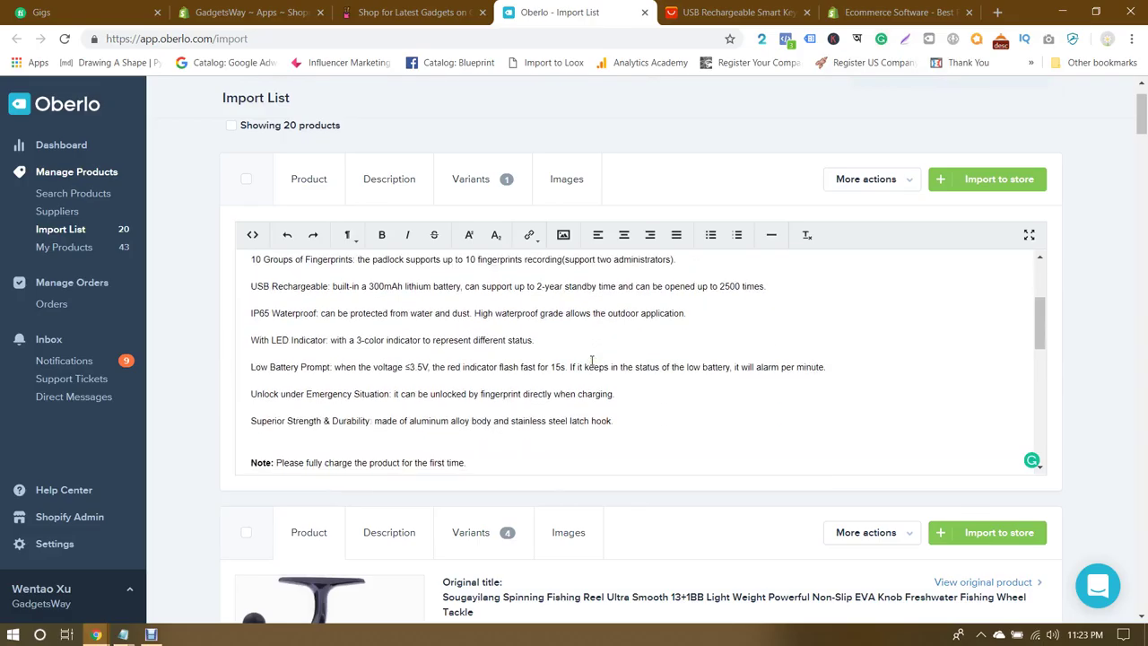
scroll(591, 360, down, 6)
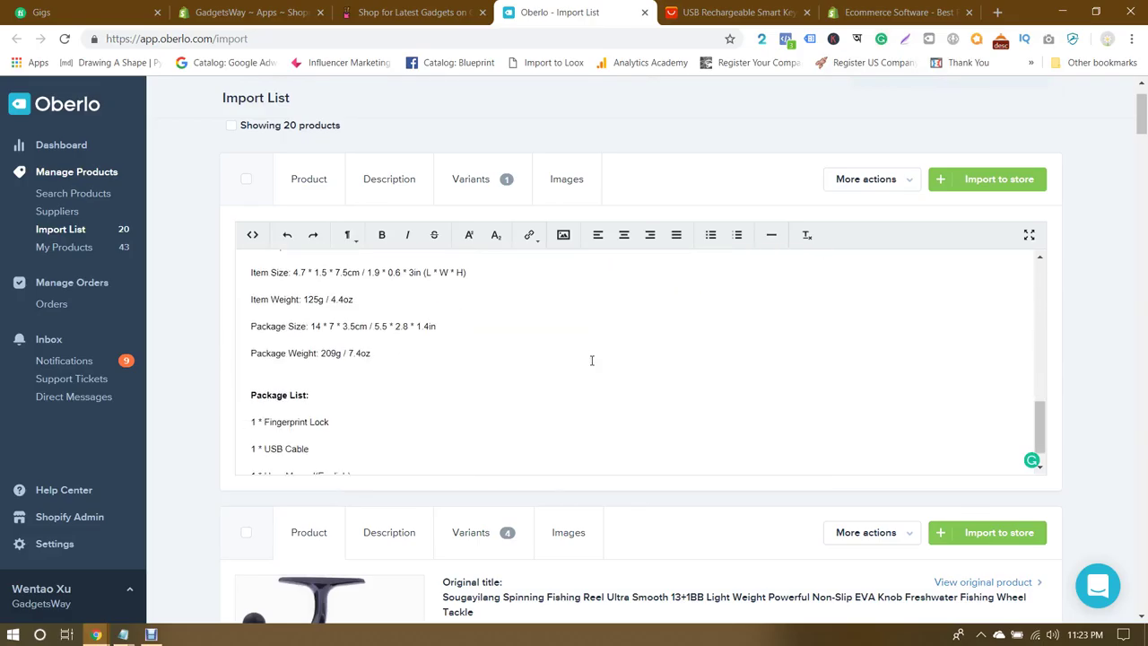
scroll(591, 360, down, 1)
scroll(591, 360, up, 6)
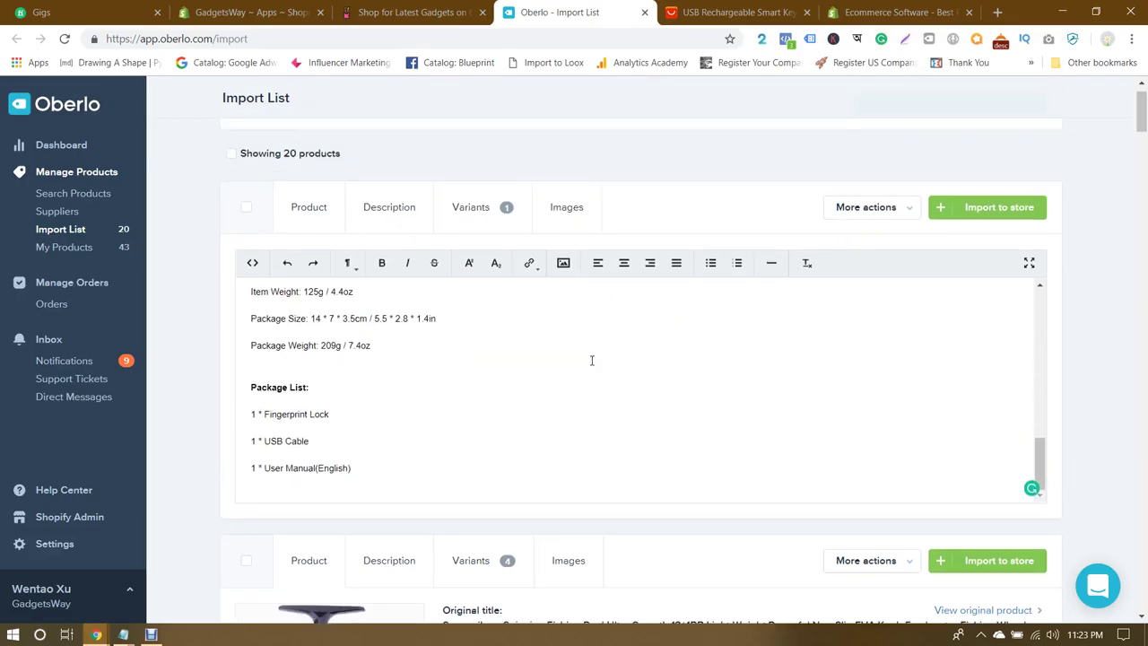
scroll(570, 392, up, 4)
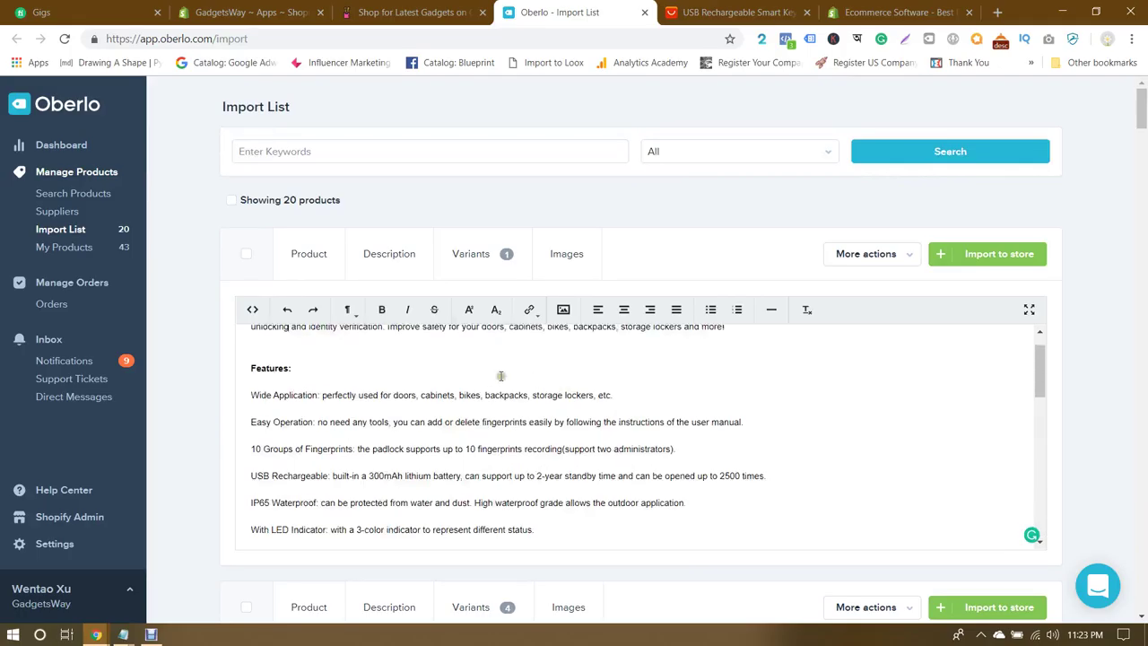
scroll(567, 407, up, 1)
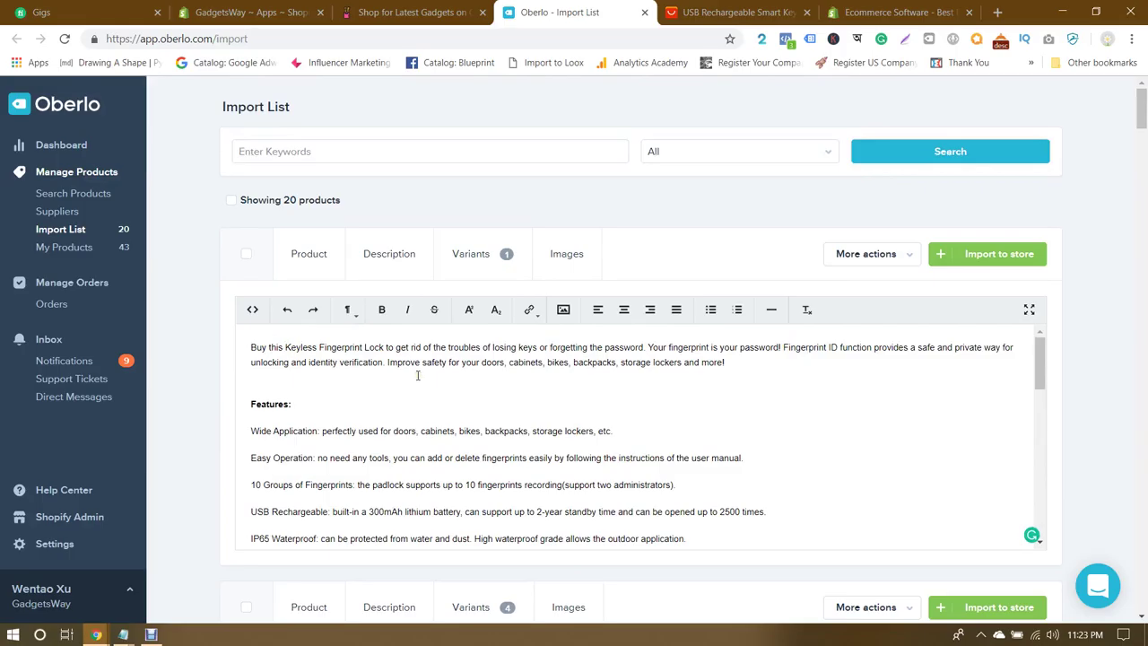
Step: In the lock's variant settings, turn on the option that prevents the product price from auto-updating
click(475, 258)
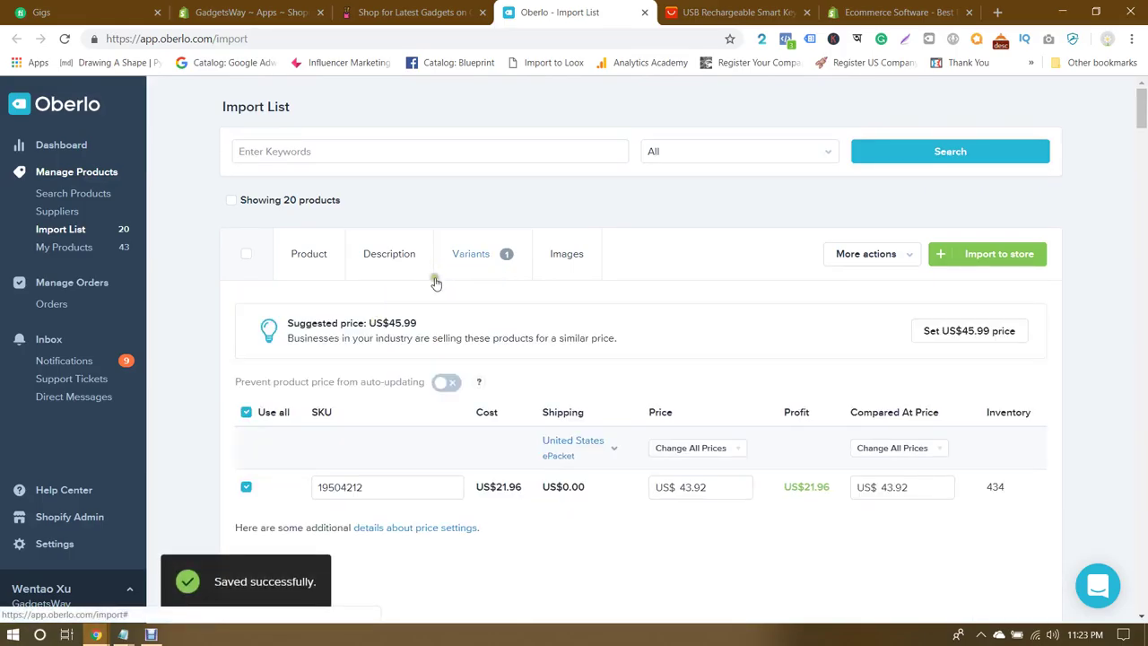
scroll(434, 283, down, 1)
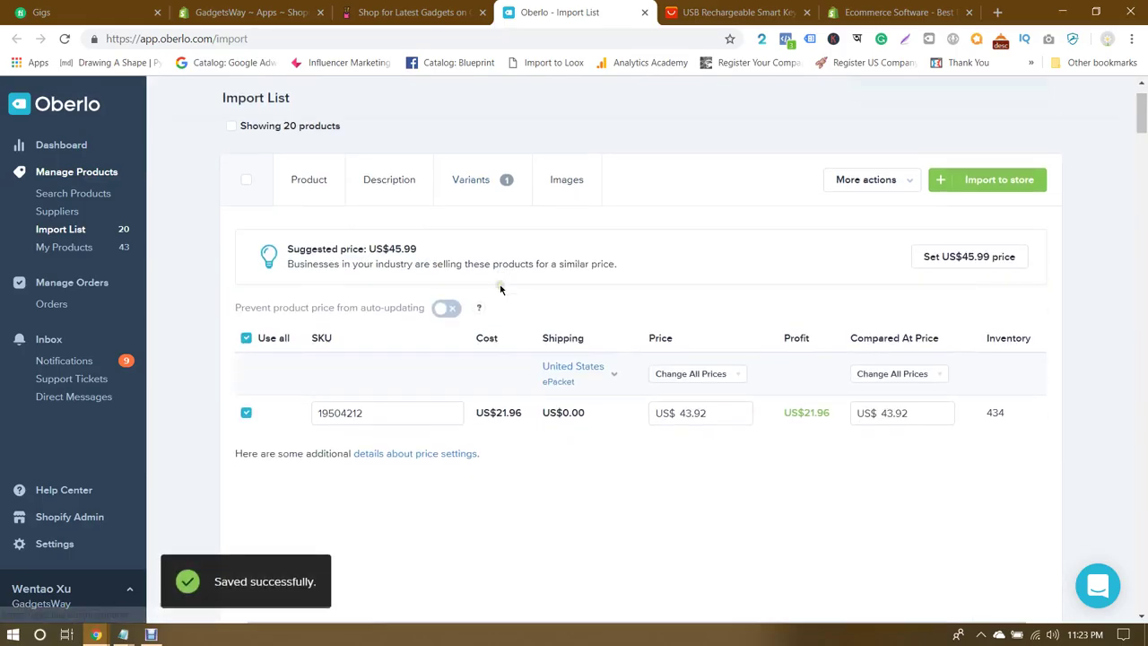
click(447, 307)
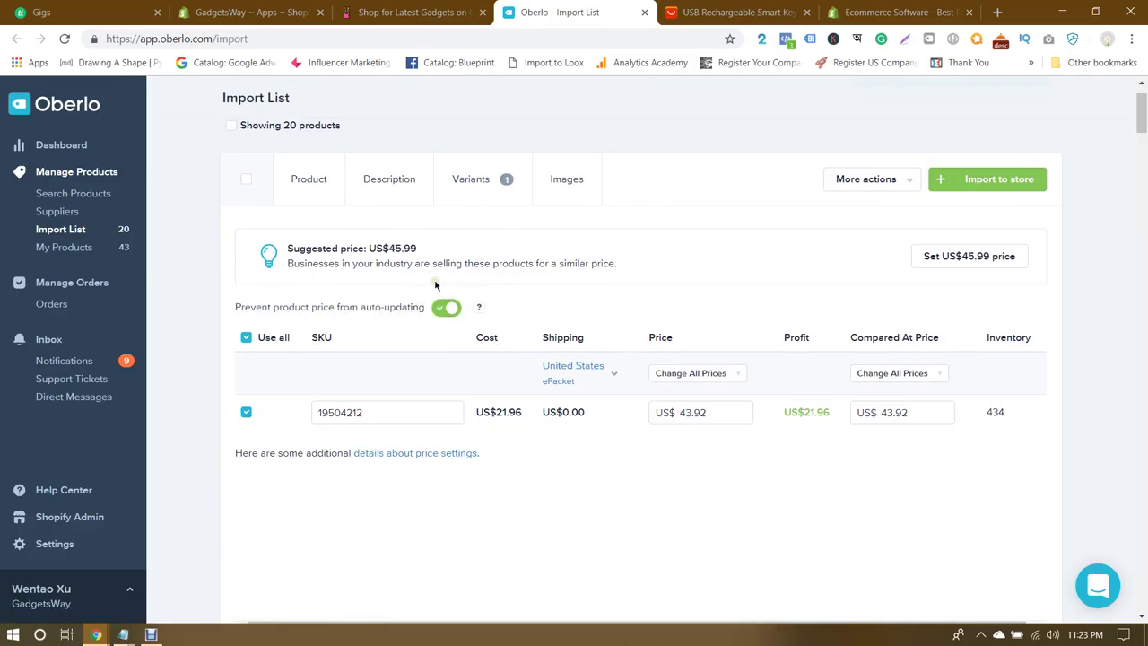
Step: Check the lock's discount price, shipping terms and total price on its AliExpress listing against the Oberlo price, ending back in Oberlo
key(ctrl+Tab)
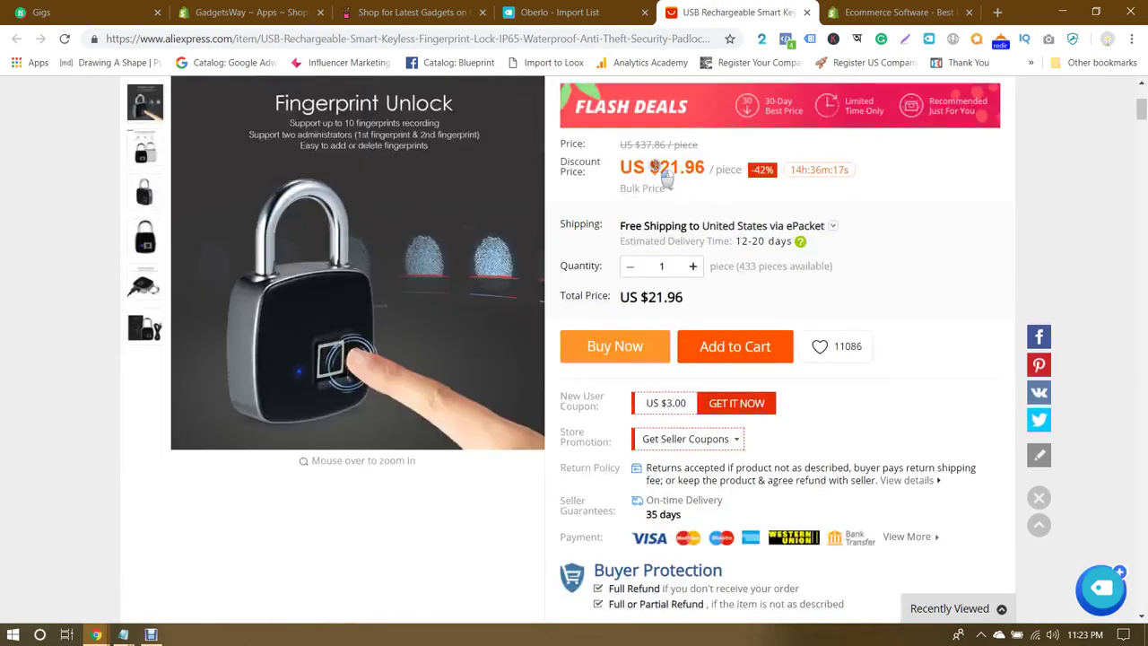
drag(661, 168, 704, 168)
click(699, 165)
key(ctrl+shift+Tab)
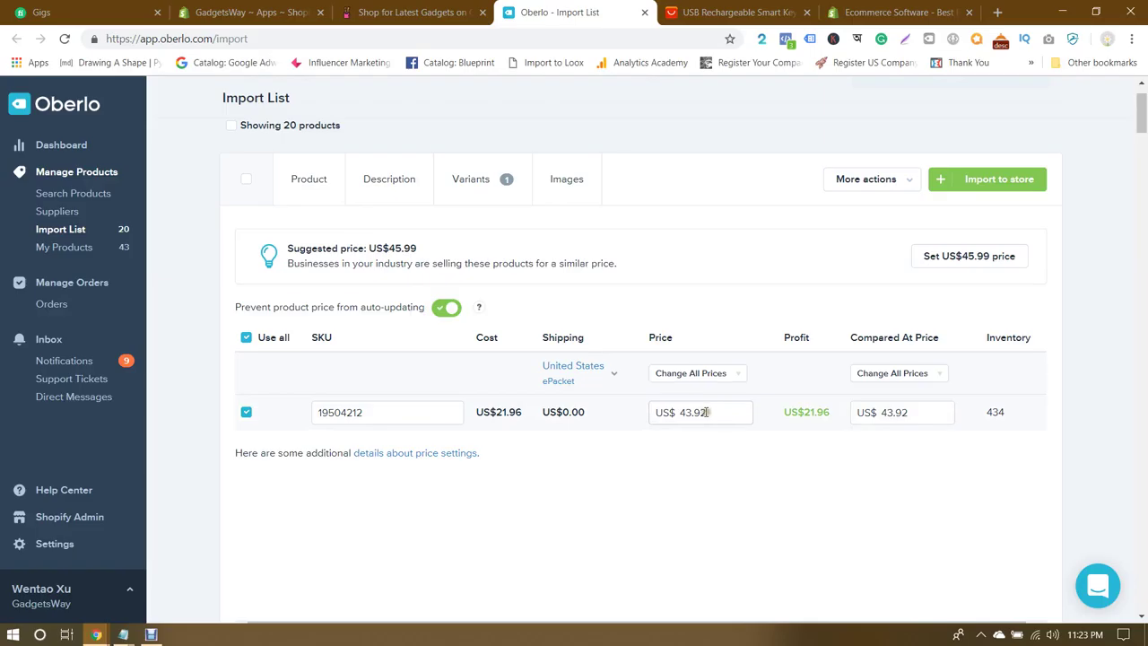
click(717, 13)
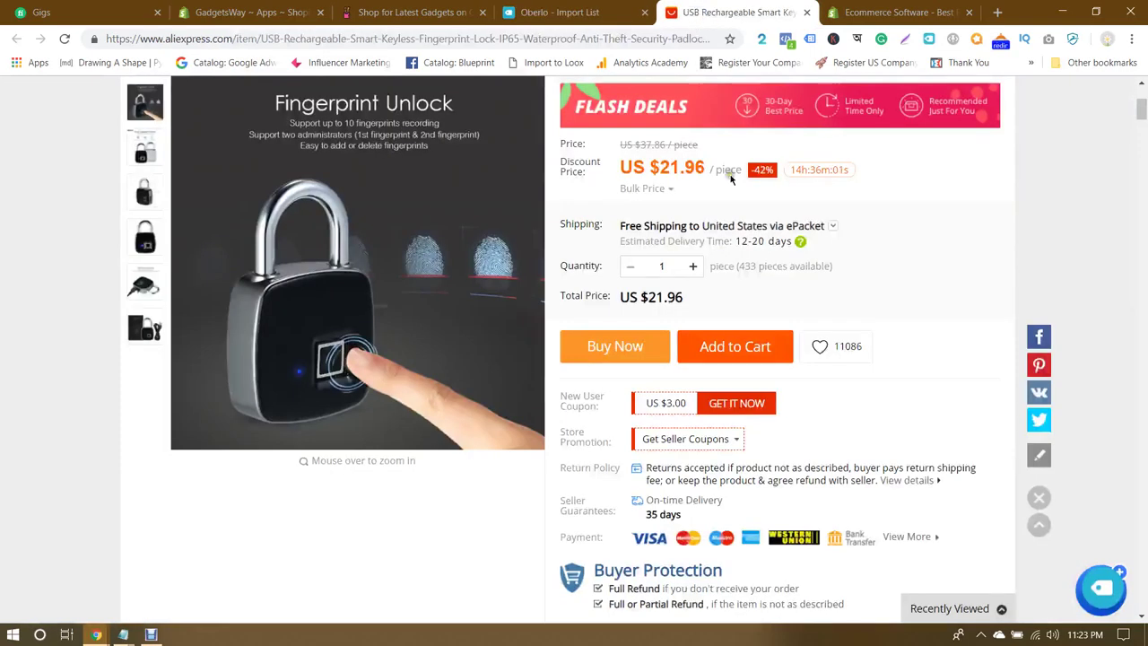
scroll(654, 299, up, 1)
drag(622, 301, 686, 309)
click(673, 312)
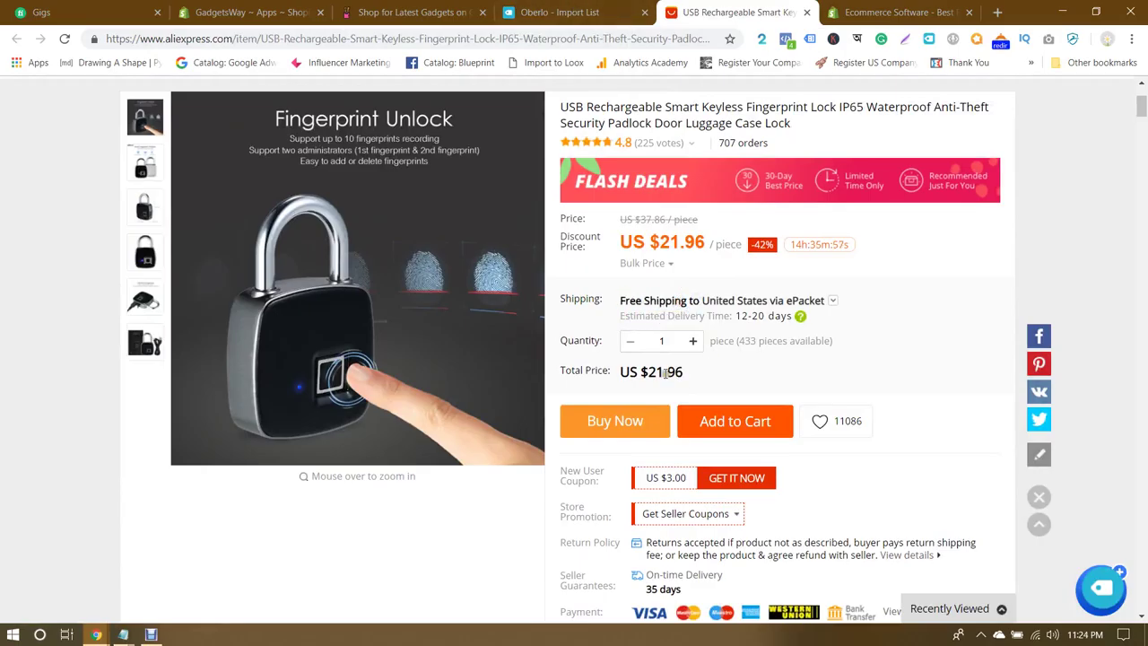
drag(640, 370, 710, 389)
click(698, 376)
drag(640, 370, 683, 377)
click(708, 375)
click(556, 12)
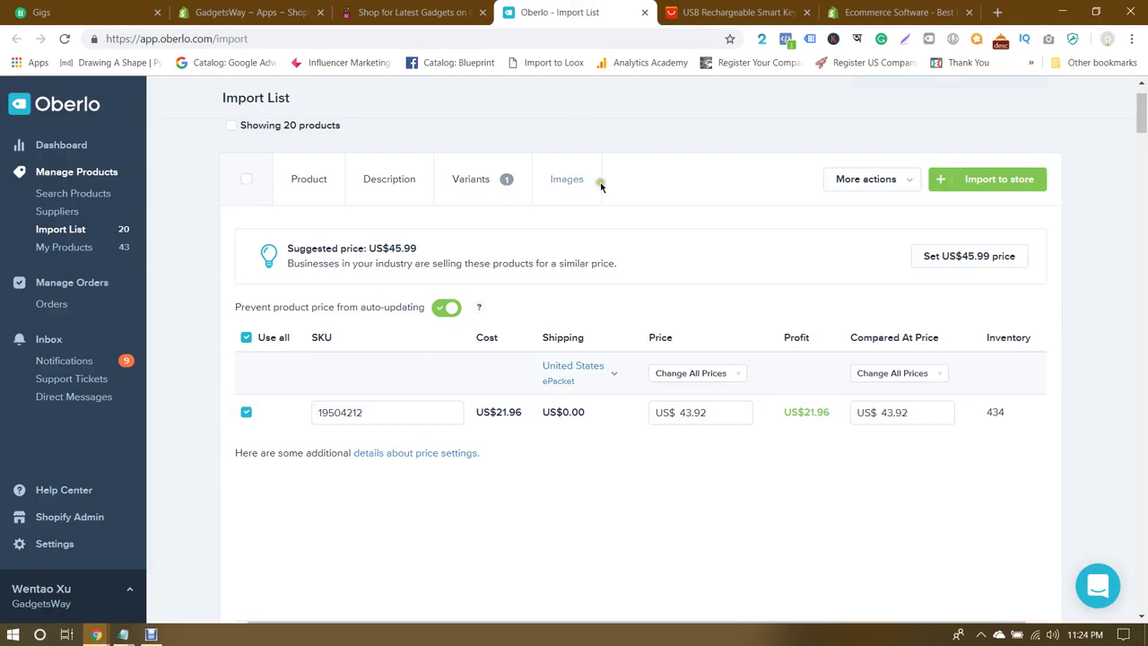
Step: Set the selling price of the fingerprint lock's variant to US$39.99
double_click(717, 410)
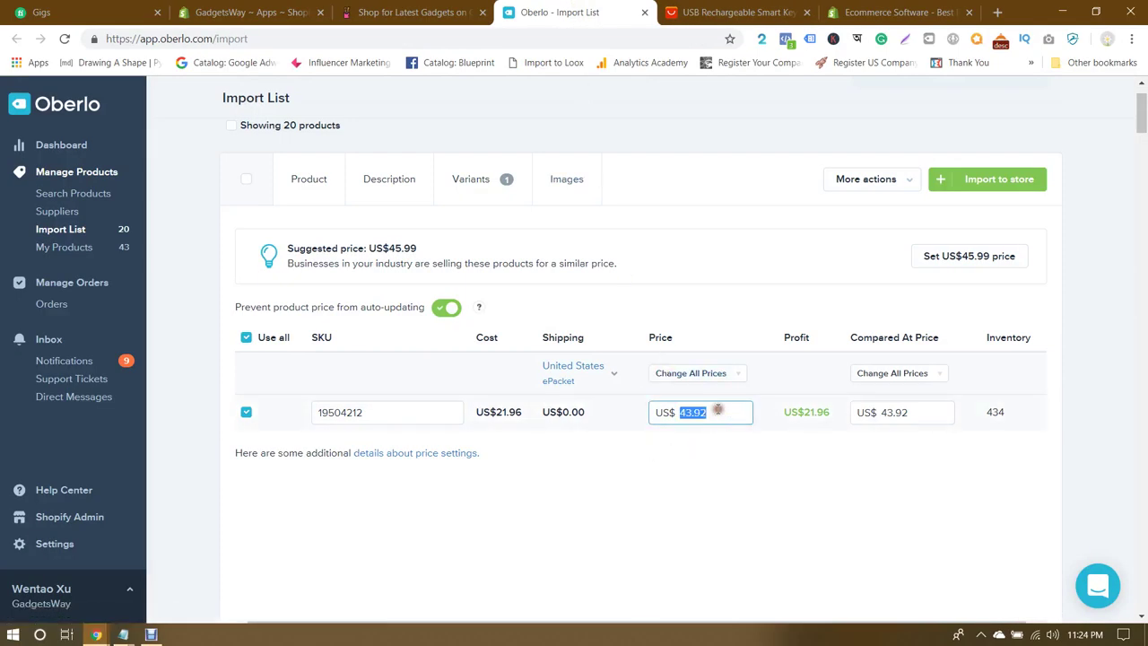
text(3)
text(9.99)
click(771, 477)
Step: Set the variant's compared-at price to US$79.90
click(925, 413)
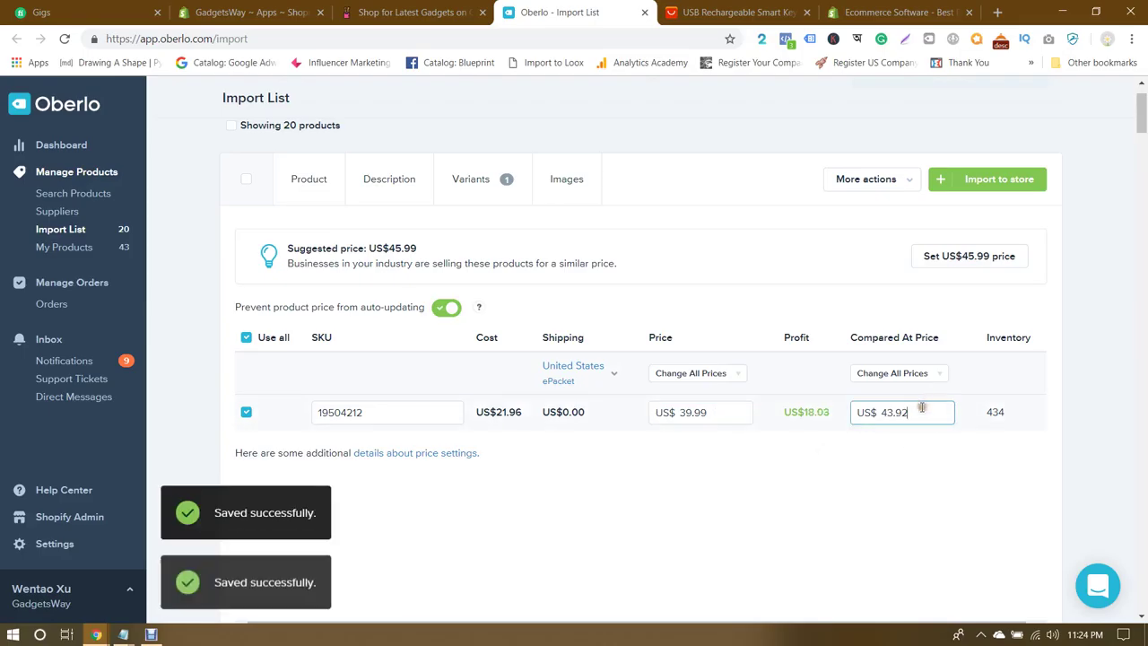
double_click(920, 412)
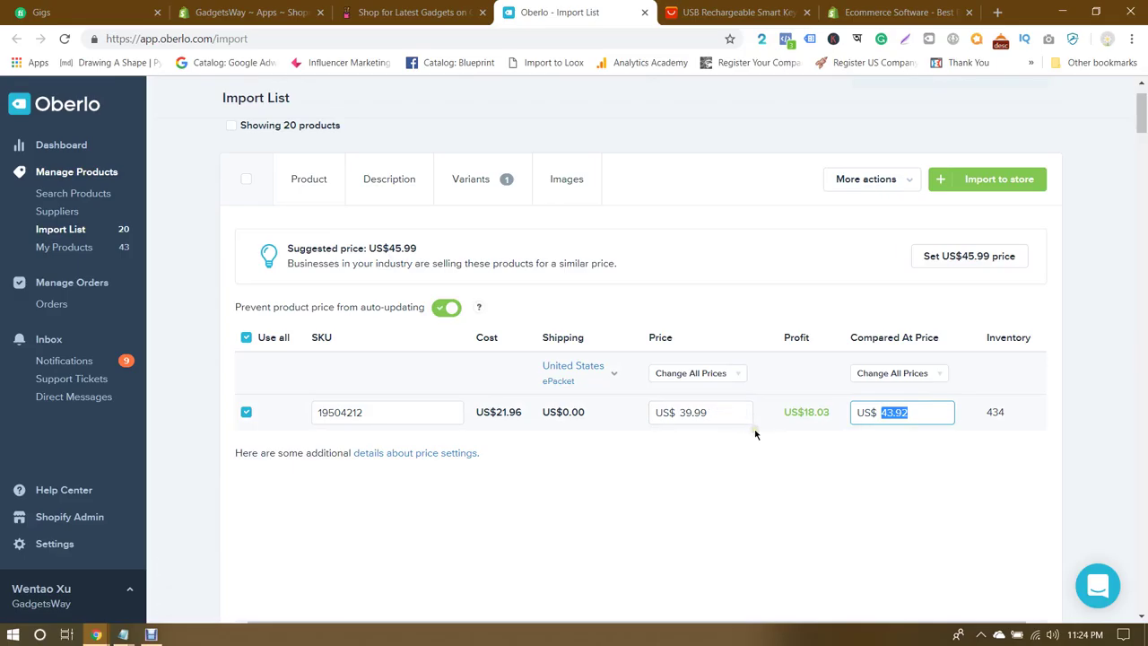
text(79.9)
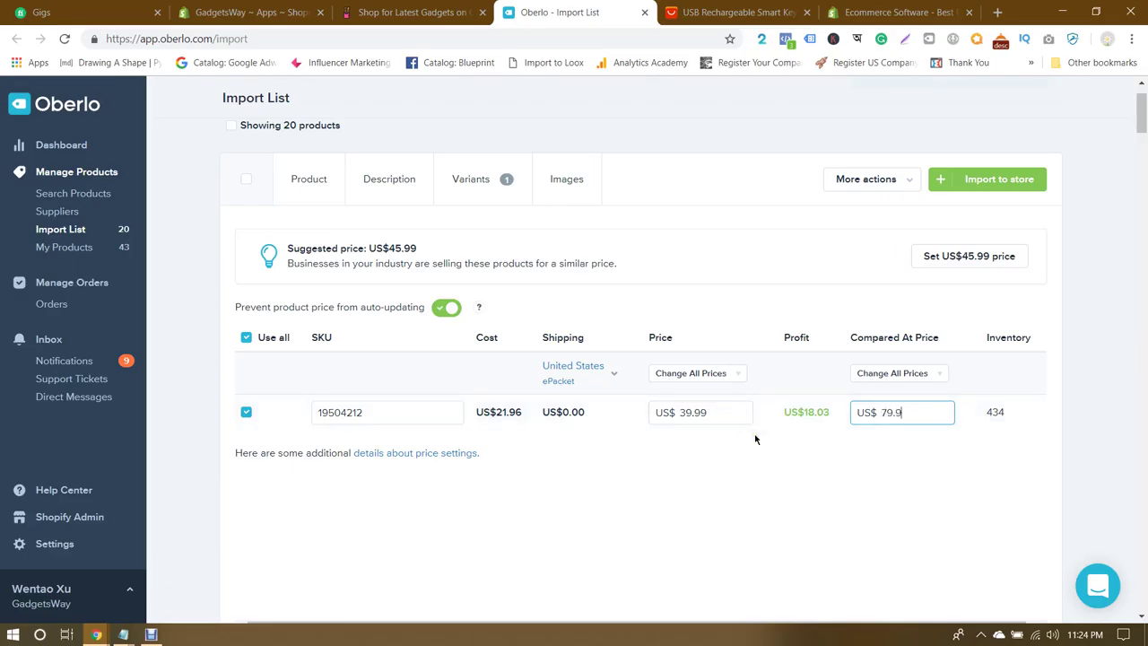
click(915, 413)
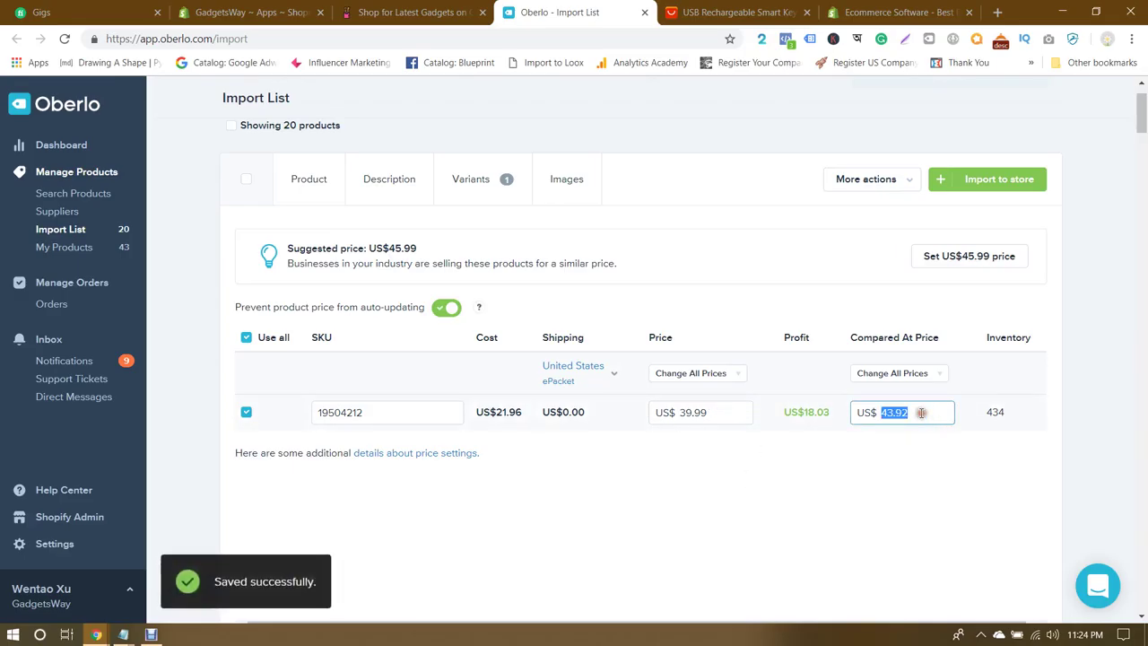
text(79.90)
click(874, 480)
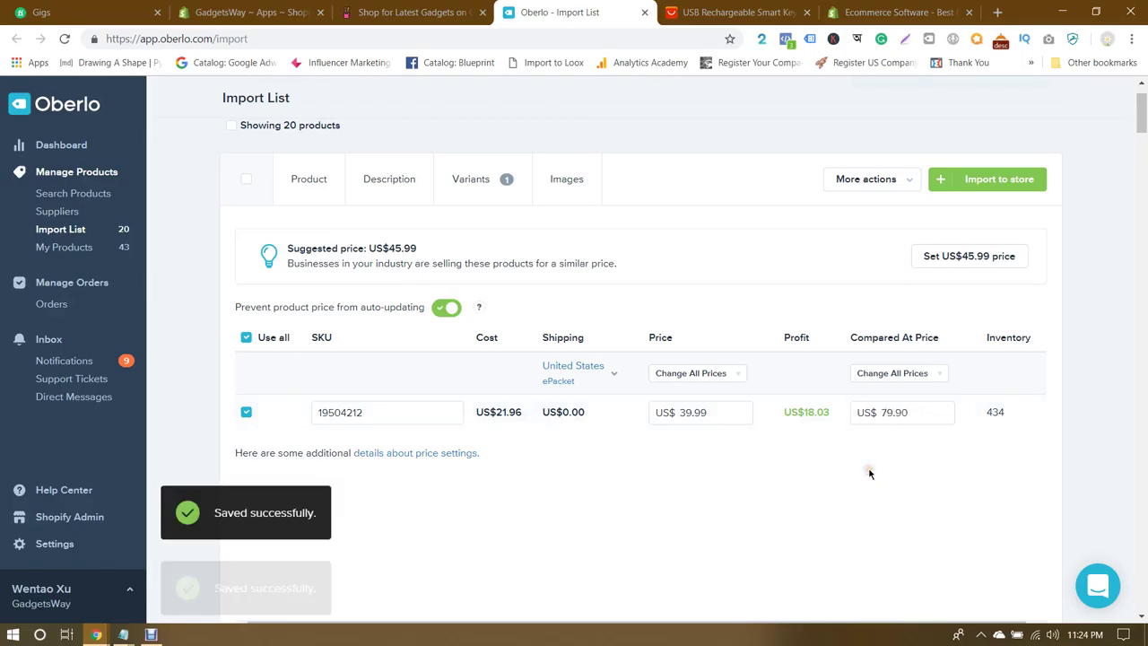
Step: Add the dimensions, USB Rechargeable and front-view blue-light pictures to the fingerprint lock's selected images
click(559, 184)
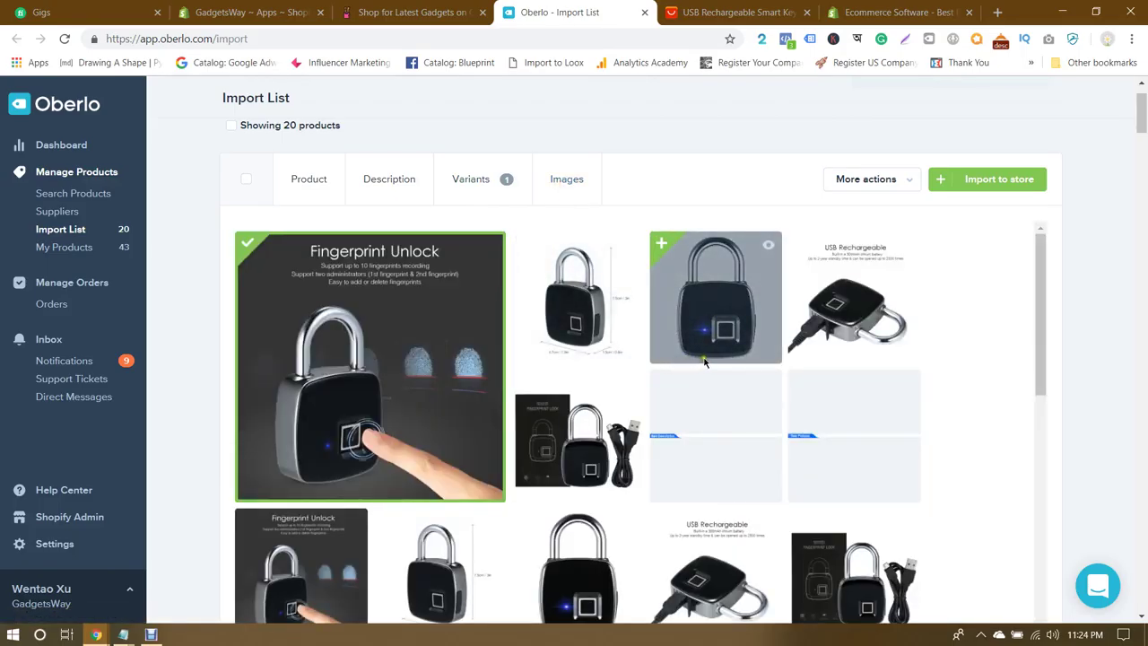
scroll(672, 363, down, 3)
scroll(704, 362, up, 1)
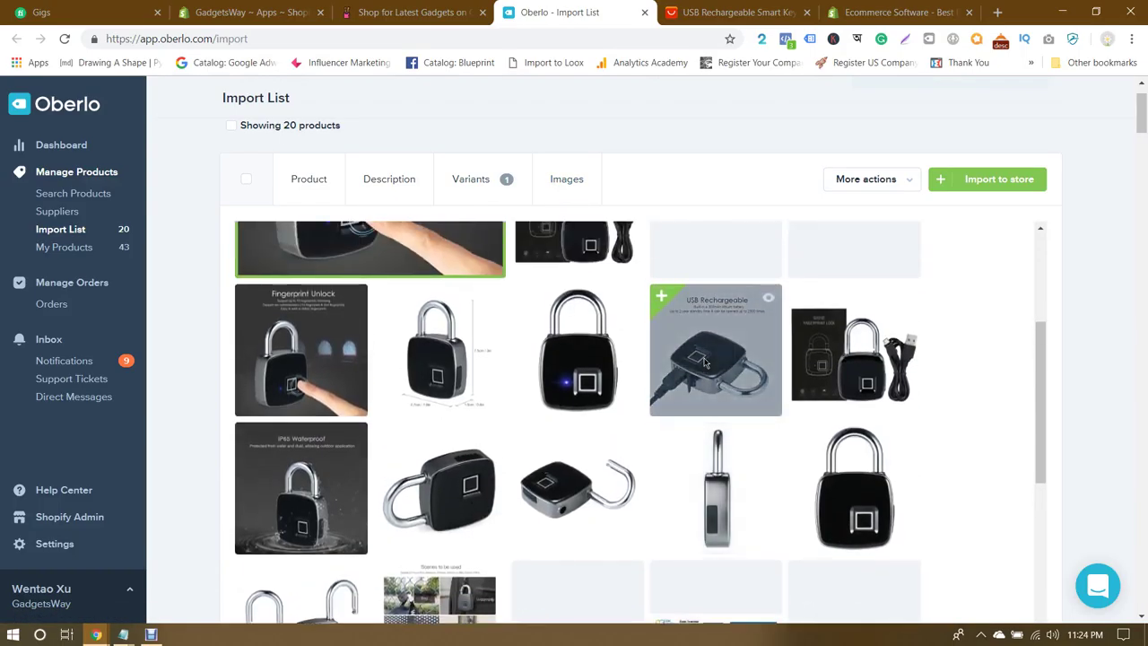
scroll(705, 362, down, 2)
scroll(704, 362, down, 1)
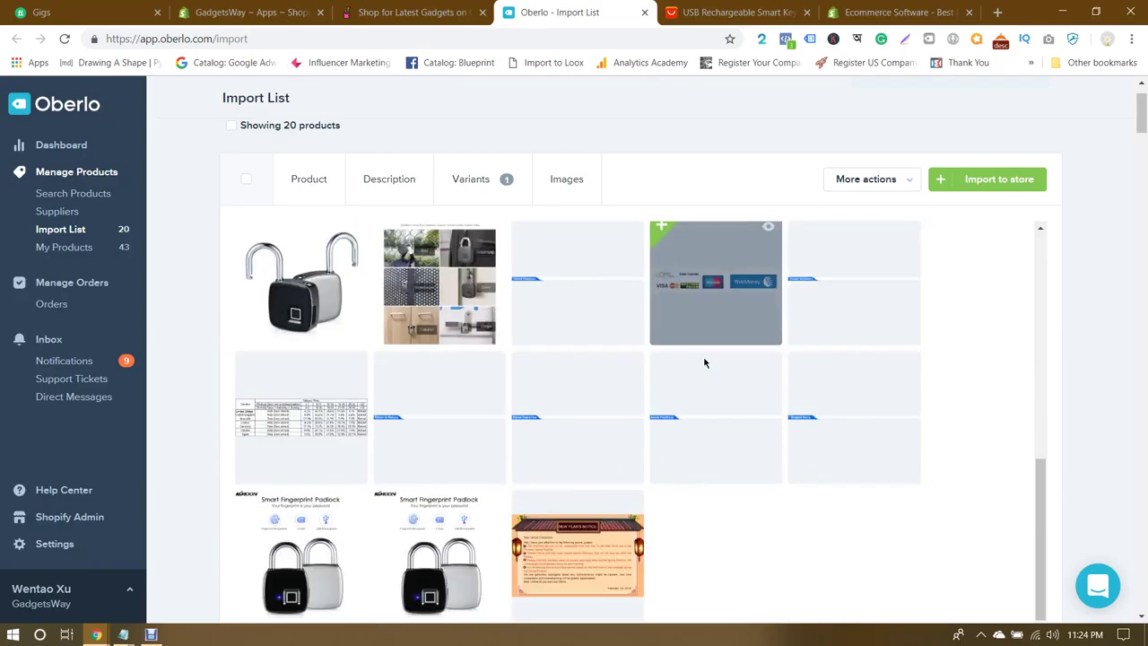
scroll(705, 362, up, 5)
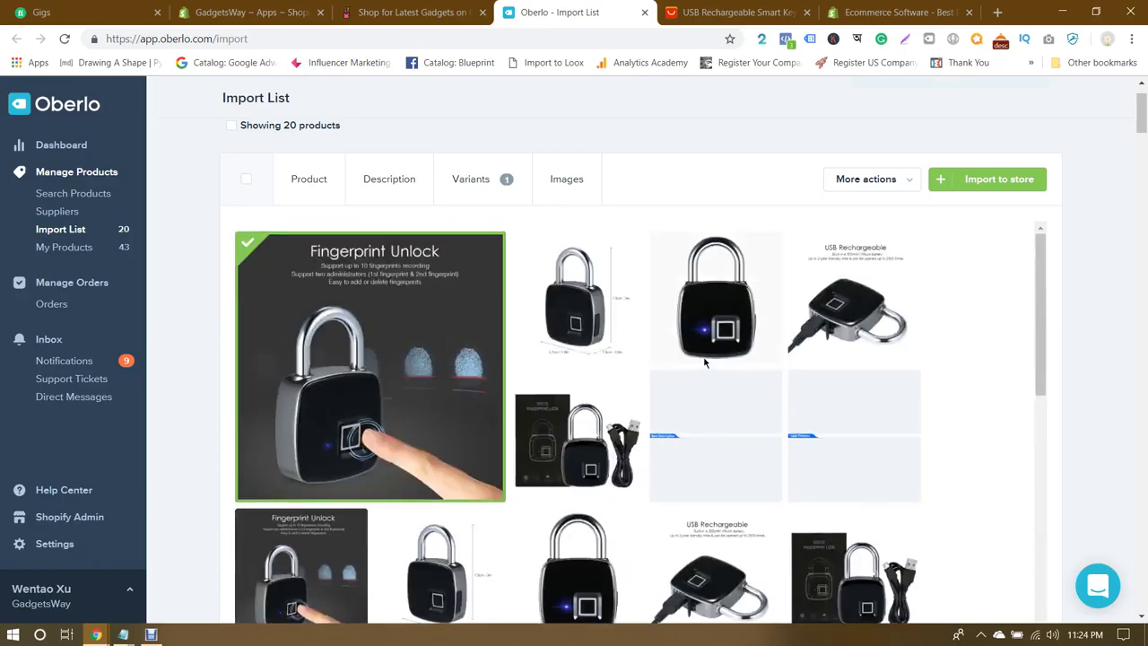
click(525, 242)
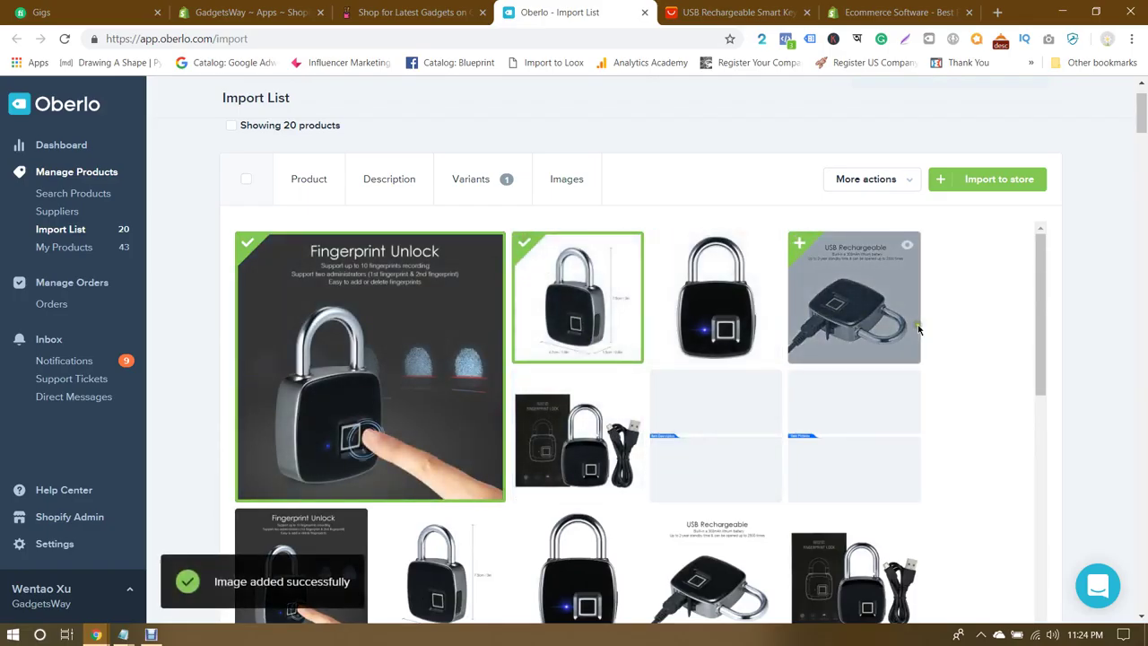
click(801, 242)
scroll(962, 350, down, 3)
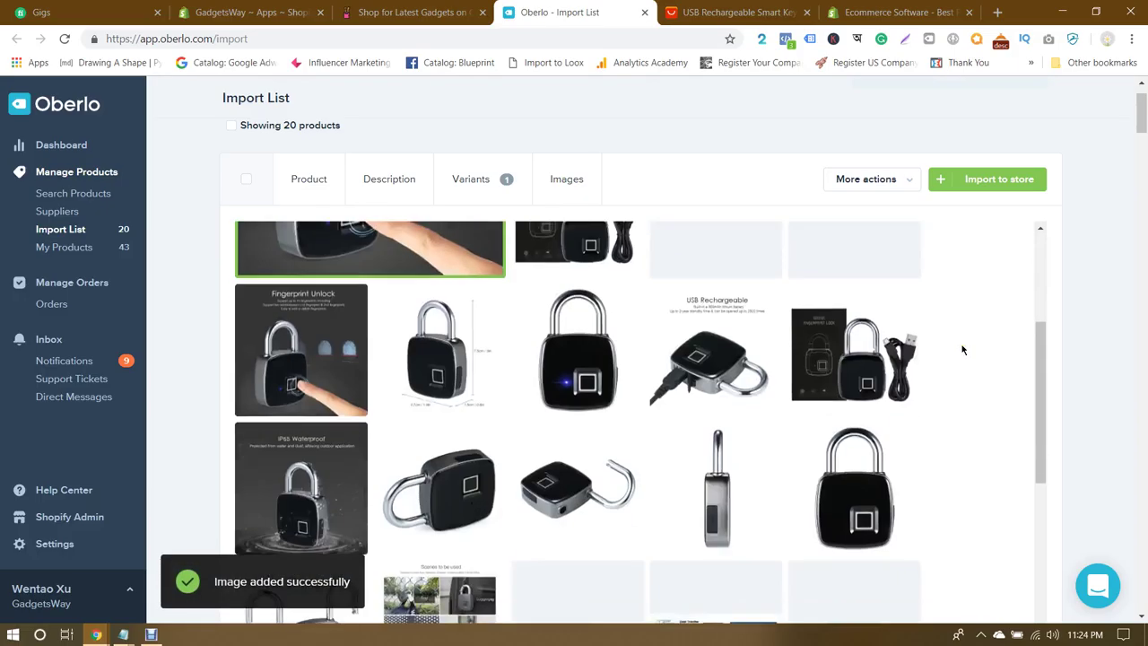
scroll(951, 349, up, 1)
click(578, 422)
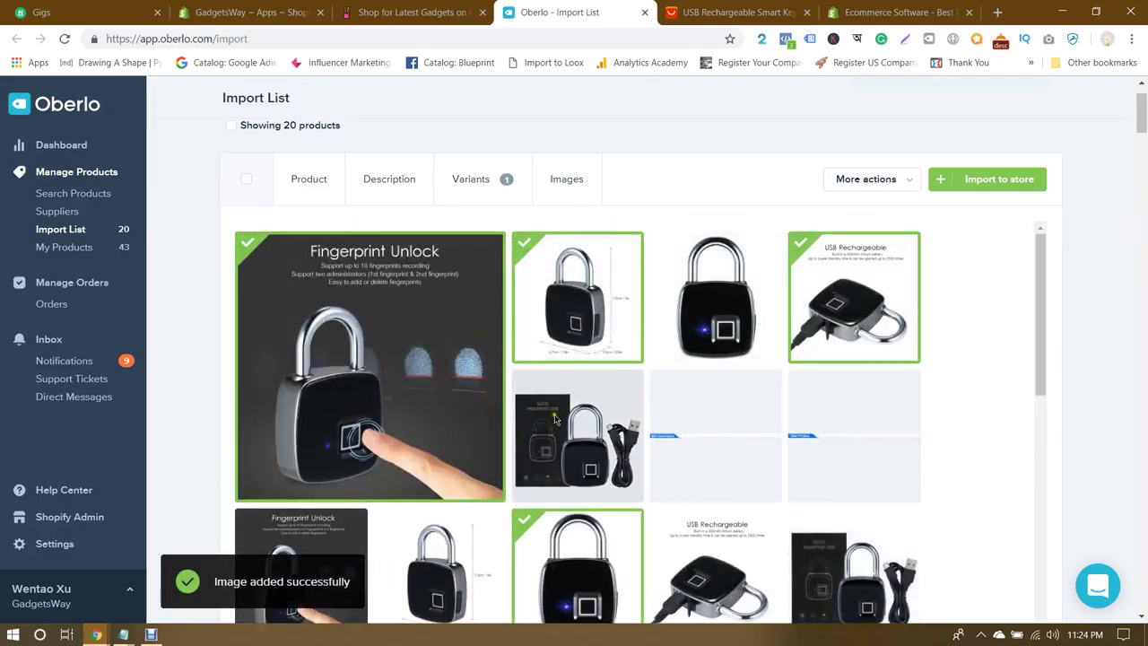
Step: Look through the lock's remaining pictures for other usable product images
scroll(621, 412, down, 2)
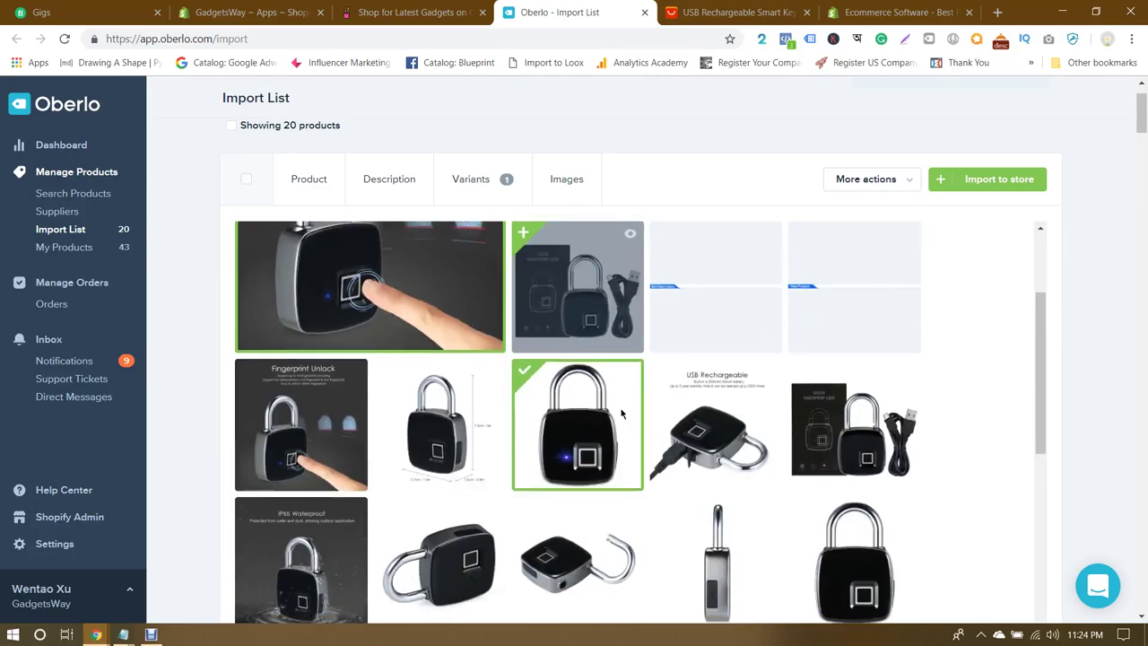
scroll(622, 413, down, 1)
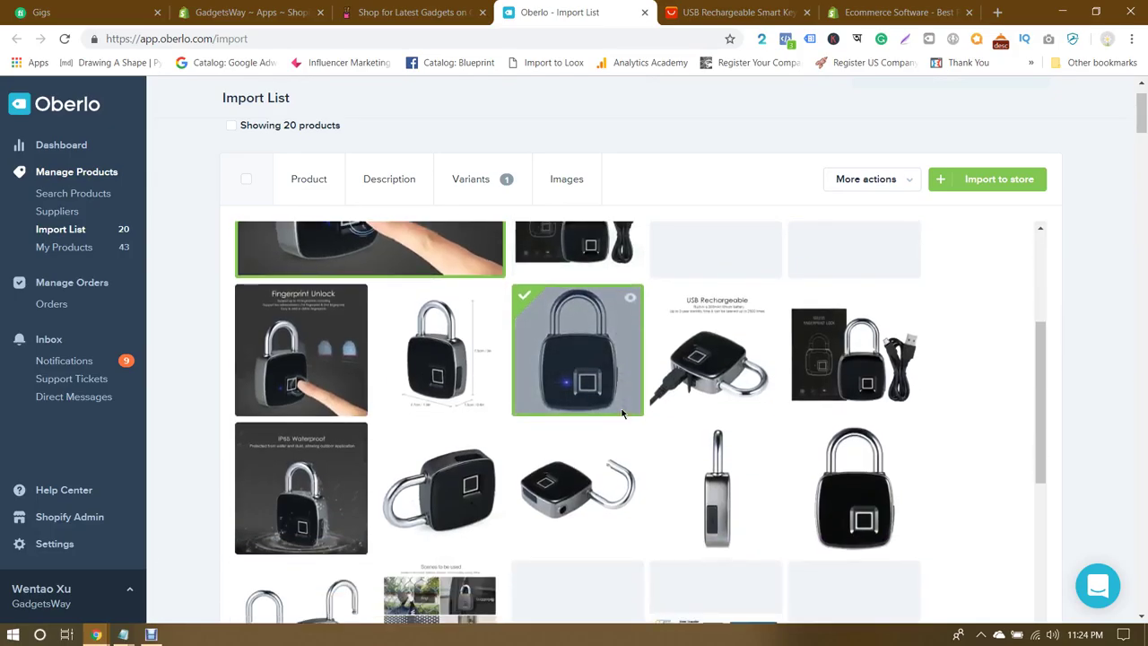
scroll(622, 412, down, 1)
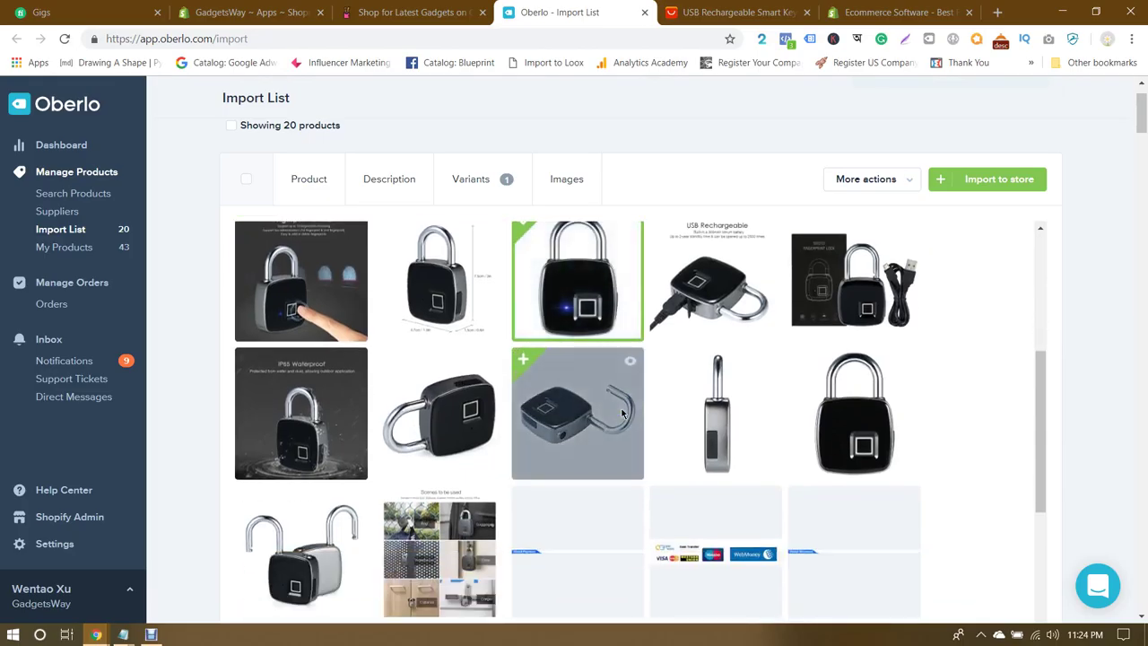
scroll(622, 412, down, 1)
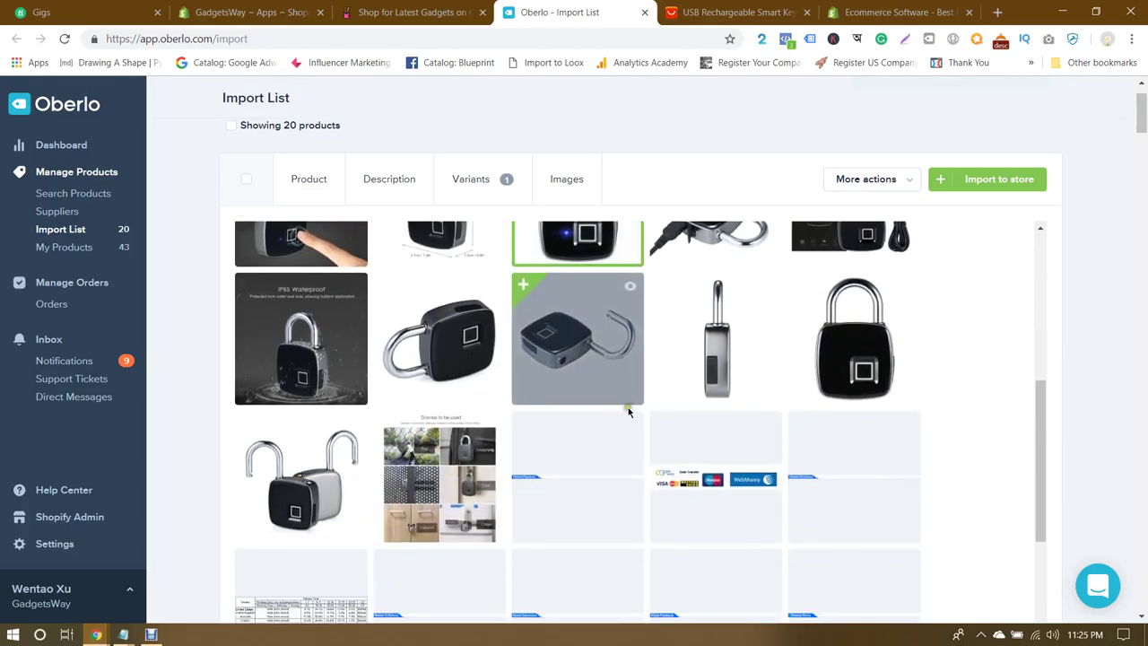
scroll(919, 390, down, 5)
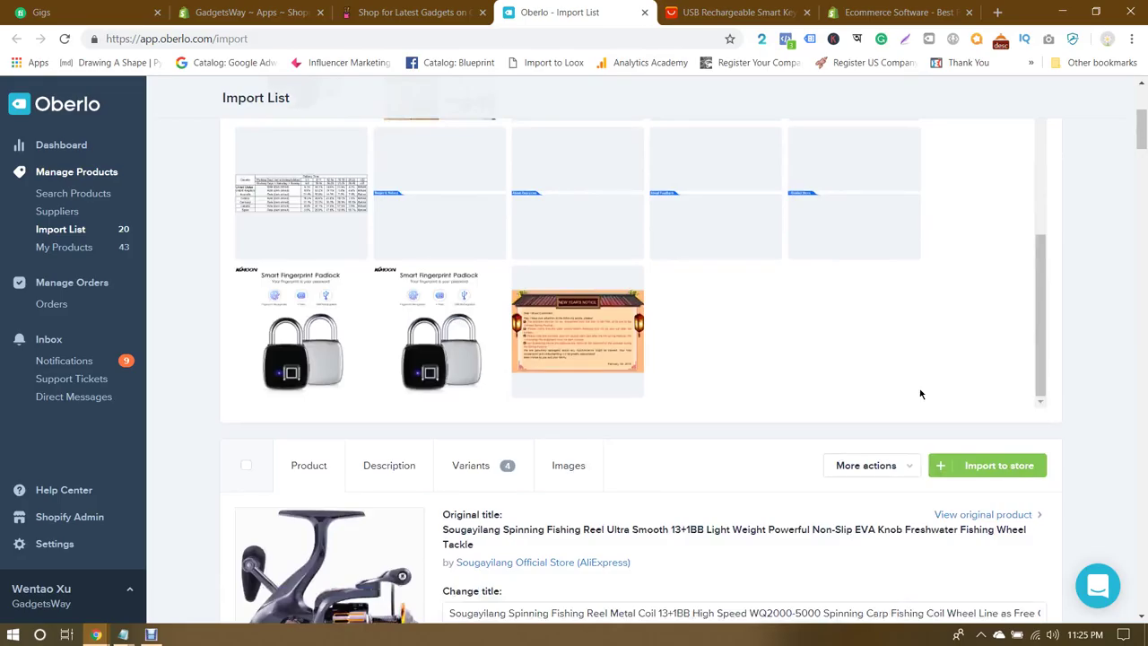
scroll(919, 393, up, 10)
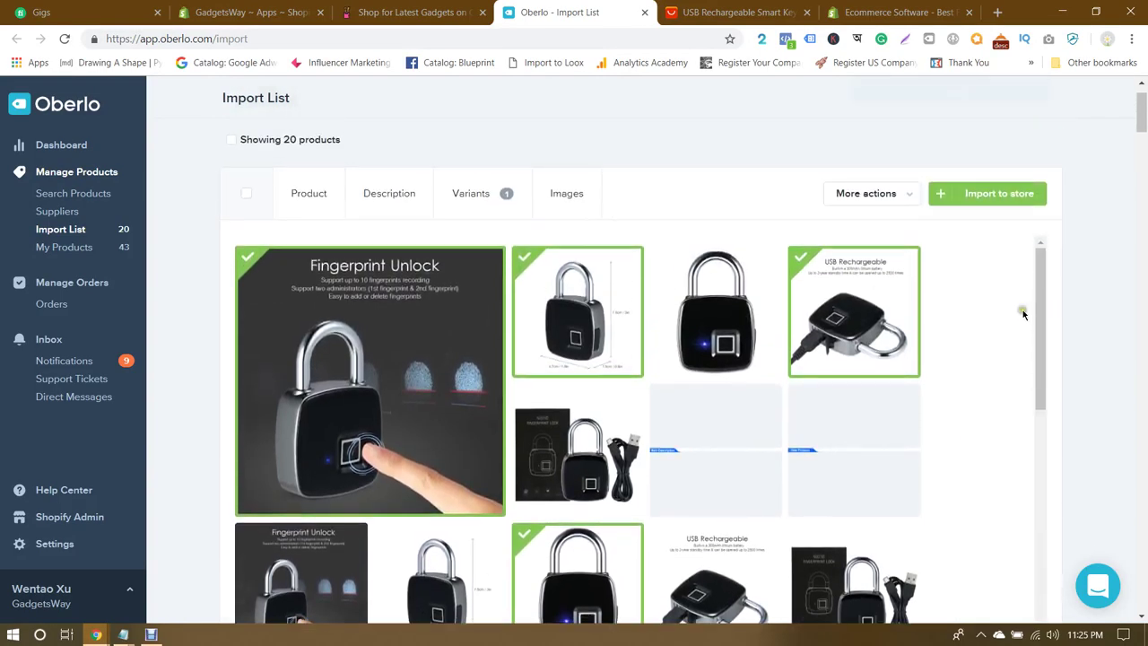
Step: Import the fingerprint lock to the store and open it for editing on Shopify, closing the old GadgetsWay apps tab
scroll(1022, 313, up, 1)
click(1011, 256)
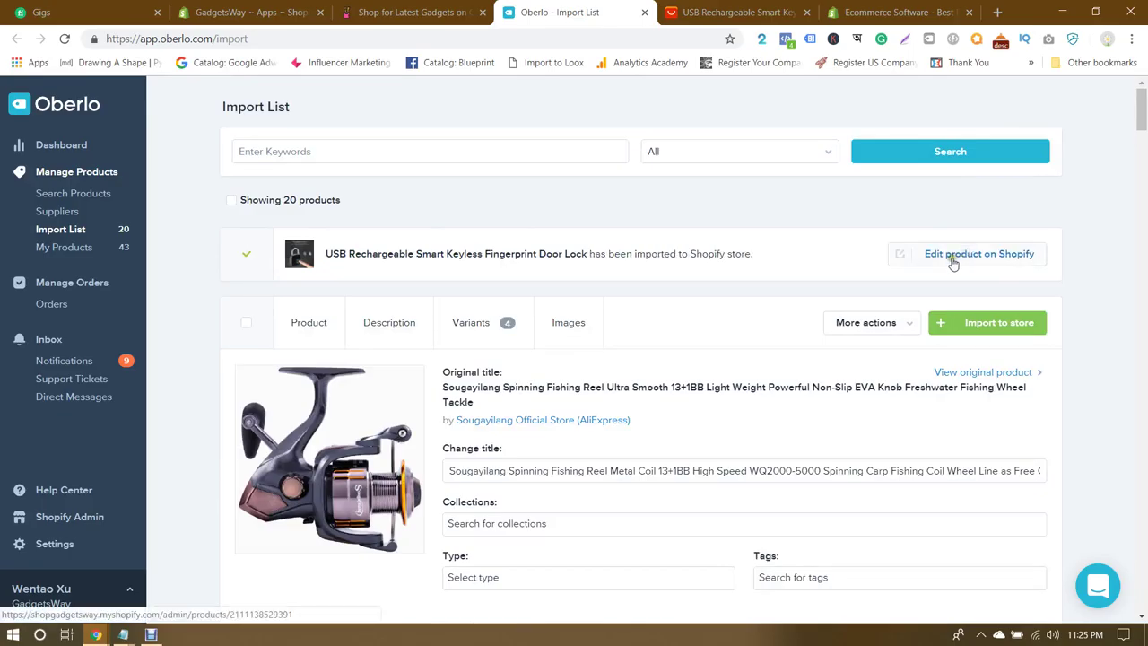
click(981, 255)
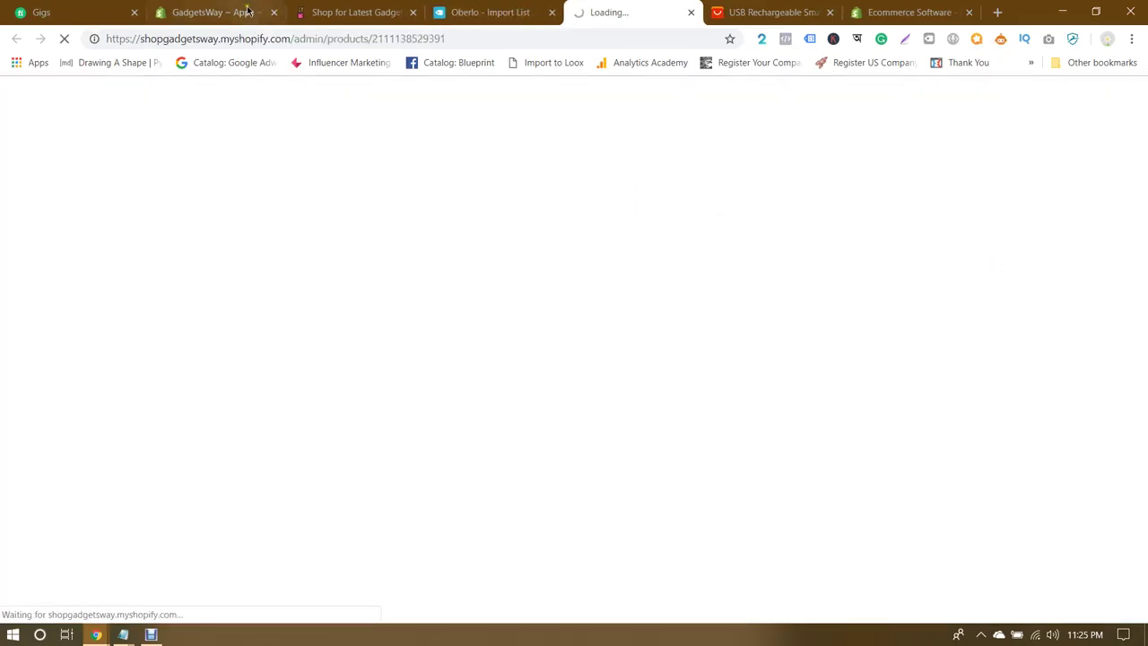
click(273, 13)
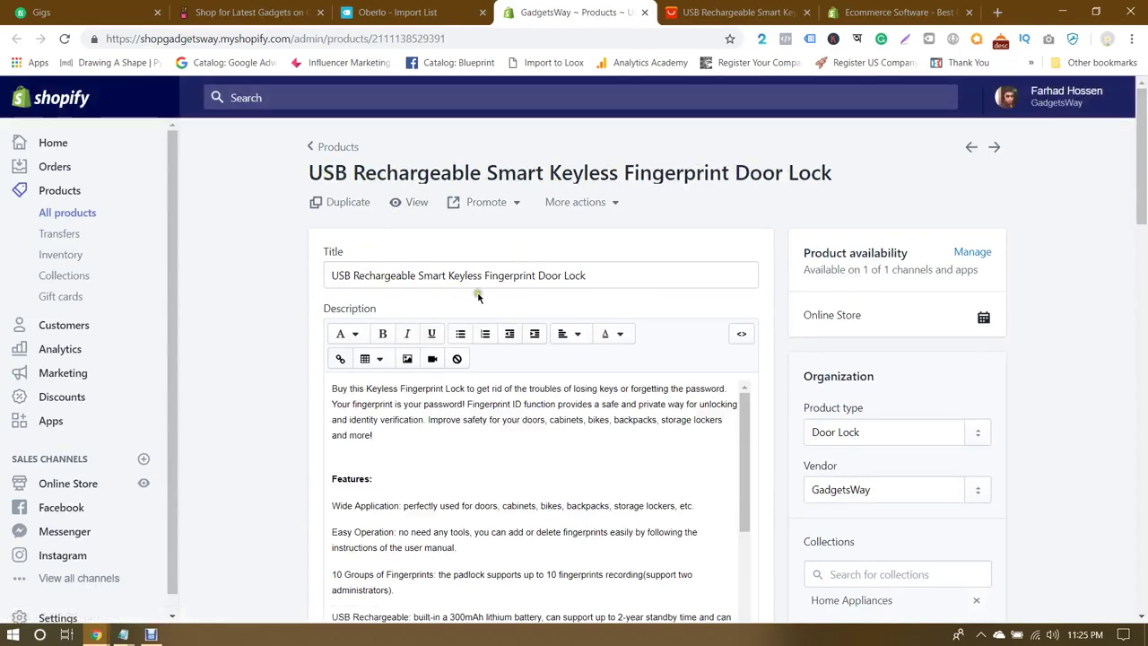
Step: Review the imported fingerprint lock's description, images, pricing and inventory on its Shopify product page
scroll(278, 282, down, 2)
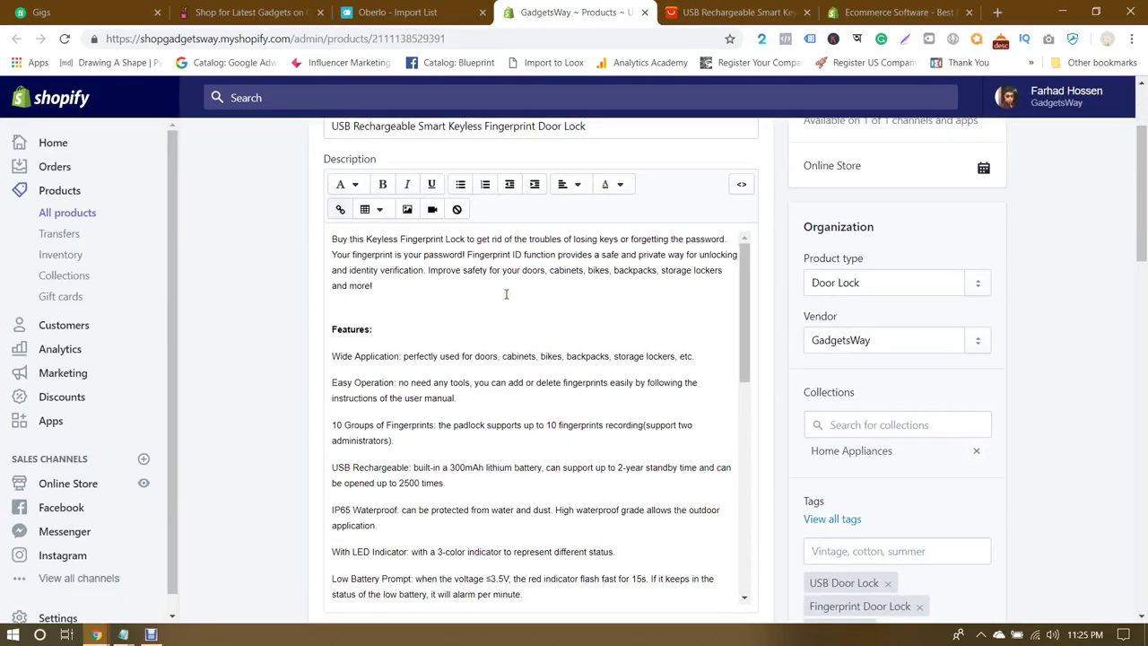
scroll(506, 294, down, 8)
scroll(250, 296, down, 2)
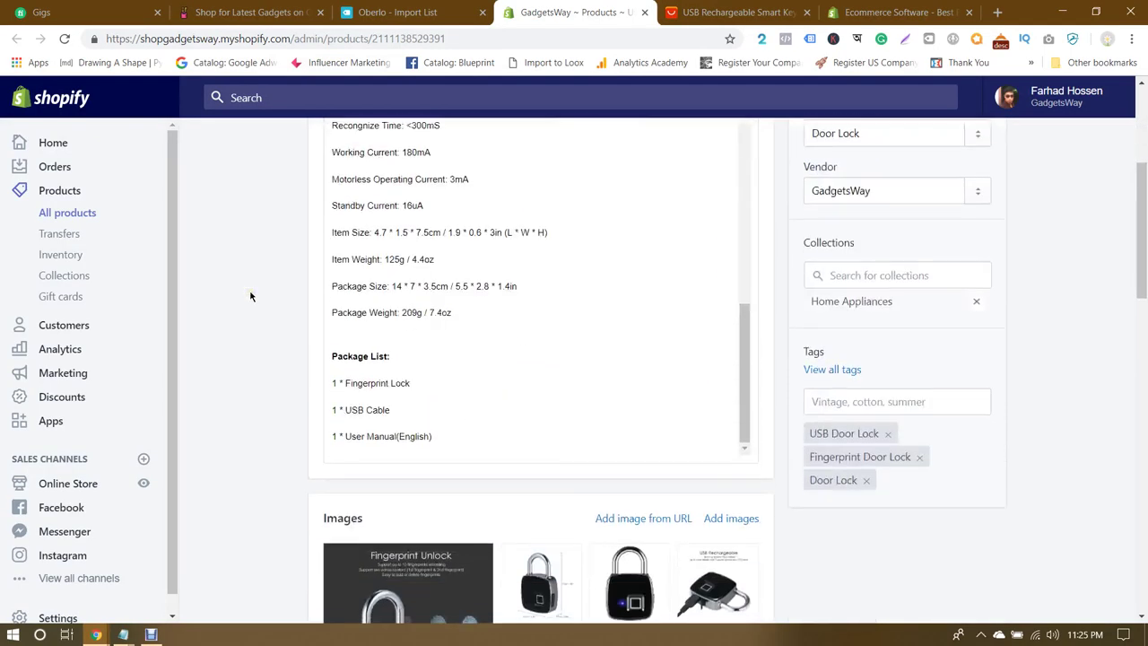
scroll(250, 296, down, 3)
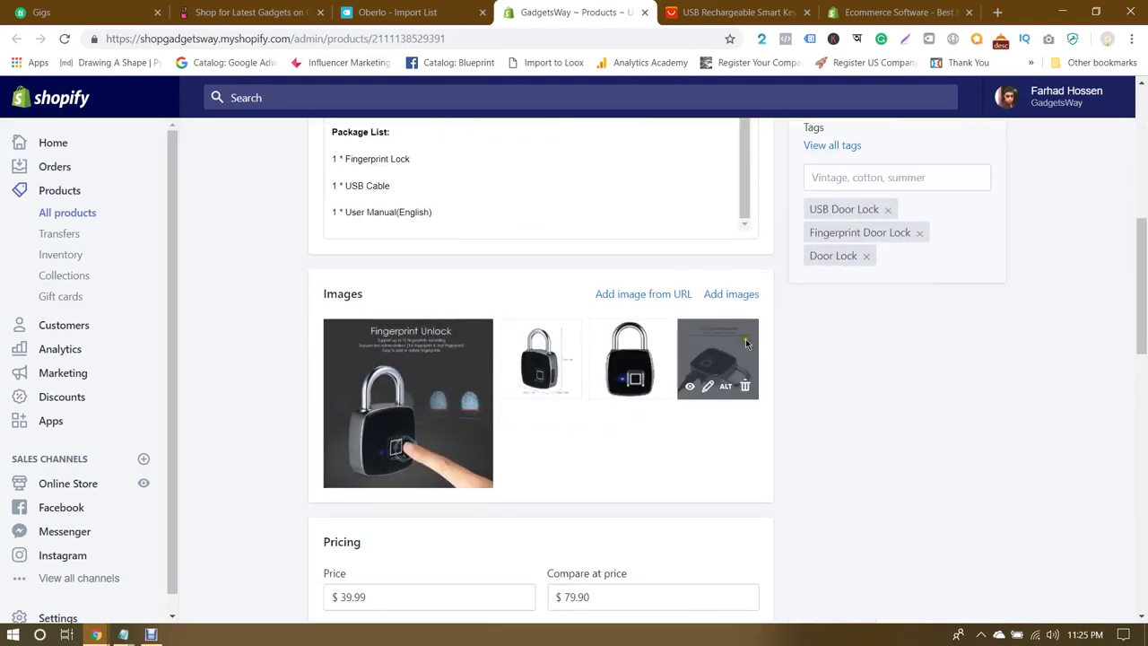
scroll(784, 354, down, 3)
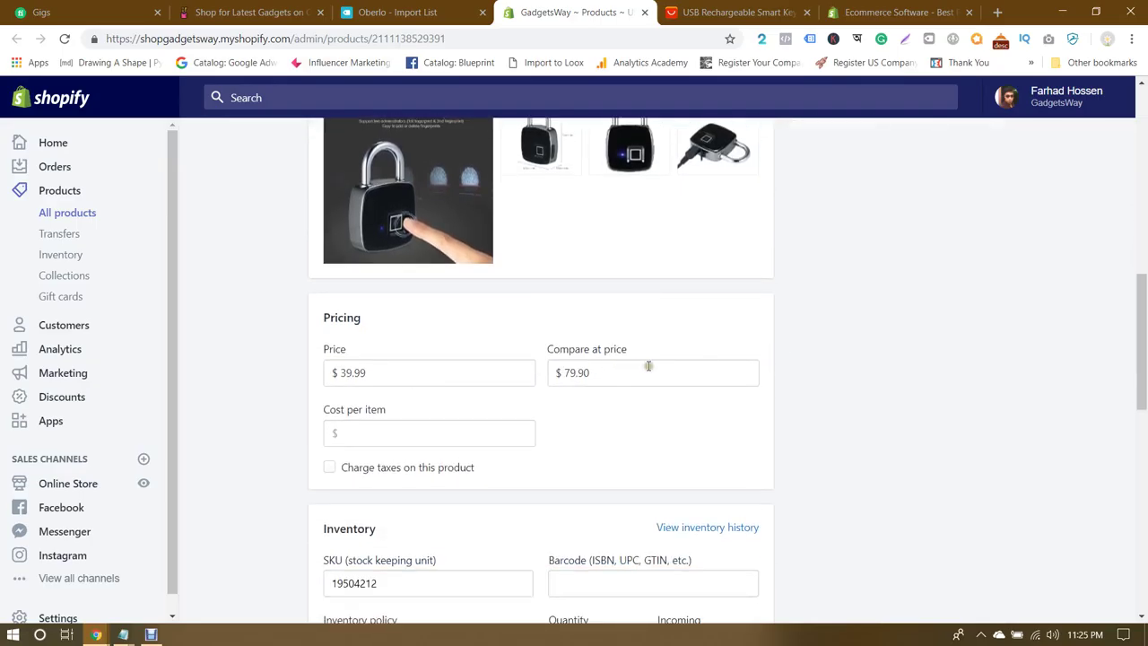
scroll(648, 366, down, 2)
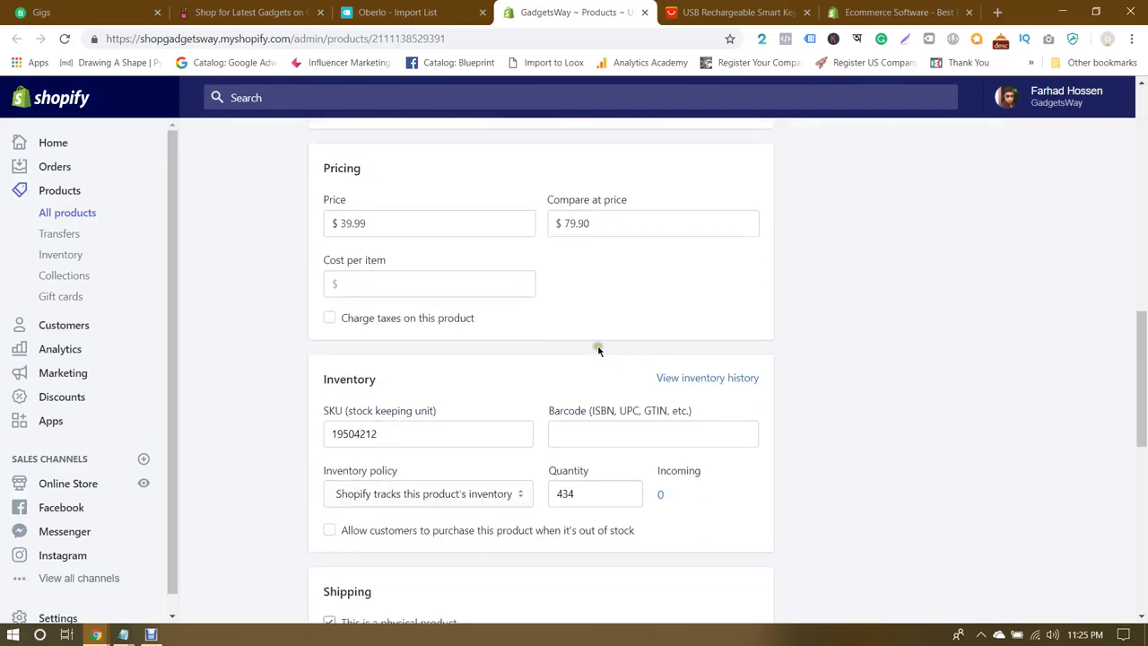
scroll(561, 349, down, 3)
scroll(563, 348, up, 4)
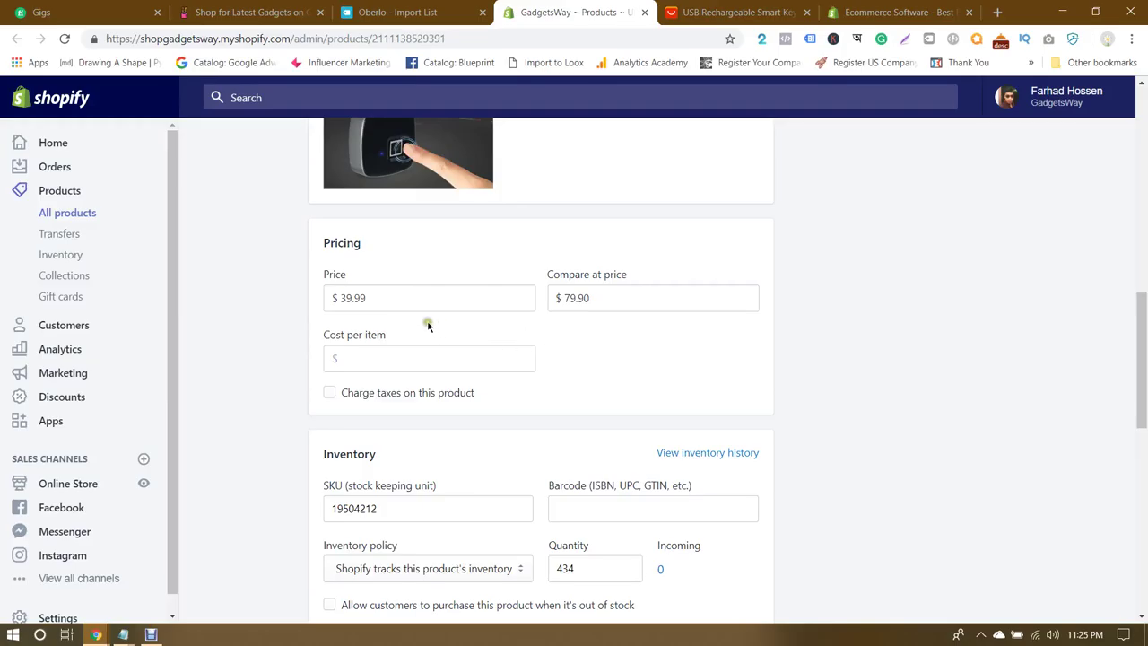
Step: Set the fingerprint lock's cost per item to $22.00
double_click(379, 296)
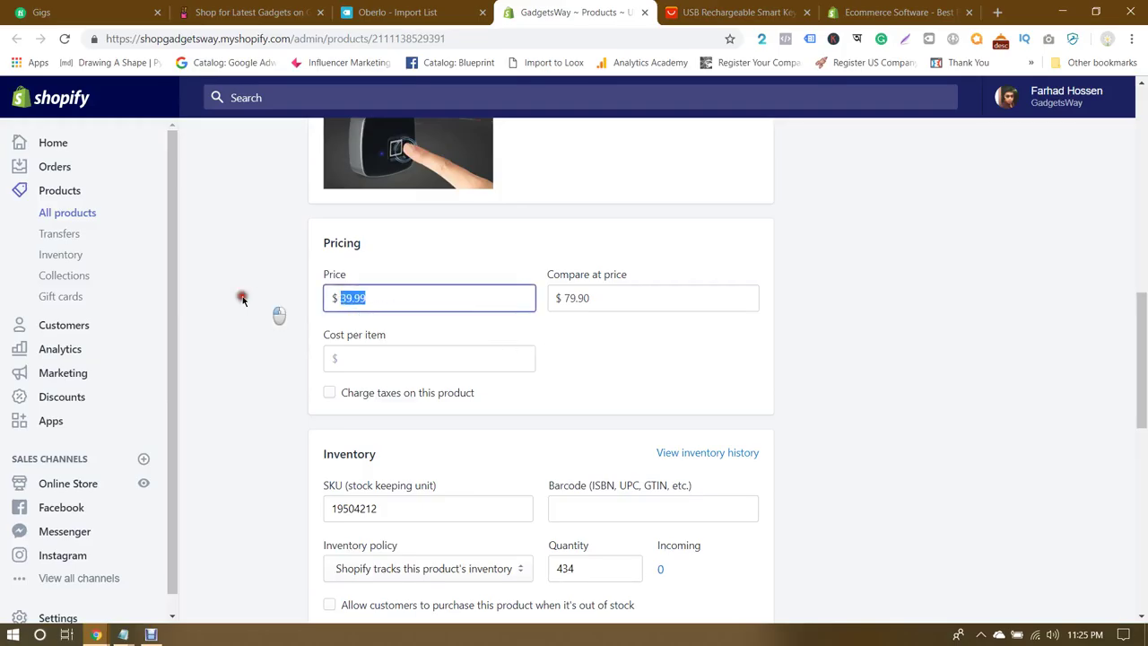
click(385, 357)
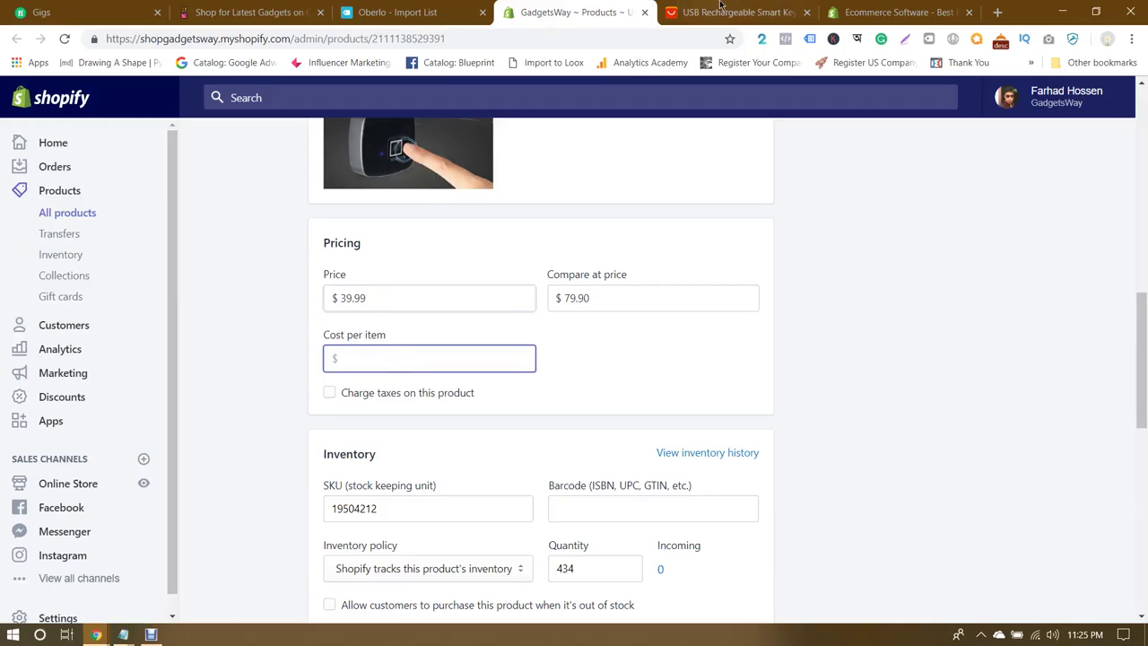
key(ctrl+Tab)
click(386, 12)
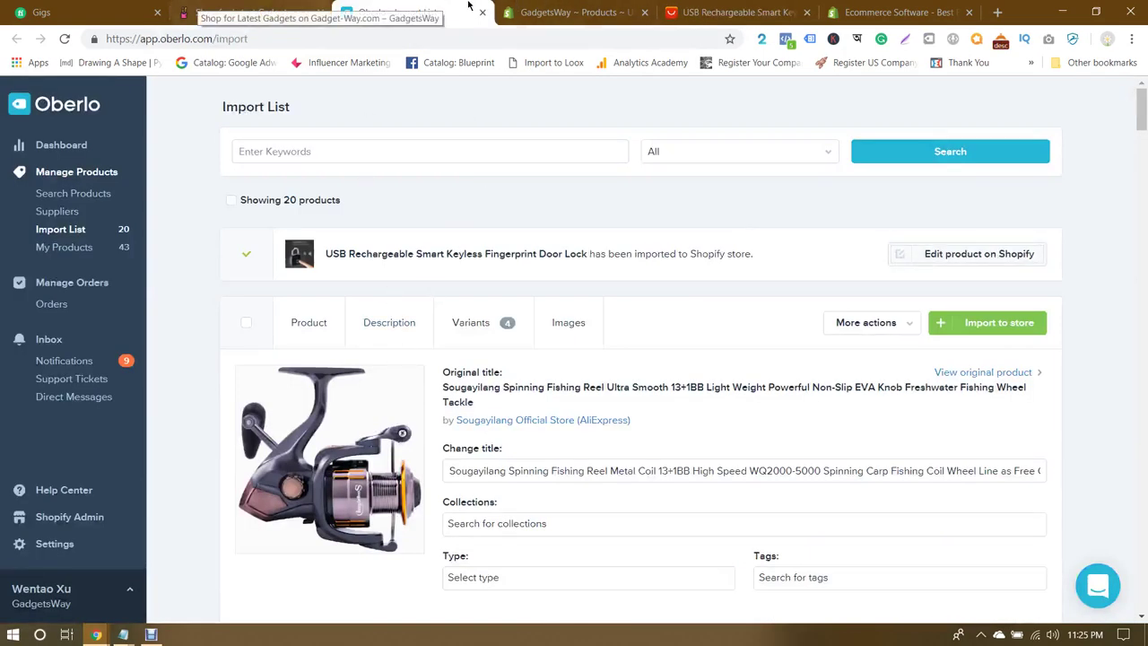
key(ctrl+Tab)
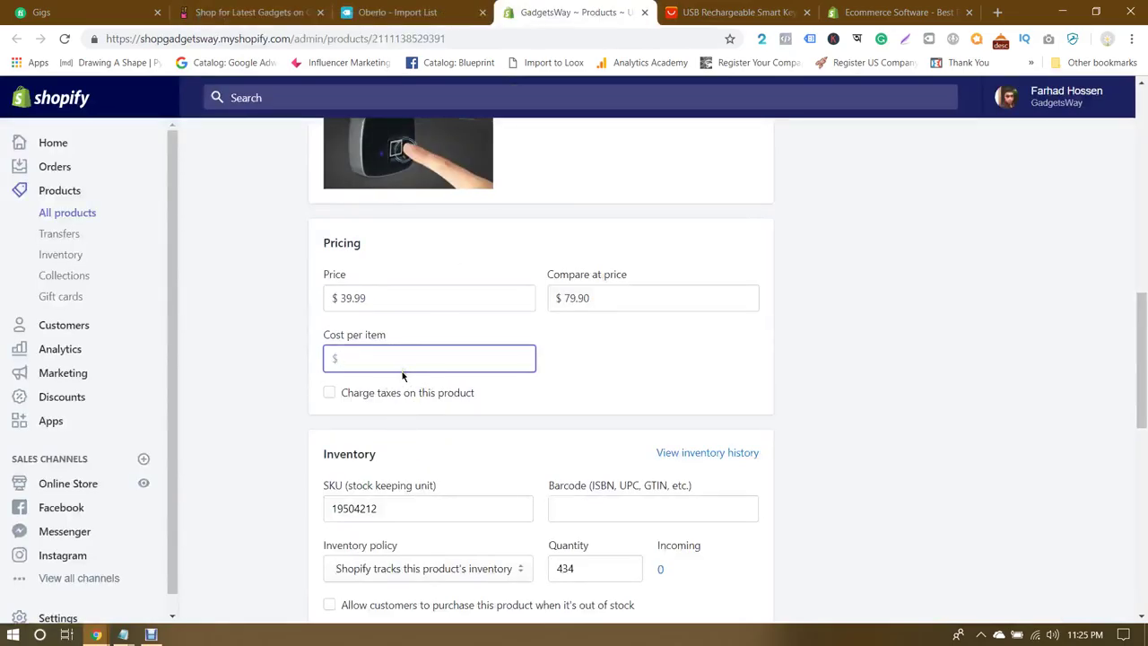
text(22.00)
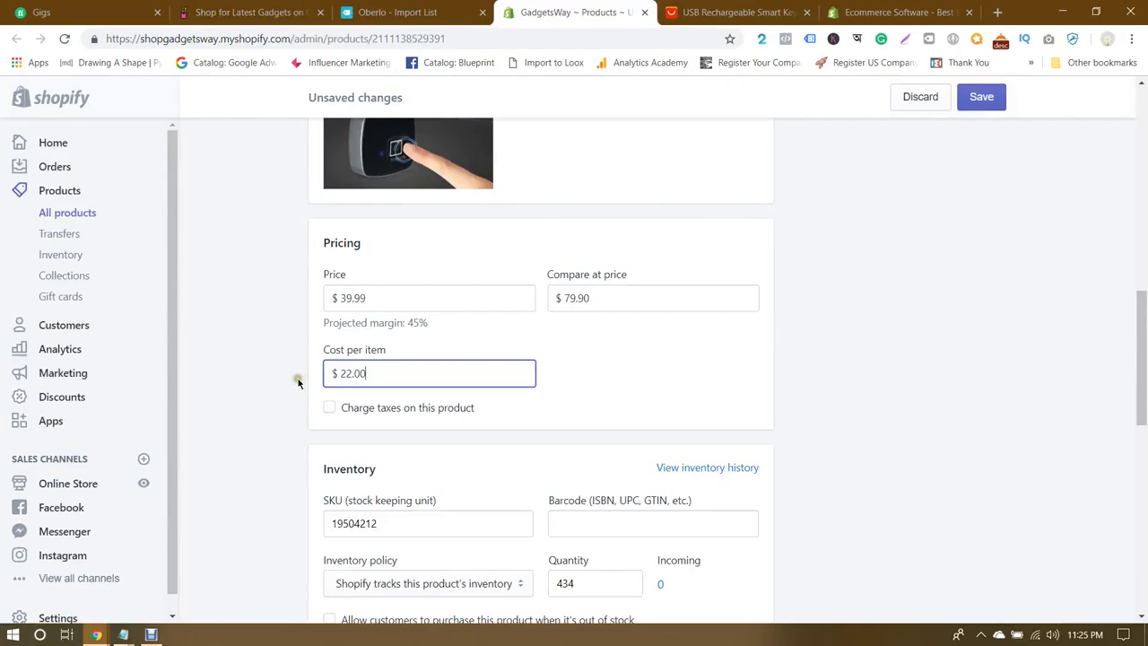
click(299, 383)
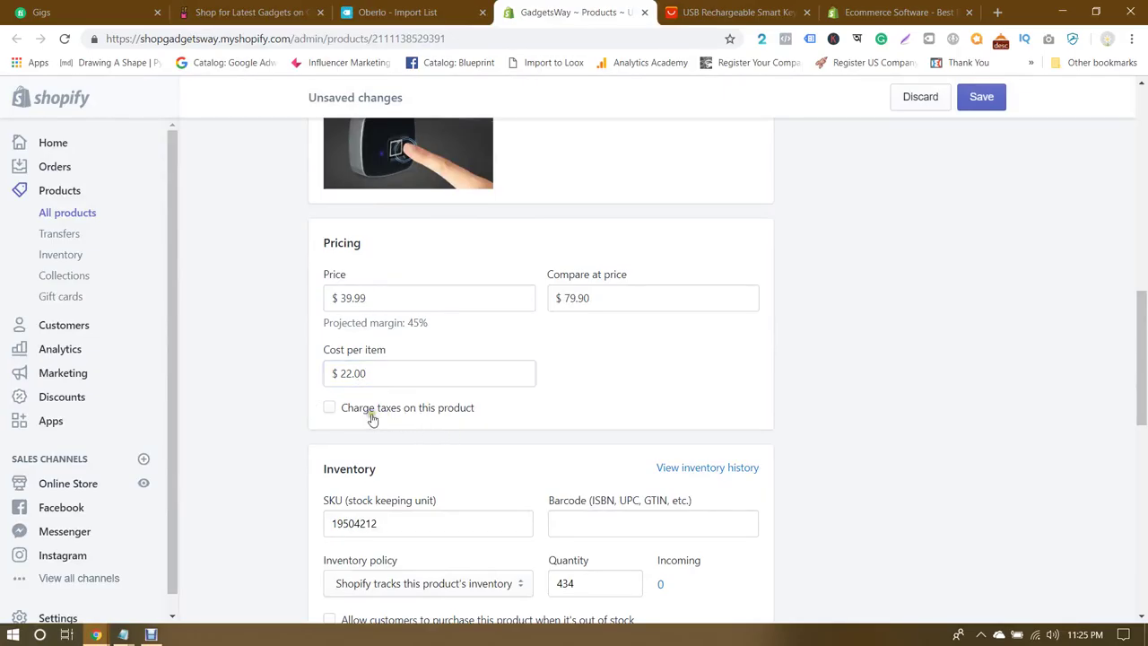
Step: Enable charging taxes on the fingerprint lock and disable it again
scroll(771, 382, up, 5)
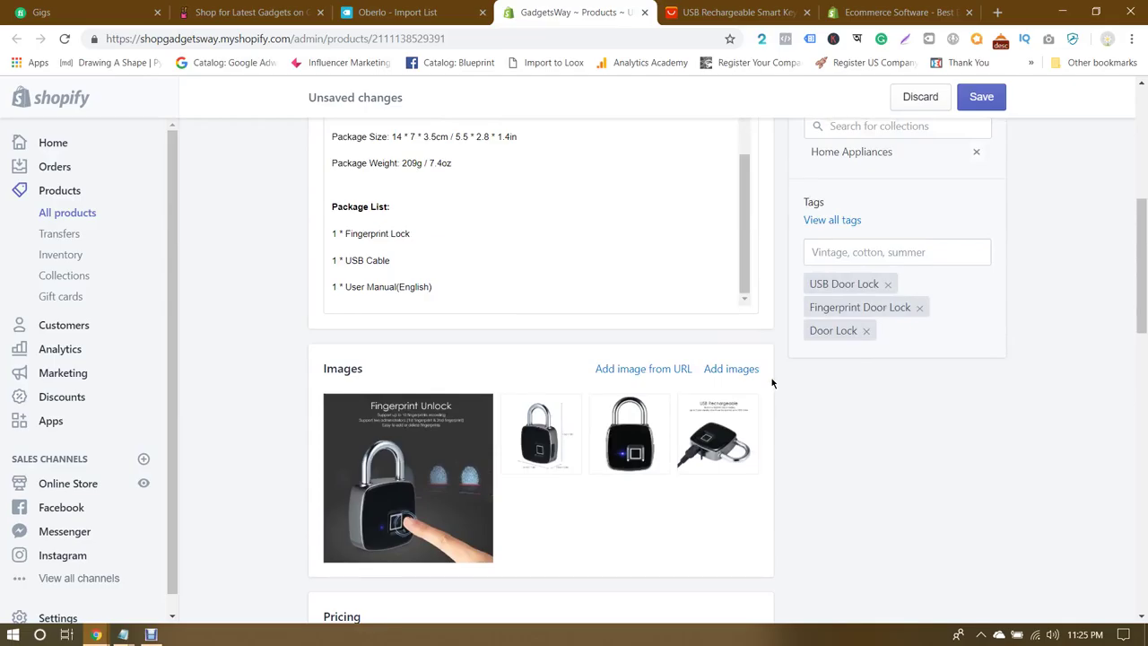
scroll(771, 380, down, 5)
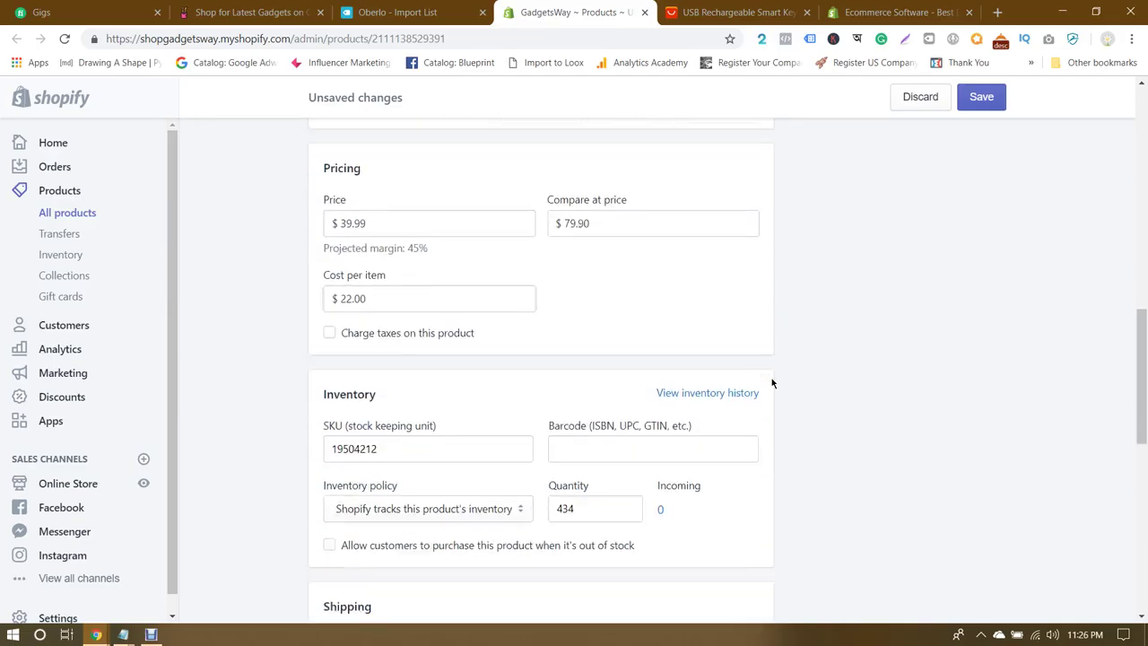
click(376, 334)
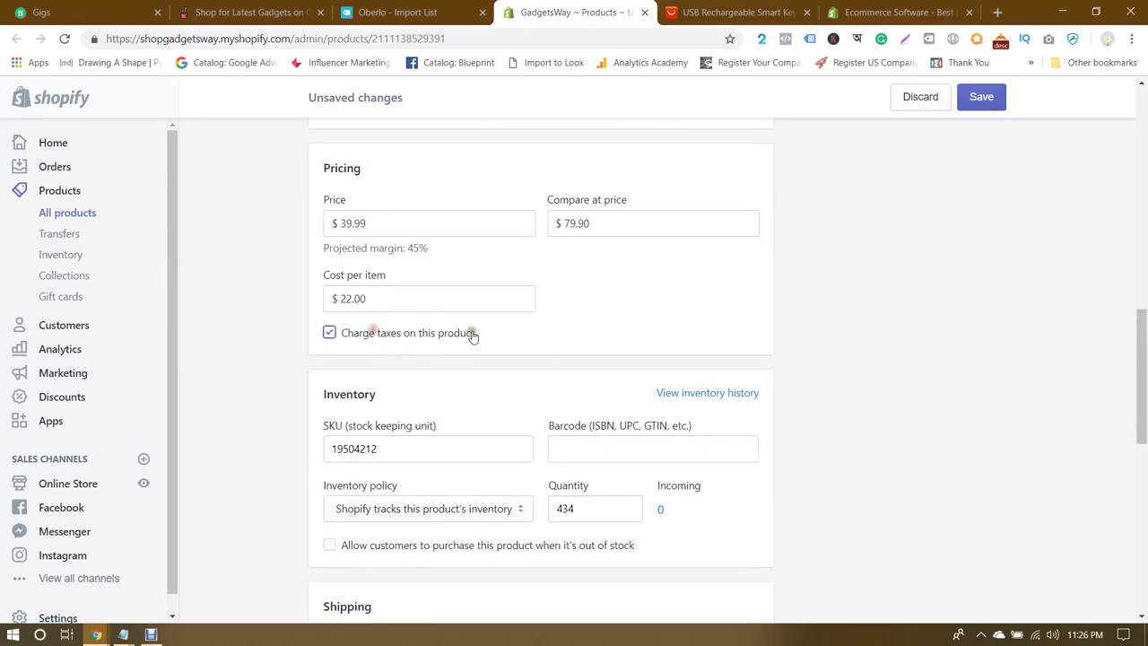
click(384, 333)
scroll(781, 328, up, 8)
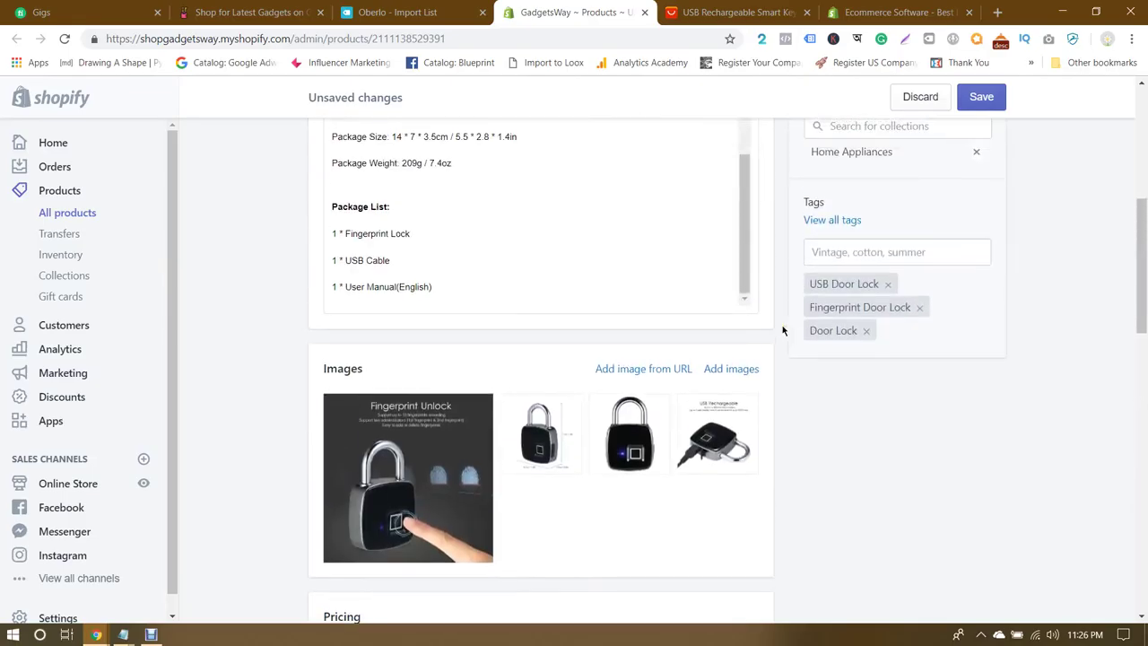
scroll(782, 331, up, 3)
scroll(782, 331, down, 10)
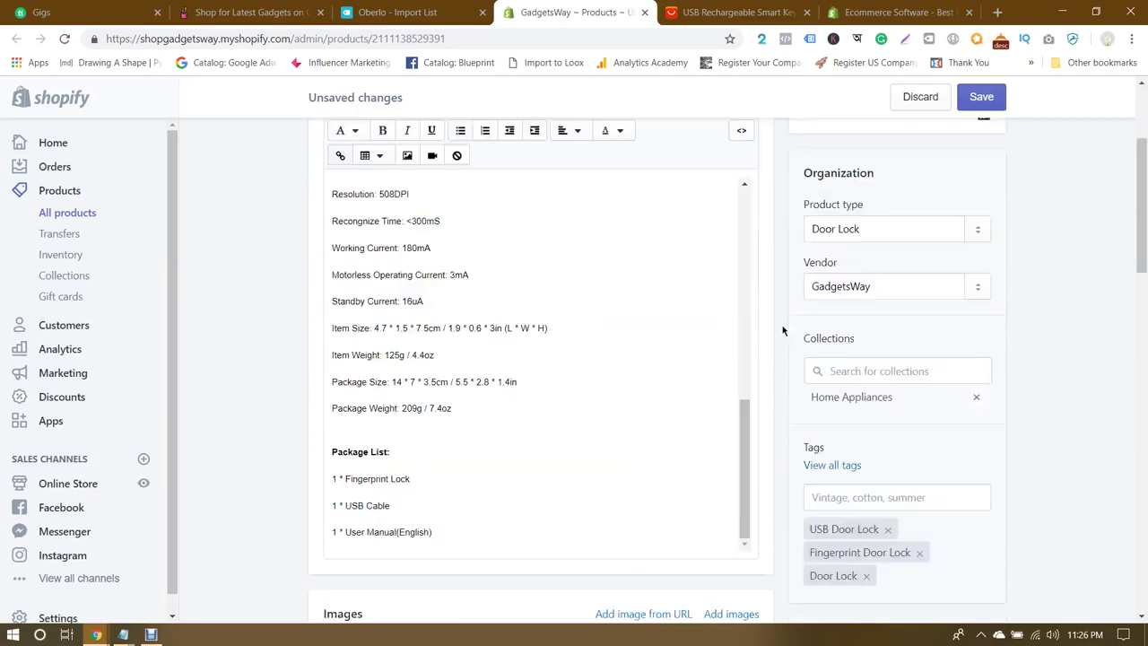
scroll(776, 382, down, 1)
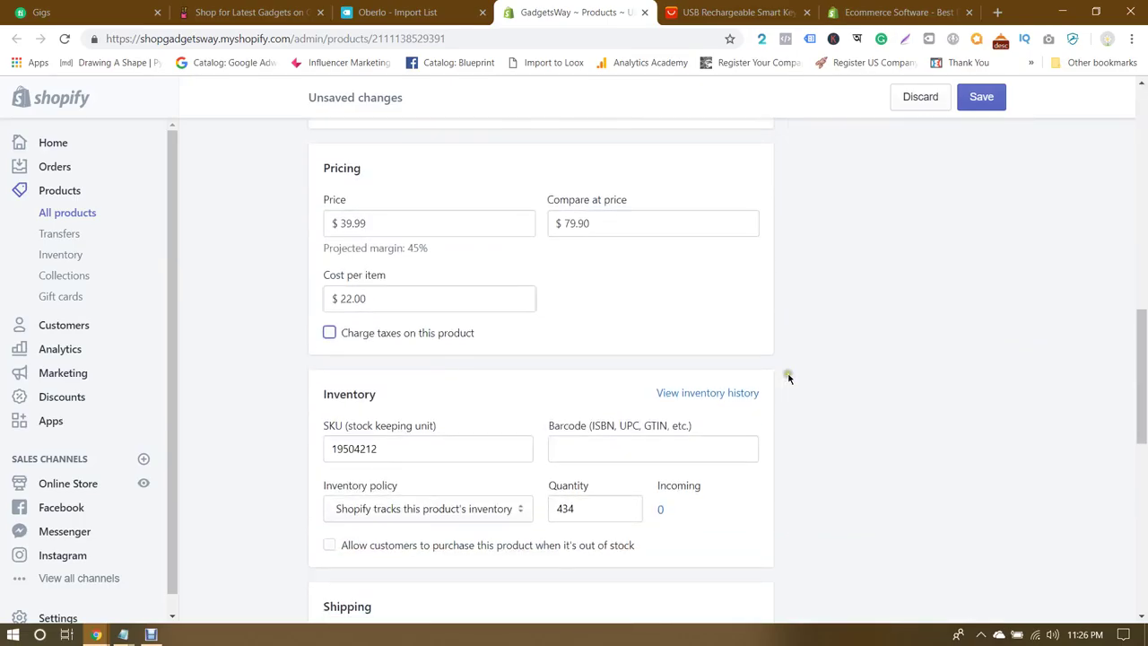
Step: Allow customers to purchase the fingerprint lock when it's out of stock, and withdraw that permission again
scroll(799, 374, down, 3)
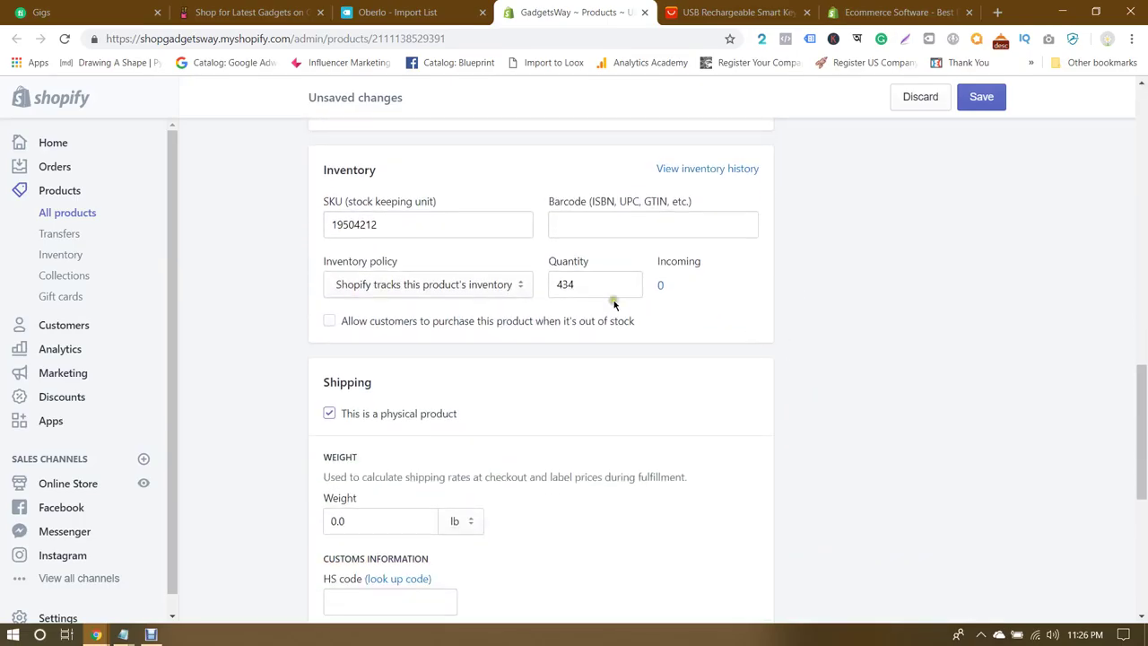
click(329, 322)
click(606, 286)
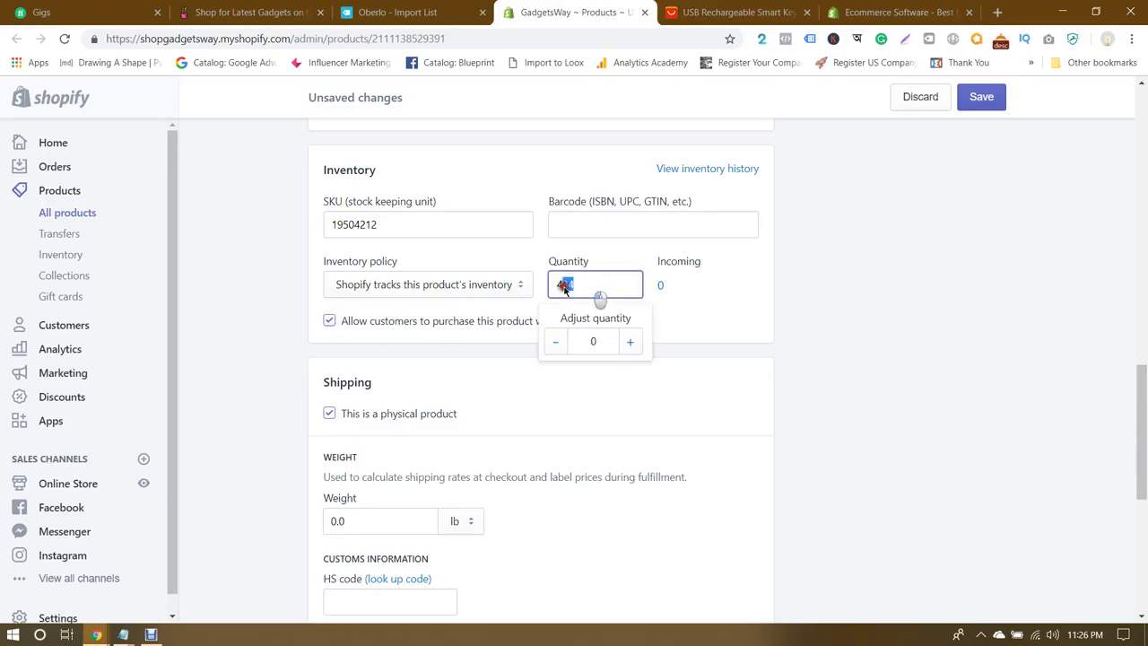
click(482, 352)
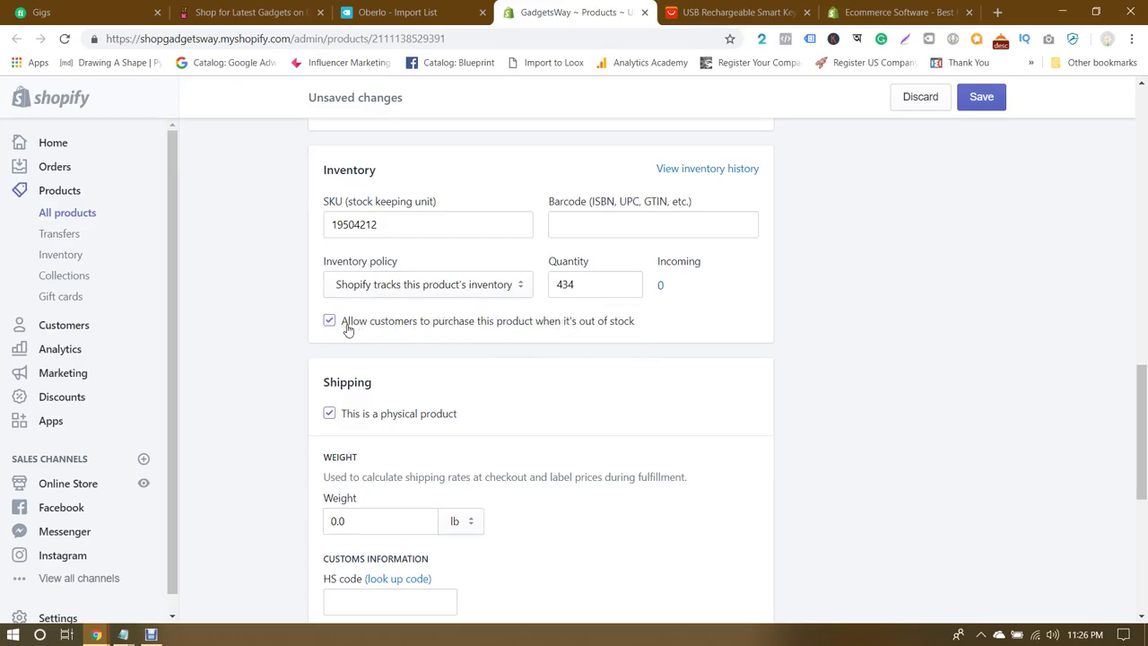
click(589, 287)
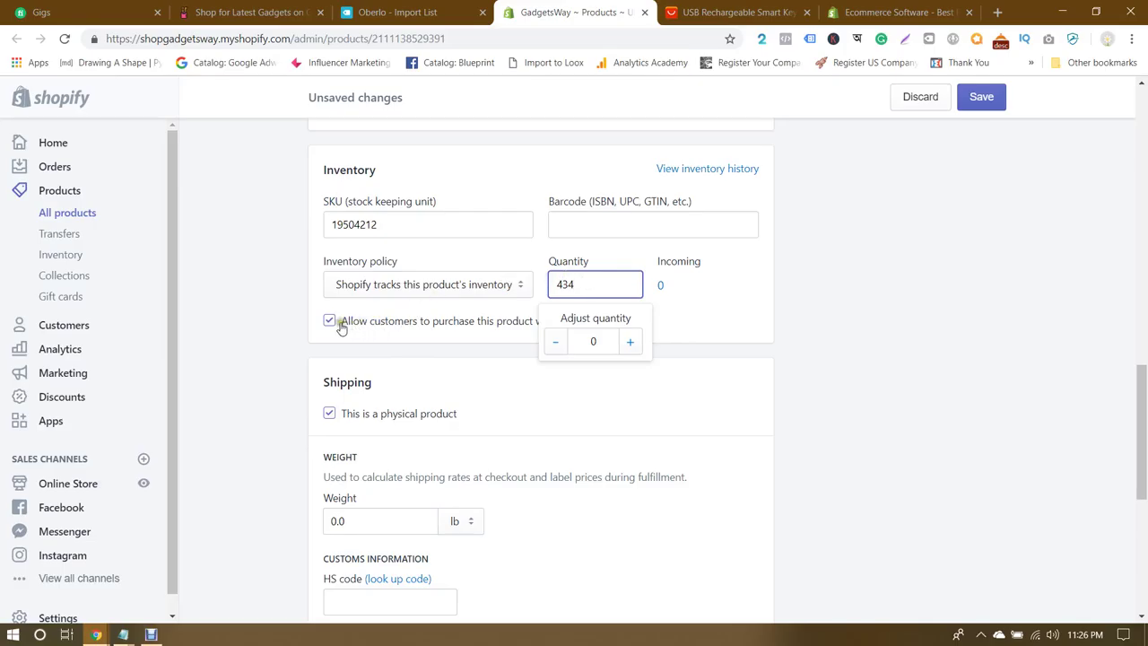
click(403, 320)
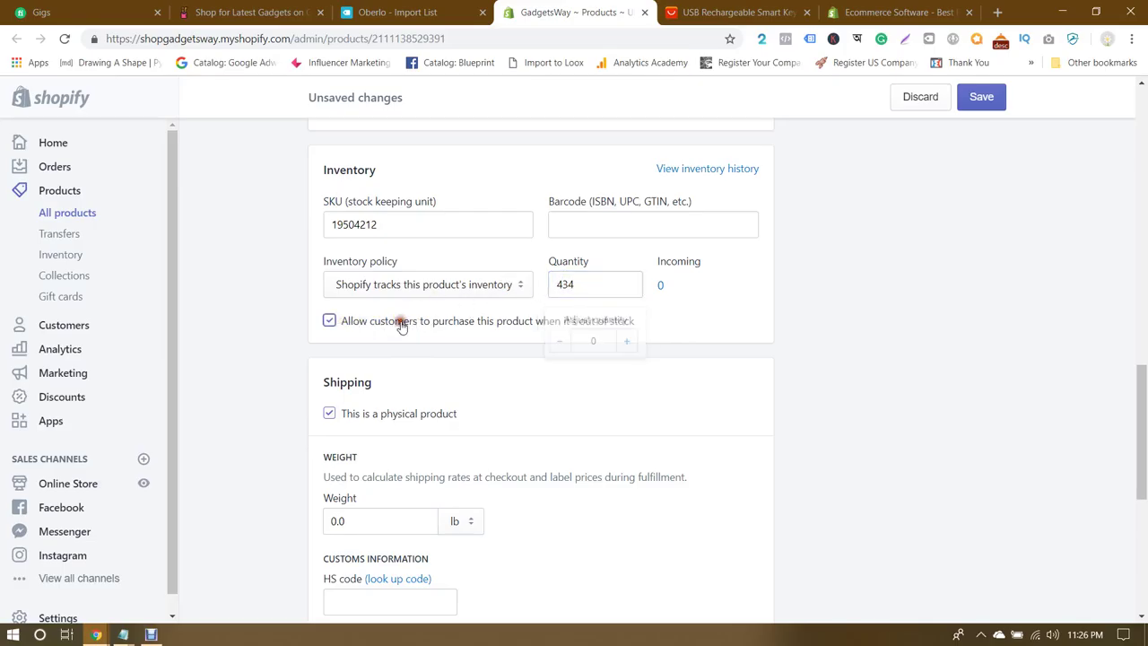
scroll(574, 367, down, 2)
scroll(613, 366, down, 2)
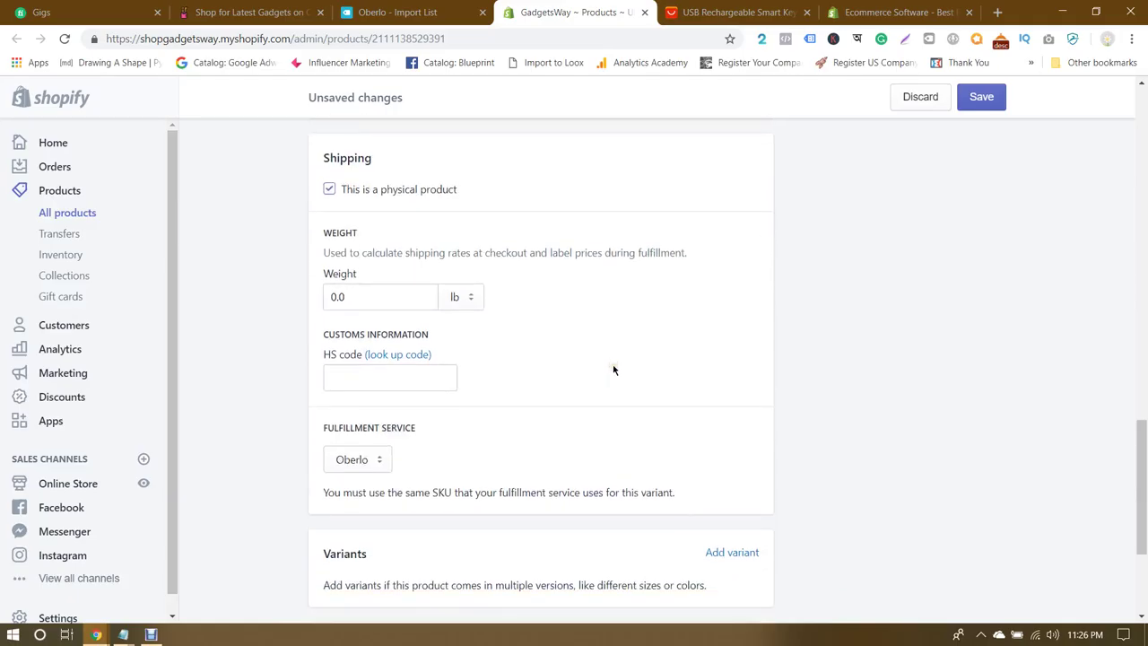
scroll(600, 358, up, 5)
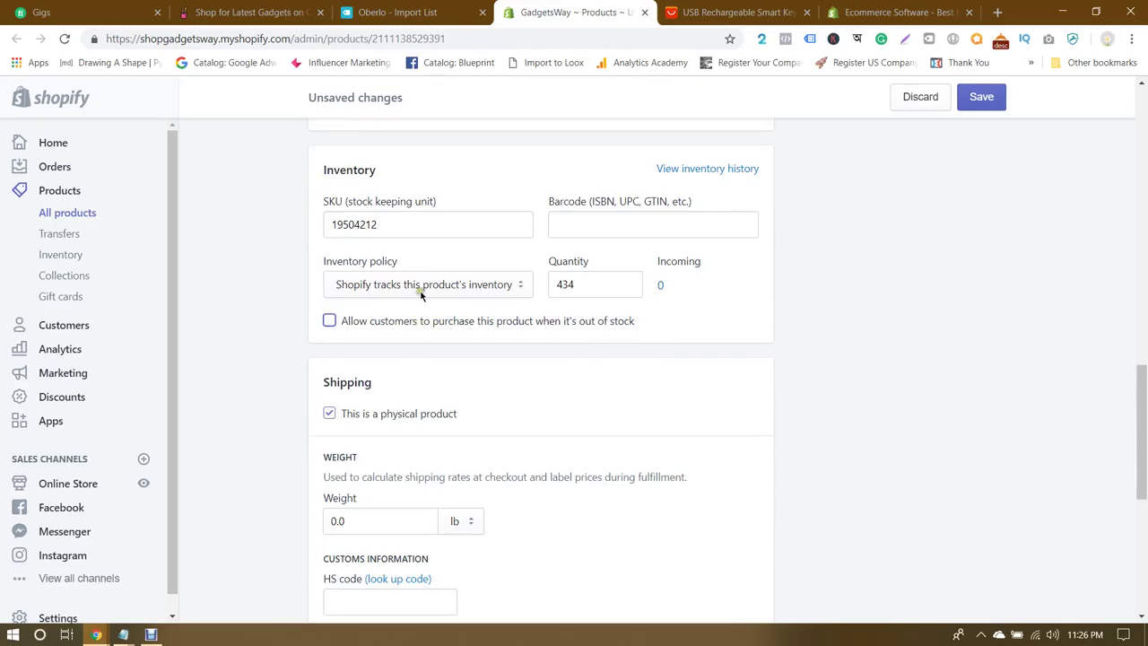
Step: Check the lock's available quantity on its AliExpress listing and return to the product's inventory settings in Shopify
key(ctrl+Tab)
scroll(266, 269, up, 3)
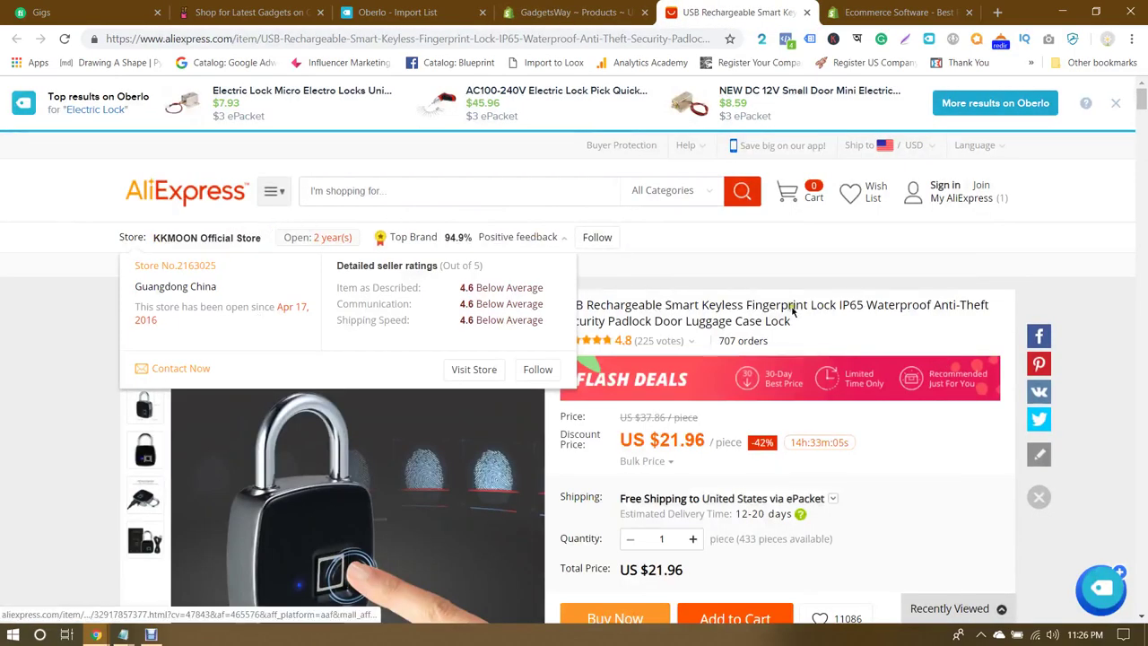
scroll(897, 470, down, 1)
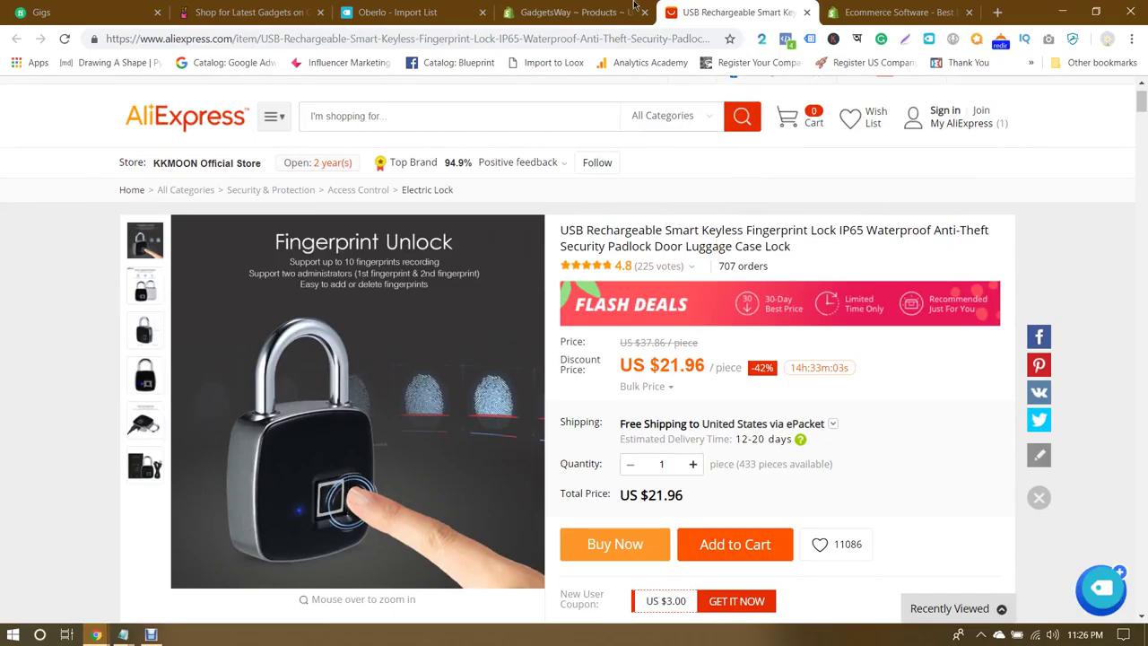
click(632, 9)
click(331, 323)
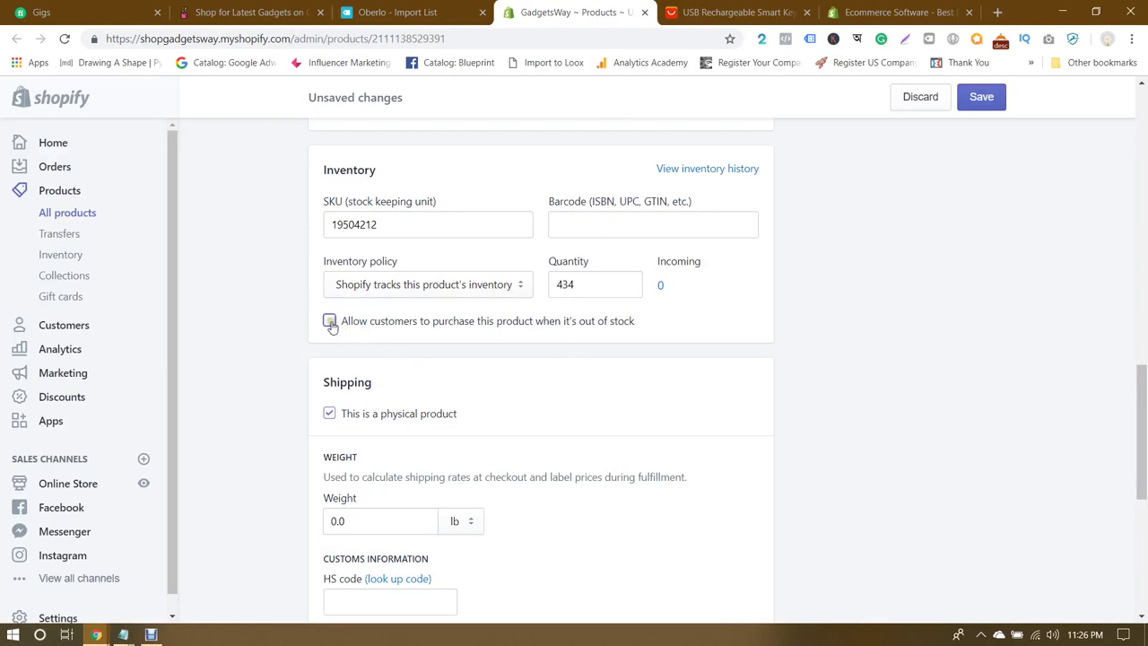
Step: Review the lock's weight, HS code, fulfillment service, variants and search engine listing preview
scroll(829, 369, down, 1)
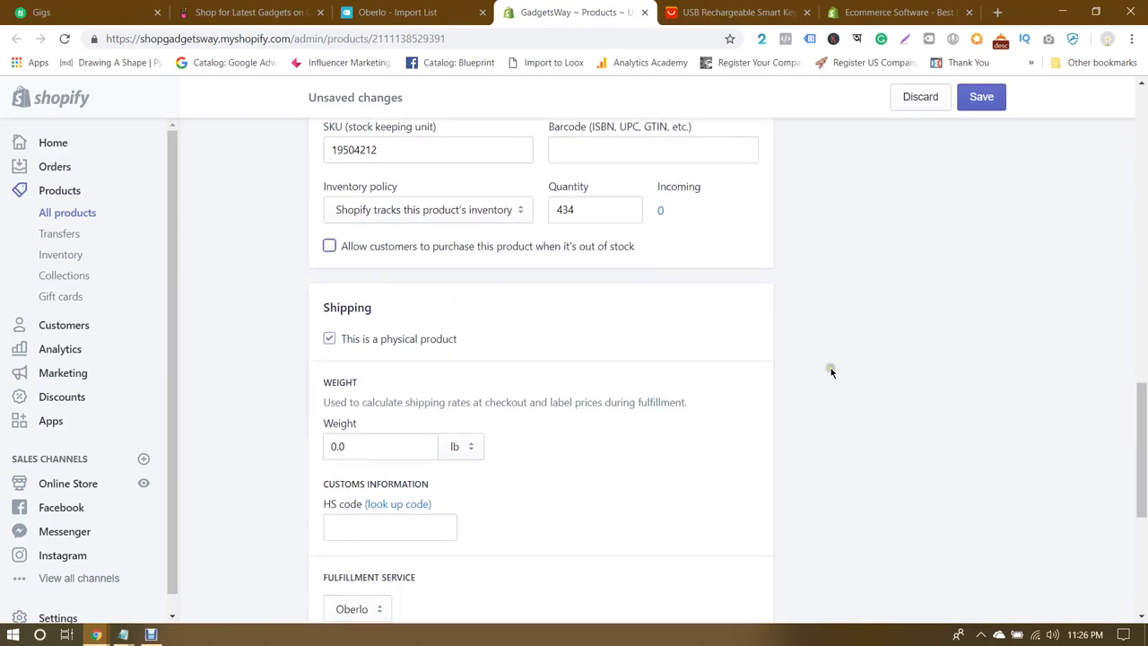
scroll(595, 382, down, 3)
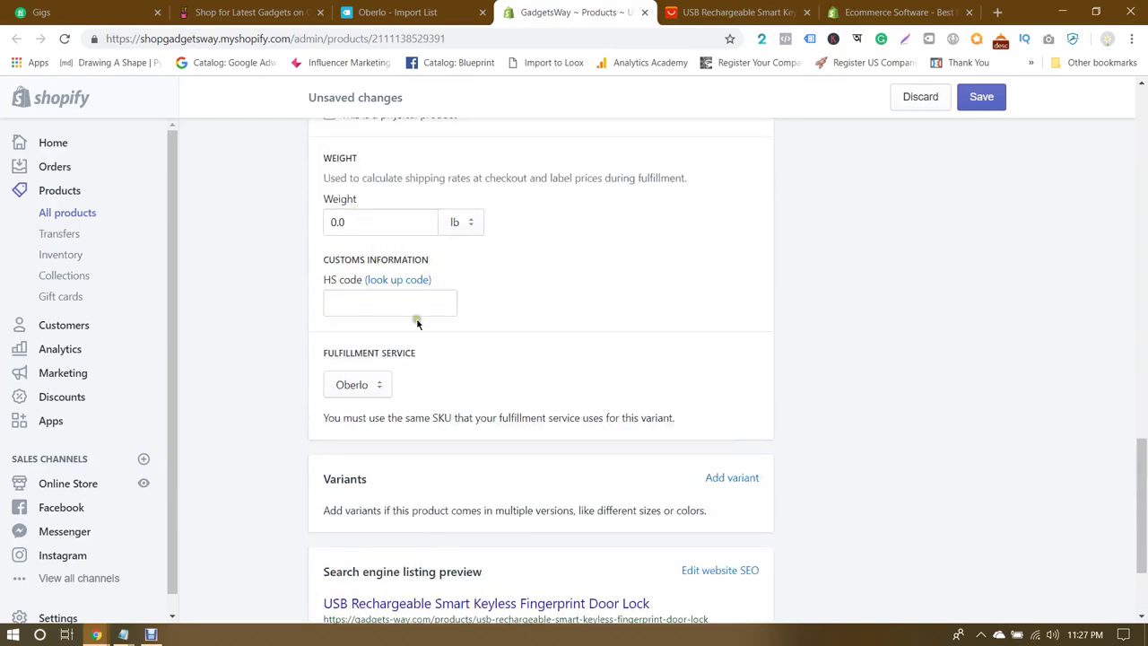
click(381, 305)
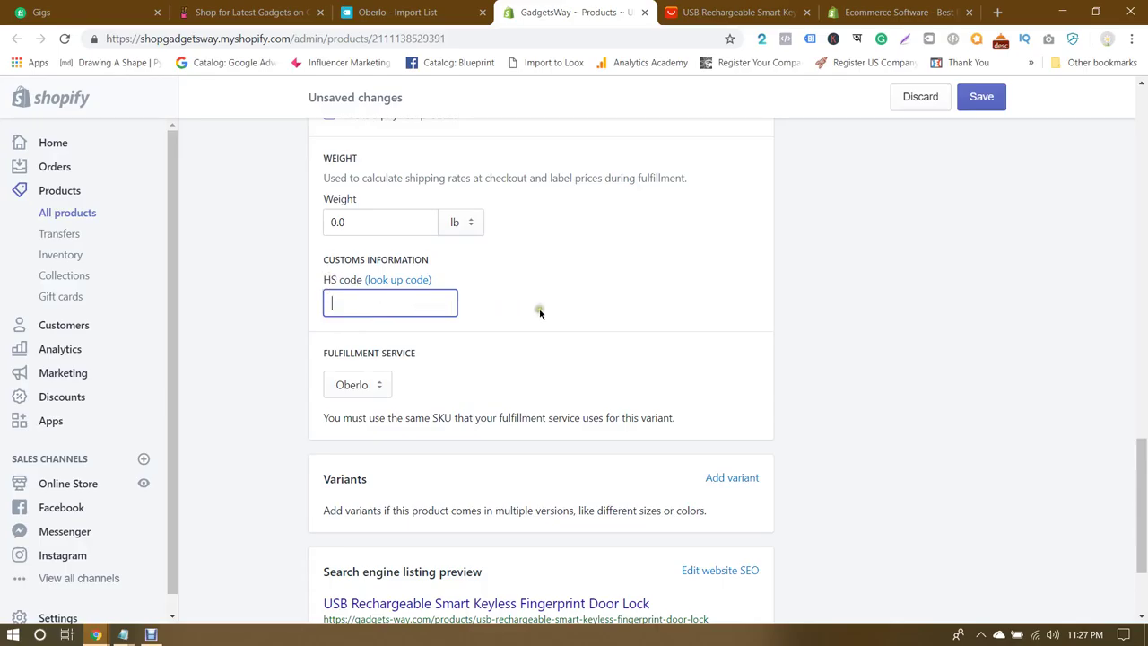
scroll(541, 314, down, 1)
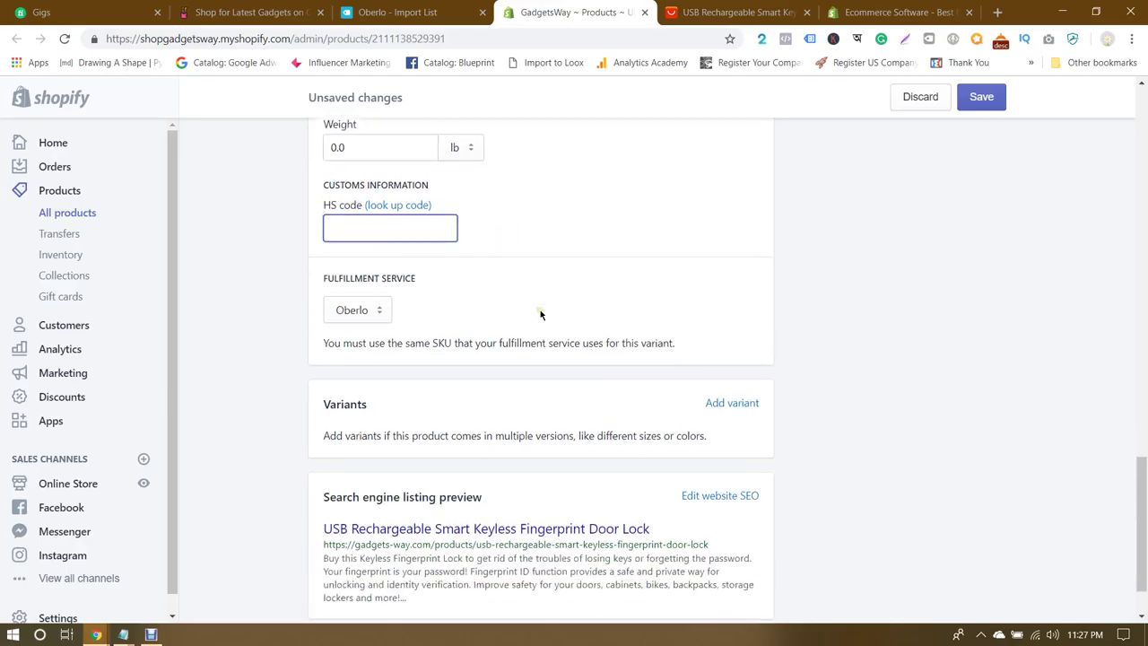
click(343, 312)
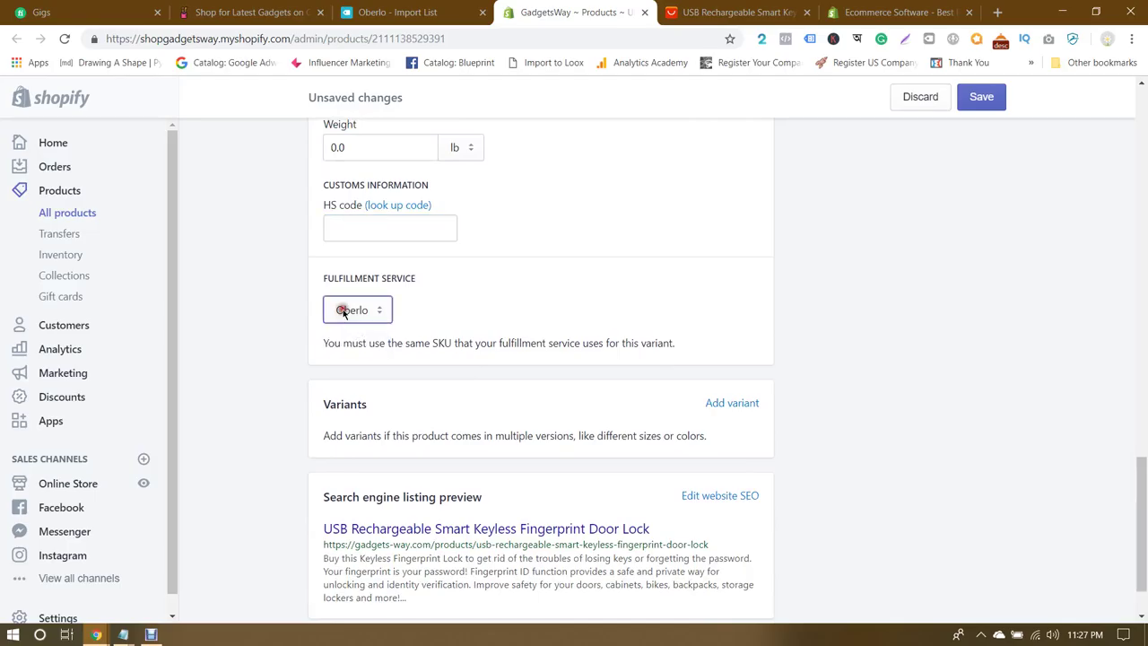
scroll(502, 335, down, 1)
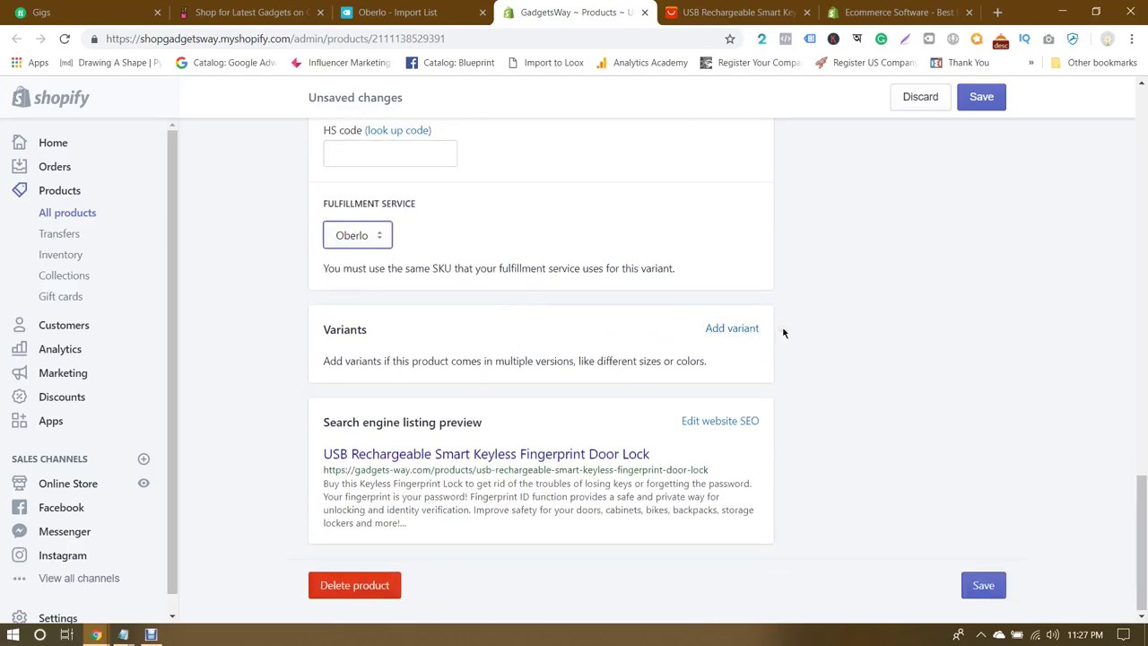
scroll(818, 371, up, 10)
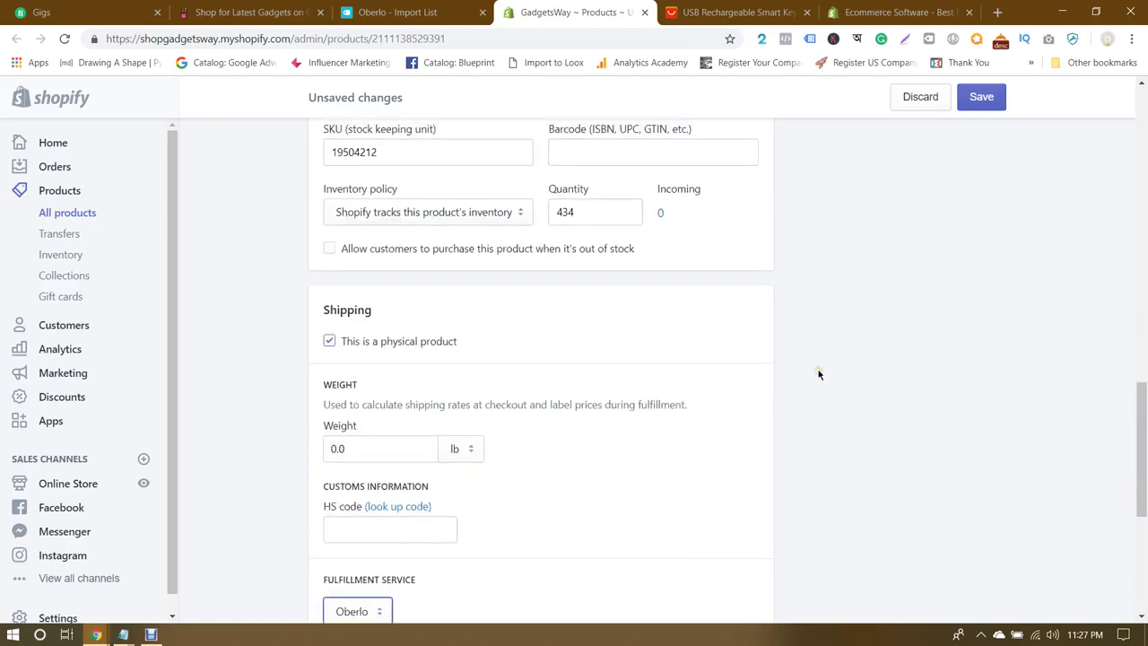
Step: Make the fingerprint lock also available on Google Shopping, Facebook, Messenger, Instagram, Amazon, Houzz, eBay and Buy Button
scroll(816, 369, up, 5)
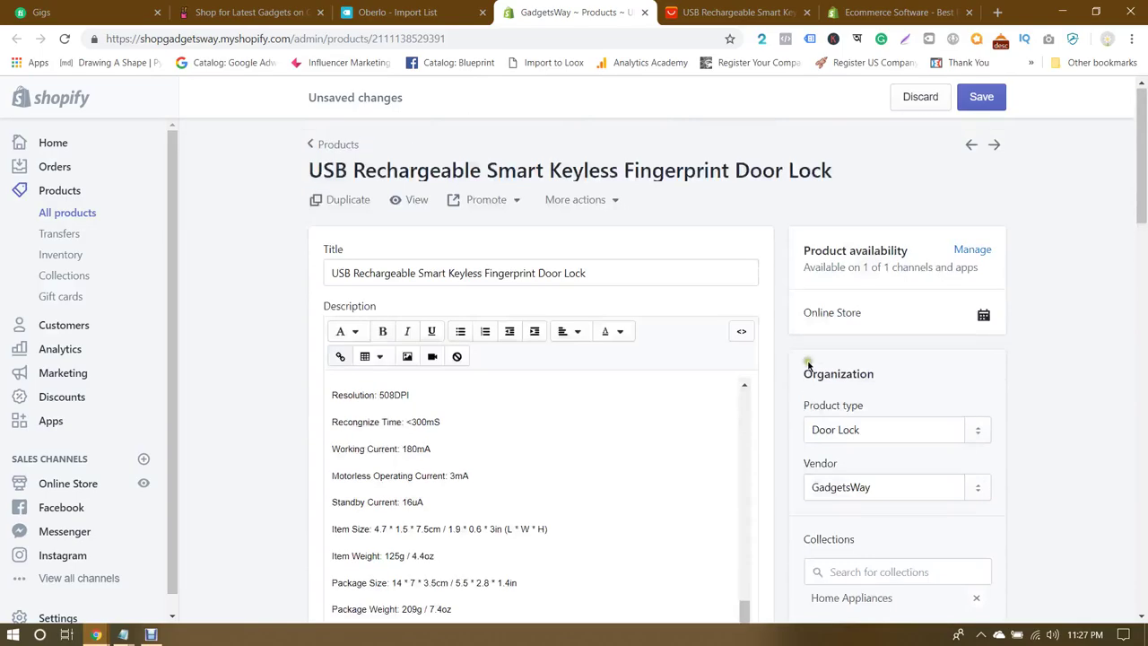
click(972, 248)
click(428, 244)
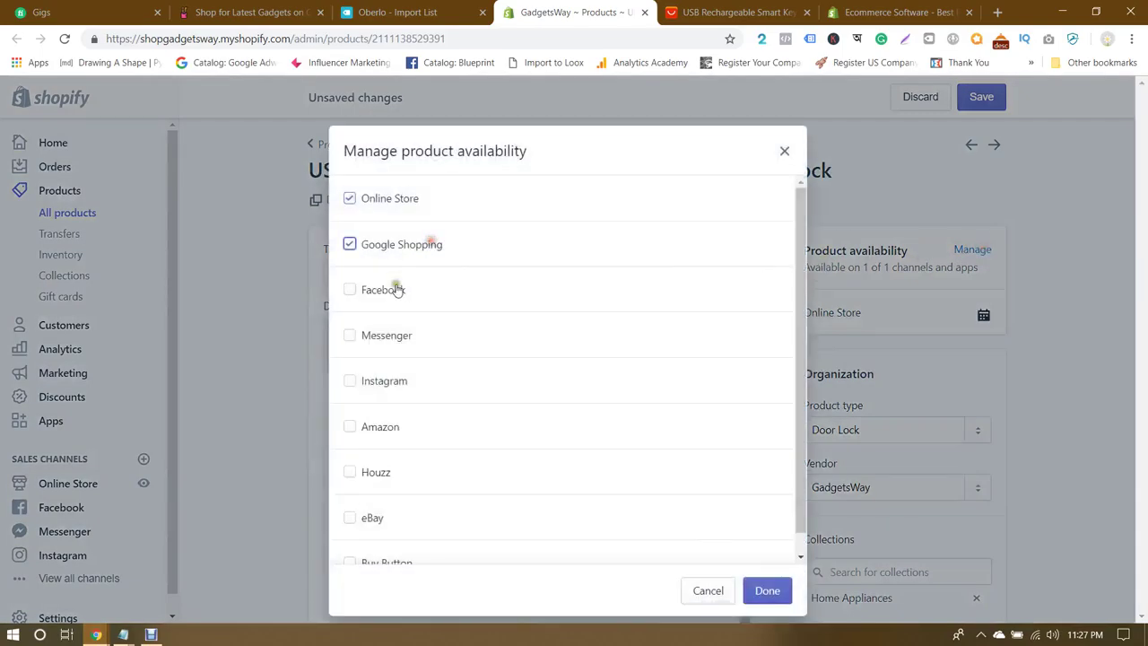
click(395, 288)
click(388, 336)
click(375, 383)
click(372, 428)
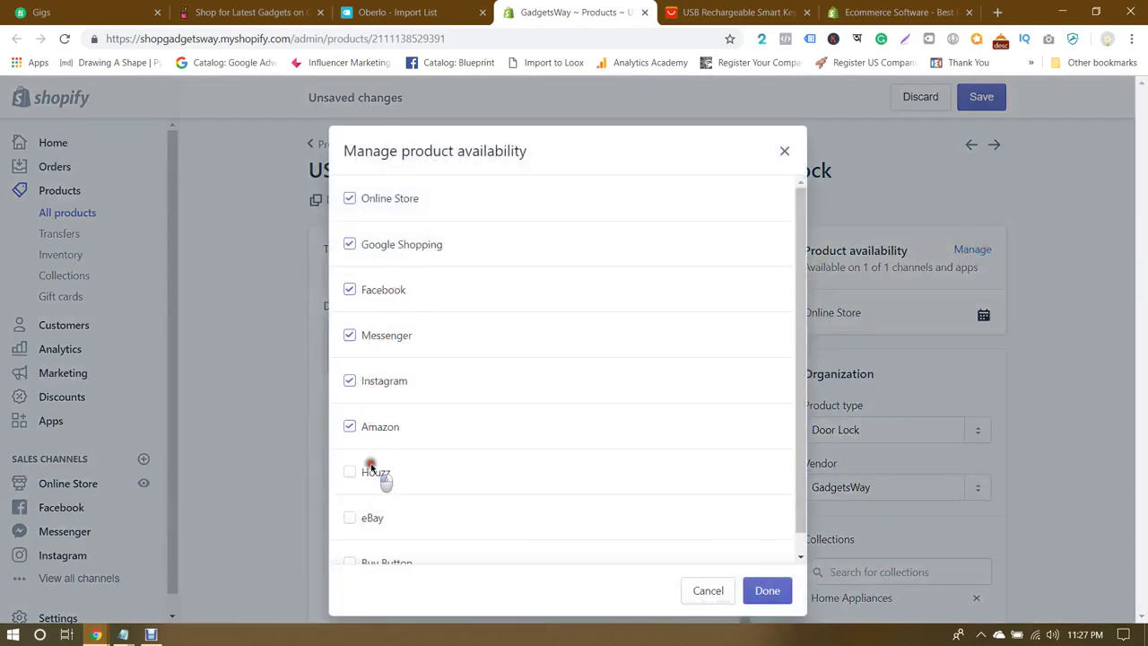
click(370, 472)
click(372, 518)
scroll(438, 476, down, 1)
click(385, 543)
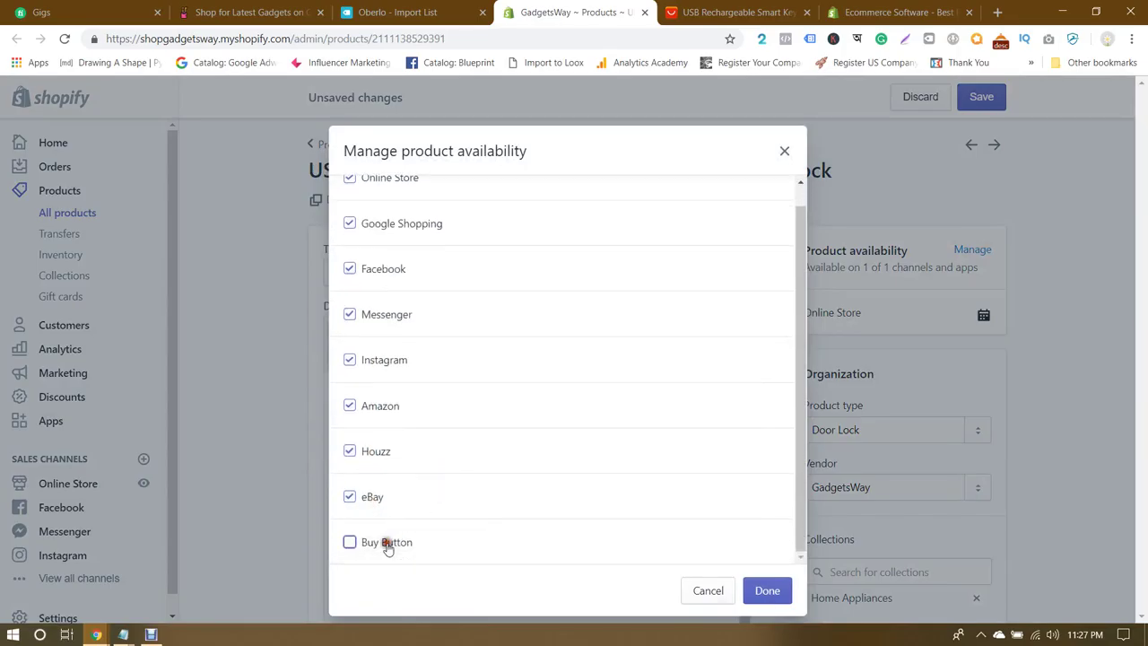
click(767, 590)
Step: Review the lock's product type, vendor, collection and tags, and save the product changes
scroll(1086, 460, down, 8)
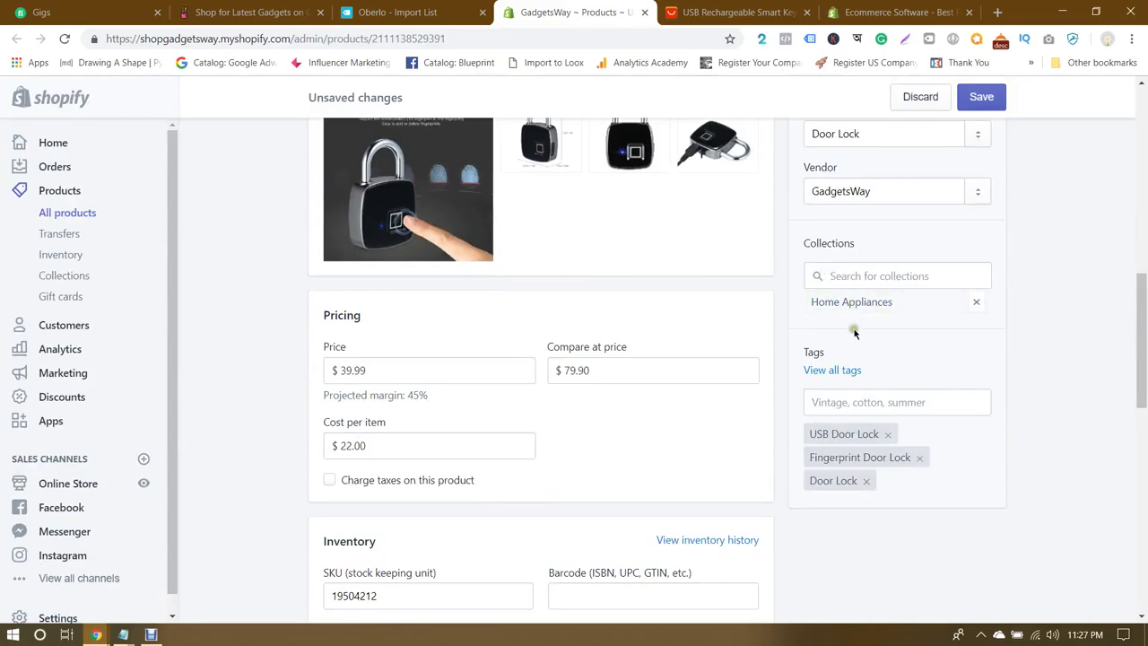
scroll(1000, 463, up, 2)
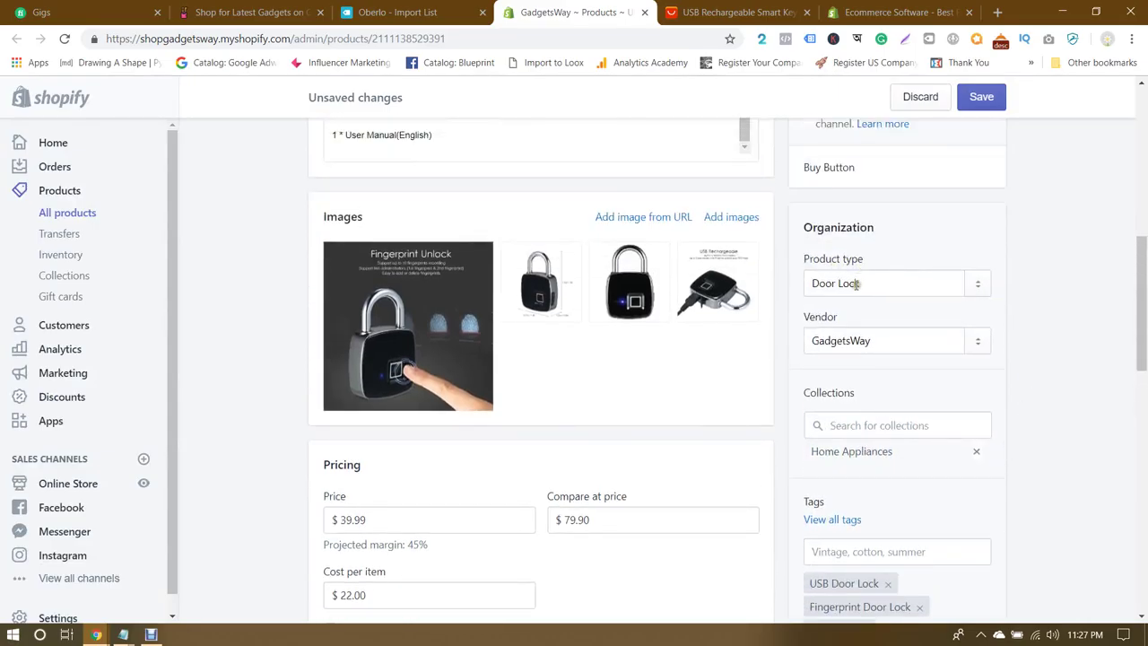
scroll(1025, 322, up, 6)
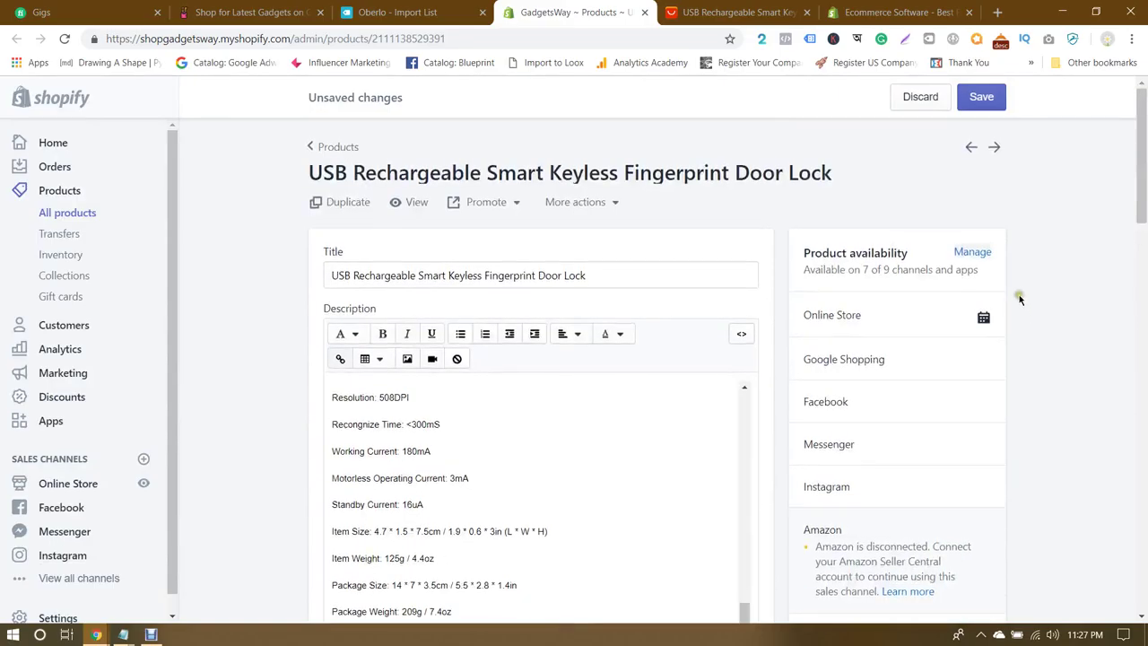
click(990, 95)
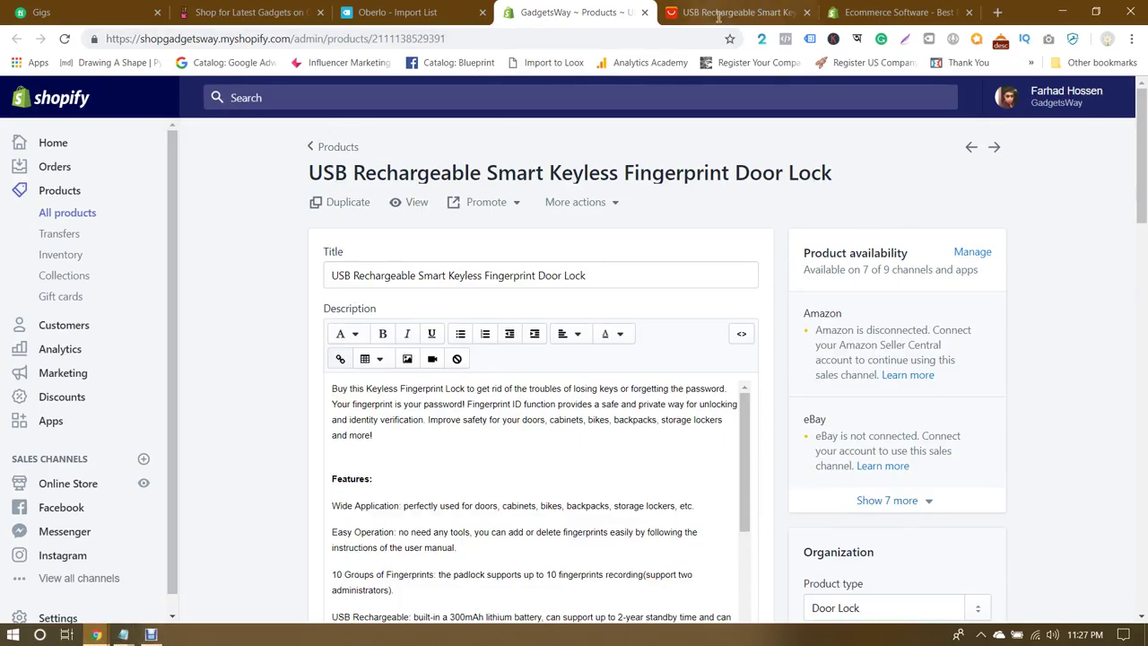
Step: View the lock's page in the online store and examine its images, price, description, related products and customer reviews section
click(414, 203)
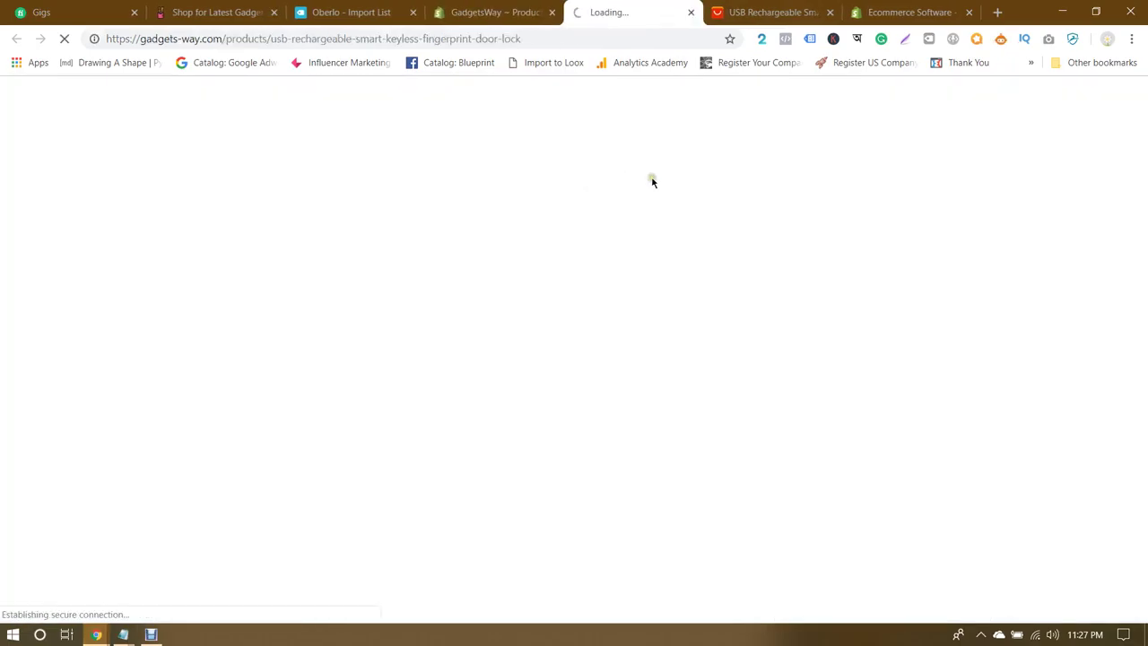
click(273, 13)
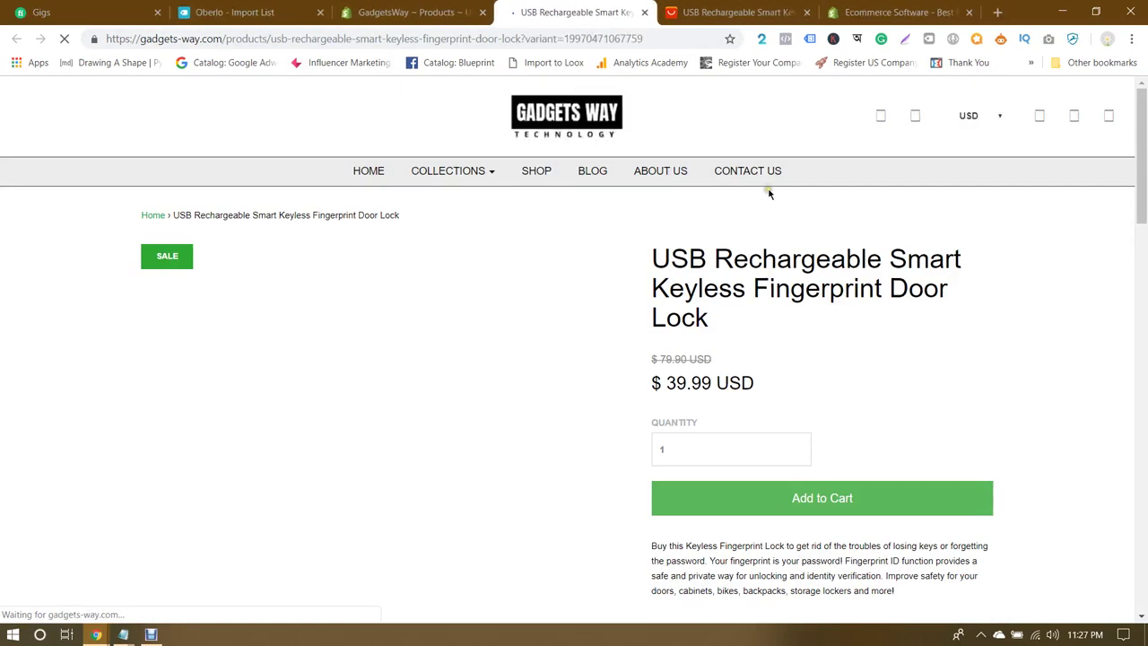
scroll(871, 240, down, 3)
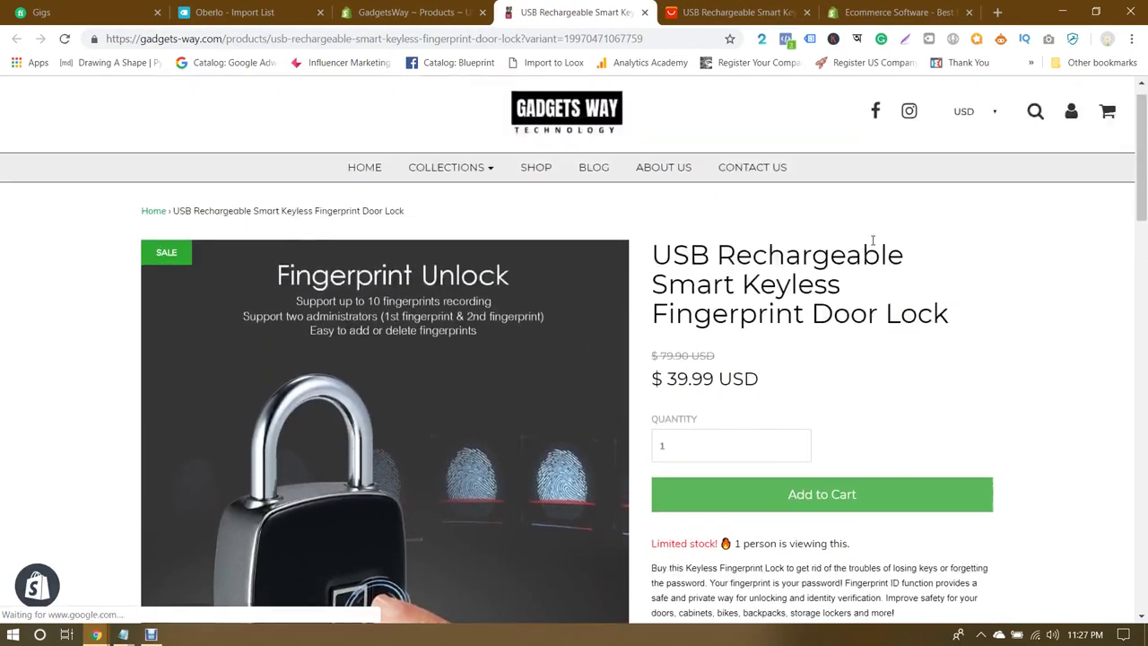
scroll(872, 240, down, 6)
scroll(871, 240, down, 6)
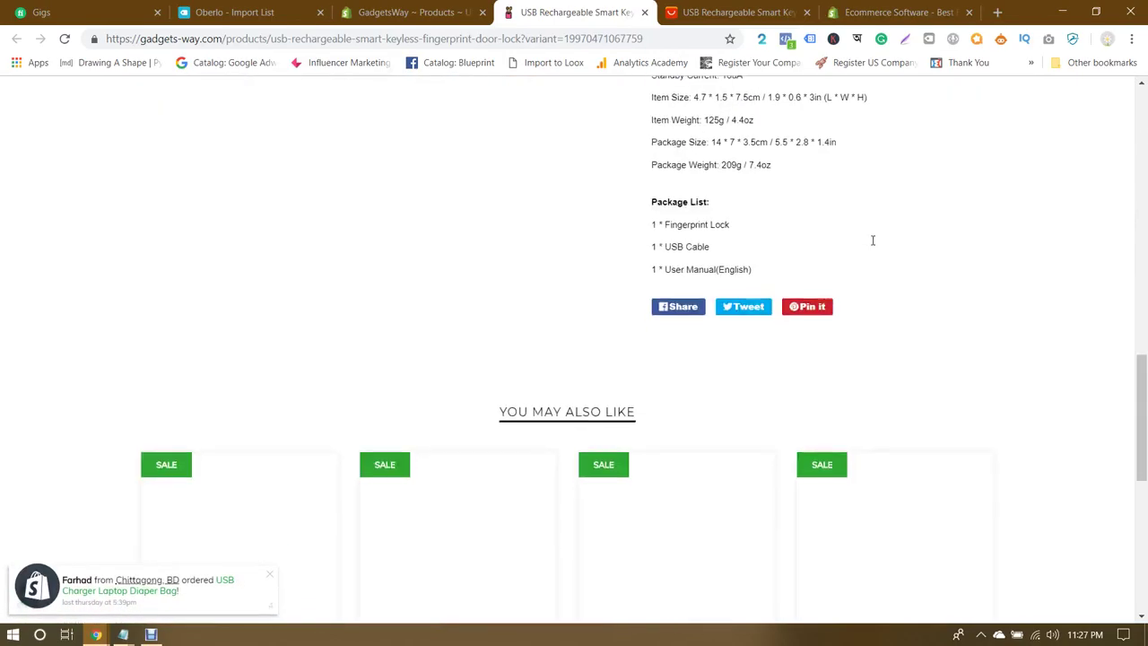
scroll(872, 240, up, 10)
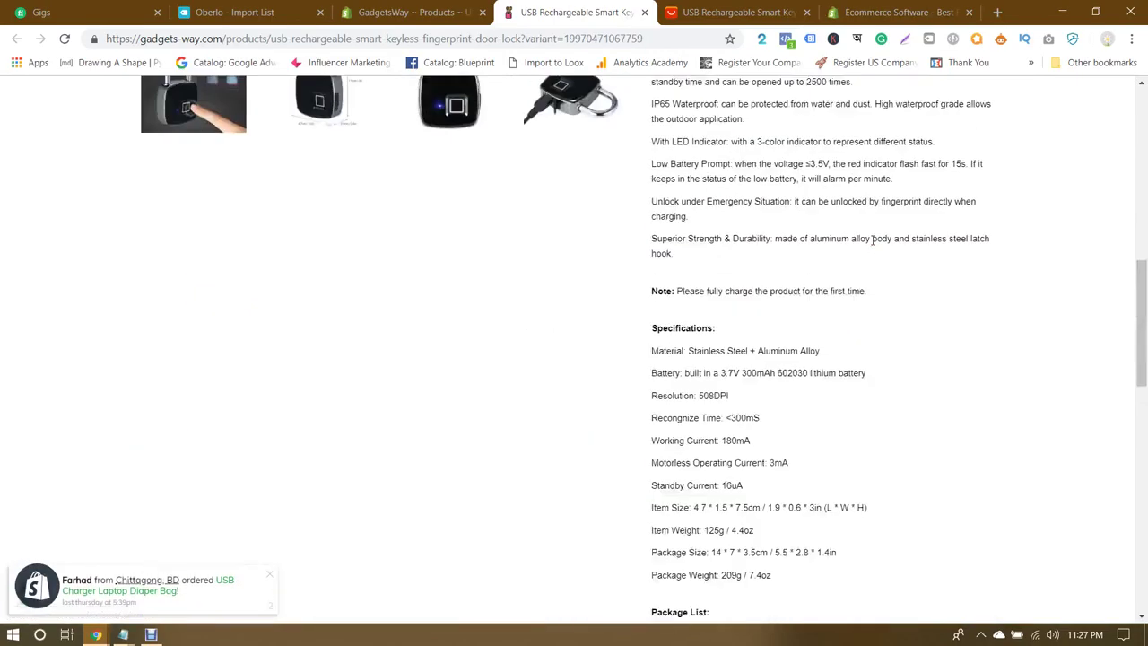
scroll(871, 240, down, 3)
scroll(871, 240, down, 10)
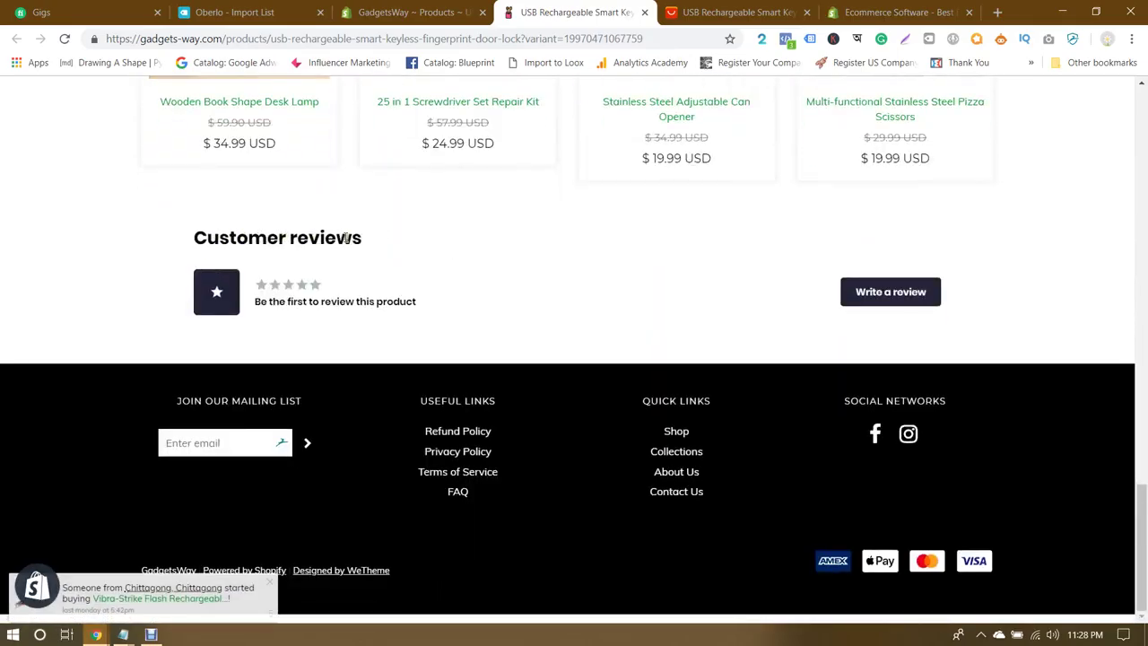
Step: Return to the Shopify admin, launch the Ali Reviews app and open the review import for the USB Rechargeable Smart Keyless Fingerprint Door Lock
click(385, 7)
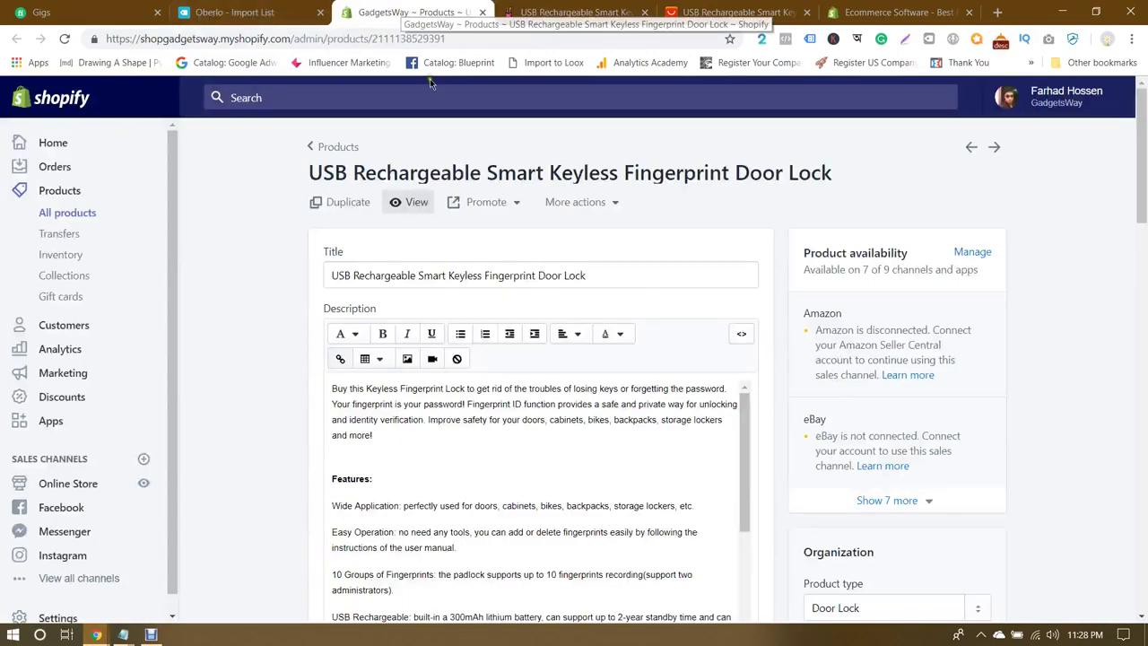
click(51, 421)
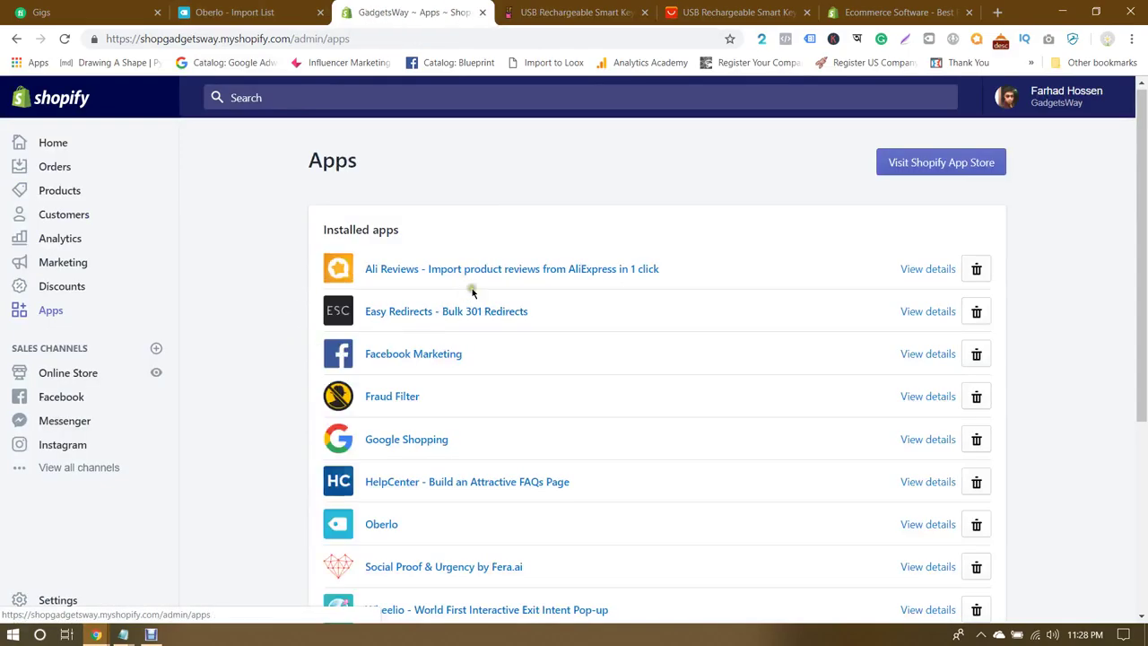
click(484, 269)
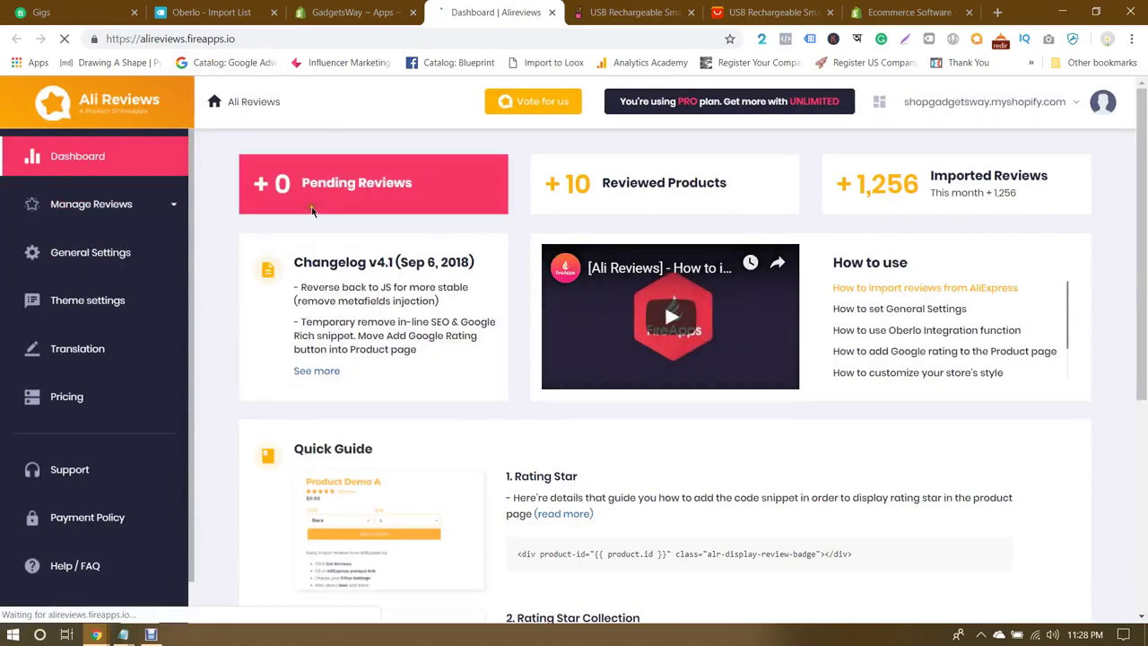
click(285, 208)
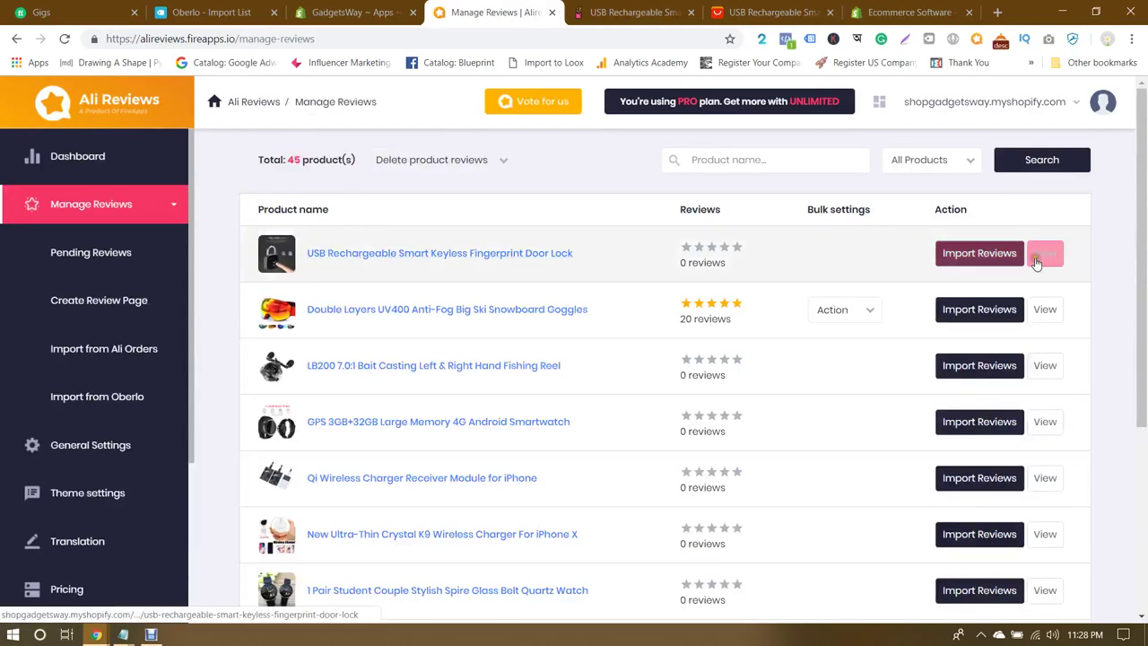
click(954, 256)
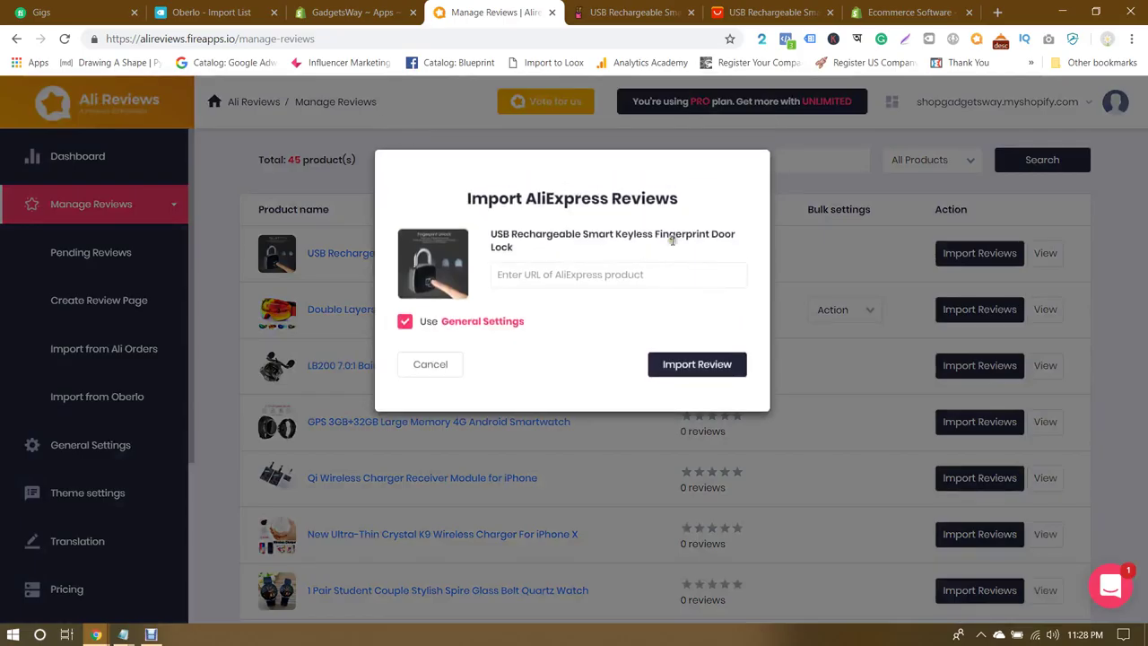
Step: Copy the URL of the lock's AliExpress listing and enter it as the source for the review import
click(542, 277)
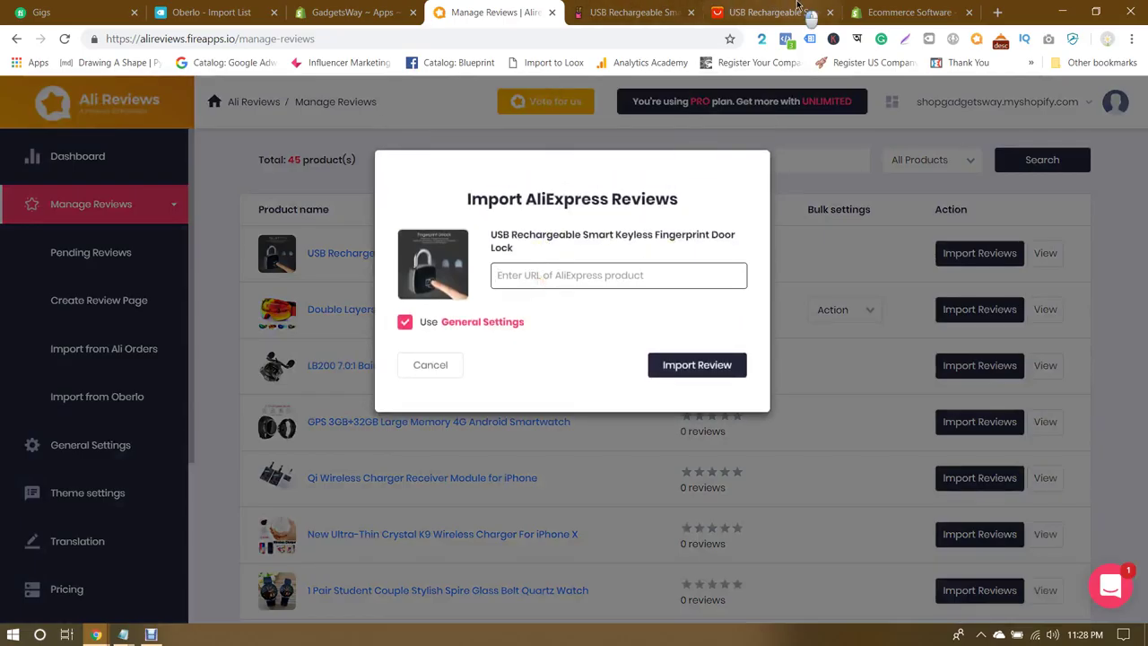
click(771, 13)
click(518, 38)
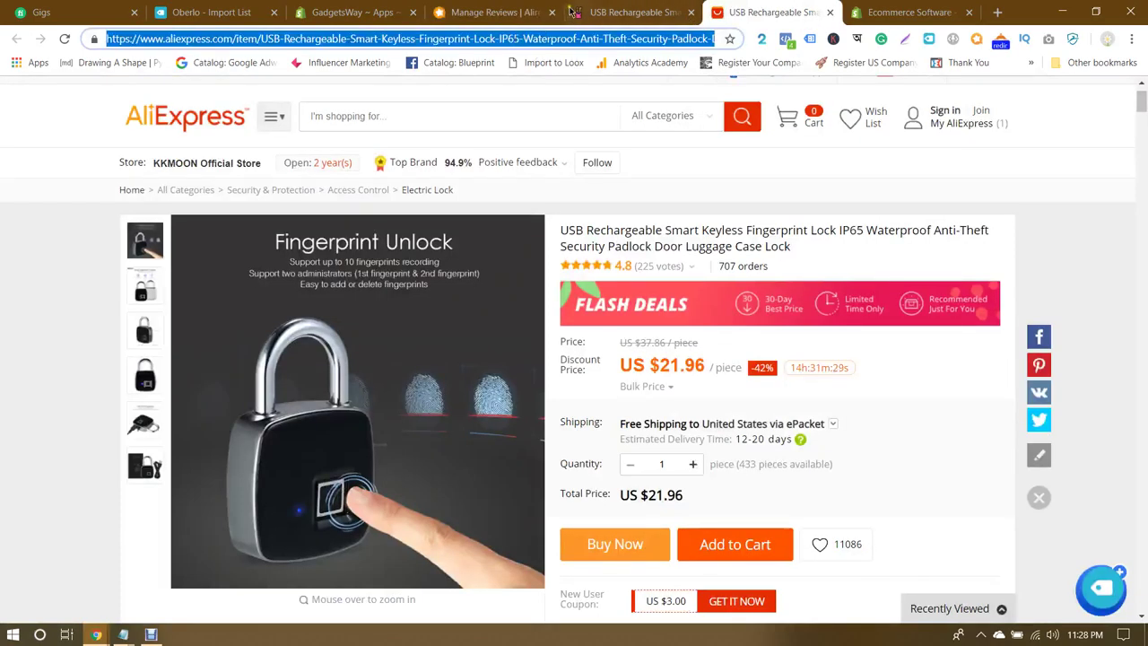
click(359, 13)
click(477, 7)
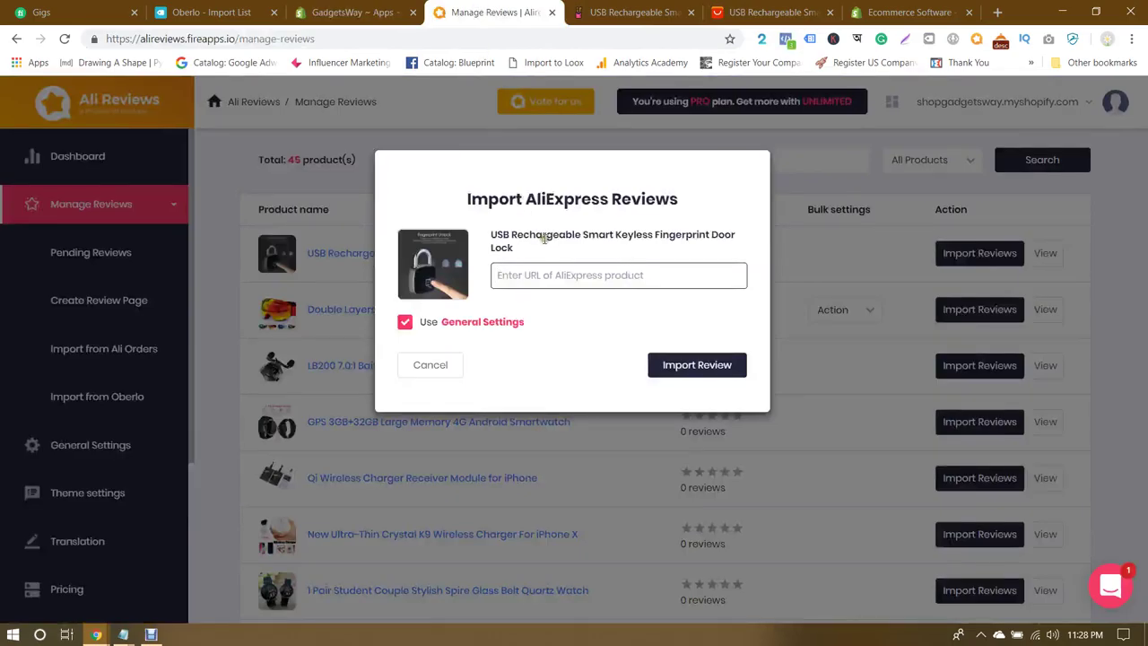
key(ctrl+v)
click(578, 248)
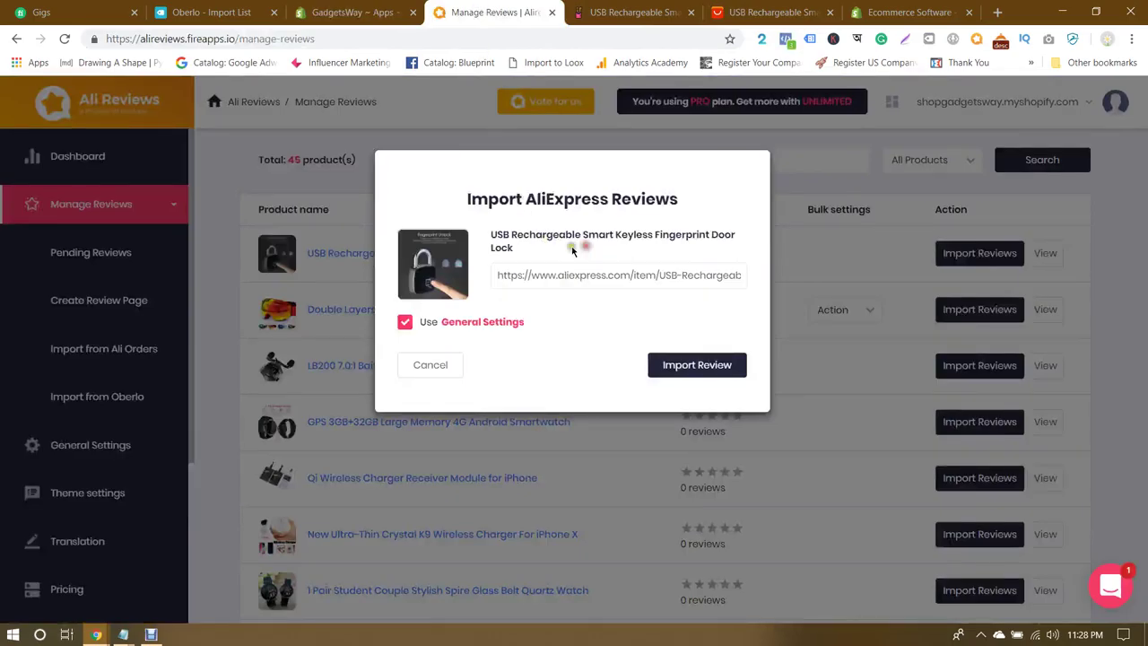
Step: Turn off the general settings for this import and set the maximum reviews per import to 31
click(482, 325)
double_click(410, 353)
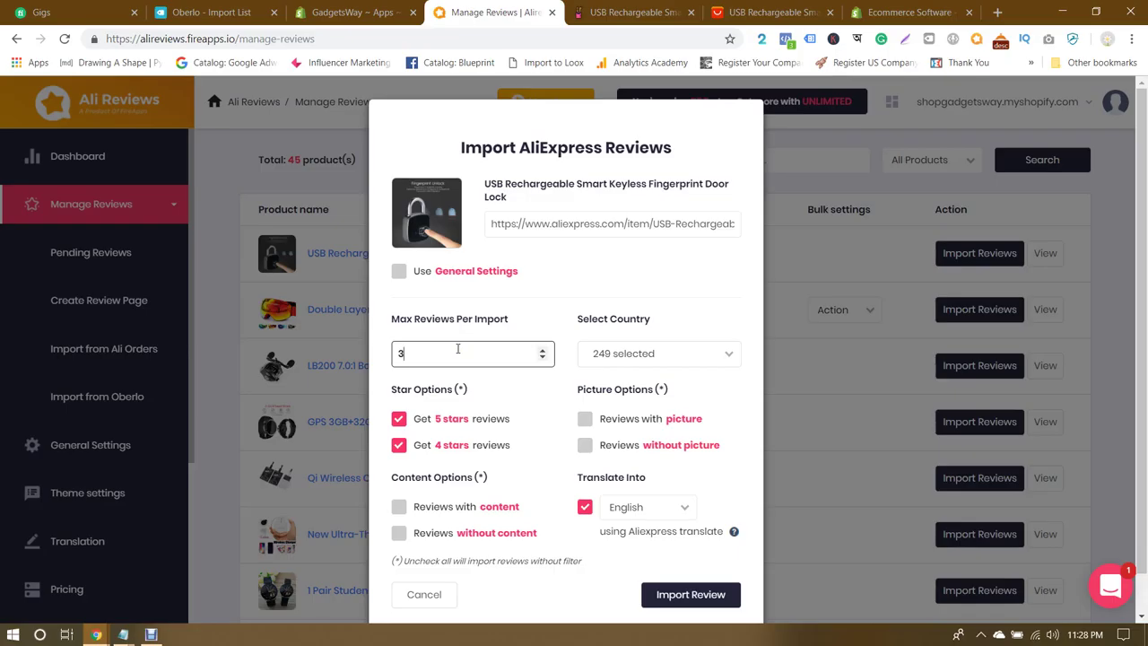
click(545, 312)
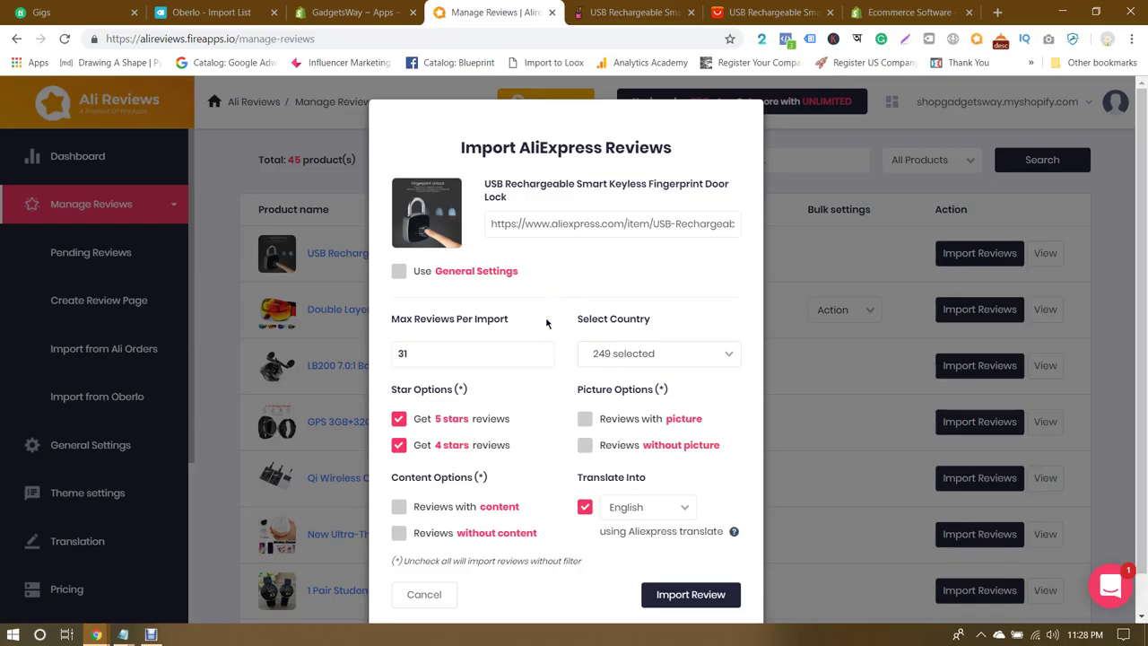
Step: Deselect all countries in the import's country filter and select United States
click(663, 356)
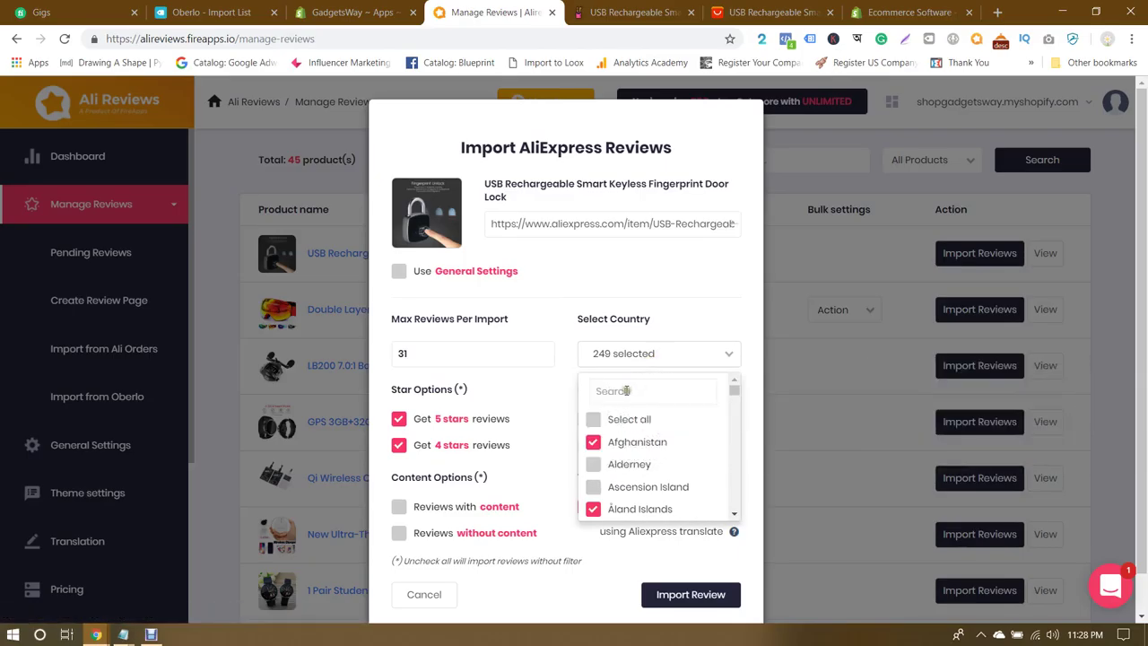
click(626, 391)
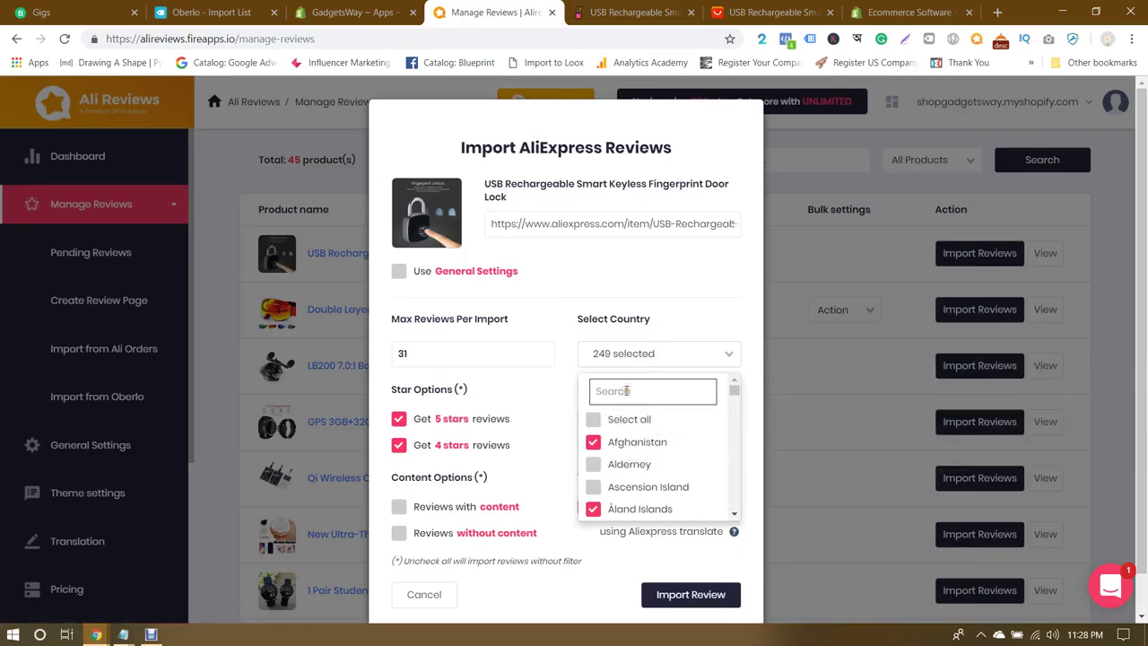
click(595, 419)
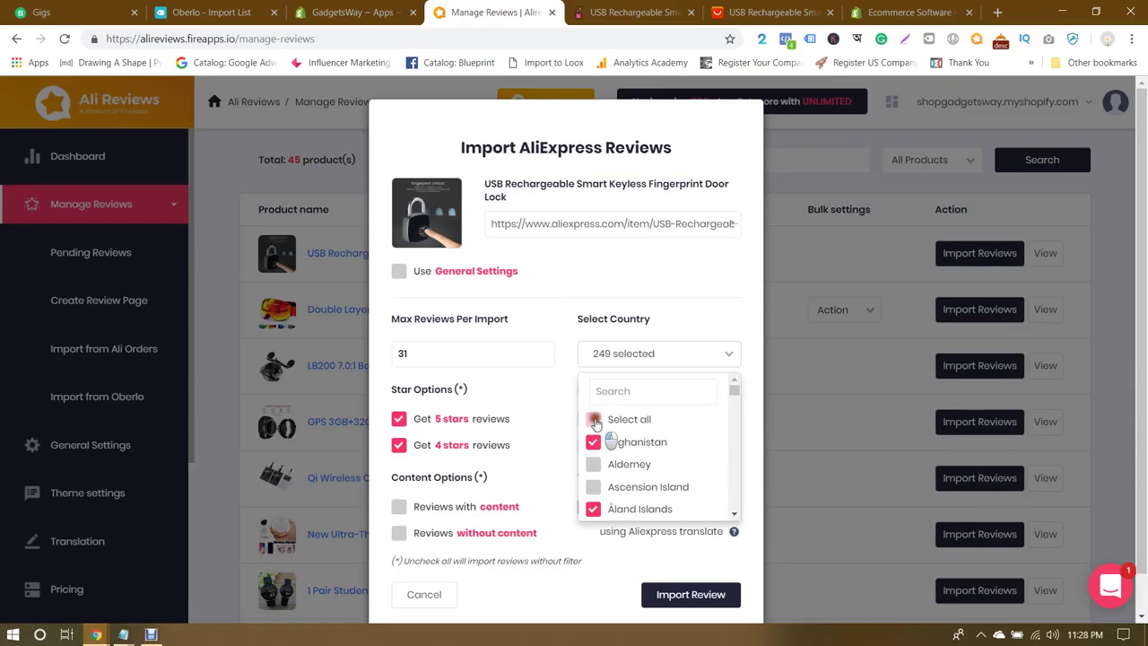
click(596, 419)
click(613, 395)
text(u)
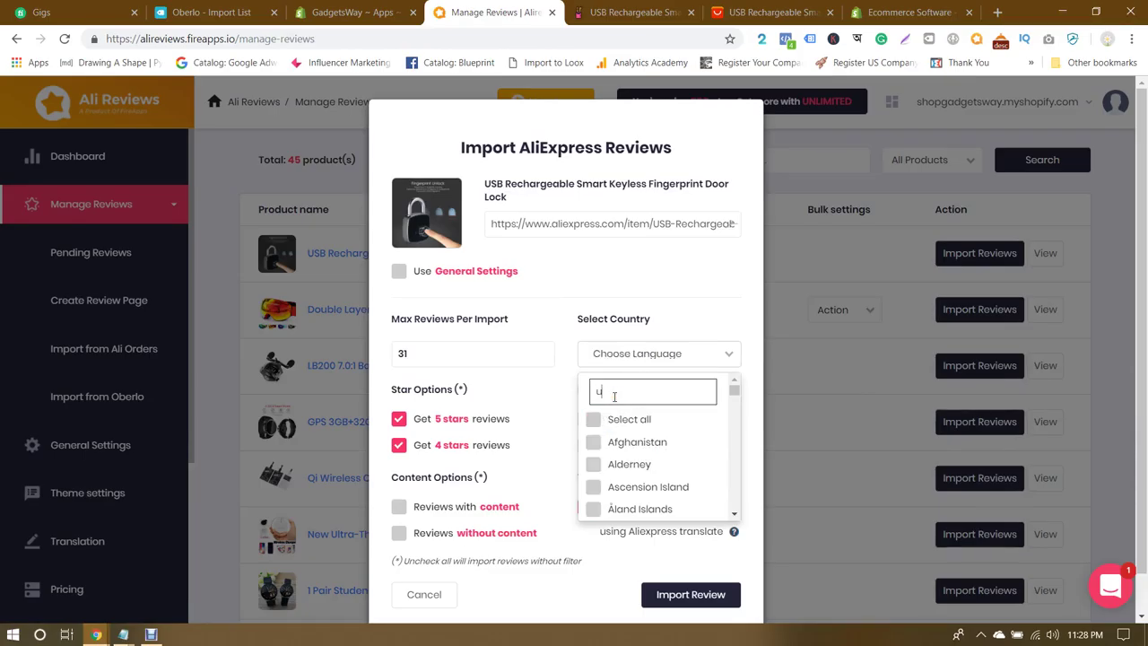
text(nited s)
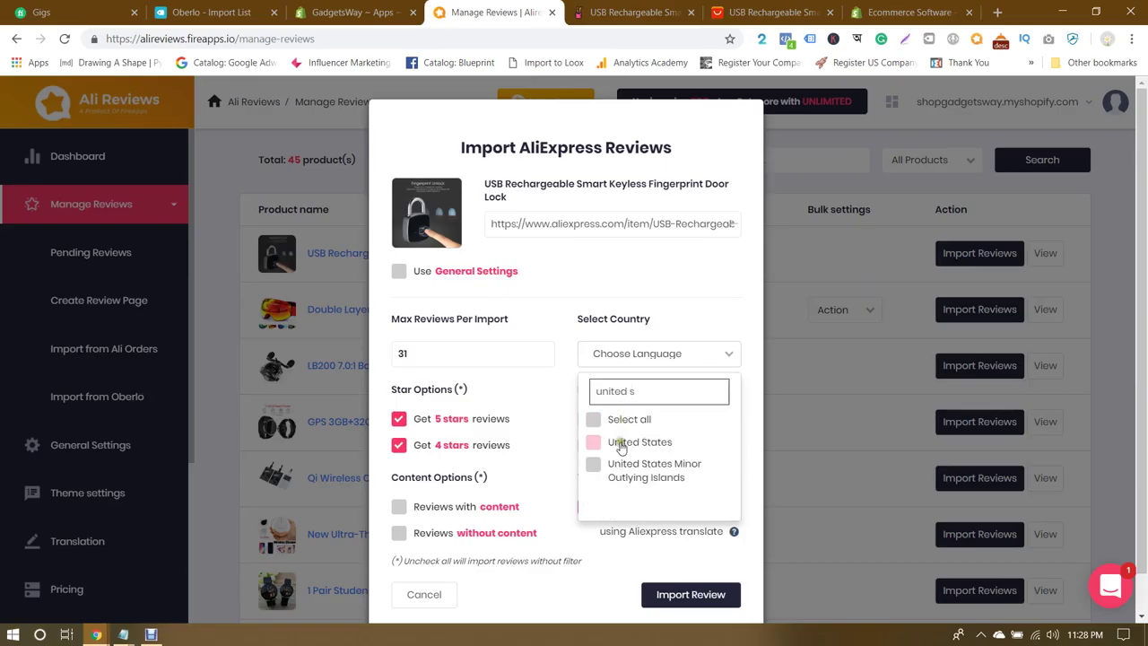
click(617, 442)
Step: Add Canada, France and United Kingdom to the countries selected for the review import
triple_click(646, 386)
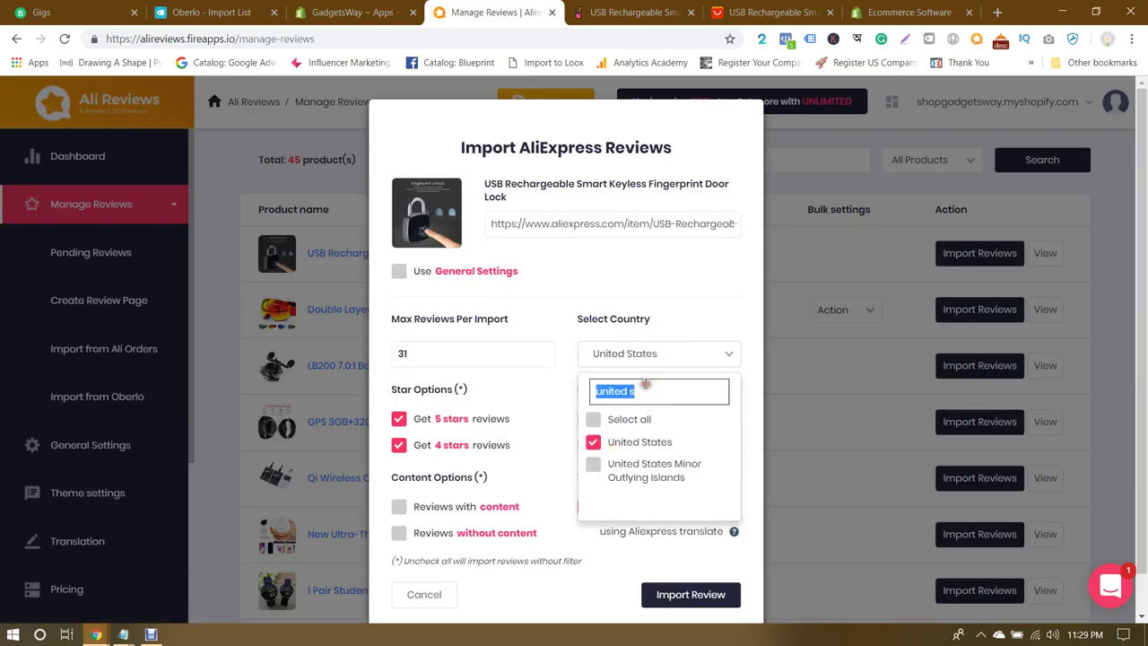
text(canada)
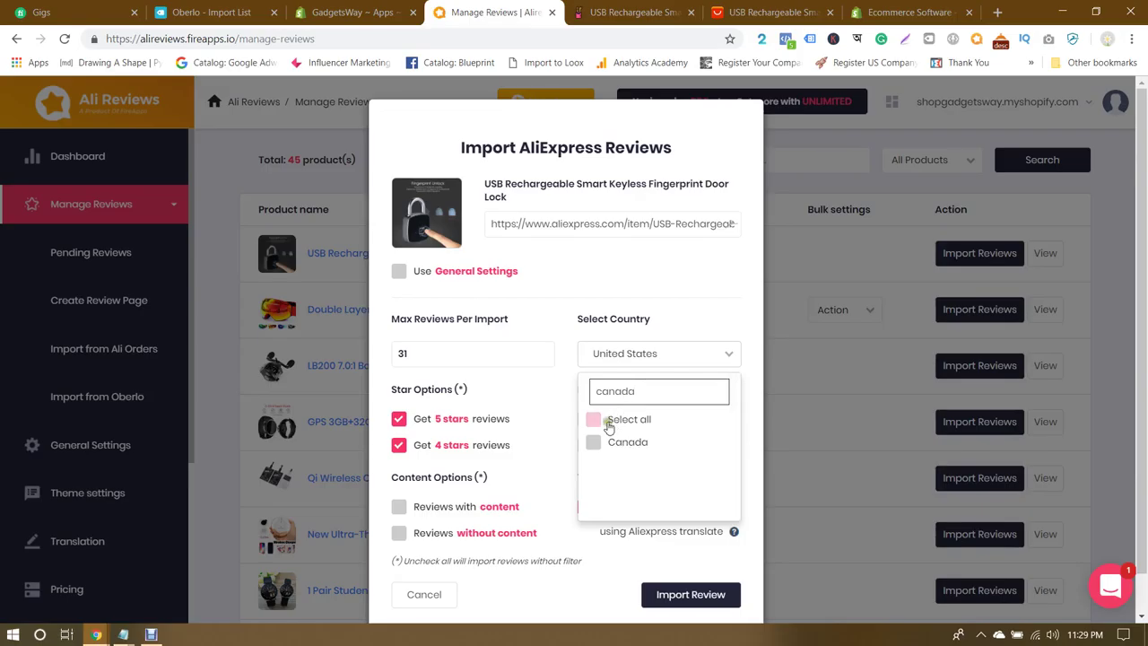
click(593, 441)
triple_click(659, 388)
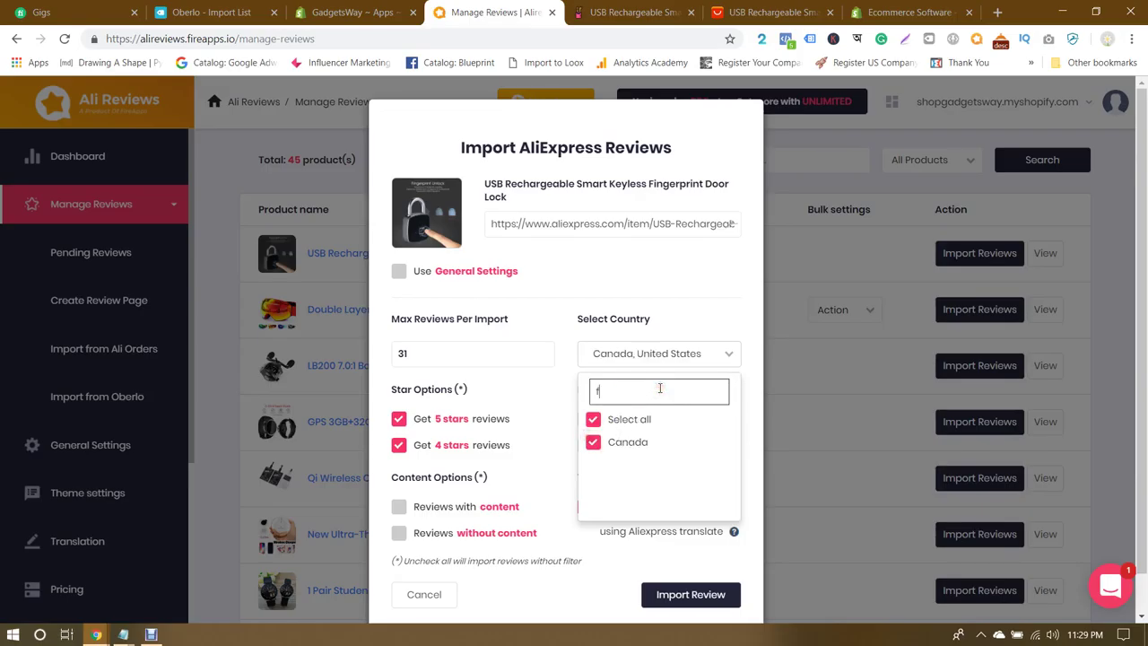
text(france)
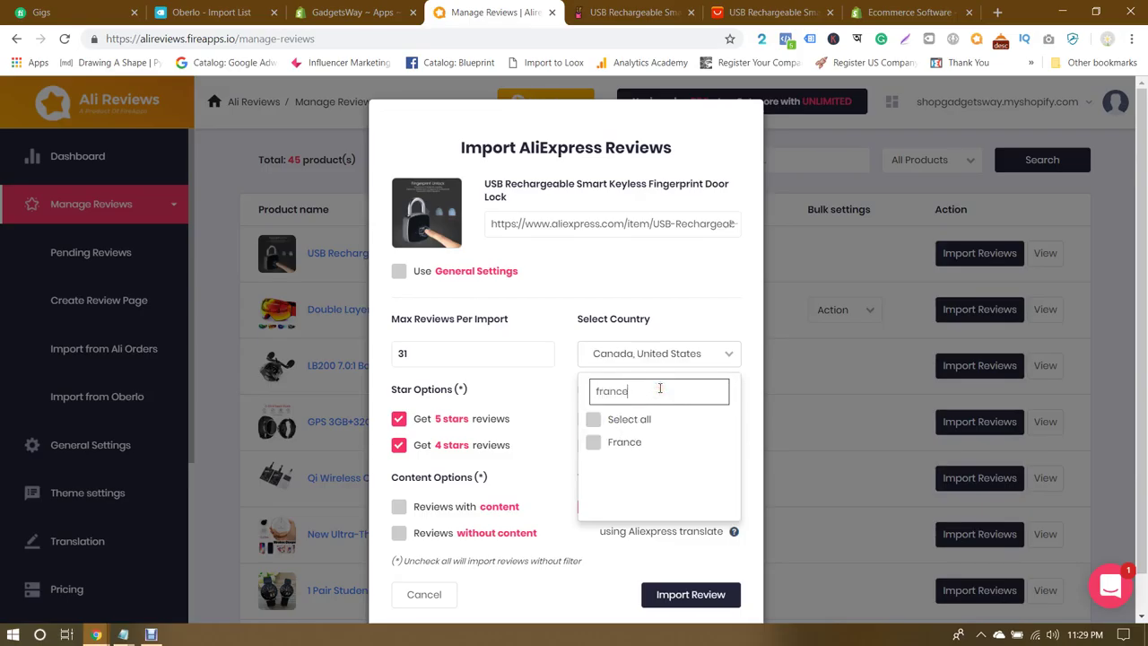
click(598, 441)
triple_click(651, 391)
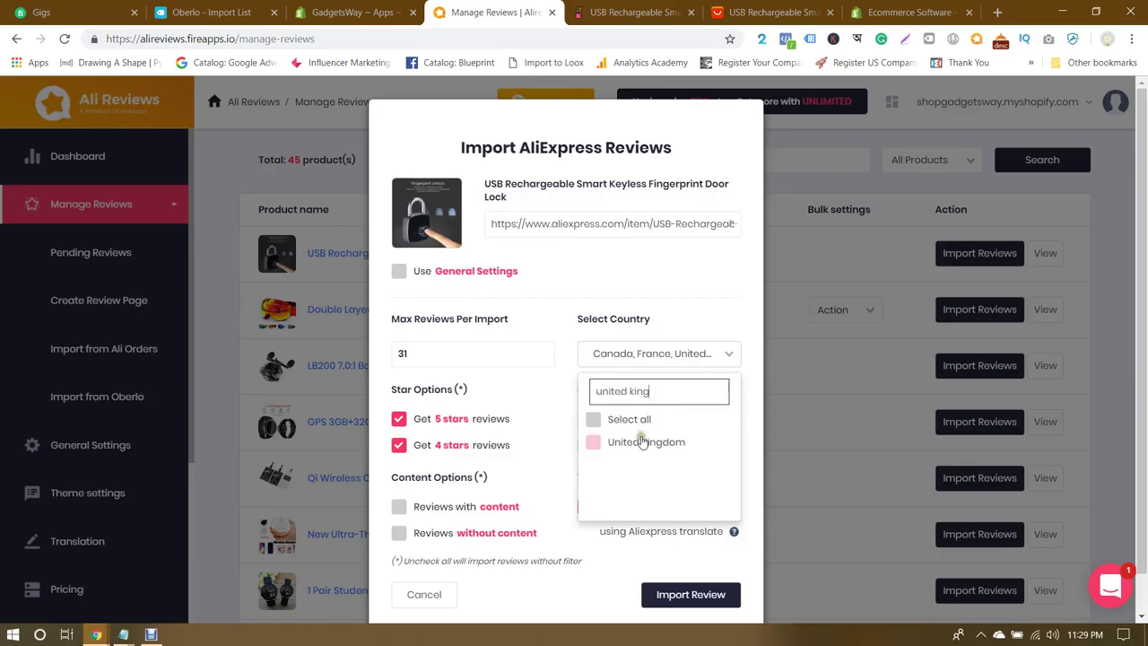
click(640, 441)
Step: Add Australia and Germany to the import's country filter
double_click(669, 387)
triple_click(669, 390)
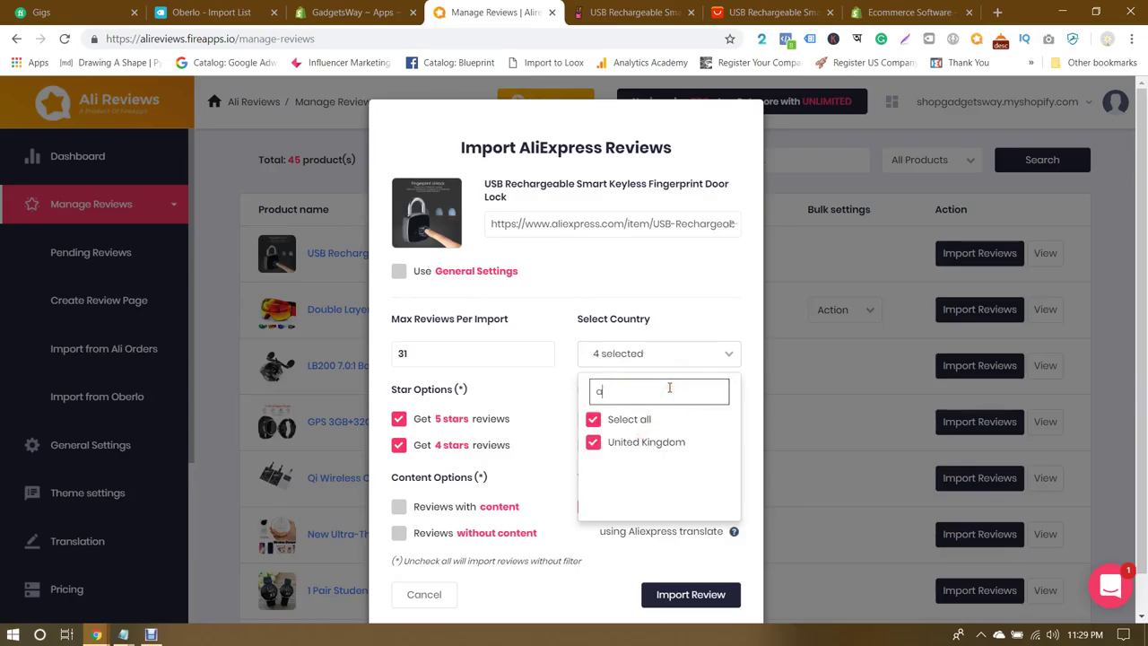
text(australia)
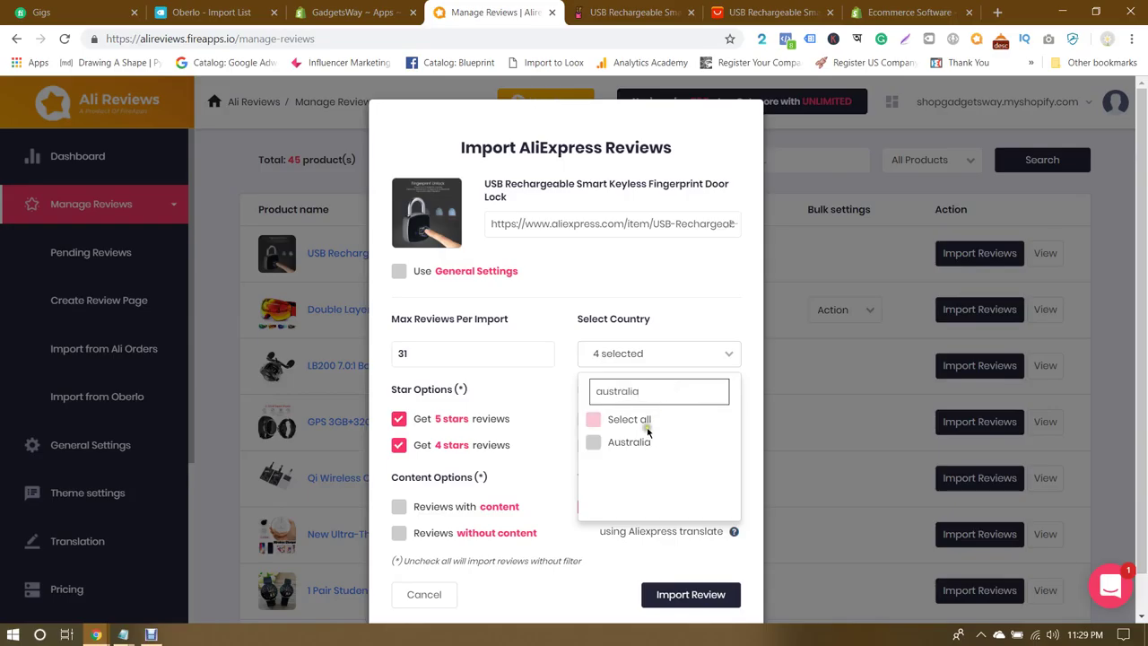
click(641, 418)
double_click(679, 395)
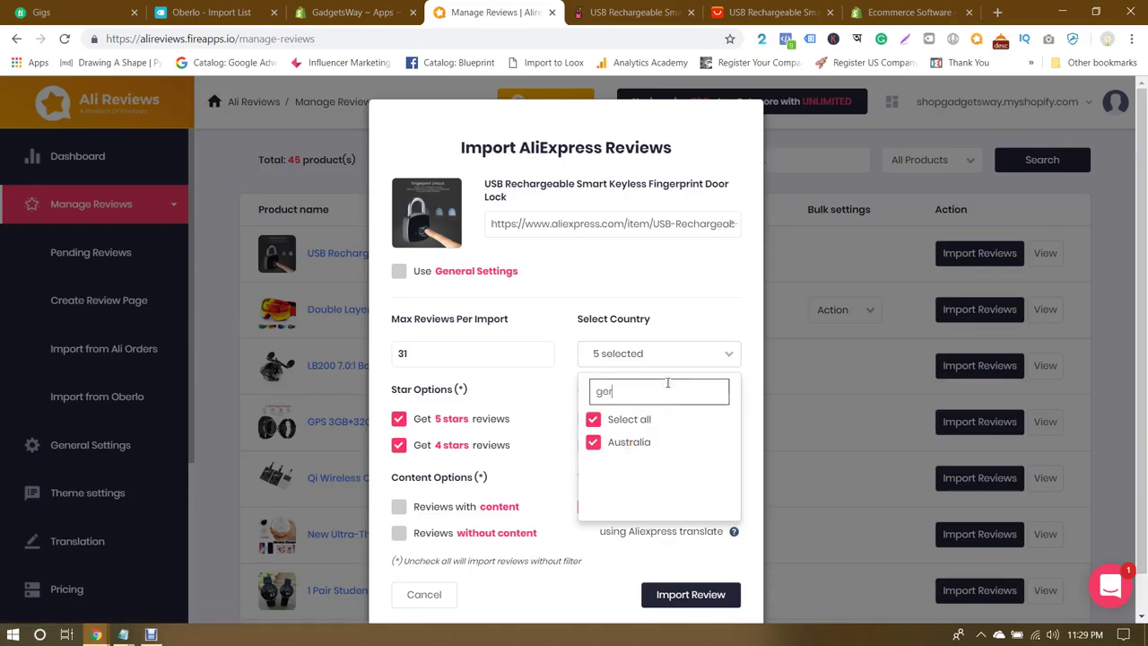
text(germany)
click(630, 442)
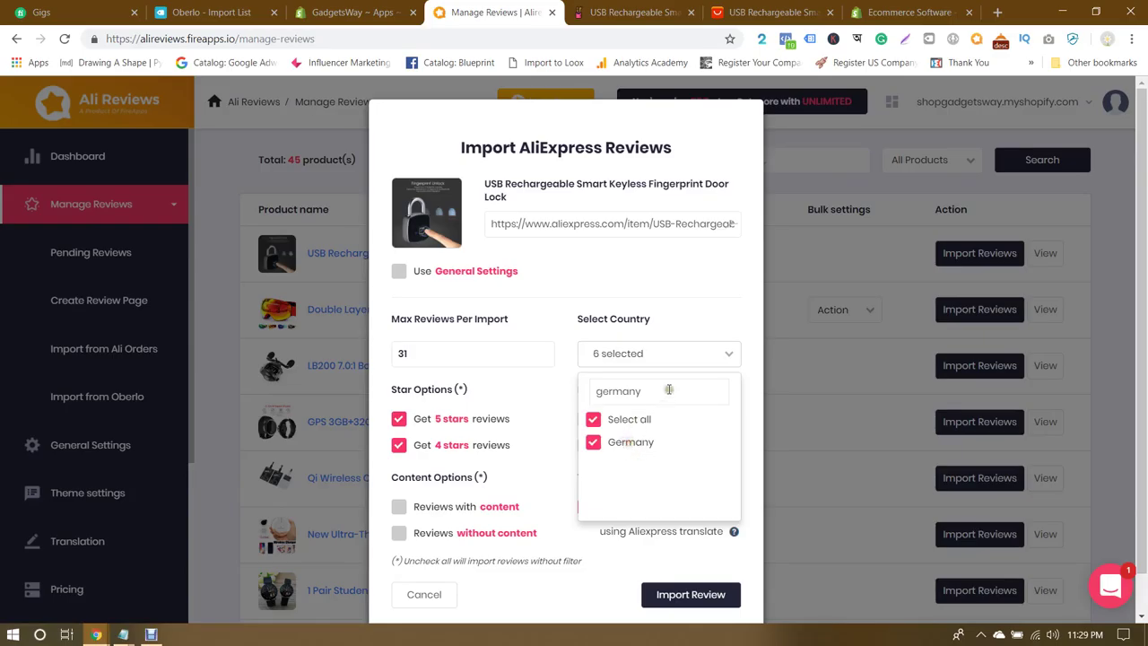
Step: Add New Zealand, Italy and Russian Federation to the import's country filter and close the country list
double_click(669, 389)
text(new)
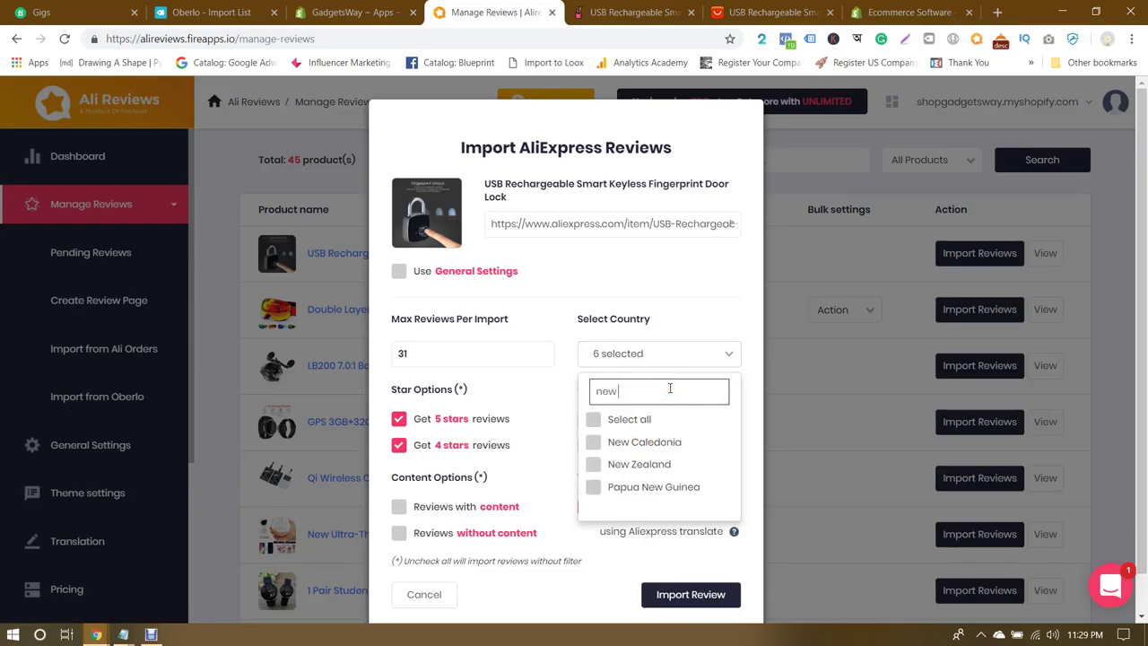
text( ze)
click(633, 441)
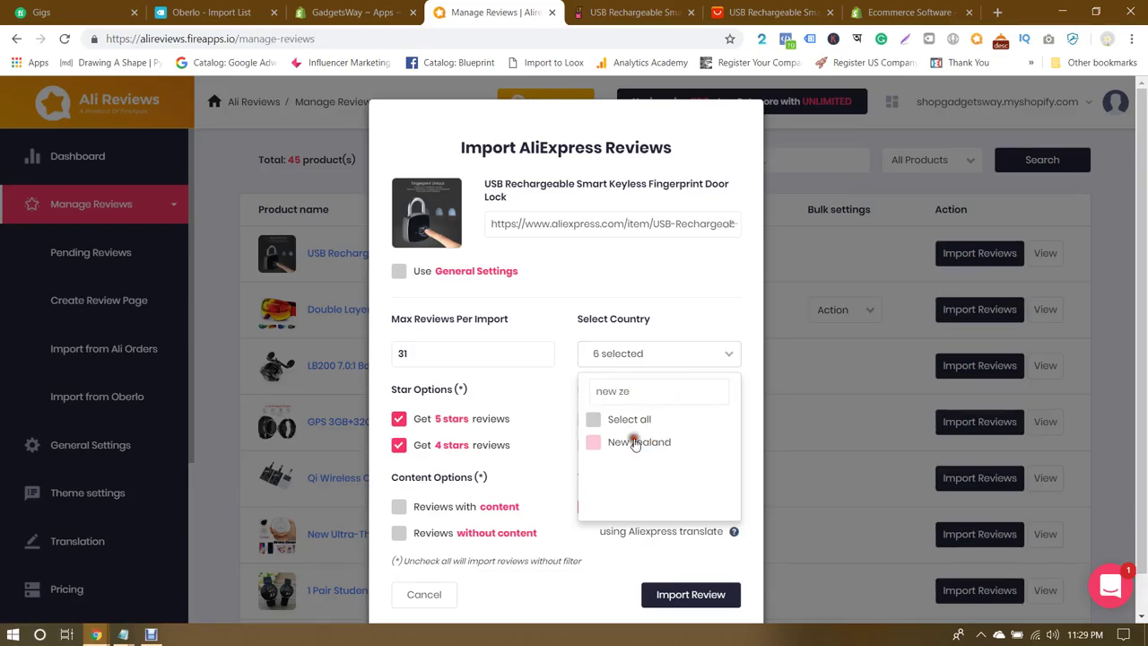
double_click(657, 393)
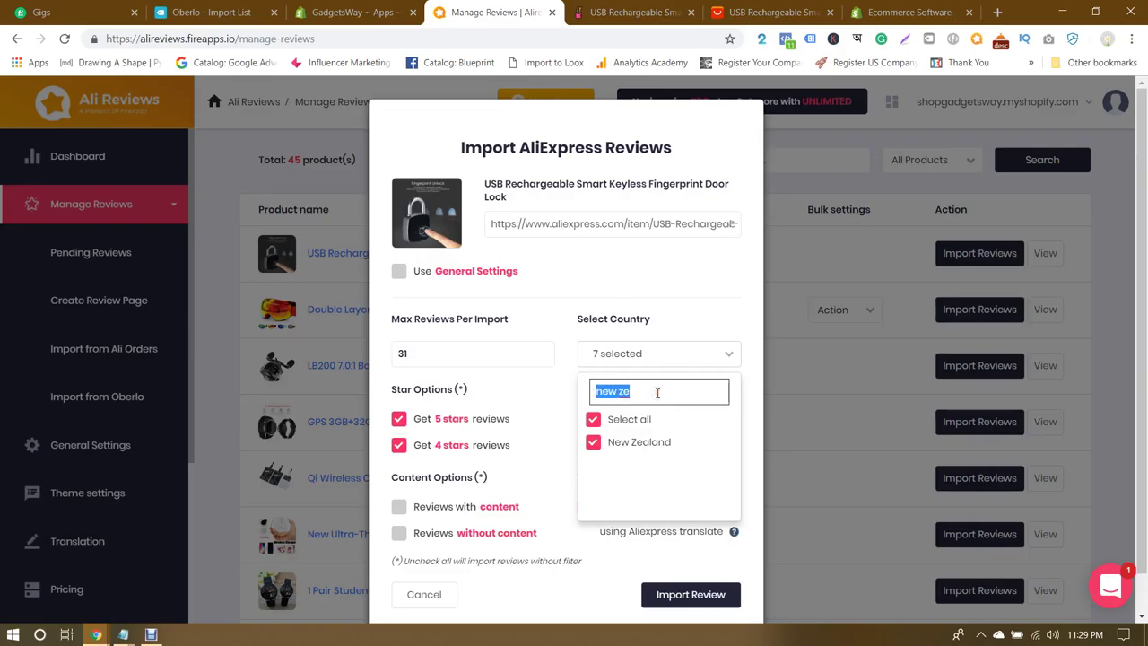
text(italy)
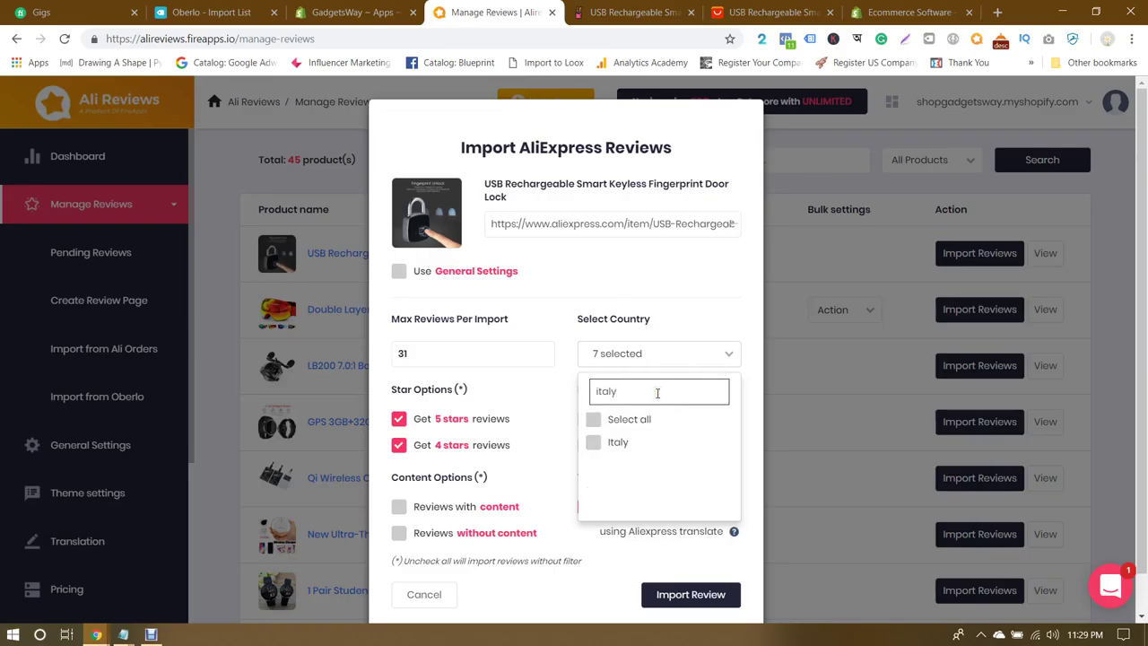
click(617, 441)
double_click(644, 391)
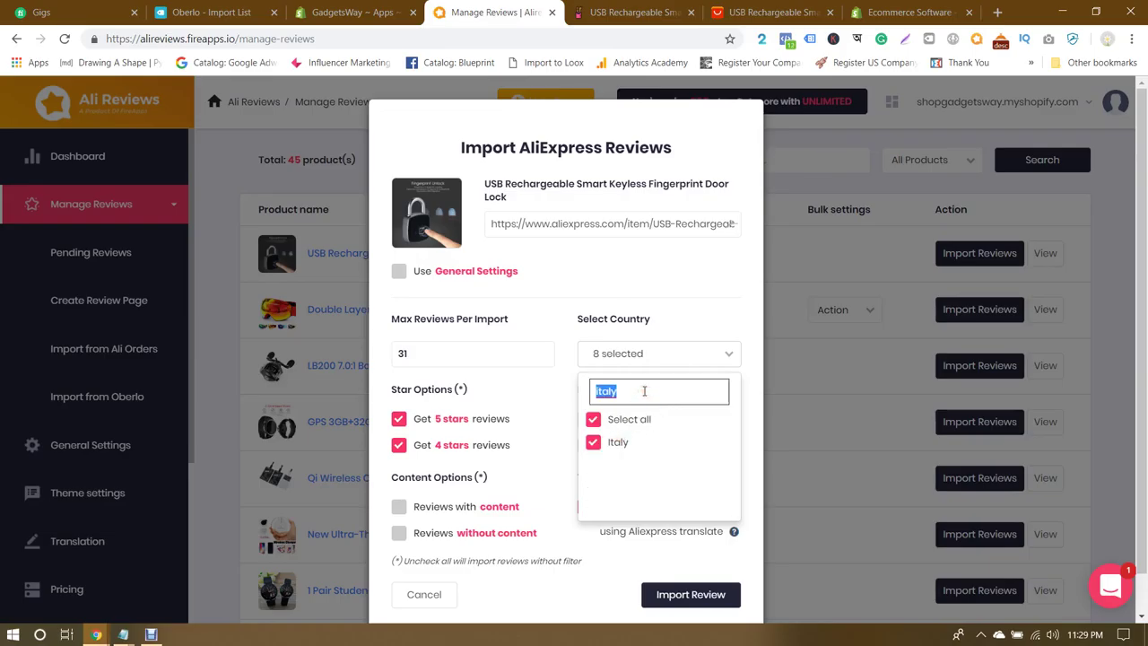
text(russi)
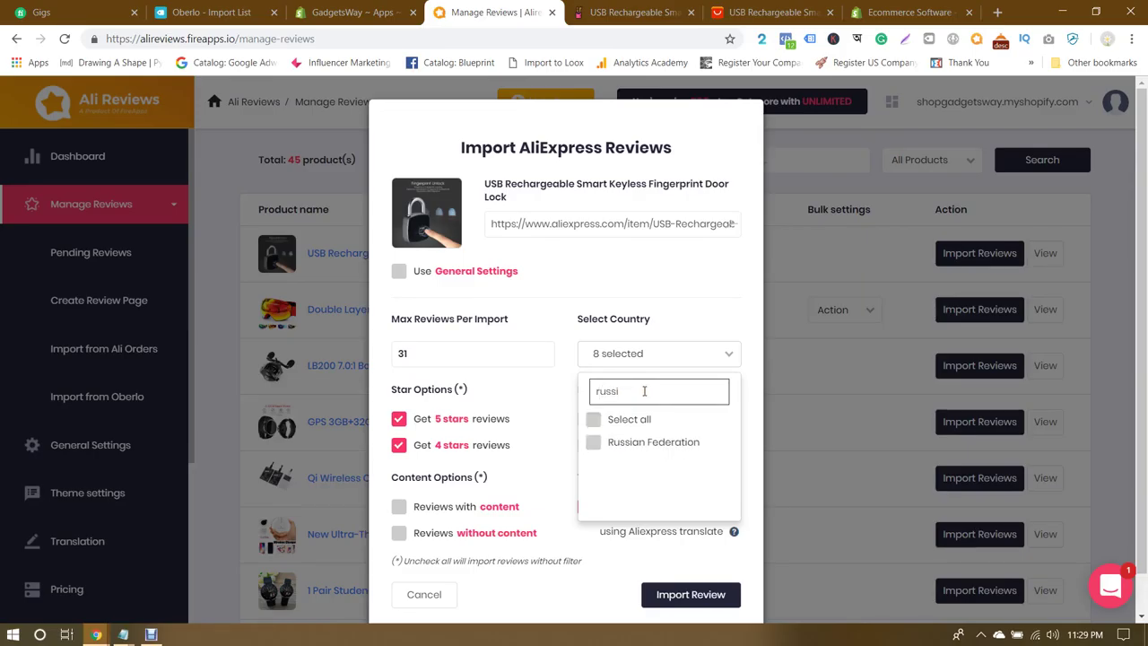
click(619, 441)
click(558, 383)
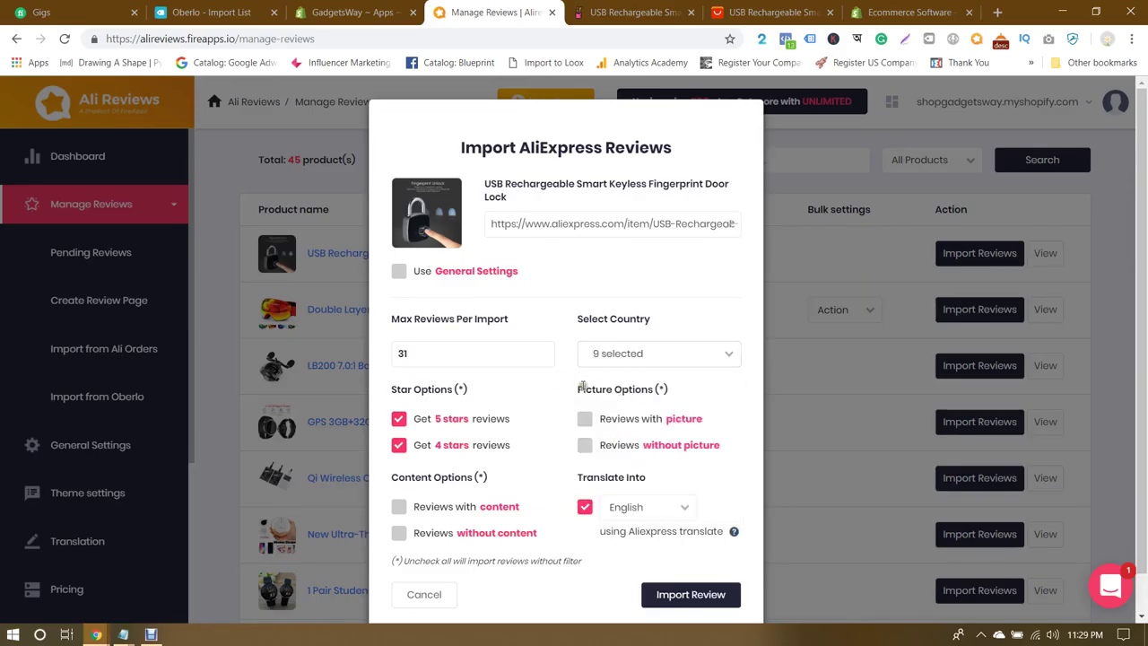
Step: Include reviews both with and without pictures and start importing the lock's reviews
scroll(562, 402, down, 1)
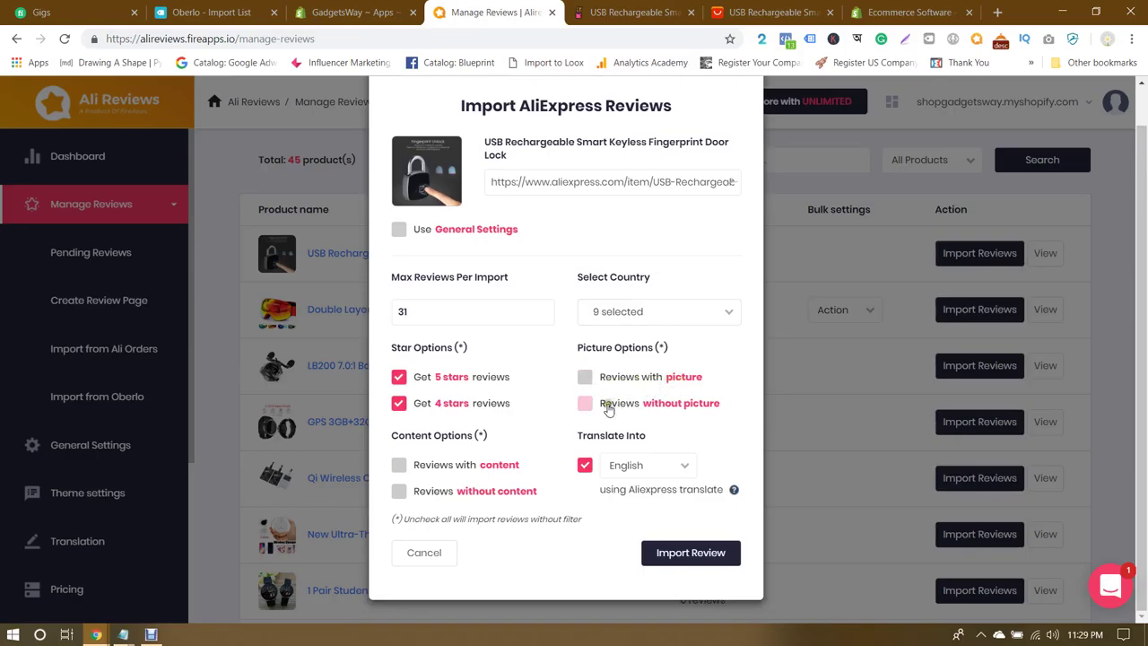
click(585, 378)
click(585, 402)
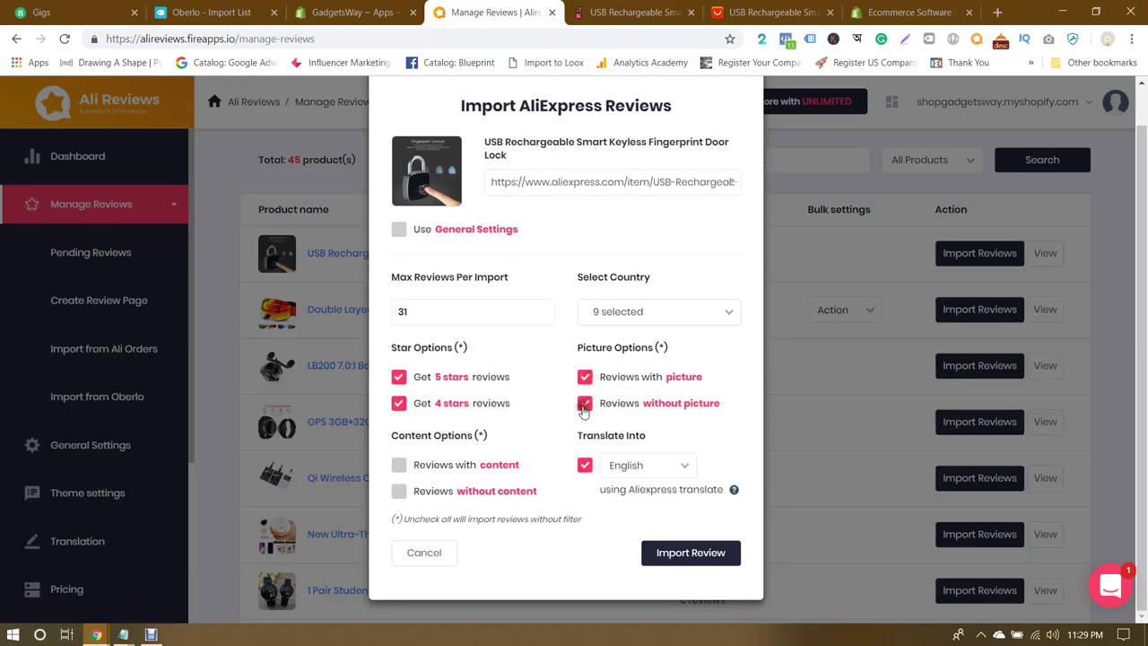
click(423, 464)
click(426, 467)
click(697, 552)
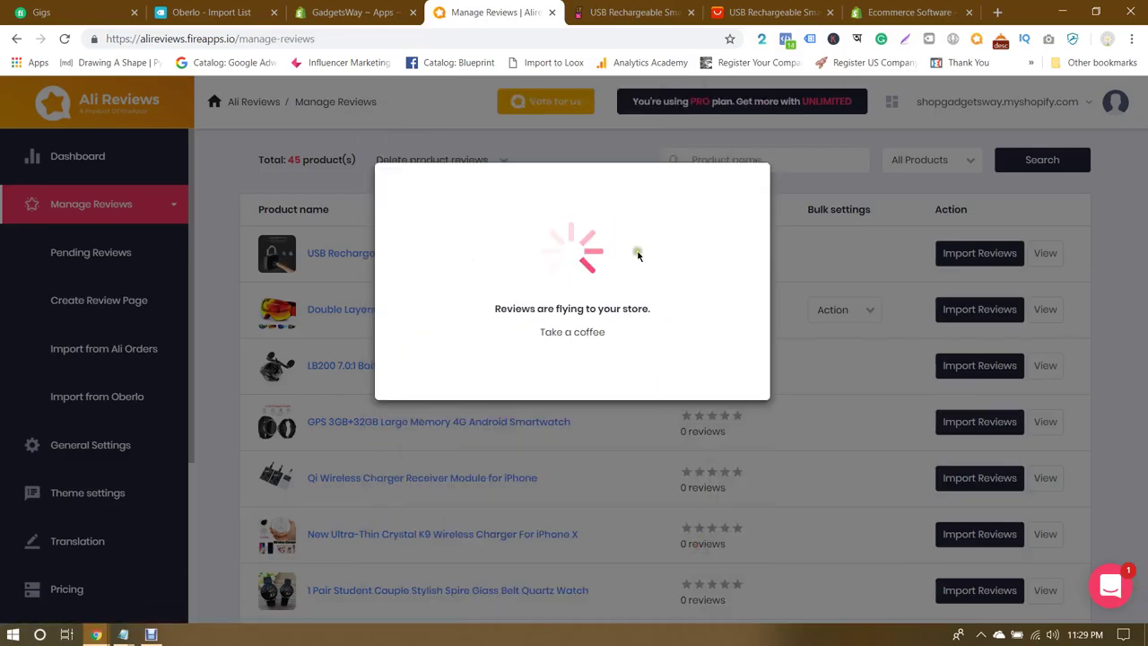
Step: Switch to the browser window with the Gadgets Way Facebook page and look over its cover, posting area and page information
mouse_move(96, 634)
click(237, 565)
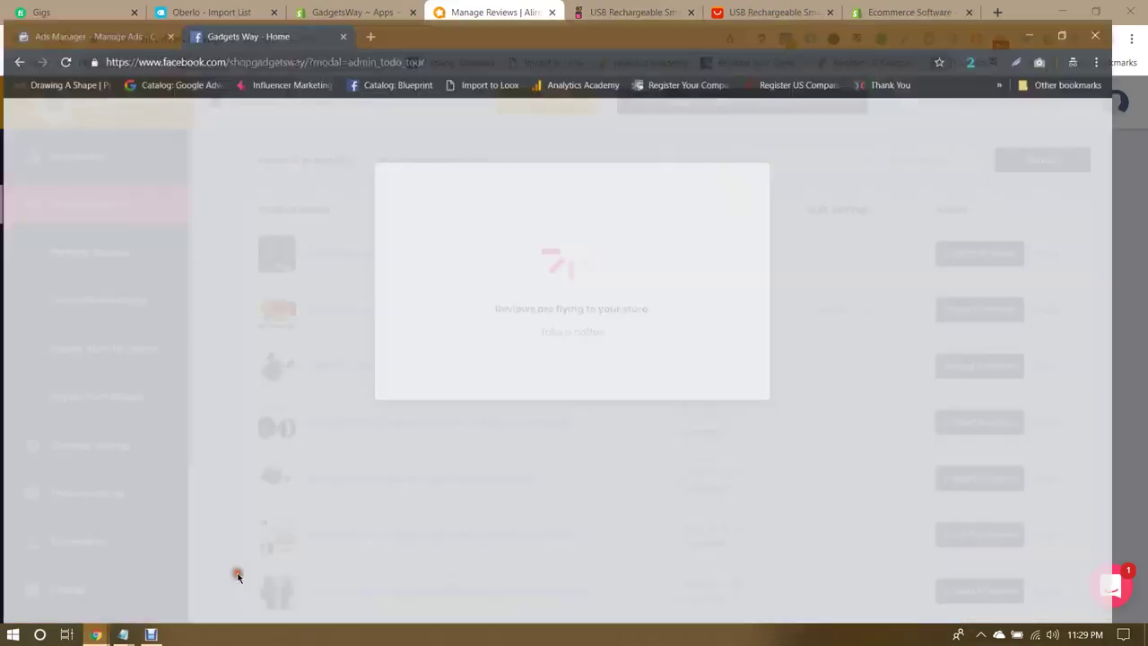
scroll(663, 381, down, 4)
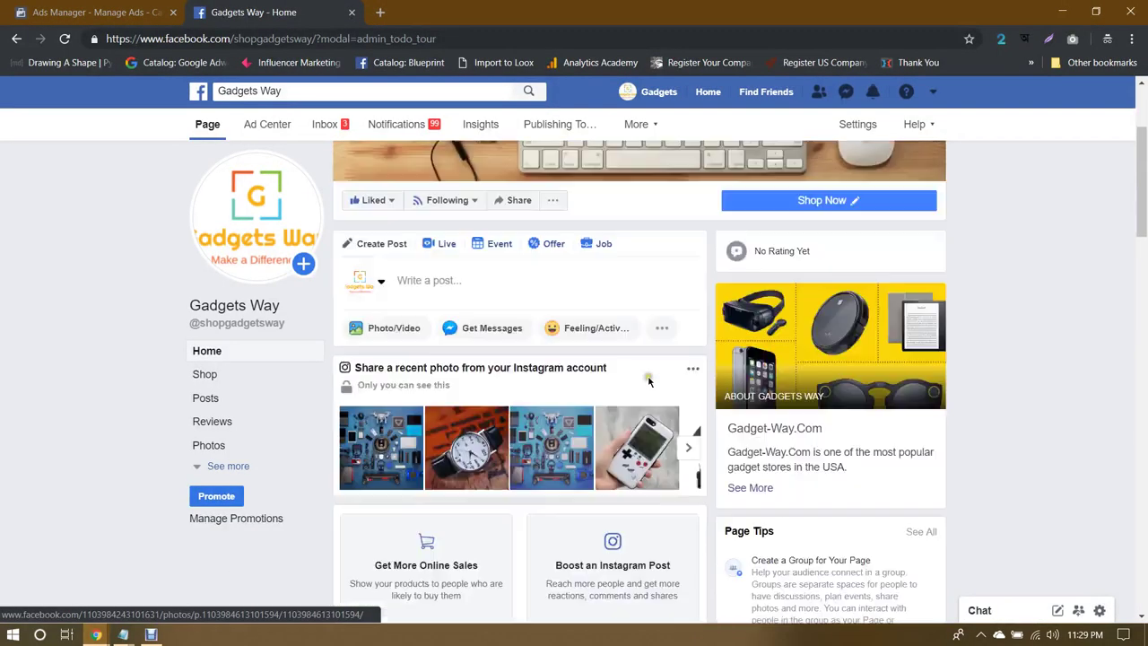
scroll(657, 383, up, 4)
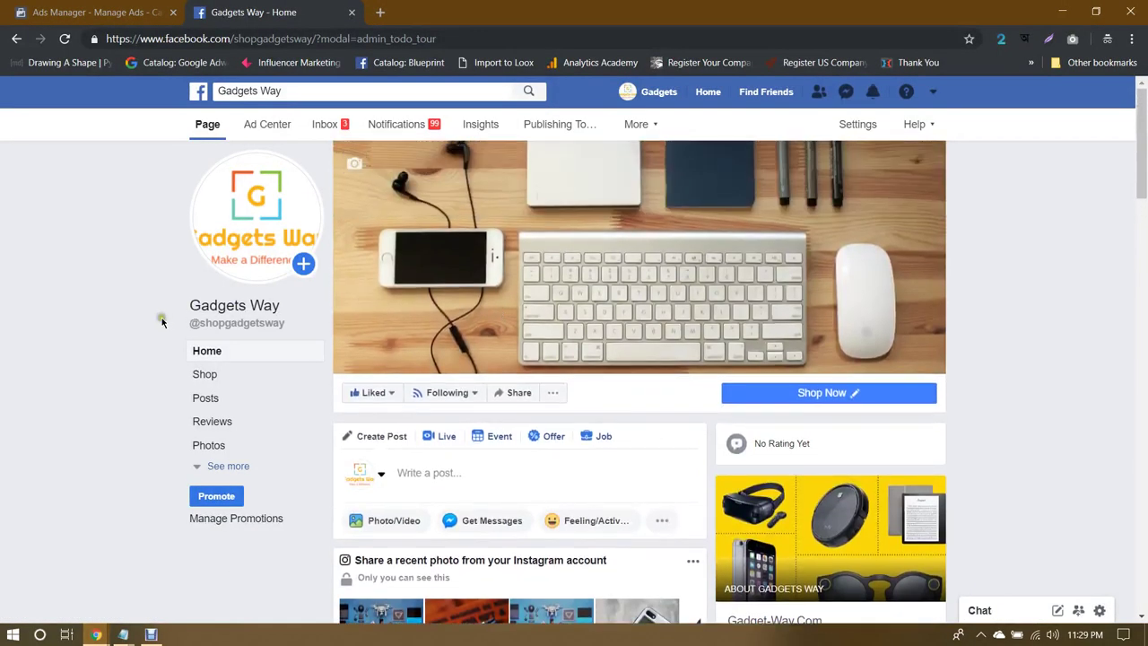
scroll(706, 329, down, 4)
scroll(708, 332, up, 4)
scroll(709, 338, down, 4)
scroll(709, 337, up, 4)
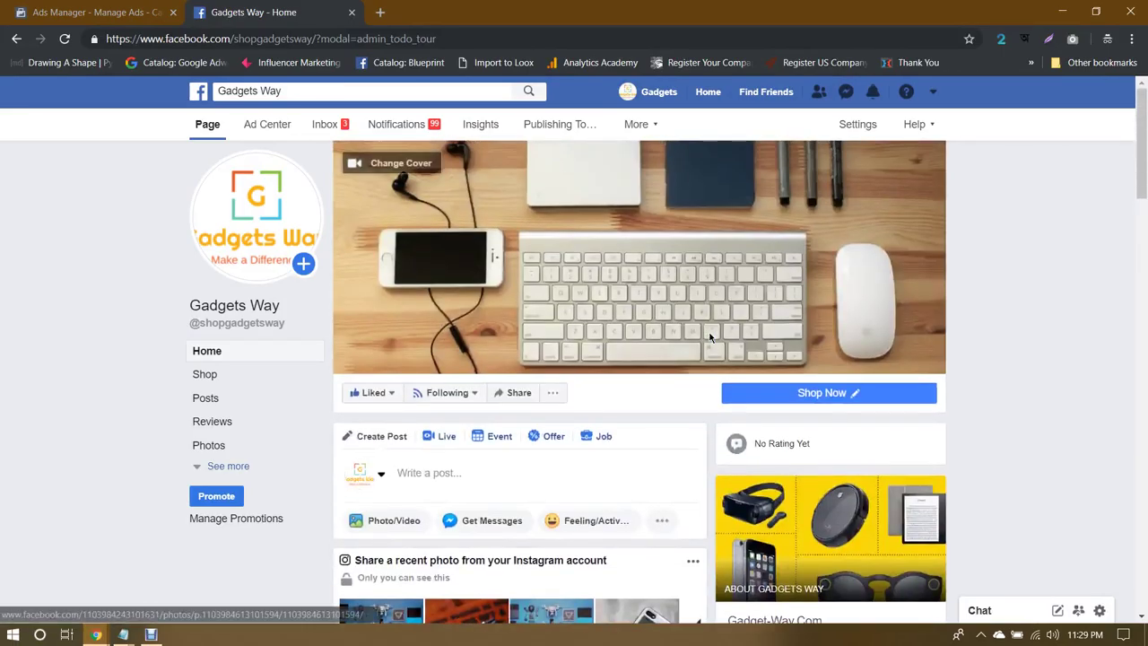
scroll(710, 337, down, 2)
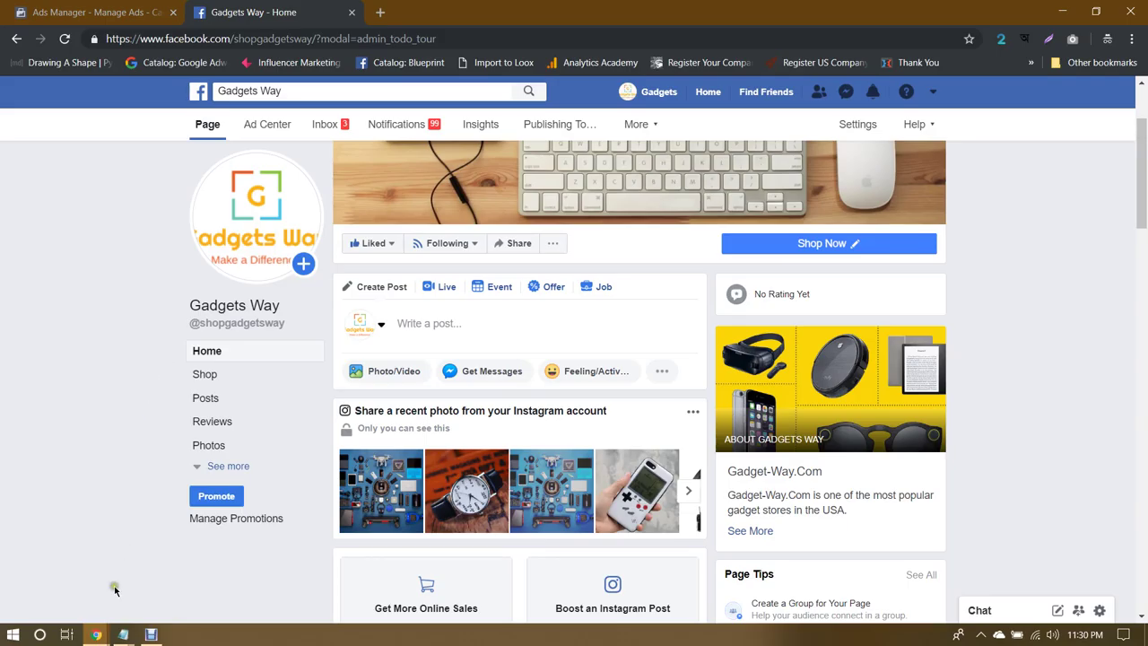
Step: Return to the Ali Reviews window, open the lock's imported reviews and reload its storefront product page
mouse_move(96, 634)
click(80, 565)
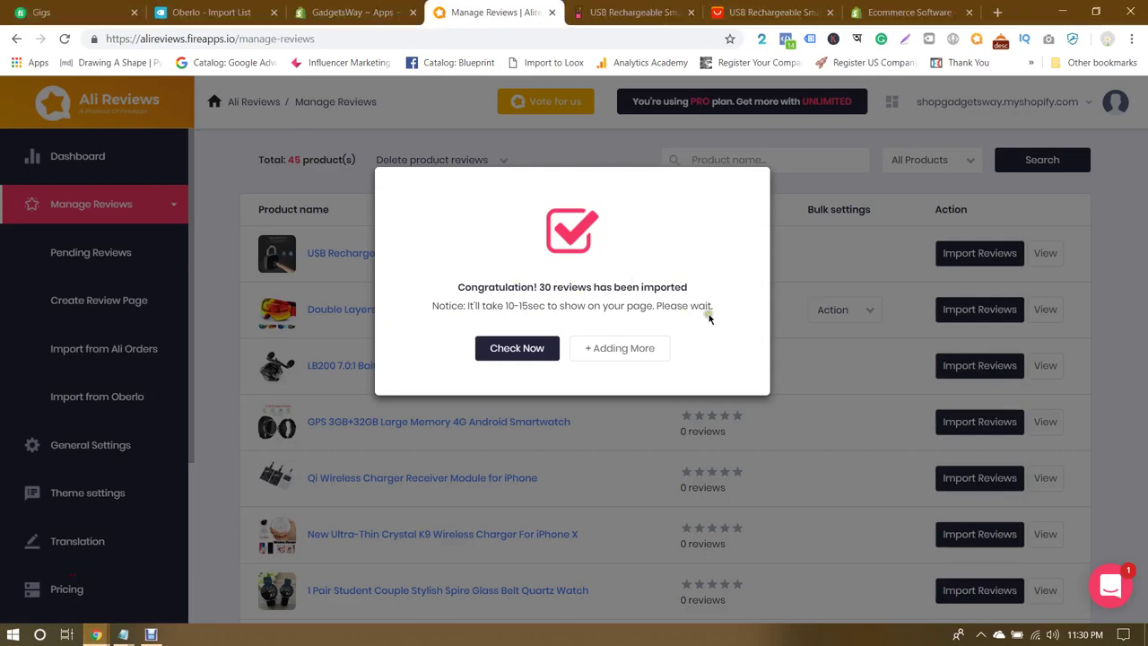
drag(459, 287, 659, 287)
click(657, 286)
click(536, 346)
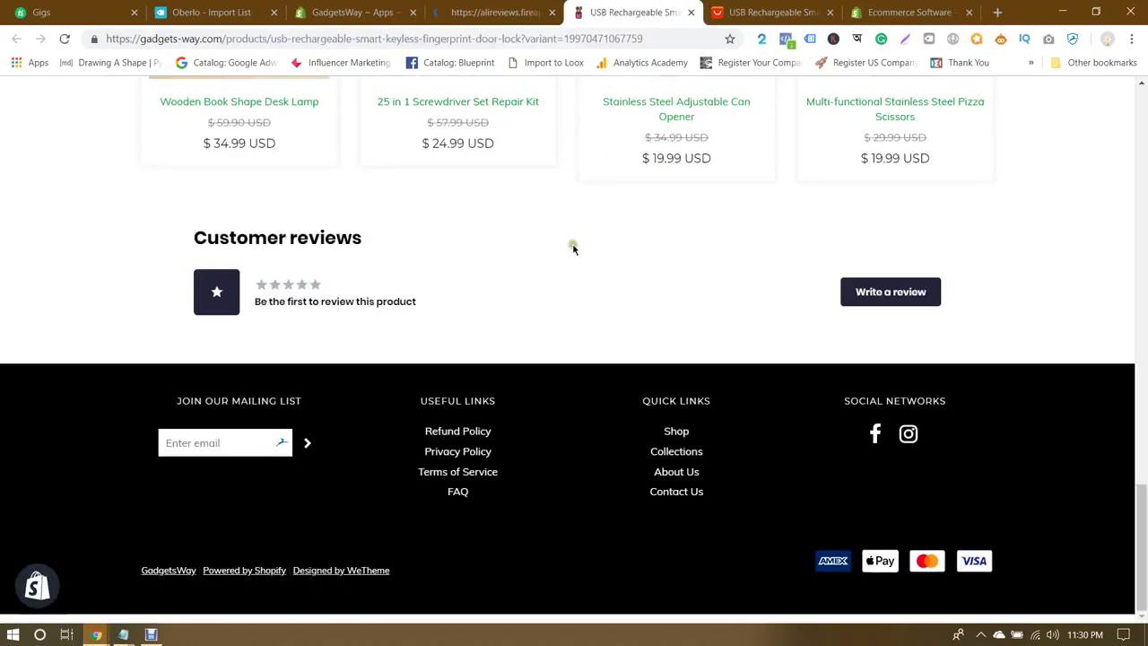
scroll(674, 283, up, 3)
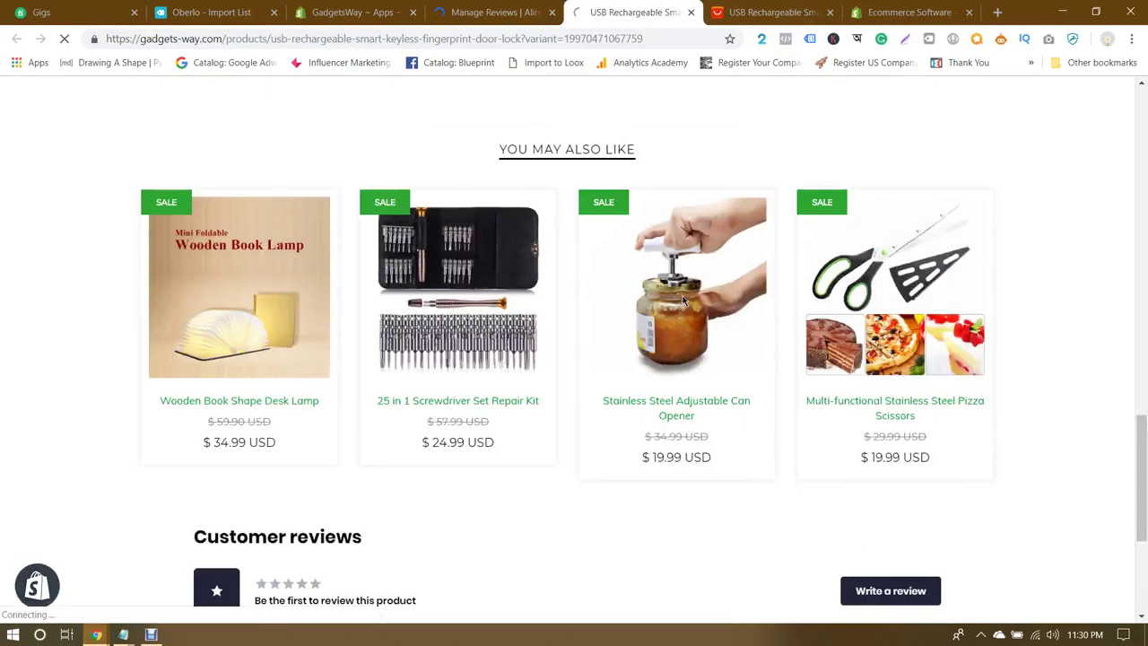
click(496, 12)
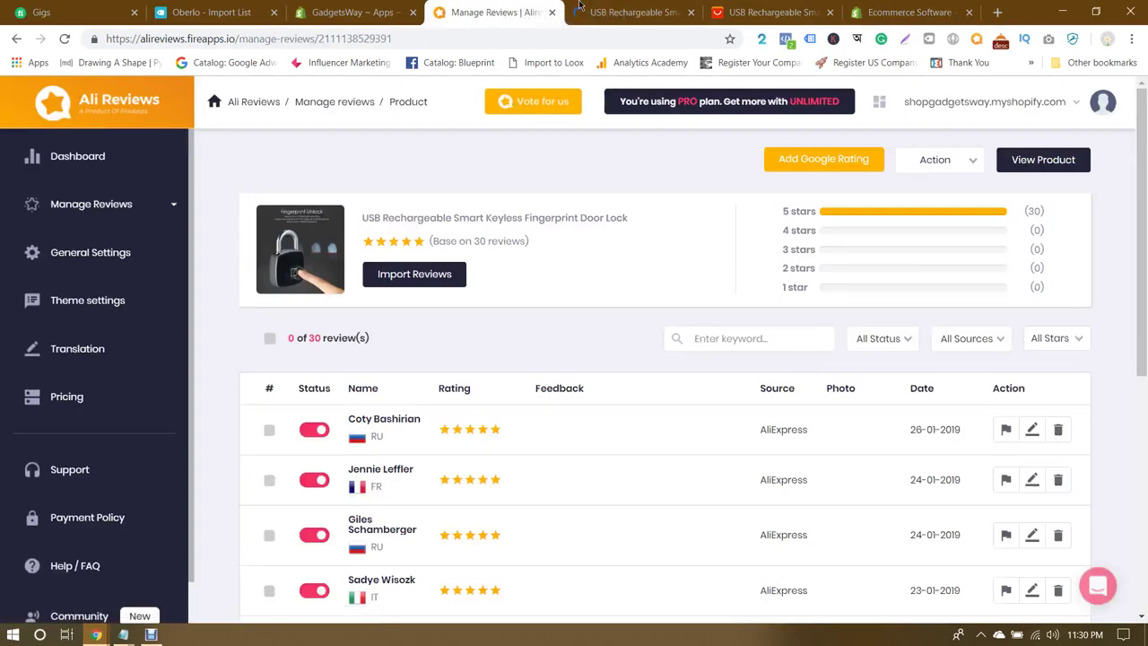
Step: On the lock's storefront page, examine all four pages of customer reviews and the product details above them
key(ctrl+Tab)
scroll(583, 290, down, 6)
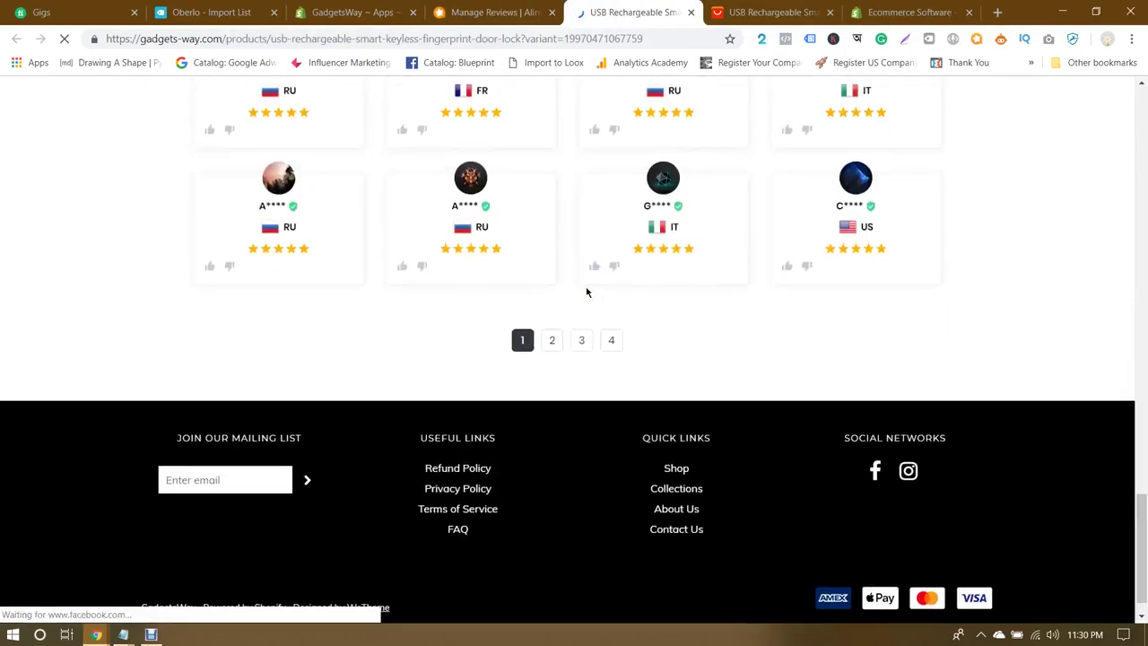
scroll(583, 287, up, 2)
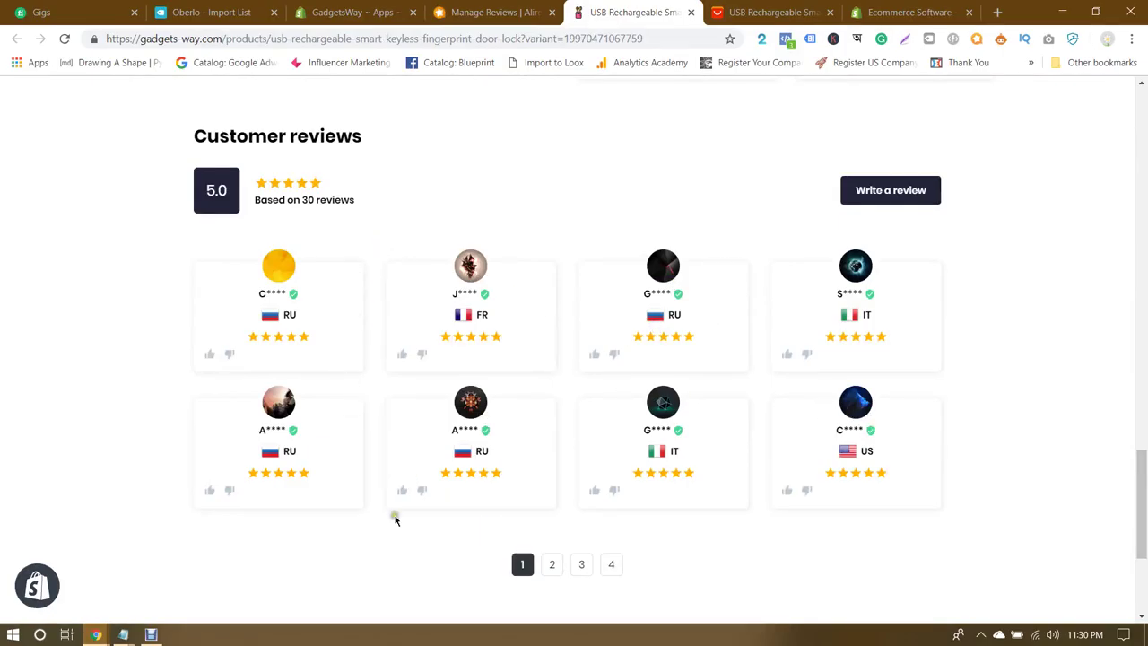
click(551, 564)
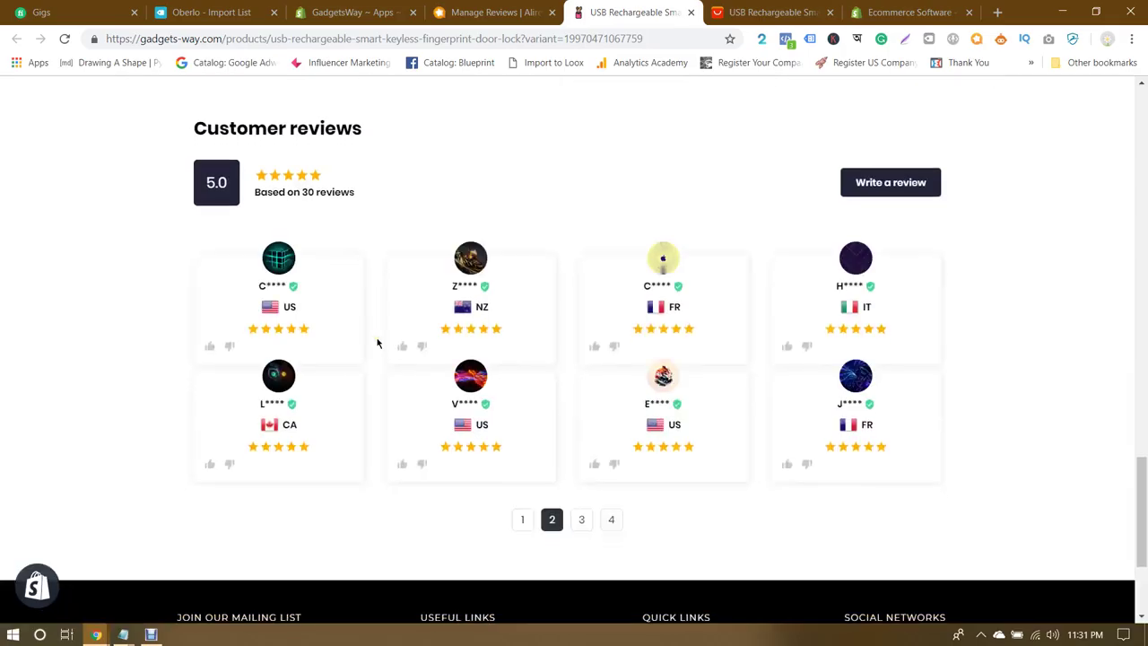
click(581, 516)
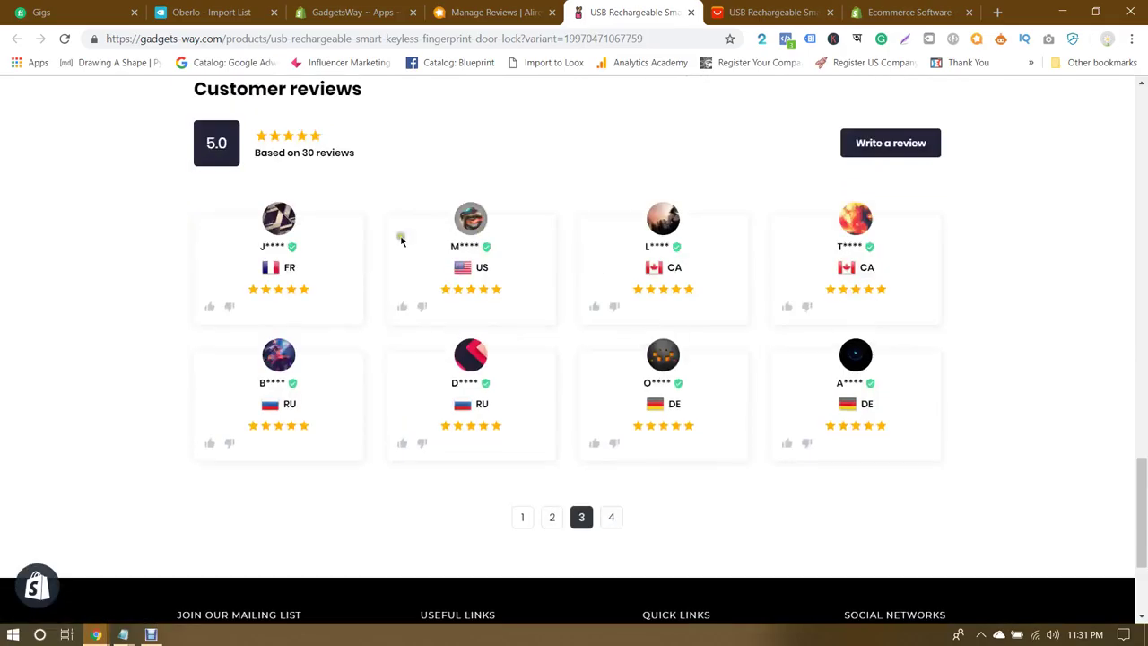
click(613, 520)
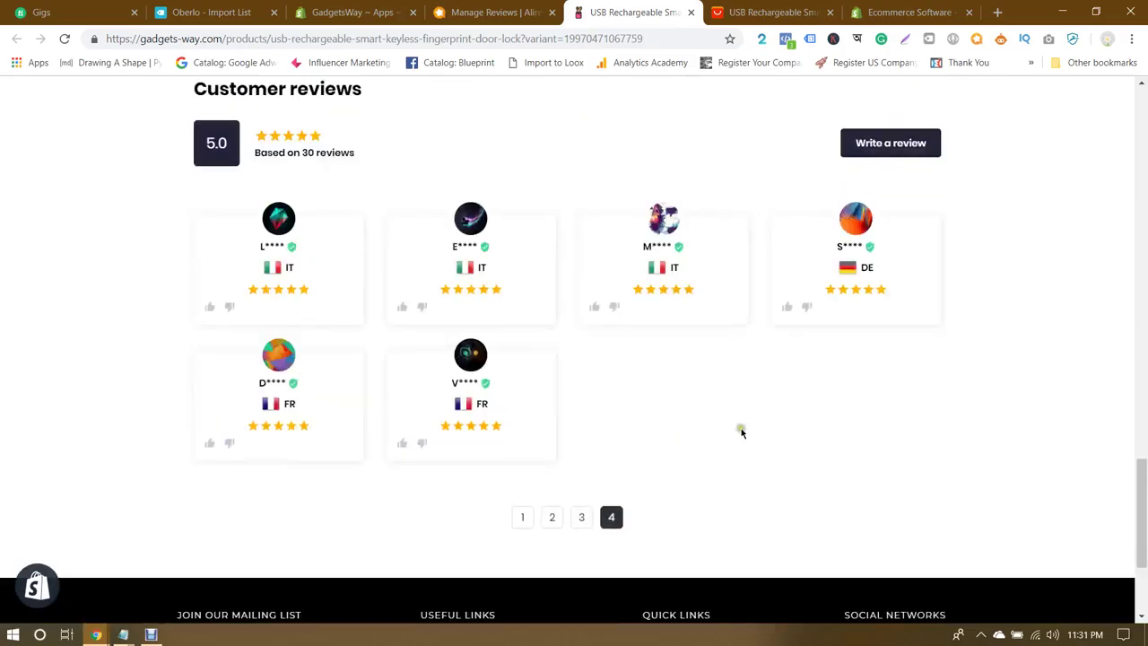
scroll(733, 373, up, 20)
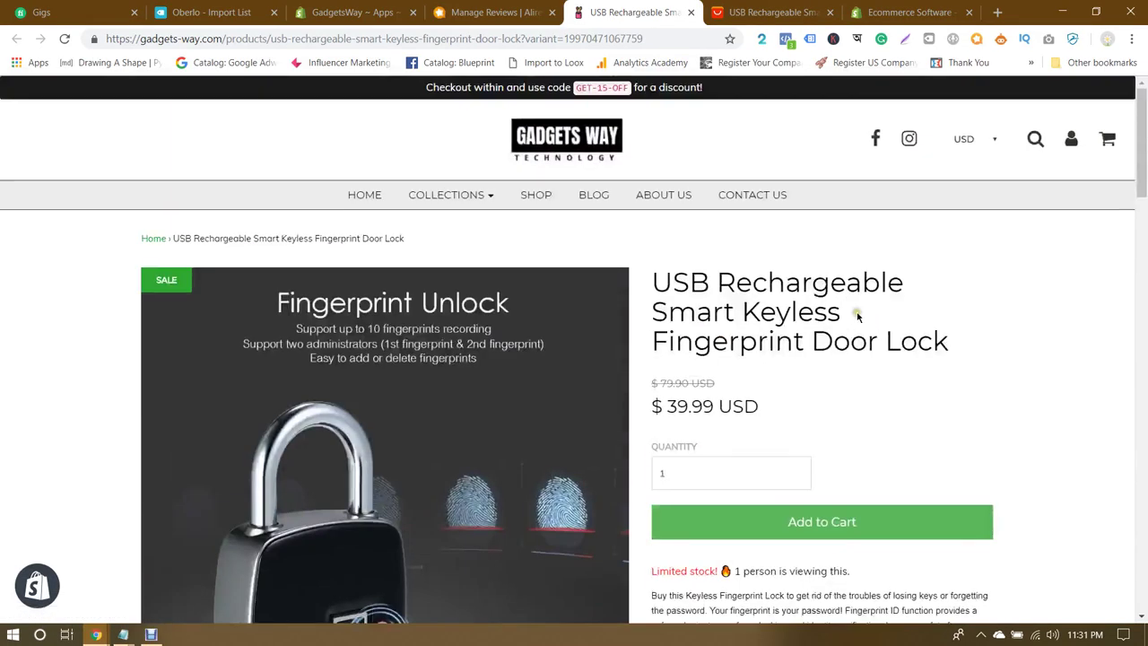
scroll(858, 316, down, 2)
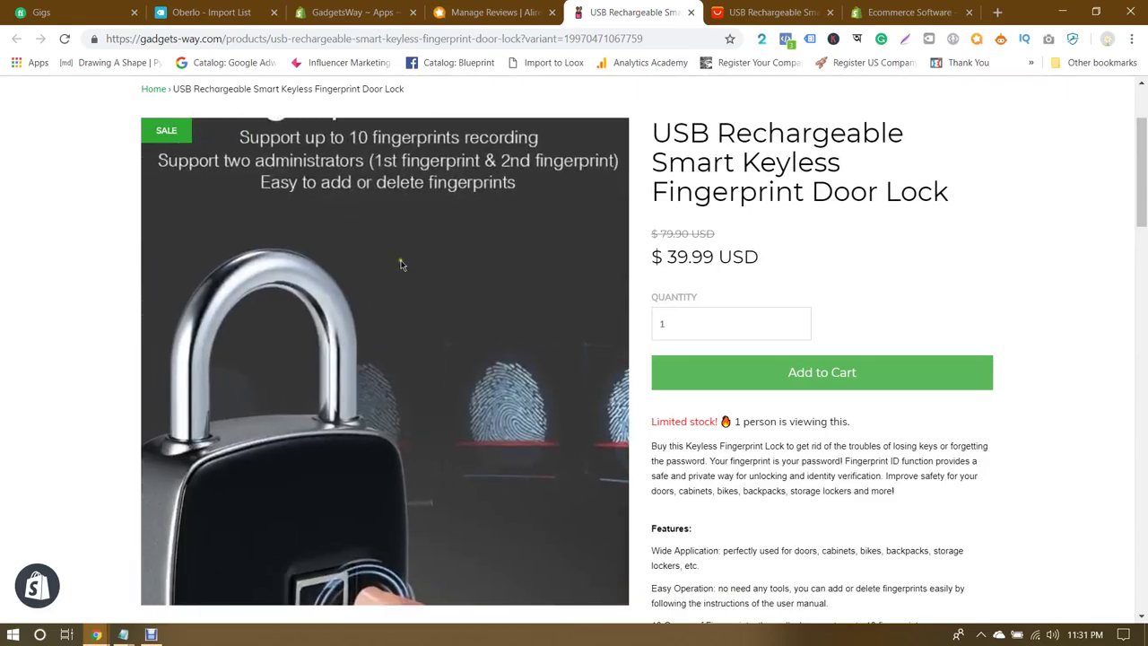
Step: Save the lock's main product image from its storefront page to the Desktop as product-image-797028771.jpg
scroll(955, 220, down, 2)
scroll(990, 220, up, 2)
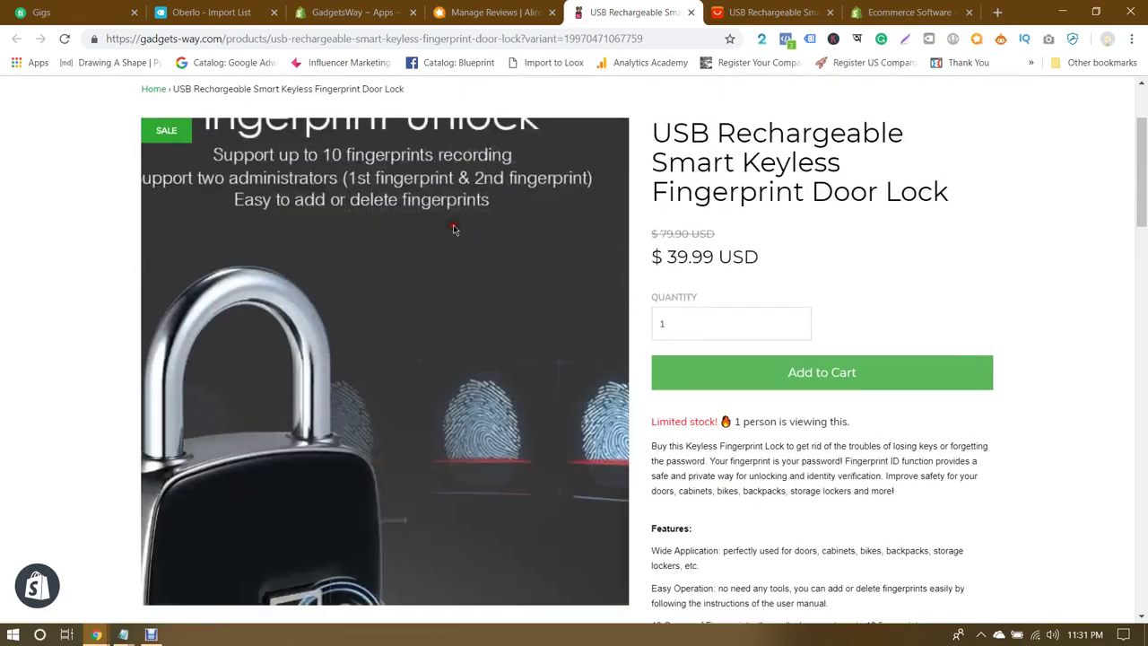
right_click(415, 213)
click(449, 239)
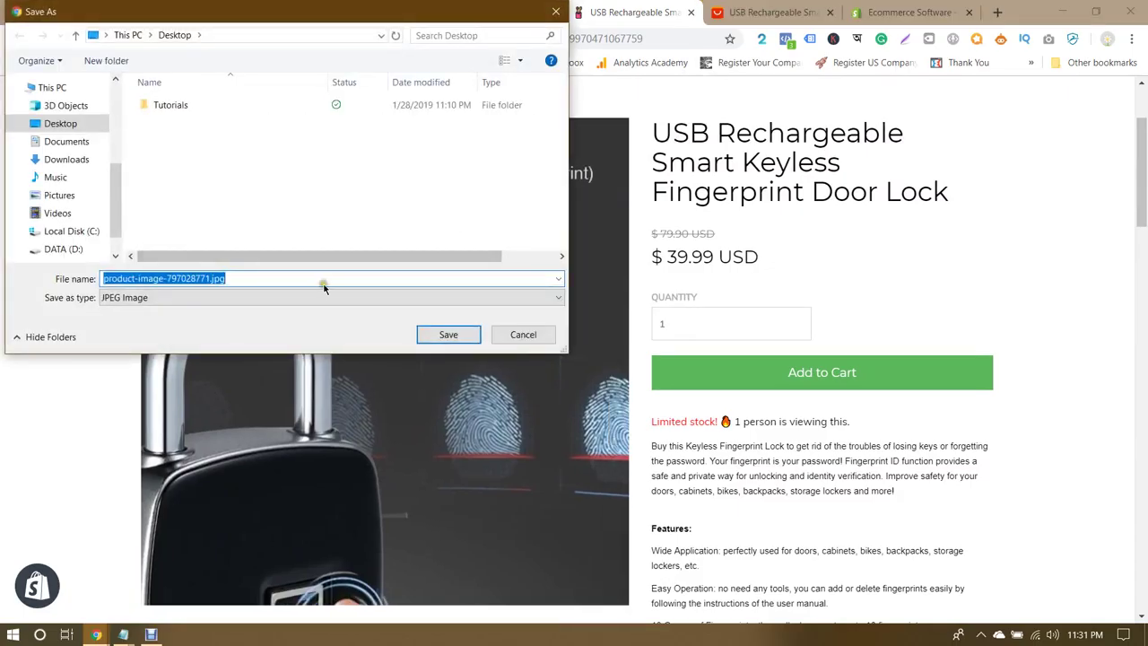
click(444, 333)
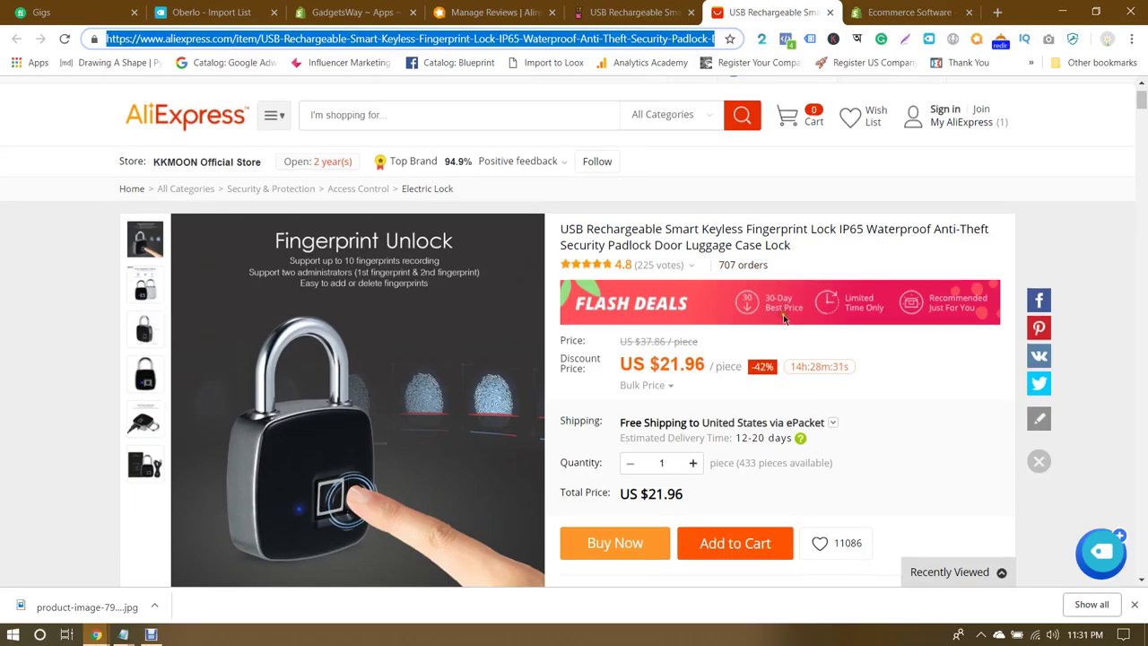
Step: Compare the lock's main photo on its AliExpress listing with the one on the storefront product page
scroll(681, 112, down, 1)
click(633, 12)
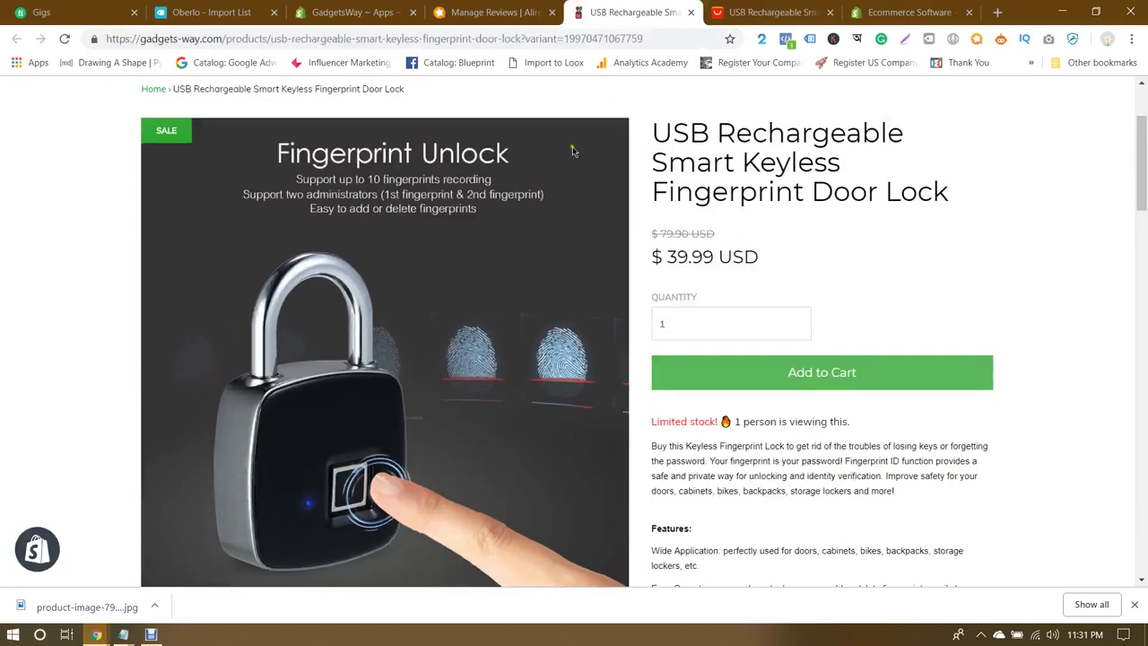
click(771, 12)
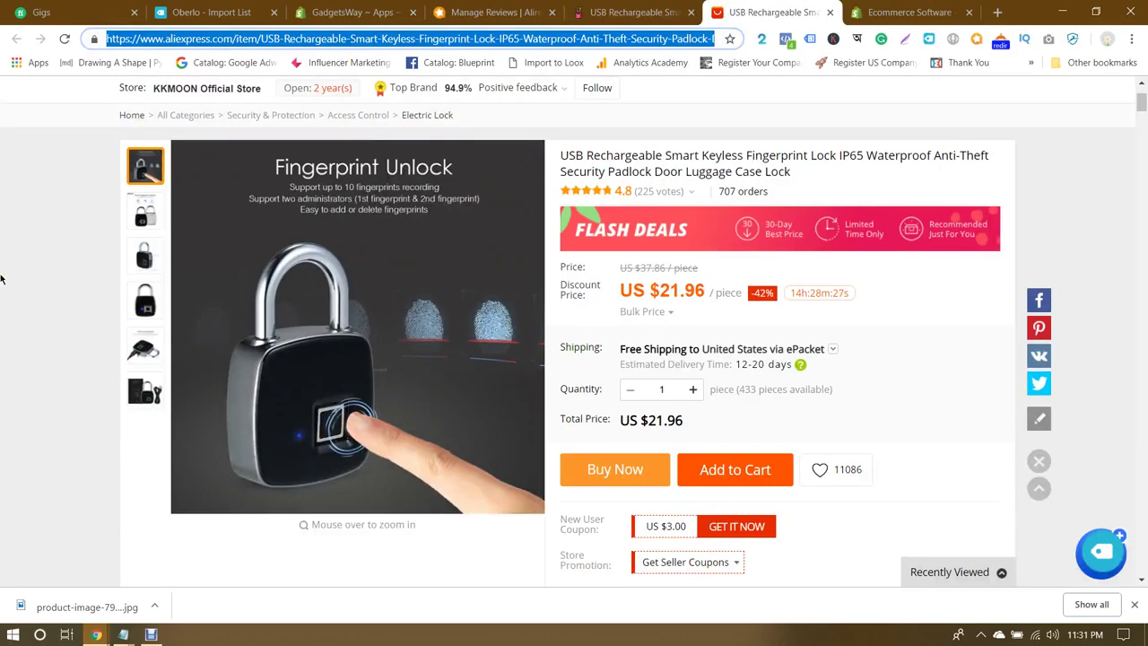
Step: Open the Snipping Tool and capture the full main photo of the lock on the AliExpress page
click(1135, 603)
click(40, 634)
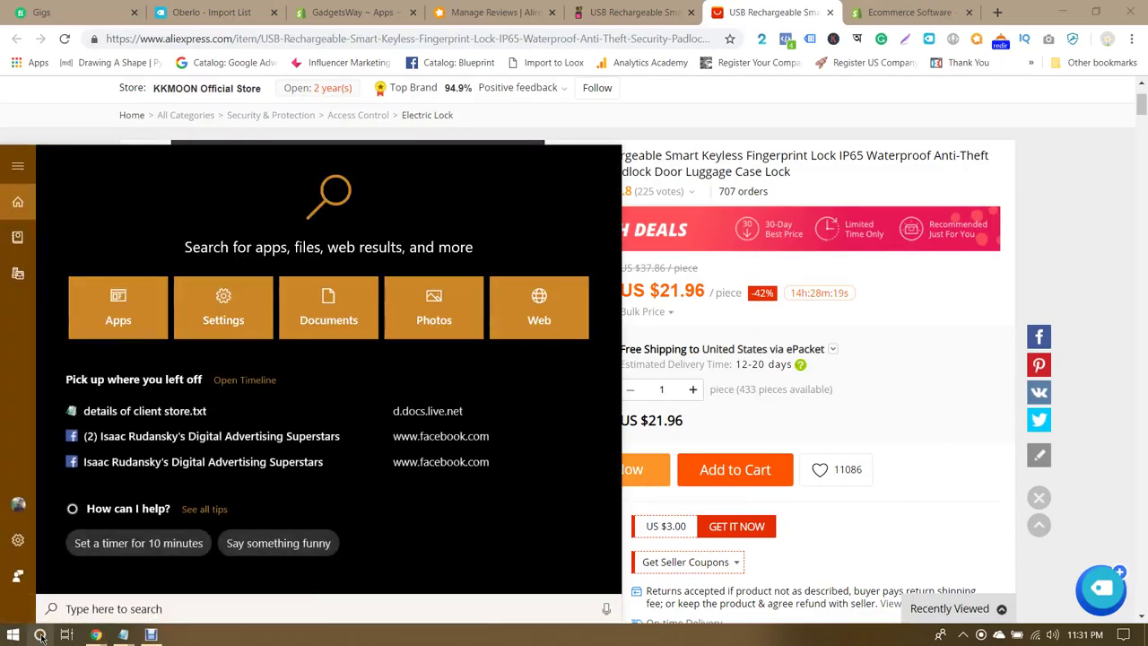
text(snip)
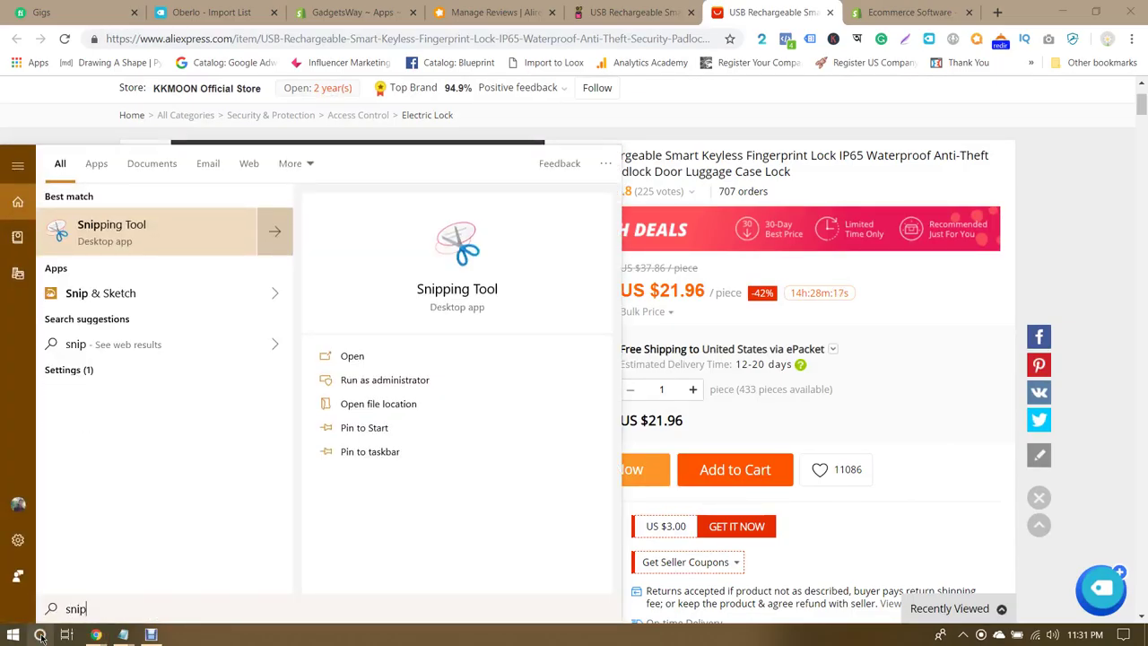
key(Return)
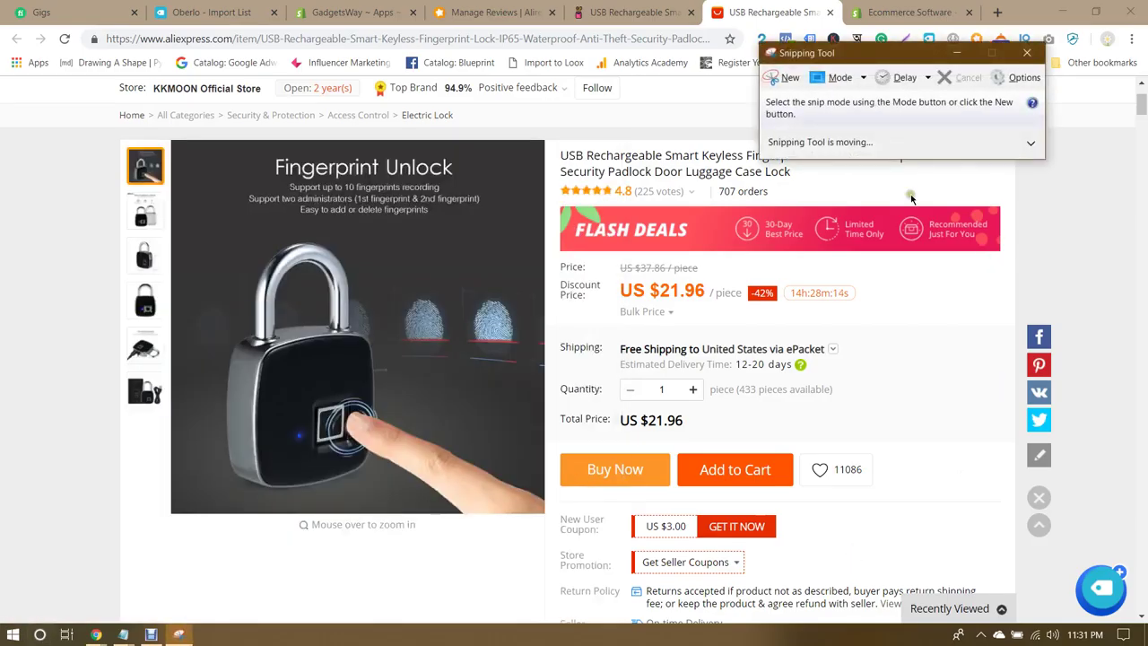
click(782, 77)
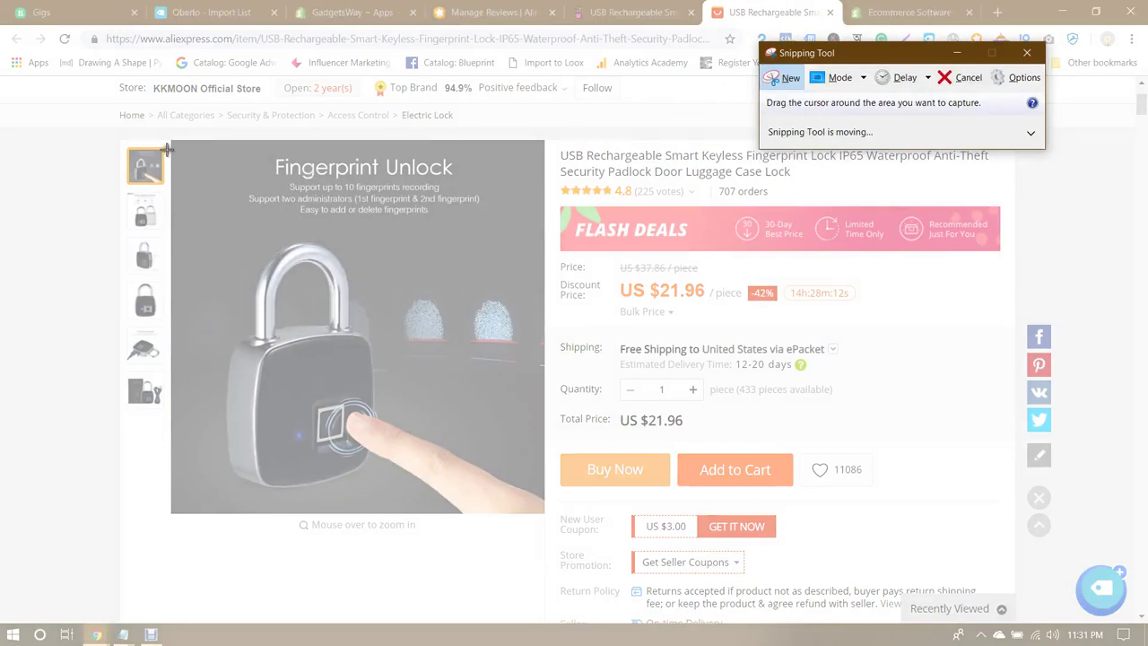
drag(174, 141, 543, 510)
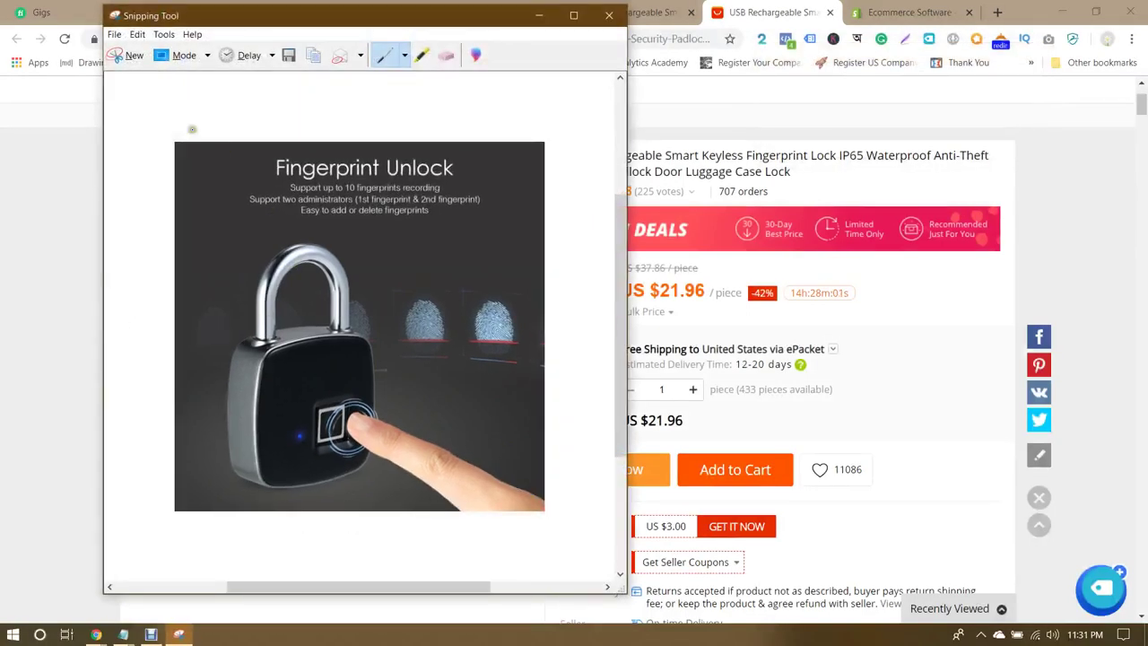
Step: Save the captured lock photo to the Desktop as a PNG named "snip tool" and close the Snipping Tool
click(114, 34)
click(139, 71)
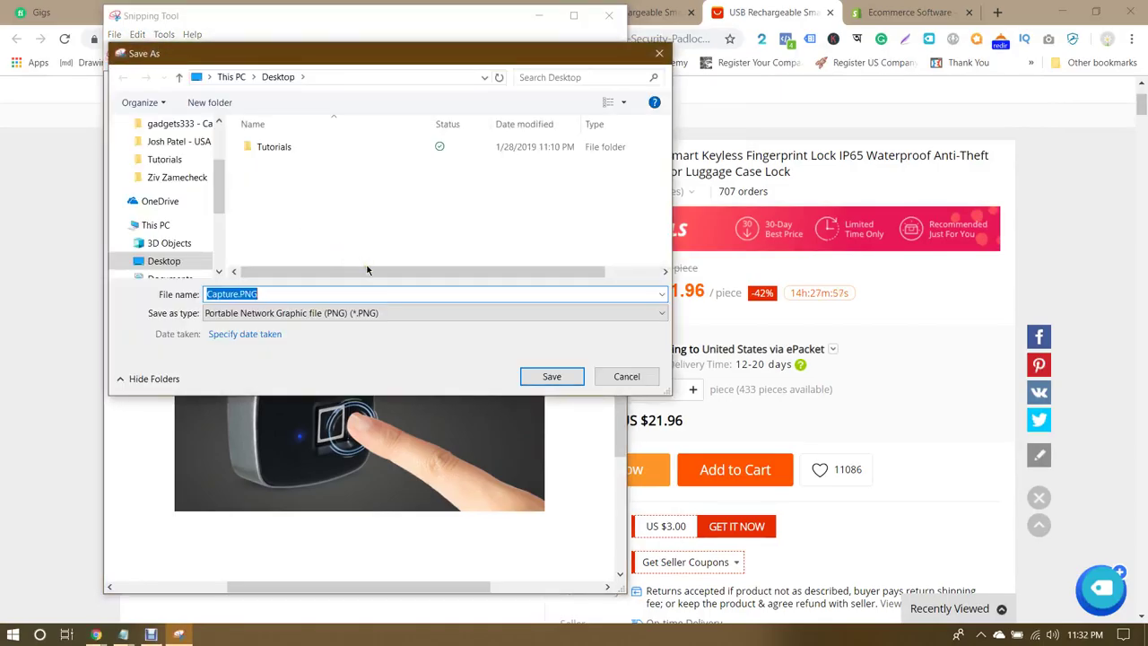
text(snip tool)
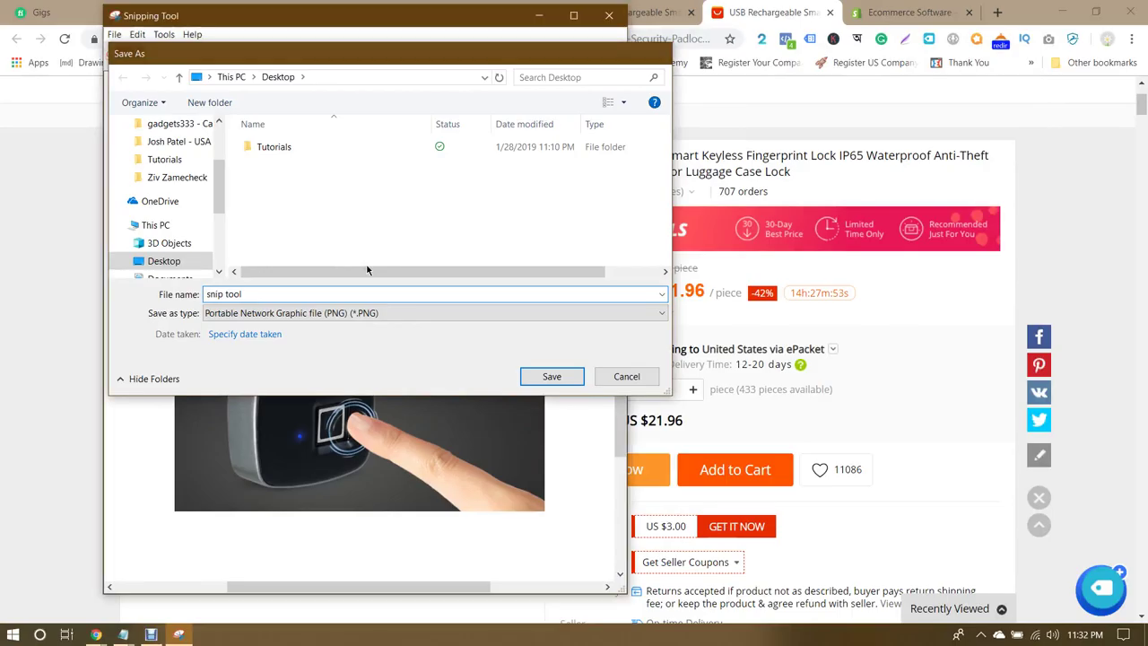
key(Return)
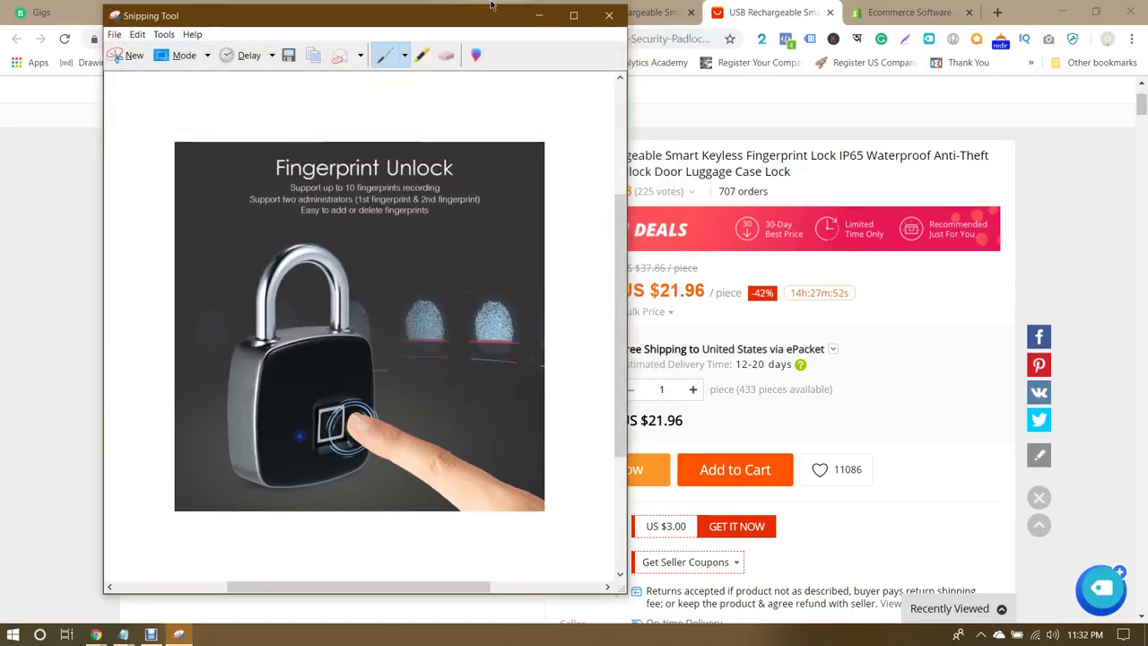
click(609, 15)
Step: View the snip tool.PNG image from the Desktop, close it and move the file to the Recycle Bin
click(1069, 8)
click(1069, 7)
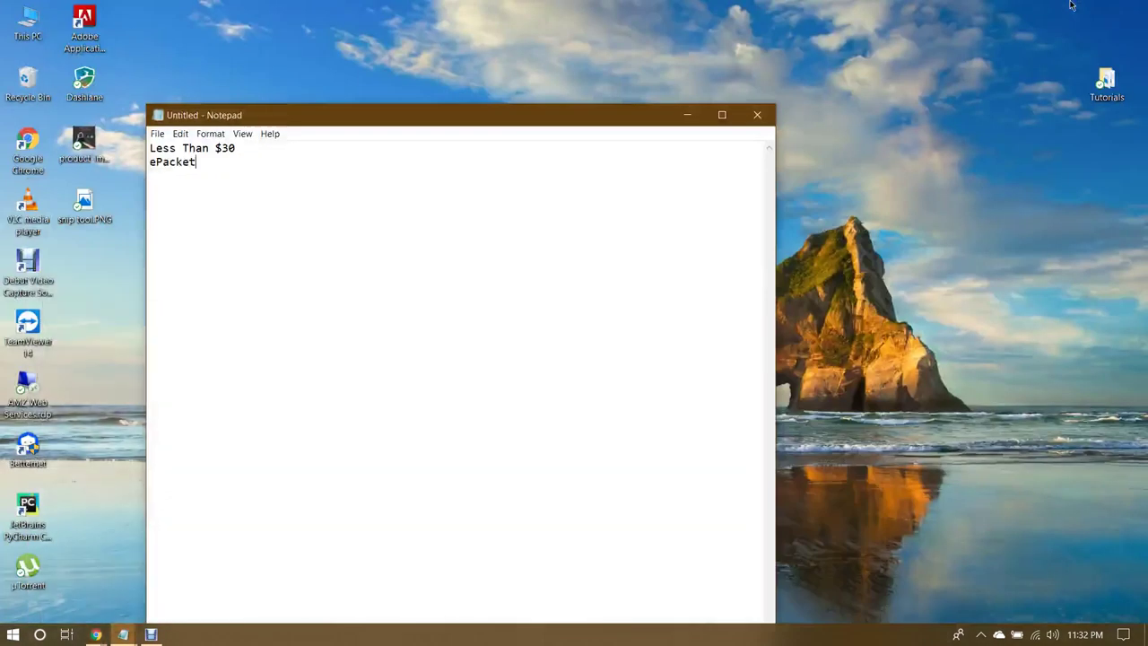
double_click(85, 206)
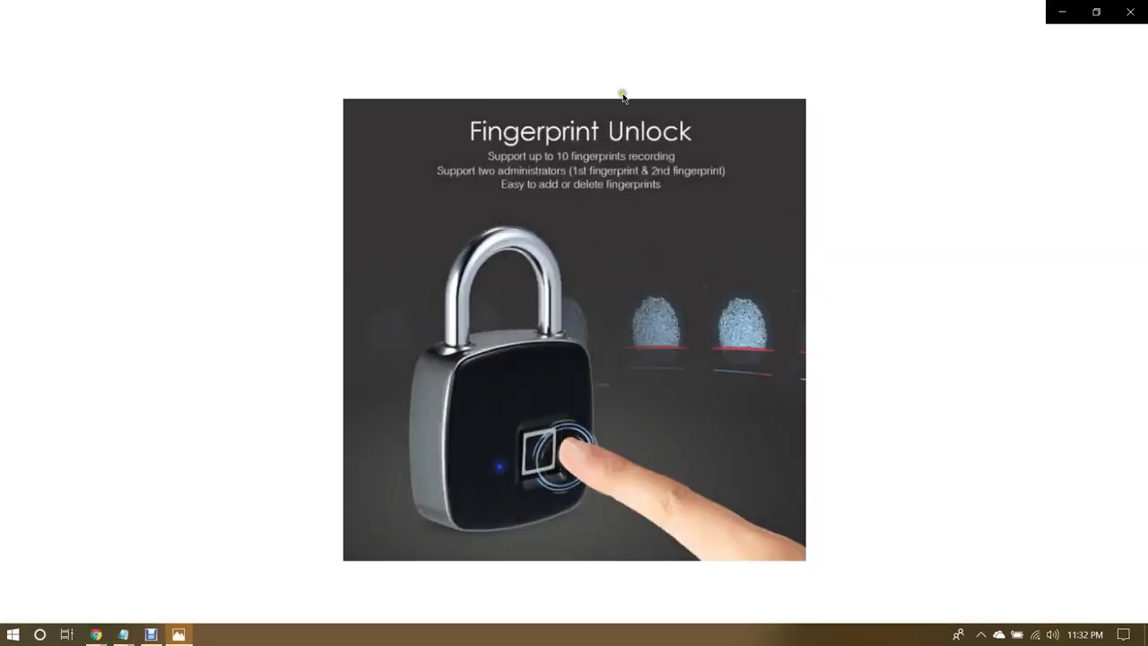
click(1129, 11)
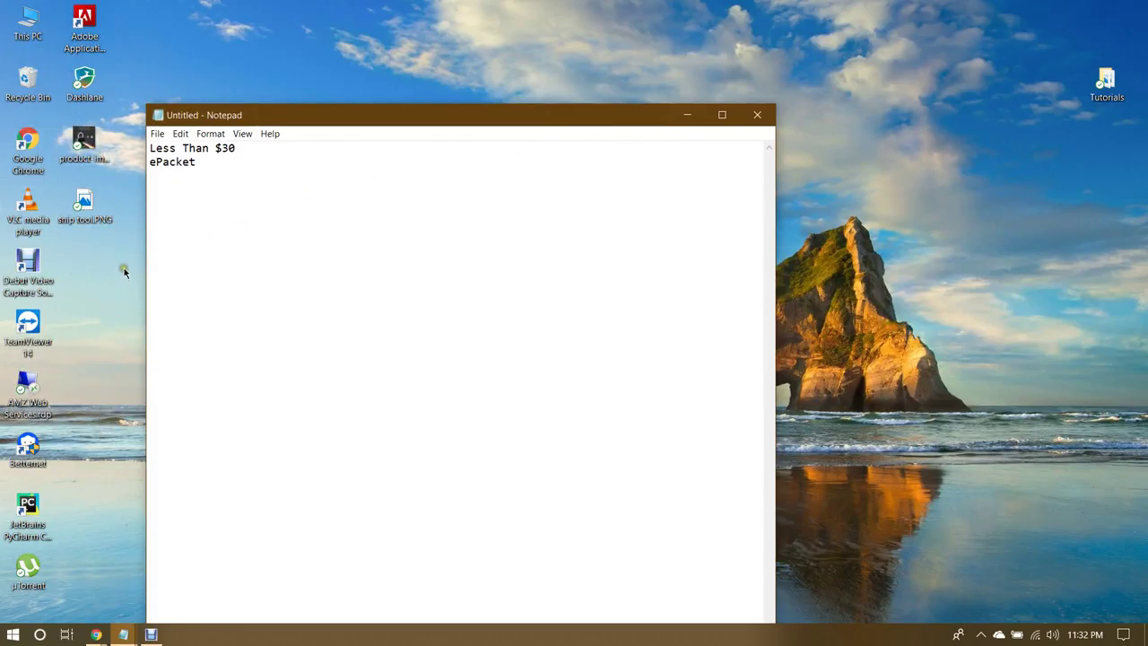
drag(85, 199, 31, 72)
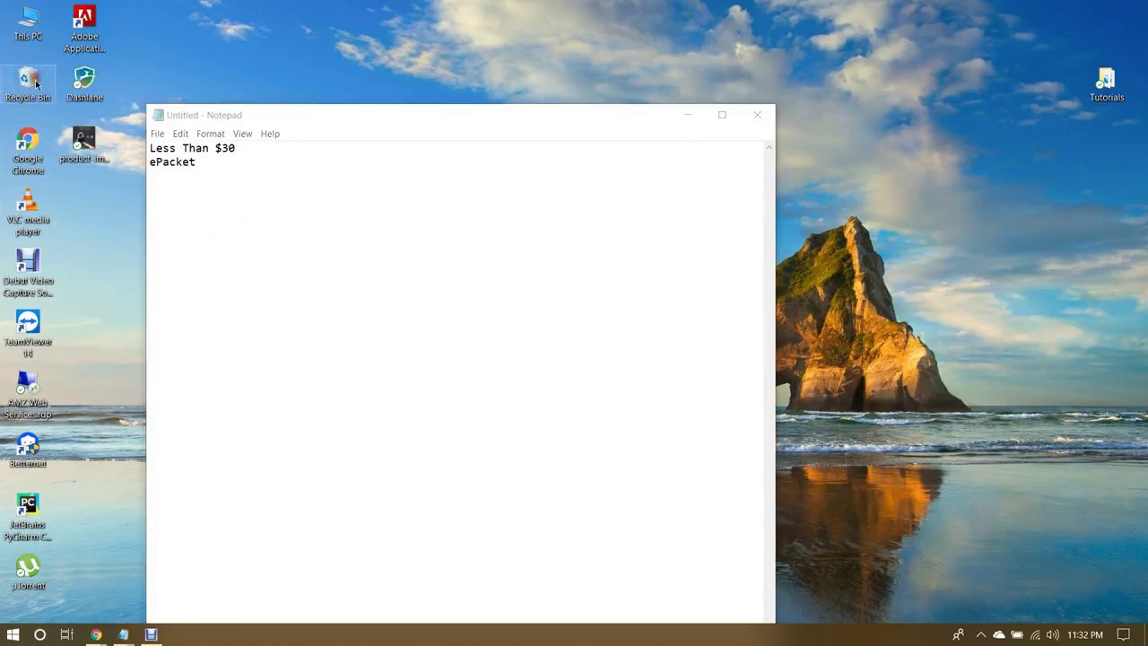
Step: Switch to the Gadgets Way Facebook page, start a photo/video post with the upload option, and minimize that browser window
mouse_move(96, 637)
click(81, 581)
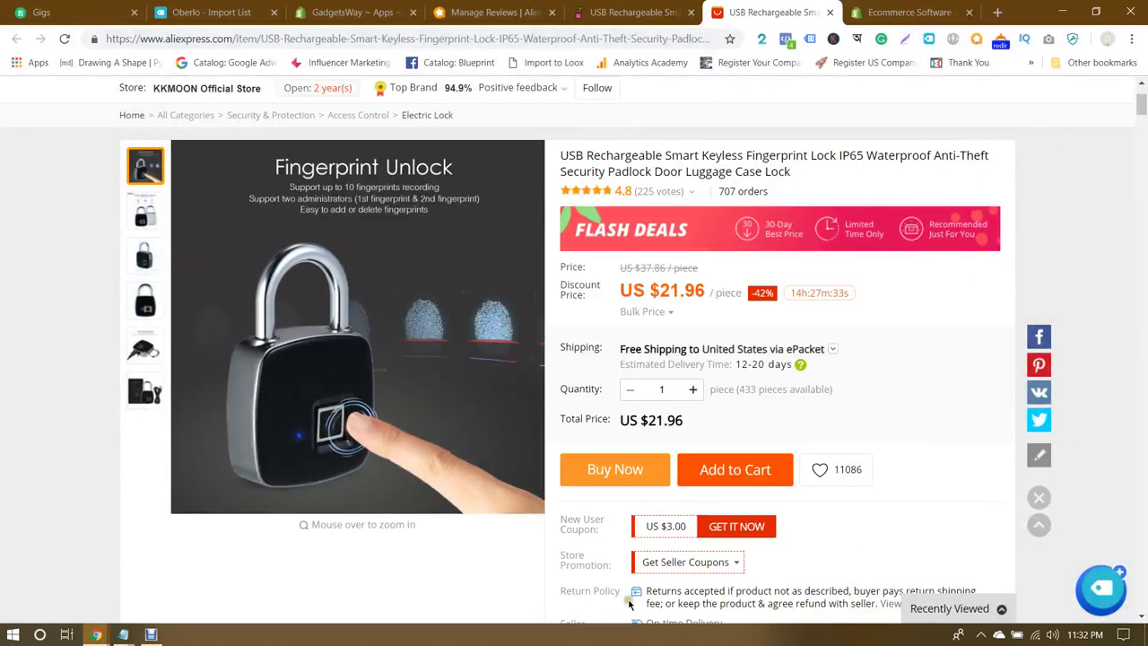
mouse_move(96, 636)
click(235, 584)
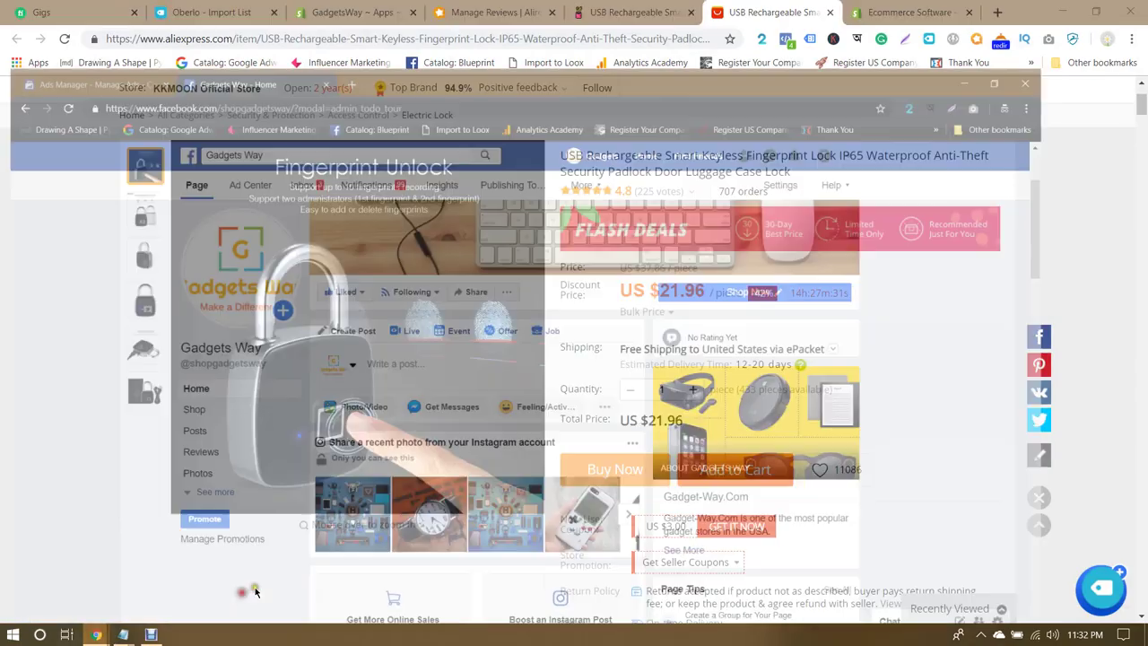
click(384, 372)
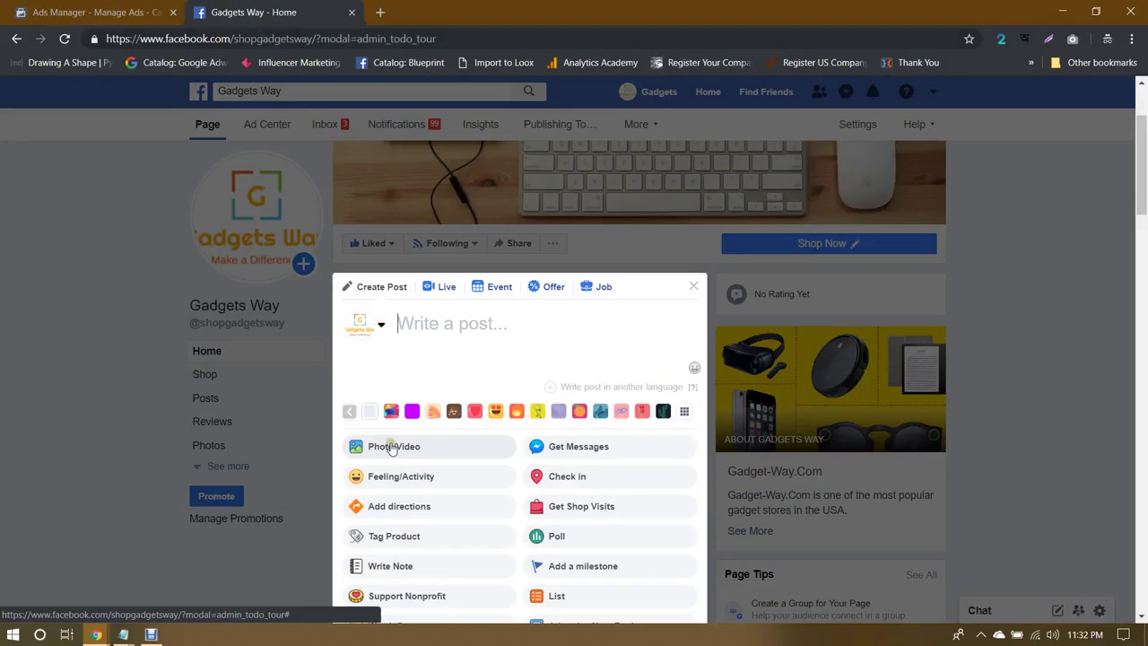
click(389, 447)
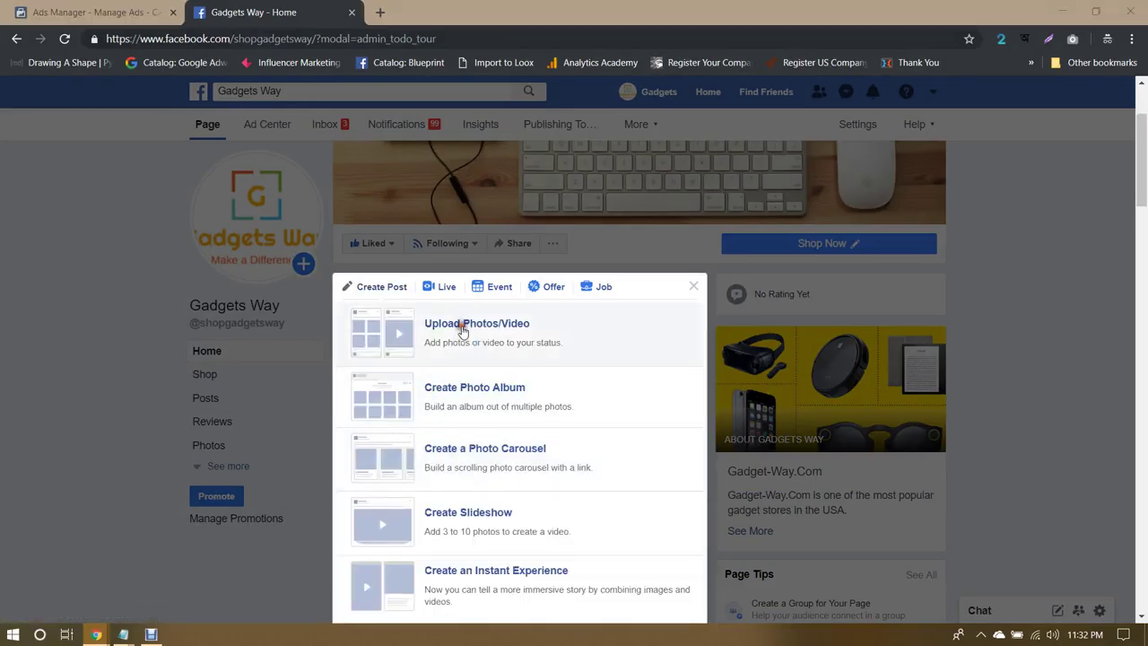
click(461, 328)
click(522, 332)
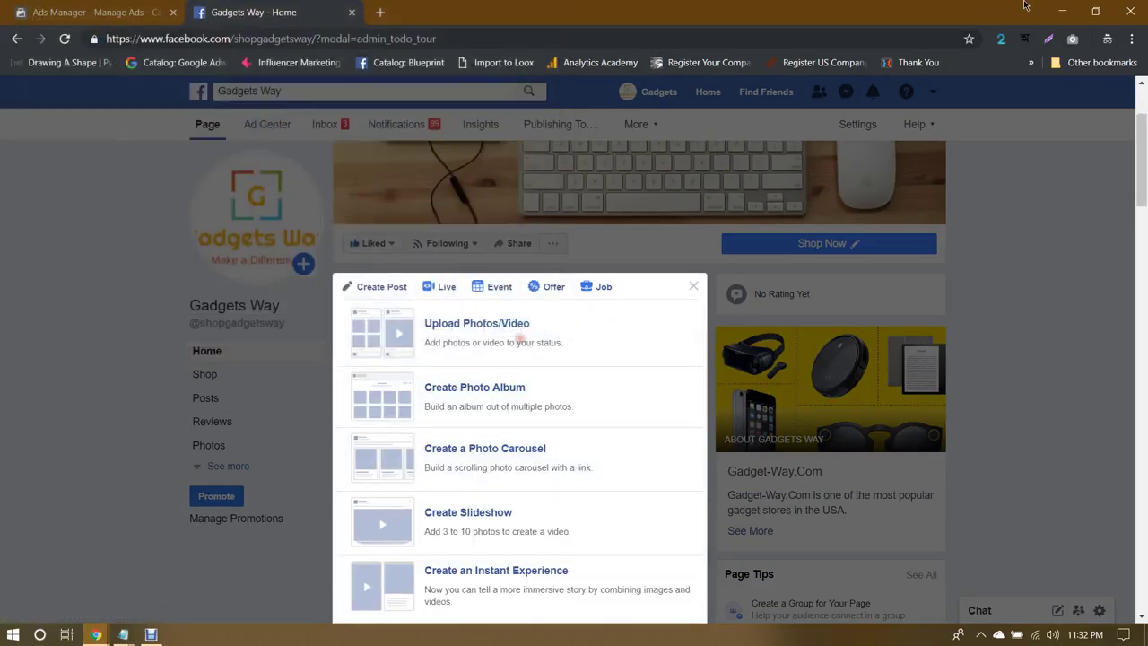
click(1061, 9)
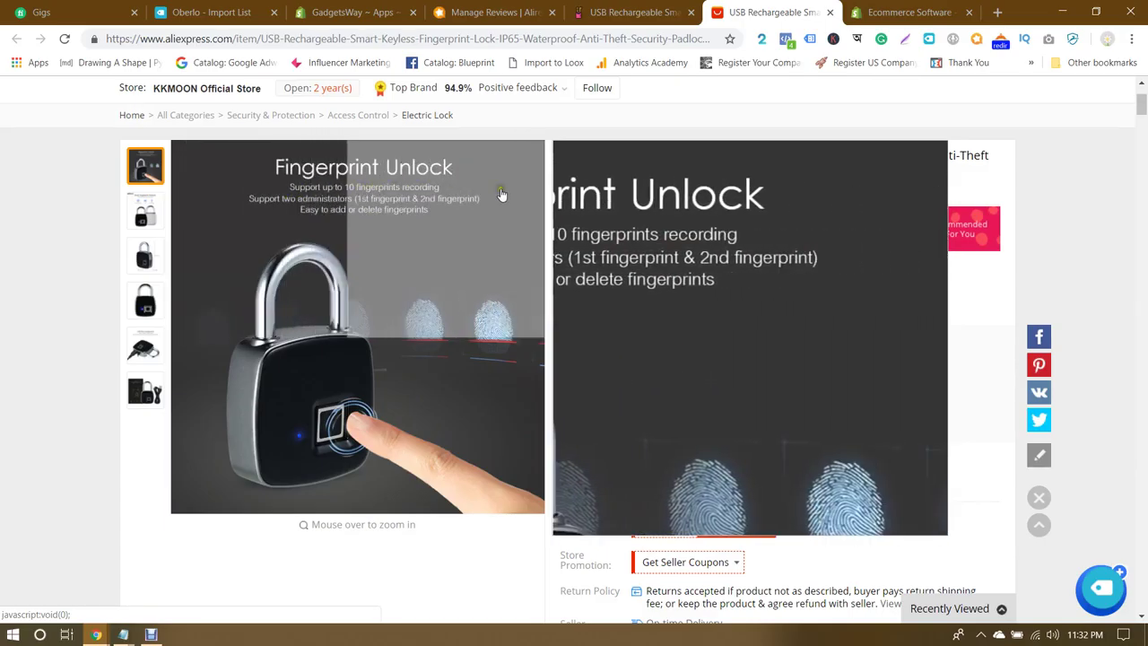
Step: Open the saved lock product image from the Desktop in Paint
click(1061, 11)
right_click(86, 148)
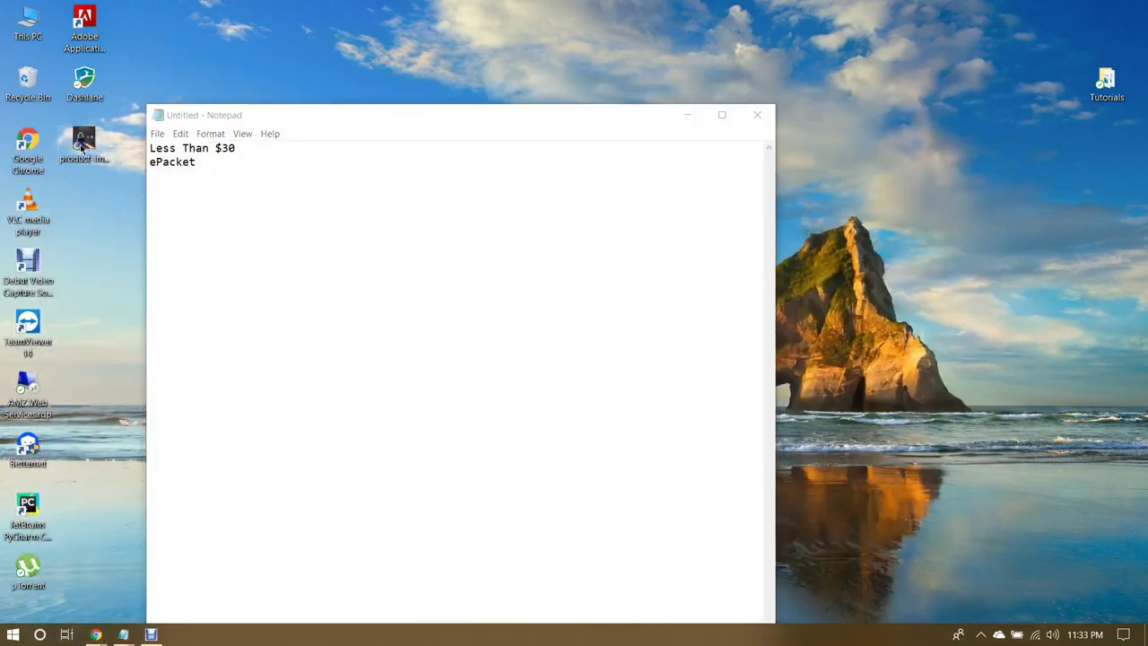
mouse_move(184, 430)
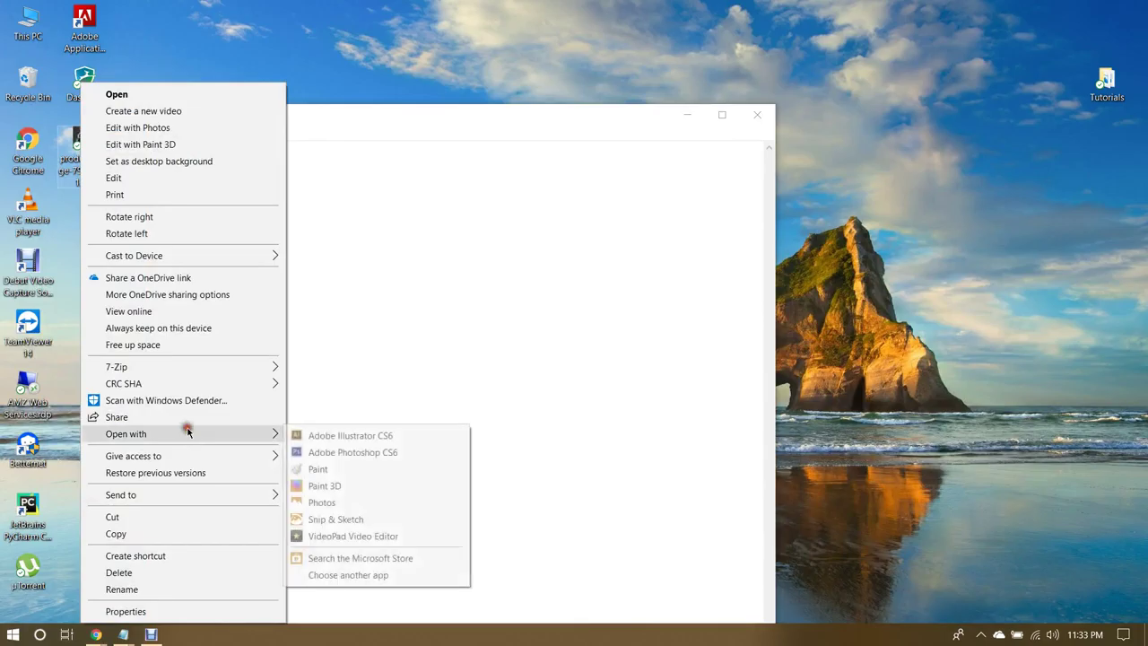
click(341, 469)
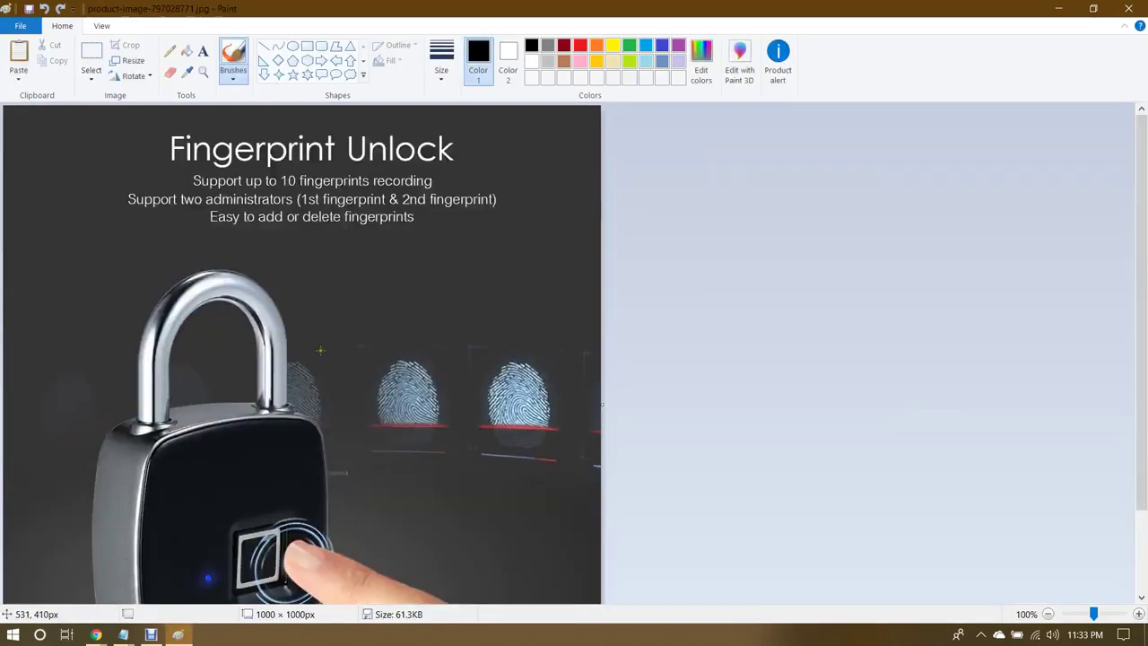
Step: Try mixing a custom dark grey foreground color with red, green and blue at 61, and dismiss the color editor
click(235, 76)
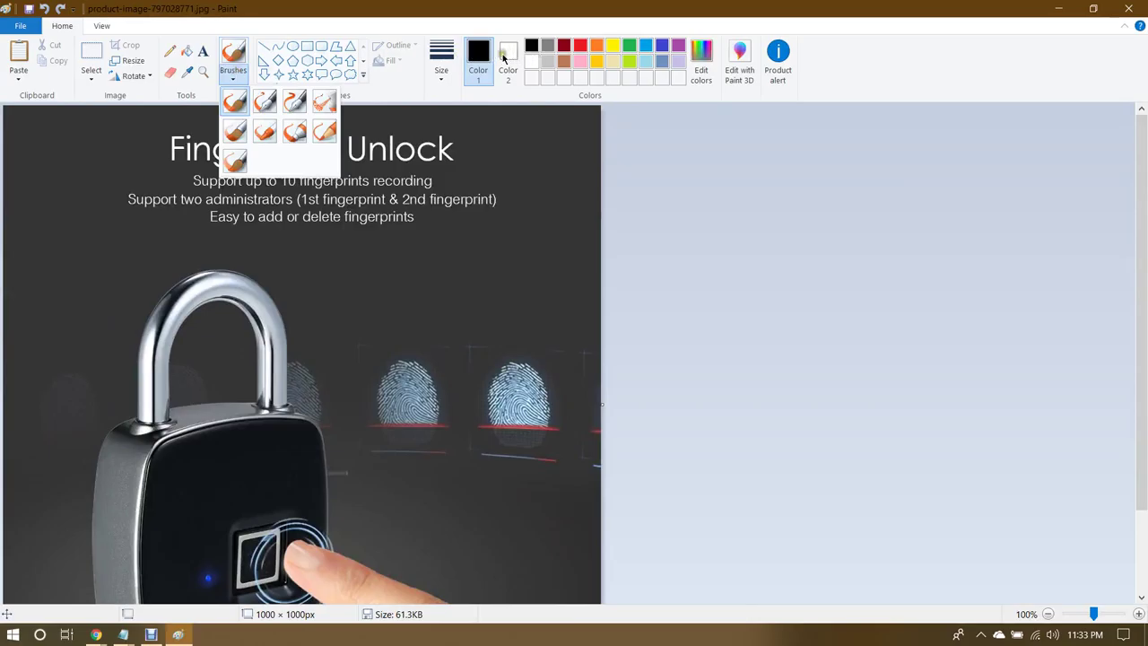
click(480, 74)
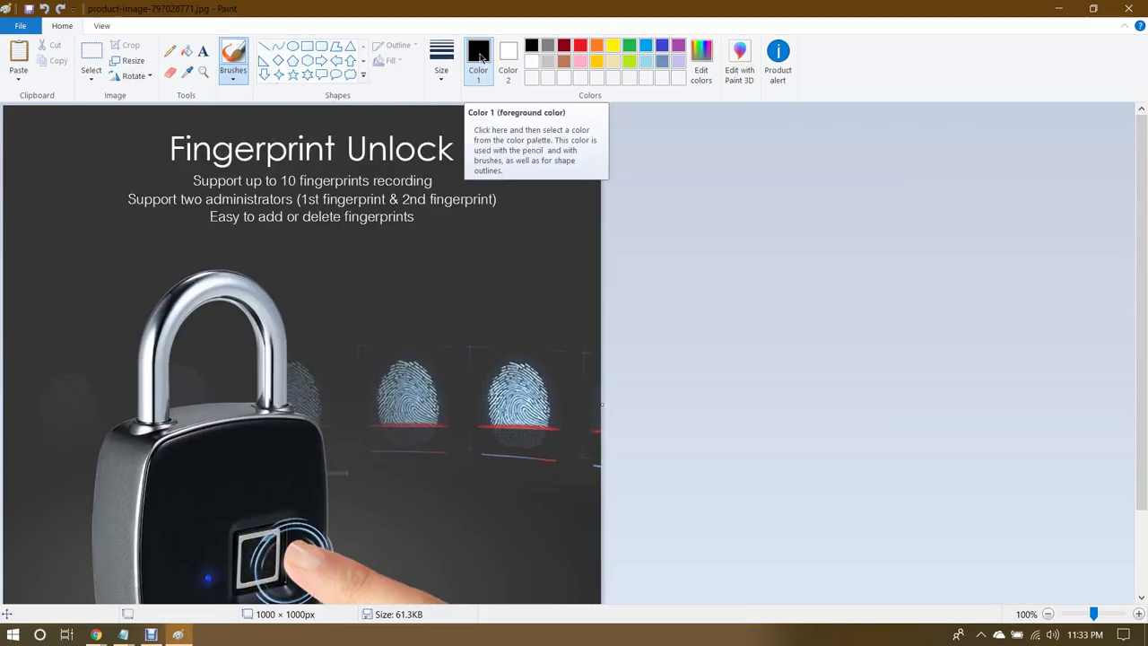
click(699, 72)
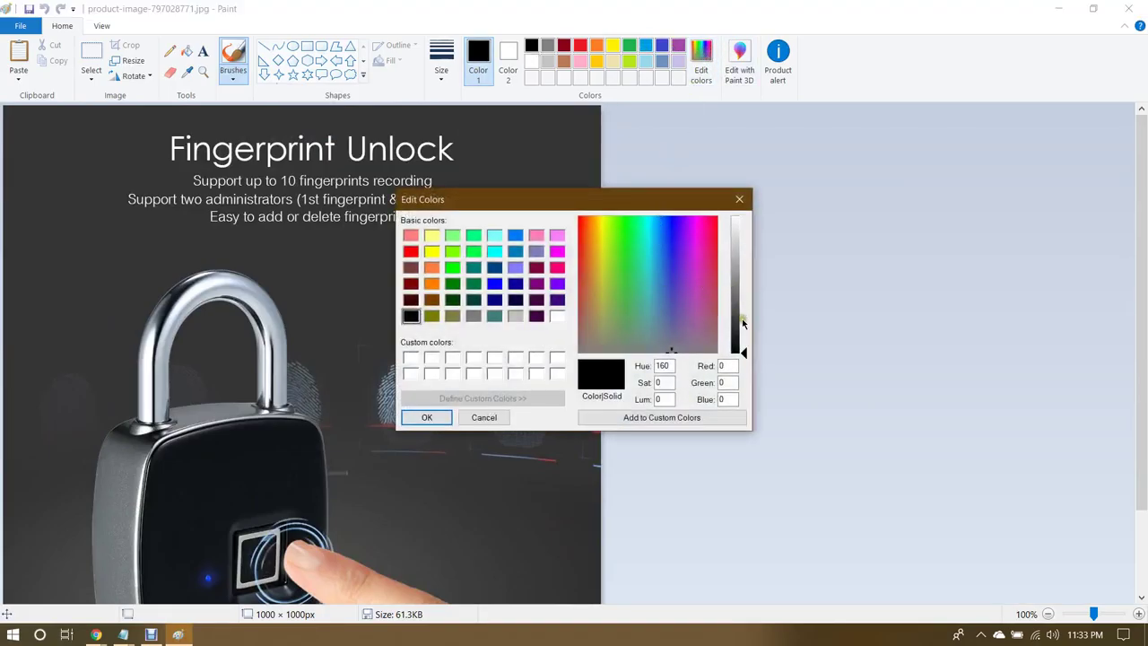
drag(735, 334, 740, 323)
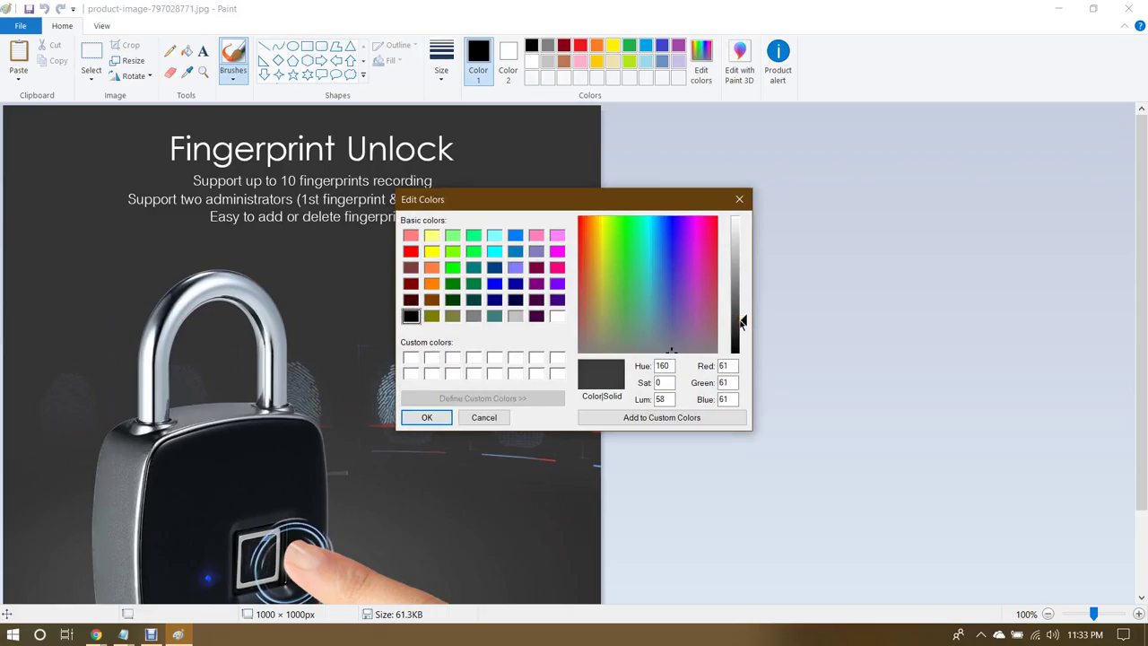
click(738, 199)
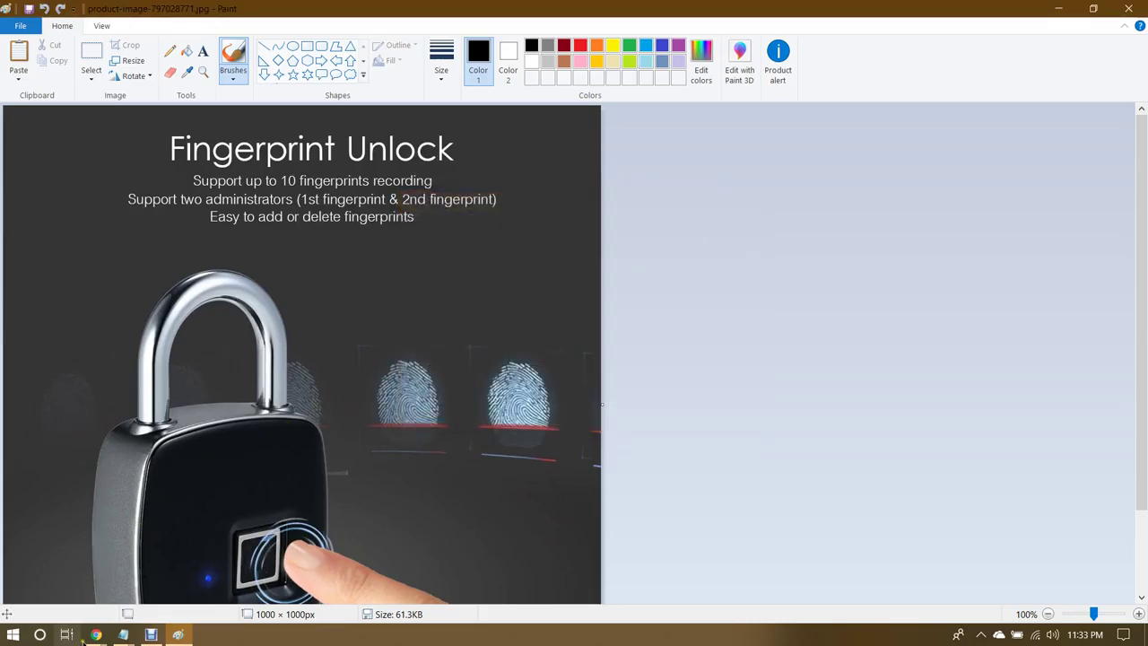
Step: Return to the AliExpress browser window, search Google for "pixie" in a new tab and open the Pixie / Nattyware result
mouse_move(97, 637)
click(77, 573)
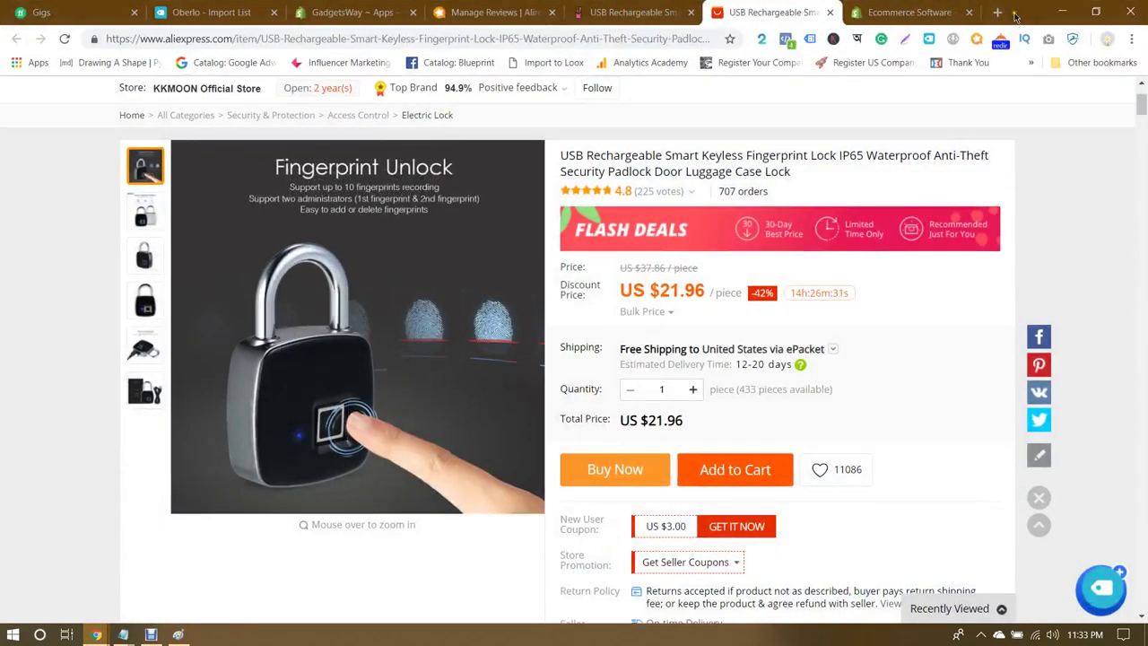
click(1000, 13)
text(pixie)
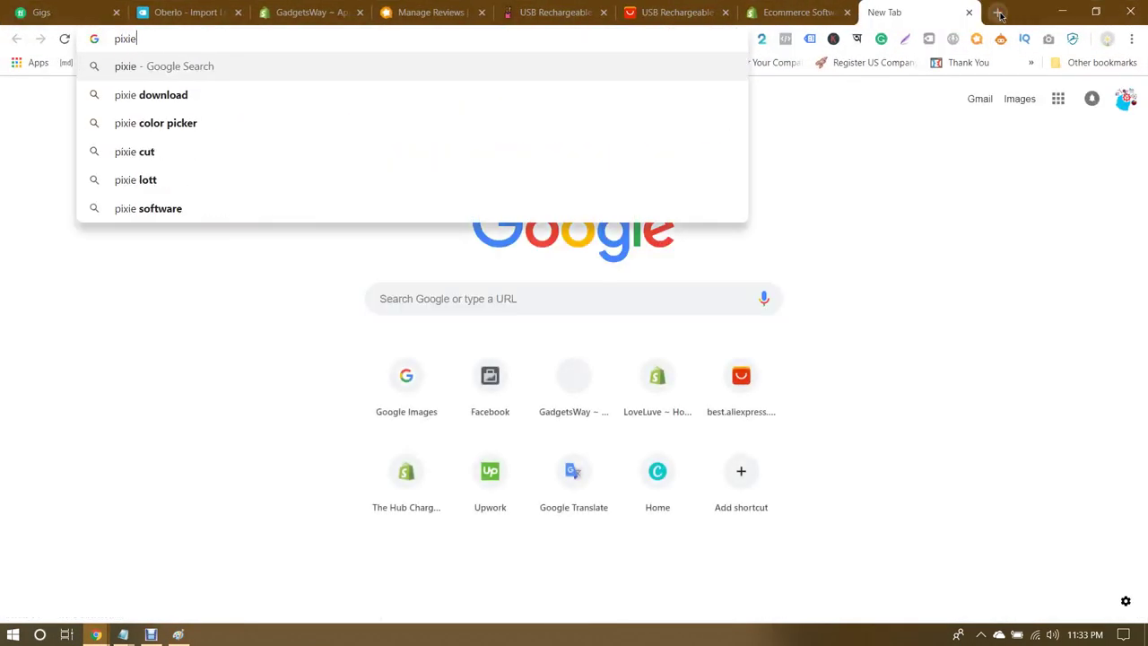
key(Return)
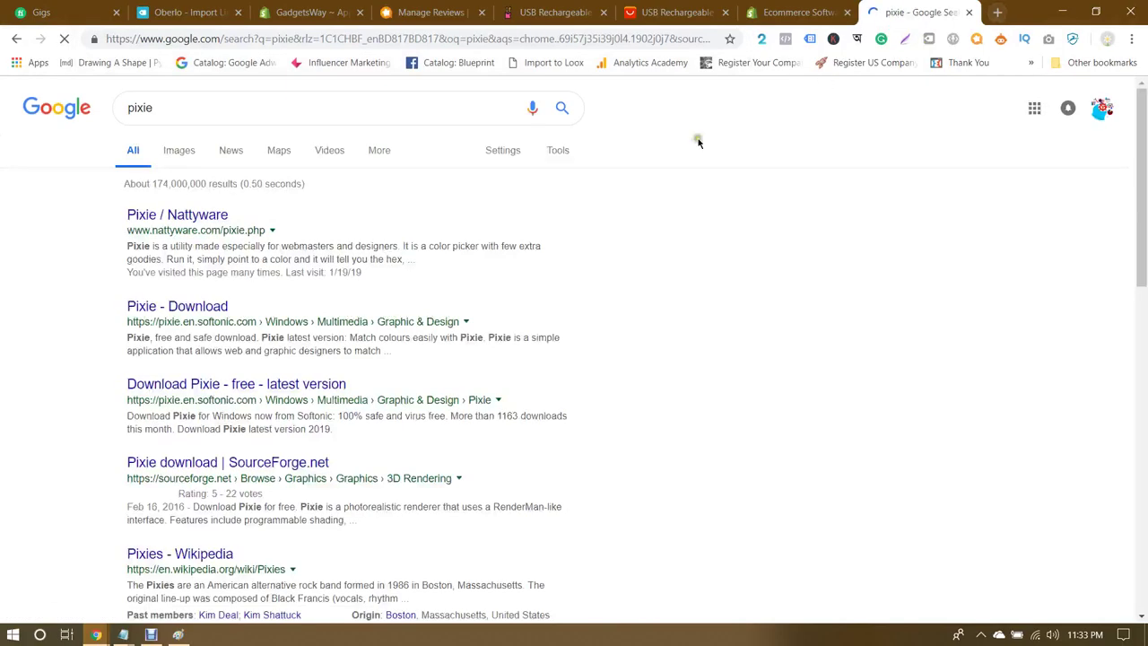
click(209, 215)
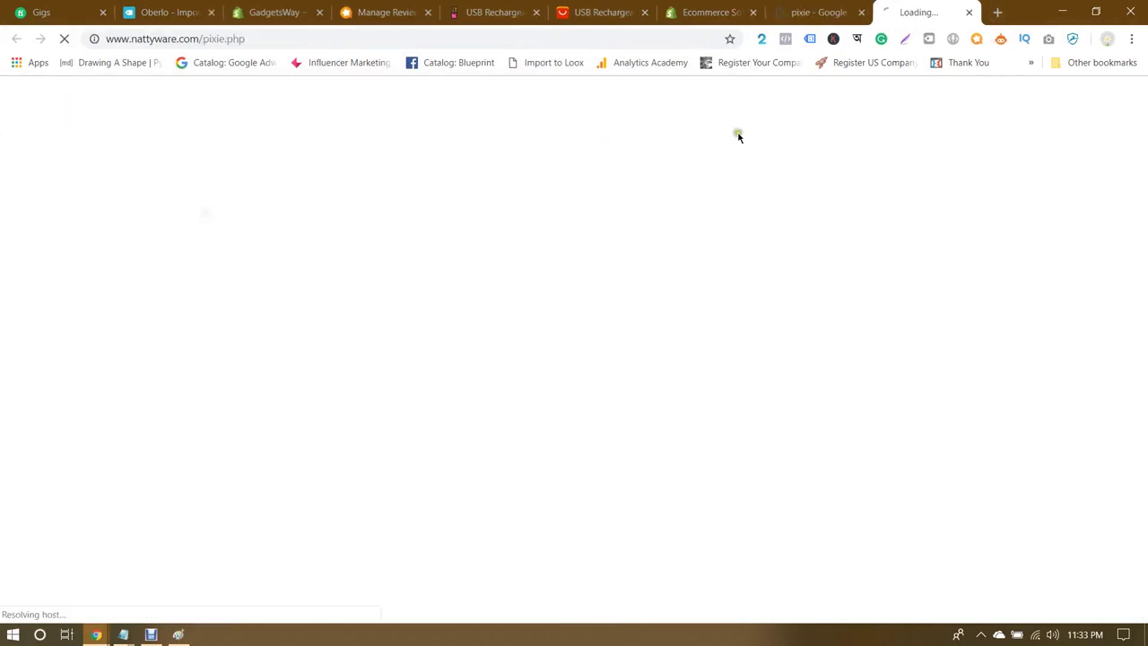
Step: Download Pixie as a portable application, launch it, and close the pixie search and Nattyware tabs
click(862, 14)
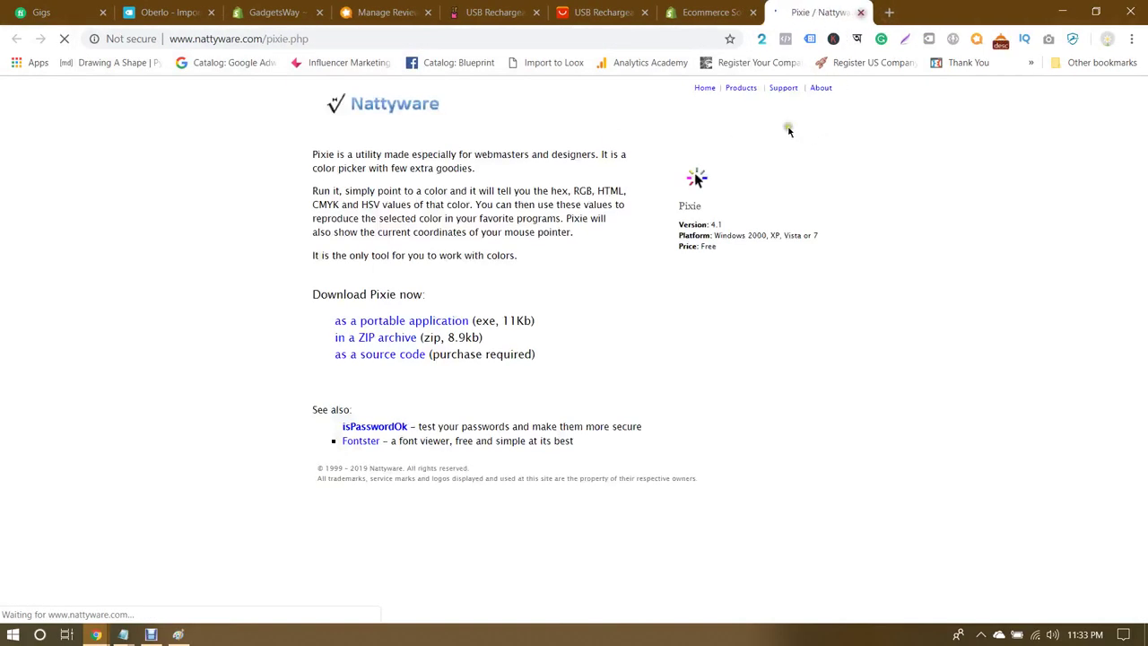
click(391, 324)
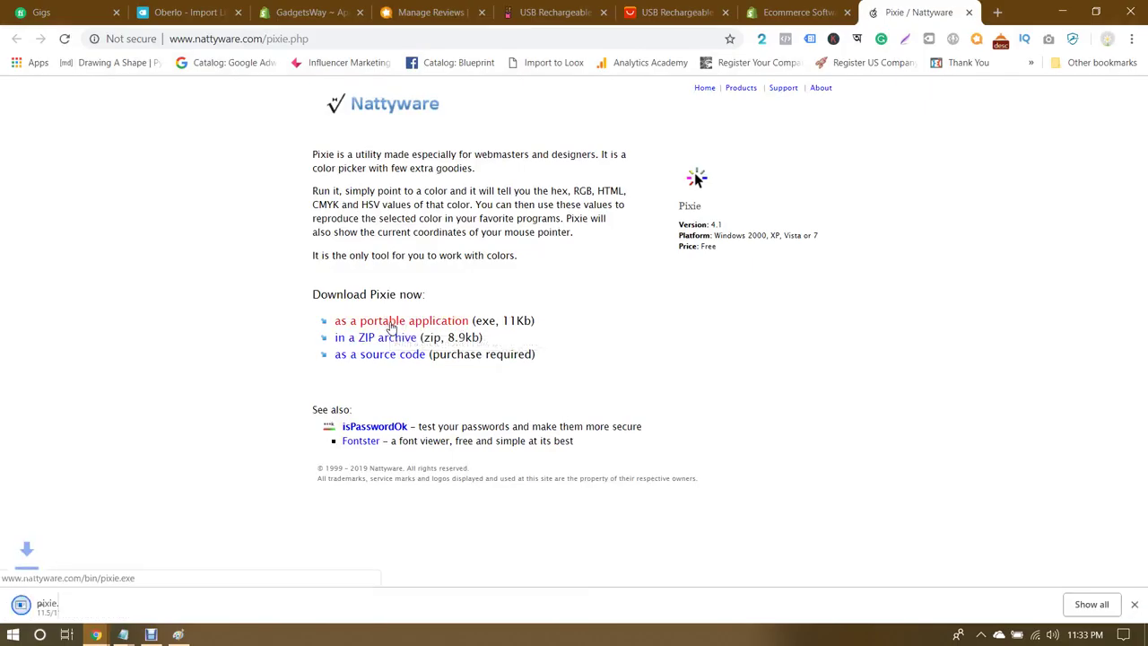
click(45, 606)
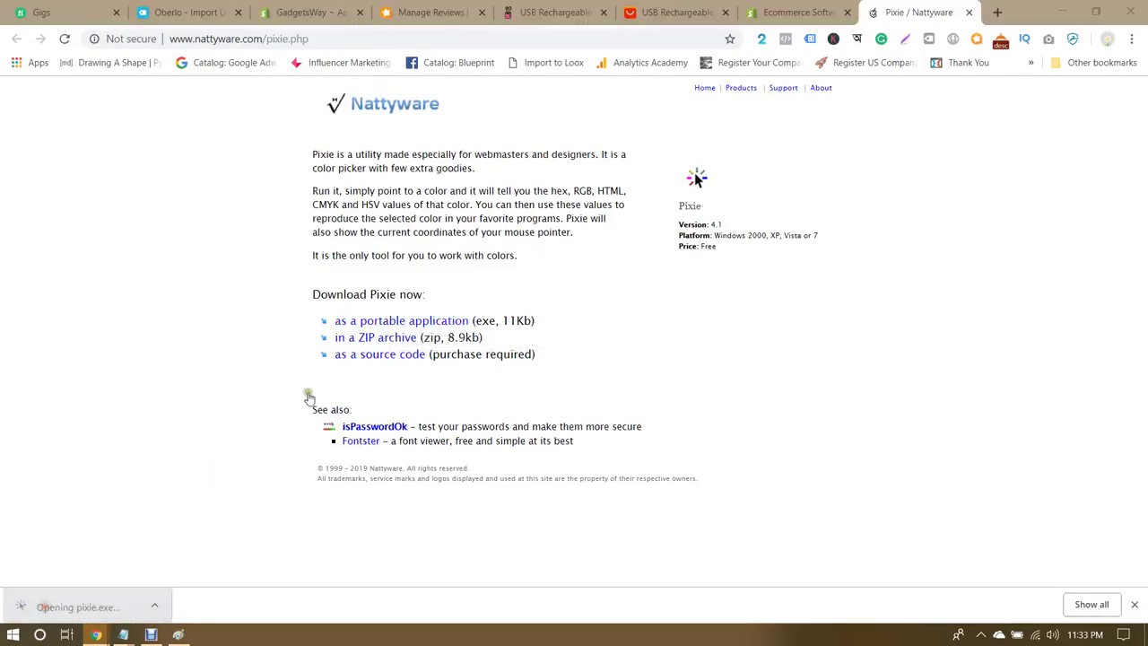
click(969, 13)
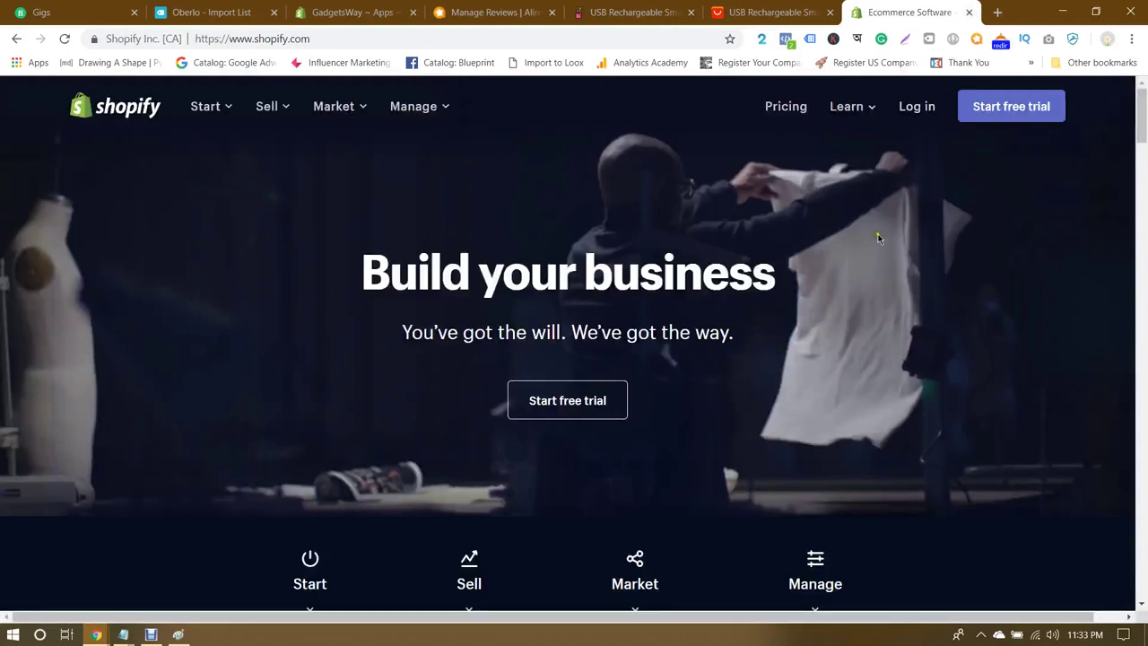
mouse_move(179, 637)
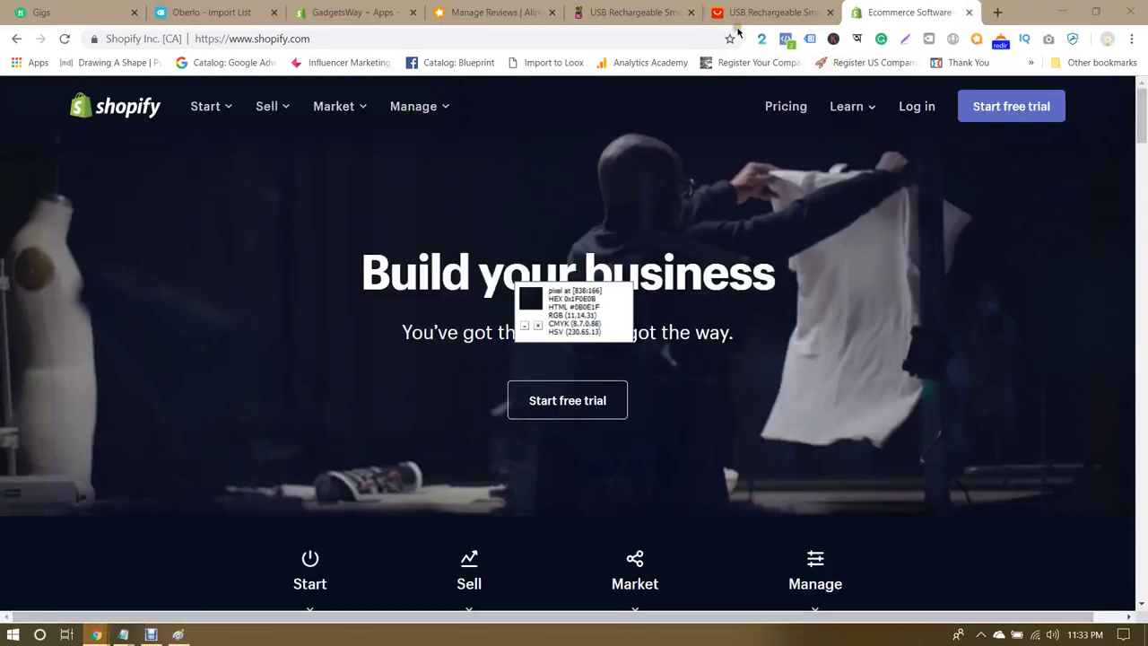
Step: View the product image from the Desktop in Photos, sample its dark background with the Pixie color picker, and return to Paint
click(1060, 11)
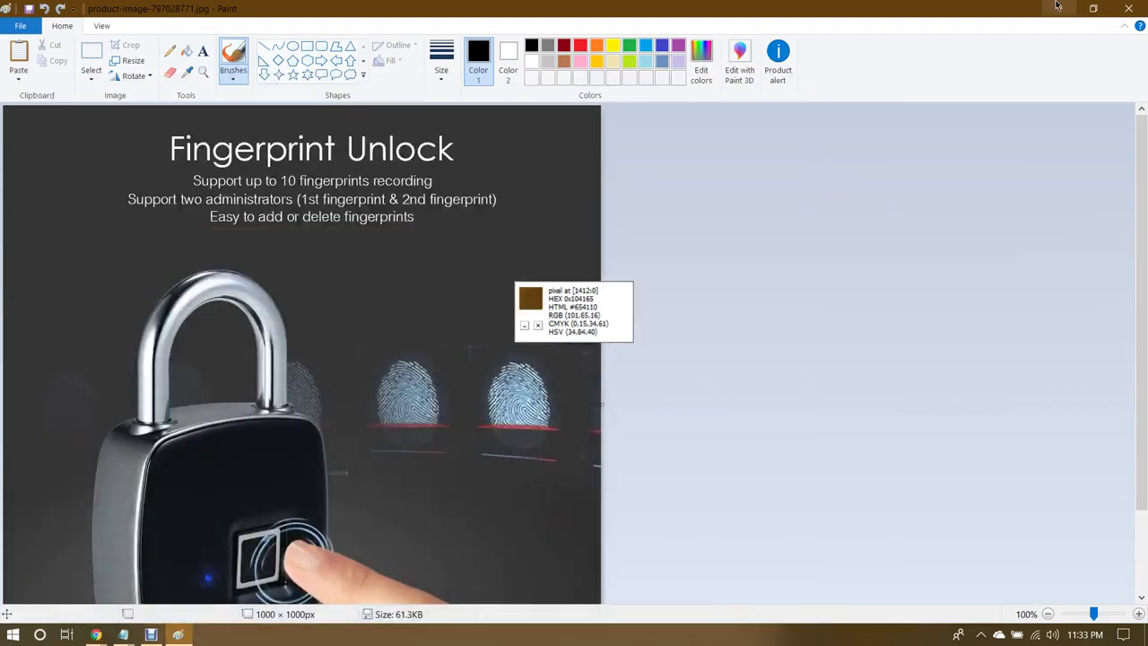
click(1058, 8)
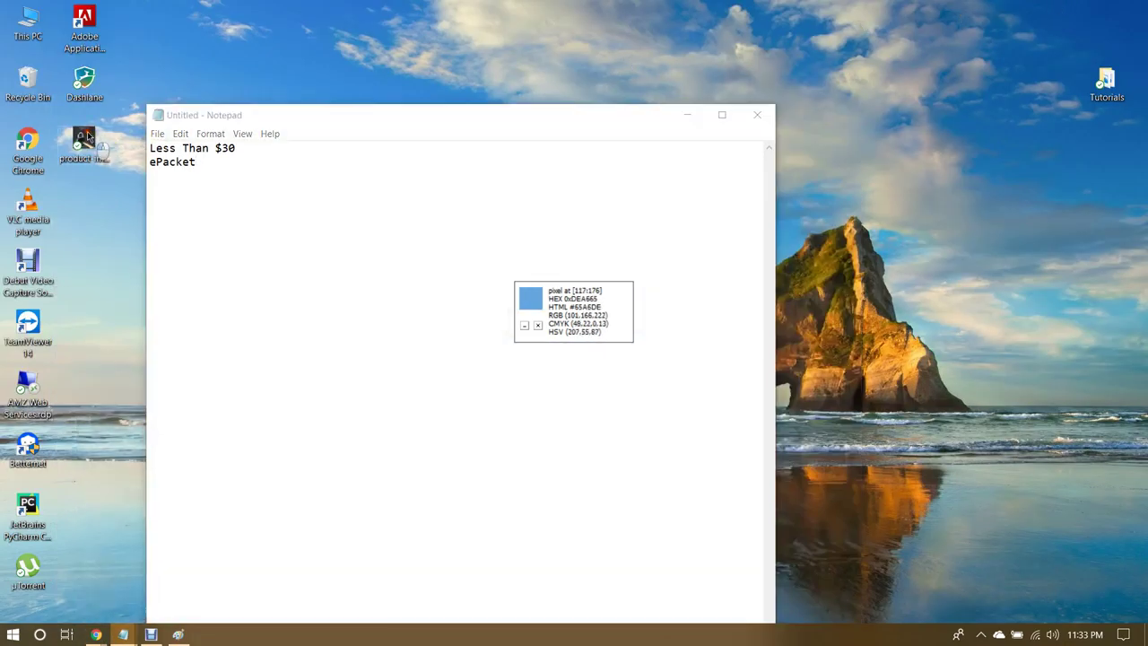
double_click(85, 139)
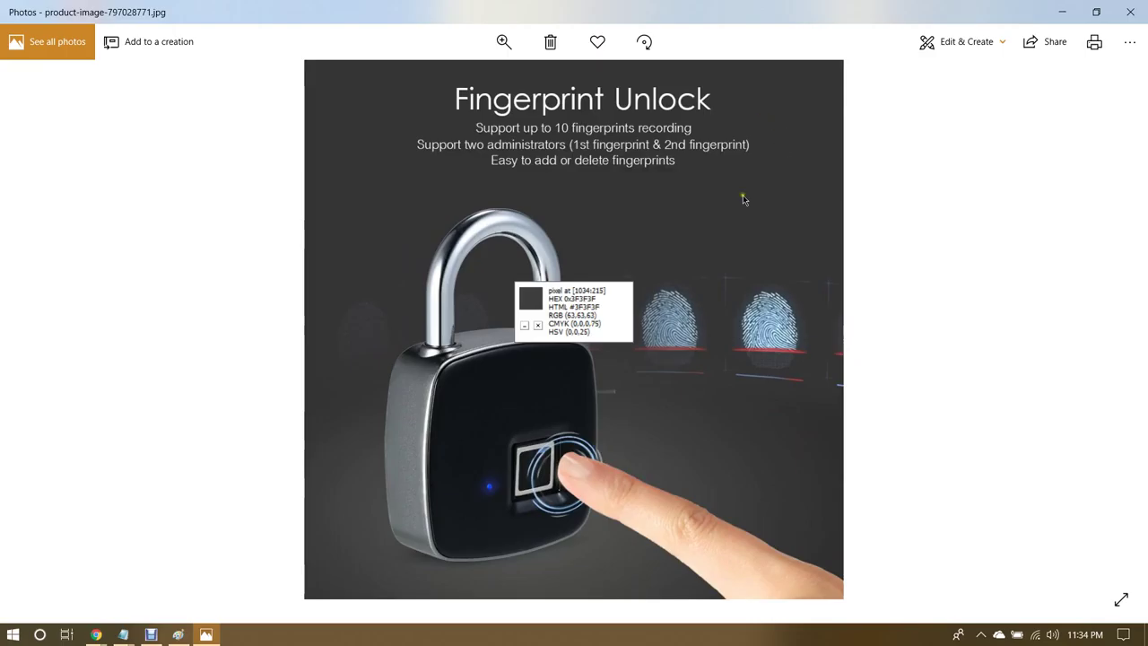
mouse_move(566, 313)
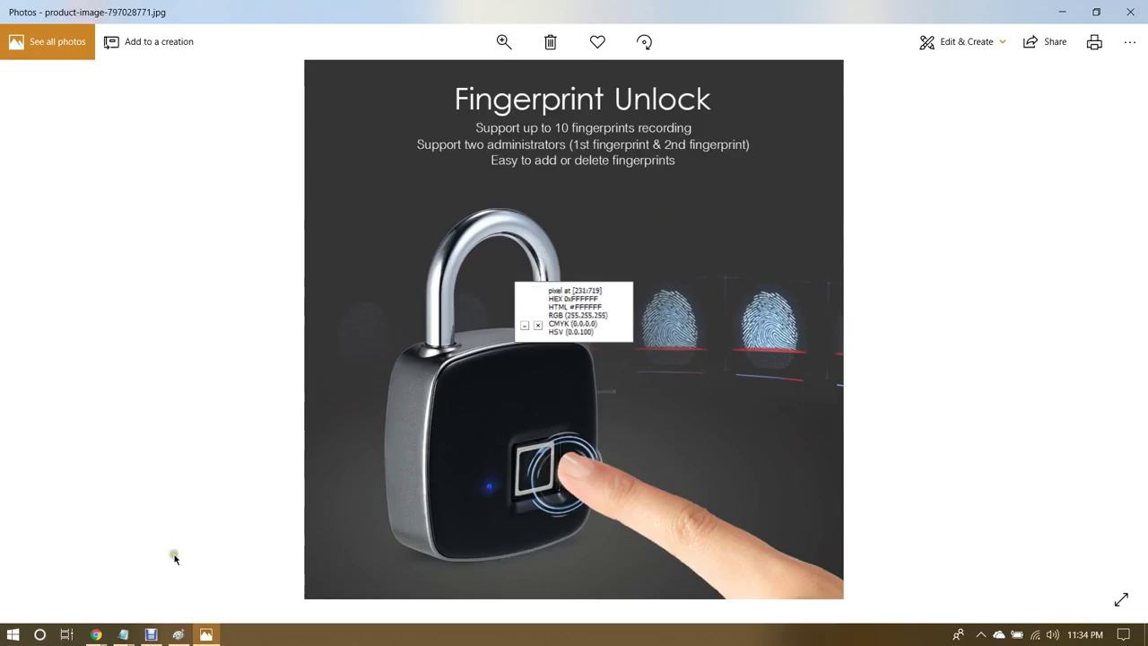
click(178, 634)
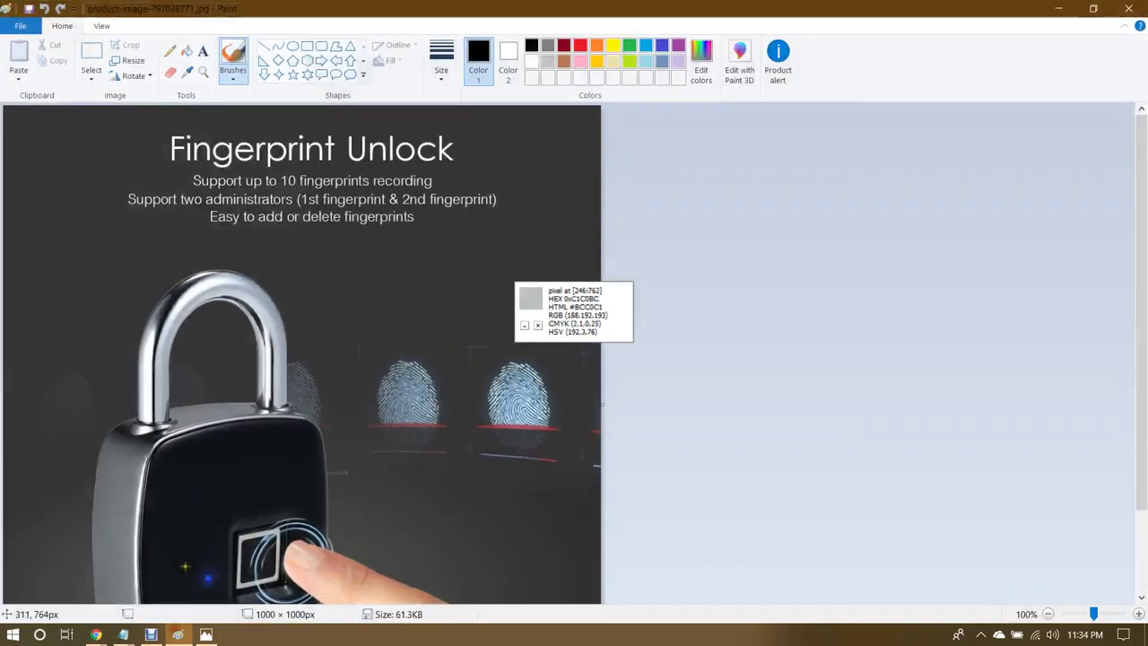
Step: Try a custom foreground color with red, green and blue at 43, brushing it over the "Support two administrators" line
click(701, 62)
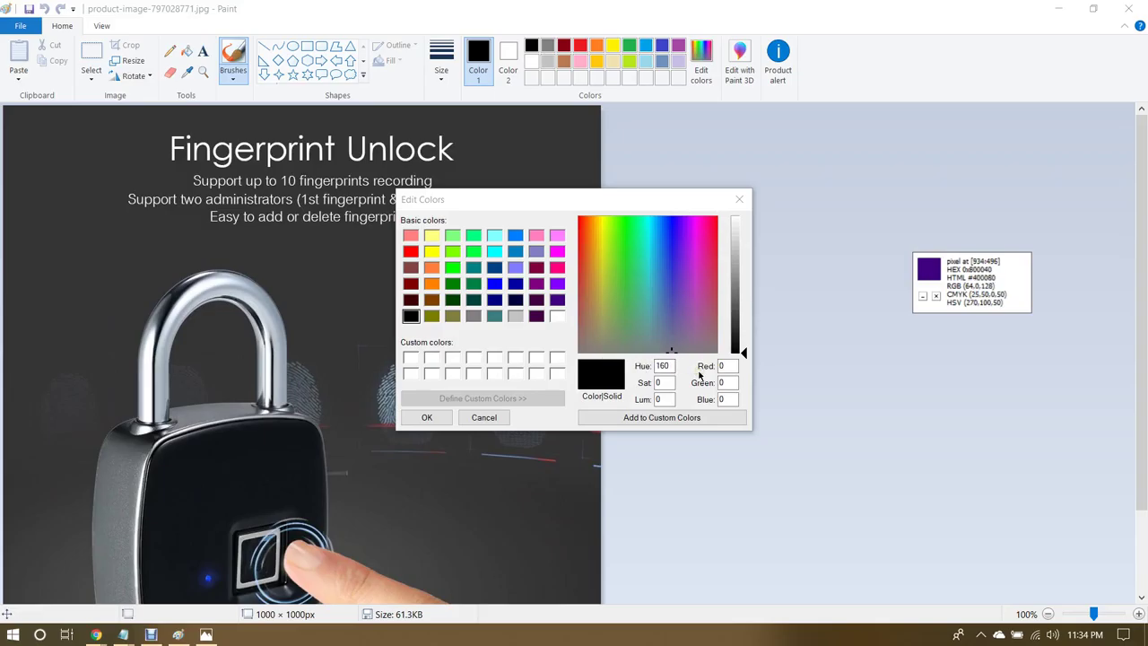
click(677, 418)
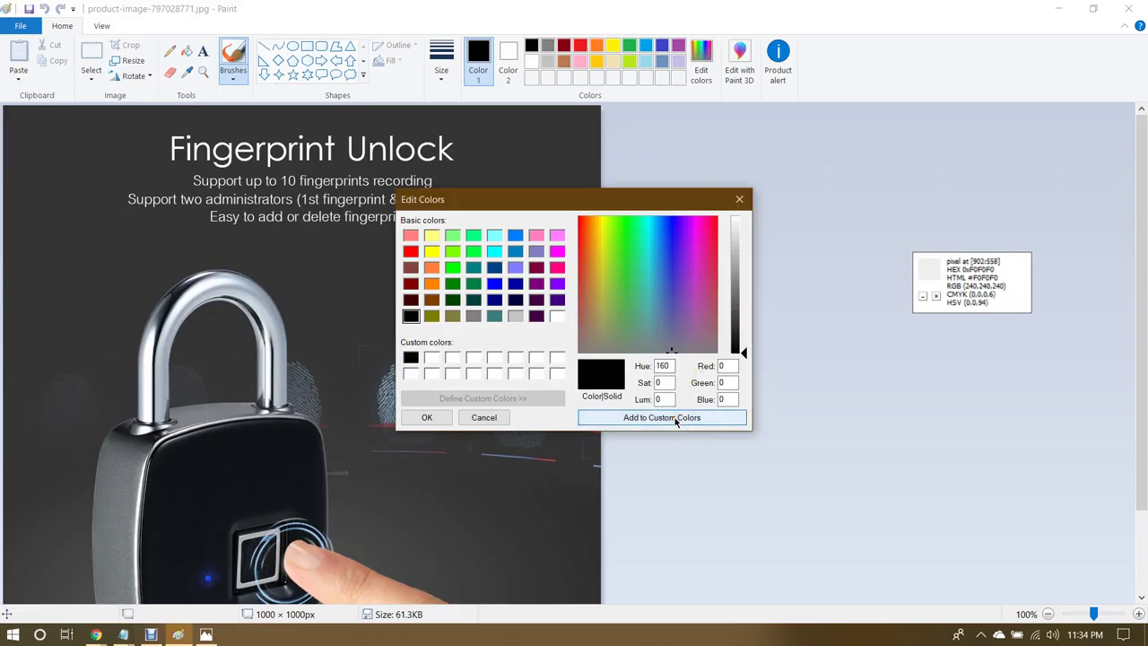
click(676, 418)
click(676, 418)
click(676, 418)
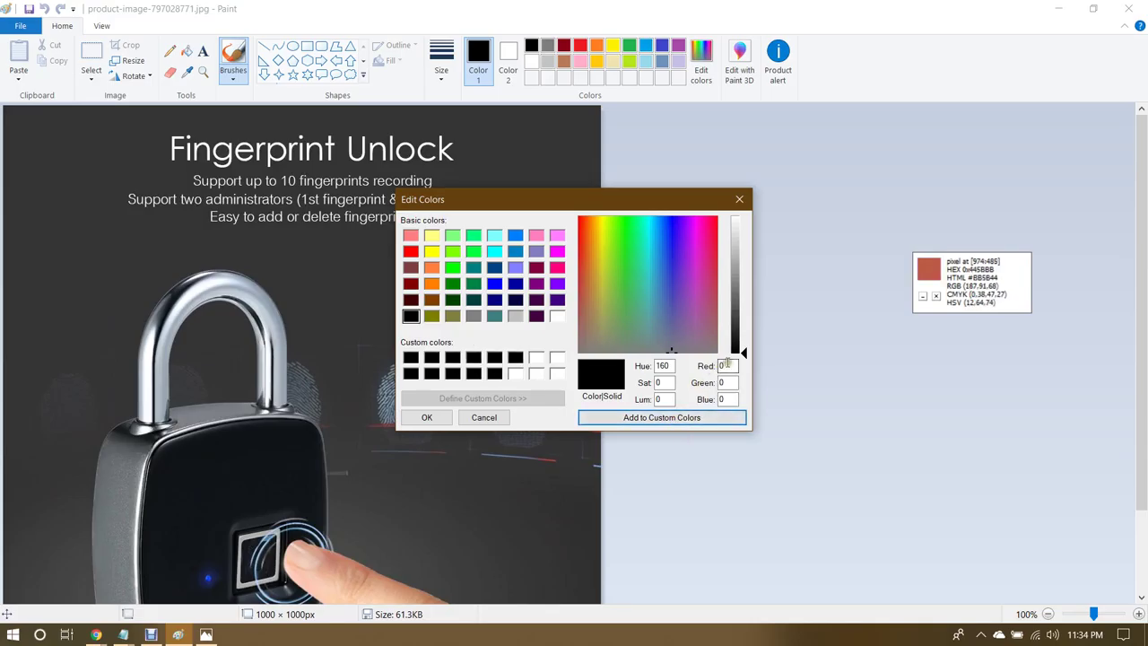
click(743, 328)
drag(742, 328, 740, 331)
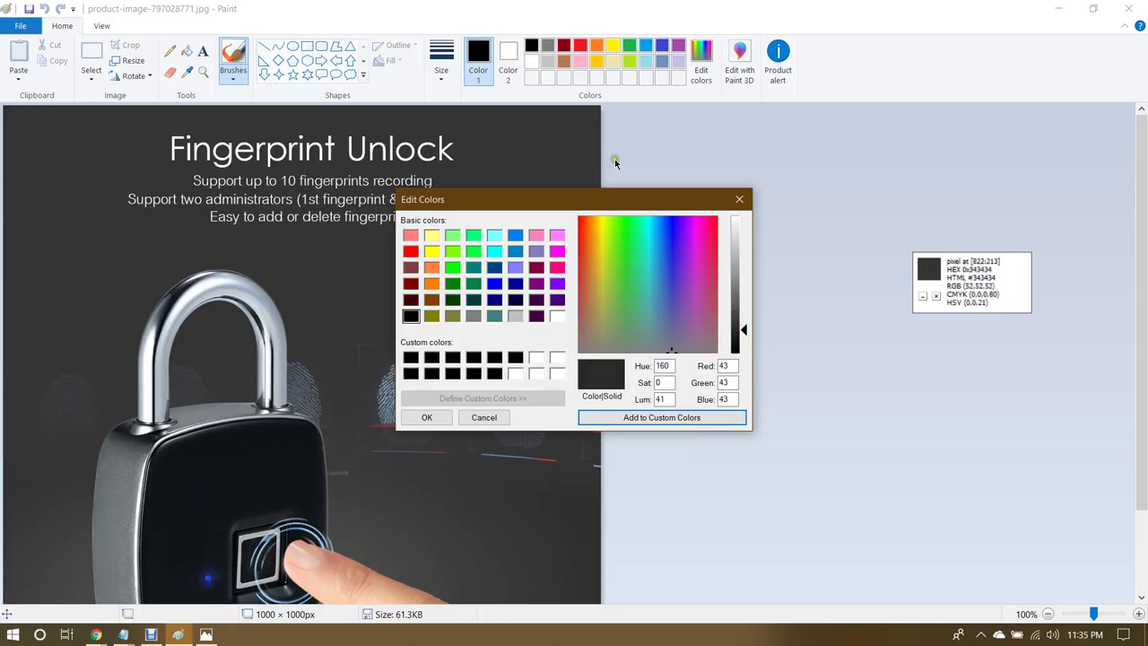
click(434, 414)
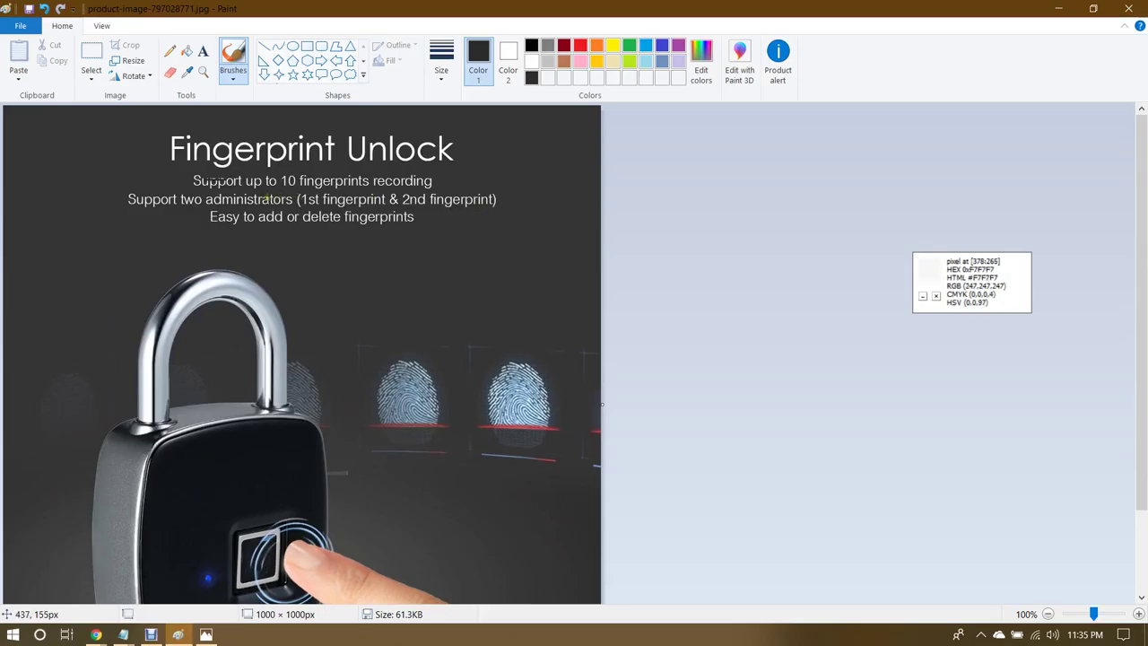
drag(208, 199, 365, 199)
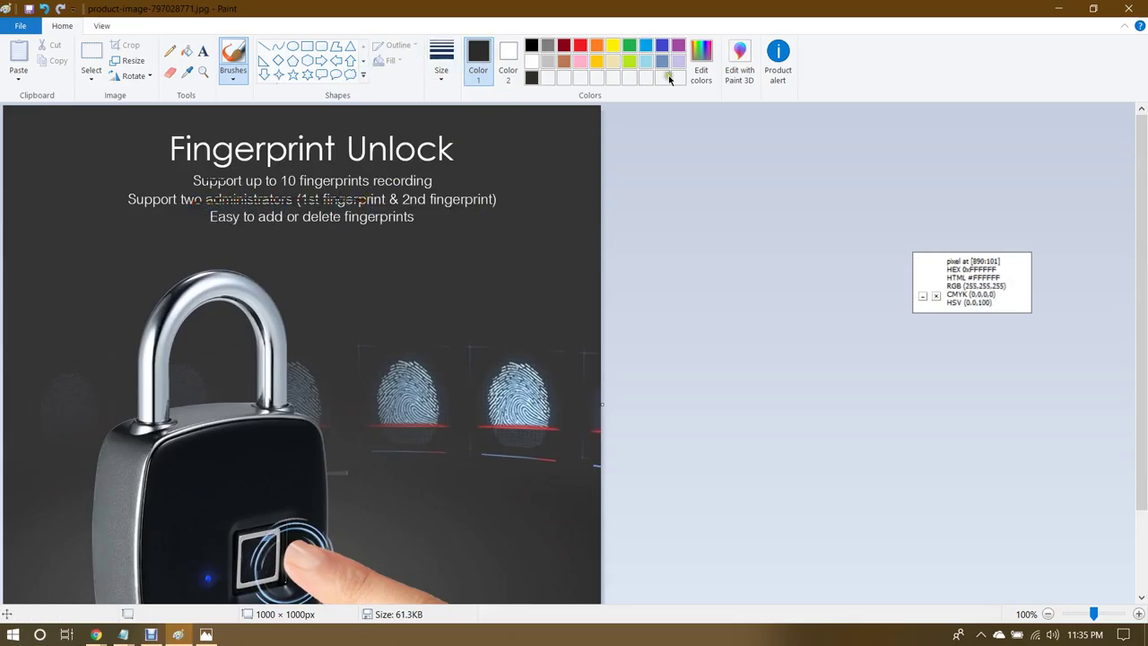
Step: Try a lighter grey foreground color with red, green and blue at 75, brushing it over the "Easy to add or delete fingerprints" line
click(700, 63)
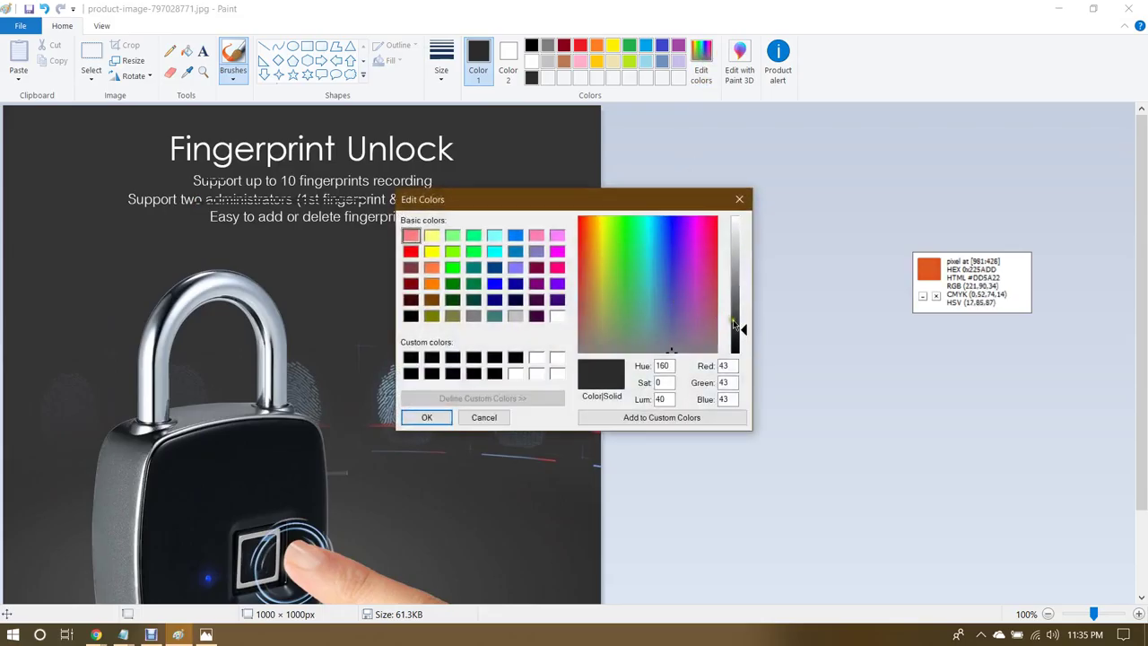
drag(735, 329, 735, 312)
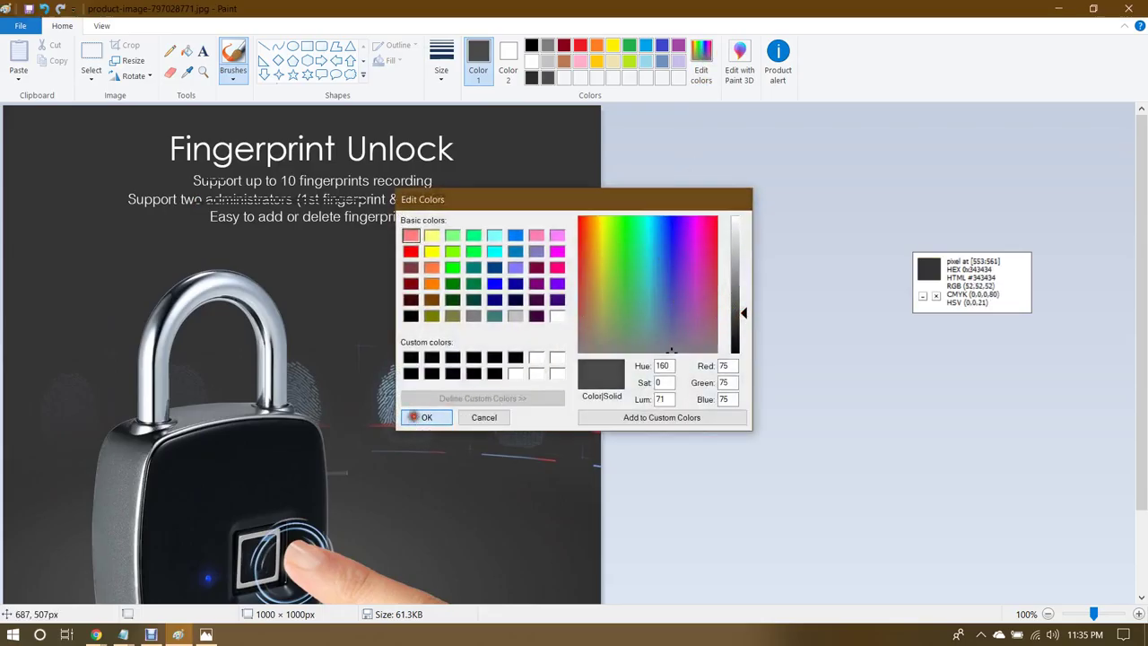
click(427, 417)
mouse_move(432, 232)
mouse_down()
mouse_move(269, 232)
mouse_move(381, 231)
mouse_up()
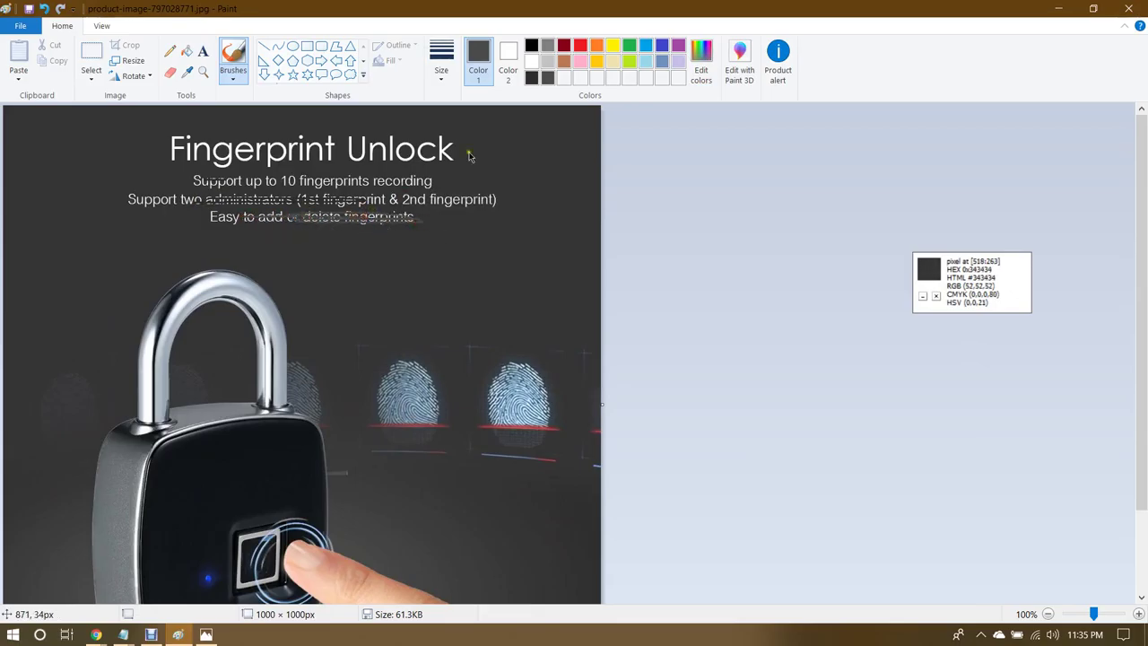
Step: Try a grey foreground color with red, green and blue at 104, making test strokes over and beside the "Support up to 10 fingerprints recording" line
click(700, 68)
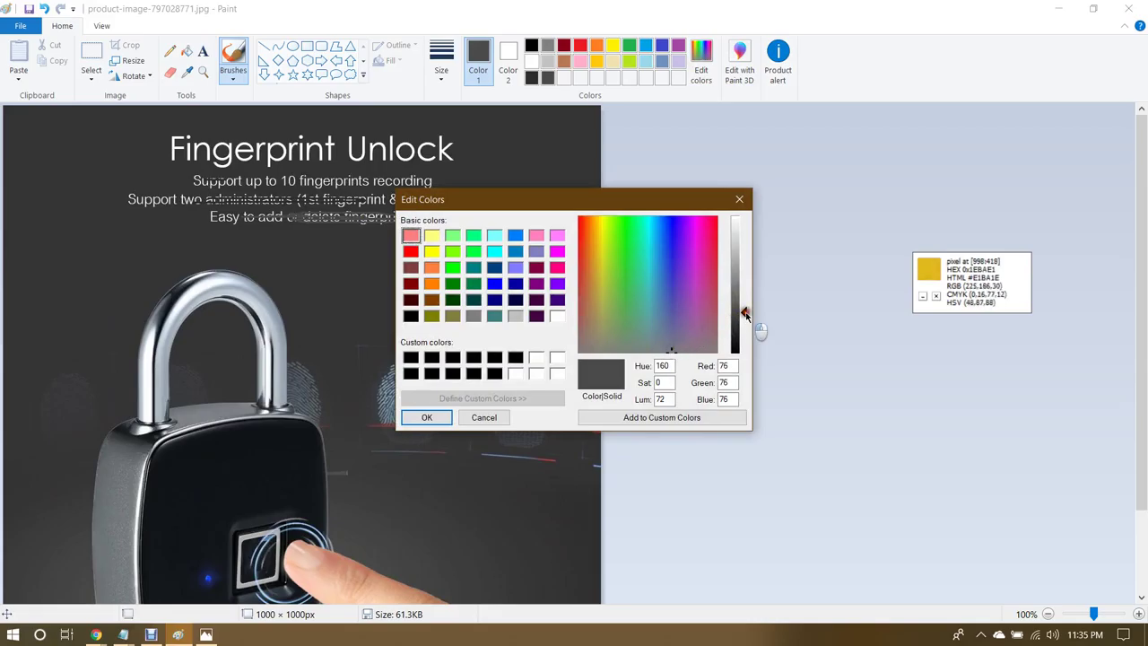
drag(744, 312, 745, 300)
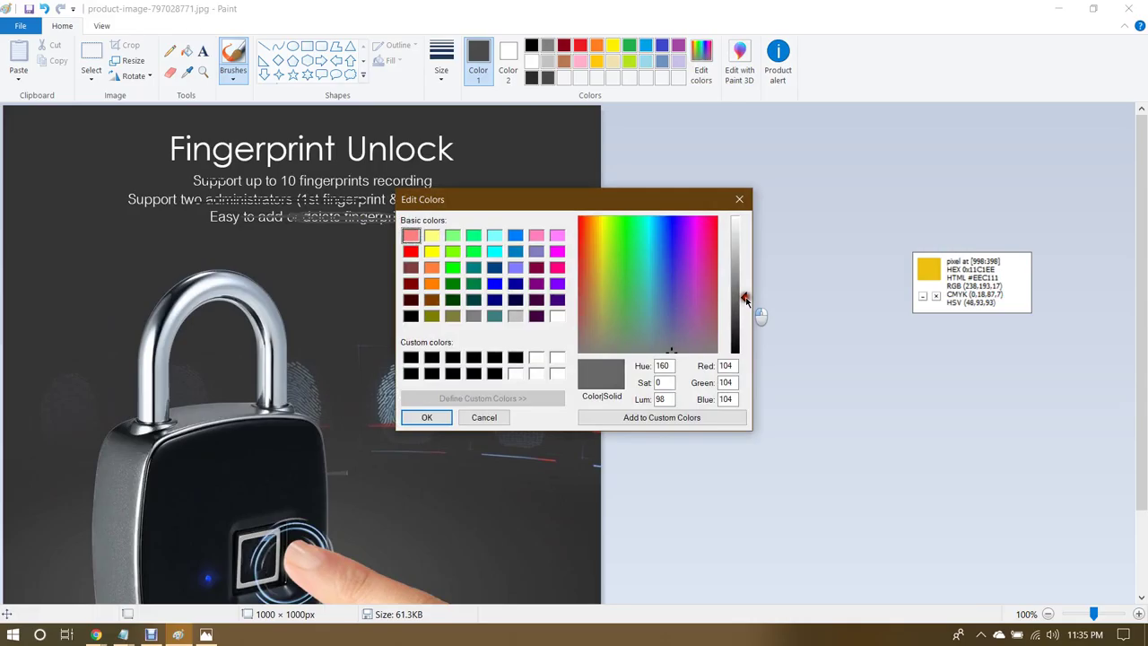
click(428, 417)
mouse_move(337, 178)
mouse_down()
mouse_move(404, 181)
mouse_move(361, 181)
mouse_up()
drag(464, 169, 453, 190)
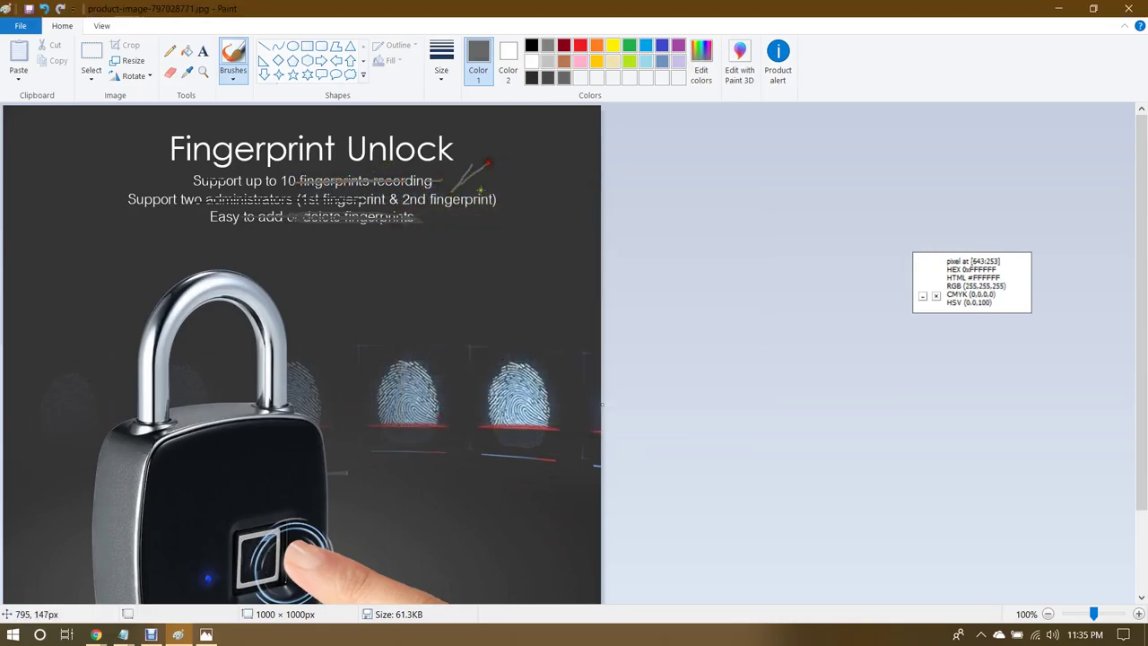
Step: Set the foreground color to red, green and blue 52 and start brushing over the description text and stray test strokes
click(704, 62)
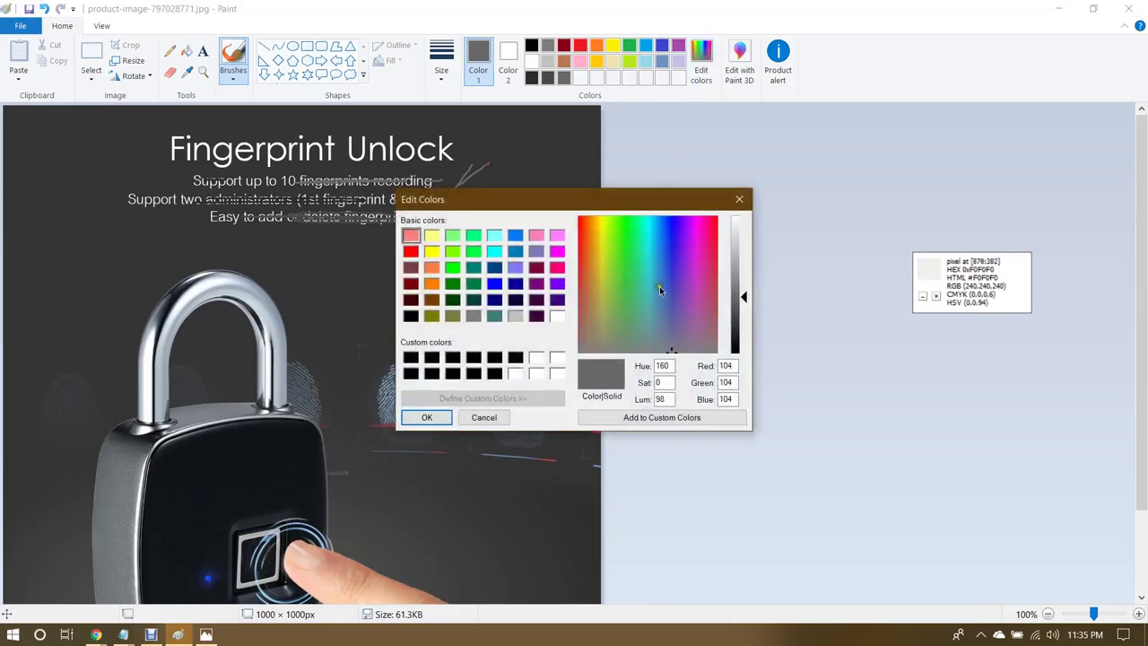
drag(744, 299, 744, 328)
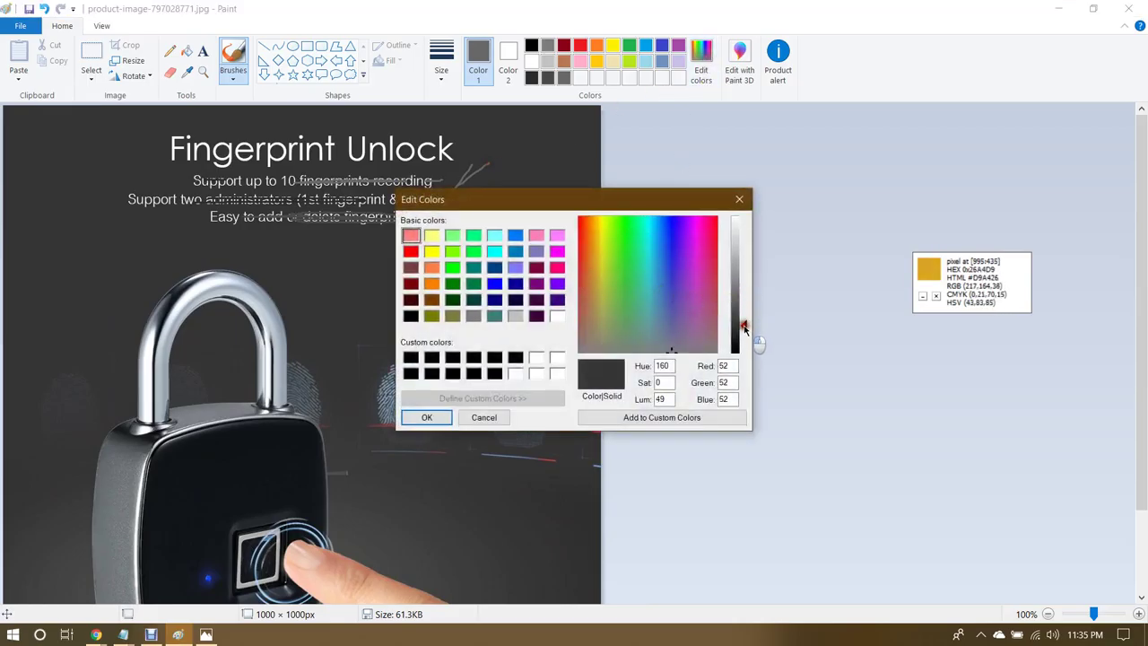
click(426, 416)
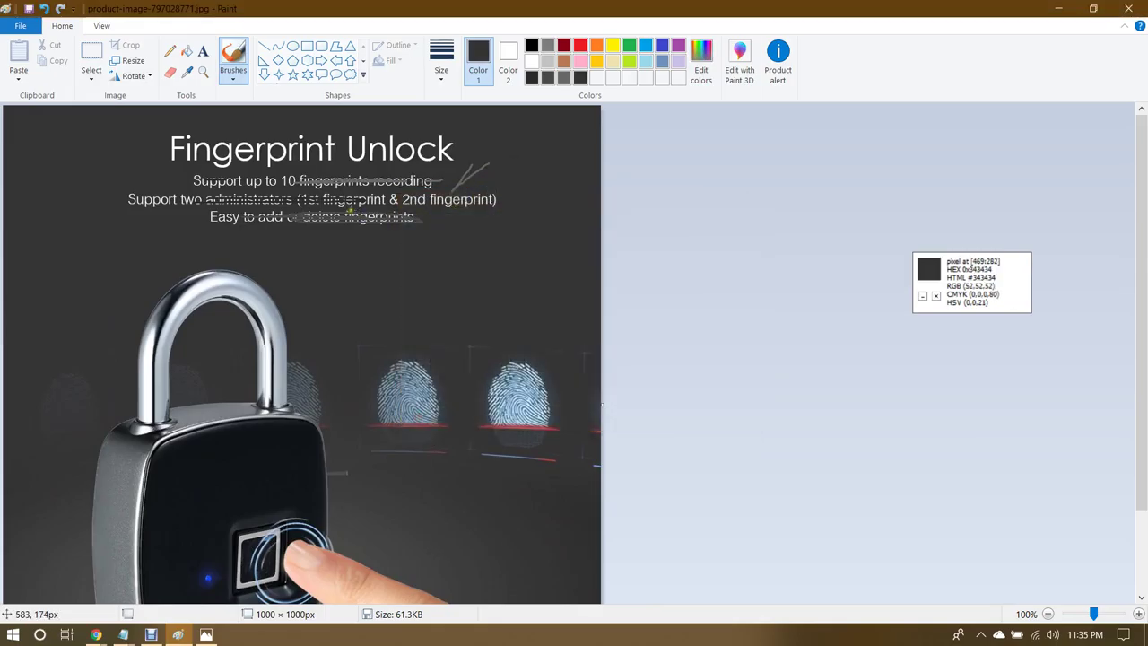
mouse_move(350, 209)
mouse_down()
mouse_move(475, 199)
mouse_move(370, 186)
mouse_move(483, 191)
mouse_move(363, 197)
mouse_move(450, 207)
mouse_move(304, 198)
mouse_move(485, 203)
mouse_move(464, 207)
mouse_move(453, 203)
mouse_move(521, 195)
mouse_move(441, 209)
mouse_move(462, 204)
mouse_move(334, 196)
mouse_move(319, 183)
mouse_move(446, 186)
mouse_move(364, 180)
mouse_move(414, 184)
mouse_up()
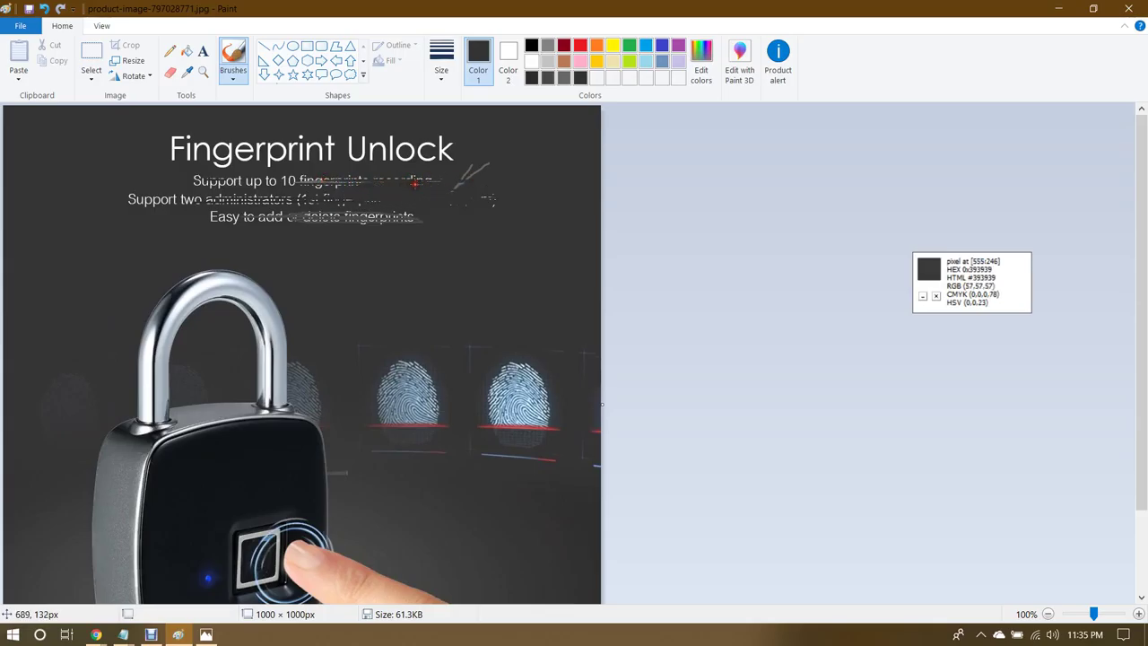
Step: Switch to the Marker brush and paint out all three description lines and the stray strokes below the "Fingerprint Unlock" title
click(233, 71)
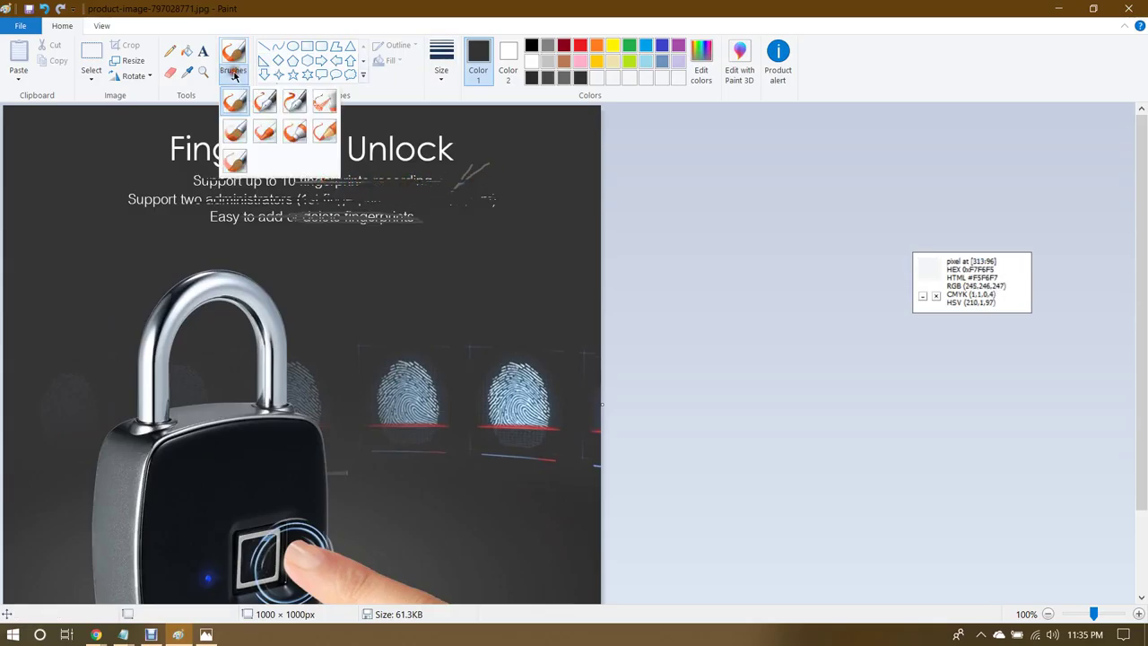
click(288, 131)
drag(414, 221, 265, 219)
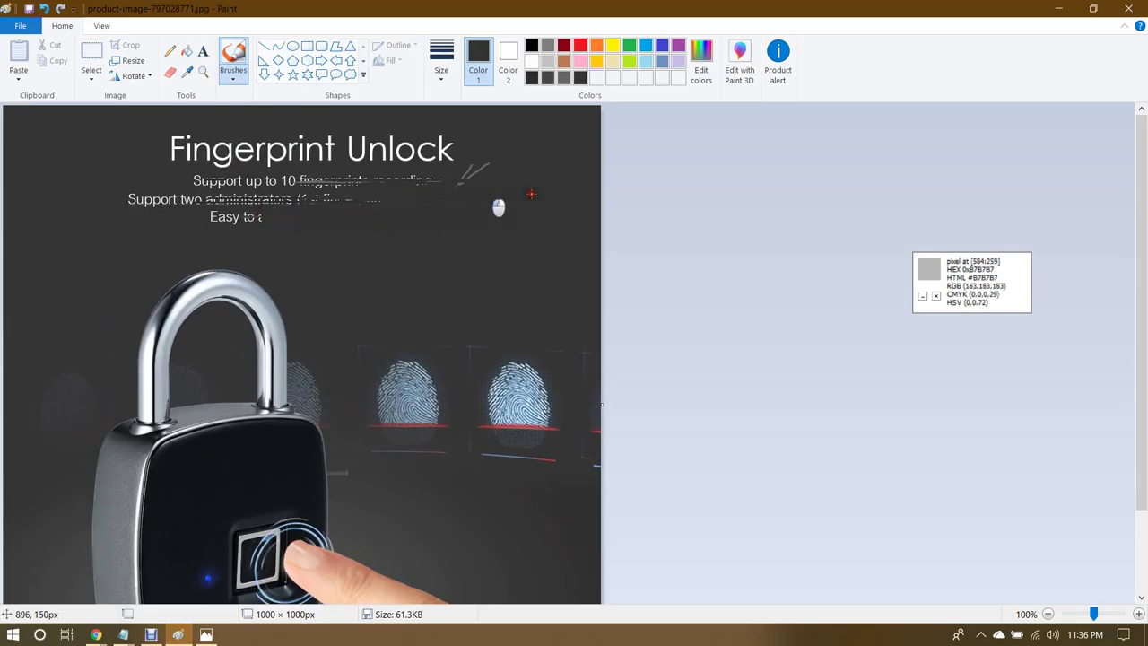
mouse_move(529, 191)
mouse_down()
mouse_move(346, 203)
mouse_move(433, 204)
mouse_move(108, 191)
mouse_move(136, 205)
mouse_move(333, 221)
mouse_move(196, 222)
mouse_move(281, 206)
mouse_move(135, 206)
mouse_move(260, 222)
mouse_up()
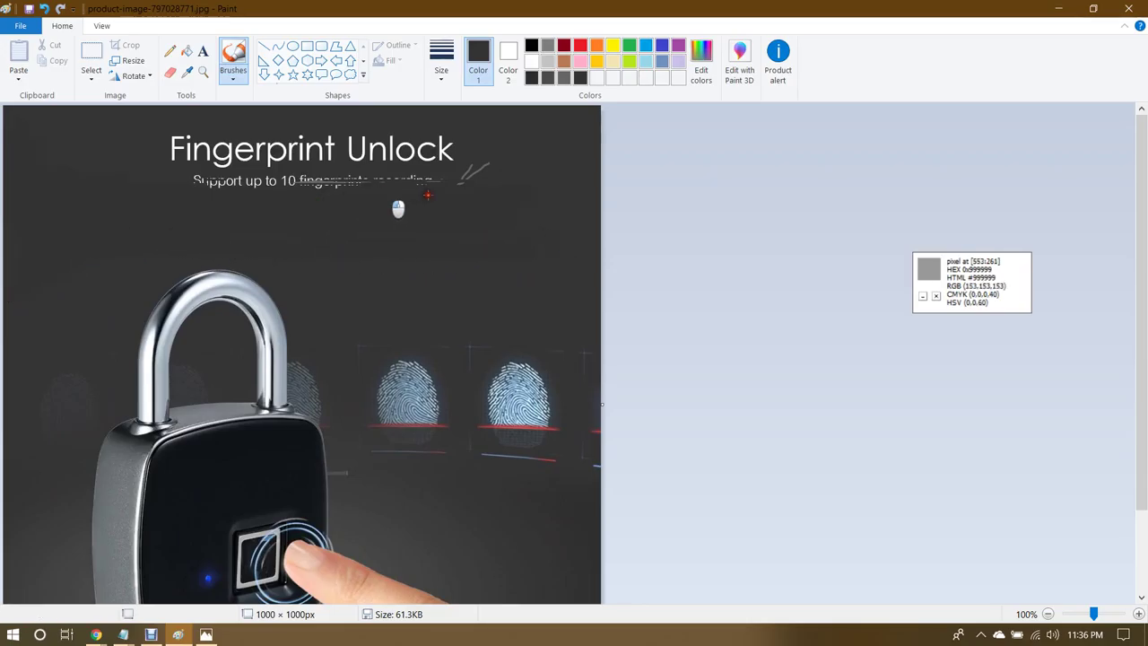
mouse_move(431, 184)
mouse_down()
mouse_move(193, 180)
mouse_move(498, 181)
mouse_move(305, 180)
mouse_move(541, 170)
mouse_move(460, 205)
mouse_move(589, 166)
mouse_move(594, 143)
mouse_up()
mouse_move(548, 187)
mouse_down()
mouse_move(382, 254)
mouse_move(344, 256)
mouse_move(469, 228)
mouse_move(553, 232)
mouse_move(584, 213)
mouse_move(569, 250)
mouse_move(605, 155)
mouse_move(571, 149)
mouse_move(569, 114)
mouse_move(532, 121)
mouse_move(497, 159)
mouse_move(496, 119)
mouse_move(489, 157)
mouse_move(511, 189)
mouse_up()
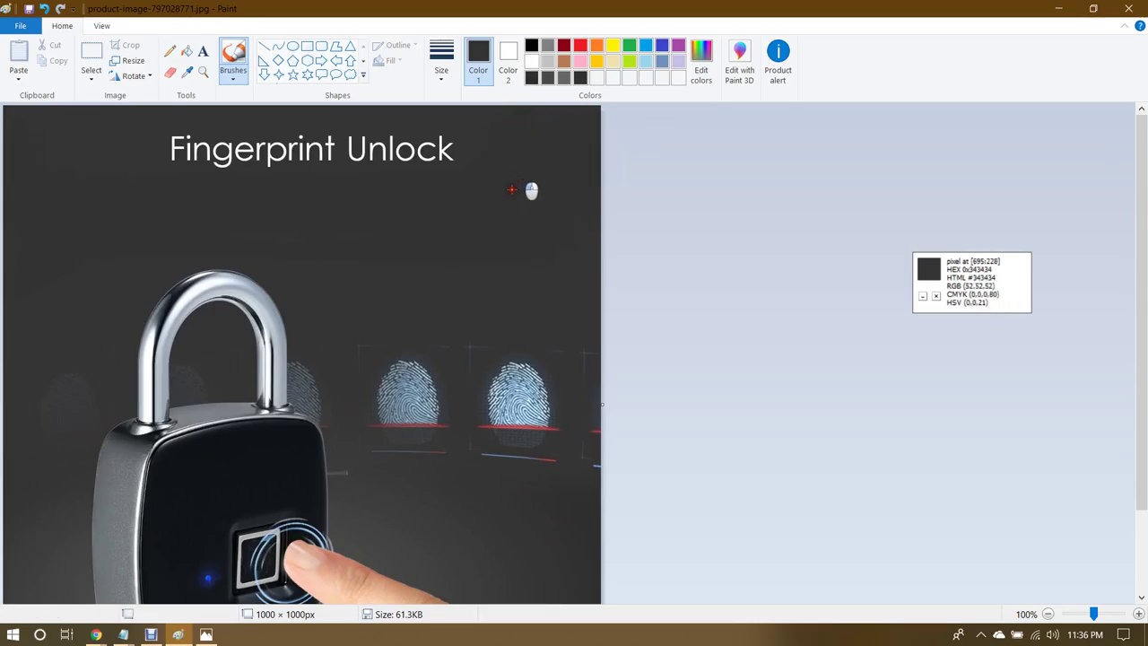
mouse_move(462, 244)
mouse_down()
mouse_move(334, 240)
mouse_move(288, 225)
mouse_up()
Step: Save the edited product image, close Paint and the old Photos view, and reopen the file from the Desktop to check it
click(19, 25)
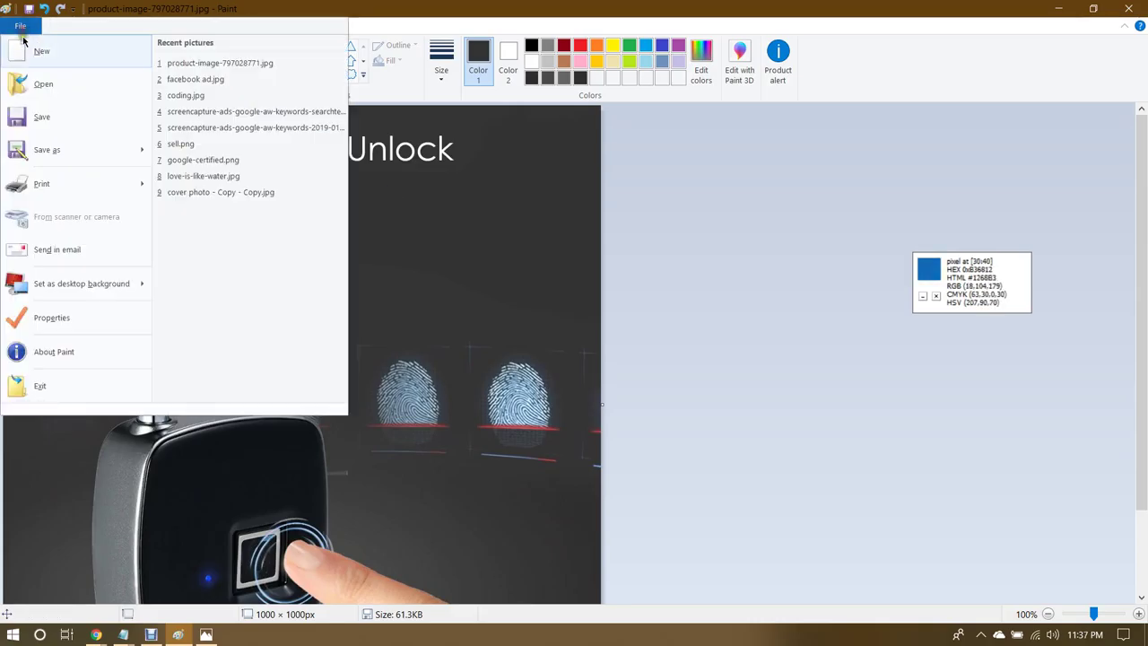
click(36, 115)
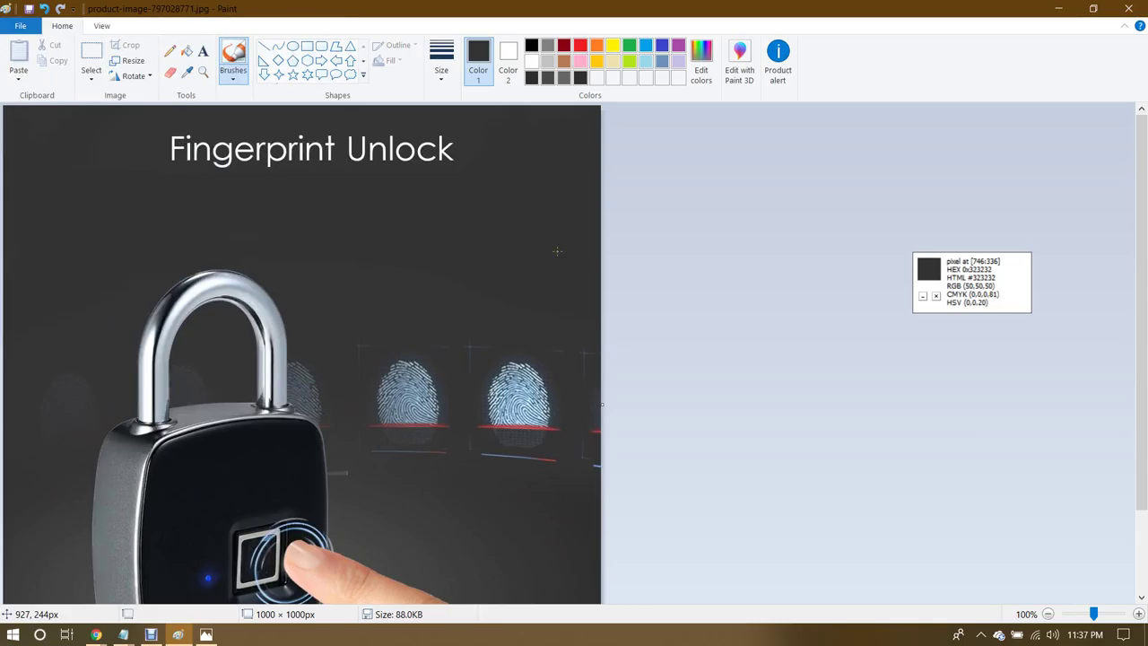
click(1143, 5)
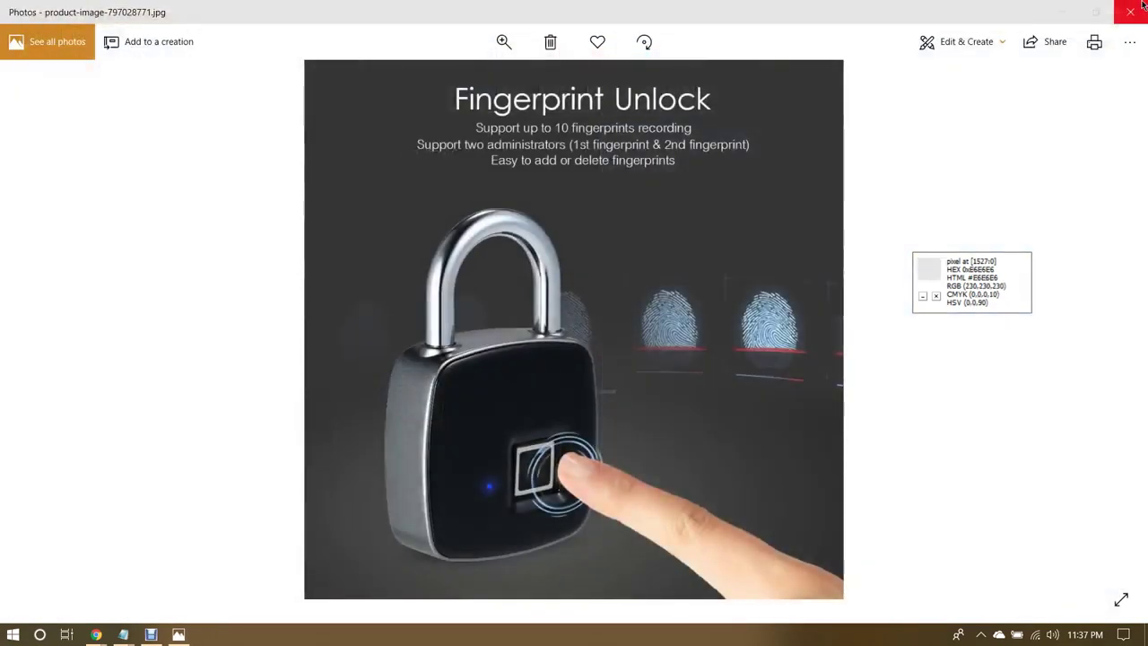
click(1143, 4)
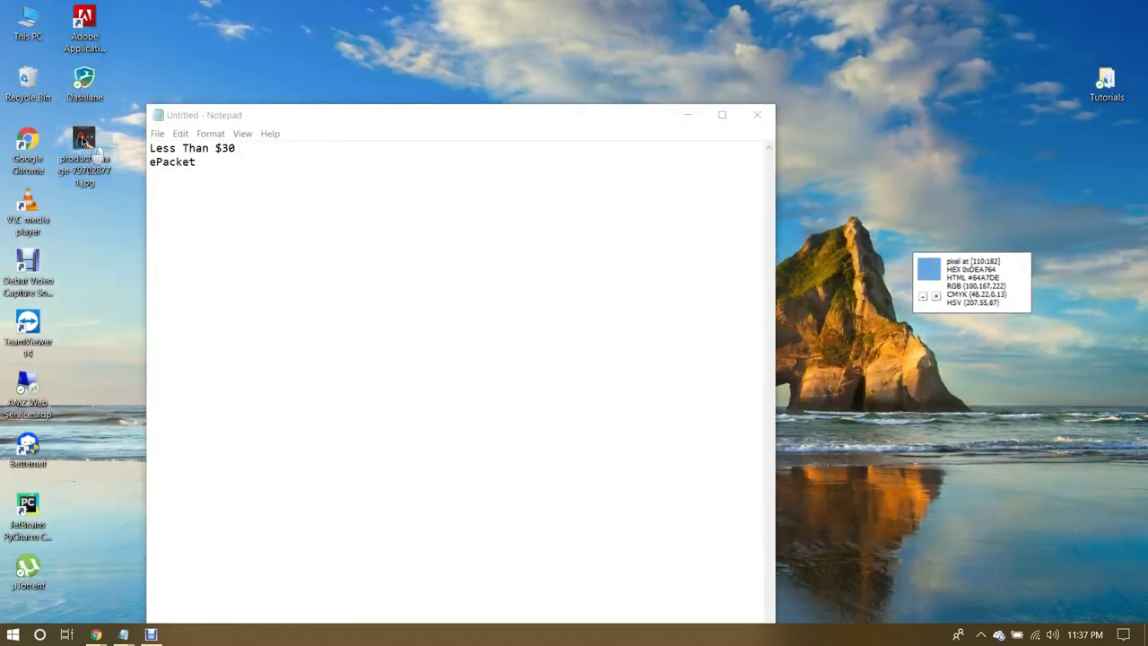
double_click(85, 148)
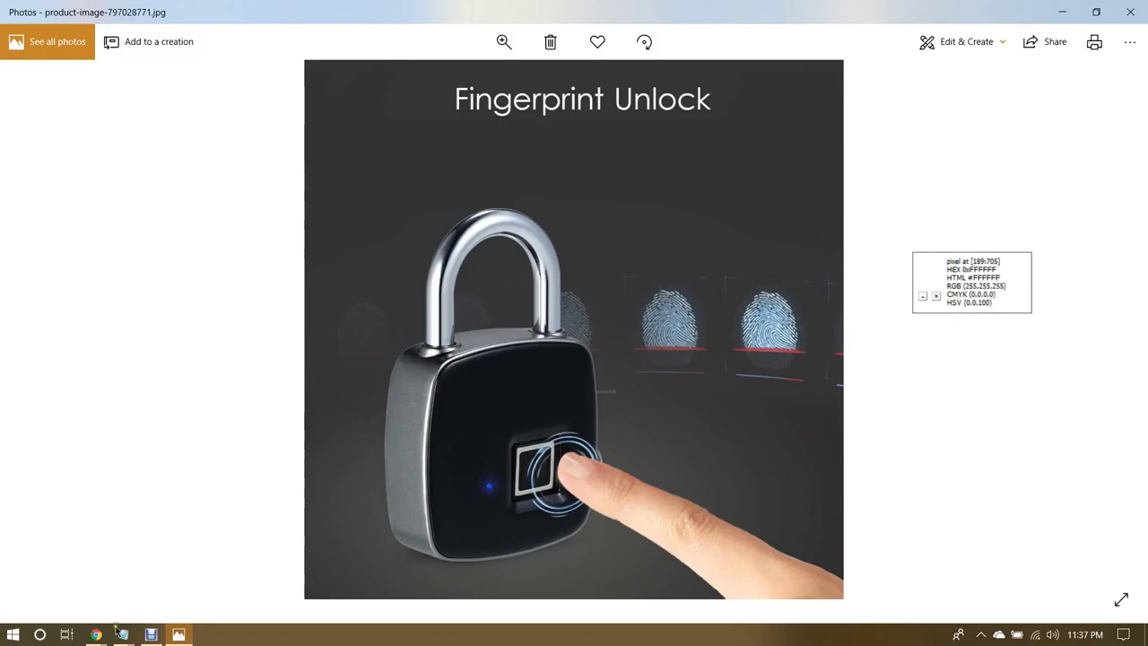
mouse_move(96, 634)
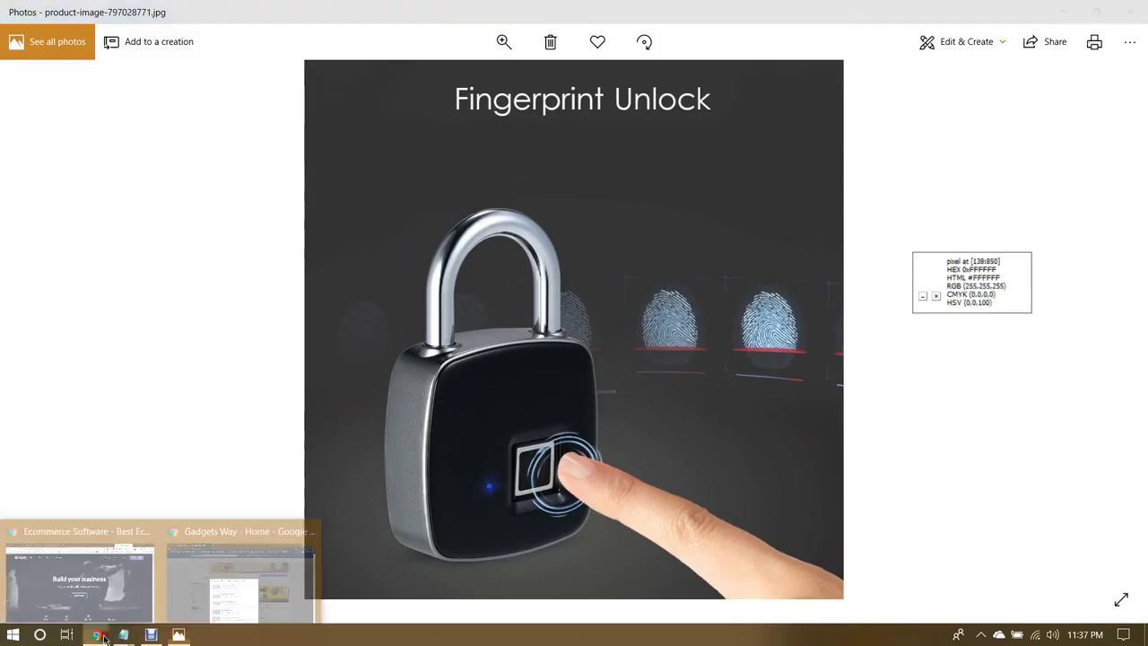
click(267, 587)
click(468, 325)
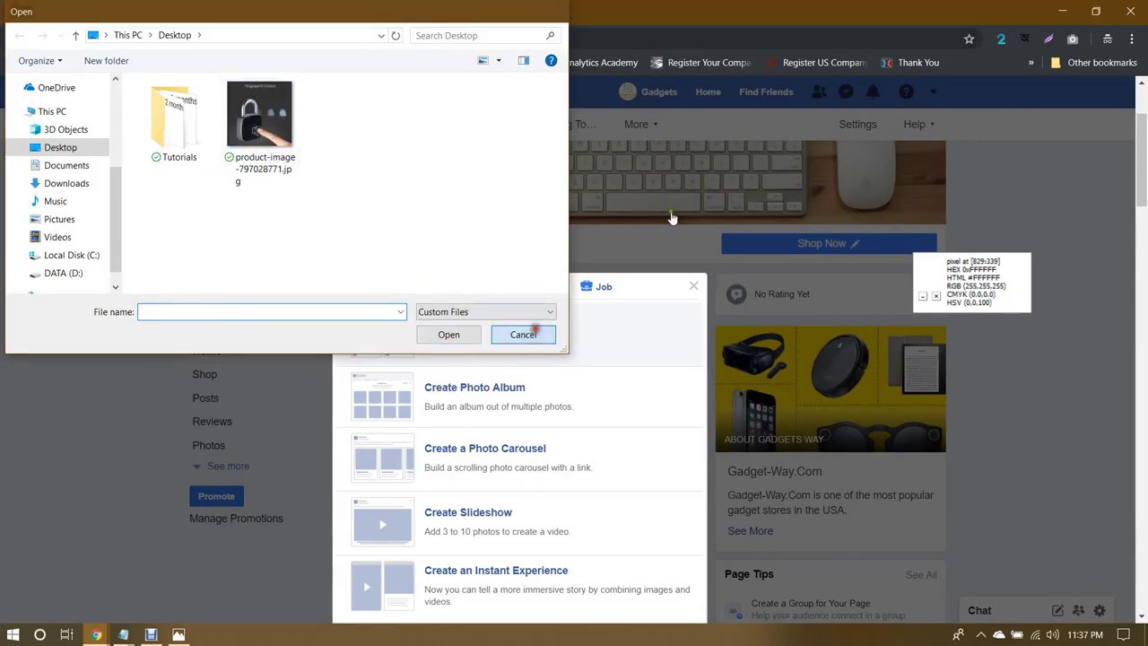
click(523, 334)
Step: Minimize the browser and photo viewer windows and rename the product image file on the desktop to "fingerprint door lock"
click(1062, 11)
click(1076, 12)
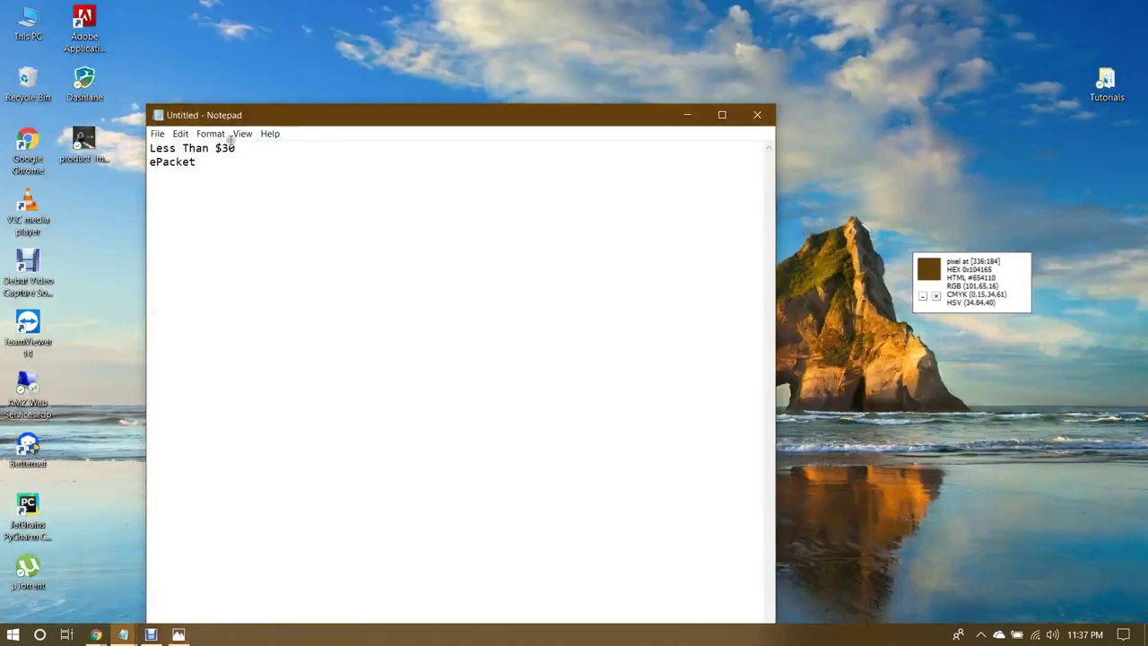
click(87, 166)
click(87, 166)
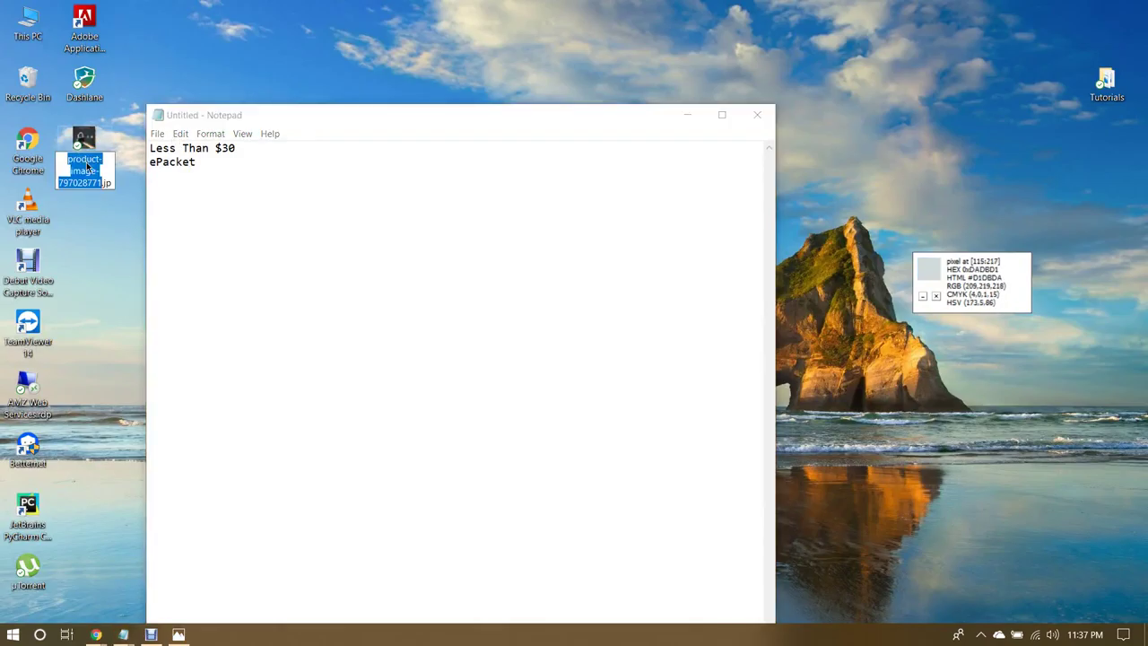
text(fingerprint)
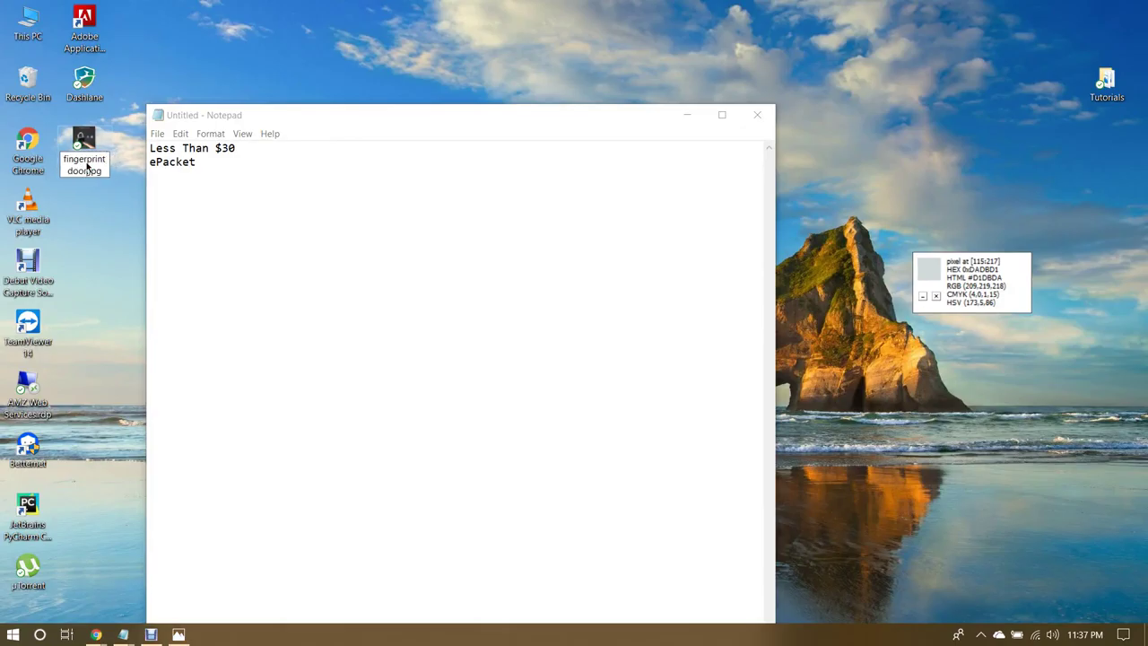
text( door lock)
key(Return)
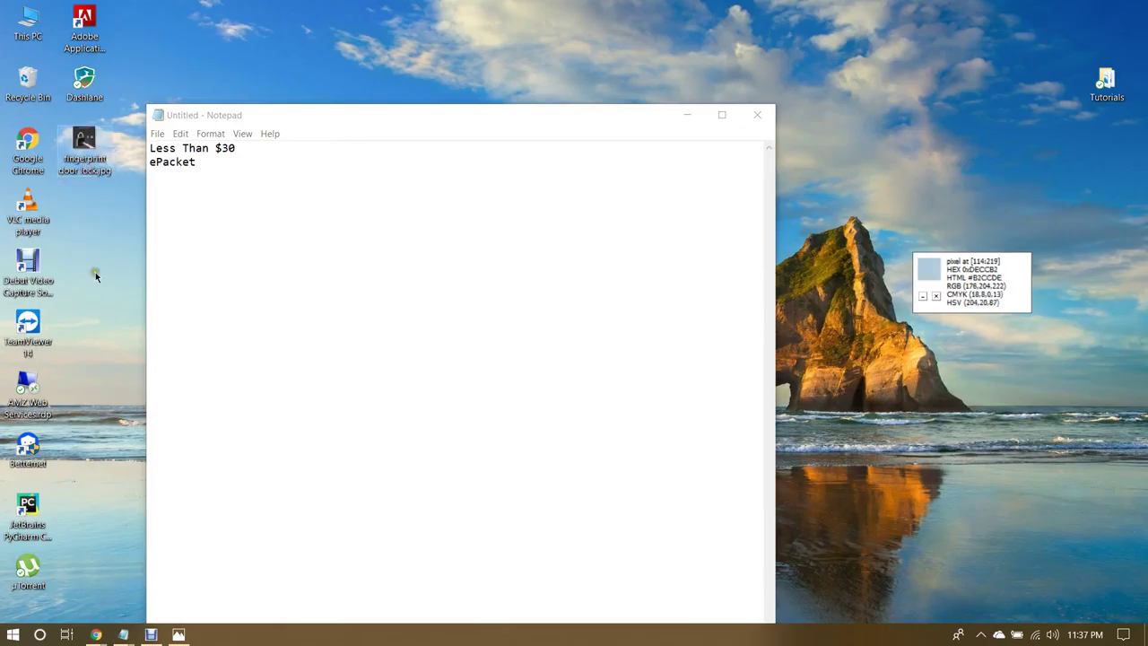
Step: Return to the Gadgets Way Facebook page and upload fingerprint door lock.jpg from the Desktop to a new photo post
mouse_move(96, 636)
click(205, 572)
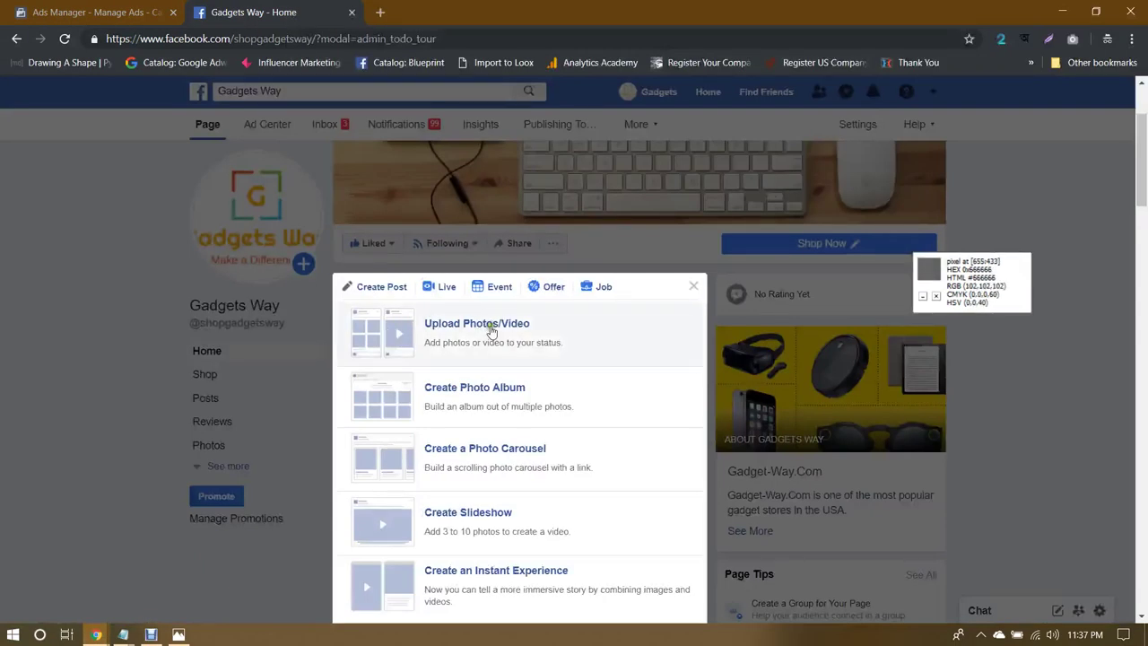
click(489, 330)
click(272, 119)
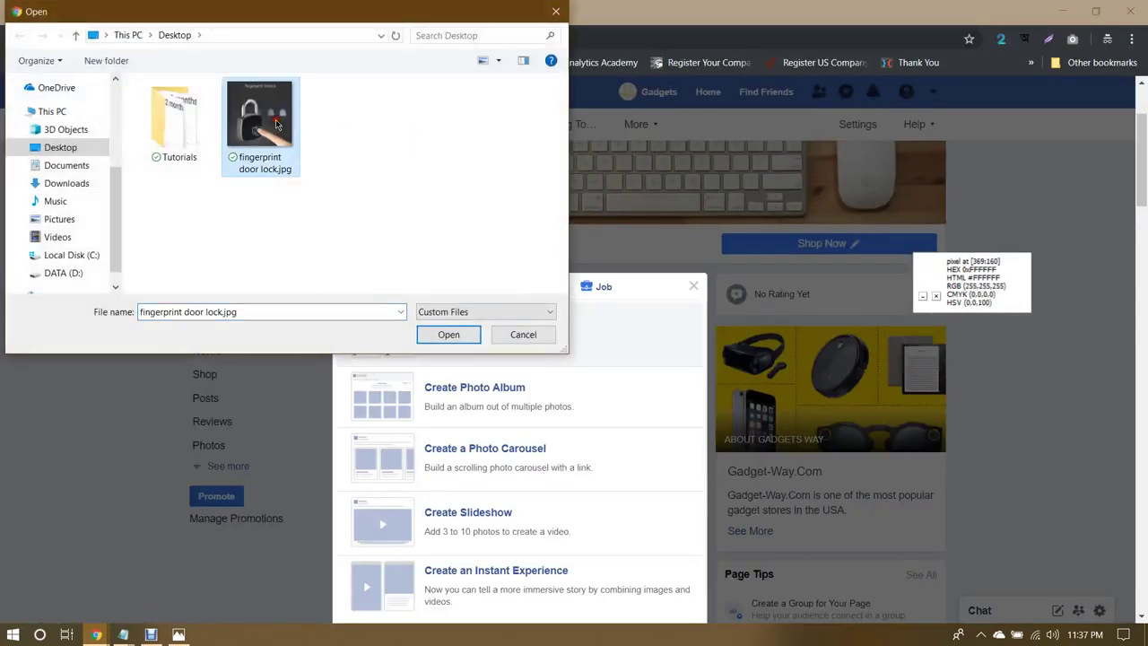
click(444, 333)
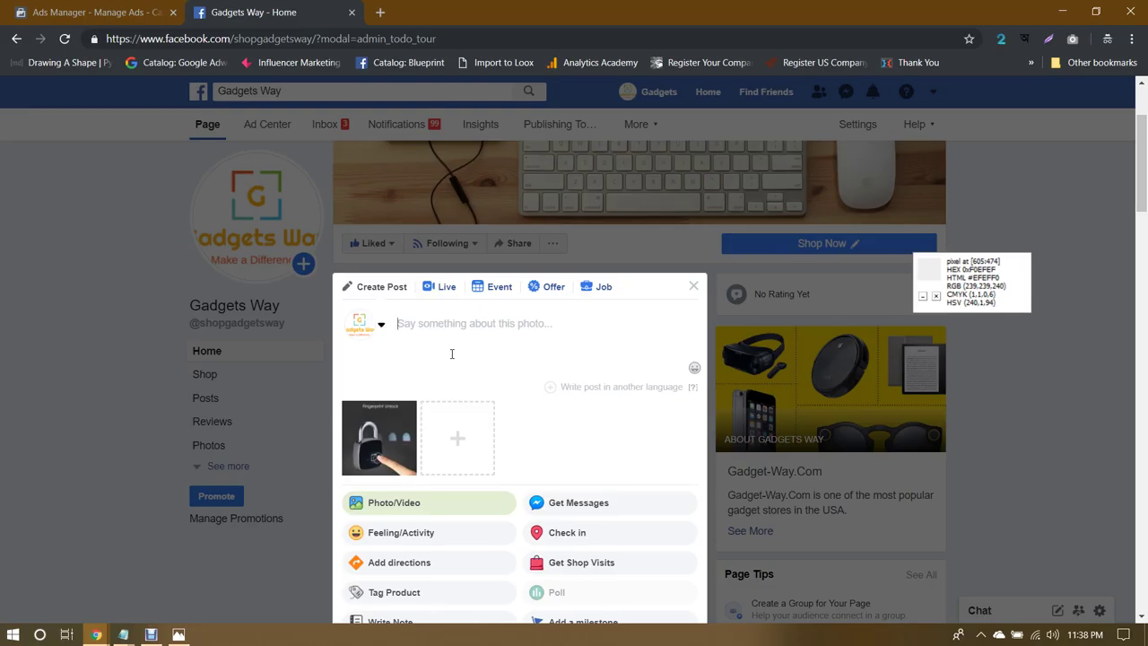
mouse_move(390, 439)
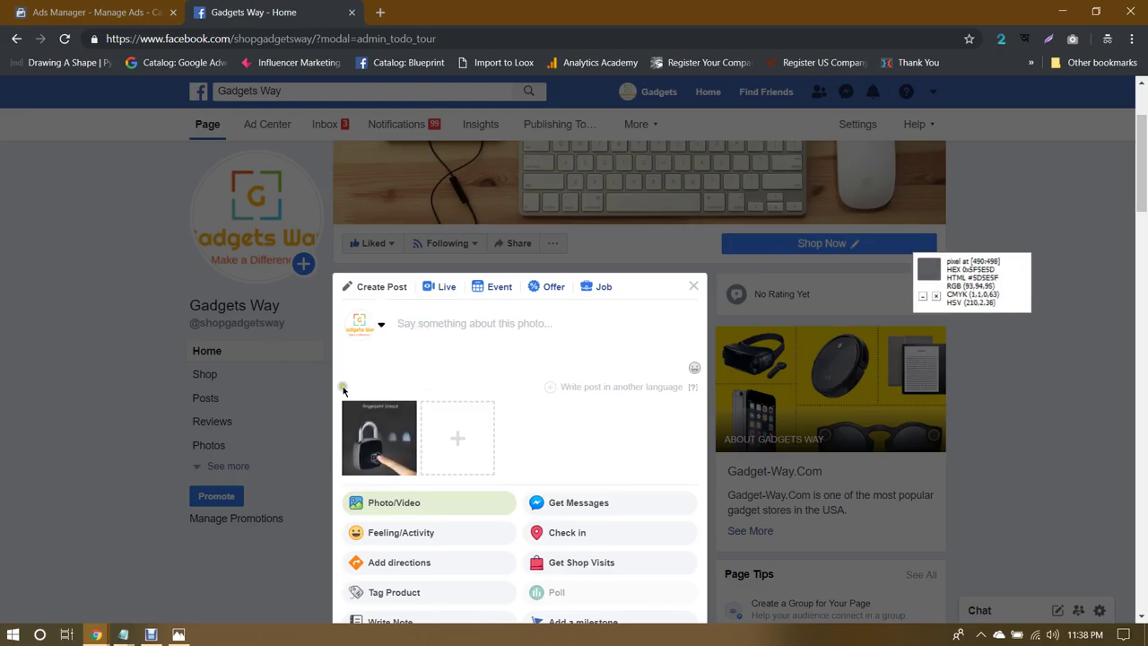
Step: Copy the four-line ad text, from "Text: Get rid of the troubles" to "Up To 50% Off Today", from Notepad into the post's description
mouse_move(122, 633)
click(160, 590)
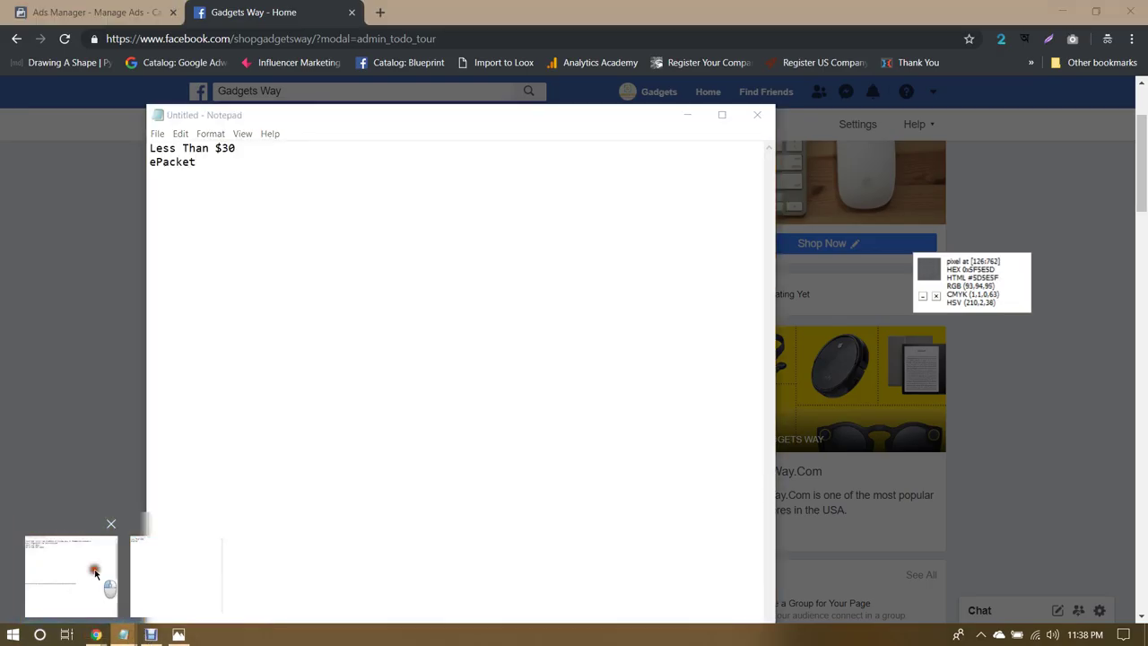
click(107, 594)
click(276, 203)
drag(276, 203, 143, 163)
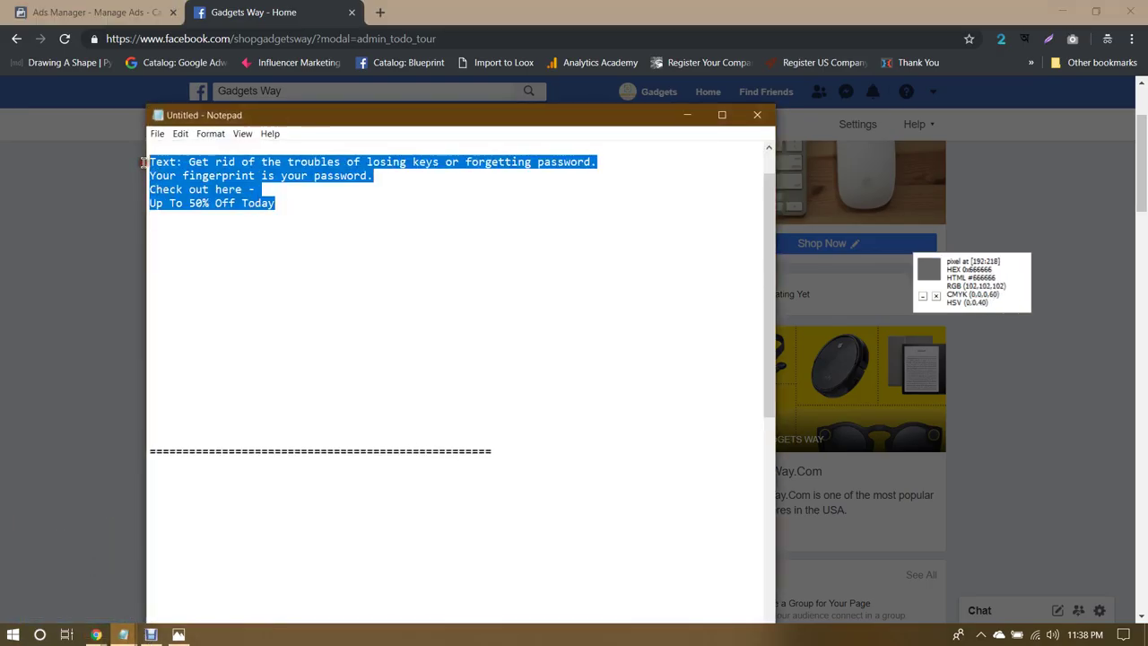
key(ctrl+c)
key(alt+Tab)
click(428, 329)
key(ctrl+v)
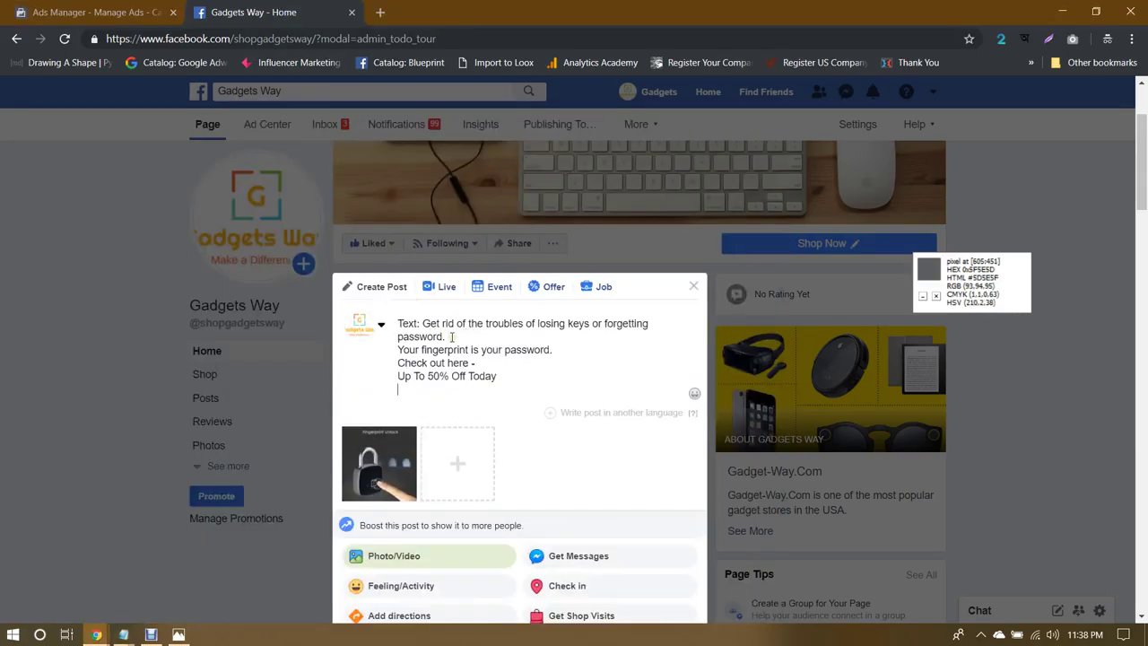
Step: Remove the "Text: " label from the post and join "Your fingerprint is your password." onto the end of the first sentence
click(422, 323)
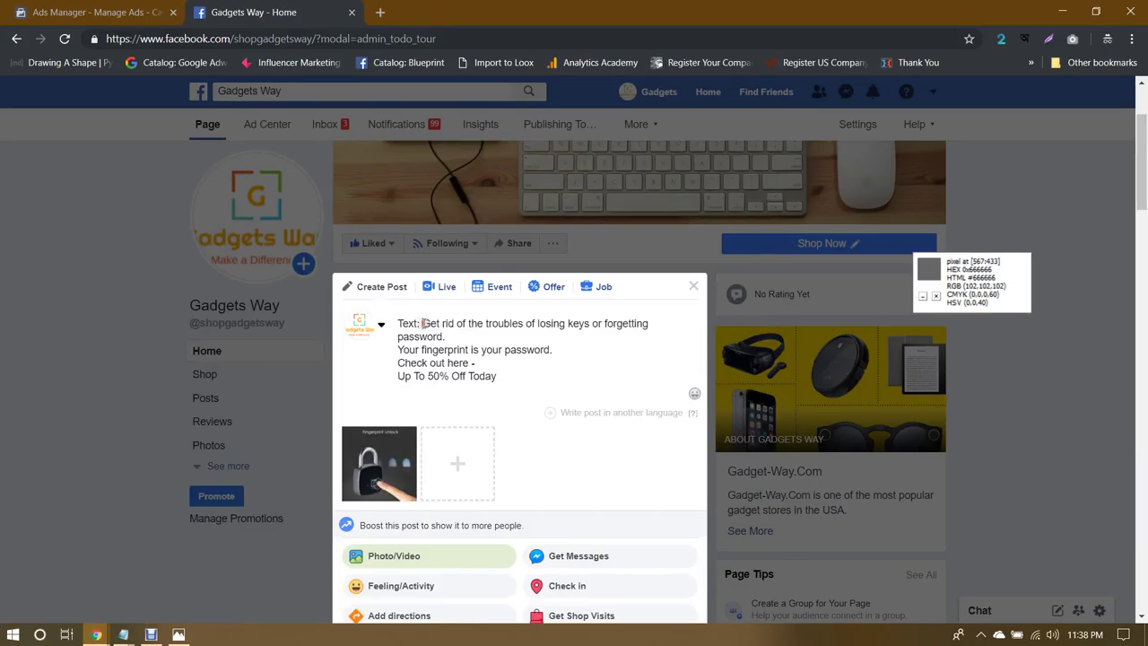
key(BackSpace)
key(BackSpace)
key(BackSpace)
key(BackSpace)
key(BackSpace)
key(BackSpace)
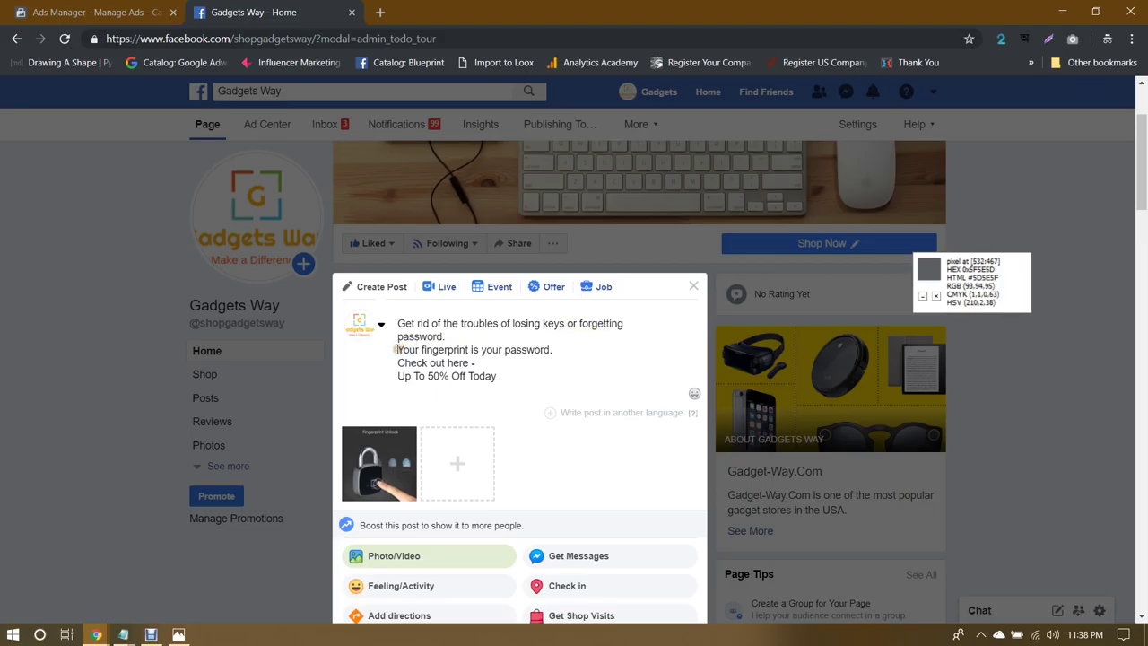
key(BackSpace)
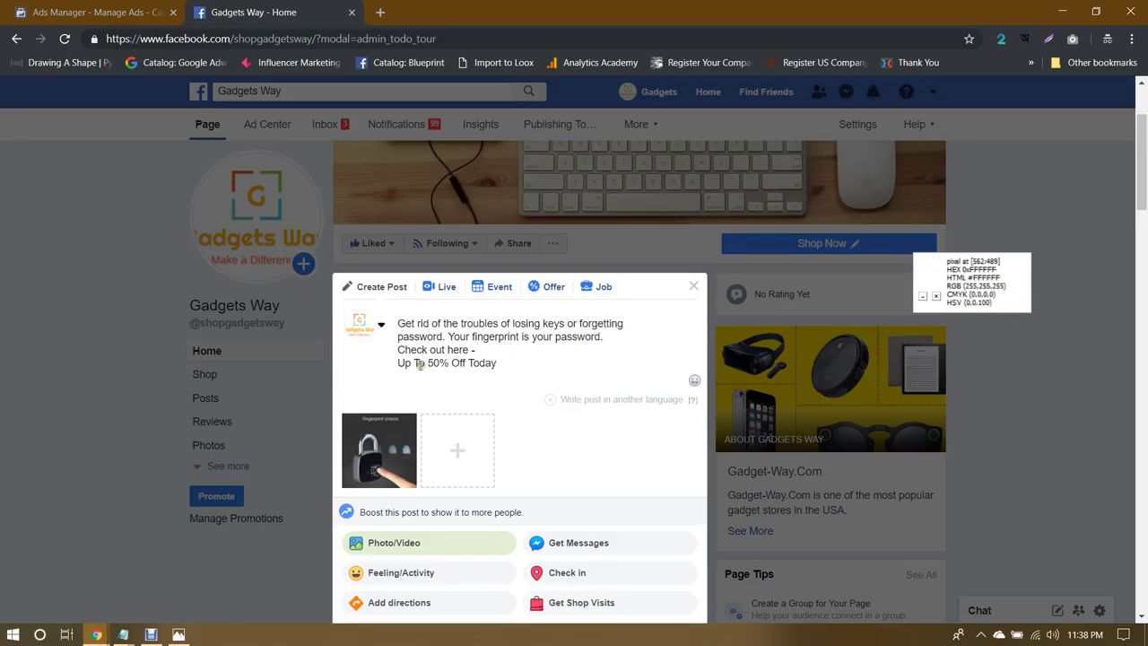
Step: Place the insertion point after "Check out here -" in the post and bring up the store's fingerprint door lock product page
click(493, 350)
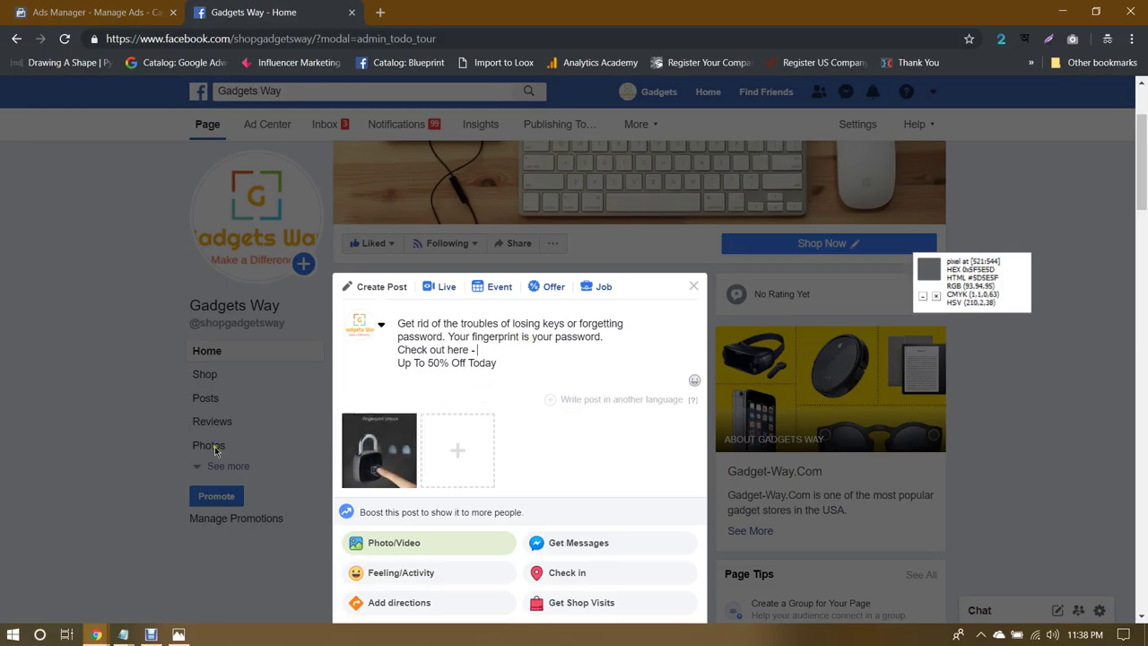
mouse_move(96, 634)
click(72, 560)
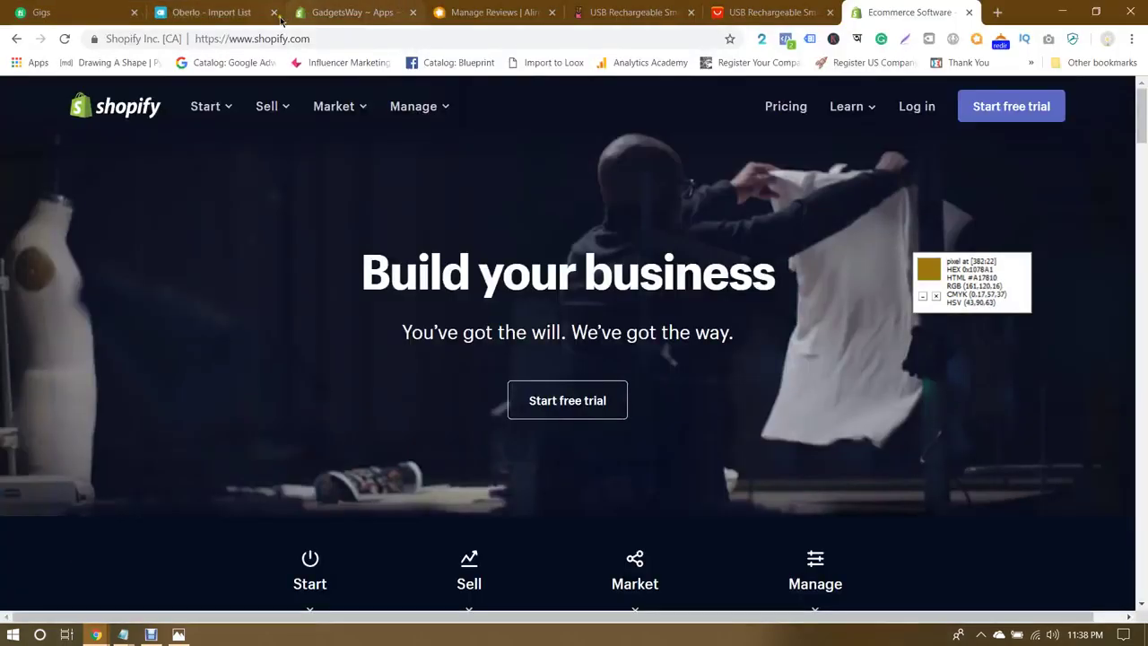
click(350, 11)
click(529, 11)
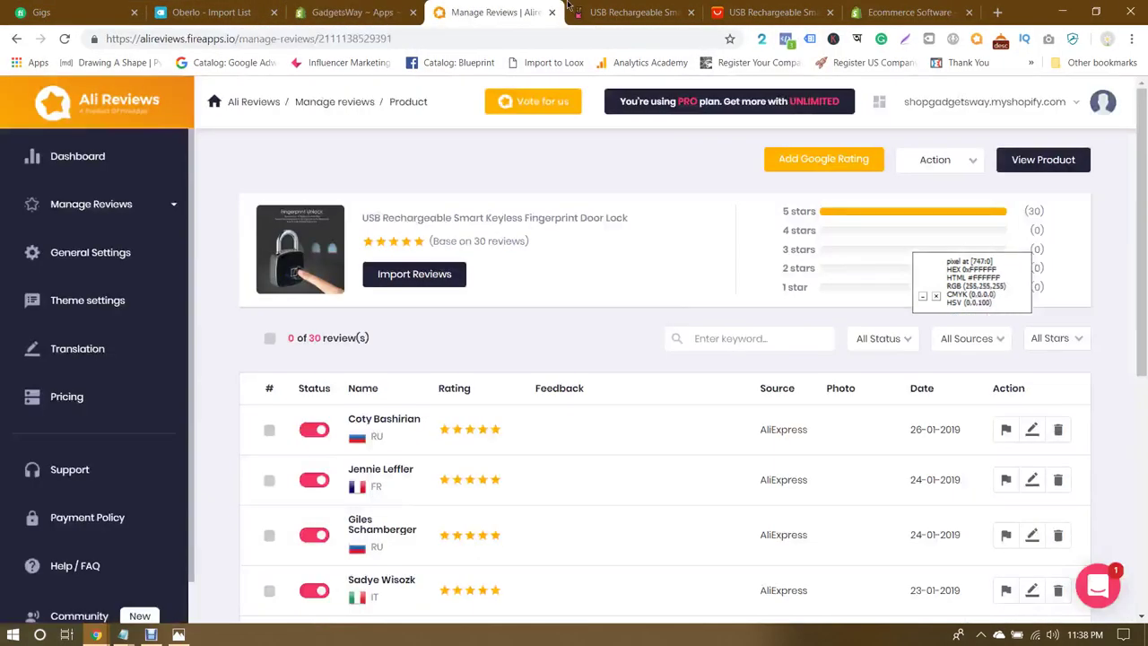
click(630, 11)
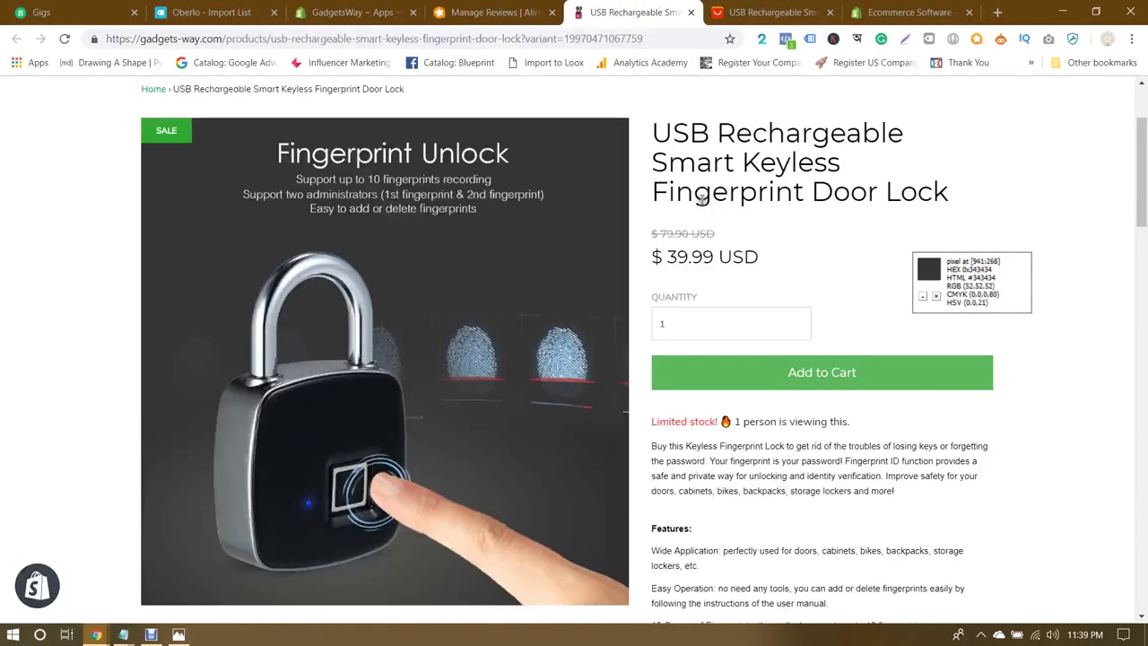
Step: Start saving the product page's lock image to the Desktop, entering a new file name beginning with "fi"
right_click(484, 238)
click(518, 260)
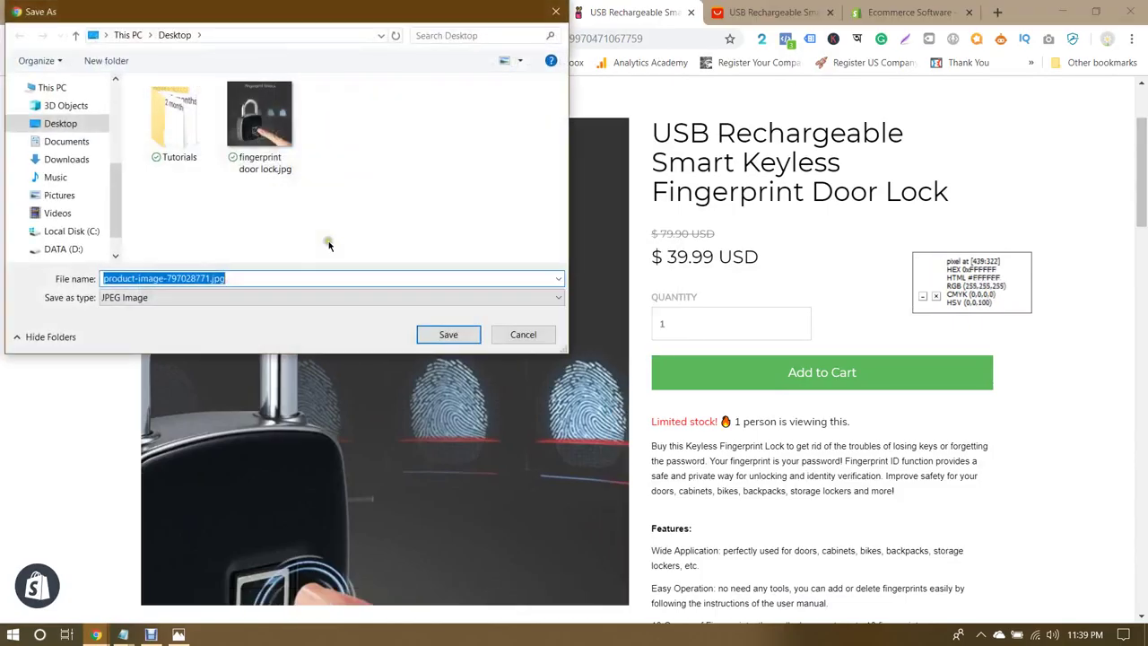
text(fi)
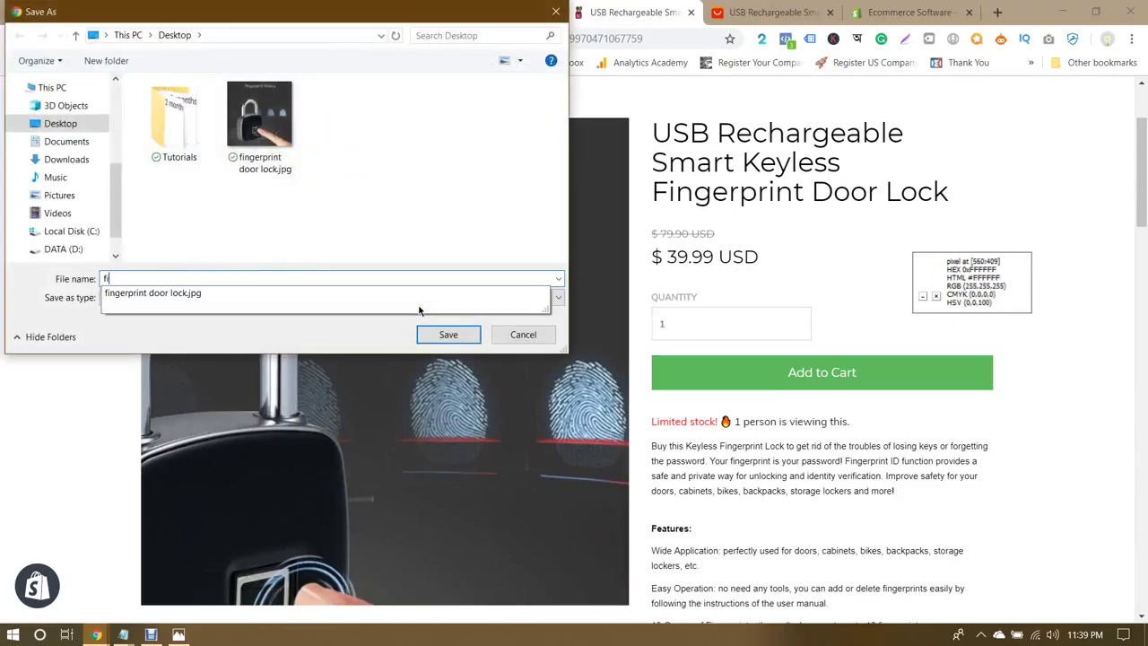
Step: Save the product image to the Desktop as a JPEG named "finger print lock"
text(nger pr)
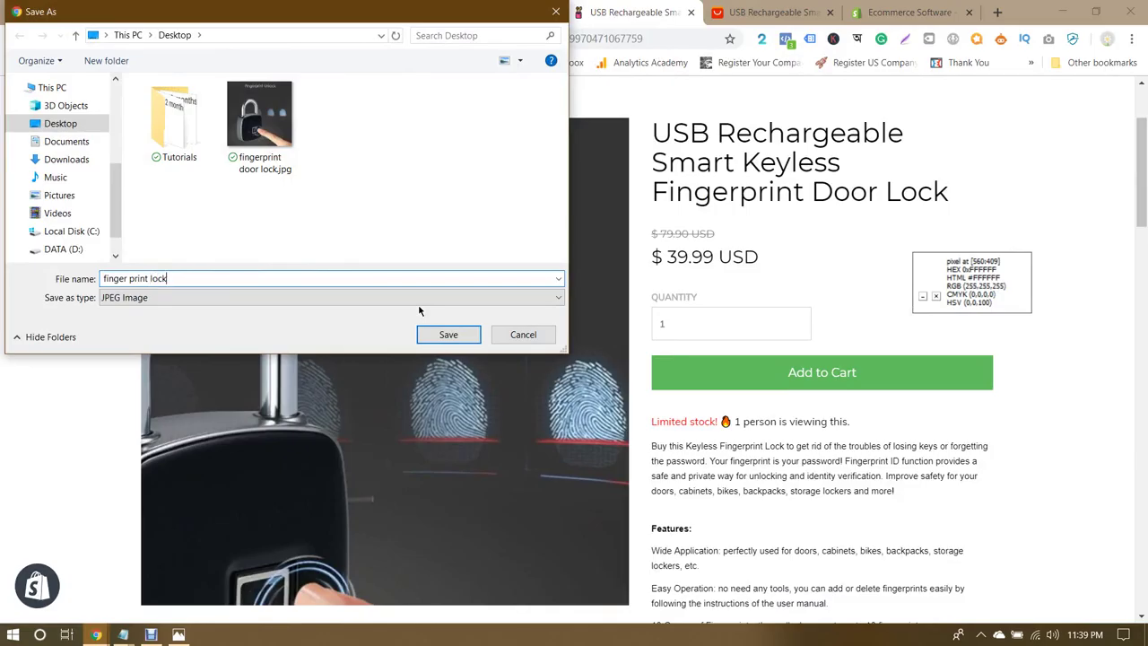
text(int lock)
key(Return)
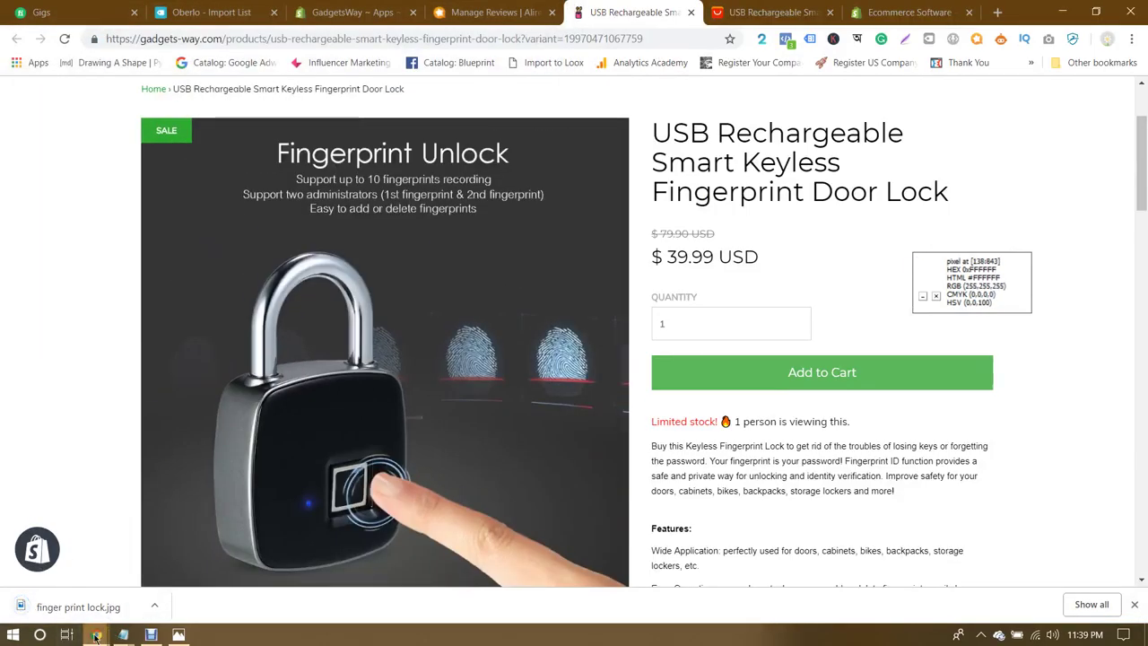
Step: Switch to the Facebook page's draft post and replace its attached photo with finger print lock.jpg from the Desktop
mouse_move(96, 635)
click(243, 520)
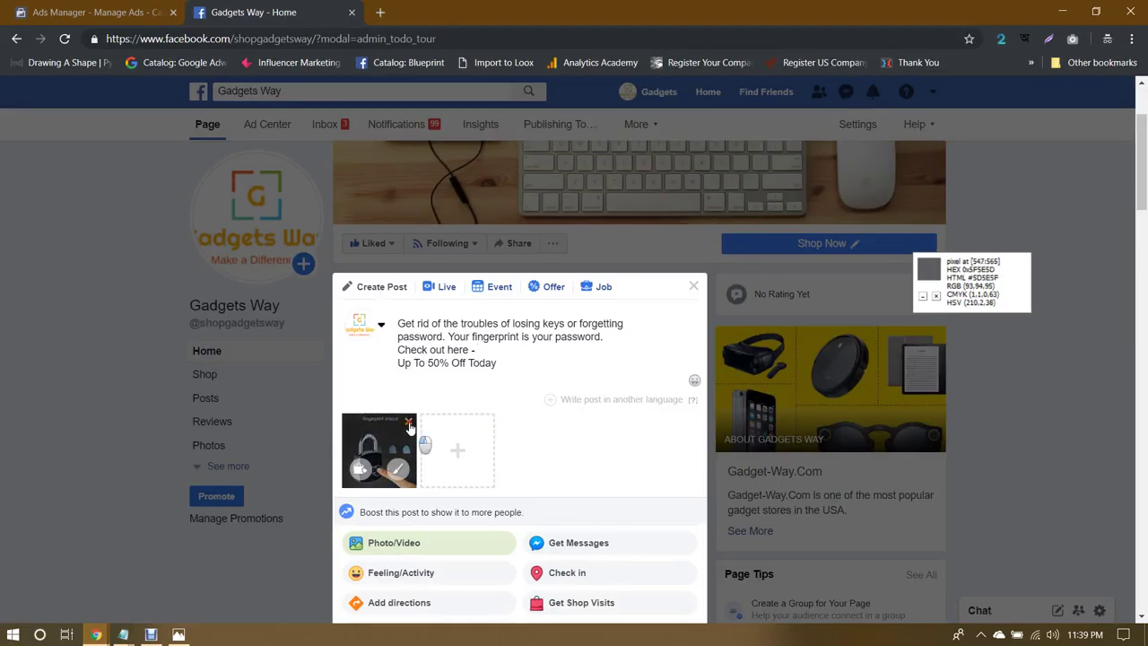
click(408, 422)
click(405, 428)
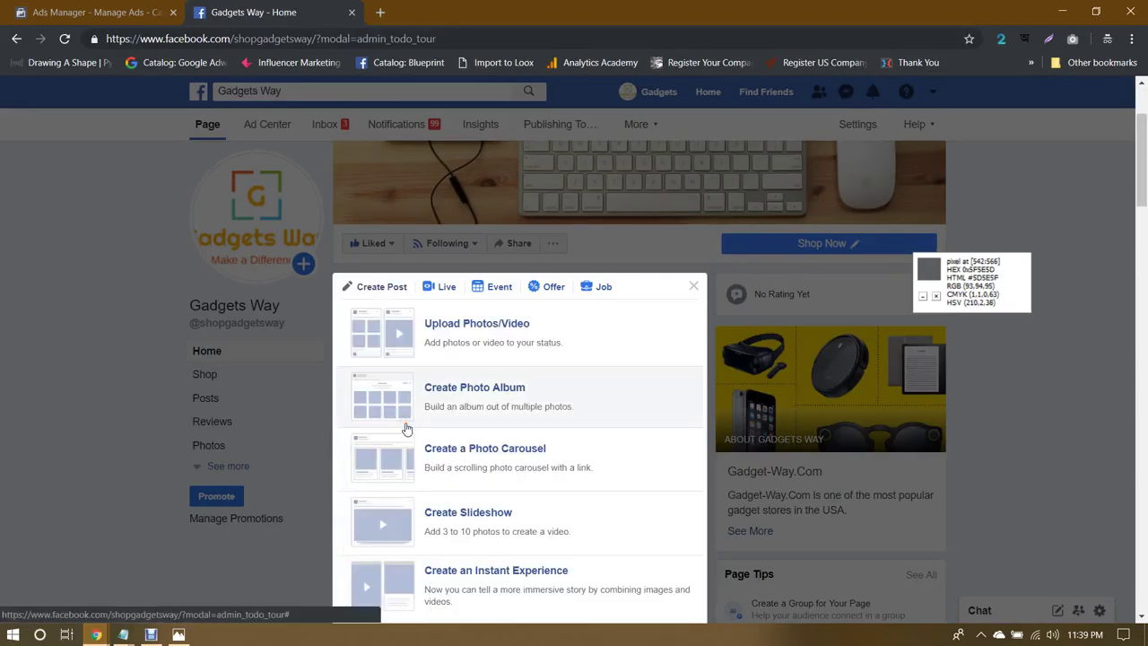
click(473, 323)
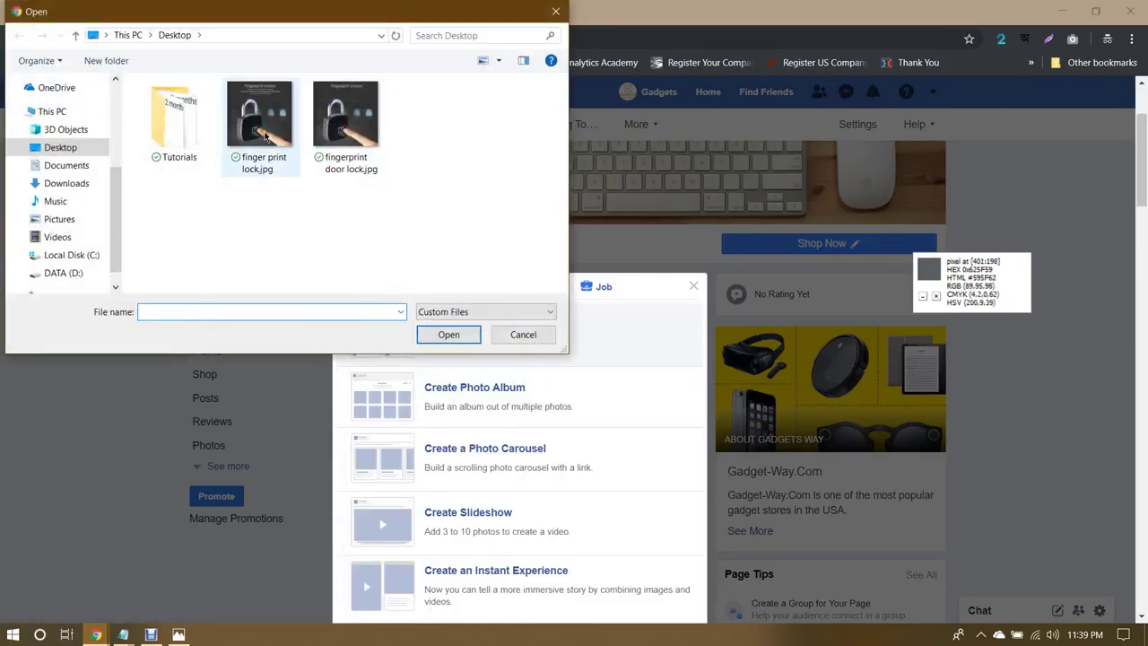
click(260, 116)
click(448, 335)
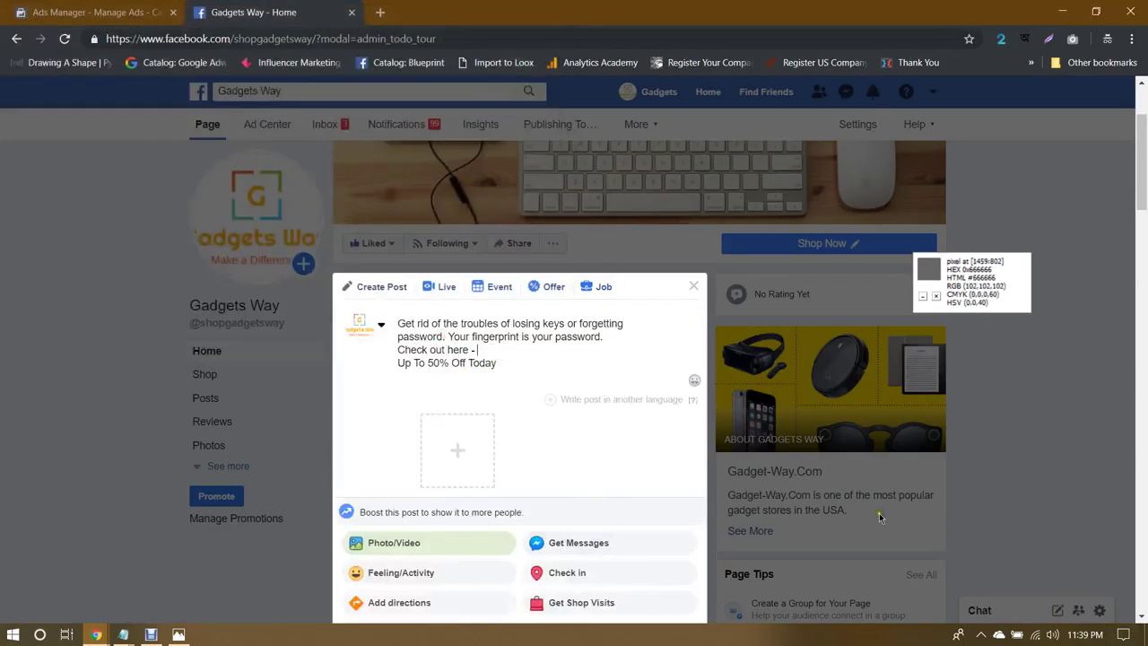
Step: Return to the Shopify admin window, open the Easy Redirects - Bulk 301 Redirects app and dismiss the download bar
mouse_move(96, 634)
click(80, 565)
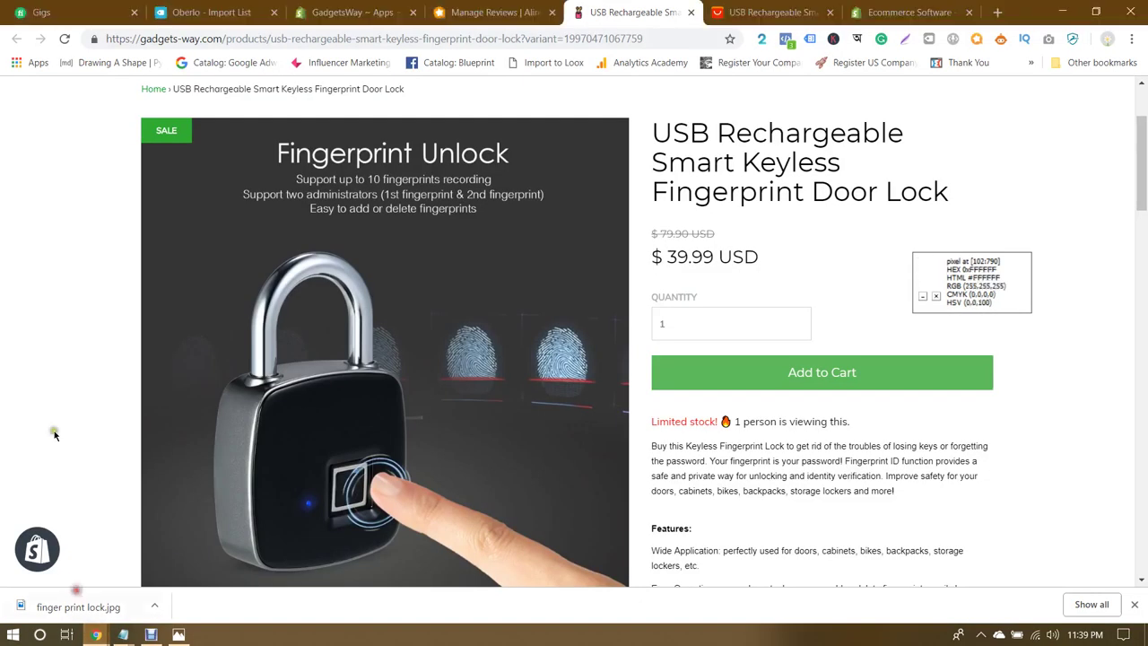
click(314, 10)
click(433, 310)
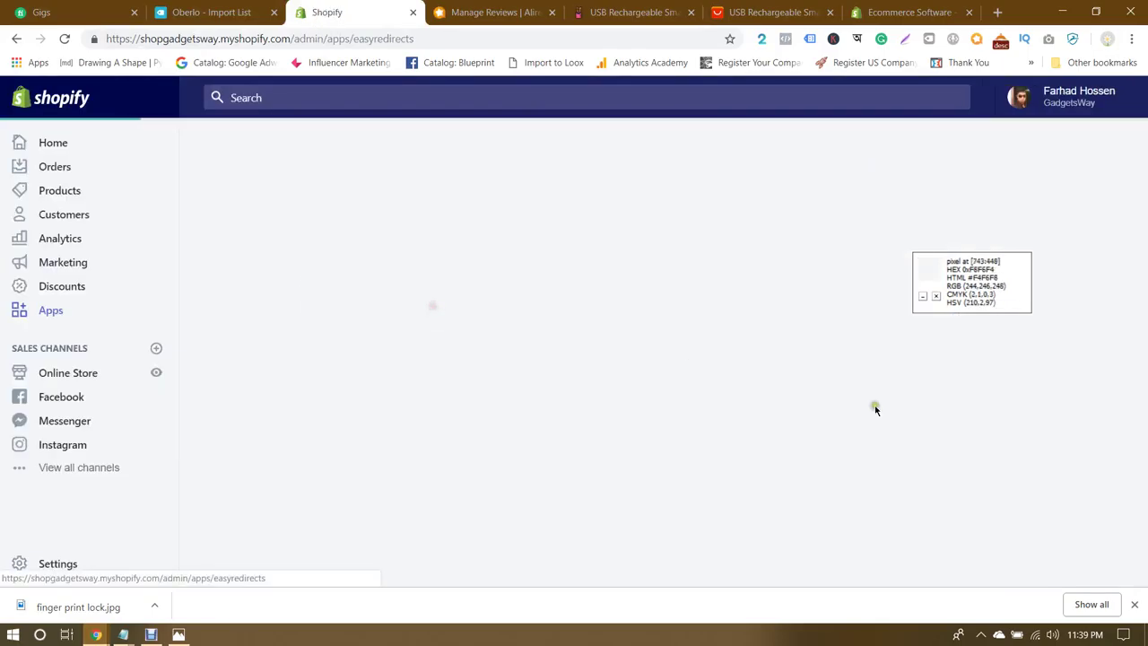
click(1136, 607)
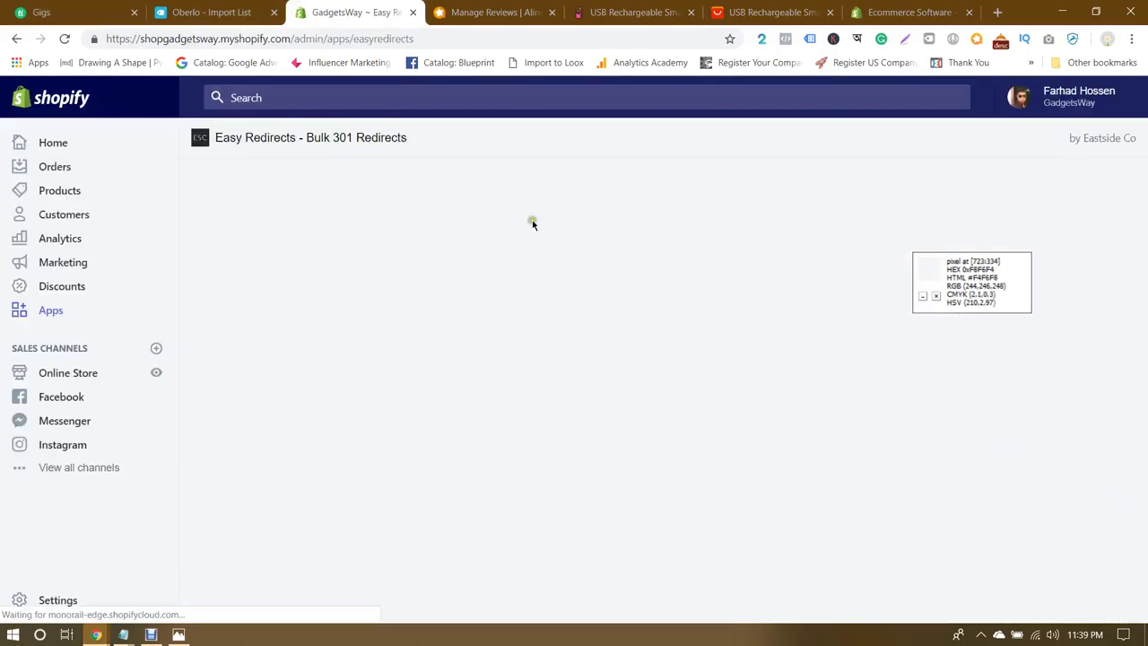
Step: Copy the path /products/usb-rechargeable-smart-keyless-fingerprint-door-lock from the product page address and enter it as the new URL of a redirect in Easy Redirects
click(627, 13)
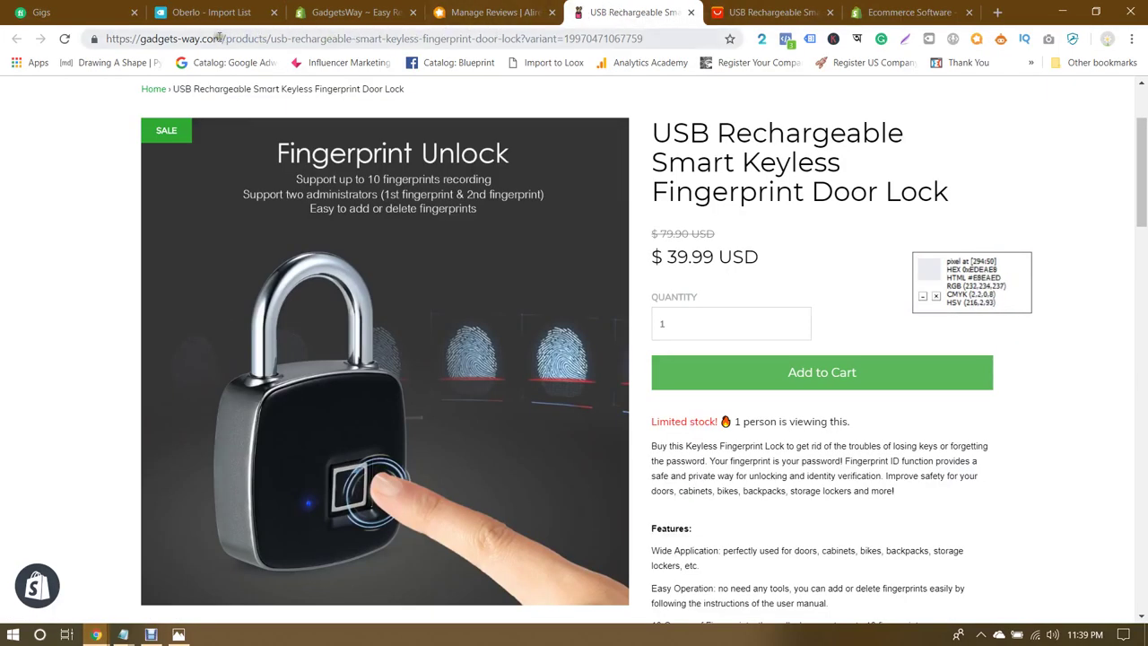
drag(221, 38, 521, 40)
key(ctrl+c)
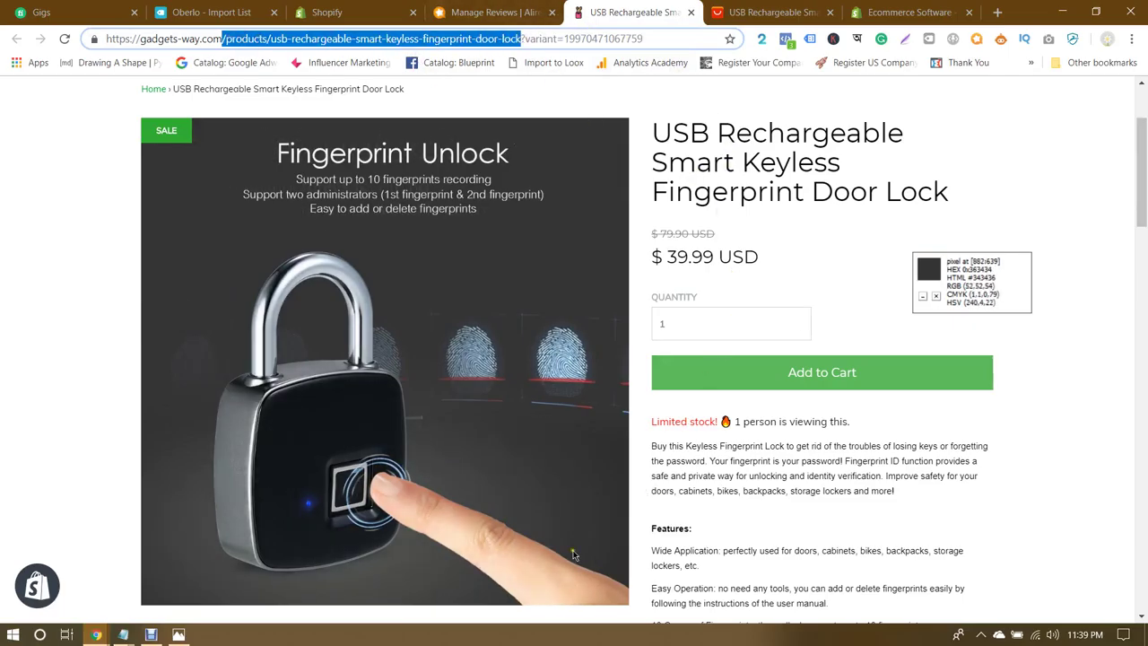
key(ctrl+3)
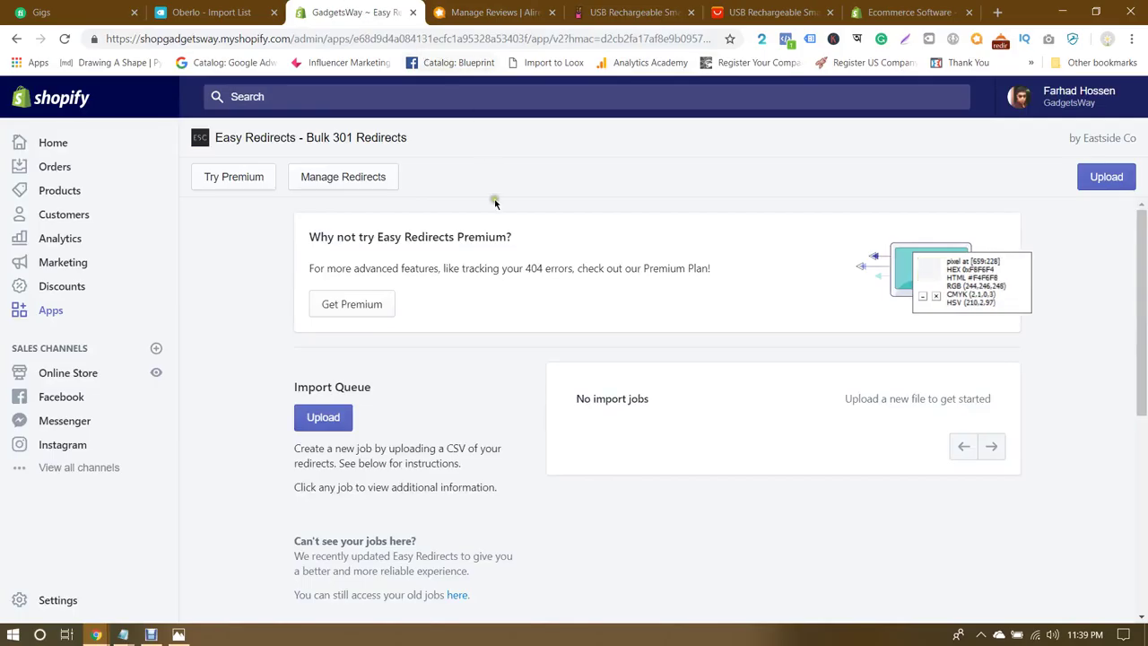
click(344, 172)
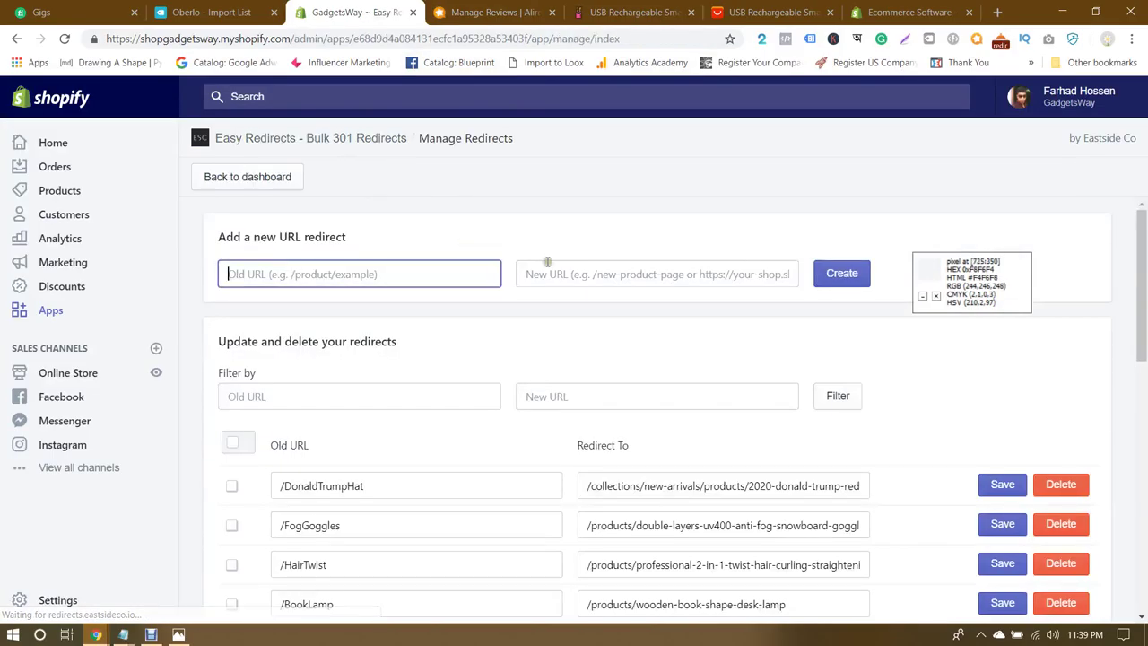
click(567, 269)
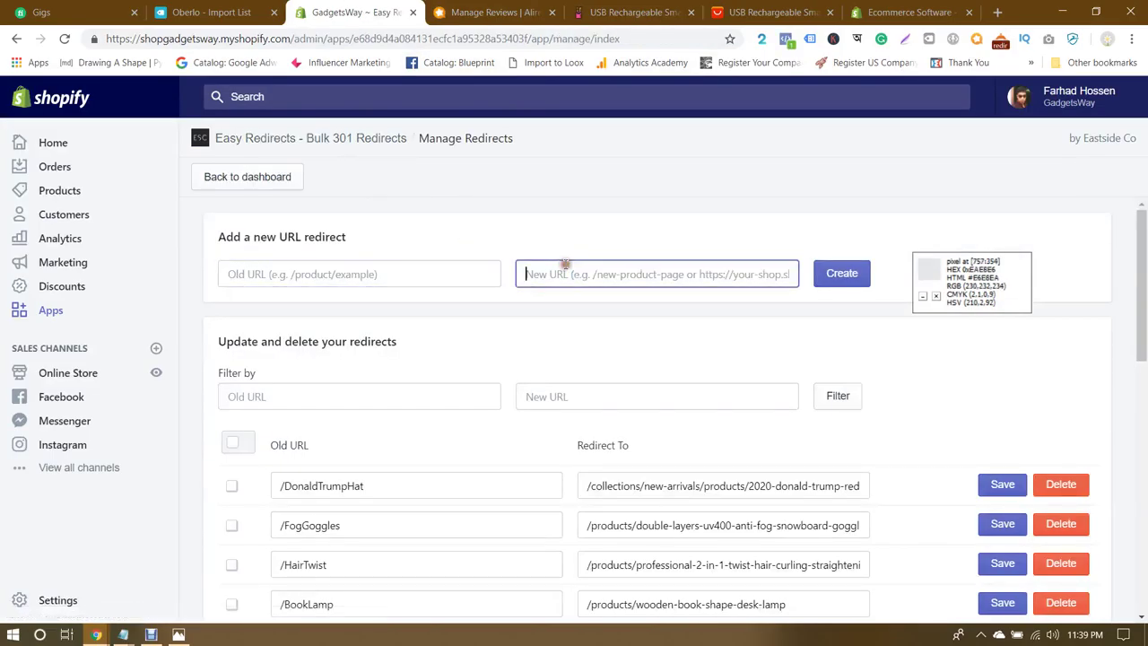
key(ctrl+v)
click(570, 244)
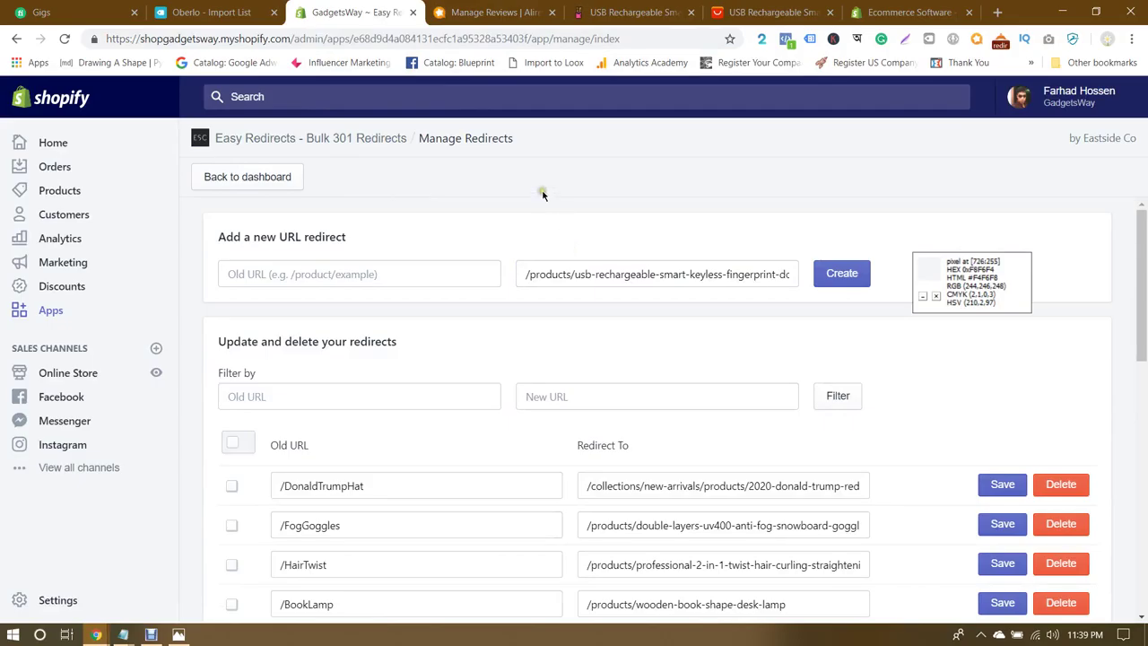
click(628, 12)
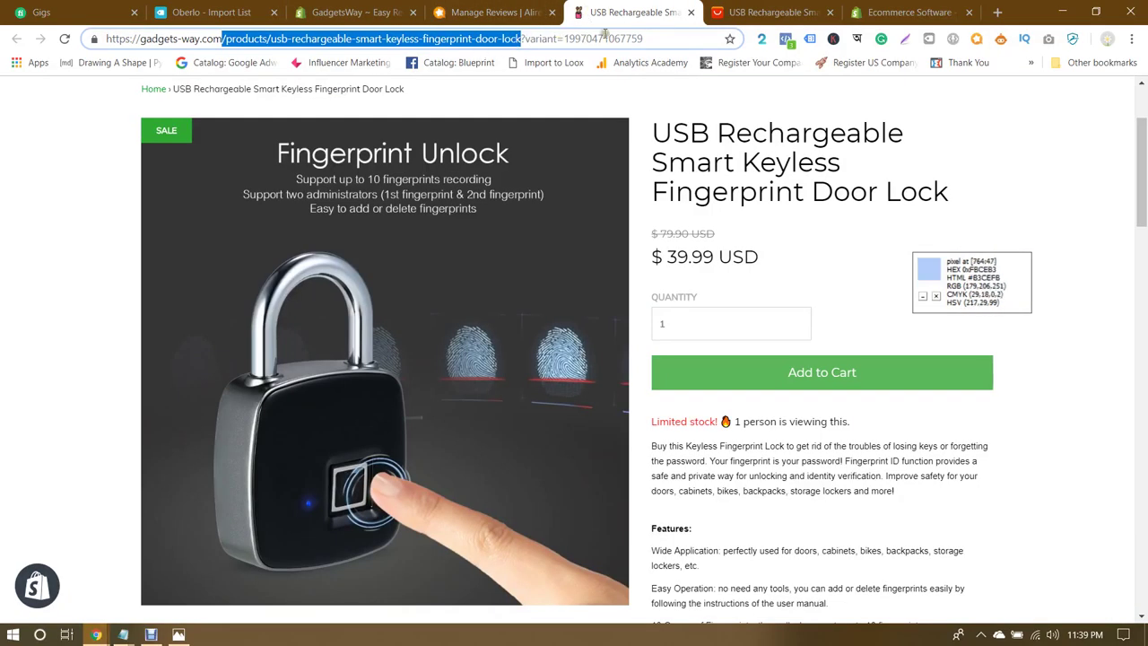
click(657, 39)
double_click(657, 38)
click(658, 39)
triple_click(657, 39)
key(ctrl+c)
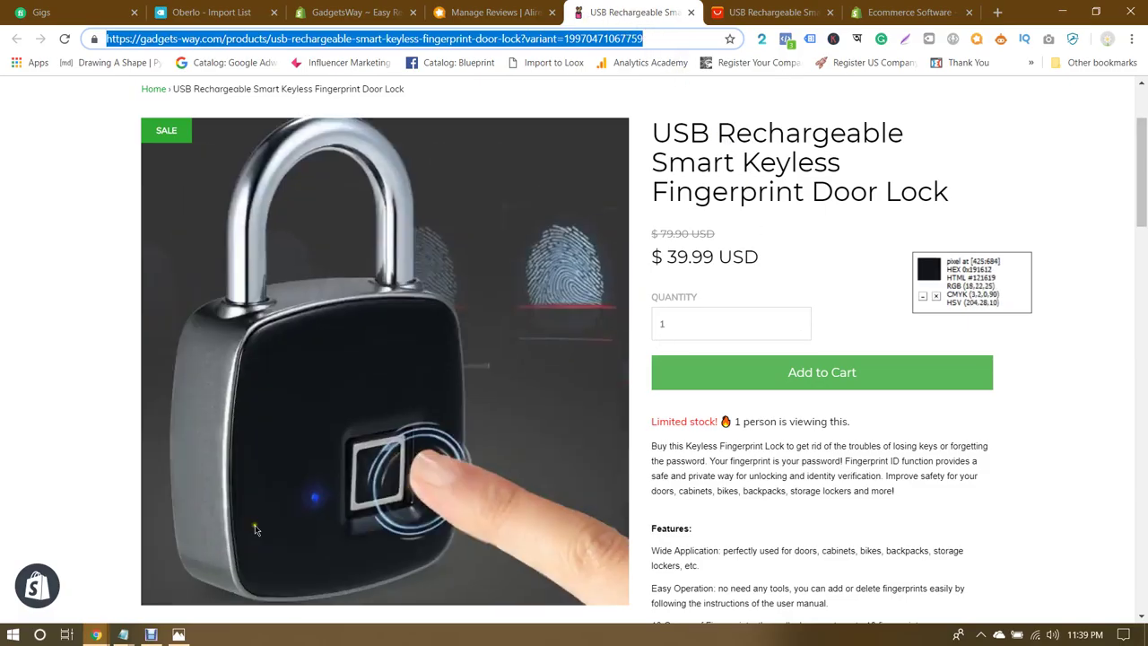
click(242, 565)
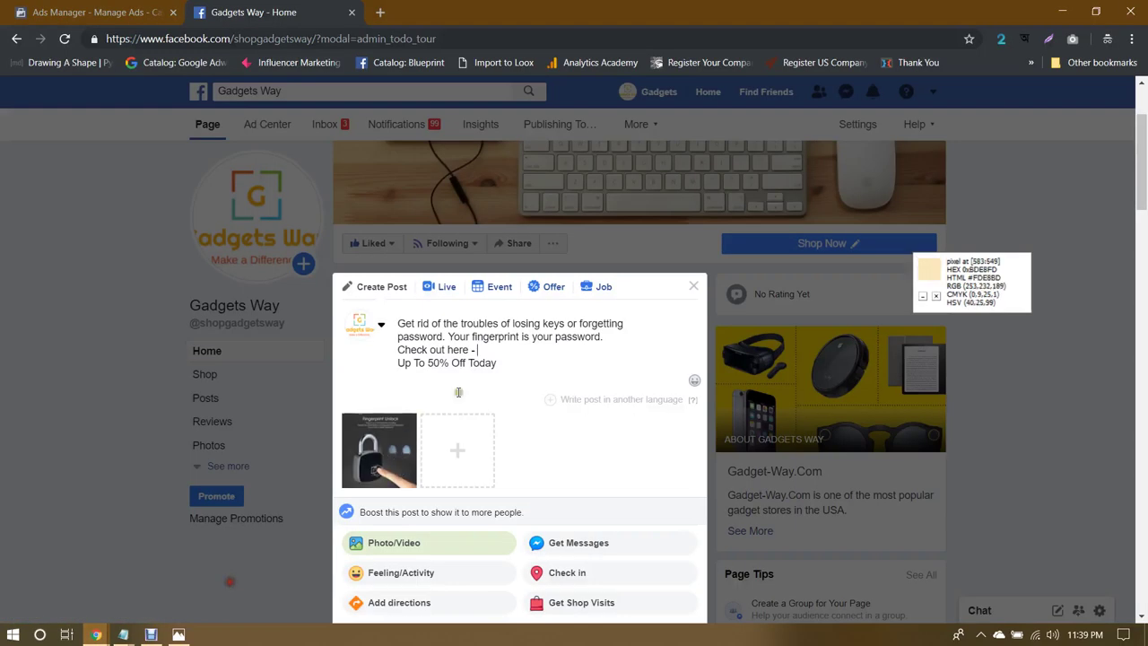
click(494, 350)
key(ctrl+v)
drag(480, 349, 533, 389)
key(BackSpace)
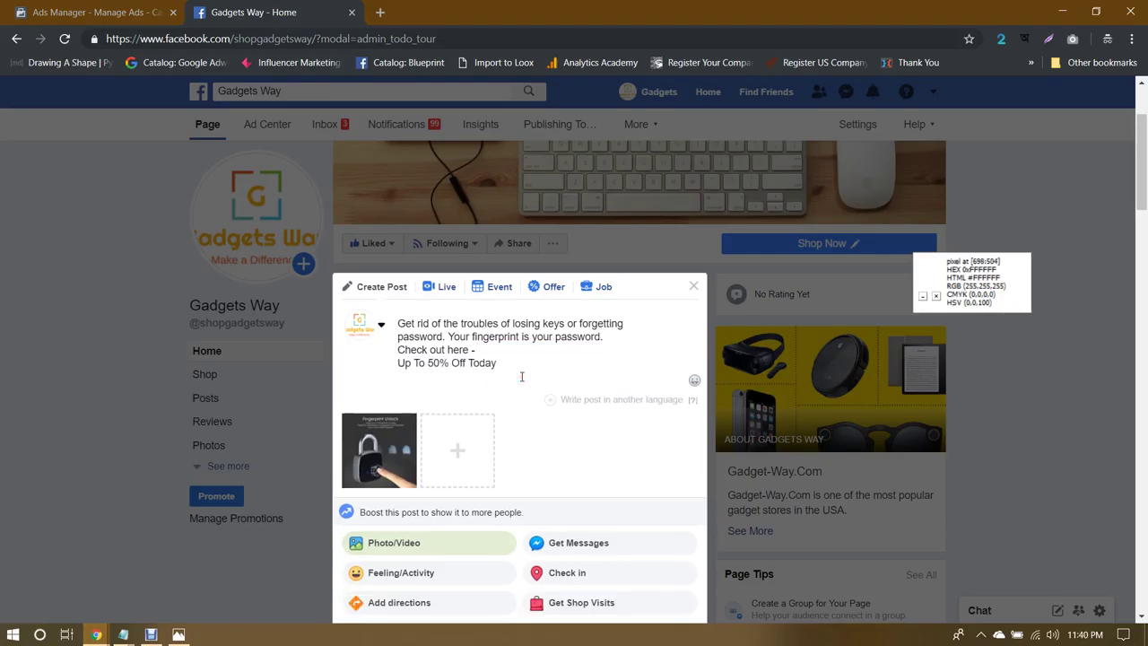
Step: Go back to Easy Redirects, set the old URL to /SmartLock and create the redirect to the fingerprint lock product
mouse_move(96, 634)
click(79, 565)
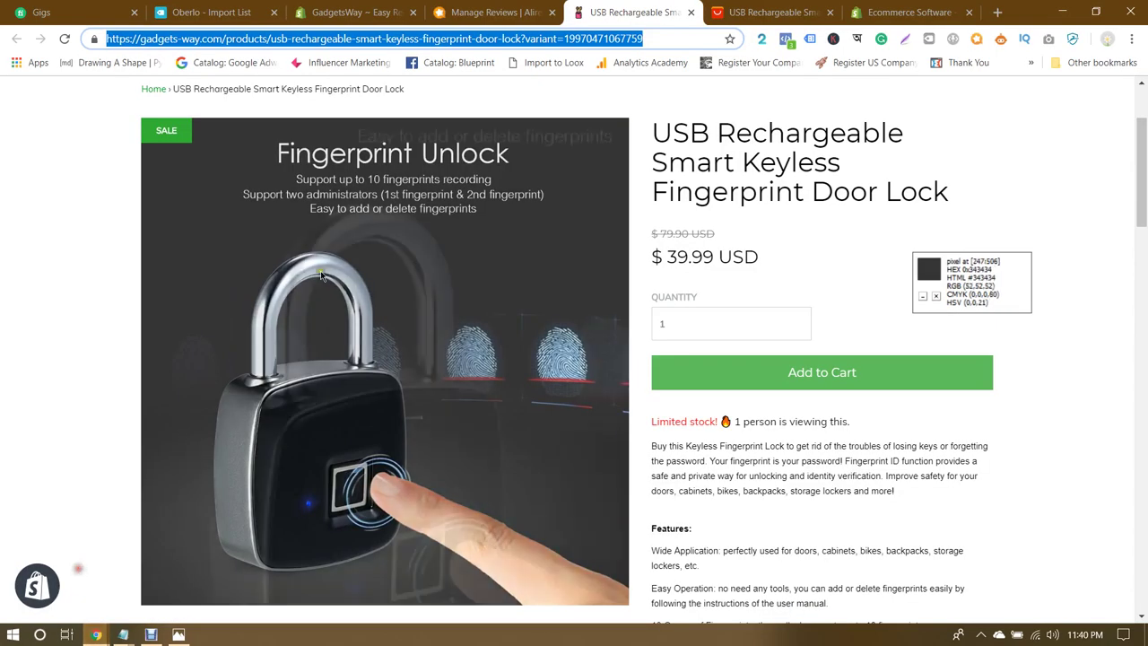
click(496, 9)
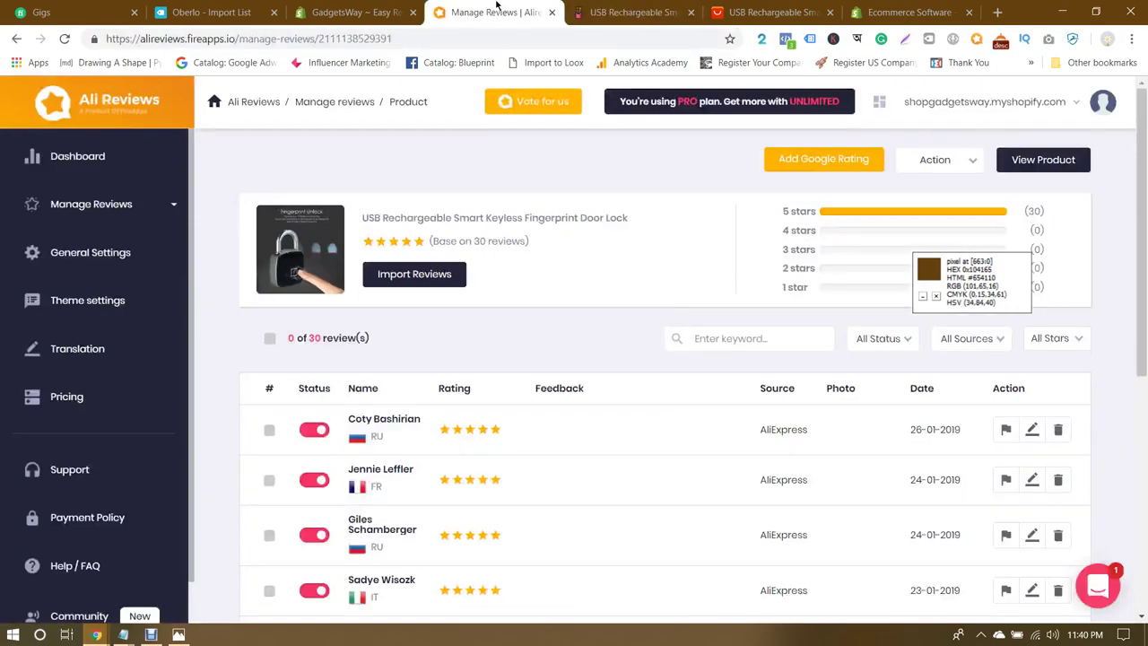
click(379, 9)
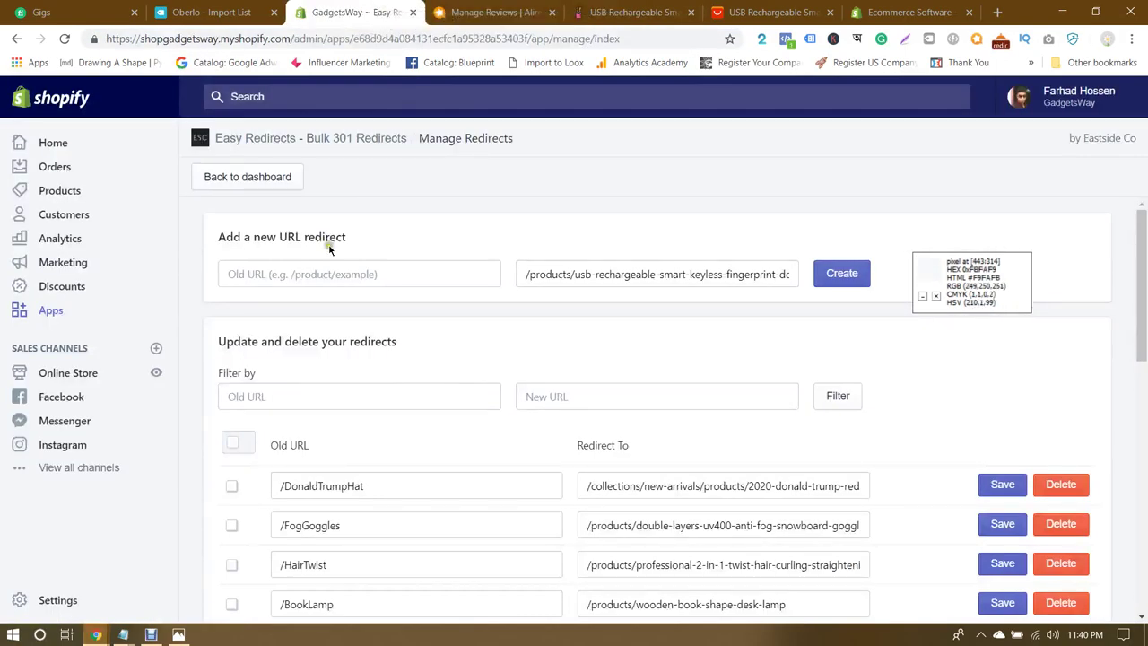
click(320, 277)
text(/SmartLock)
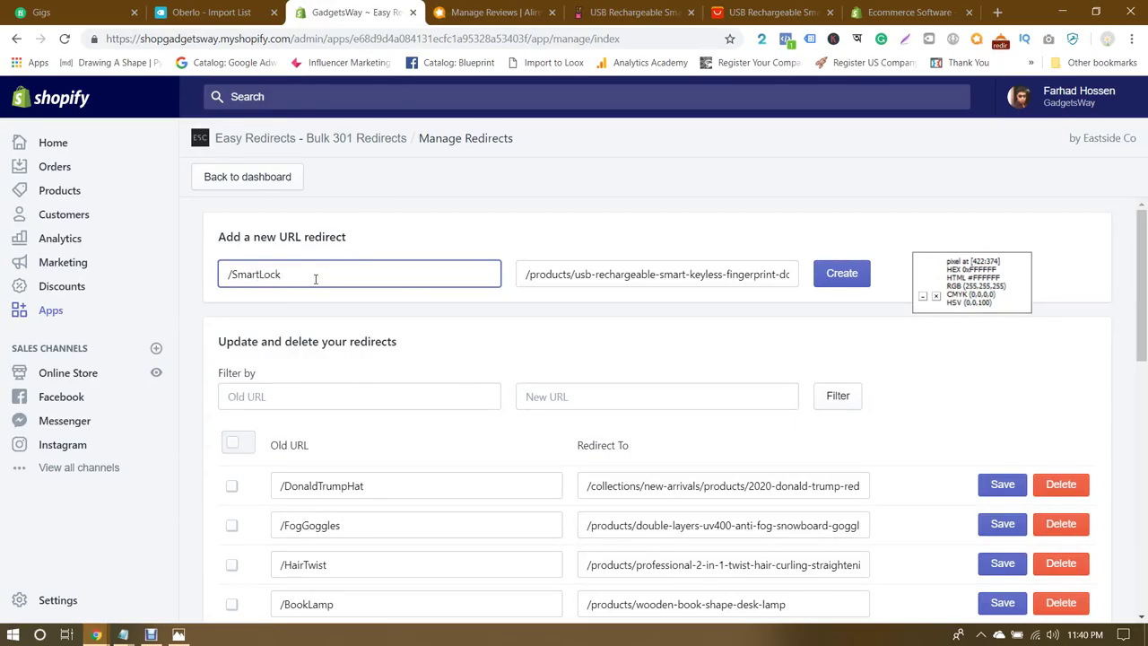
key(ctrl+a)
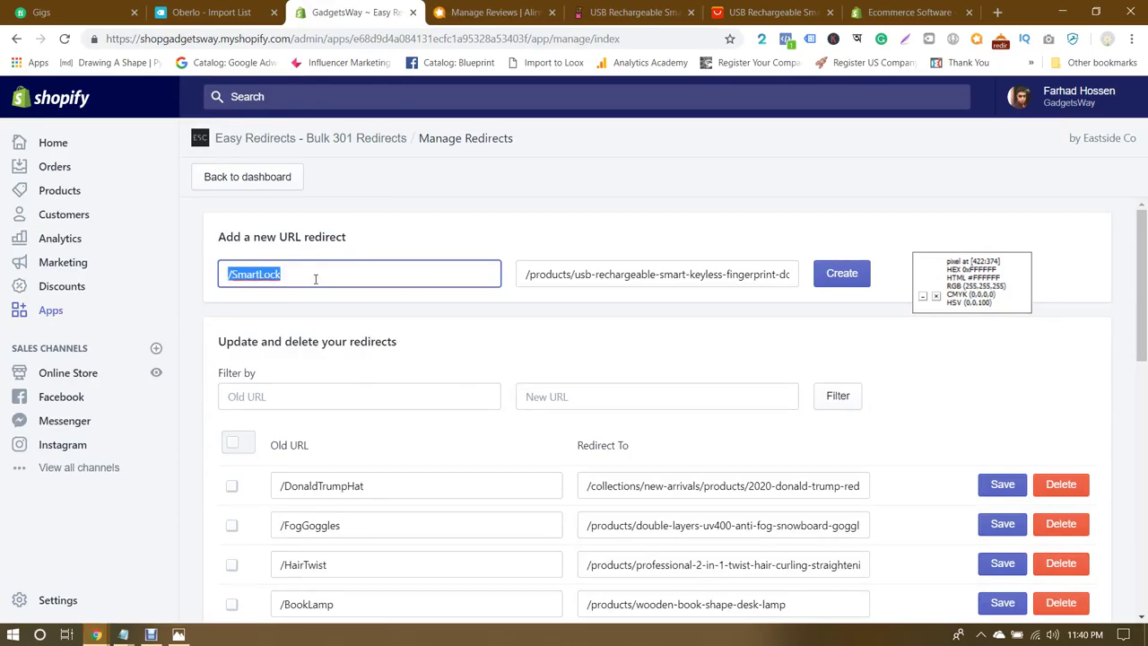
click(841, 273)
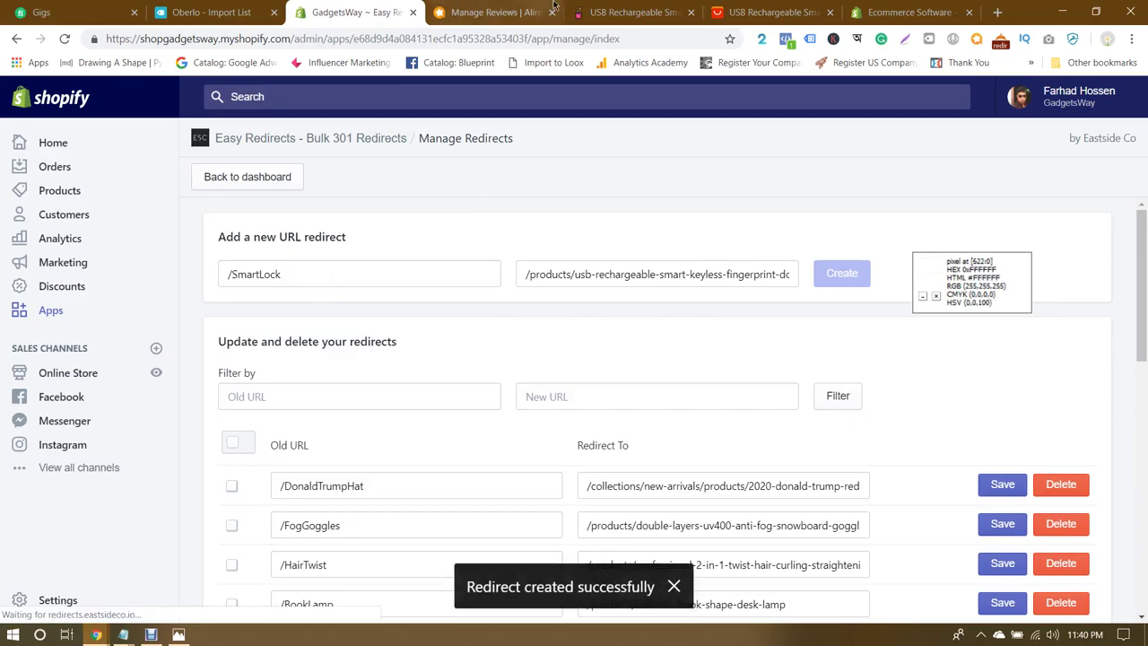
click(625, 7)
click(251, 38)
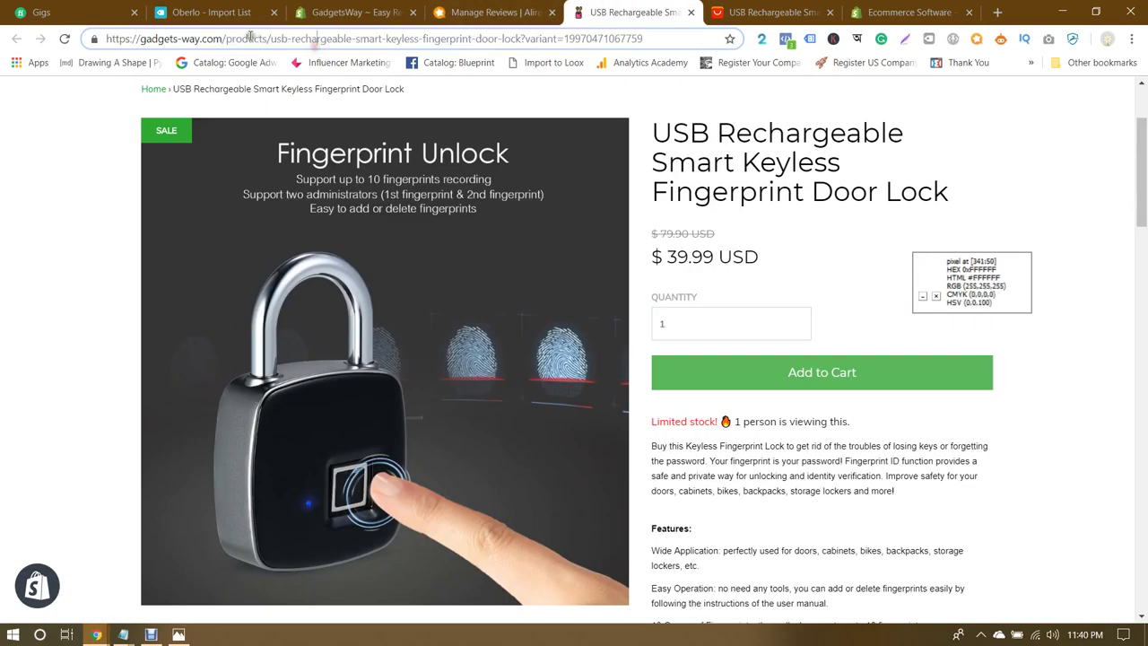
drag(221, 38, 690, 59)
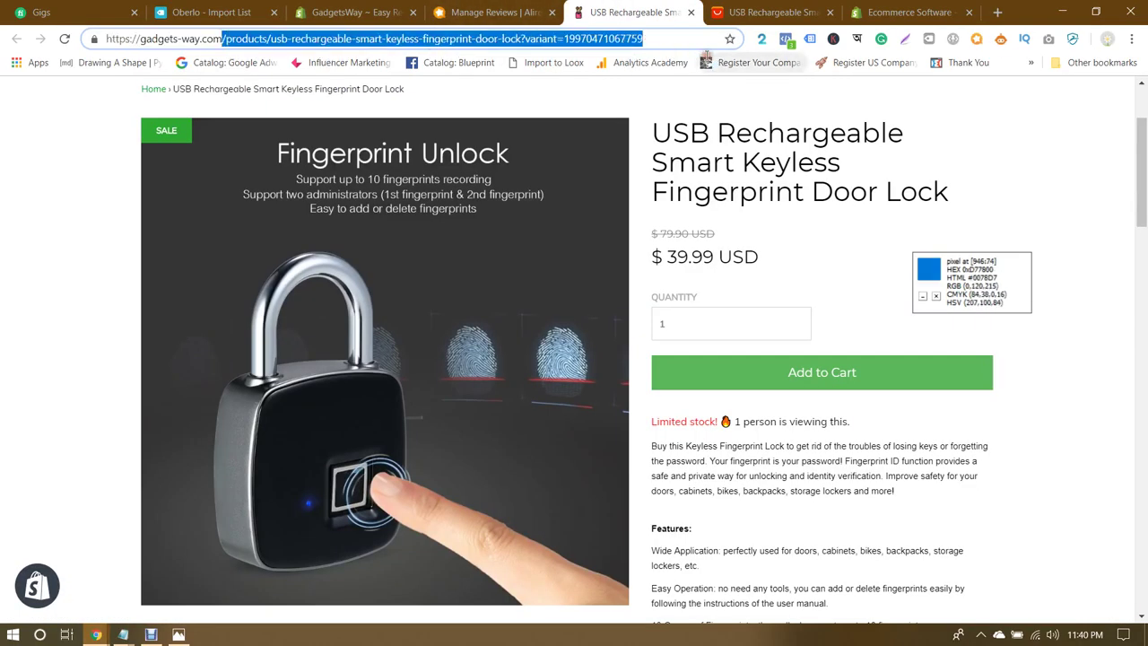
text(SmartLock)
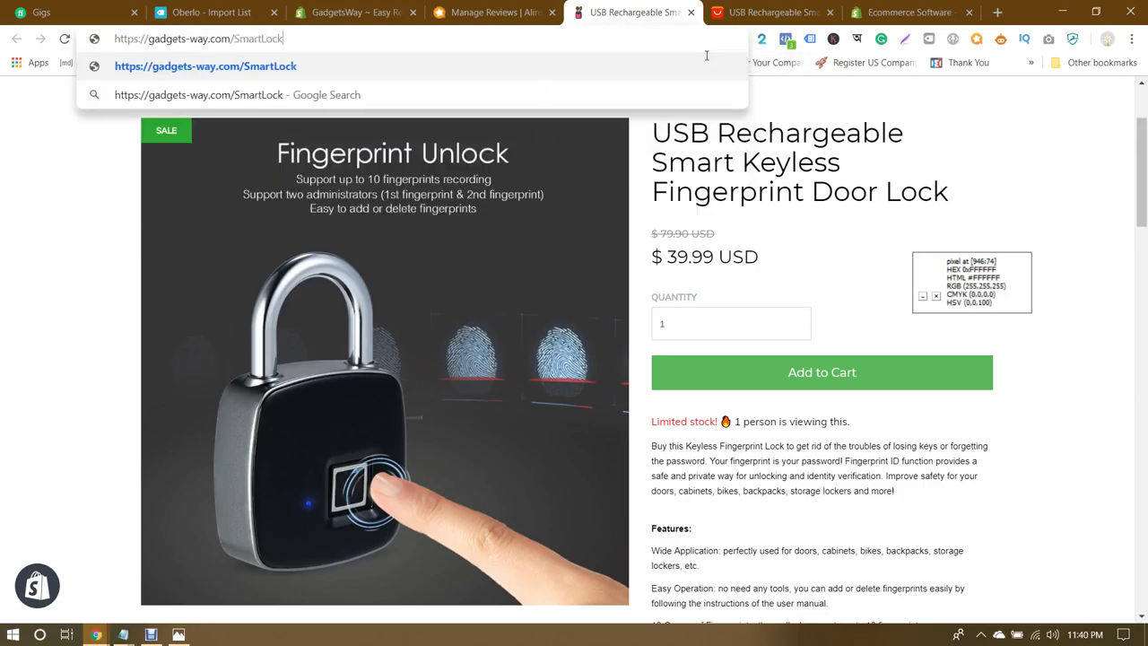
key(ctrl+a)
key(ctrl+c)
key(Return)
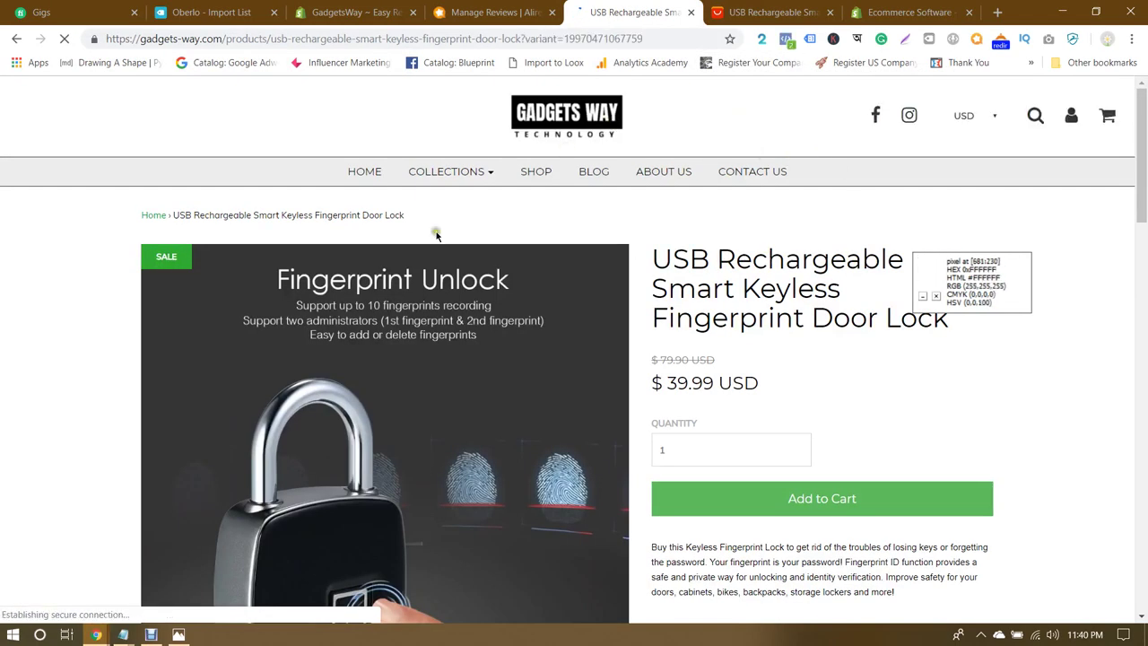
Step: Test the redirect once more by loading the copied SmartLock short link in the same browser tab
click(222, 39)
key(ctrl+v)
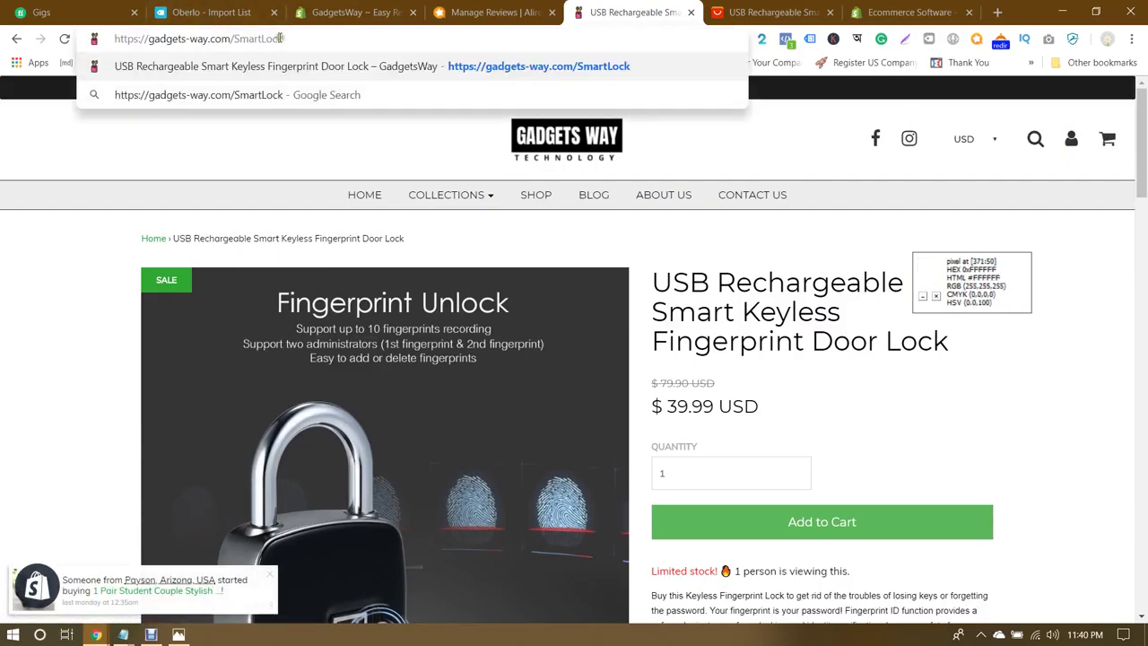
key(Return)
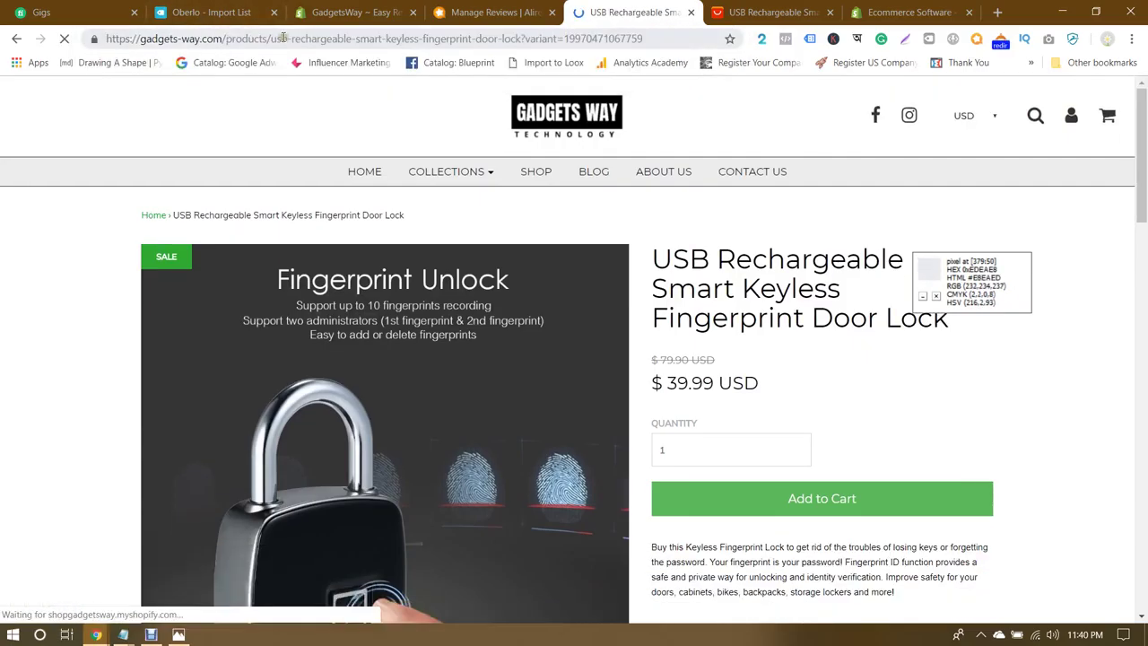
Step: Switch to the Facebook draft post and paste the SmartLock short link after "Check out here -"
mouse_move(96, 634)
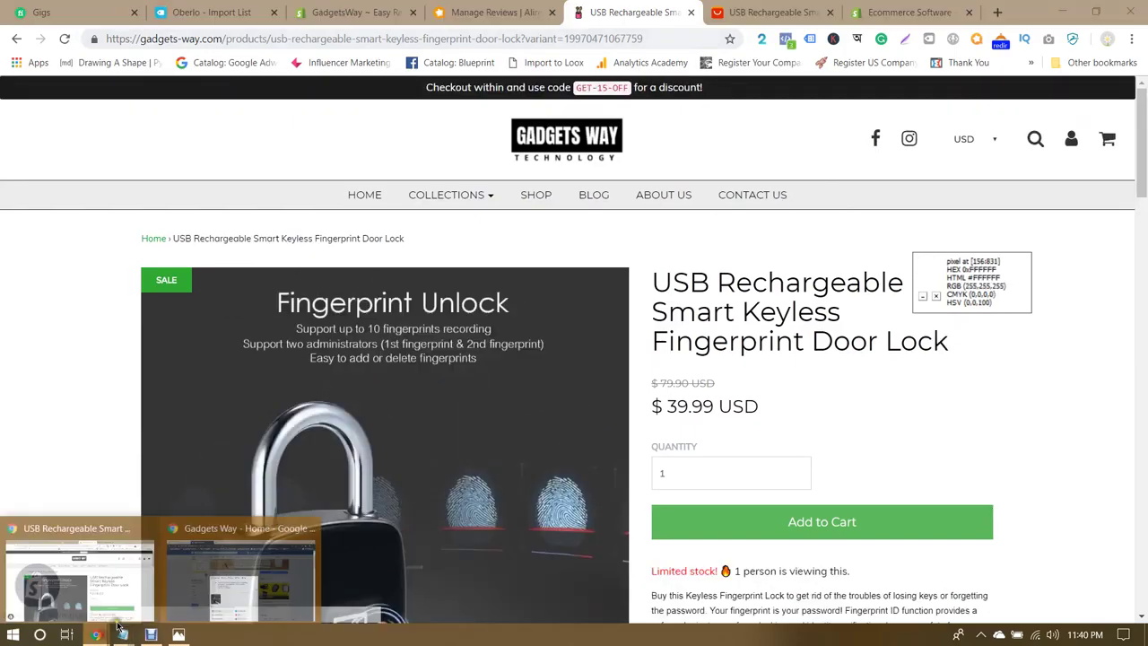
click(221, 576)
key(ctrl+v)
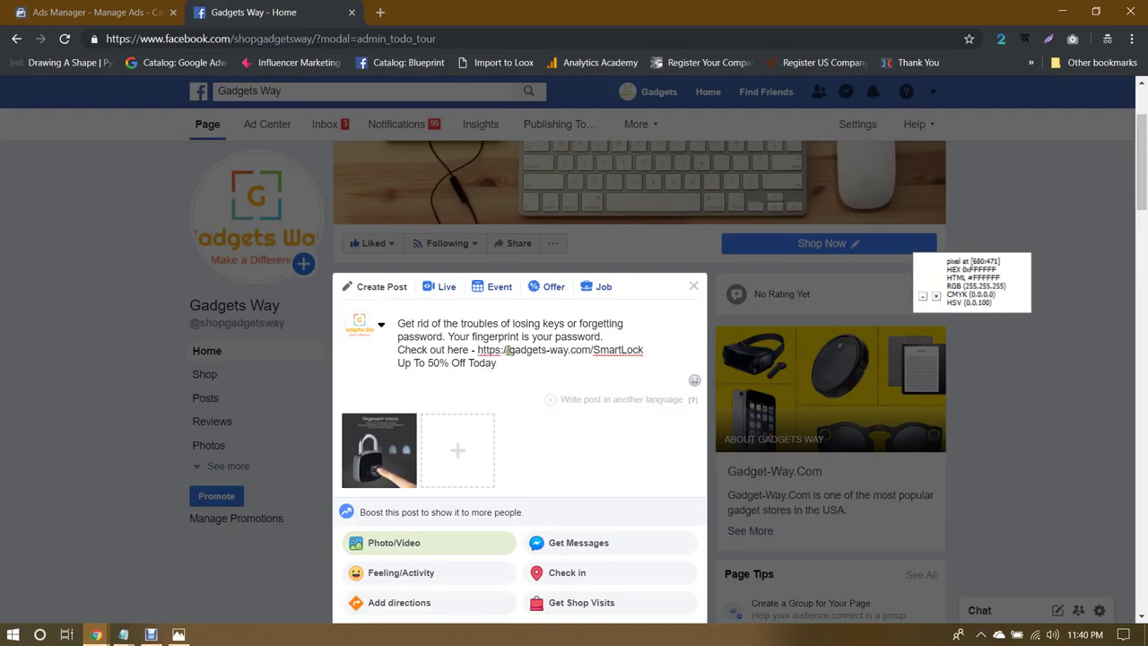
click(507, 350)
key(BackSpace)
key(BackSpace)
key(BackSpace)
key(BackSpace)
key(BackSpace)
key(BackSpace)
key(BackSpace)
key(BackSpace)
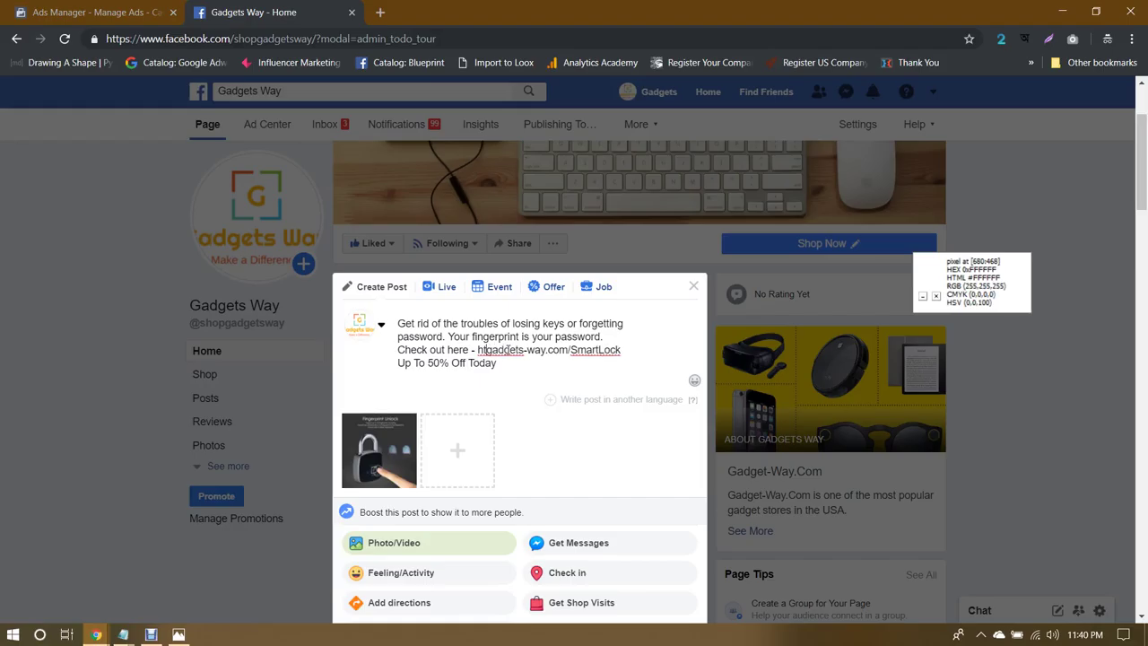
text(W)
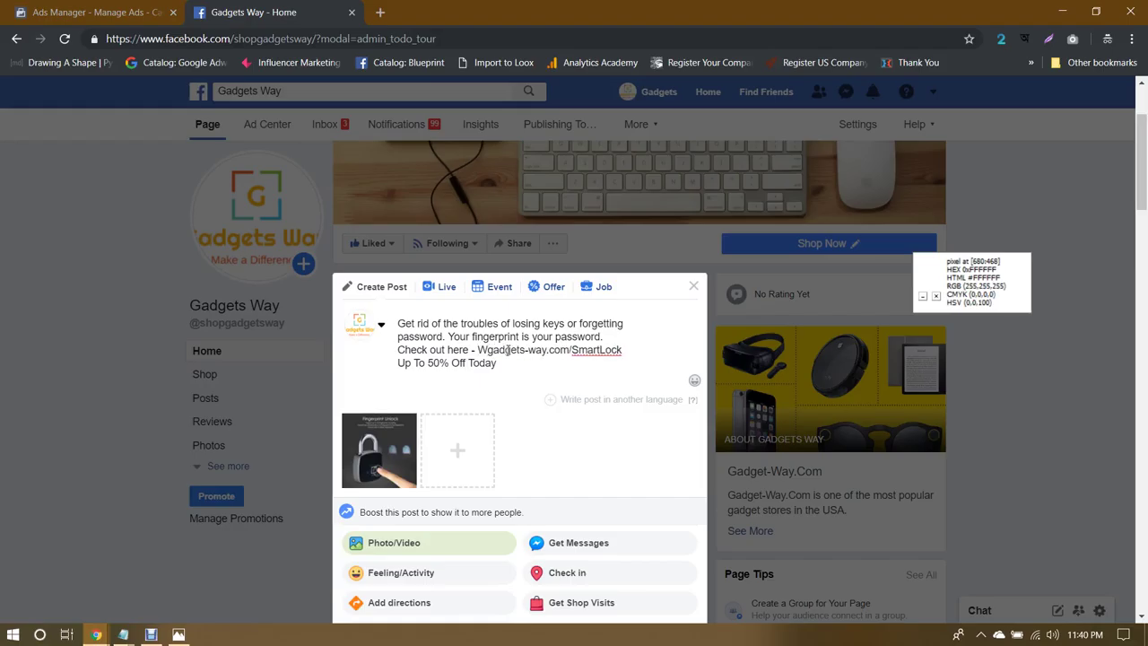
key(BackSpace)
text(www.)
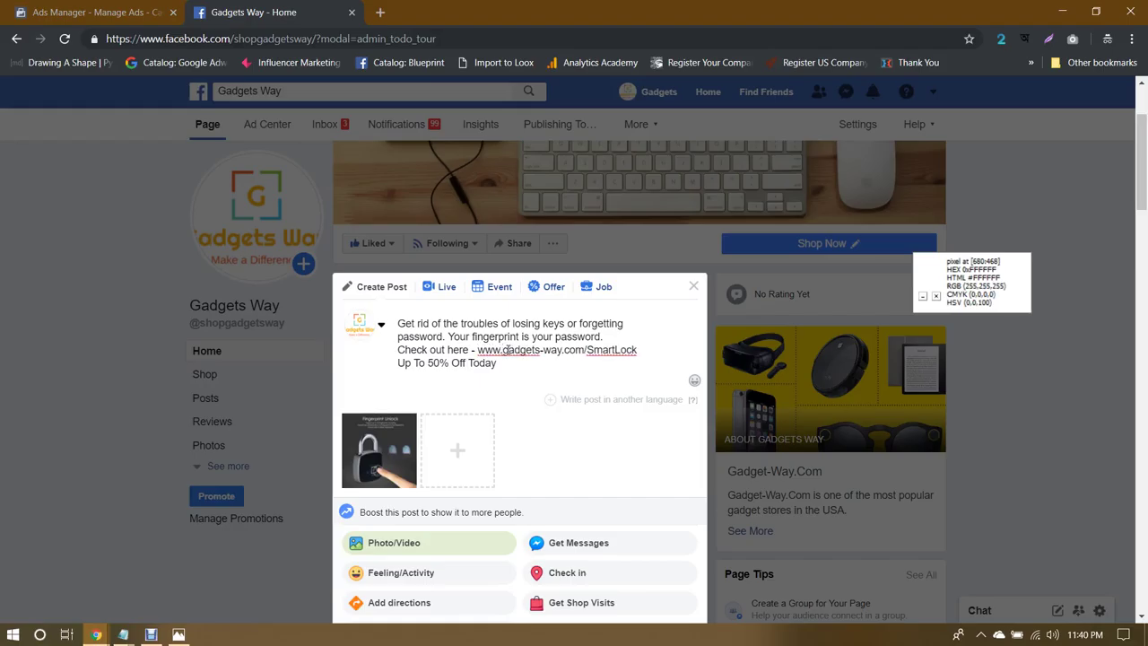
key(Delete)
text(G)
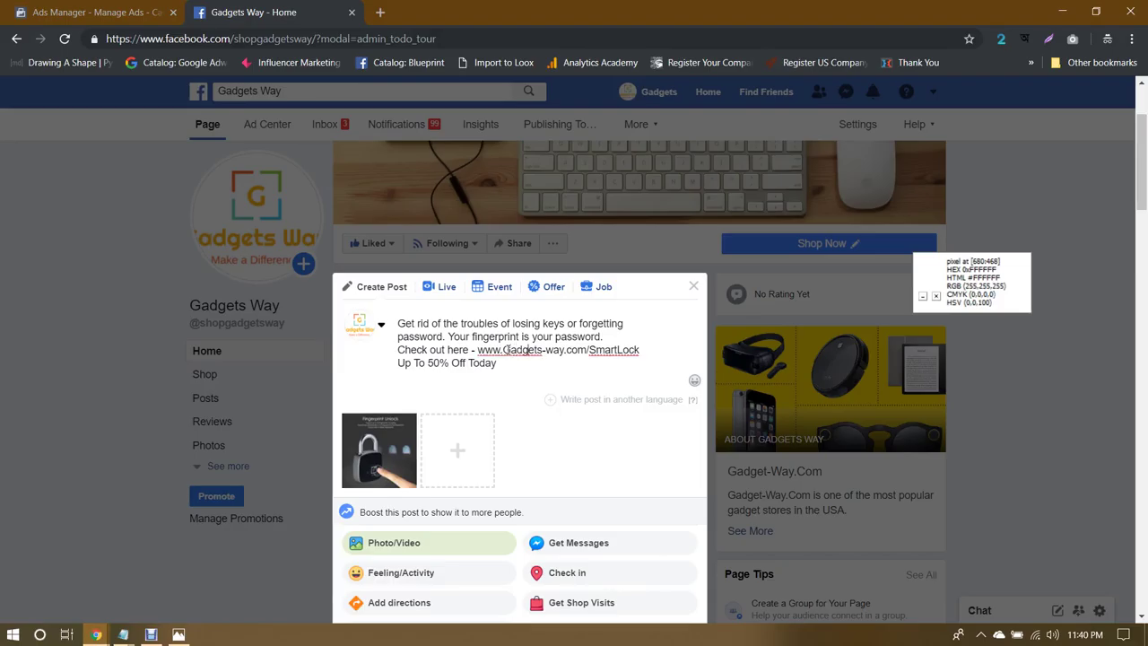
key(Delete)
text(W)
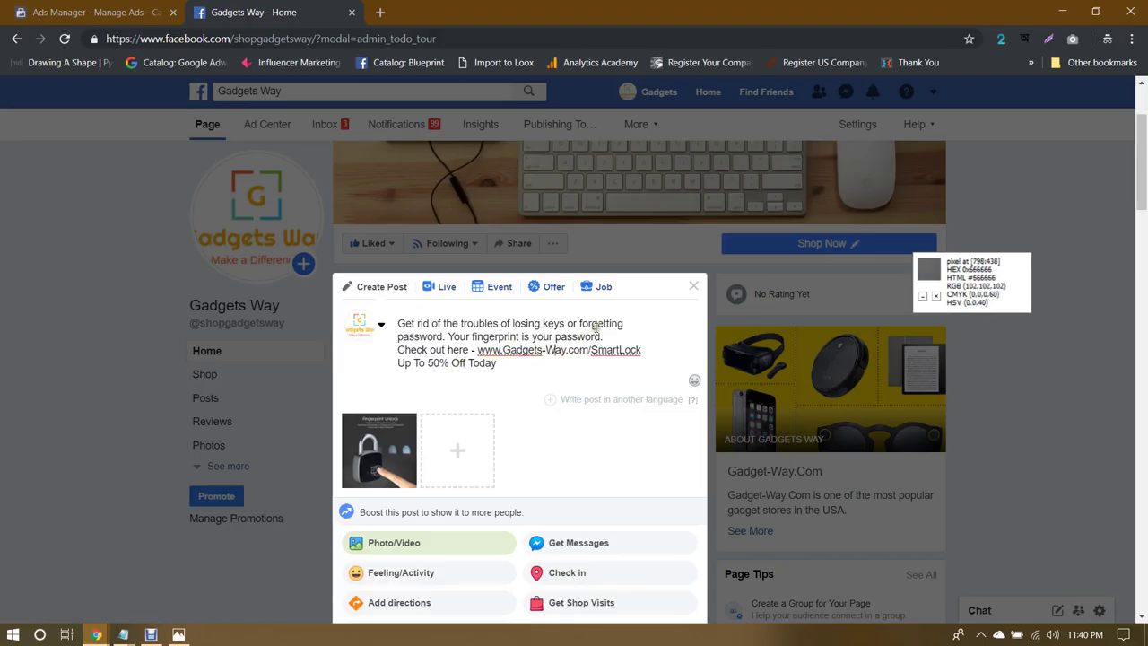
click(472, 349)
text(-)
click(610, 337)
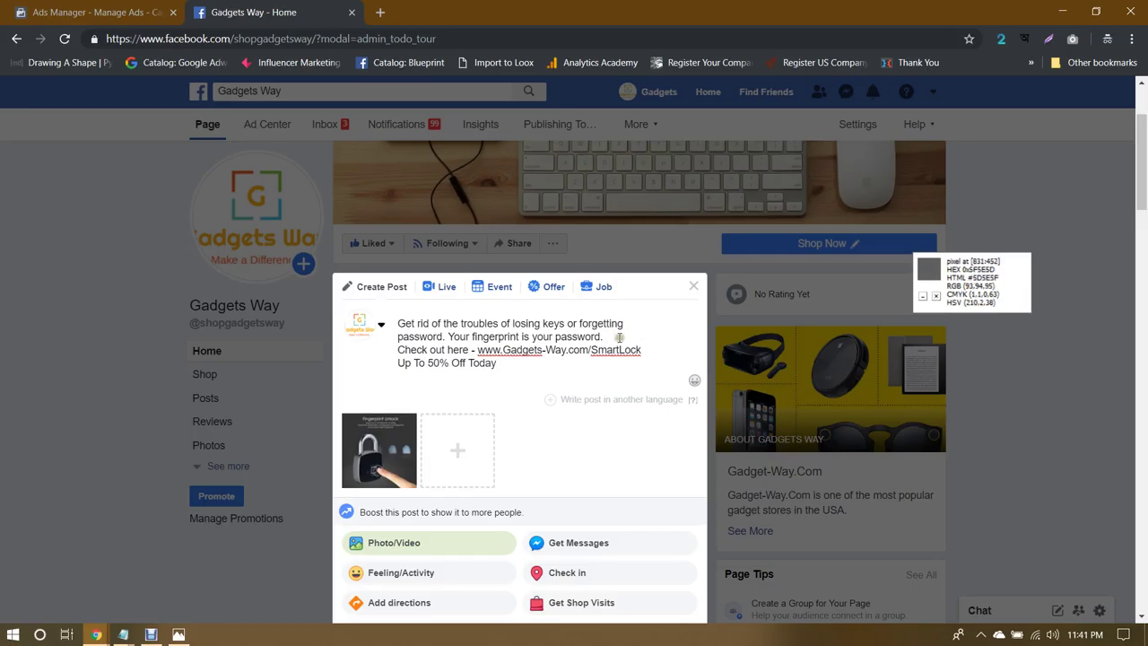
click(694, 380)
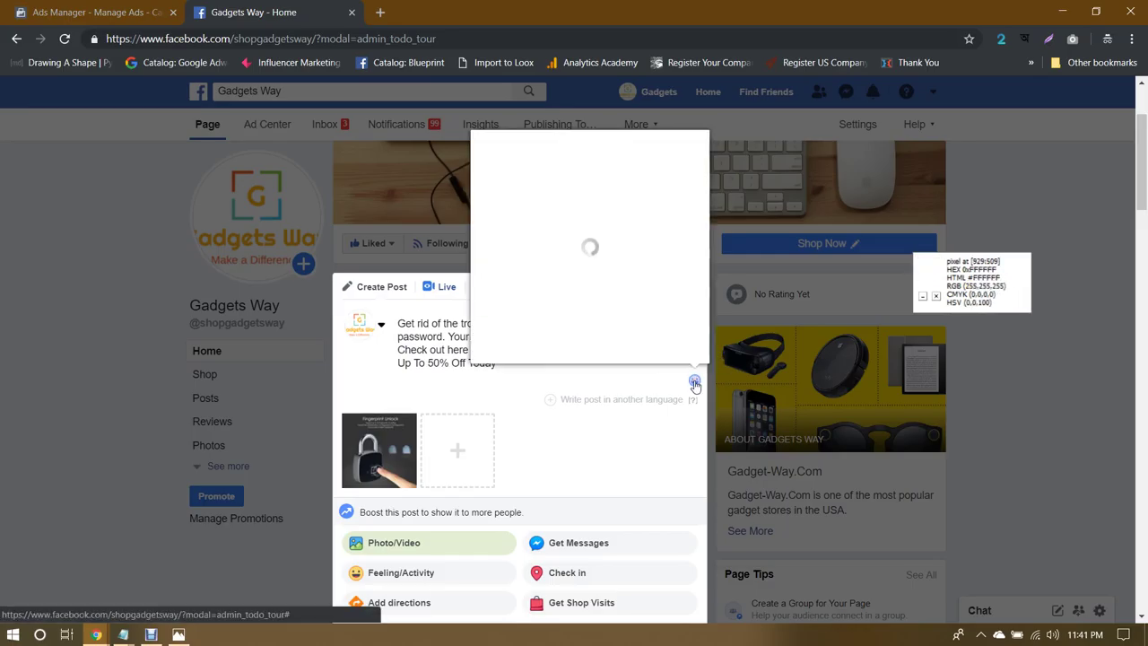
scroll(648, 260, down, 4)
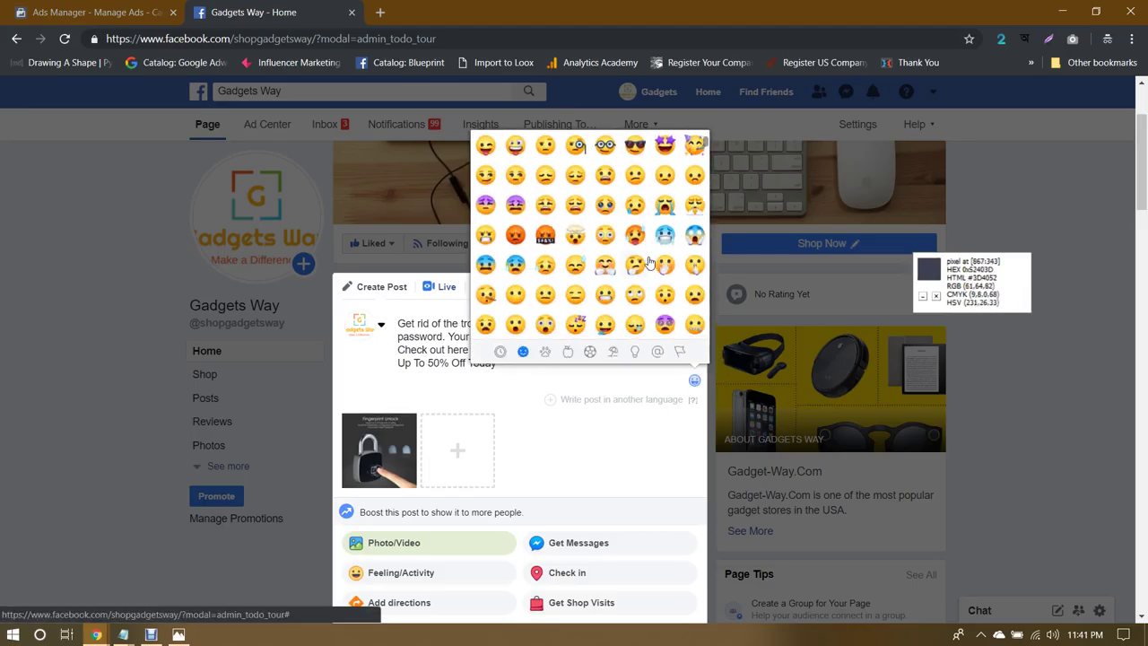
scroll(647, 260, up, 4)
Step: Search the web for "facebook emoji" in a new browser tab and open the piliapp Facebook Symbols page
click(380, 12)
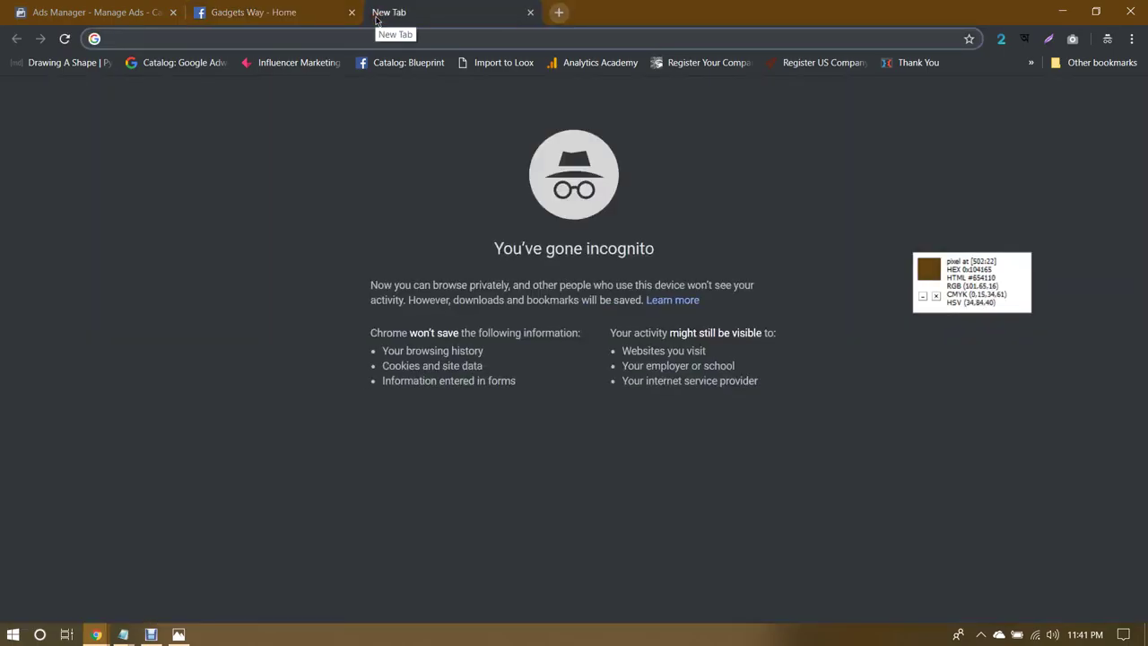
text(facebook e)
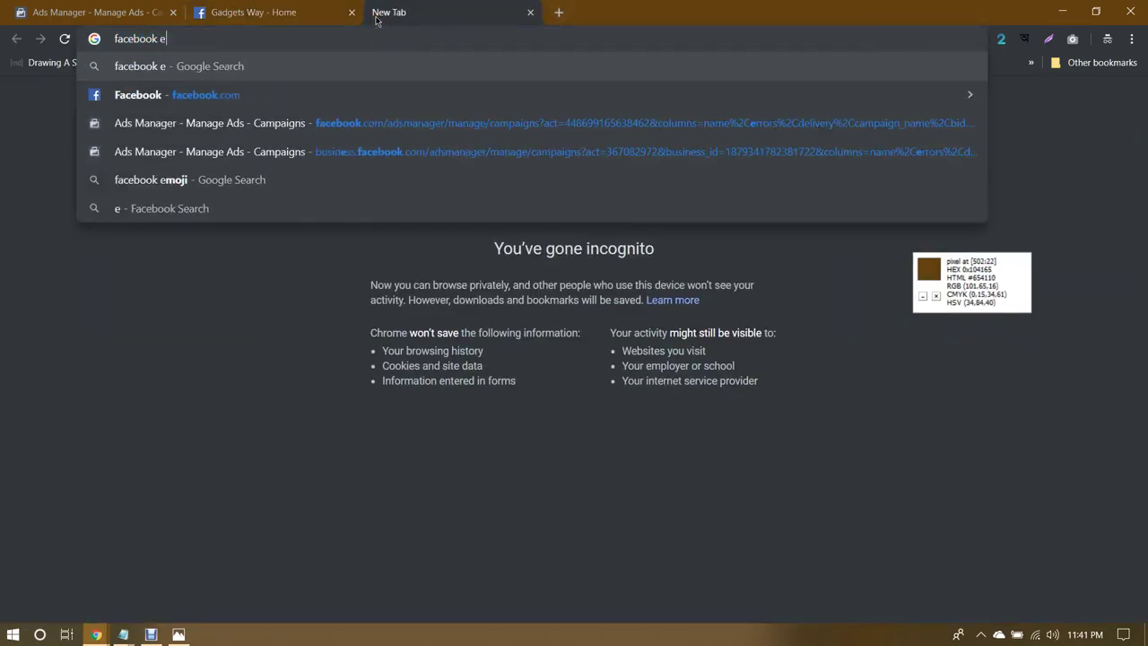
text(moji)
key(Return)
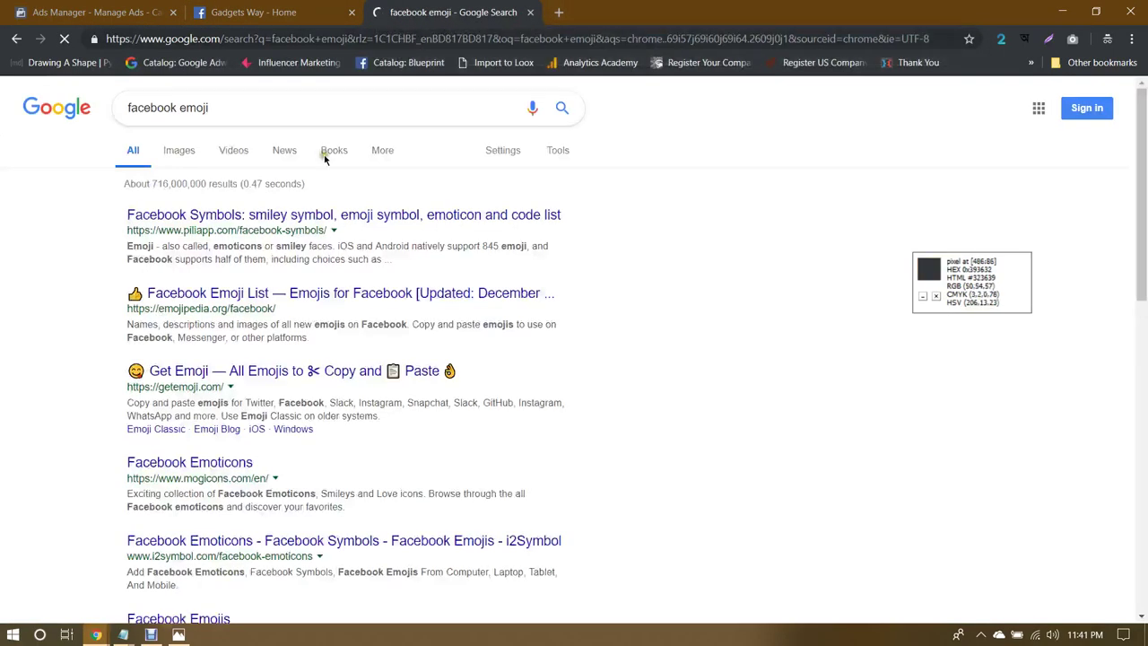
click(244, 222)
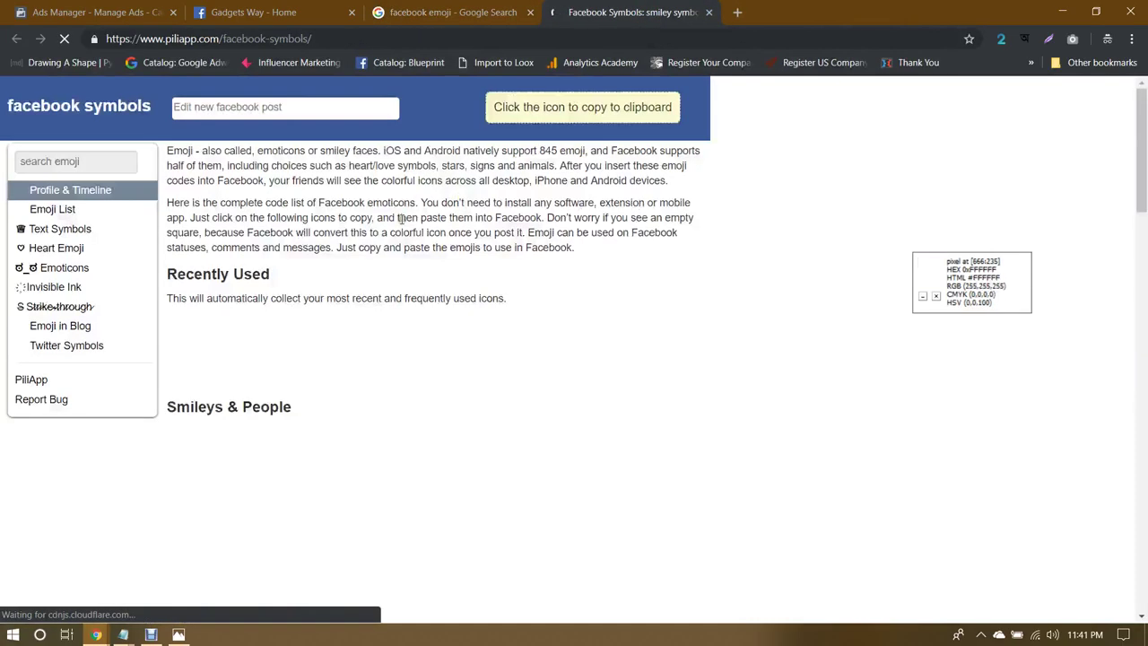
Step: Filter the Facebook symbols by "lock" and copy the lock-with-key emoji
click(54, 162)
text(lock)
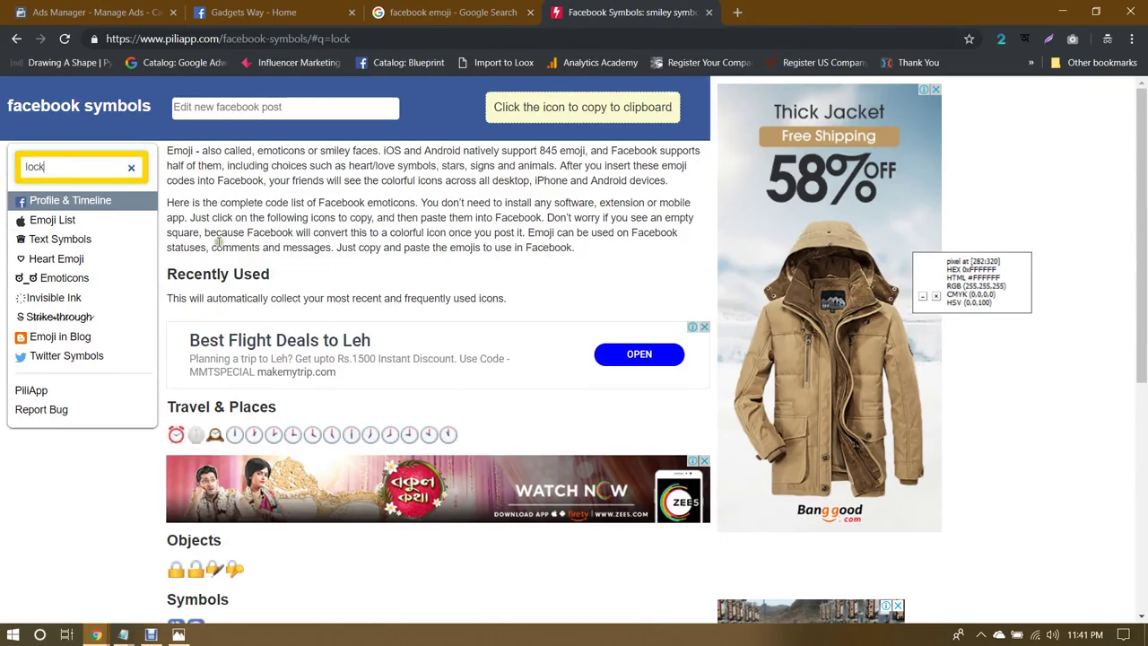
scroll(345, 273, down, 2)
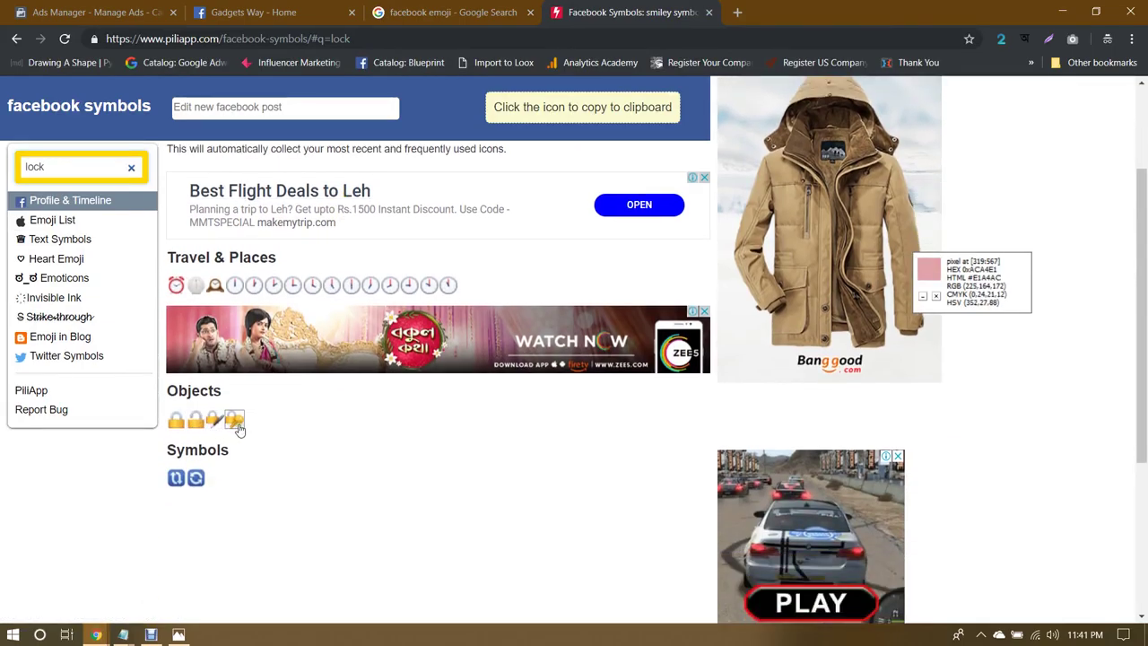
click(234, 418)
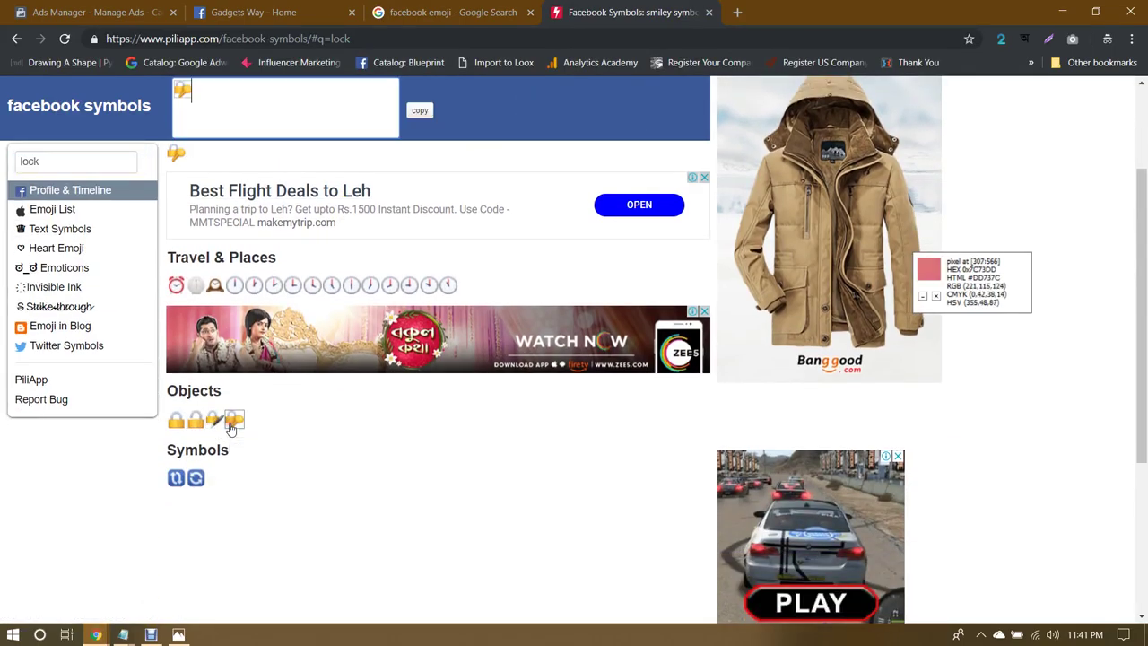
Step: Return to the Facebook draft post and paste the lock-with-key emoji after "Your fingerprint is your password."
click(282, 9)
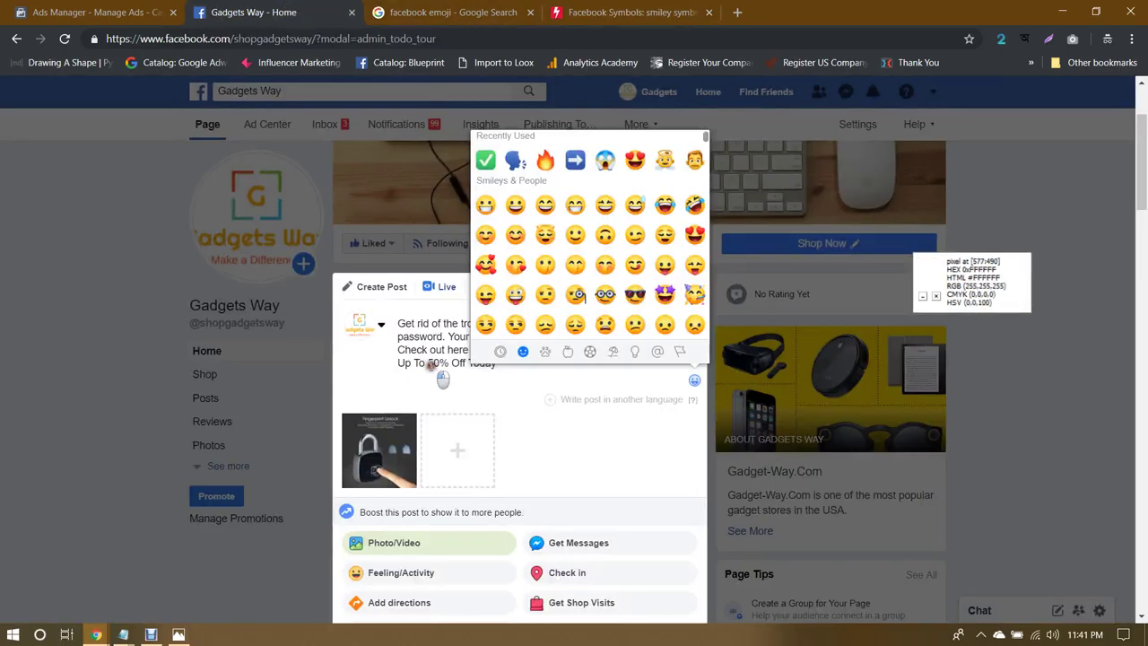
click(512, 364)
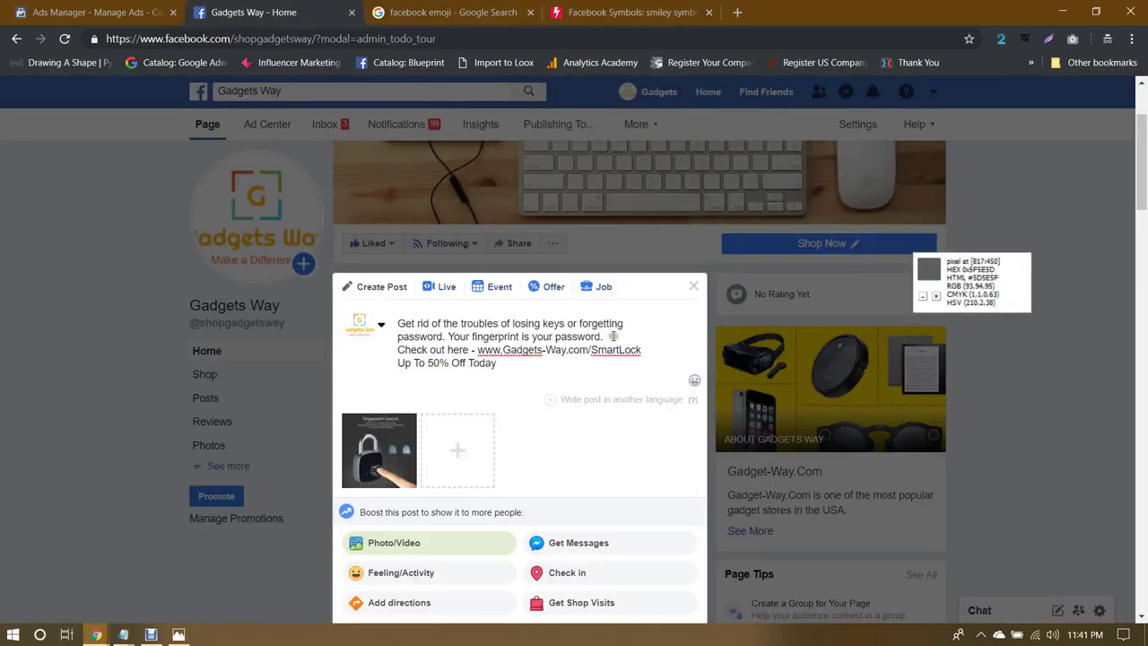
key(ctrl+v)
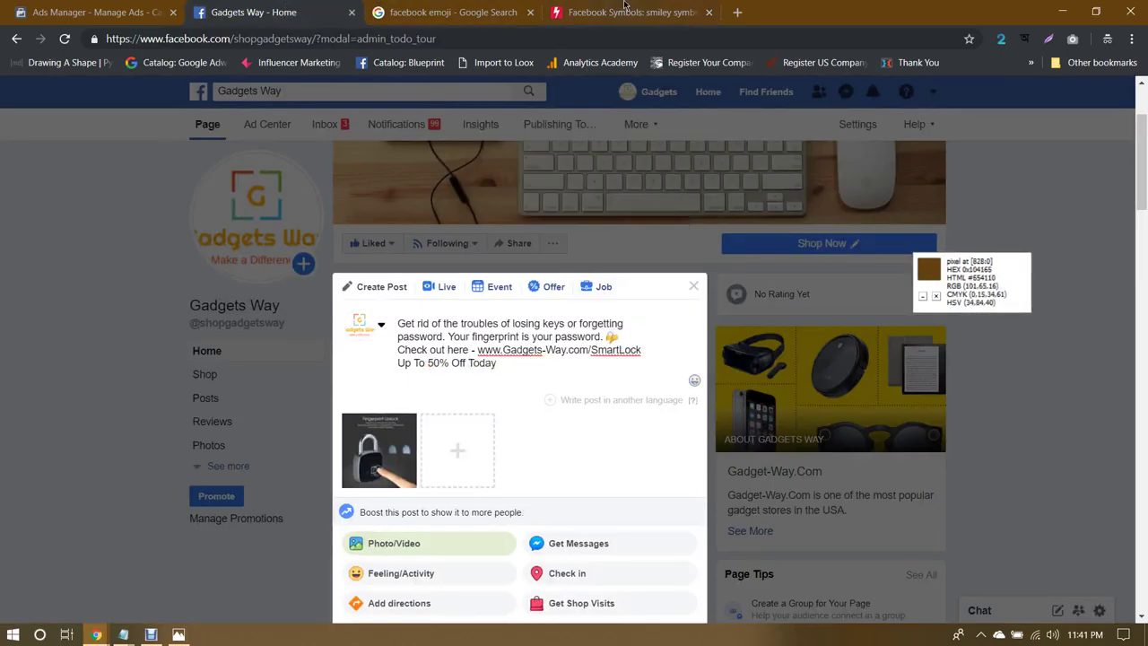
Step: Copy a plain padlock emoji from the symbols page and paste it before the lock-with-key emoji in the draft post
key(ctrl+4)
click(196, 421)
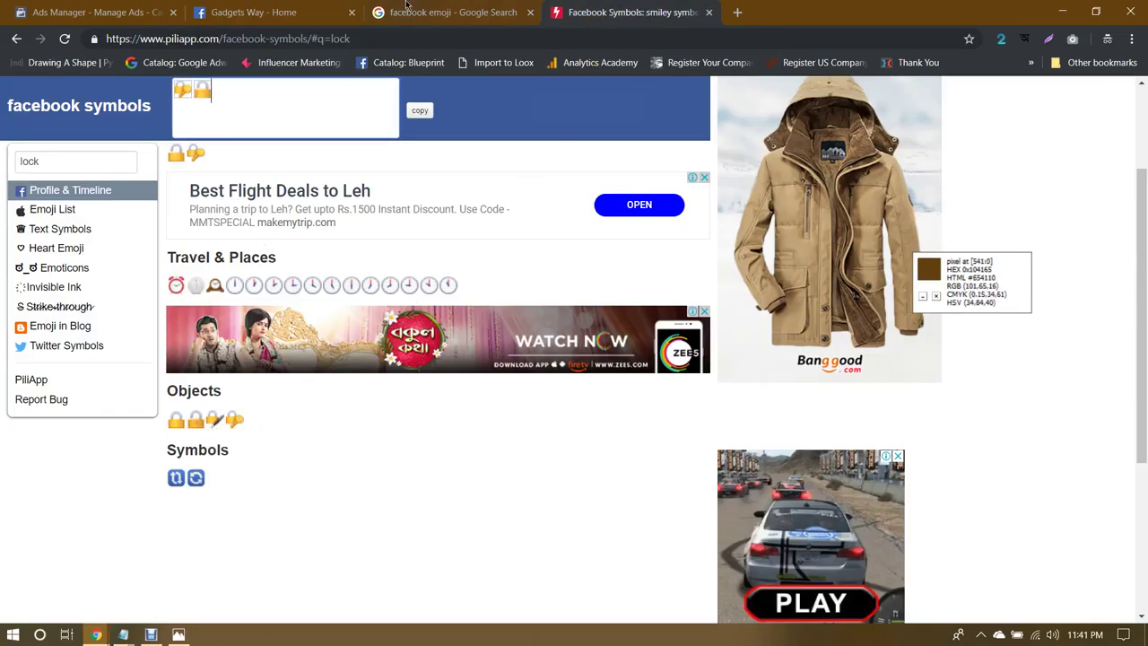
click(253, 12)
key(ctrl+v)
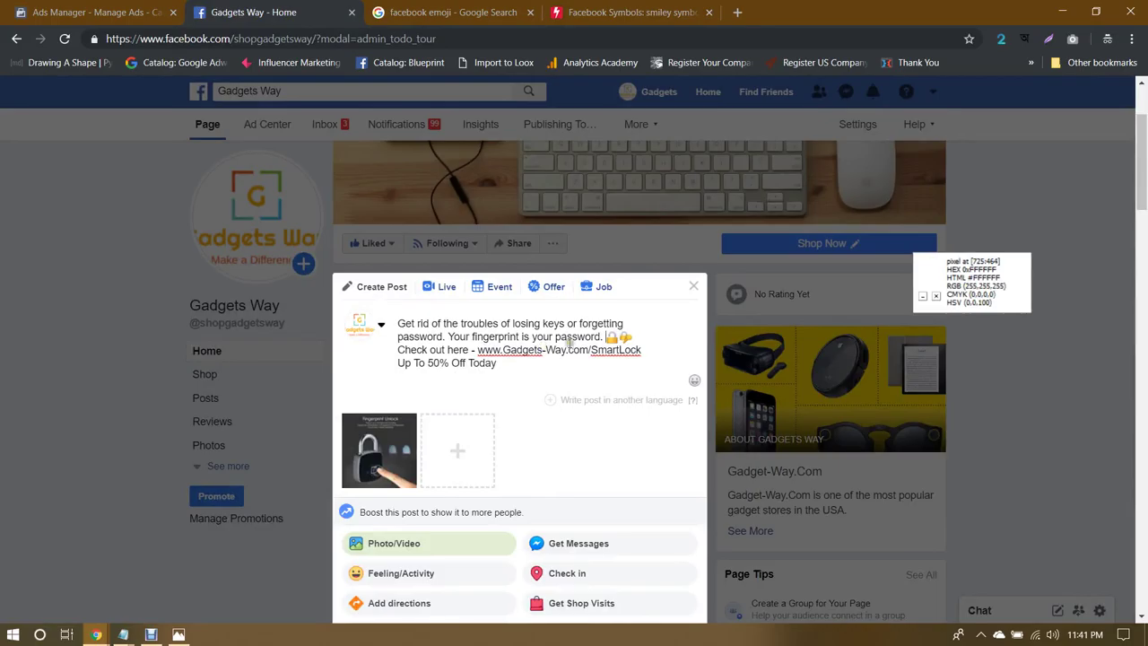
click(628, 11)
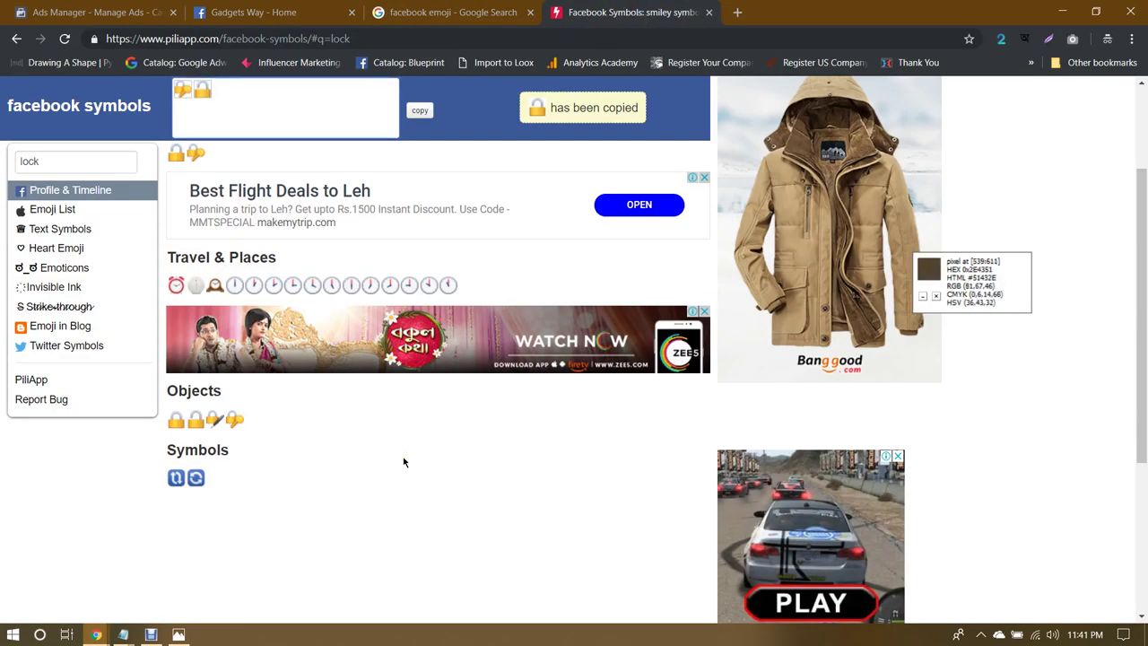
click(177, 286)
click(280, 13)
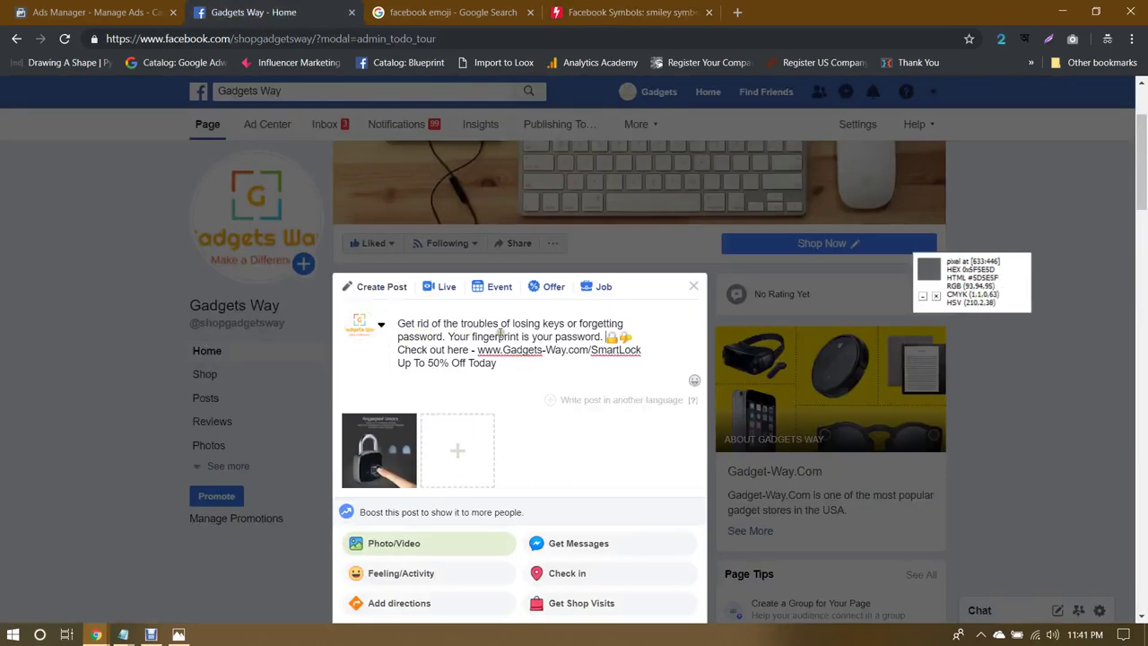
click(556, 366)
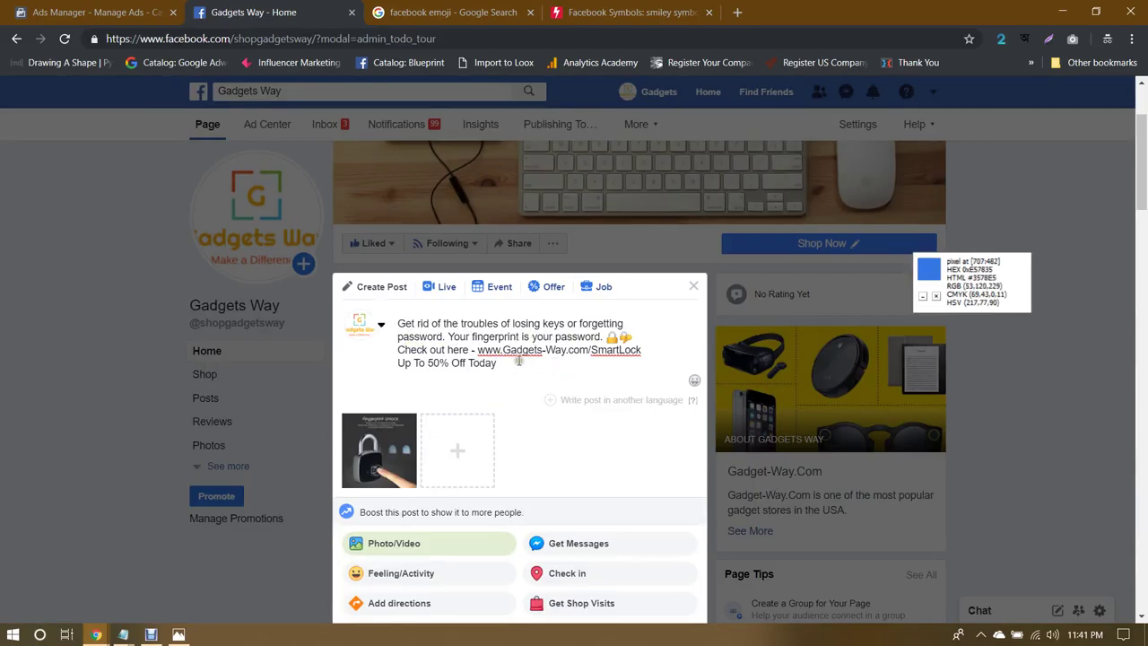
Step: Move the plain padlock emoji from the password line to directly after the SmartLock link
click(609, 334)
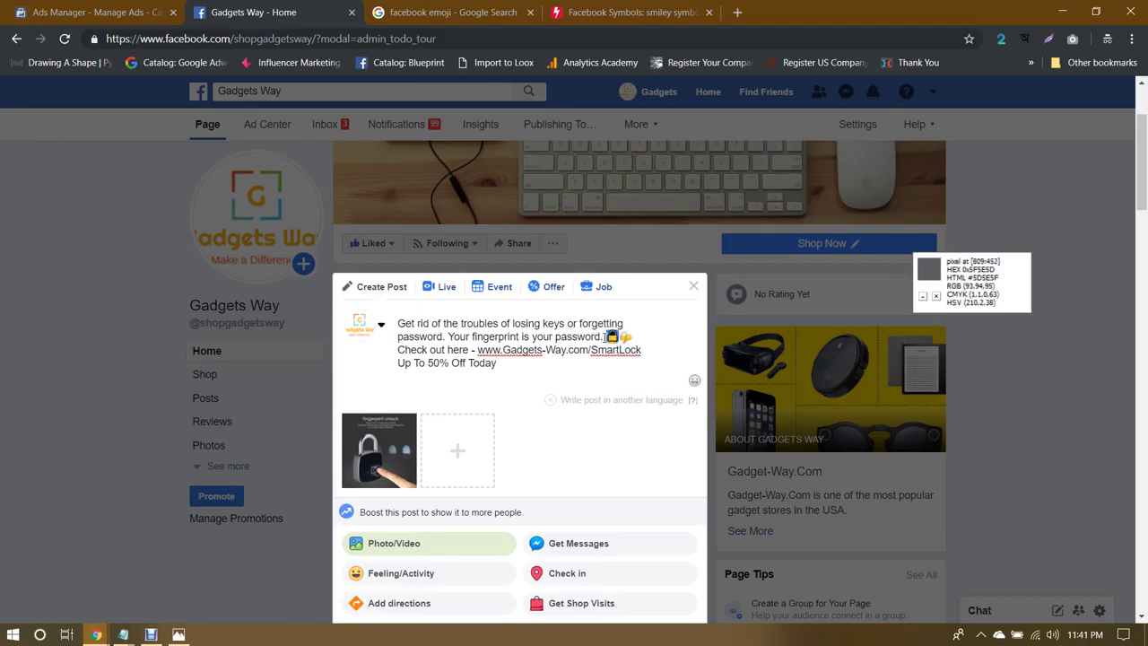
drag(609, 335, 663, 355)
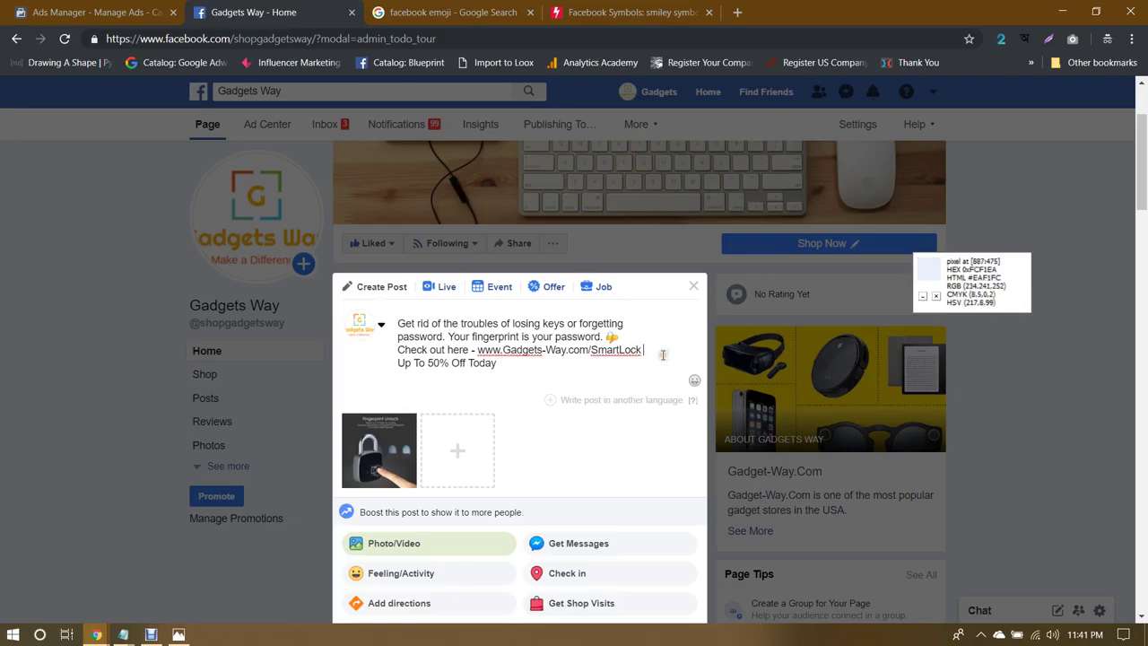
click(556, 349)
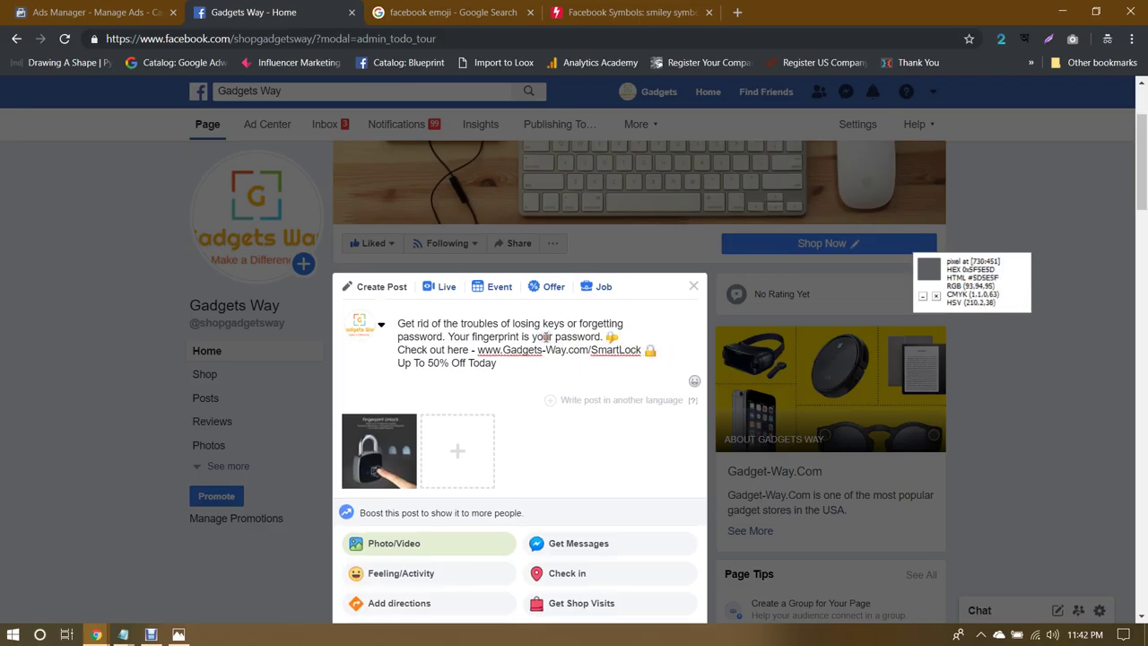
Step: Check over the draft post's text and try to publish the post
key(ctrl+a)
click(428, 345)
scroll(528, 352, down, 1)
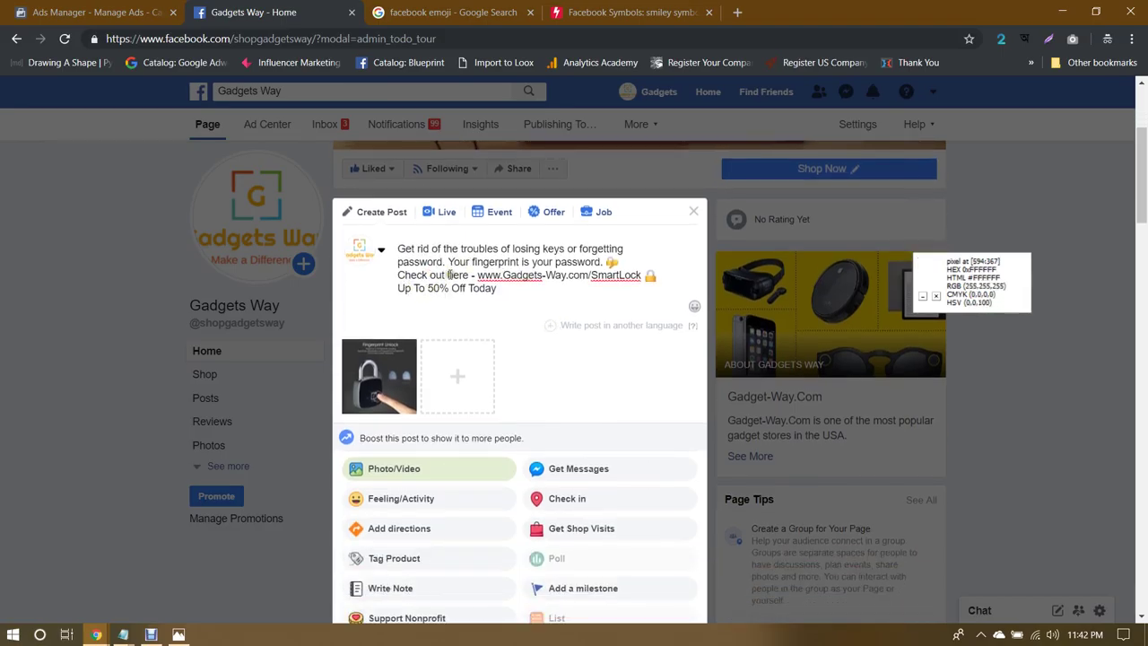
click(503, 288)
scroll(507, 288, down, 3)
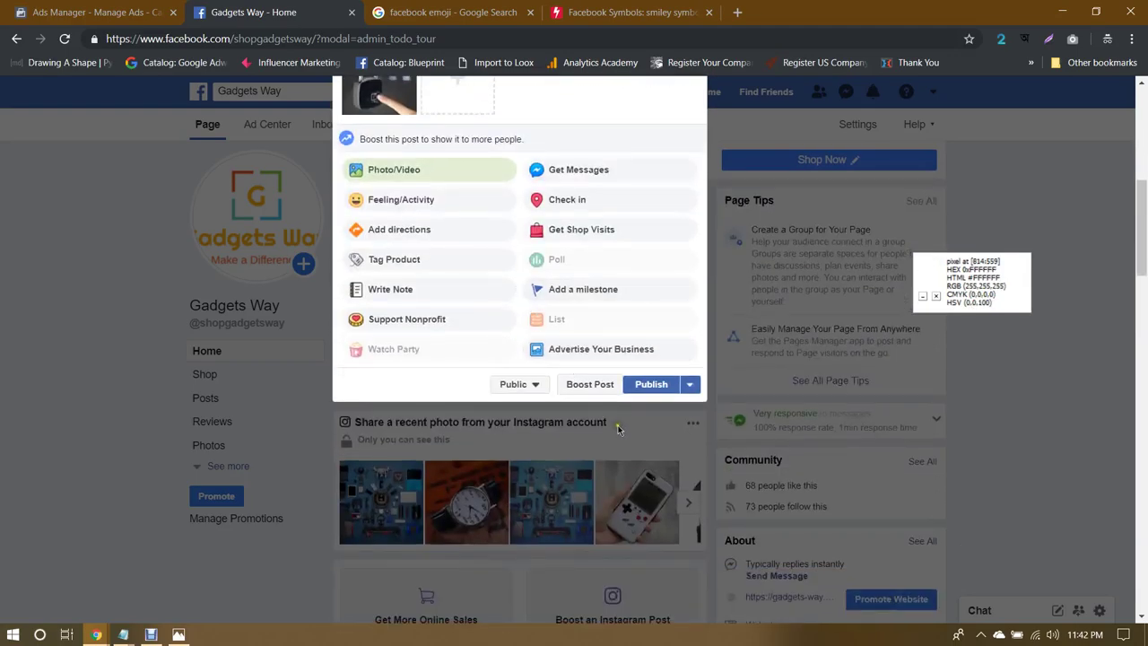
click(651, 386)
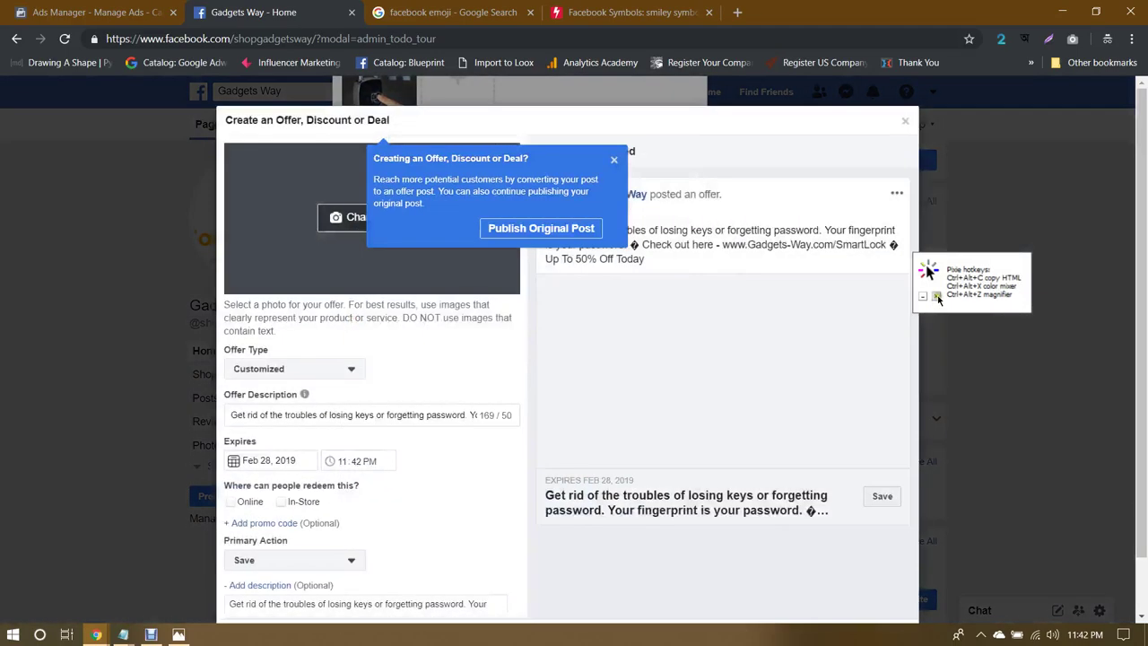
Step: Dismiss the offer tip, look through the prefilled offer form and try to publish it as an offer
click(613, 159)
scroll(483, 294, down, 1)
scroll(483, 294, down, 2)
scroll(692, 294, down, 2)
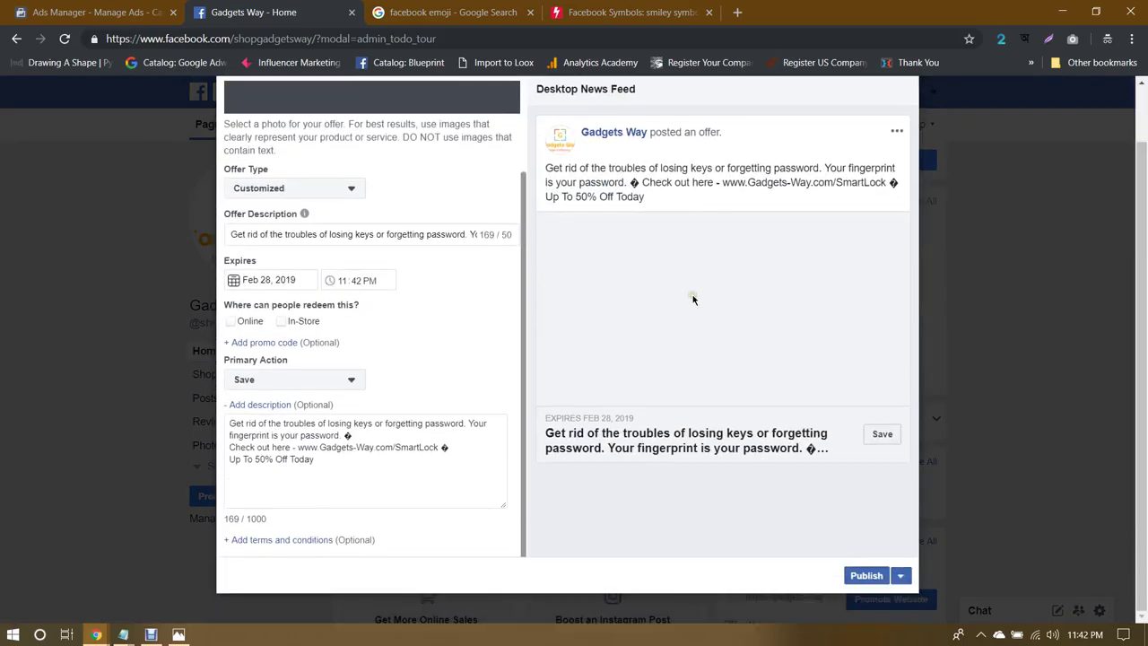
scroll(706, 419, up, 2)
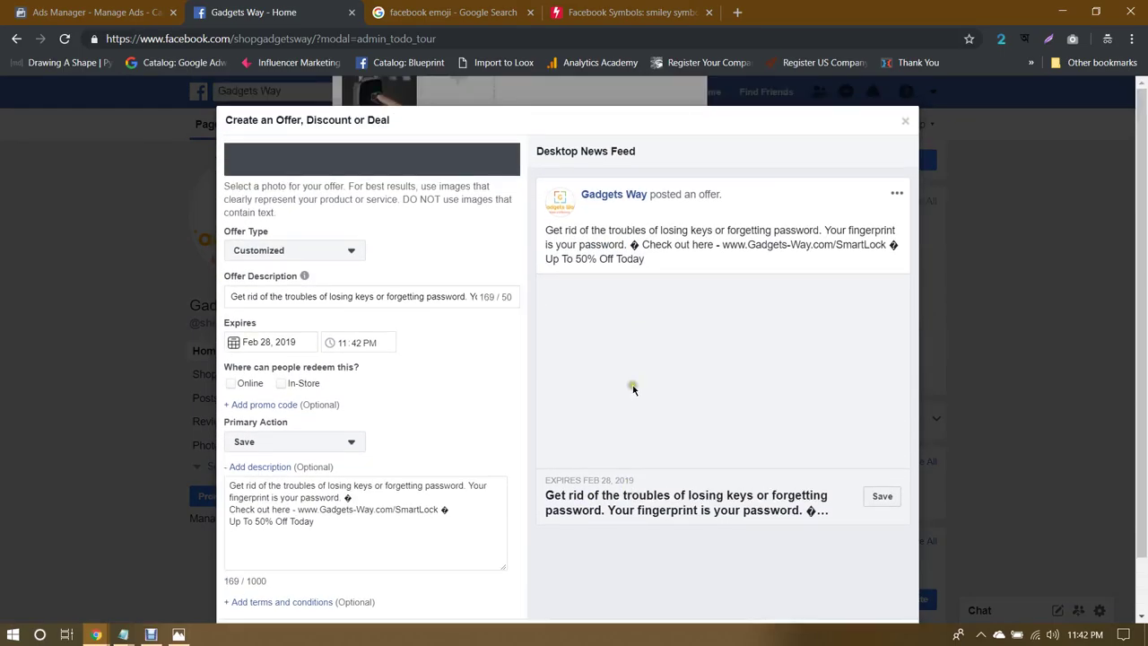
scroll(440, 329, up, 2)
scroll(664, 340, down, 2)
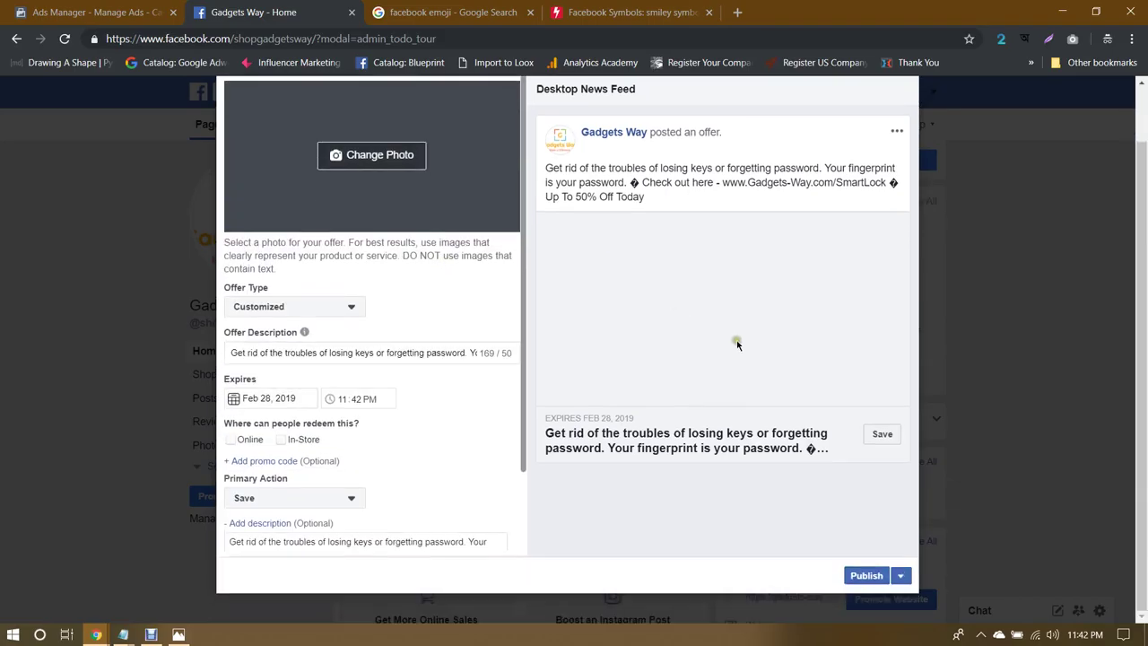
click(865, 576)
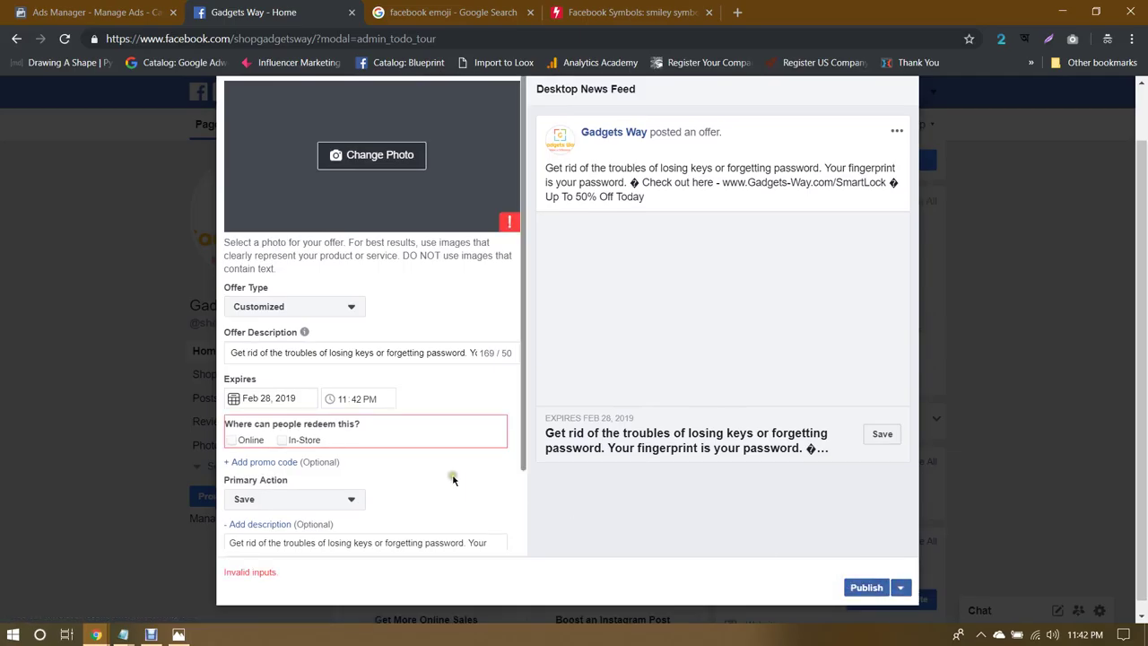
Step: Close the offer form and discard the offer to return to the draft post
scroll(453, 481, down, 1)
scroll(454, 479, up, 3)
scroll(682, 428, up, 2)
click(904, 120)
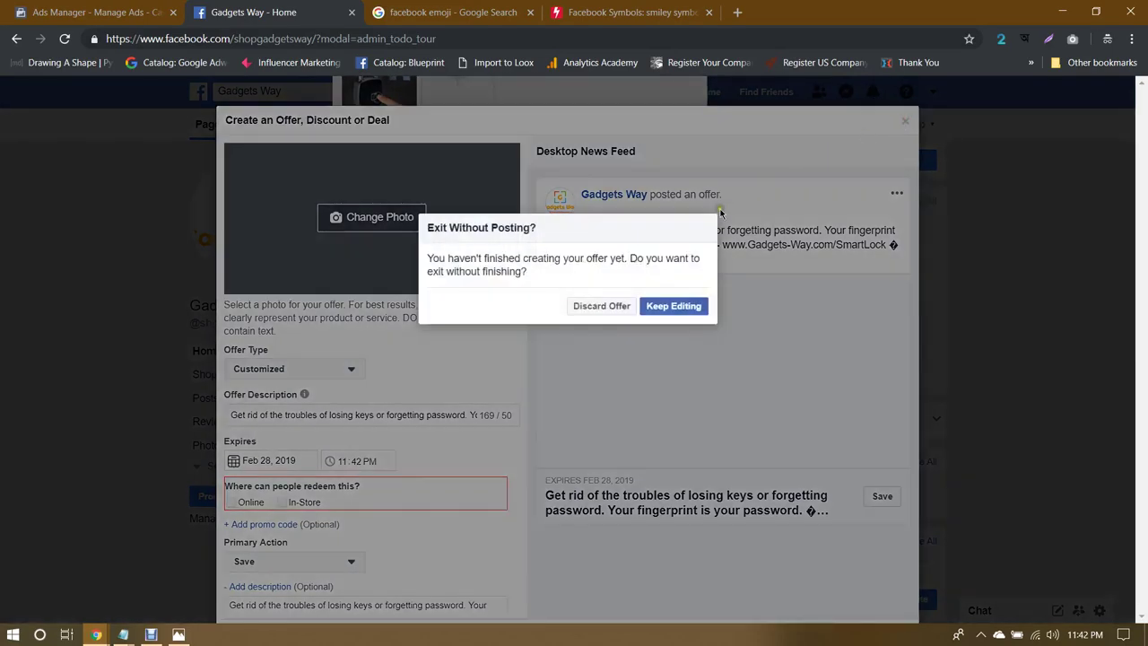
click(610, 306)
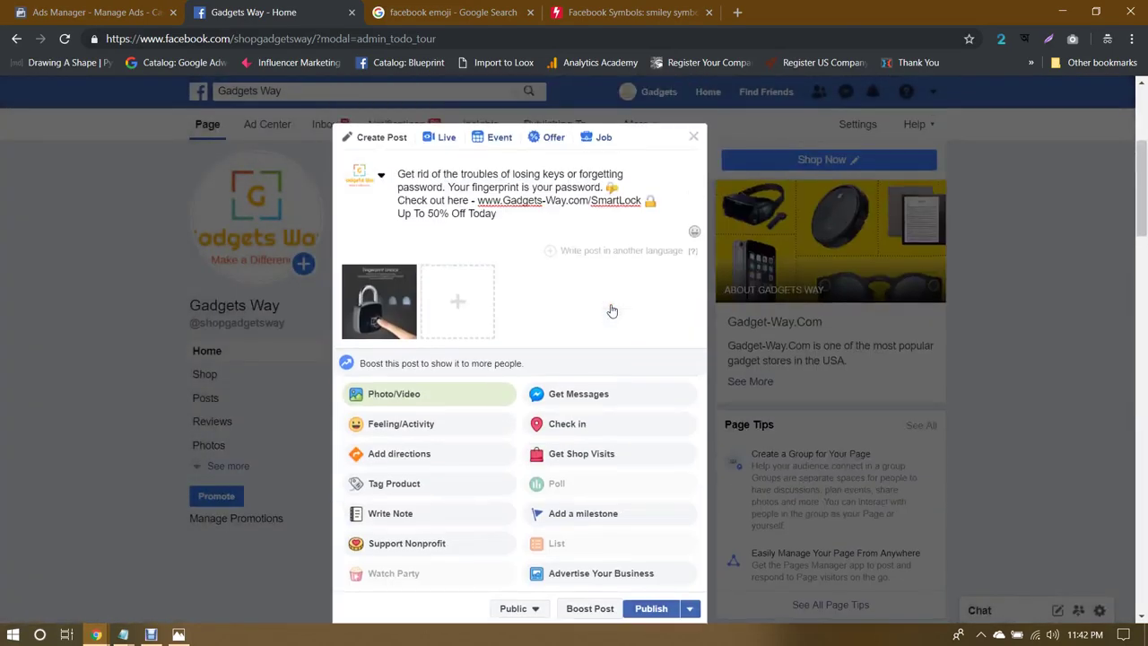
Step: Publish the fingerprint lock post to the page as a regular post
scroll(610, 310, down, 2)
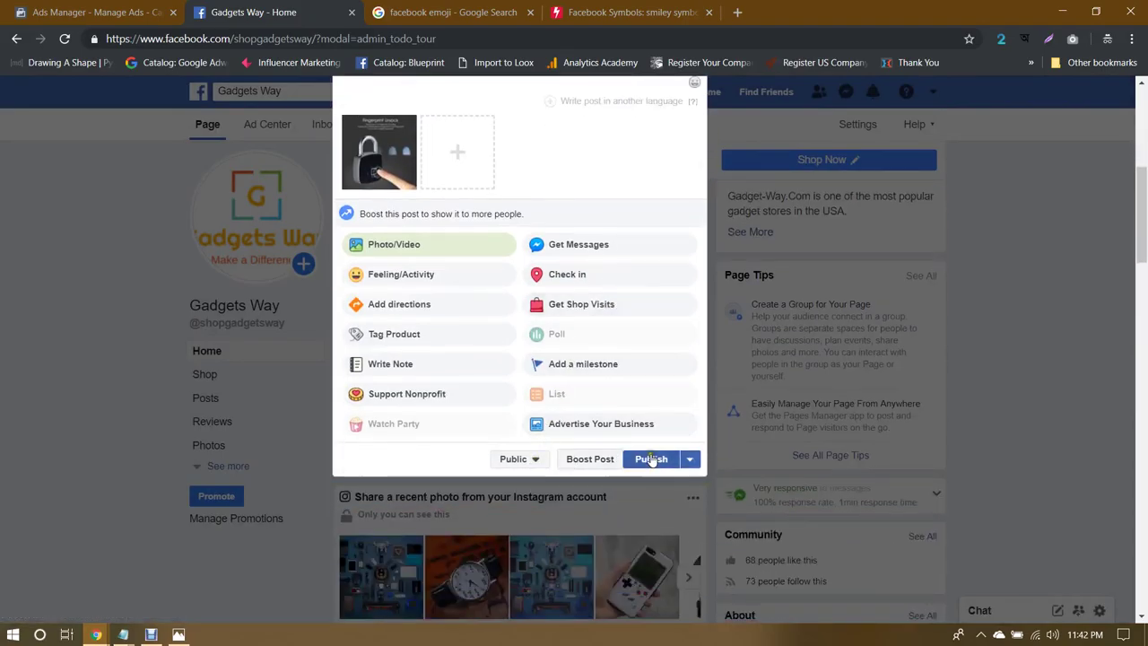
click(690, 459)
click(690, 459)
click(651, 459)
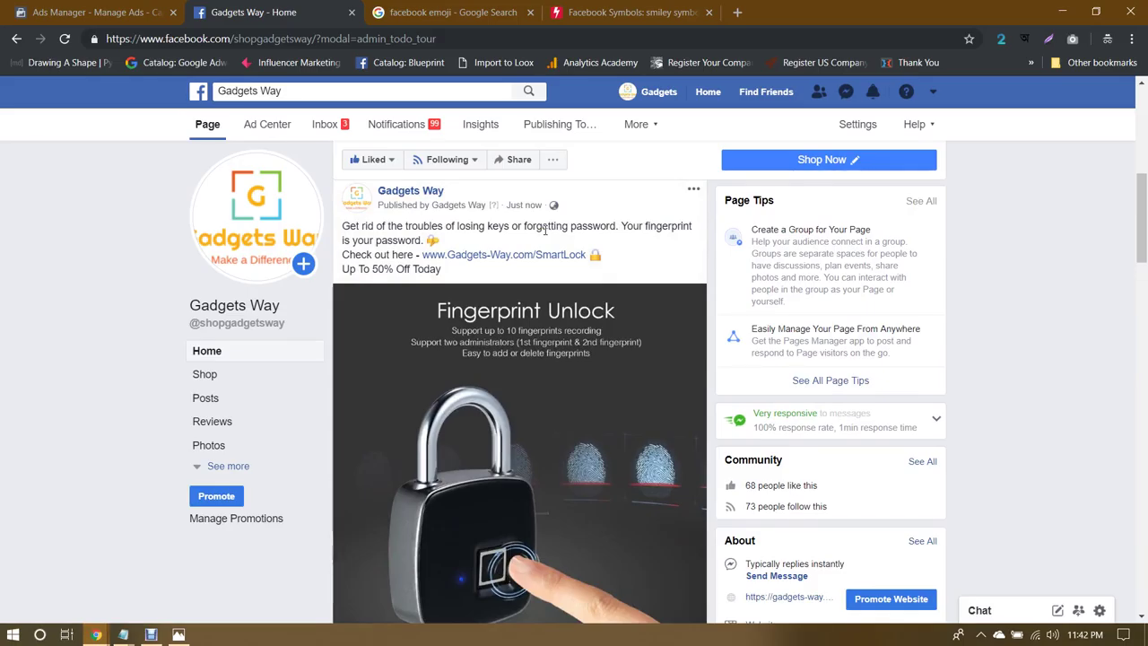
Step: Check the published post's wording, test its SmartLock link and return to the page
drag(408, 226, 527, 226)
click(429, 225)
drag(458, 227, 507, 229)
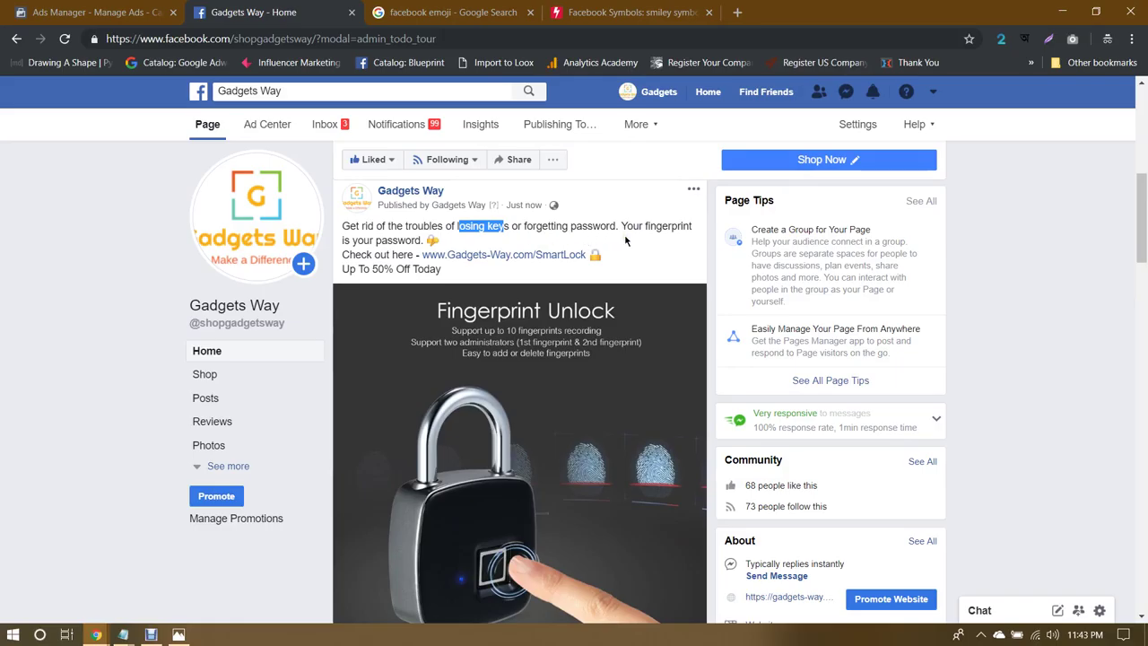
click(475, 255)
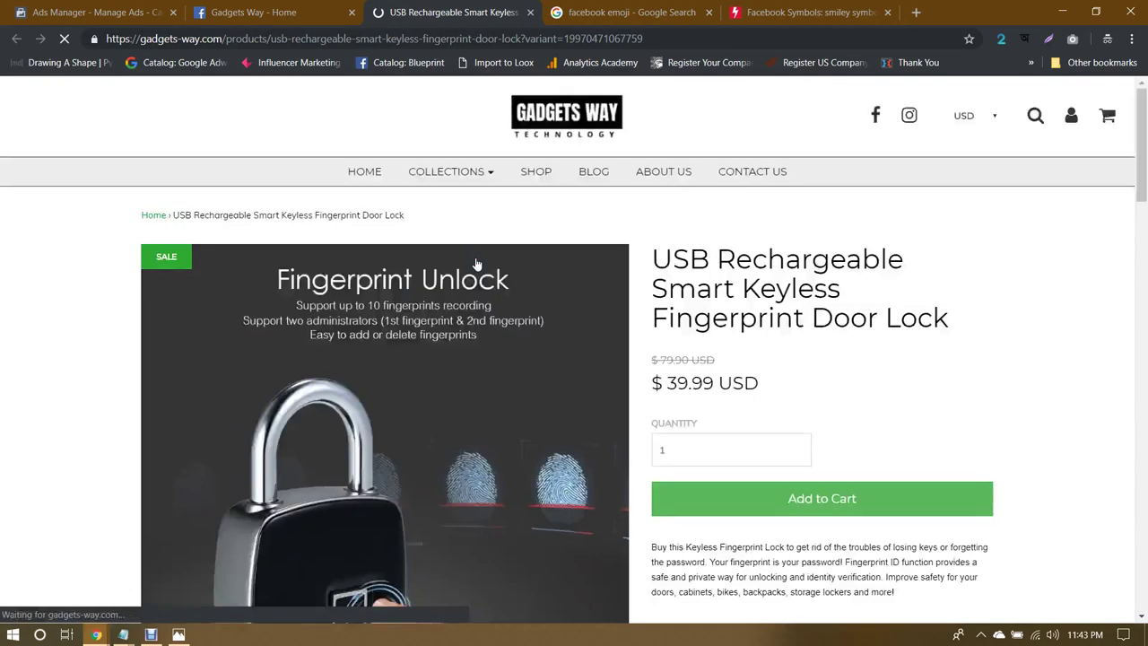
click(254, 12)
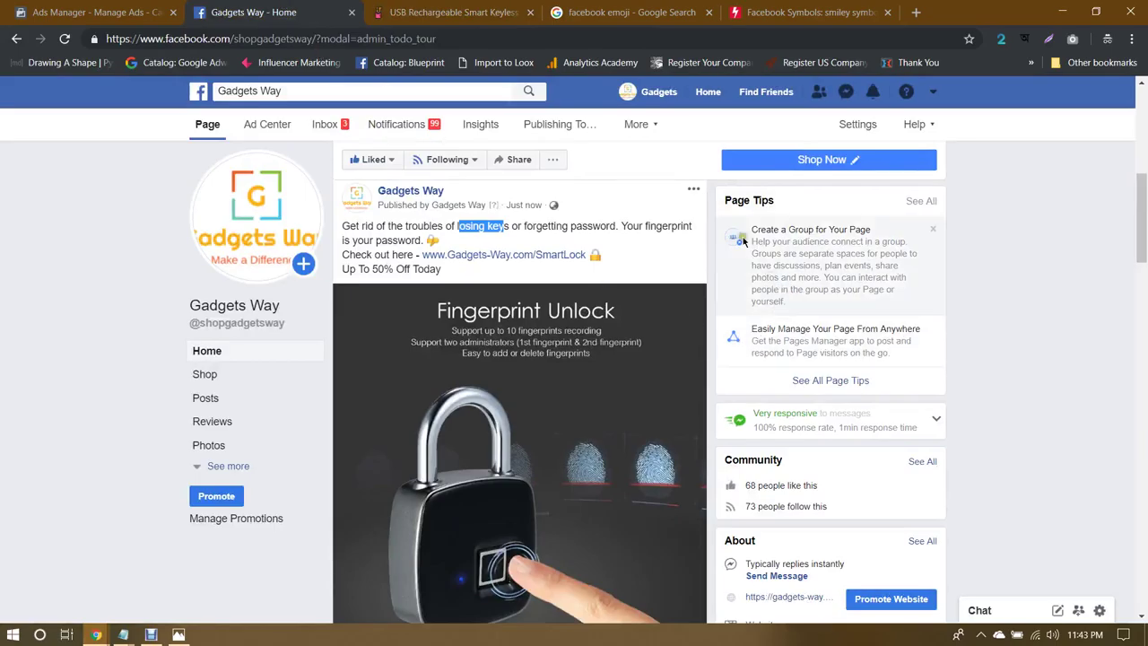
Step: Look over the published fingerprint lock post and open its boost settings
scroll(710, 226, down, 3)
scroll(711, 226, up, 3)
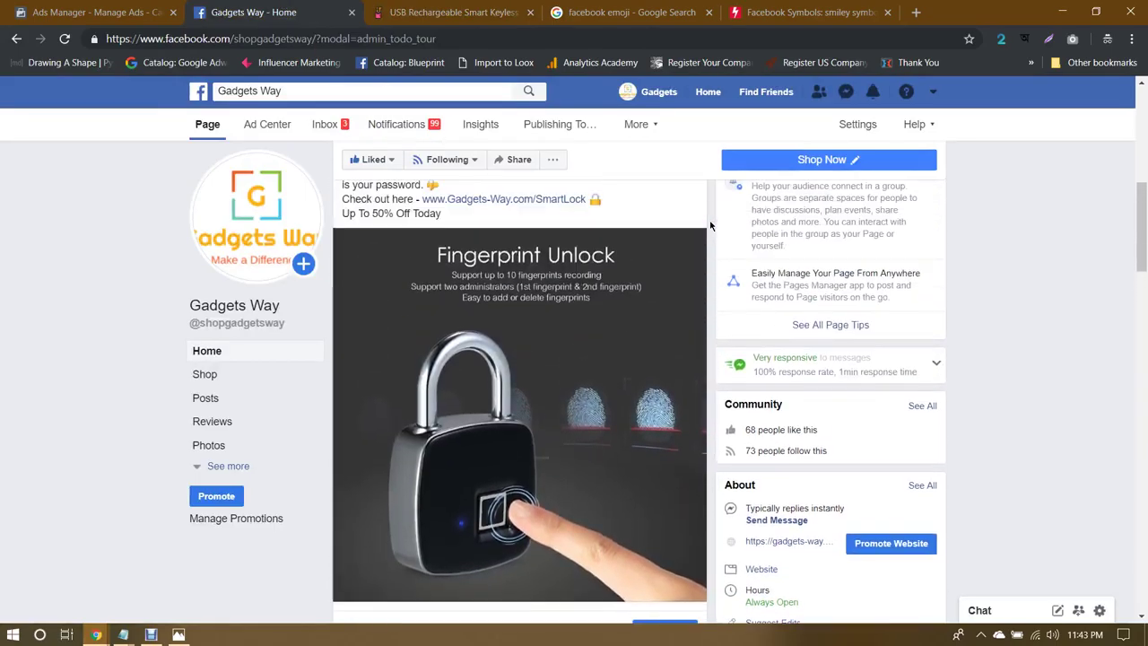
scroll(725, 377, down, 2)
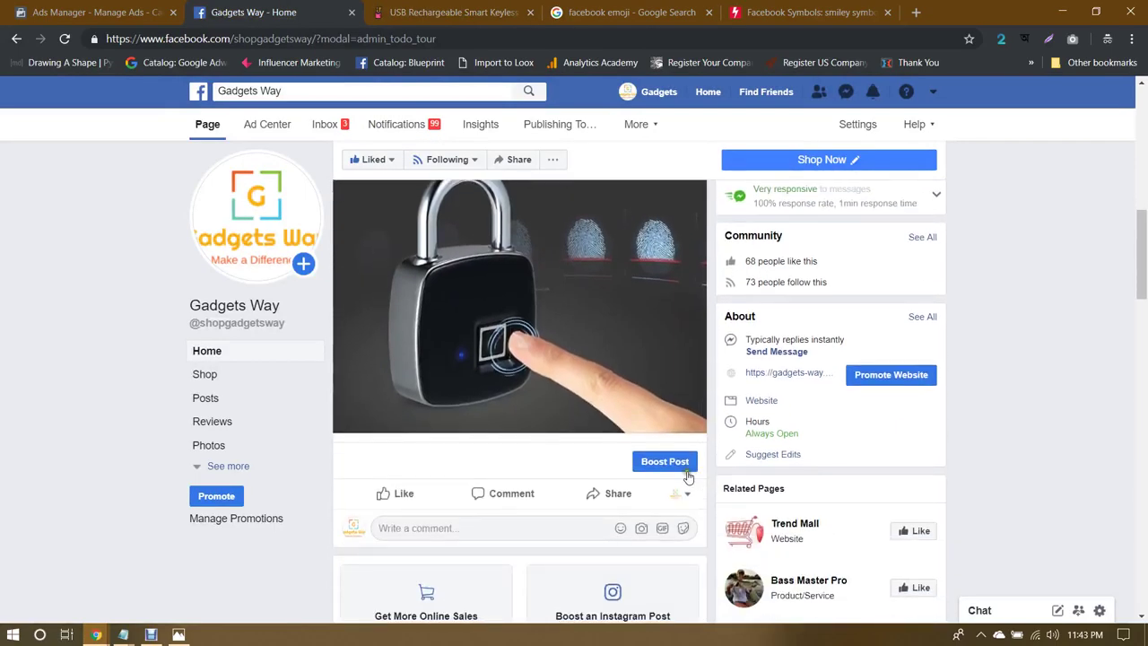
click(671, 468)
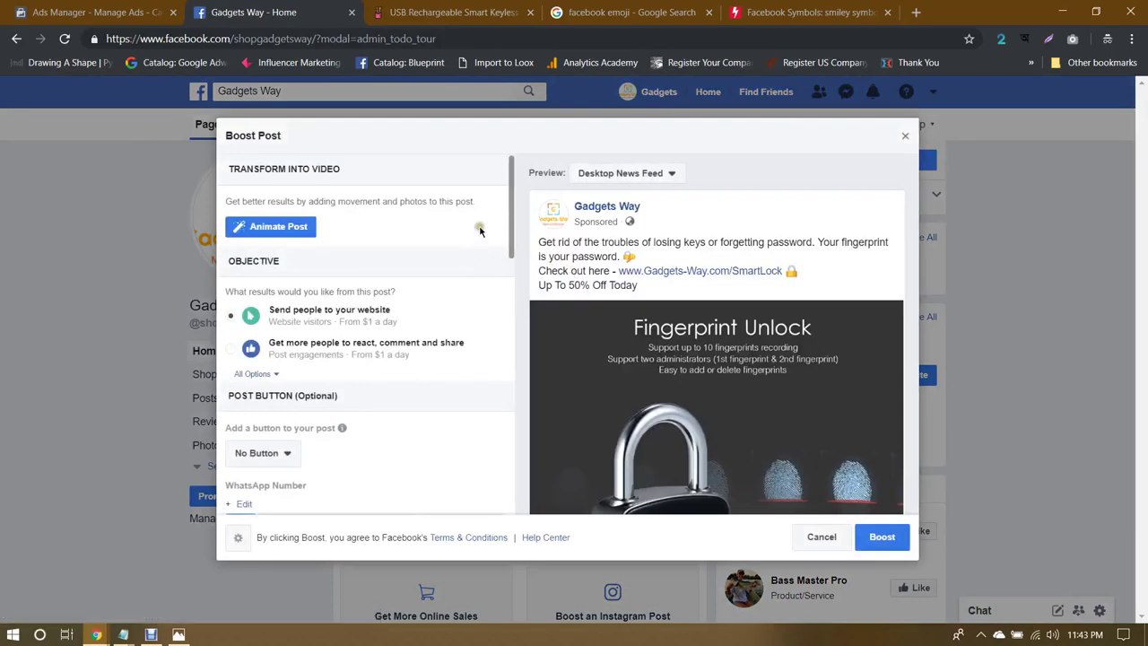
Step: Open the animated version of the post for editing, try a green background on the logo slide and restore the original background
click(291, 228)
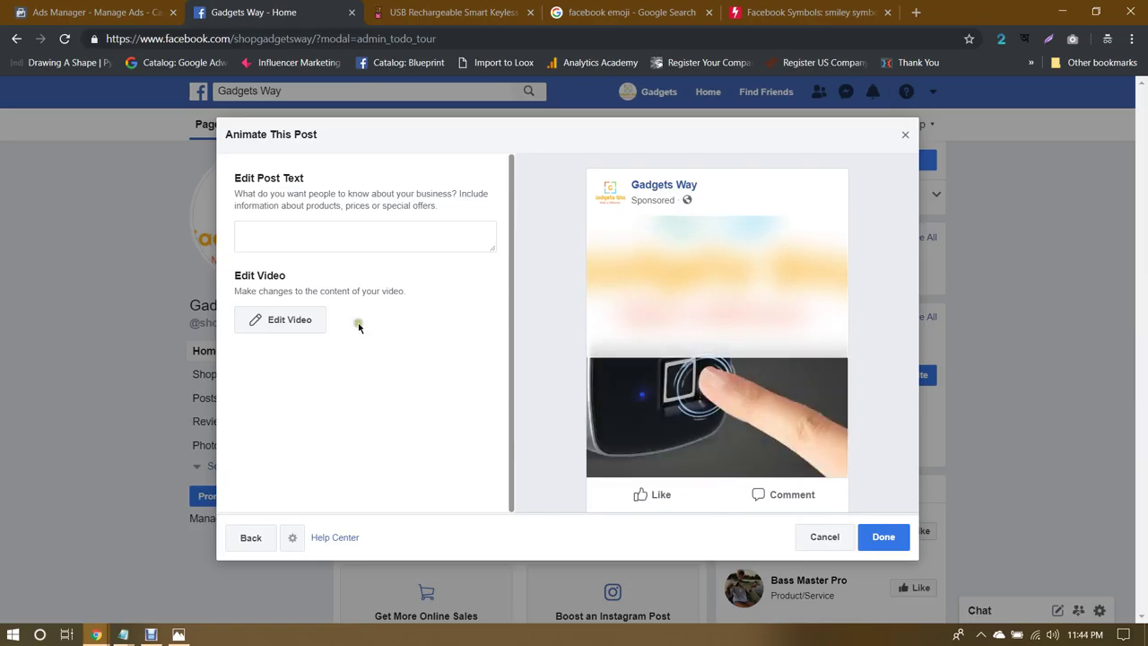
click(305, 320)
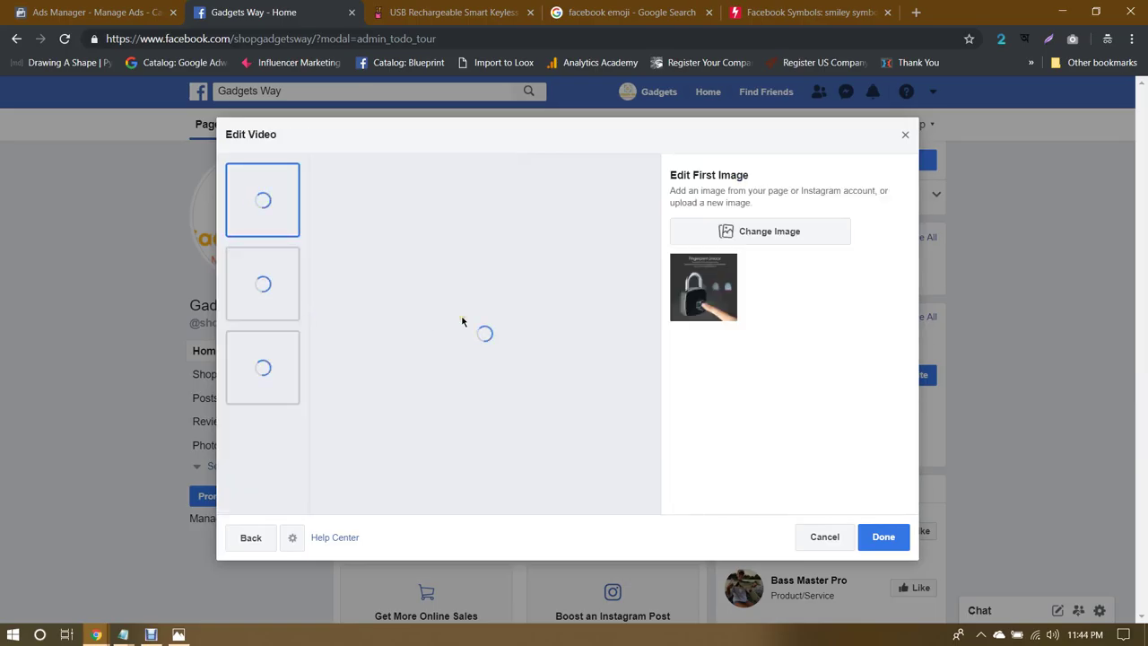
click(266, 356)
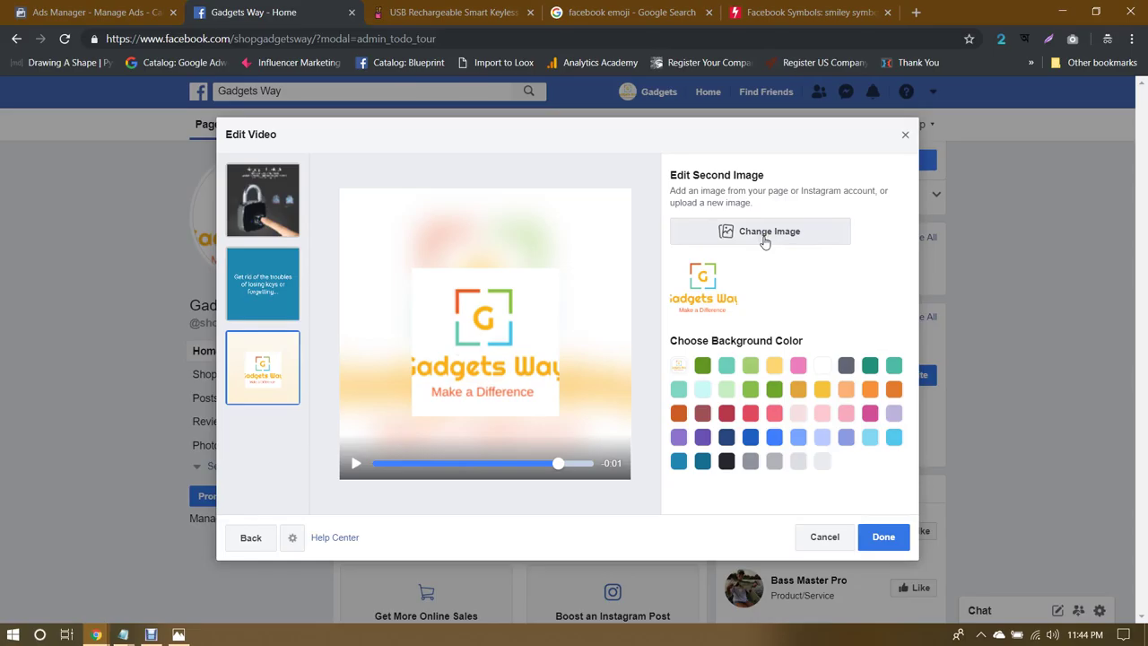
click(703, 367)
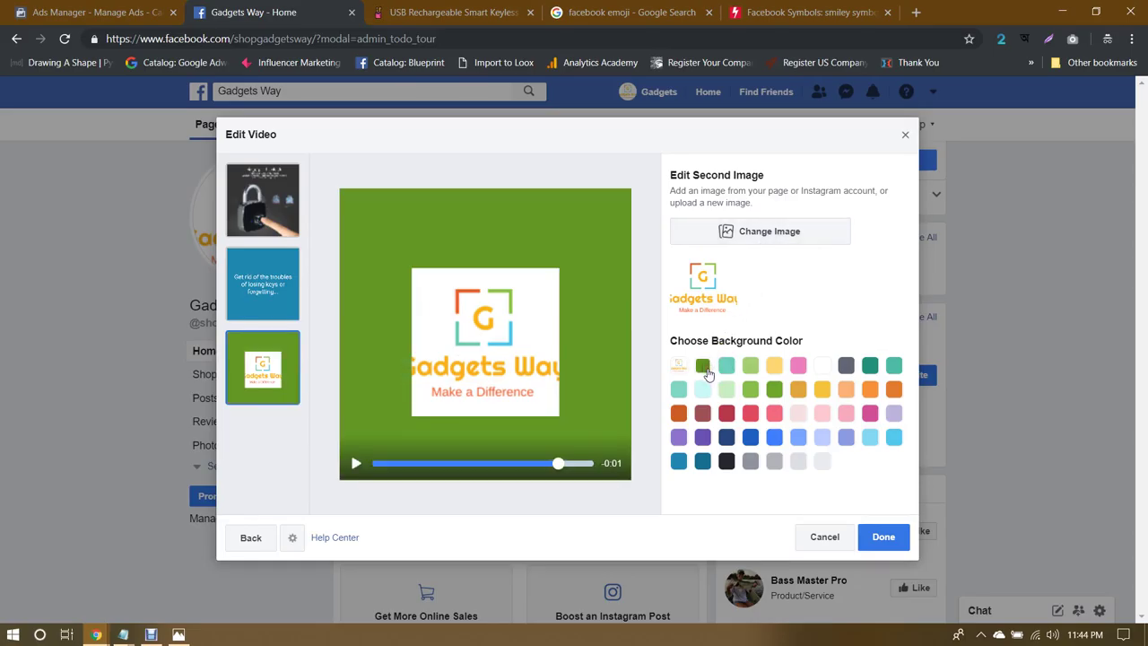
click(679, 365)
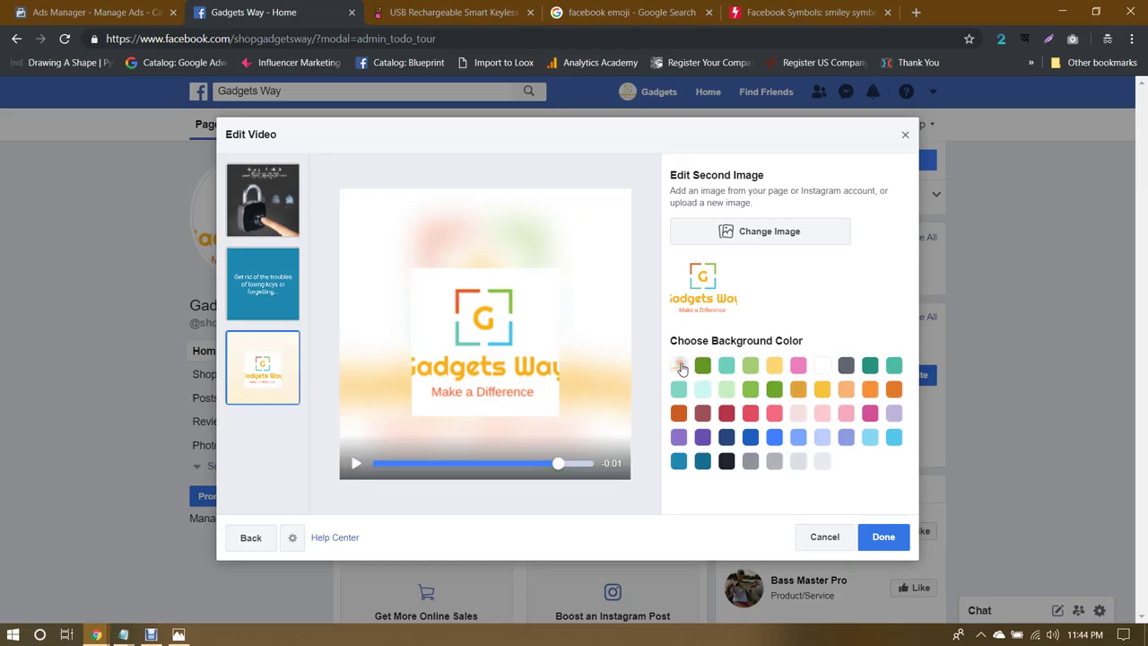
Step: Open the replacement images for the logo slide and back out of the video editor to the boost settings
click(767, 233)
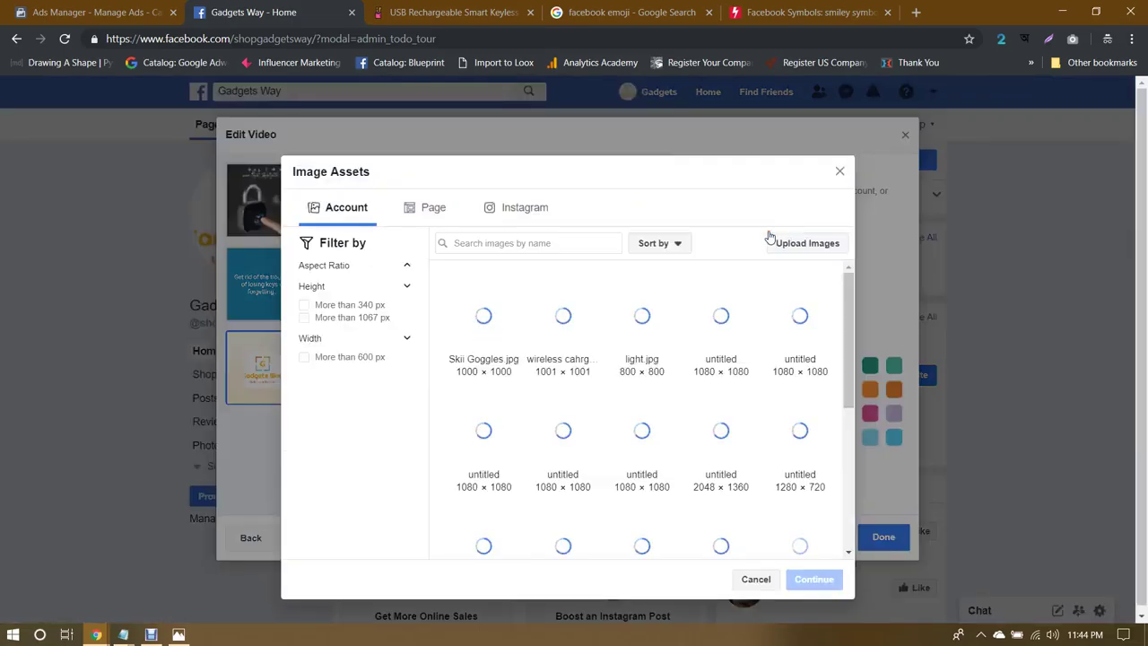
click(840, 172)
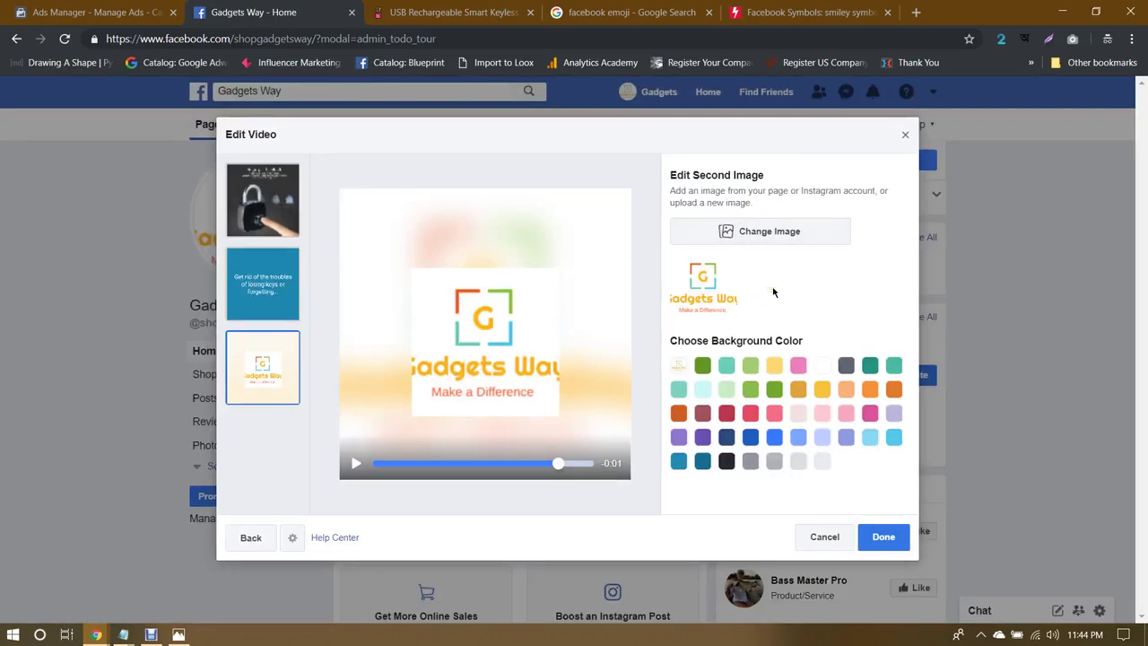
click(822, 536)
click(635, 312)
click(249, 538)
click(255, 538)
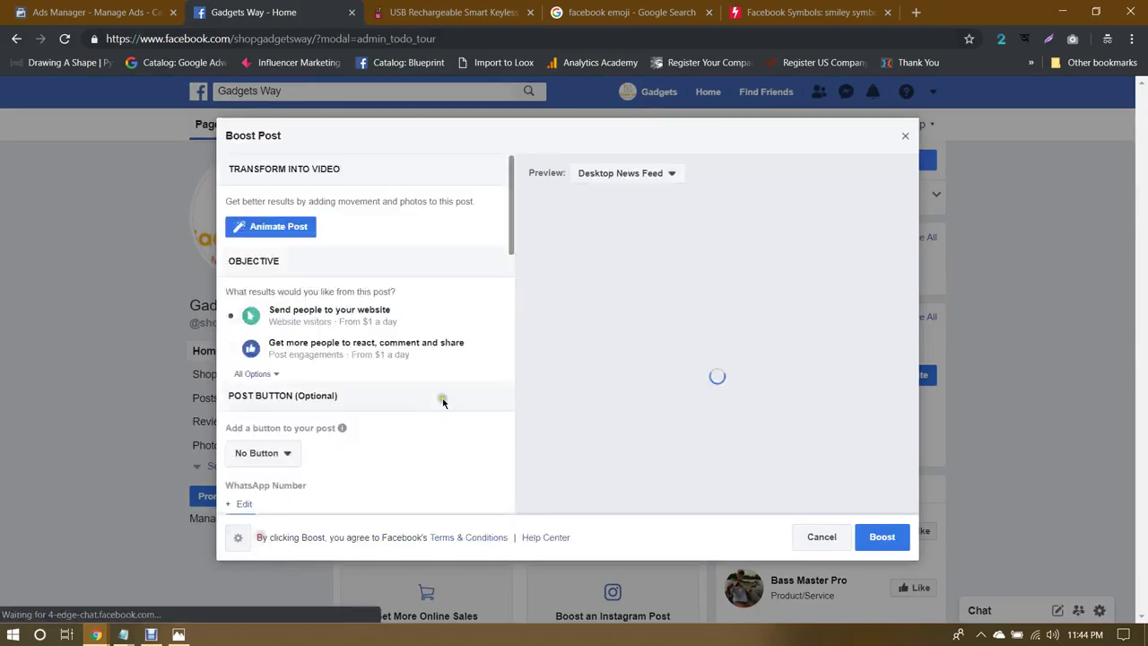
Step: Examine the boost objectives and expand the list to all options
scroll(473, 332, down, 3)
scroll(477, 335, up, 3)
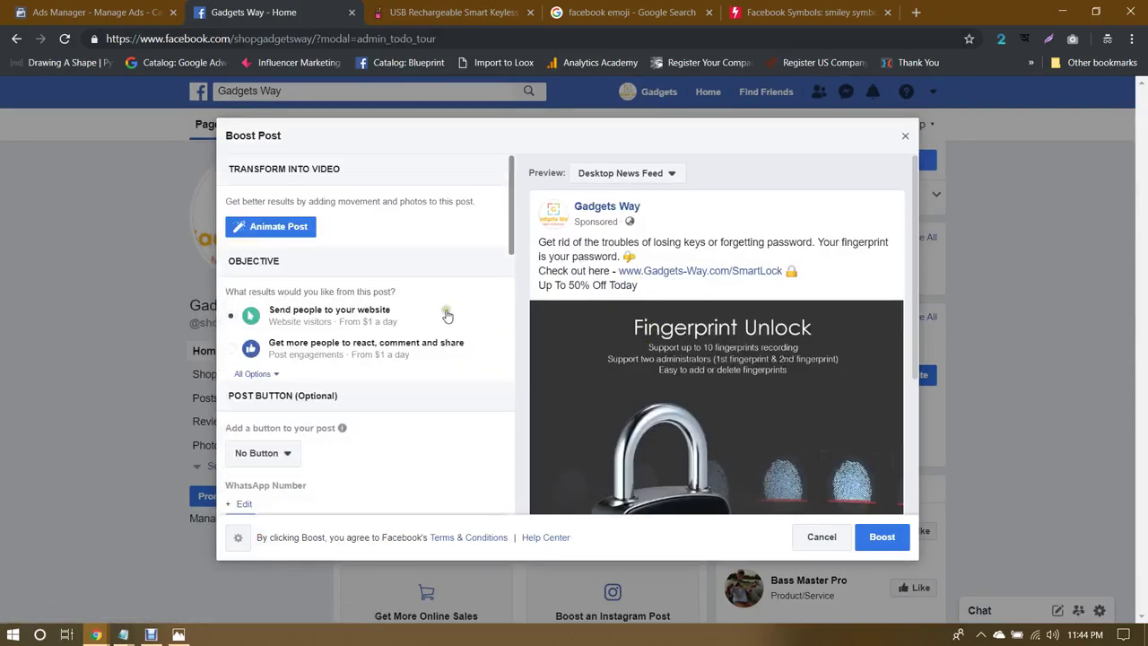
scroll(383, 285, down, 1)
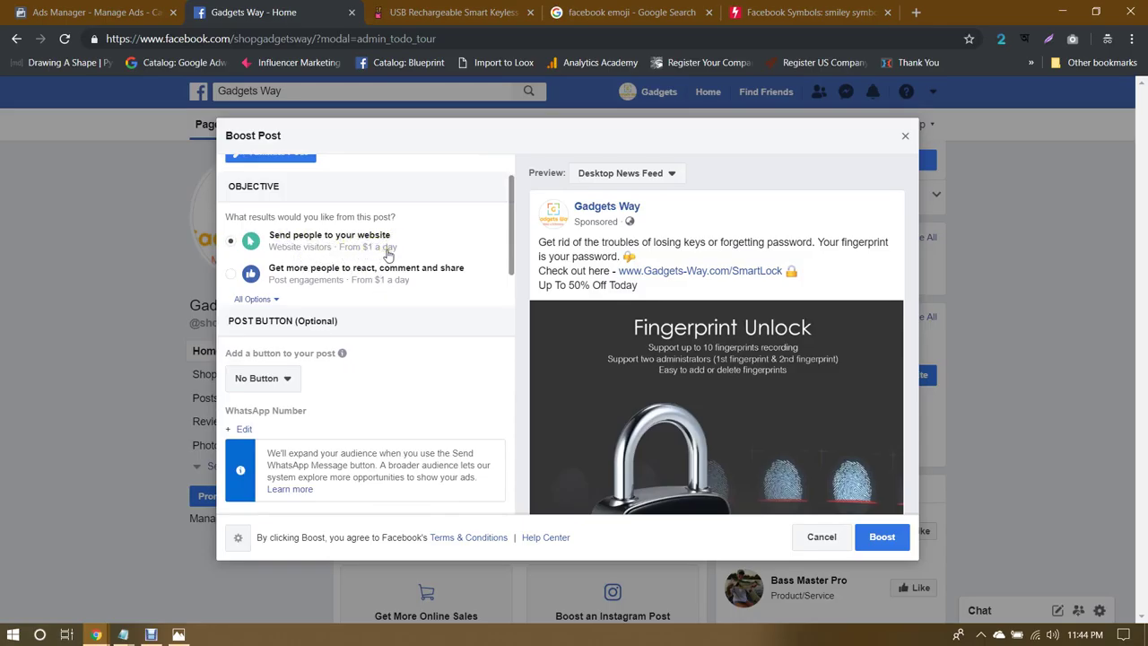
click(269, 299)
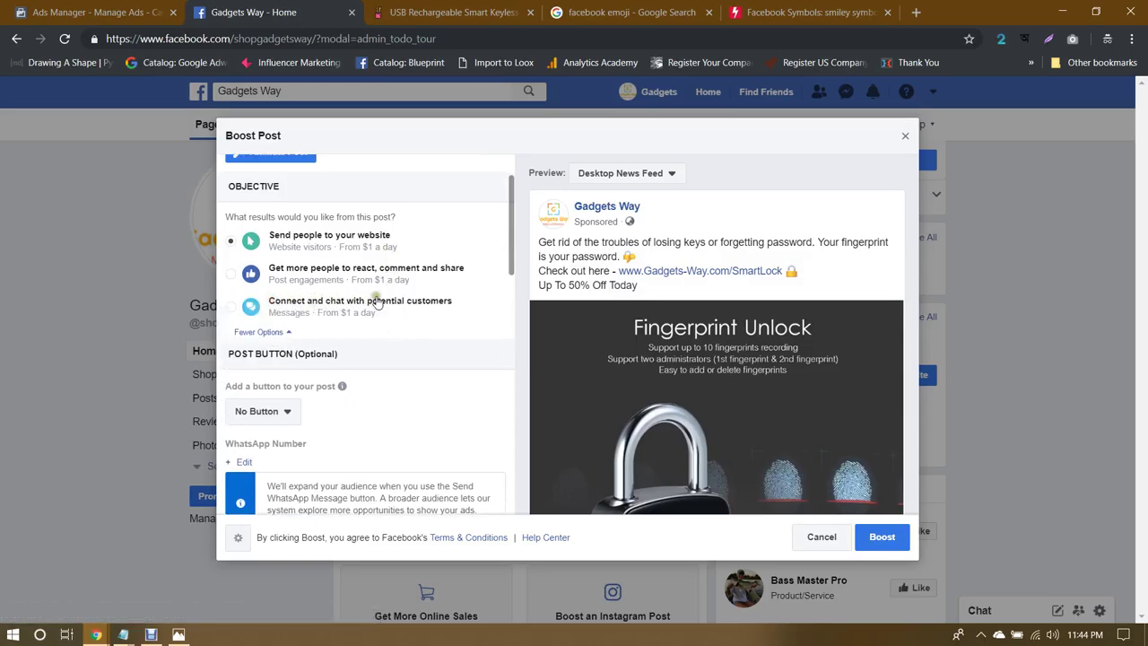
Step: Add a Shop Now button to the boosted post and check it in the preview
scroll(374, 309, down, 2)
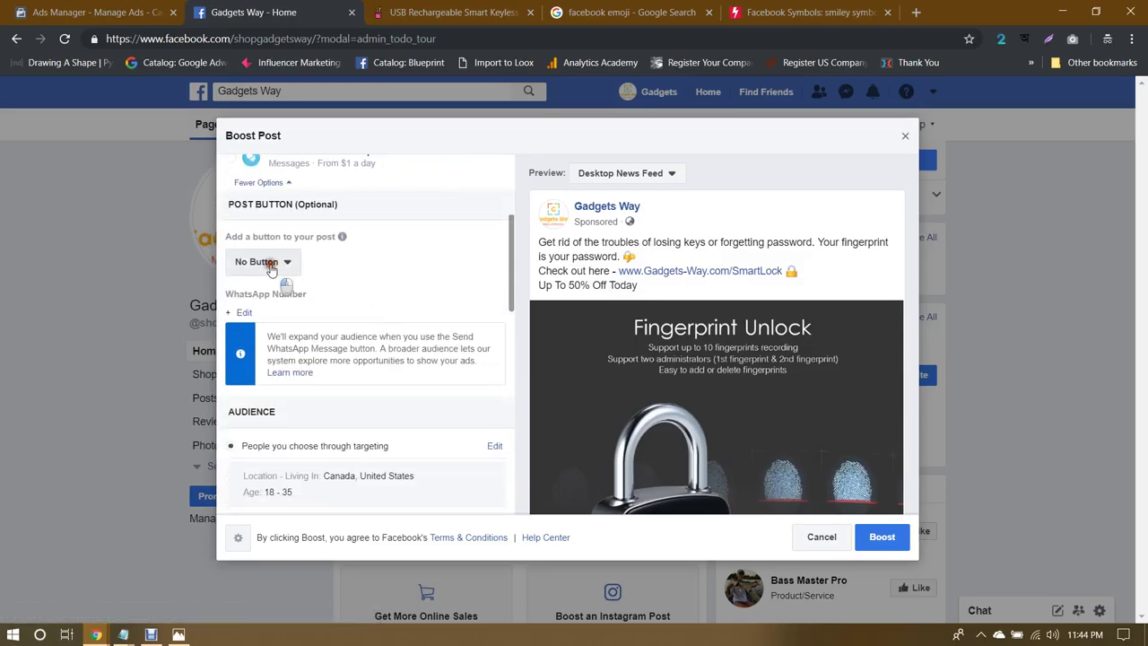
click(272, 265)
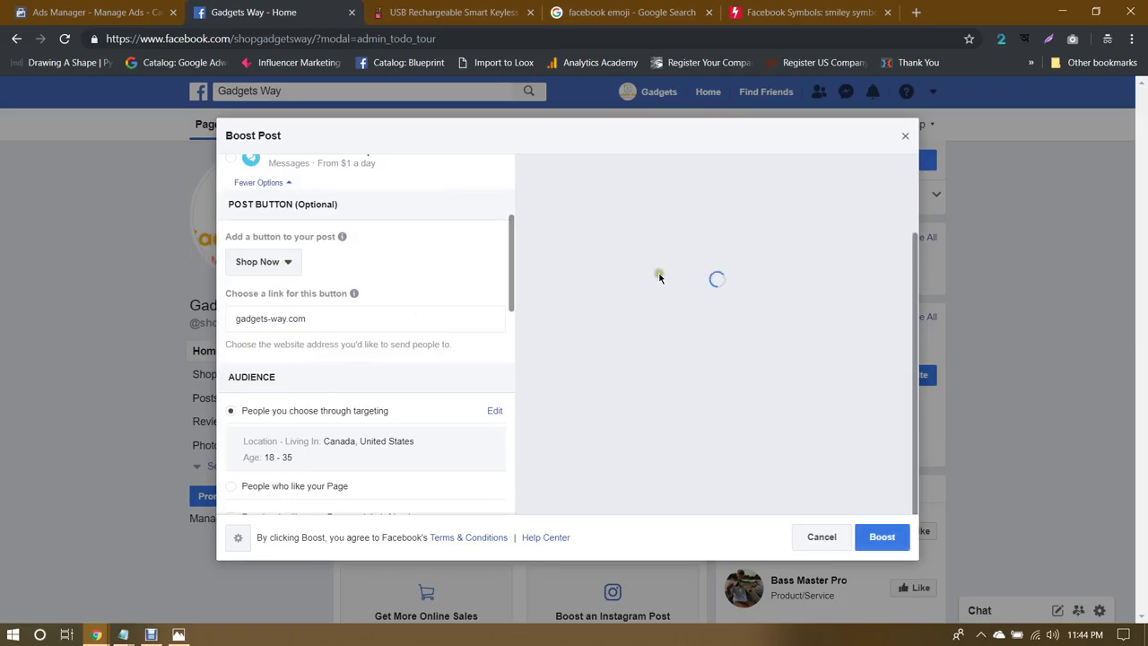
scroll(795, 401, down, 2)
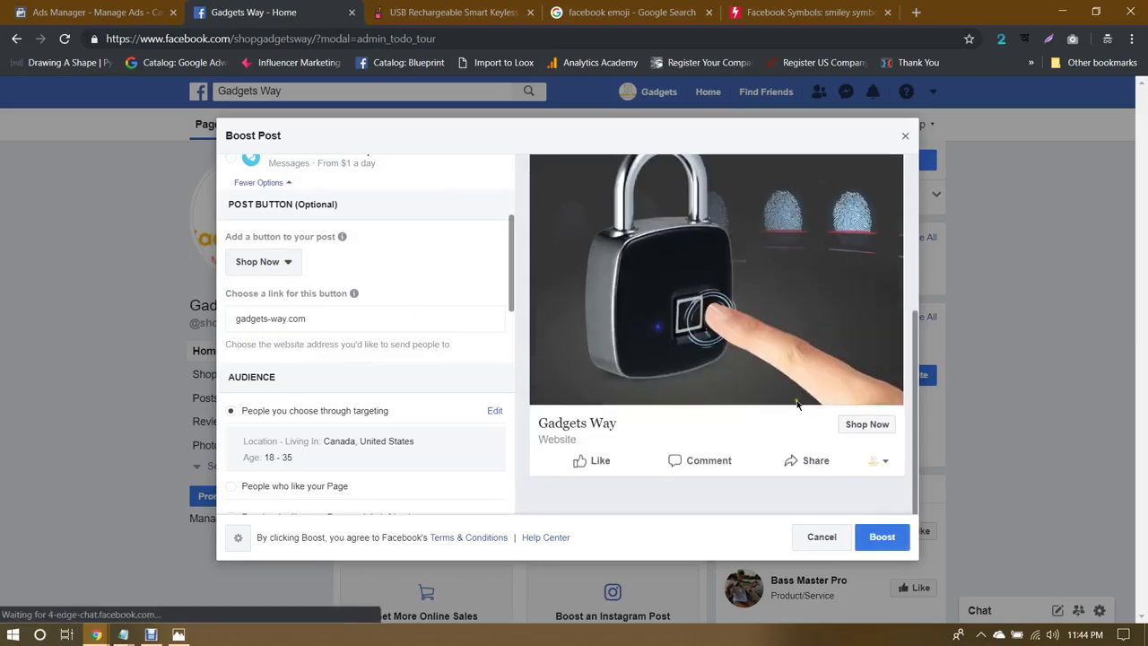
Step: Replace the Shop Now button's link with the fingerprint door lock product page URL copied from the open store page
click(323, 319)
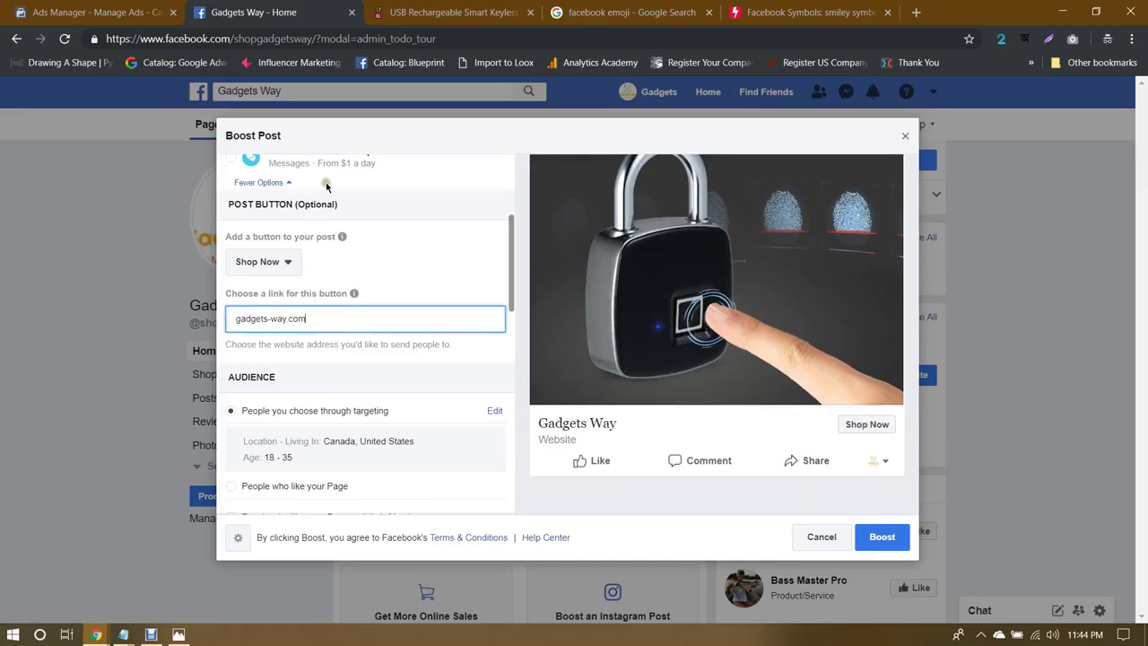
click(452, 12)
click(531, 39)
key(ctrl+c)
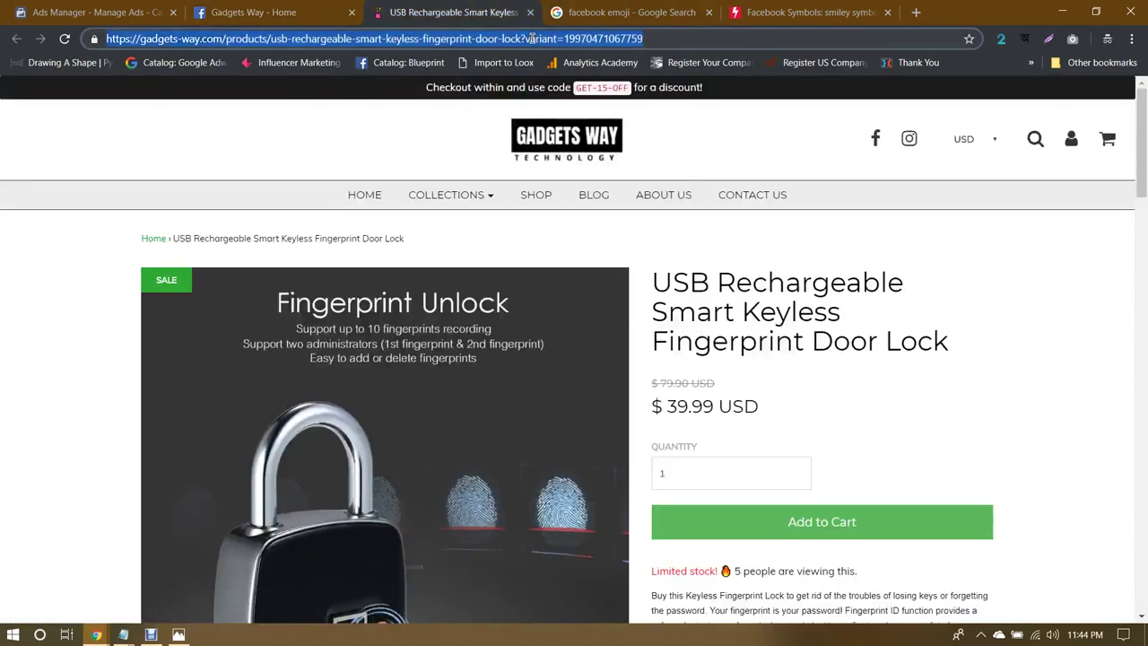
click(312, 9)
triple_click(347, 306)
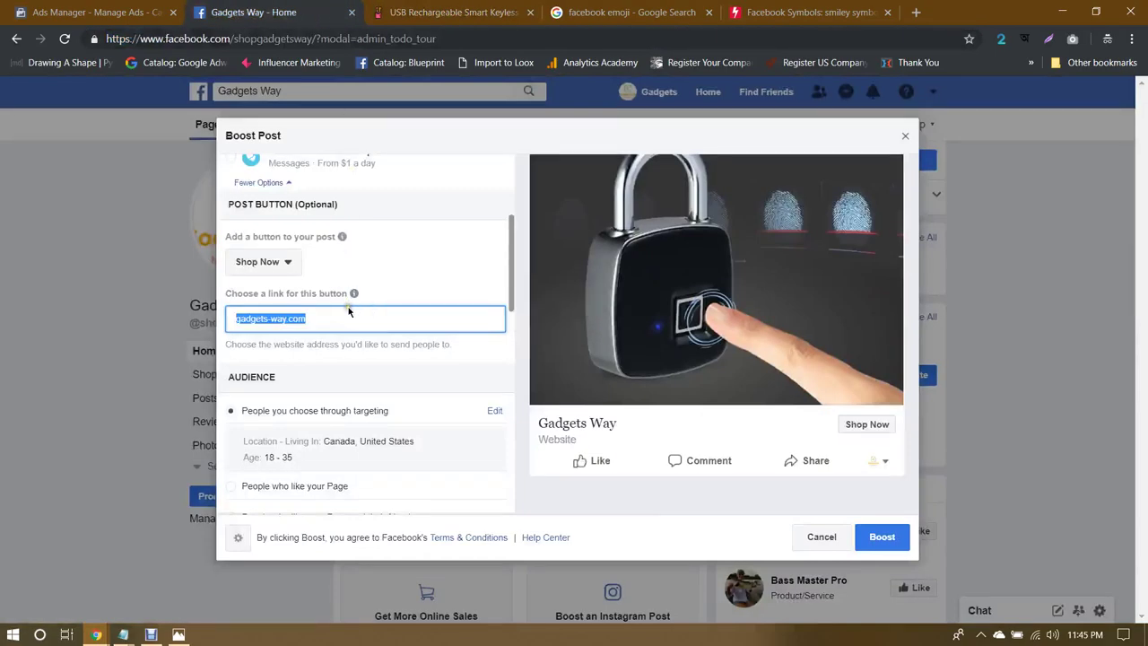
key(ctrl+v)
Step: Examine the audience's gender, age, location and detailed targeting options and close them without saving
scroll(422, 339, down, 2)
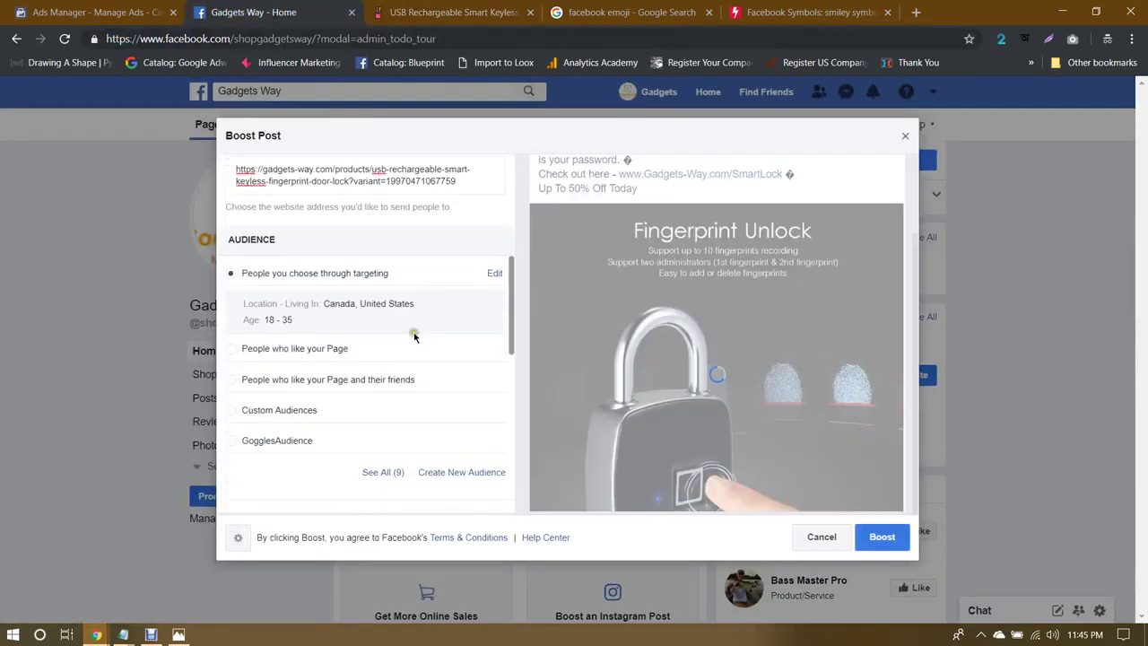
click(494, 273)
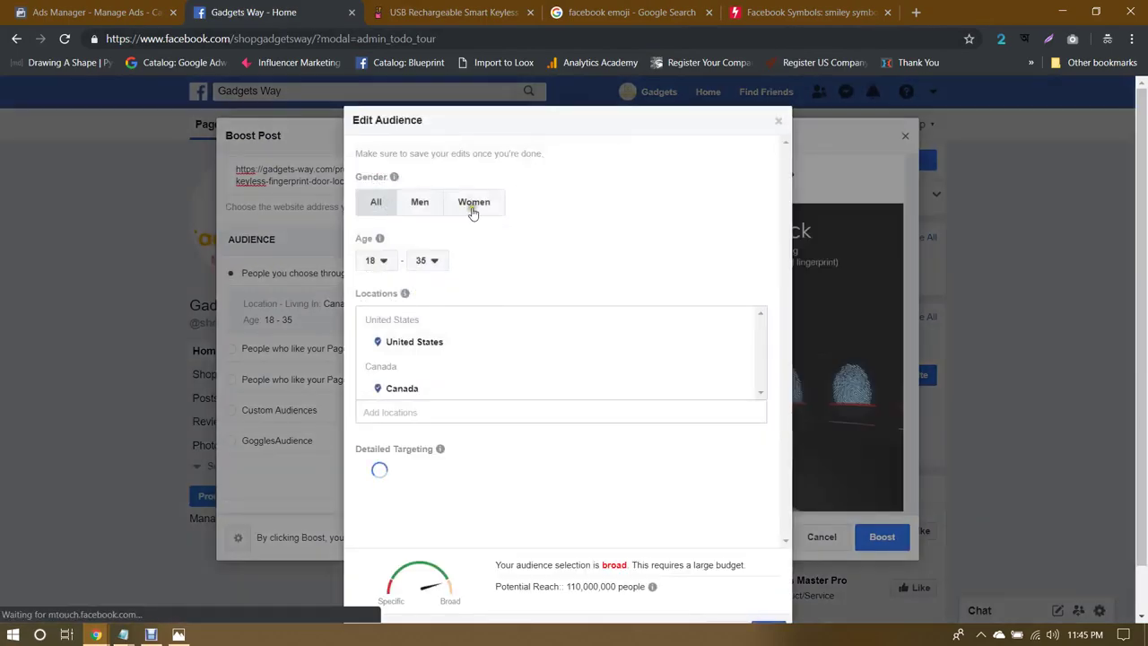
scroll(385, 217, down, 1)
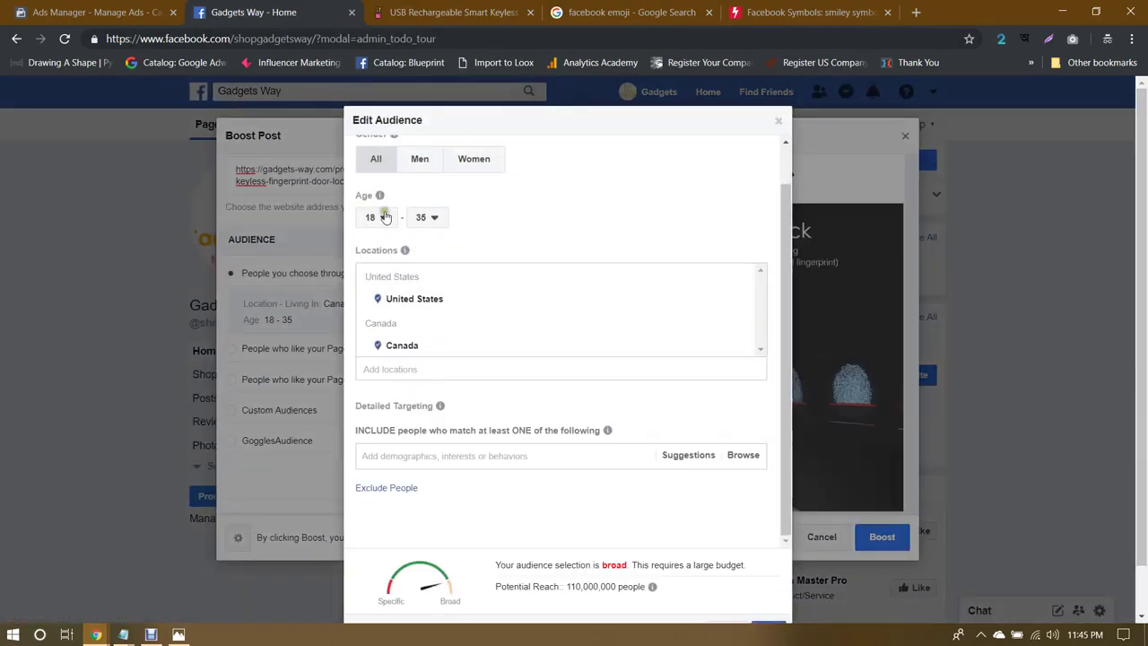
scroll(518, 235, down, 1)
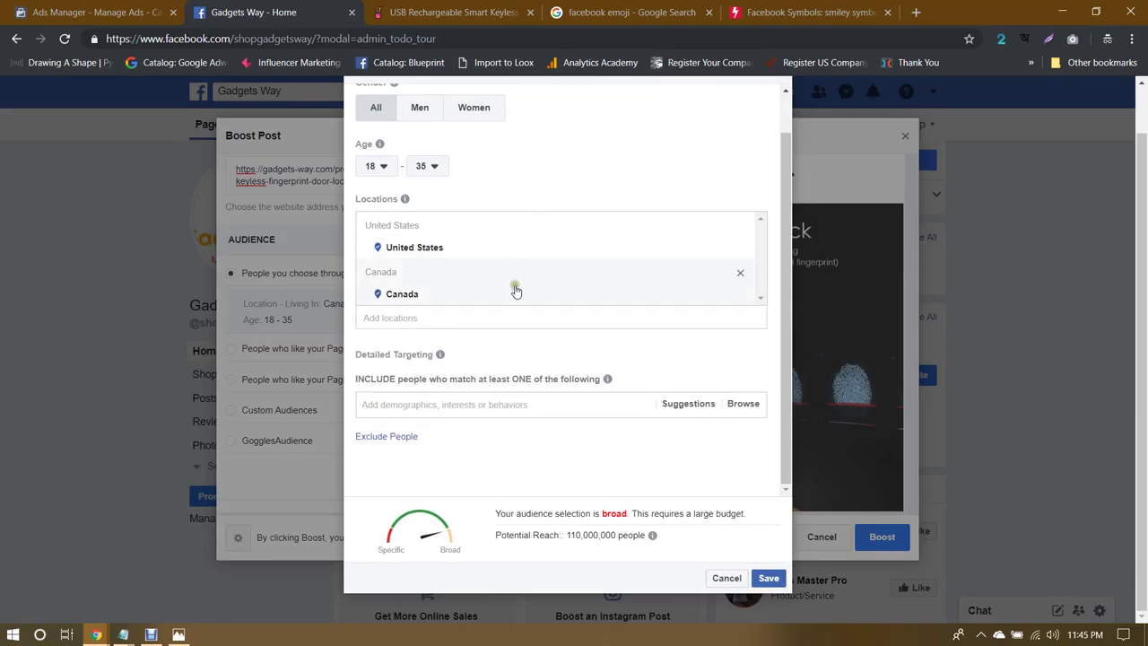
click(431, 405)
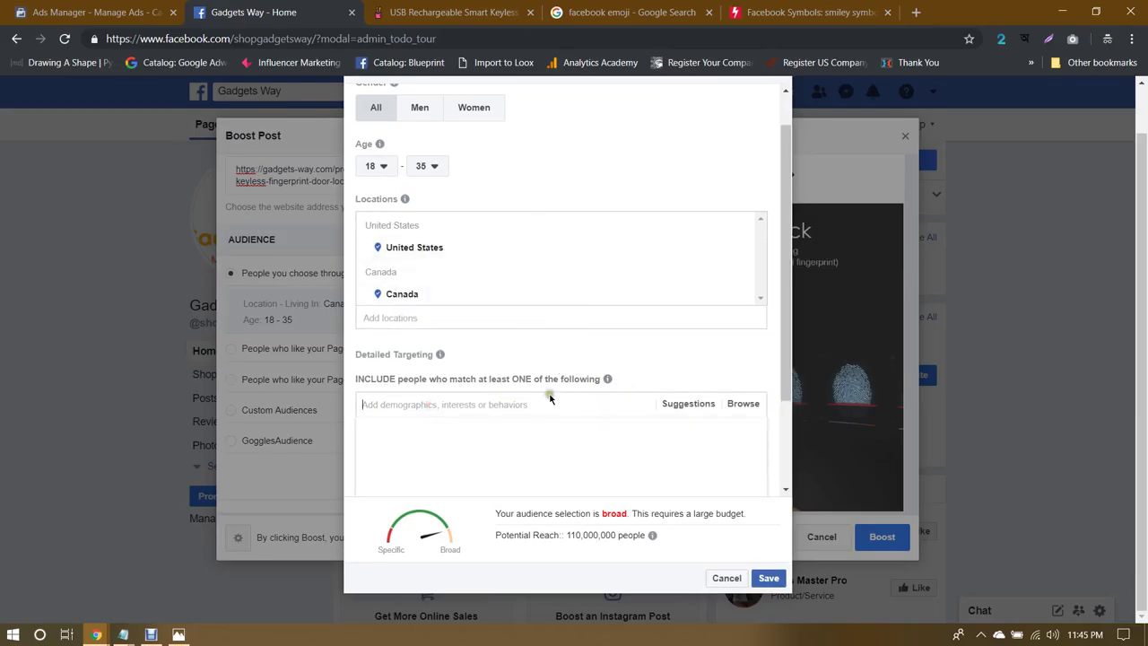
click(726, 577)
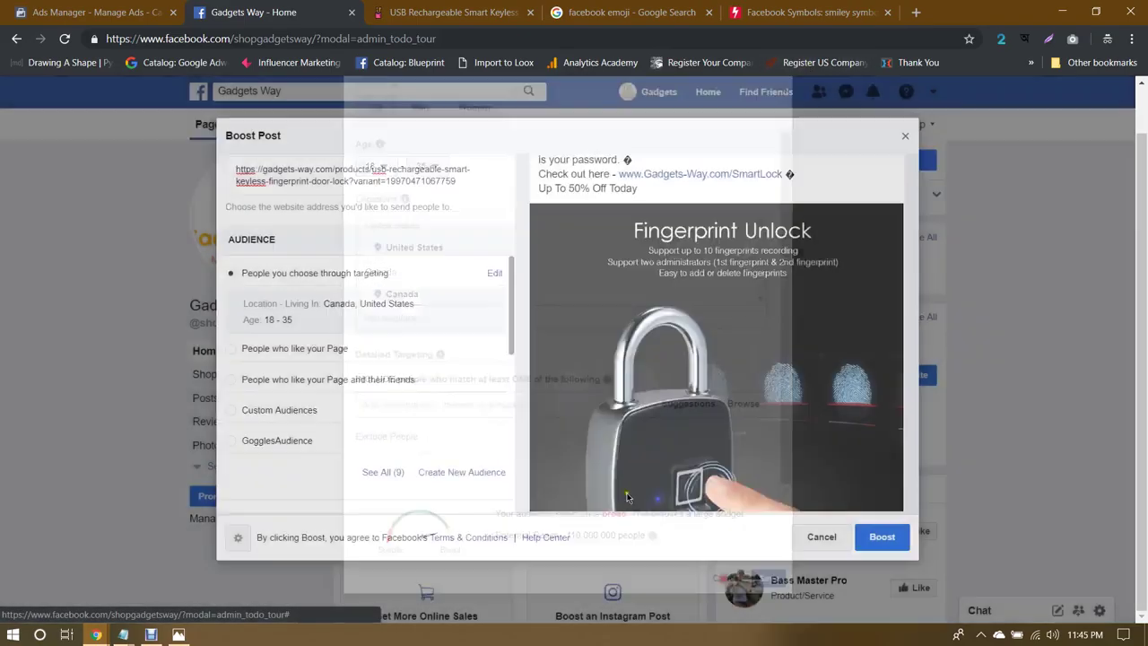
Step: Review the boost's budget choices, duration, Facebook Pixel tracking and payment method
scroll(410, 359, down, 5)
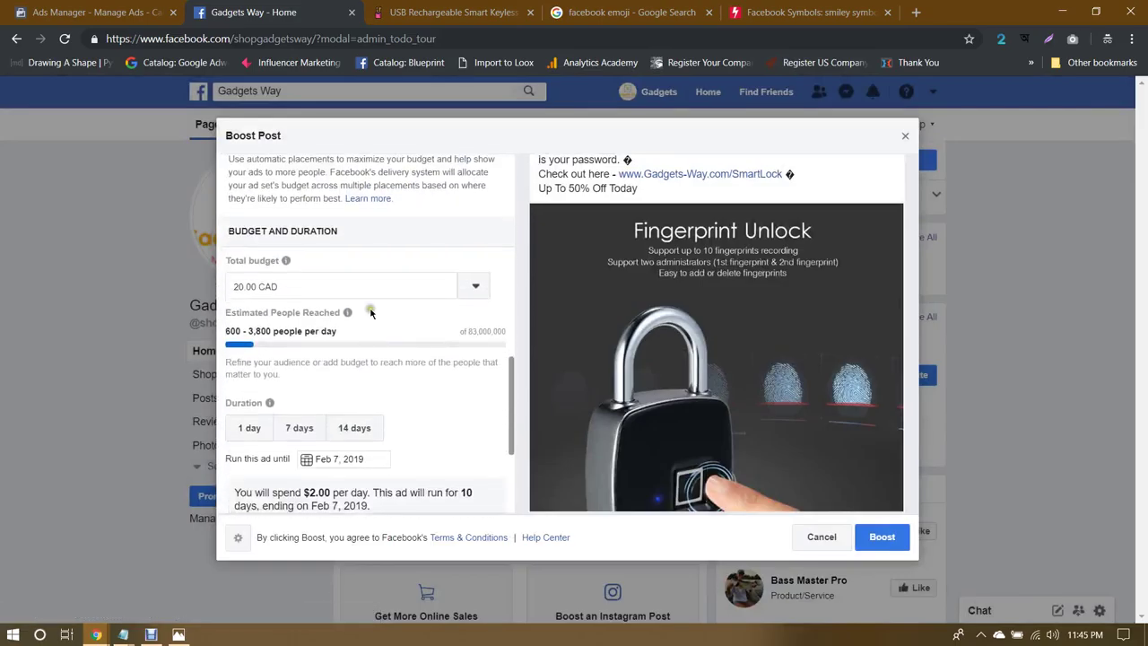
click(475, 285)
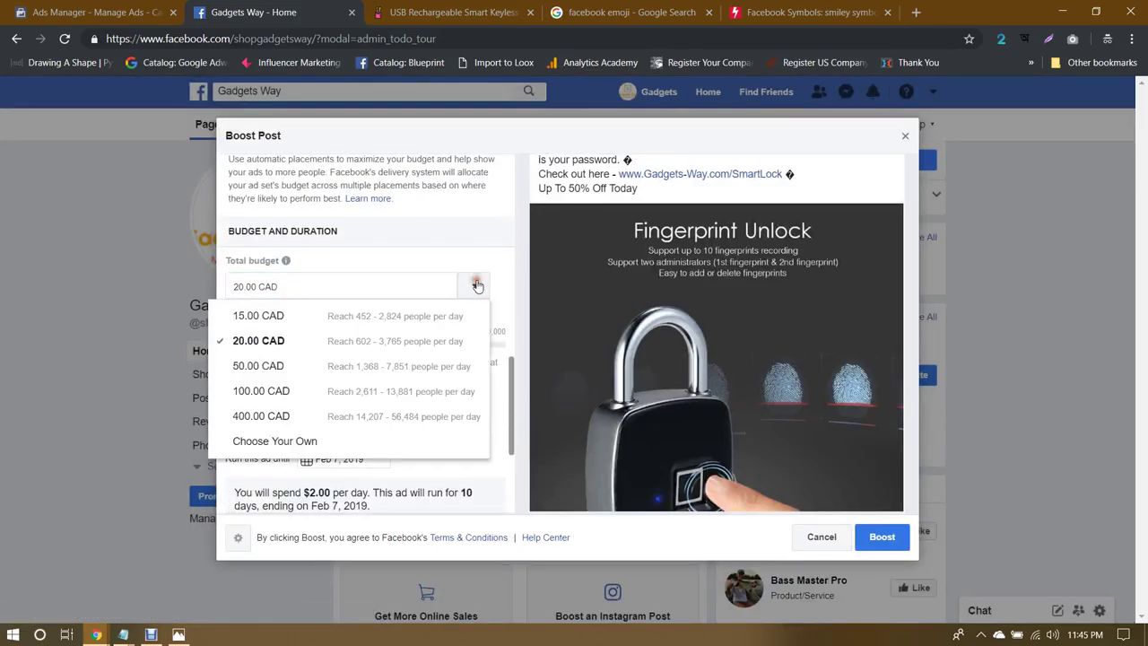
click(477, 285)
scroll(480, 287, down, 3)
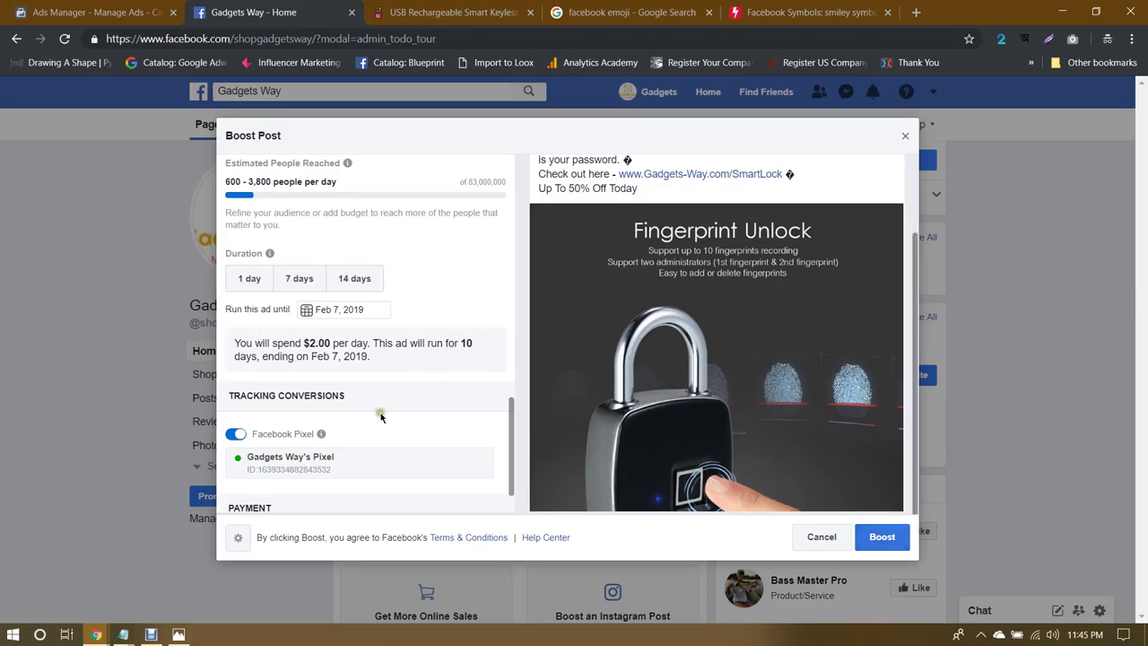
scroll(380, 415, down, 1)
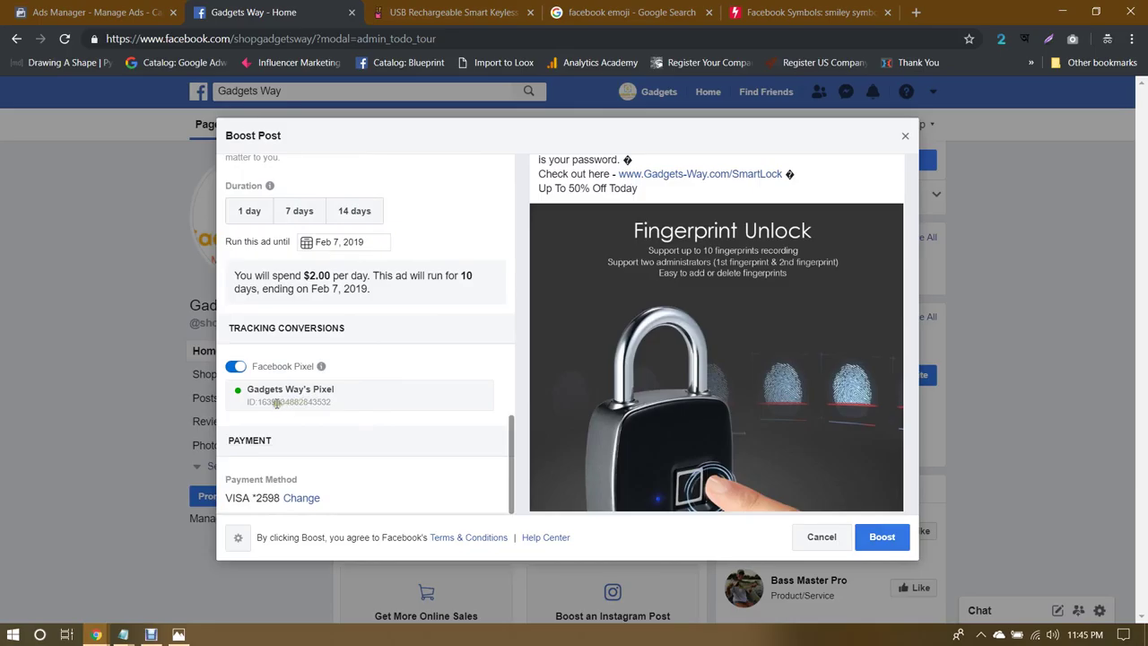
Step: Check the Facebook Pixel ID listed under the boost's conversion tracking
drag(277, 402, 354, 401)
click(362, 403)
scroll(362, 402, up, 6)
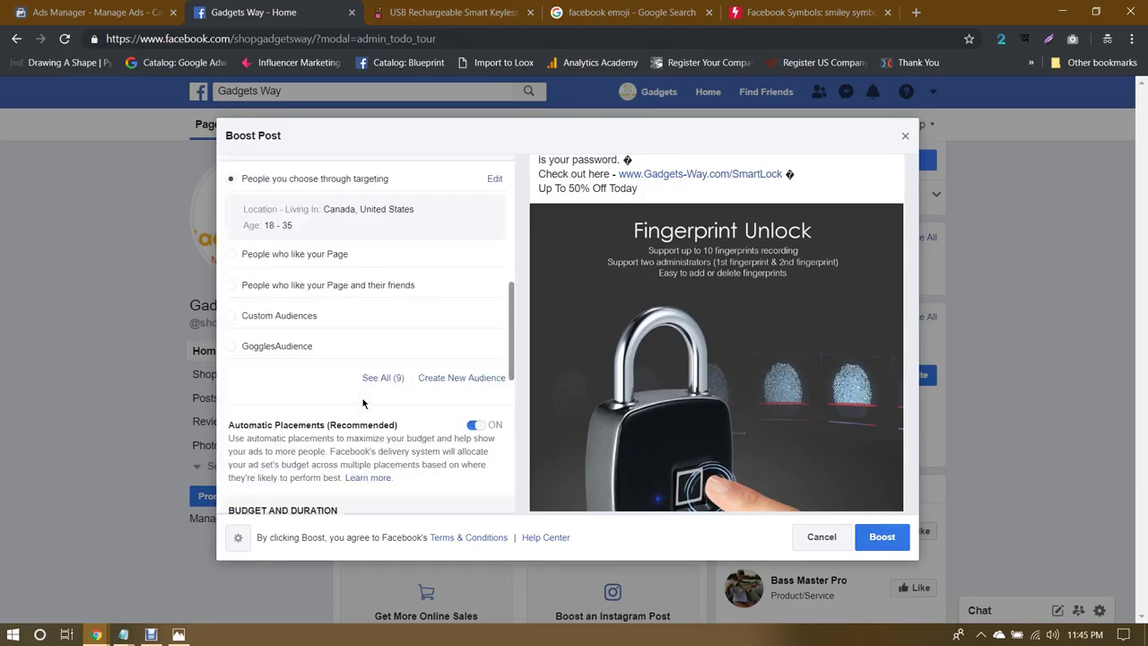
scroll(363, 403, down, 6)
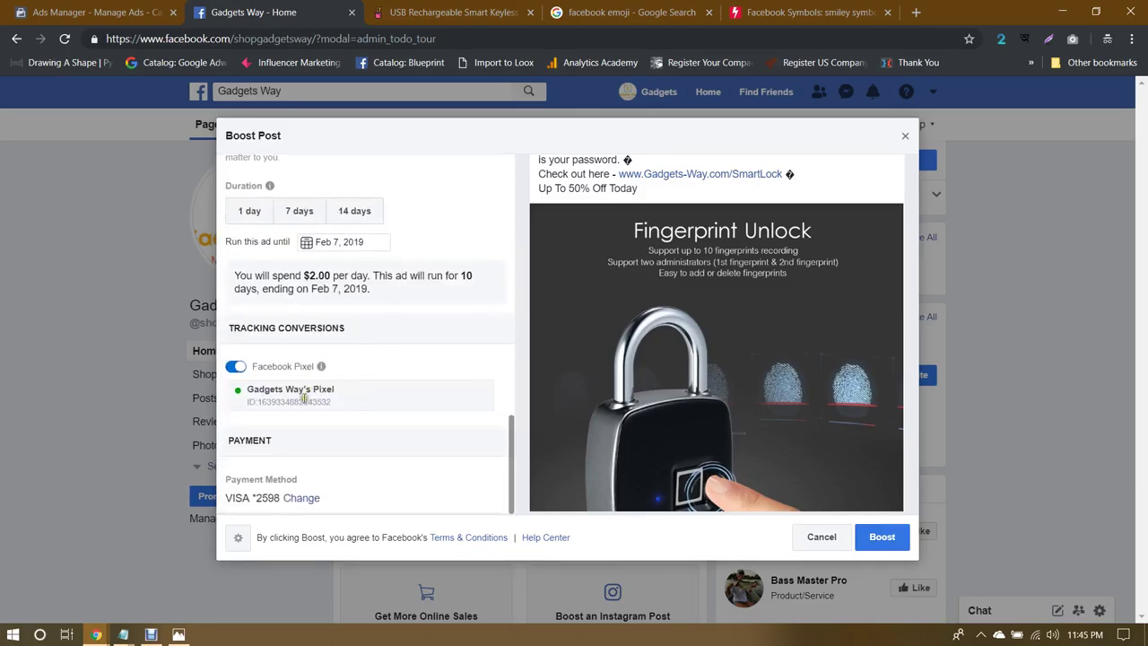
click(354, 404)
drag(313, 402, 361, 400)
click(361, 402)
Step: Switch to the Shopify admin, find the Facebook Pixel ID in the online store preferences, and compare it with the boost's pixel
click(96, 634)
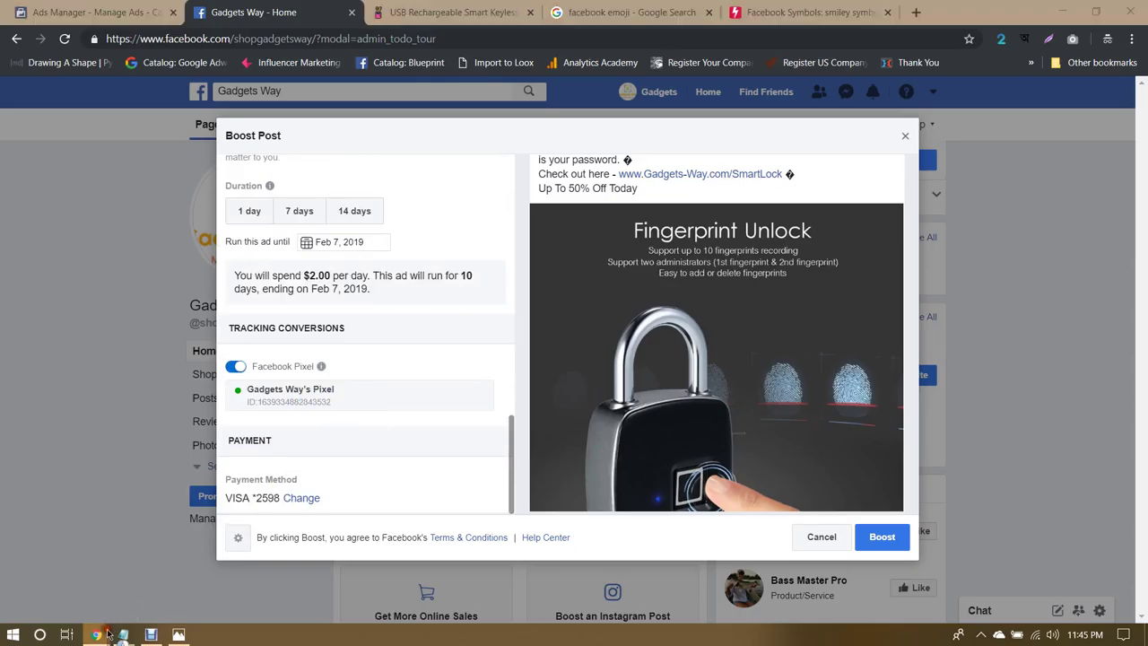
click(103, 592)
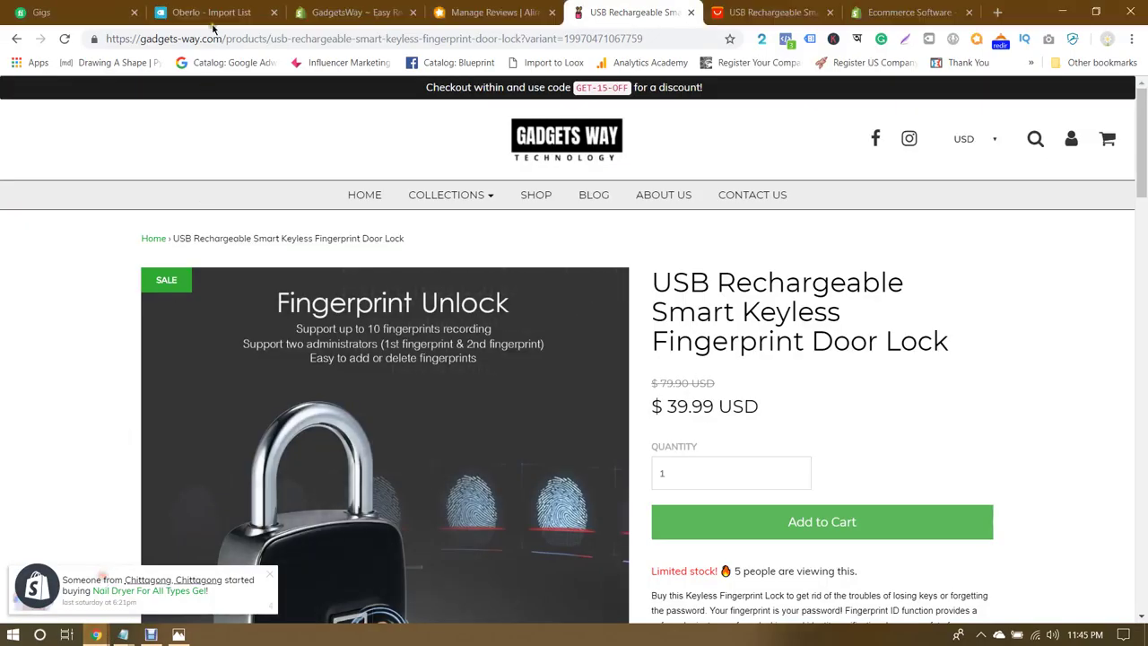
click(330, 7)
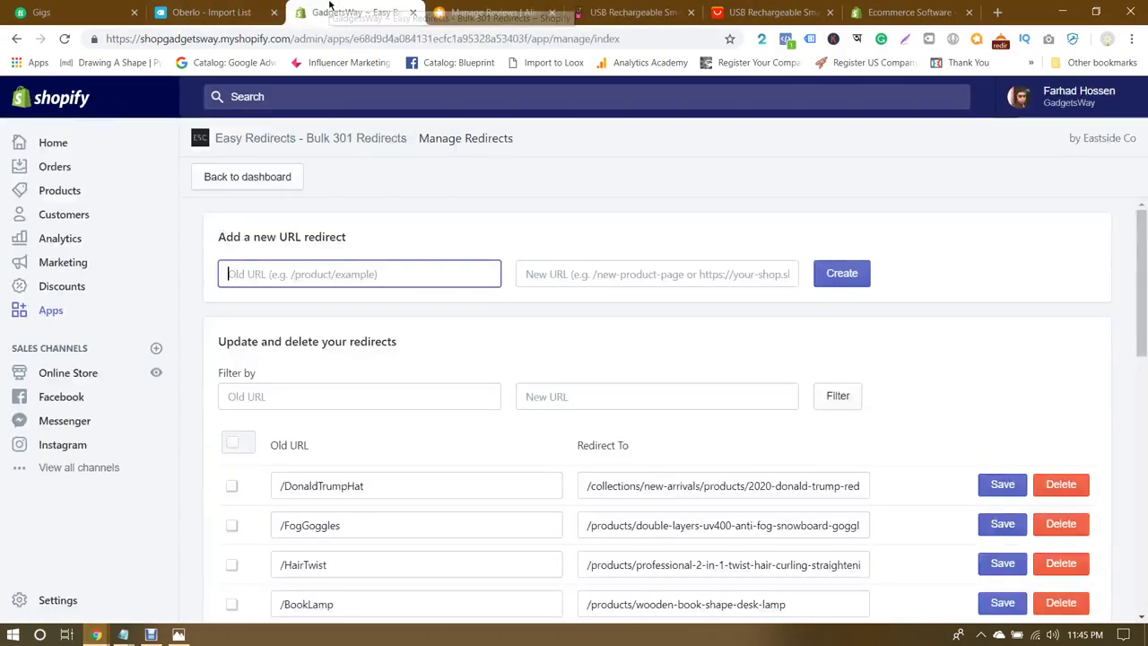
click(68, 377)
click(54, 499)
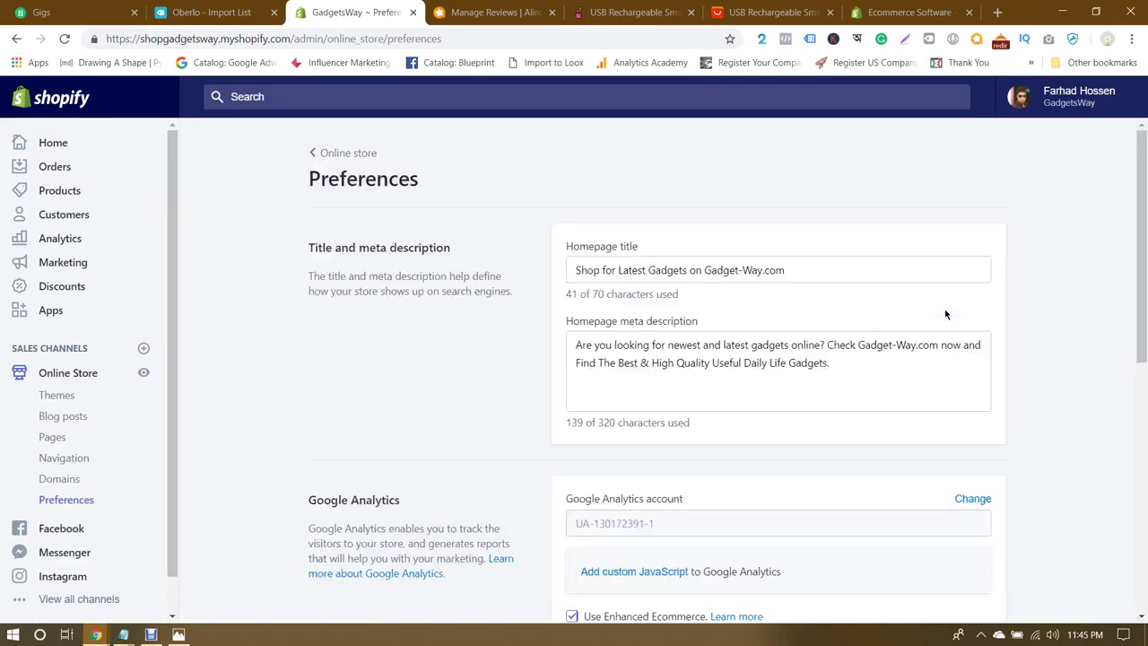
scroll(945, 314, down, 3)
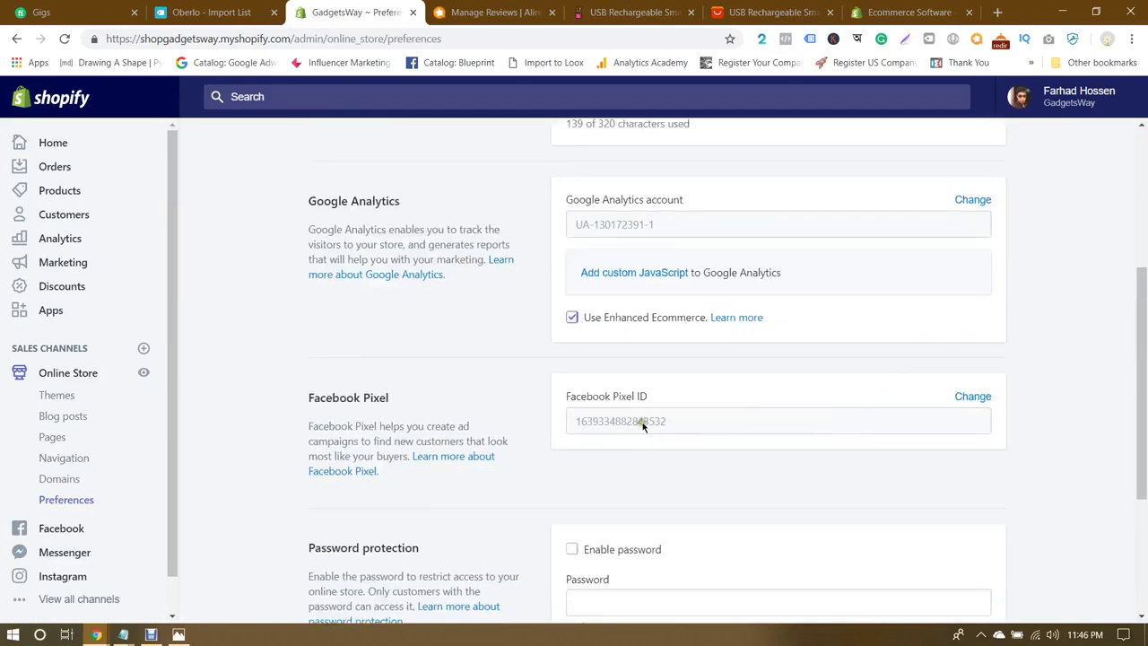
drag(642, 426, 735, 418)
mouse_move(115, 633)
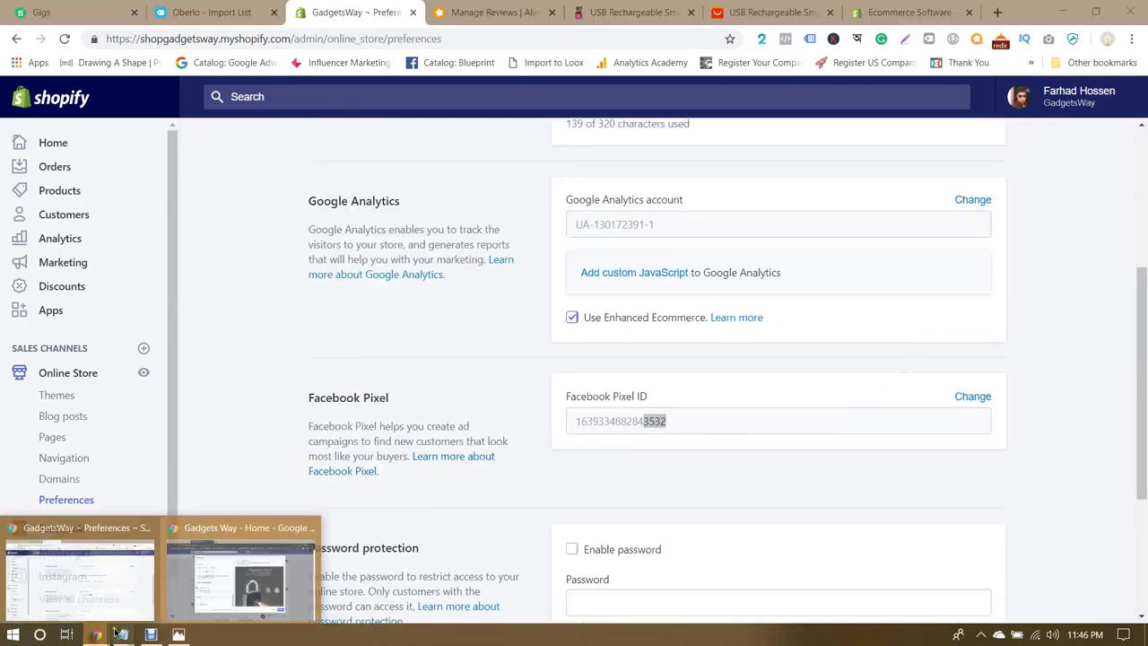
click(264, 577)
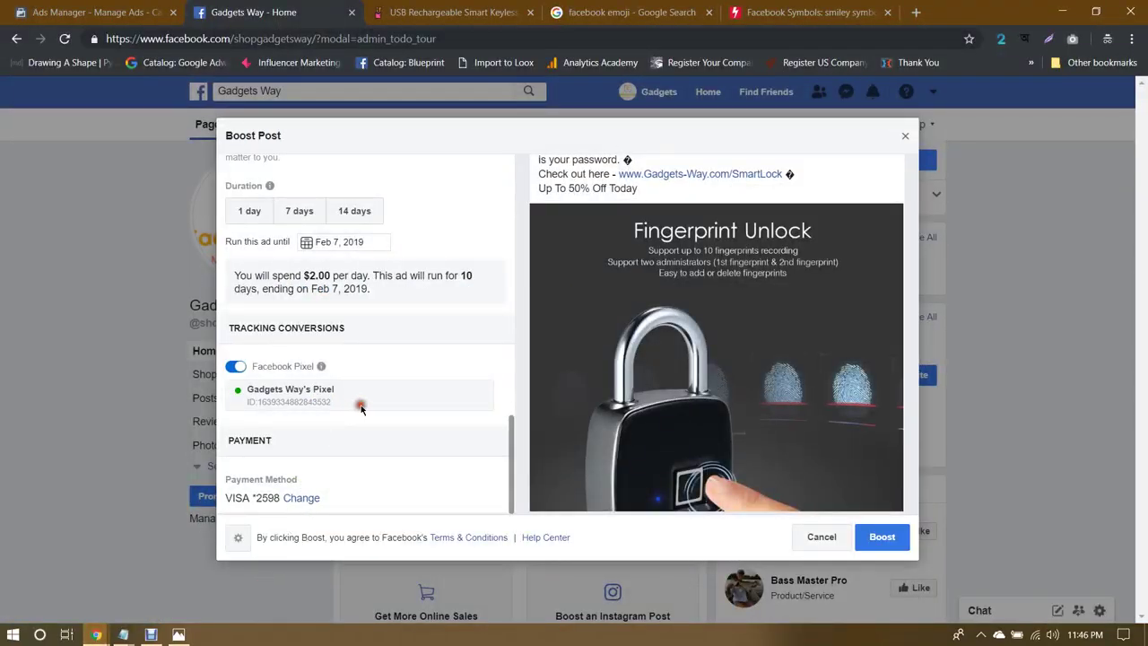
Step: Cancel the boost of the door lock post and discard its settings
scroll(359, 402, up, 10)
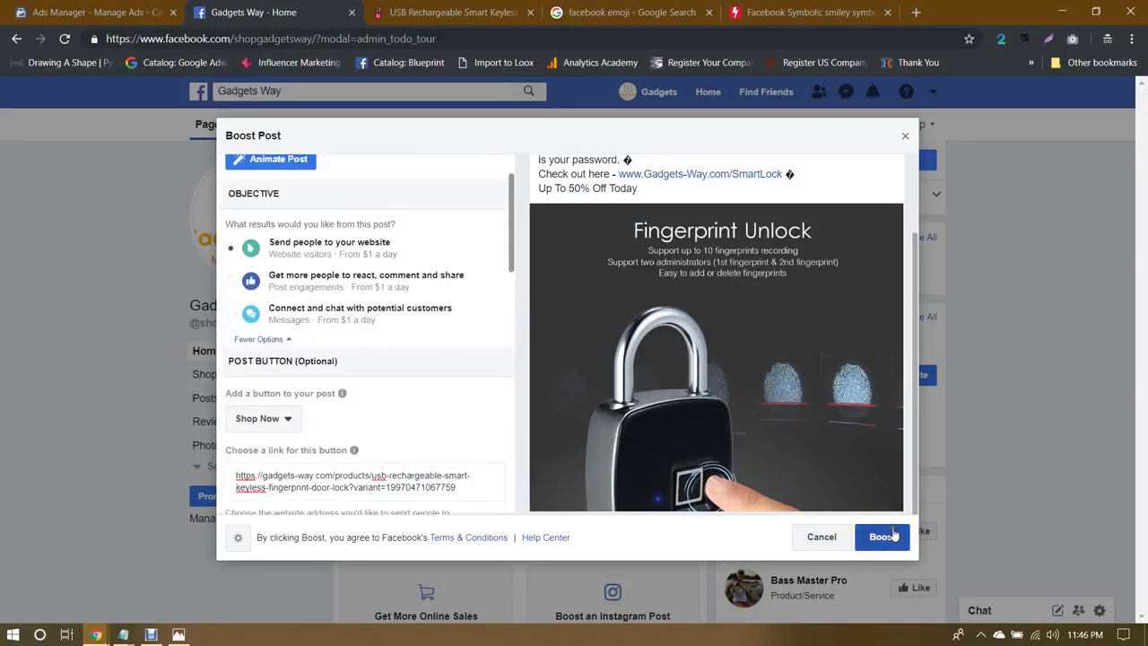
click(817, 535)
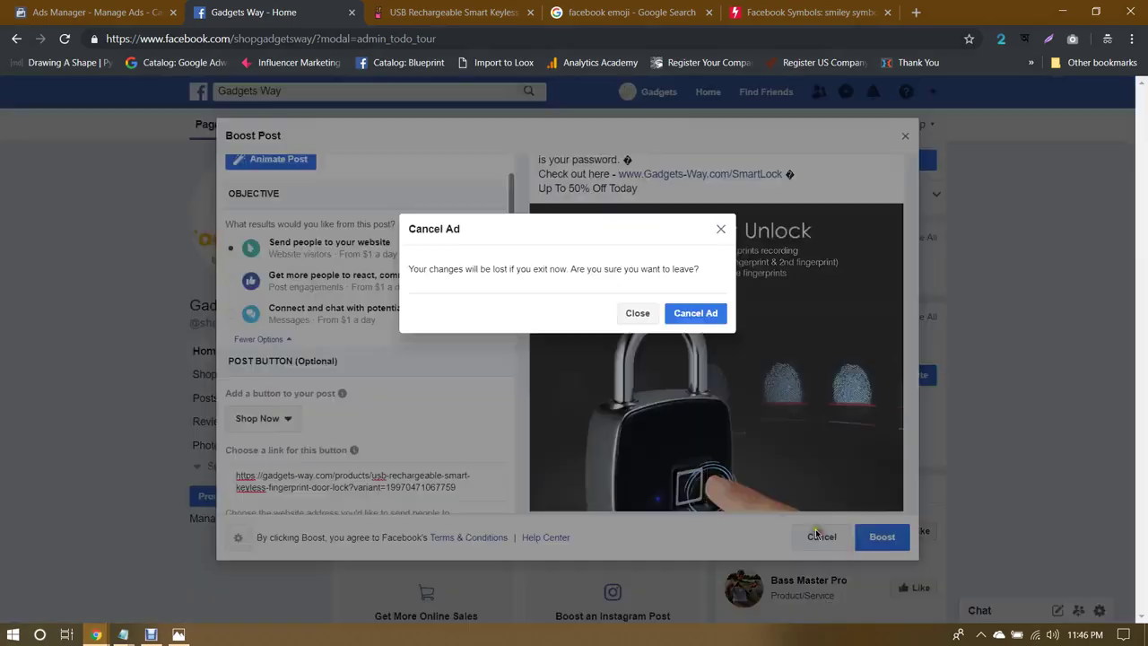
click(695, 313)
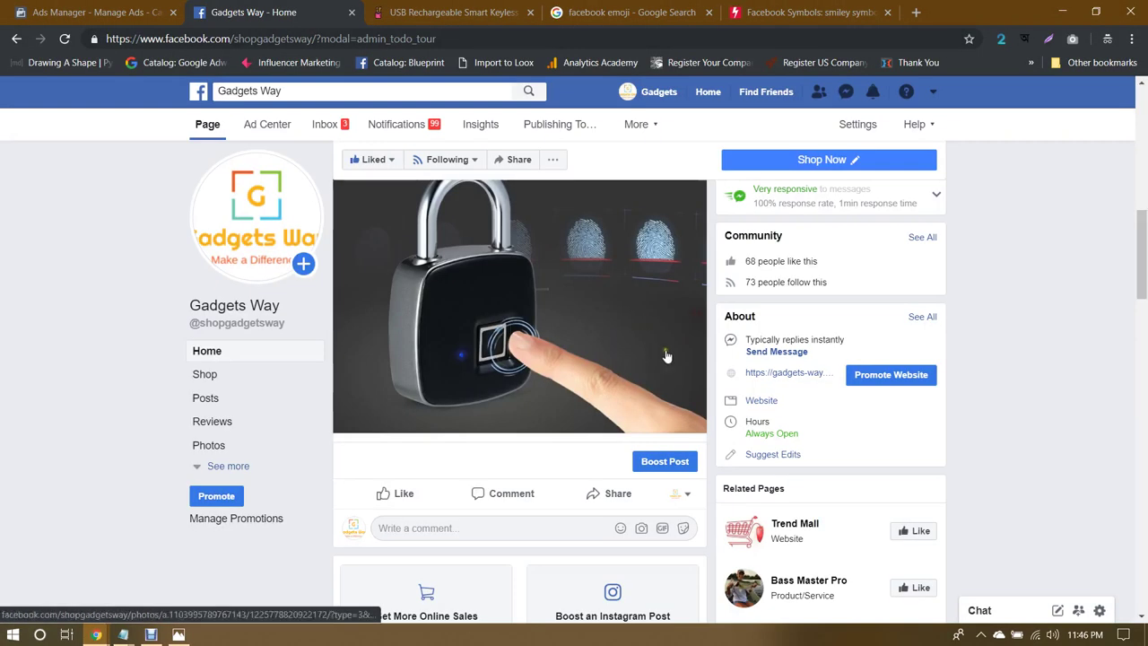
Step: Switch to the Ads Manager page and reload it from facebook.com/ads/manager
click(440, 9)
click(90, 11)
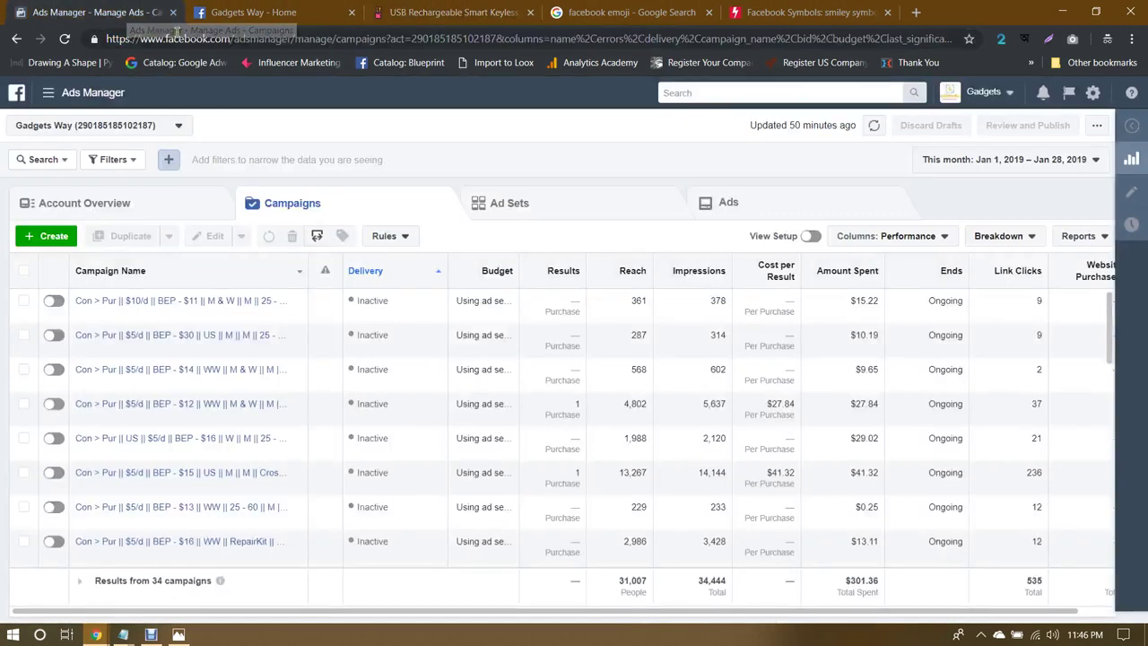
click(200, 40)
text(fa)
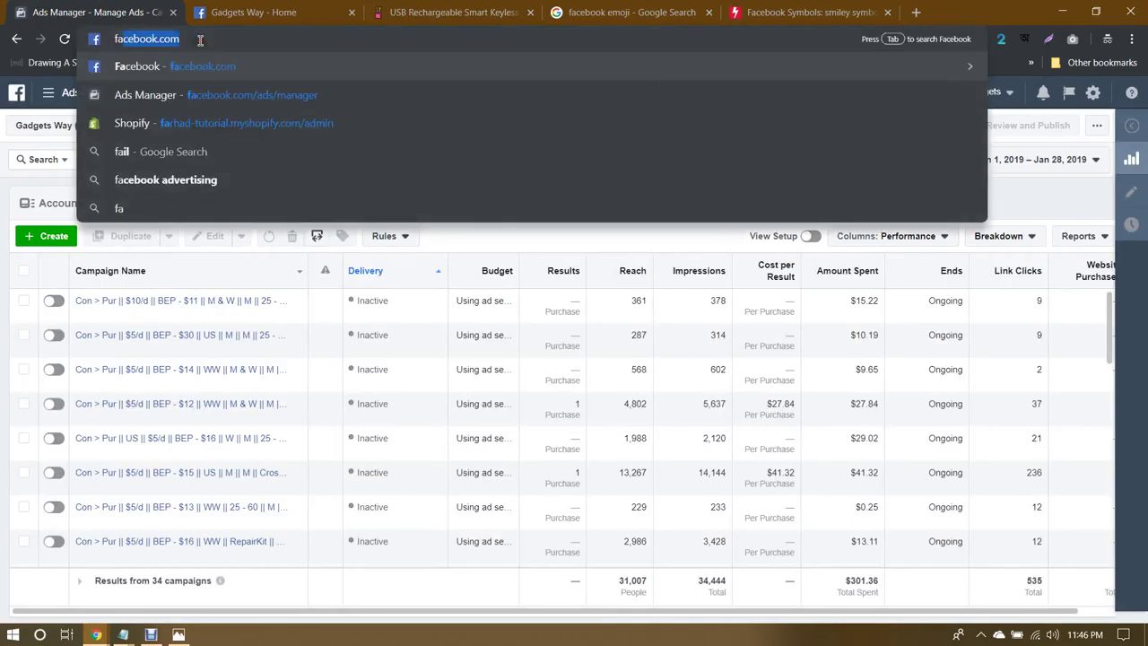
key(End)
text(/ads)
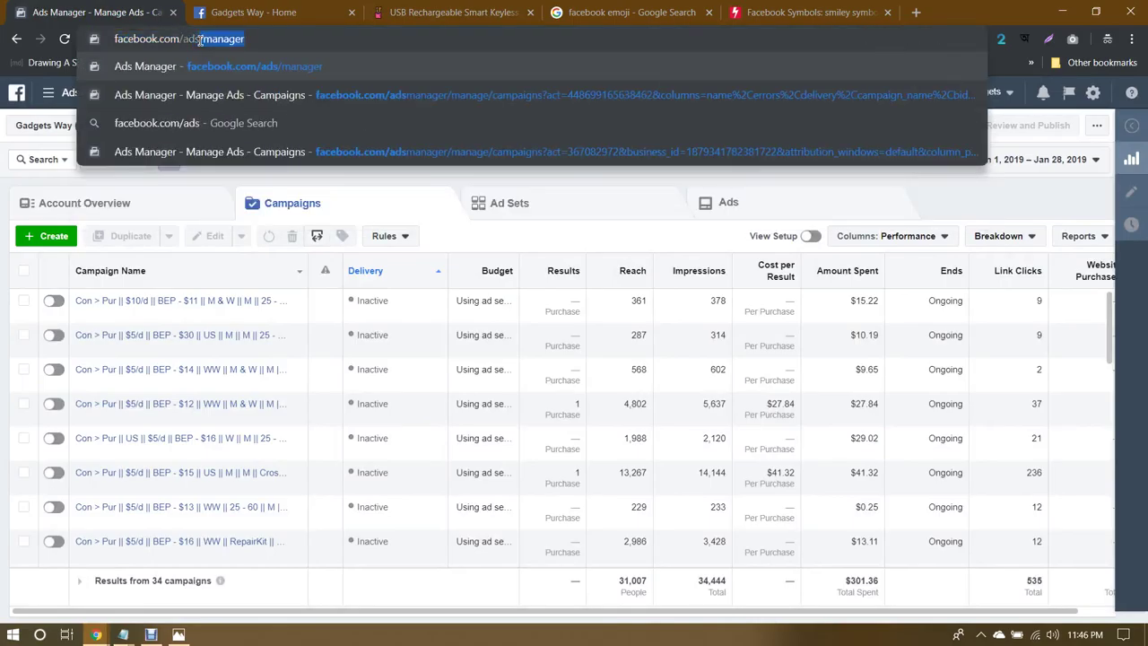
key(Return)
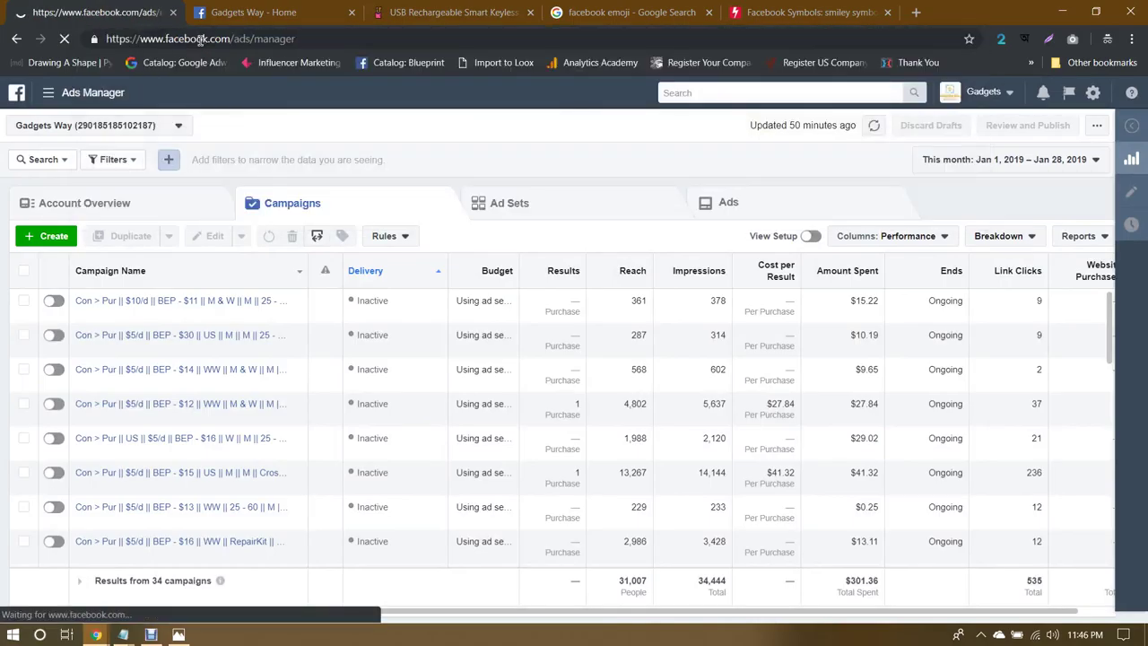
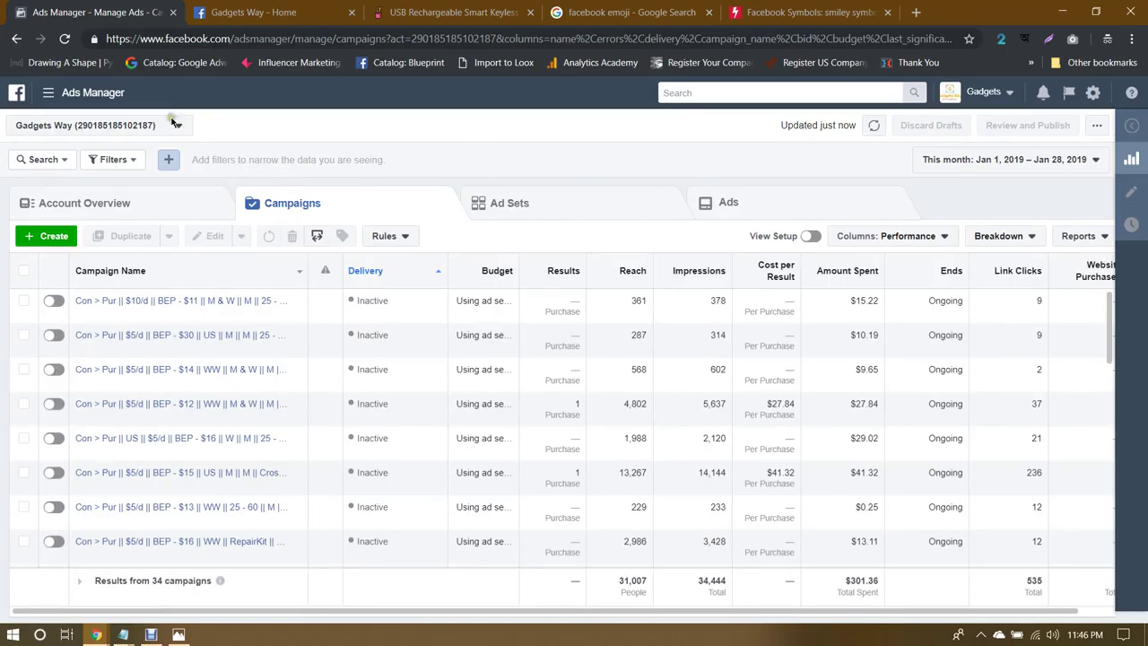
Step: Open Audience Insights, start a new audience from Everyone on Facebook, and dismiss the location tip
click(83, 90)
click(57, 171)
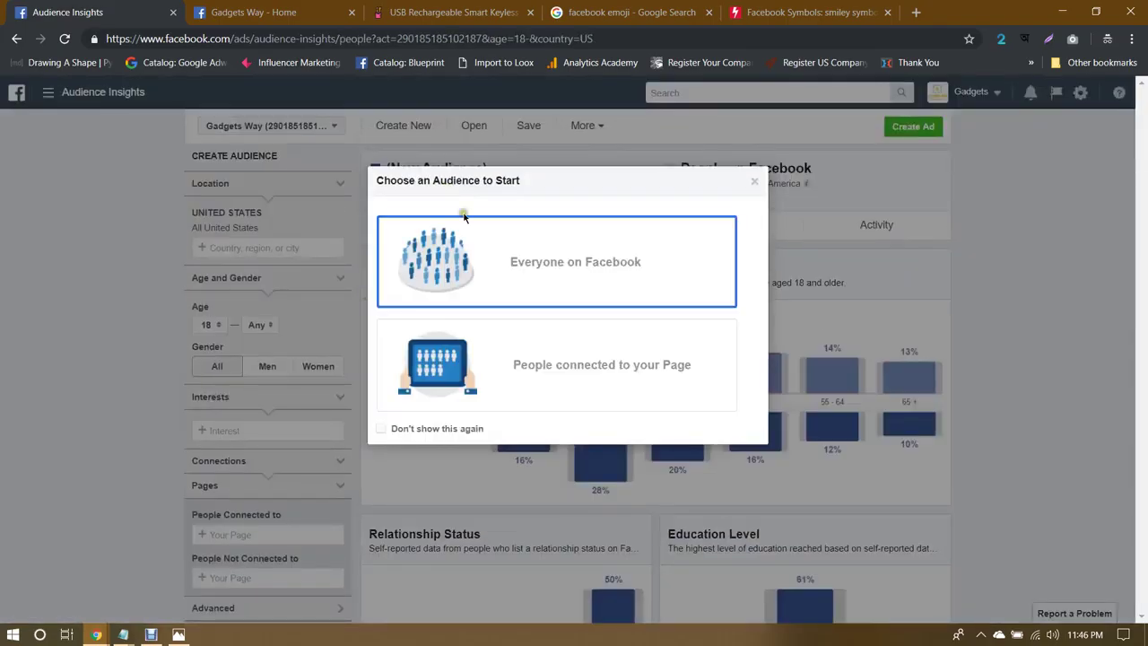
click(532, 266)
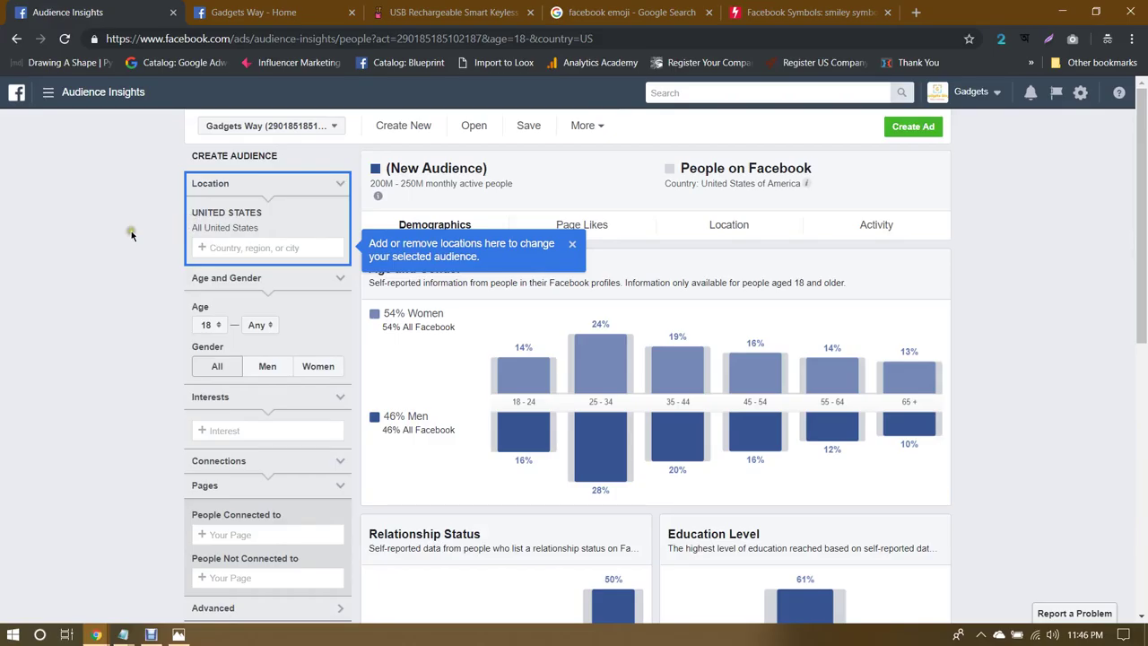
click(571, 244)
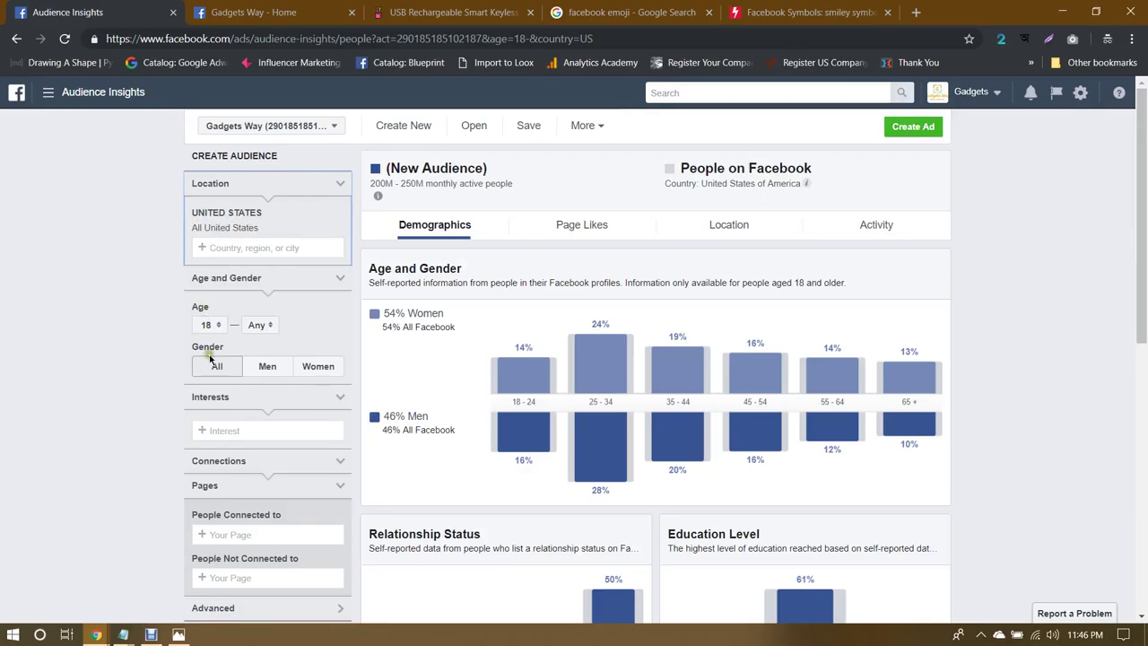
Step: Set the new audience's minimum age to 25 and add the interest Digital Door Lock
click(211, 325)
click(202, 456)
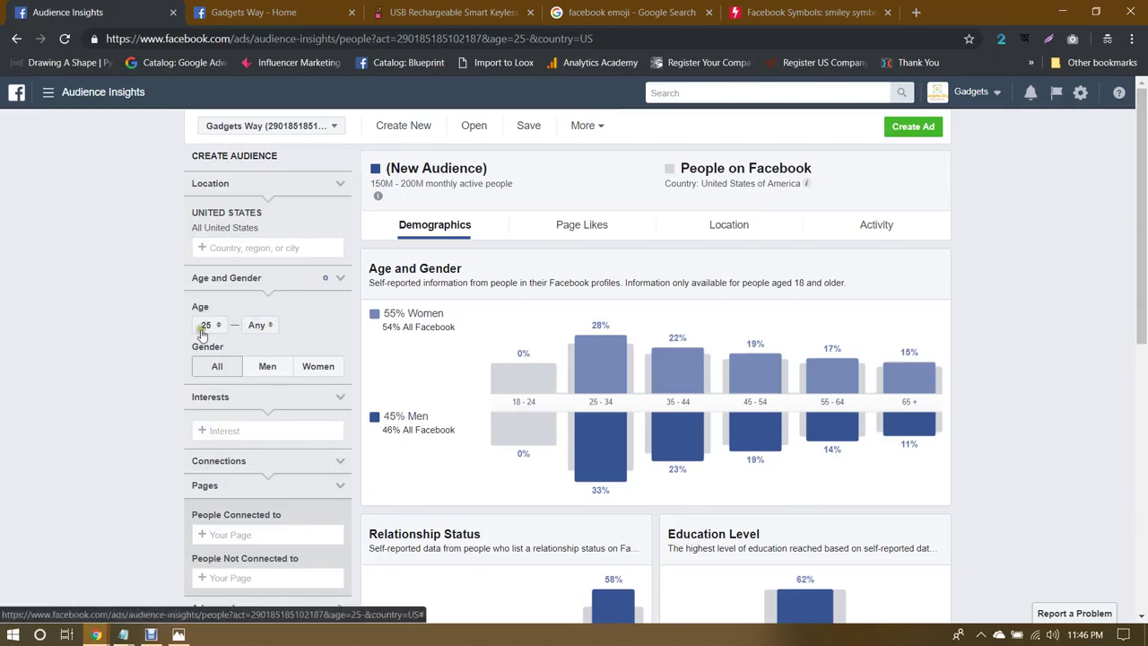
scroll(181, 353, down, 1)
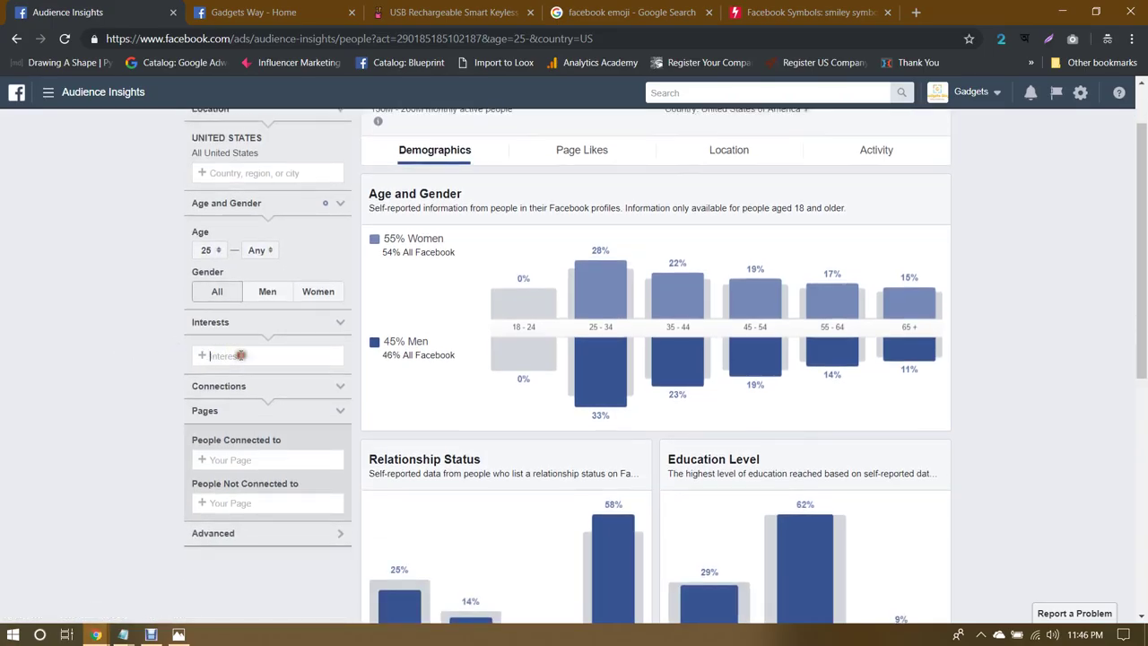
click(240, 355)
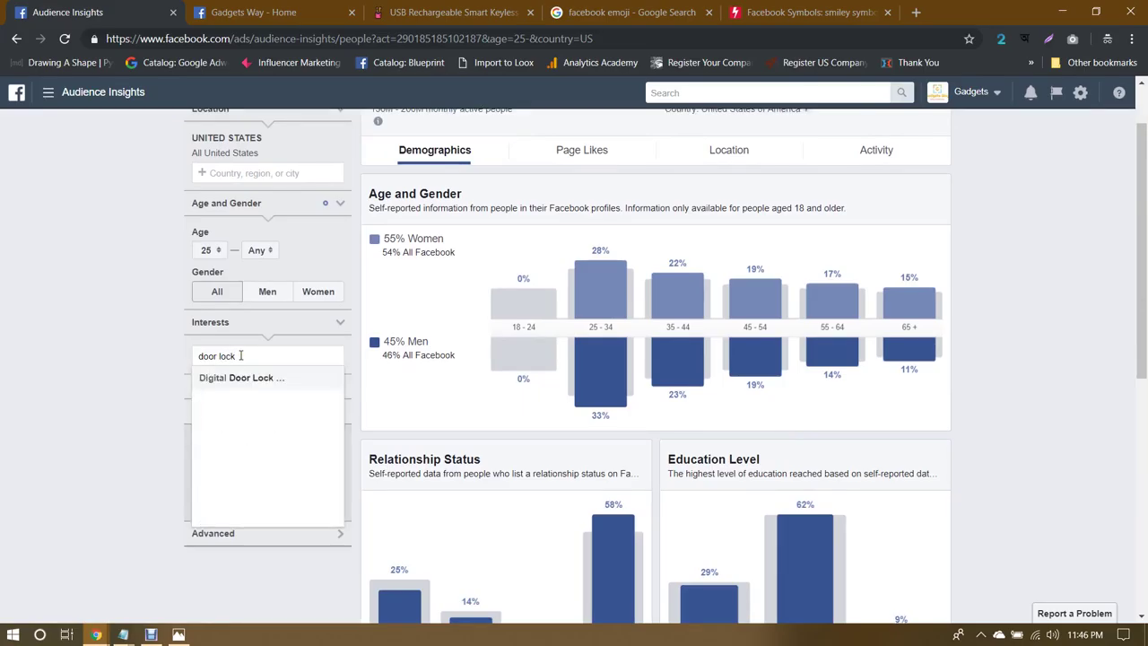
click(242, 377)
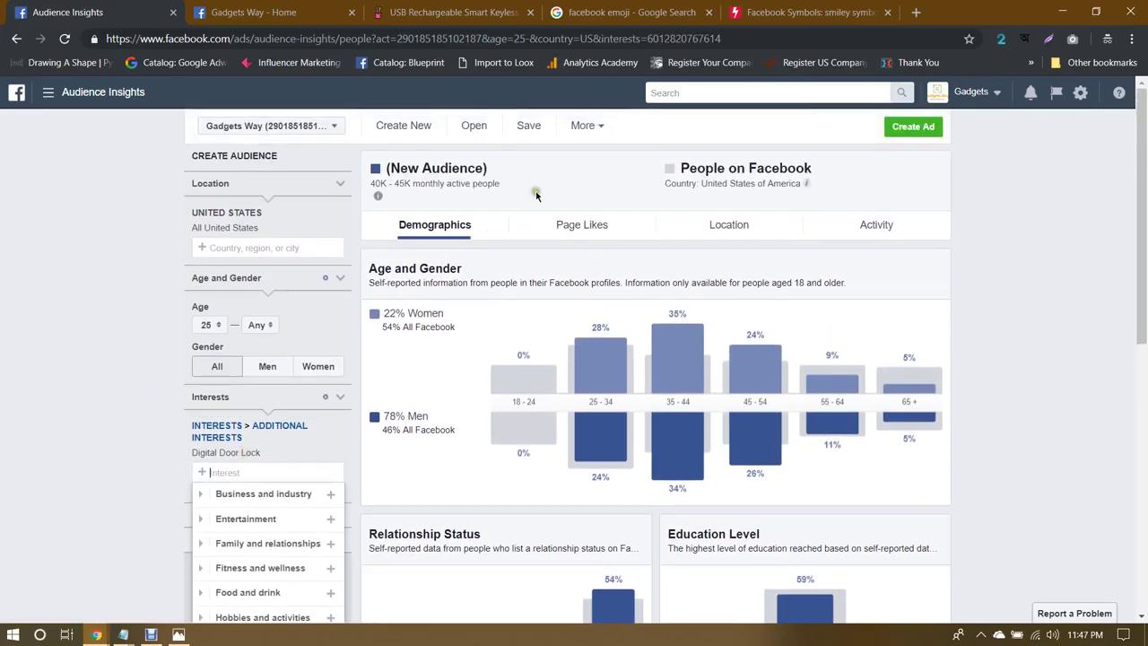
Step: Open the audience's Page Likes and examine The Keyless Shop North Shore Boston page from the Locksmith category
click(554, 224)
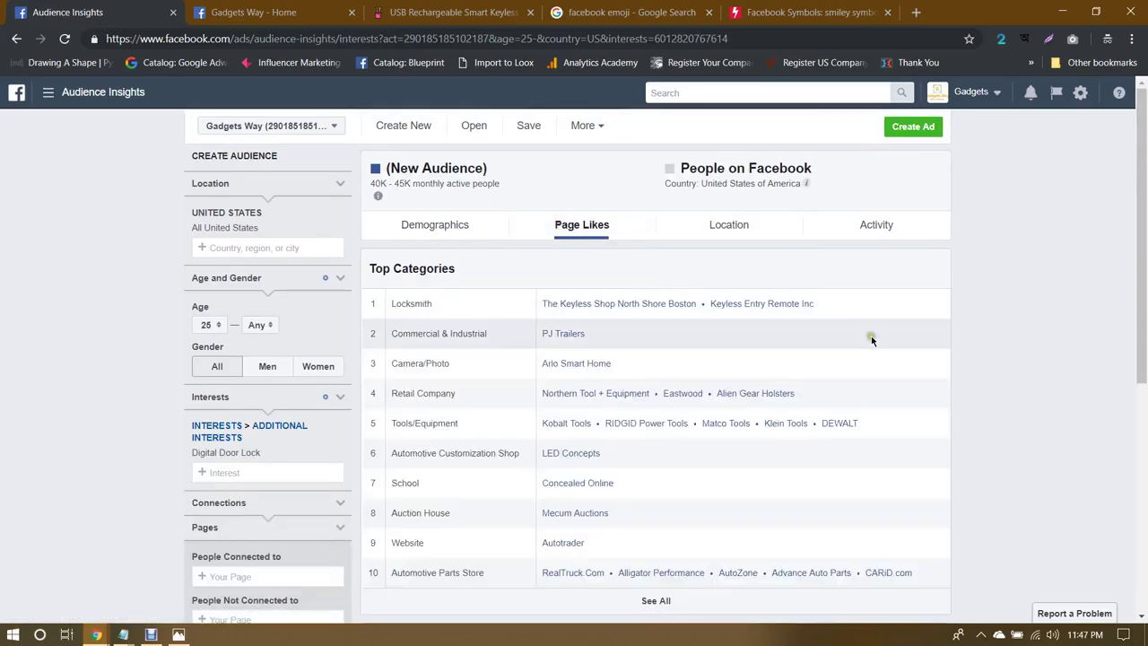
click(573, 304)
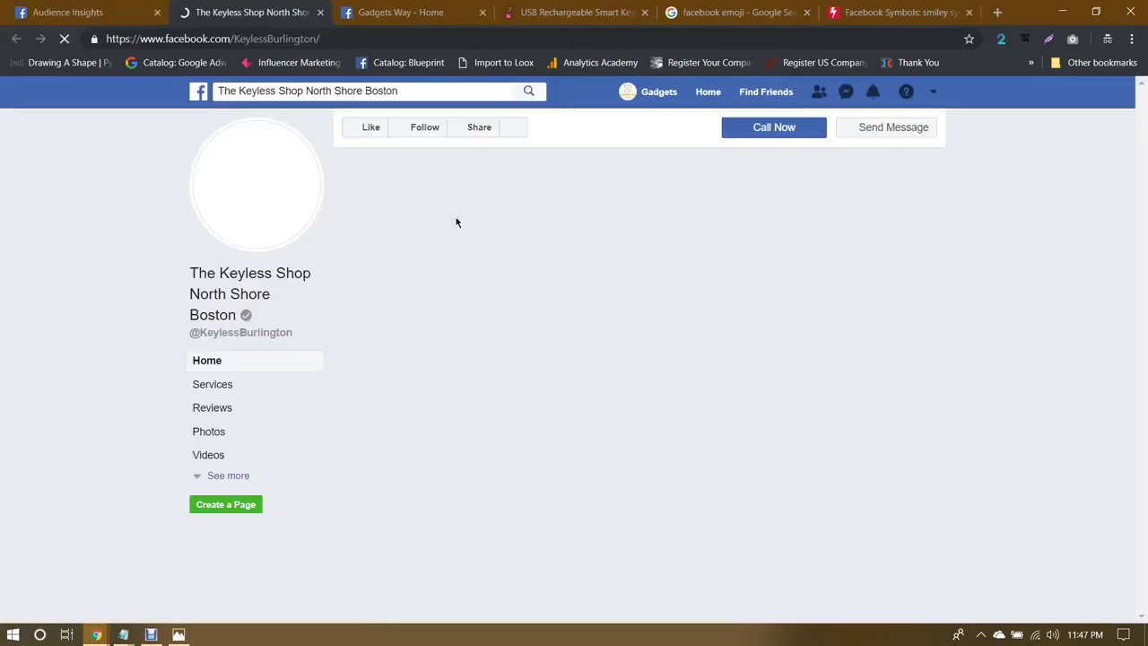
scroll(455, 222, down, 6)
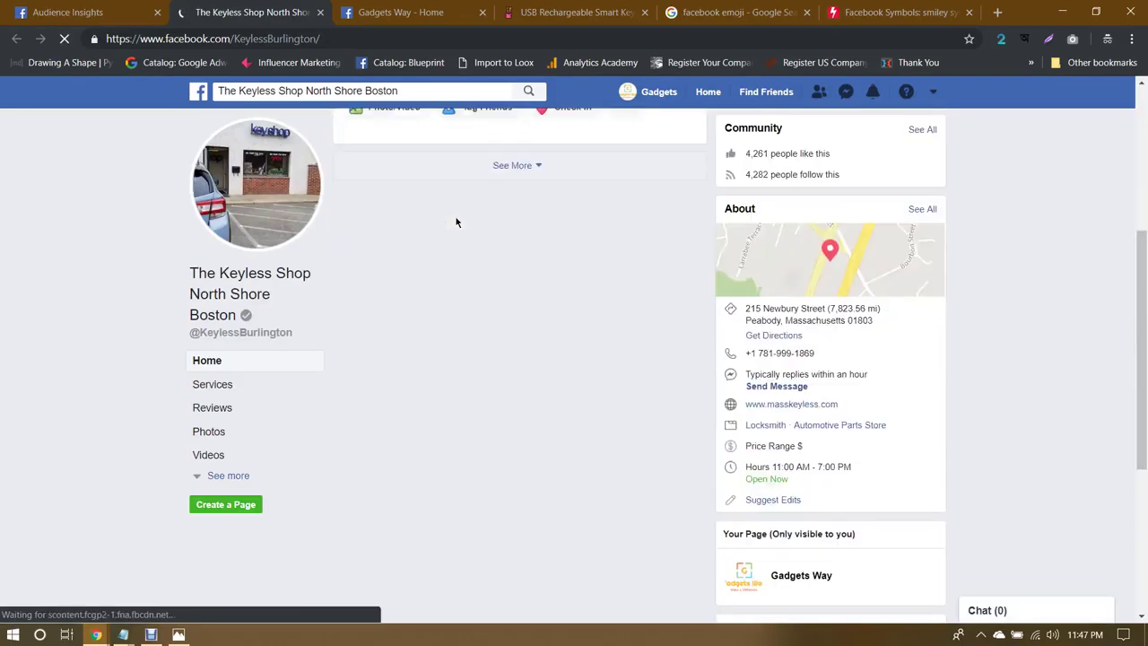
scroll(456, 222, up, 3)
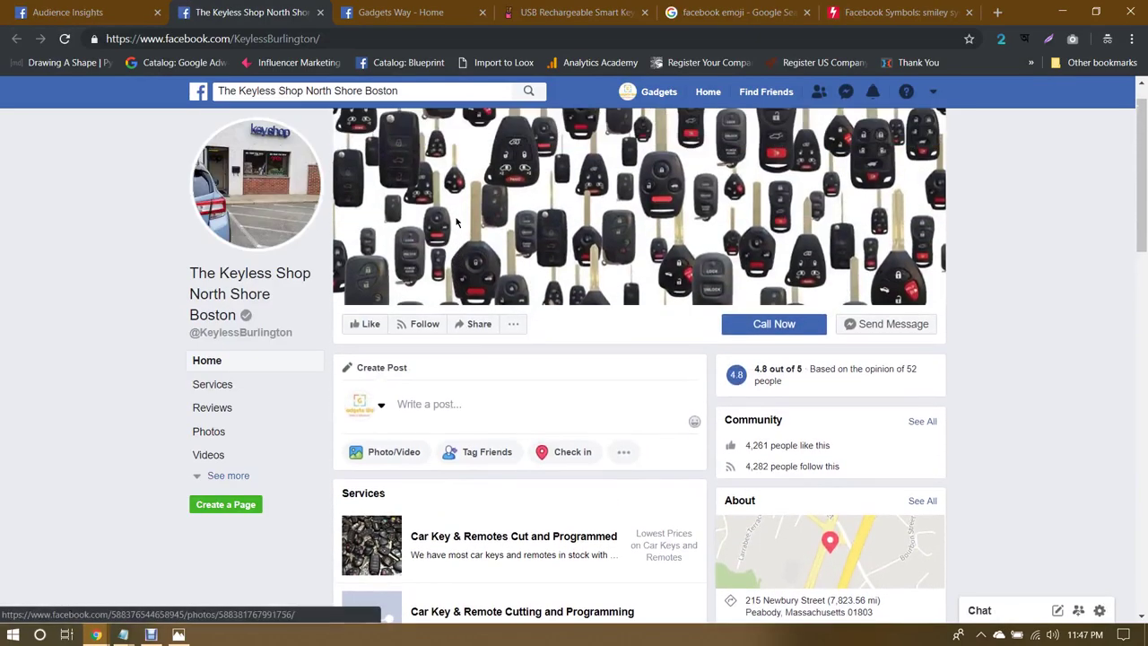
scroll(456, 223, down, 10)
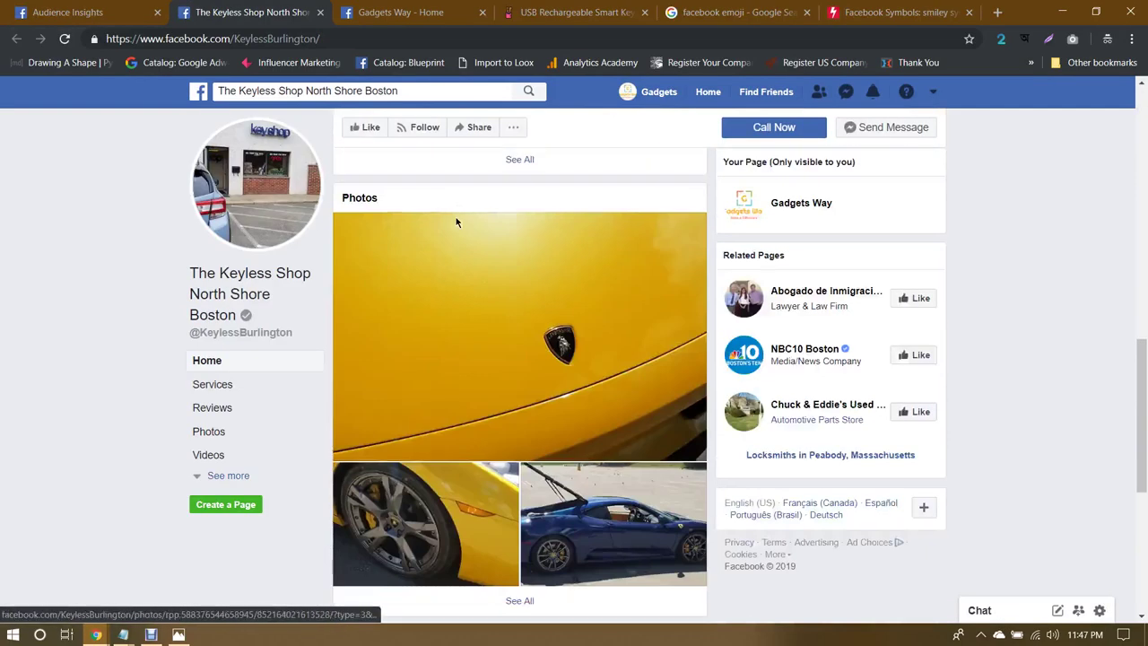
scroll(456, 222, down, 5)
scroll(456, 222, up, 15)
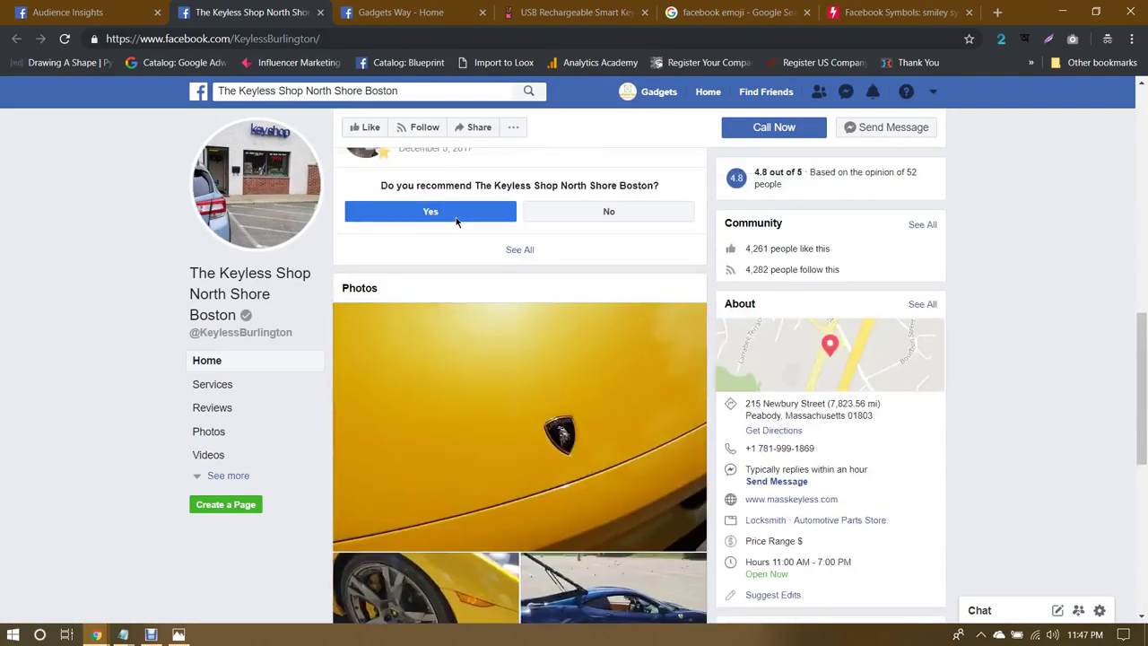
Step: Open the Keyless Entry Remote Inc page from the Locksmith category in Audience Insights and examine its content, name and web address
click(135, 12)
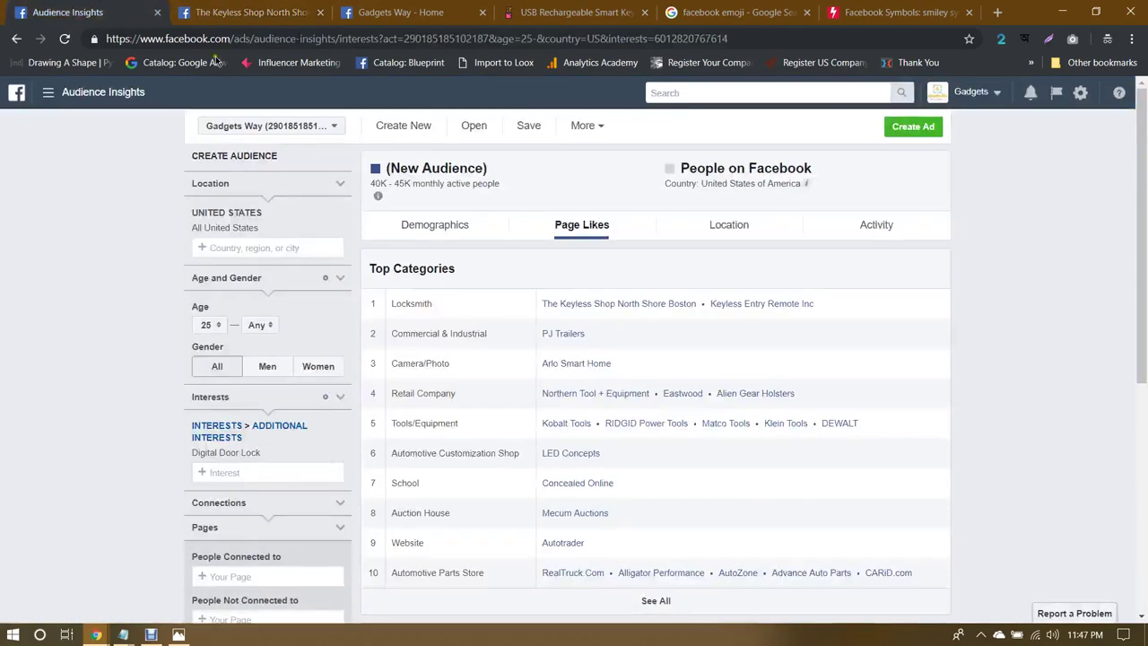
click(802, 303)
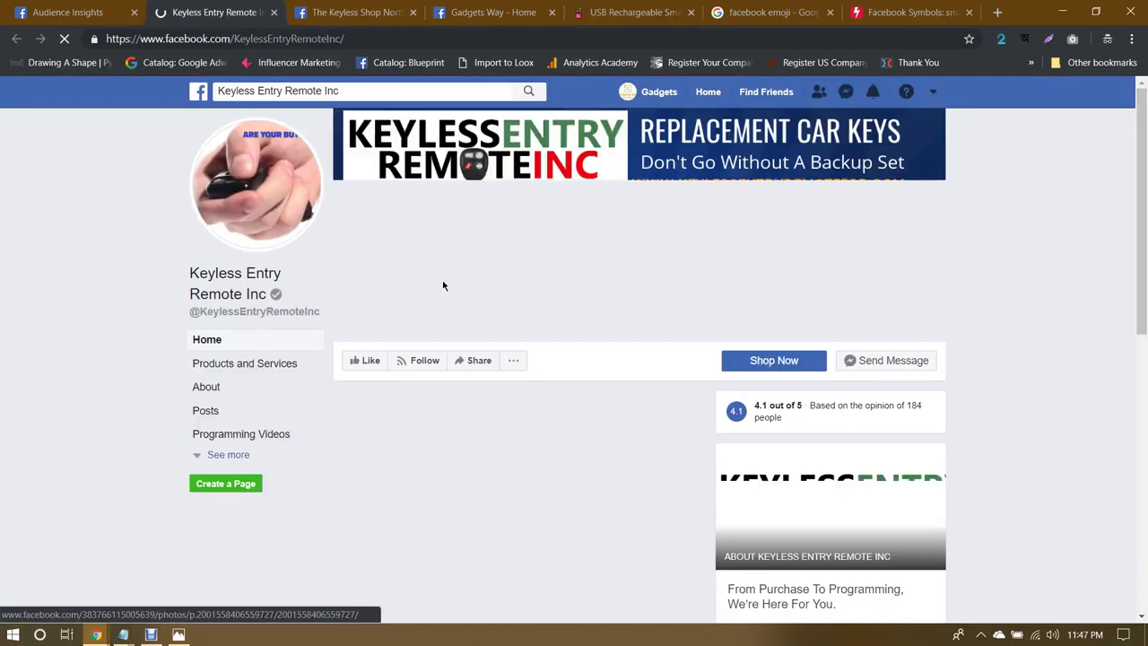
scroll(442, 285, down, 2)
scroll(442, 285, down, 4)
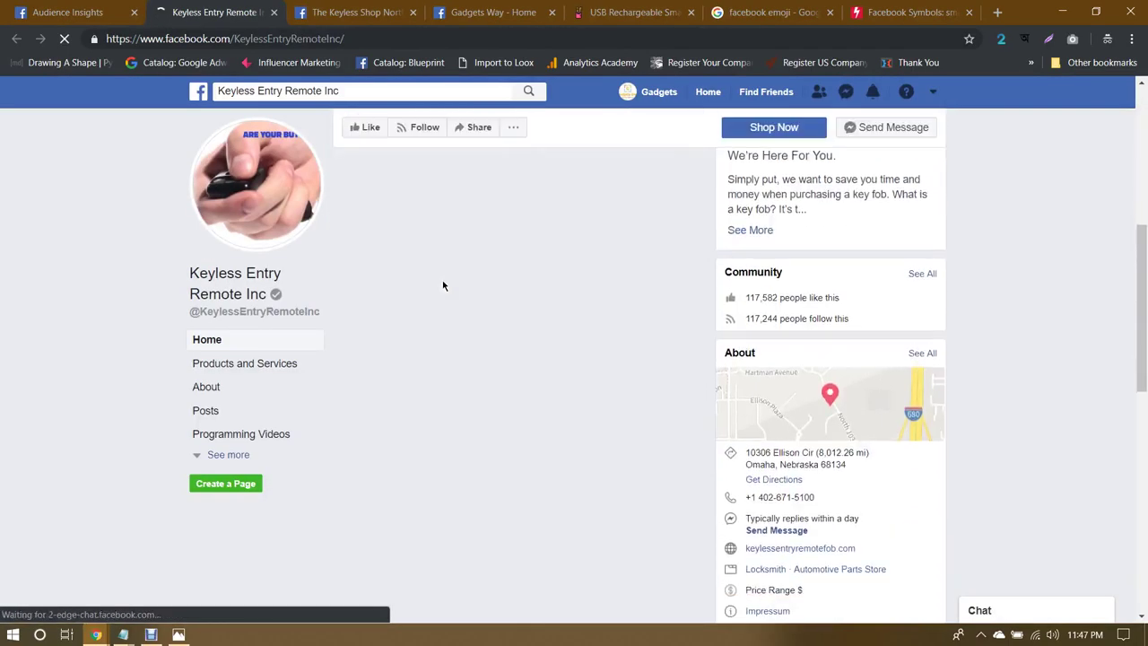
scroll(442, 286, up, 2)
scroll(442, 286, up, 3)
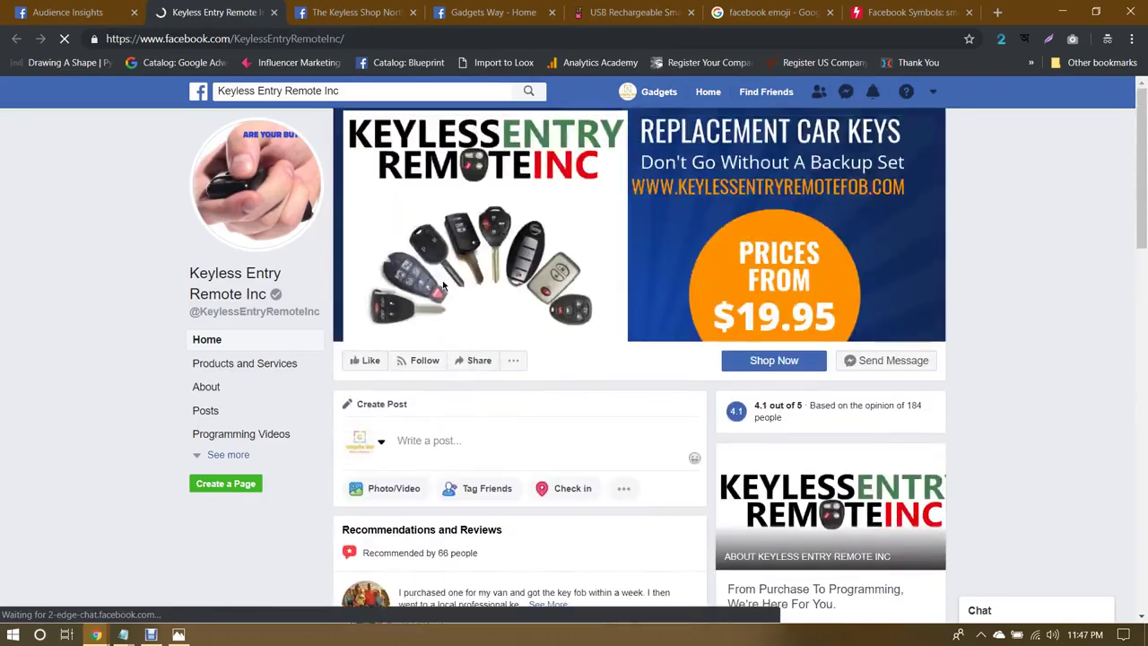
triple_click(206, 278)
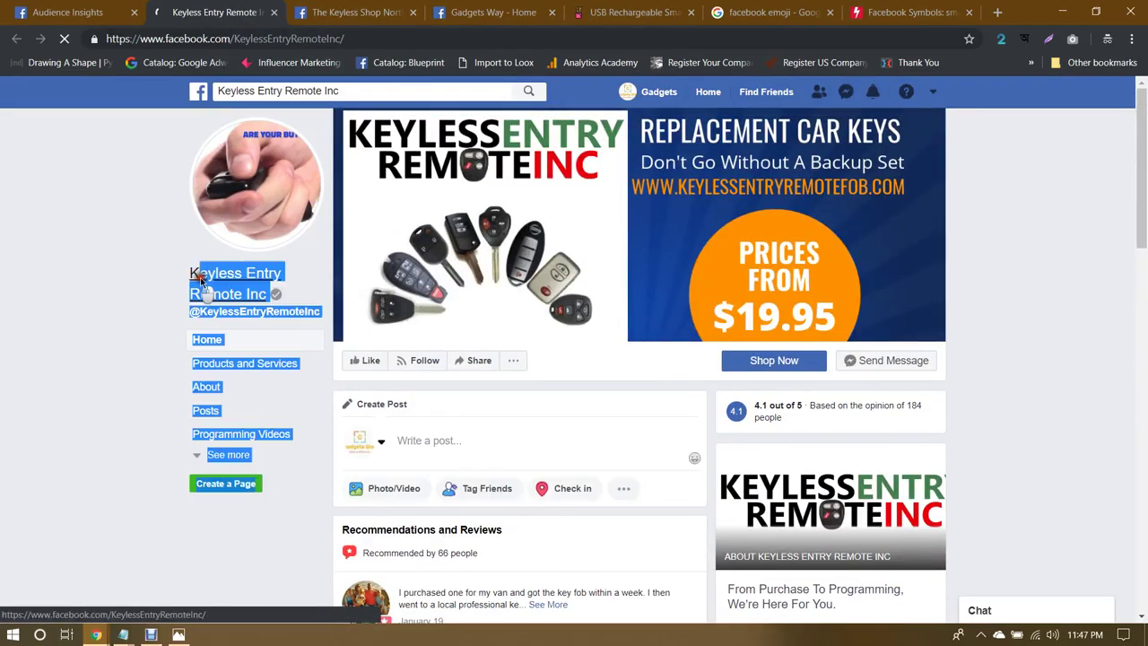
click(148, 271)
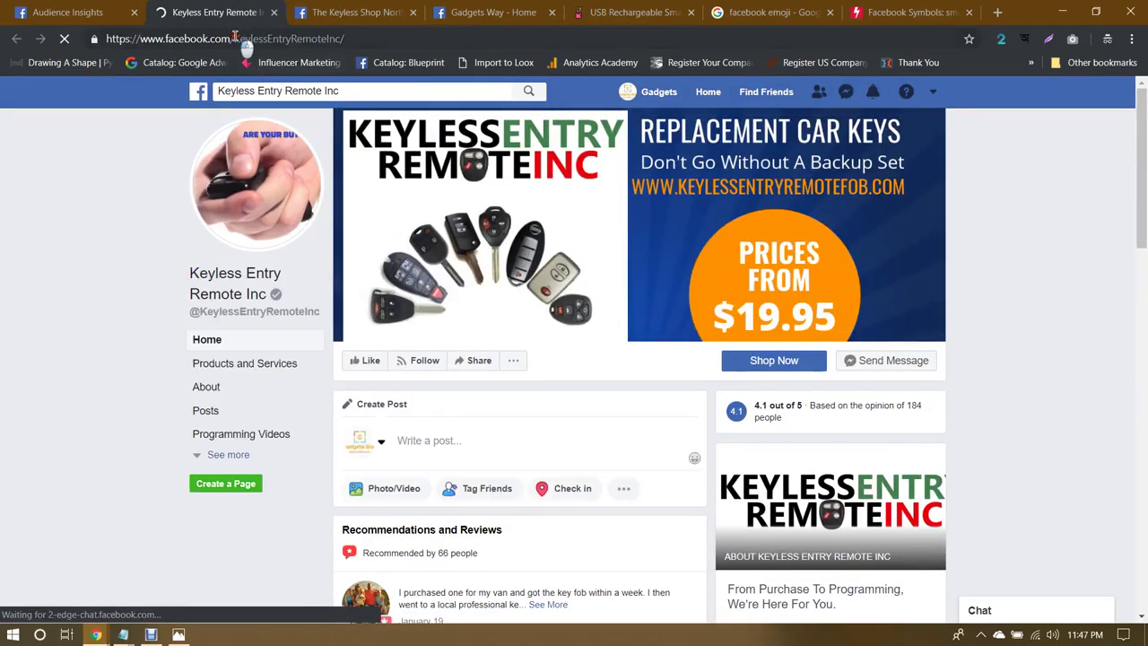
drag(235, 39, 348, 40)
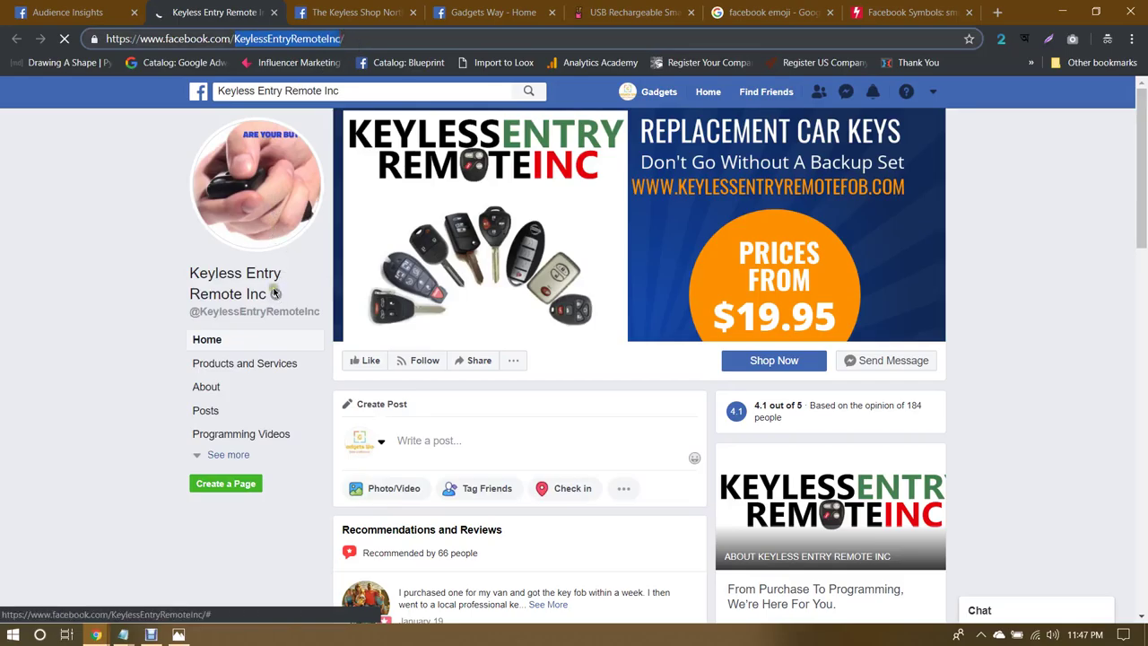
click(92, 283)
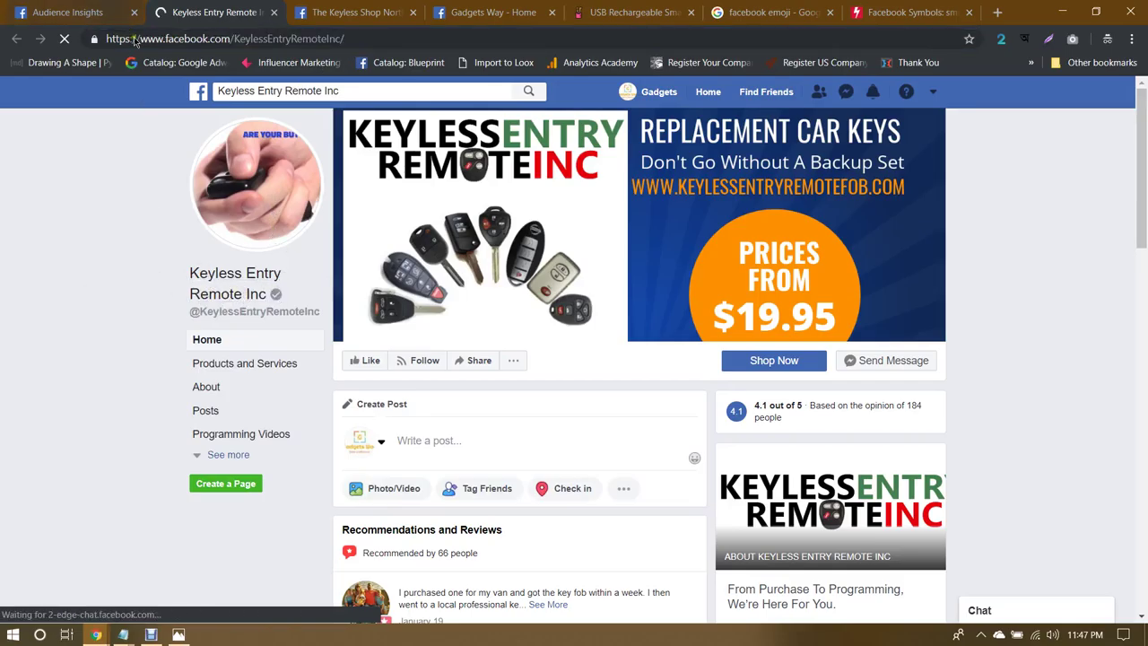
Step: Return to Audience Insights and try to search for an additional interest beginning with "k"
click(79, 11)
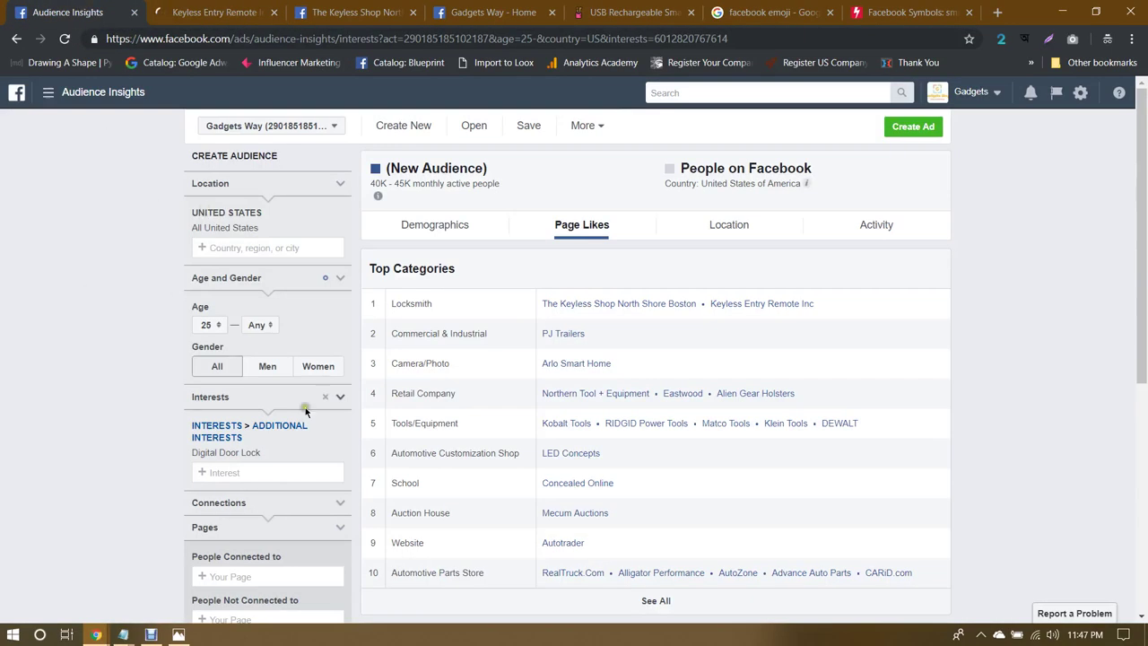
click(238, 472)
text(k)
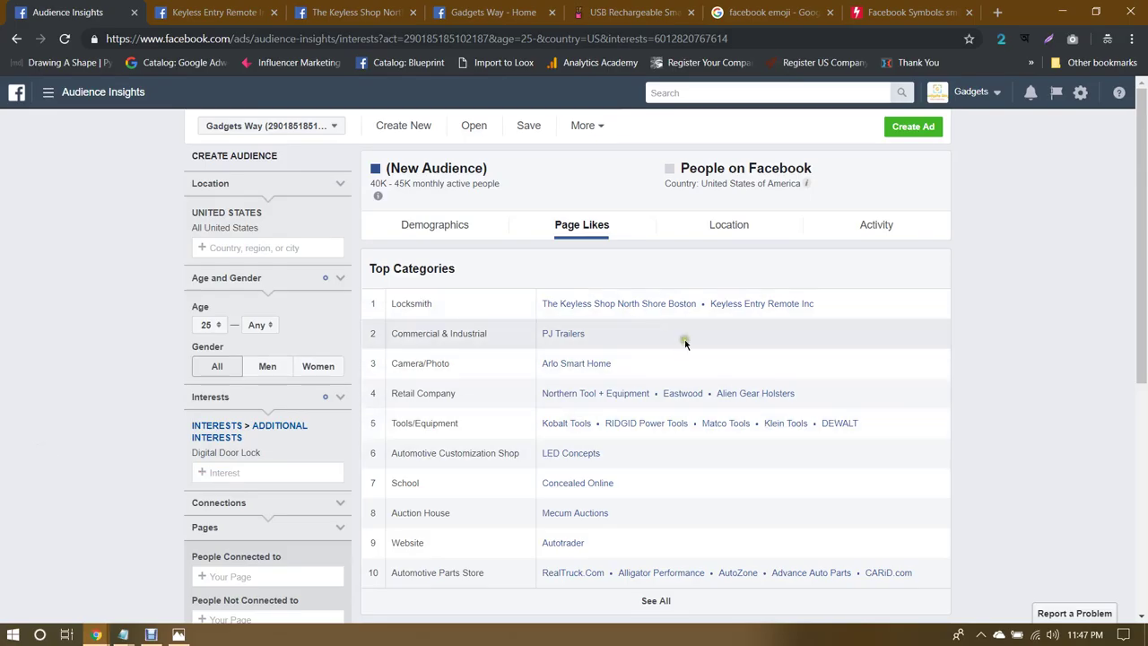
Step: Open the PJ Trailers page from the Commercial & Industrial category, close the two keyless shop pages, and examine PJ Trailers' content
click(558, 329)
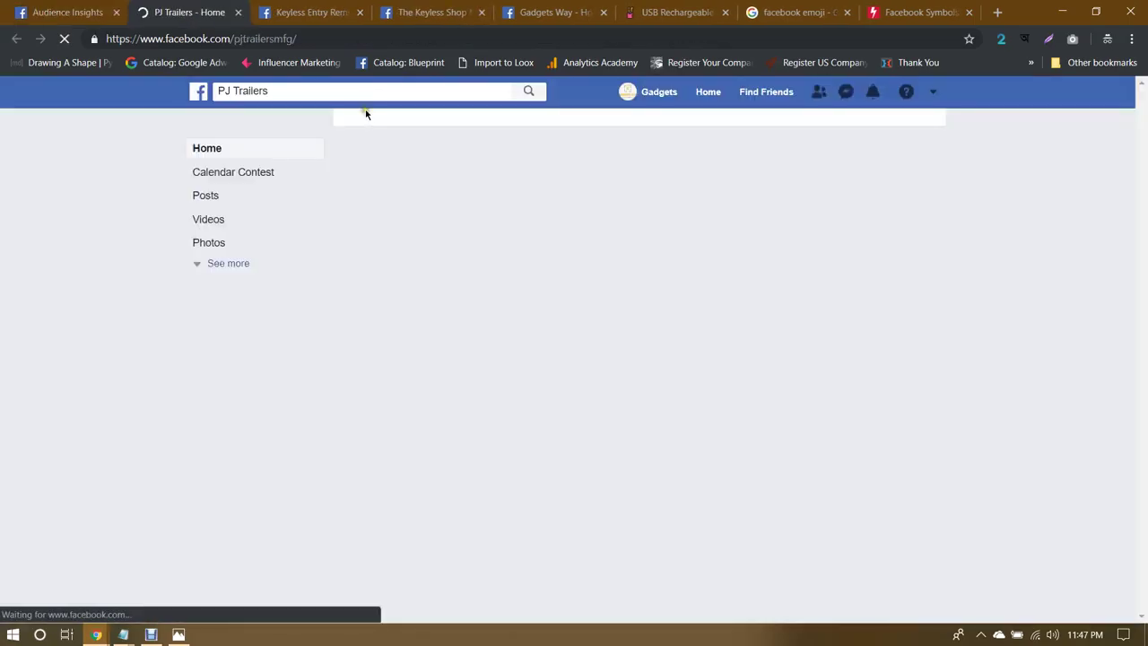
click(359, 12)
click(359, 13)
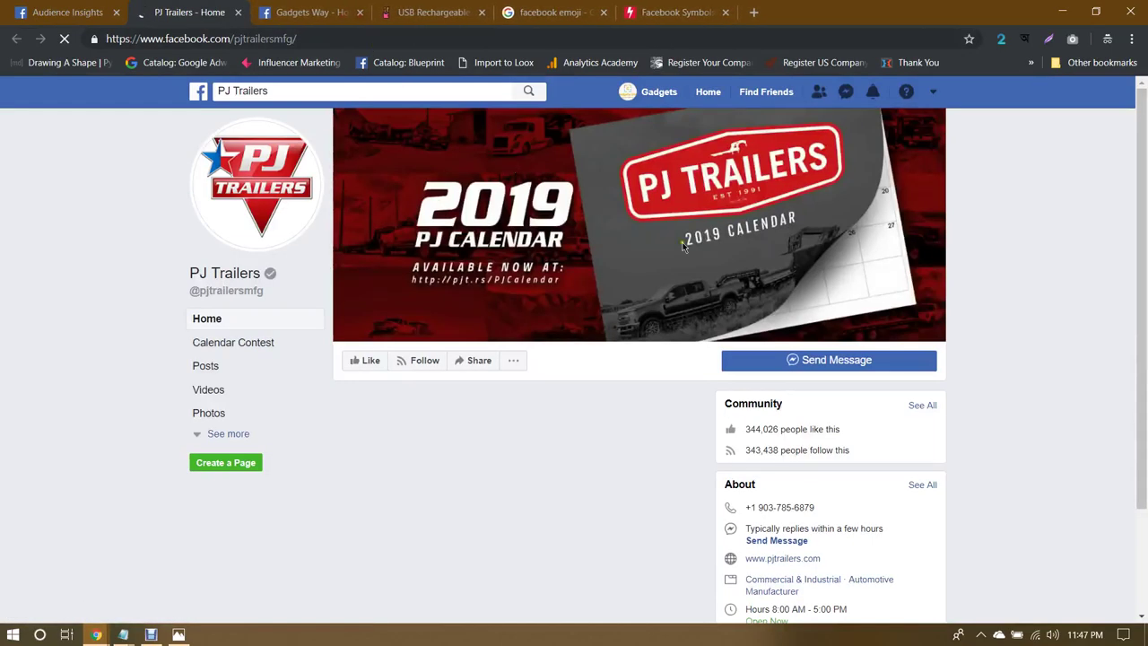
scroll(694, 428, down, 3)
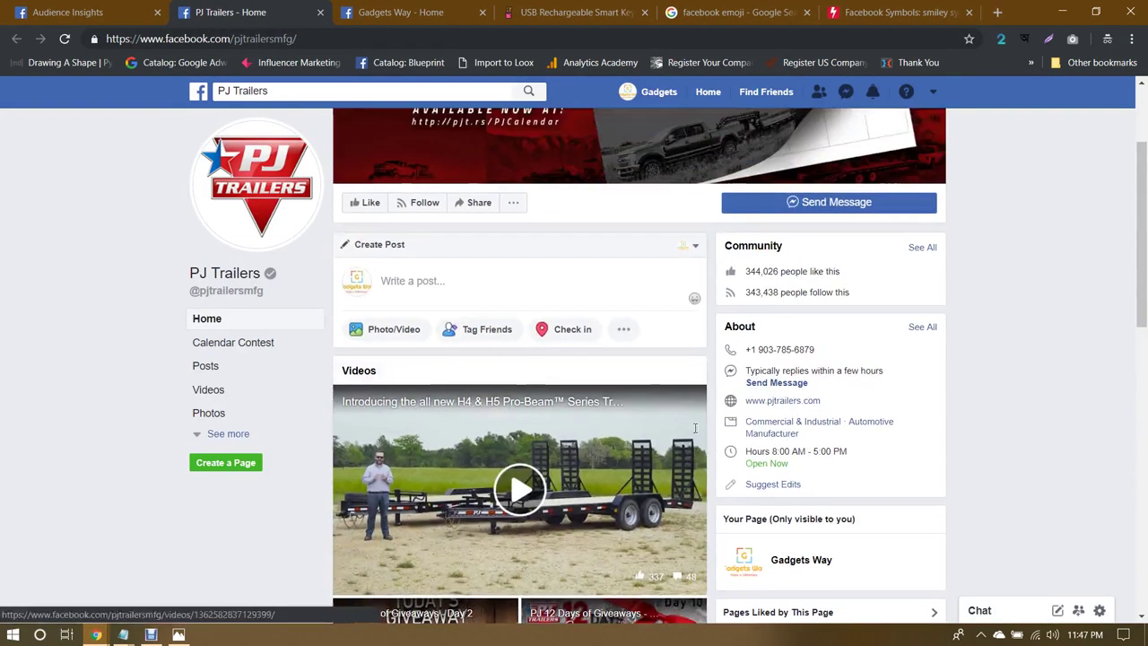
scroll(694, 428, down, 8)
scroll(712, 437, up, 9)
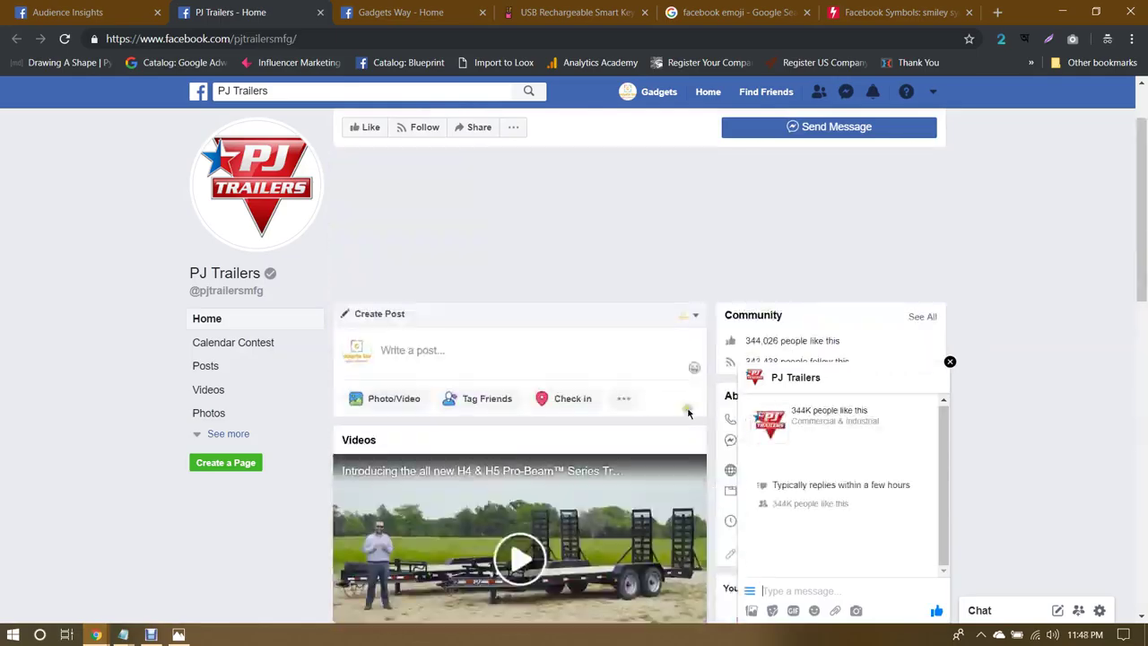
Step: Return to Audience Insights and examine the new audience's monthly active people, its Top Categories and the Page Likes table
click(90, 9)
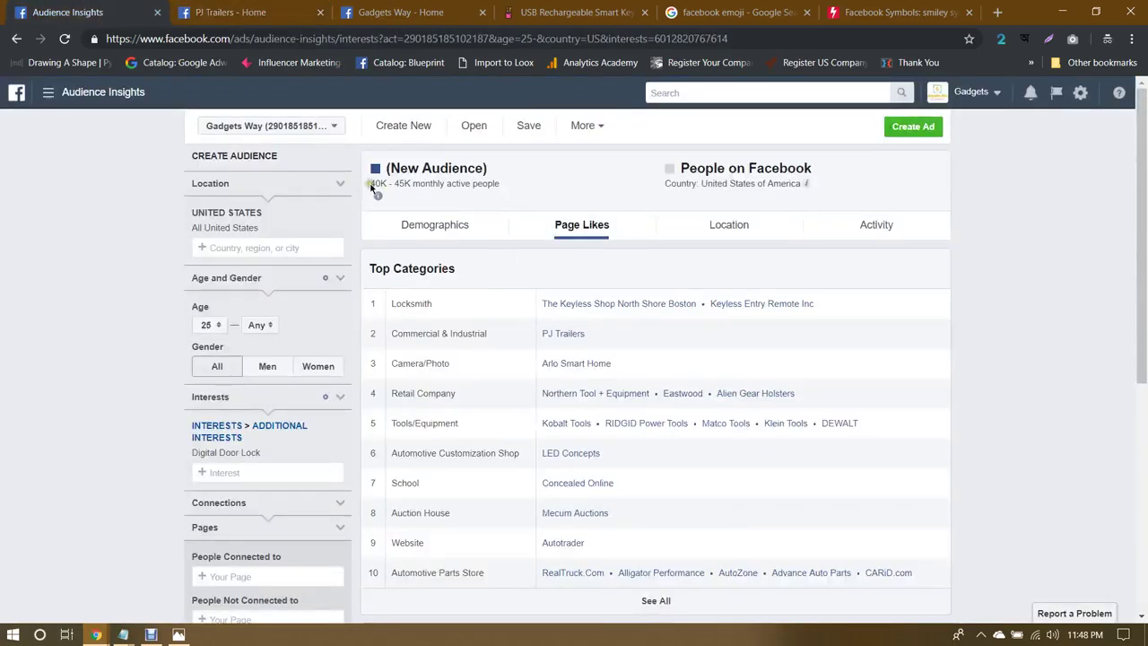
drag(371, 186, 453, 184)
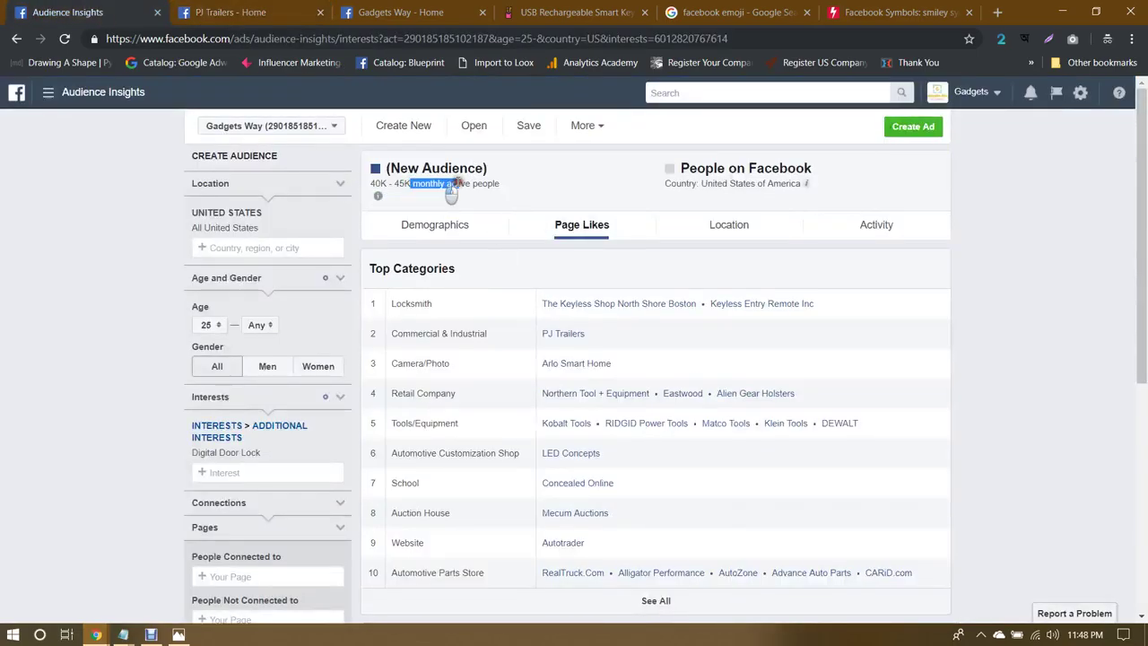
click(496, 182)
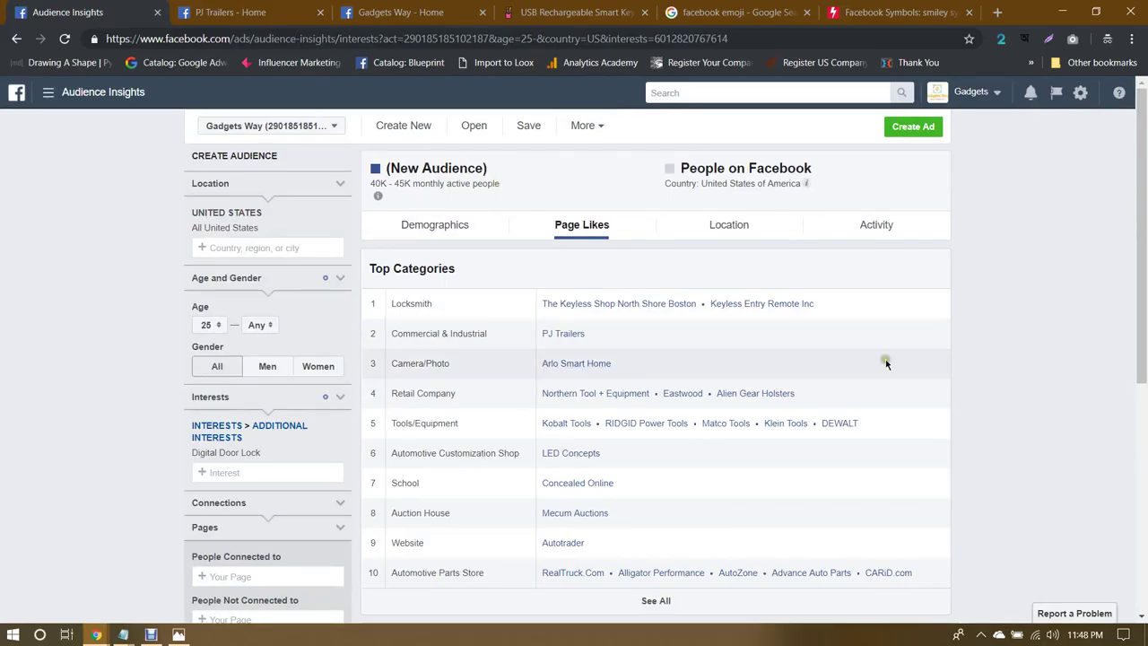
scroll(1001, 375, down, 2)
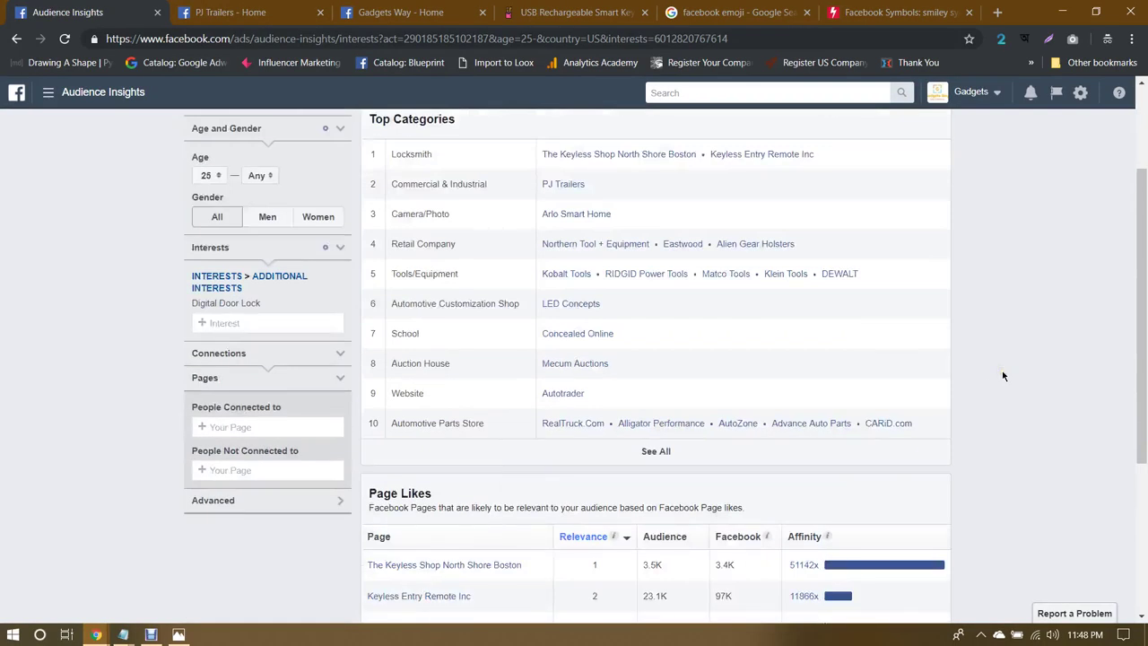
scroll(1003, 375, down, 1)
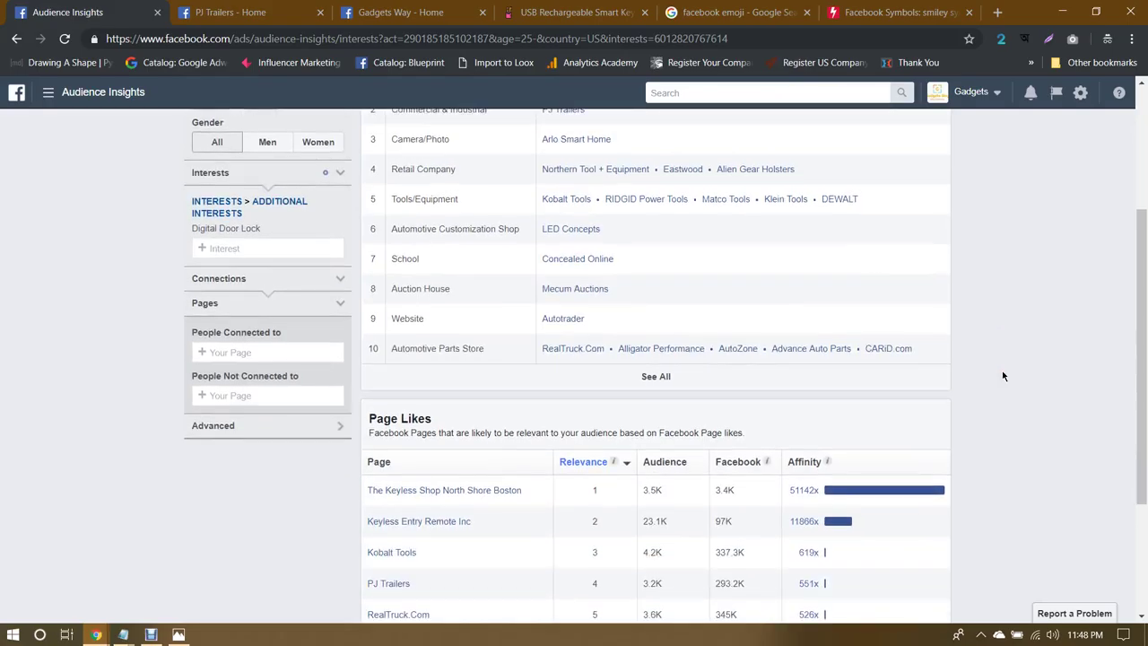
scroll(1003, 375, up, 3)
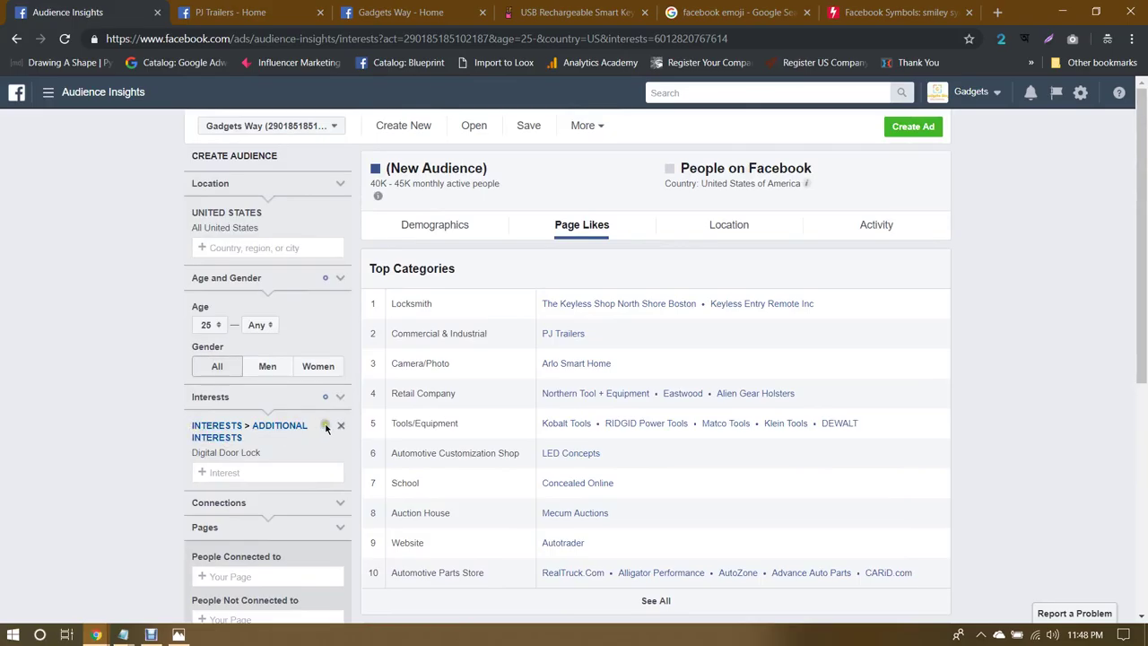
scroll(556, 412, down, 1)
scroll(556, 412, down, 4)
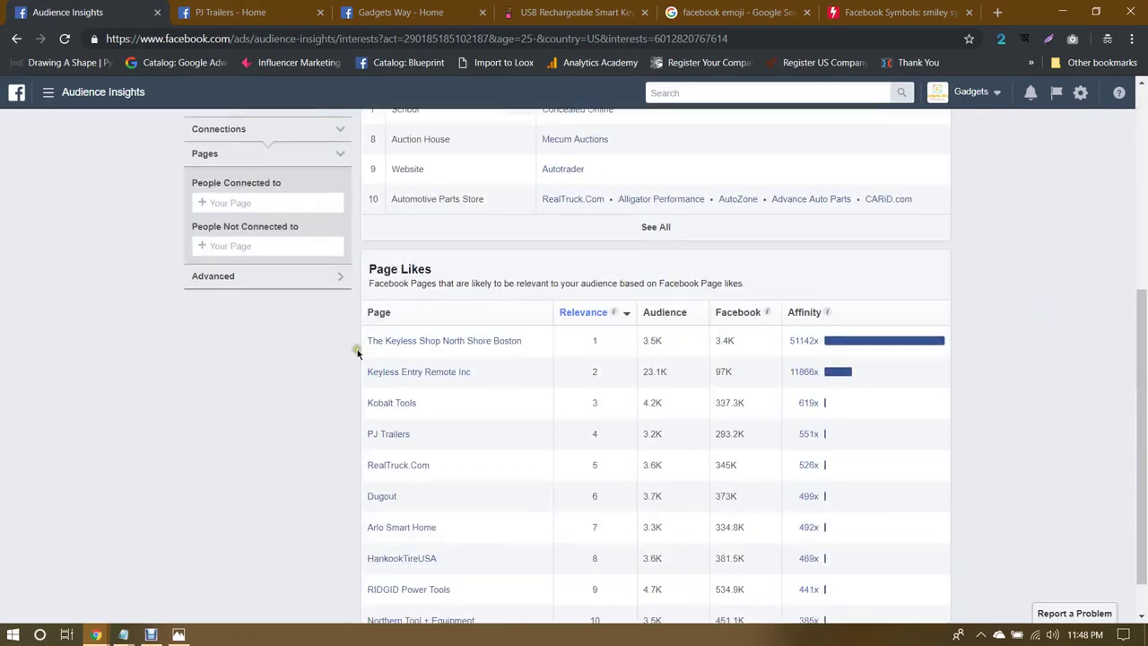
scroll(672, 330, up, 2)
scroll(675, 328, up, 3)
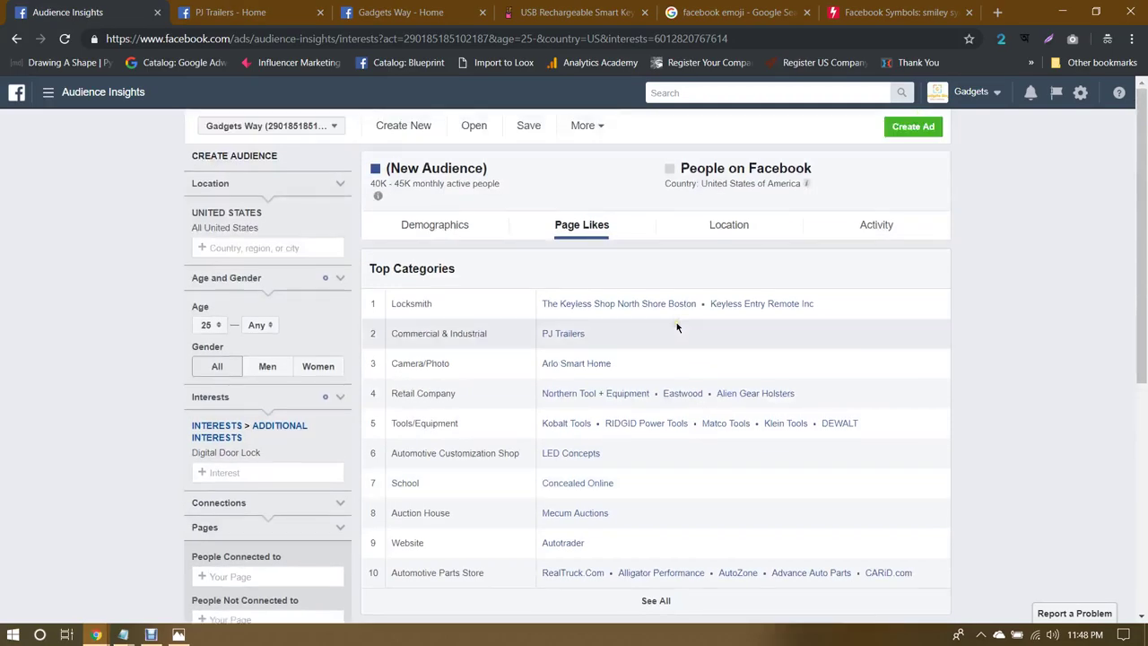
Step: Examine the Affinity scores of the most relevant pages in the Page Likes table
click(554, 203)
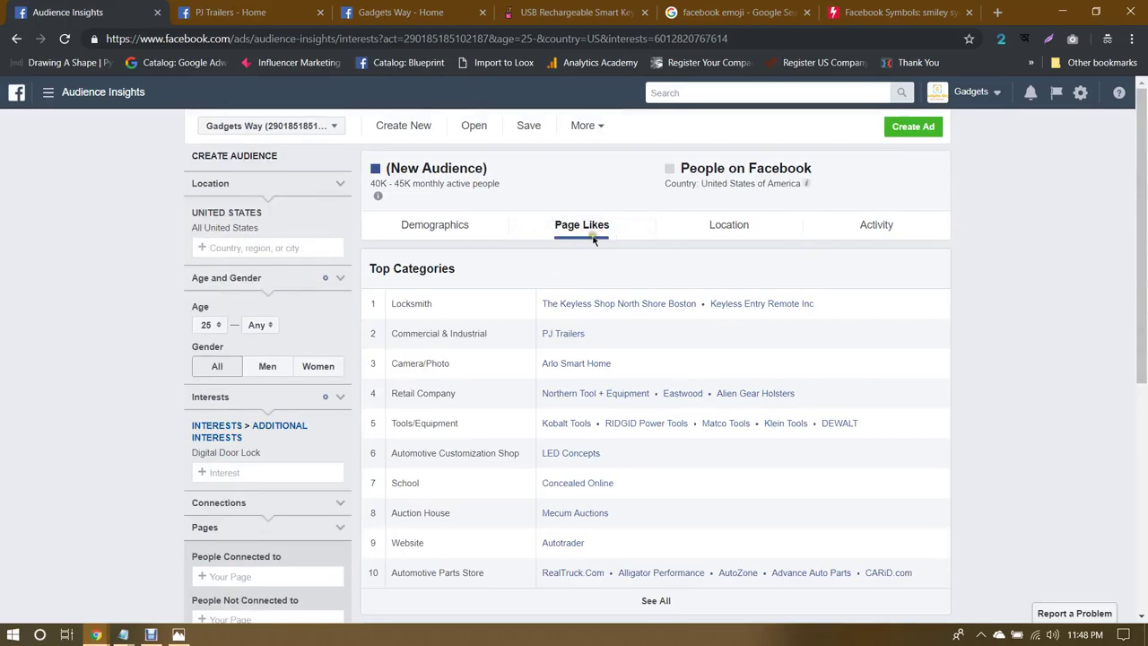
scroll(885, 260, down, 4)
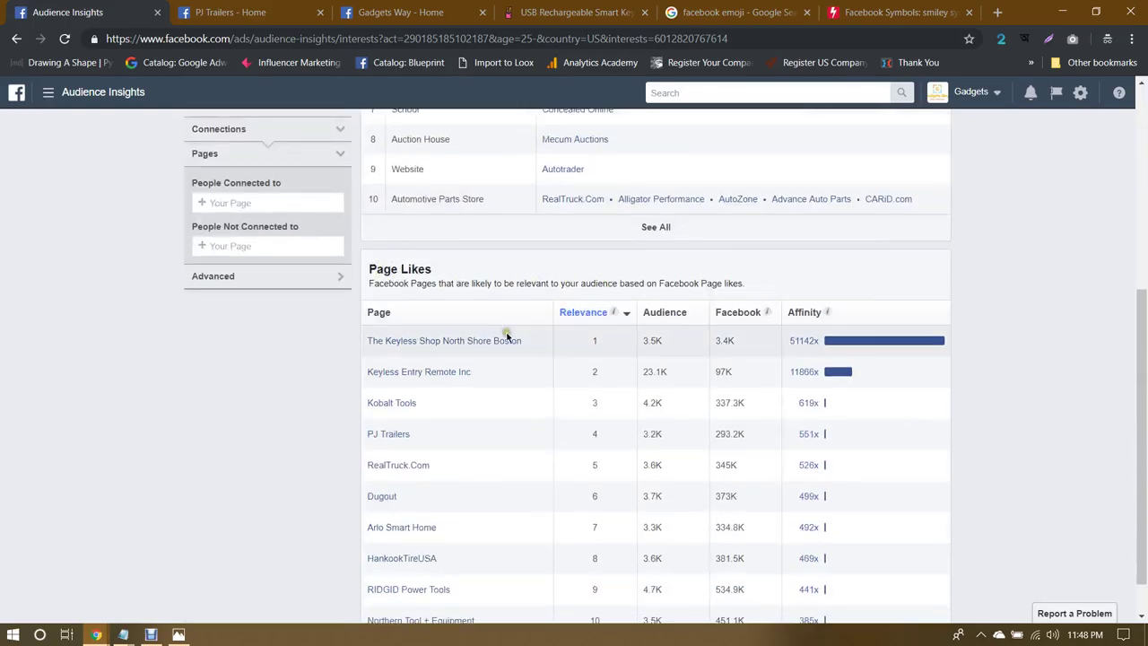
mouse_move(887, 344)
mouse_move(807, 344)
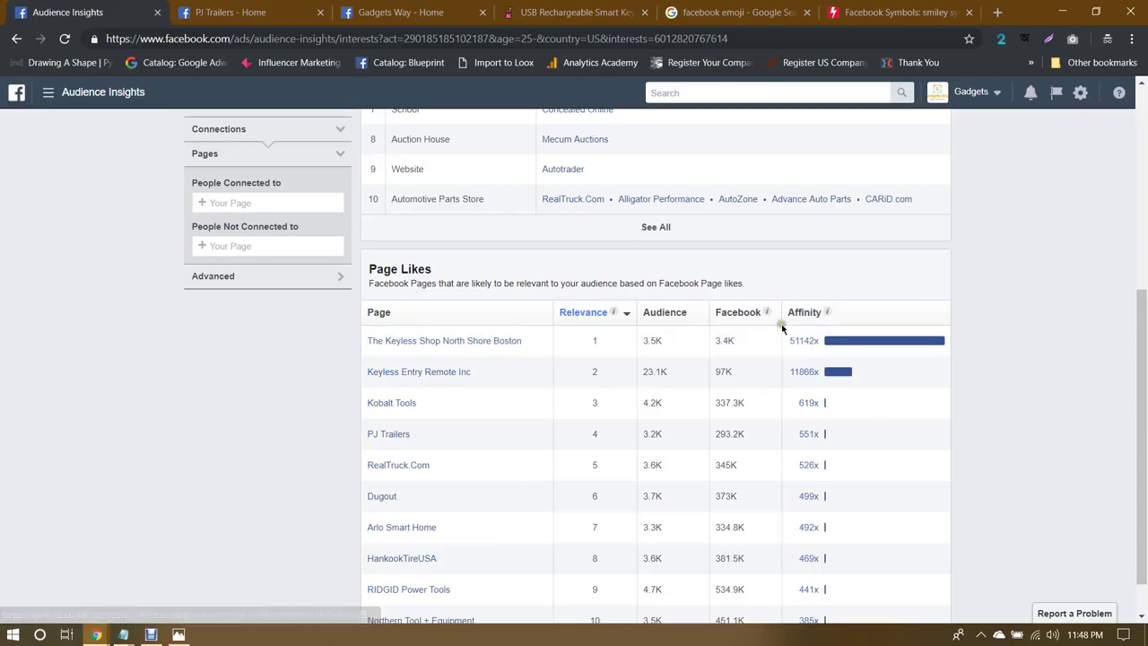
scroll(937, 345, up, 2)
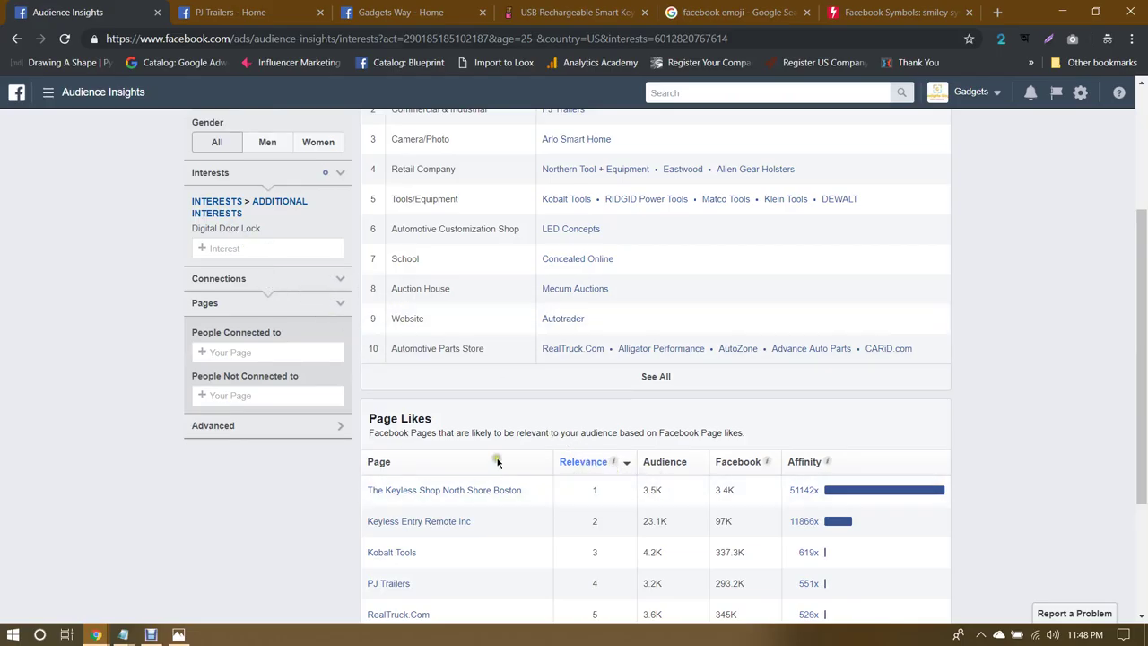
Step: Check the USB Rechargeable Smart Keyless Fingerprint Door Lock product page in the store and return to Audience Insights
click(546, 9)
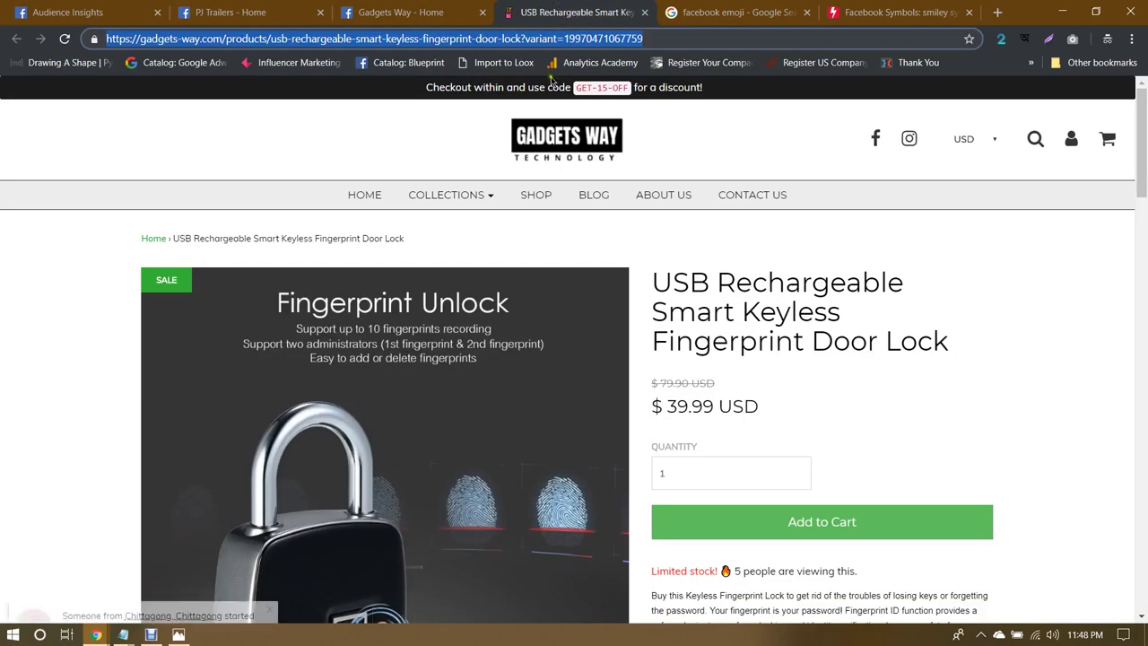
click(520, 552)
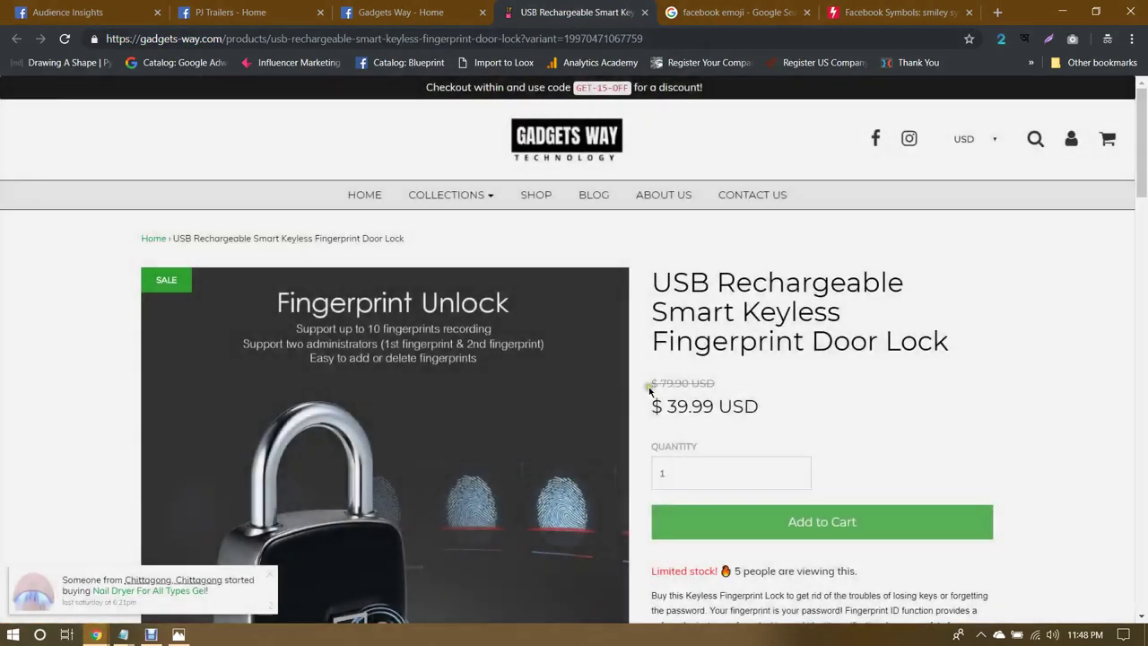
click(69, 12)
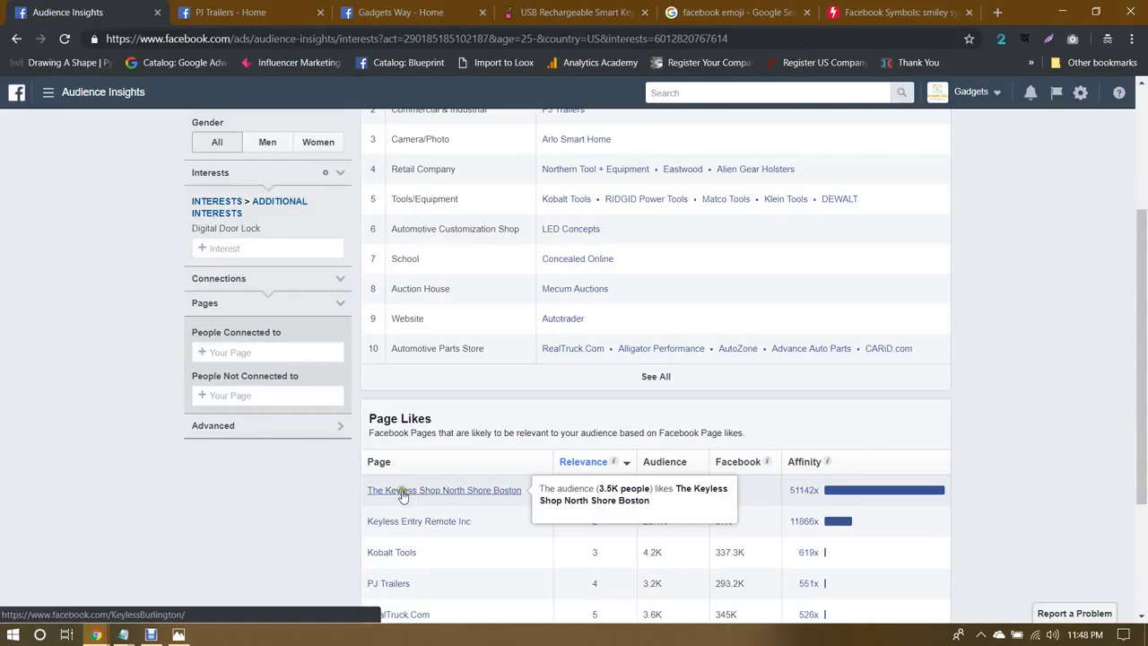
Step: Try to add The Keyless Shop North Shore Boston as an interest by its copied name, shortening the search to "The Keyless"
drag(525, 491, 366, 492)
click(357, 491)
key(ctrl+c)
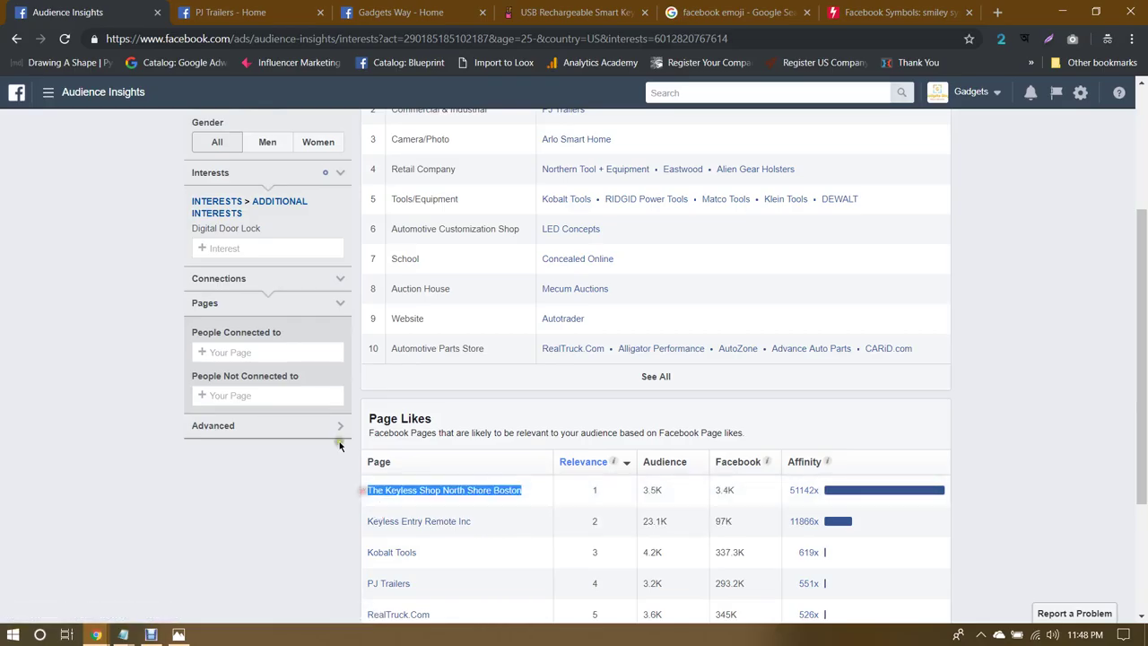
click(242, 244)
key(ctrl+v)
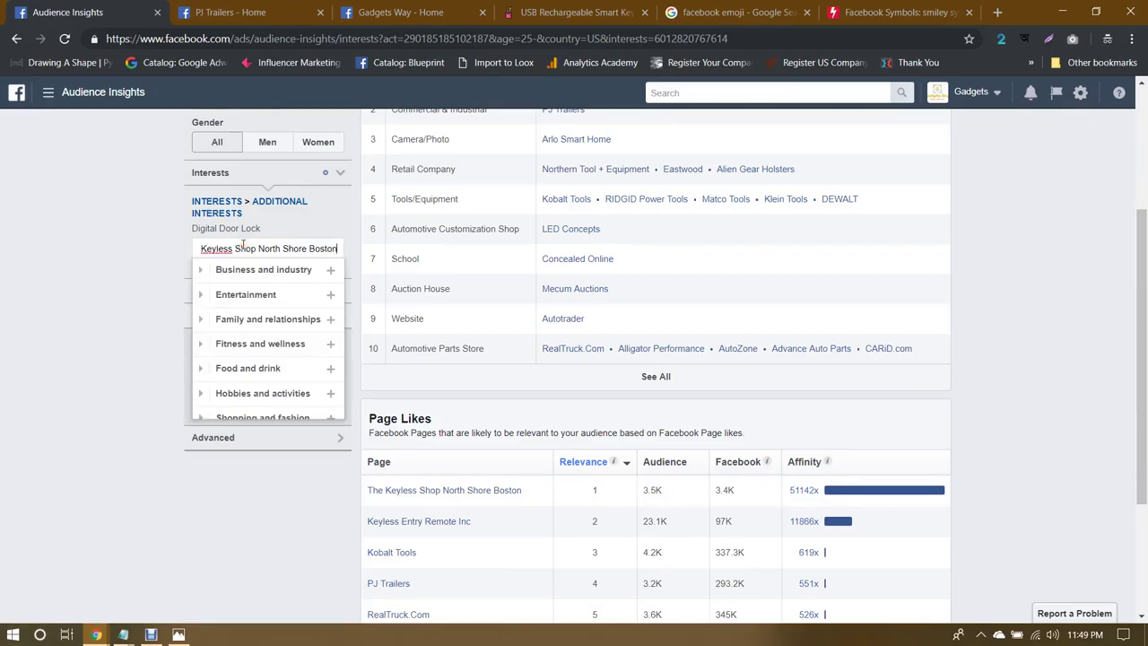
key(BackSpace)
key(BackSpace)
key(BackSpace)
key(BackSpace)
key(BackSpace)
key(BackSpace)
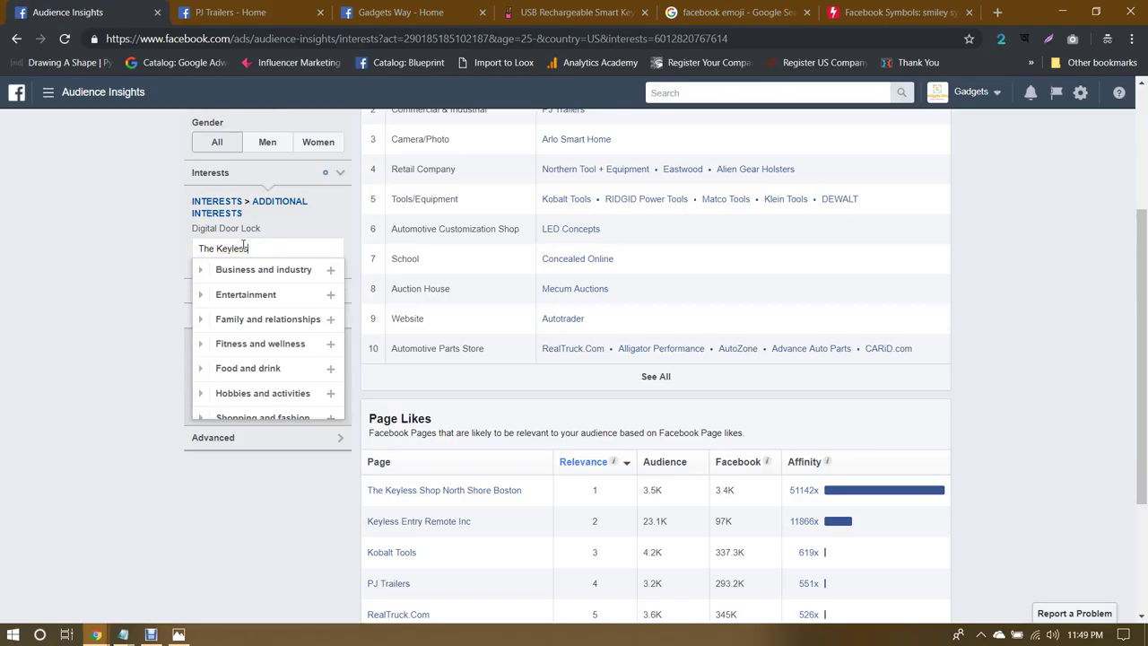
click(29, 269)
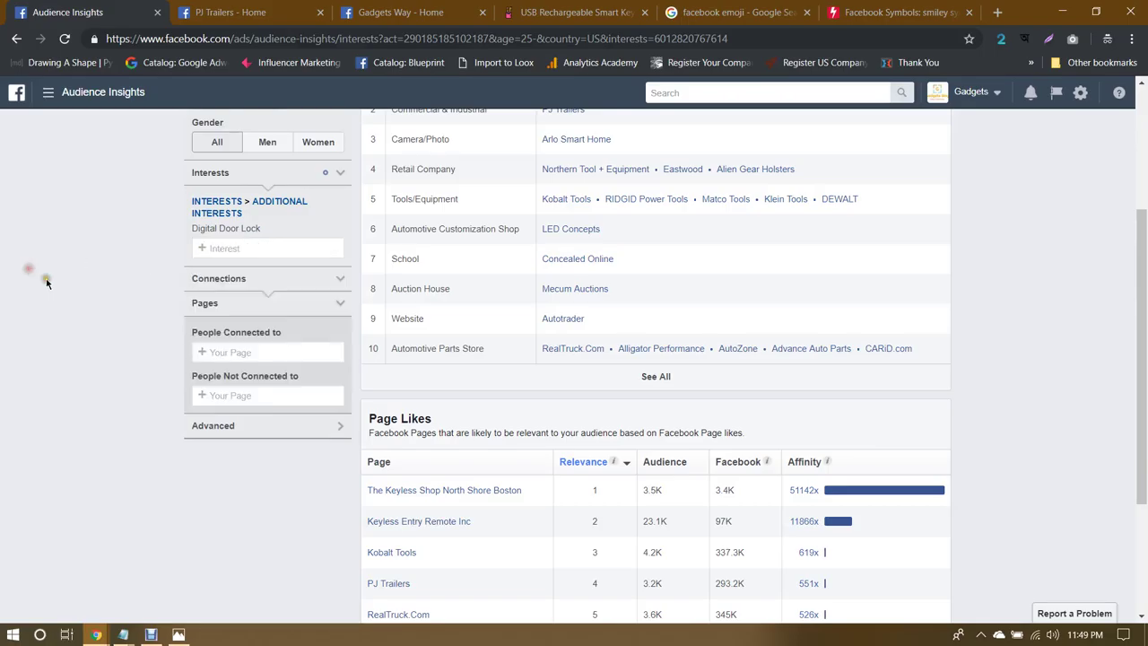
Step: Open the Kobalt Tools page from the Page Likes table, examine its products and posts, and return to Audience Insights
scroll(161, 417, down, 1)
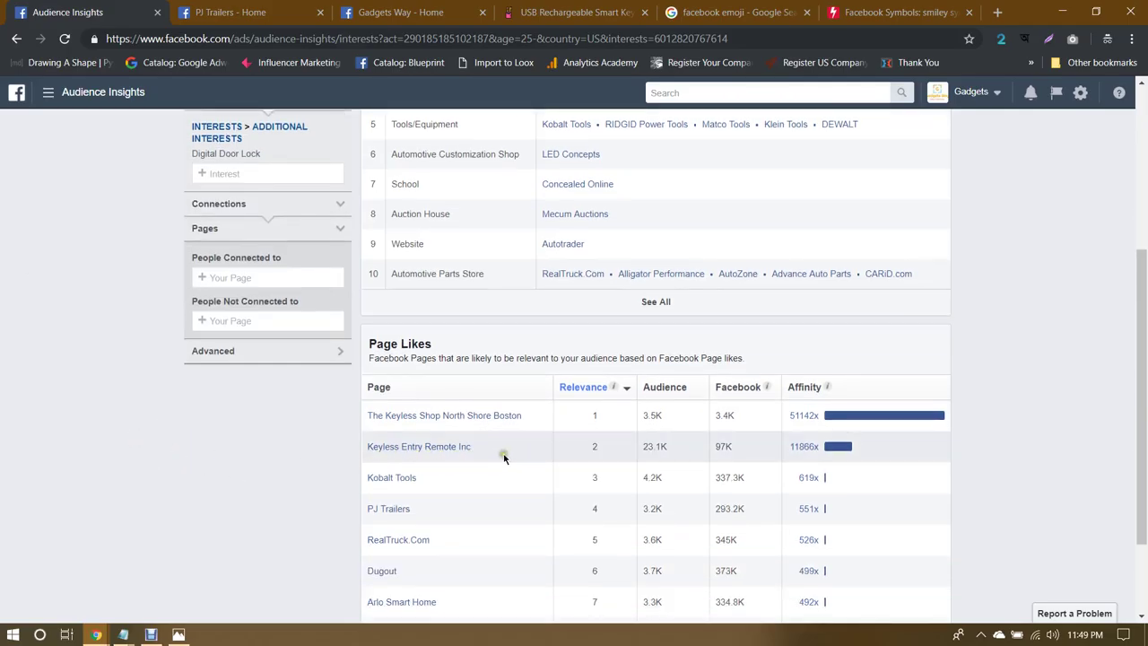
click(365, 477)
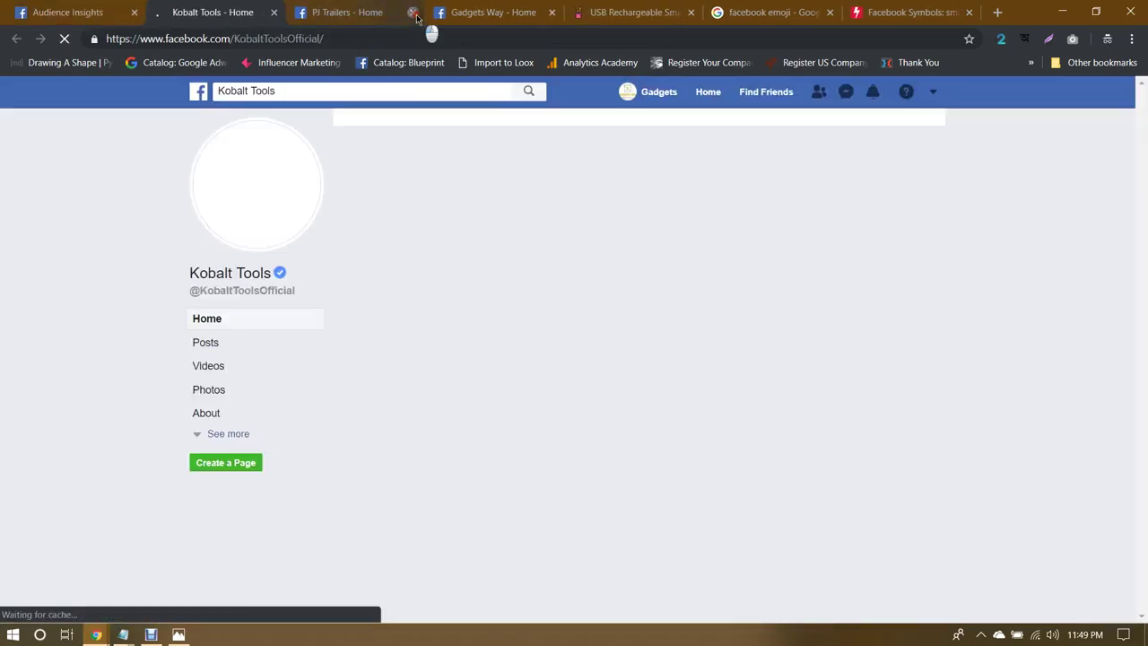
scroll(606, 292, down, 3)
scroll(608, 293, up, 3)
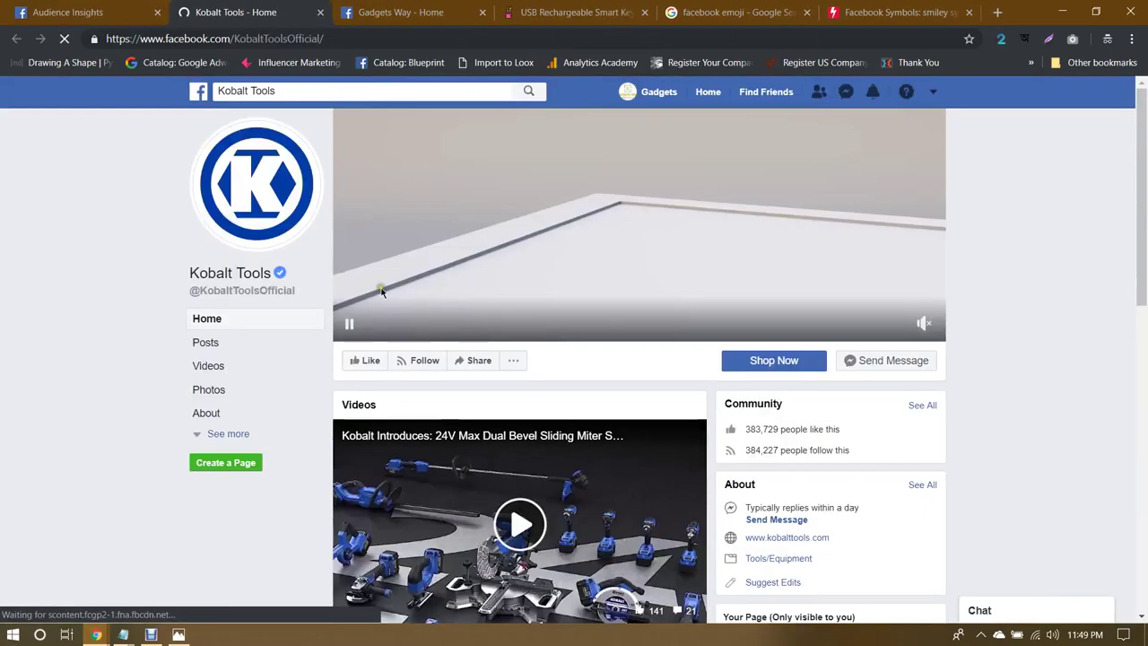
scroll(480, 319, down, 3)
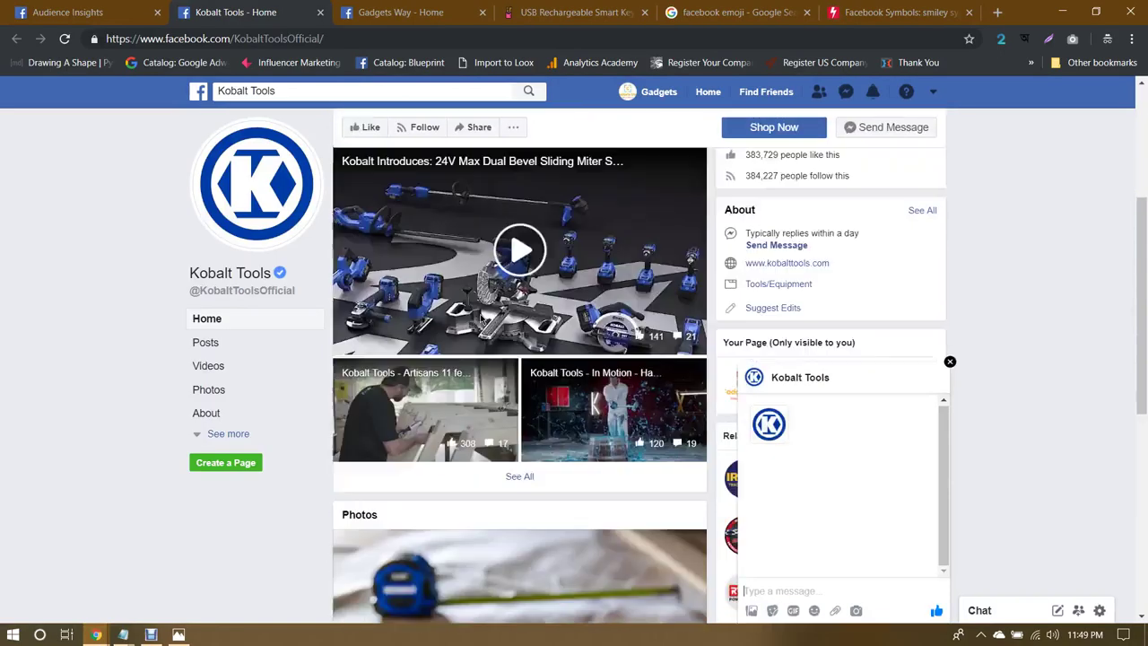
scroll(480, 319, down, 5)
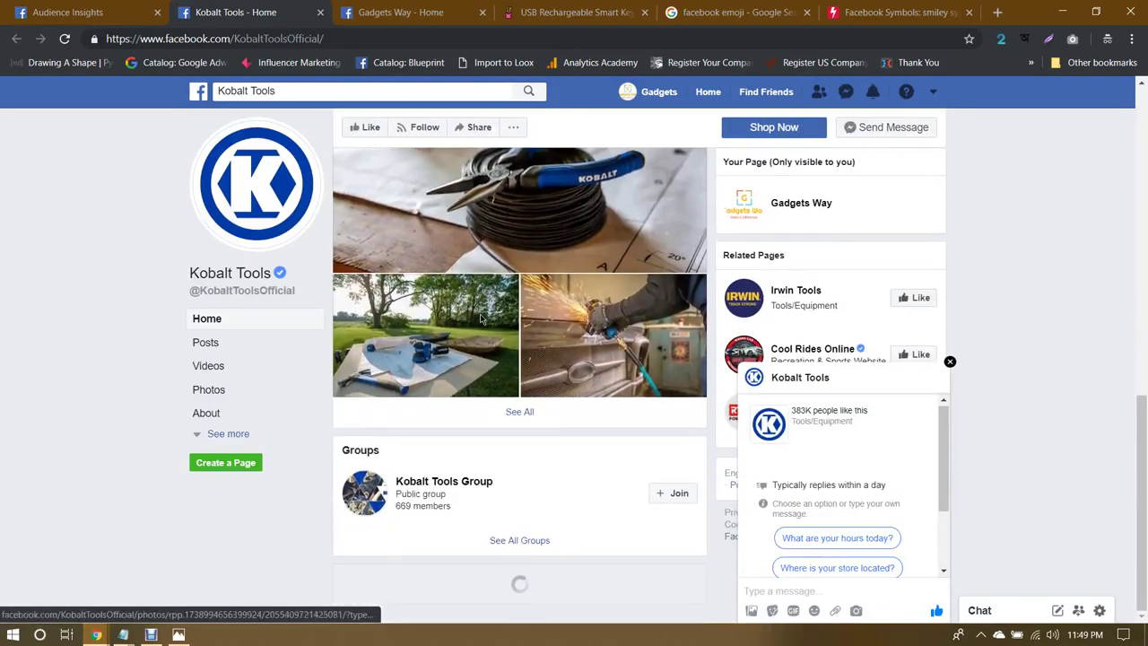
scroll(480, 318, down, 2)
scroll(480, 318, down, 2)
scroll(479, 313, up, 5)
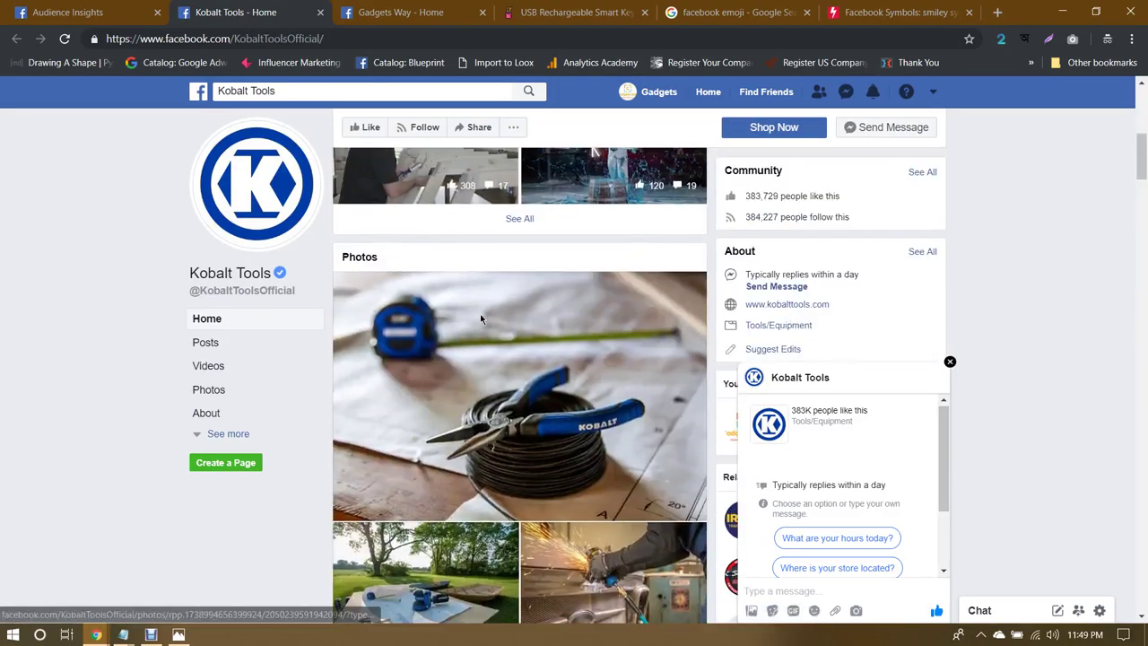
key(ctrl+shift+Tab)
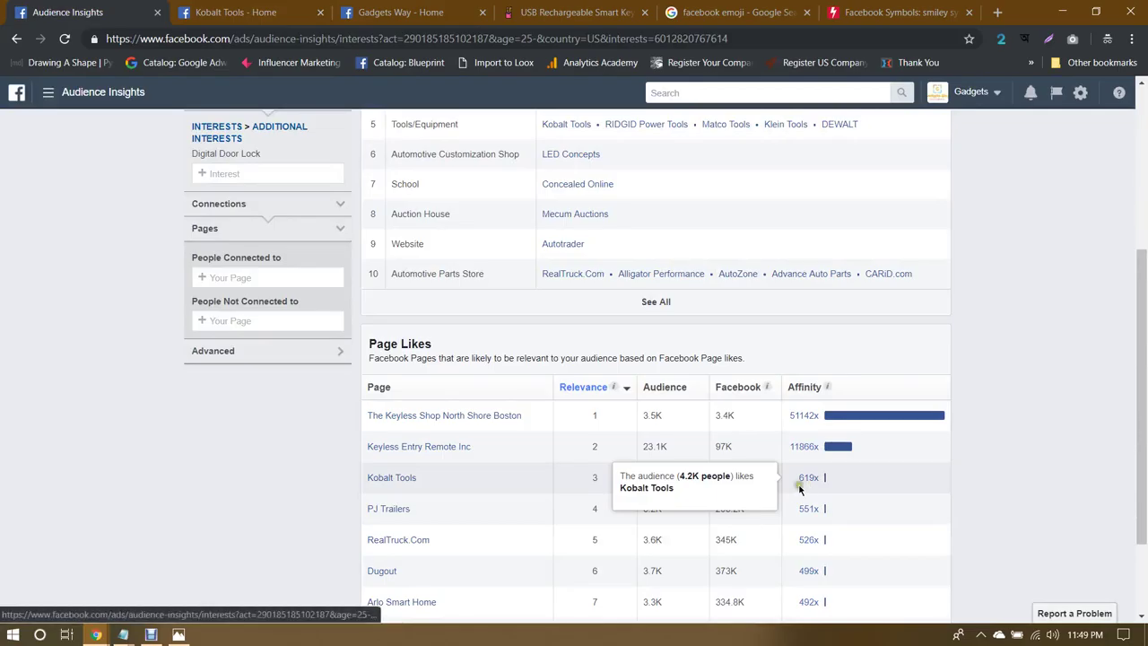
Step: Add Kobalt (tools) as an additional interest of the audience, using the page name copied from the Page Likes table
drag(453, 484, 366, 481)
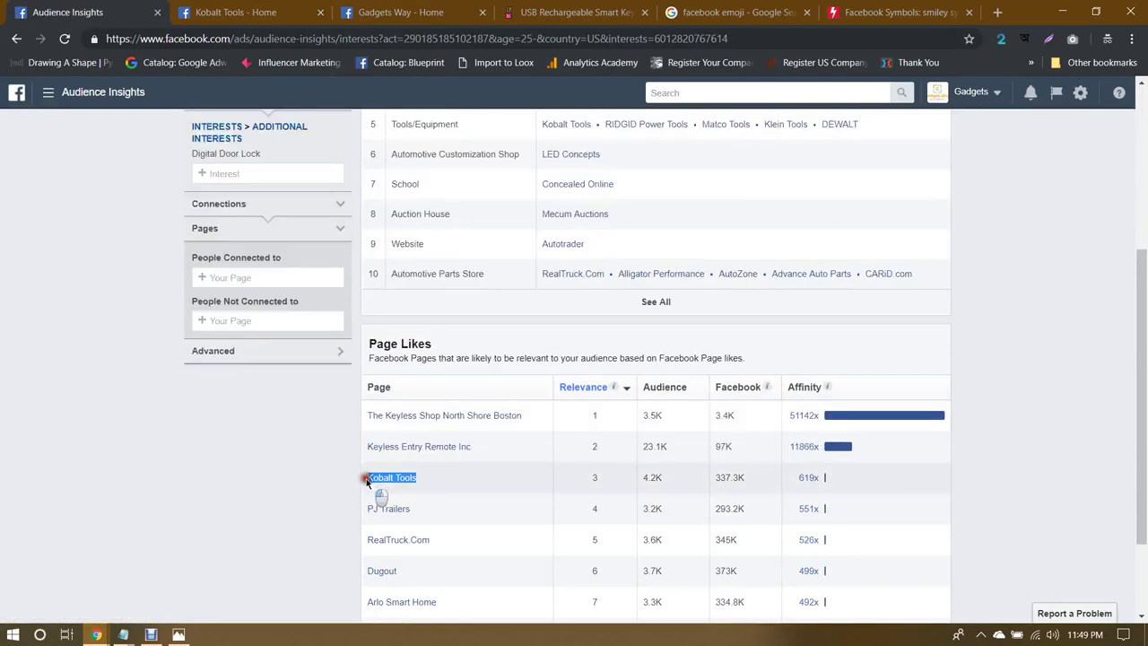
click(244, 176)
key(ctrl+v)
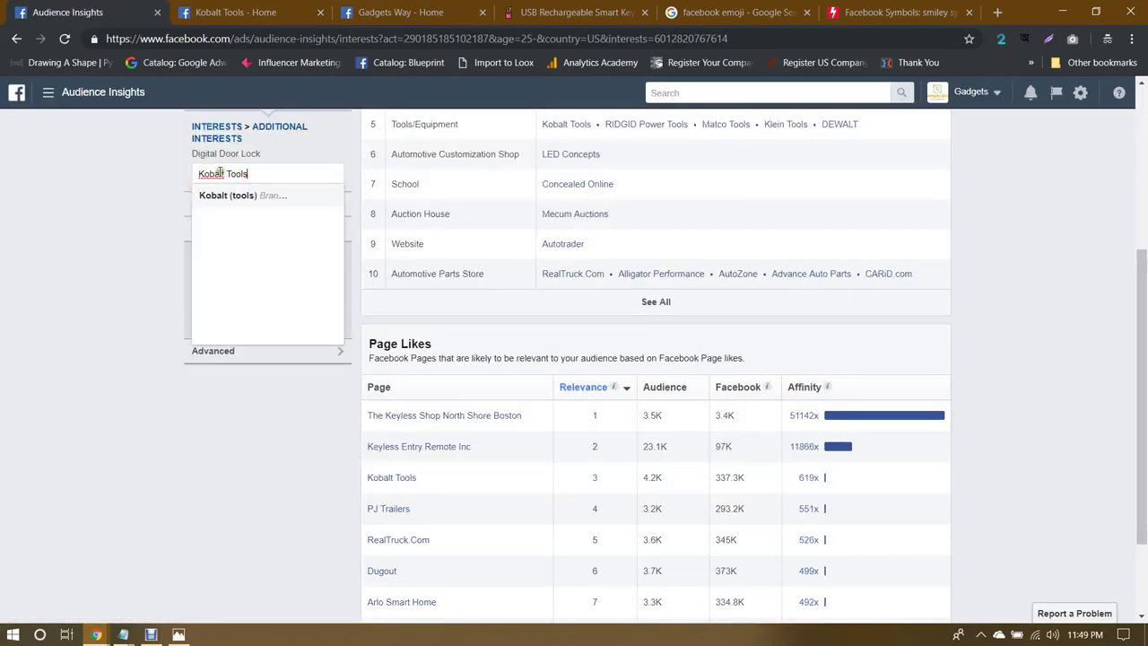
click(240, 196)
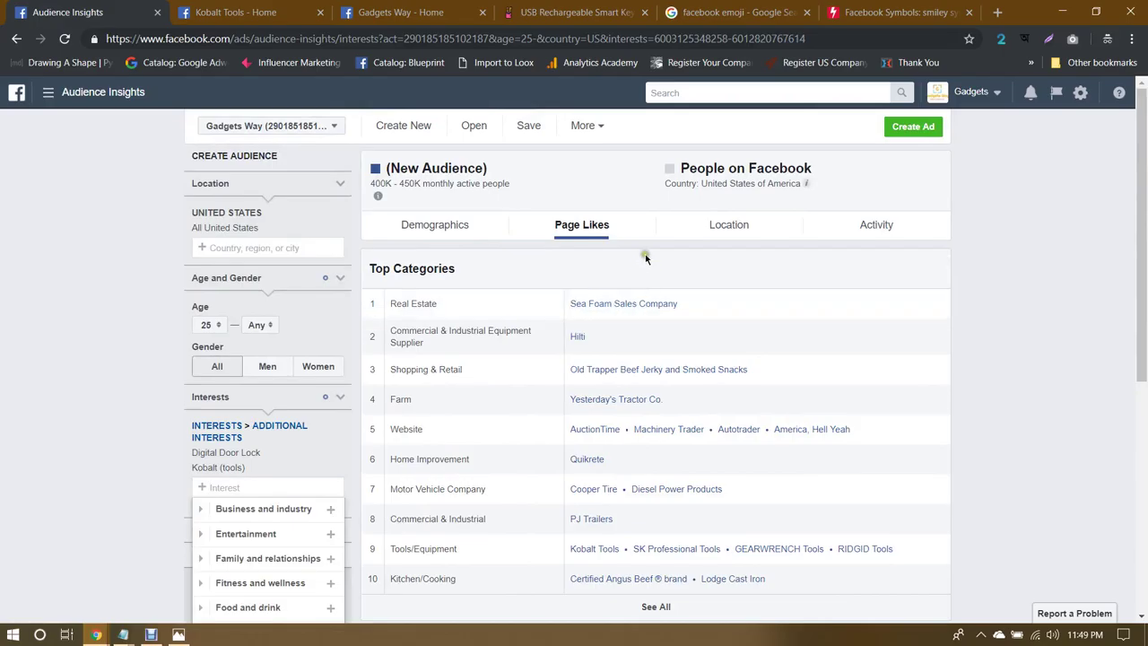
click(670, 319)
Step: Examine the age and gender split in the audience's Demographics
click(424, 231)
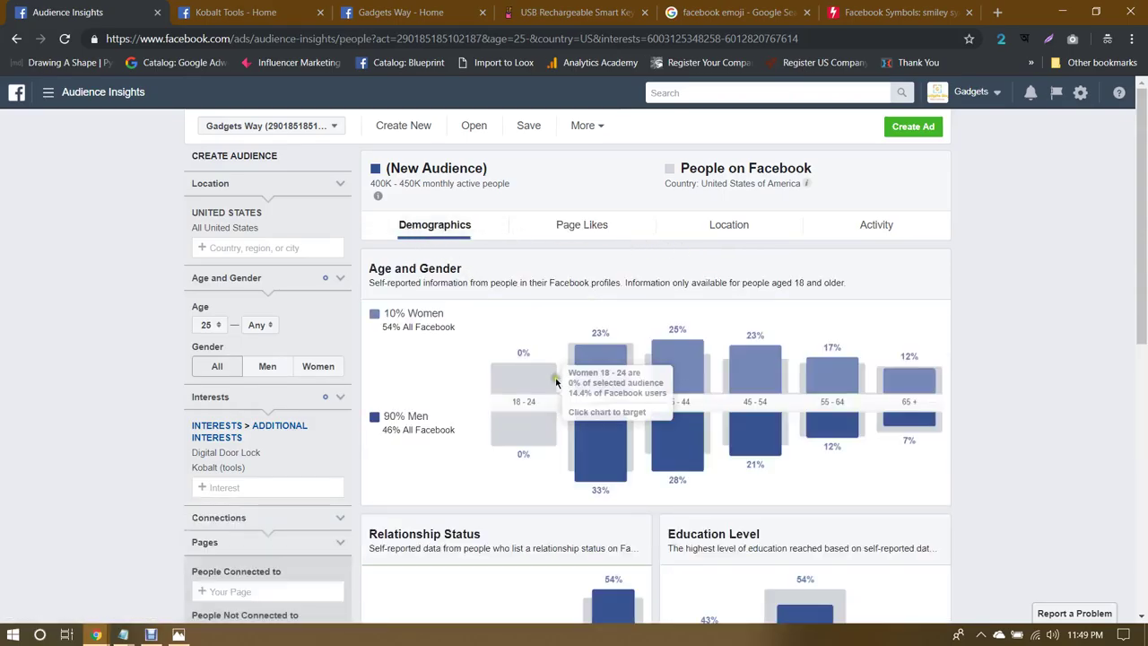
double_click(391, 416)
click(419, 420)
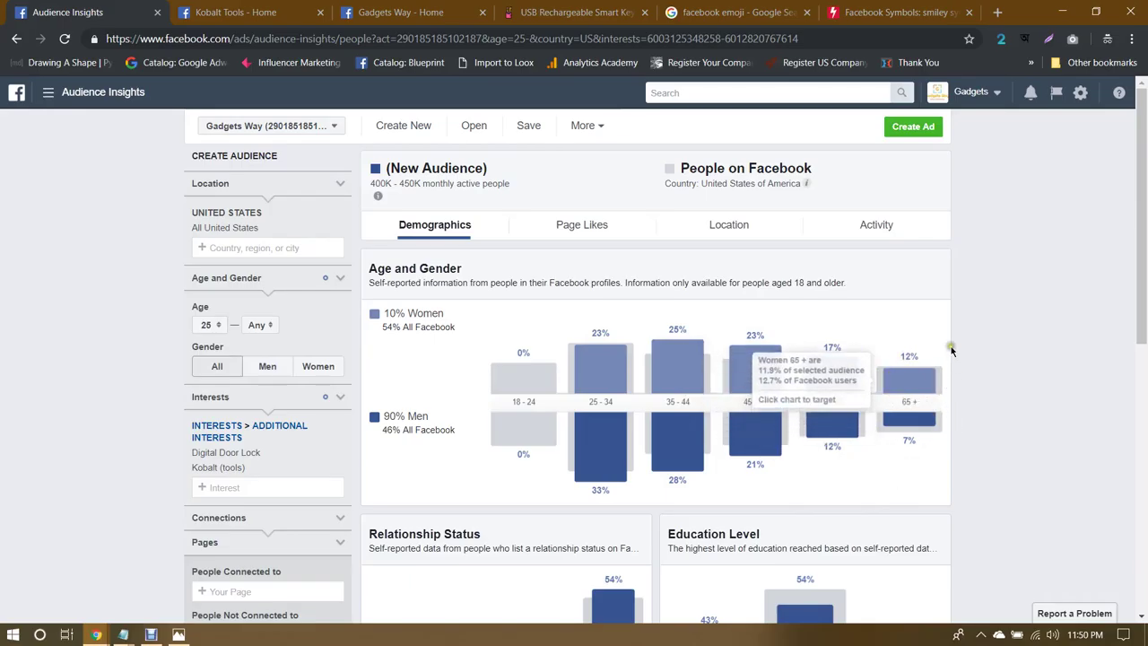
Step: Start creating an ad from this audience with the Ad Create Tool and review the available marketing objectives
click(923, 127)
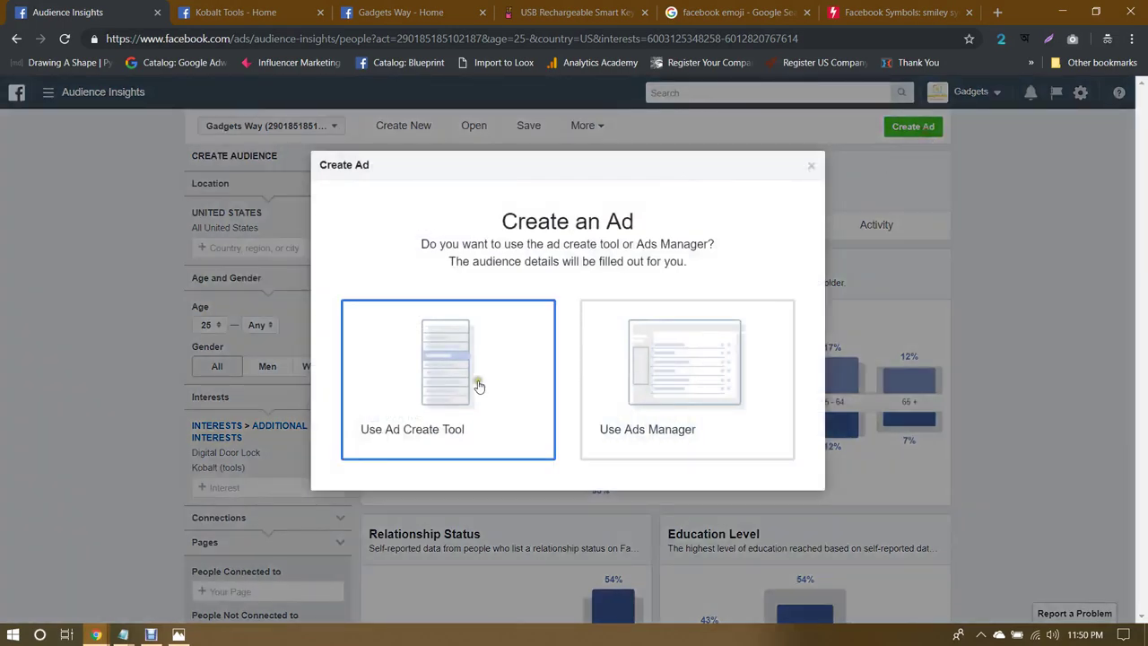
click(430, 383)
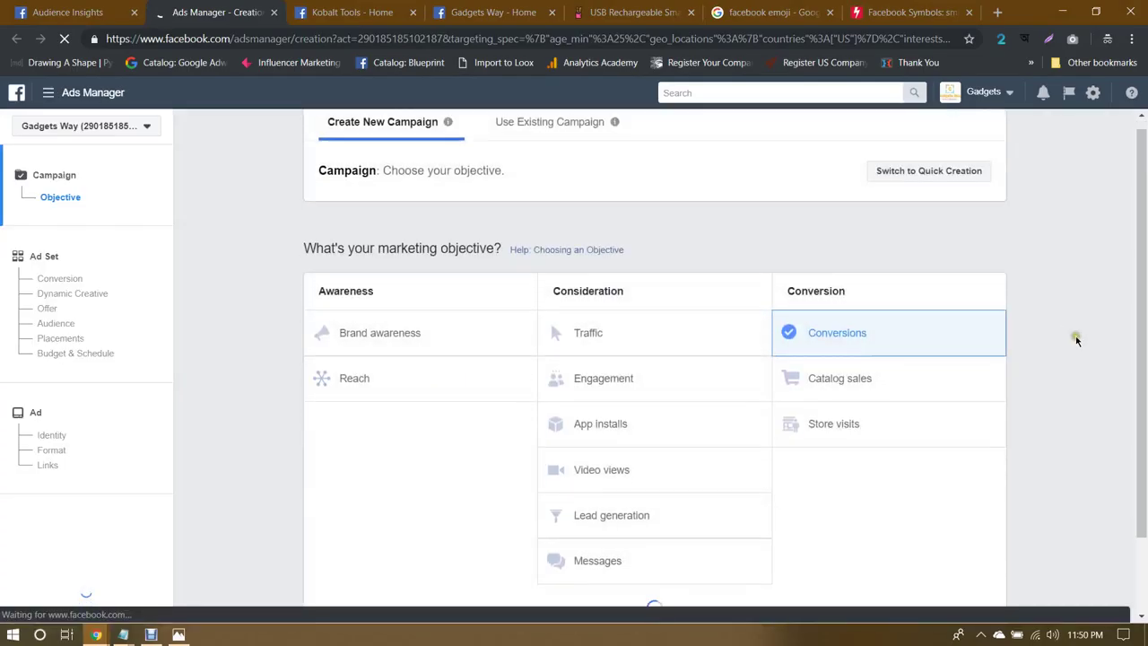
scroll(905, 328, down, 1)
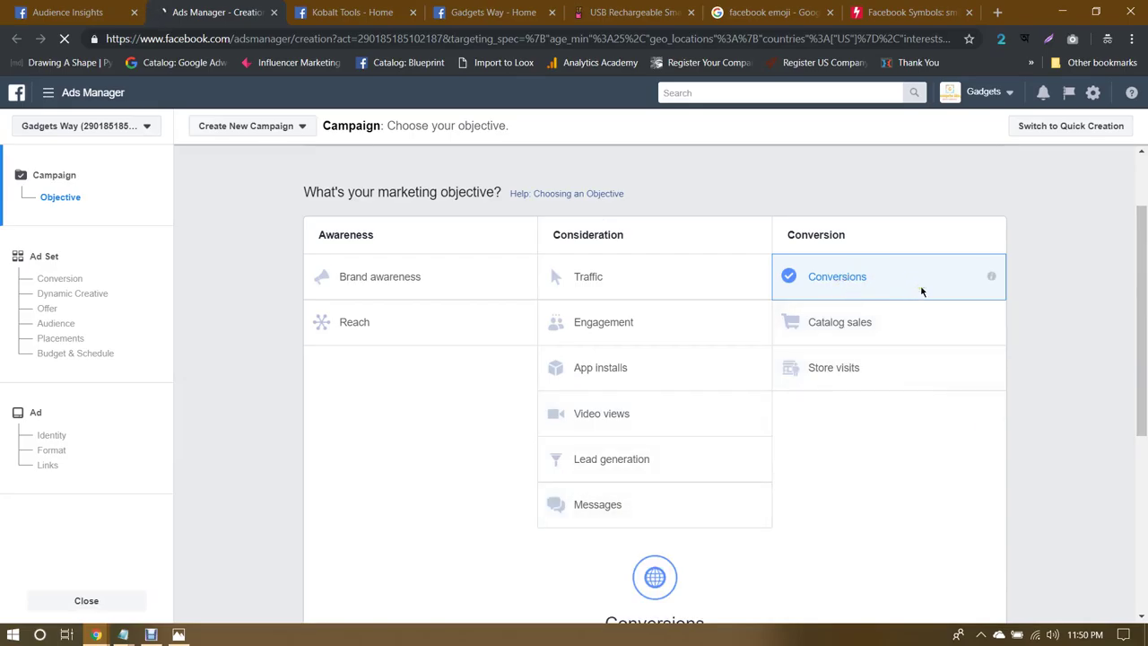
scroll(921, 290, down, 2)
scroll(921, 290, up, 2)
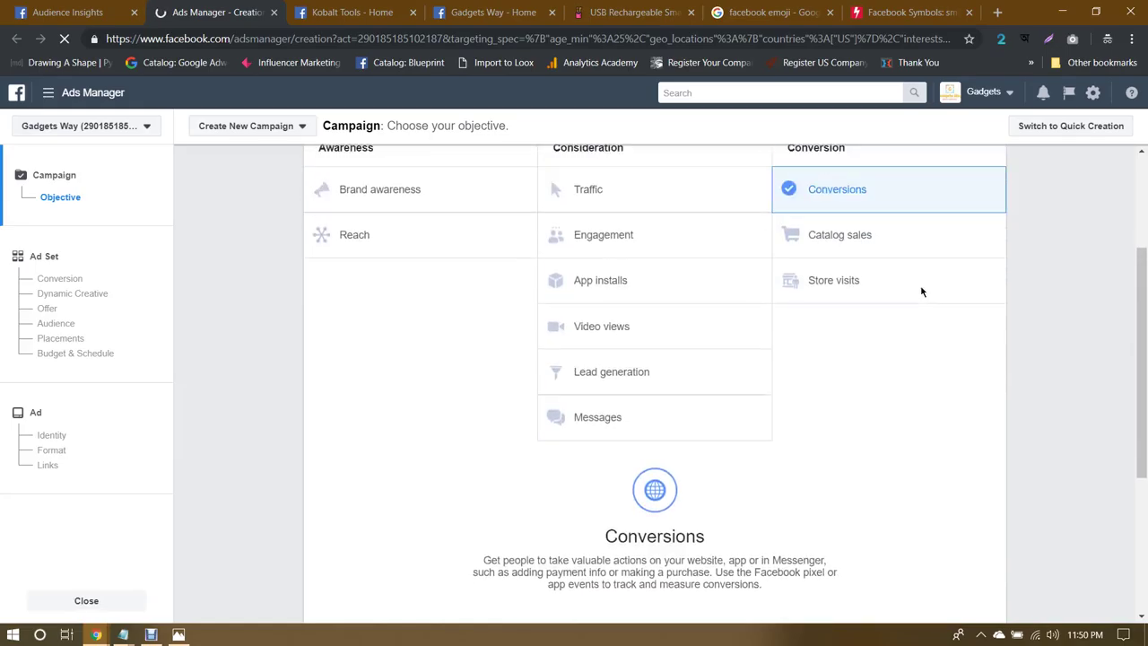
scroll(684, 269, down, 1)
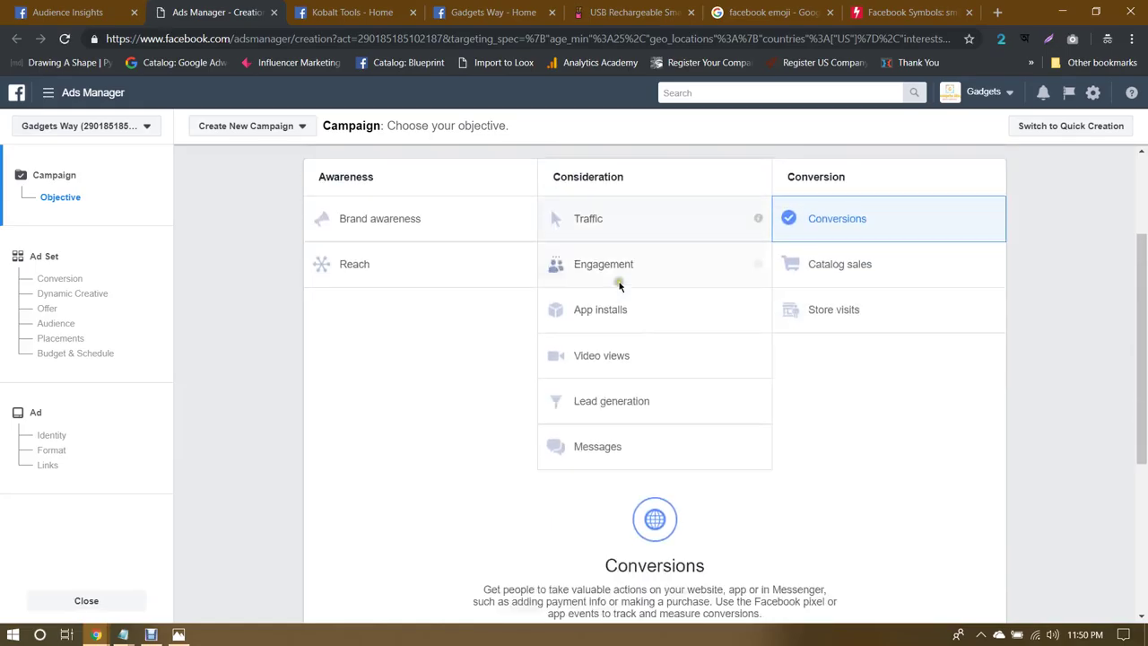
Step: Replace the default name of the Conversions campaign with "Con > Pur || $5/d || BEP - $"
scroll(861, 287, down, 4)
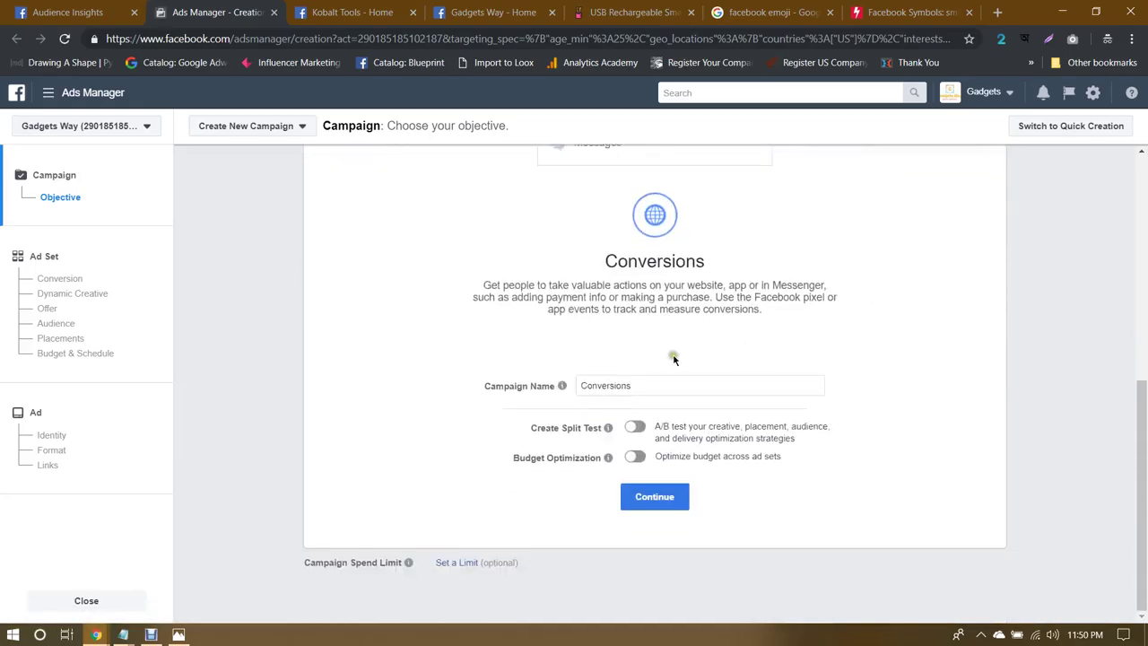
scroll(699, 351, up, 2)
scroll(704, 348, up, 3)
scroll(590, 380, down, 5)
drag(596, 387, 771, 387)
key(BackSpace)
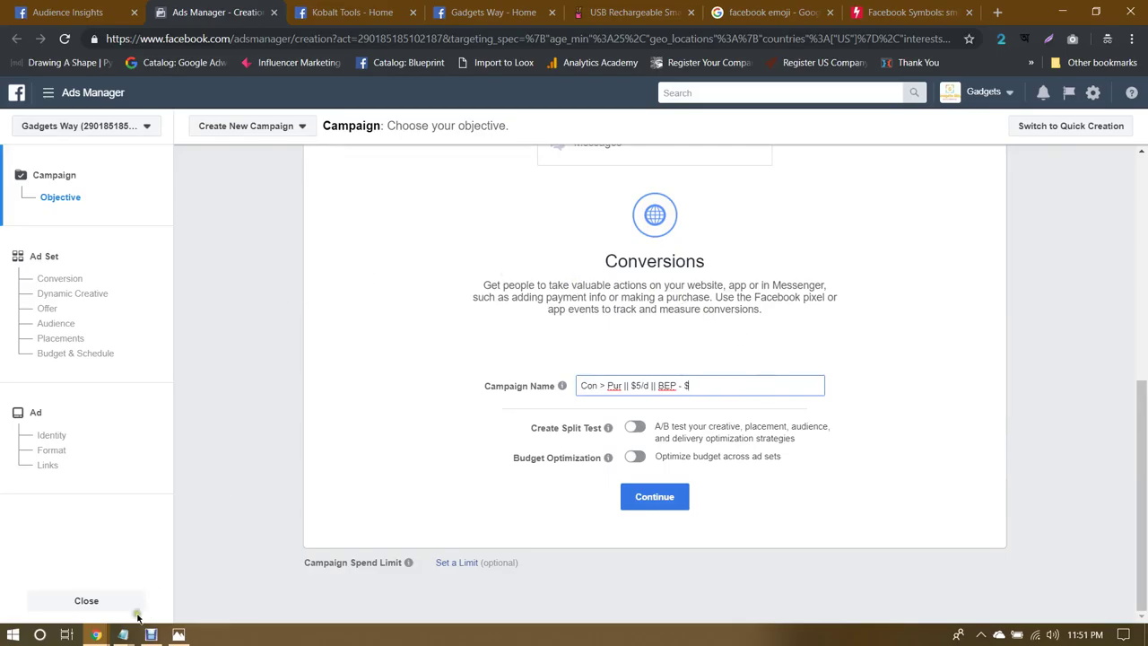
Step: Open the Calculator and check the fingerprint lock's discount price on its AliExpress listing in the other browser window
click(40, 635)
text(ca)
key(Return)
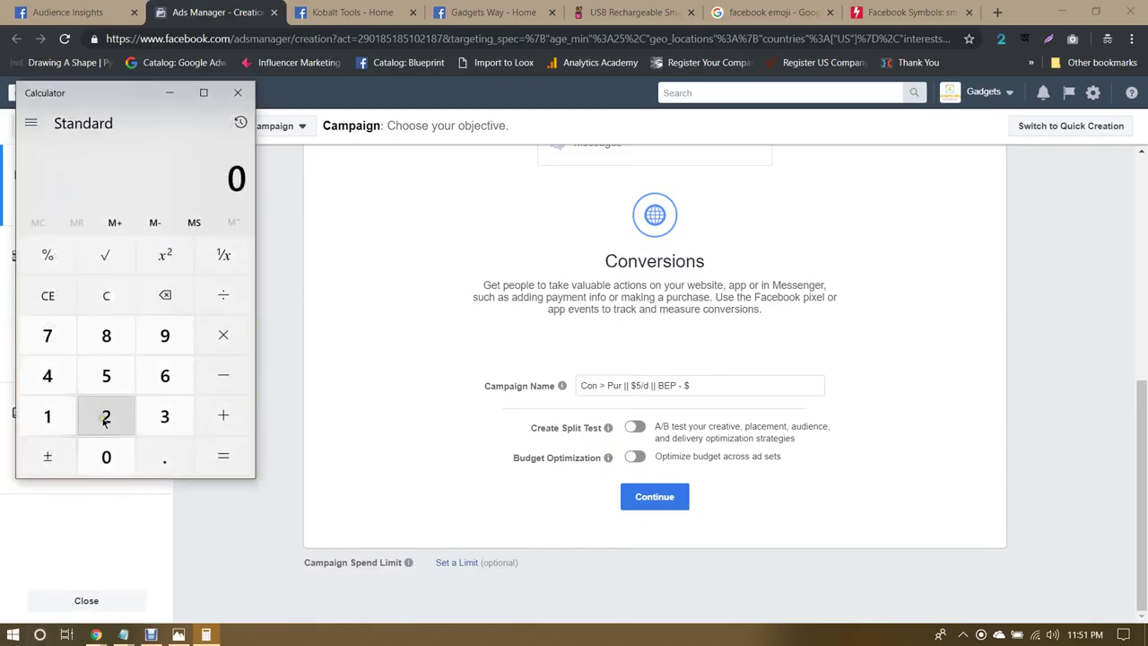
click(96, 635)
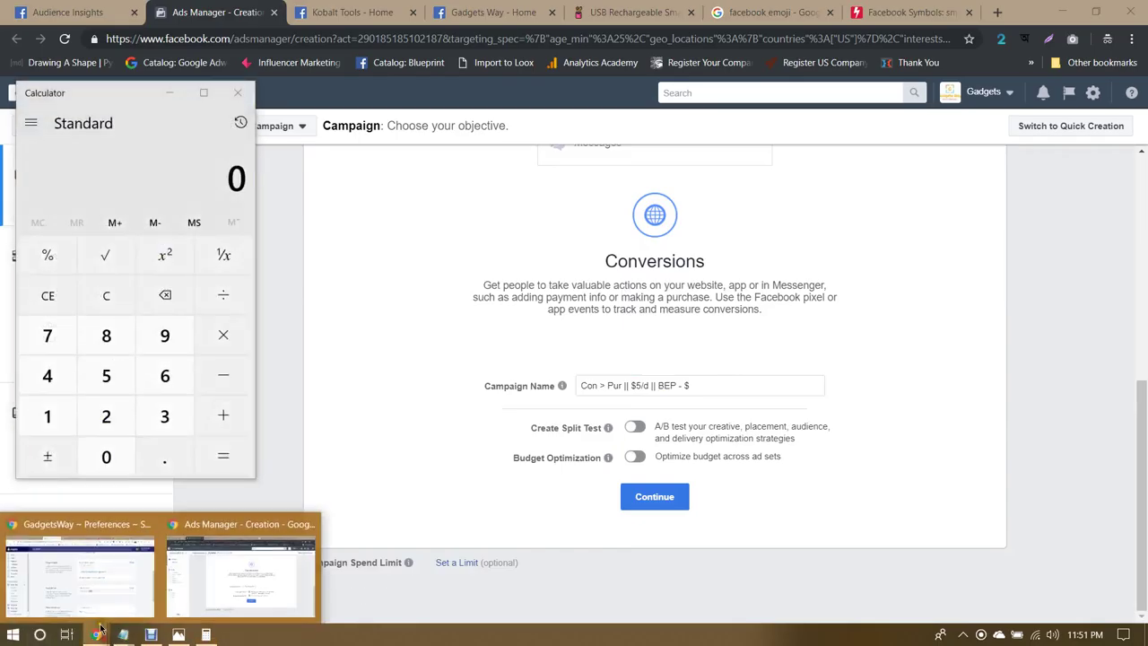
click(87, 587)
click(771, 11)
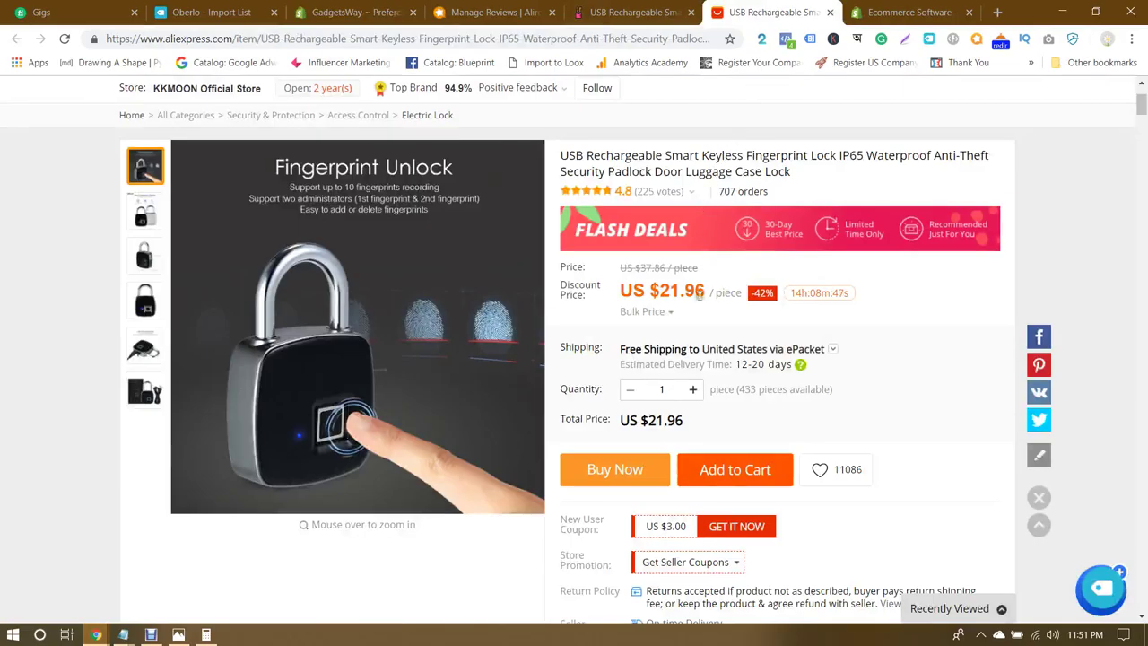
drag(705, 291, 660, 292)
click(728, 300)
Step: Calculate 22 minus 39 in the Calculator for the break-even point and close the Calculator
click(205, 635)
click(125, 436)
click(126, 436)
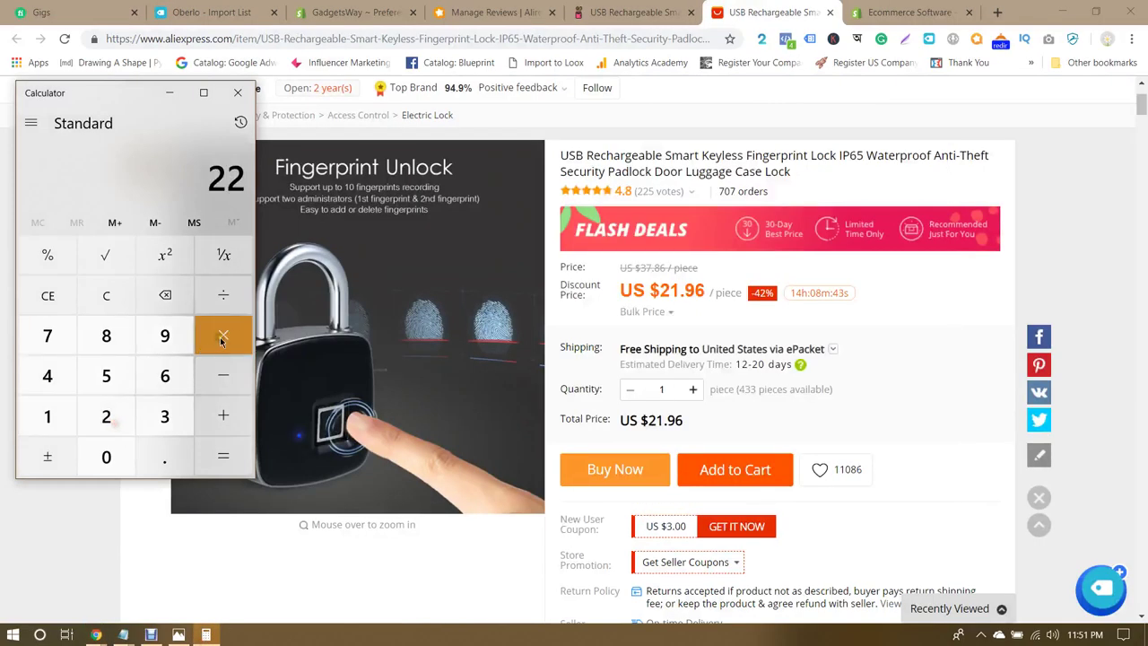
click(227, 367)
click(161, 415)
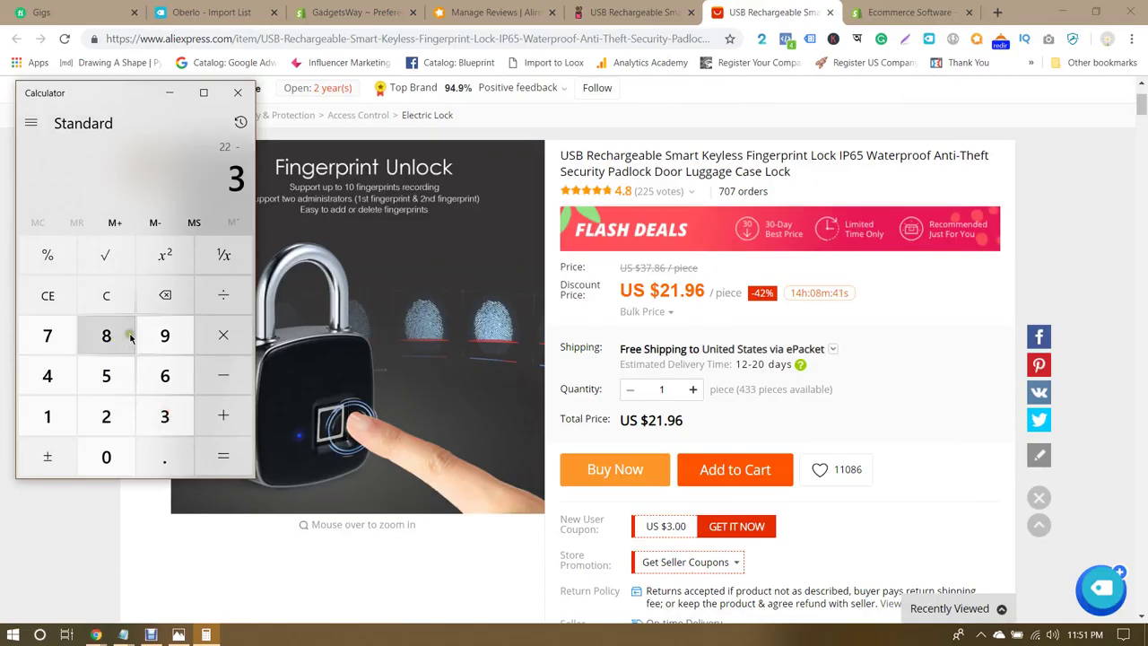
click(163, 334)
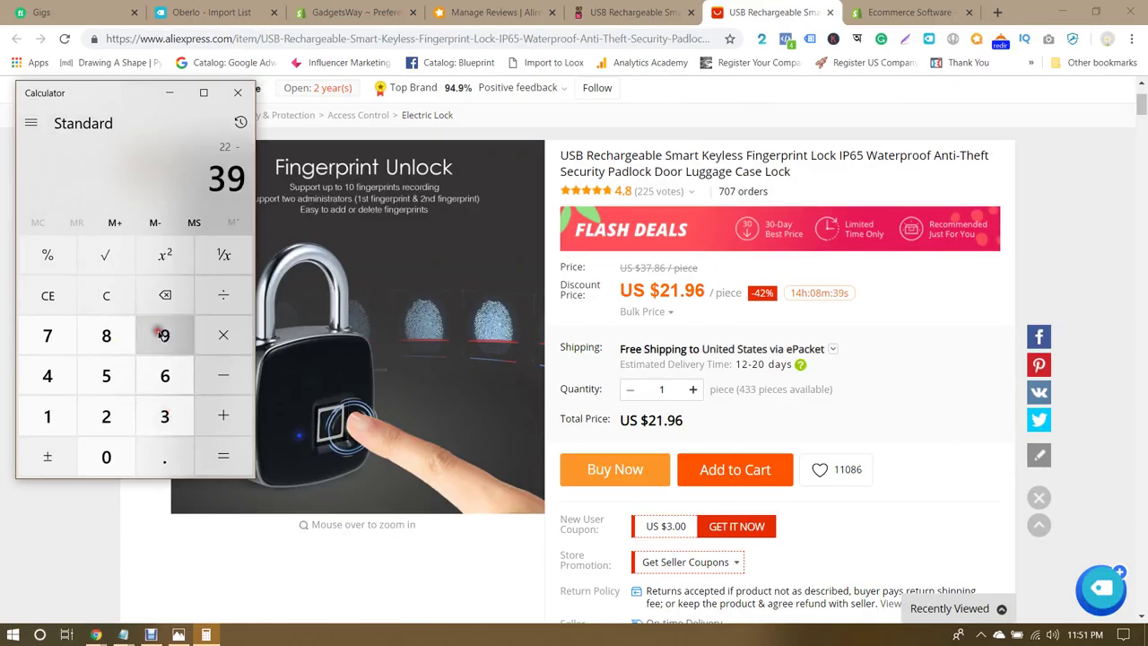
click(223, 454)
click(238, 94)
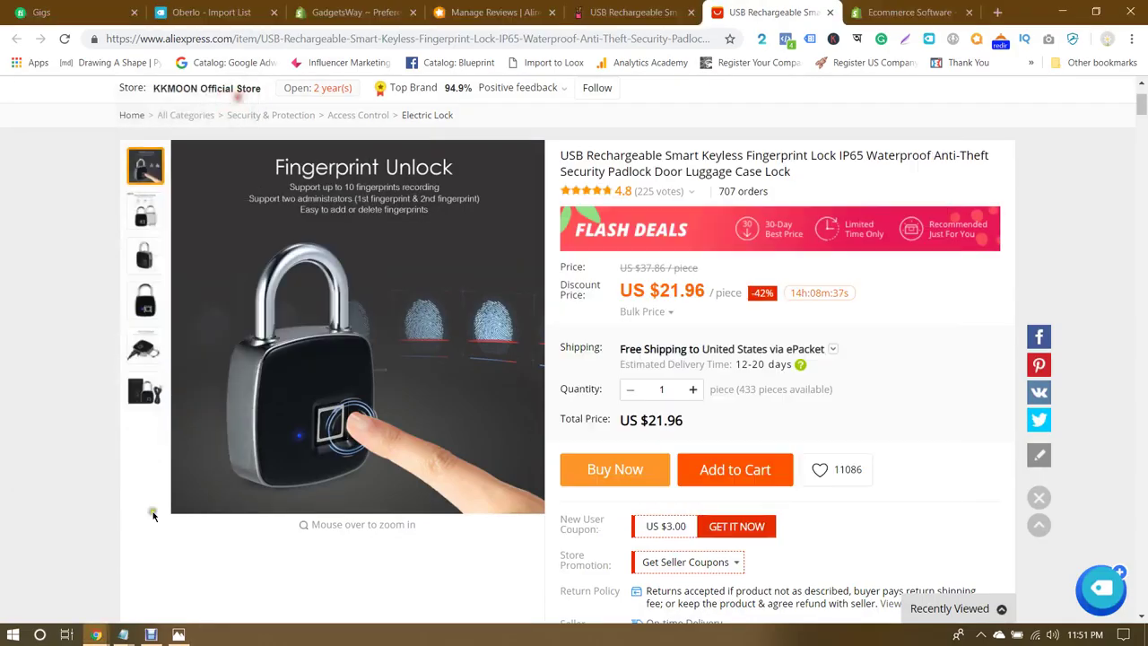
Step: Return to Ads Manager and extend the campaign name to "Con > Pur || $5/d || BEP - $17 || WW || M || 25 - 65+ || DoorLock ||"
mouse_move(96, 634)
click(222, 568)
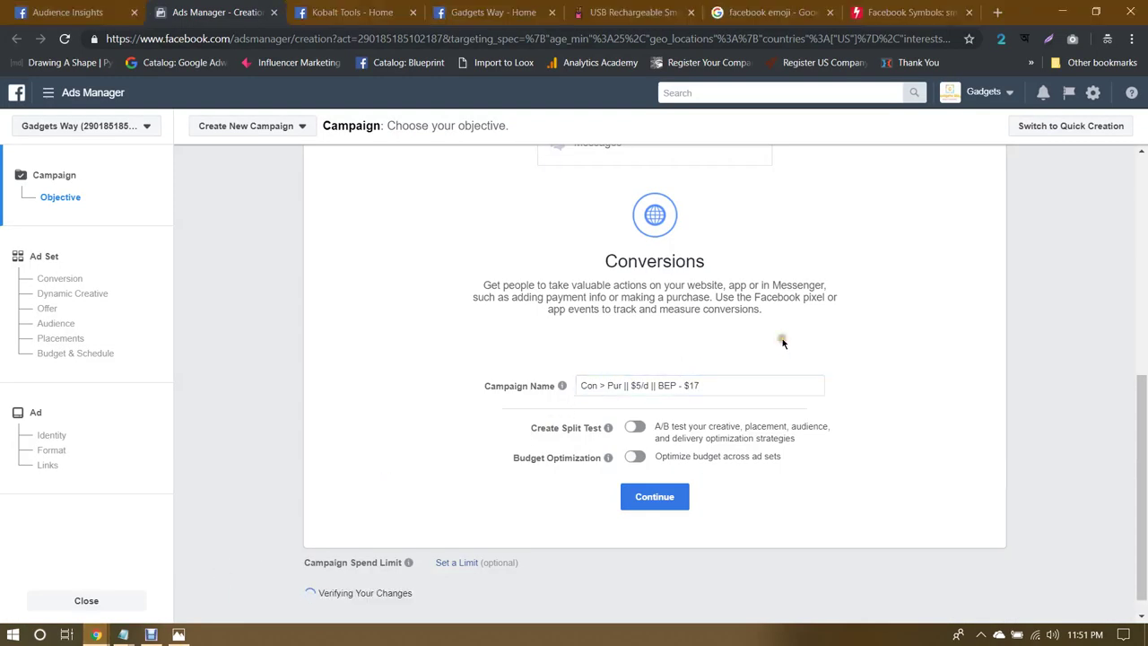
click(720, 381)
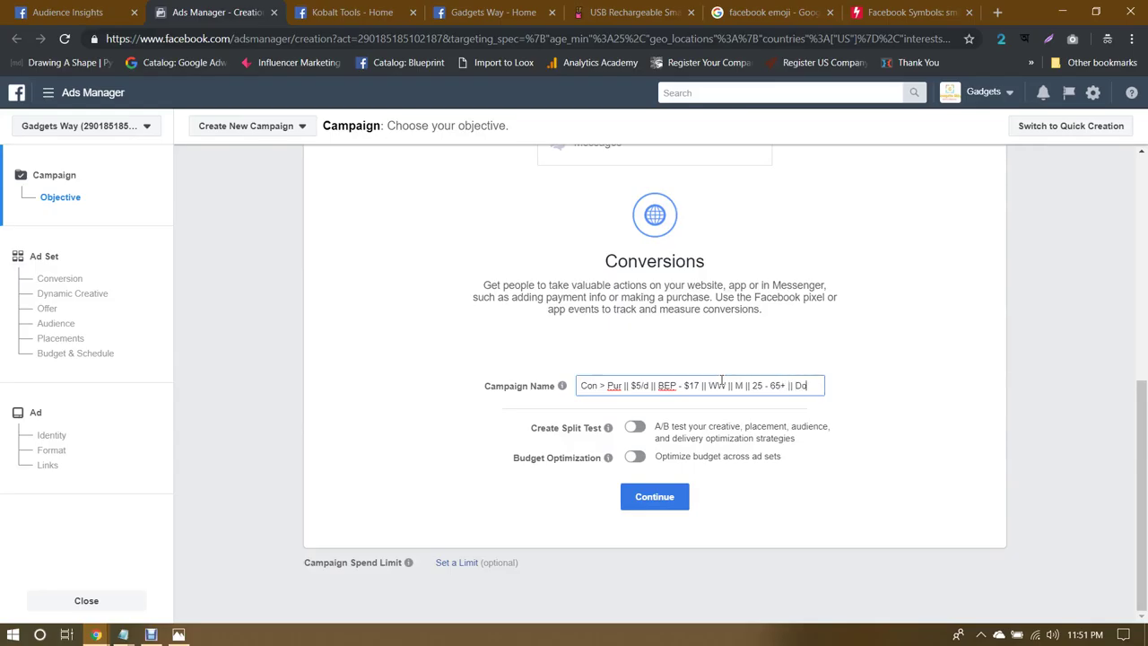
text(Loc)
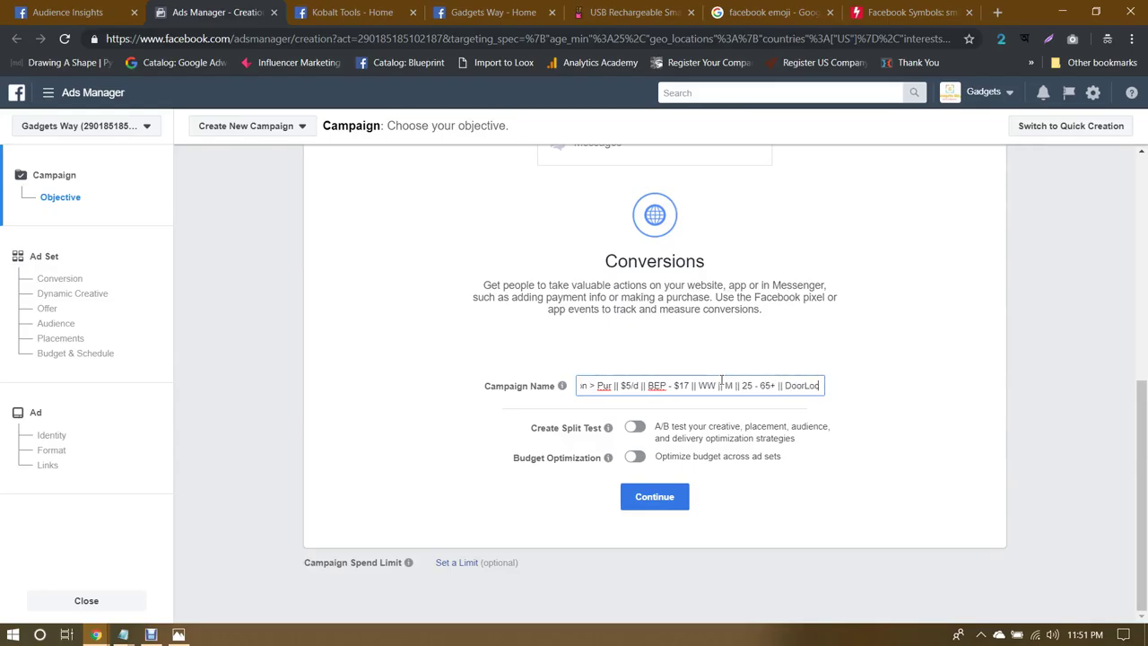
text(k ||)
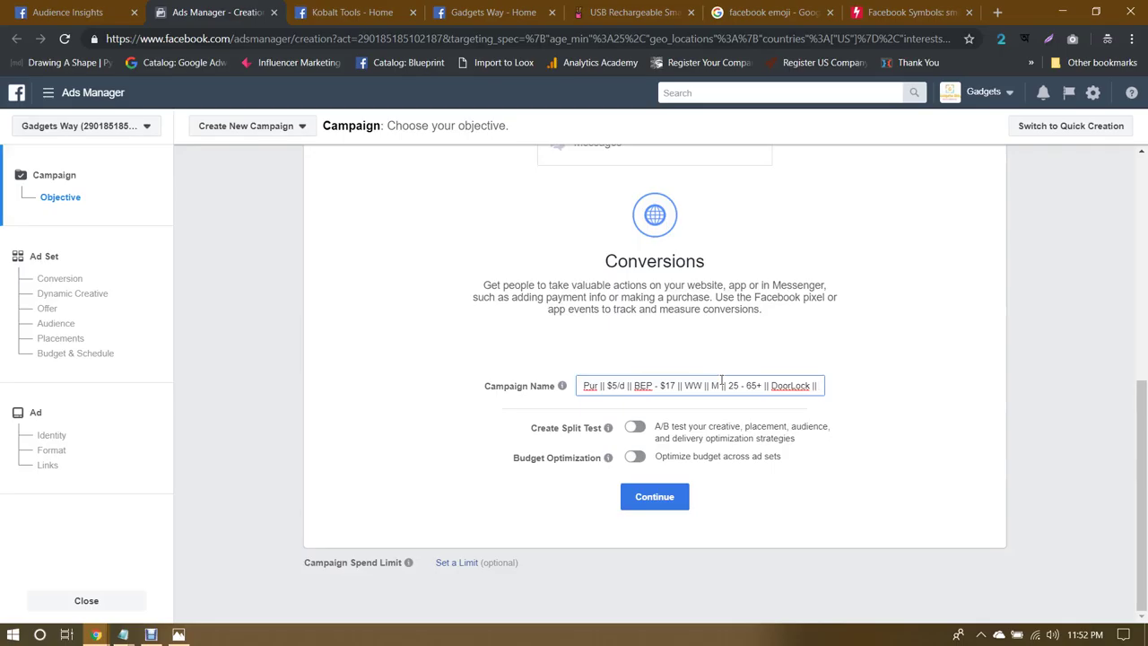
text(Lok)
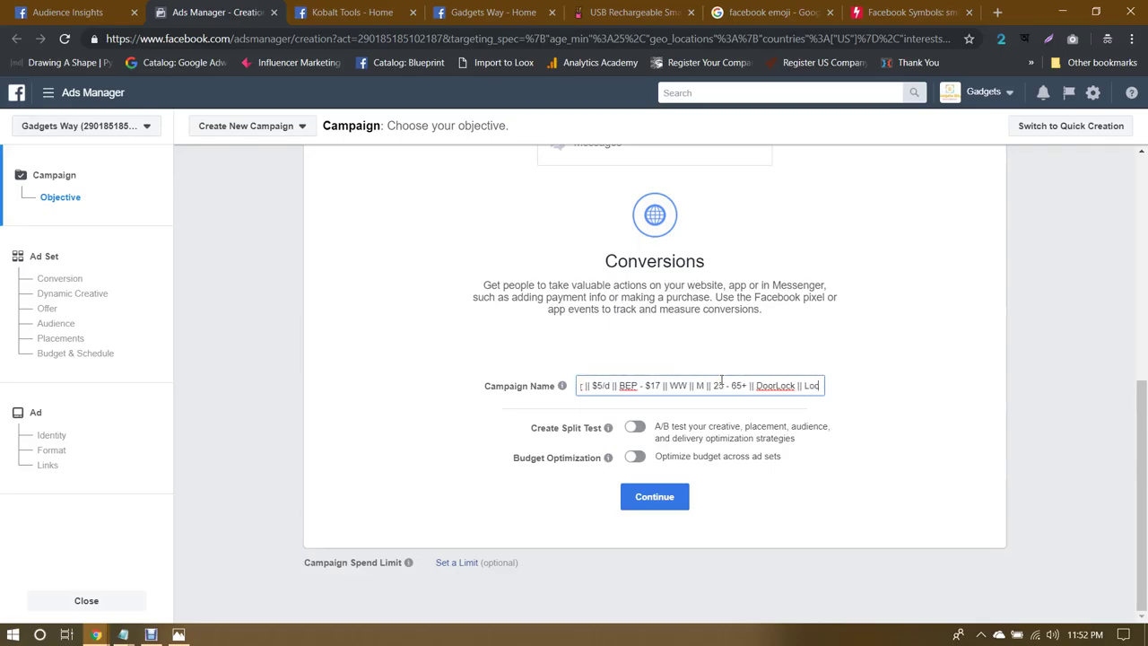
text(k ||)
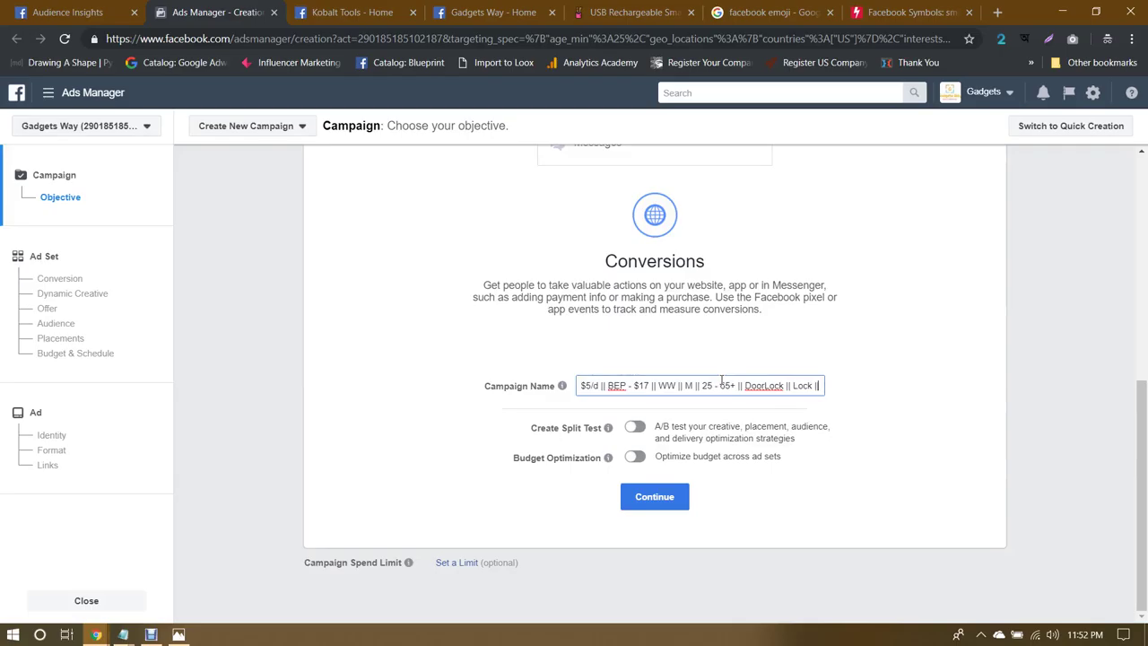
key(BackSpace)
key(BackSpace)
key(BackSpace)
key(BackSpace)
key(BackSpace)
key(BackSpace)
key(BackSpace)
key(BackSpace)
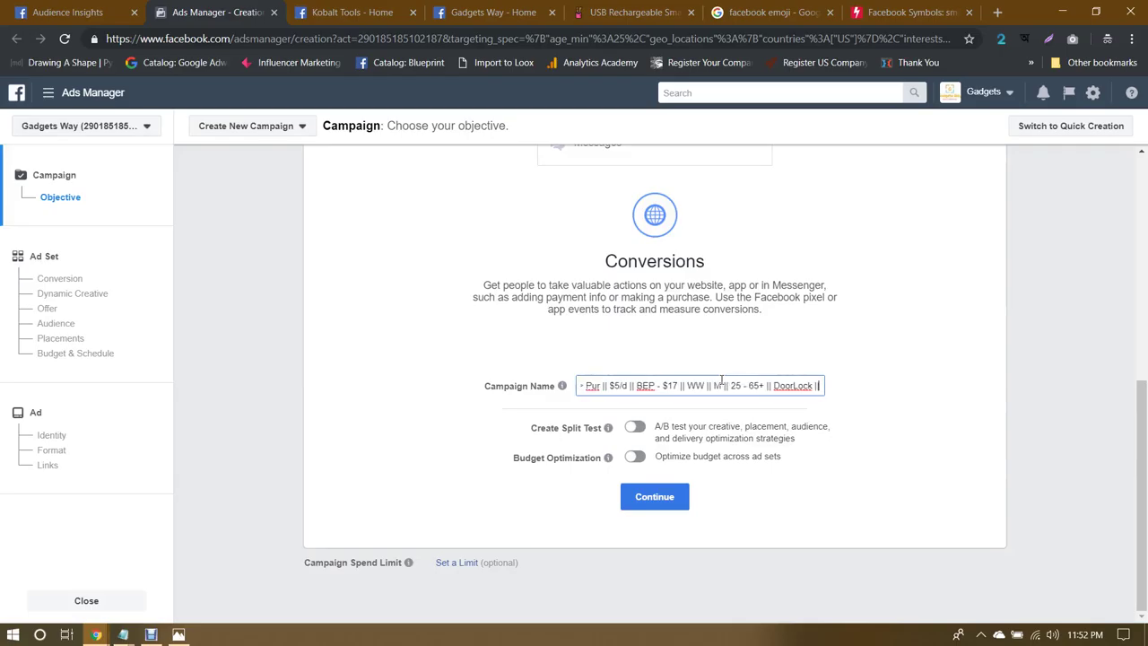
Step: Select the entire campaign name and leave the field to commit it
key(ctrl+a)
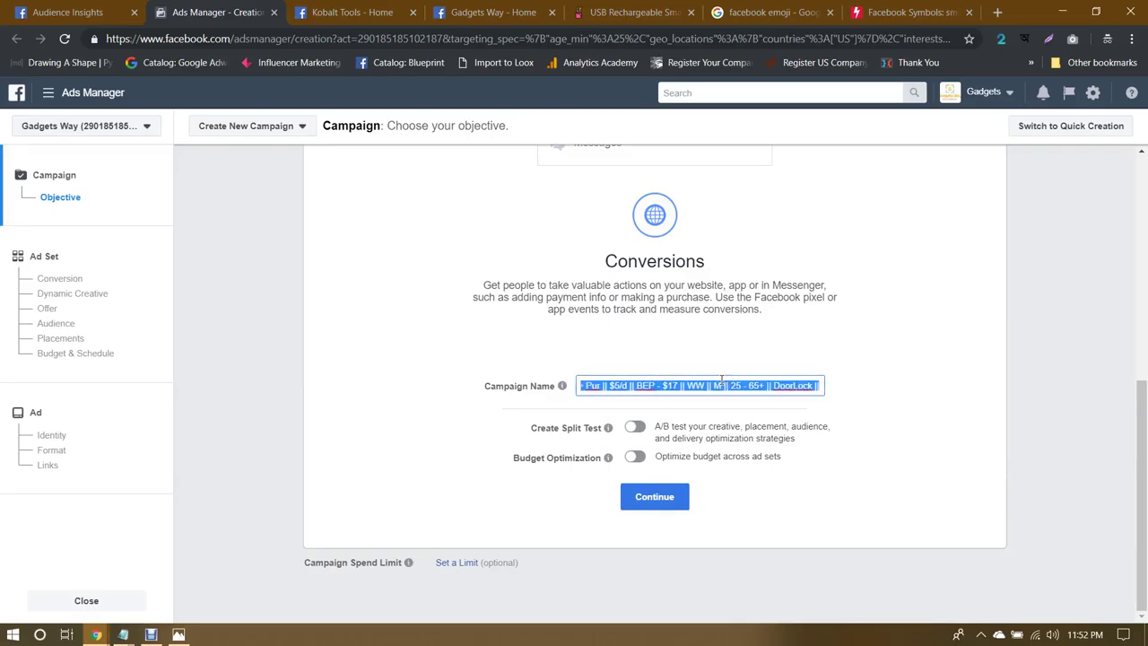
click(717, 359)
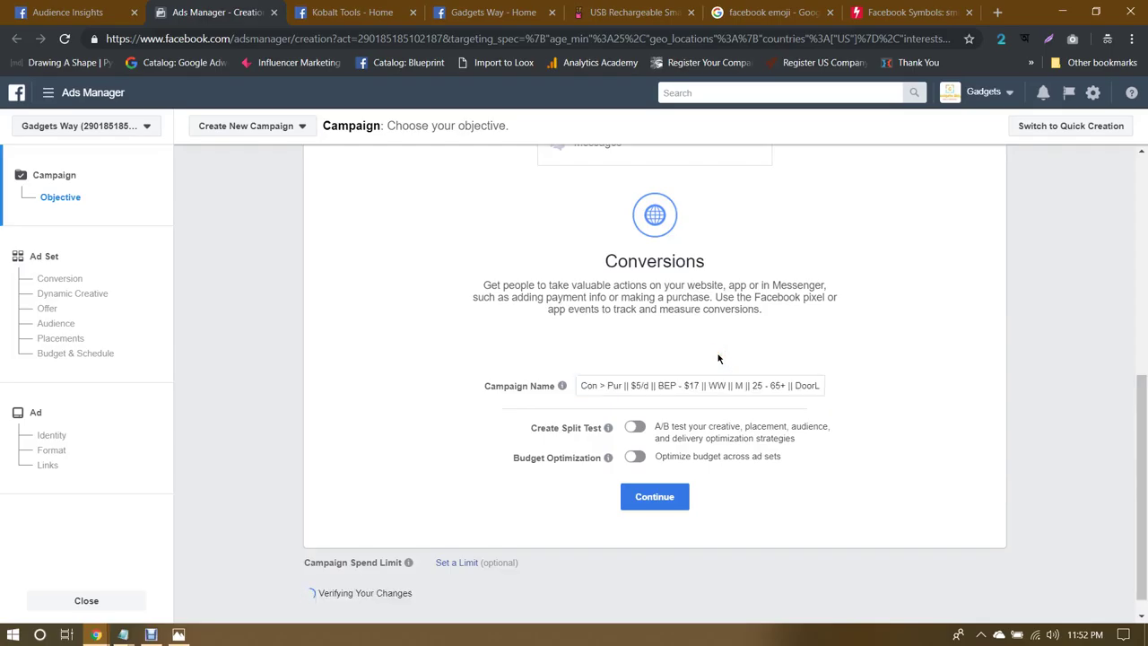
Step: Continue to the ad set level and name the ad set "Con > Pur || $5/d || BEP - $17 || WW || M || 25 - 65+ || DoorLock ||"
click(655, 497)
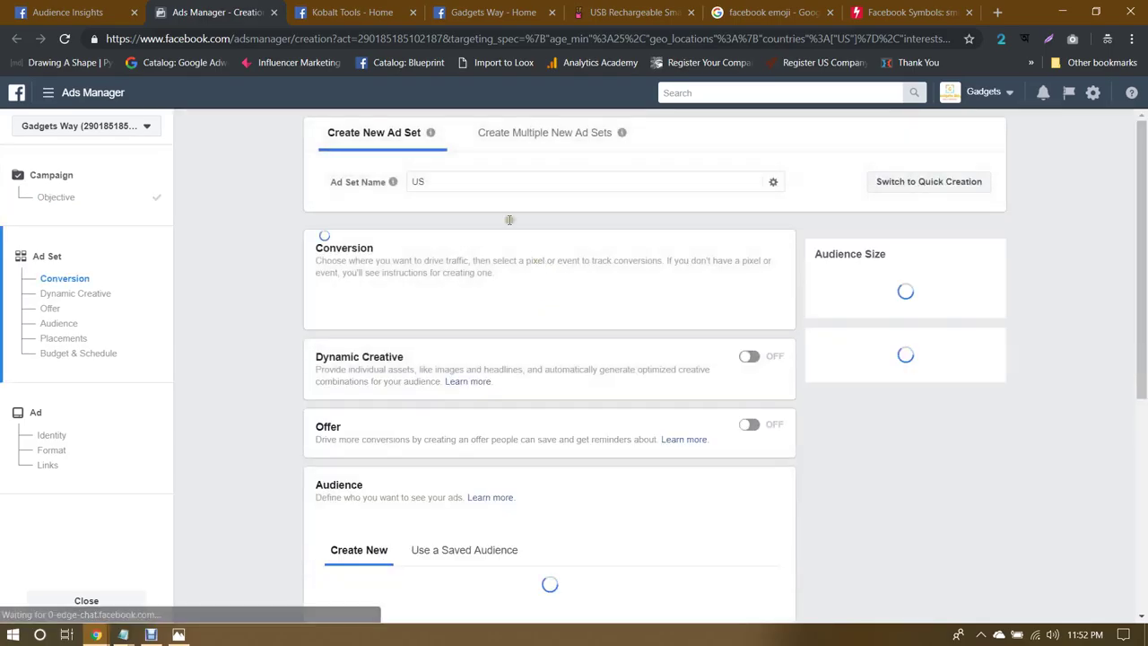
click(481, 182)
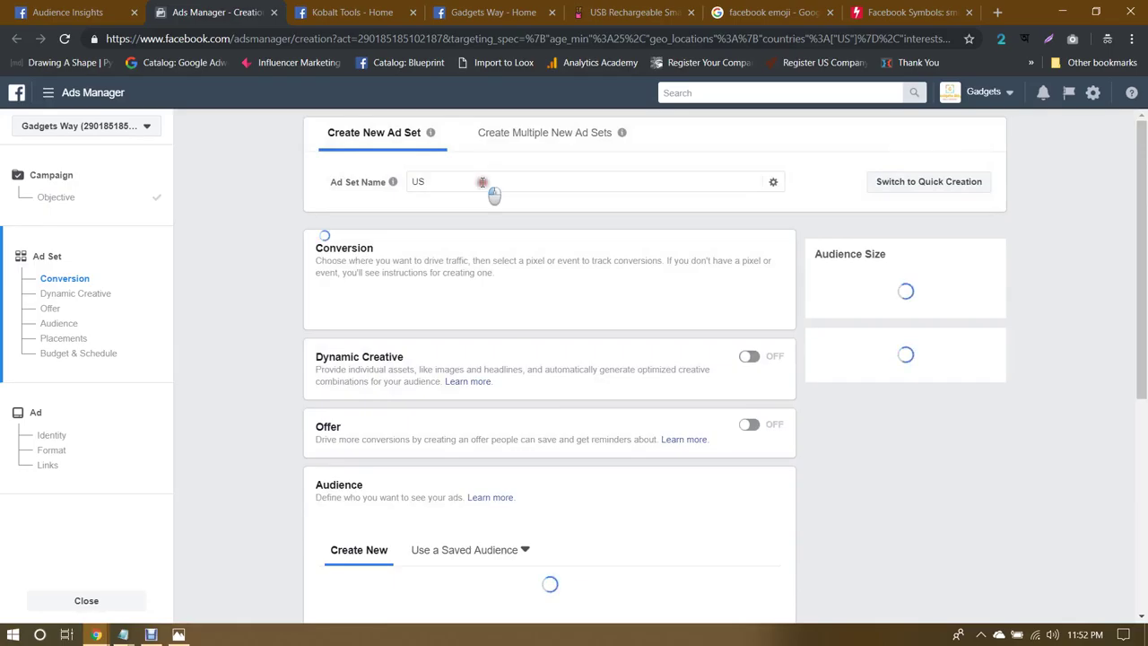
triple_click(481, 182)
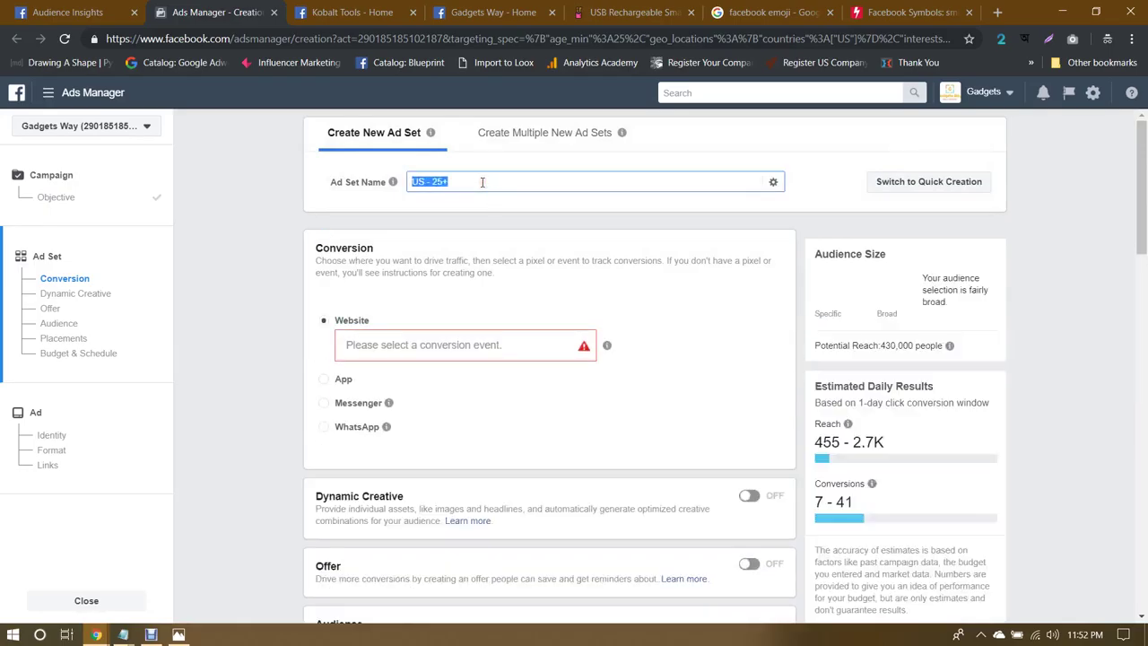
text(Con > Pur || $5/d || BEP - $17 || WW || M || 25 - 65+ || DoorLock ||)
click(488, 215)
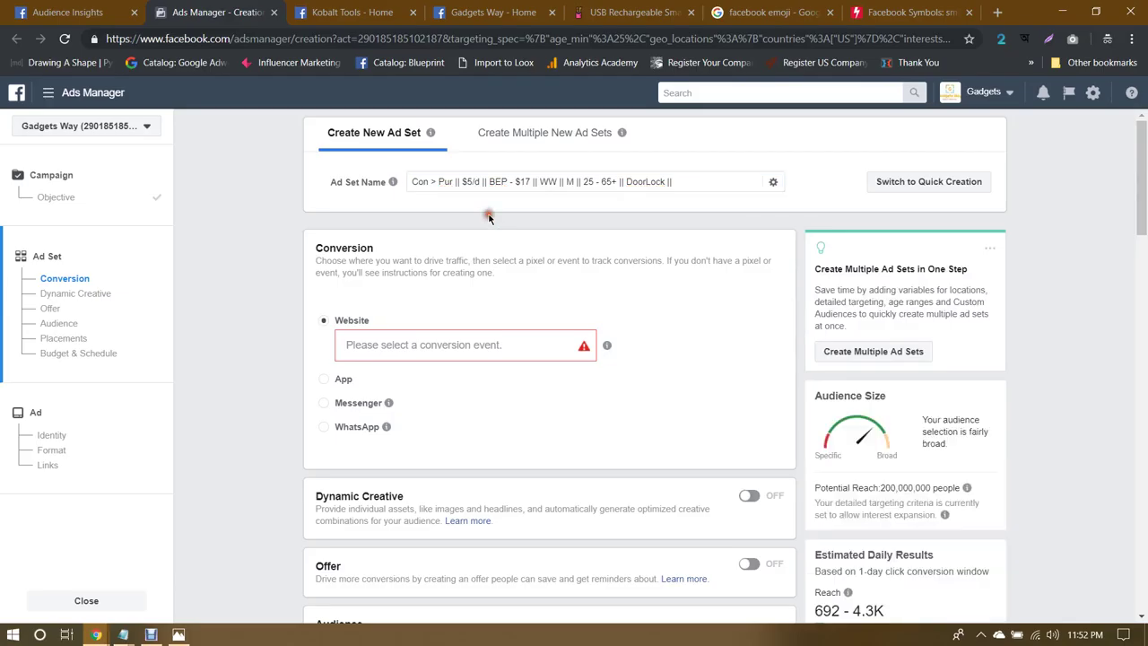
scroll(491, 217, down, 1)
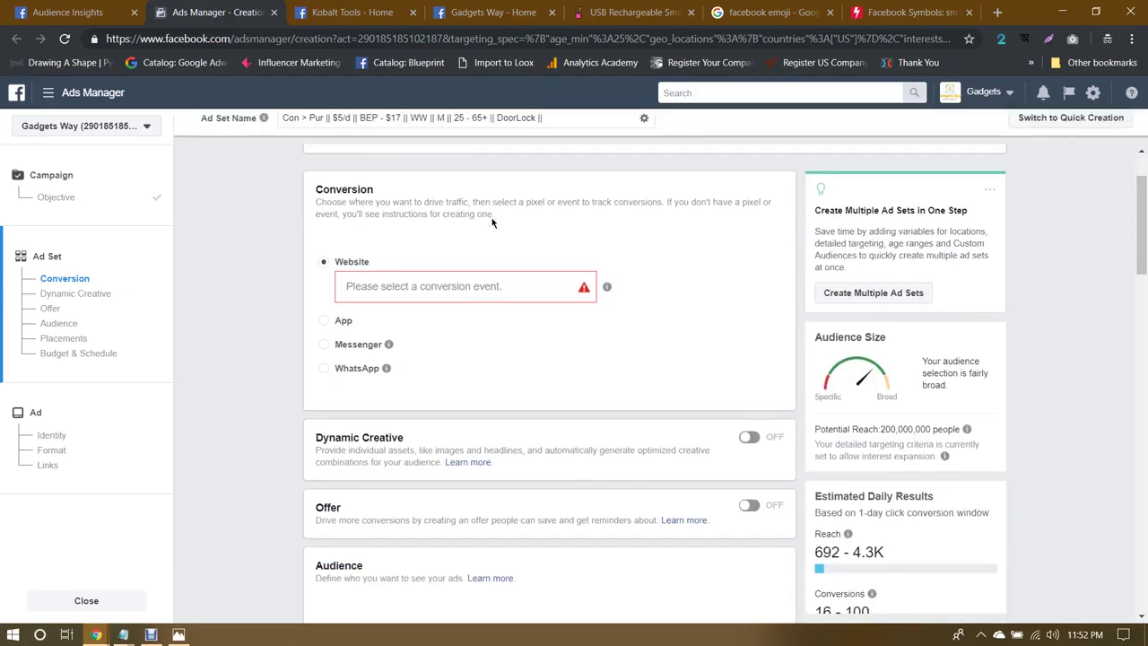
click(366, 286)
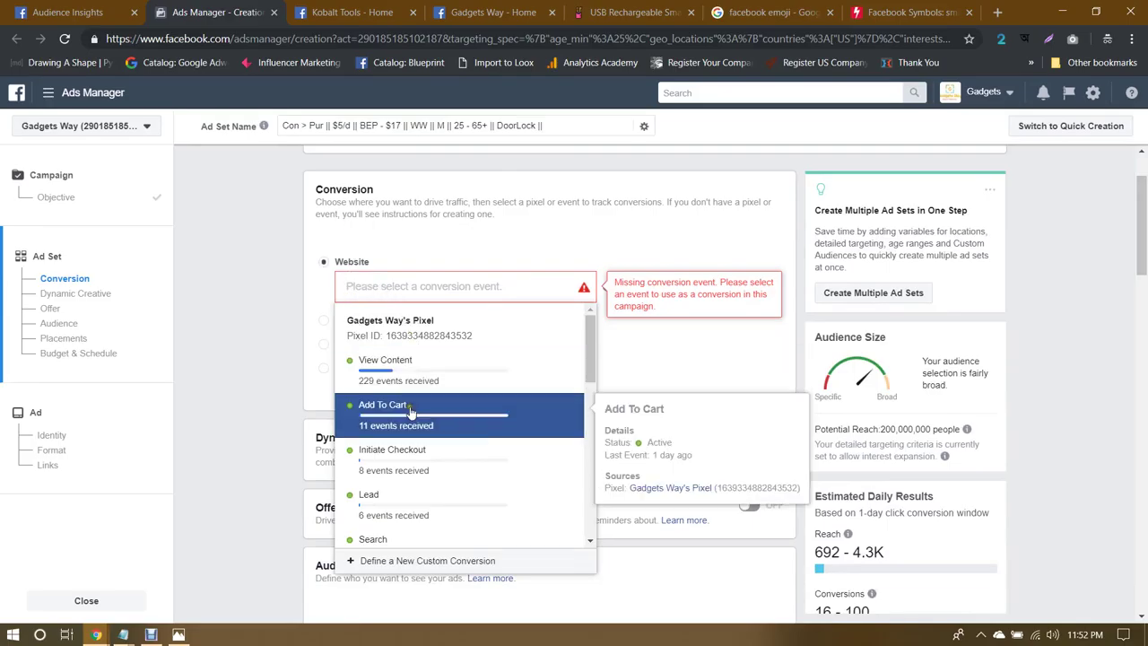
scroll(413, 414, down, 1)
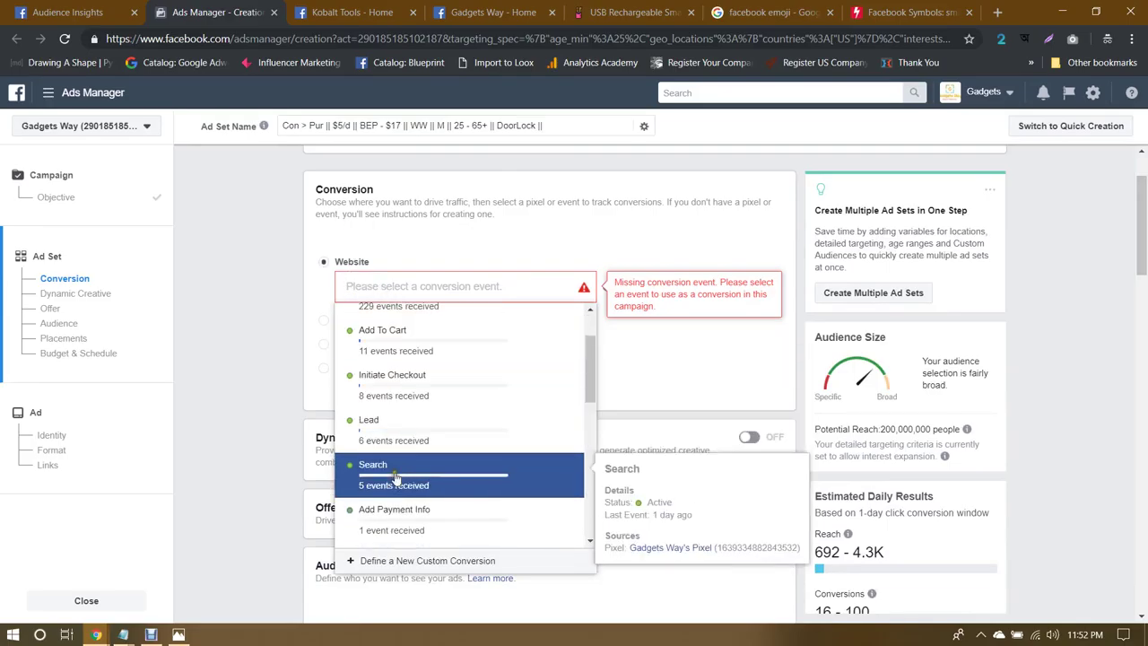
scroll(415, 456, down, 2)
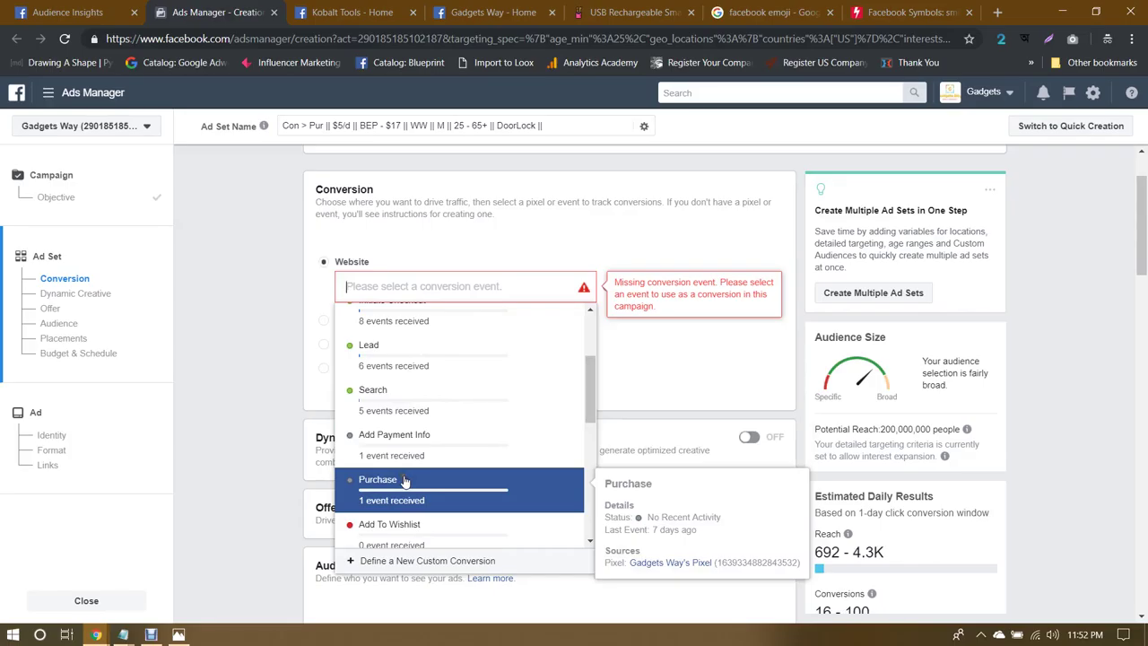
click(404, 482)
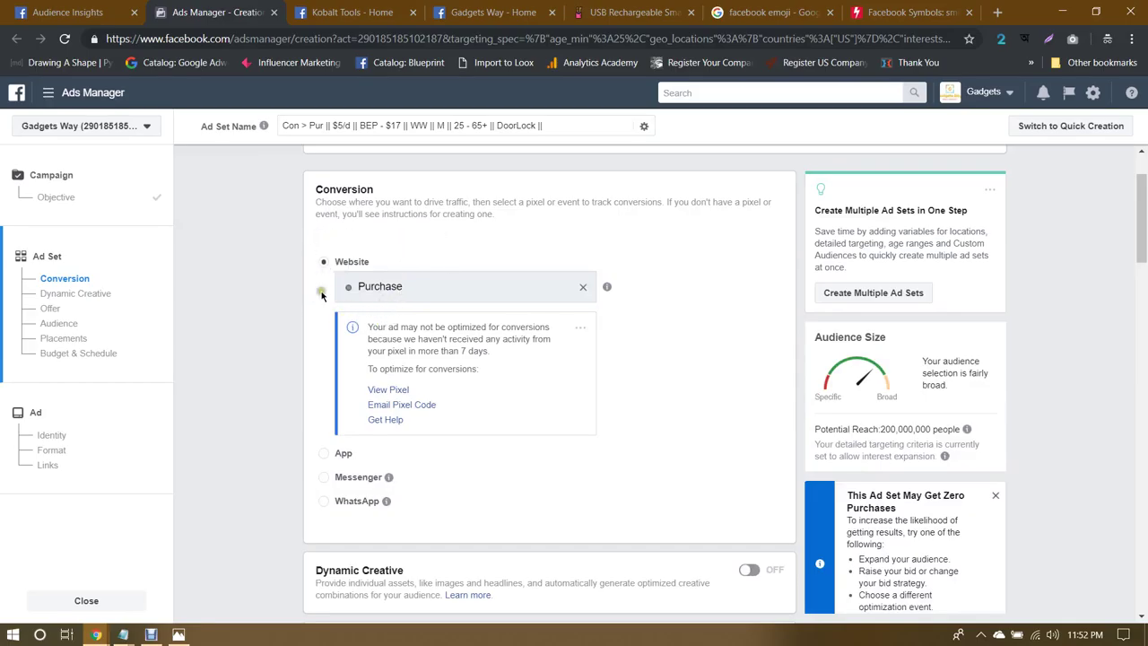
Step: Clear the selected conversion event and choose Purchase again from the pixel's event list, repeating this twice
click(583, 286)
scroll(444, 471, down, 3)
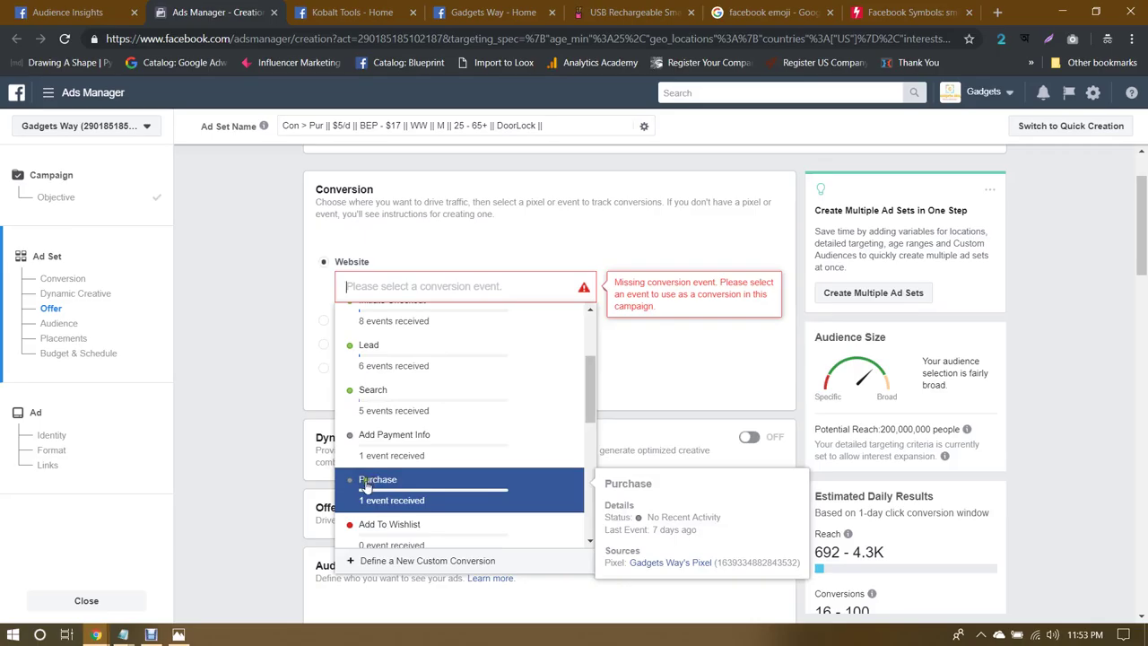
click(410, 489)
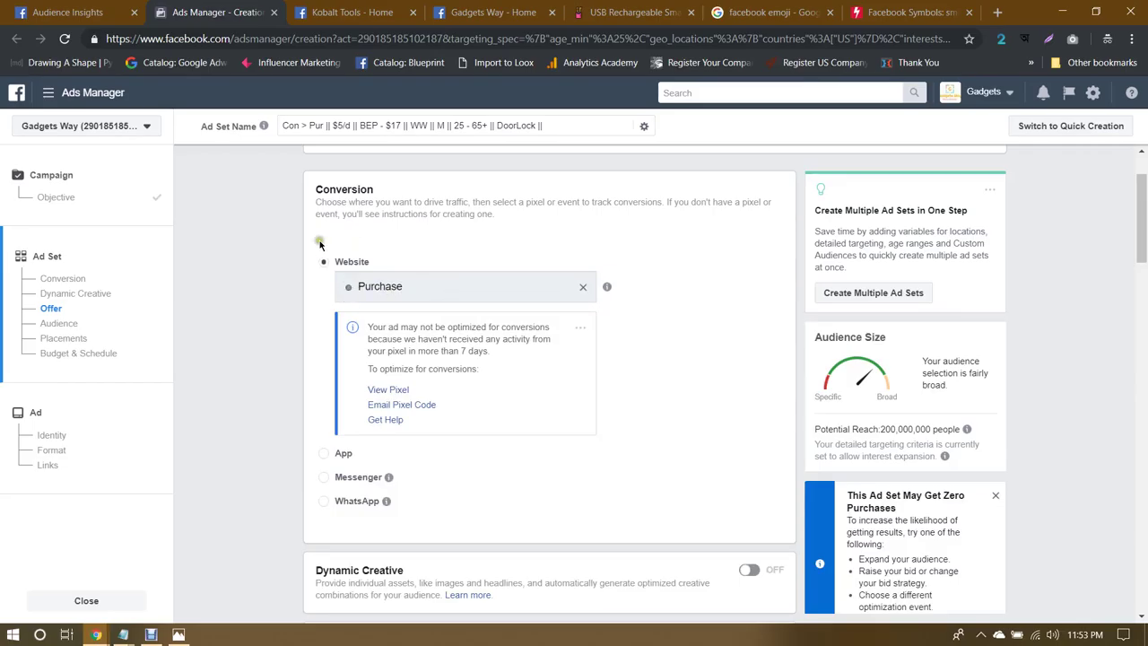
click(582, 287)
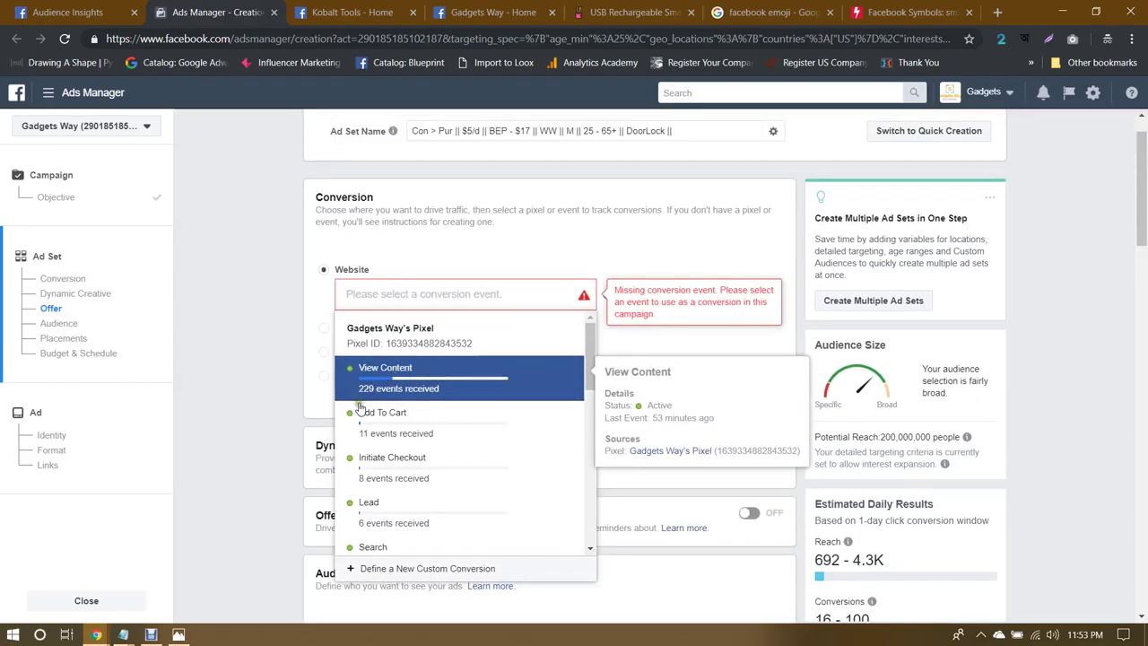
scroll(394, 457, down, 2)
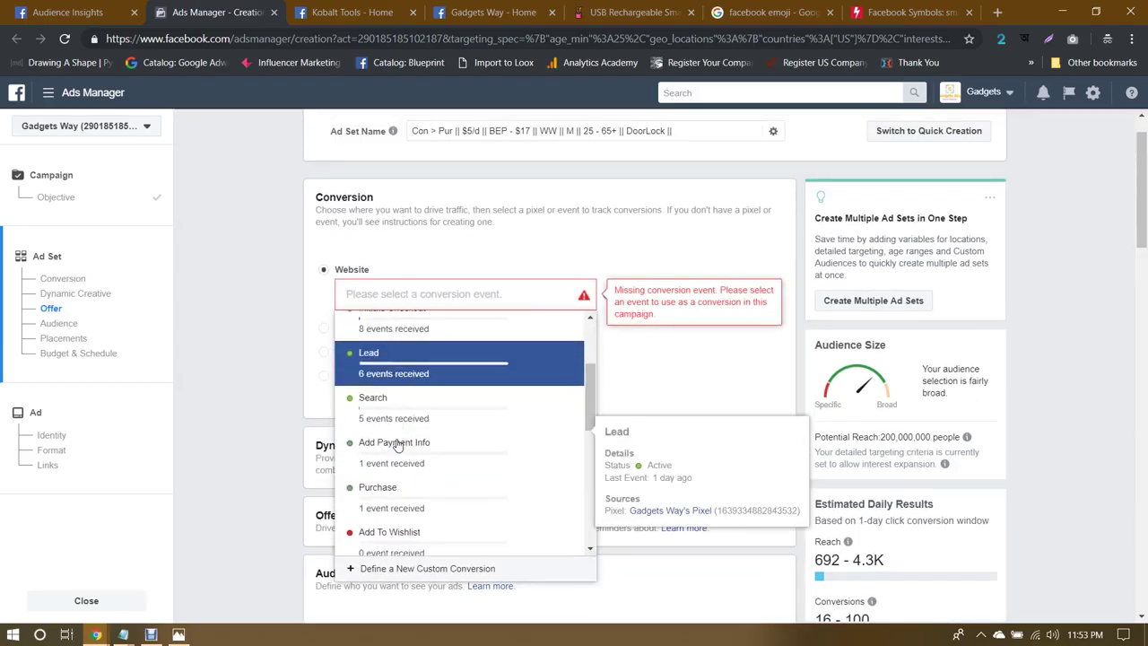
click(400, 489)
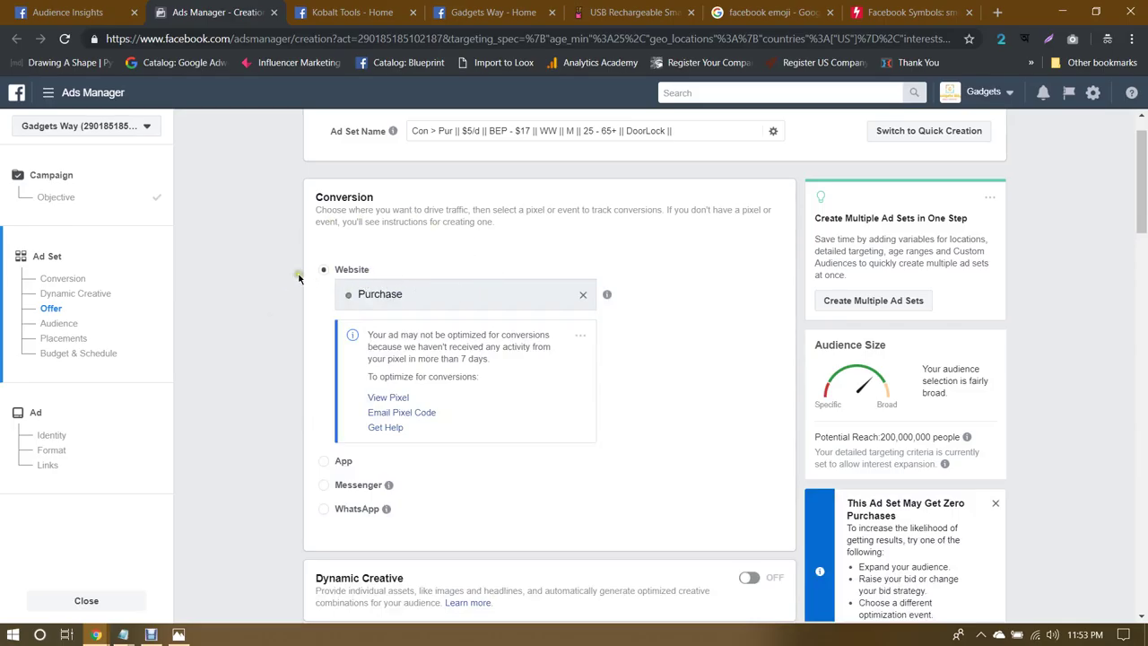
Step: Remove United States from the audience locations and target all countries worldwide instead
scroll(299, 278, down, 5)
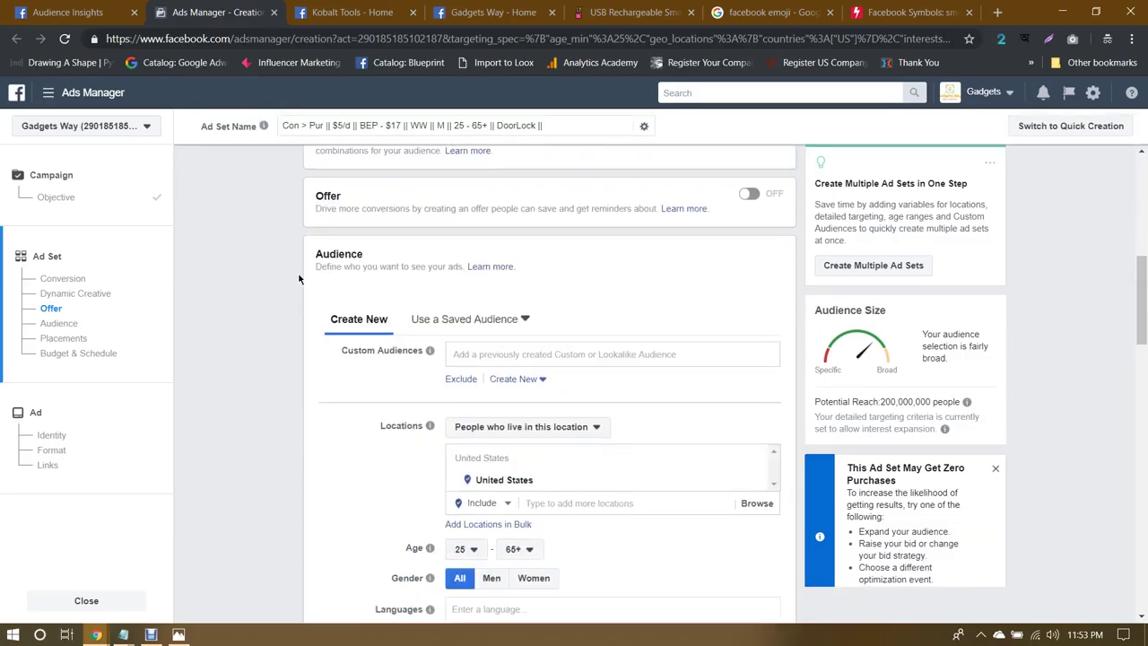
scroll(298, 277, down, 3)
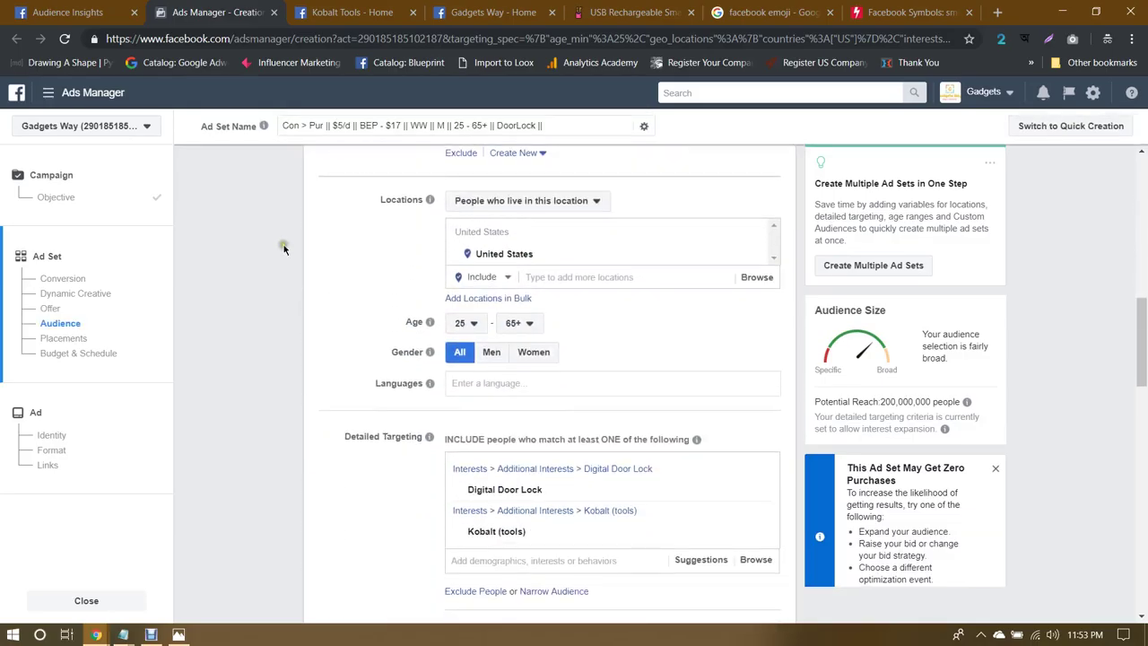
click(751, 231)
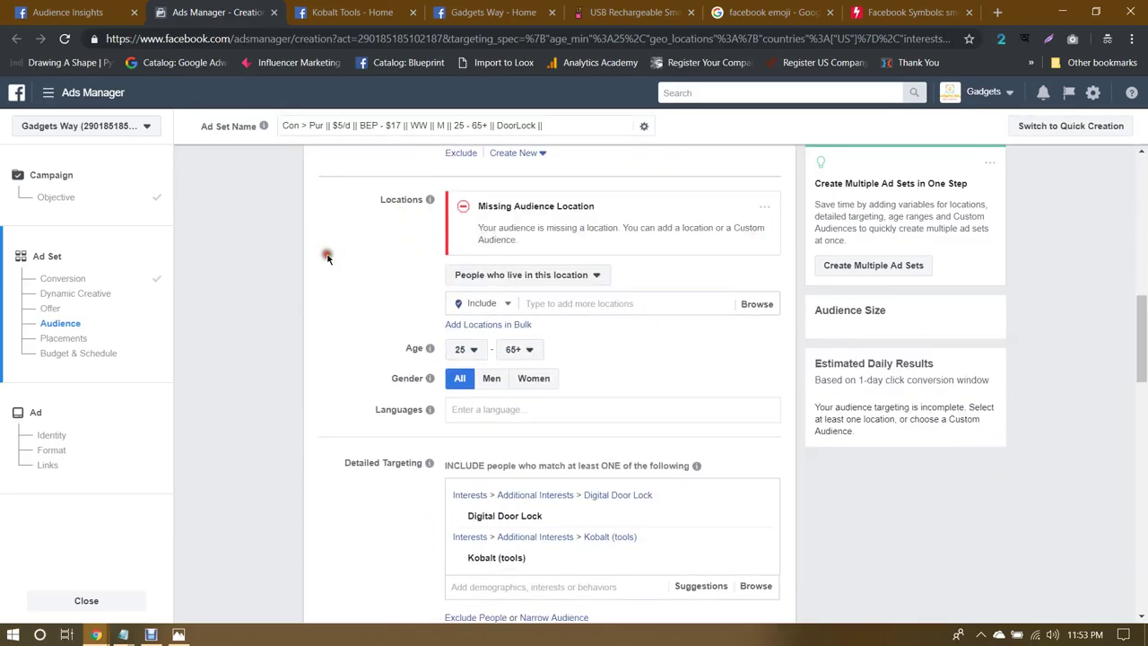
click(757, 303)
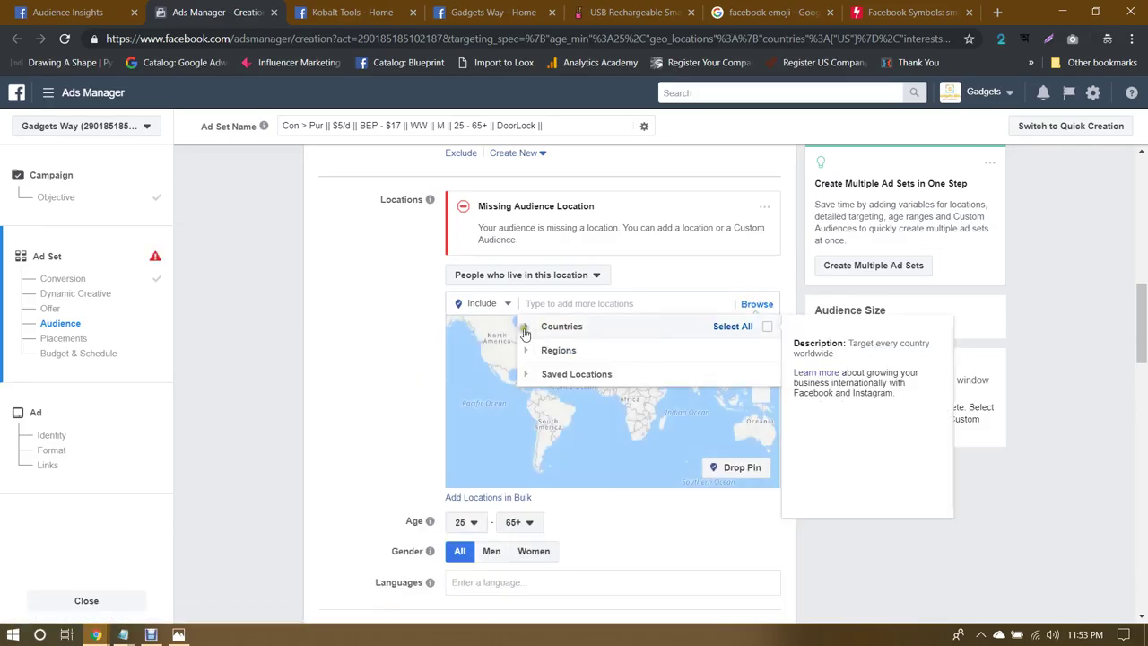
click(769, 330)
click(405, 336)
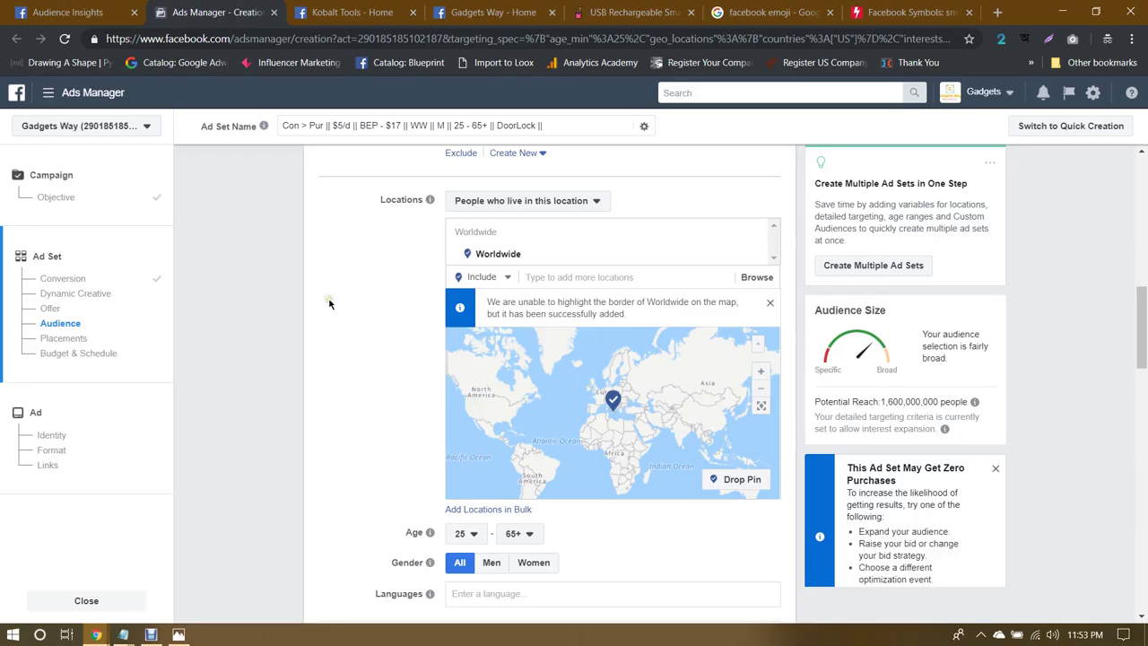
Step: Switch the audience locations entry to Exclude and exclude Bangladesh and India
click(594, 274)
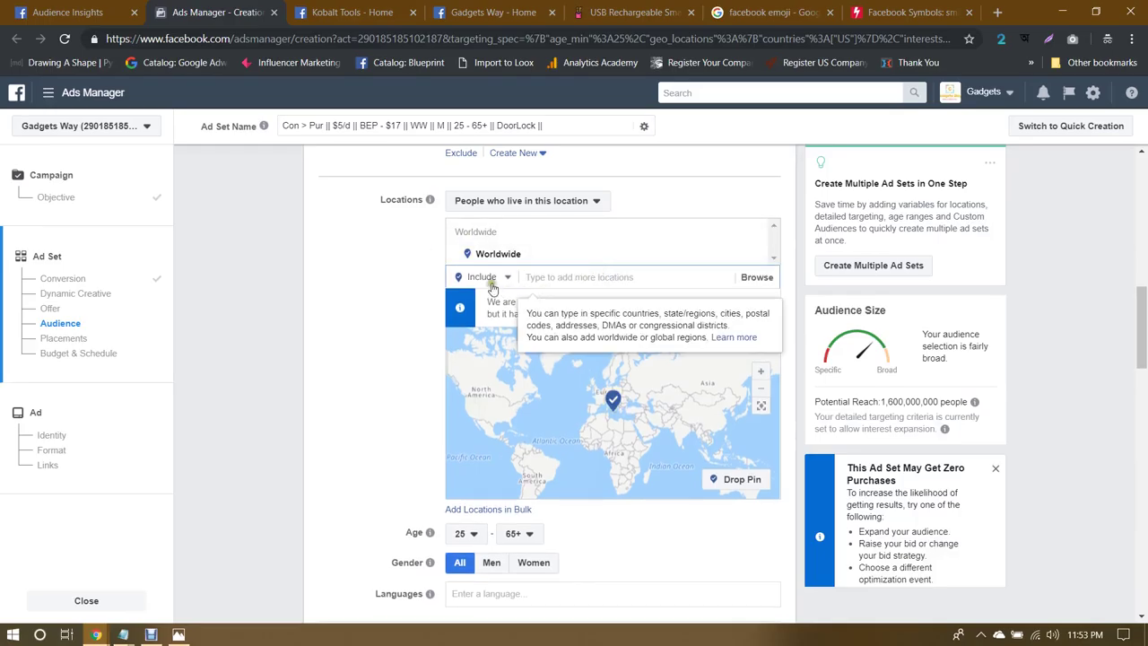
click(371, 259)
click(500, 277)
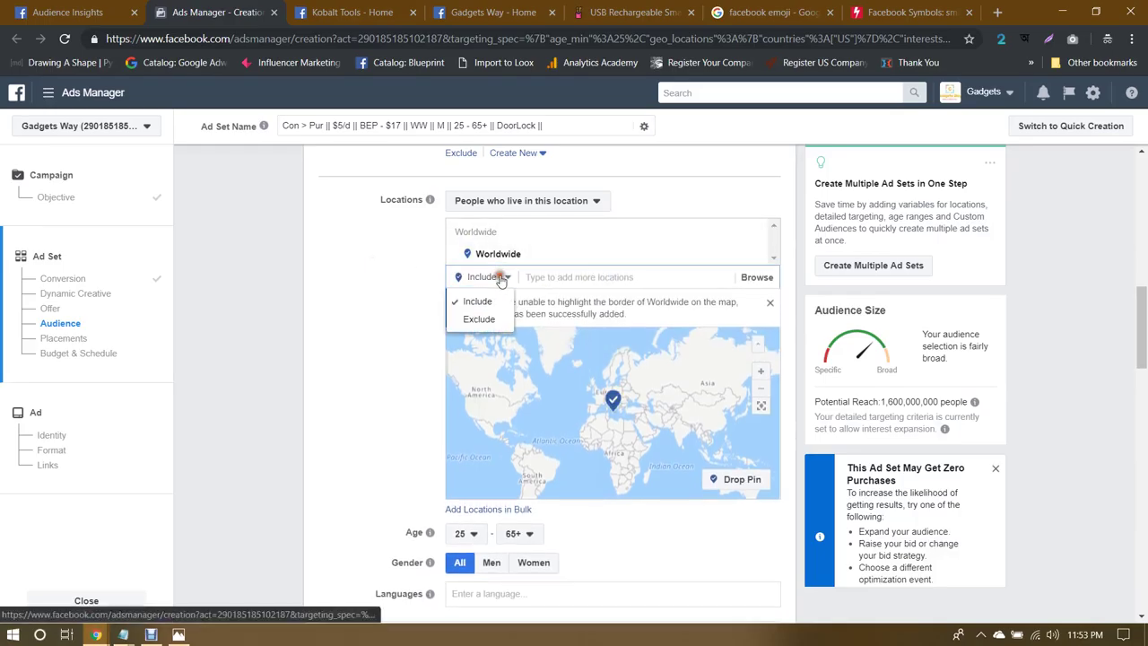
click(475, 324)
click(557, 277)
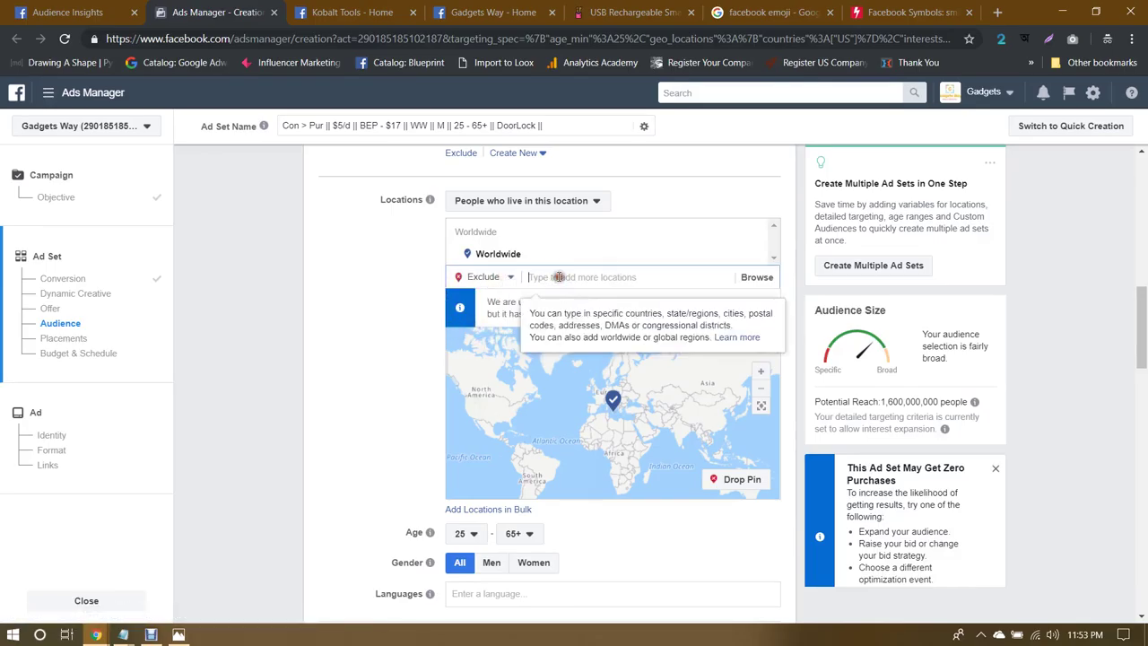
text(e)
key(BackSpace)
text(bang)
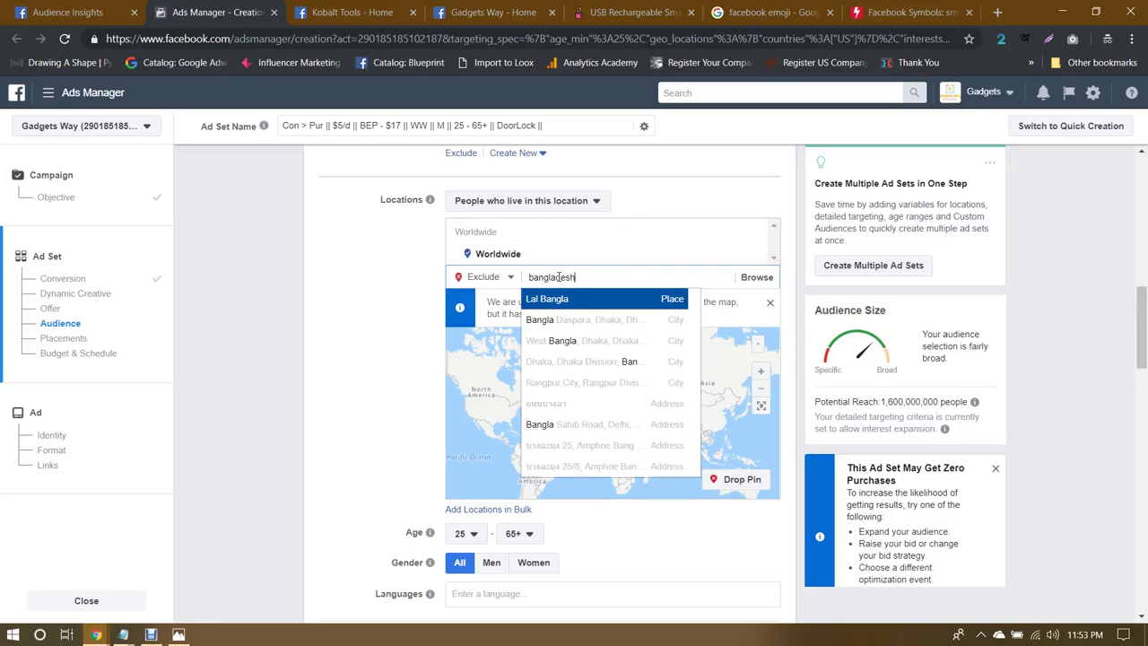
text(ladesh)
key(Return)
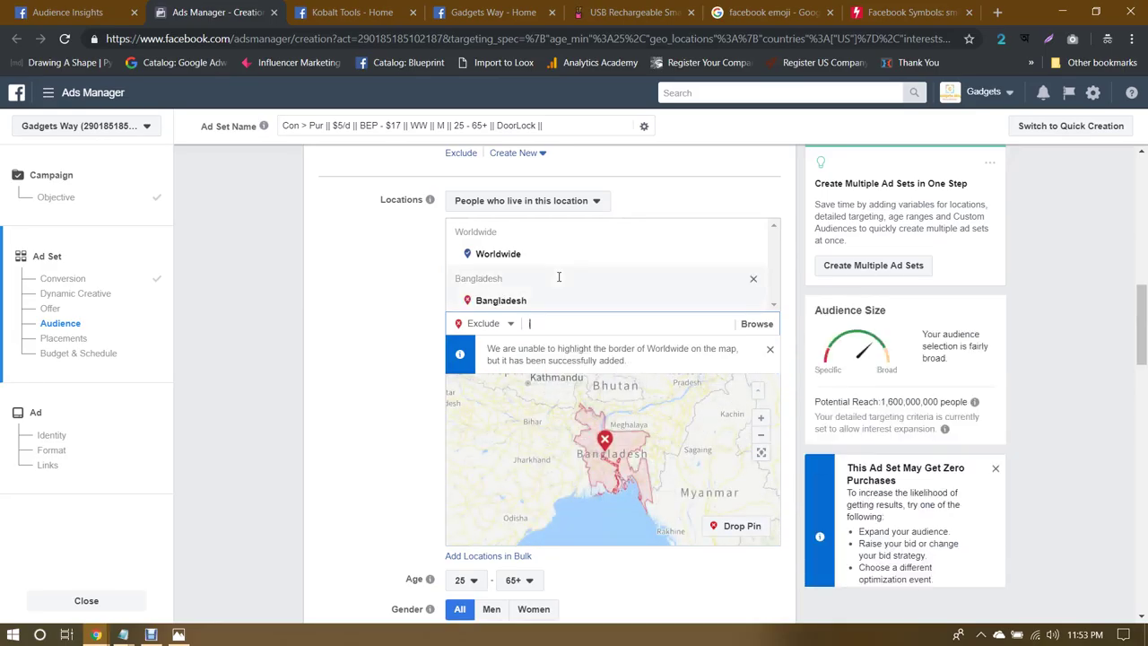
key(Return)
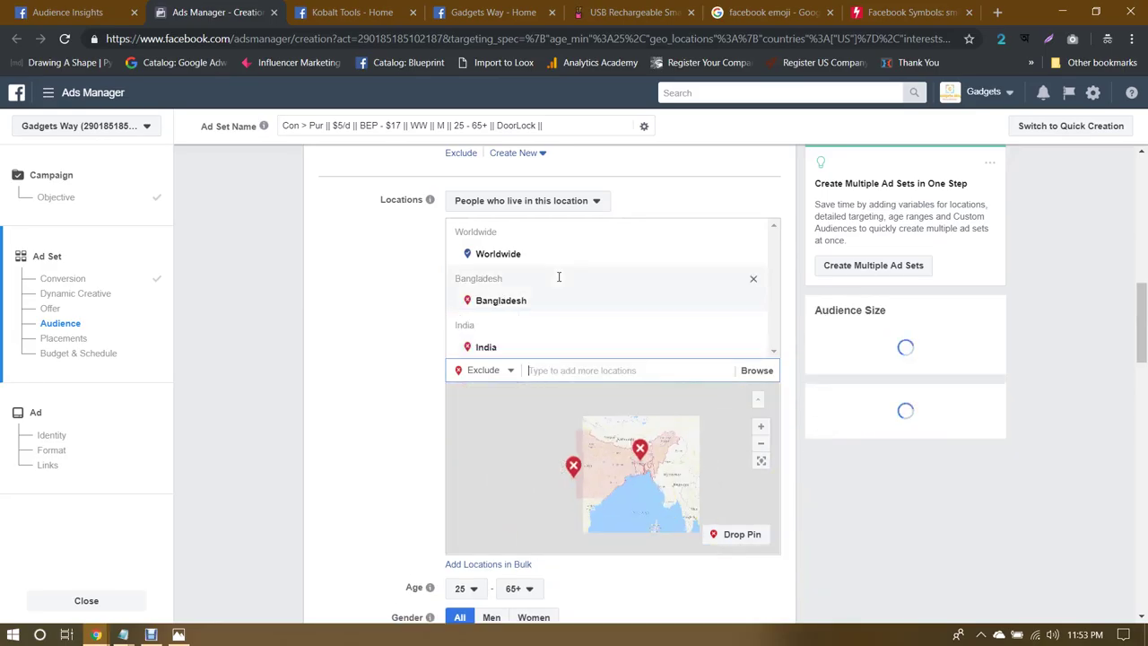
Step: Add Pakistan, Sri Lanka and Nepal to the excluded audience locations
text(pakistan)
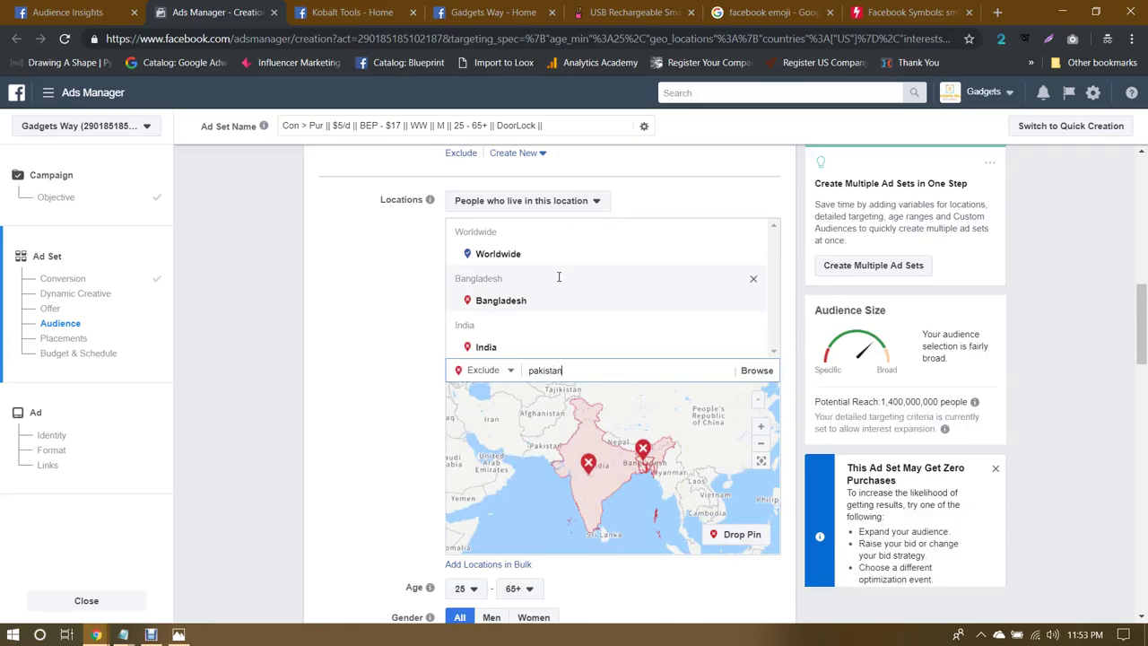
key(Return)
text(sri)
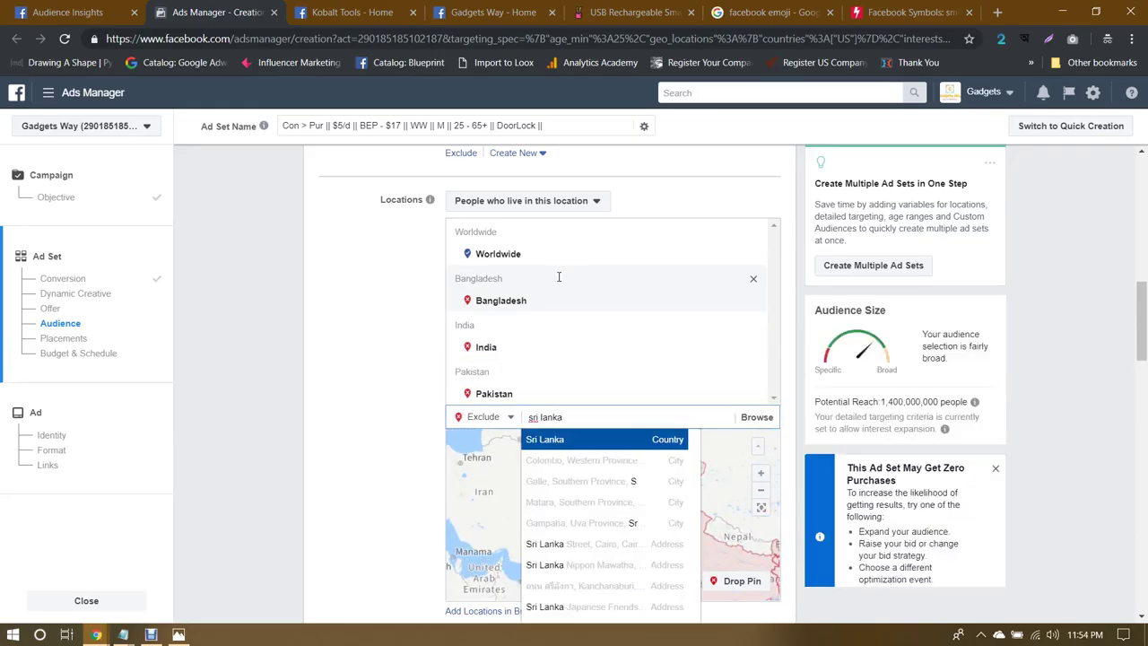
text( lanka)
key(Return)
text(nepa)
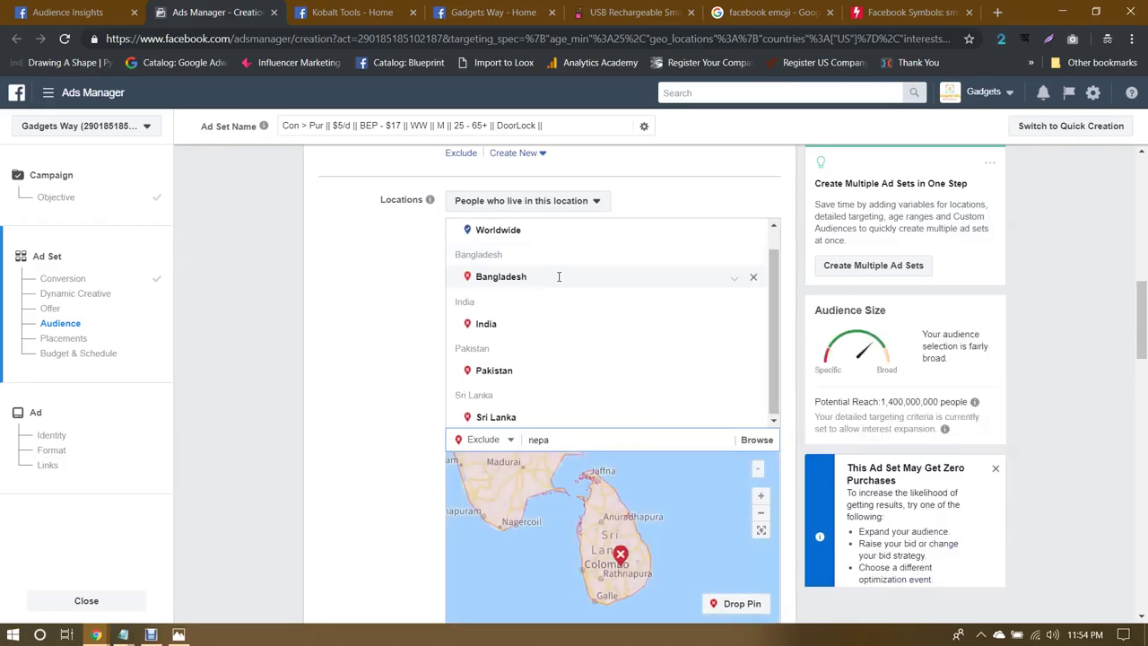
text(l)
key(Return)
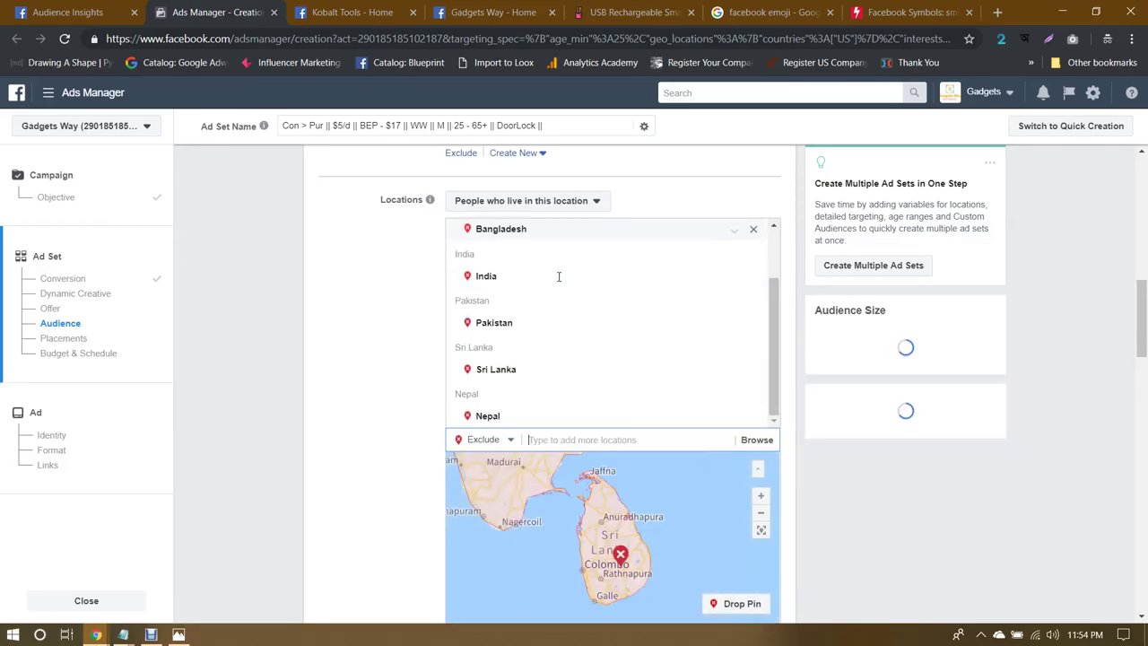
scroll(579, 290, up, 2)
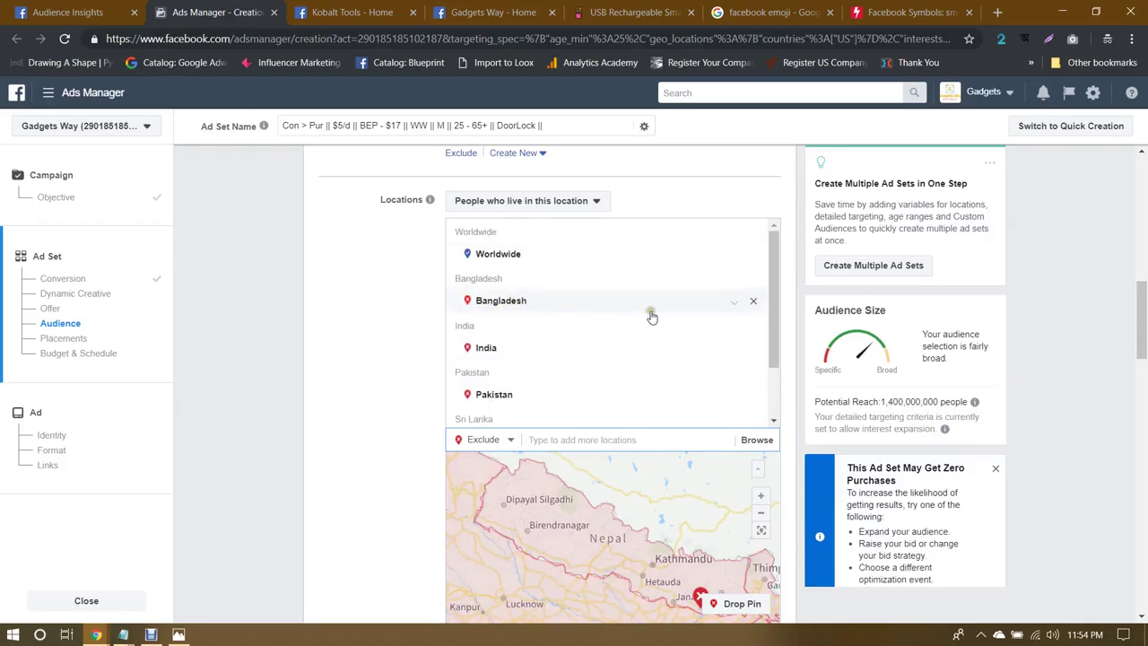
scroll(651, 317, down, 2)
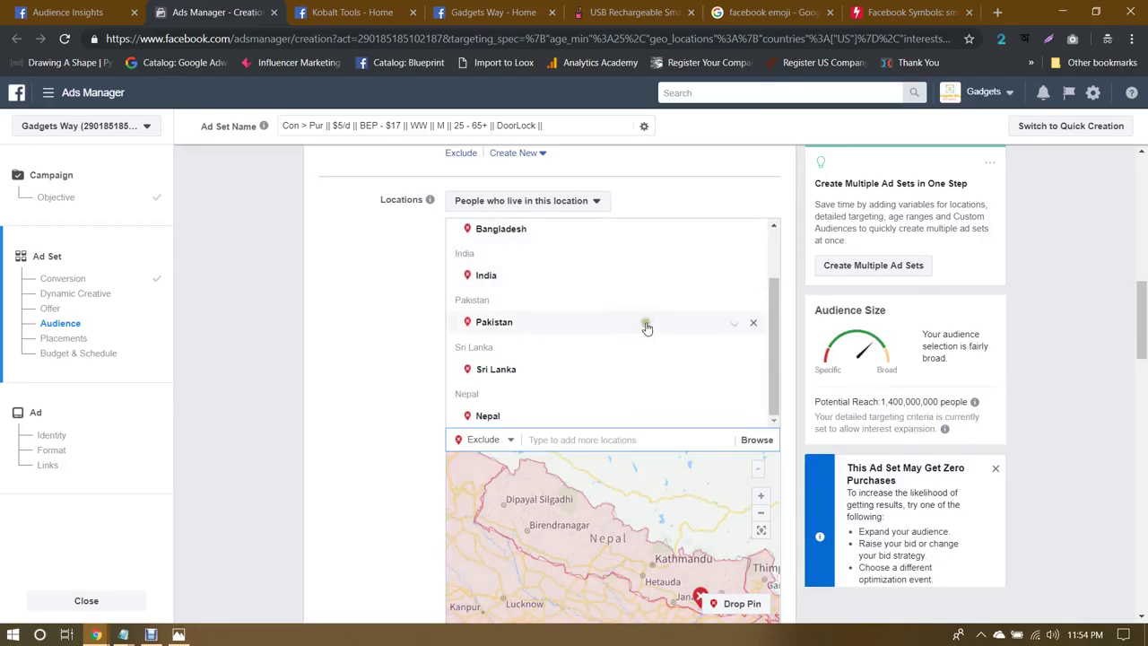
scroll(647, 328, up, 4)
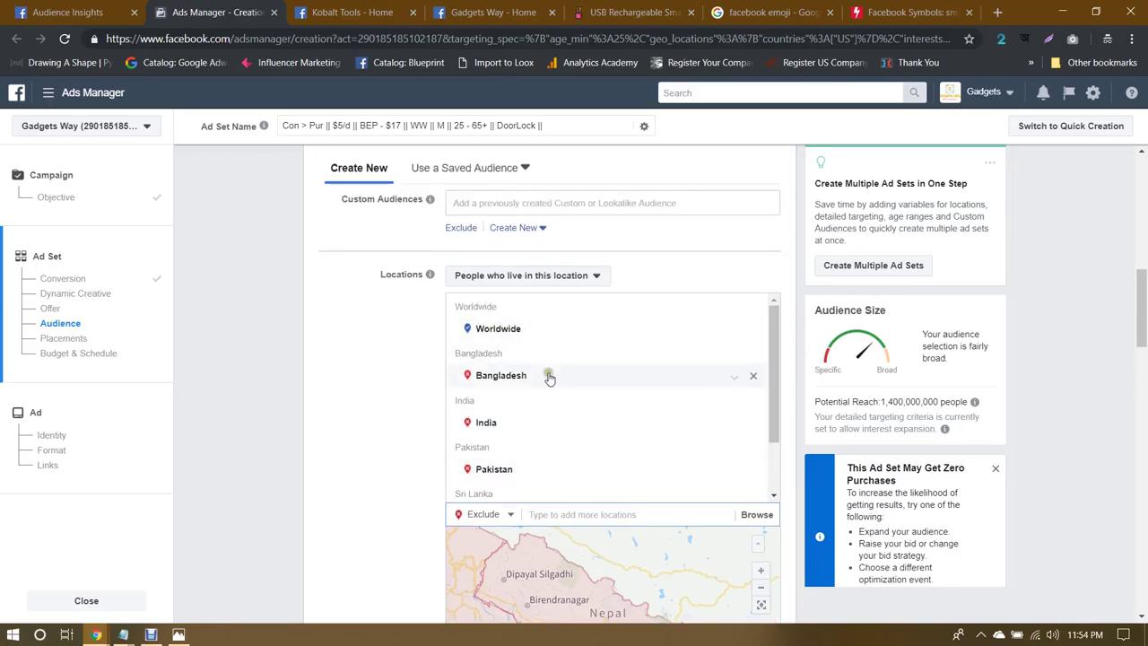
scroll(547, 375, down, 4)
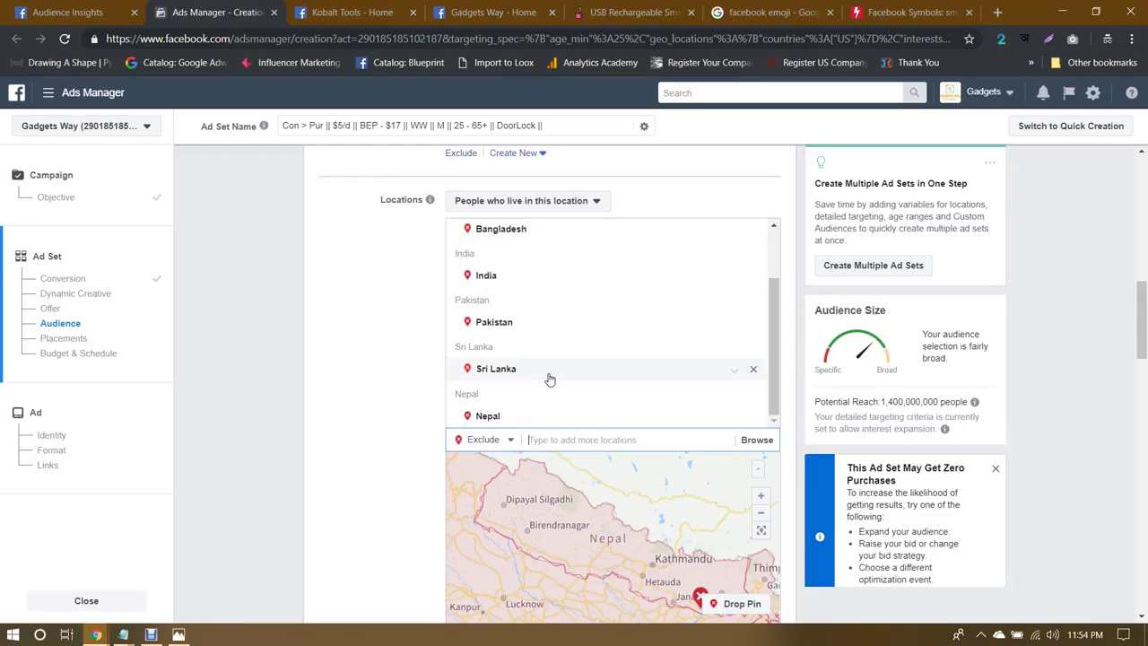
scroll(550, 380, up, 2)
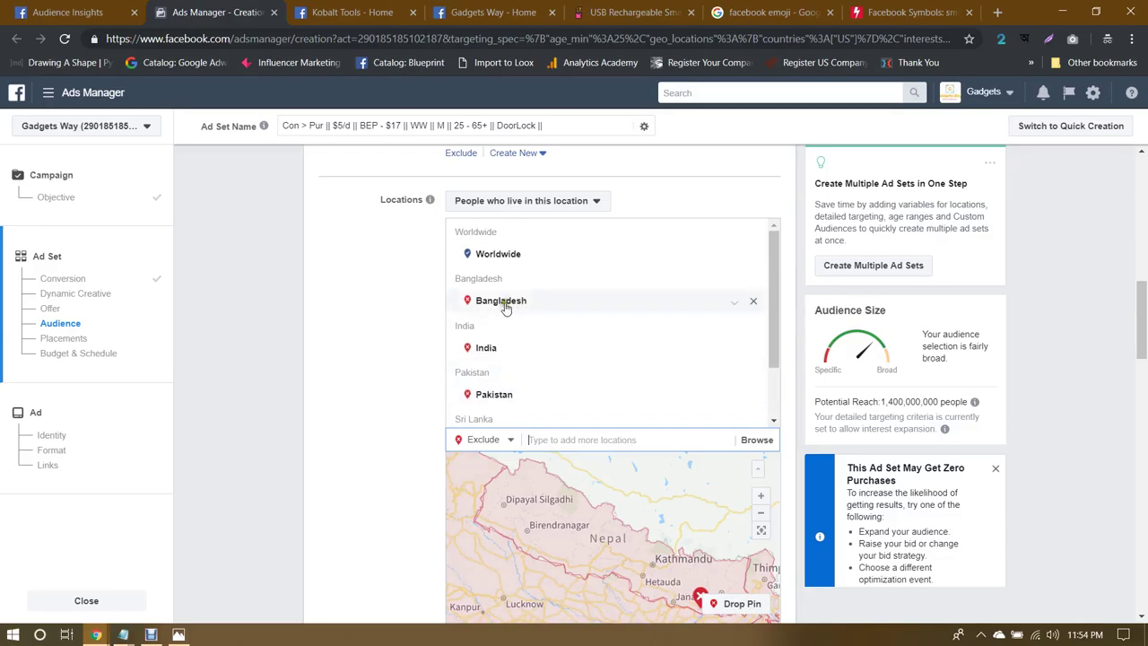
scroll(579, 374, down, 2)
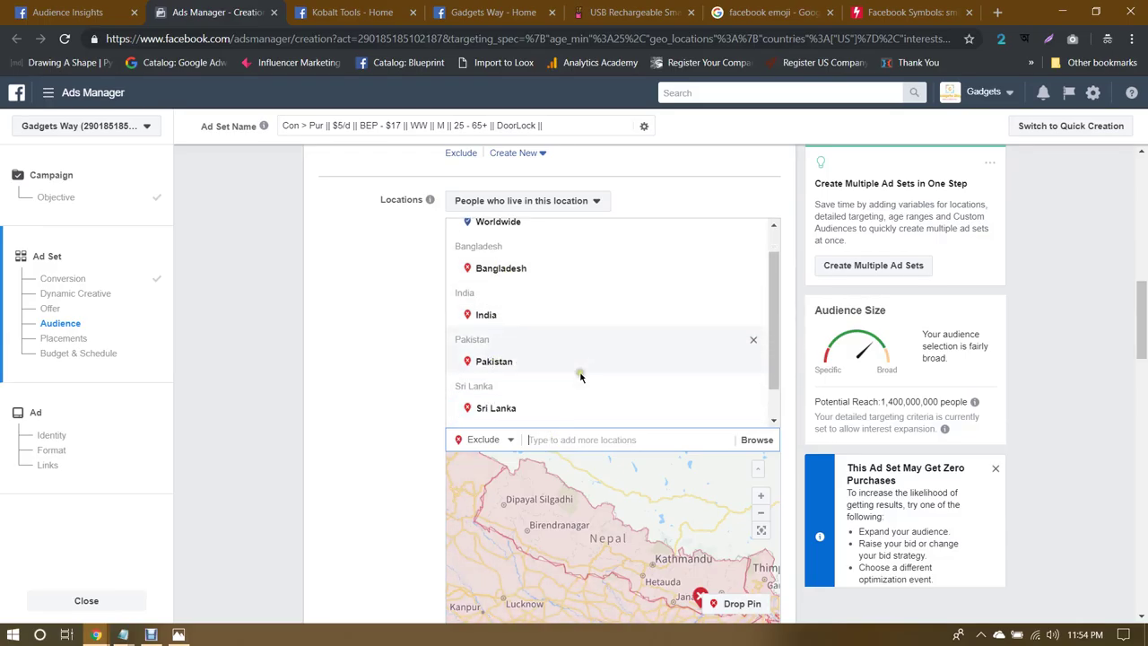
Step: Add Bhutan and Iraq to the excluded audience locations
click(555, 439)
text(b)
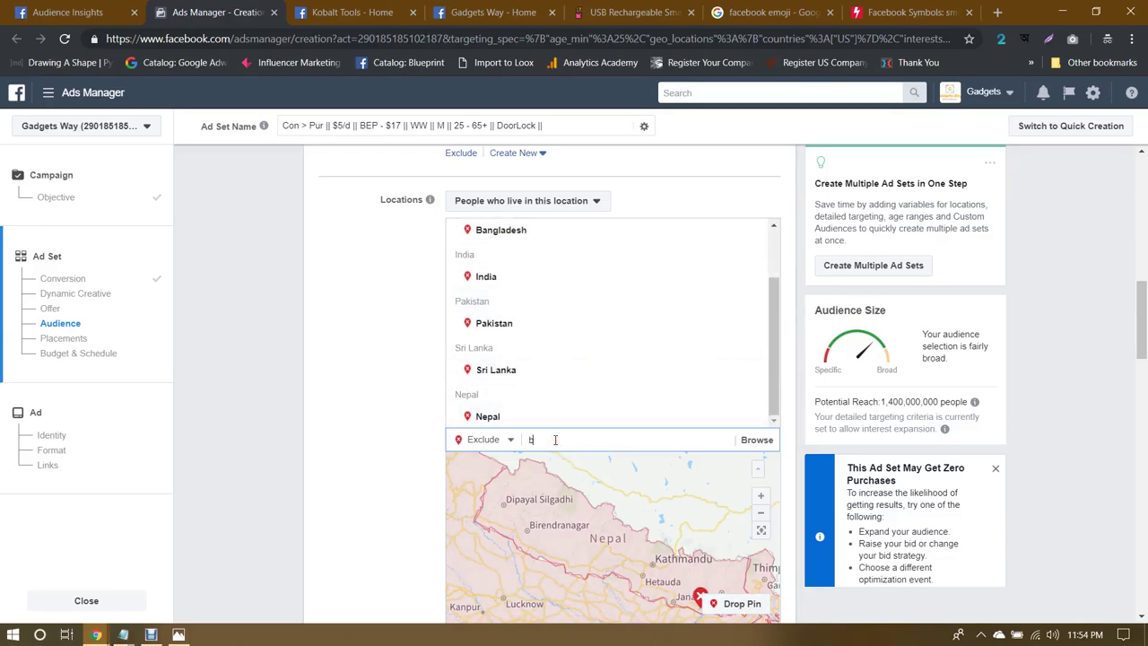
text(hutan)
key(Return)
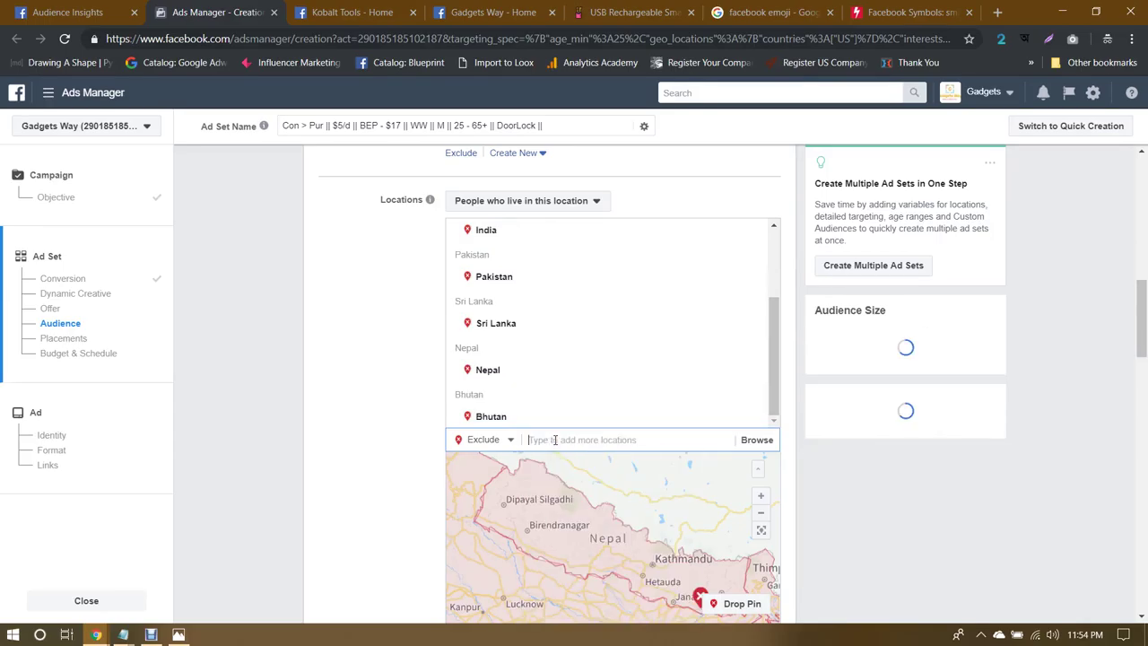
text(nepa)
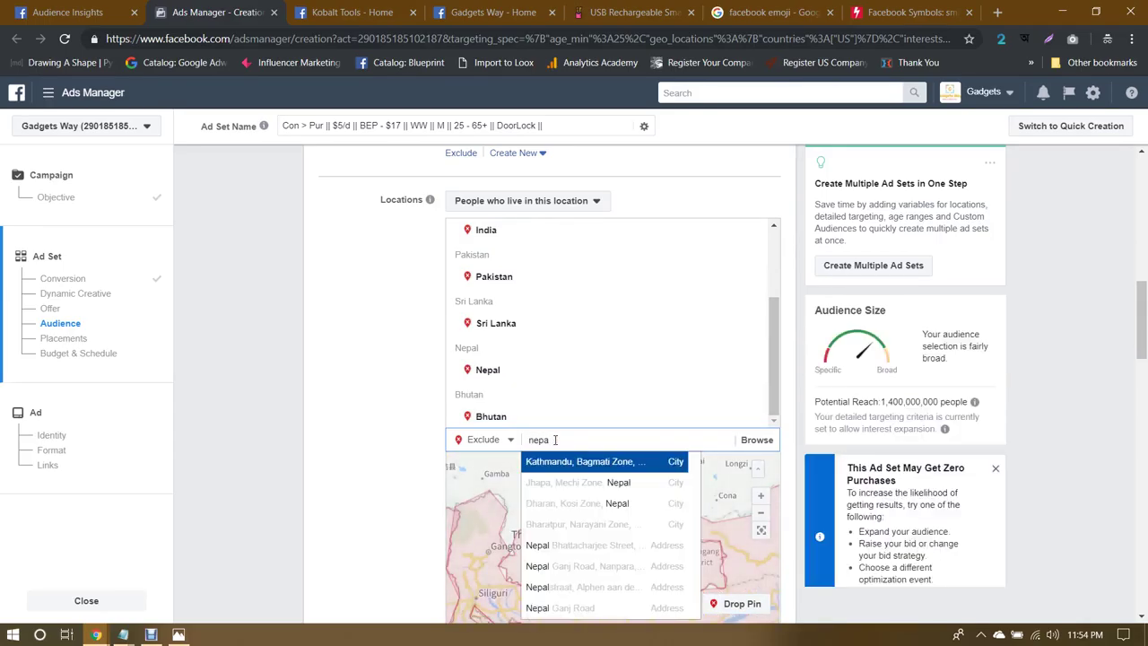
key(BackSpace)
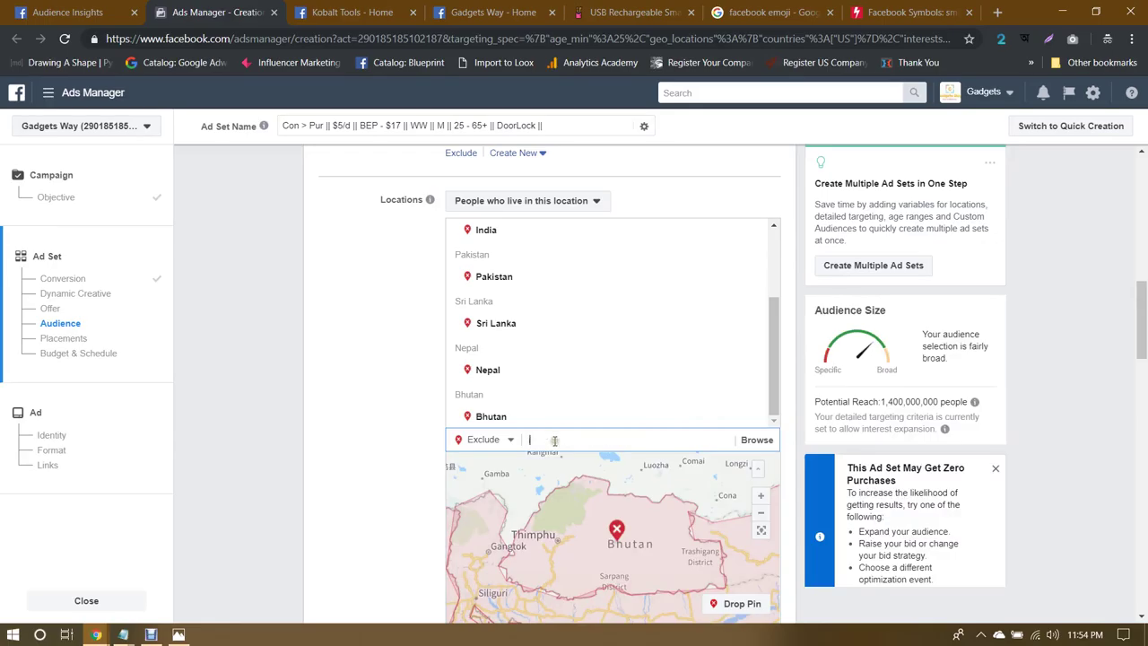
text(iraq)
key(Return)
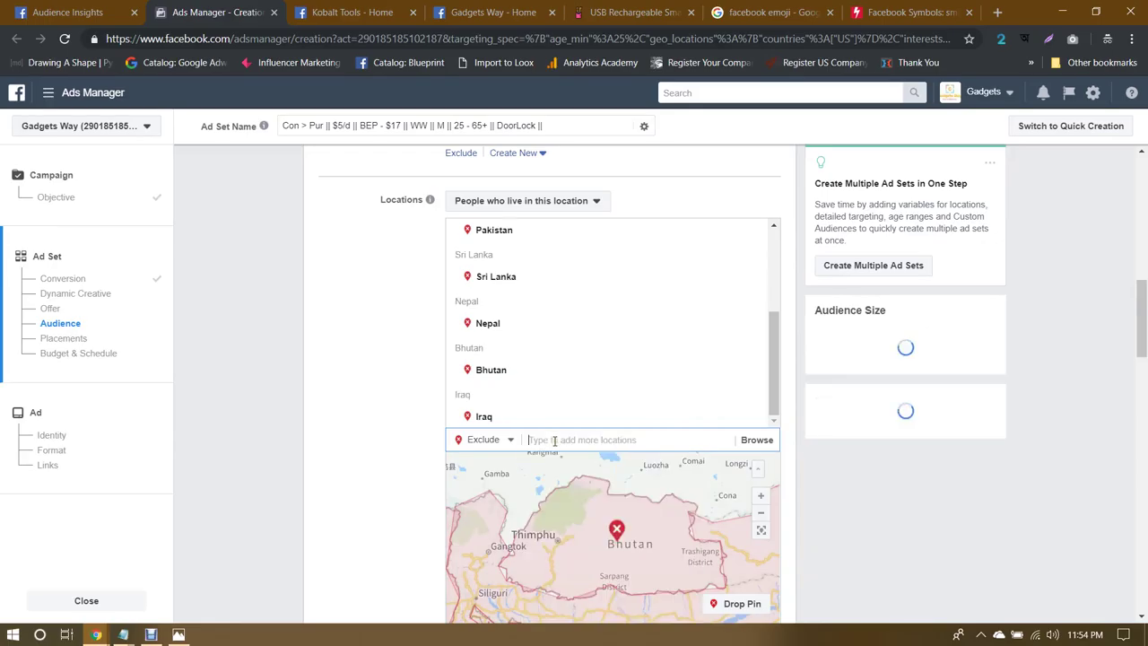
Step: Exclude South Africa, Myanmar and Haiti from the audience locations as well
text(south afric)
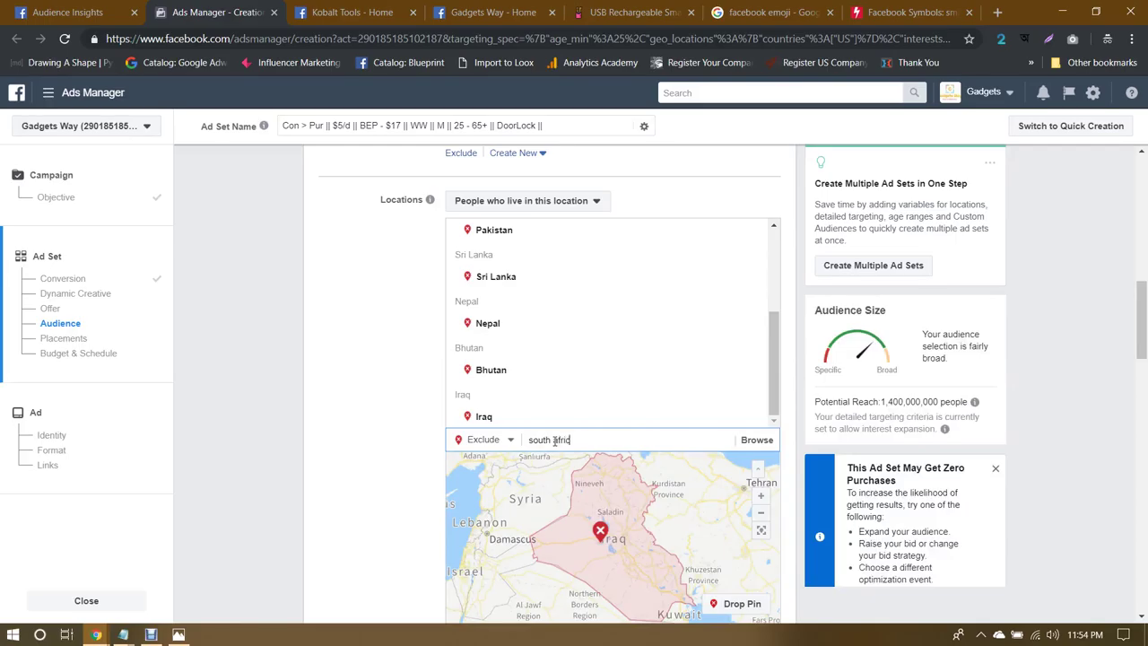
text(a)
key(Return)
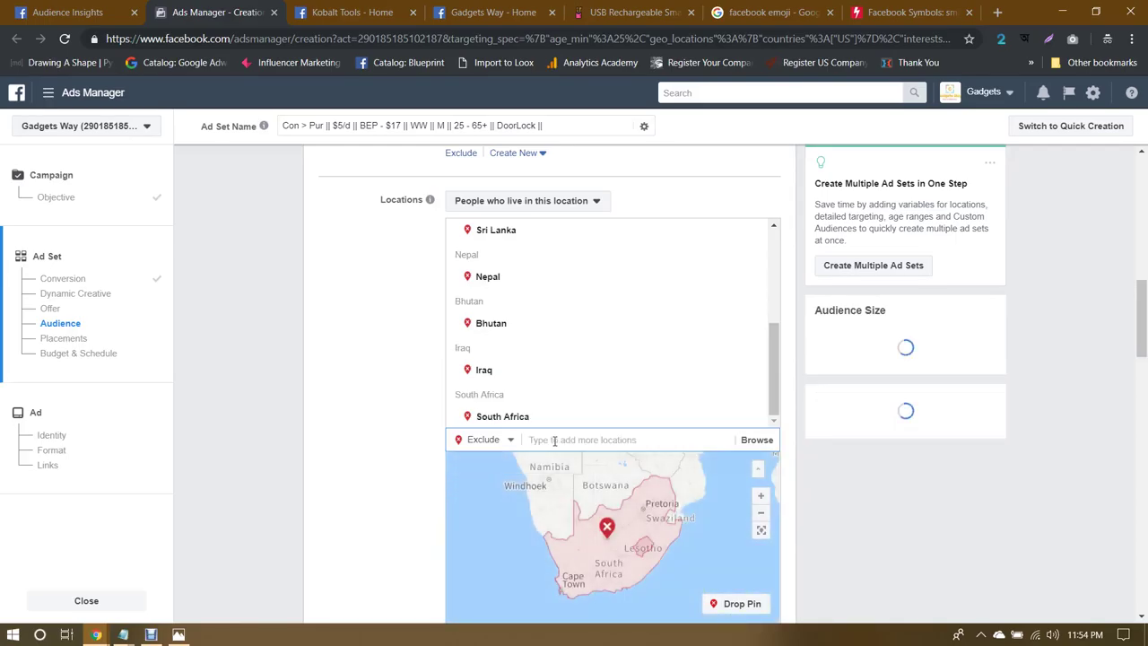
text(myan)
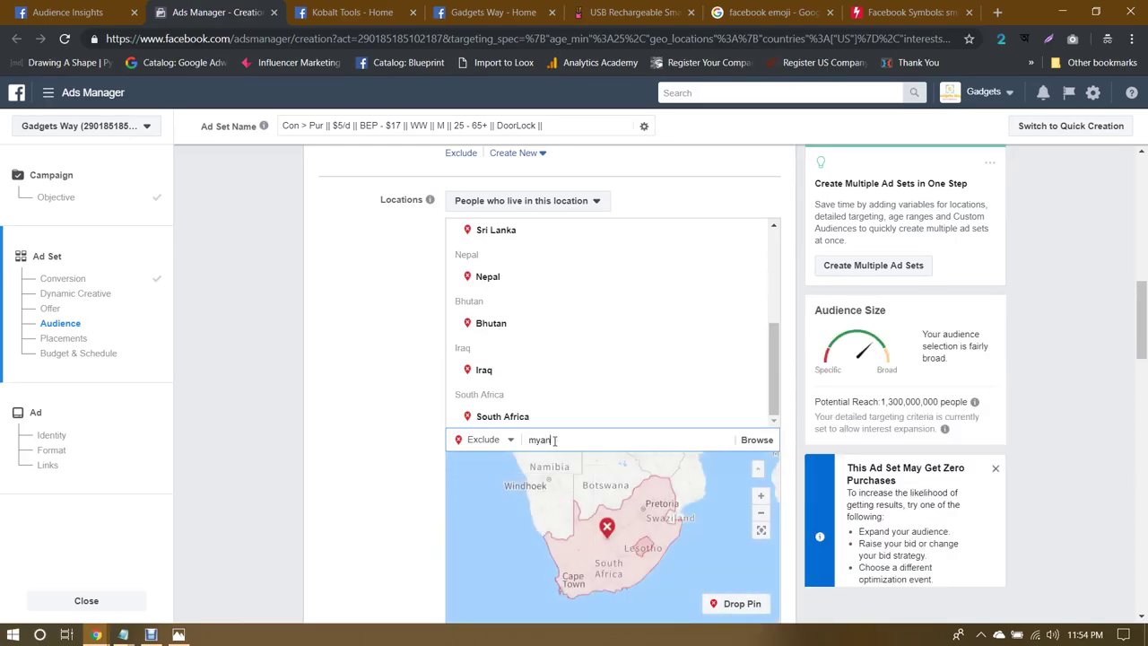
text(mar)
key(Return)
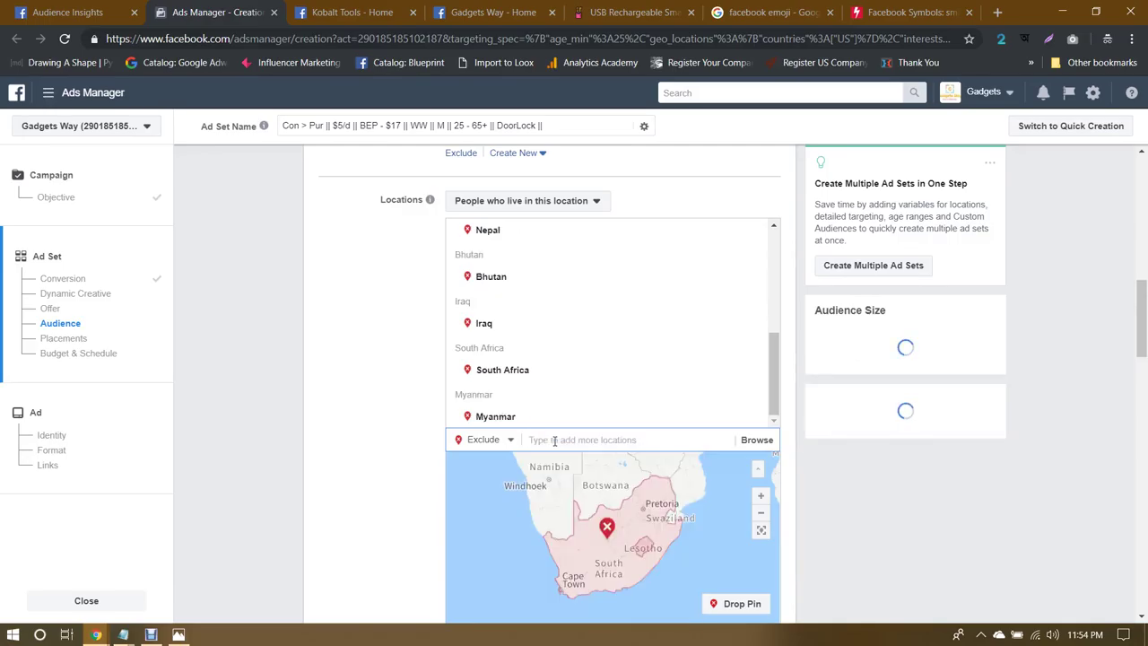
text(H)
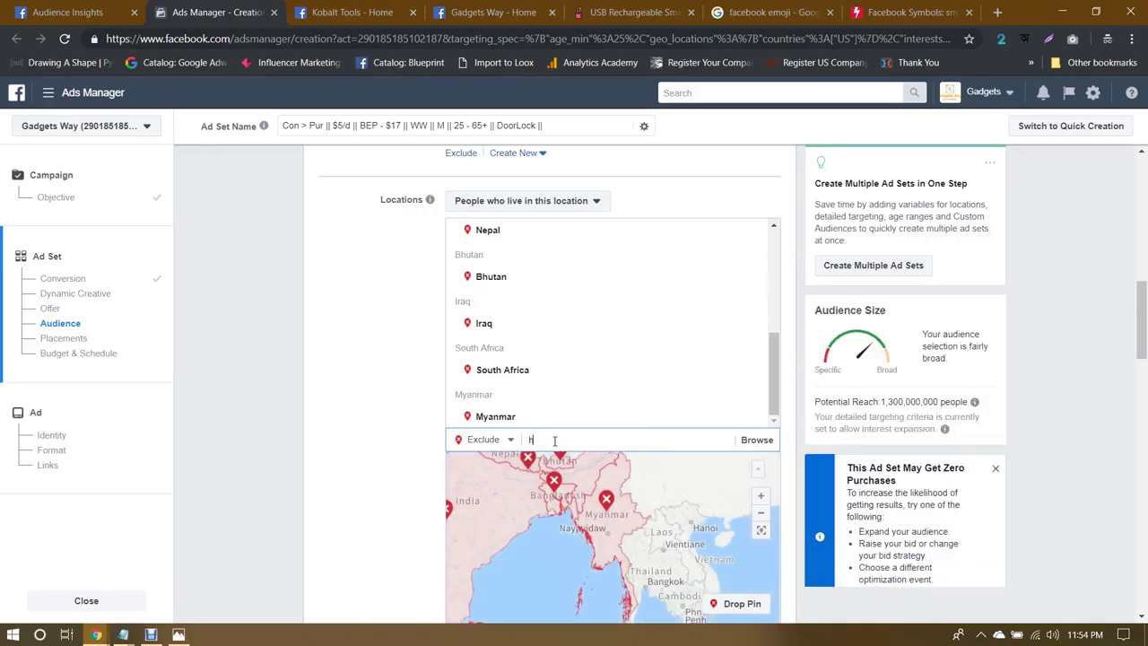
key(Return)
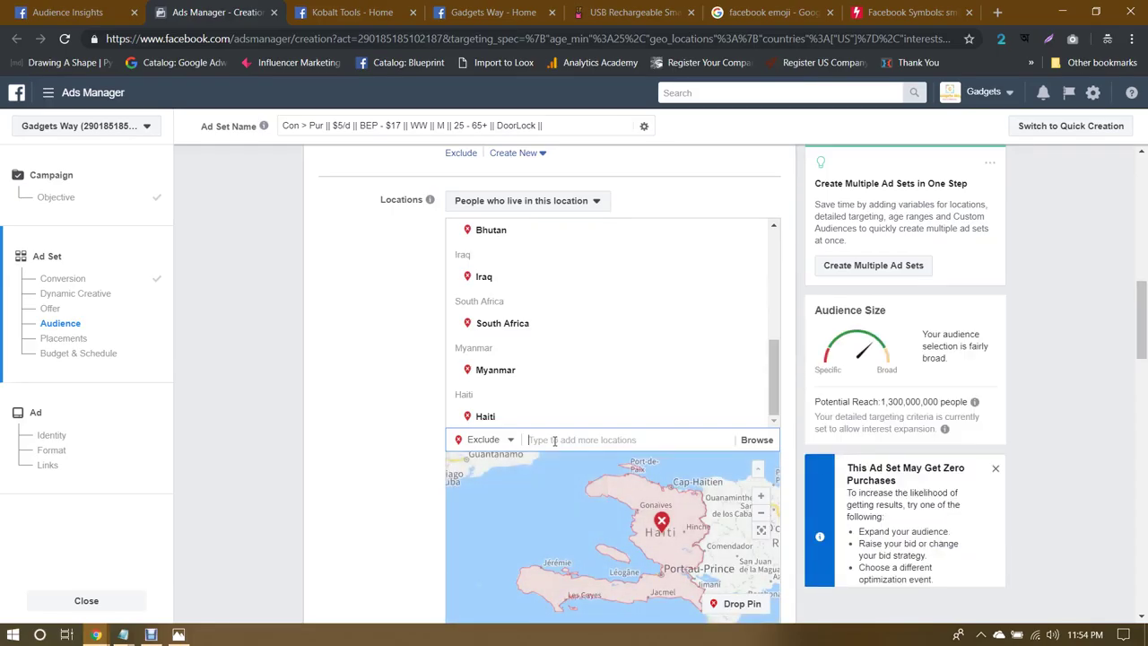
Step: Try to exclude Cambodia from the audience locations, entering it as "combodia"
text(combodia)
key(Return)
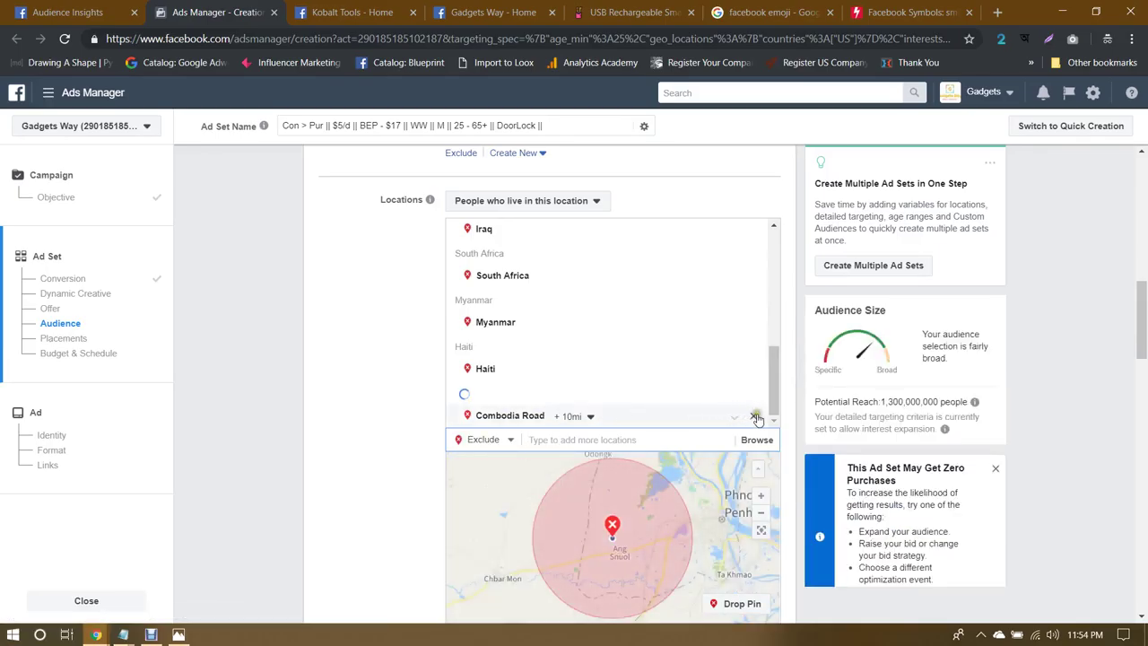
key(BackSpace)
text(combodia)
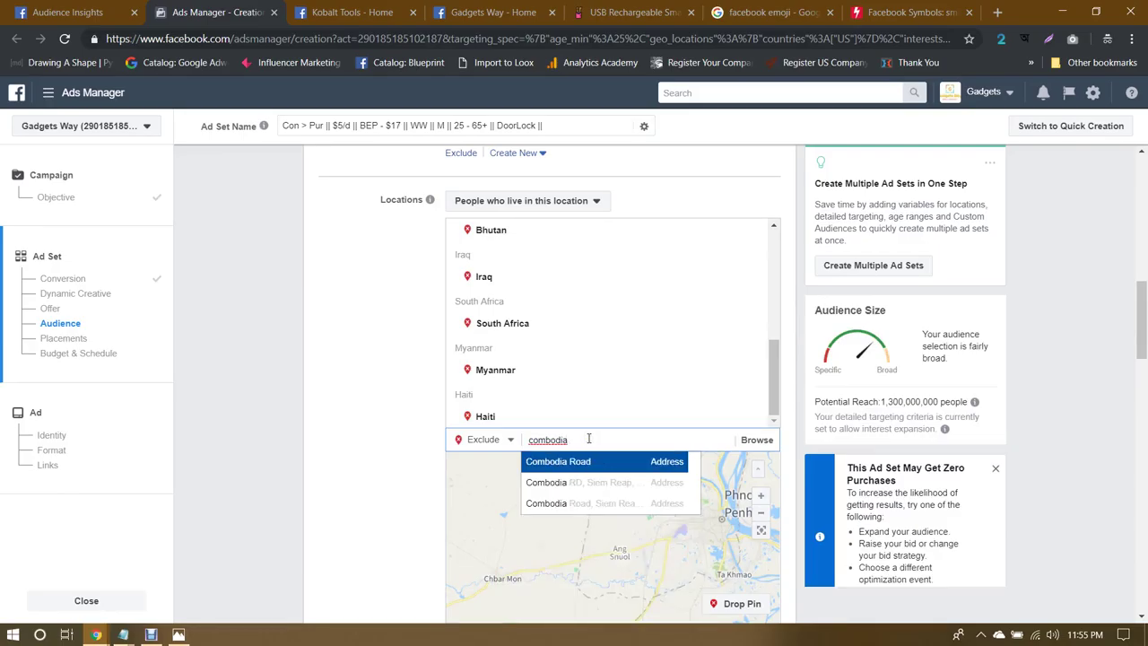
key(BackSpace)
key(BackSpace)
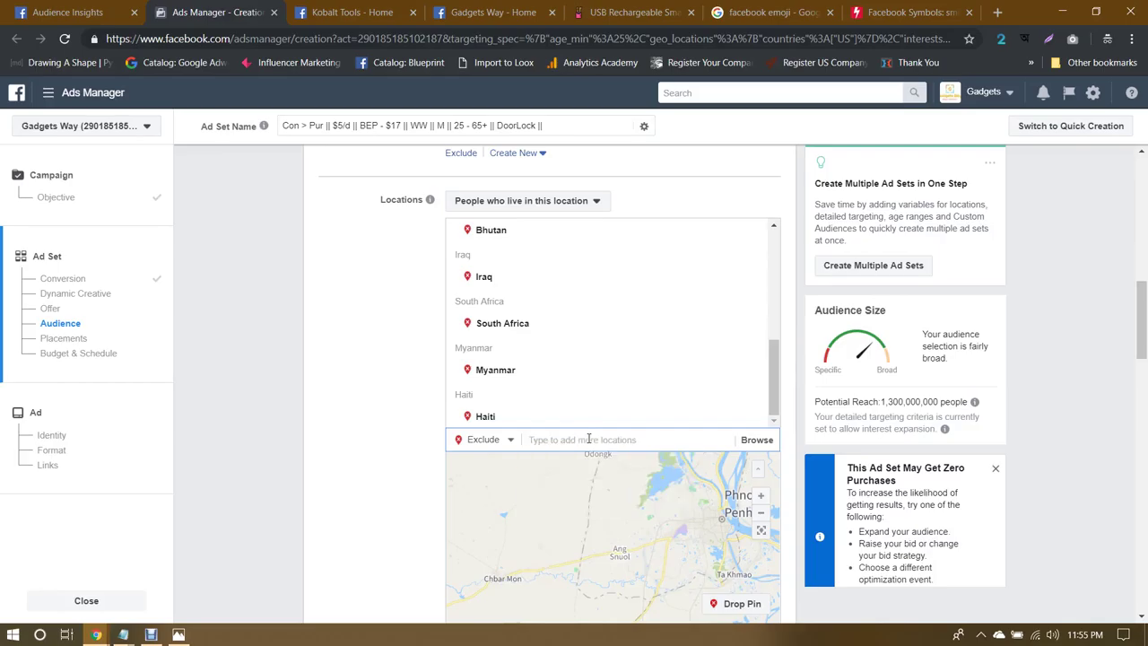
Step: Start adding audience locations in bulk with Countries as the location type, ready to enter the country list
scroll(341, 369, down, 2)
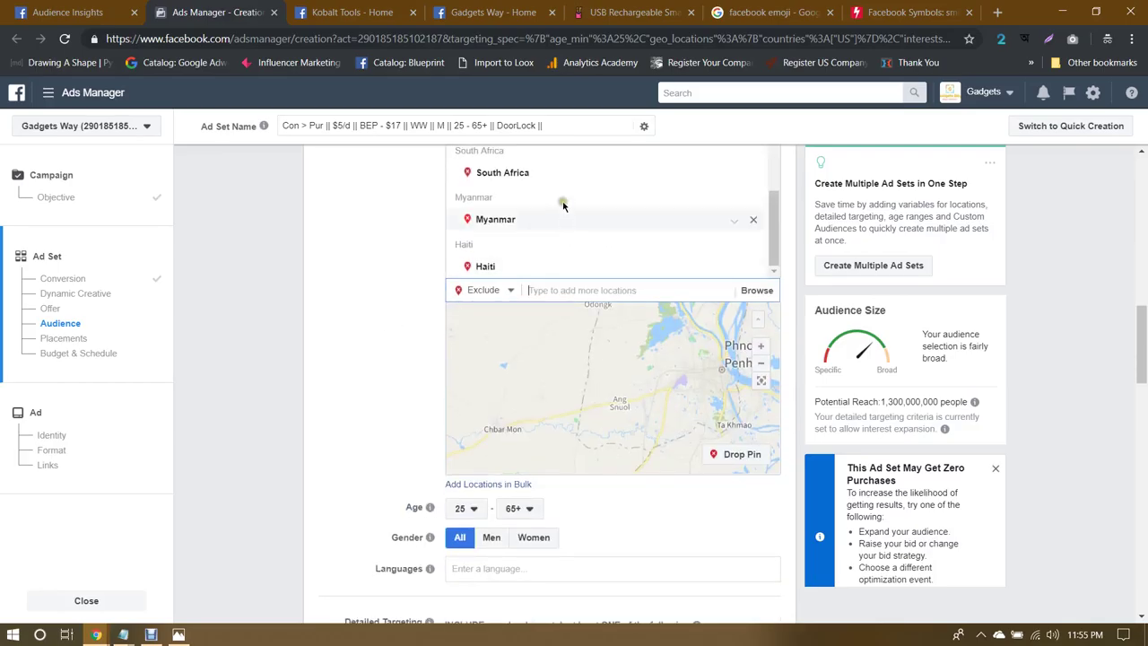
scroll(364, 315, down, 1)
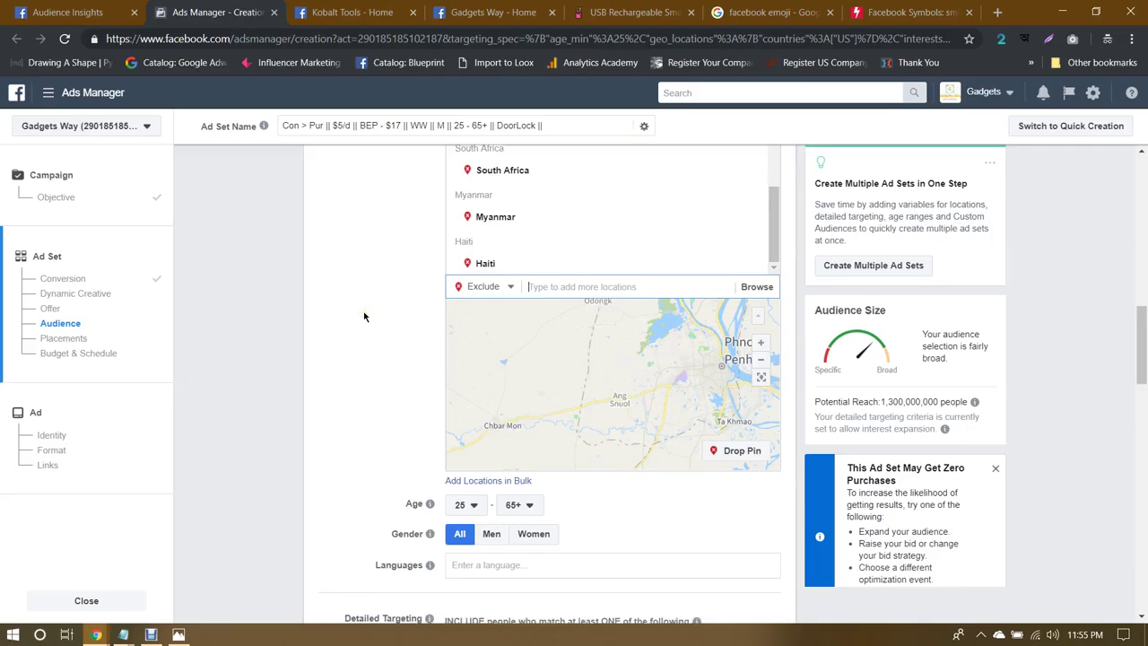
scroll(364, 316, down, 1)
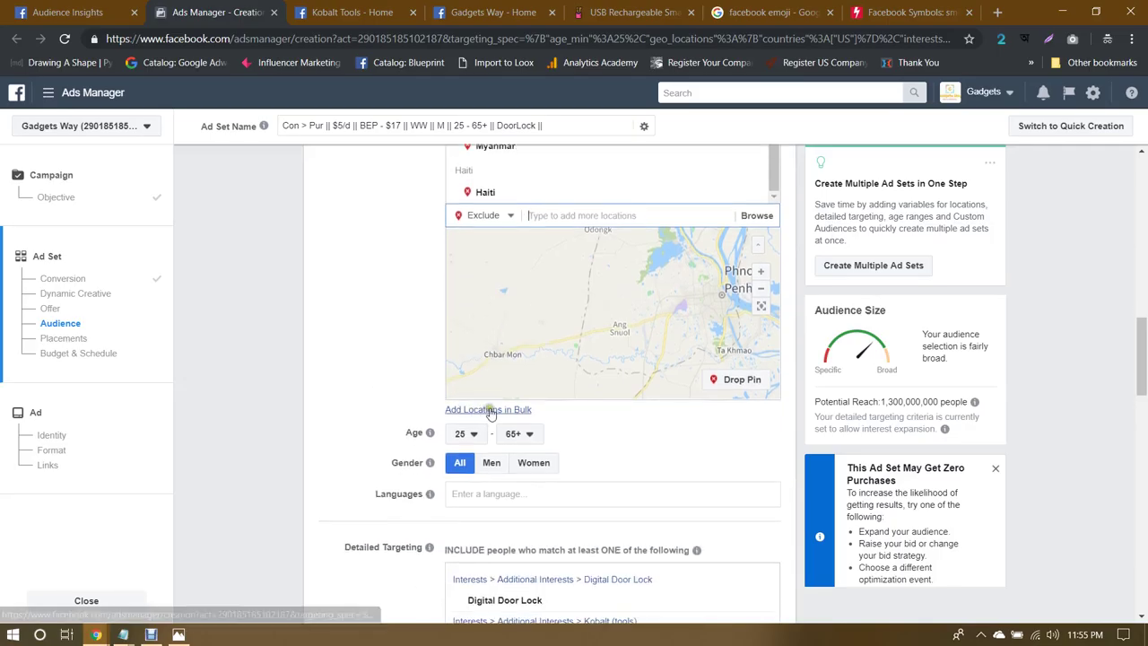
click(490, 411)
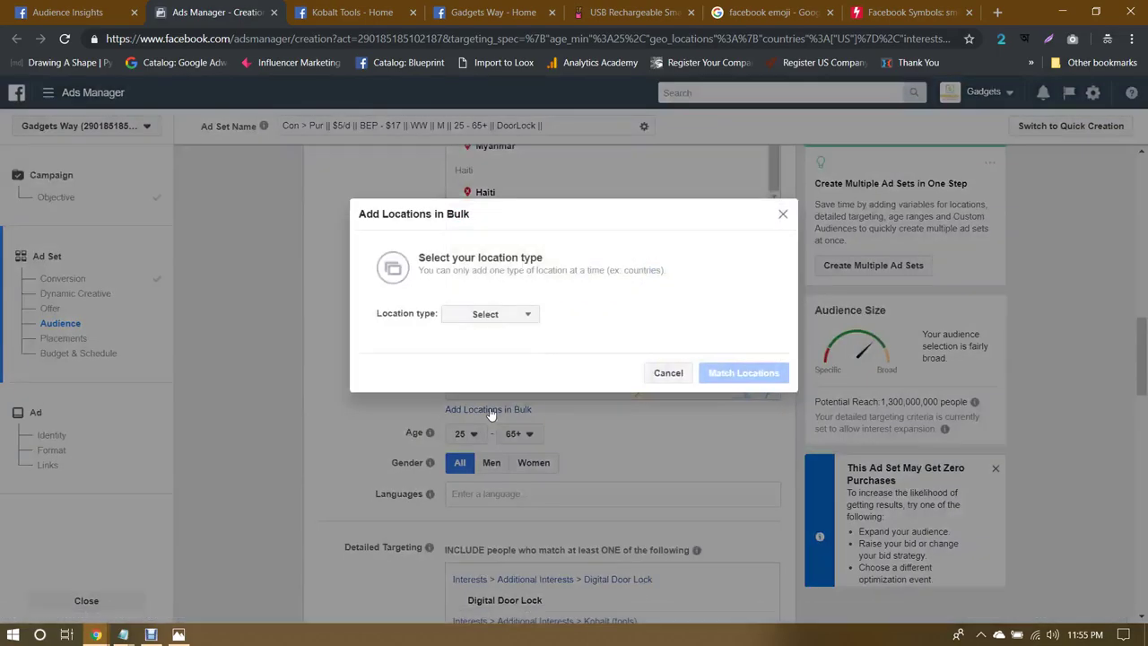
click(494, 313)
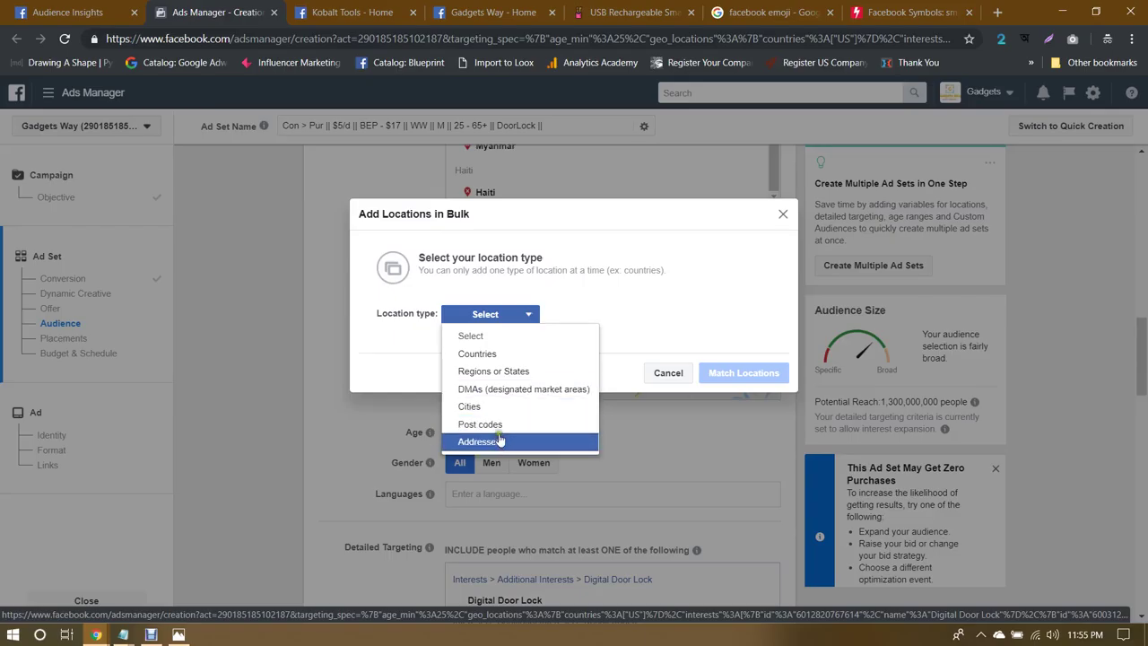
click(488, 355)
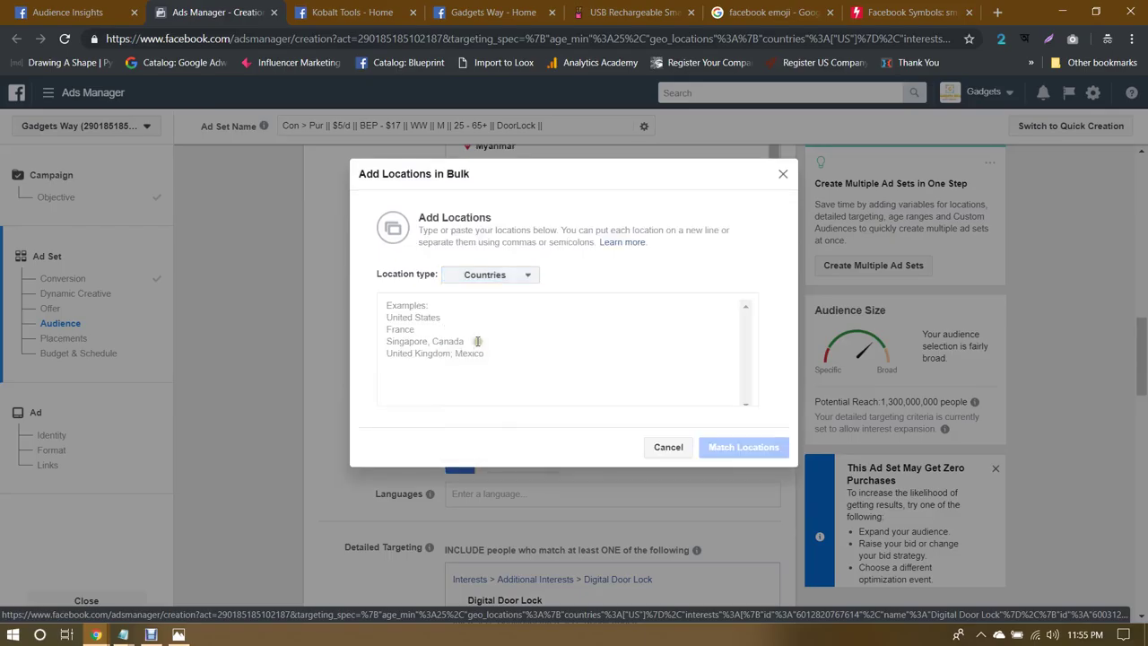
click(464, 332)
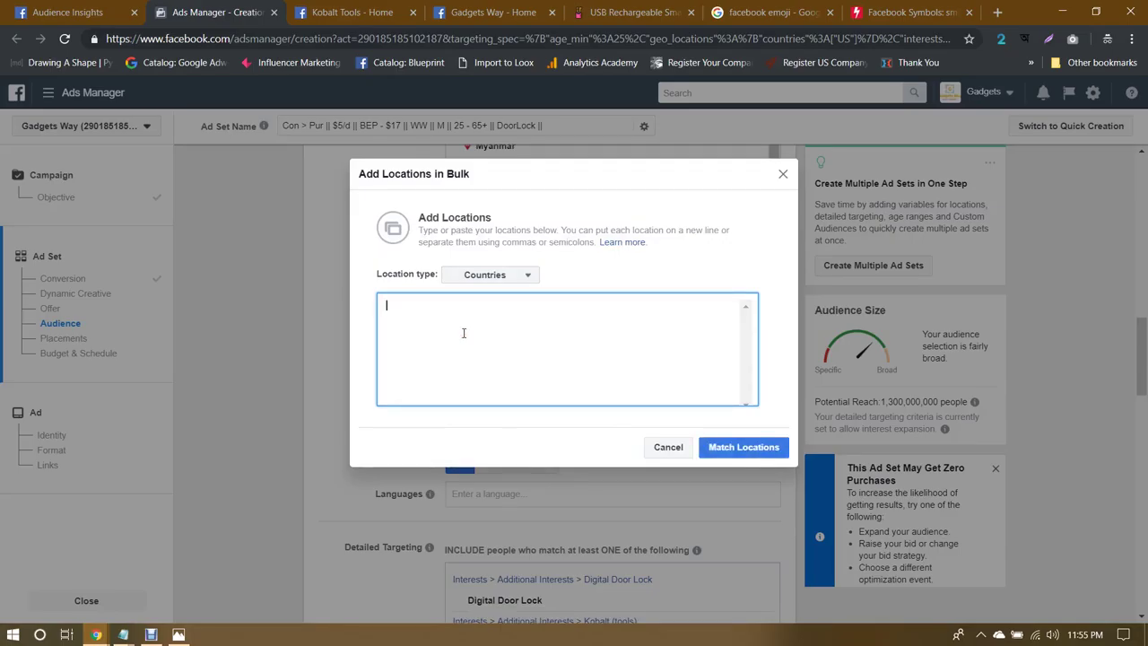
Step: Search Google in a new browser tab for "poorest countries in the world" and open the Focus Economics article
click(998, 12)
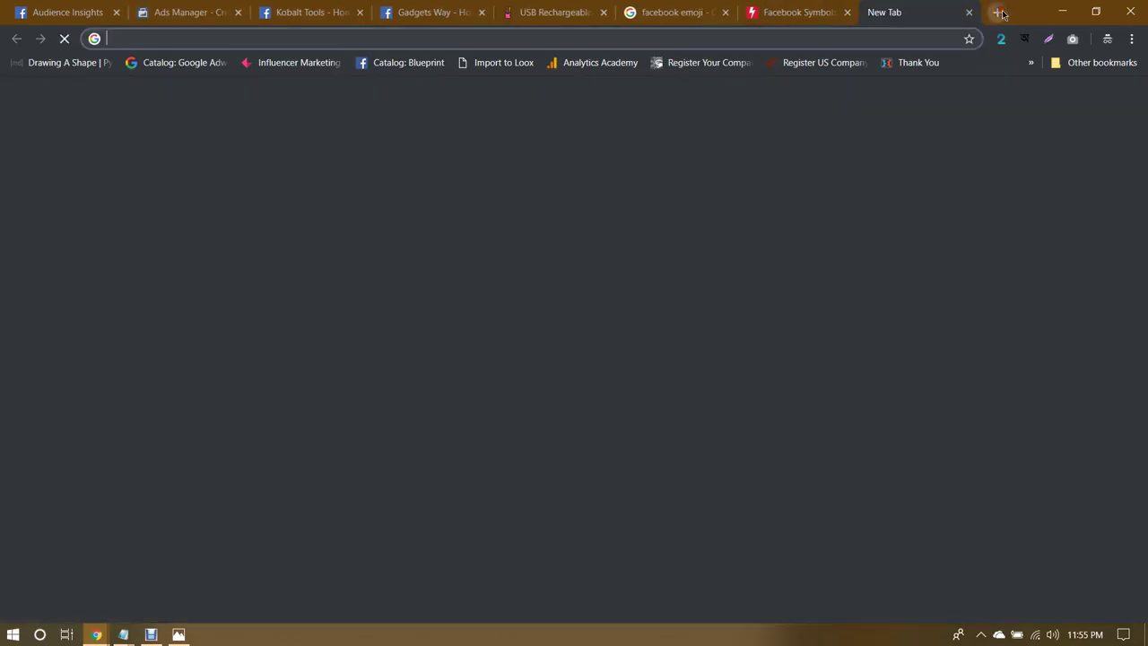
text(poorest counti)
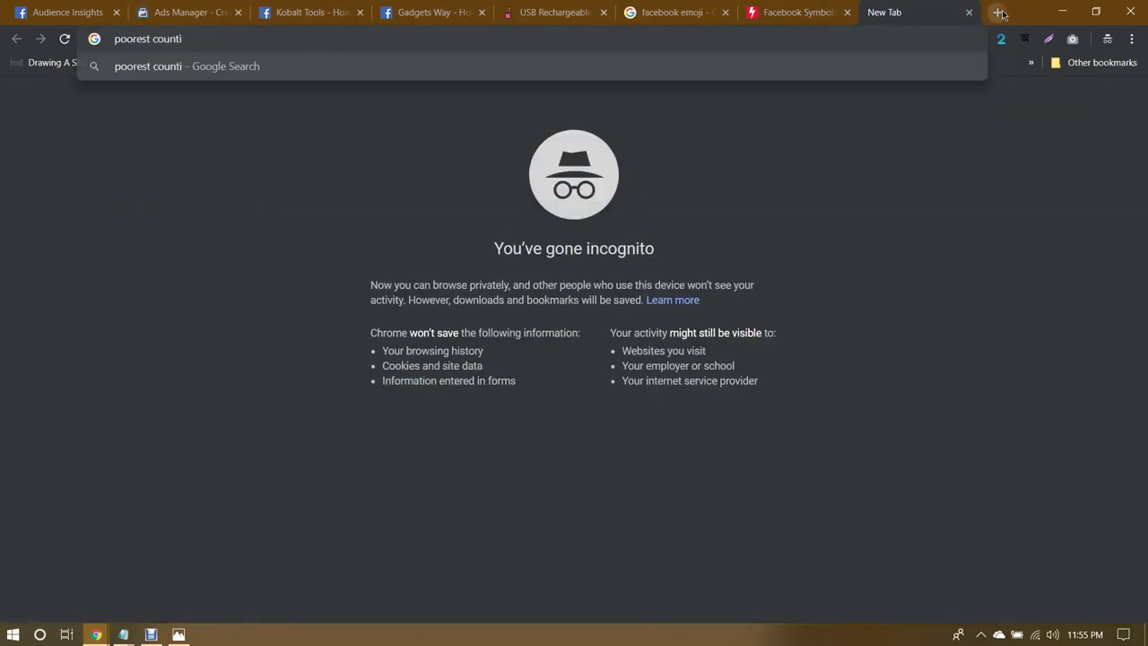
key(BackSpace)
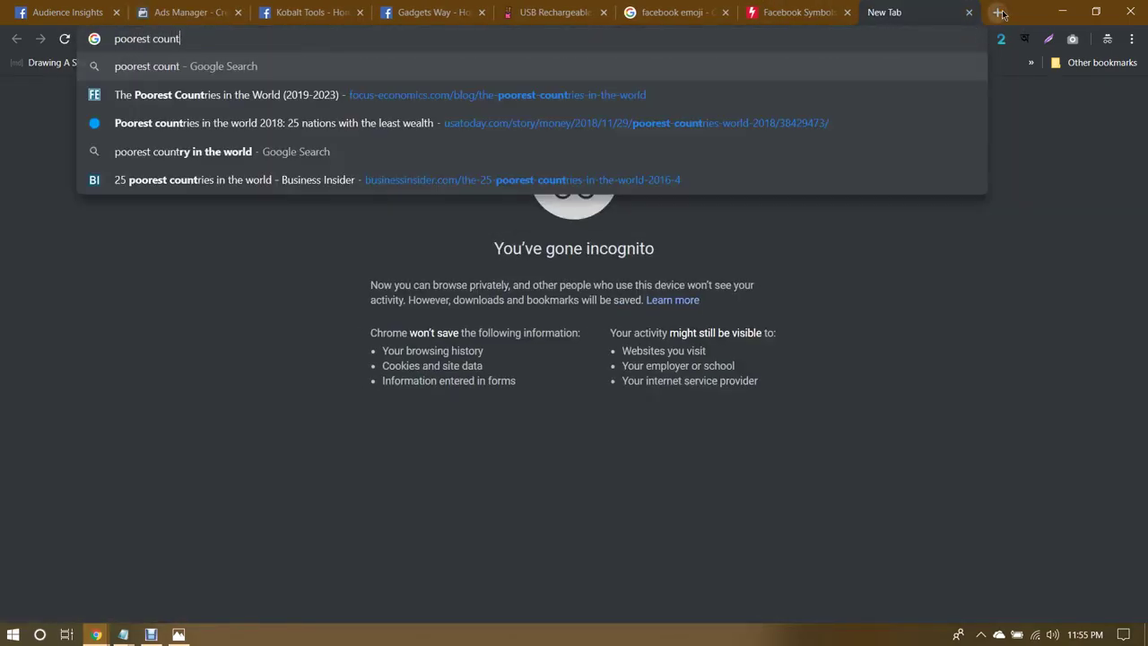
text(ries in the world)
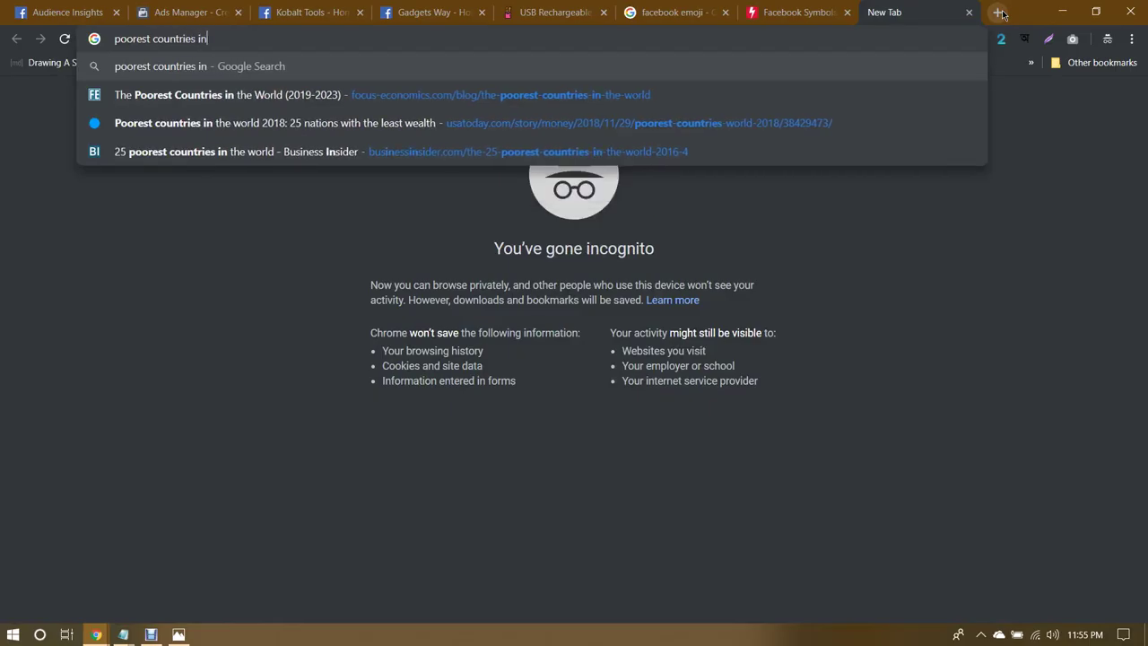
key(Return)
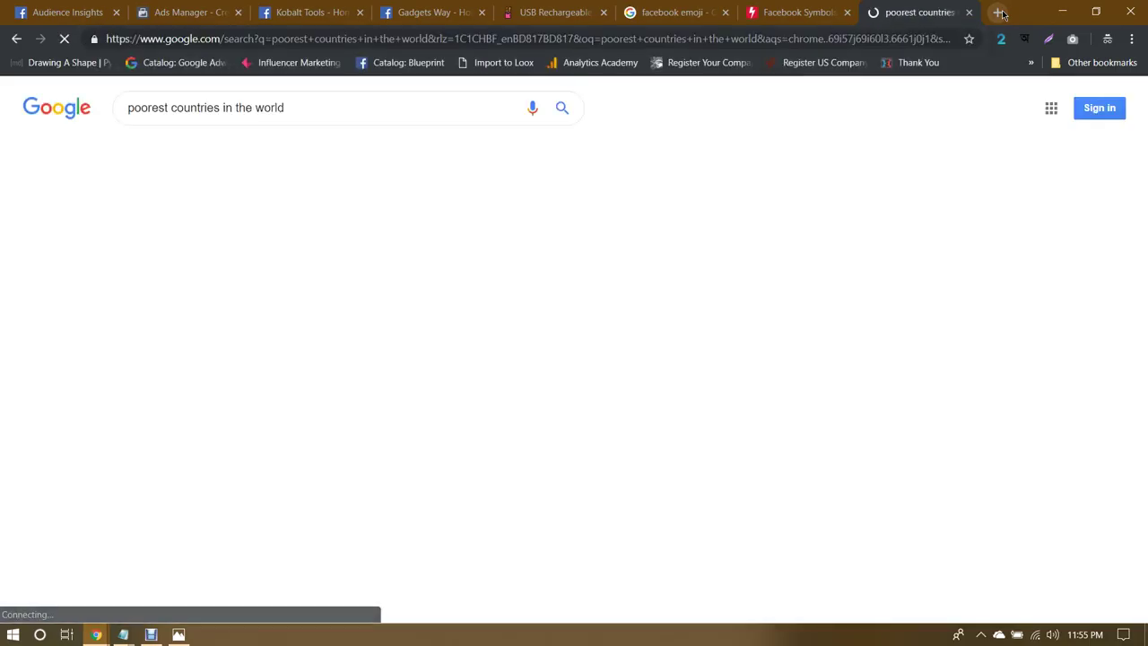
middle_click(408, 220)
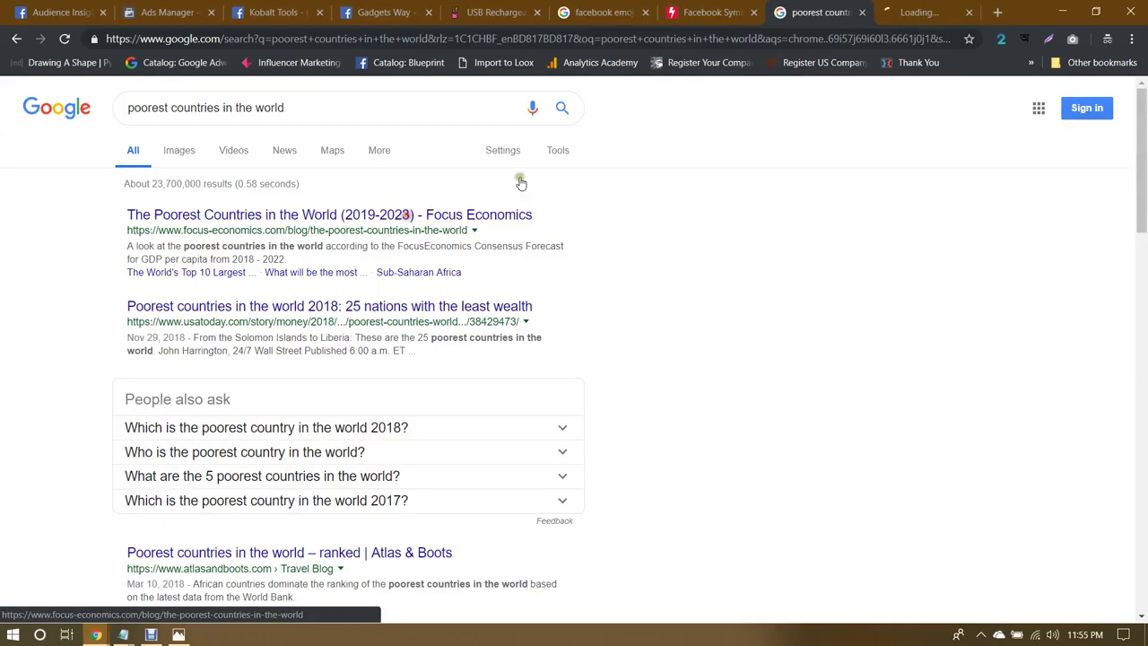
click(906, 14)
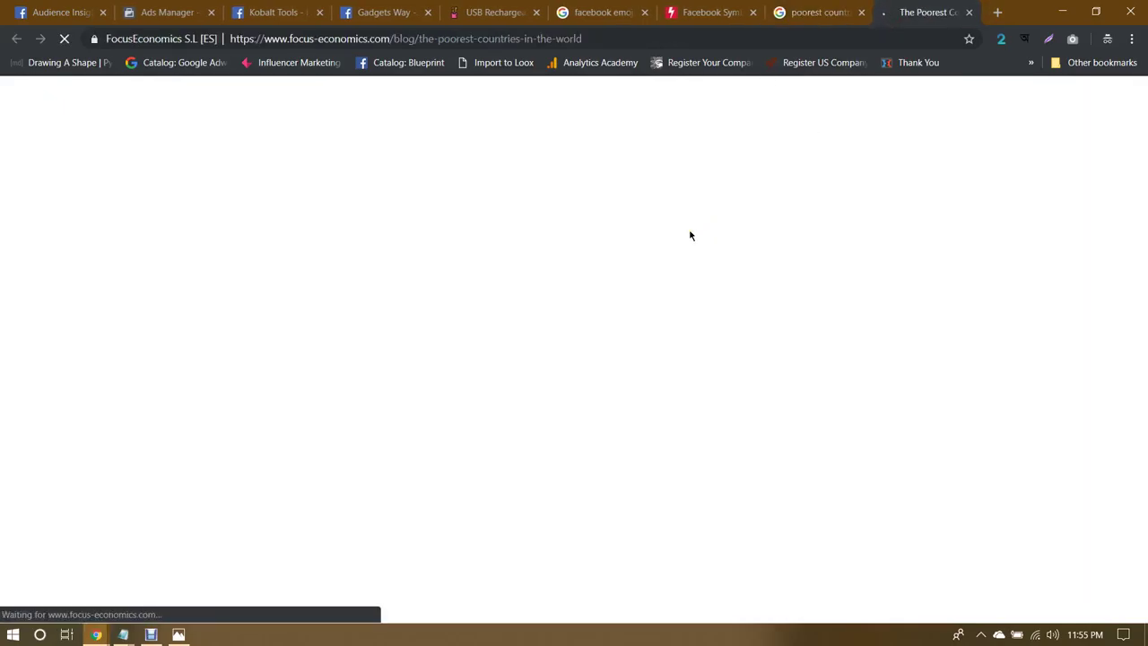
Step: Examine the article's ranking of the poorest countries and its GDP Per Capita 2019-2023 table for countries to exclude
scroll(650, 256, down, 7)
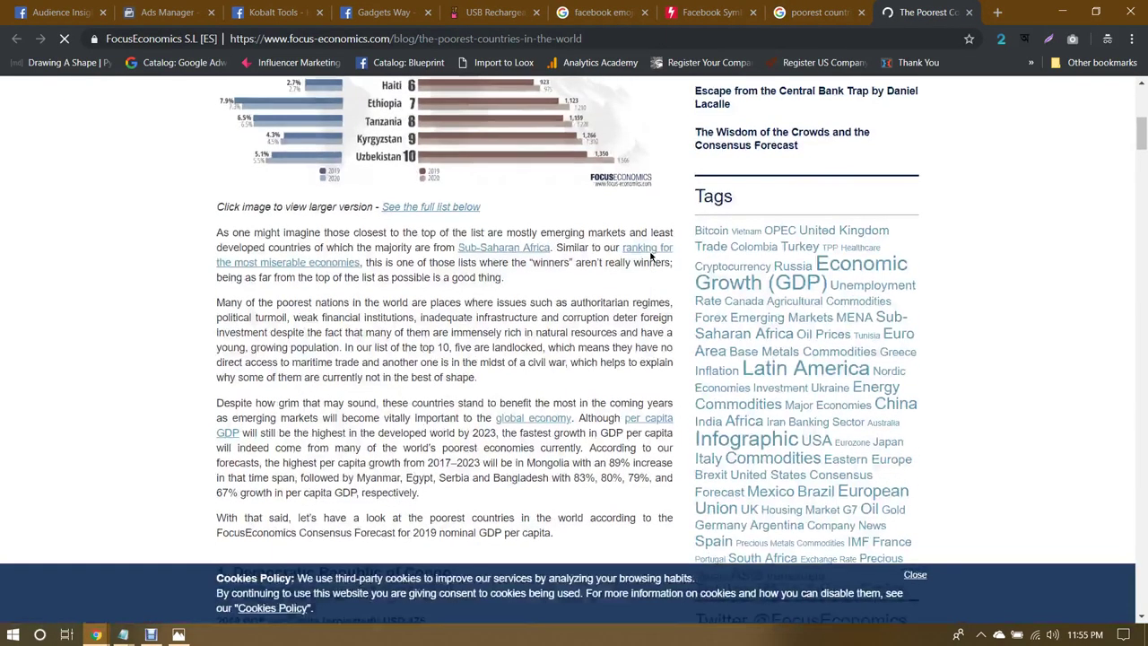
scroll(651, 256, up, 2)
scroll(387, 252, down, 1)
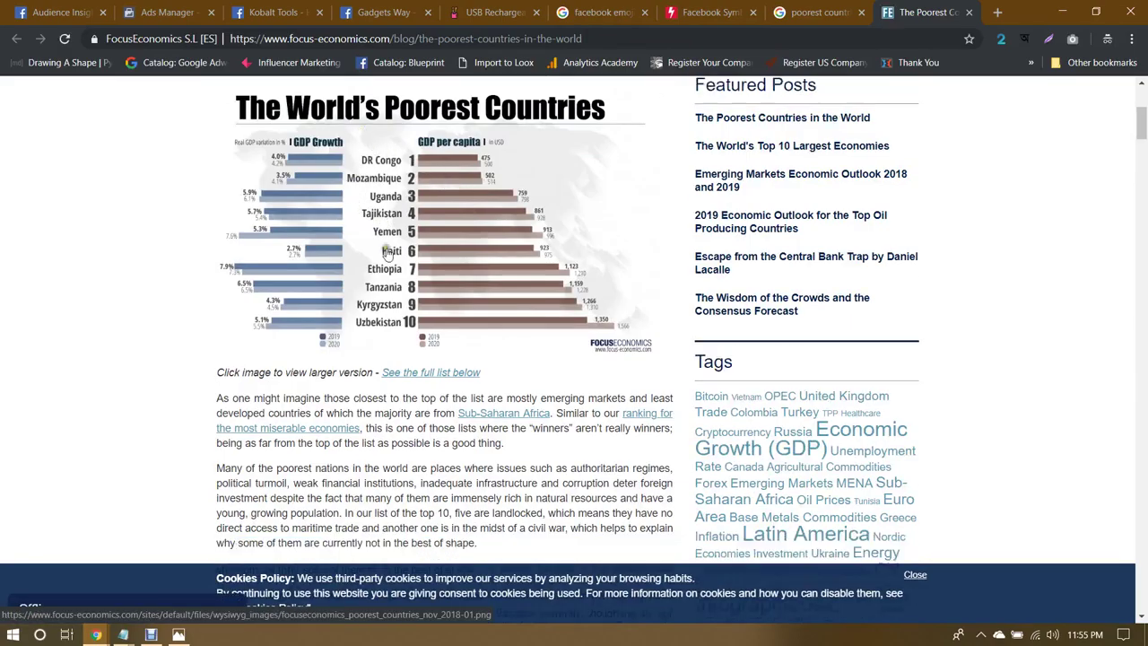
scroll(387, 251, down, 20)
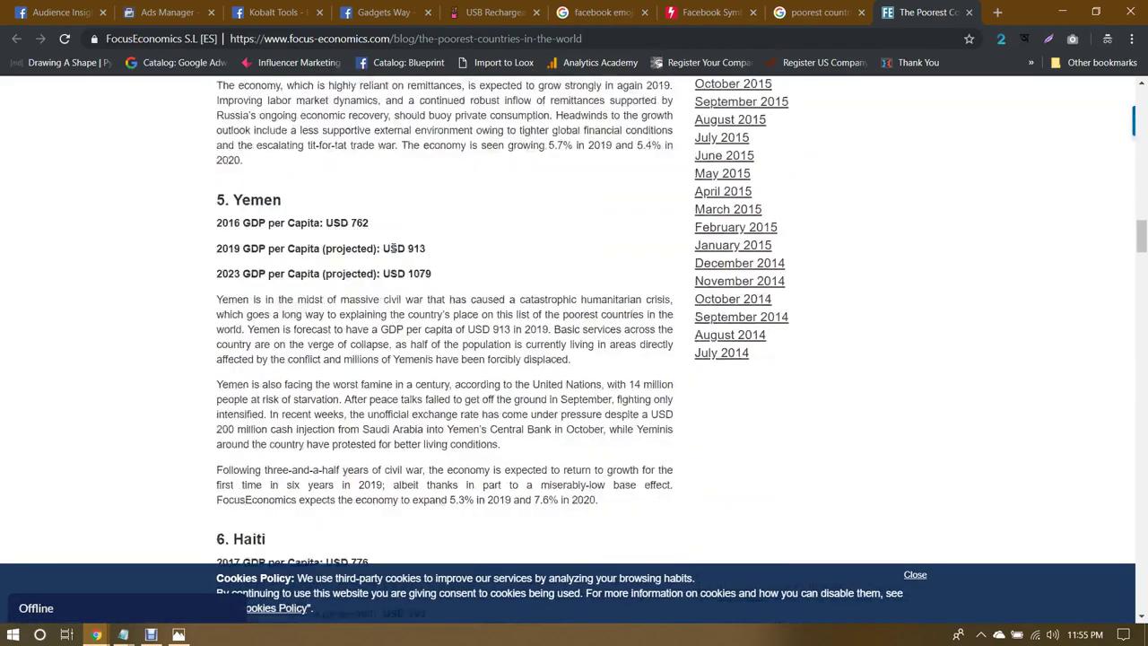
scroll(392, 247, down, 20)
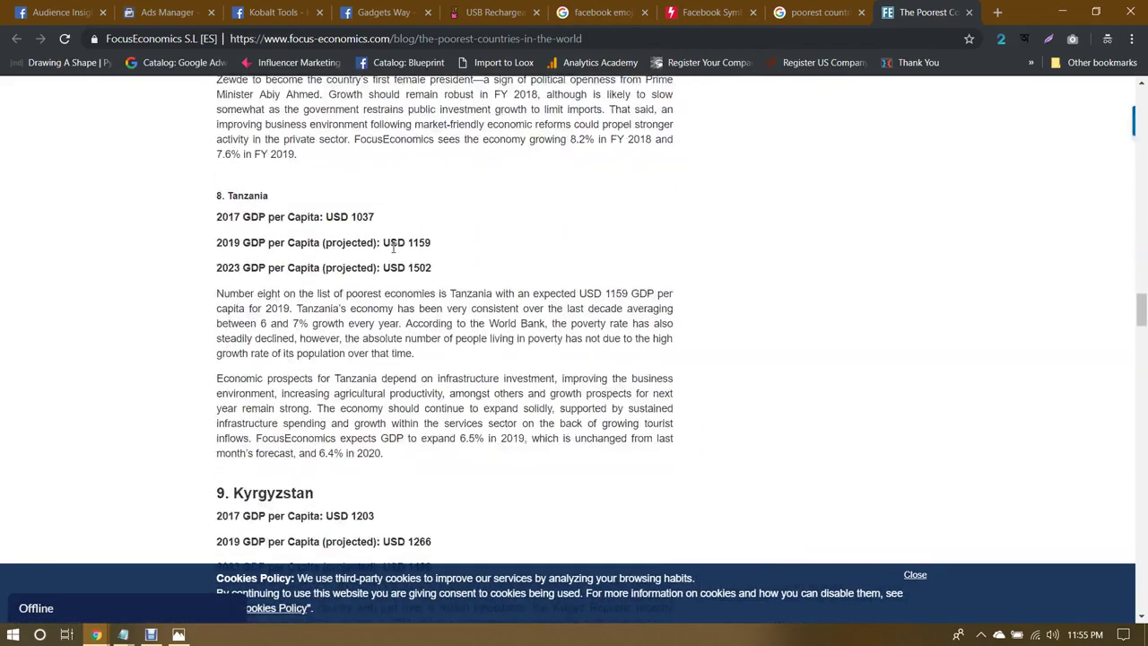
scroll(392, 247, down, 20)
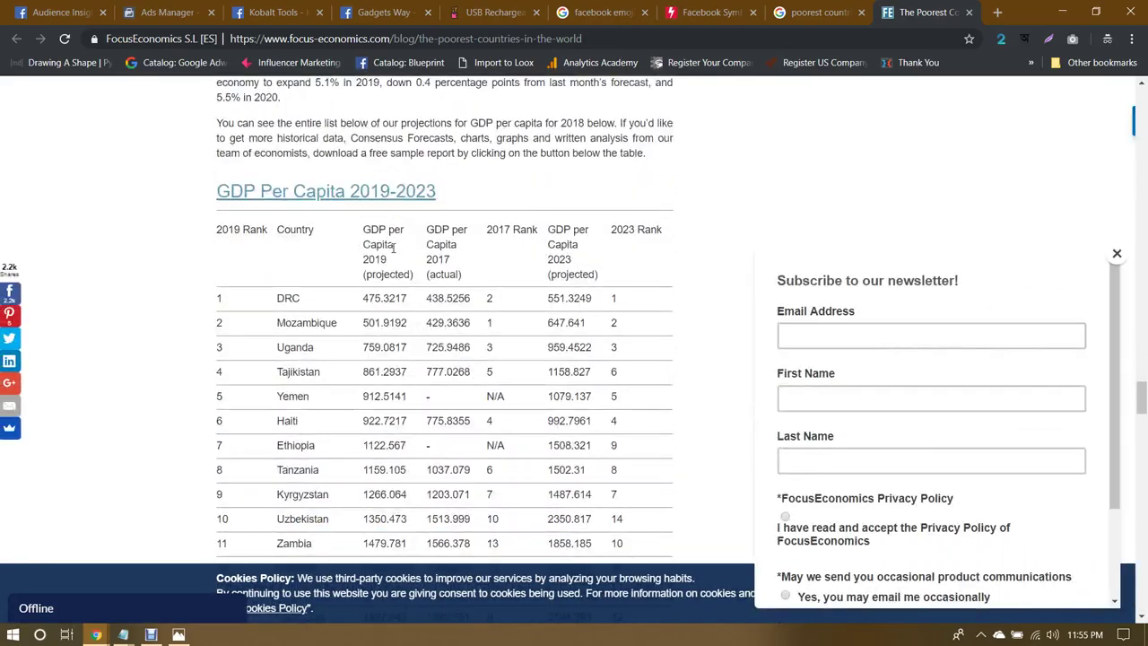
scroll(393, 247, down, 5)
scroll(393, 247, up, 3)
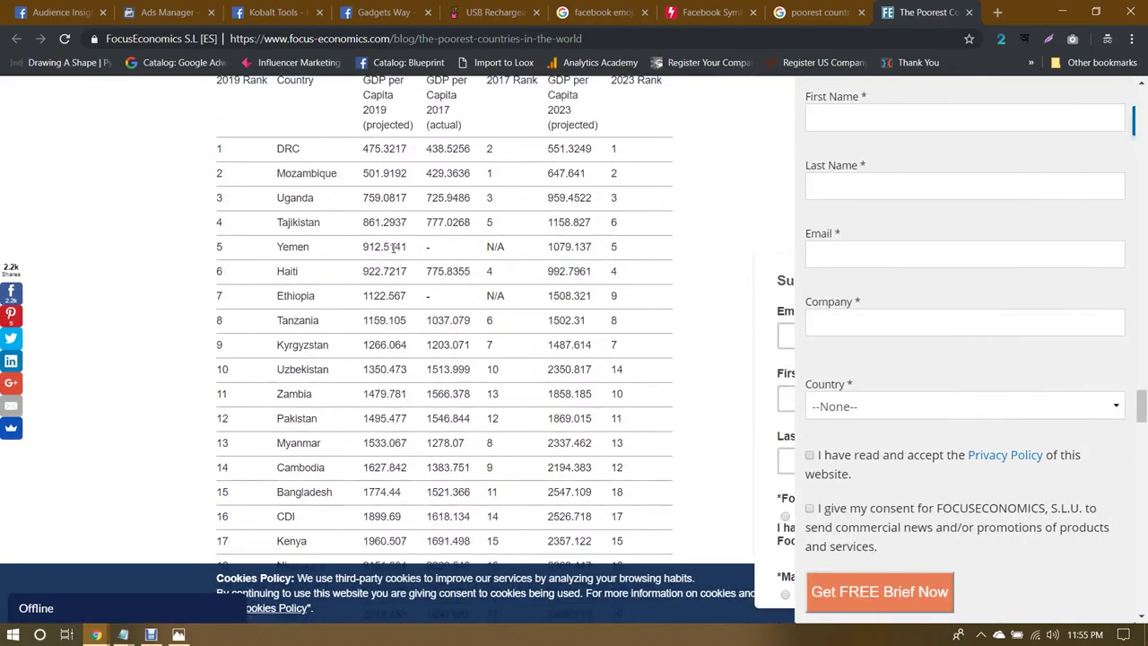
scroll(393, 247, up, 1)
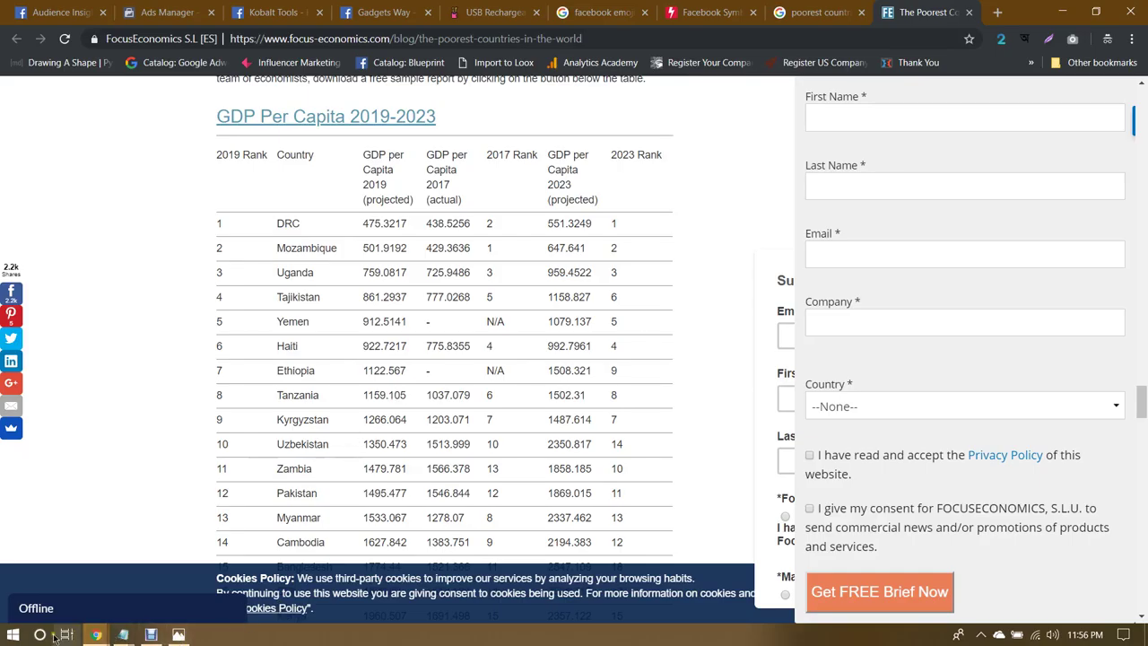
Step: Switch to the Notepad note containing "Less Than $30" and place its window beside the article's Country column
mouse_move(124, 636)
click(176, 570)
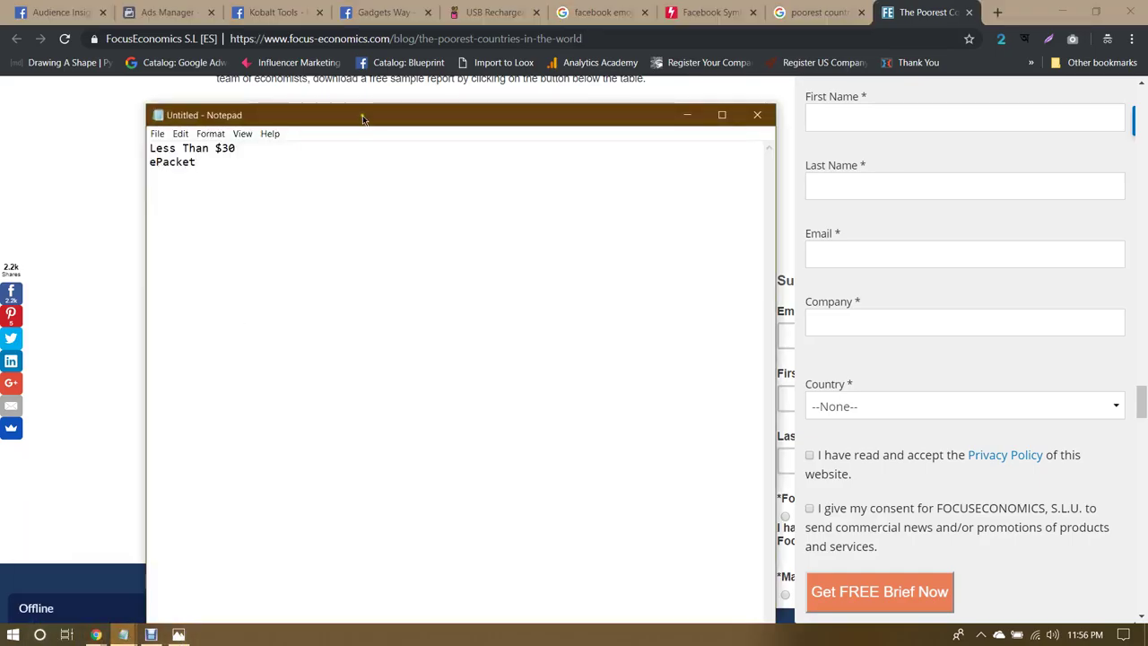
drag(387, 111, 802, 119)
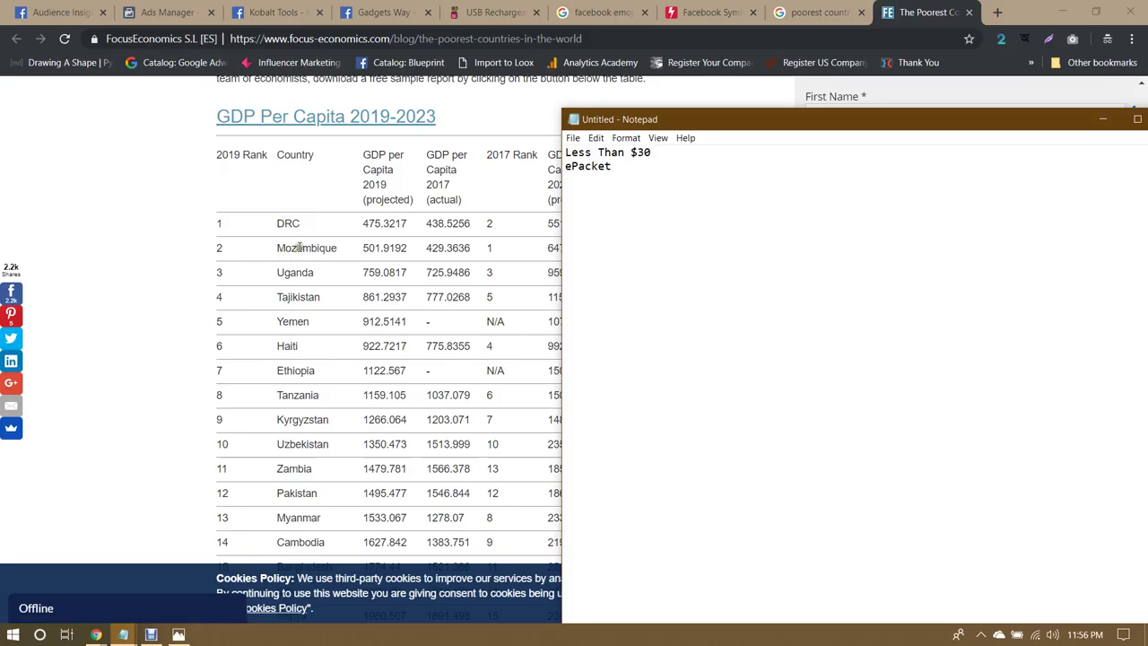
Step: Replace the Notepad note's text with "Democratic Republic of Congo", copied from the article's first ranking heading
click(103, 199)
scroll(105, 202, down, 10)
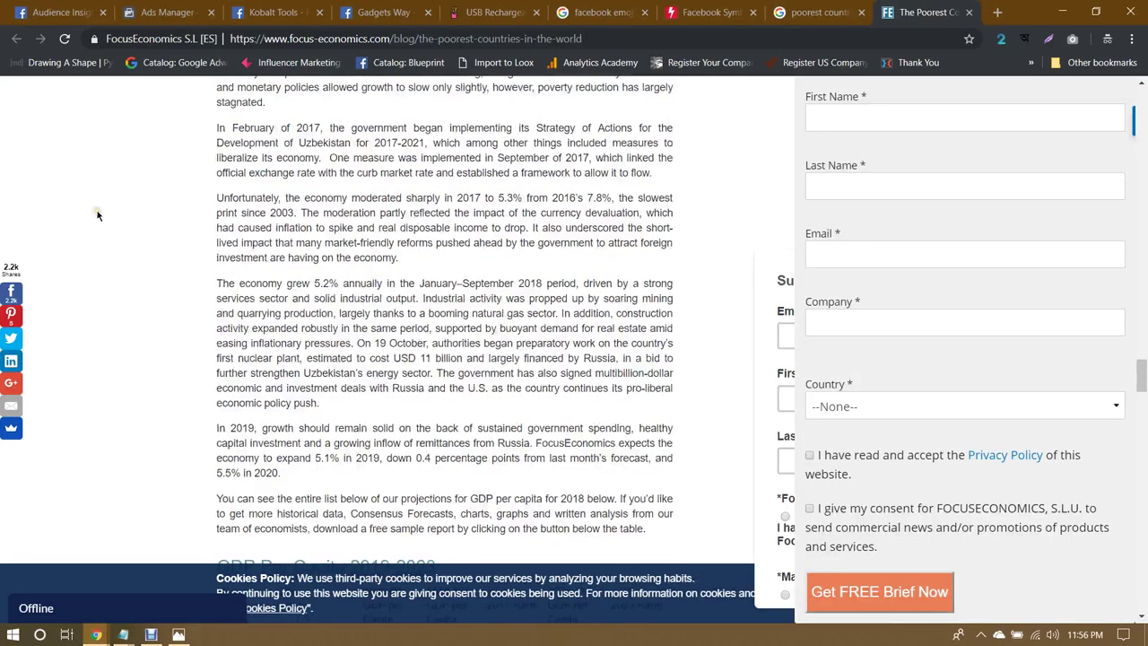
scroll(106, 200, up, 10)
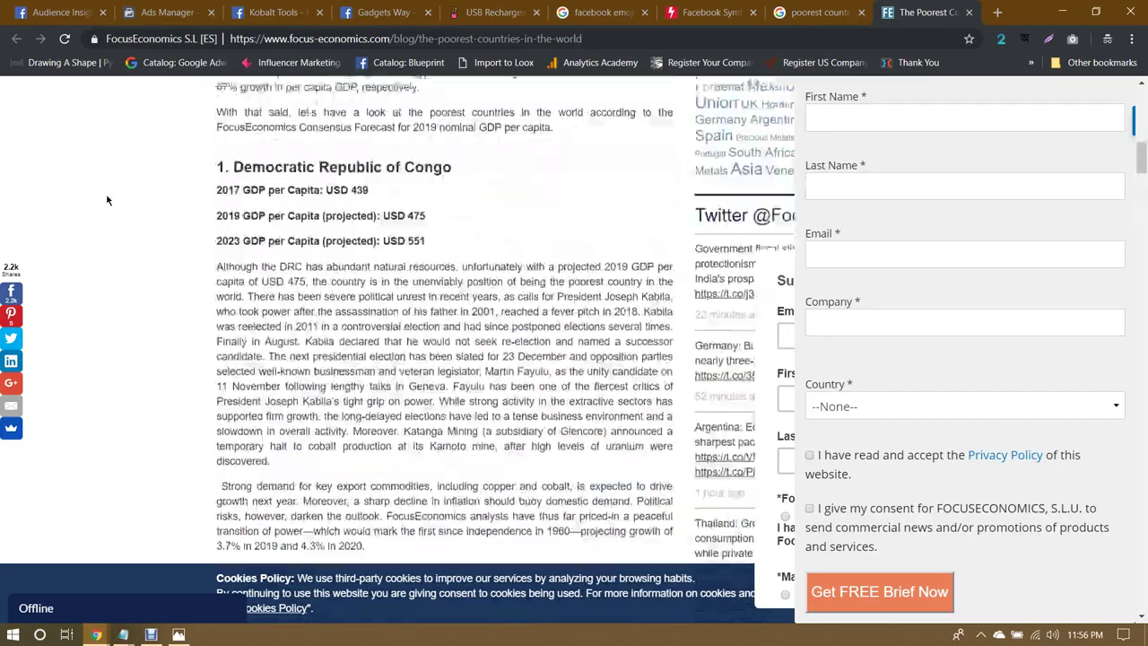
scroll(106, 199, down, 3)
drag(469, 323, 237, 315)
key(ctrl+c)
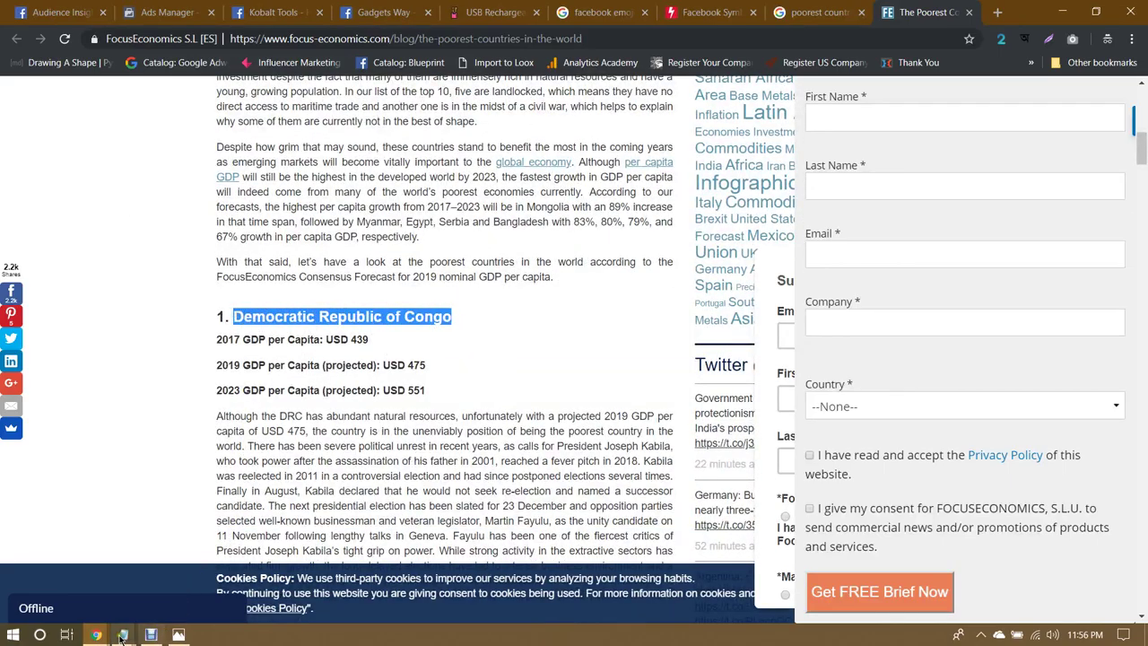
mouse_move(123, 634)
click(198, 599)
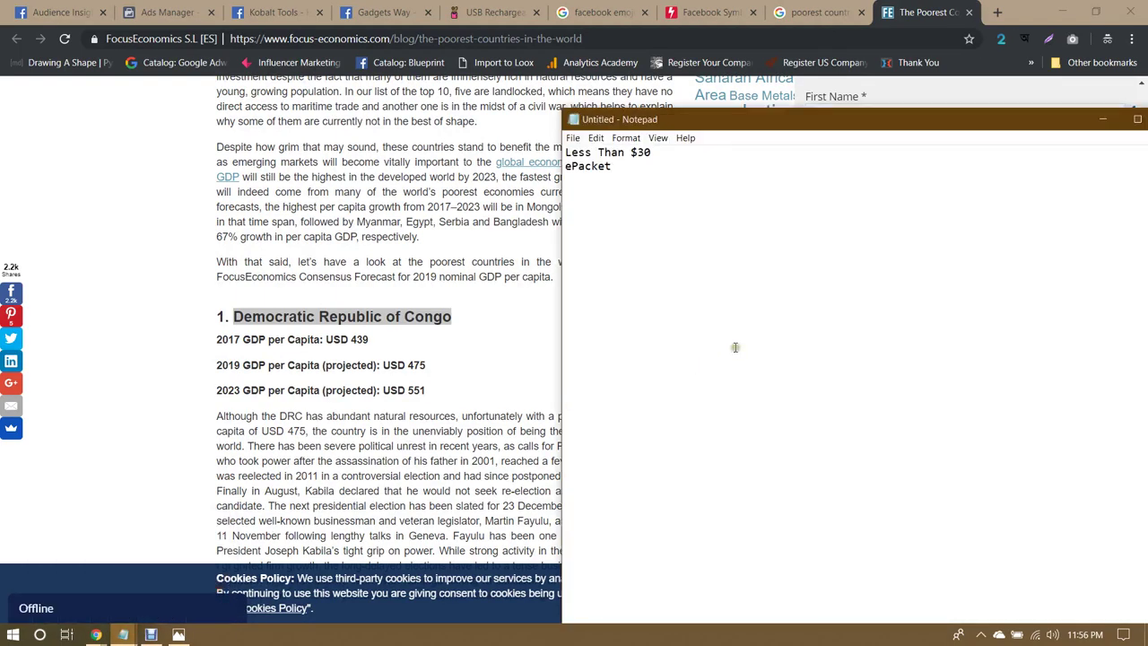
key(ctrl+a)
key(ctrl+v)
click(508, 260)
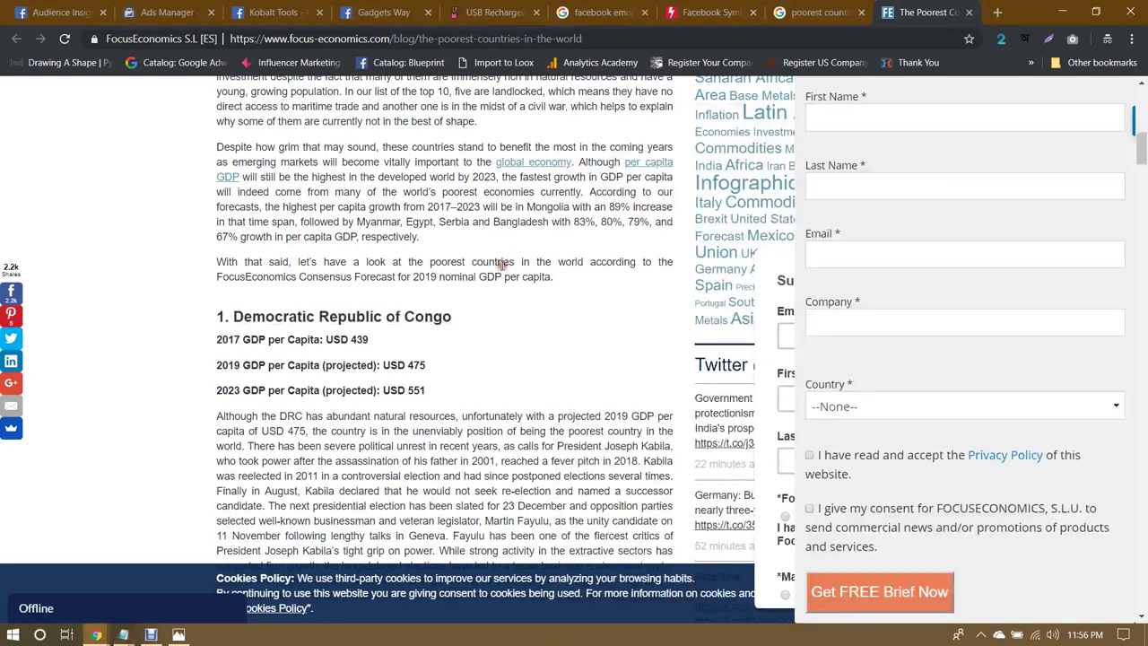
Step: Copy Mozambique from the GDP Per Capita 2019-2023 table onto a new line of the Notepad list
scroll(505, 261, down, 20)
scroll(501, 266, down, 20)
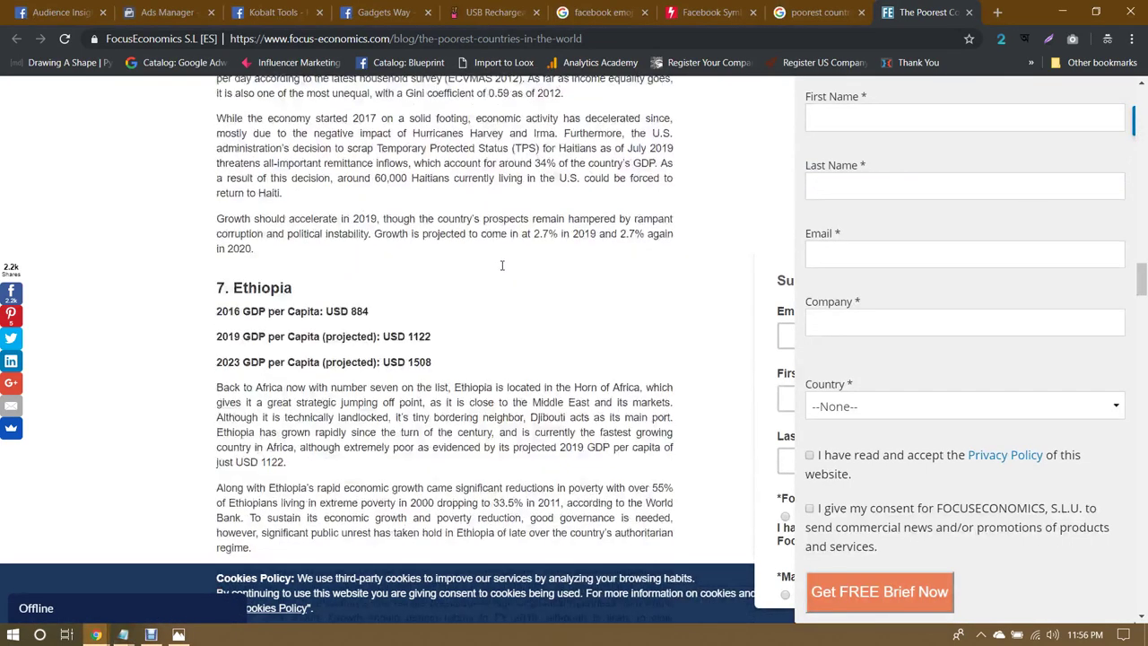
scroll(501, 265, down, 7)
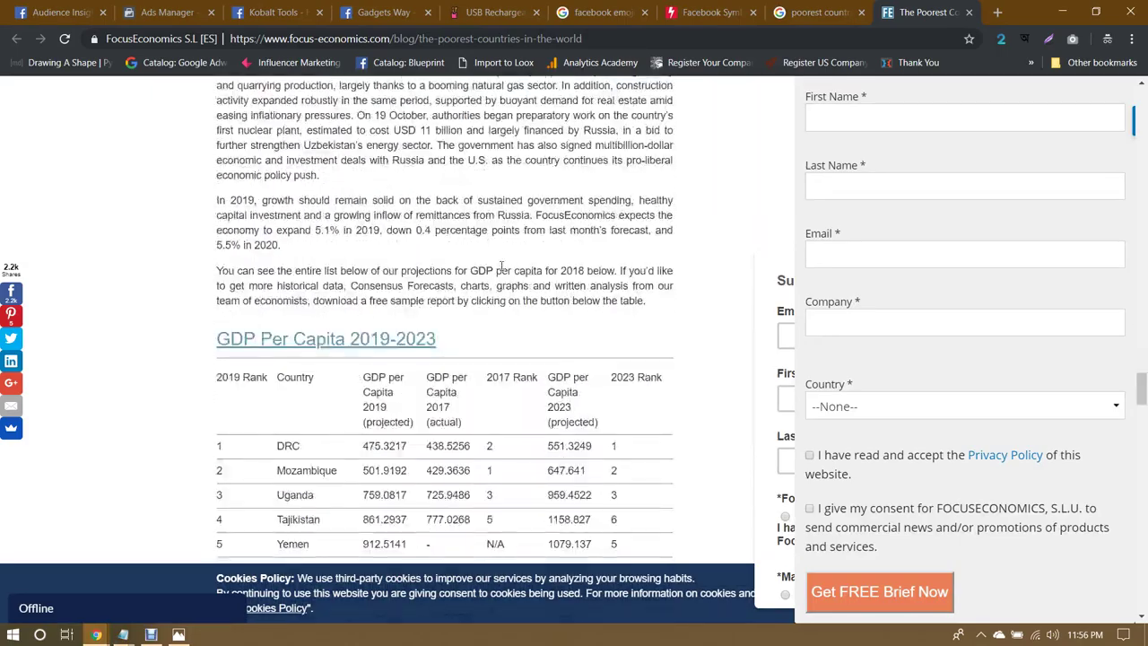
scroll(502, 266, up, 2)
double_click(303, 325)
key(ctrl+c)
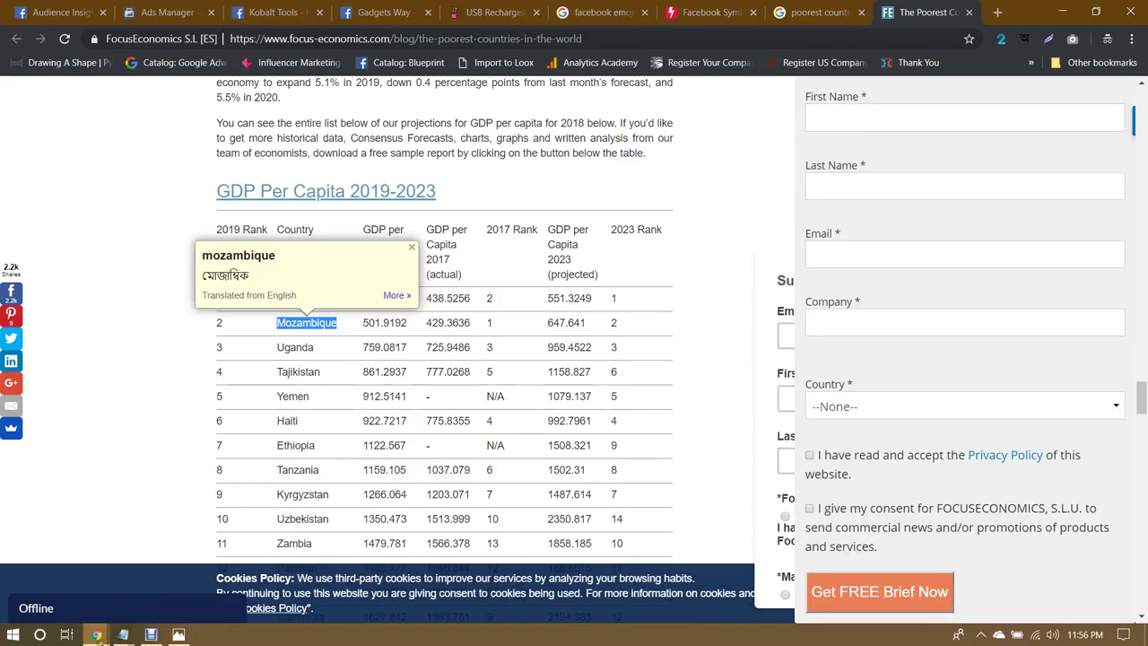
click(123, 634)
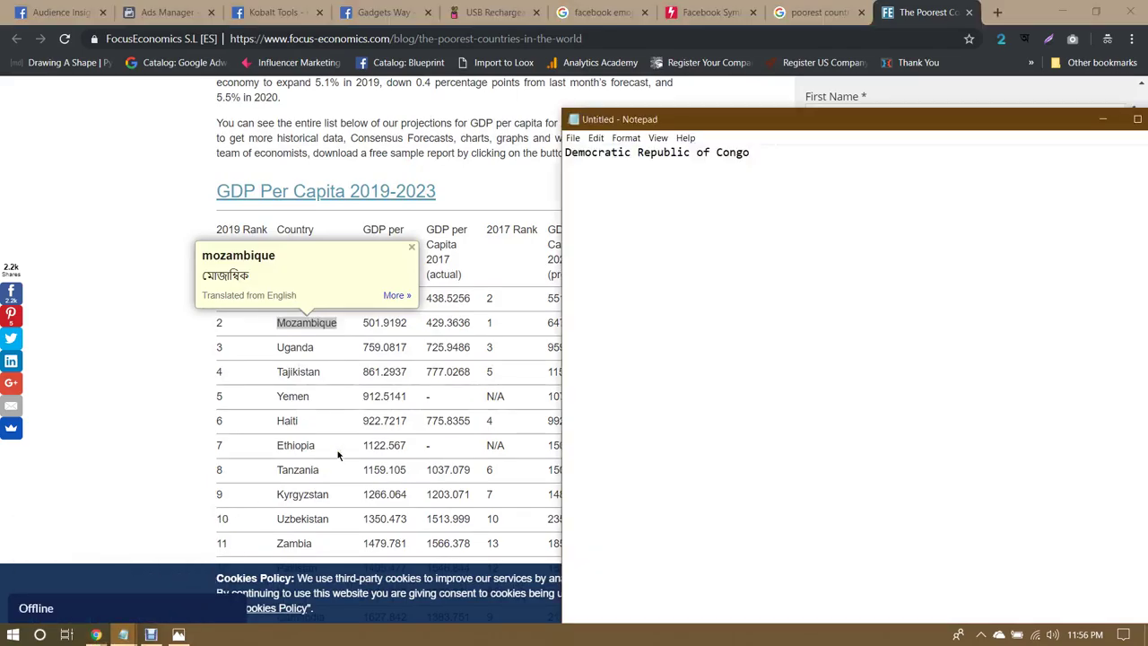
key(Return)
key(ctrl+v)
Step: Add Uganda and Tajikistan from the GDP table to the Notepad list, each on its own line
double_click(296, 348)
key(ctrl+c)
click(124, 638)
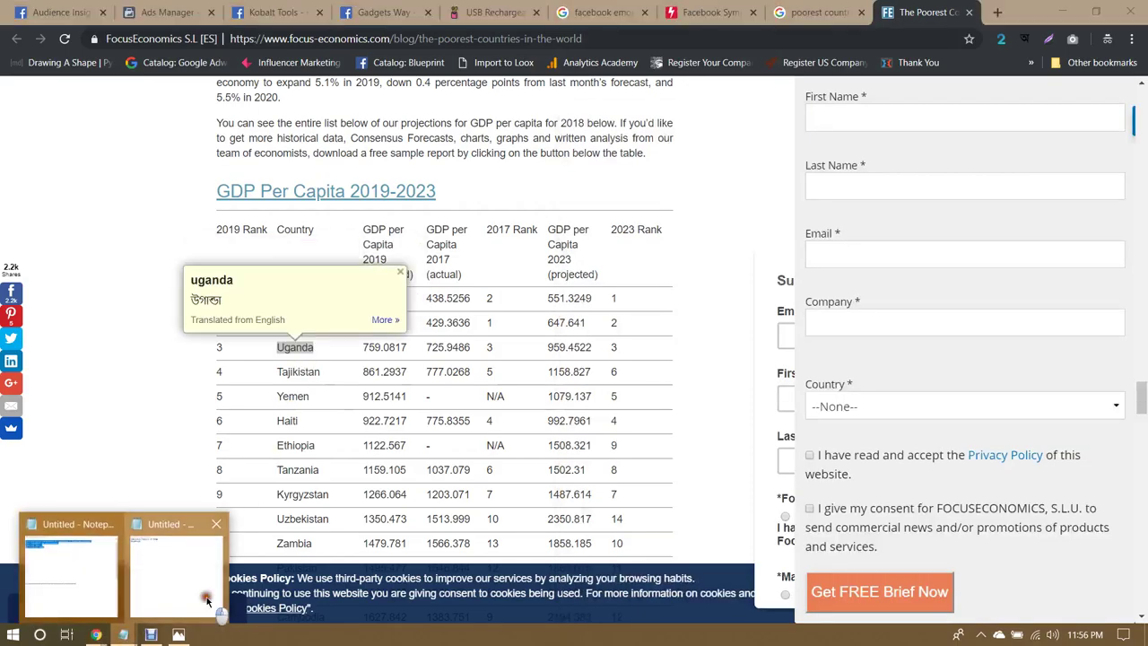
click(81, 565)
key(ctrl+v)
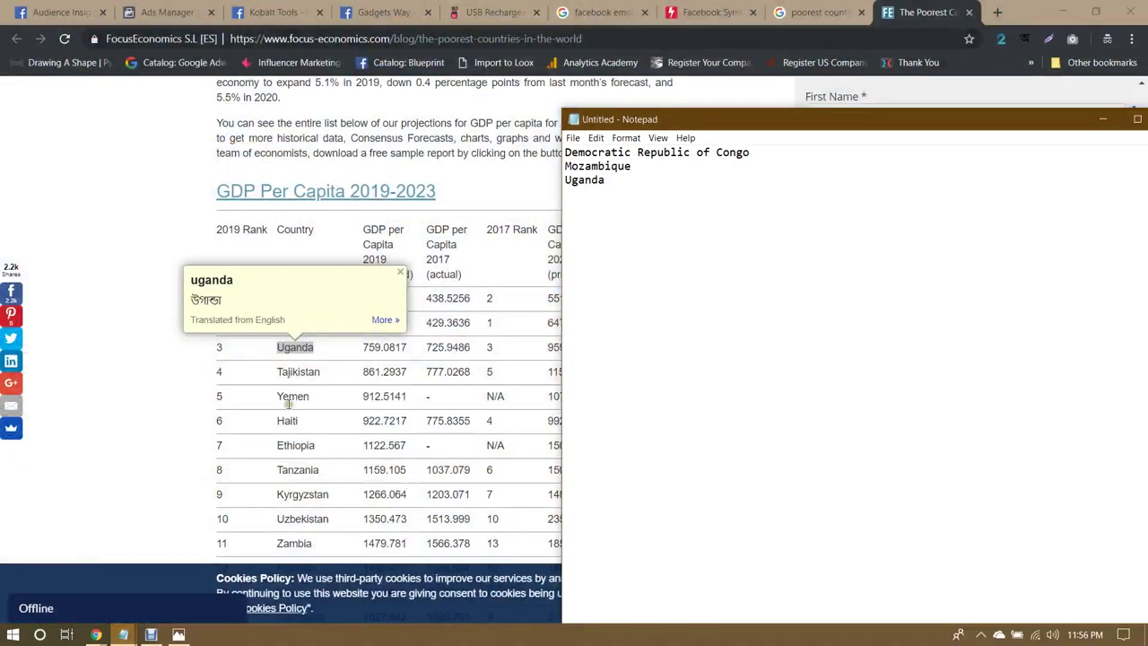
double_click(297, 371)
click(124, 639)
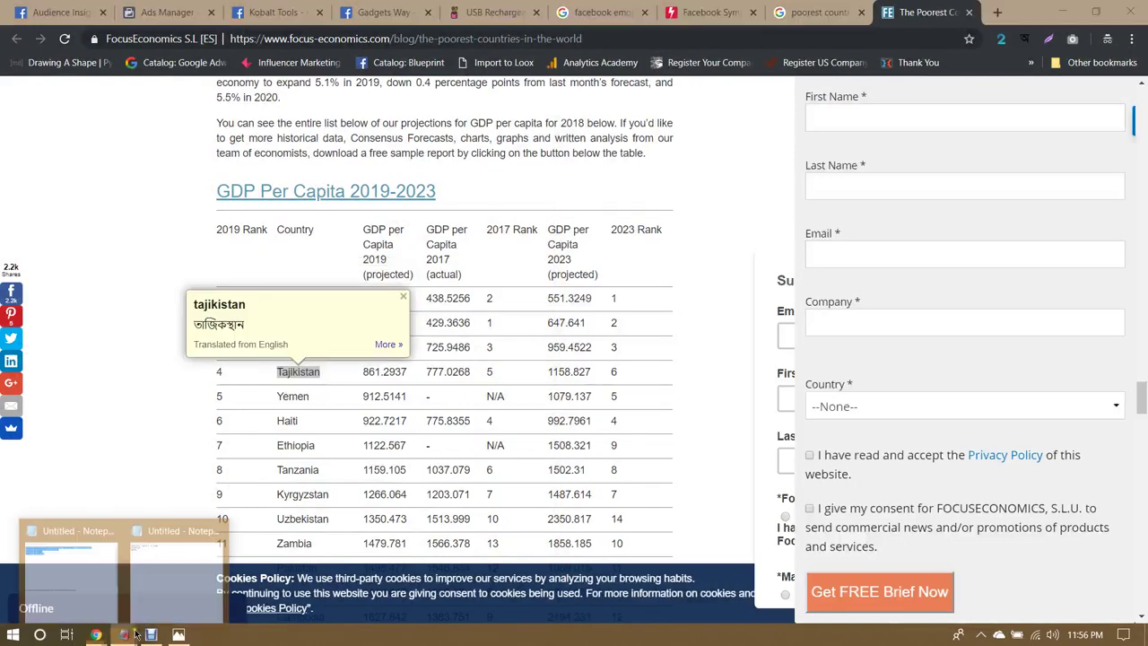
click(90, 574)
text(Tajikistan)
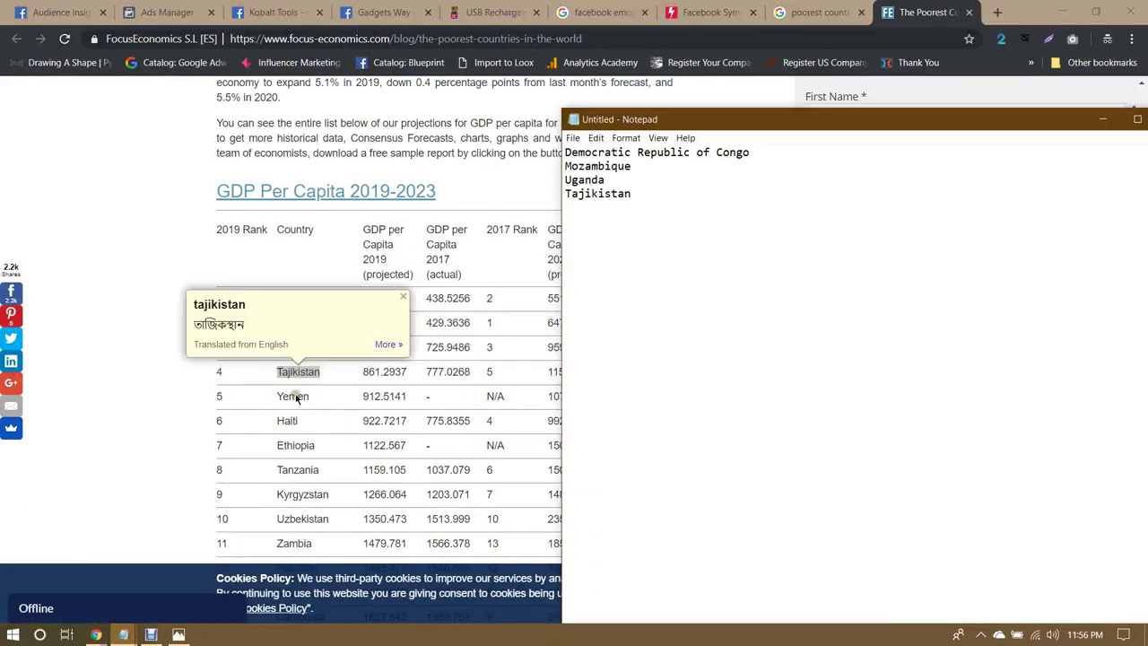
Step: Add Yemen and Haiti from the GDP table to the Notepad list on separate lines
click(295, 396)
double_click(294, 396)
key(ctrl+c)
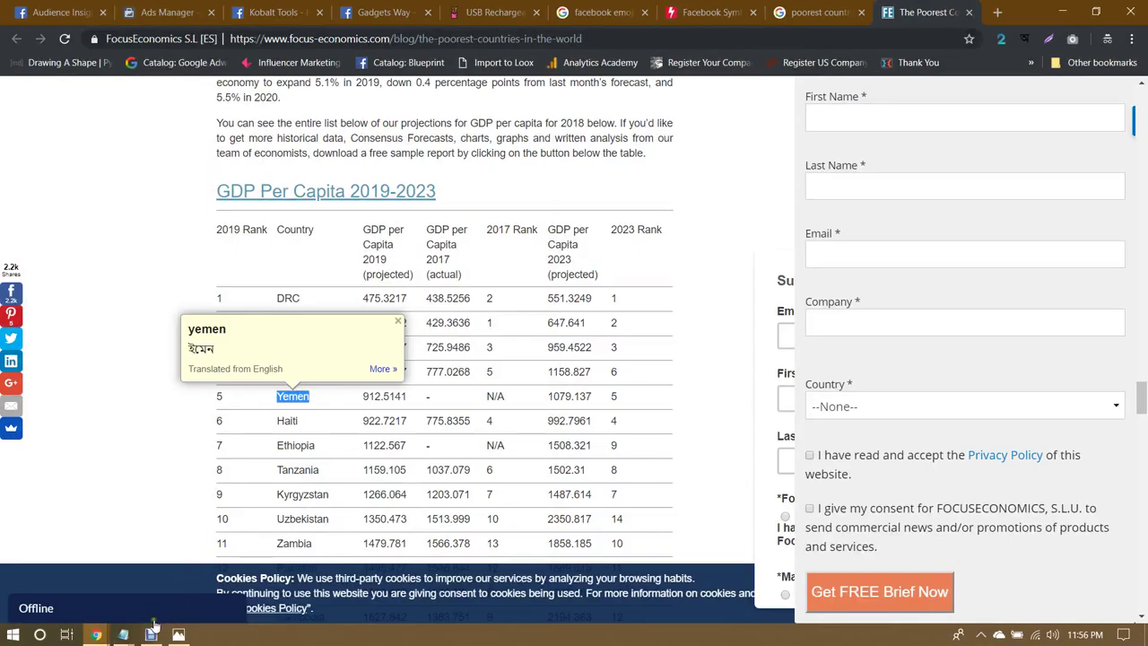
click(124, 634)
click(218, 565)
key(Return)
key(ctrl+v)
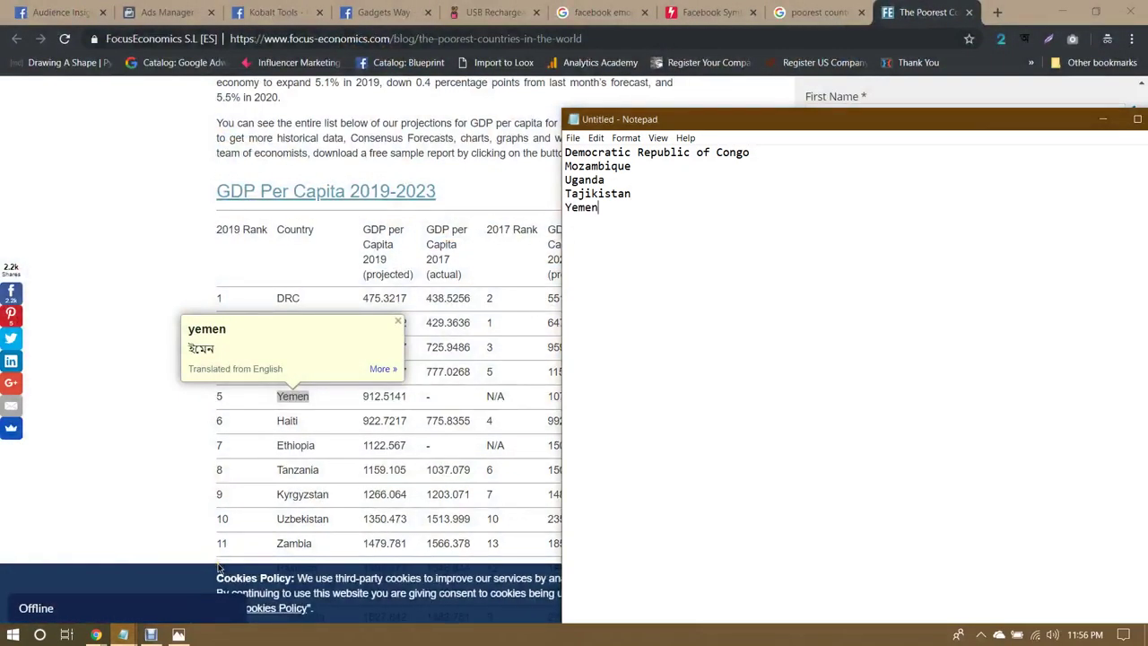
click(283, 417)
double_click(285, 419)
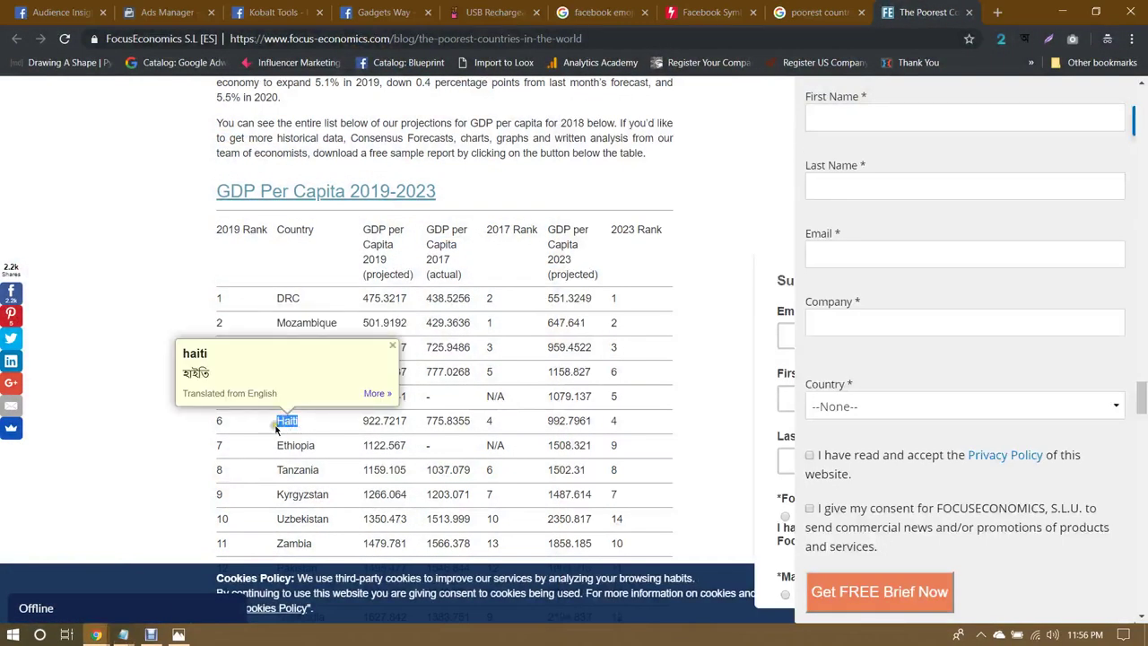
click(124, 634)
click(168, 605)
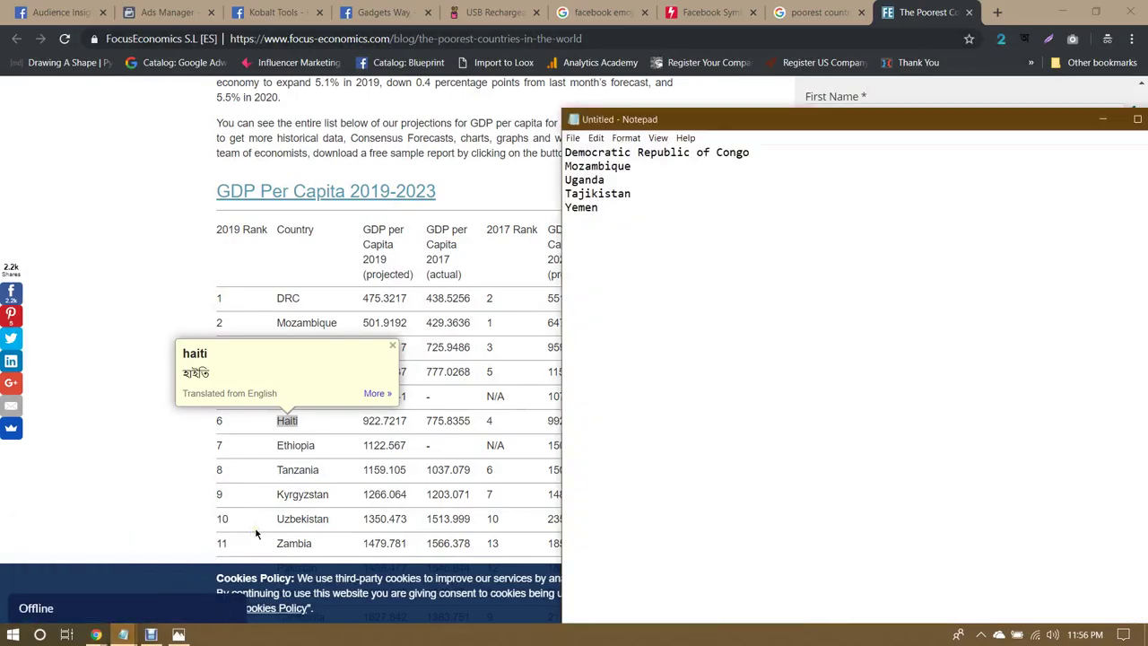
Step: Add Ethiopia and Tanzania from the GDP table to the Notepad list on separate lines
double_click(295, 445)
key(ctrl+c)
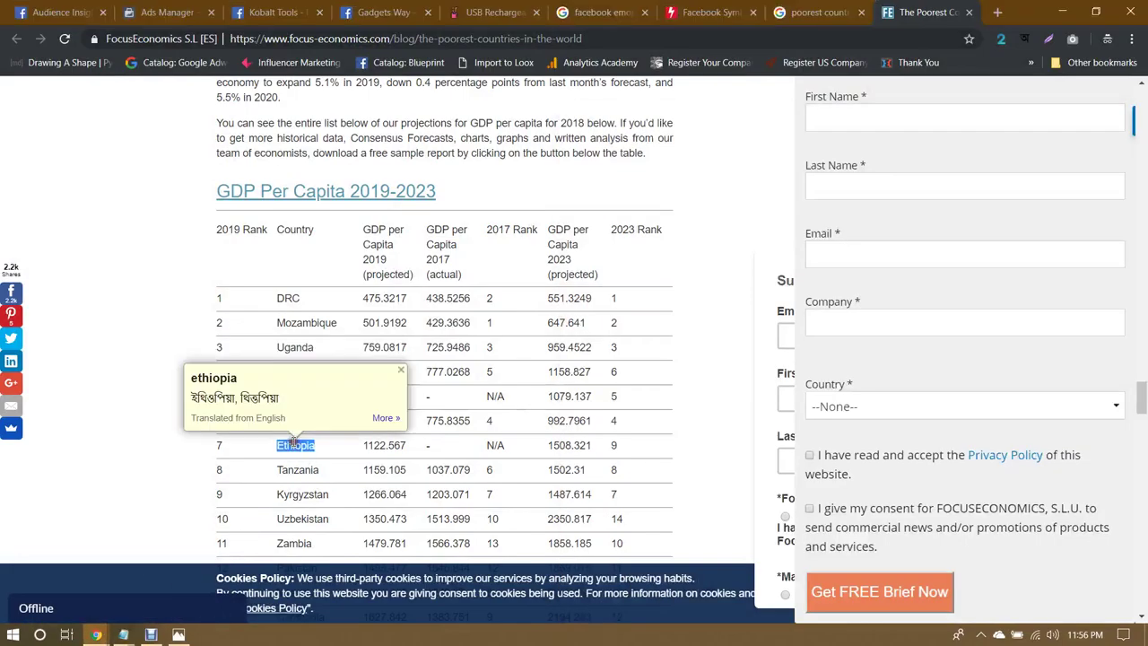
click(124, 634)
click(171, 583)
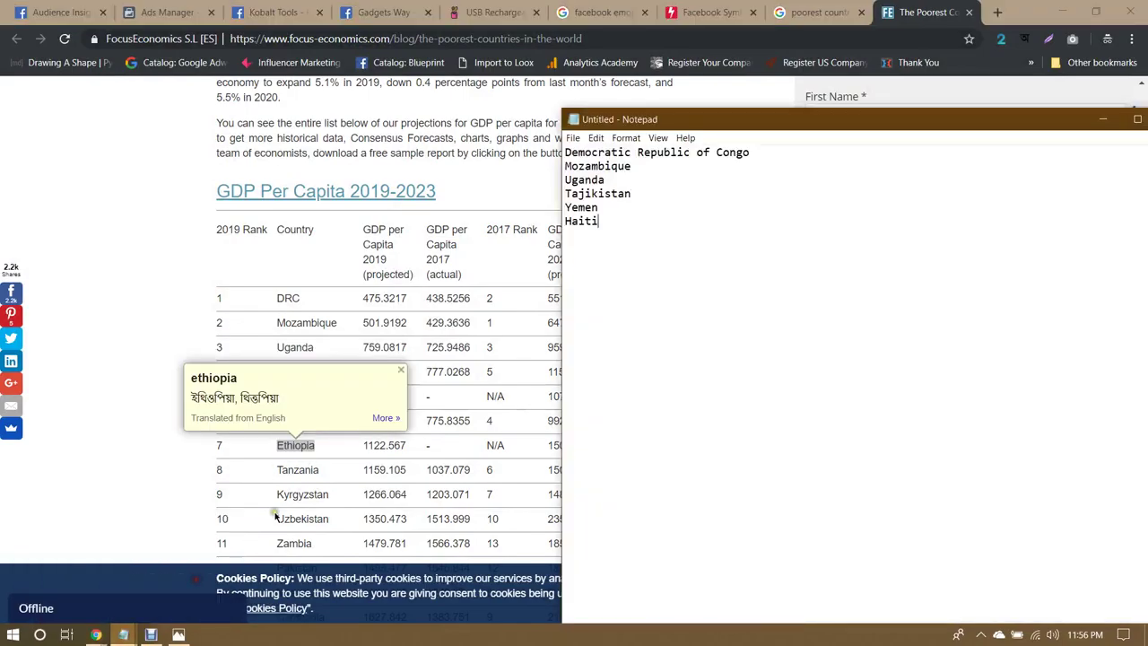
key(ctrl+v)
double_click(298, 469)
key(ctrl+c)
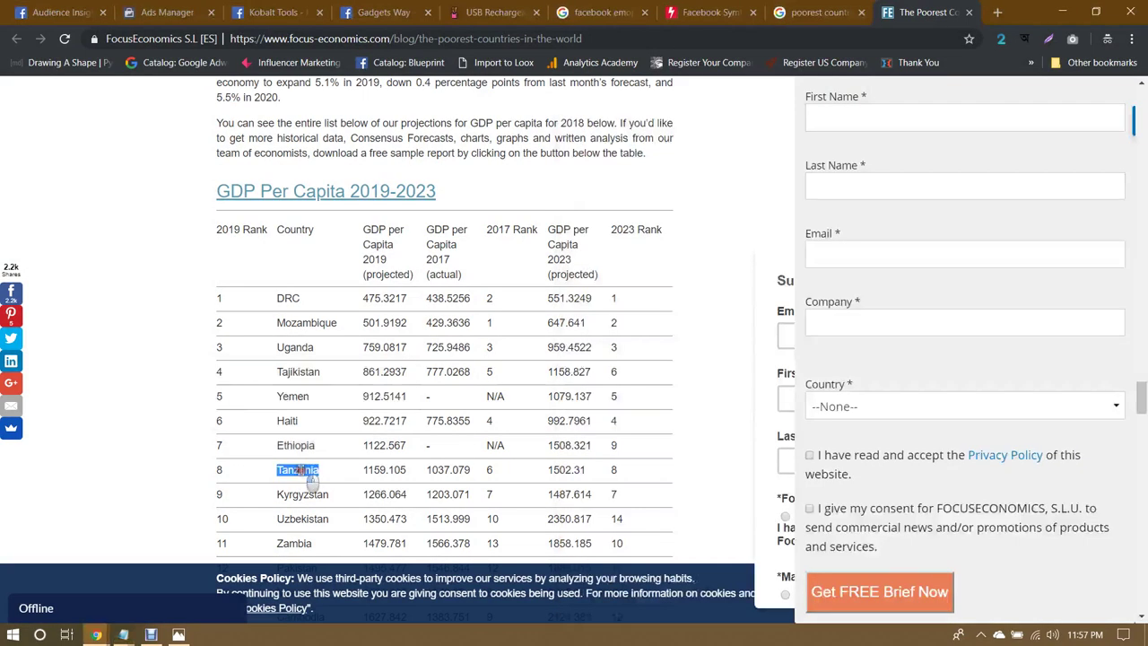
click(133, 627)
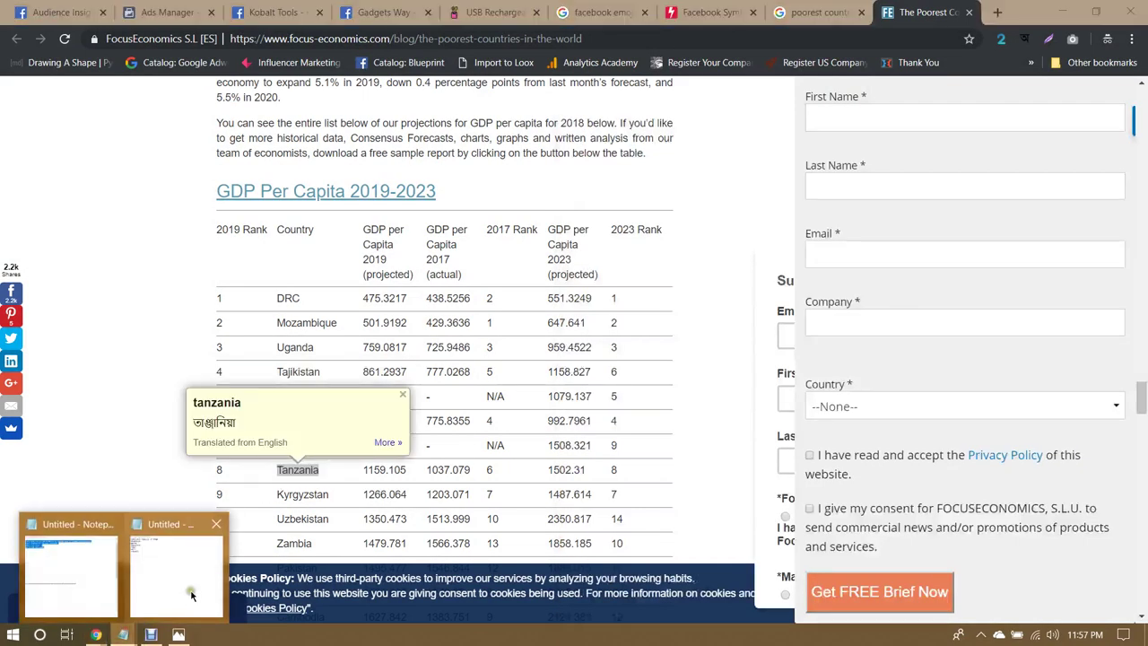
click(191, 594)
key(ctrl+v)
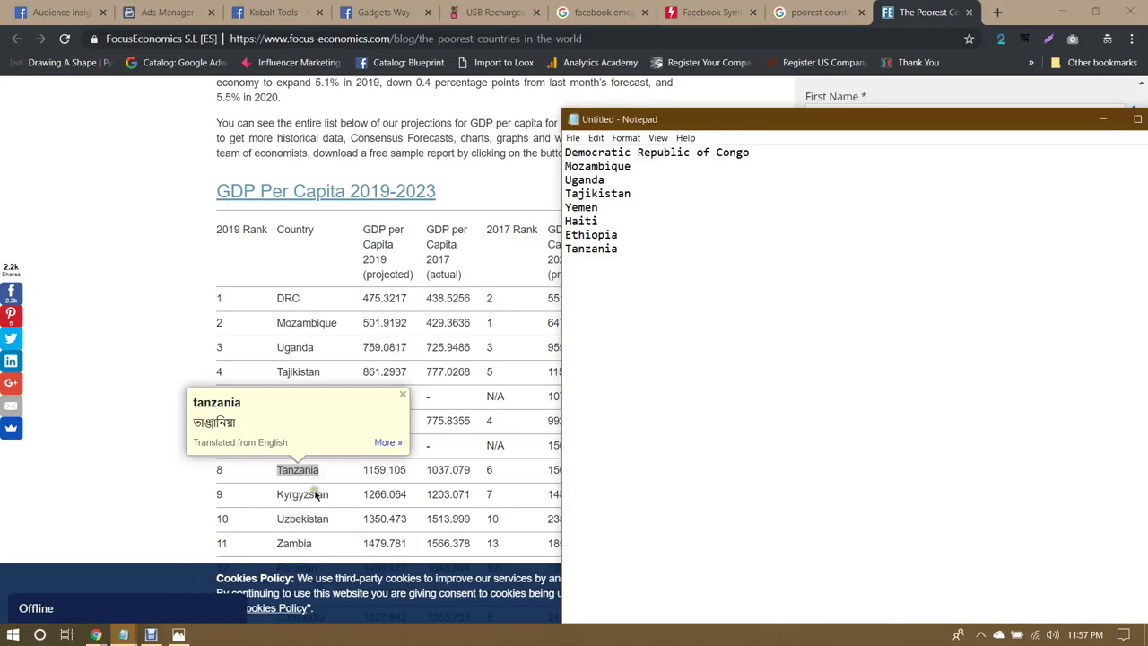
Step: Copy Kyrgyzstan from the GDP table onto a new line of the Notepad list
double_click(304, 494)
key(ctrl+c)
click(124, 633)
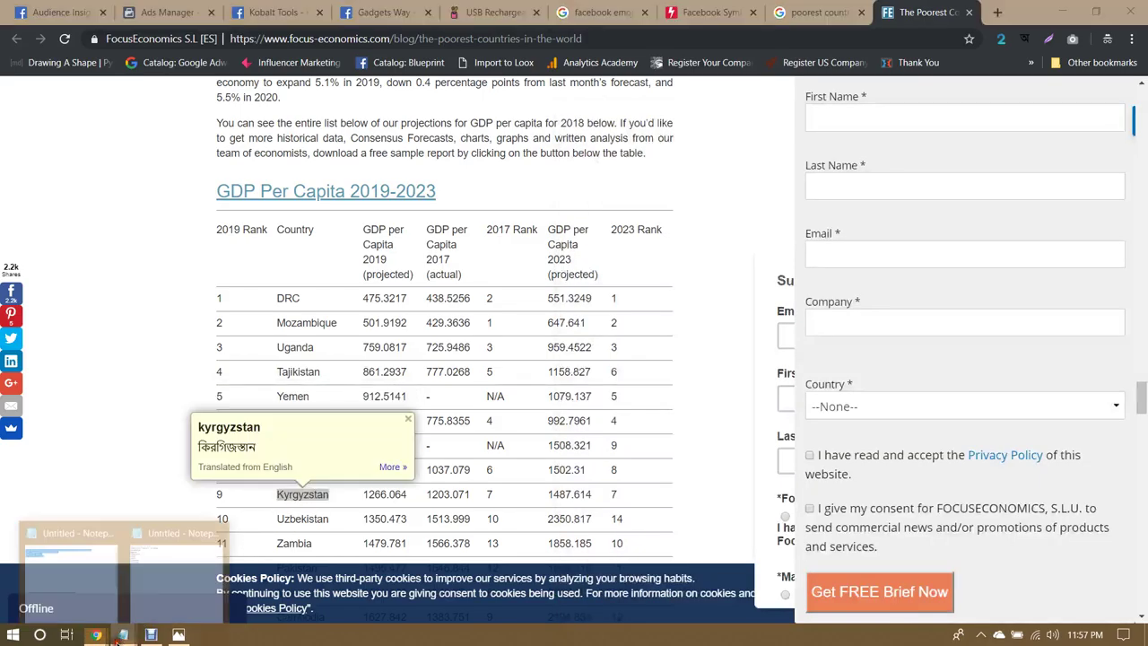
click(198, 581)
key(Return)
key(ctrl+v)
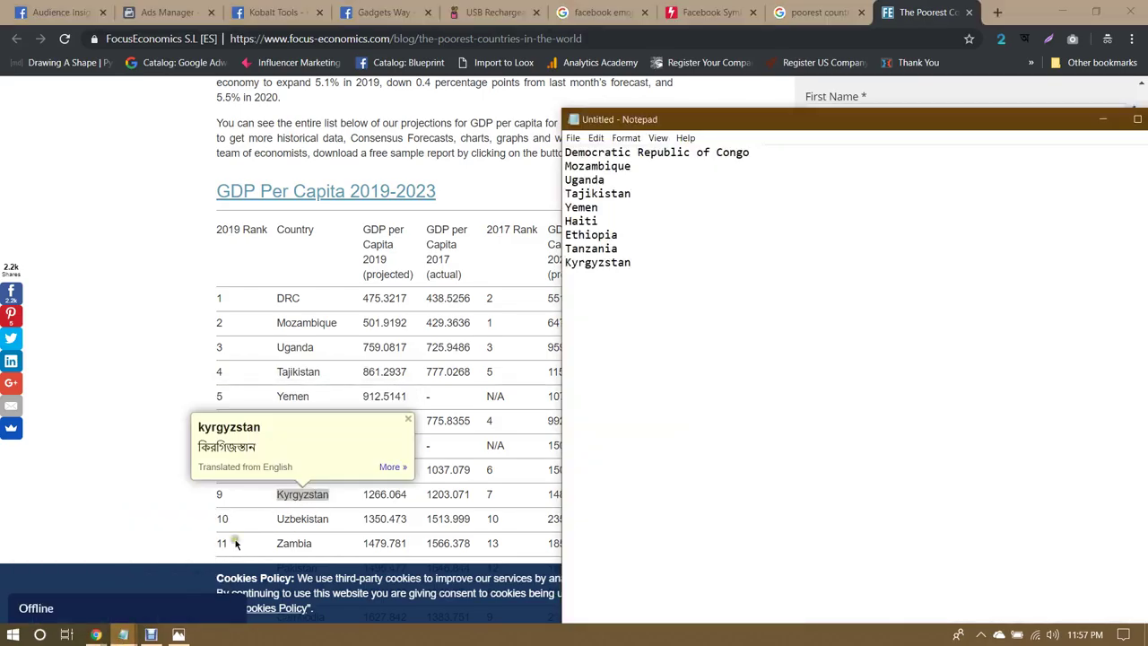
Step: Copy Uzbekistan from the GDP table onto a new line below Kyrgyzstan in the Notepad list
scroll(236, 544, down, 3)
double_click(304, 295)
key(ctrl+c)
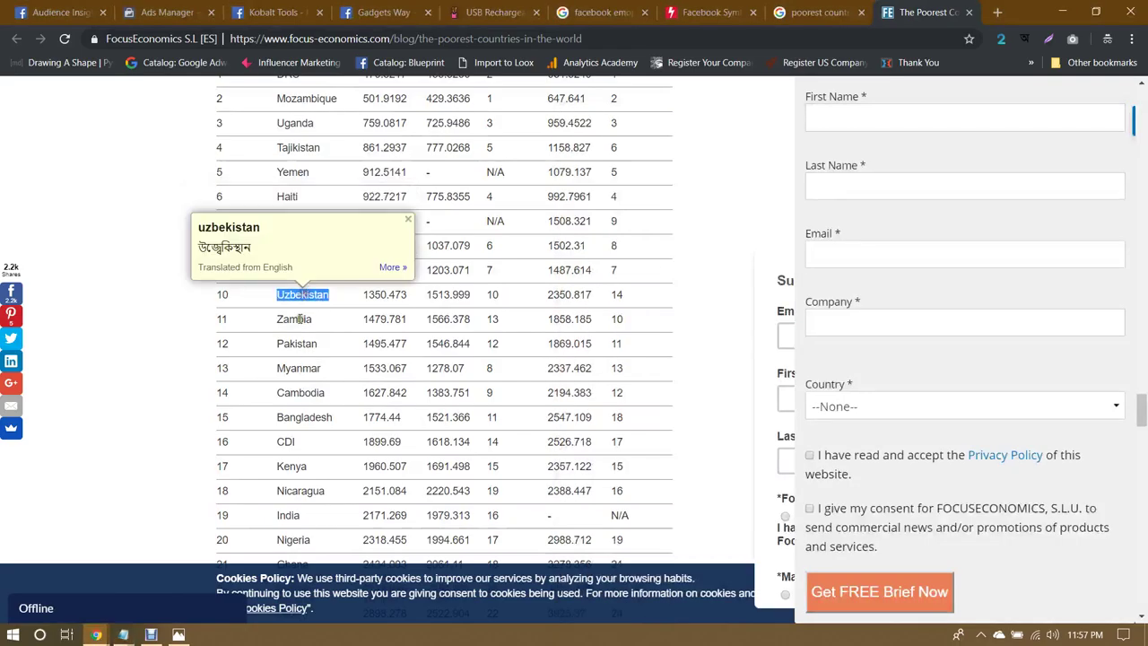
click(124, 633)
click(204, 574)
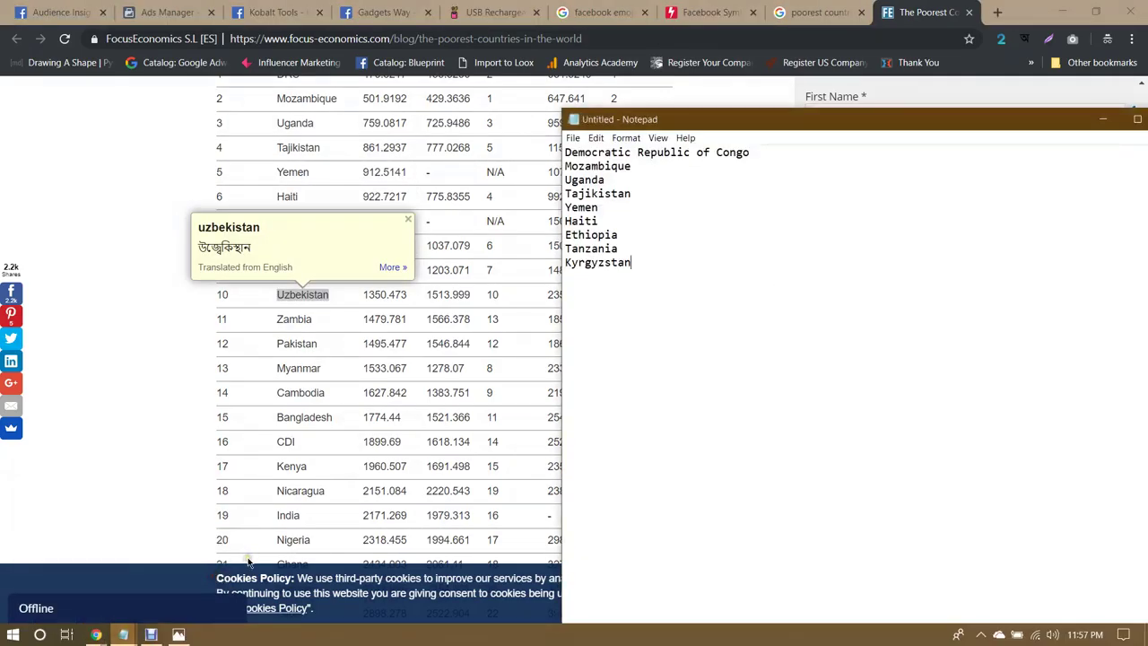
key(Return)
key(ctrl+v)
Step: Add Zambia and Pakistan from the GDP table to the Notepad list on separate lines
double_click(294, 319)
key(ctrl+c)
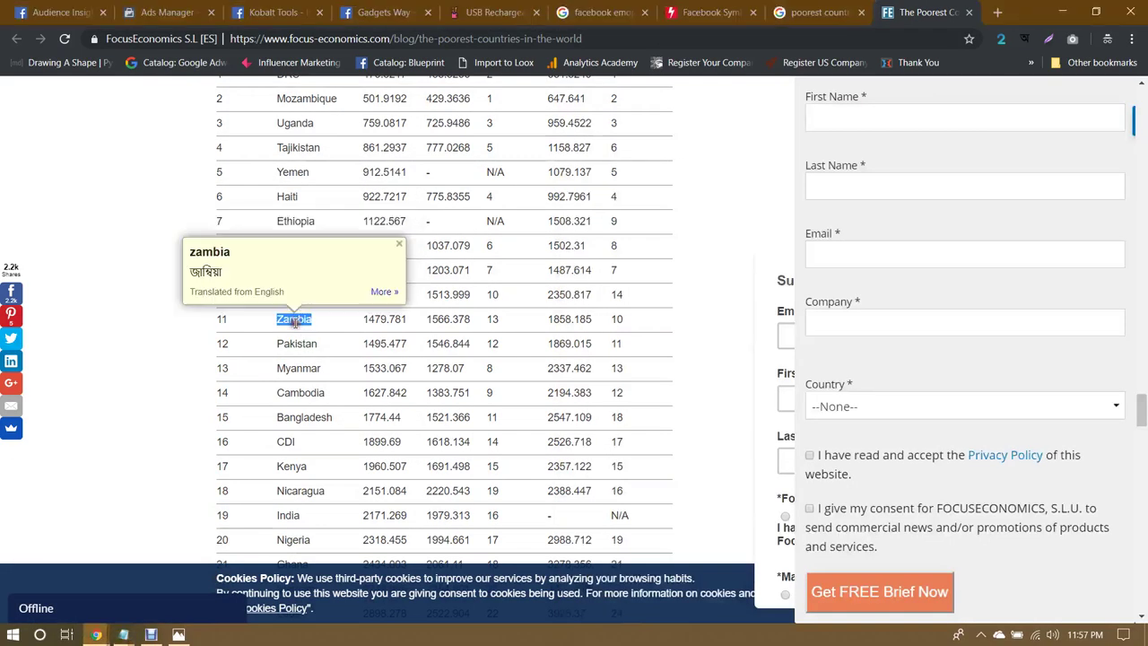
click(122, 635)
click(231, 545)
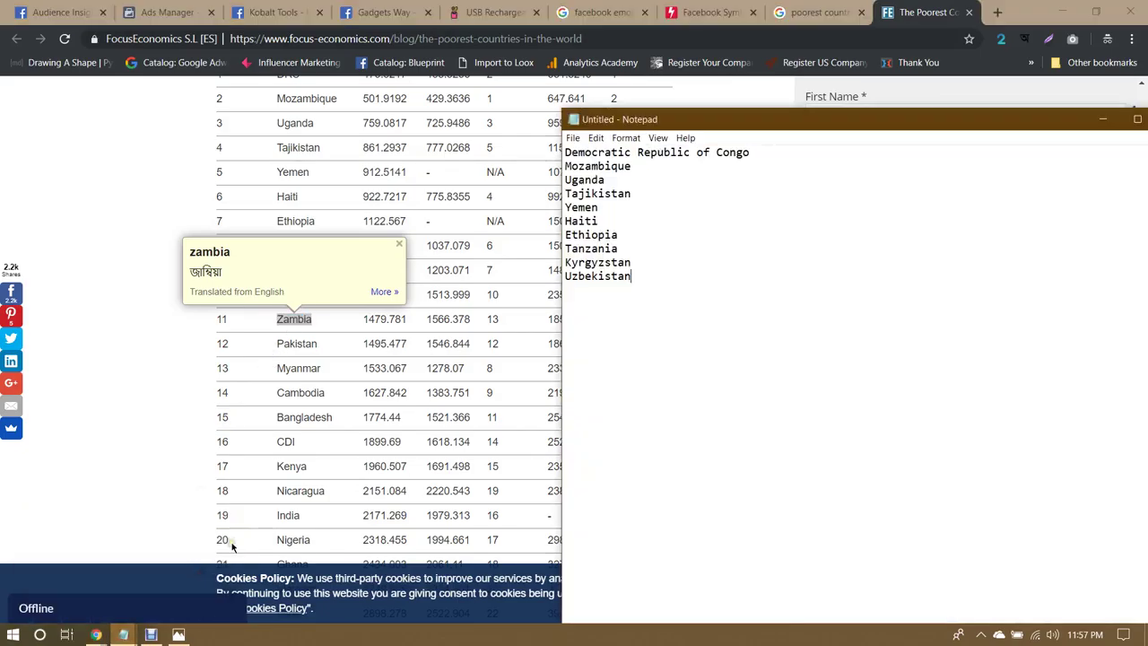
key(ctrl+v)
double_click(296, 344)
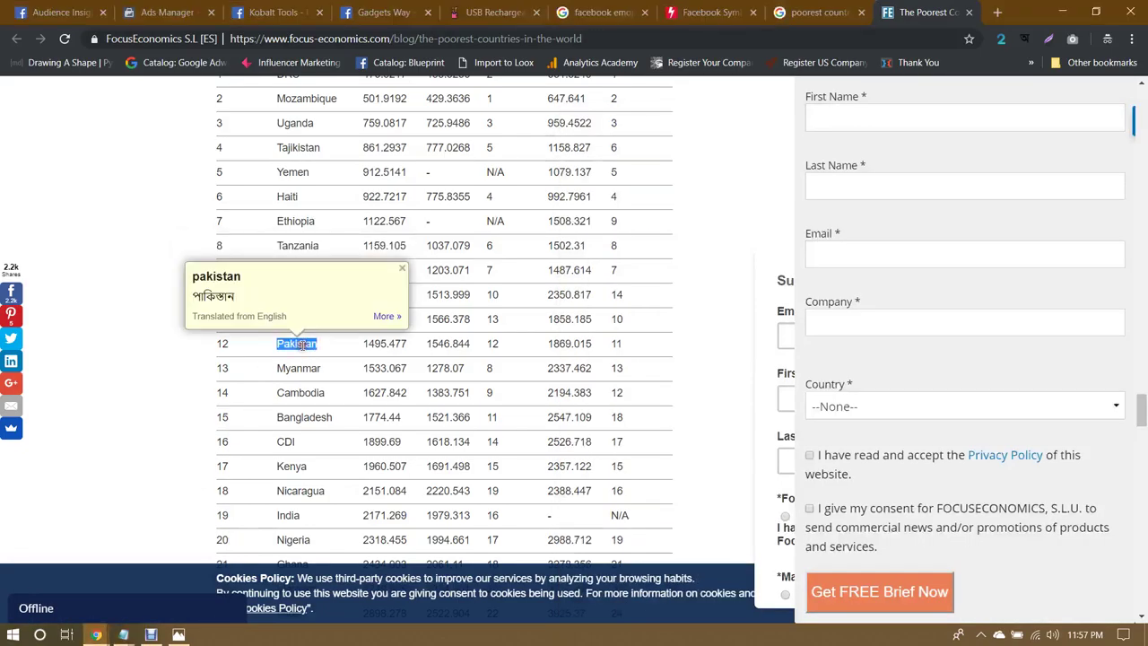
click(122, 634)
click(188, 569)
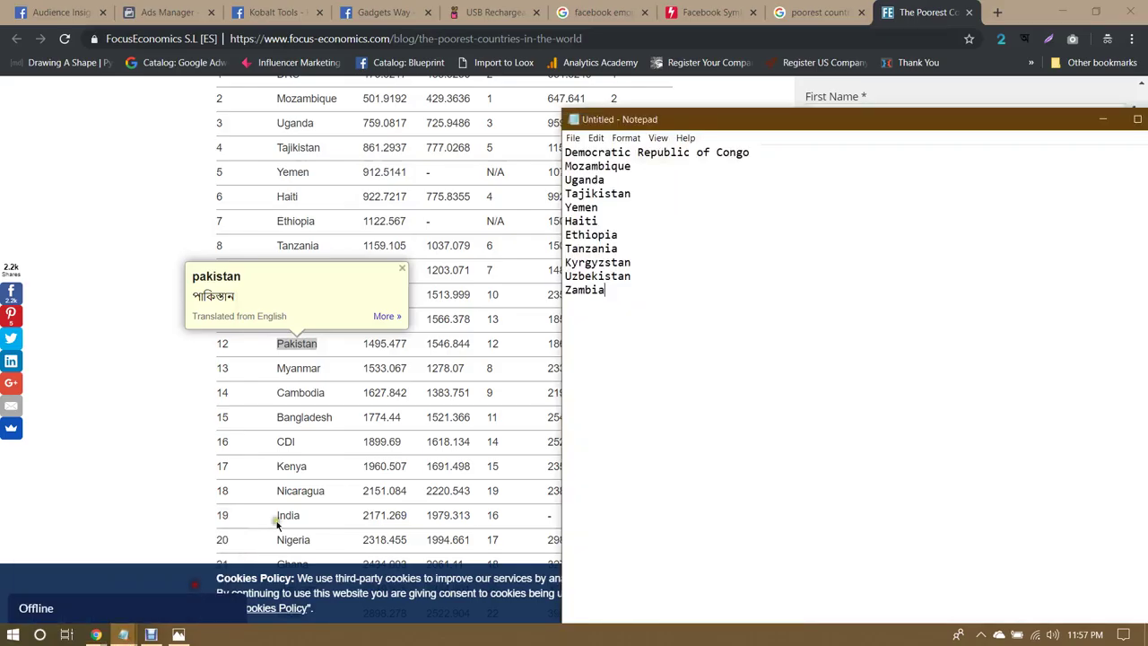
text(Pakistan)
Step: Copy Myanmar from the GDP table onto a new line of the Notepad list
click(310, 368)
double_click(298, 368)
key(ctrl+c)
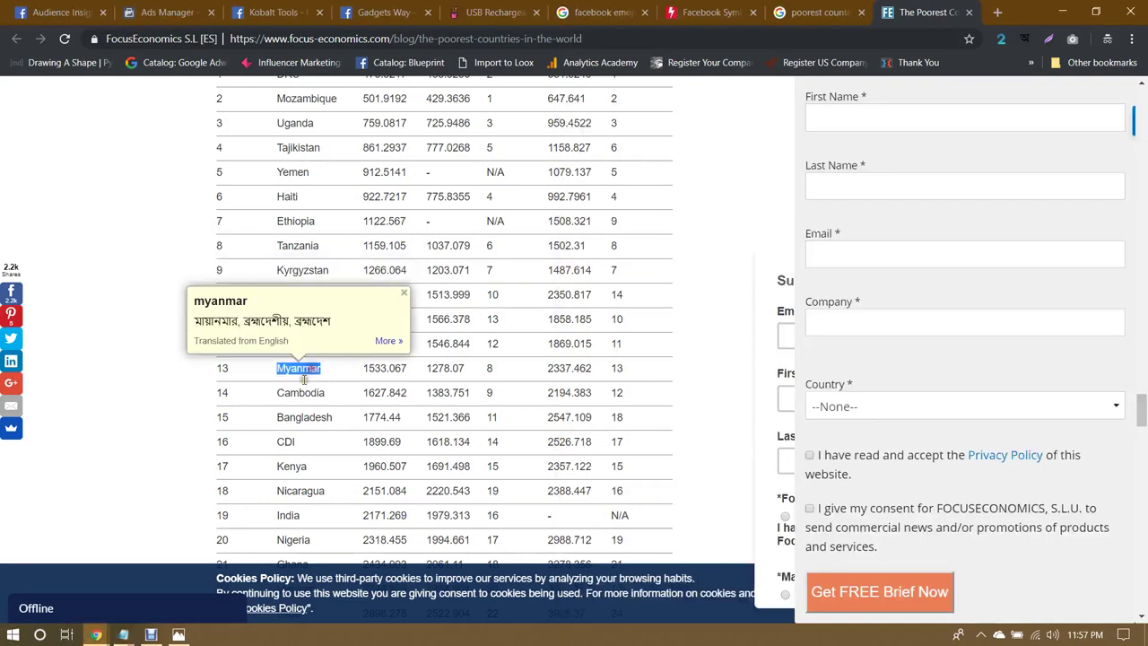
click(134, 635)
click(201, 598)
key(ctrl+v)
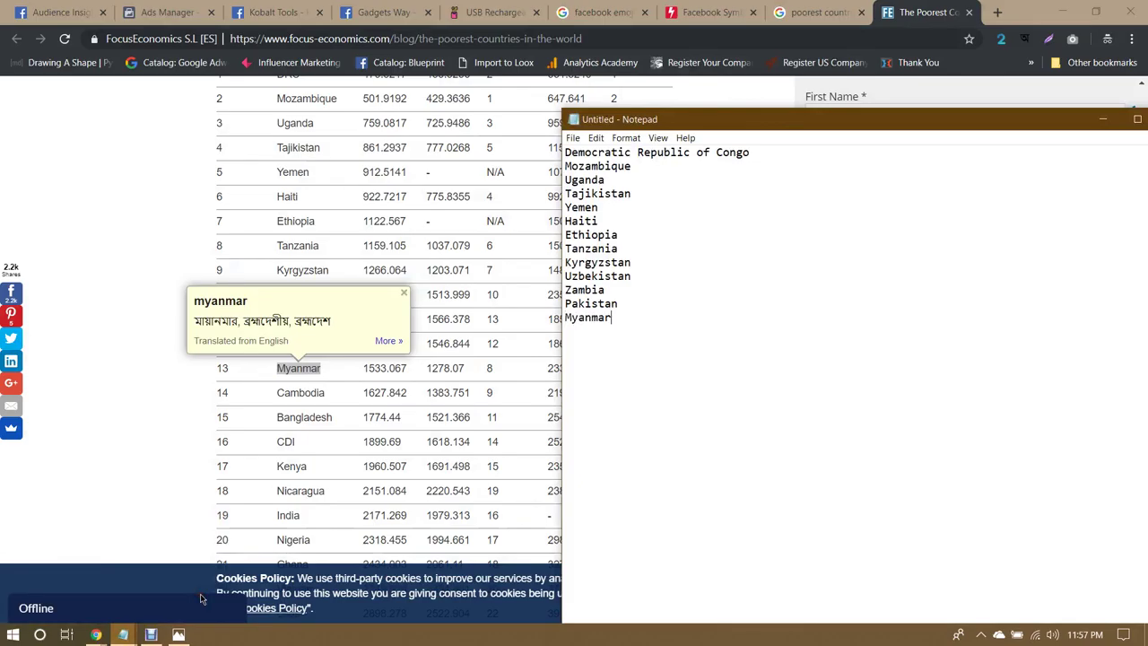
Step: Copy Cambodia from the GDP table onto a new line of the Notepad list
click(279, 397)
double_click(285, 395)
key(ctrl+c)
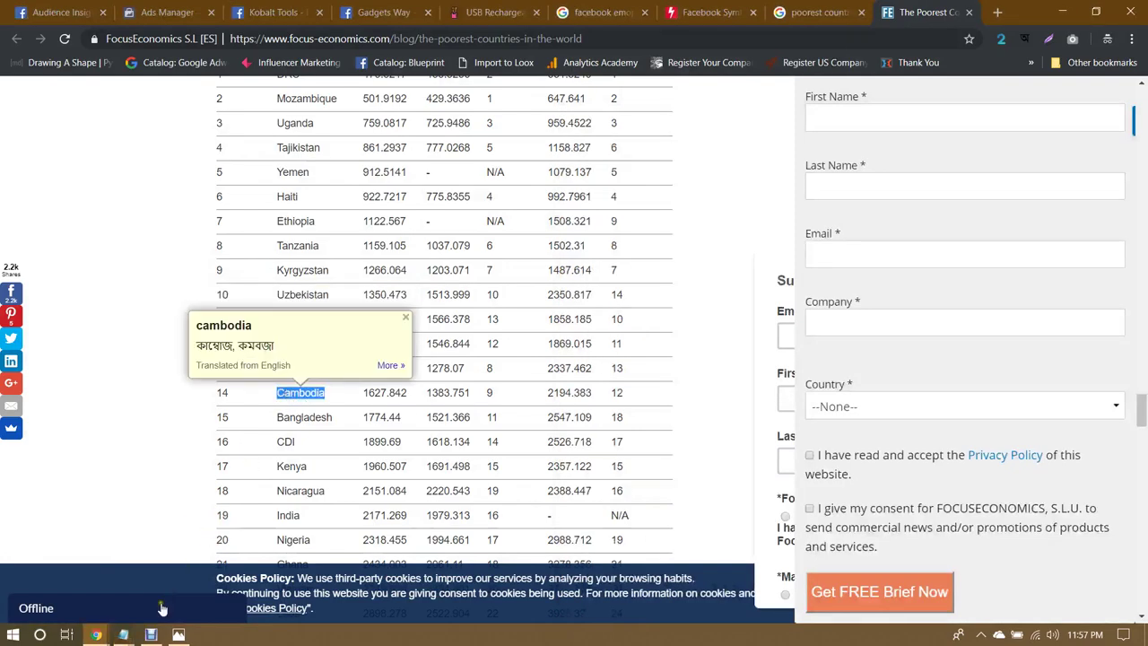
click(127, 635)
click(192, 583)
key(Return)
key(ctrl+v)
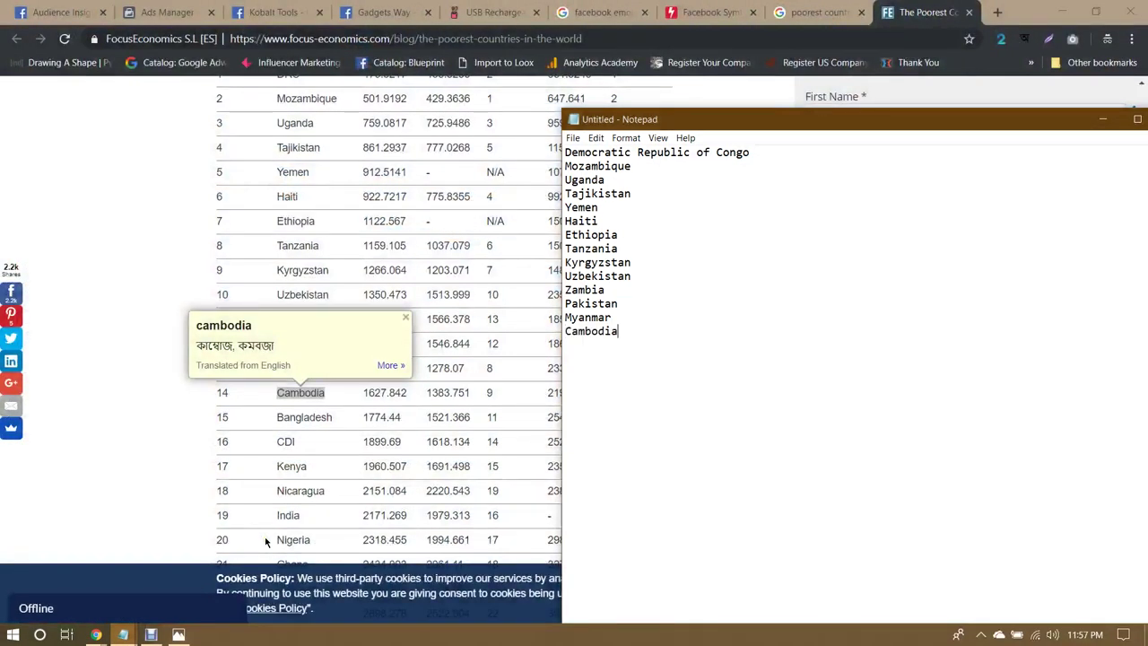
Step: Copy Bangladesh from the GDP table onto a new line below Cambodia in the Notepad list
click(282, 417)
double_click(280, 416)
key(ctrl+c)
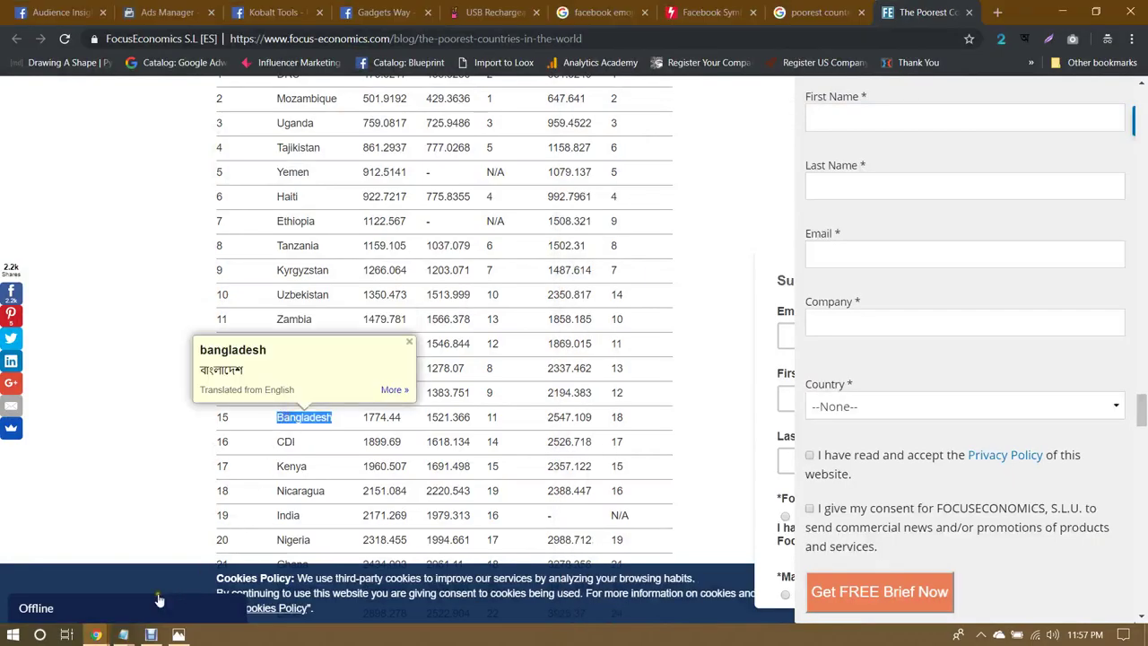
click(122, 635)
click(199, 596)
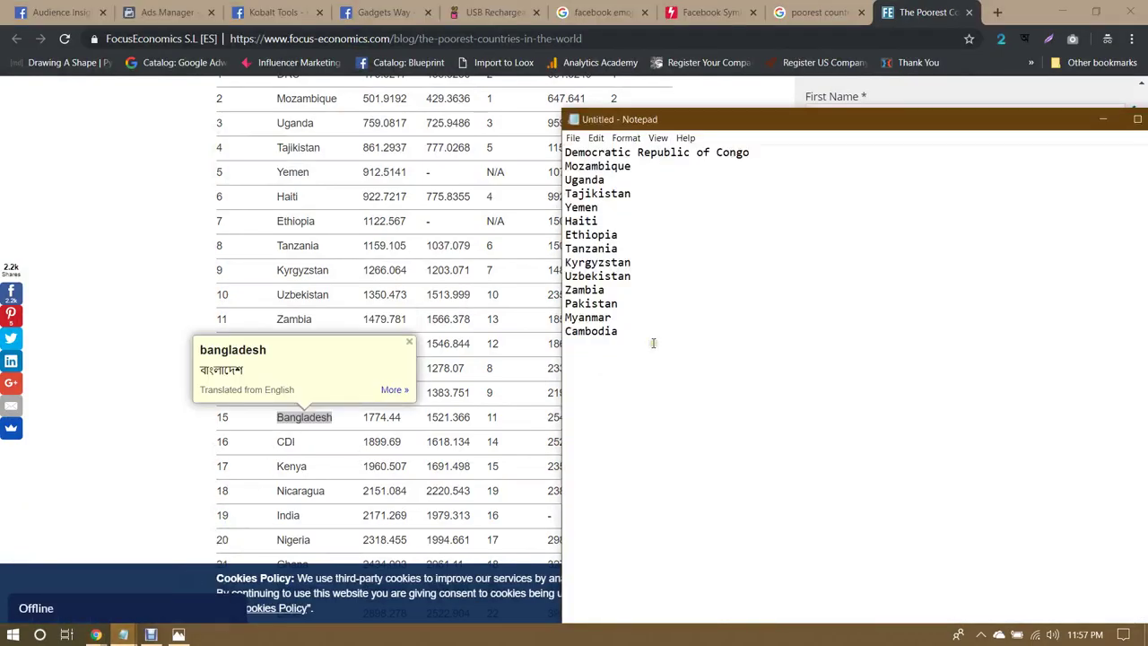
key(Return)
key(ctrl+v)
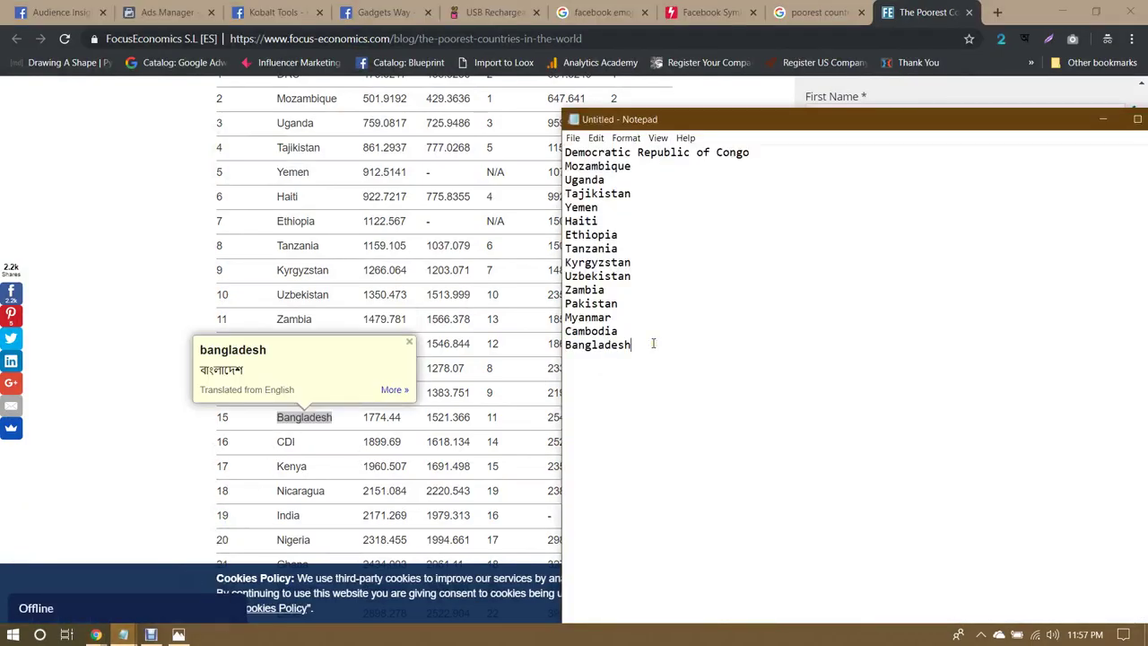
Step: Copy Kenya from the GDP table onto a new line below Bangladesh in the Notepad list, skipping CDI
click(299, 410)
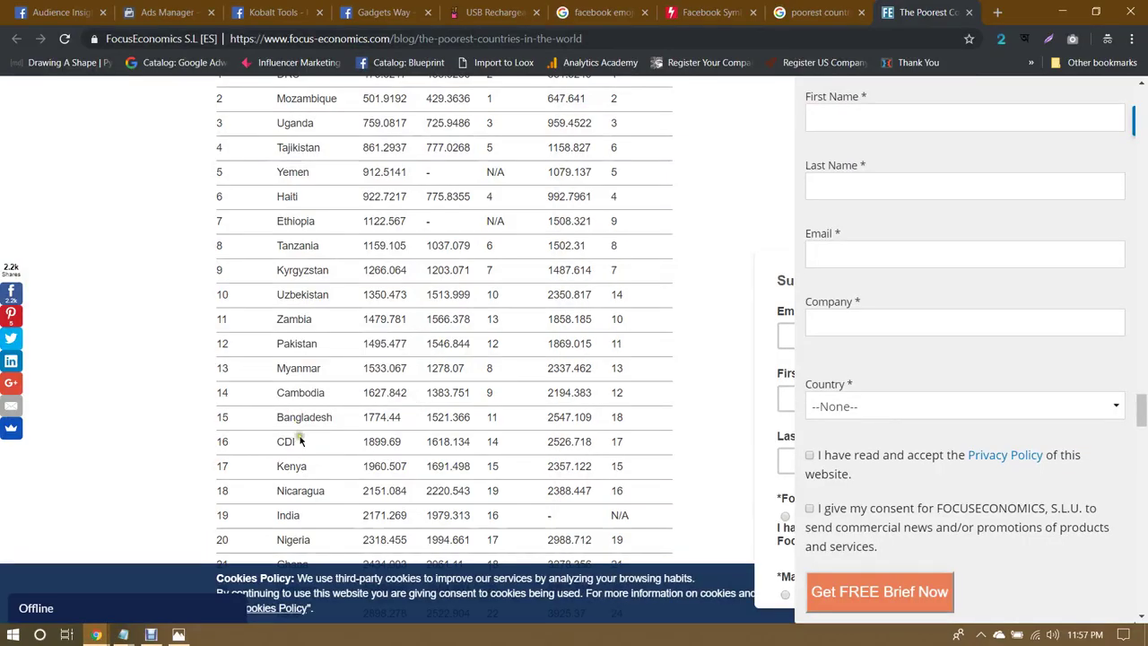
scroll(339, 437, up, 3)
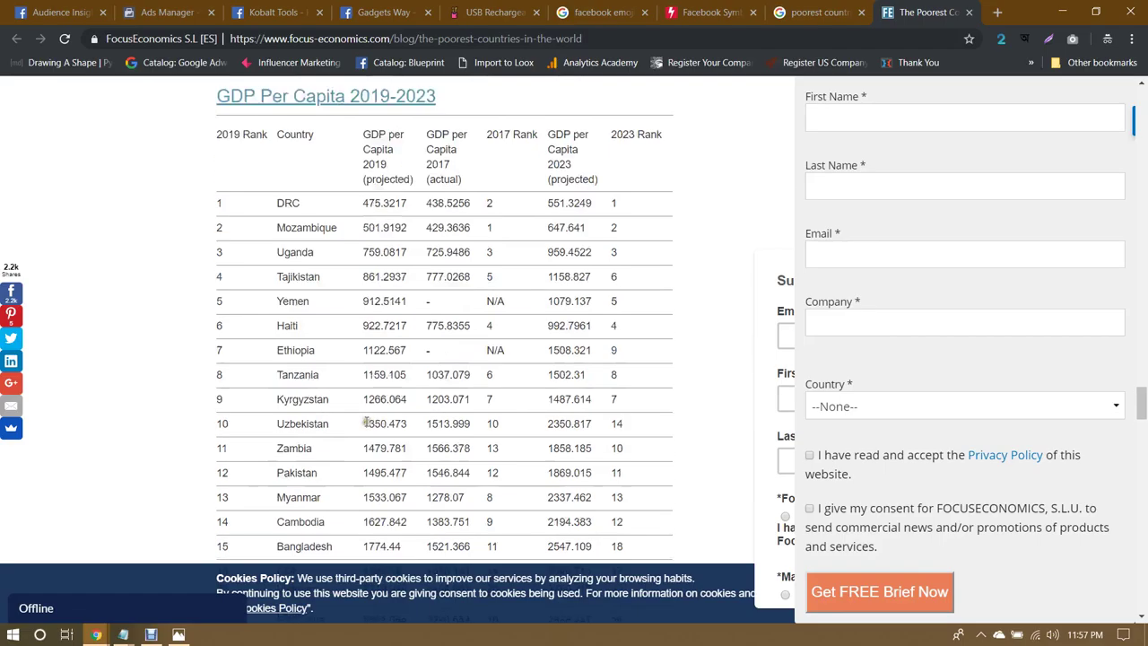
scroll(300, 281, down, 2)
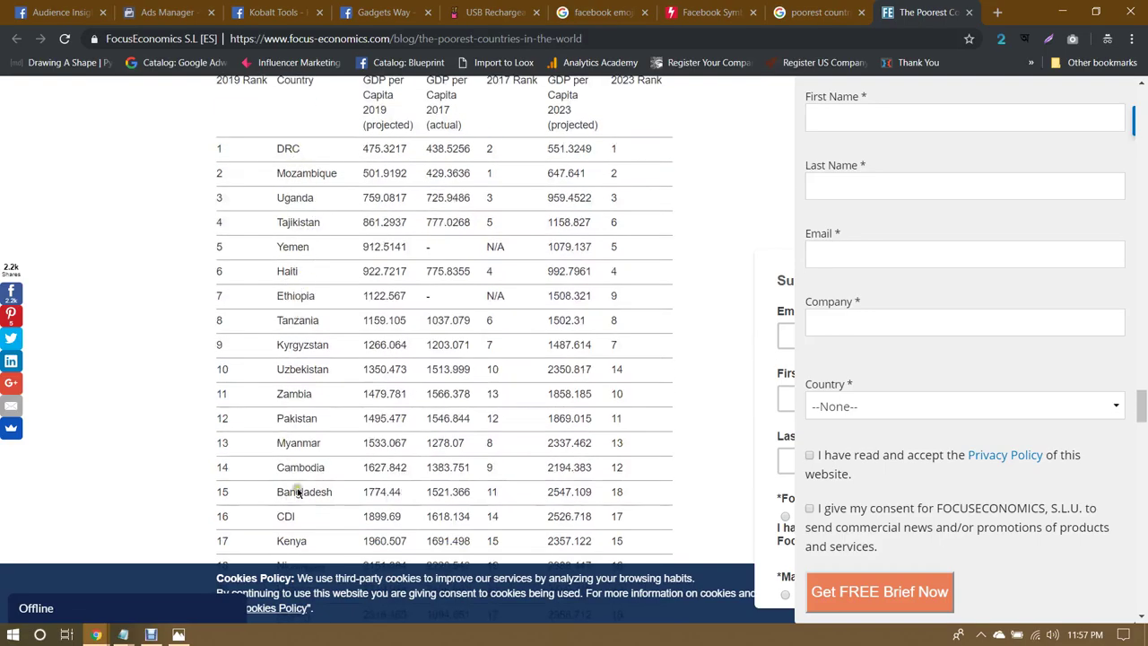
scroll(305, 475, down, 4)
scroll(332, 448, up, 2)
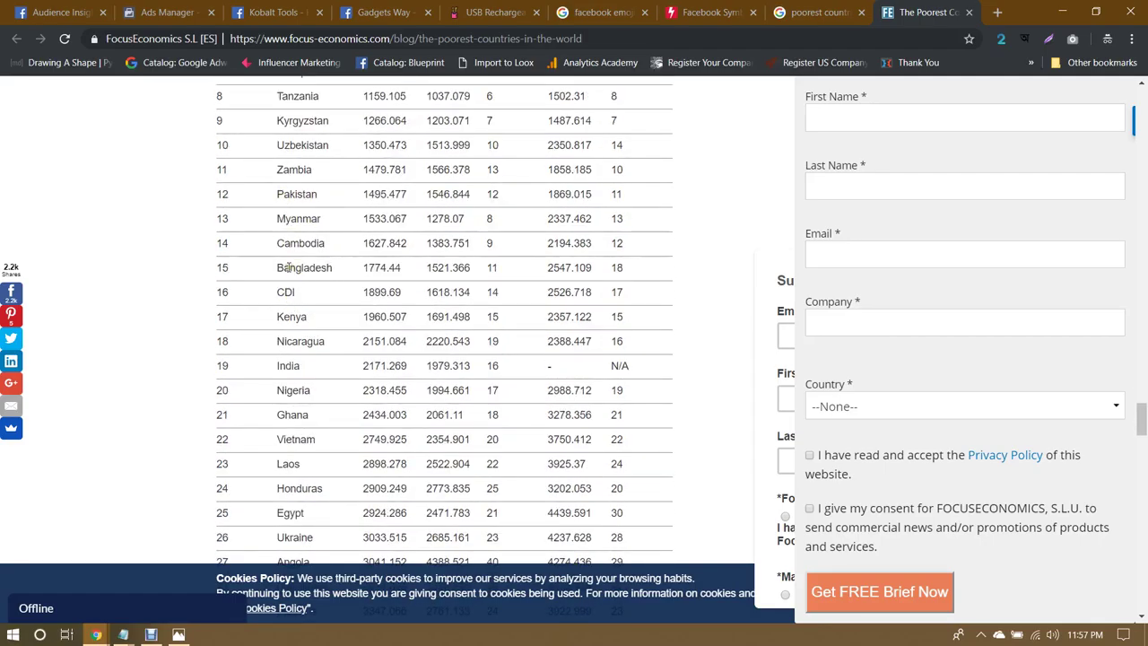
double_click(289, 317)
key(ctrl+c)
click(126, 634)
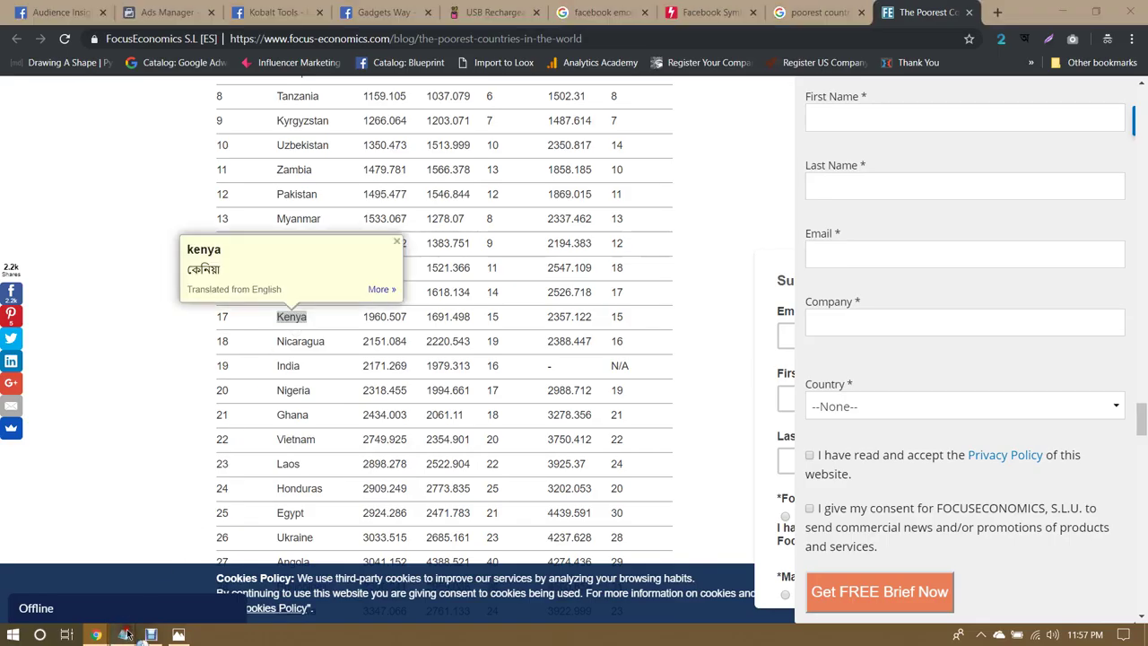
key(ctrl+v)
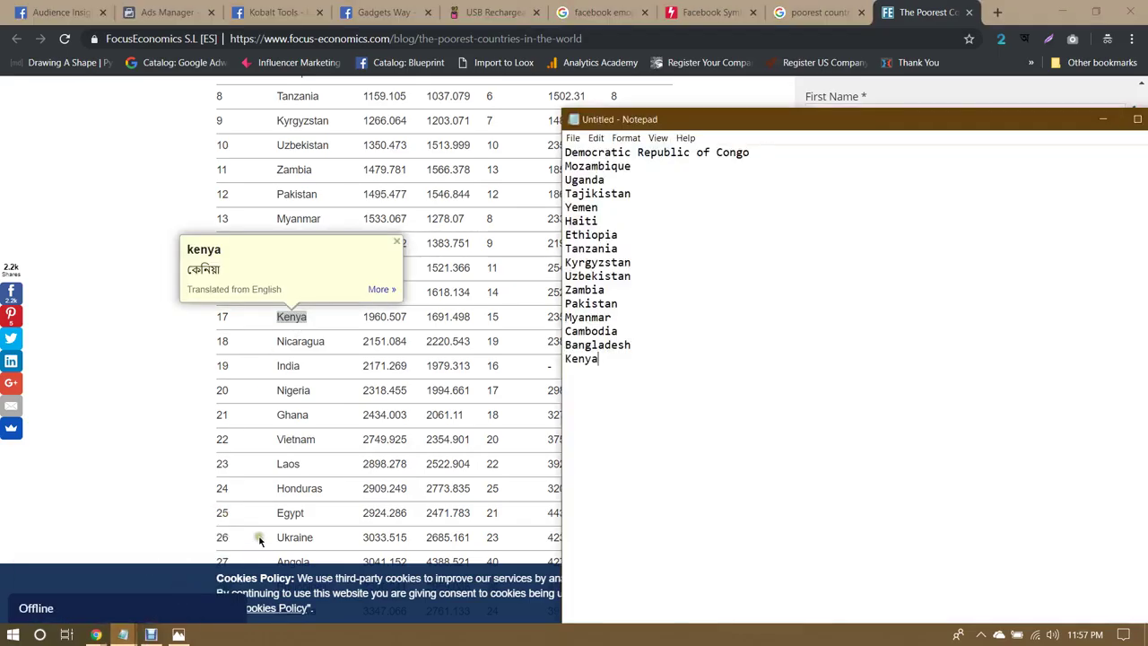
Step: Copy Nicaragua from the GDP table onto a new line of the Notepad list
double_click(301, 341)
key(ctrl+c)
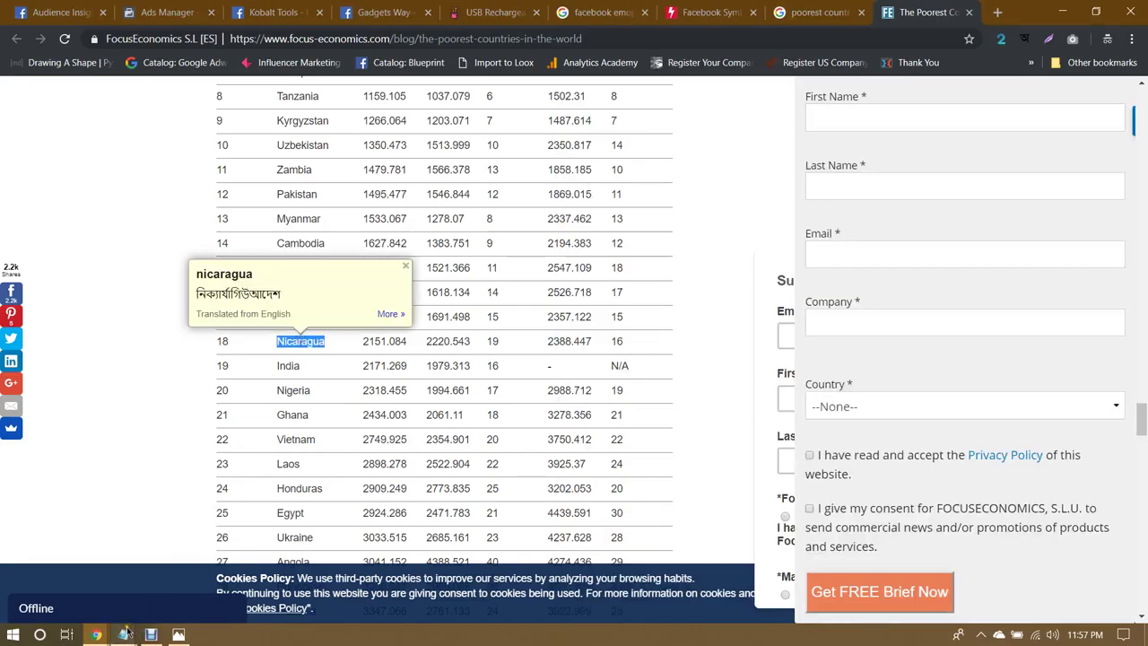
mouse_move(122, 634)
click(189, 589)
key(Return)
key(ctrl+v)
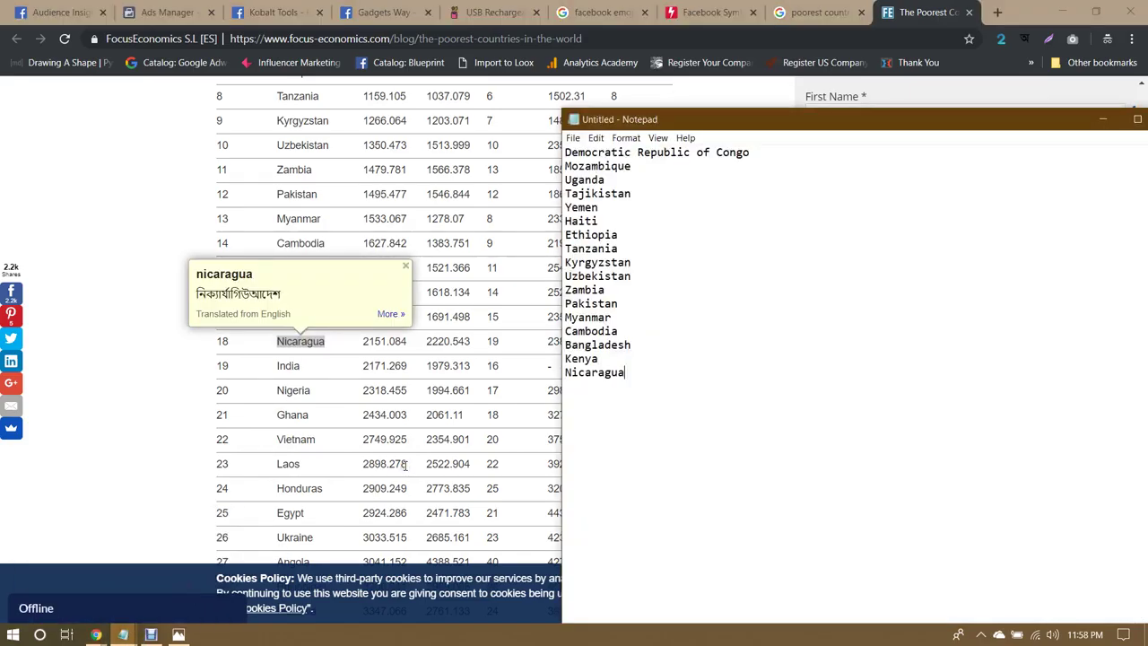
Step: Copy the entire Notepad country list into the bulk locations box in Ads Manager and match the locations
key(ctrl+a)
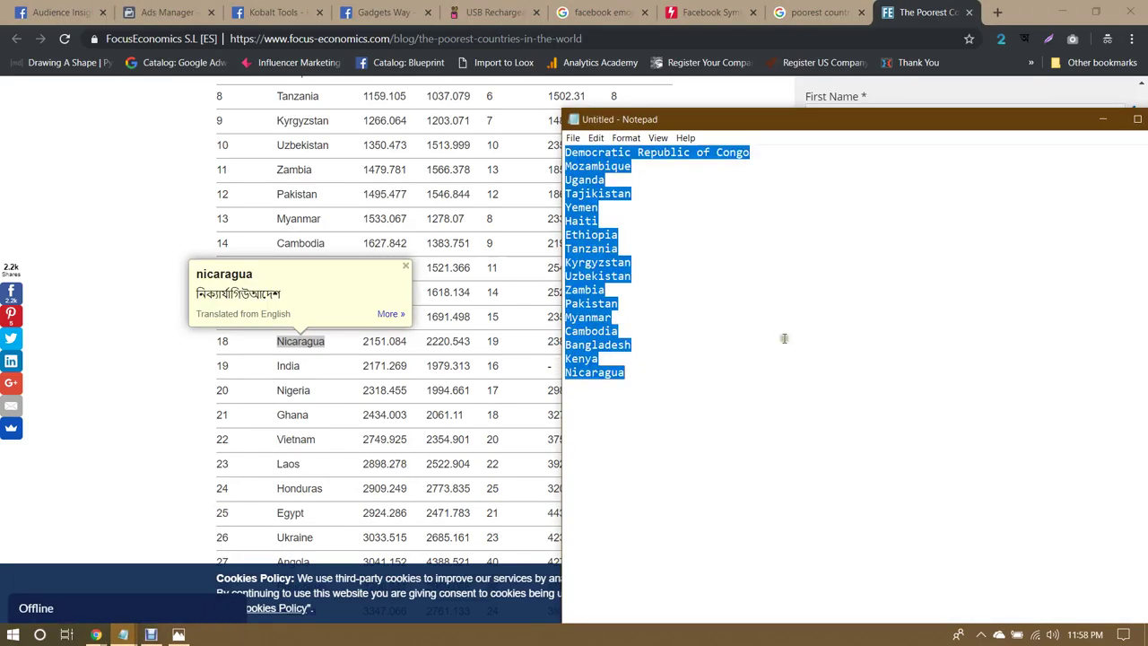
click(383, 9)
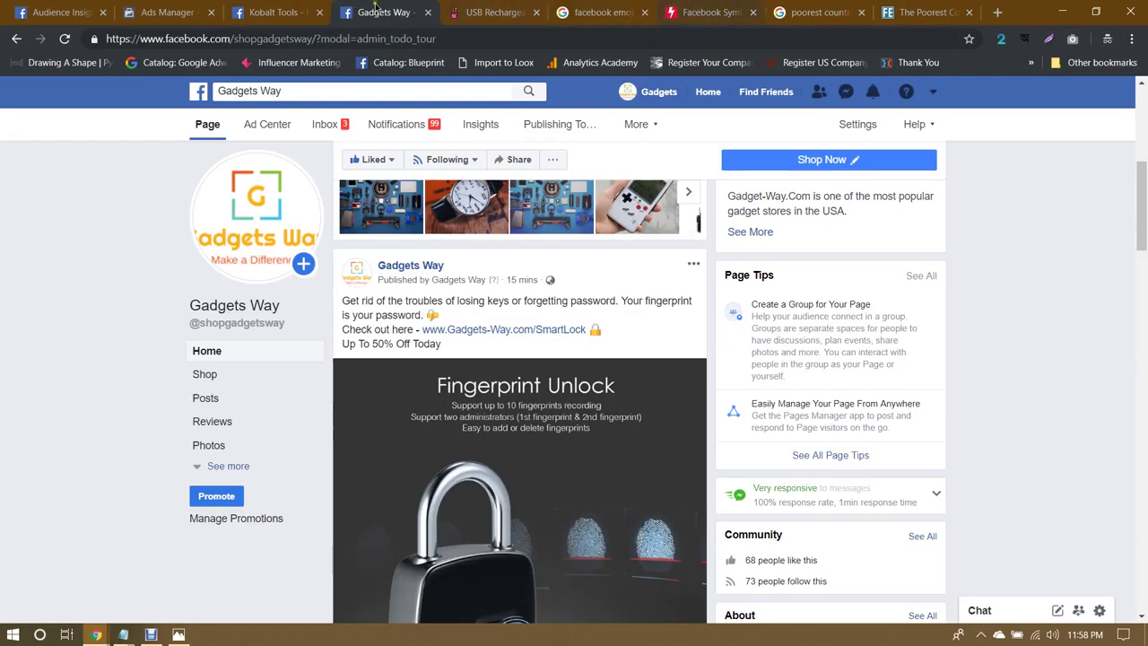
click(147, 9)
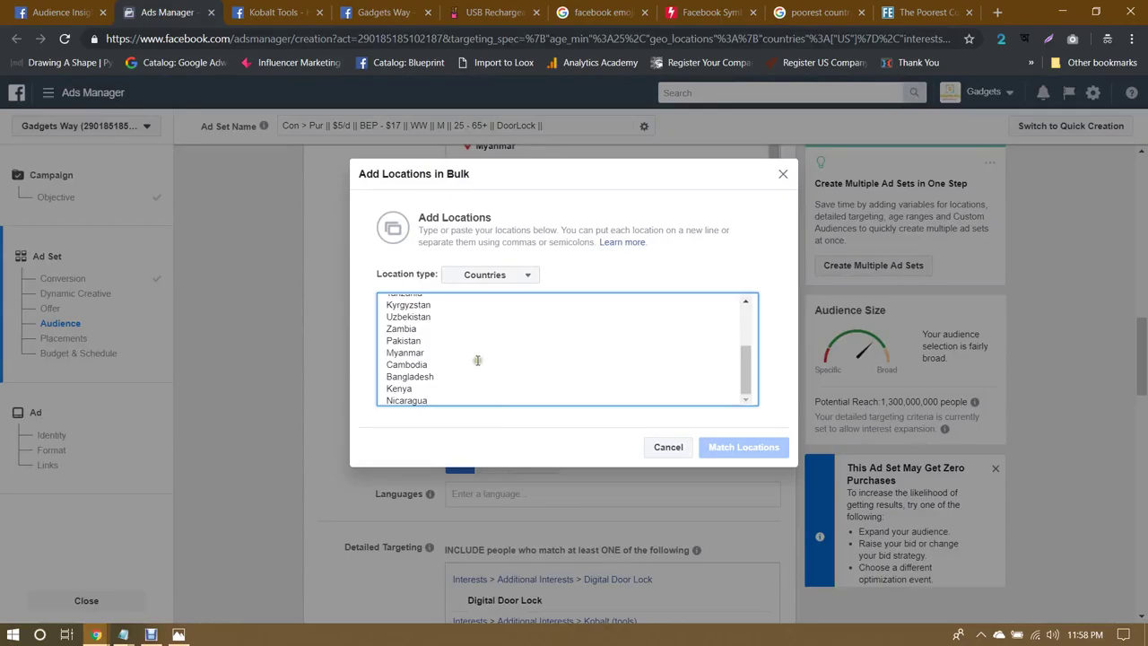
scroll(480, 363, up, 1)
scroll(481, 365, down, 1)
scroll(482, 366, up, 1)
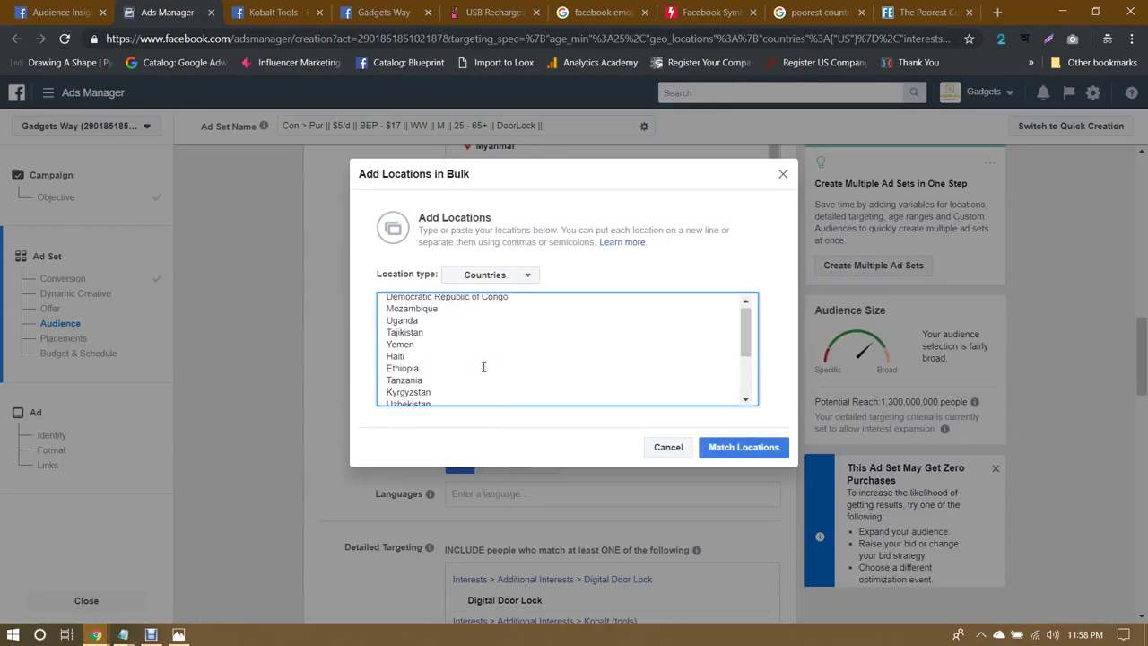
scroll(482, 366, down, 2)
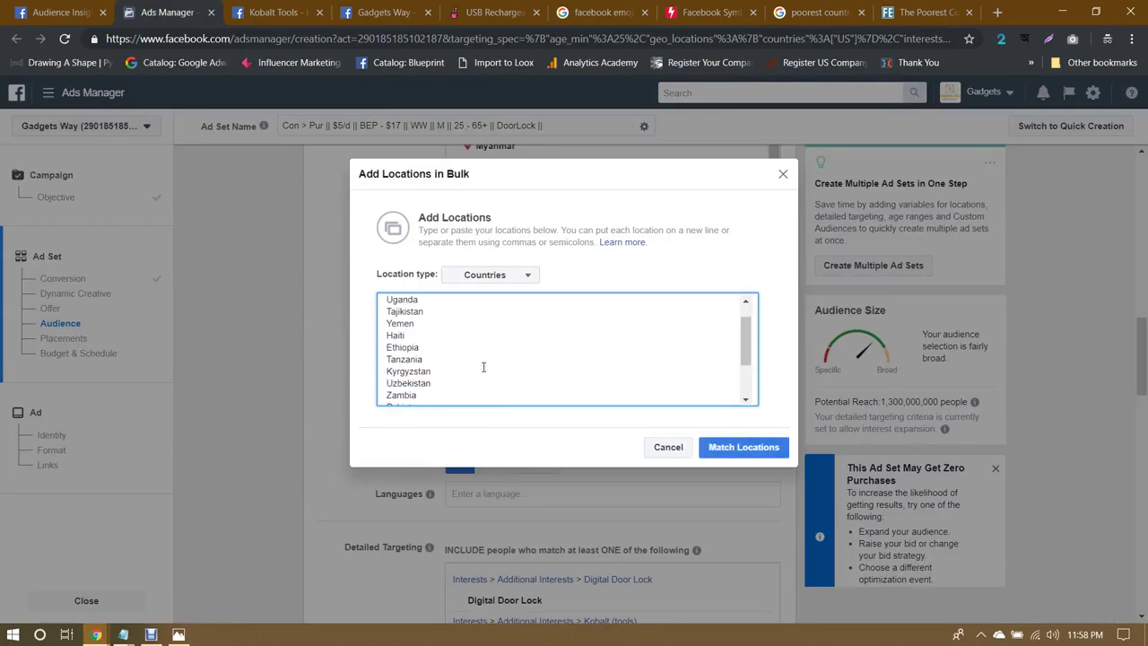
click(743, 446)
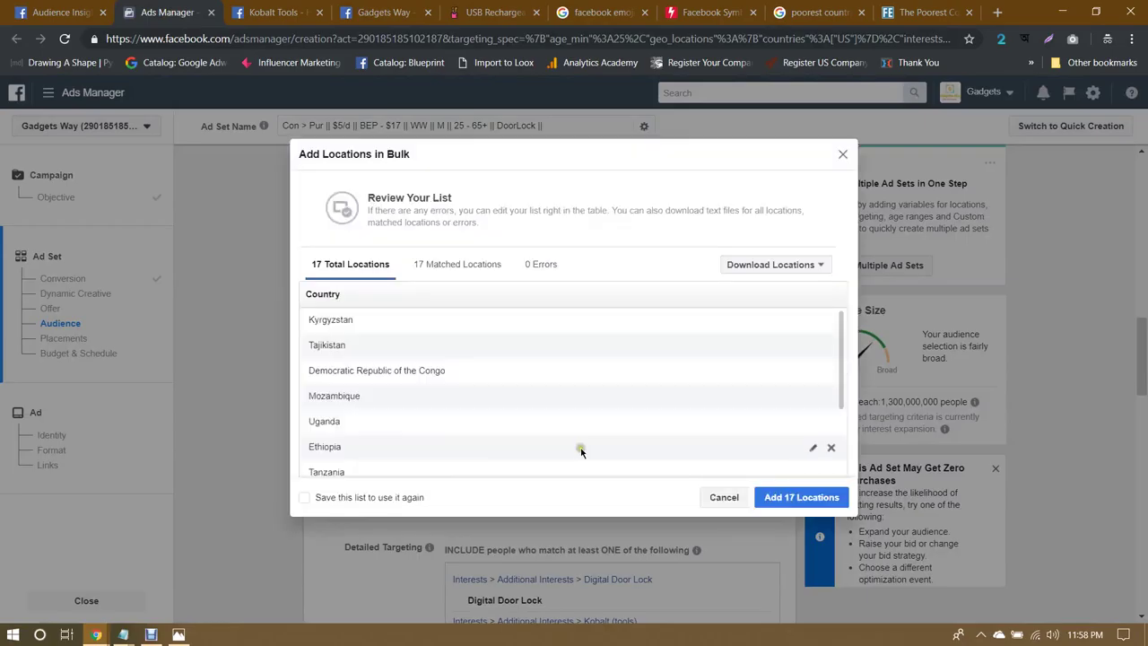
Step: Review the total and matched locations in the bulk list, checking each country
click(439, 264)
click(357, 265)
scroll(473, 333, down, 5)
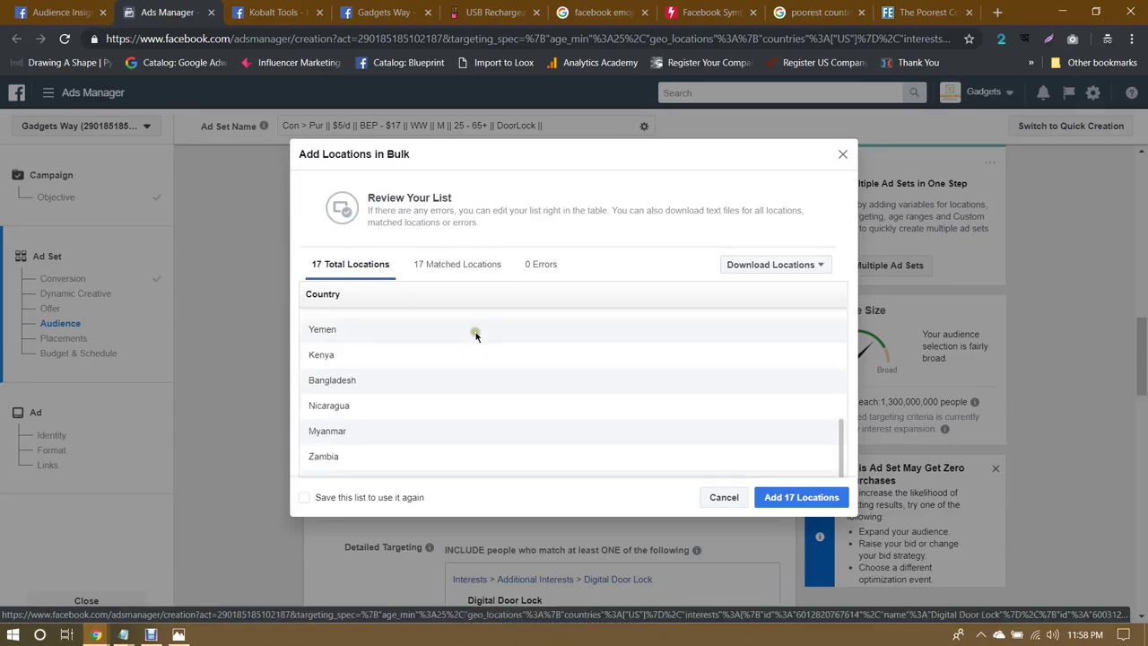
scroll(475, 337, up, 5)
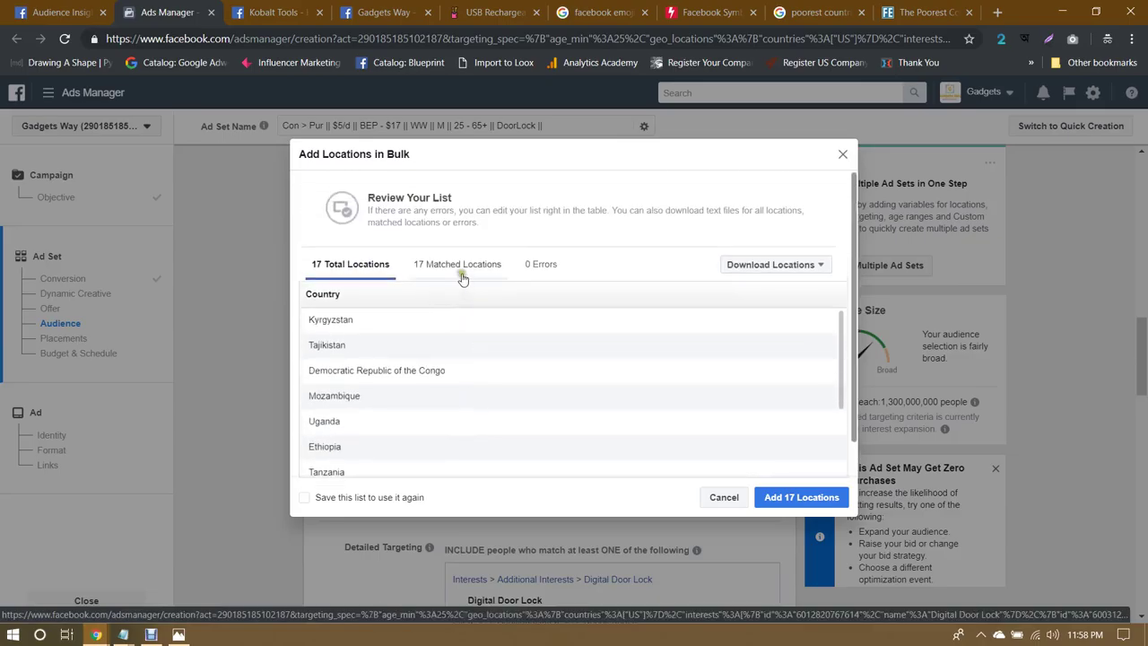
scroll(472, 356, down, 5)
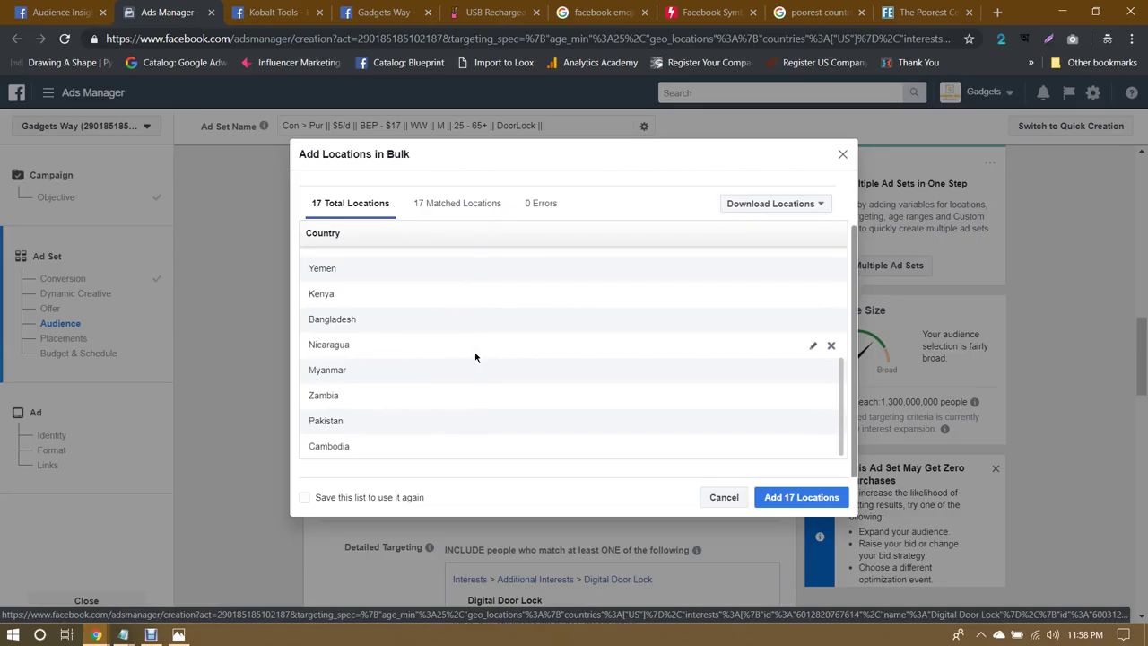
scroll(475, 357, up, 5)
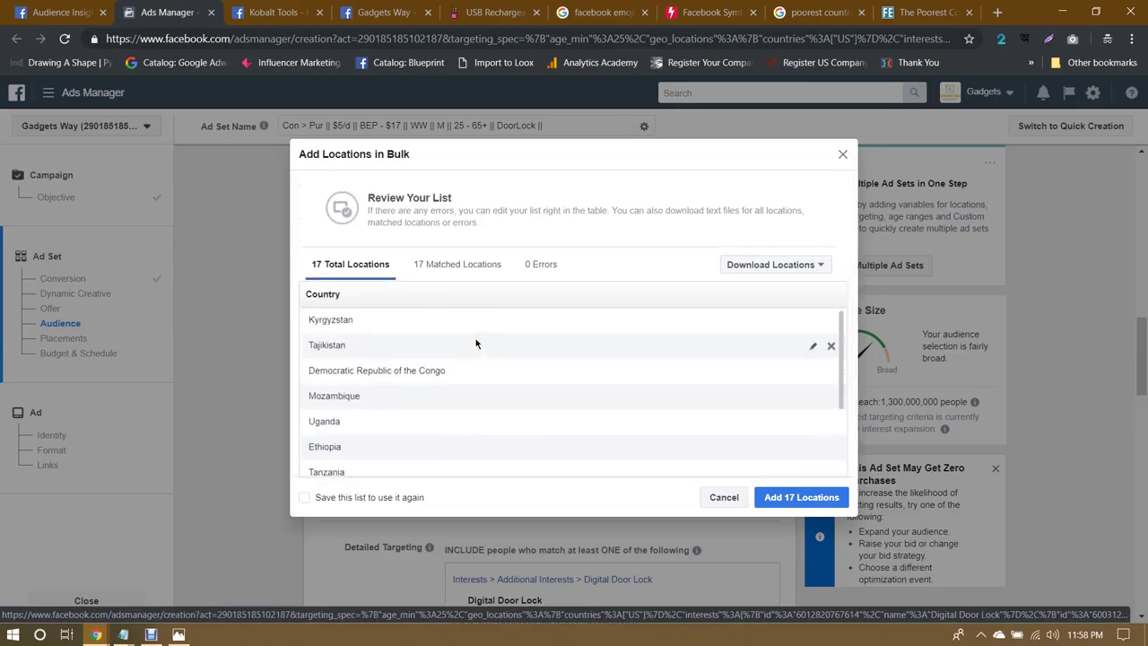
scroll(475, 343, down, 5)
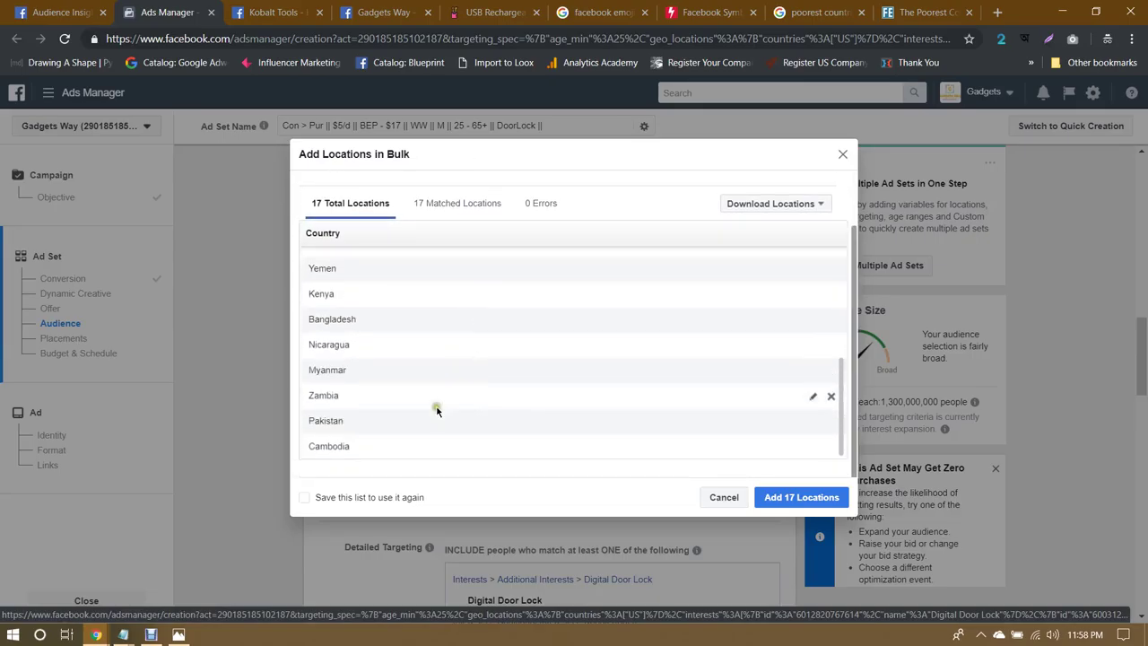
scroll(514, 361, up, 5)
scroll(476, 357, down, 5)
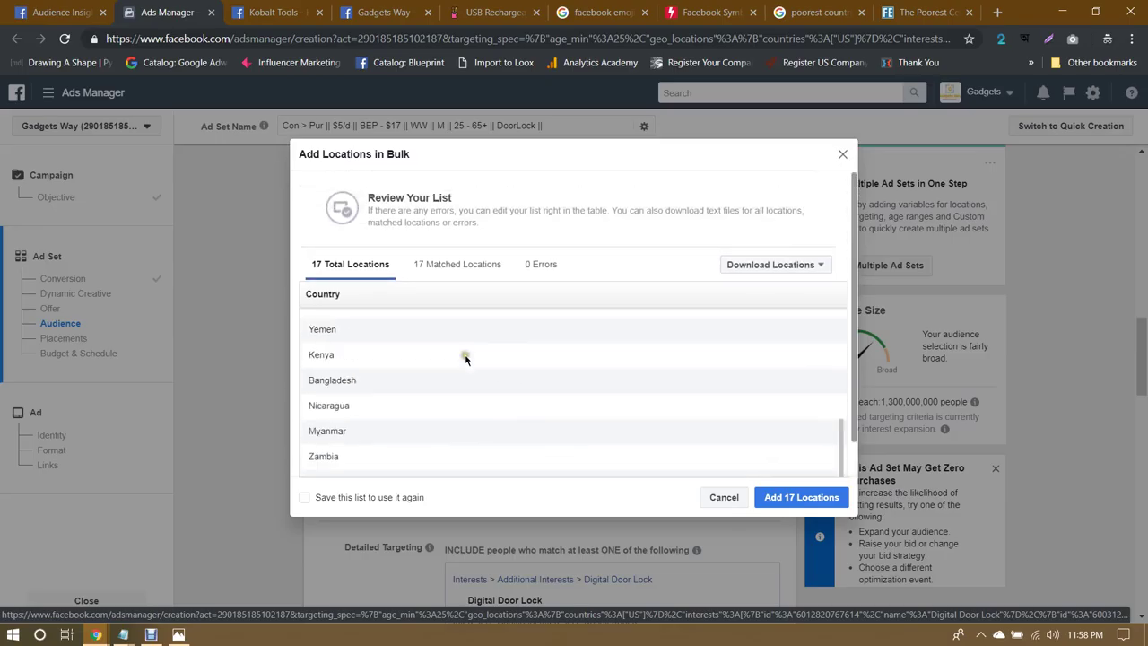
Step: Add all the matched countries as exclusions and save them as a reusable list named Poorest Countries
click(304, 496)
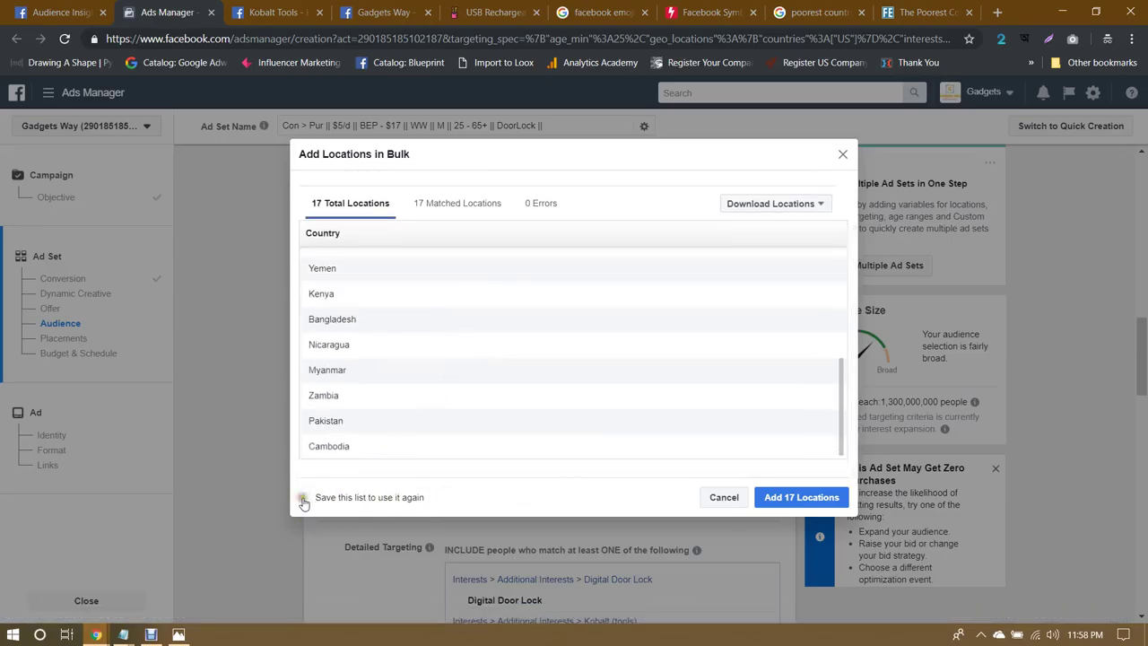
click(810, 498)
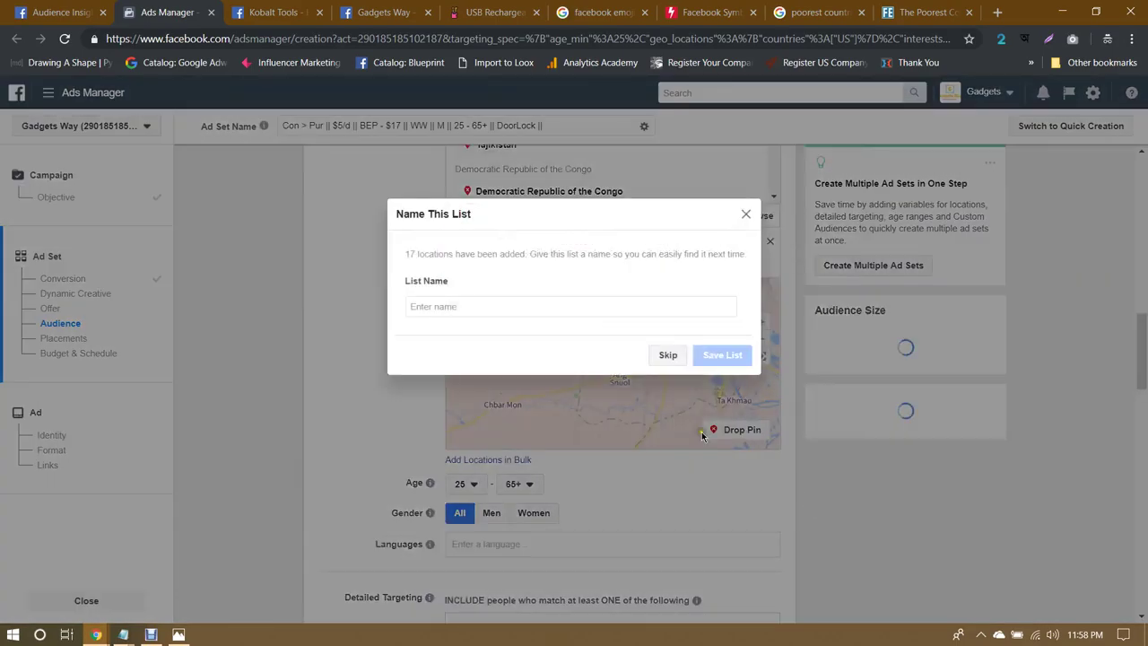
click(464, 307)
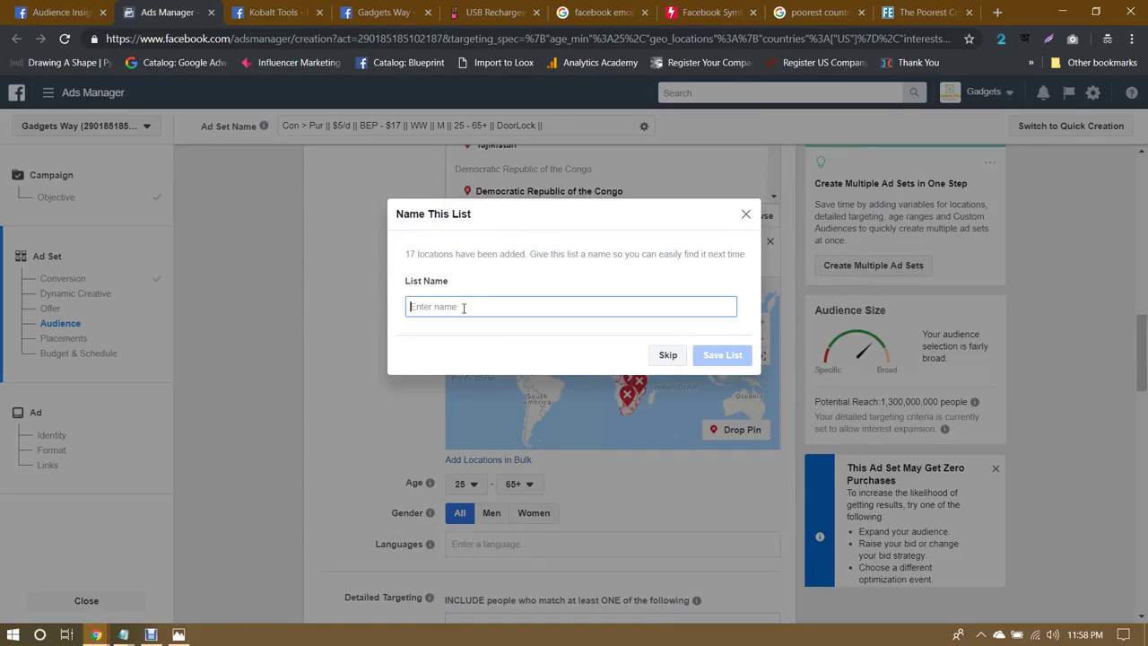
text(Poorest Countries)
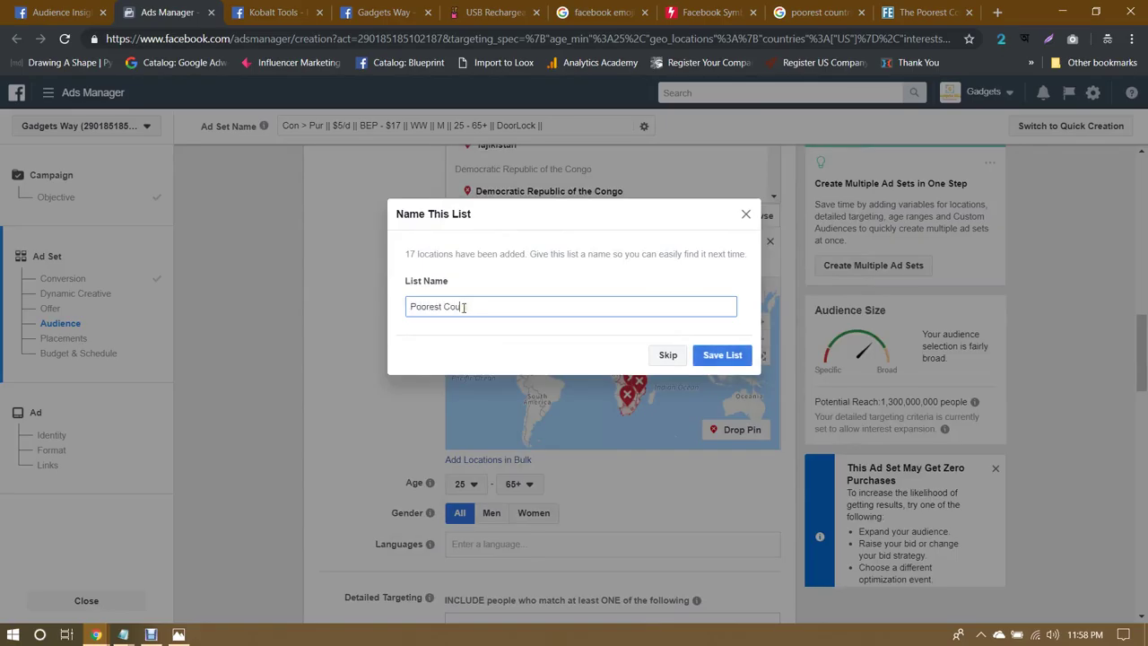
click(723, 355)
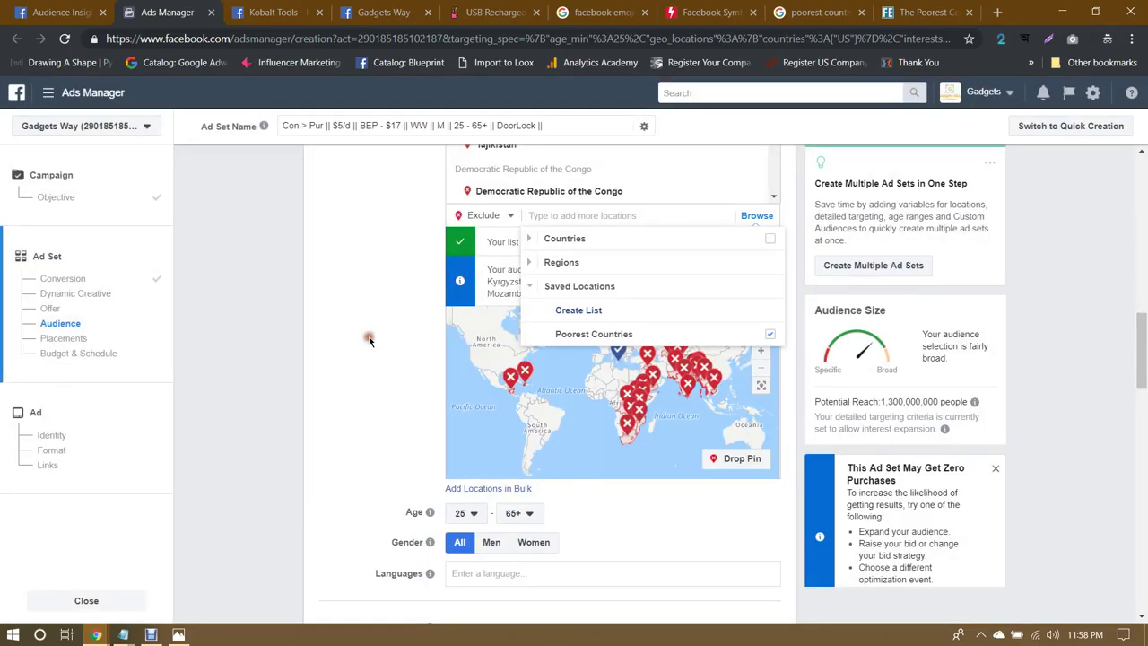
Step: Dismiss the notices below the excluded locations and expand the saved location lists for the exclusion field
click(470, 275)
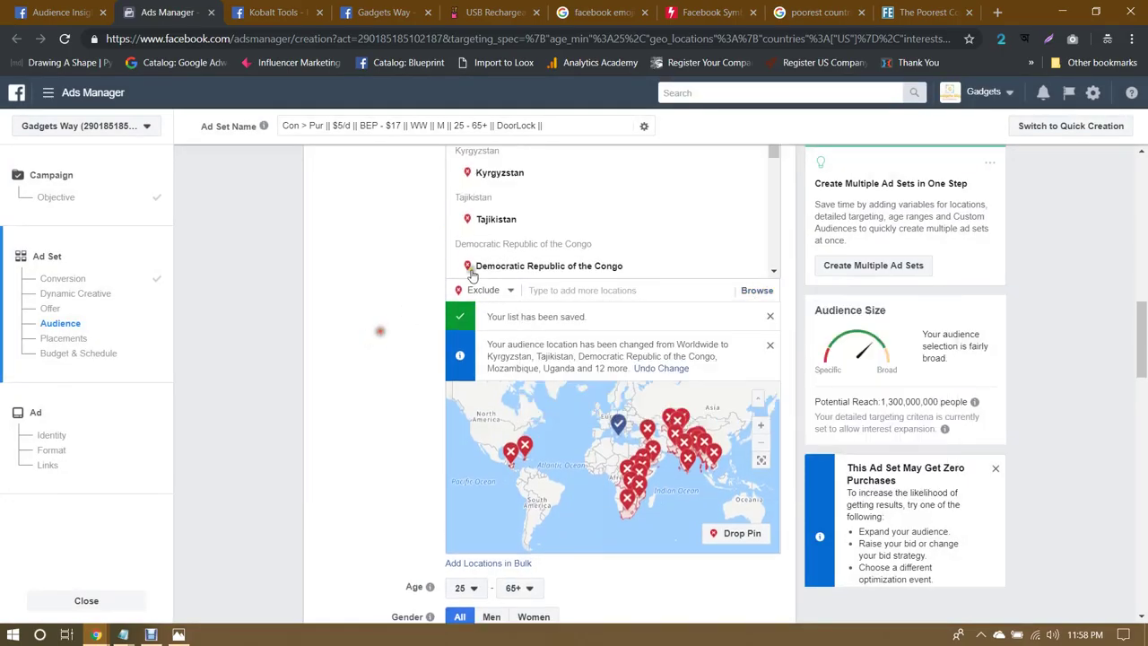
click(771, 319)
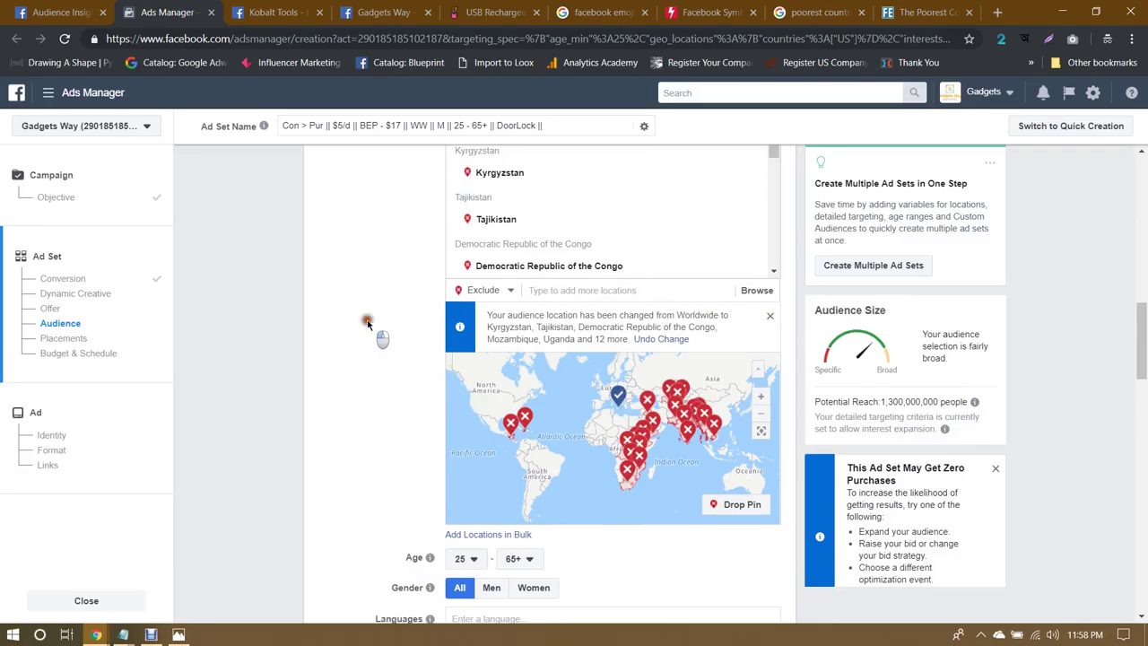
click(770, 318)
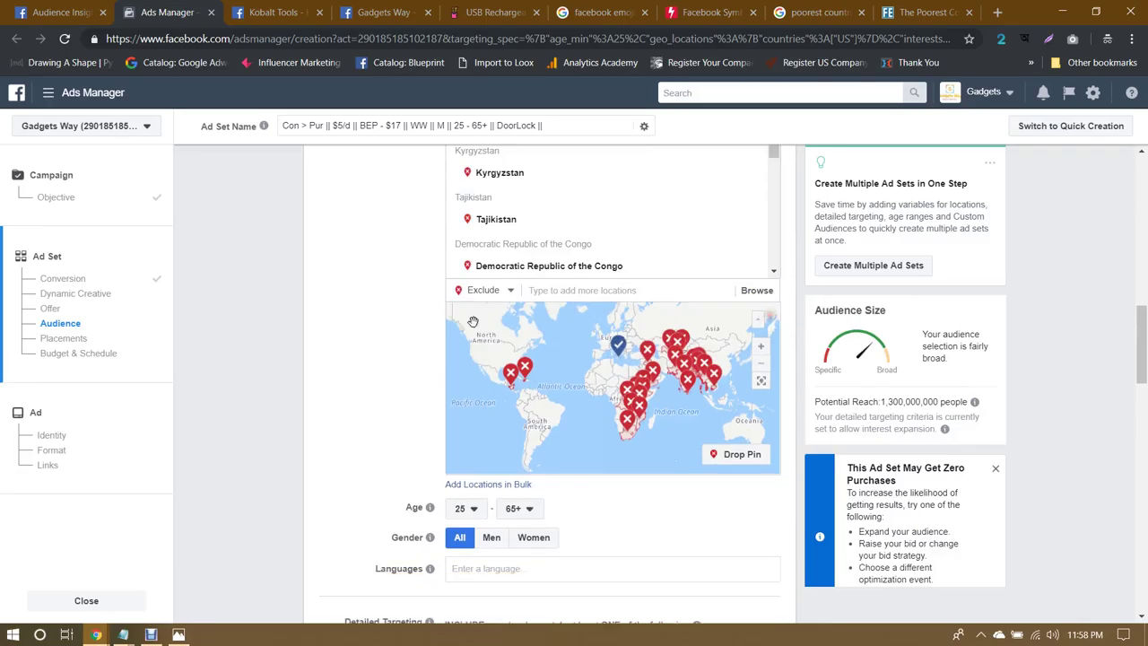
click(764, 290)
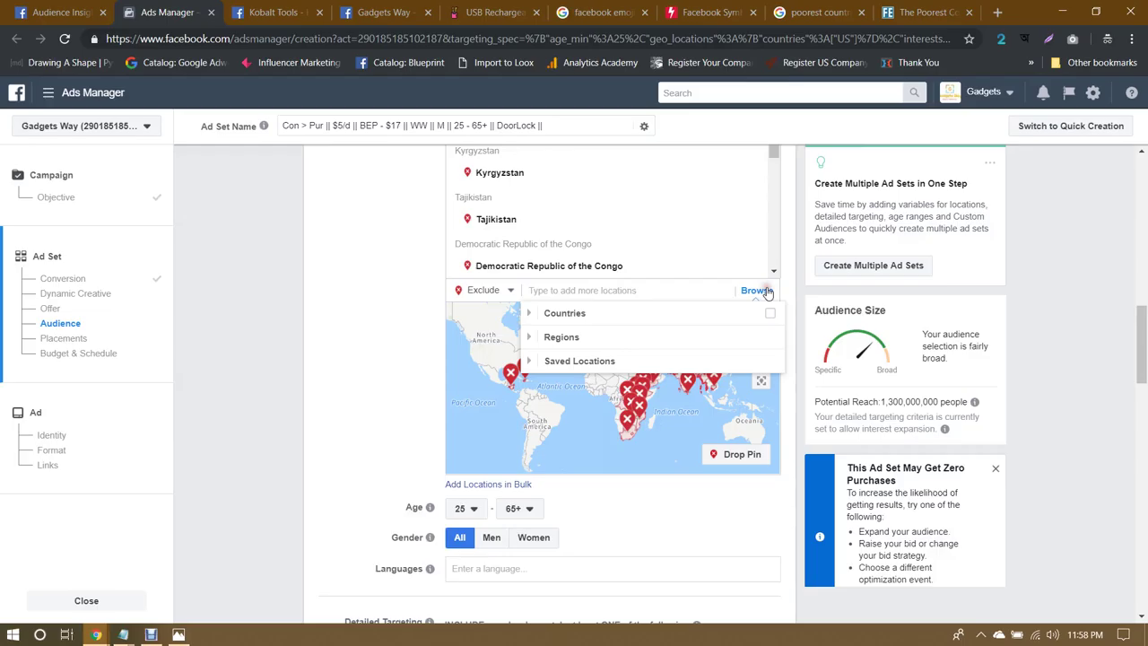
click(527, 360)
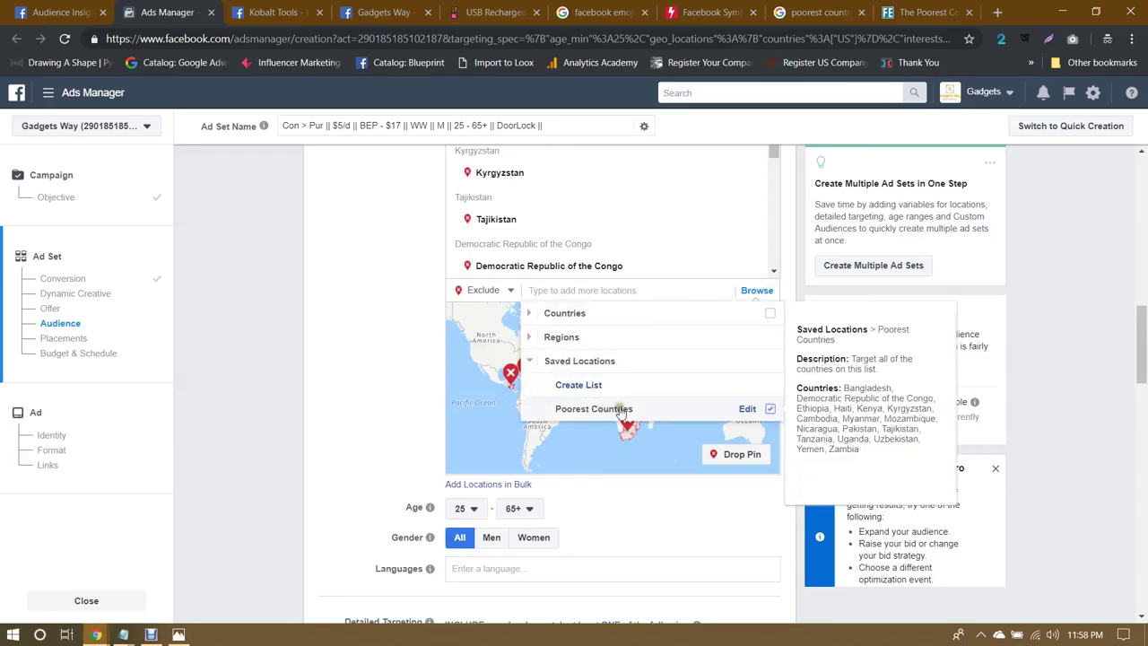
Step: Clear and reapply the saved Poorest Countries list as excluded locations, and check the resulting locations list and map
click(771, 410)
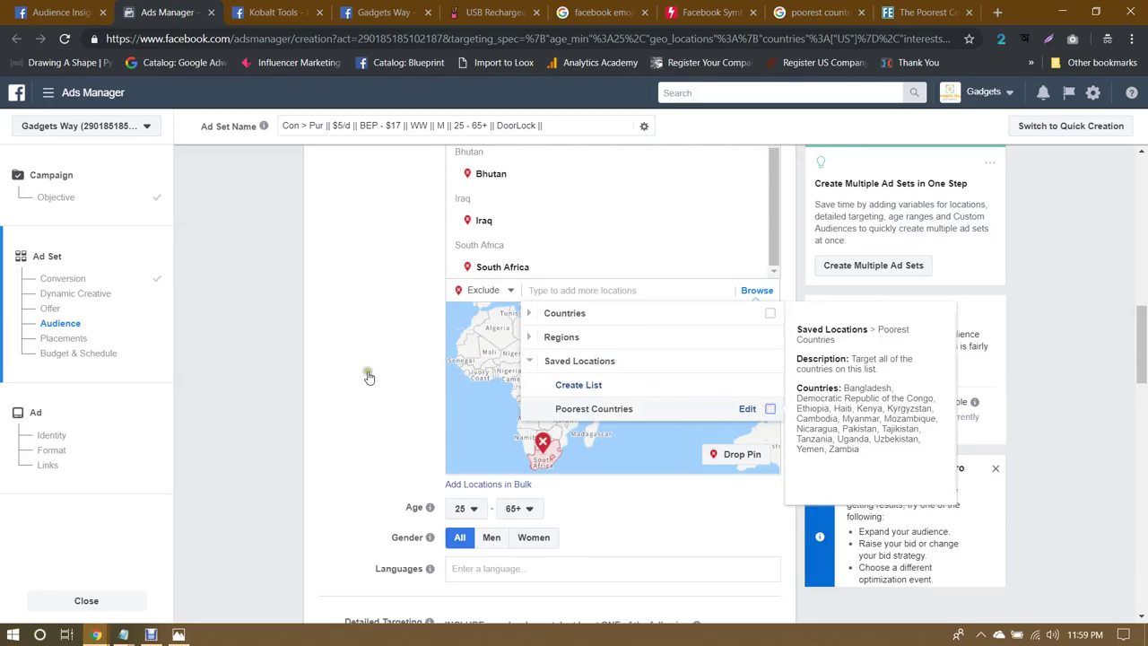
click(330, 325)
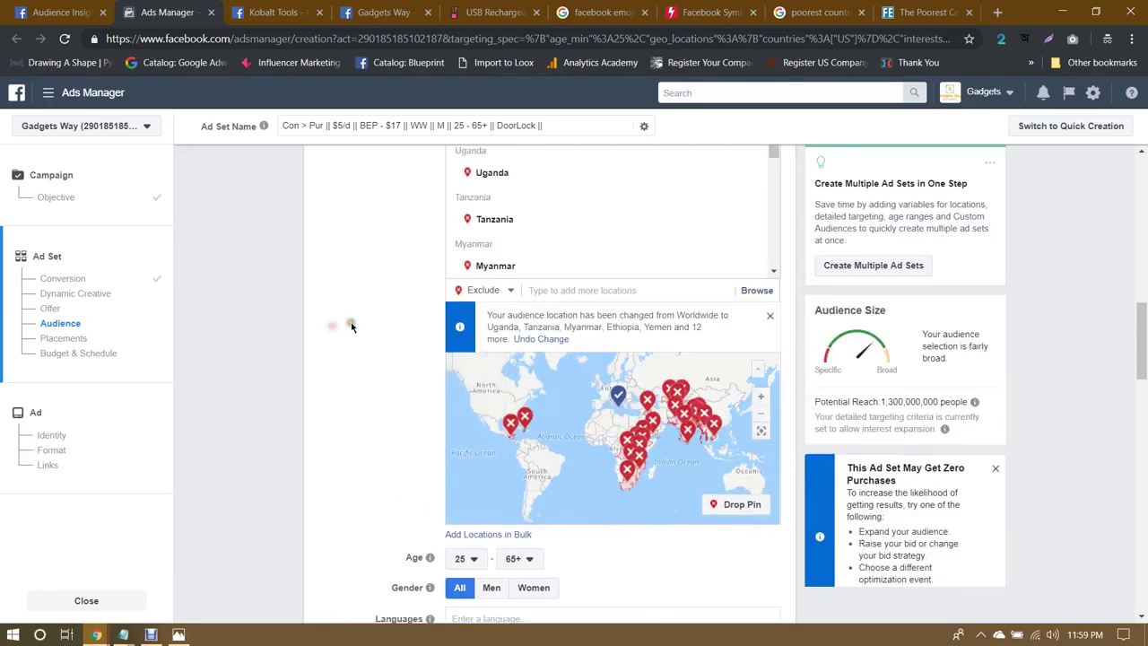
scroll(354, 333, up, 3)
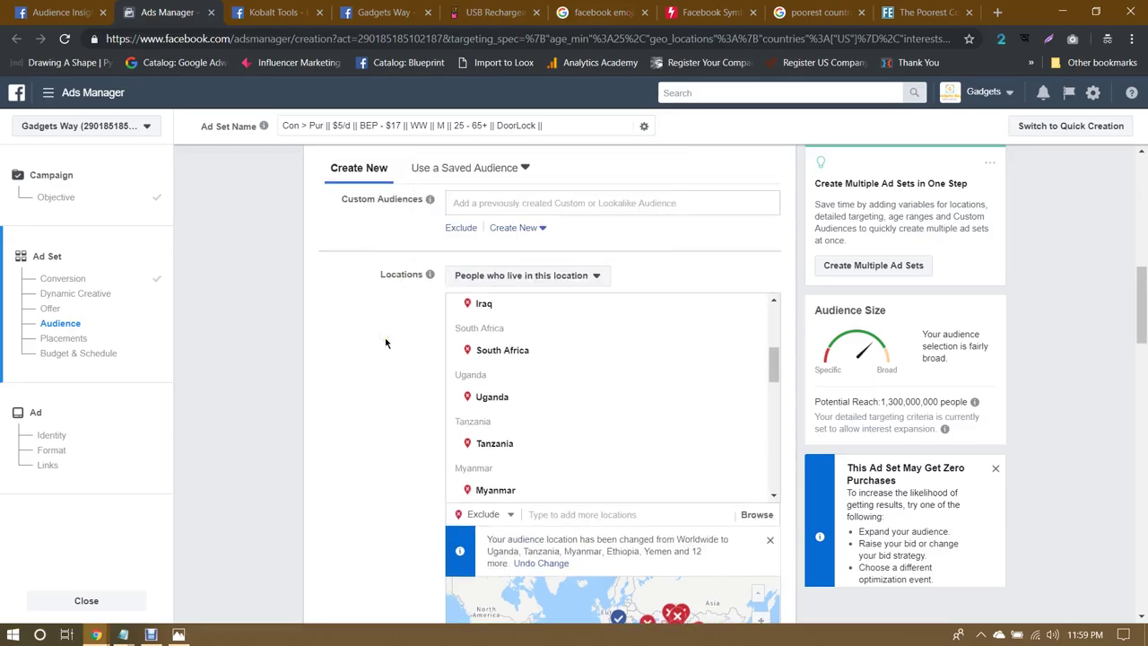
scroll(650, 308, up, 4)
scroll(371, 378, down, 2)
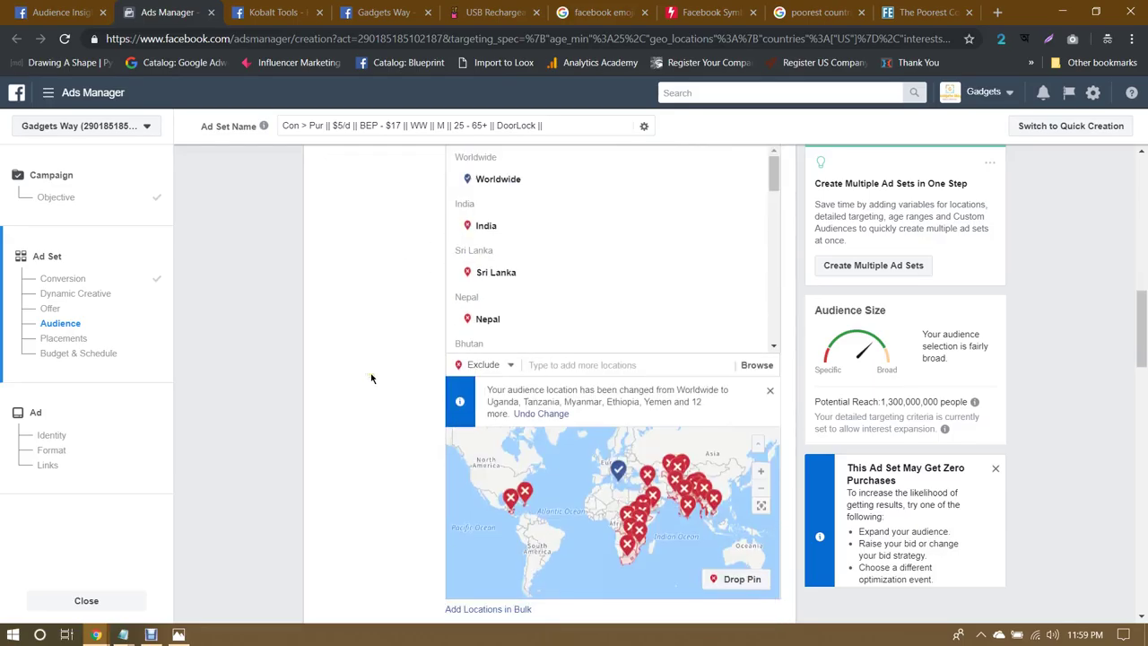
scroll(371, 377, down, 4)
scroll(369, 375, up, 2)
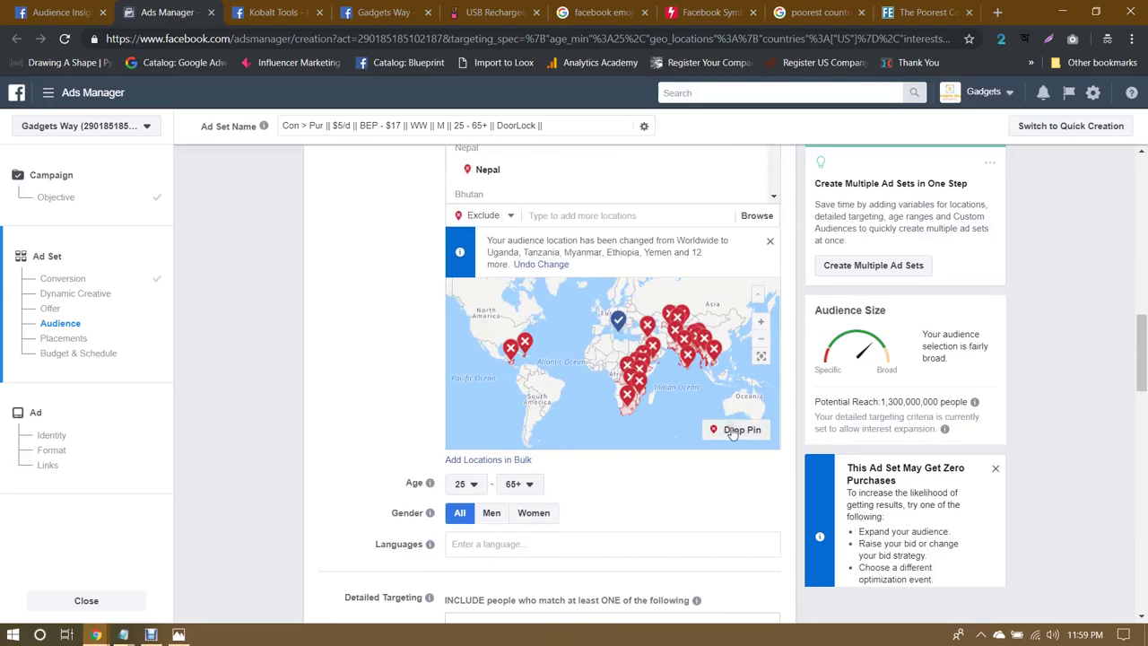
Step: Turn off interest expansion under Detailed Targeting, comparing the potential reach with the option on and off
scroll(390, 423, down, 2)
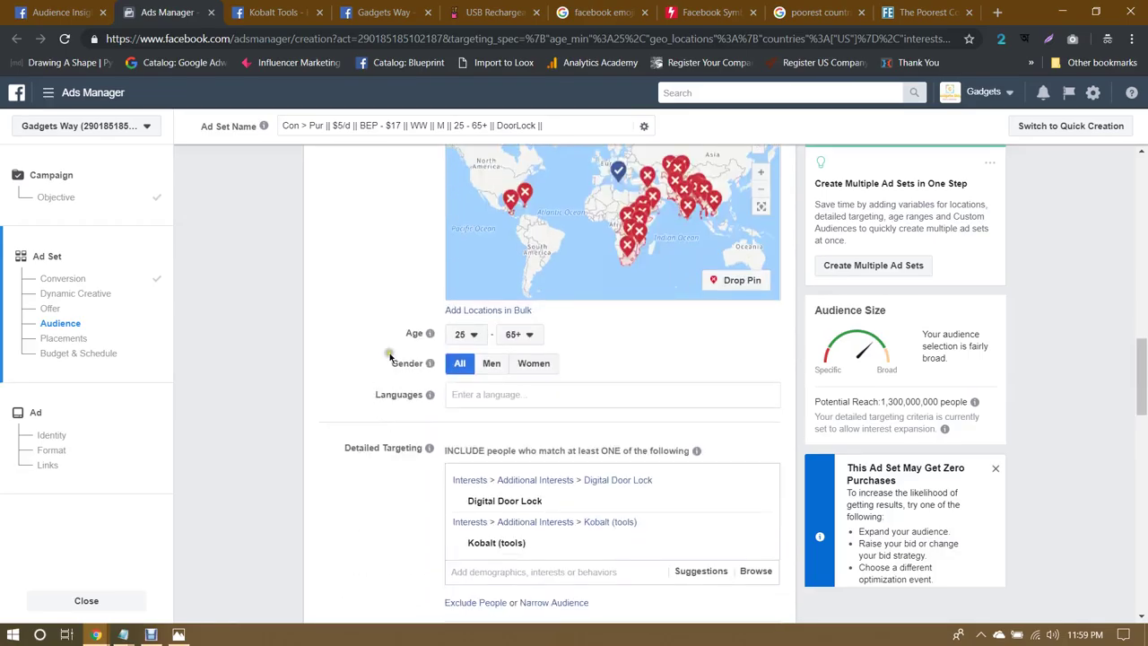
scroll(380, 355, down, 2)
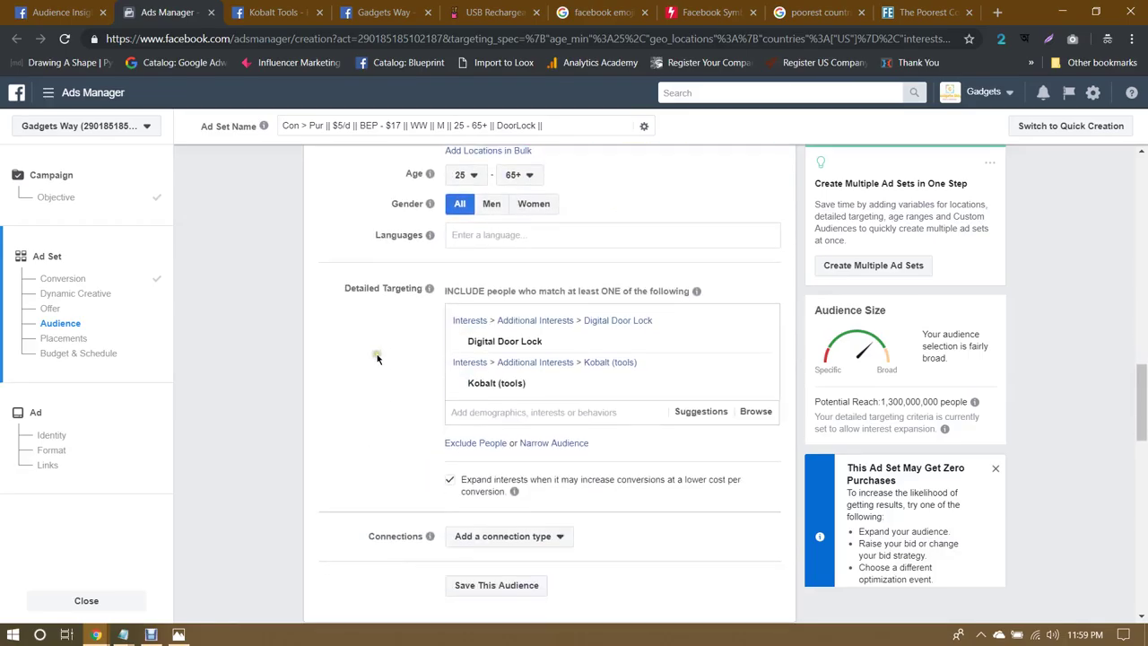
scroll(376, 357, down, 1)
scroll(332, 313, up, 1)
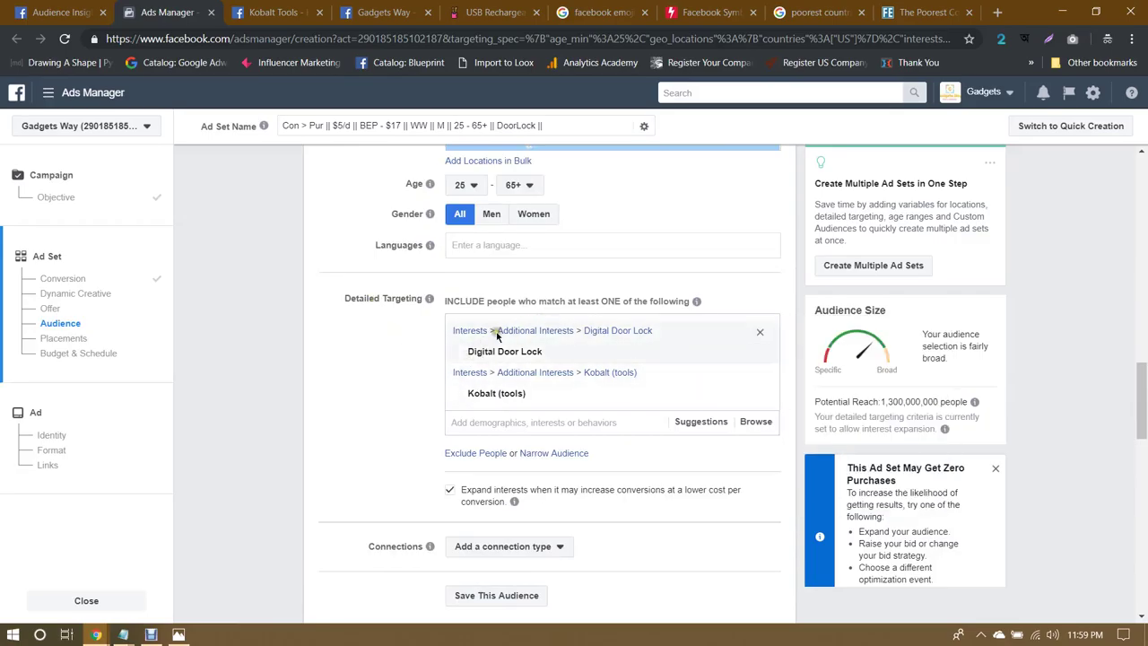
mouse_move(494, 404)
scroll(385, 380, down, 1)
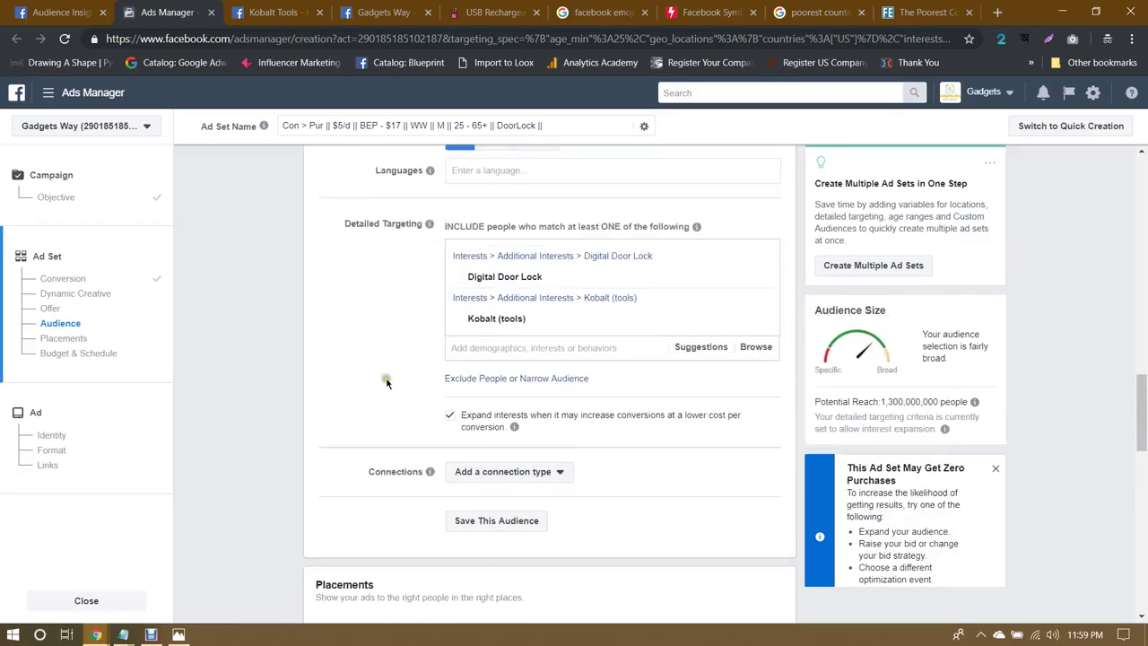
click(450, 415)
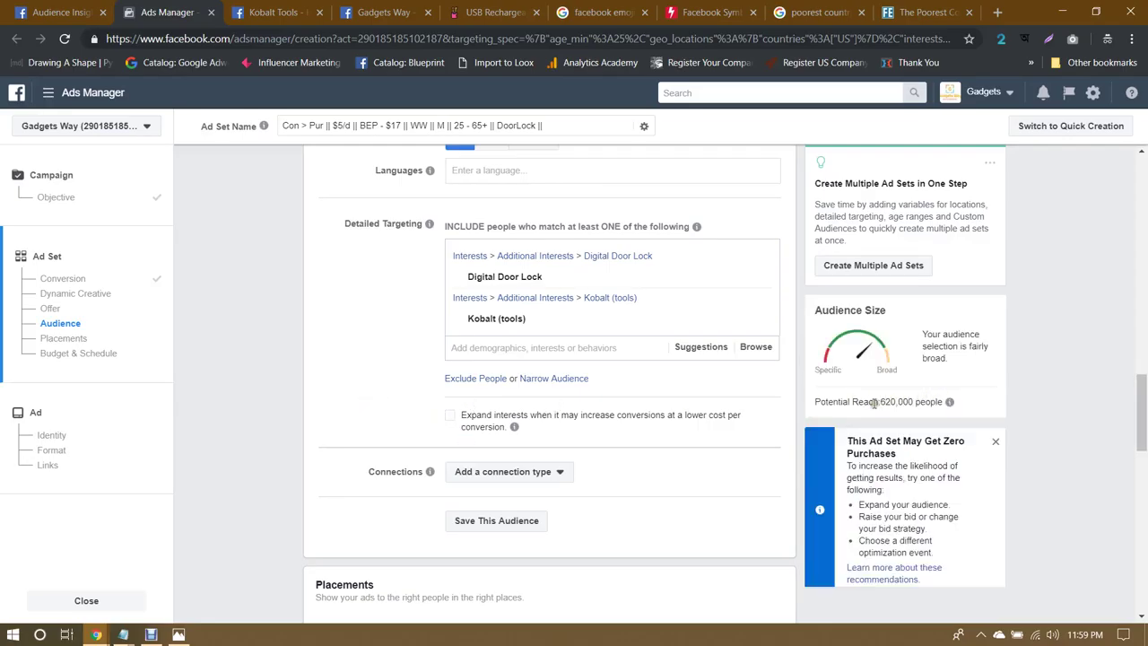
click(450, 415)
click(450, 415)
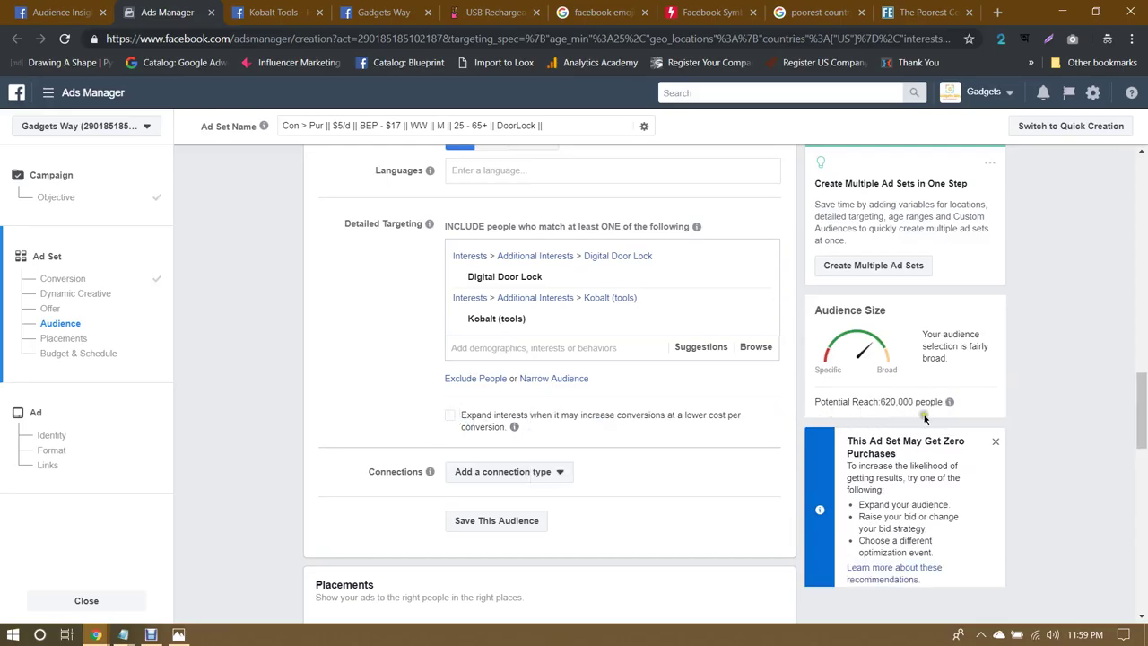
click(450, 415)
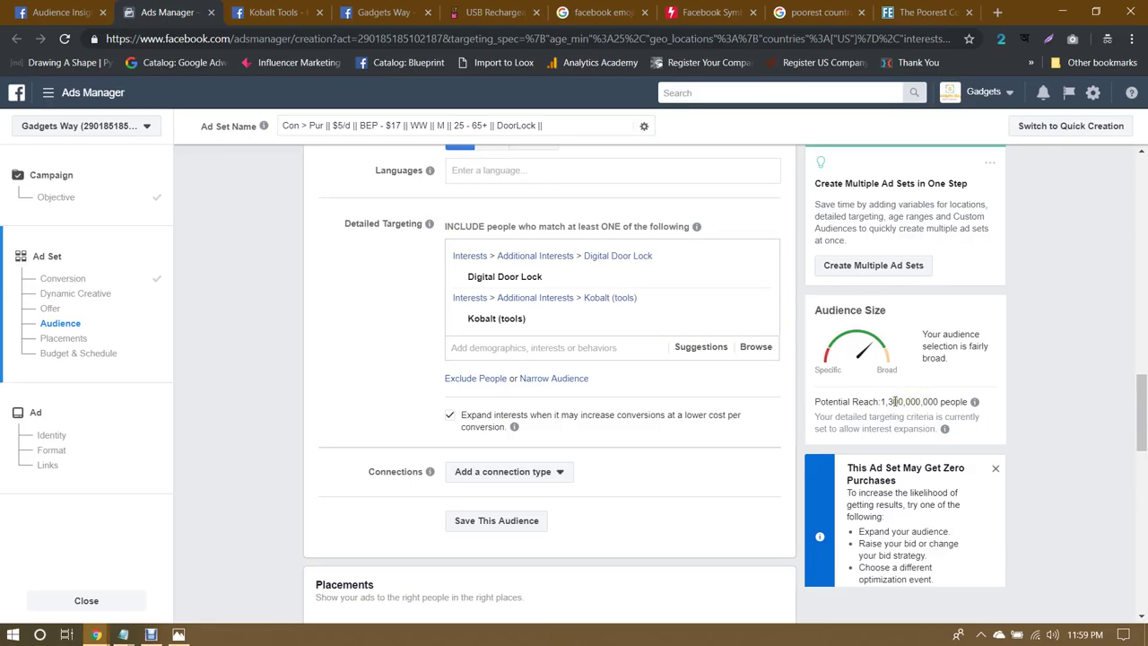
click(449, 415)
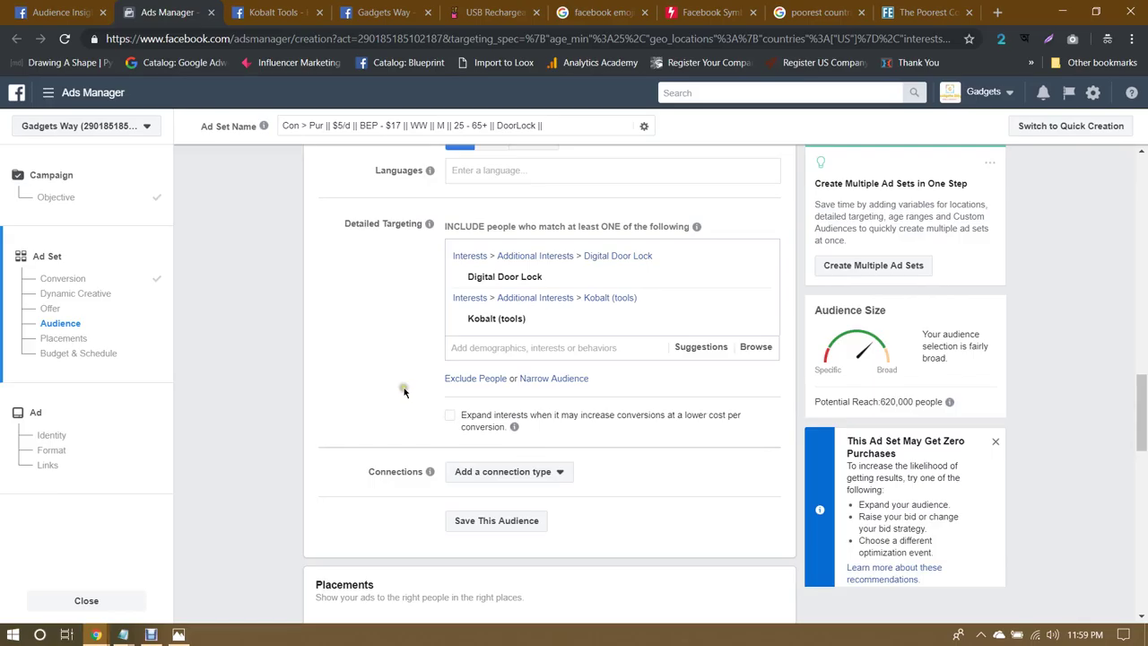
Step: Switch from automatic to manually edited placements and limit the device types to Mobile
scroll(403, 391, down, 5)
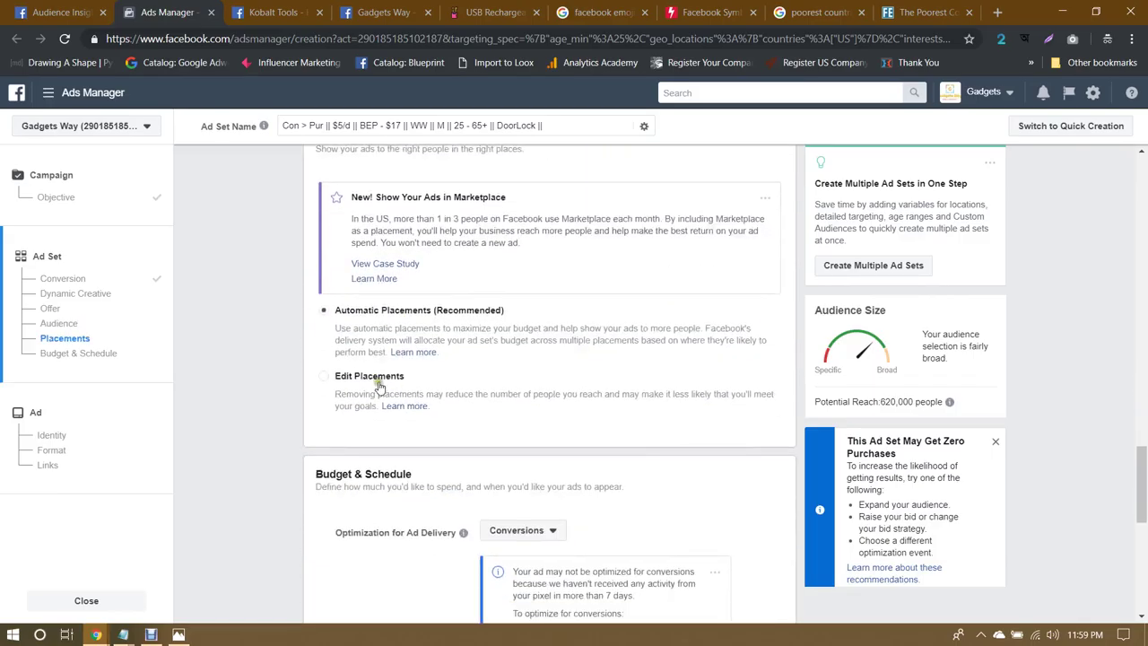
click(349, 377)
scroll(281, 389, down, 2)
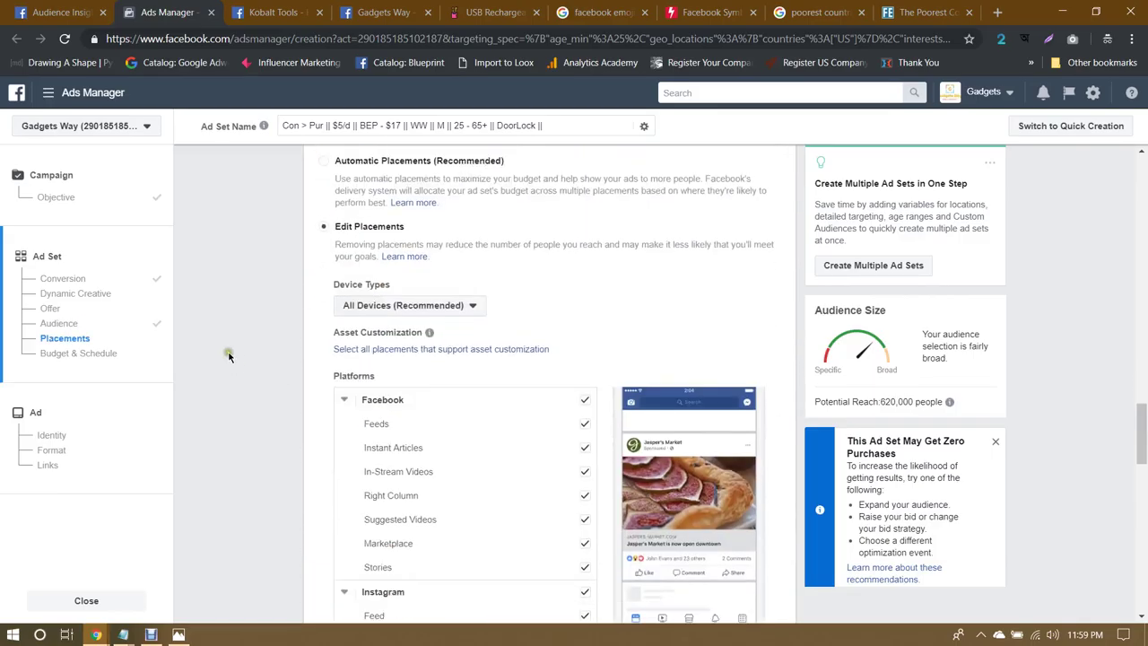
click(400, 305)
click(364, 348)
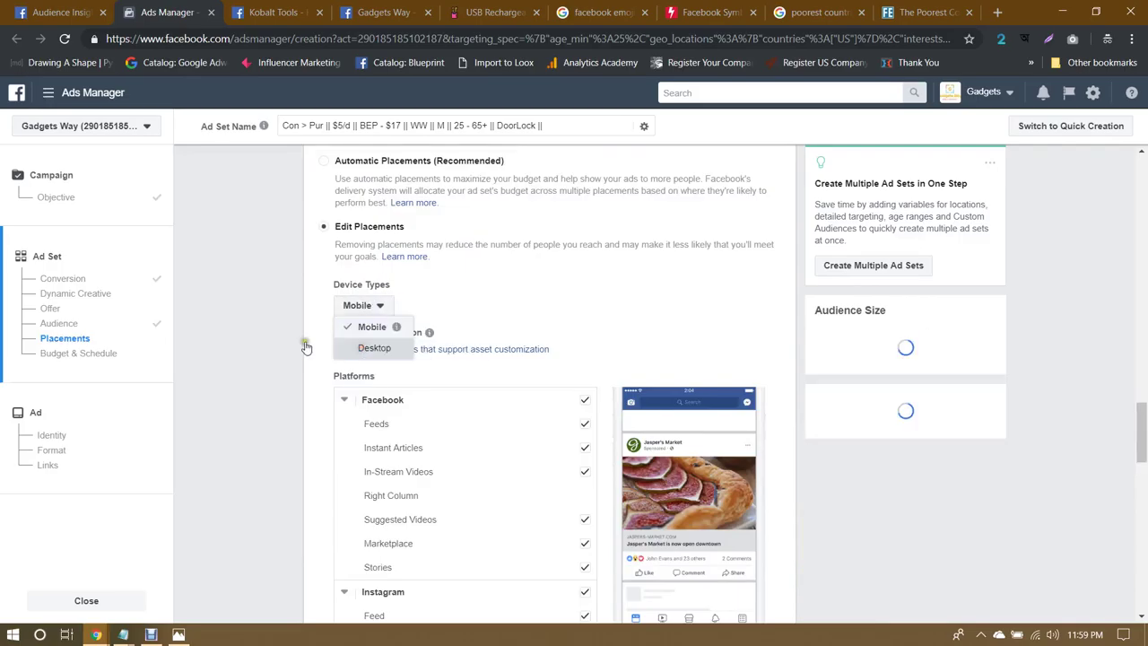
click(303, 346)
Step: Deselect the whole Facebook platform in the placements list
scroll(290, 341, down, 2)
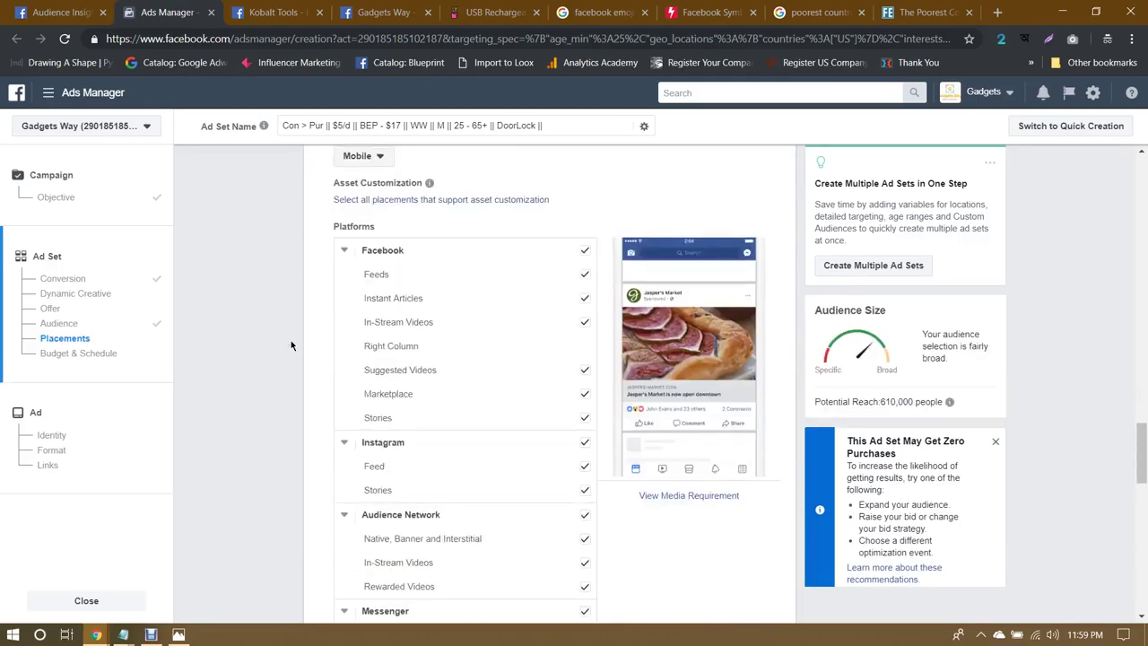
click(584, 253)
scroll(475, 241, up, 1)
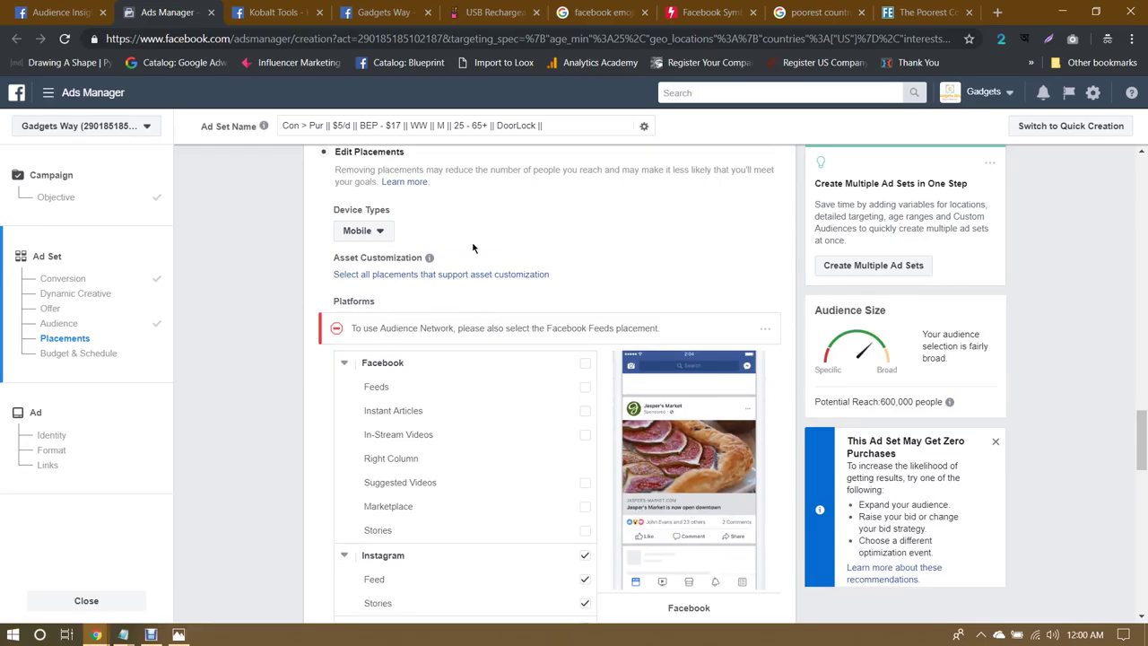
scroll(472, 247, down, 1)
scroll(600, 260, down, 1)
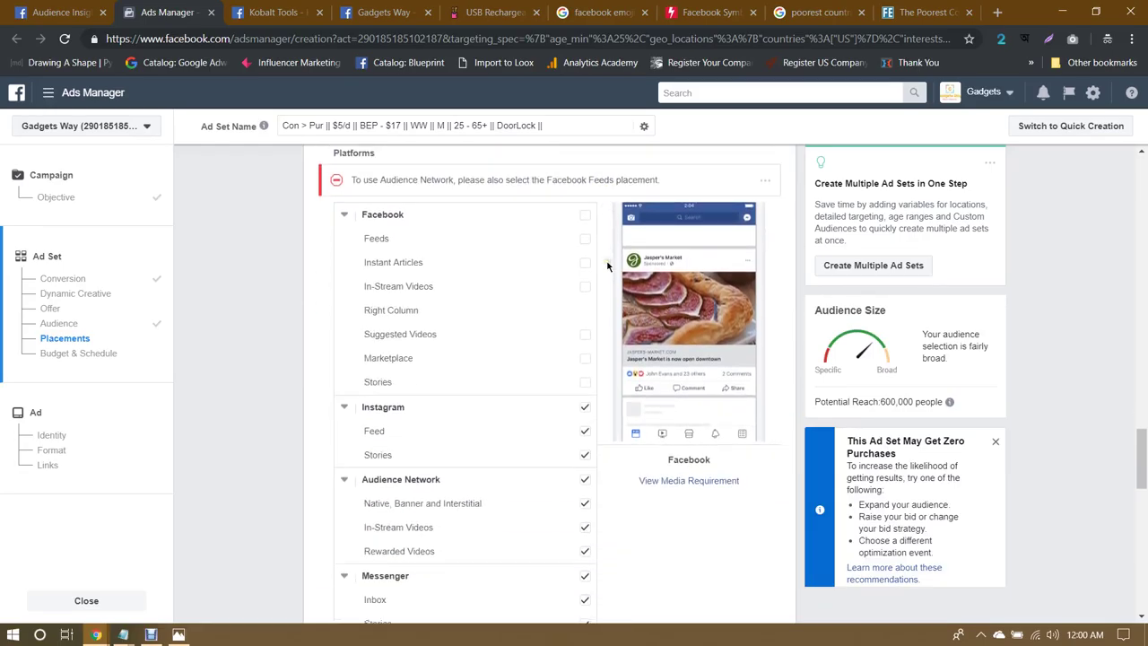
Step: Limit the platforms to Facebook Feeds and Instagram Feed by enabling Facebook Feeds and removing Audience Network, Messenger and Instagram Stories
click(587, 245)
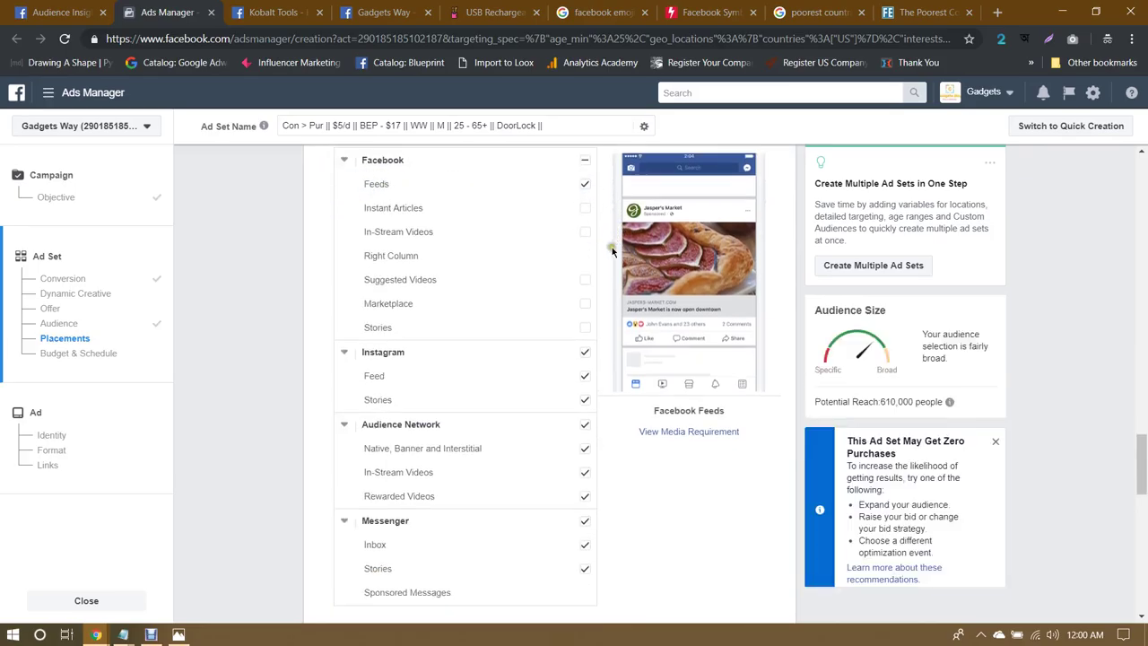
scroll(610, 251, down, 2)
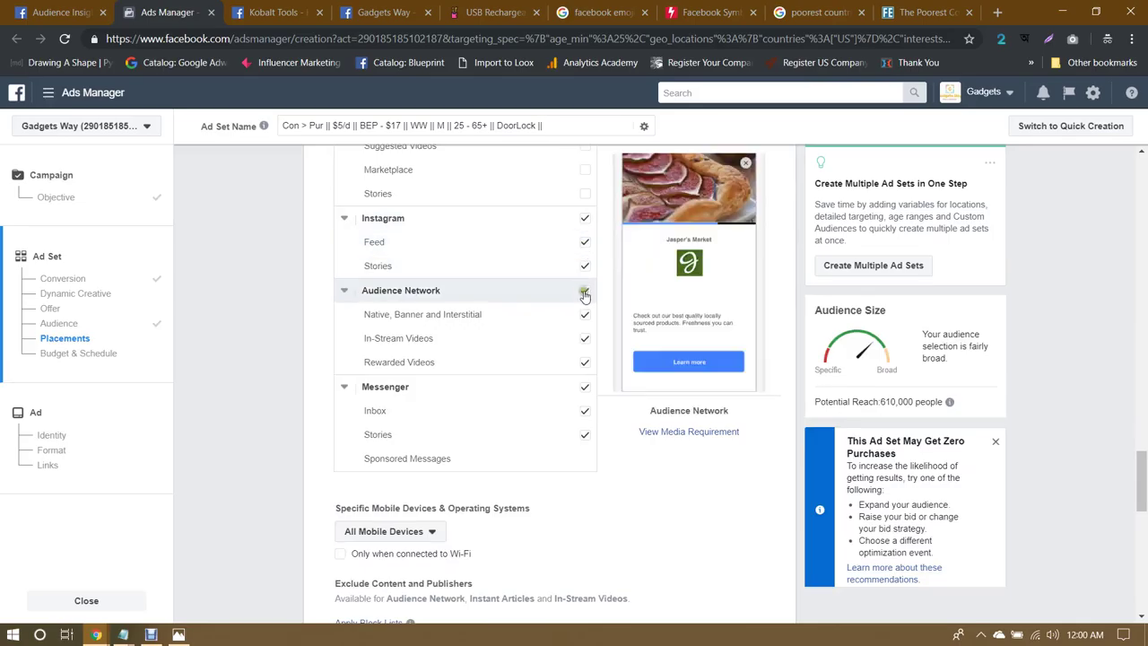
click(584, 292)
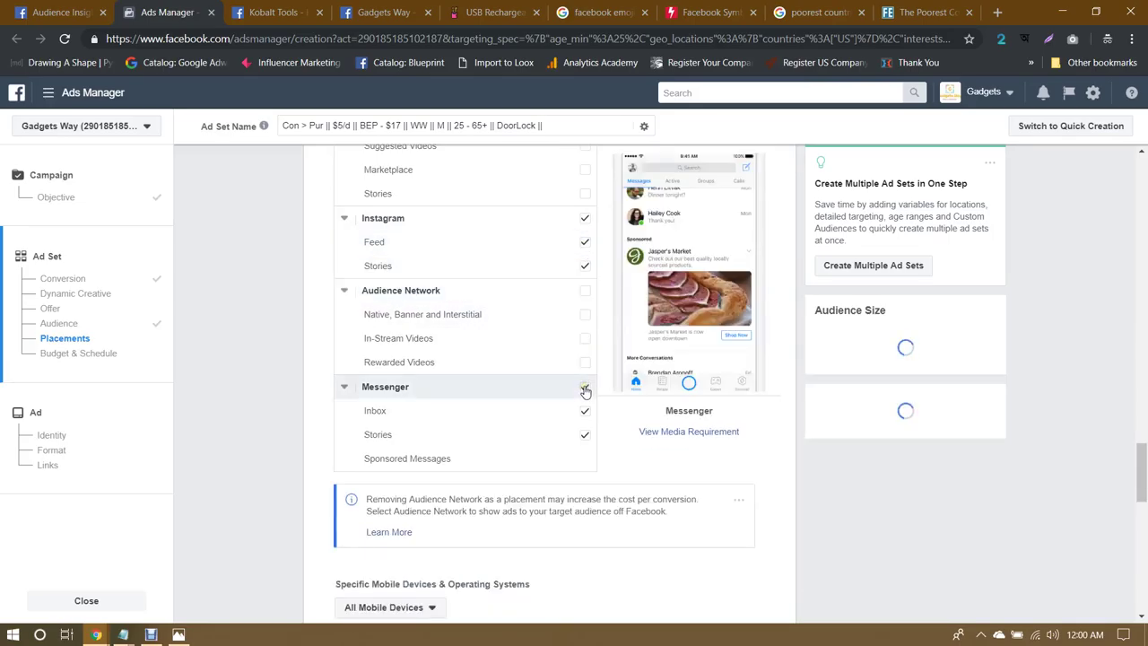
click(585, 387)
scroll(583, 317, up, 2)
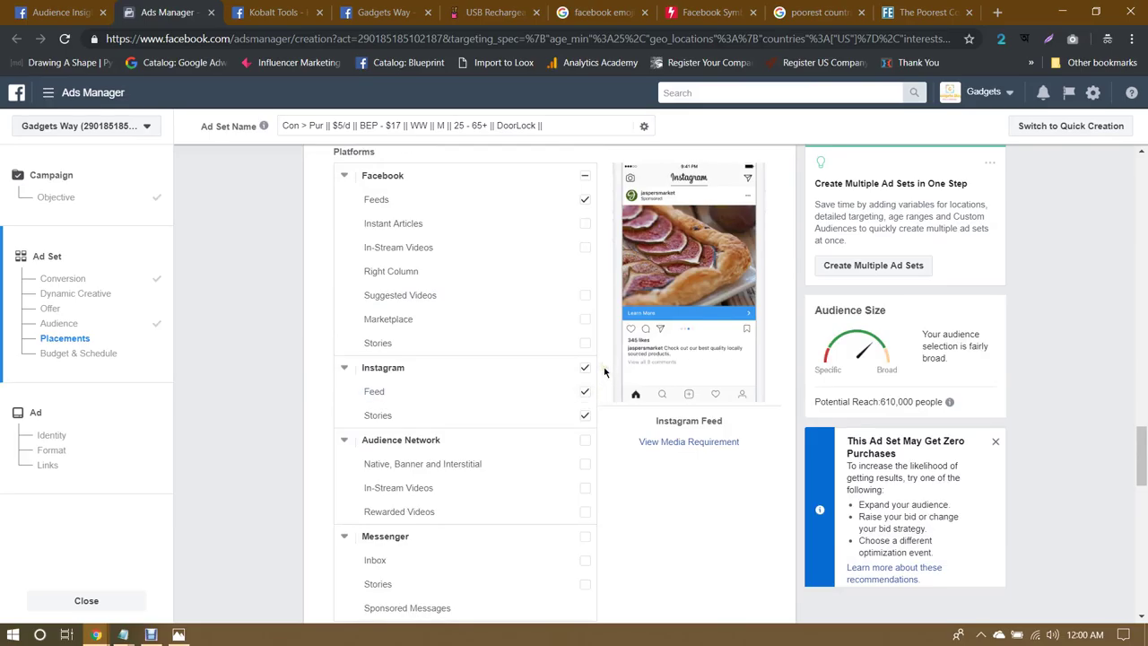
scroll(604, 371, up, 1)
scroll(604, 371, up, 1)
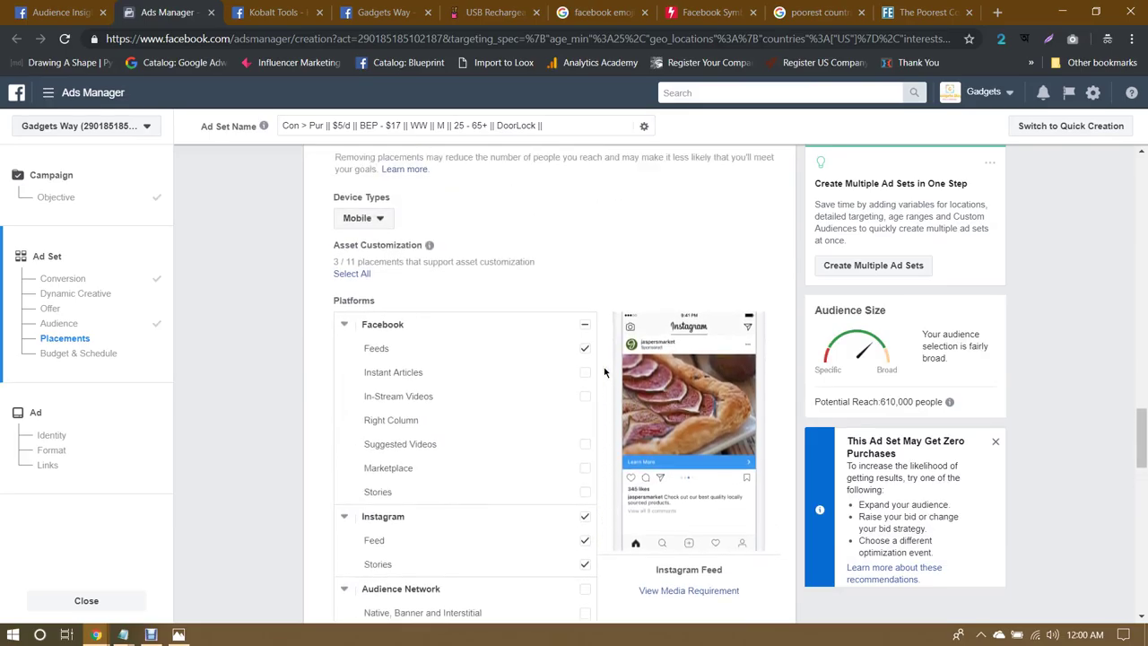
scroll(604, 371, down, 2)
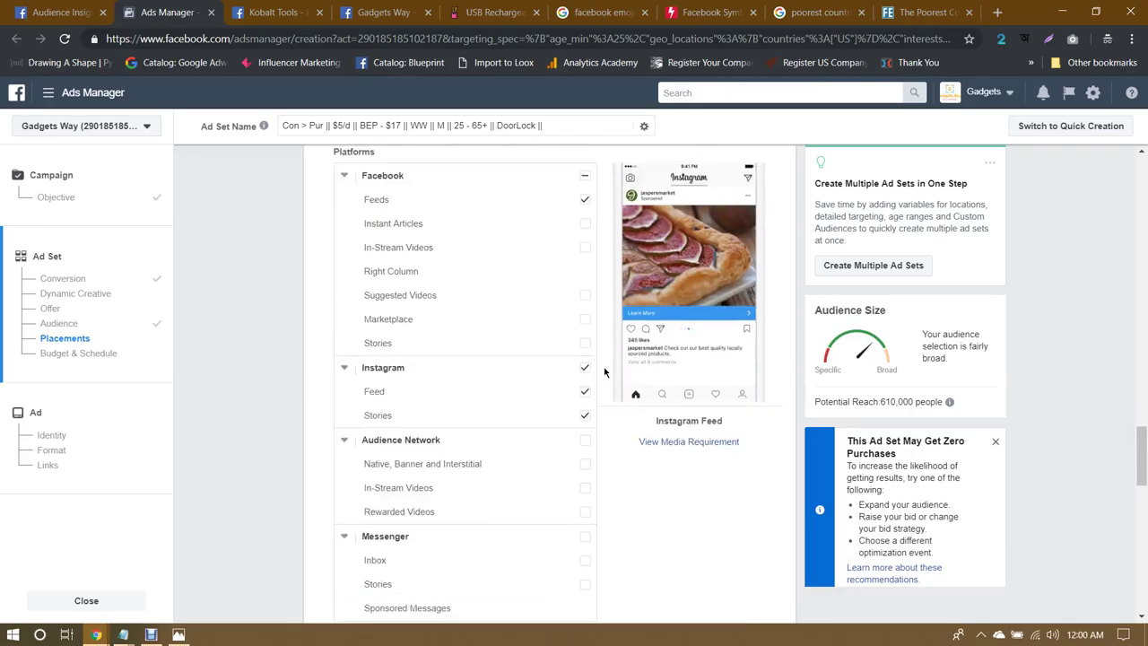
click(585, 415)
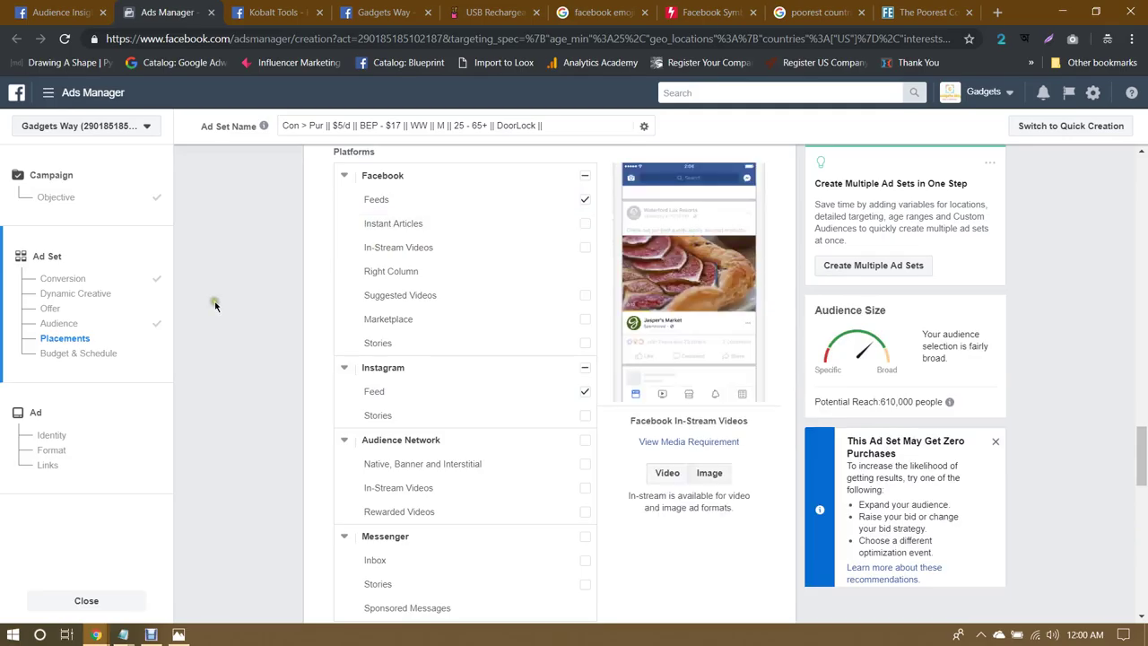
Step: Set the ad set's daily budget to $10.00
scroll(224, 303, down, 3)
scroll(224, 303, down, 2)
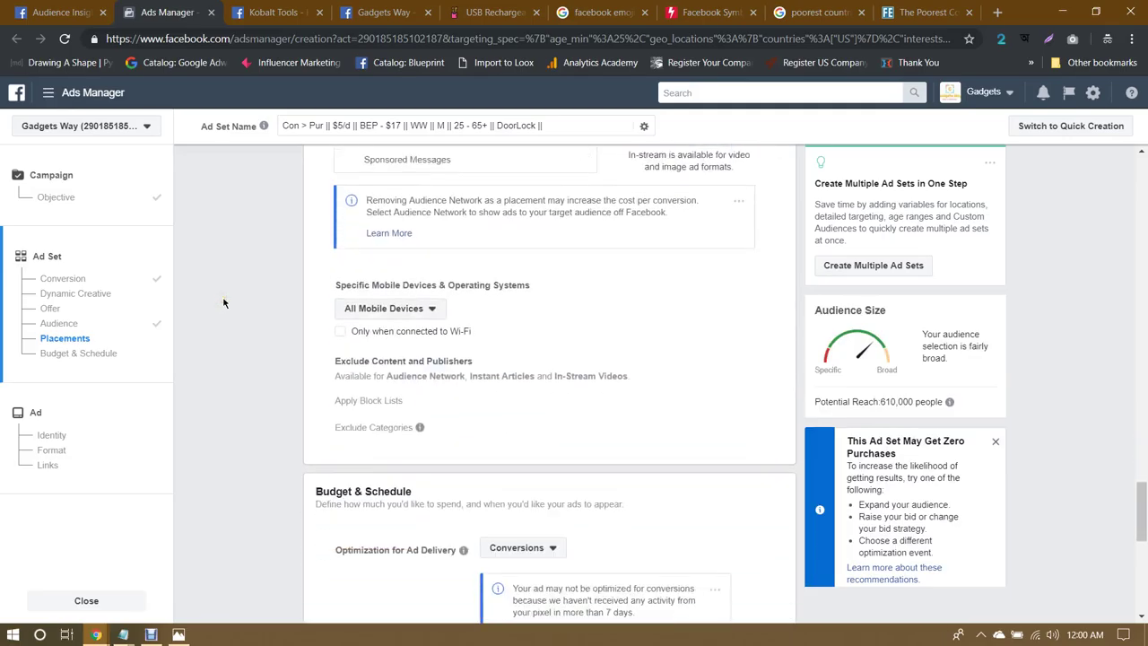
scroll(260, 315, down, 3)
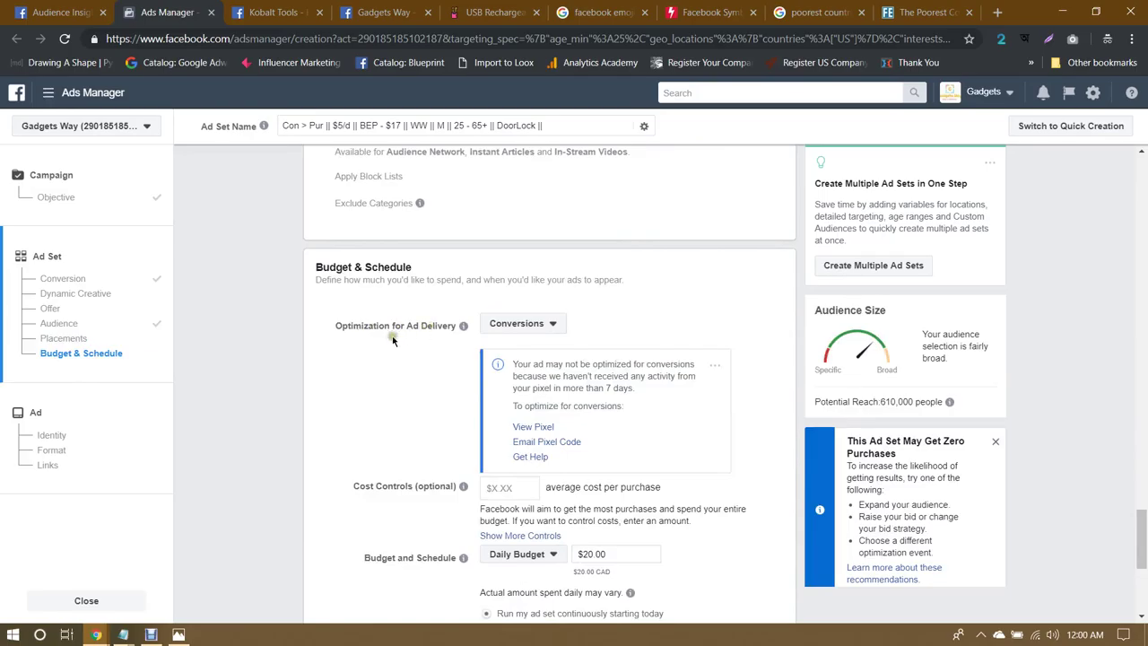
scroll(616, 320, down, 2)
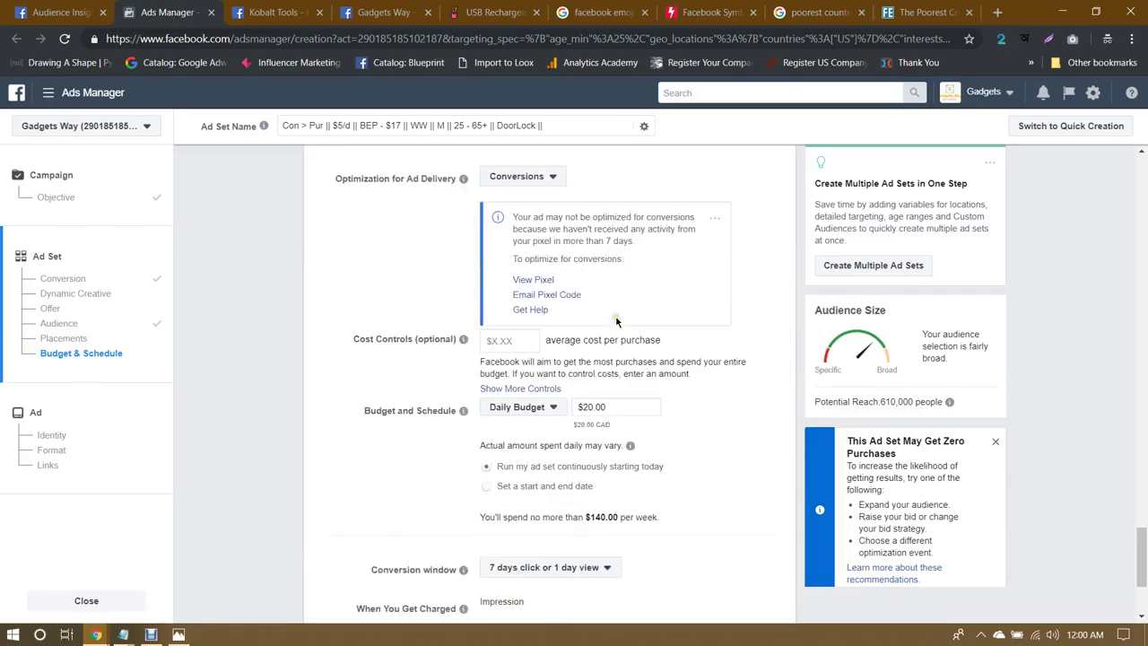
scroll(412, 355, down, 1)
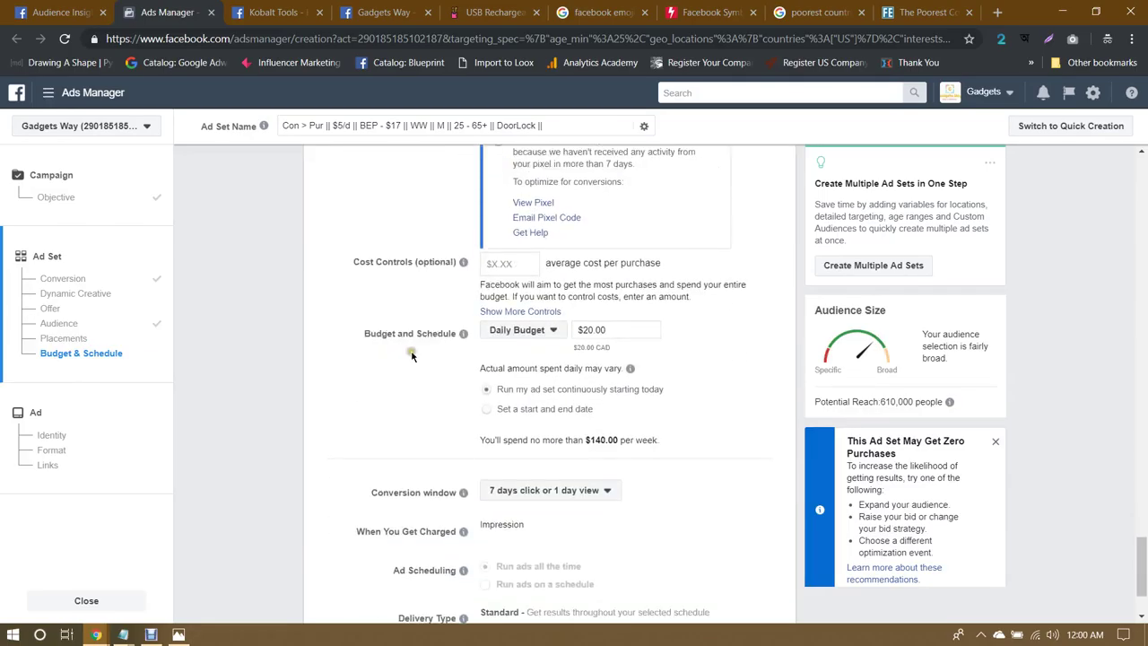
click(623, 332)
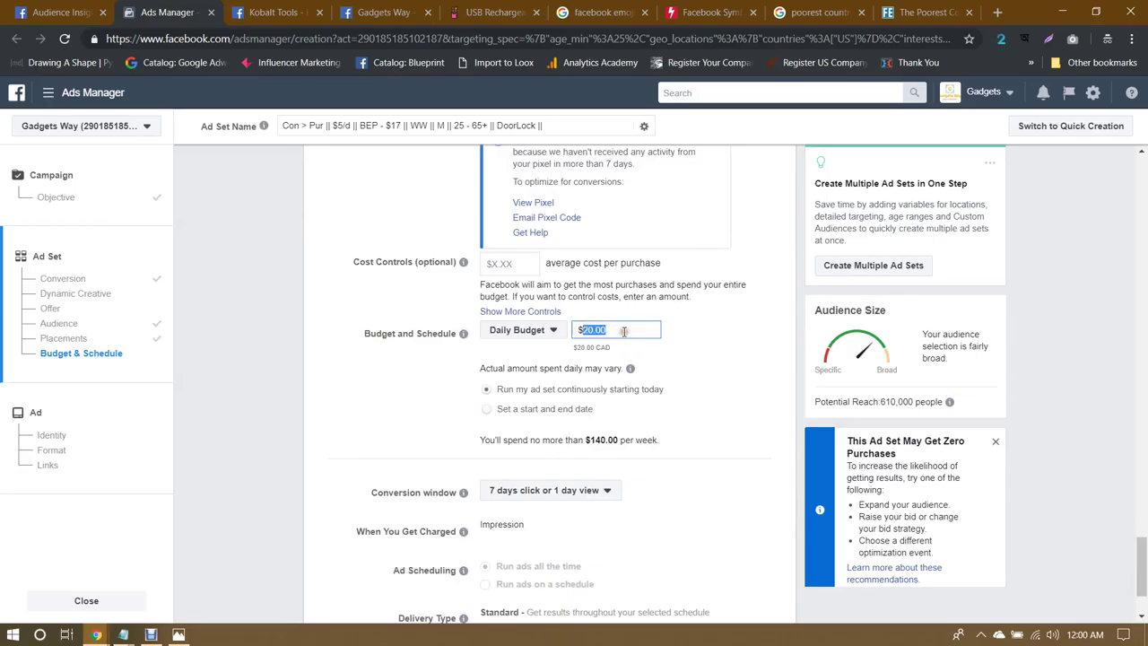
text(10)
click(674, 296)
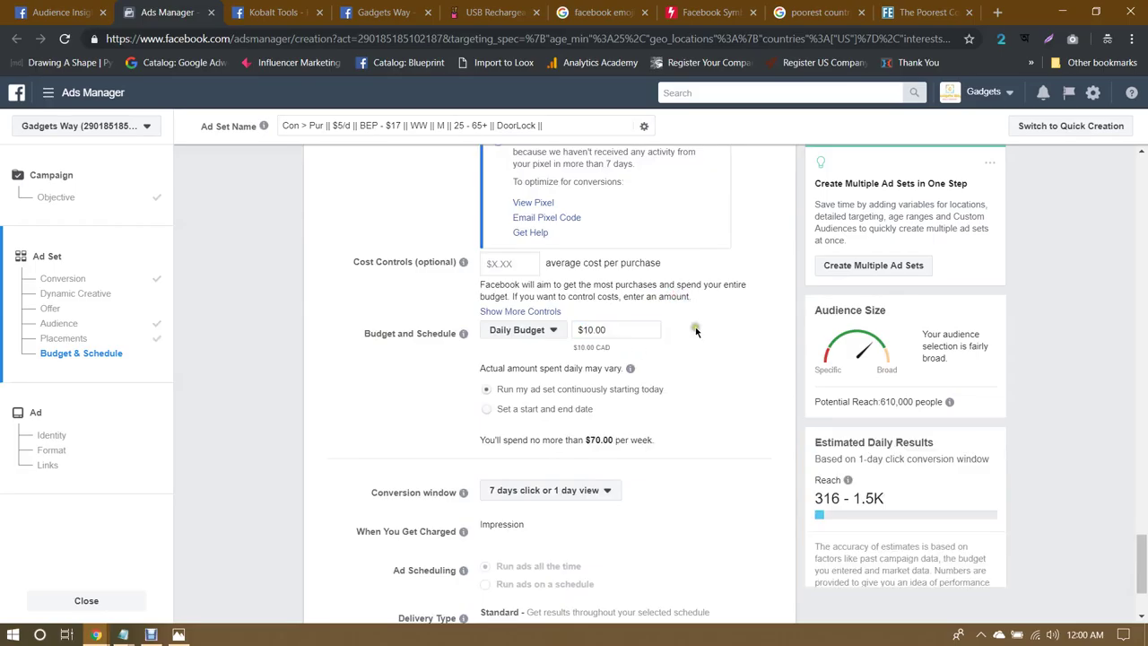
Step: Review the potential audience reach and the estimated daily reach against the ad set's placements and daily budget
scroll(695, 331, down, 2)
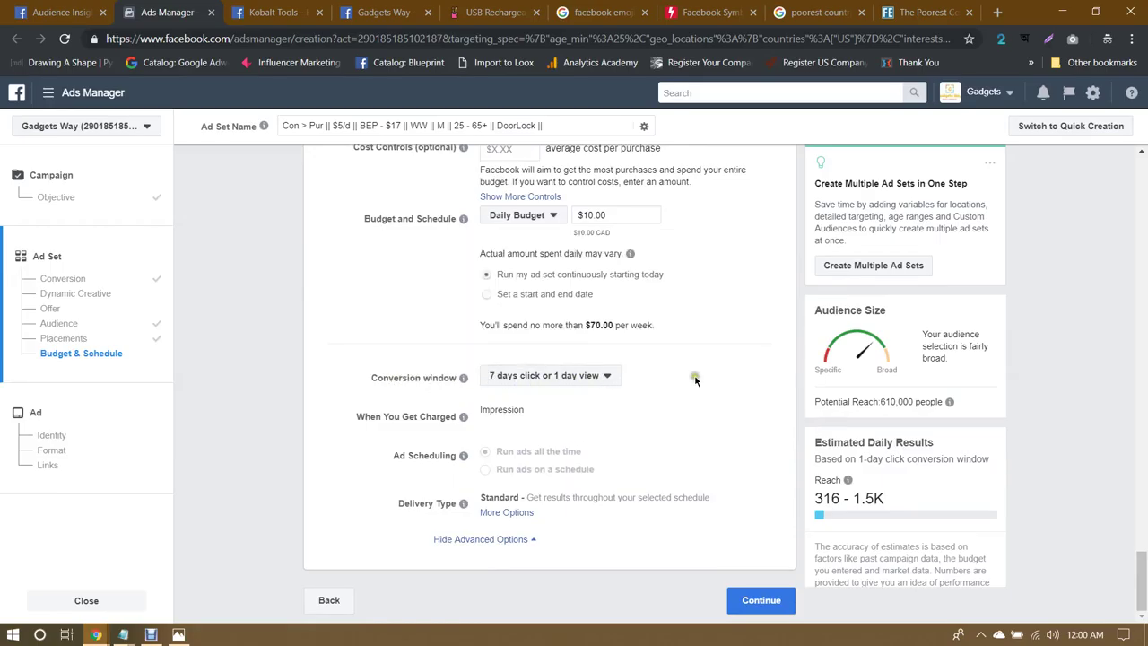
scroll(740, 375, up, 10)
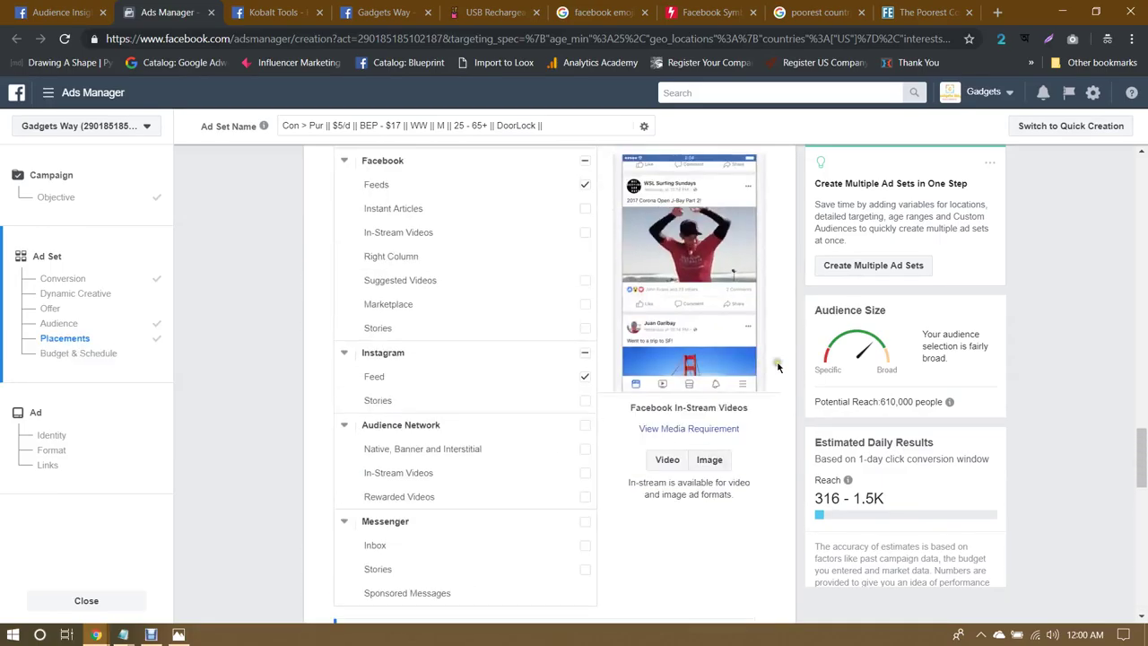
scroll(778, 367, up, 3)
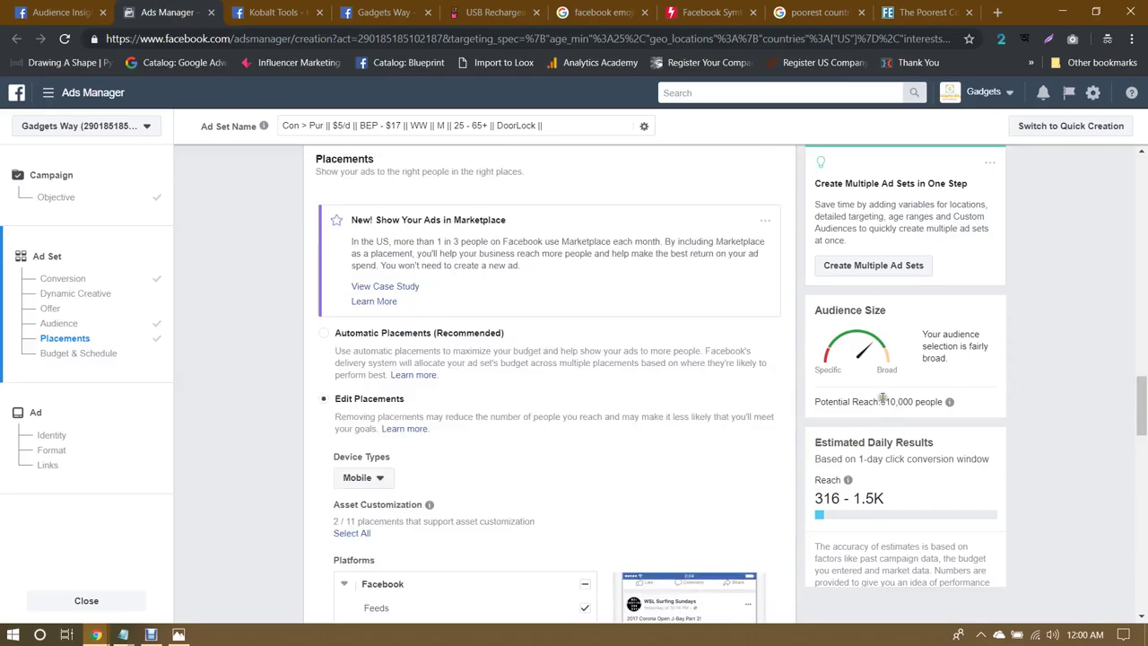
drag(883, 398, 907, 398)
scroll(911, 399, down, 1)
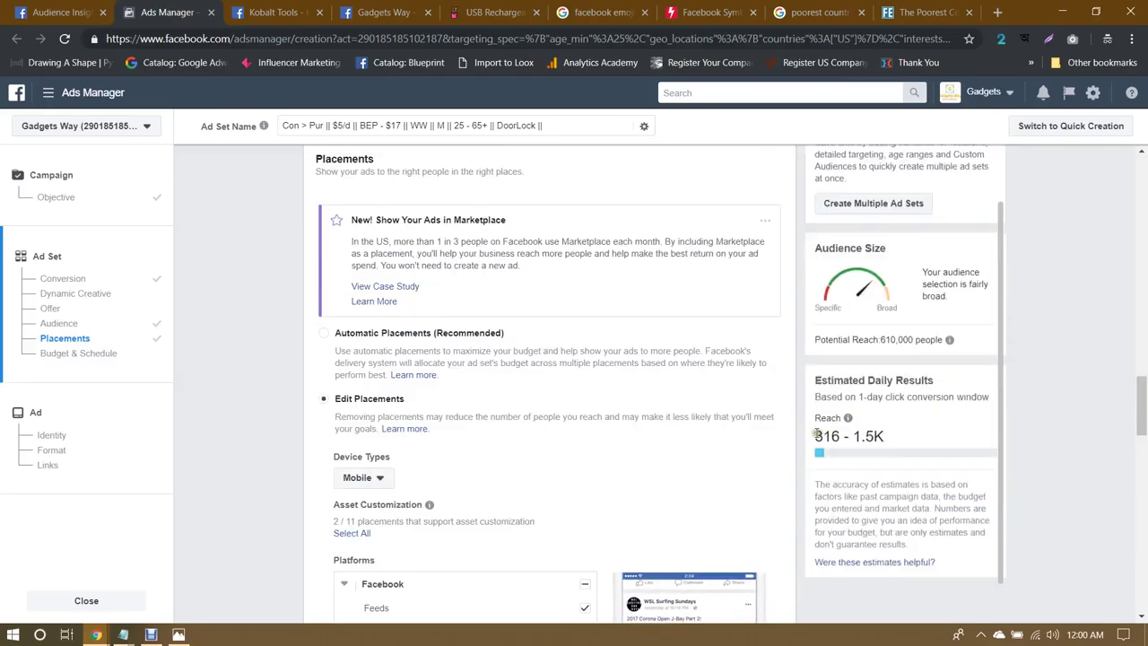
drag(816, 434, 864, 436)
scroll(744, 422, down, 10)
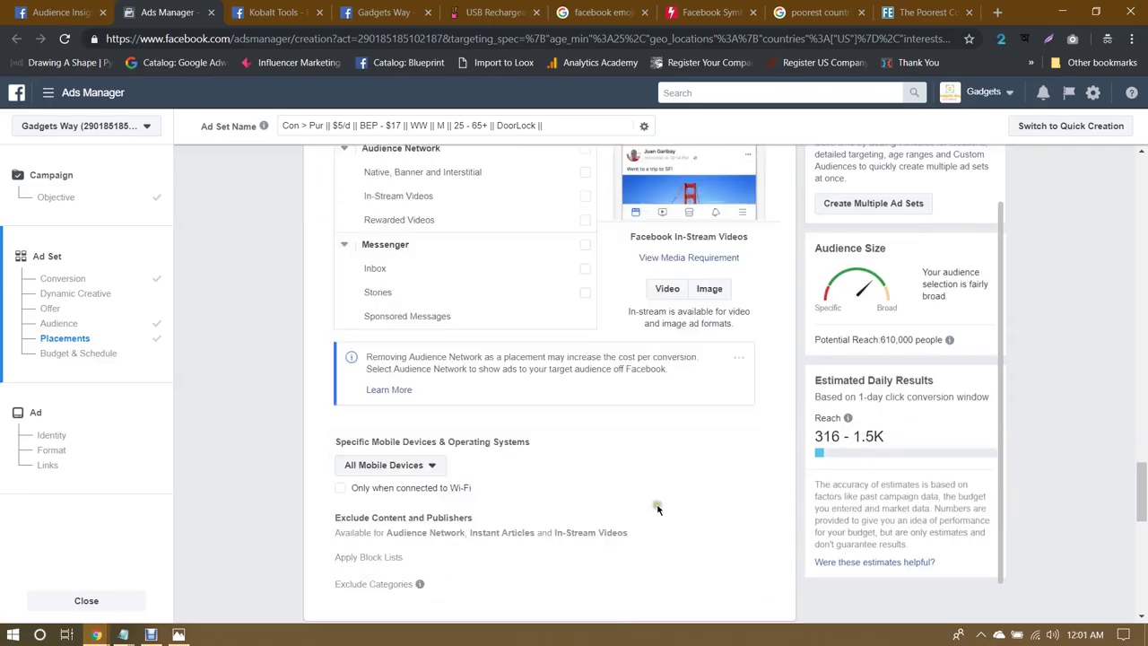
scroll(657, 508, down, 6)
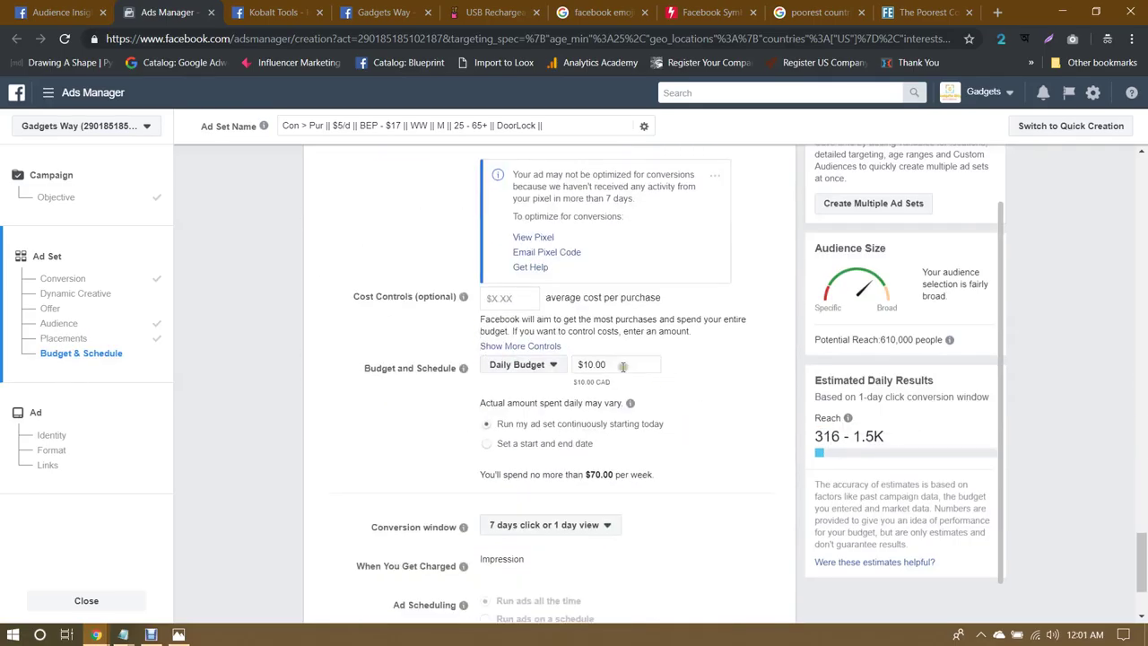
drag(814, 436, 871, 436)
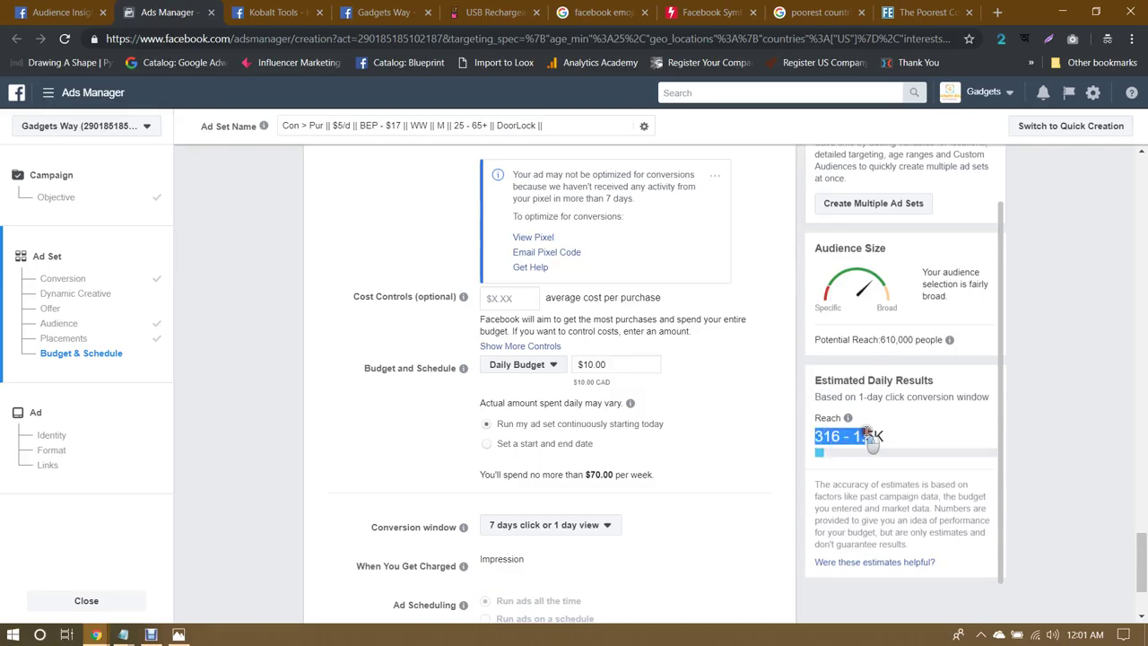
click(828, 420)
Step: Add the suggested interests Smart Lock, Smart device and Lock (device) to the audience's detailed targeting
scroll(775, 410, up, 4)
scroll(776, 410, up, 10)
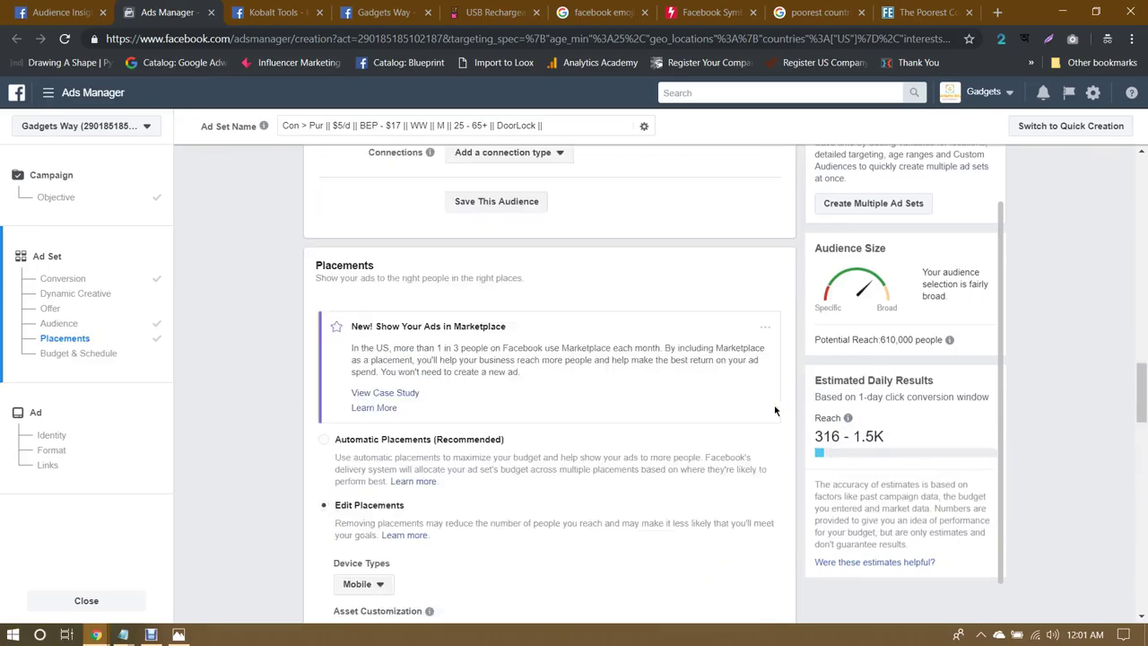
click(702, 371)
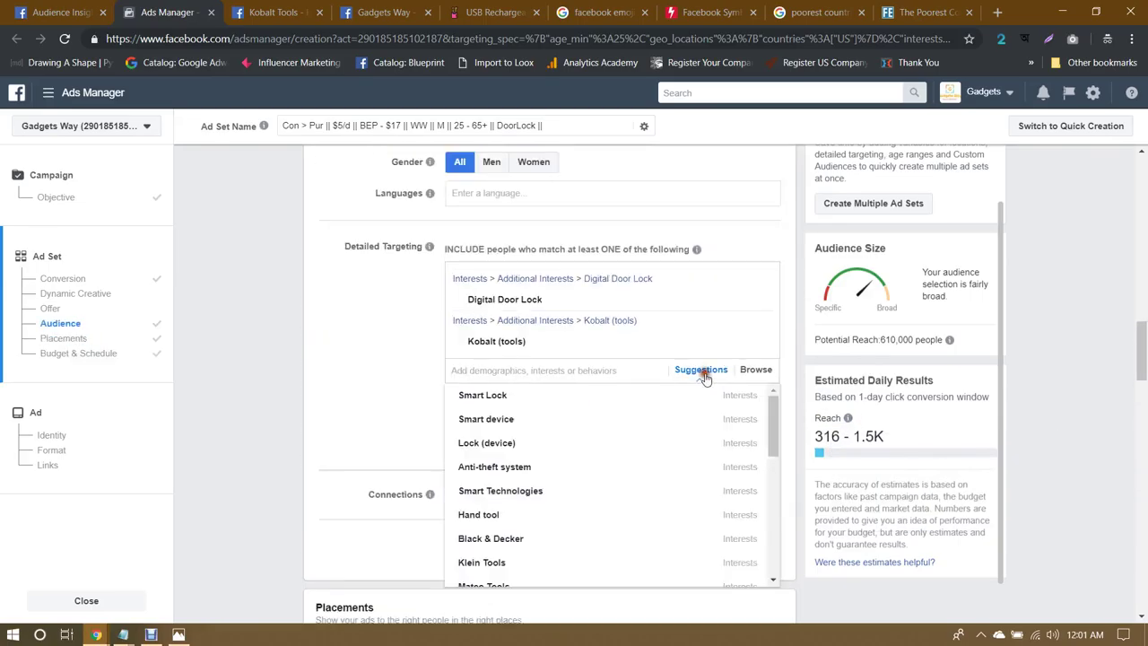
click(489, 396)
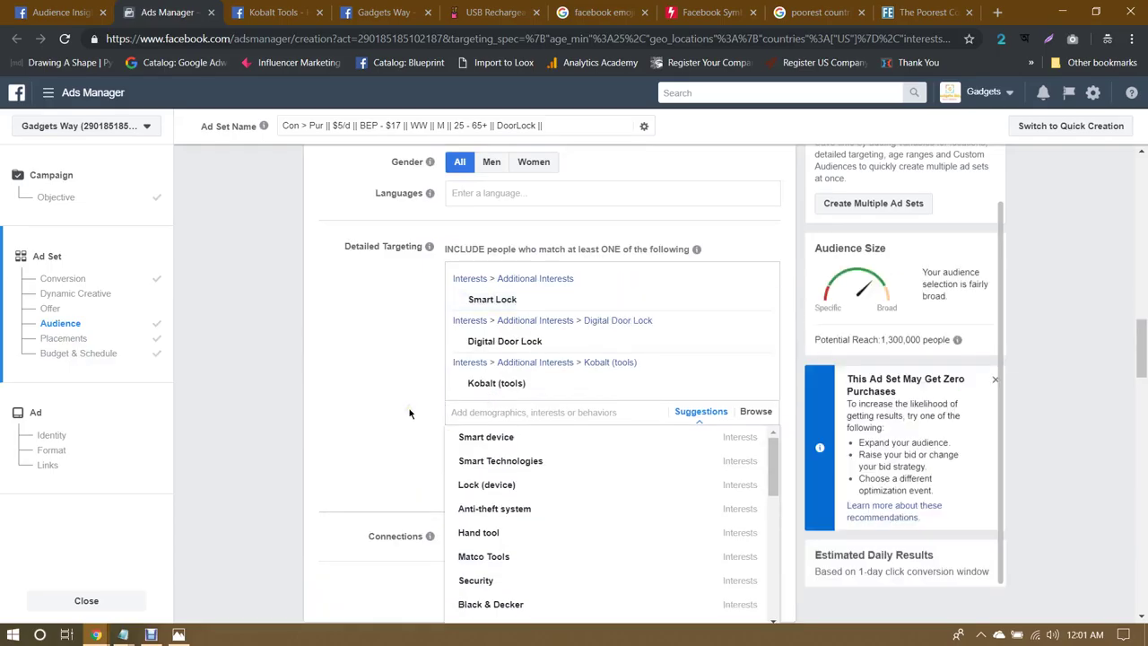
scroll(405, 410, down, 1)
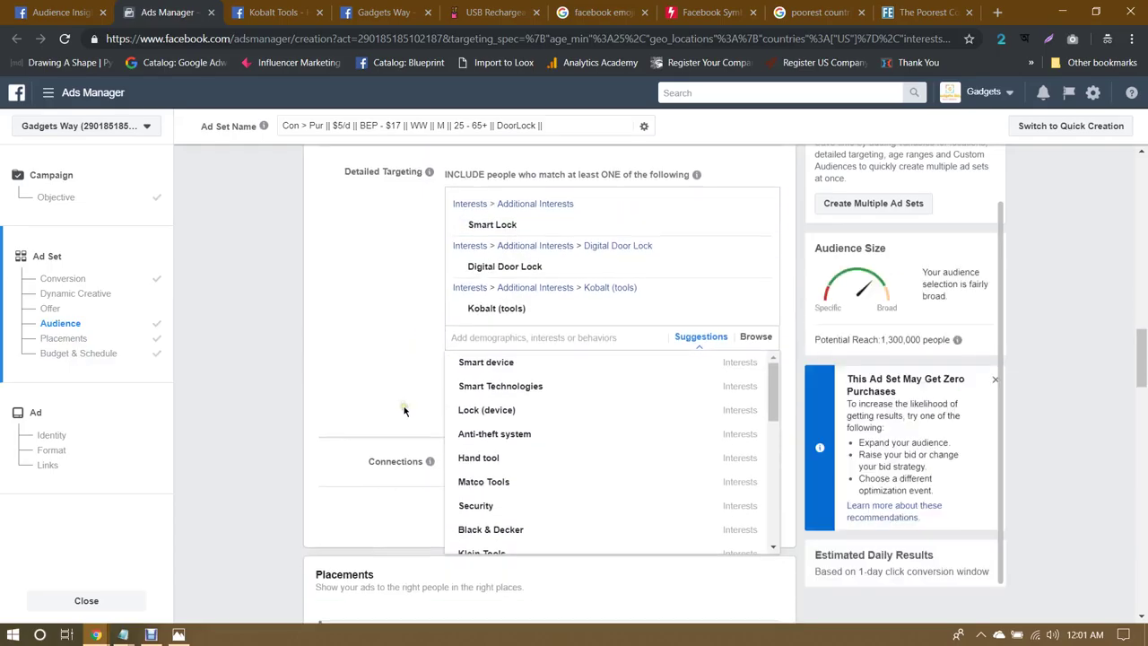
click(494, 366)
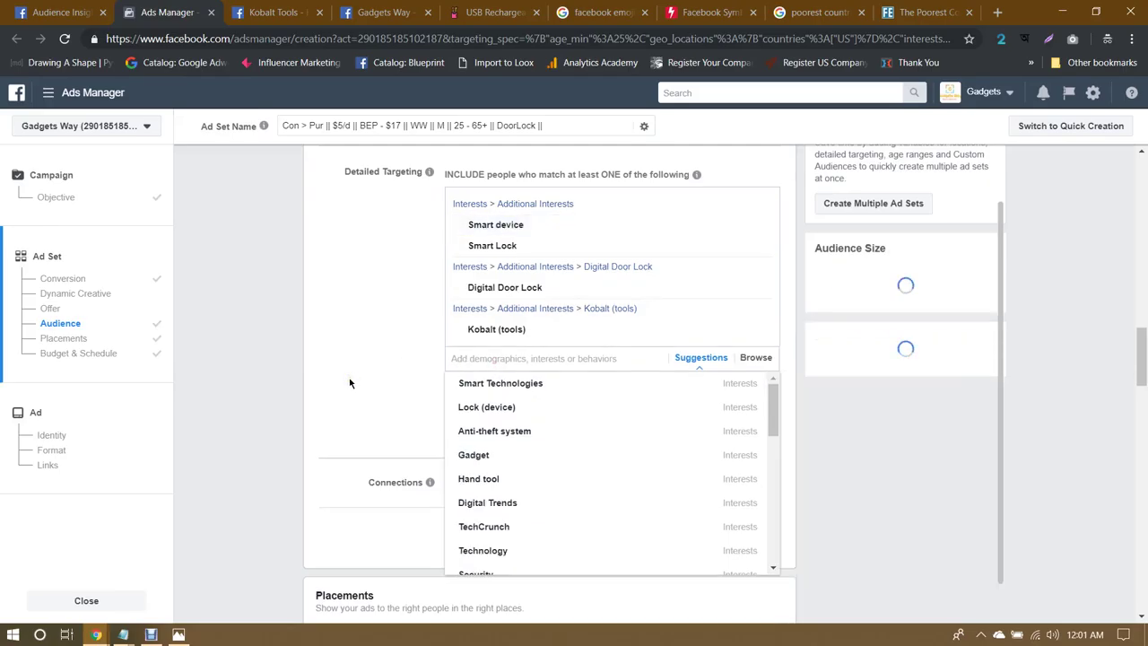
click(503, 408)
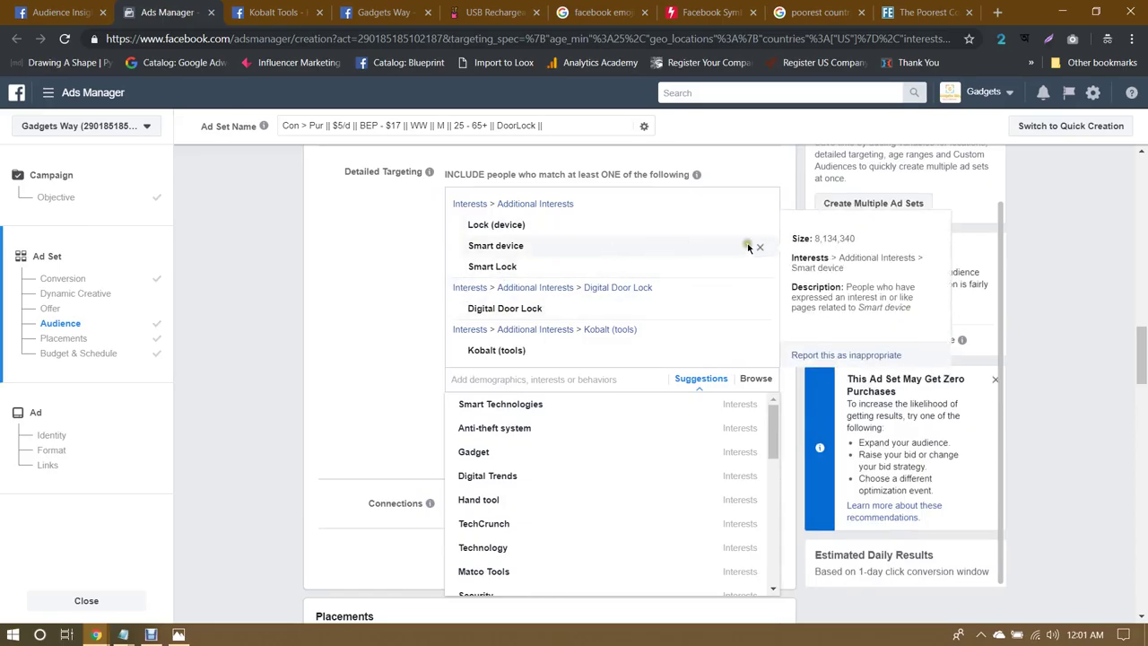
Step: Remove the Smart device interest from the detailed targeting, check the remaining suggestions and close the list
click(758, 247)
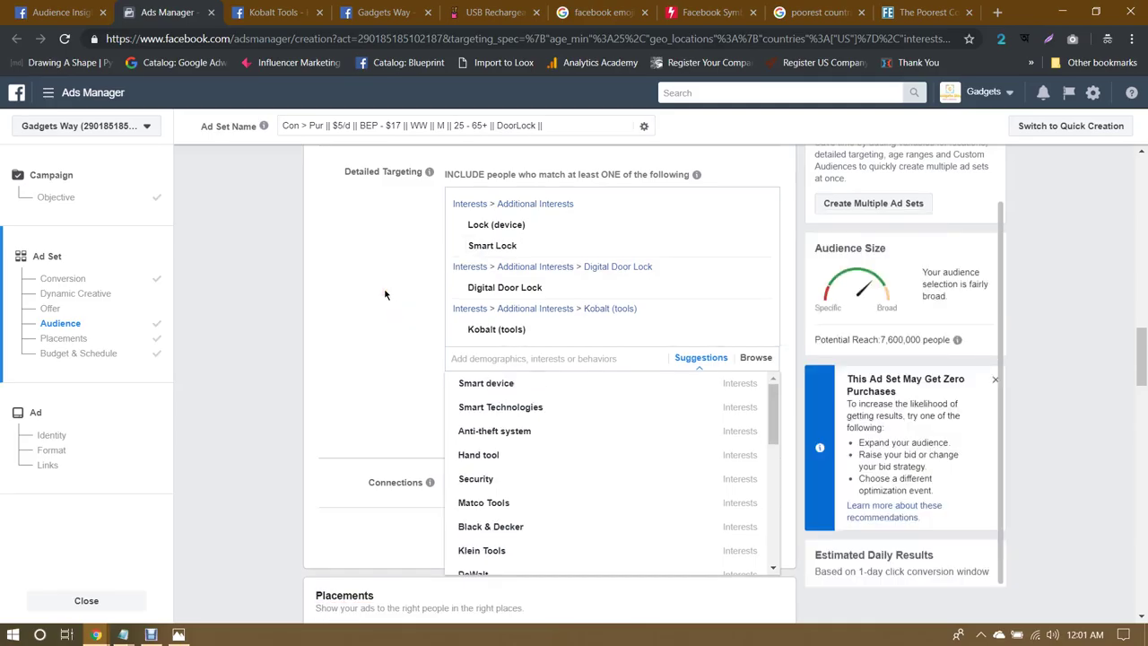
scroll(384, 294, down, 3)
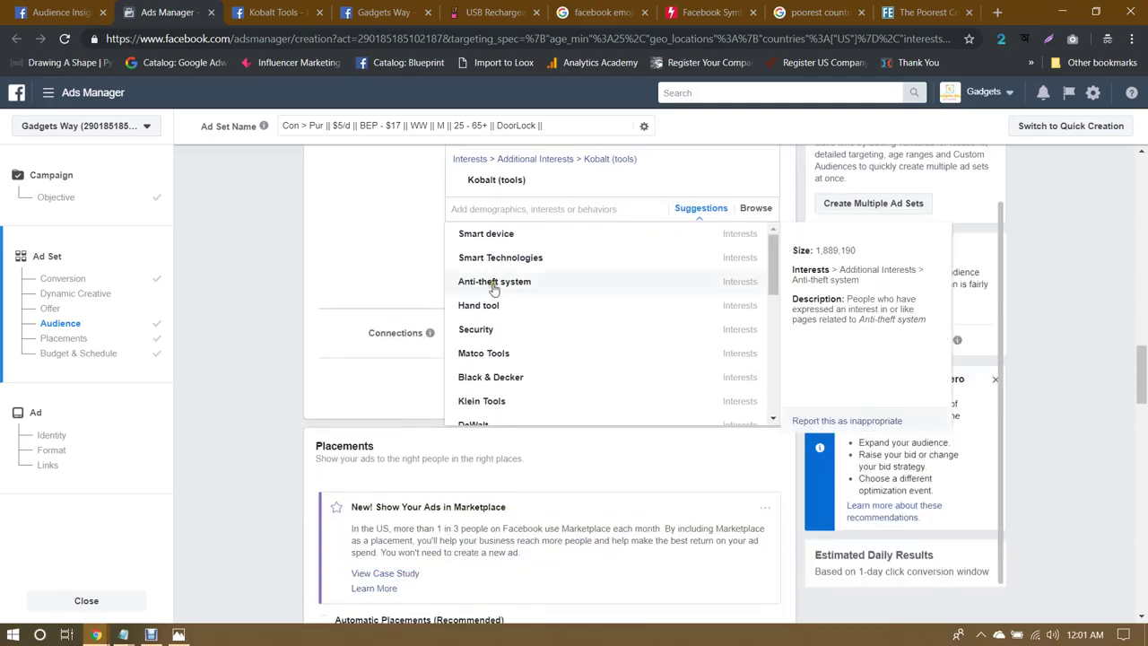
scroll(536, 295, down, 2)
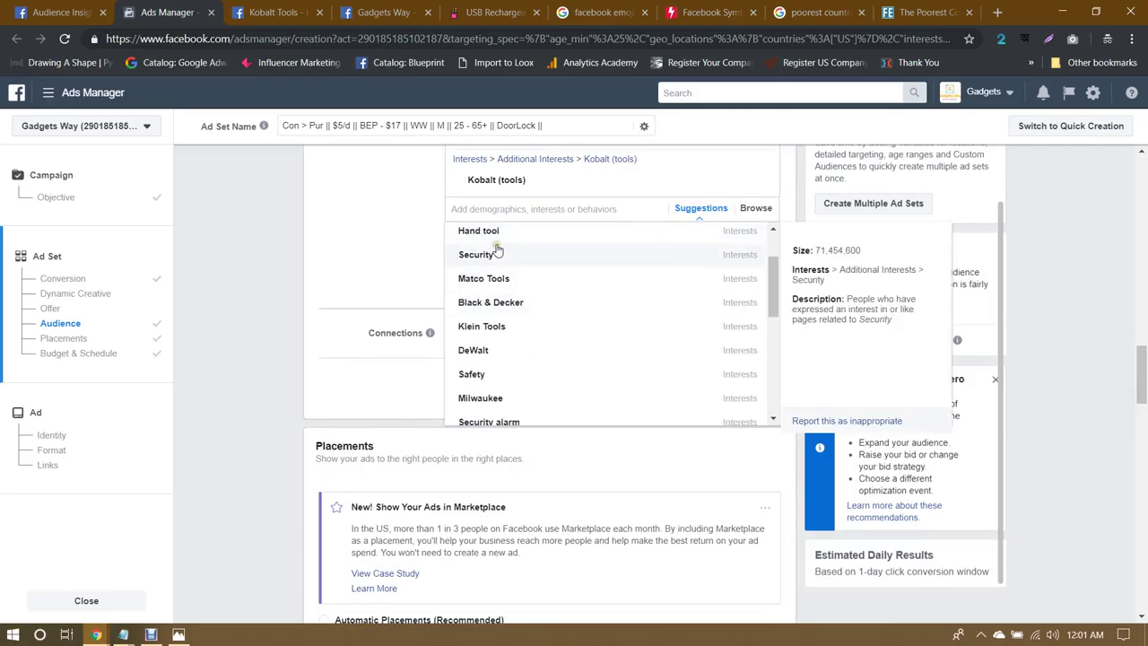
click(343, 283)
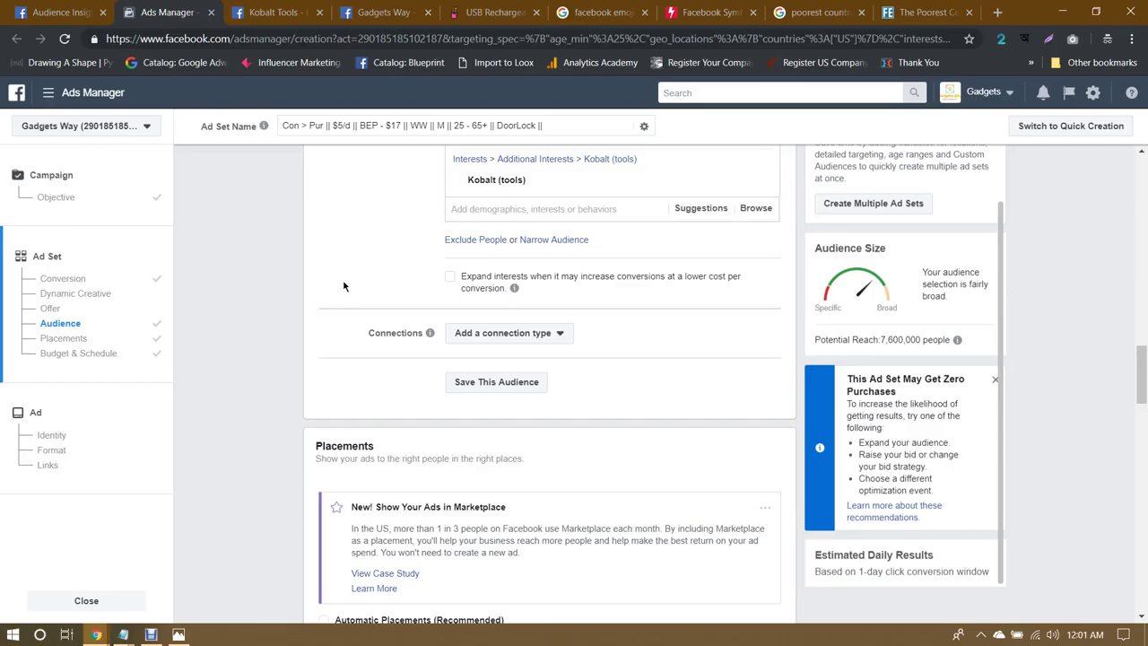
Step: Review the audience's locations, age range, gender and detailed targeting interests
scroll(343, 285, up, 10)
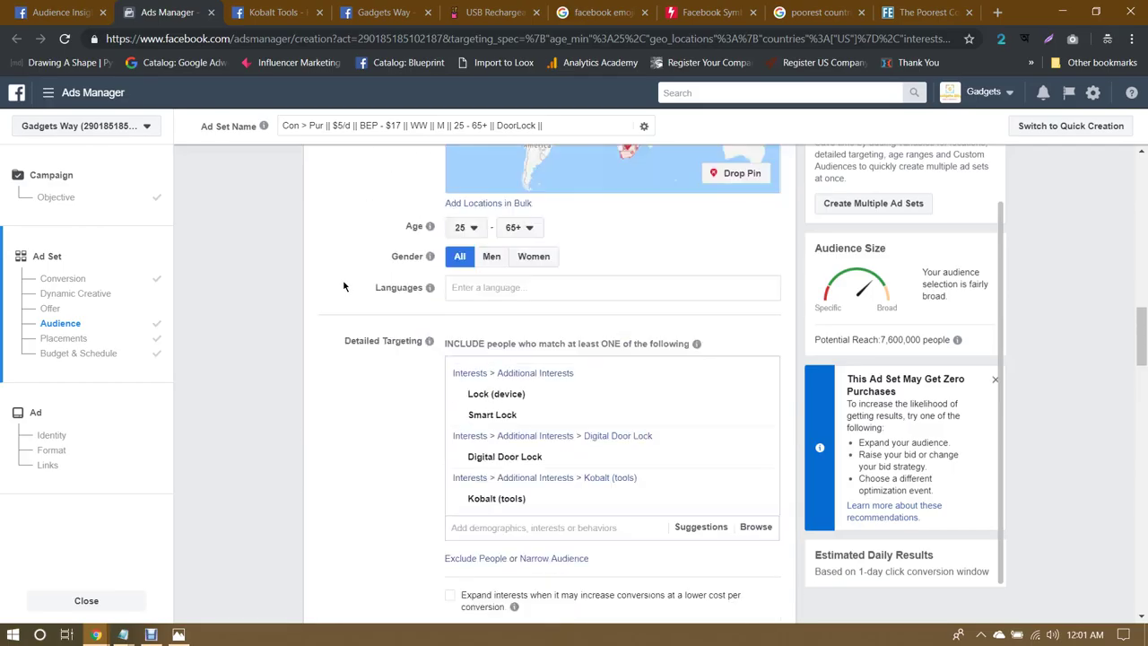
scroll(342, 285, up, 10)
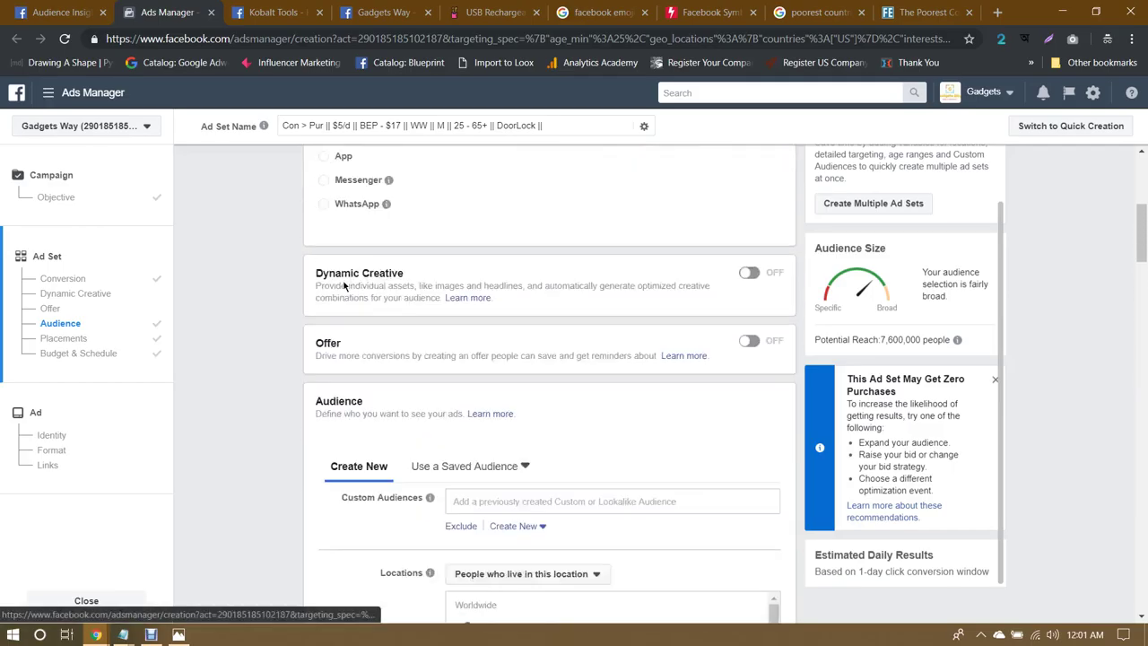
scroll(342, 285, down, 8)
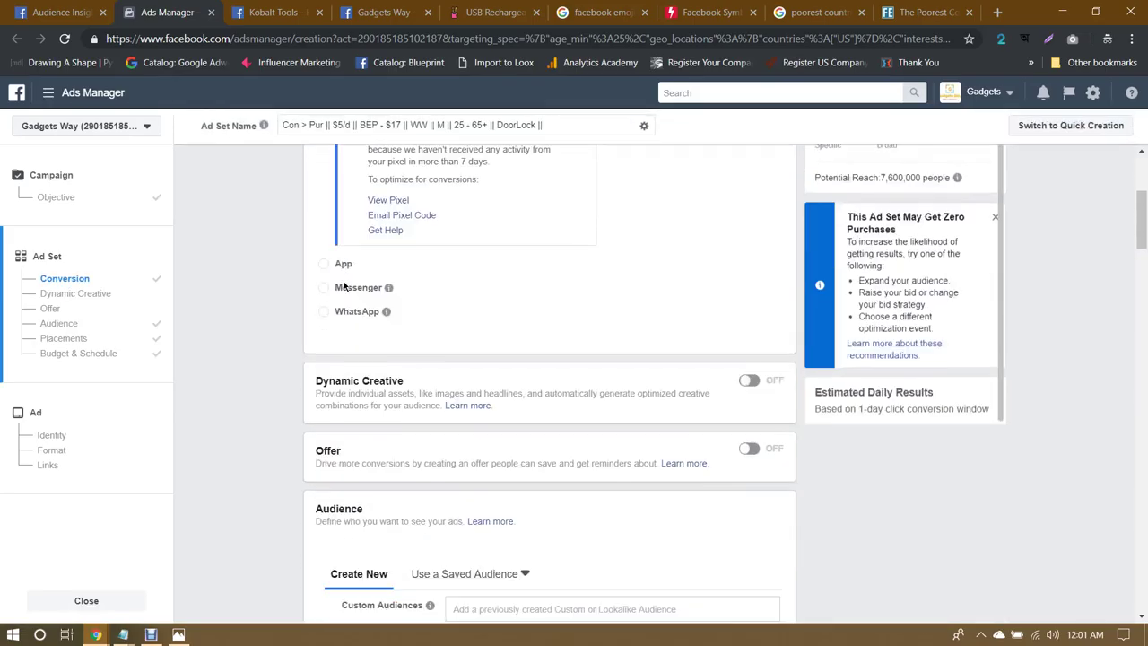
scroll(343, 285, up, 1)
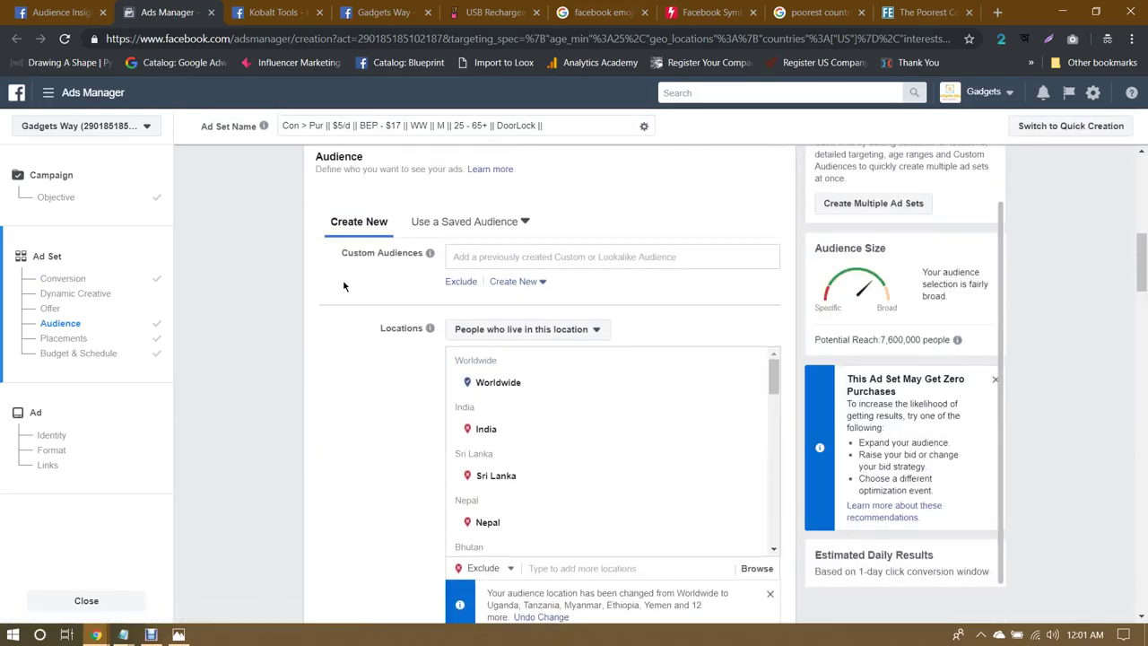
scroll(342, 285, down, 6)
scroll(343, 285, down, 1)
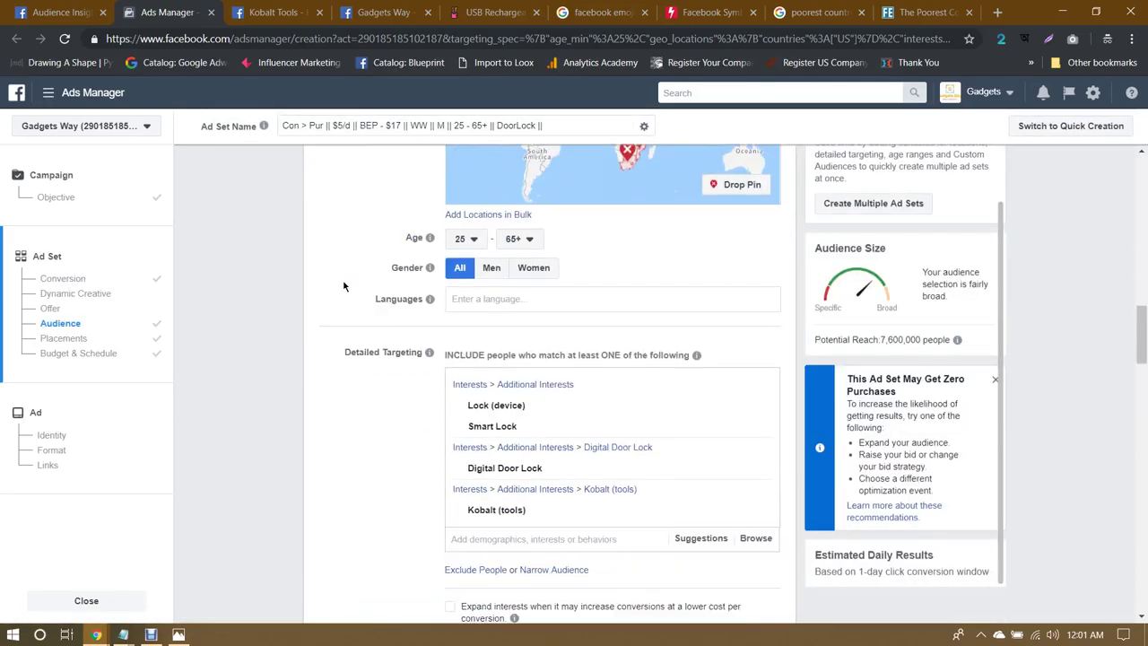
Step: Add English (All) as a language for the ad set's audience
click(520, 297)
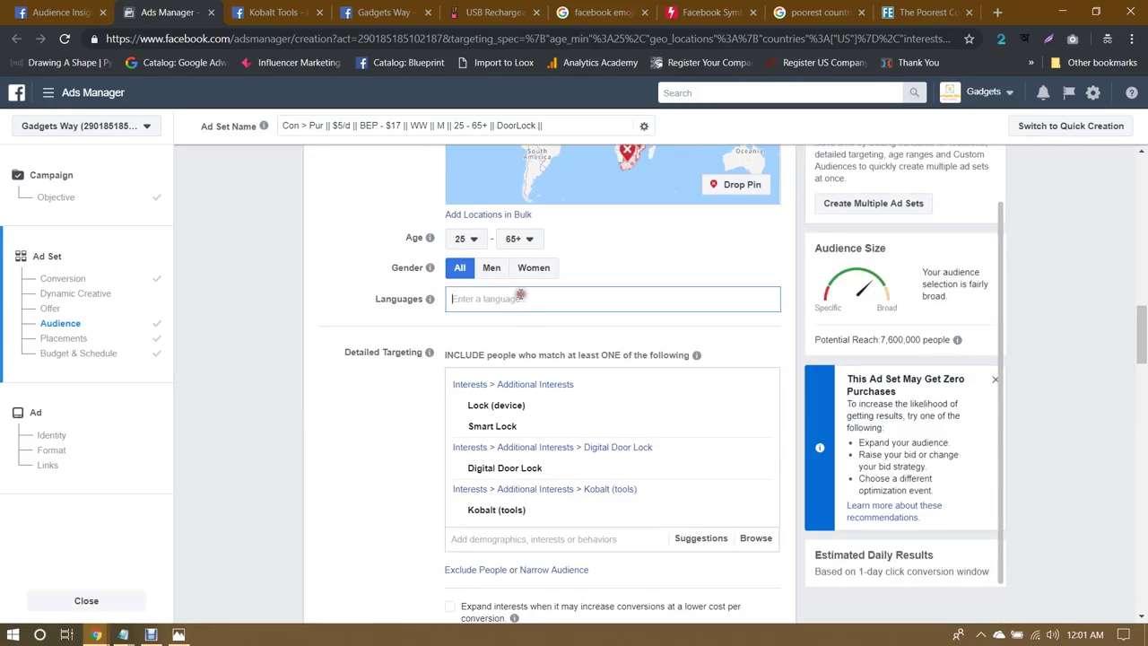
scroll(365, 300, up, 4)
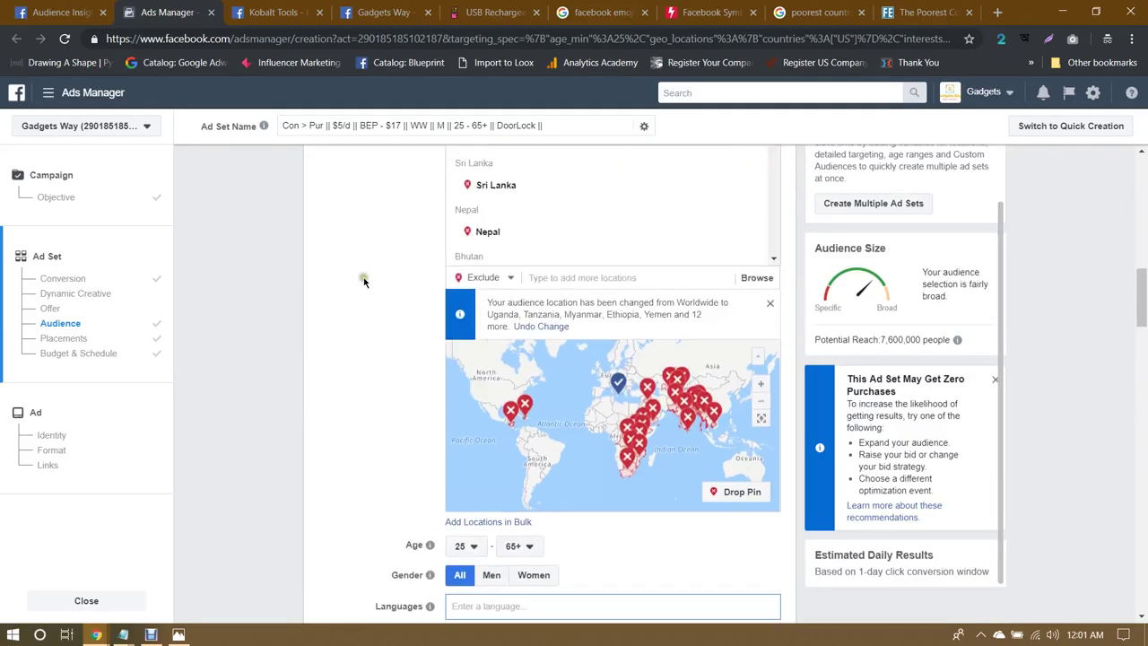
scroll(360, 282, up, 3)
scroll(364, 357, down, 5)
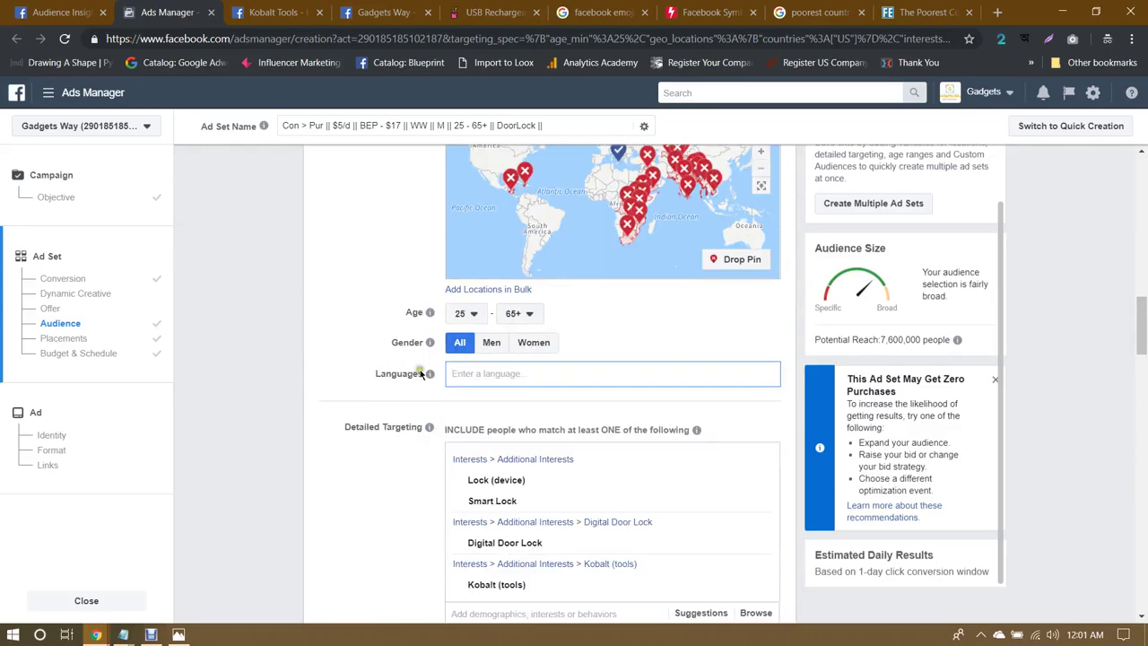
text(e)
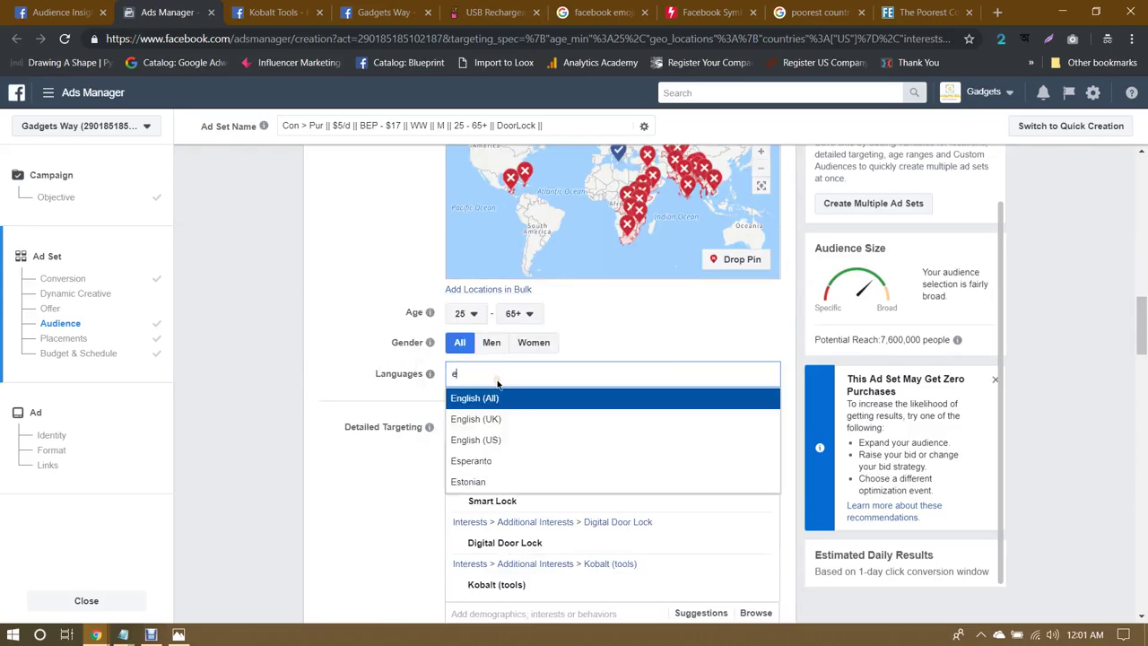
click(495, 397)
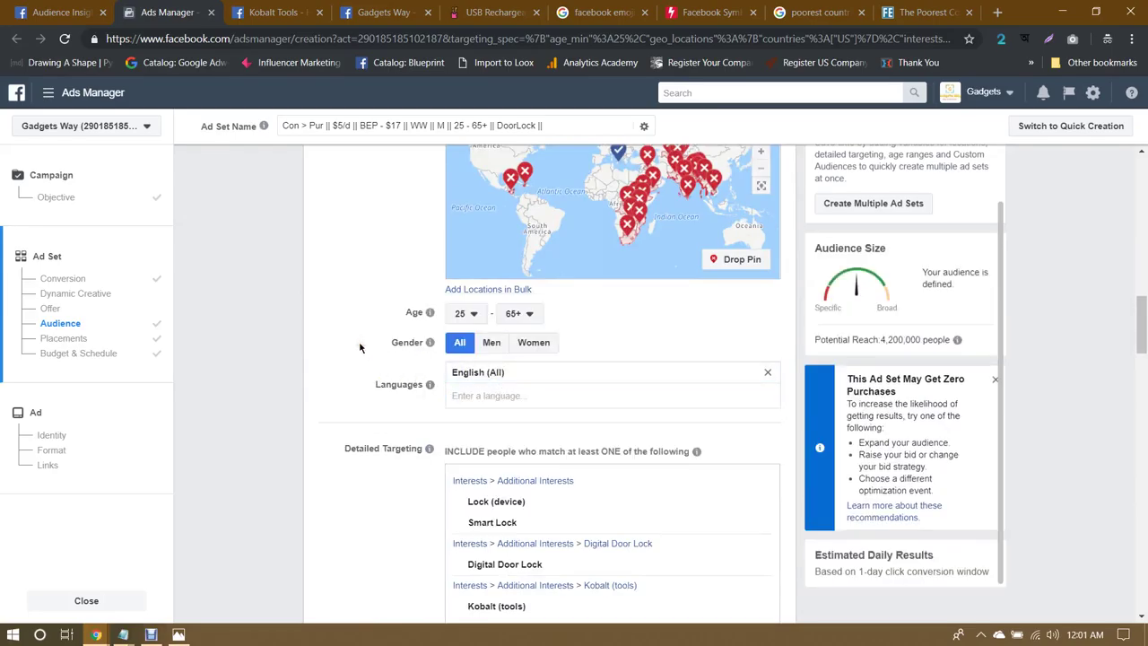
Step: Review the audience's included and excluded locations, age, gender, language and detailed targeting, along with the ad set's placements
scroll(360, 347, up, 3)
scroll(360, 347, down, 2)
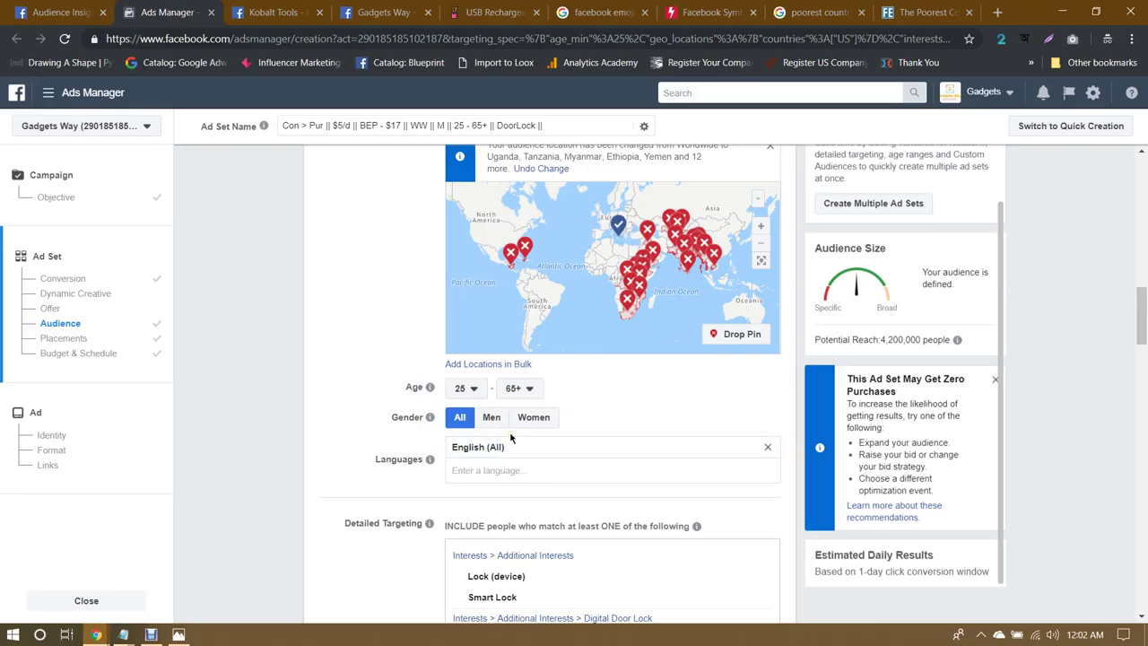
scroll(430, 431, up, 6)
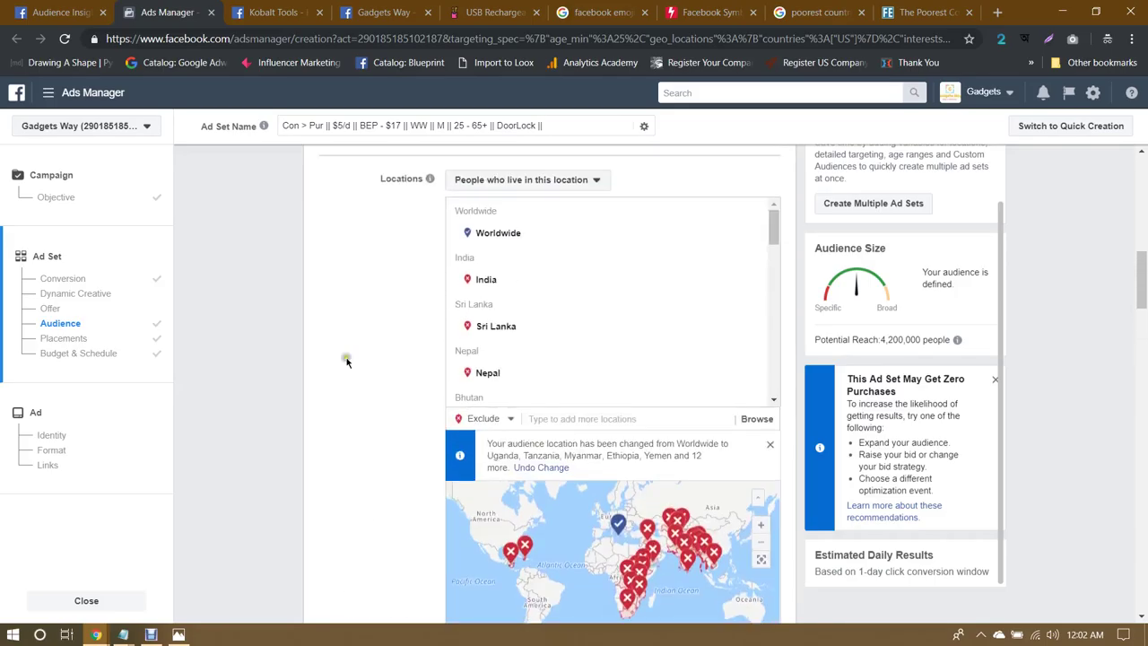
scroll(418, 371, down, 7)
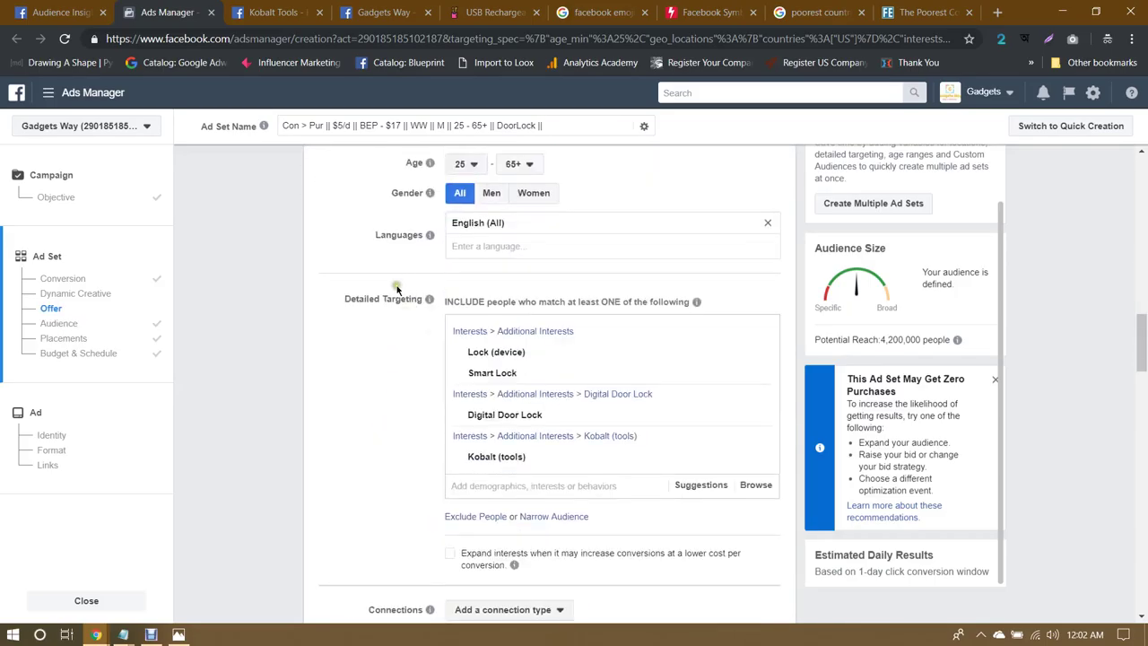
scroll(397, 289, up, 4)
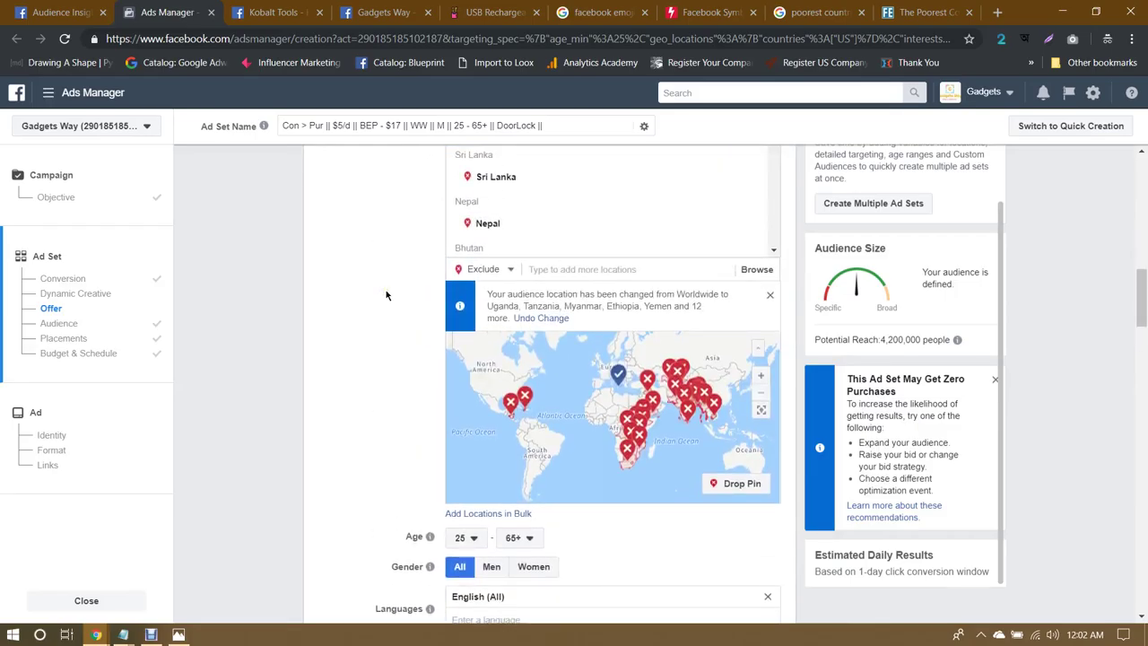
scroll(378, 289, up, 1)
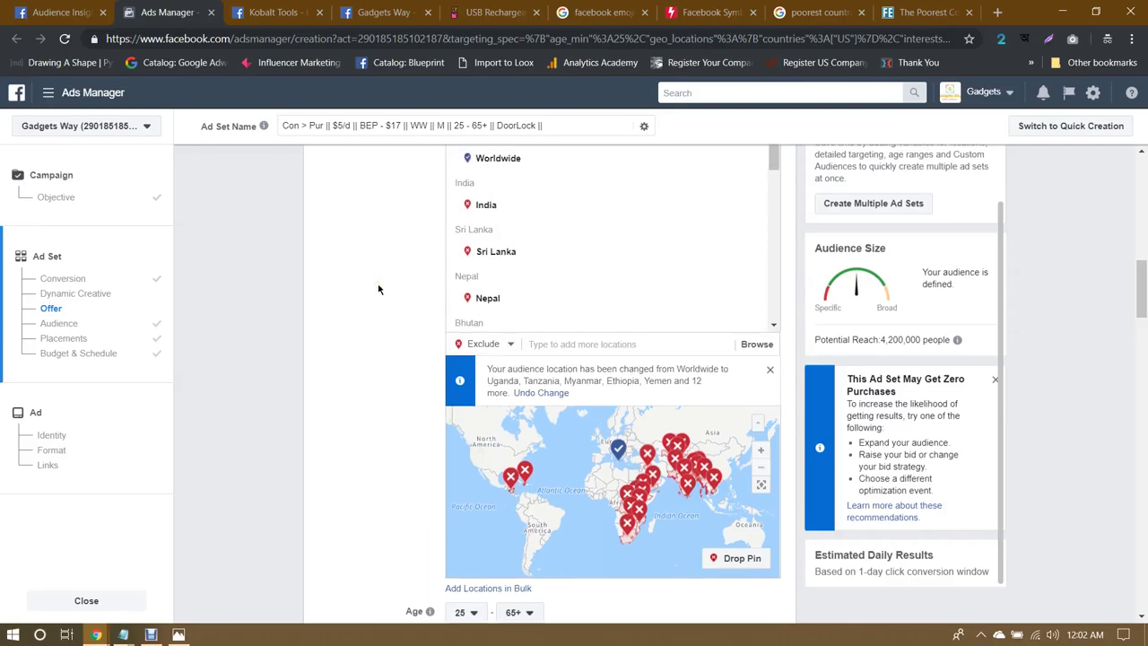
scroll(379, 289, down, 3)
scroll(378, 287, up, 3)
scroll(385, 232, down, 3)
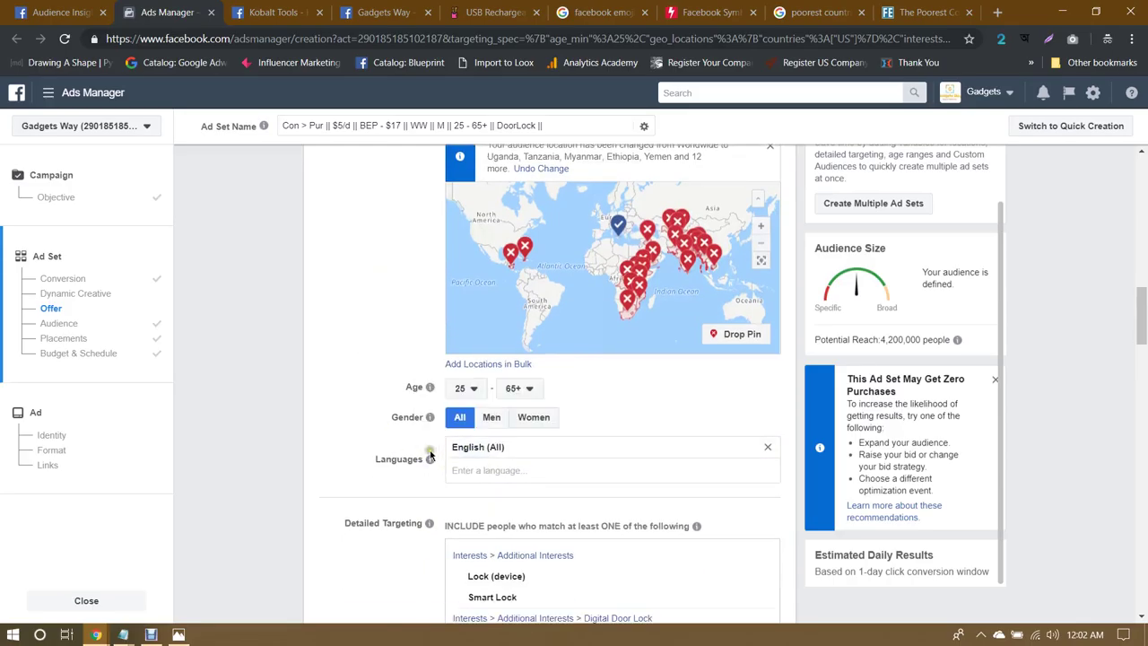
scroll(346, 449, up, 2)
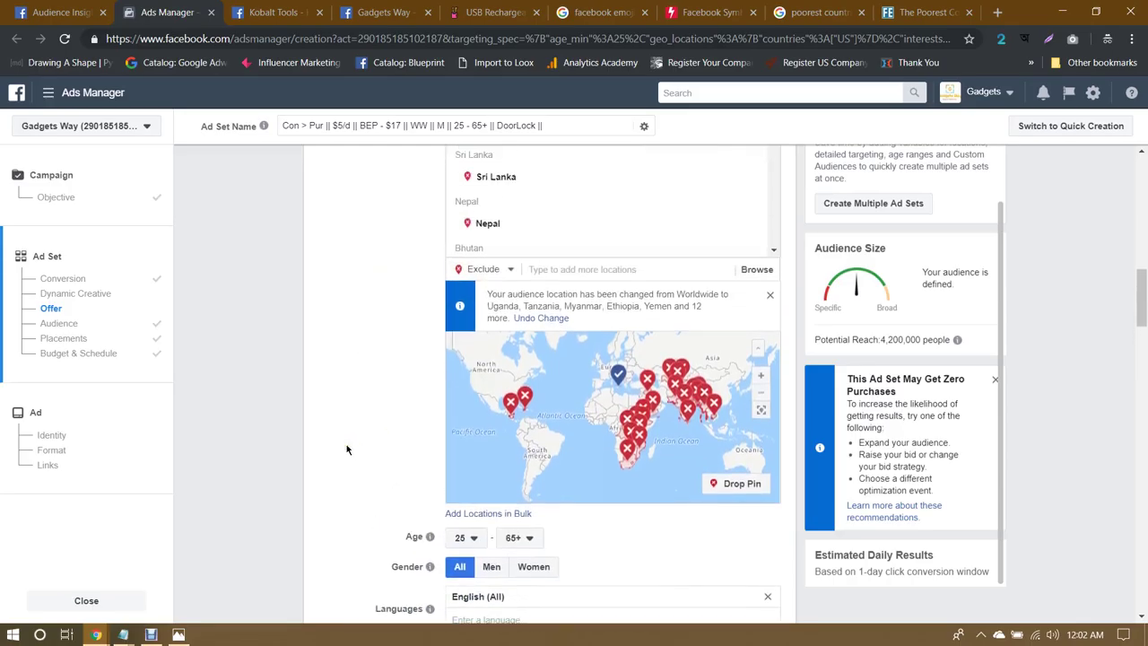
click(361, 449)
scroll(362, 454, down, 2)
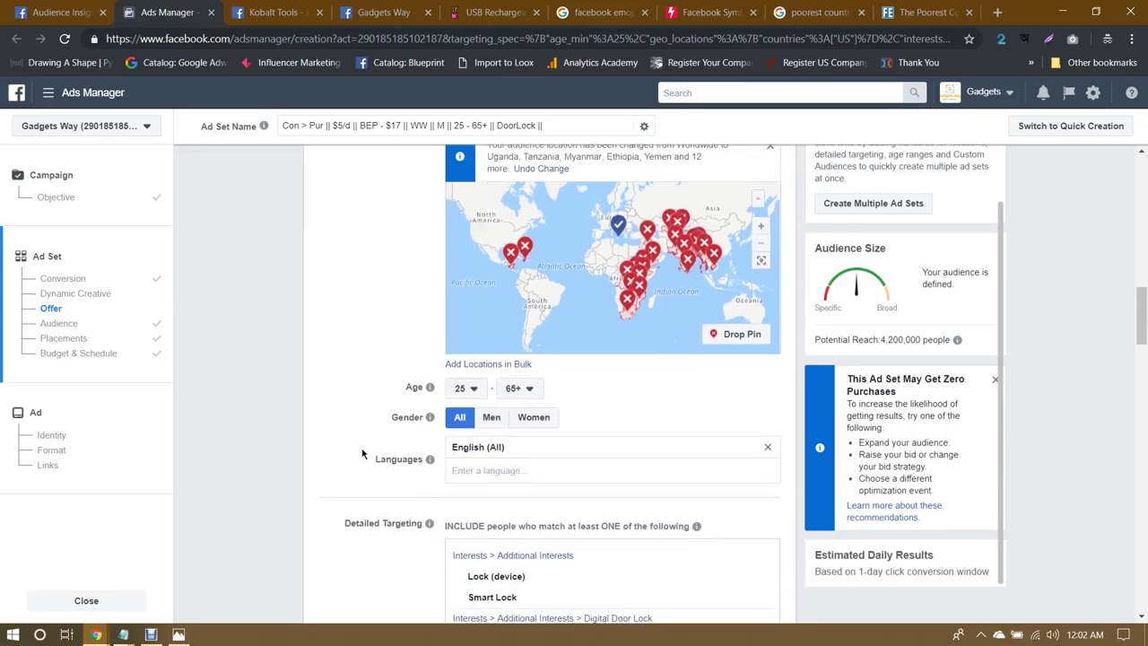
scroll(362, 454, down, 13)
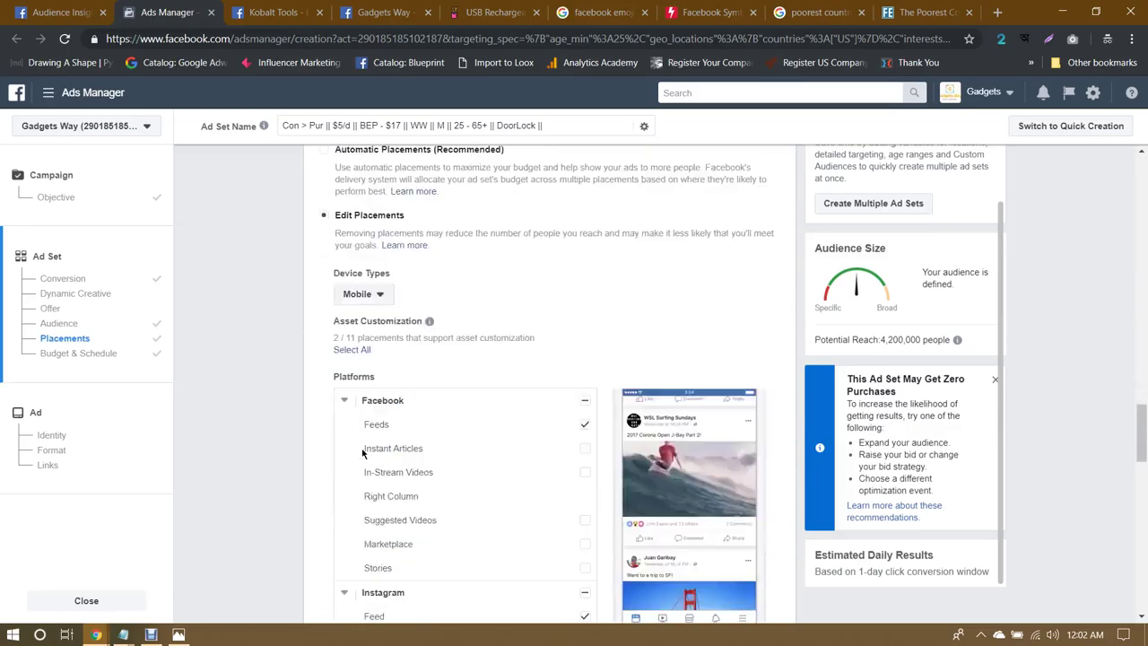
scroll(362, 454, up, 15)
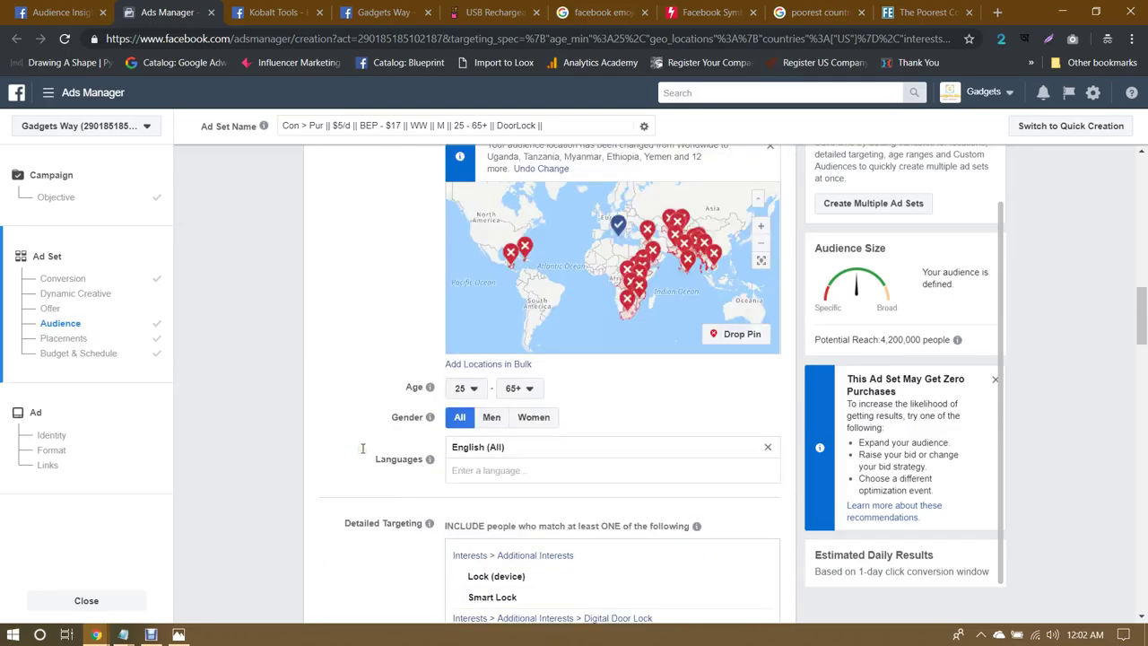
Step: Add English (UK) and English (US) to the audience's languages
scroll(381, 439, down, 3)
click(381, 440)
click(512, 320)
text(e)
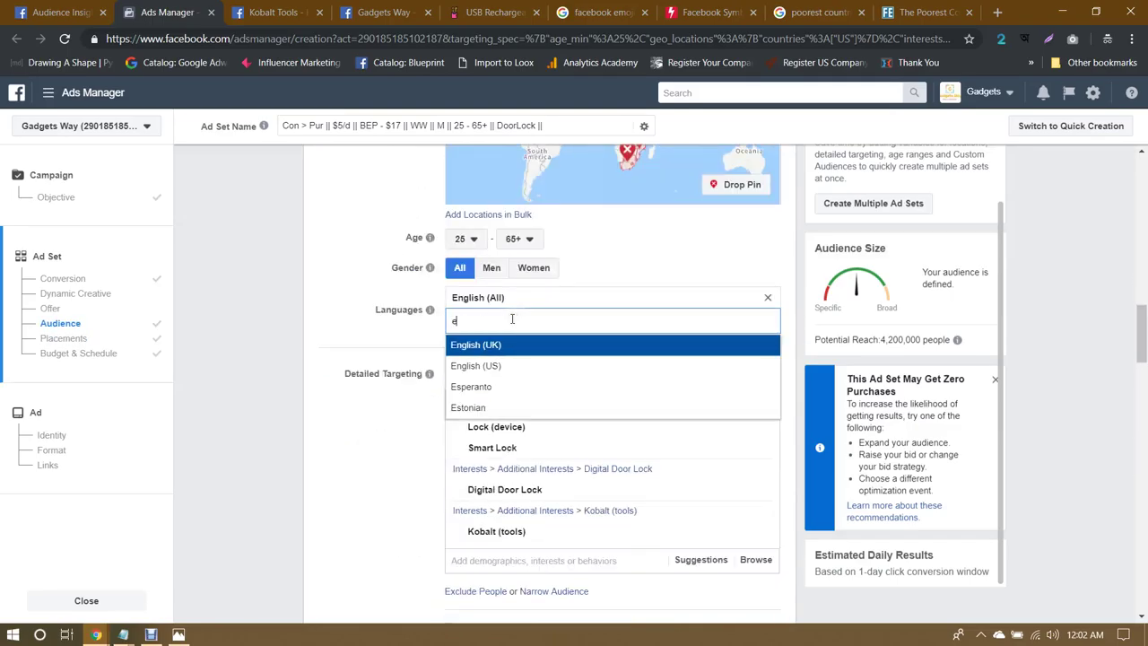
click(487, 345)
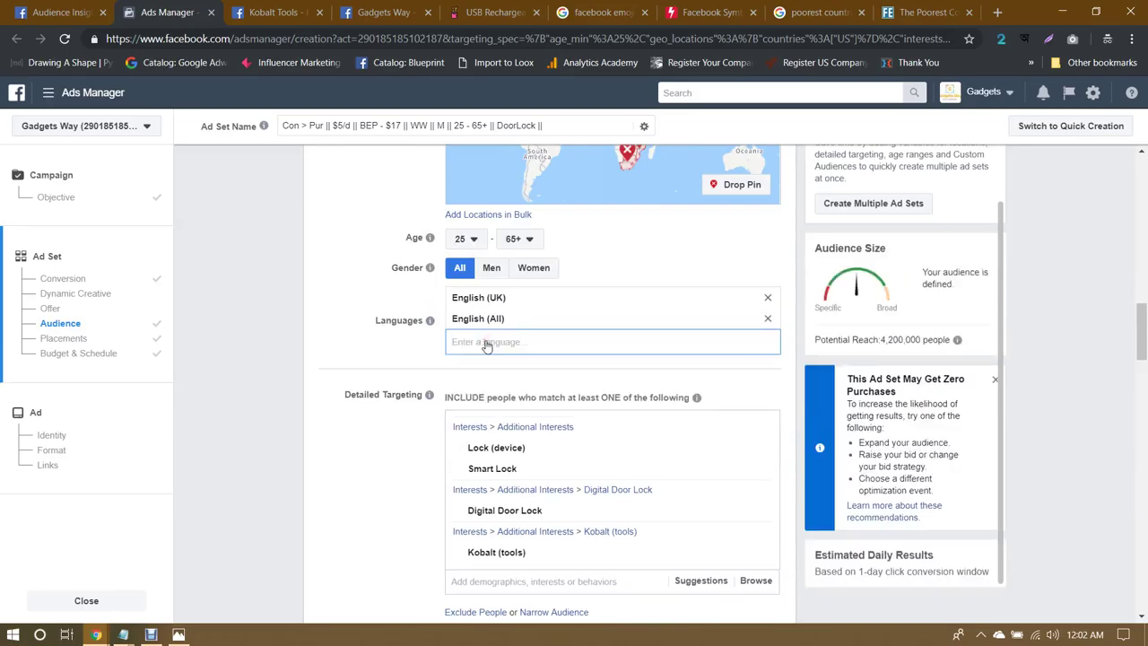
text(e)
click(478, 368)
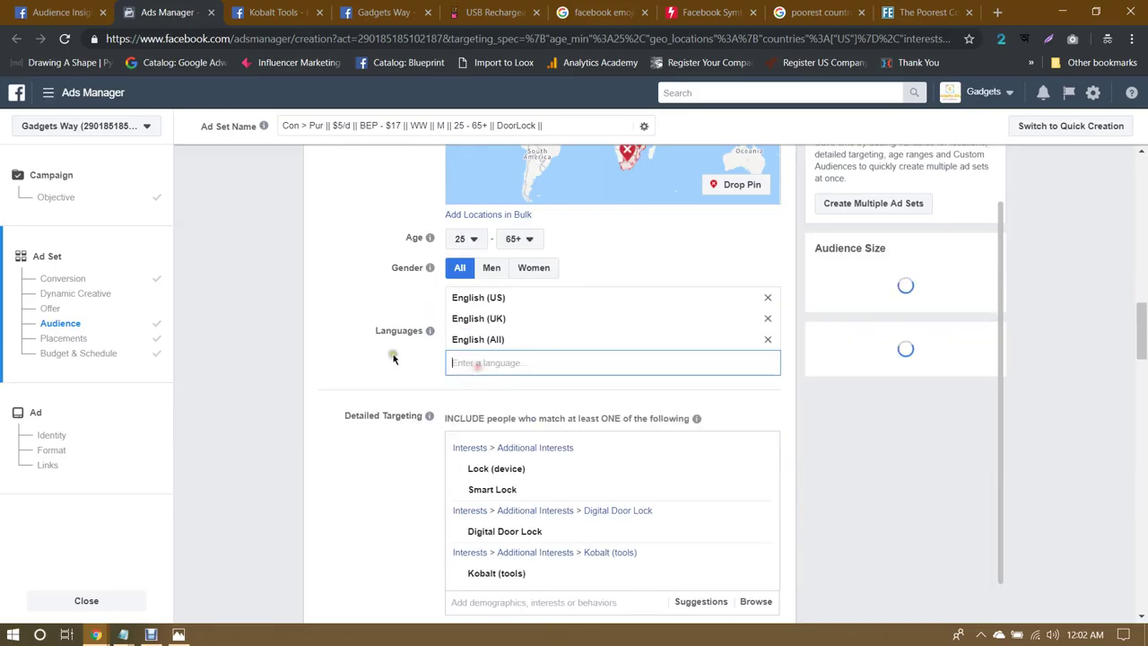
Step: Check the remaining ad set settings down to the budget and schedule, and continue to the ad creation stage
scroll(252, 356, down, 15)
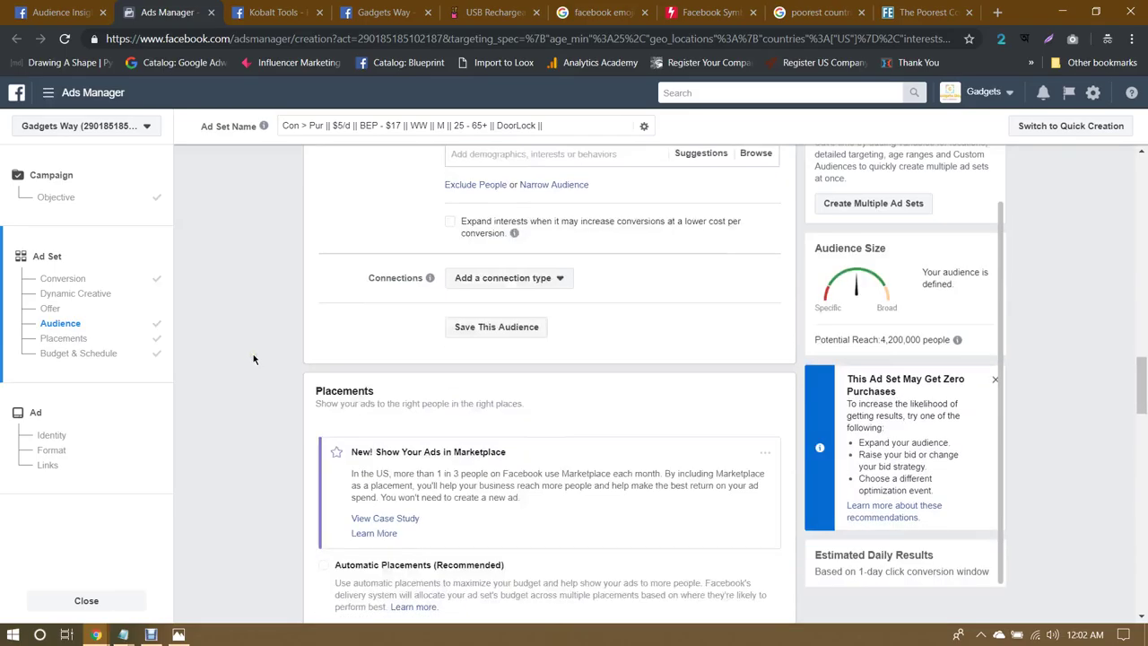
scroll(253, 353, down, 2)
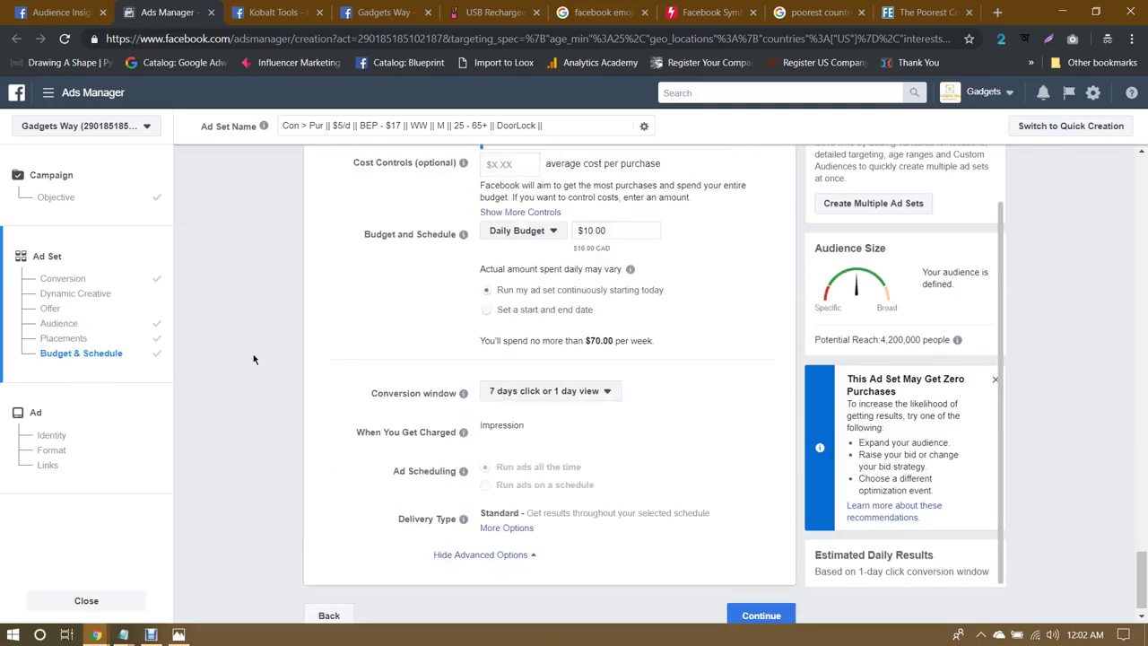
click(759, 601)
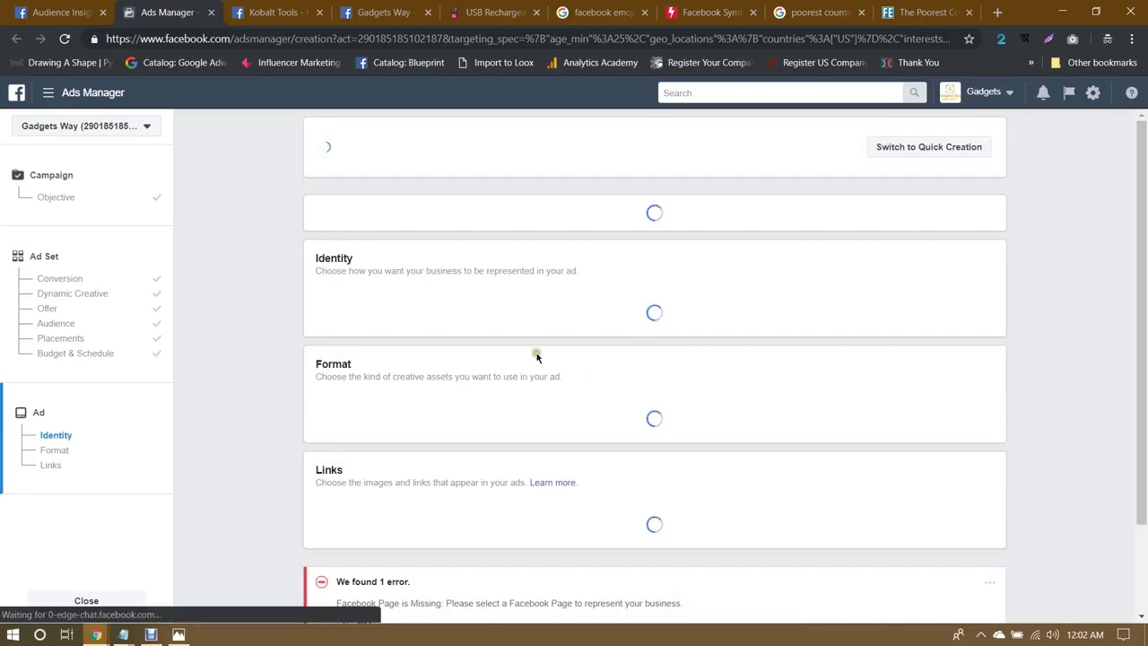
click(563, 146)
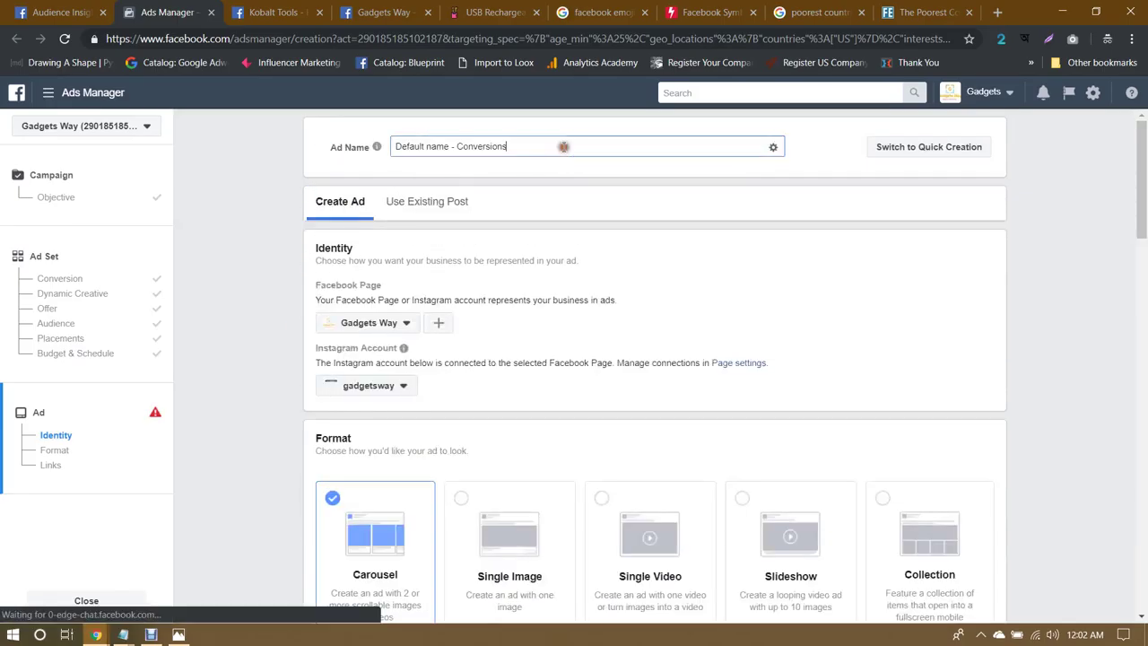
key(ctrl+a)
key(ctrl+v)
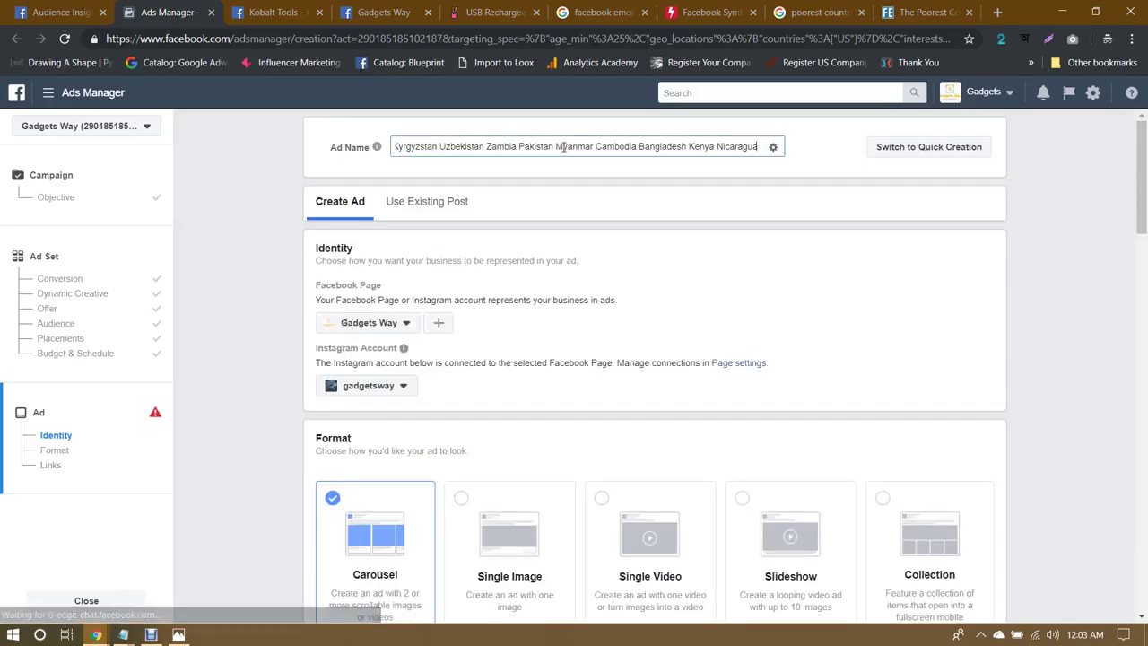
key(ctrl+a)
key(BackSpace)
Step: Copy the ad set's name "Con > Pur || $5/d || BEP - $17 || WW || M || 25 - 65+ || DoorLock ||" and use it as the ad name
click(72, 297)
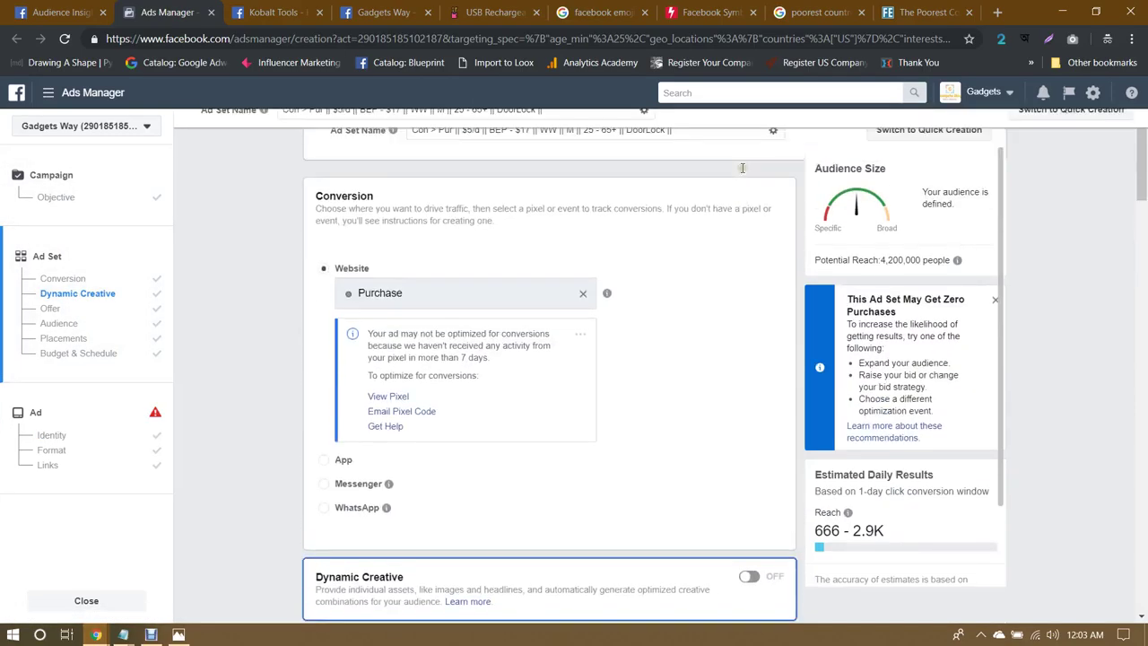
scroll(741, 167, up, 1)
triple_click(693, 178)
key(ctrl+c)
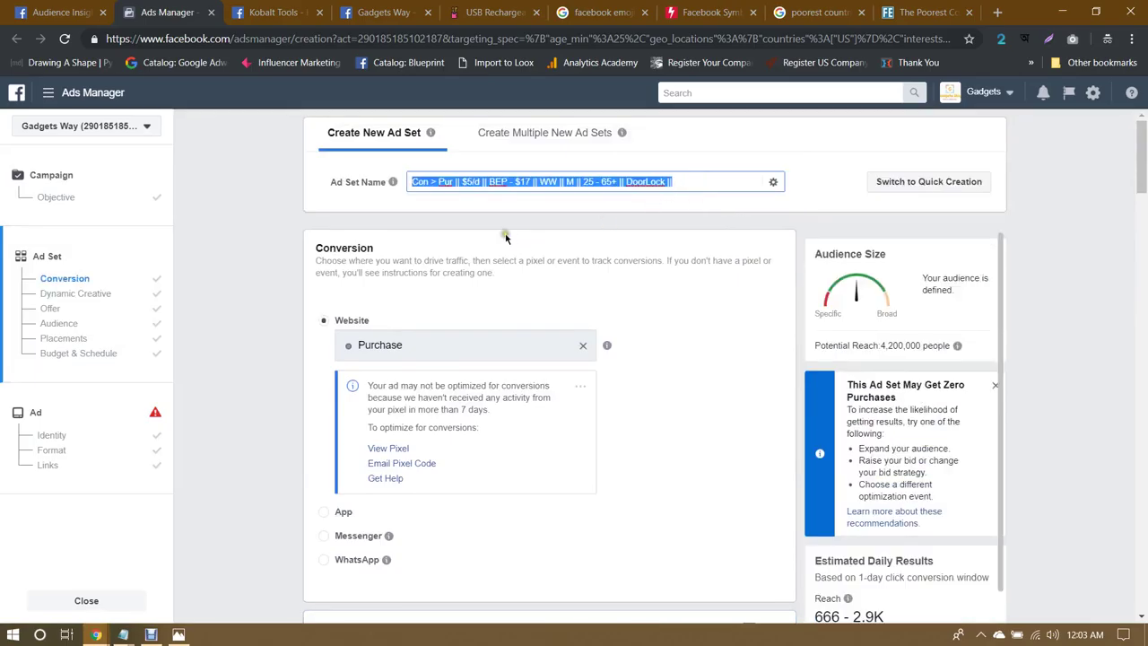
click(56, 434)
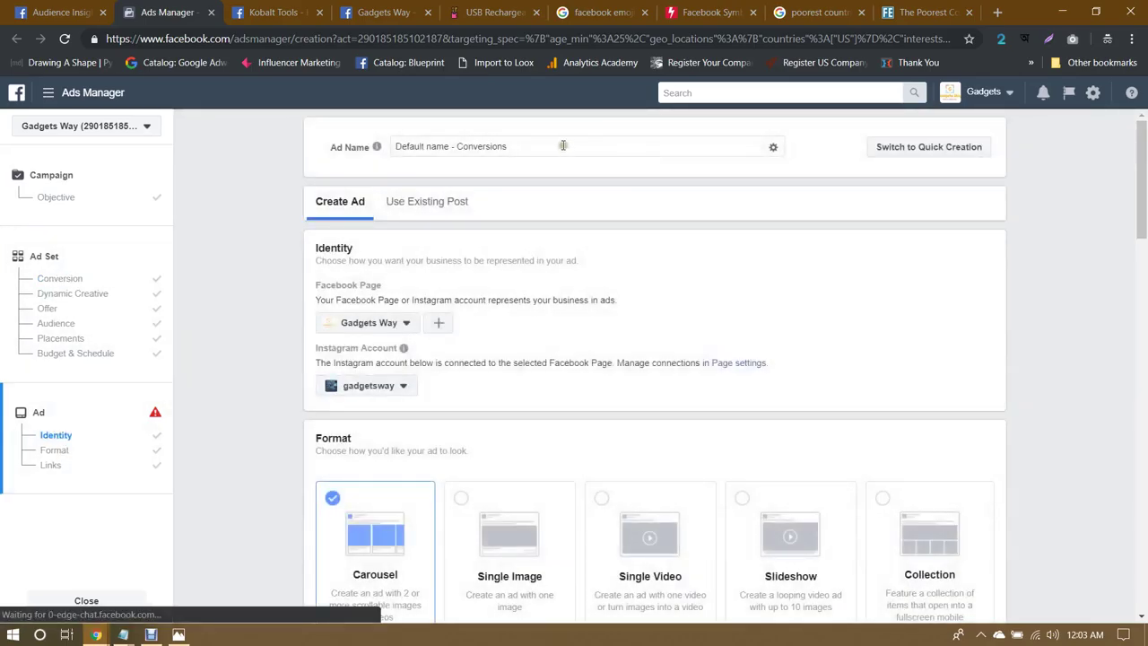
triple_click(565, 147)
key(ctrl+v)
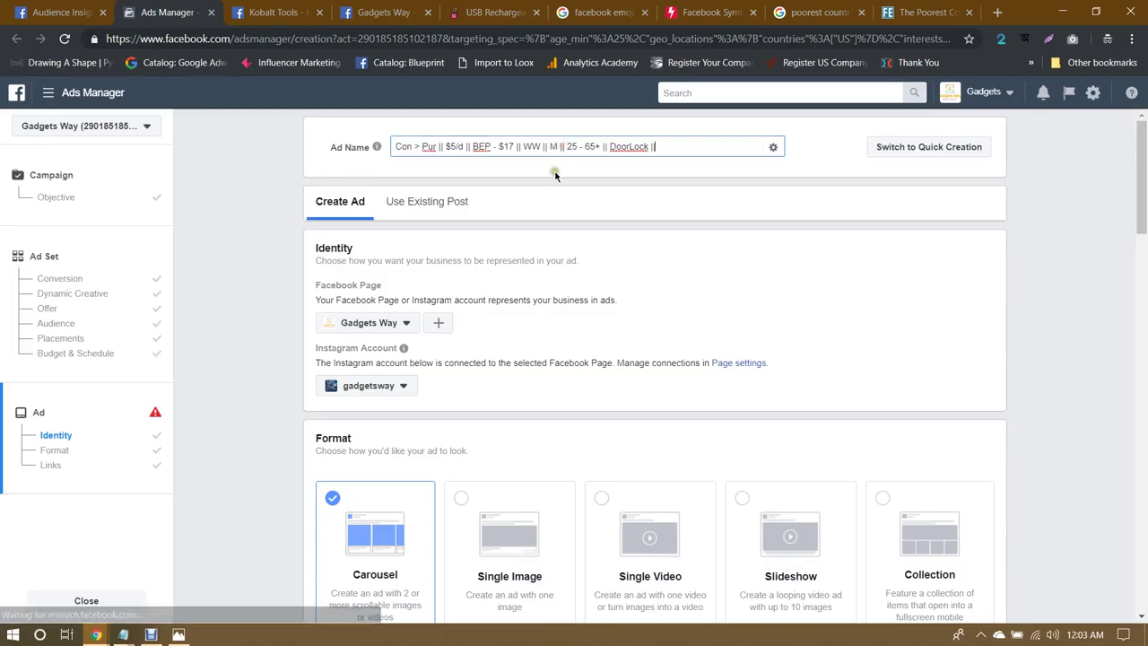
click(553, 179)
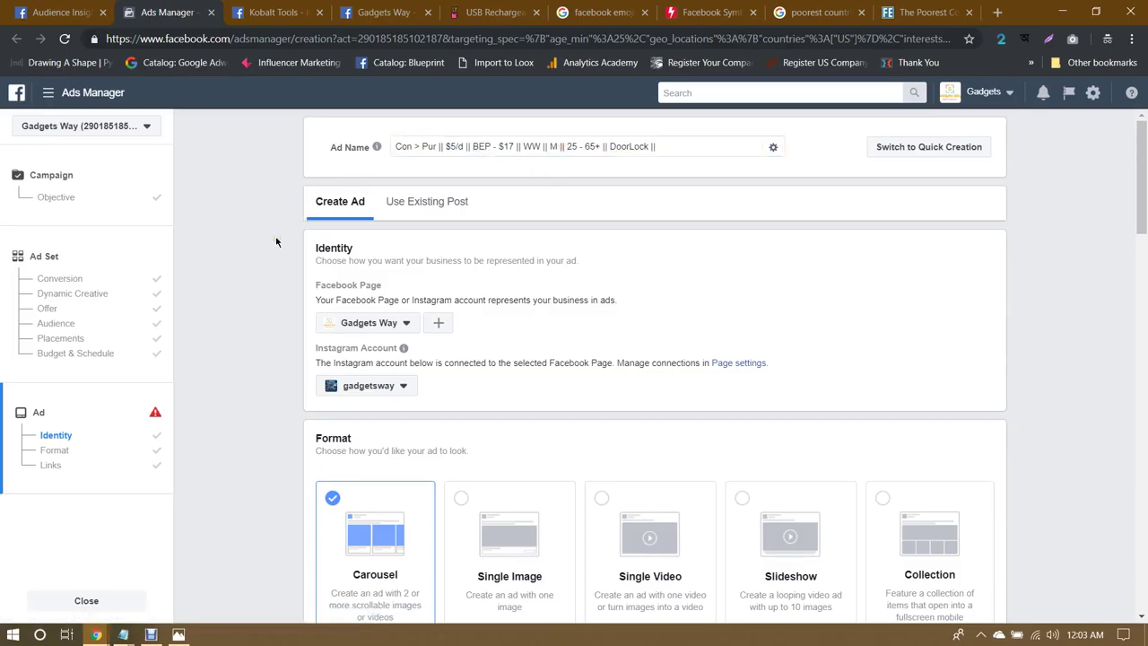
Step: Review the ad's identity, format choices and carousel link settings, including the text, cards, headline and destination URL
scroll(279, 242, down, 1)
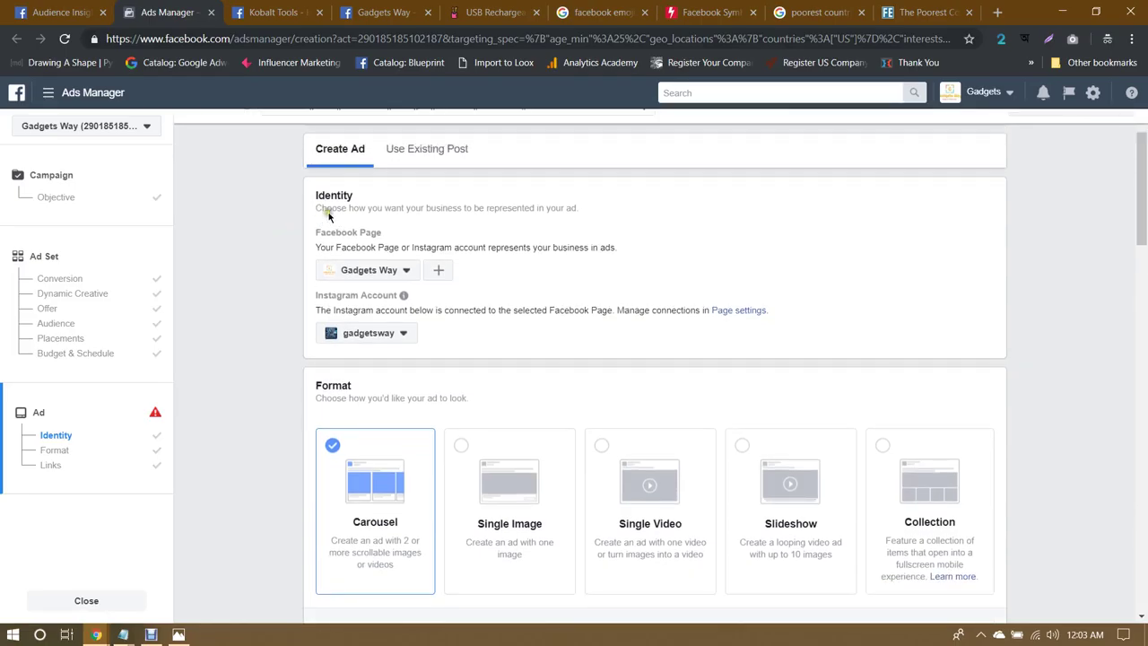
scroll(246, 300, down, 3)
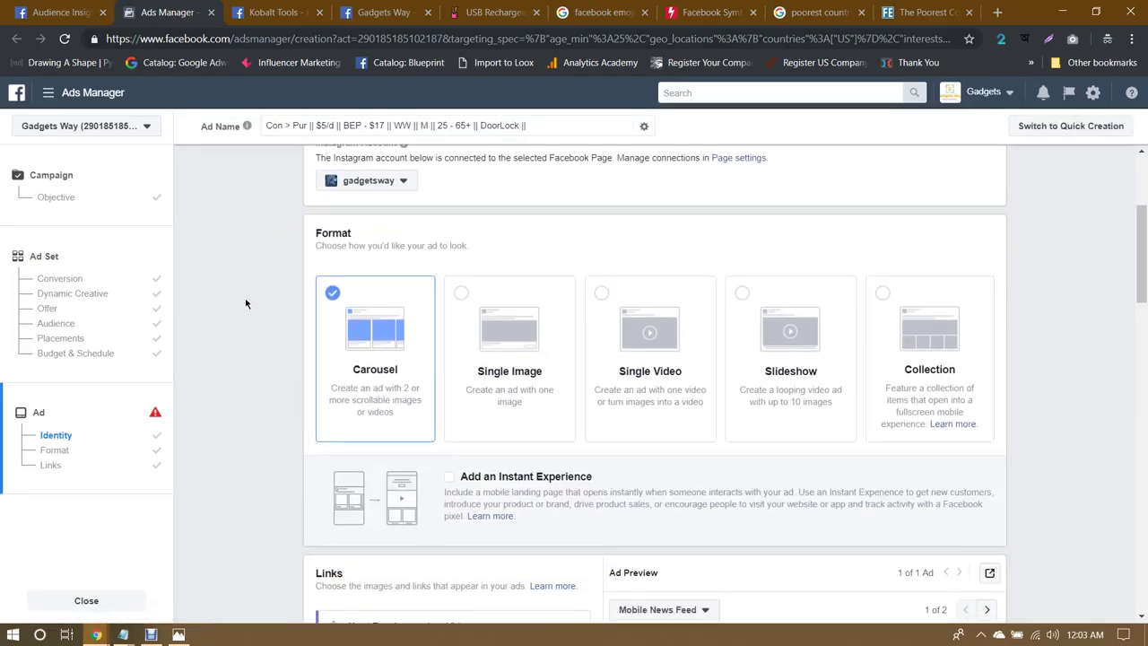
scroll(245, 303, down, 5)
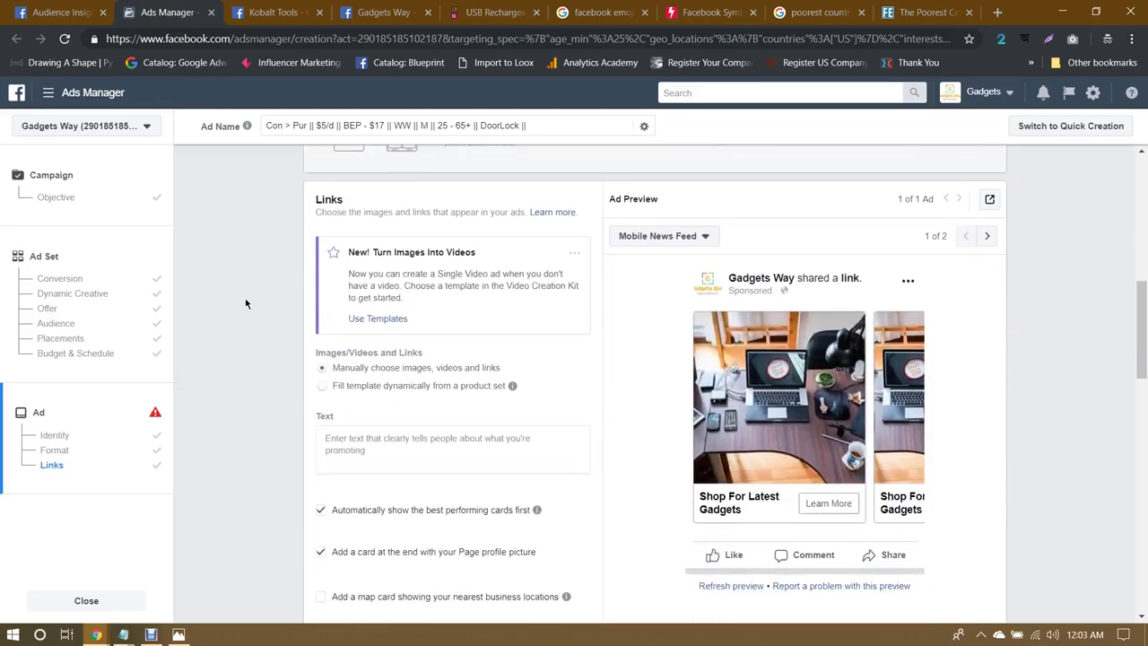
scroll(245, 303, down, 4)
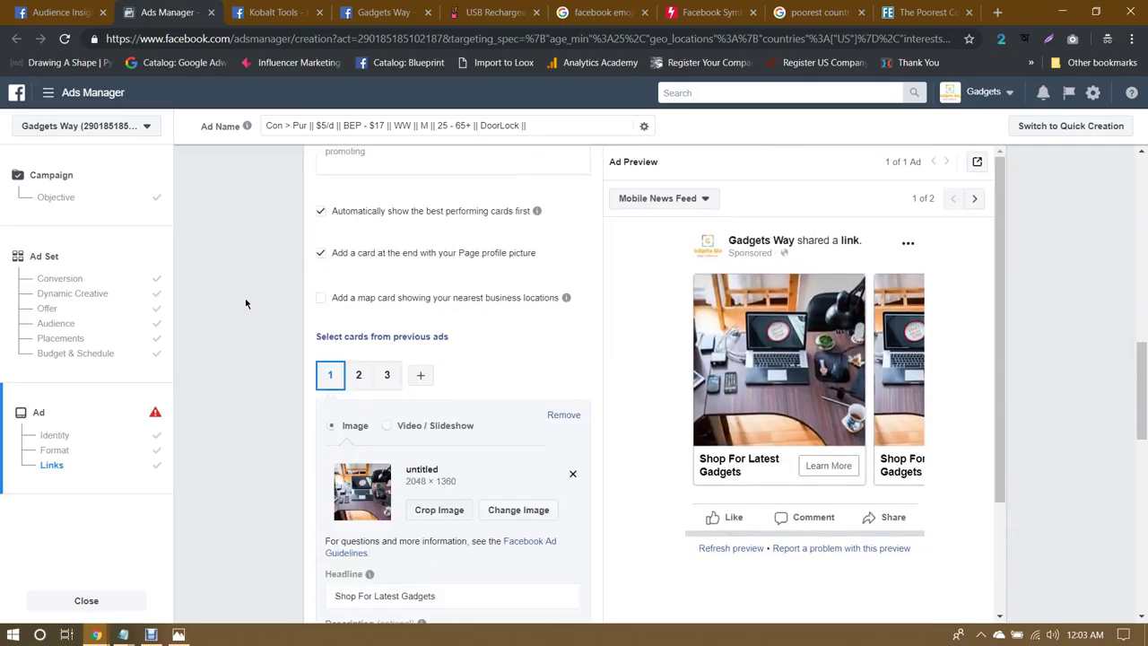
scroll(245, 303, down, 2)
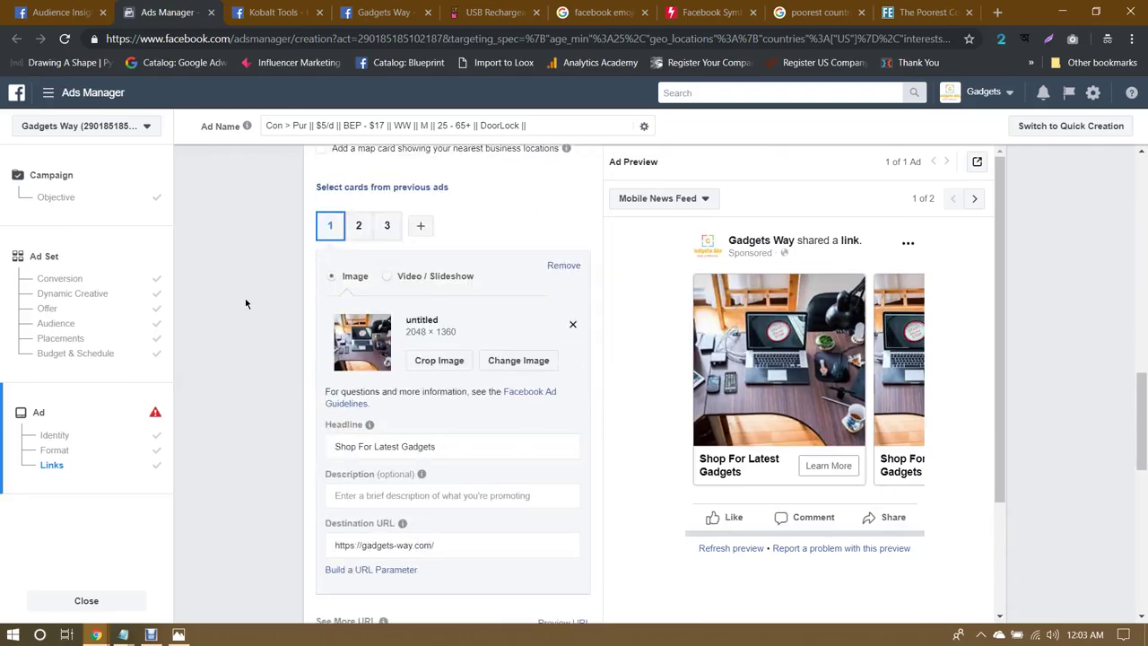
scroll(245, 303, up, 11)
scroll(245, 303, up, 1)
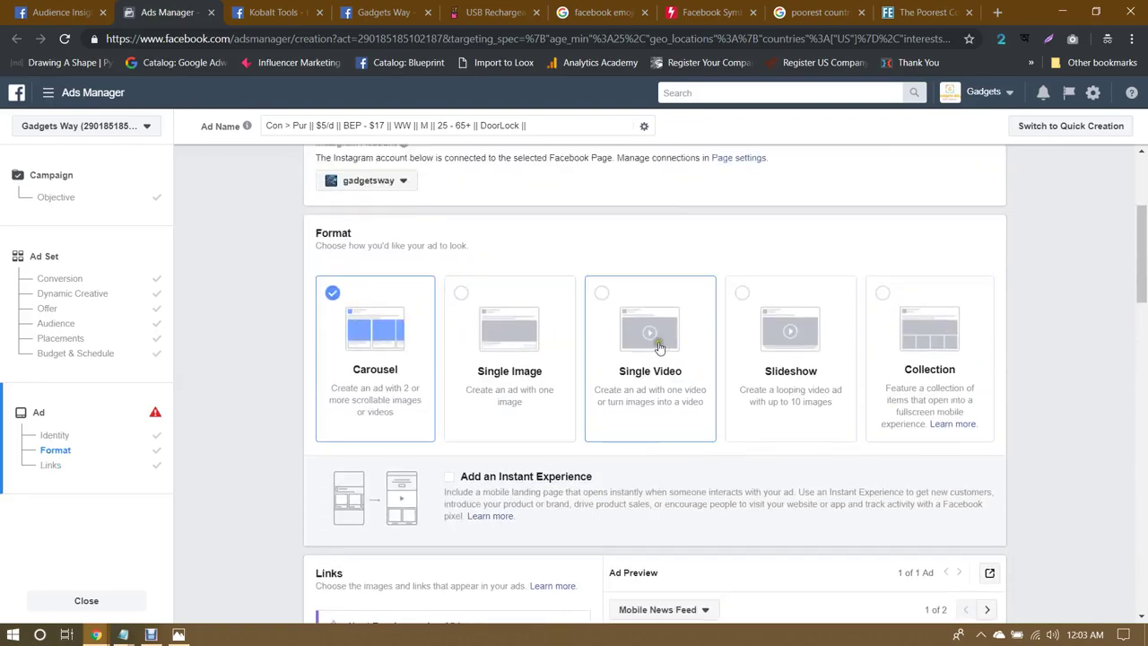
Step: Choose the Slideshow ad format and check its media options
click(788, 341)
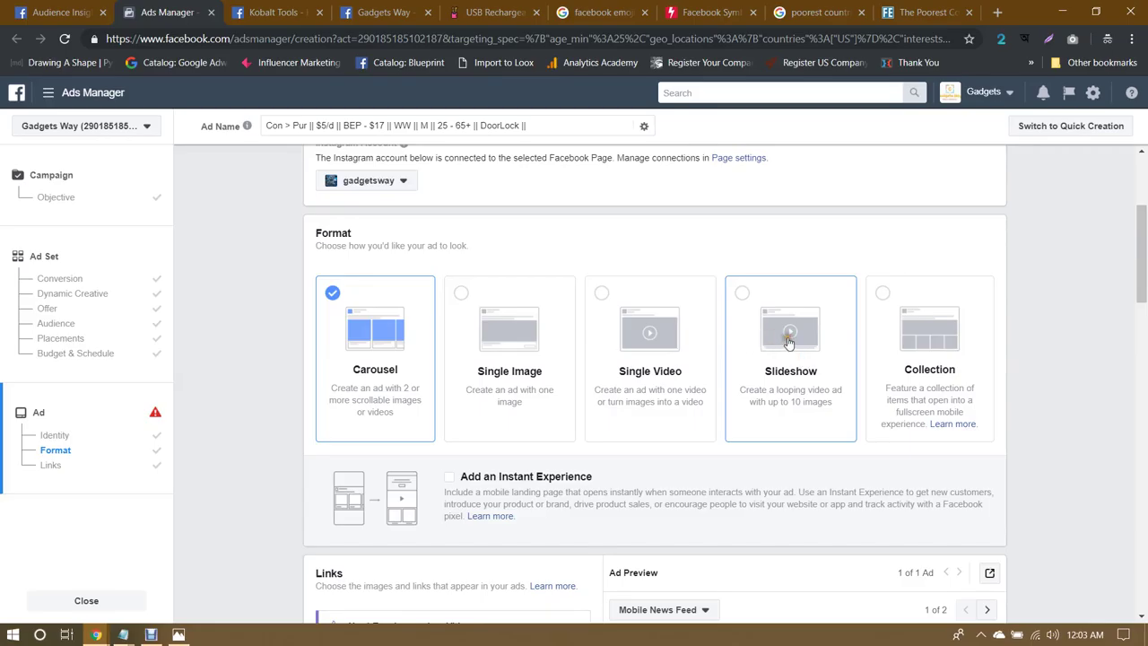
scroll(684, 336, down, 4)
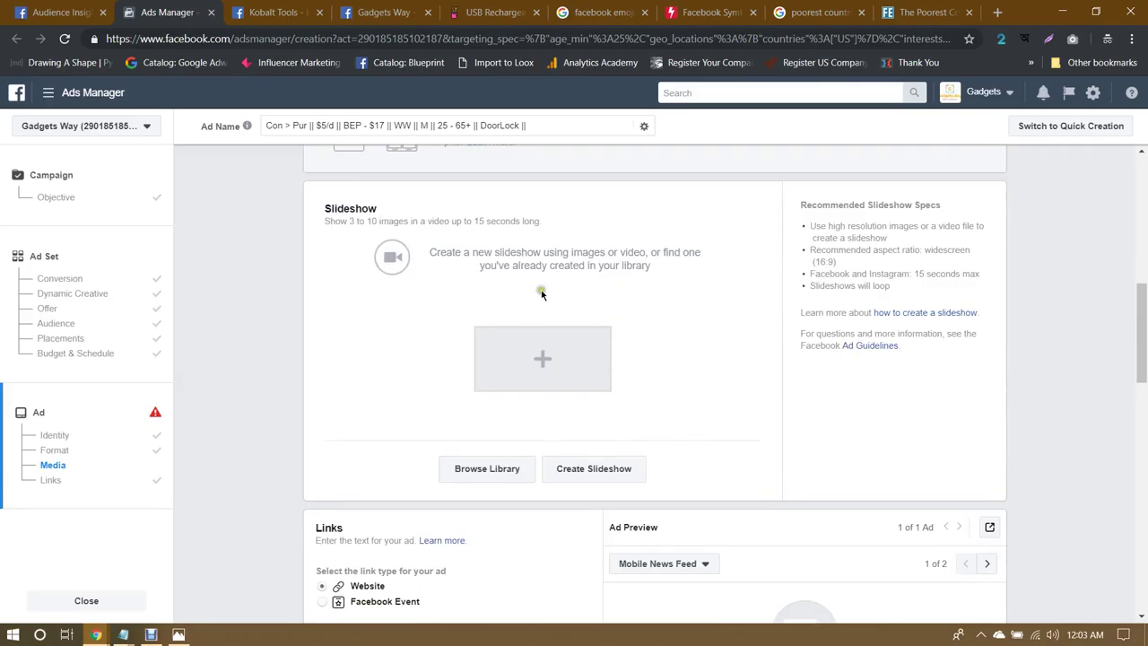
scroll(492, 481, up, 4)
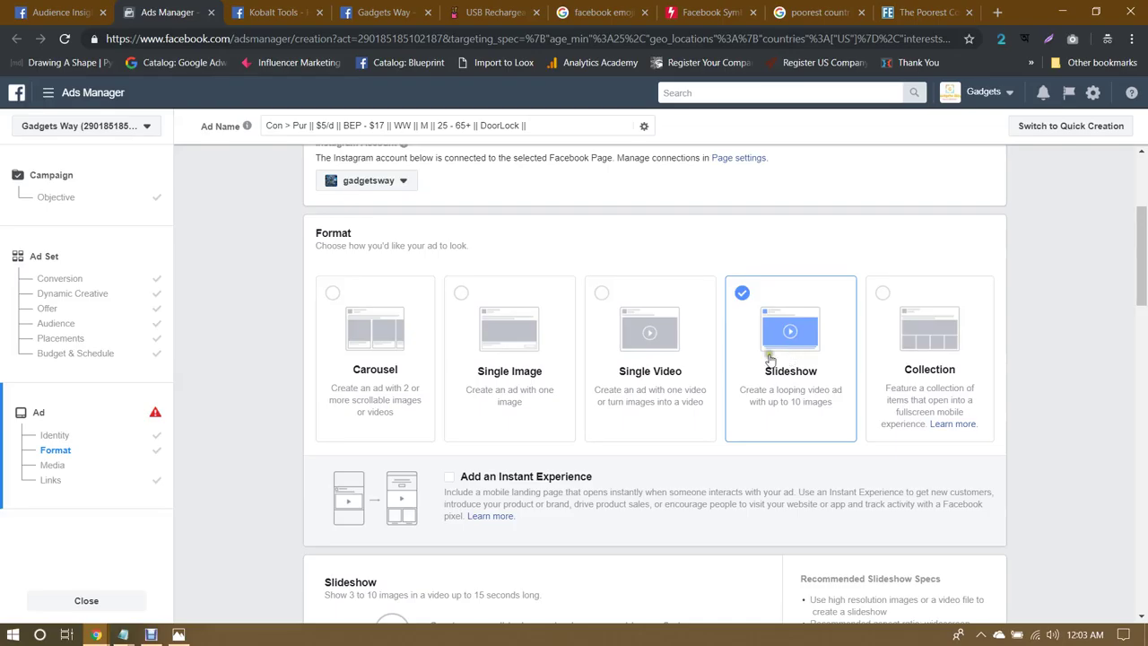
Step: Set the ad format to Single Video and dismiss the tip about turning images into a customized video
click(670, 372)
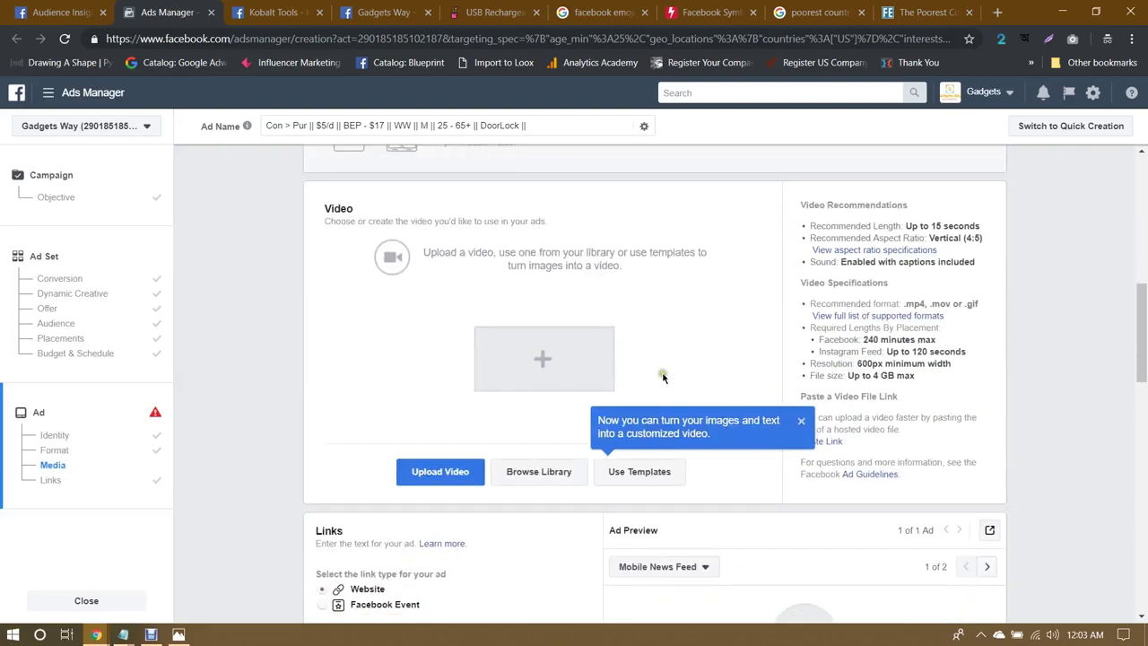
scroll(664, 376, up, 4)
scroll(783, 367, down, 4)
scroll(735, 363, up, 3)
scroll(681, 363, down, 4)
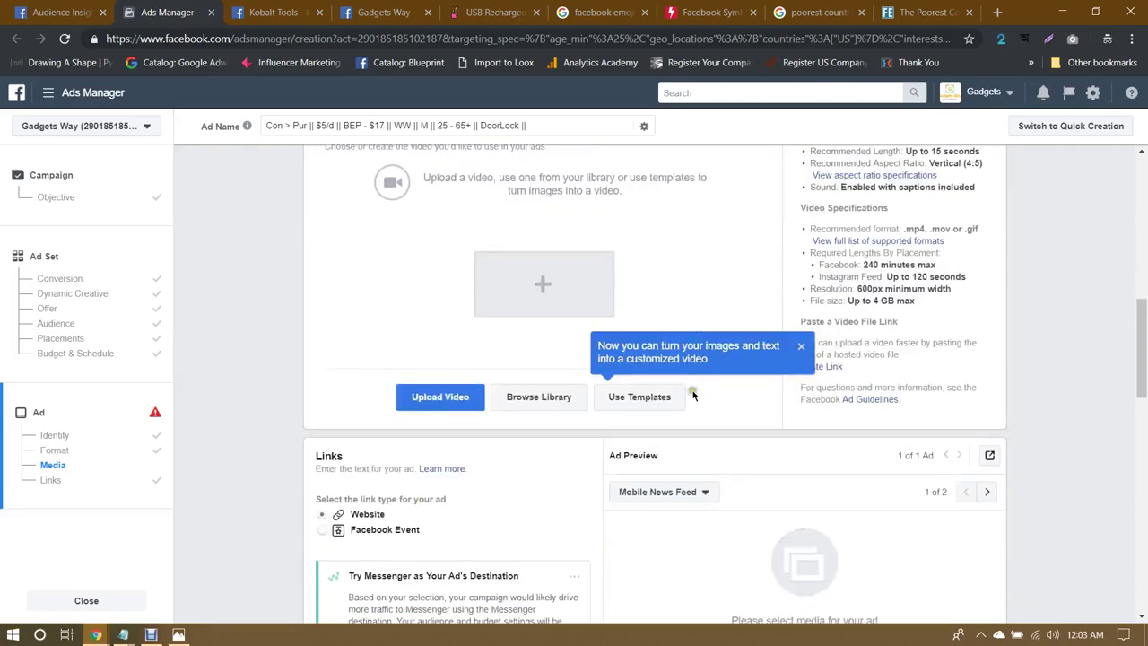
click(801, 348)
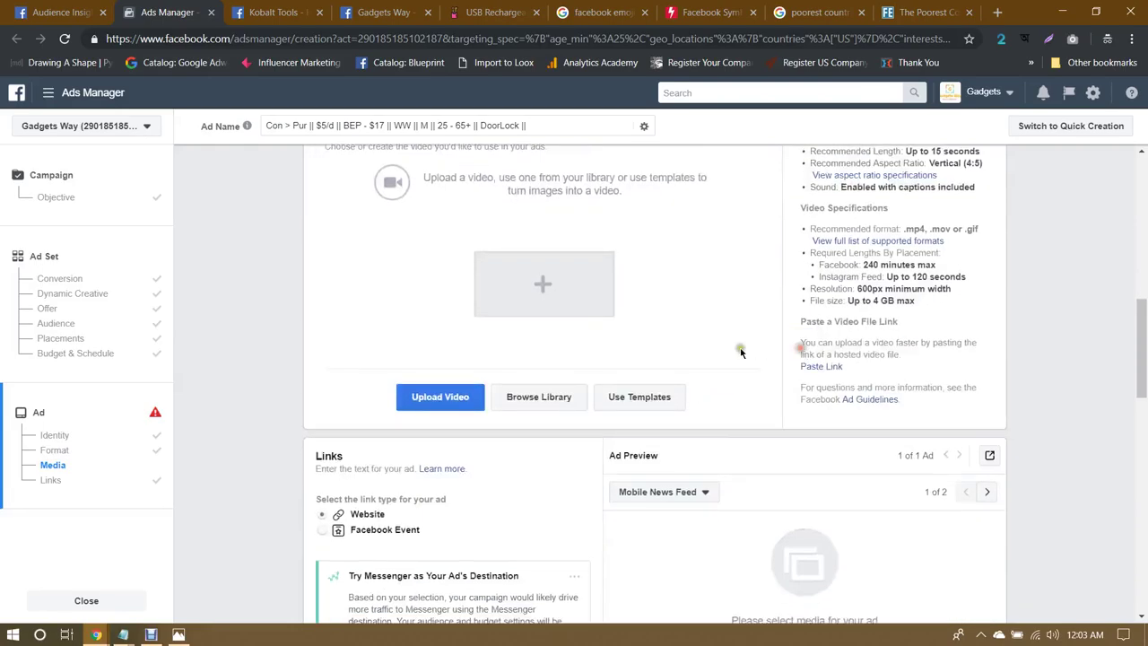
Step: Open the video templates, look through the square ones, and preview Showcase a Square Image and Promote a Product
click(628, 398)
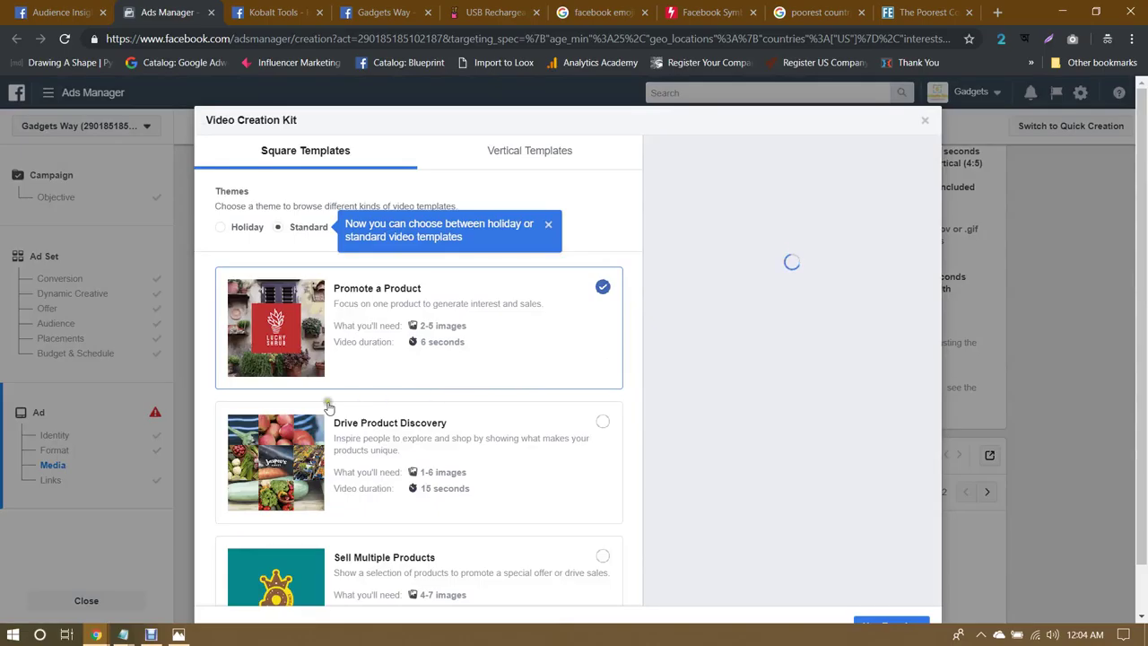
scroll(330, 402, down, 3)
scroll(402, 412, down, 2)
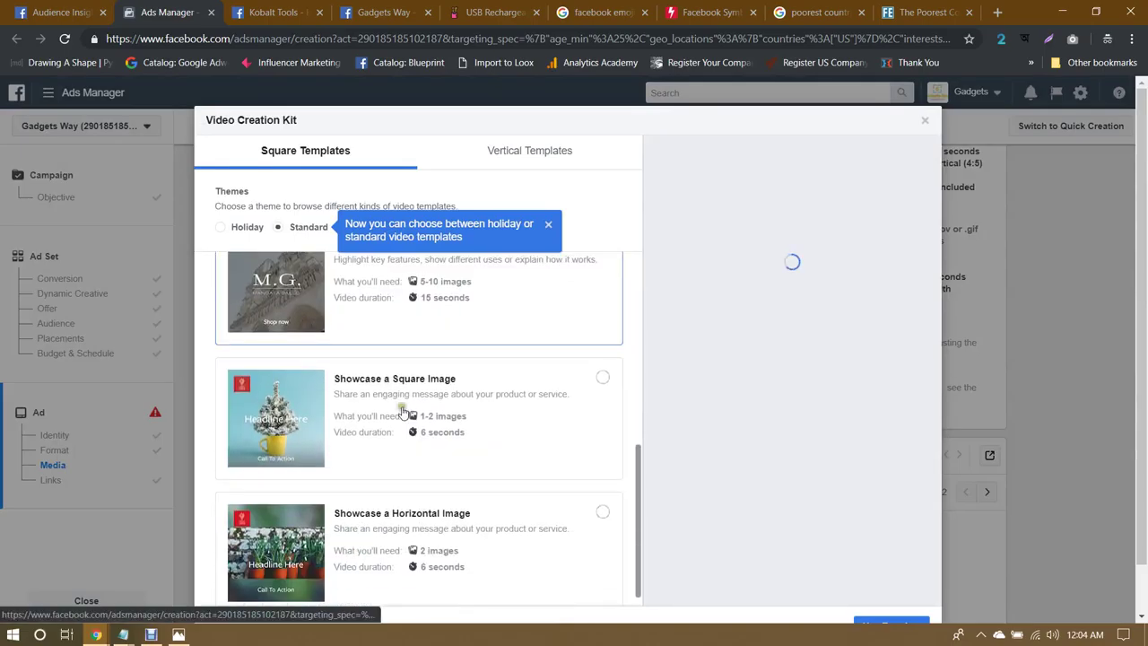
scroll(478, 425, down, 1)
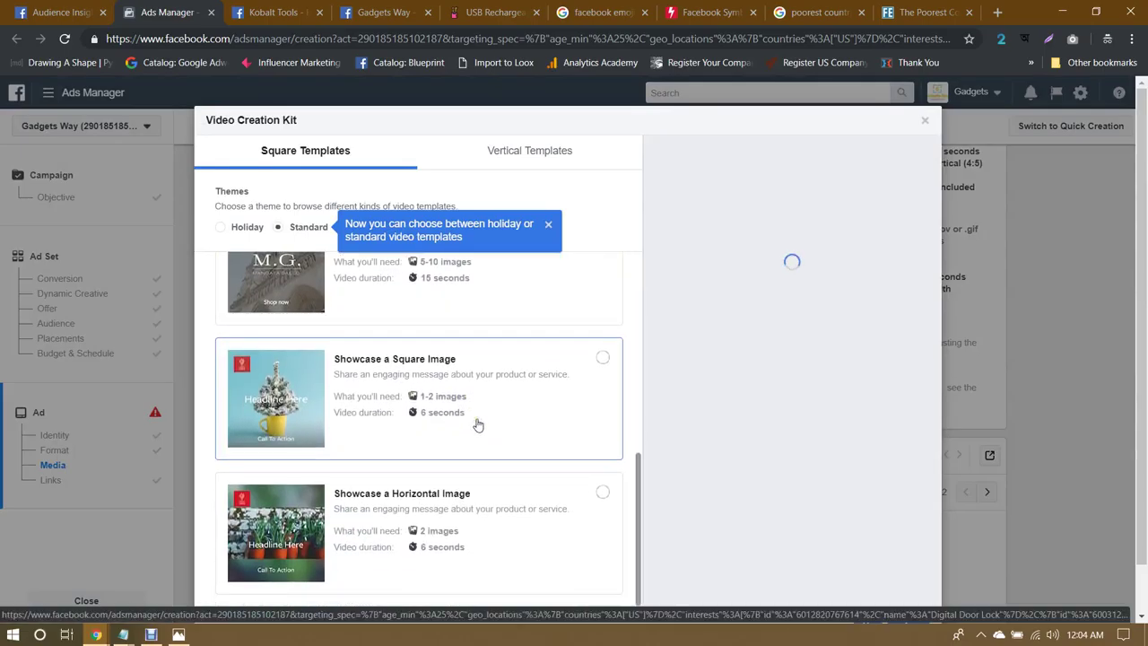
click(252, 386)
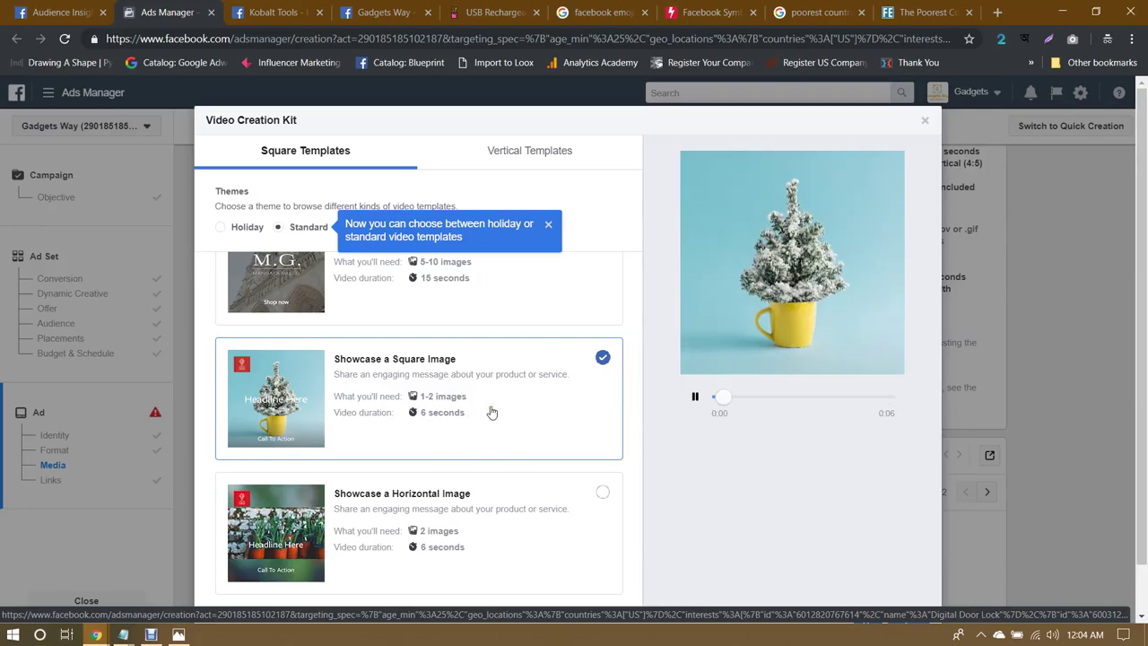
scroll(491, 412, up, 5)
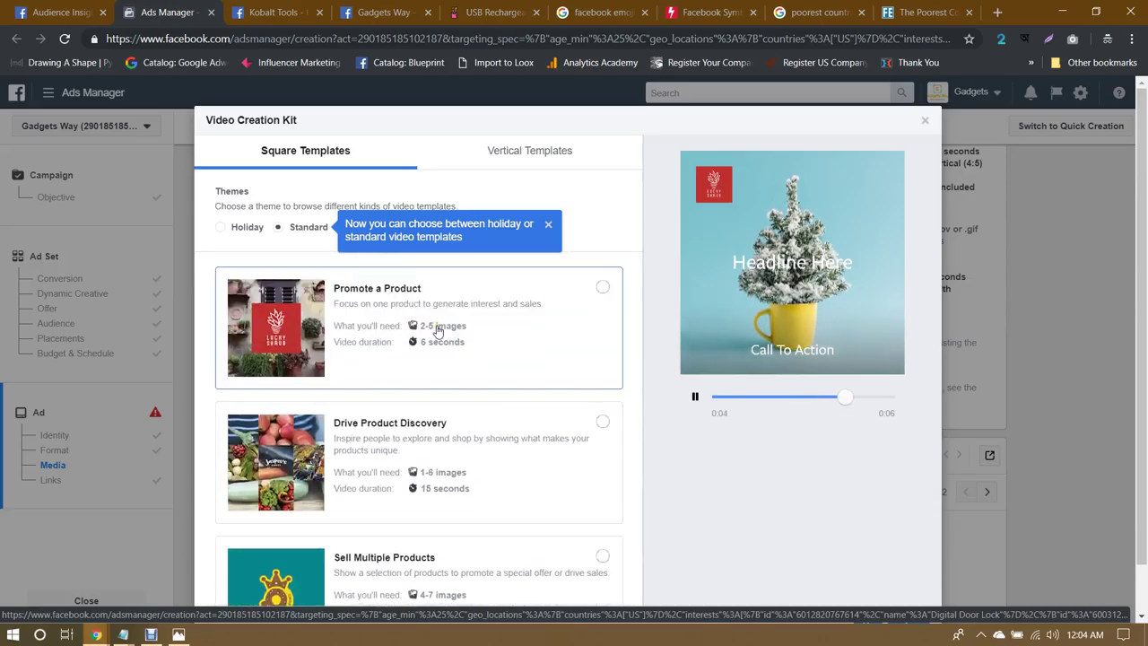
click(432, 332)
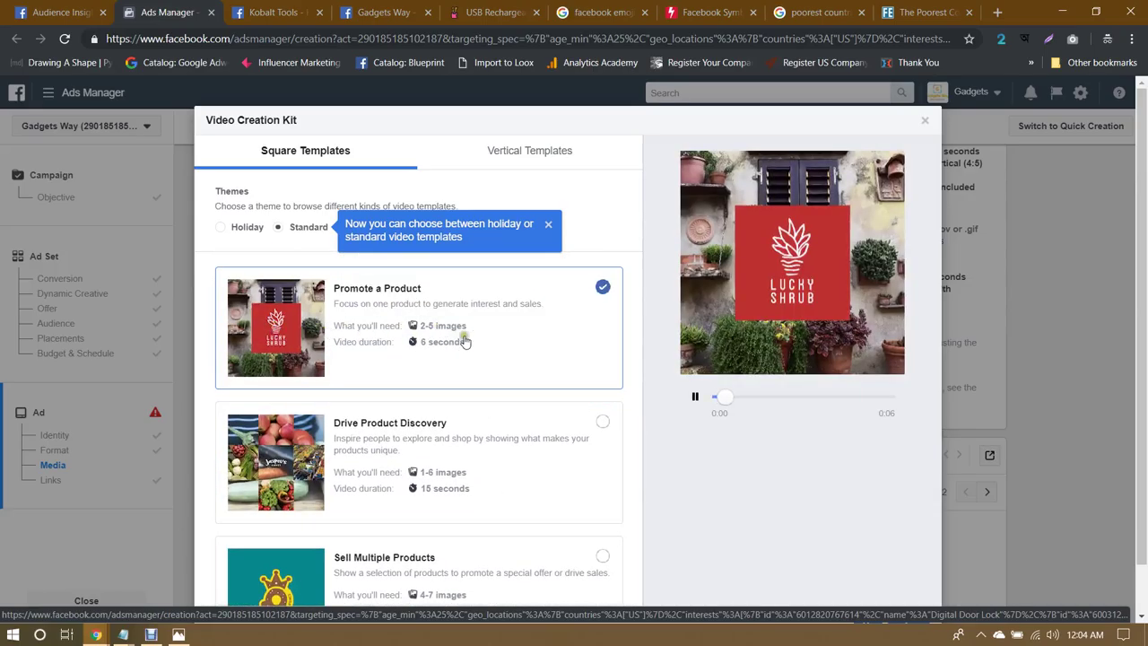
Step: Compare the square and vertical video templates and the Holiday and Standard themes, and leave the Video Creation Kit without using a template
click(549, 225)
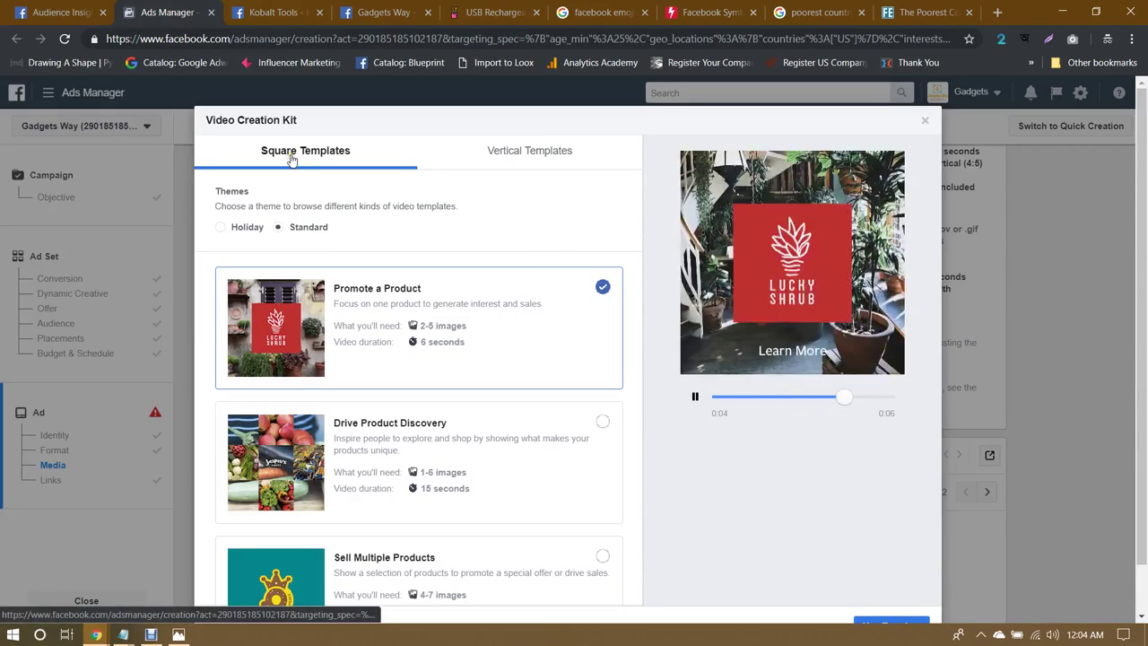
click(513, 156)
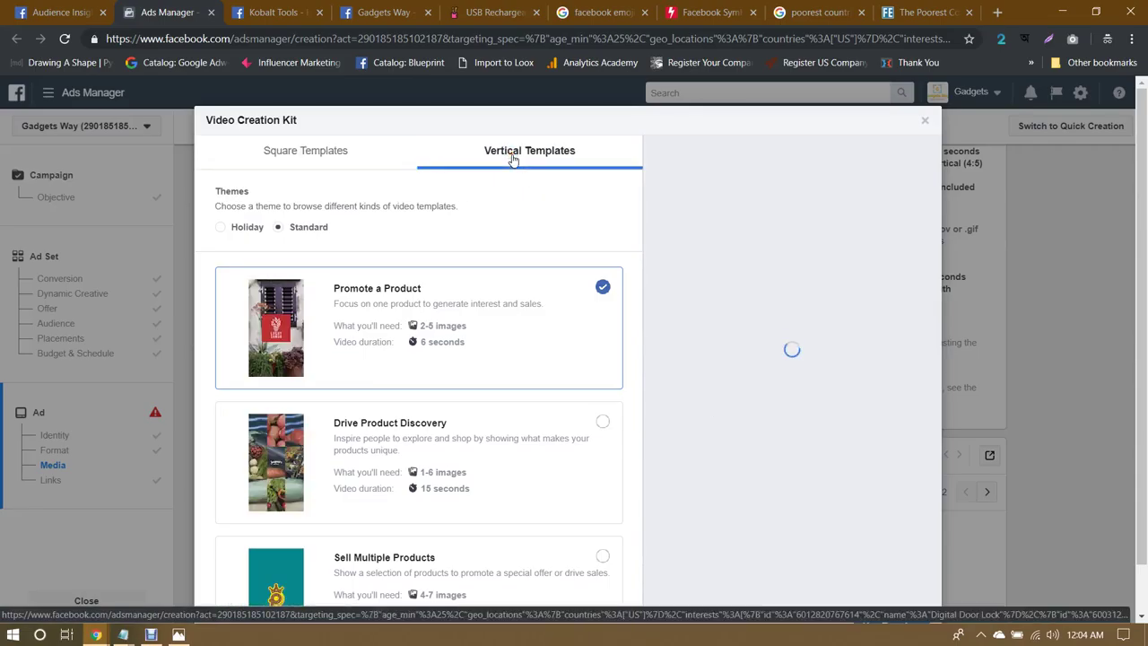
click(333, 152)
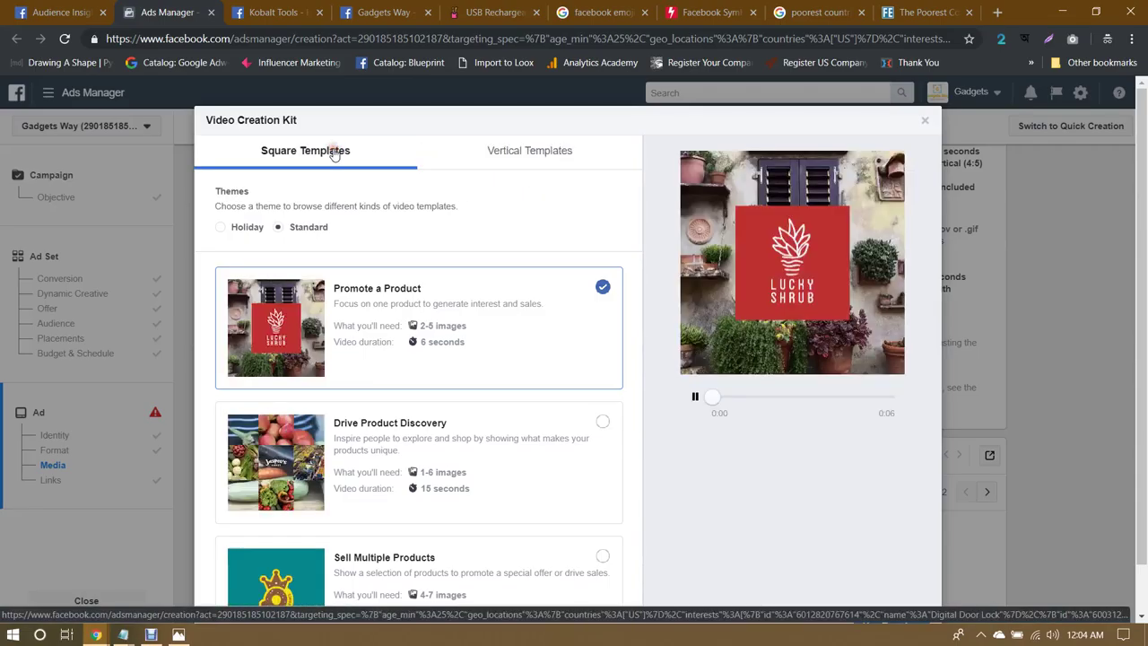
click(487, 150)
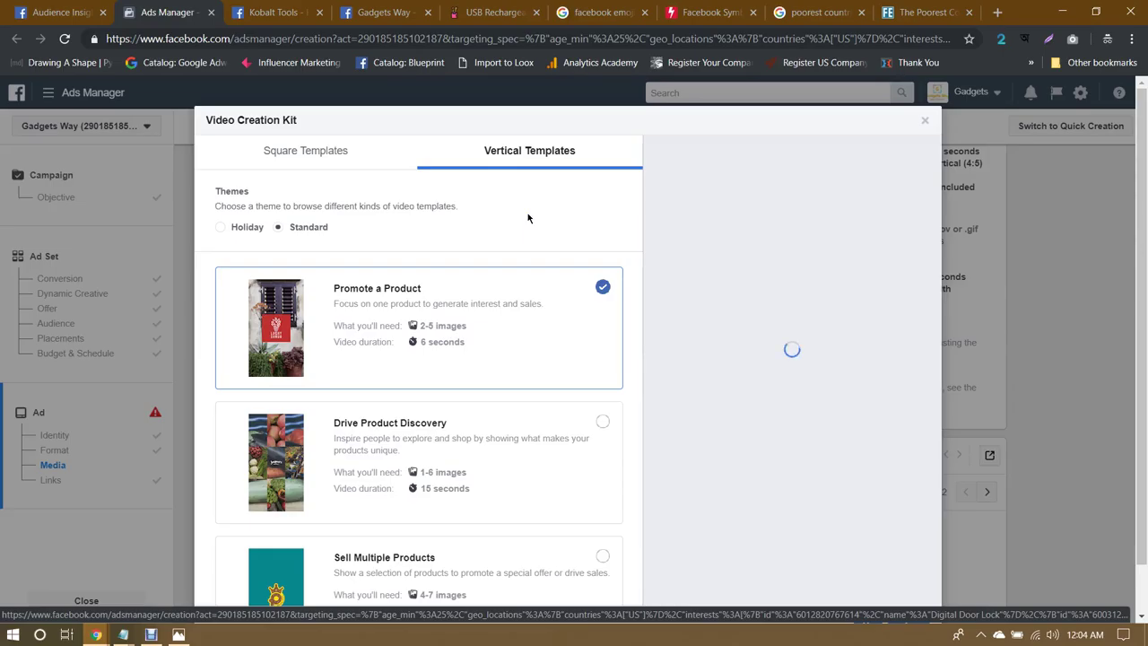
click(346, 156)
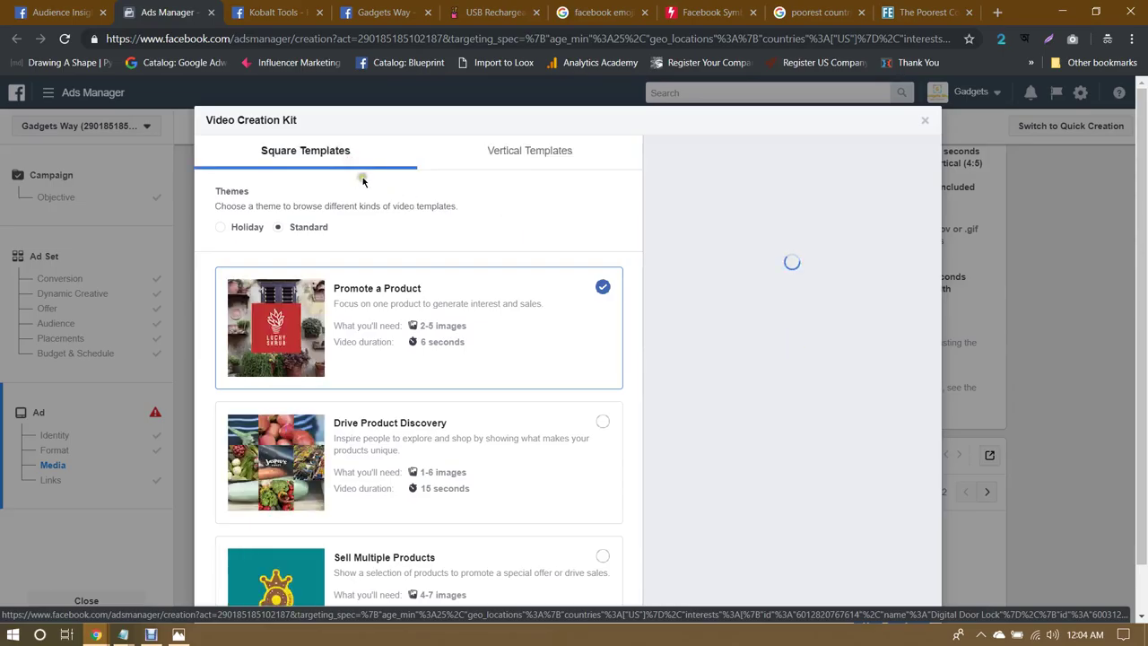
click(220, 233)
click(308, 228)
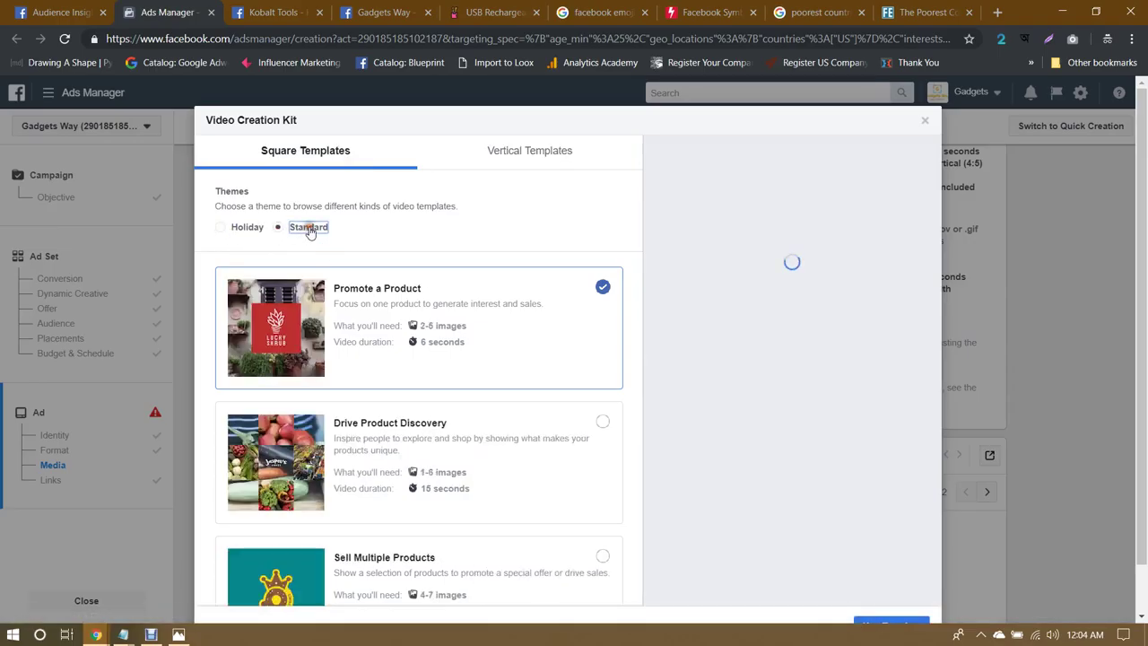
click(924, 120)
Step: Review the available ad formats and the Single Video section's upload options, recommendations and specifications
scroll(753, 314, up, 4)
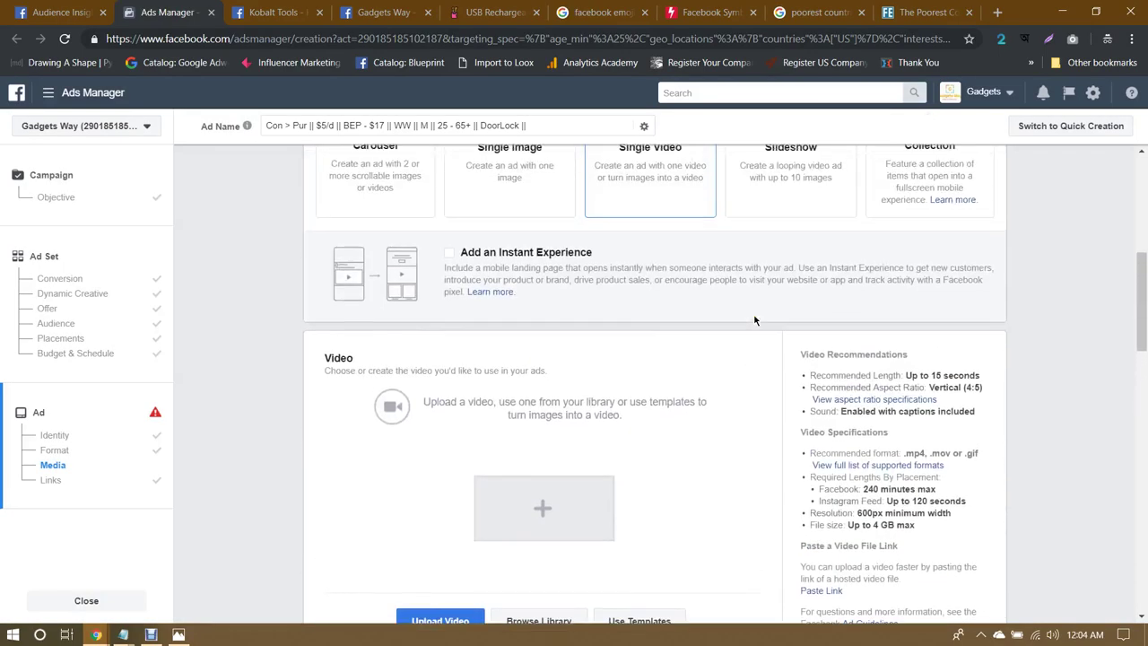
scroll(753, 320, down, 2)
scroll(753, 319, up, 4)
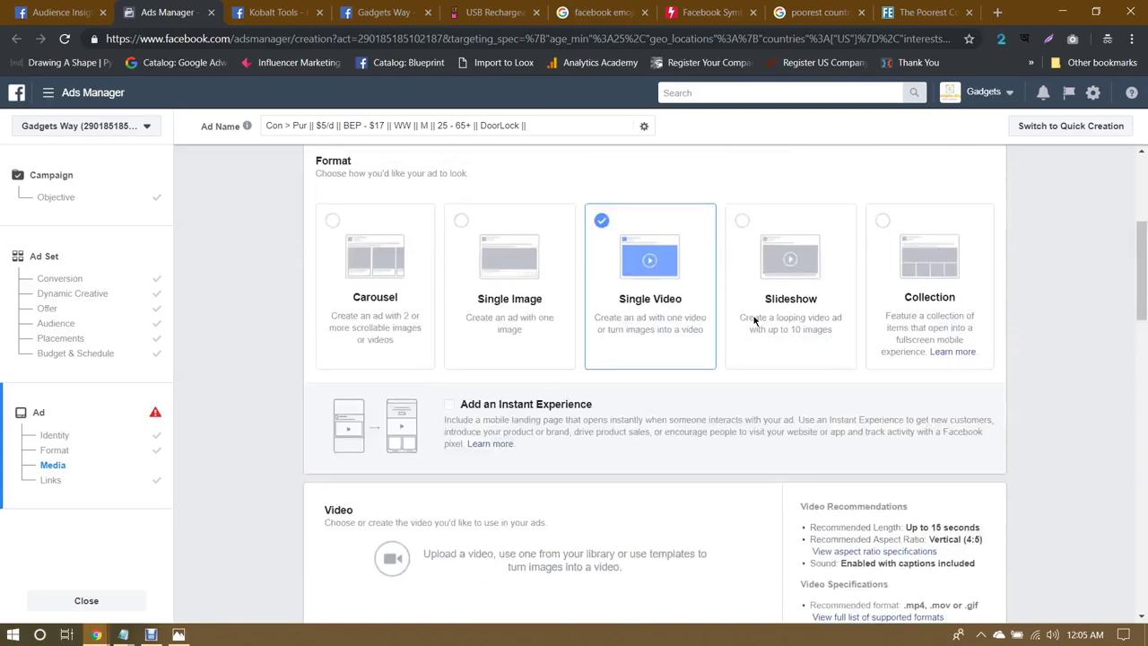
scroll(713, 333, down, 1)
scroll(505, 266, up, 1)
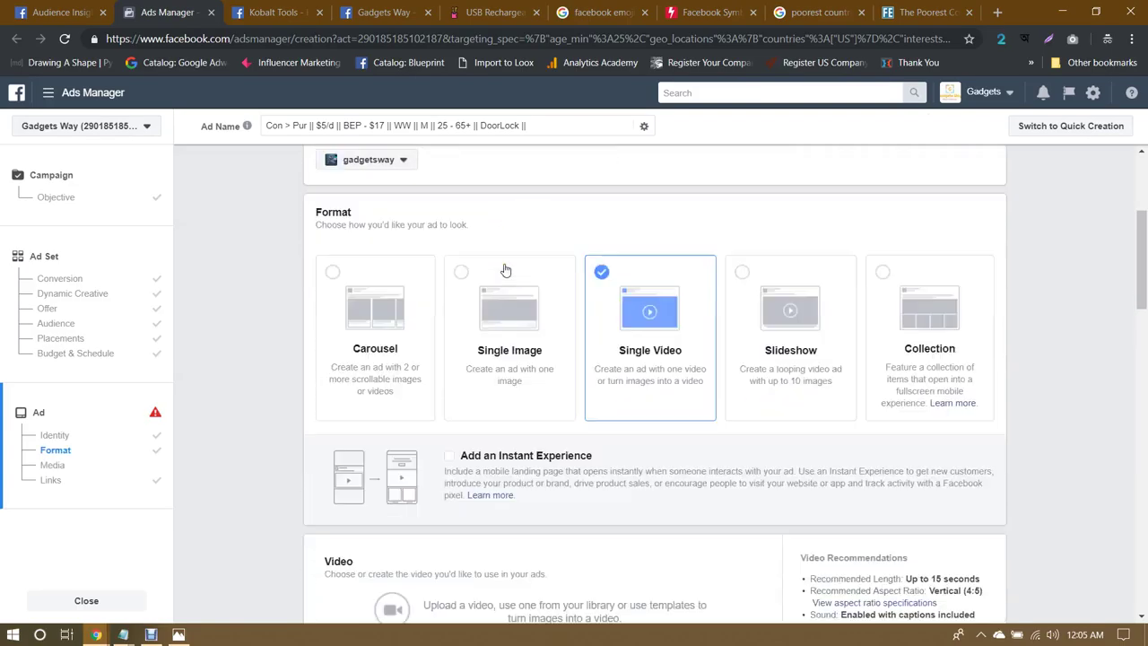
scroll(693, 306, down, 1)
scroll(973, 332, down, 2)
scroll(974, 337, up, 3)
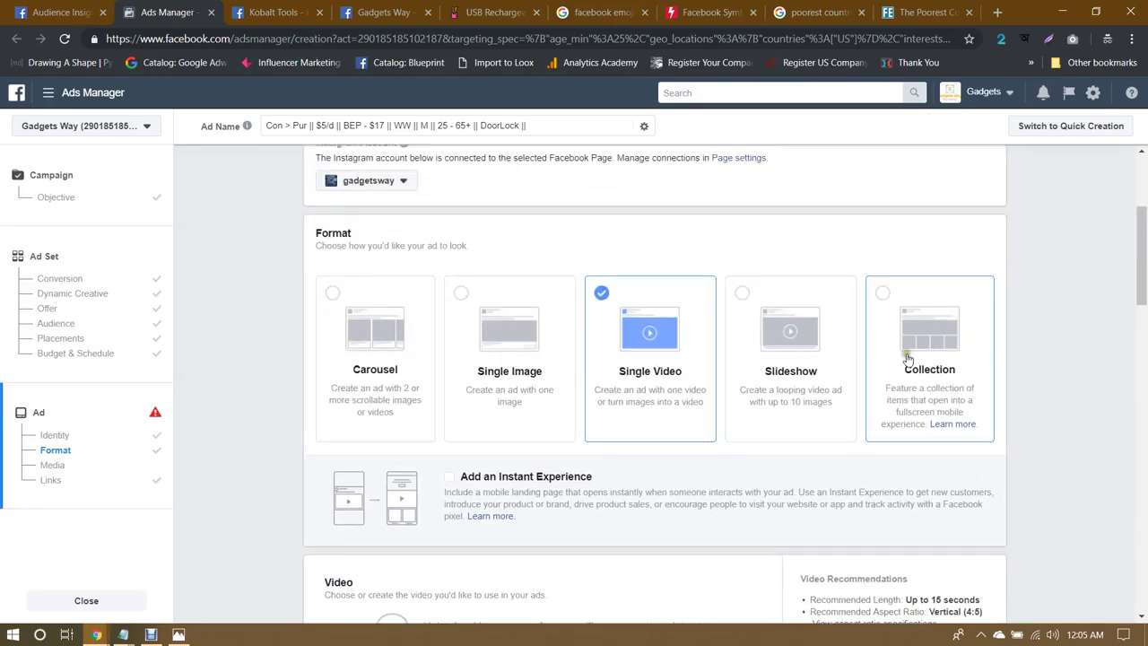
scroll(804, 357, down, 1)
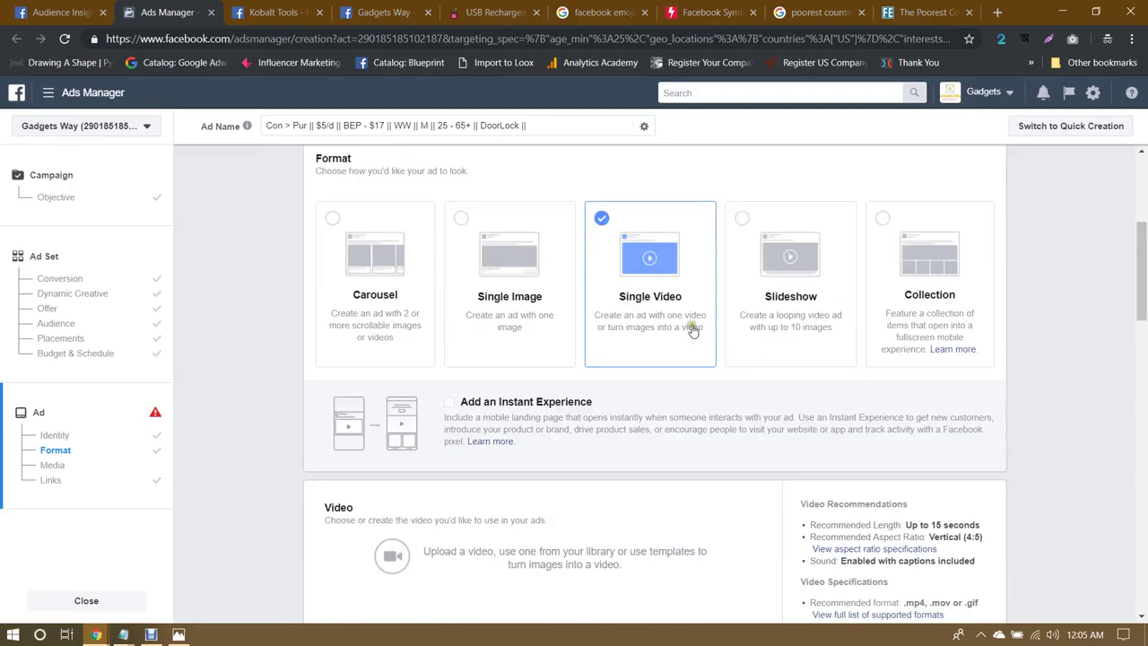
scroll(664, 328, down, 3)
scroll(663, 327, up, 3)
scroll(942, 269, down, 1)
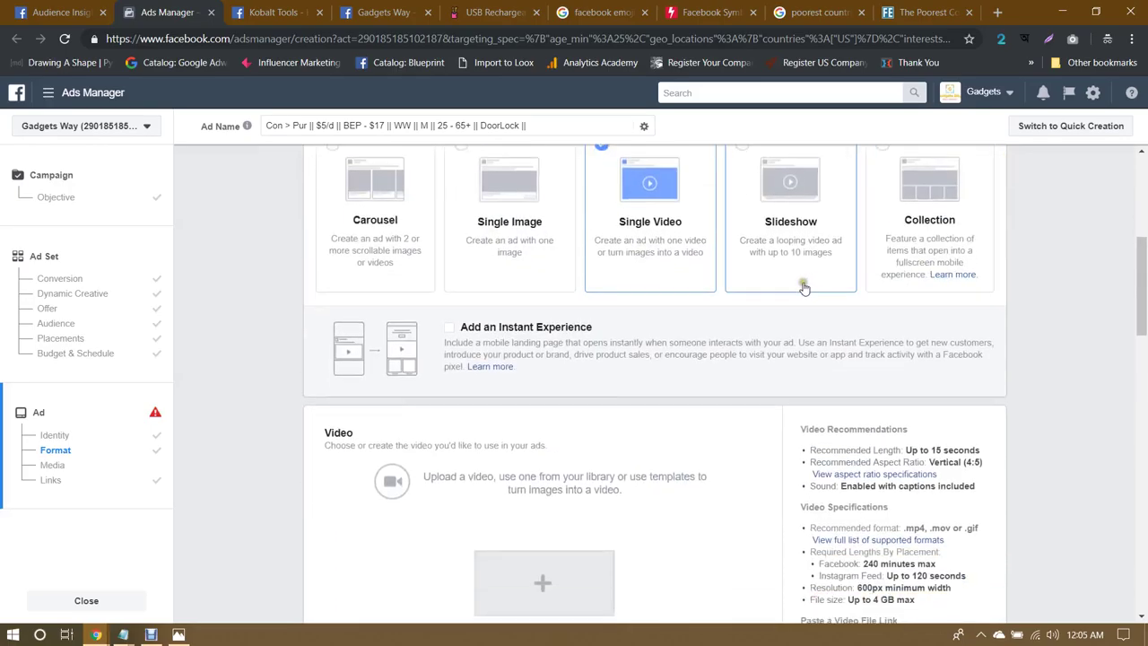
scroll(803, 285, down, 2)
scroll(804, 287, down, 3)
scroll(803, 288, up, 5)
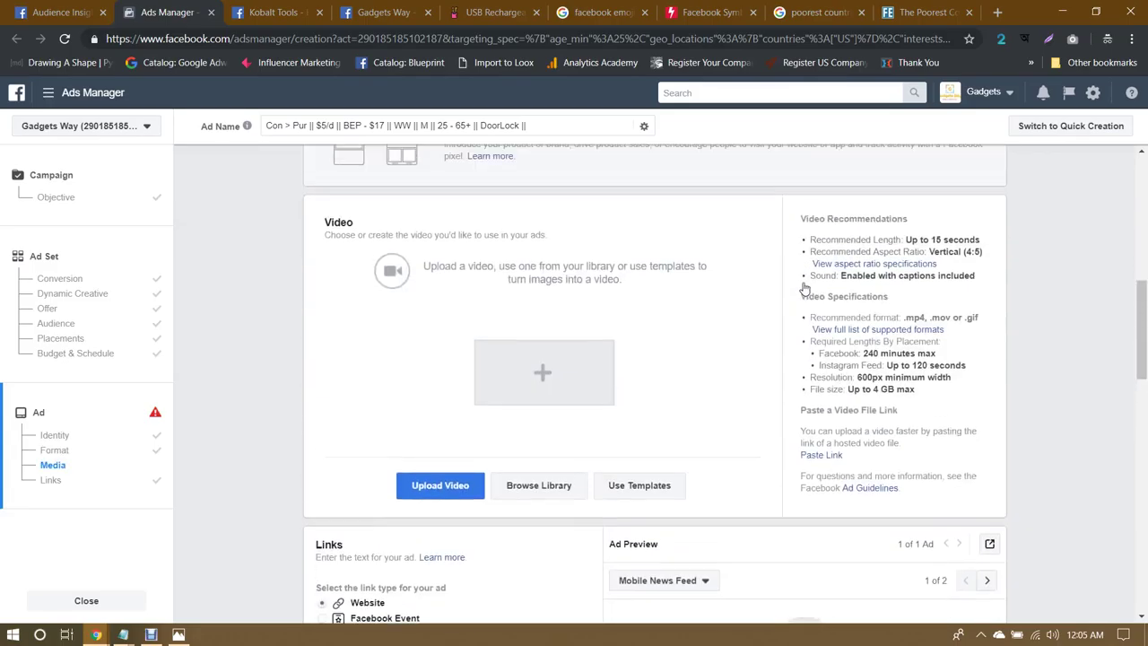
scroll(791, 248, down, 2)
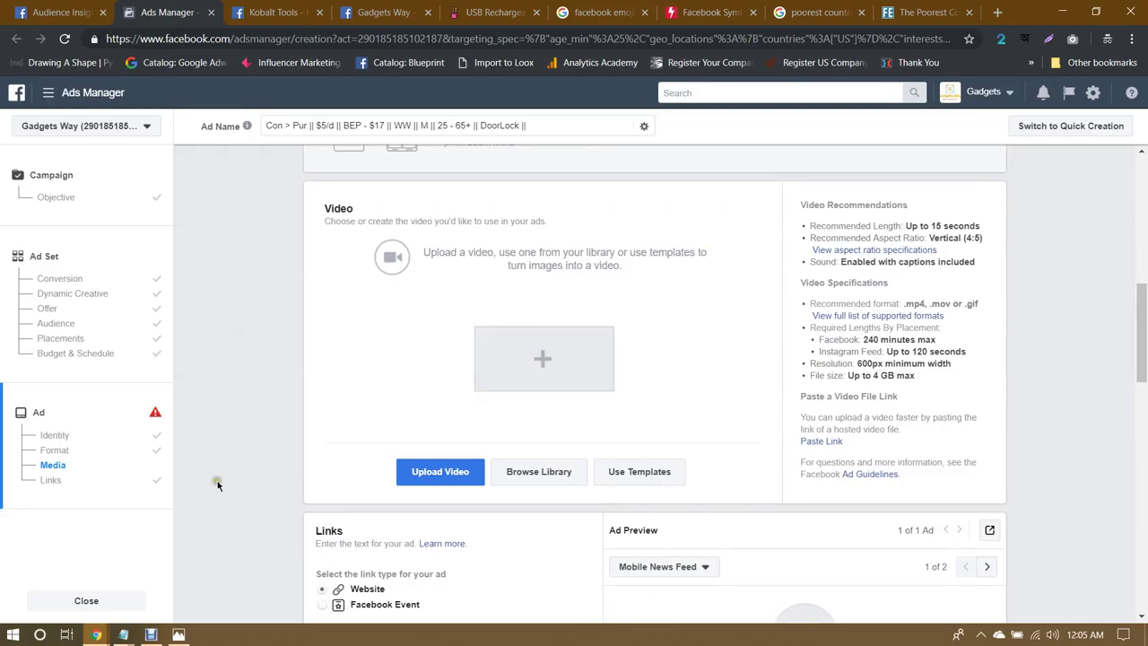
Step: Switch to the browser window with the store pages and bring up the fingerprint lock's AliExpress listing
mouse_move(96, 634)
click(81, 538)
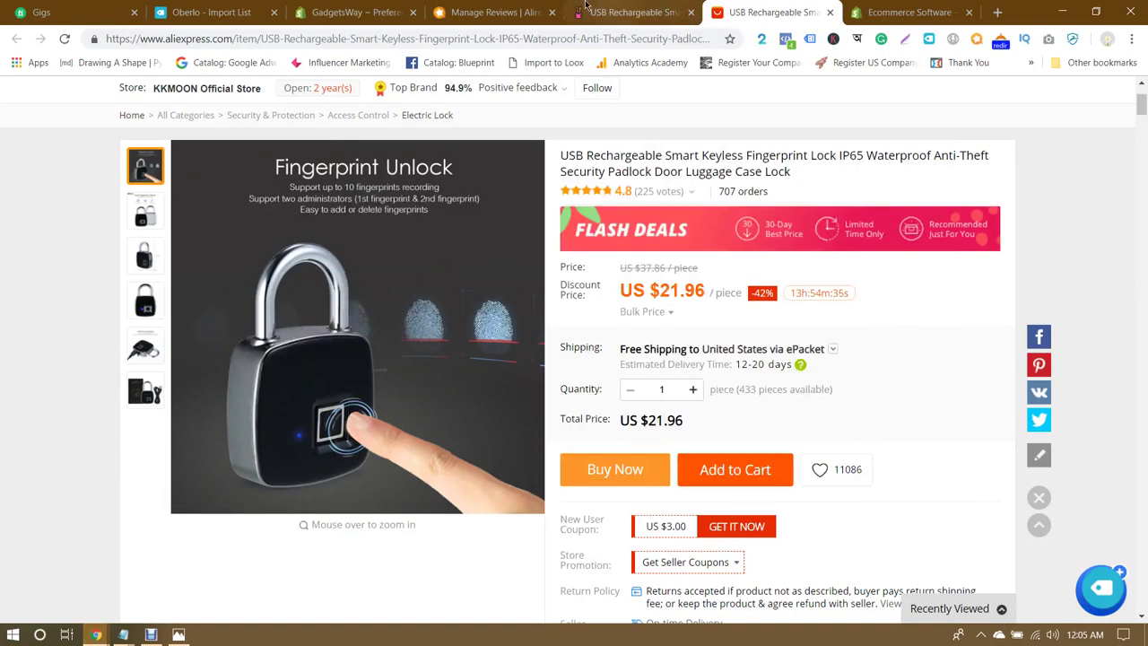
click(311, 6)
click(451, 6)
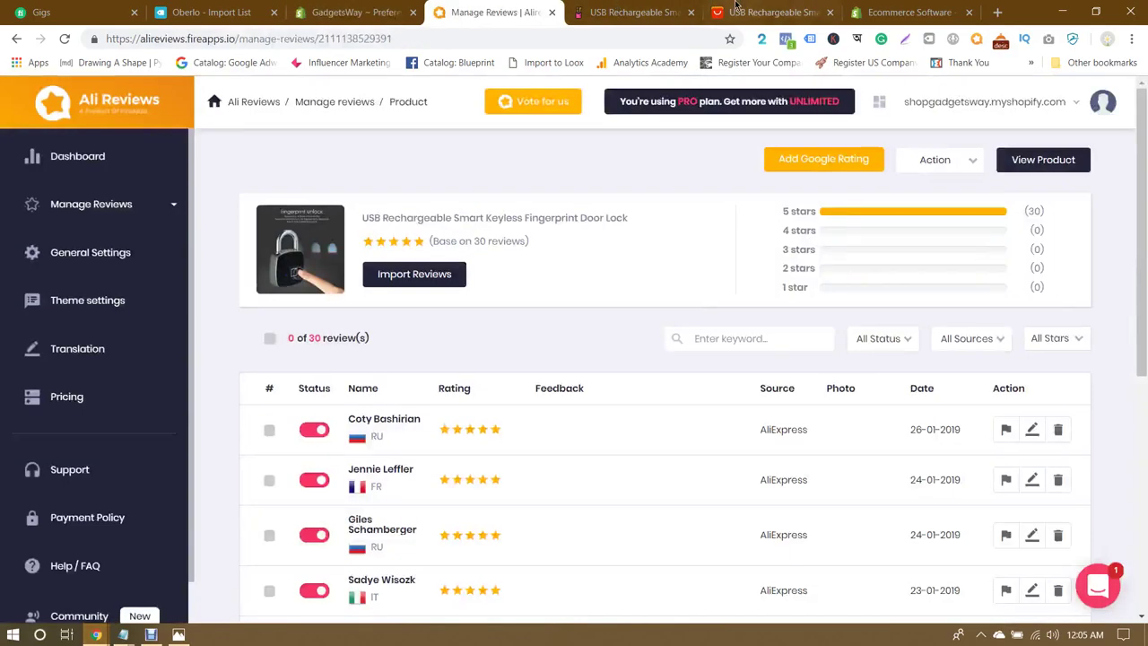
click(771, 12)
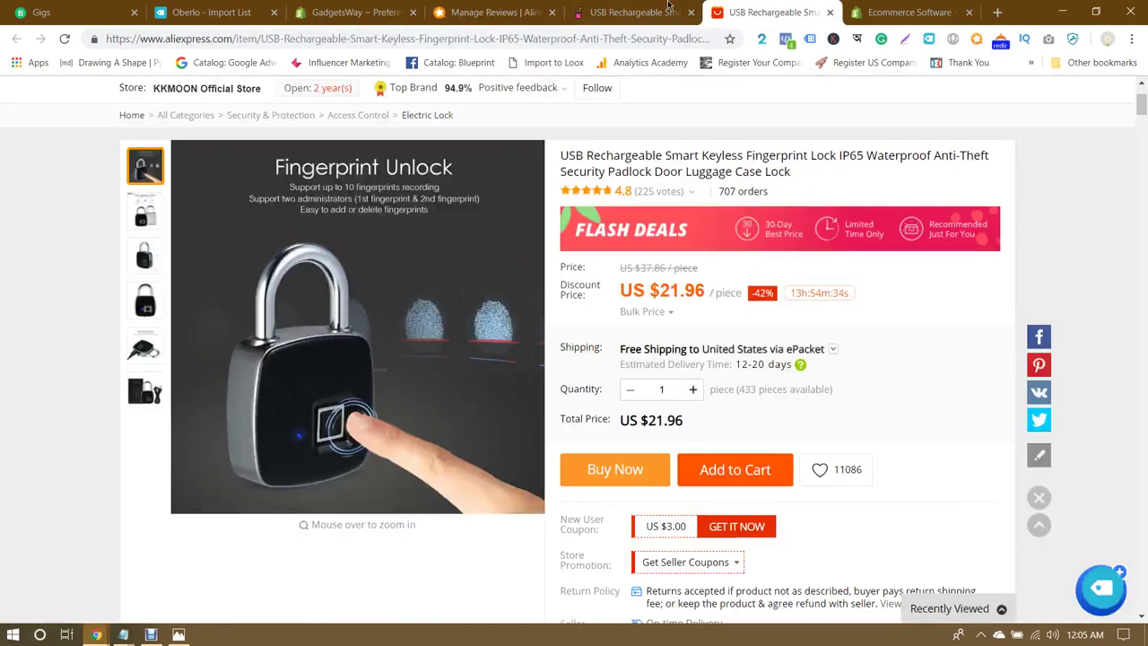
Step: Open the fingerprint lock's page on the Gadgets Way store and save its dimensions image to the Desktop as product-image-797028773_1024x1024.jpg
click(623, 11)
scroll(863, 319, down, 4)
scroll(862, 319, up, 5)
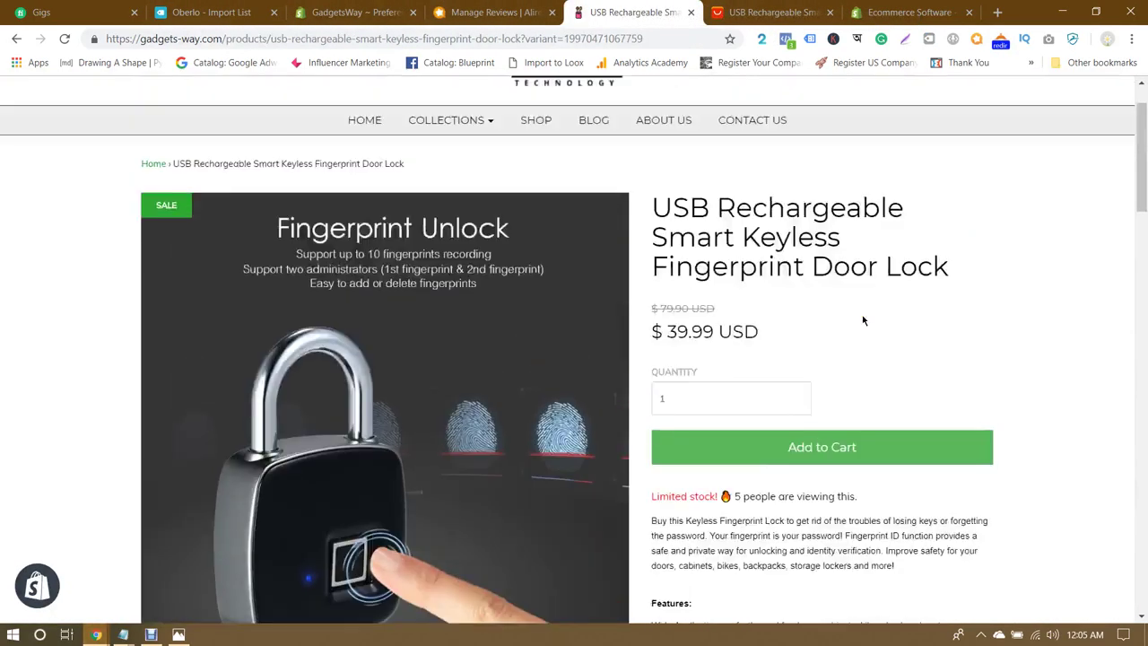
scroll(628, 376, down, 5)
click(464, 394)
scroll(464, 399, up, 4)
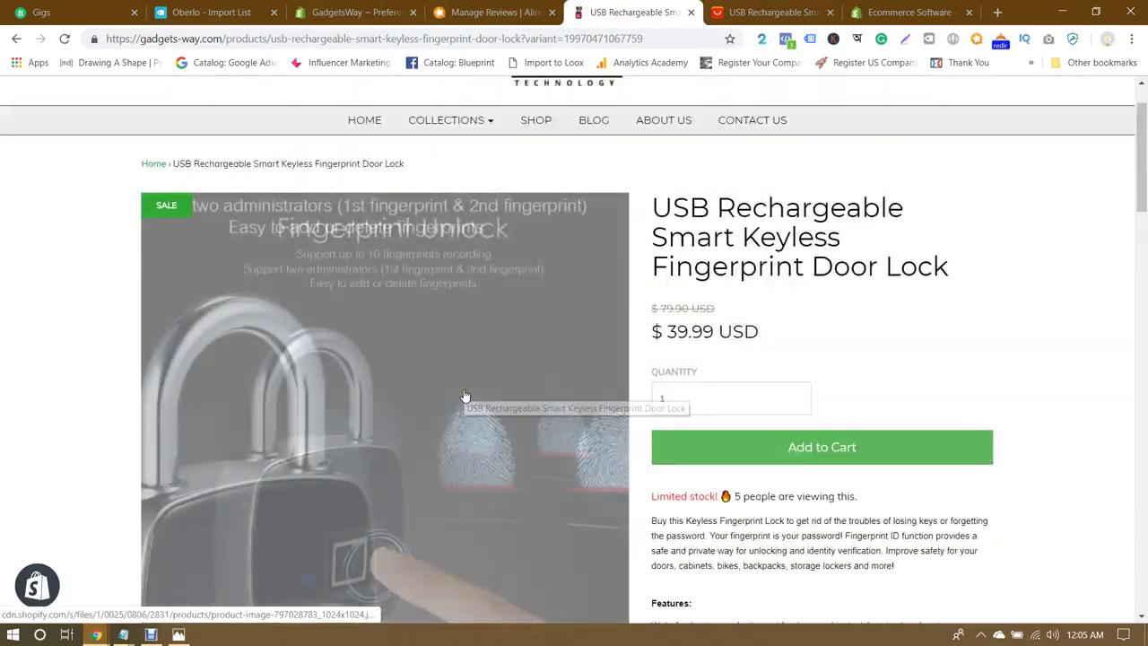
scroll(464, 397, down, 1)
right_click(352, 265)
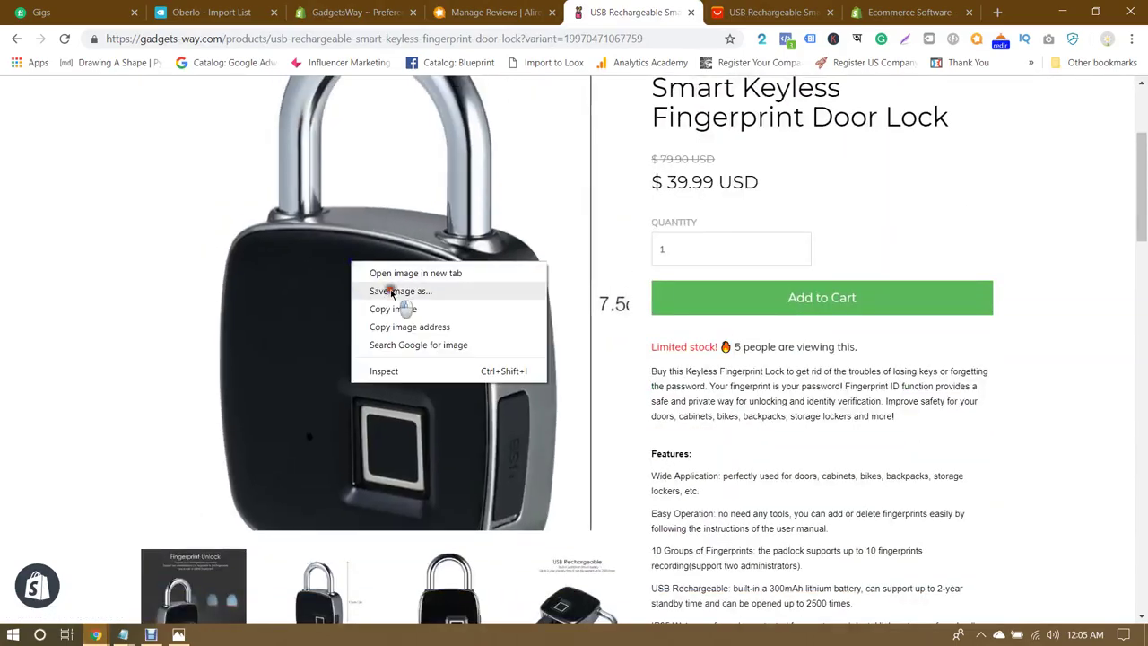
click(403, 291)
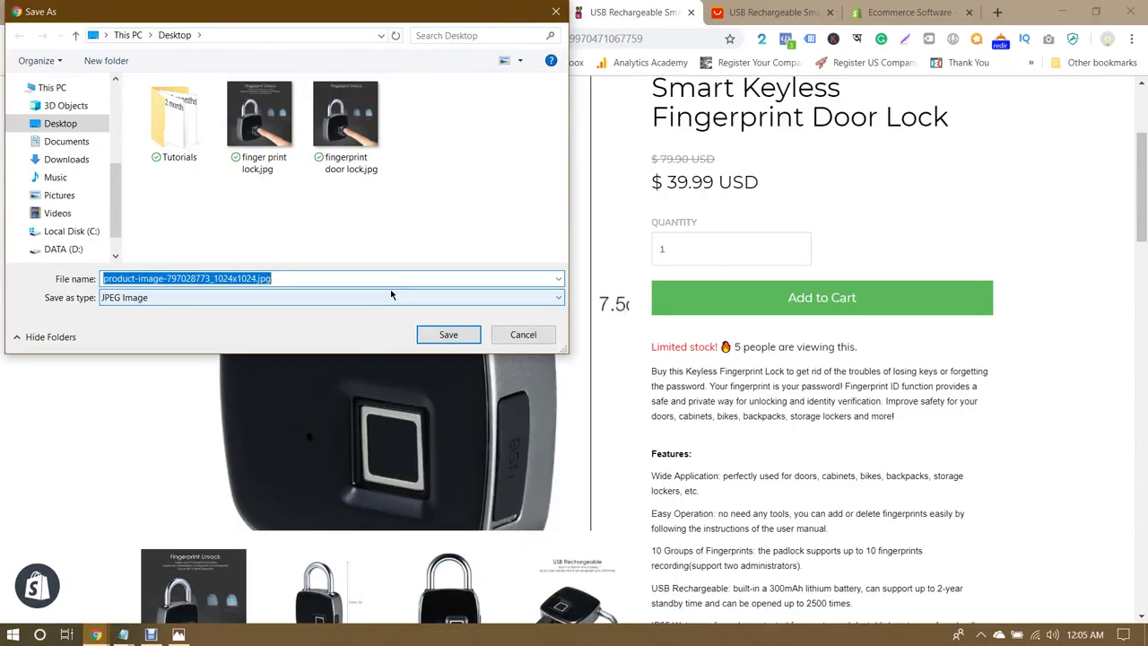
key(Return)
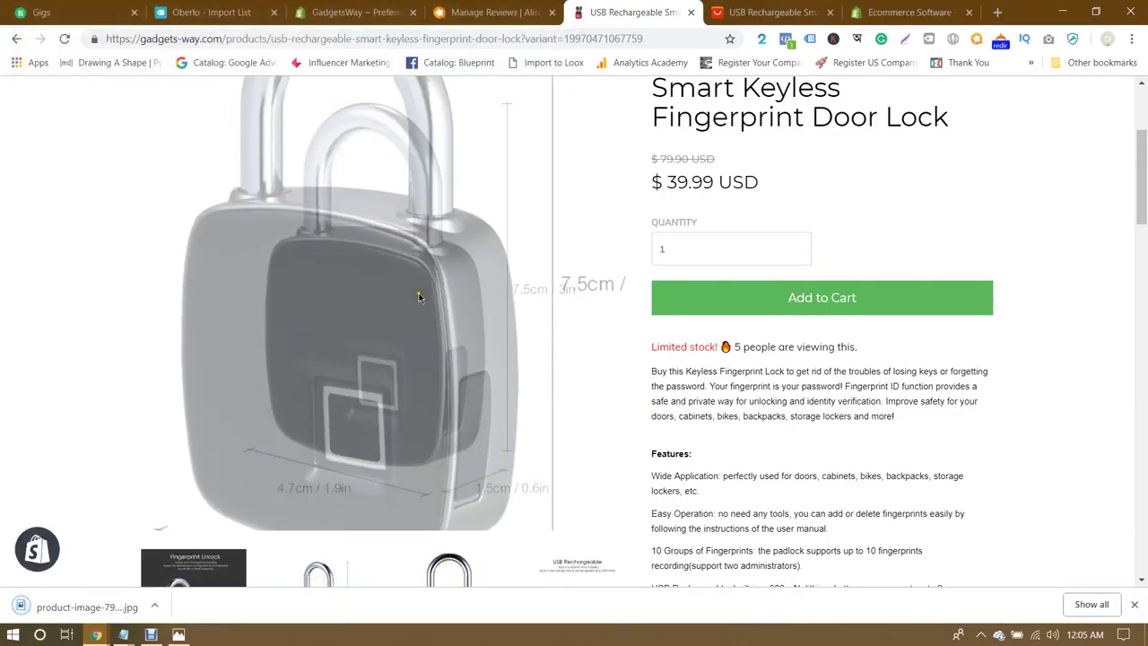
Step: Save the lock's front-view and USB Rechargeable images to the Desktop as product-image-797028783_1024x1024.jpg and product-image-797028775_1024x1024.jpg
right_click(418, 297)
click(460, 312)
click(475, 336)
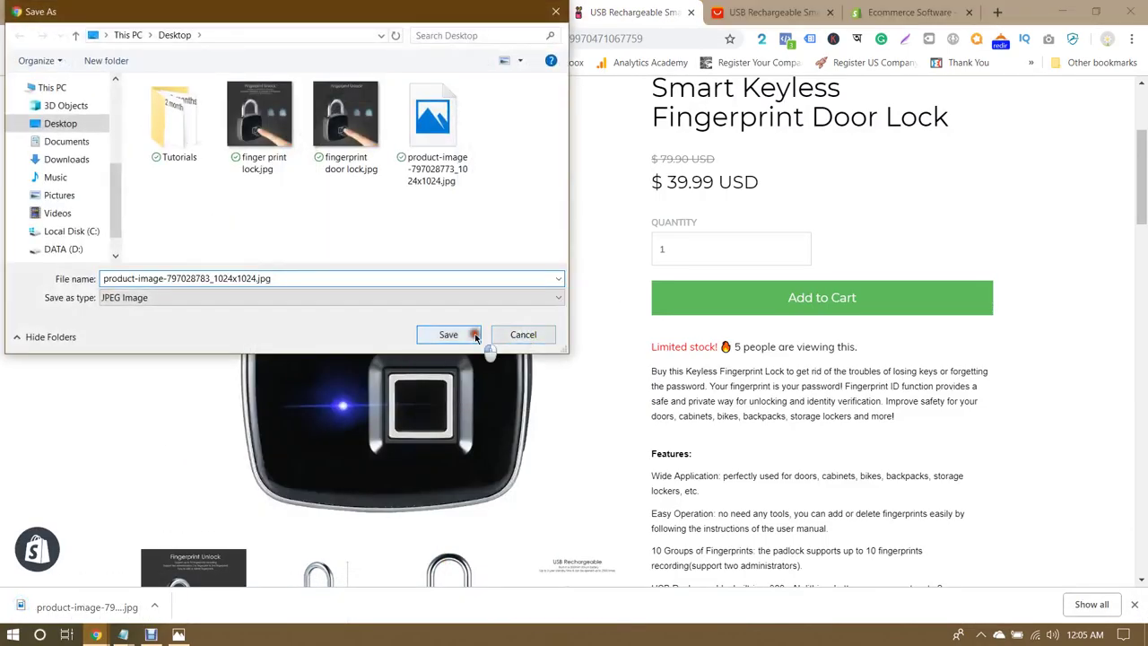
scroll(478, 376, down, 2)
scroll(480, 416, up, 4)
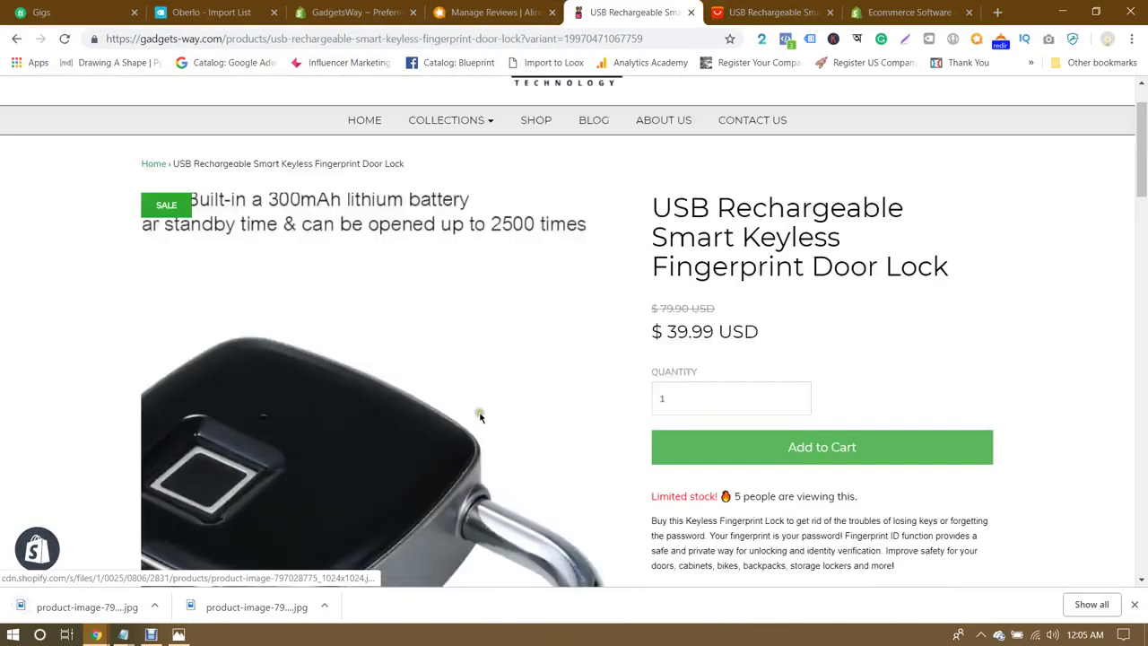
right_click(395, 399)
click(431, 423)
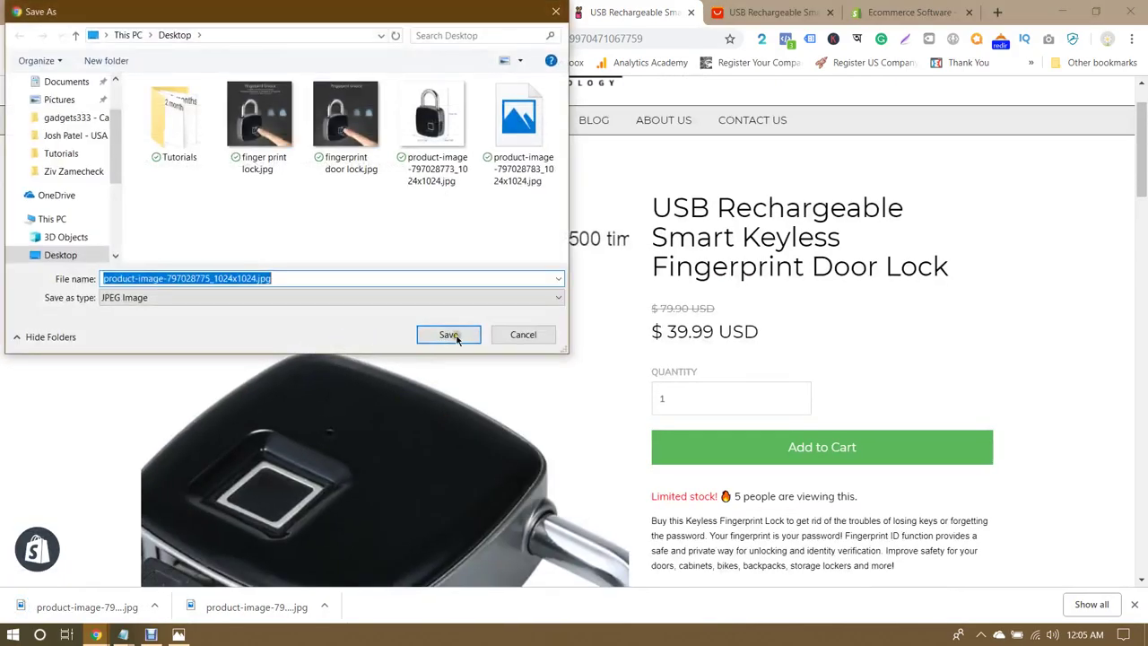
click(448, 334)
Step: Switch back to the Ads Manager window and change the ad format to Carousel
mouse_move(96, 634)
click(210, 584)
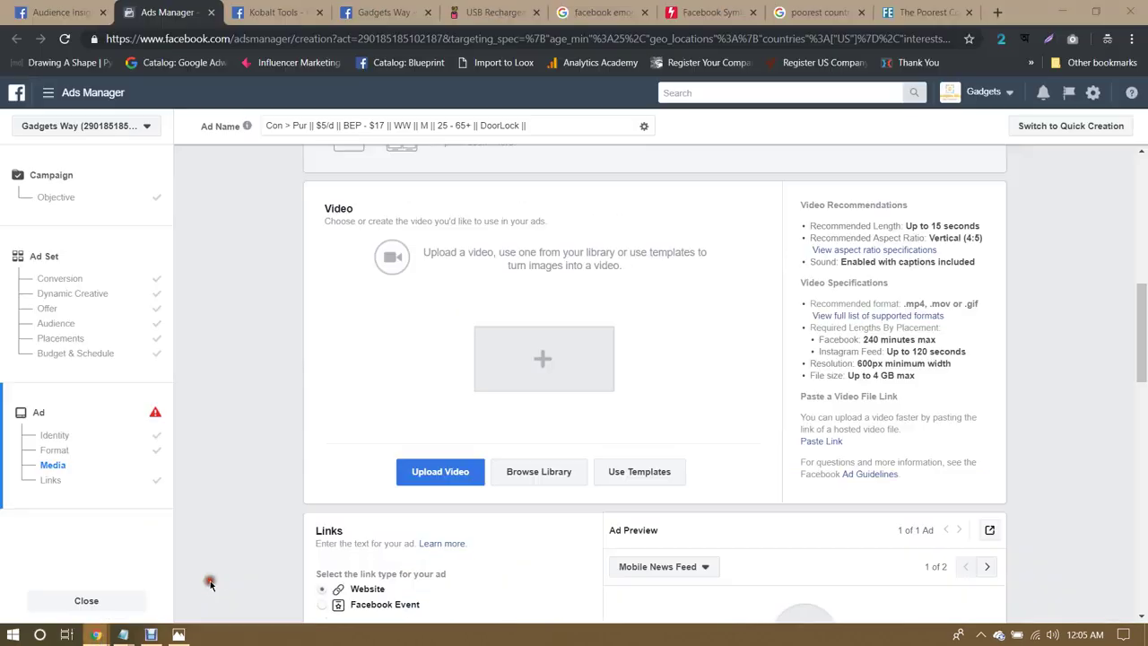
scroll(1123, 429, up, 5)
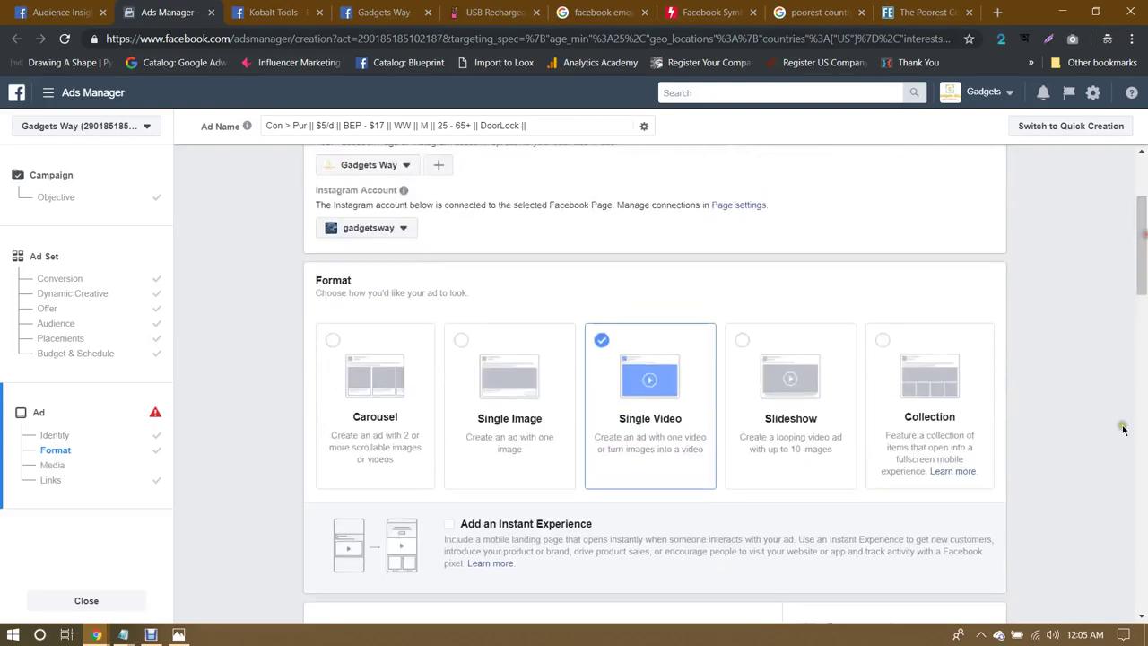
scroll(1090, 461, down, 3)
scroll(1083, 459, up, 3)
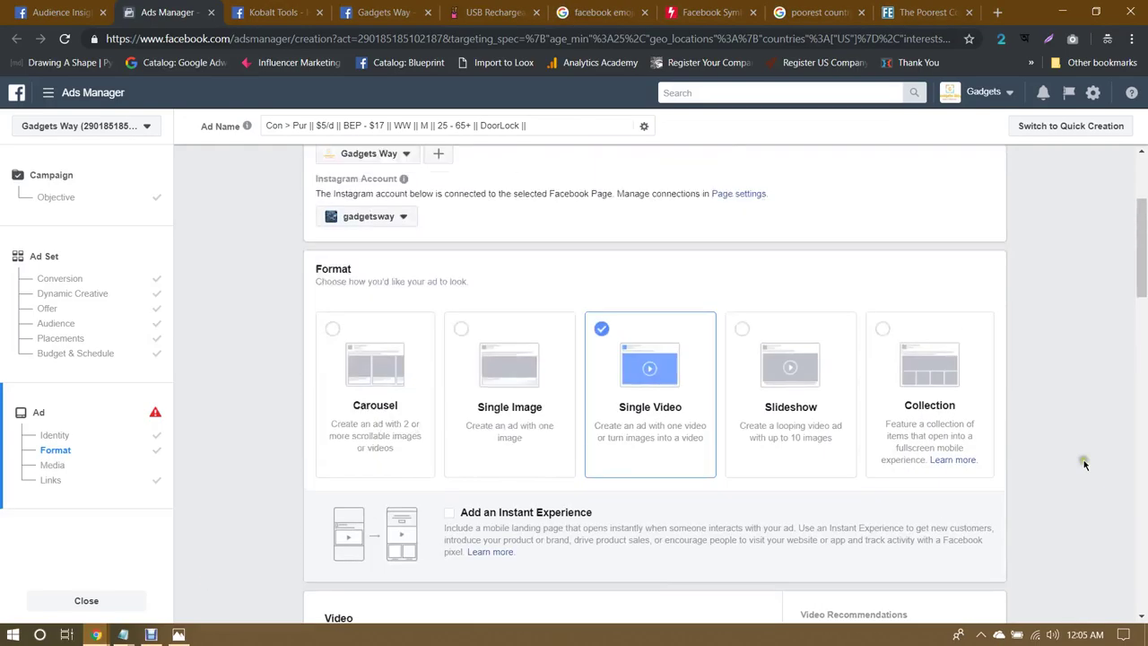
click(332, 357)
Step: Replace the first carousel card's image with wireless cahrger.jpg from the account's image assets
scroll(248, 357, down, 6)
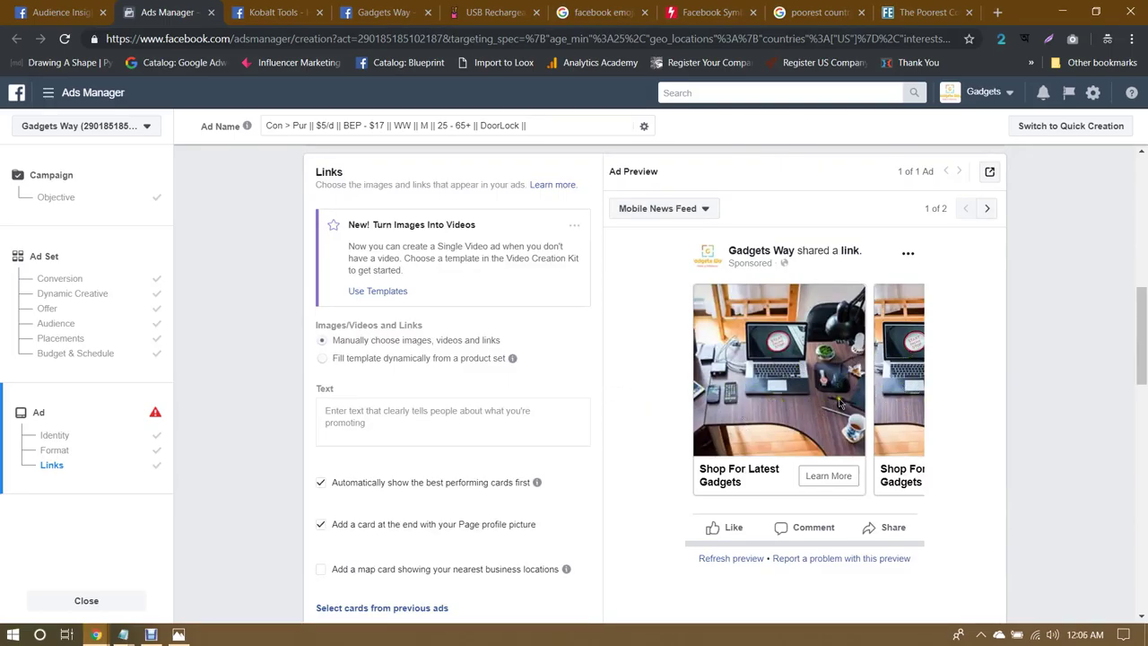
scroll(516, 394, up, 2)
scroll(516, 395, down, 5)
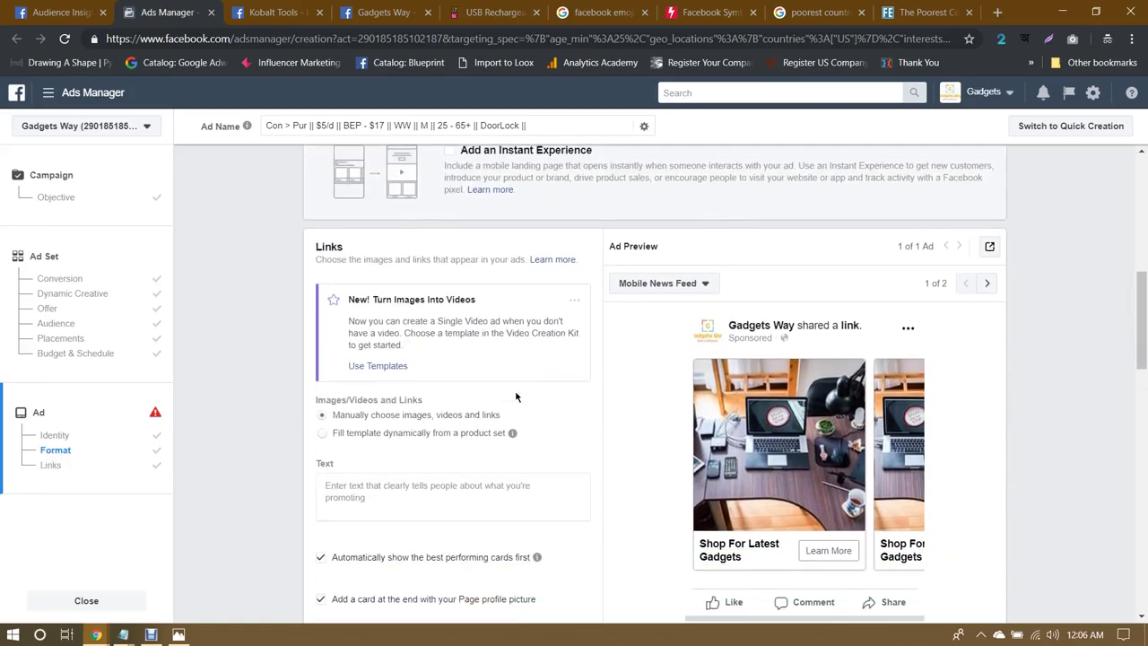
scroll(281, 266, down, 2)
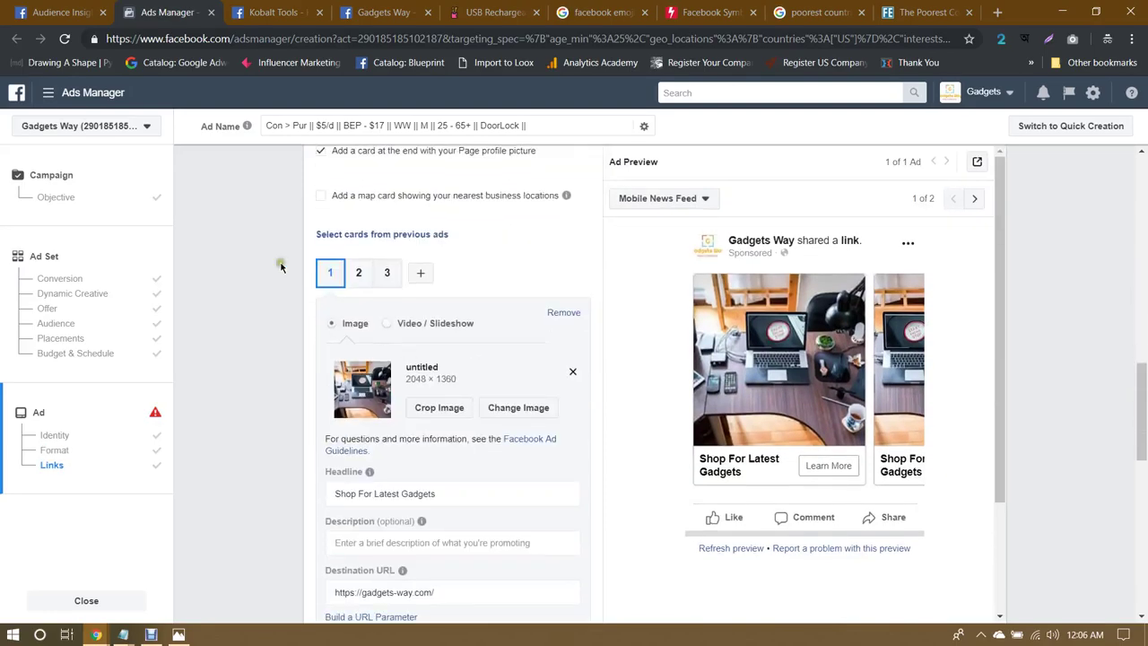
scroll(277, 315, down, 1)
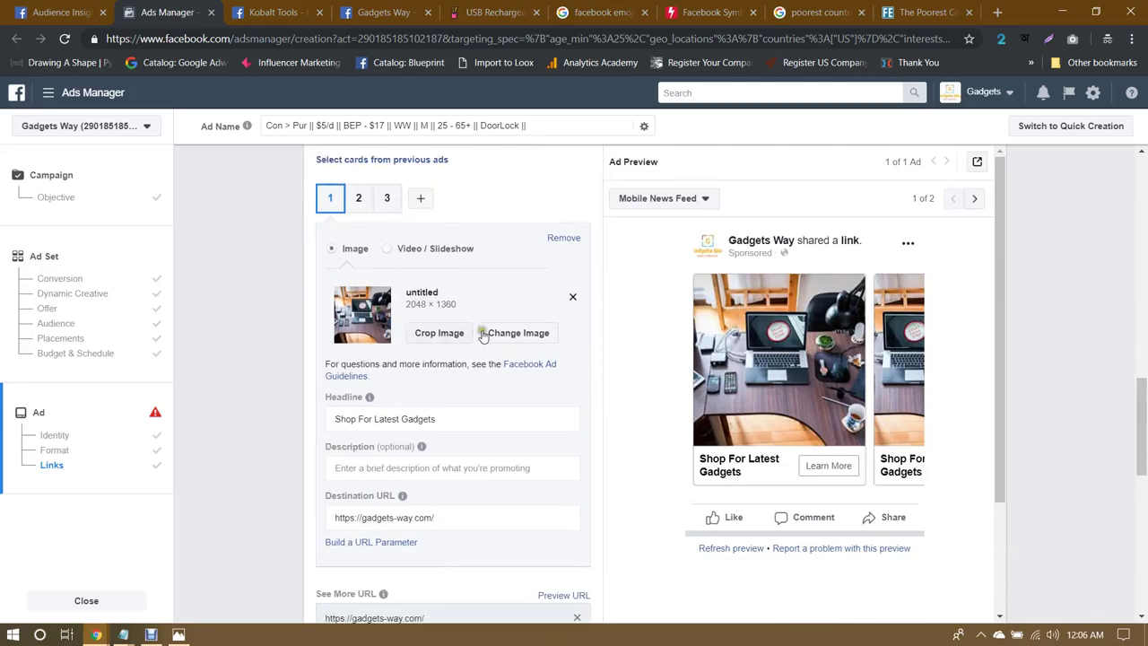
click(515, 342)
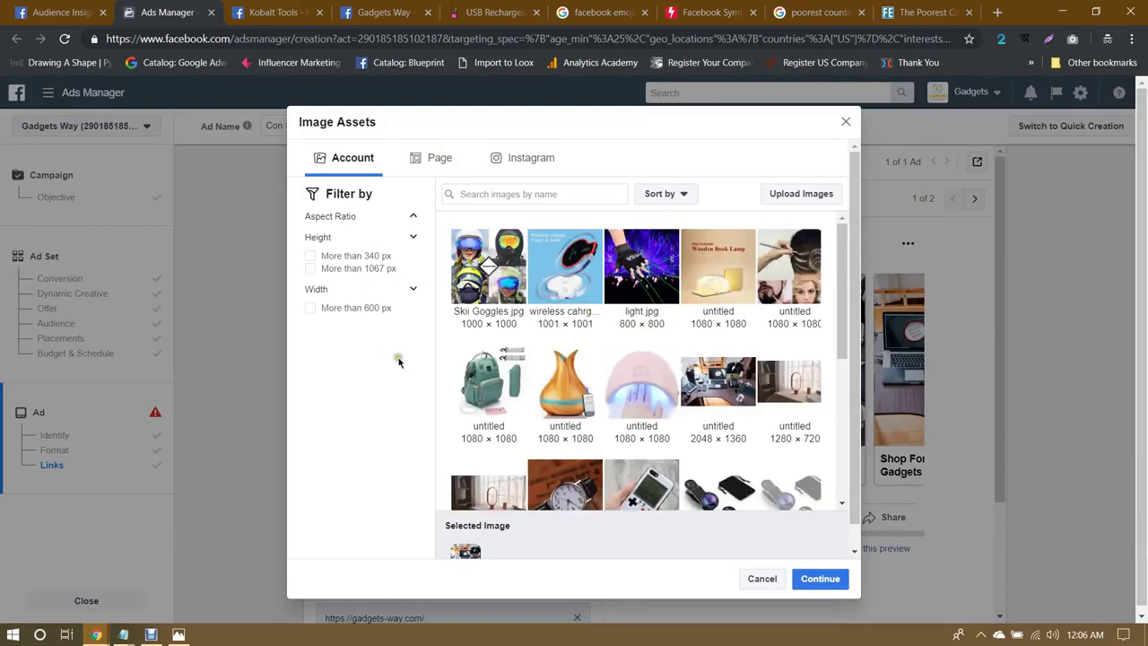
click(812, 194)
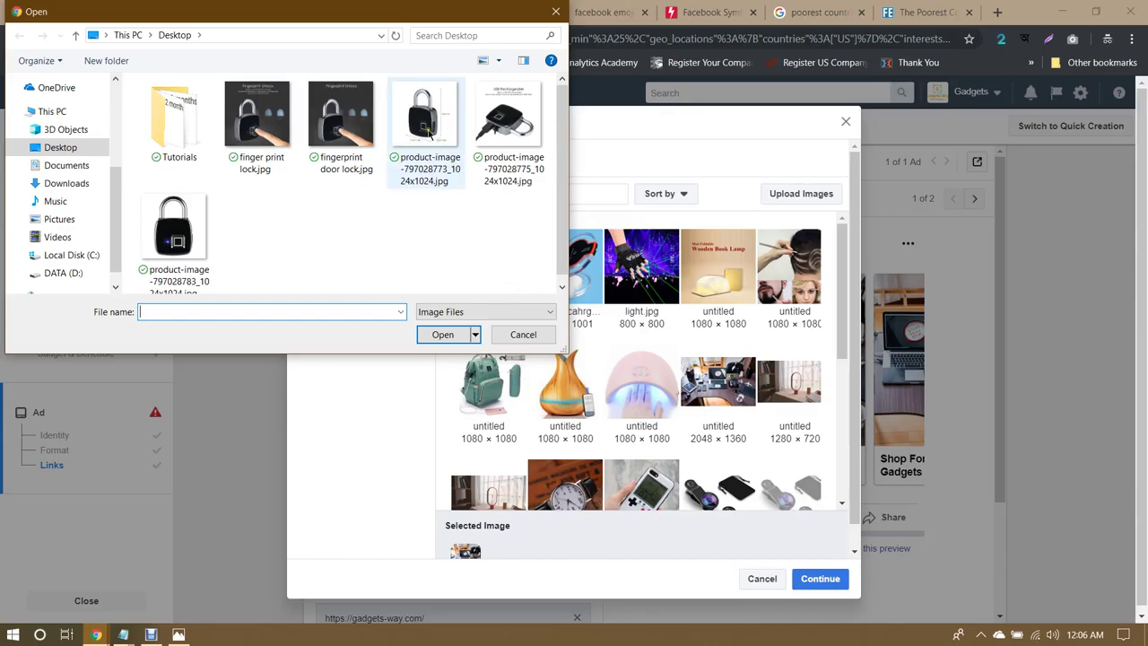
click(523, 334)
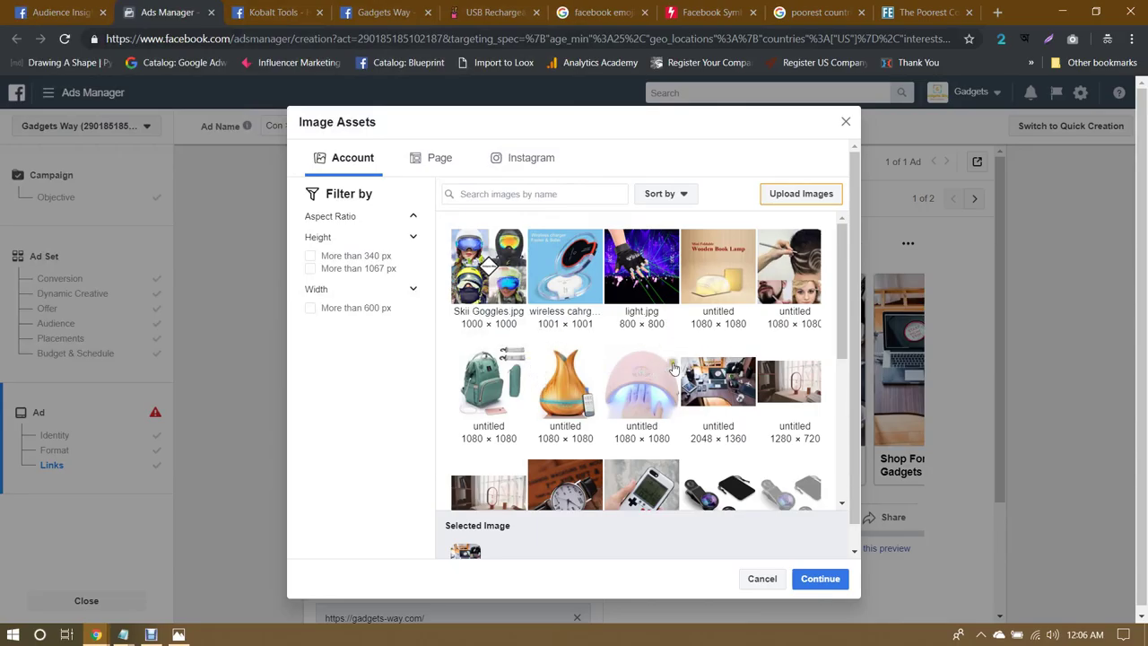
click(571, 284)
click(801, 579)
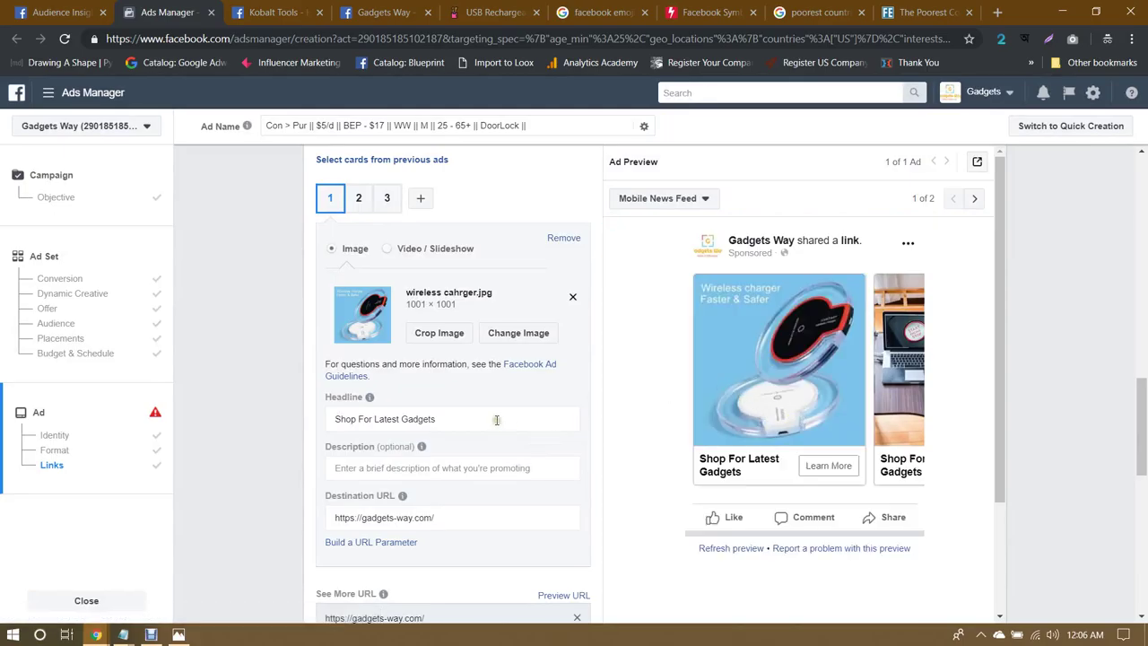
Step: Try the headline "Shop For Latest Gadgets Now" on the first card and remove the added word again
scroll(495, 420, down, 1)
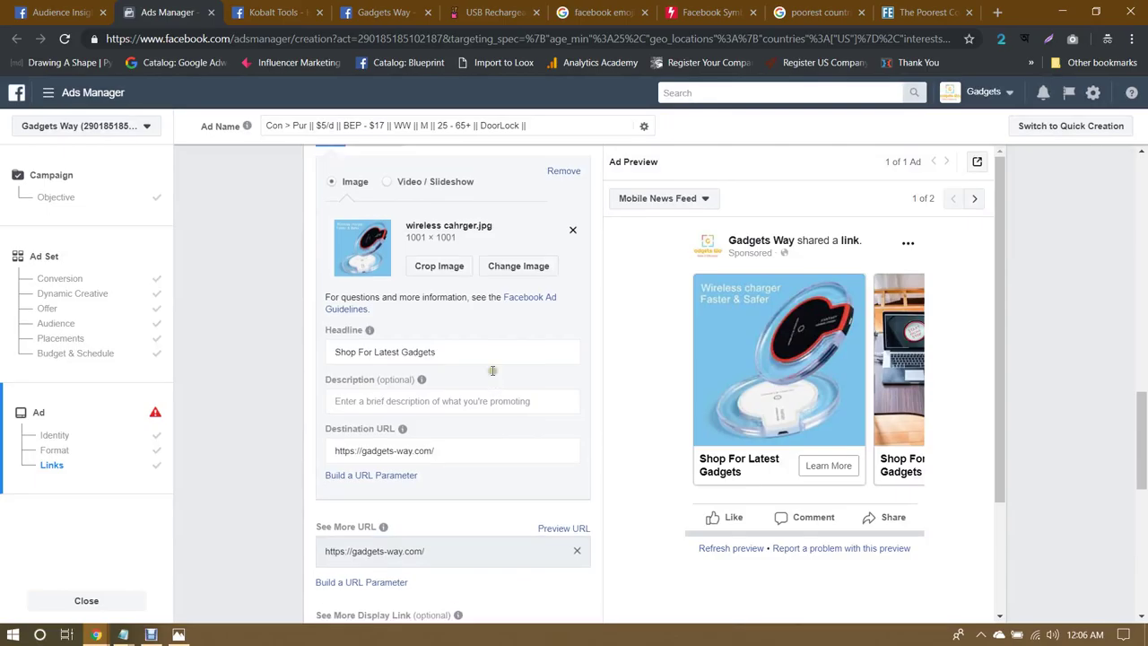
scroll(430, 279, up, 1)
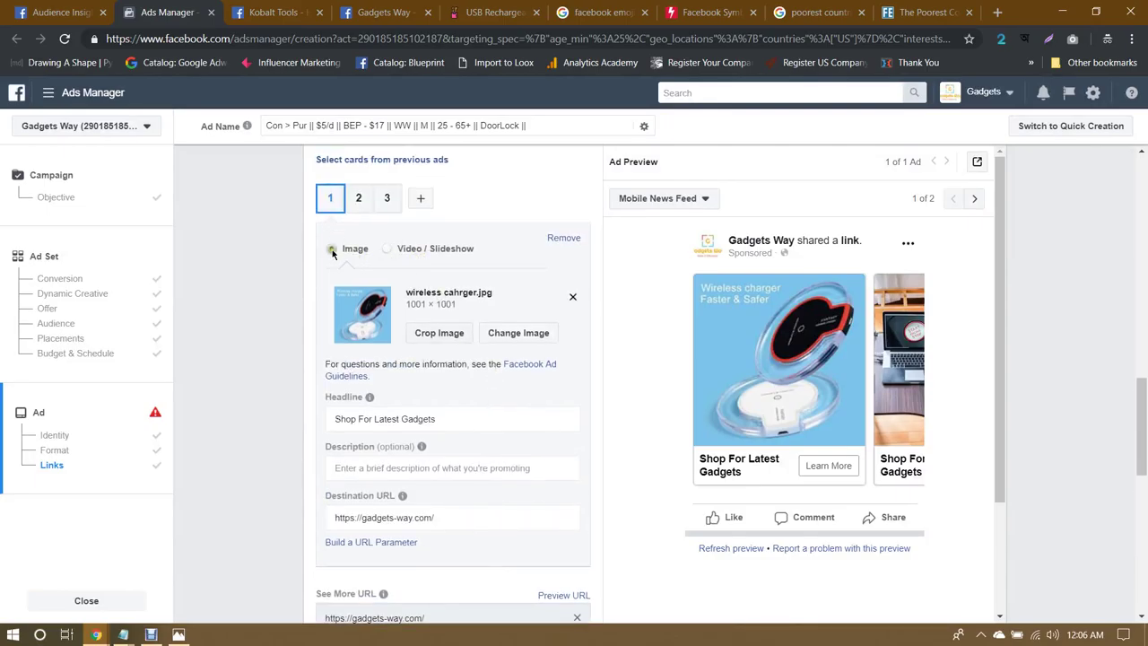
scroll(332, 253, up, 1)
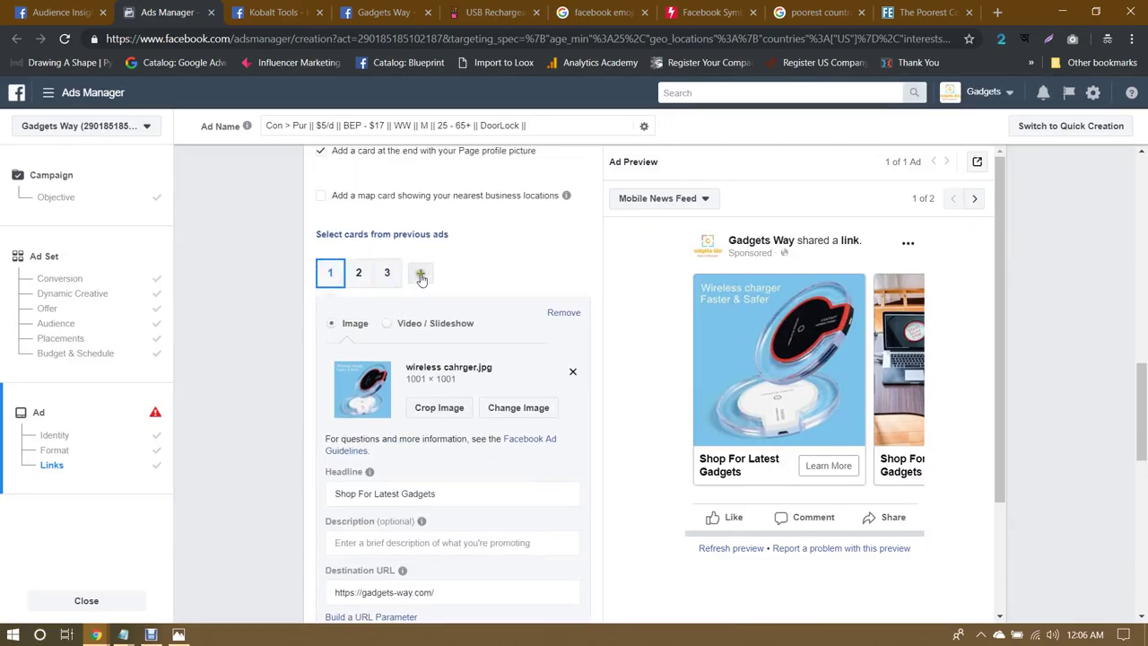
scroll(289, 314, down, 3)
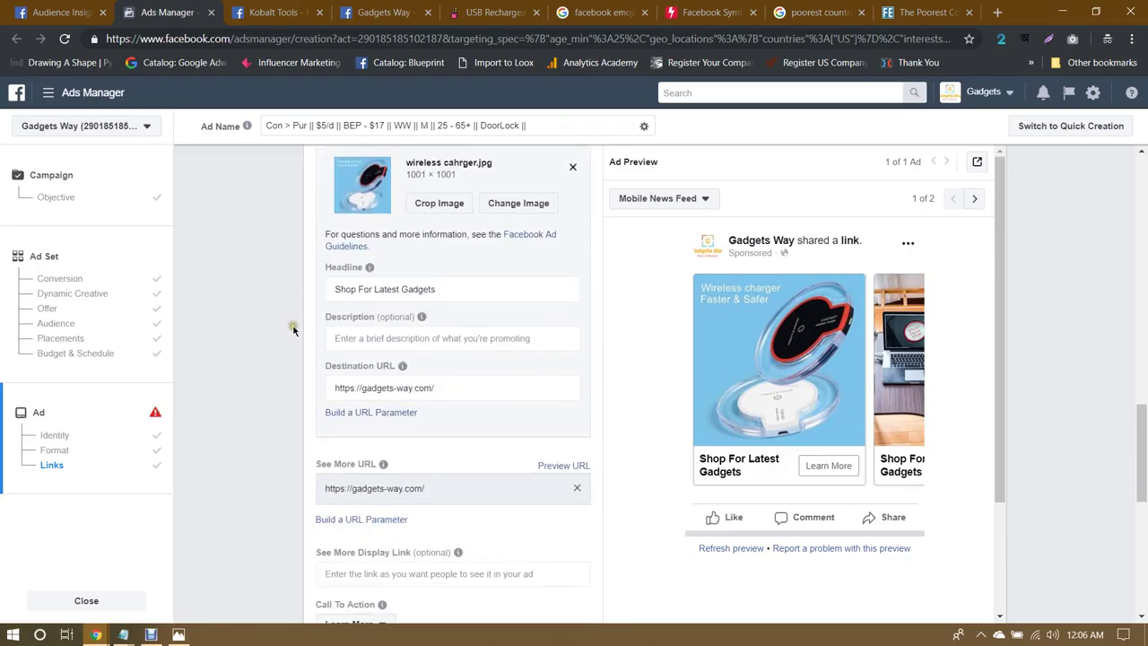
mouse_move(439, 289)
click(451, 269)
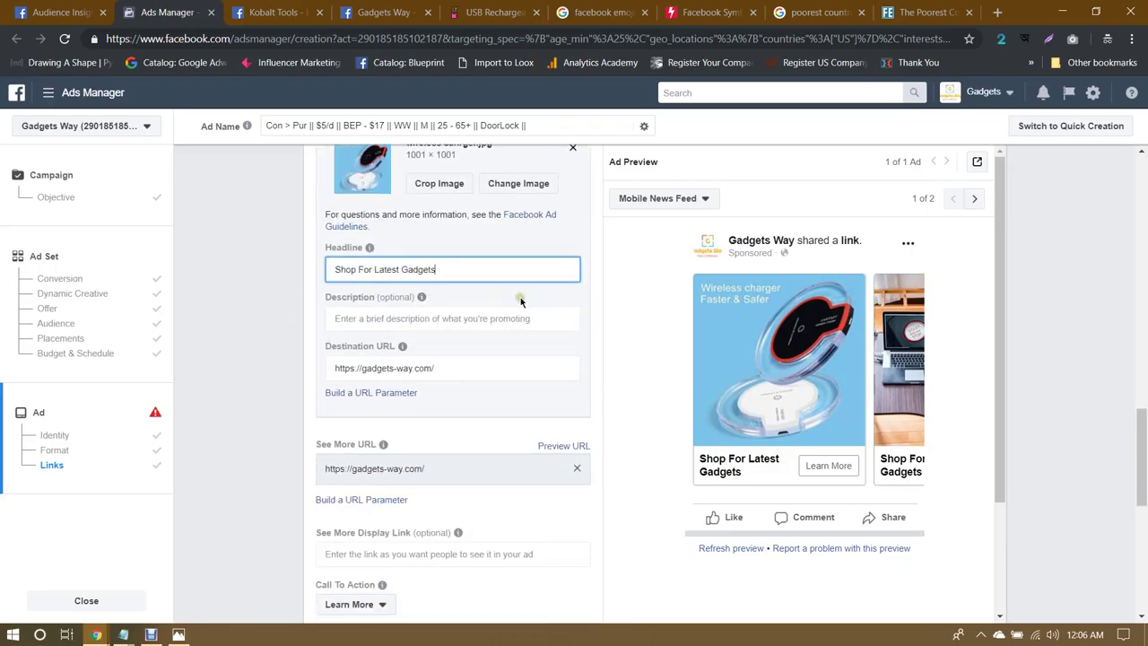
text(Now)
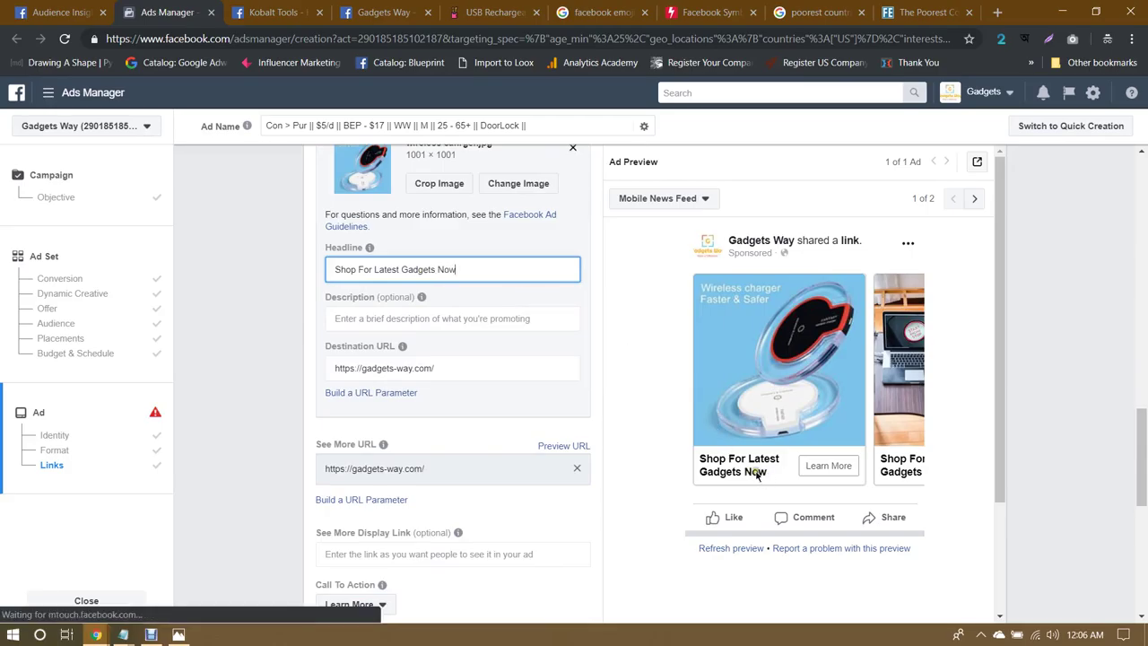
double_click(449, 269)
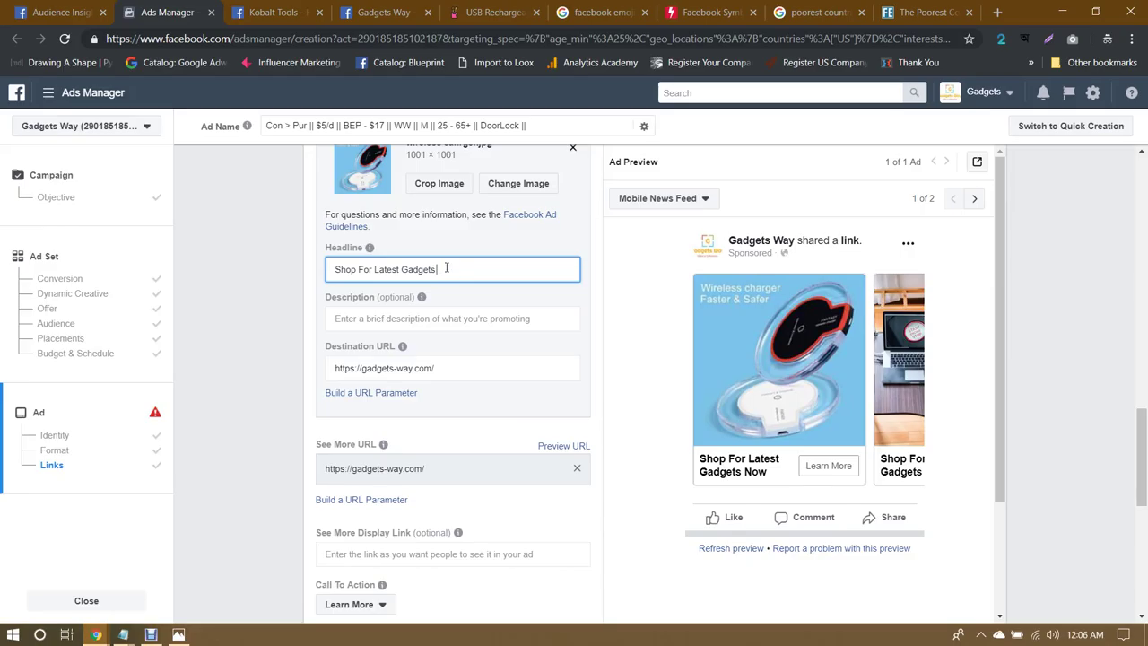
click(449, 297)
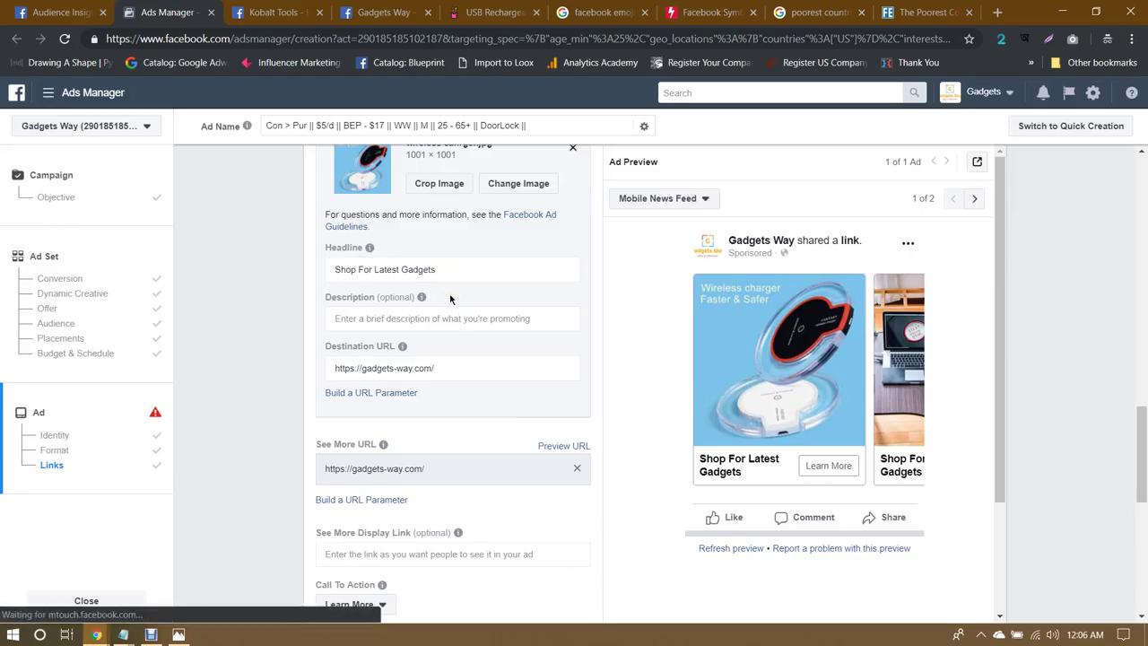
Step: Set the first card's description to "50% Off Today"
click(446, 316)
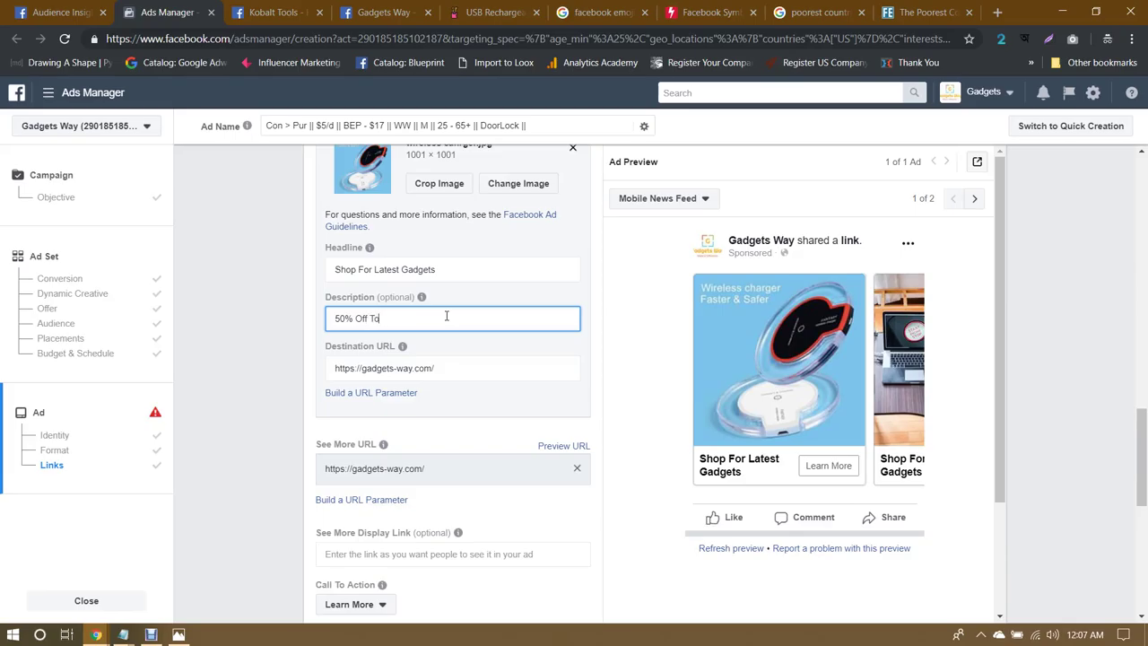
click(466, 360)
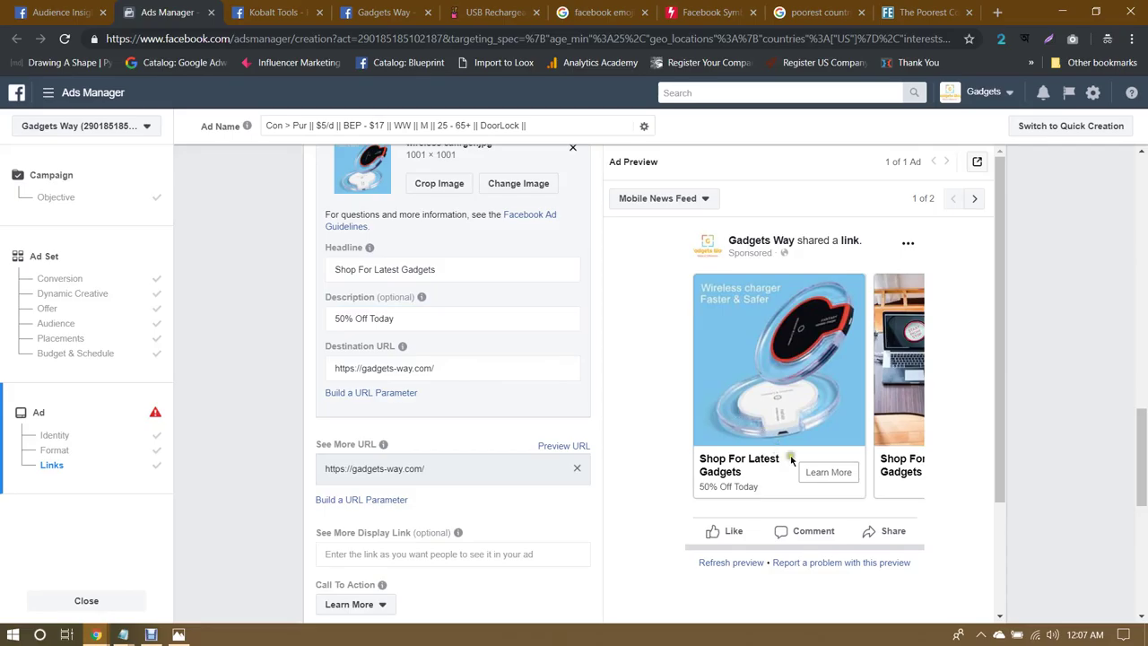
click(460, 374)
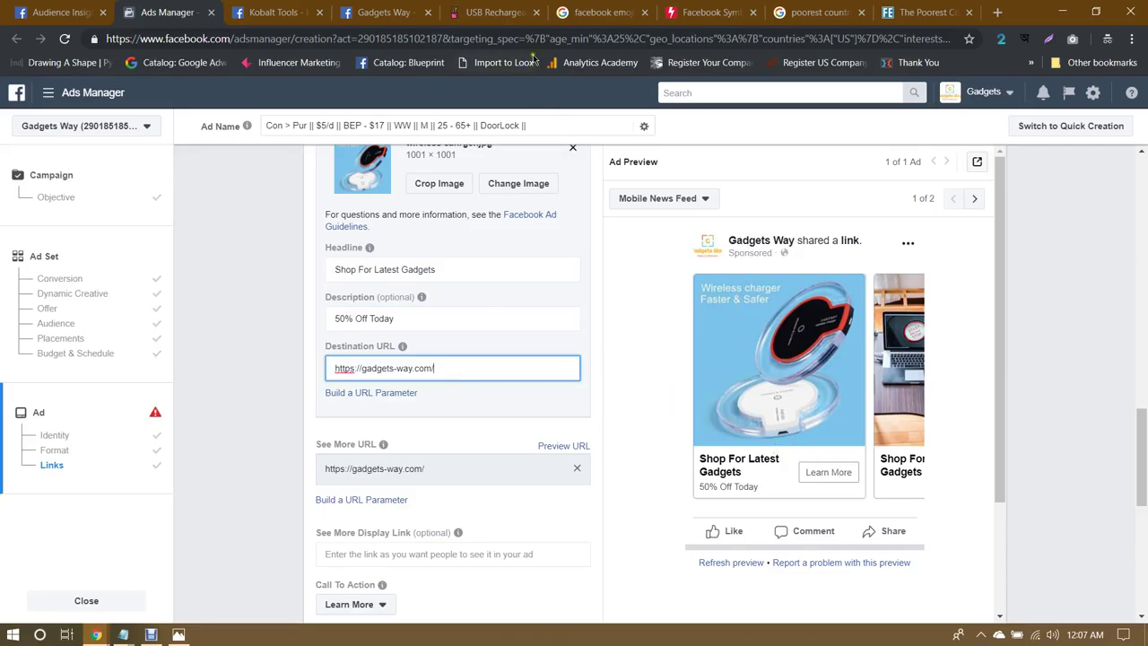
Step: On the Gadgets Way store's home page, find the New Ultra-Thin Crystal K9 Wireless Charger, open it in a new tab and copy its link
click(485, 9)
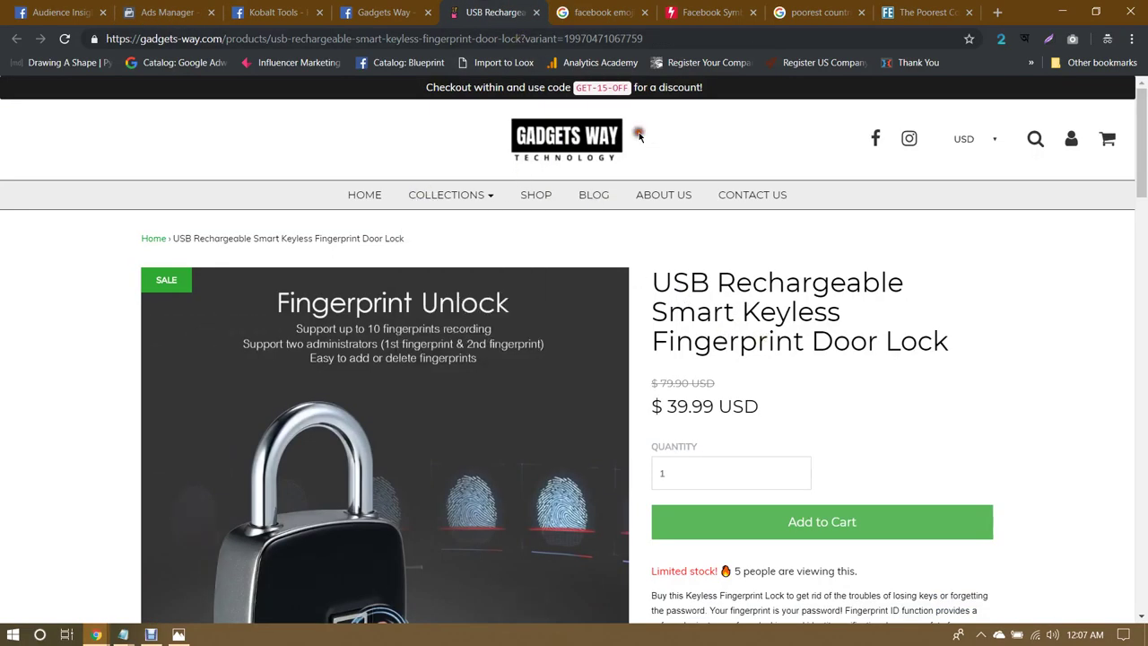
click(645, 201)
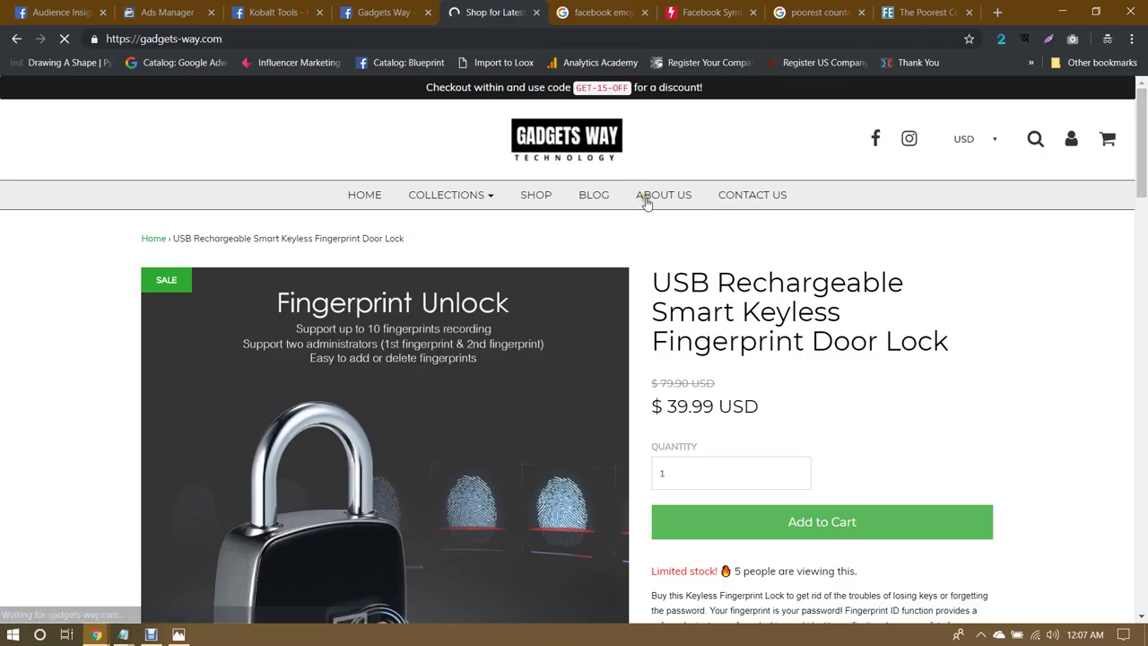
scroll(716, 289, down, 1)
scroll(716, 290, down, 10)
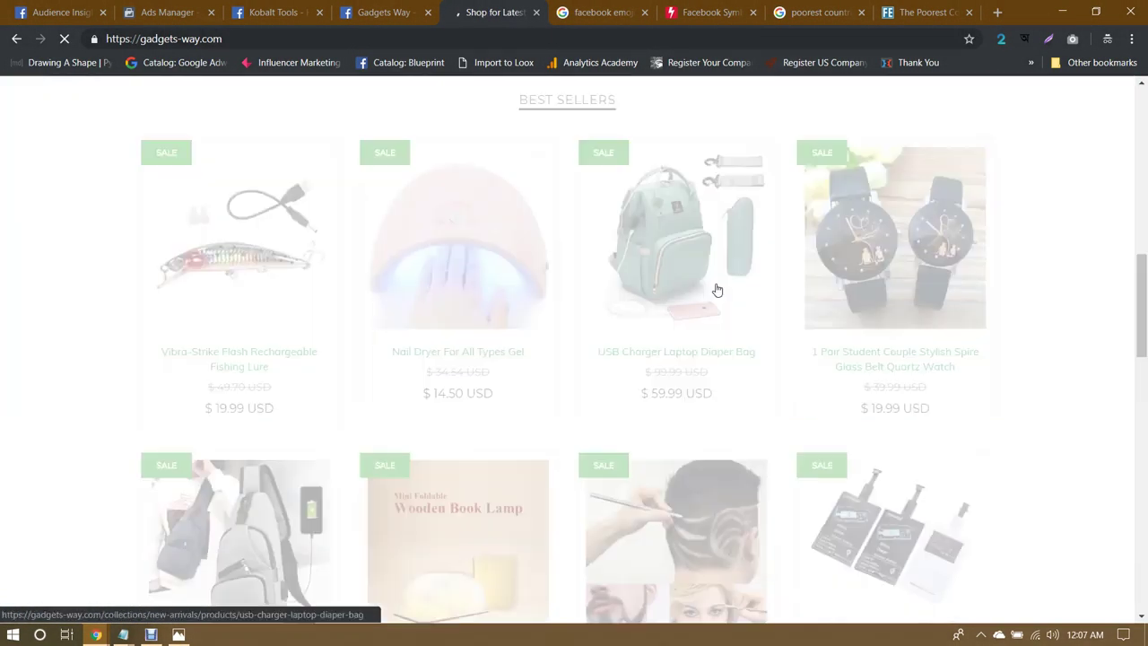
scroll(716, 290, down, 5)
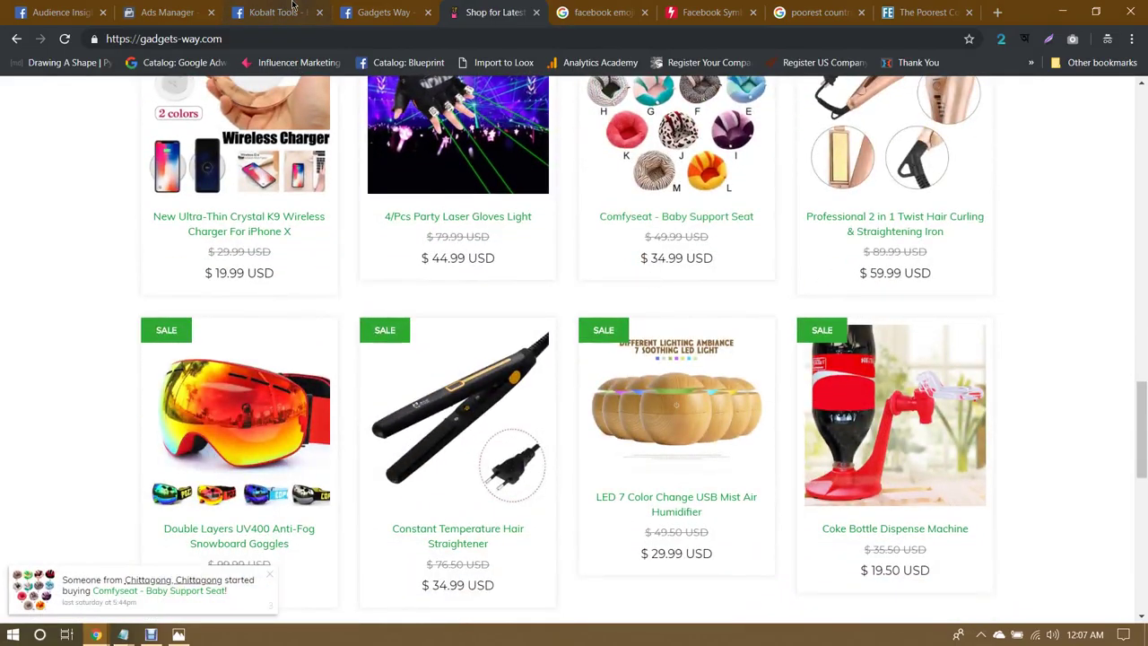
click(167, 11)
click(493, 12)
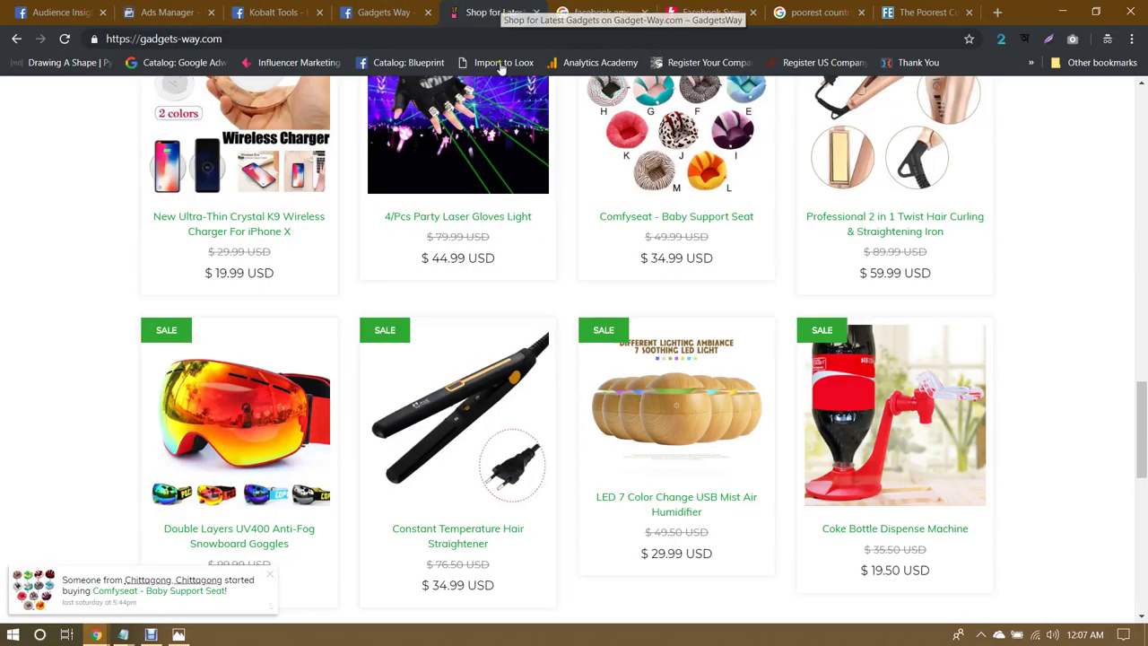
scroll(361, 276, up, 2)
middle_click(246, 175)
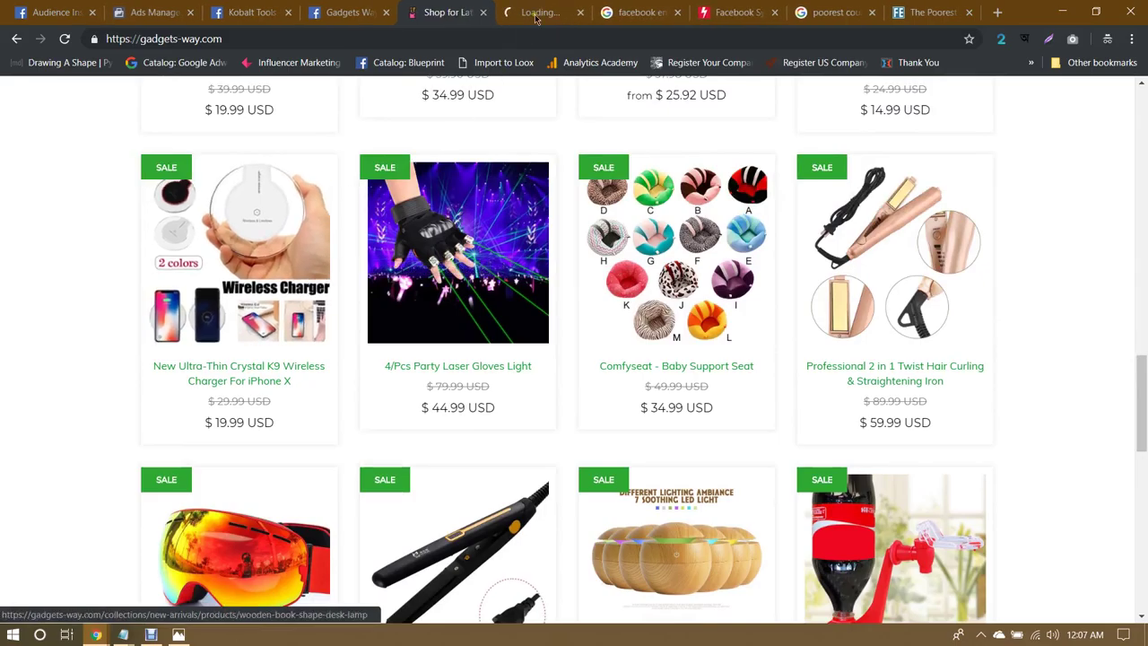
click(535, 11)
click(170, 9)
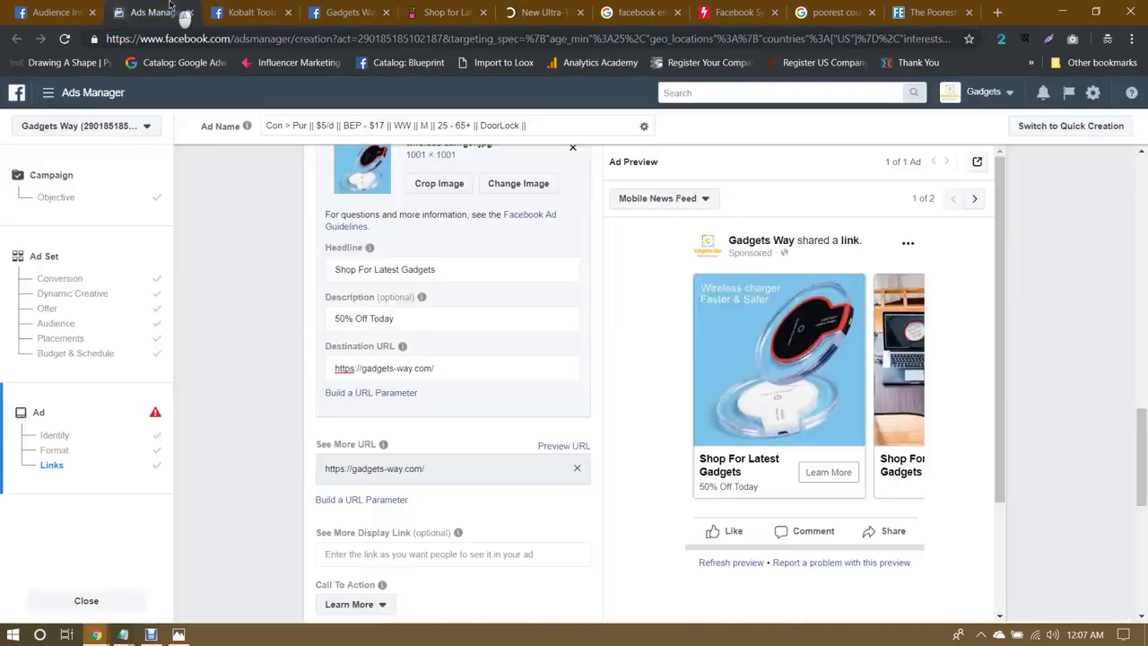
click(448, 368)
triple_click(413, 367)
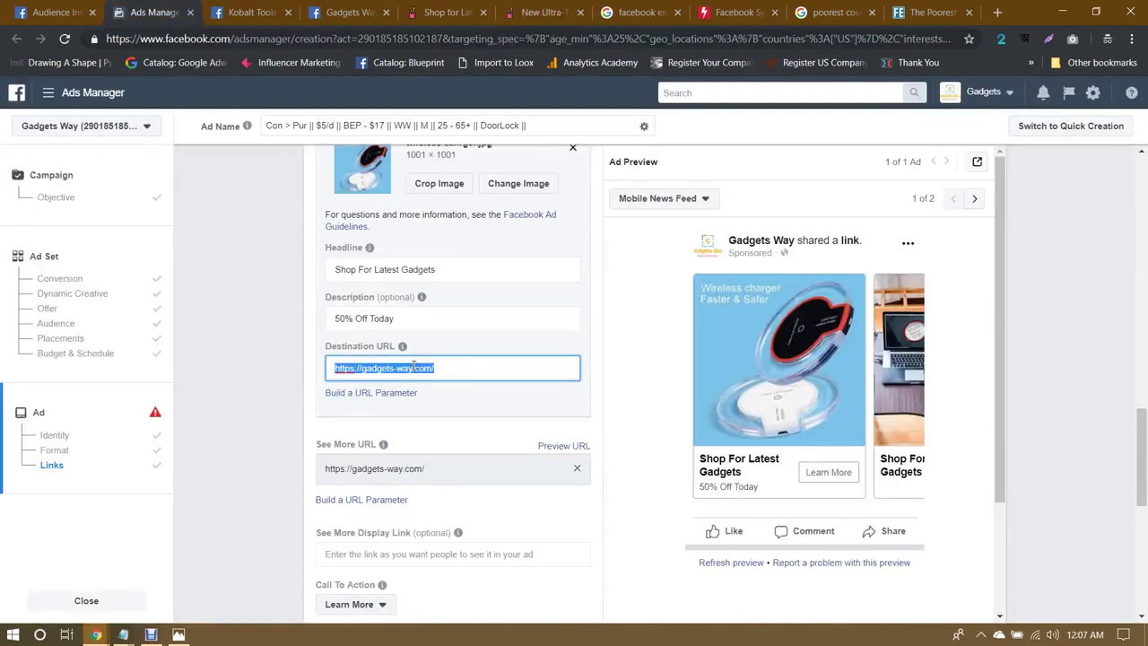
text(https://gadgets-way.com/collections/new-arrivals/products/new-ultra-thin-crystal-k9-wireless-charger-for-iphone-x)
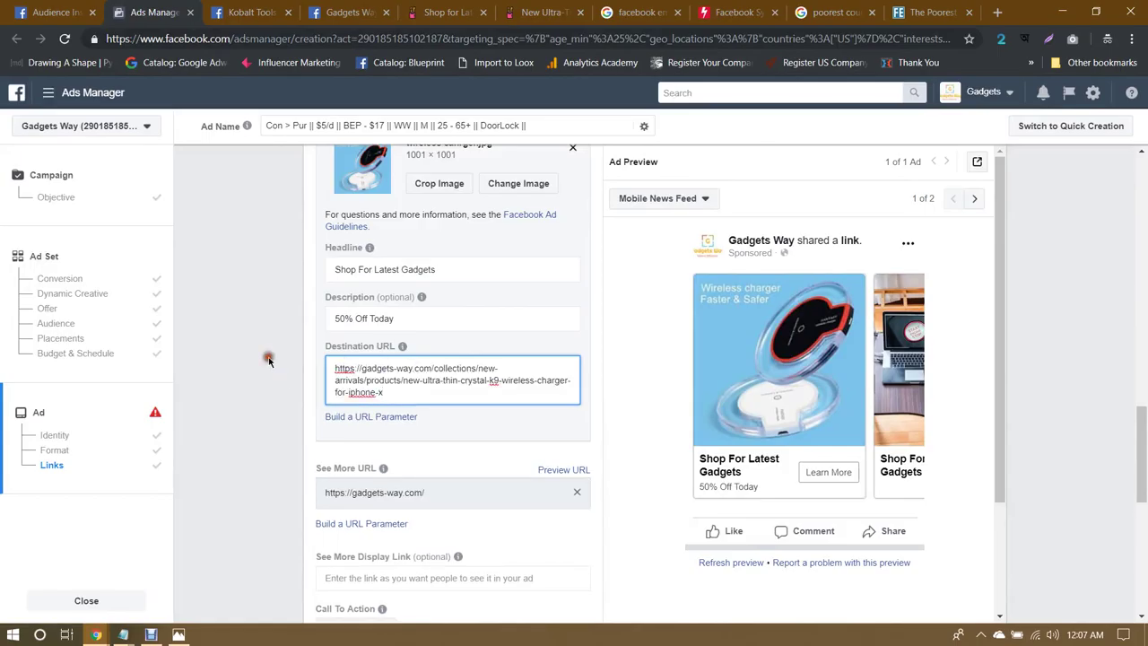
click(269, 358)
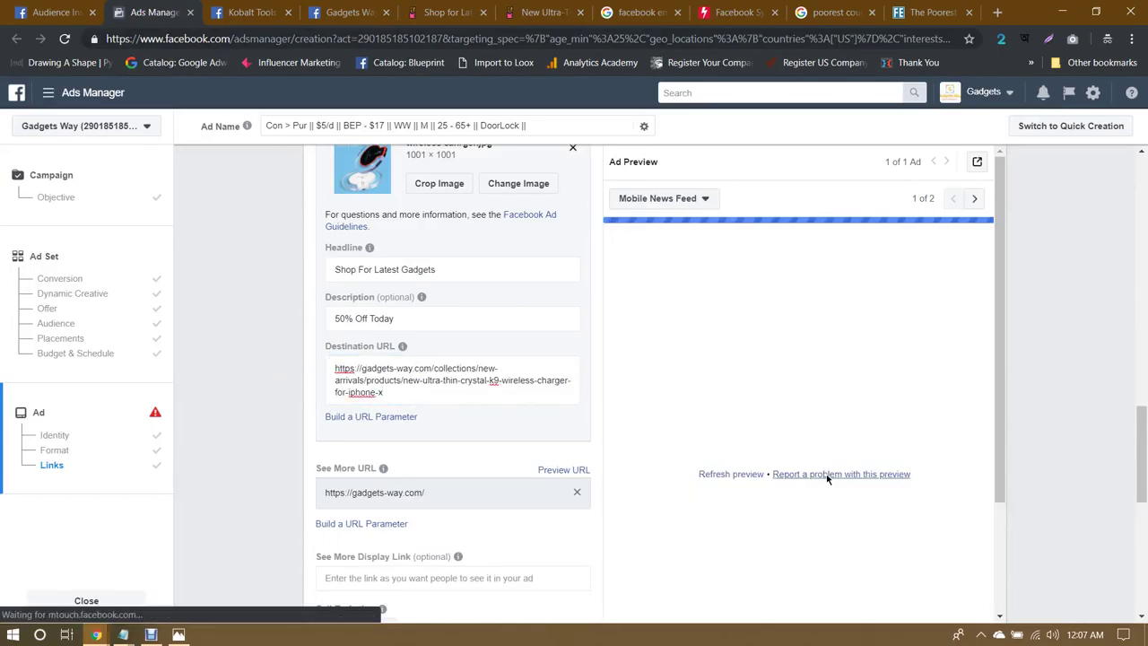
Step: Change the carousel ad's call to action to Shop Now
scroll(576, 419, up, 2)
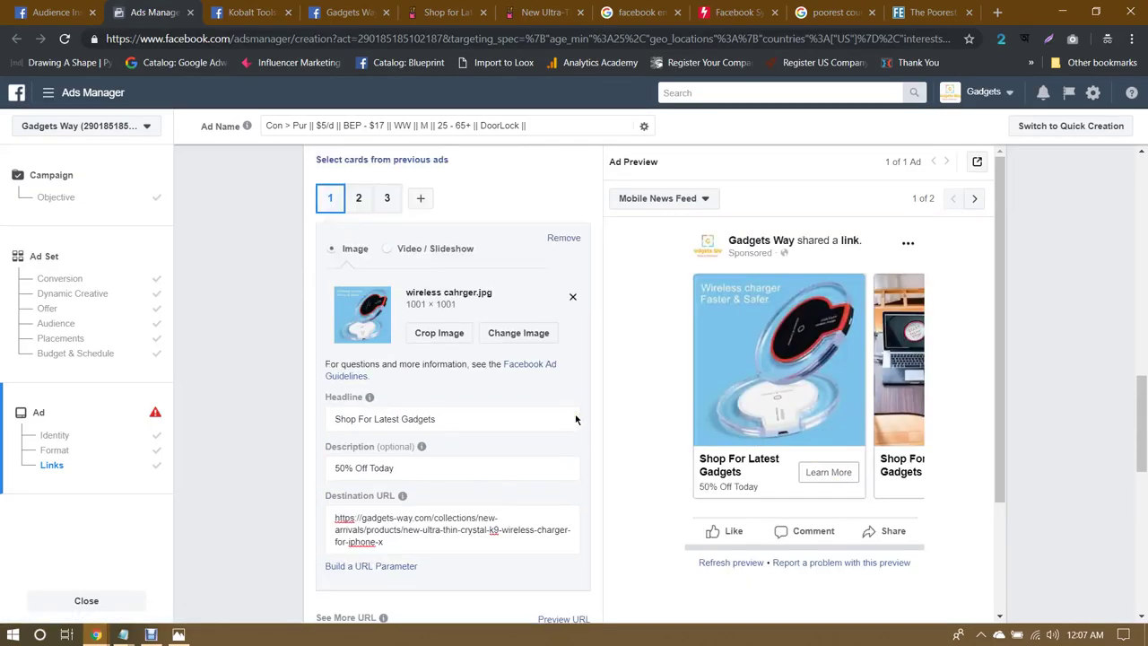
scroll(576, 419, down, 4)
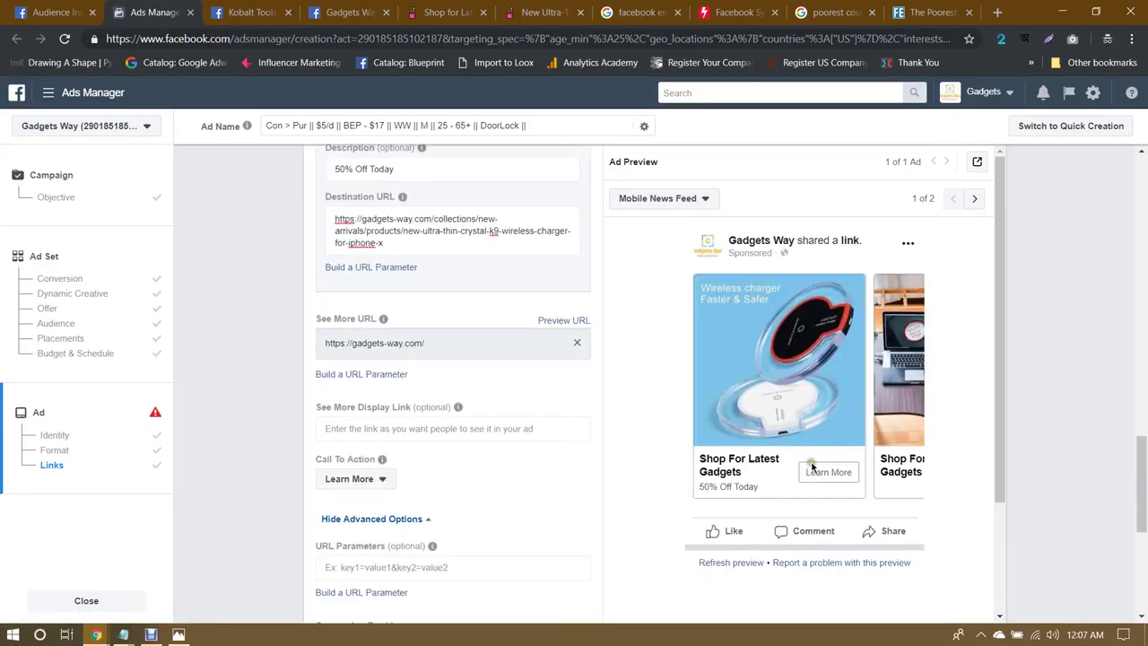
click(356, 478)
scroll(371, 415, up, 3)
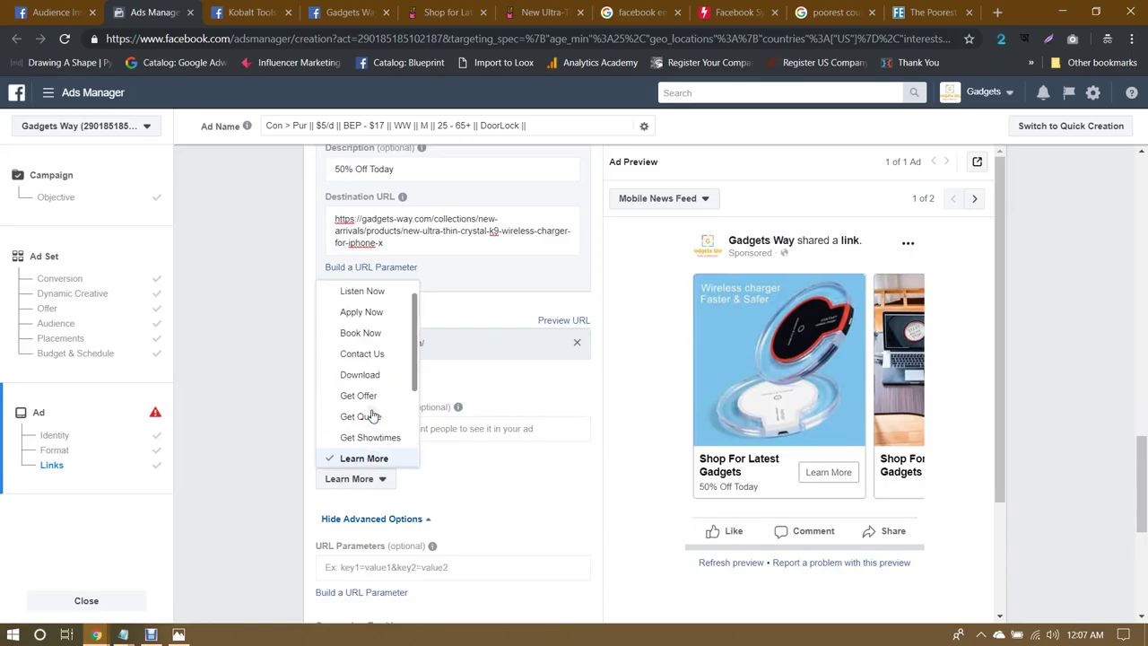
scroll(372, 415, down, 3)
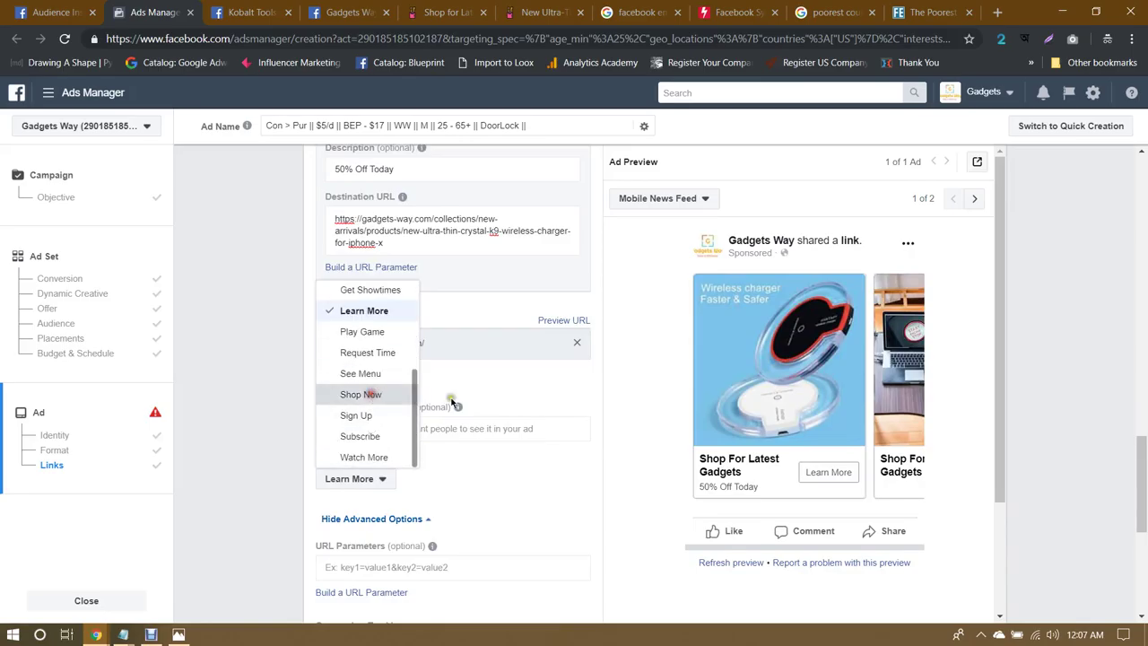
click(361, 395)
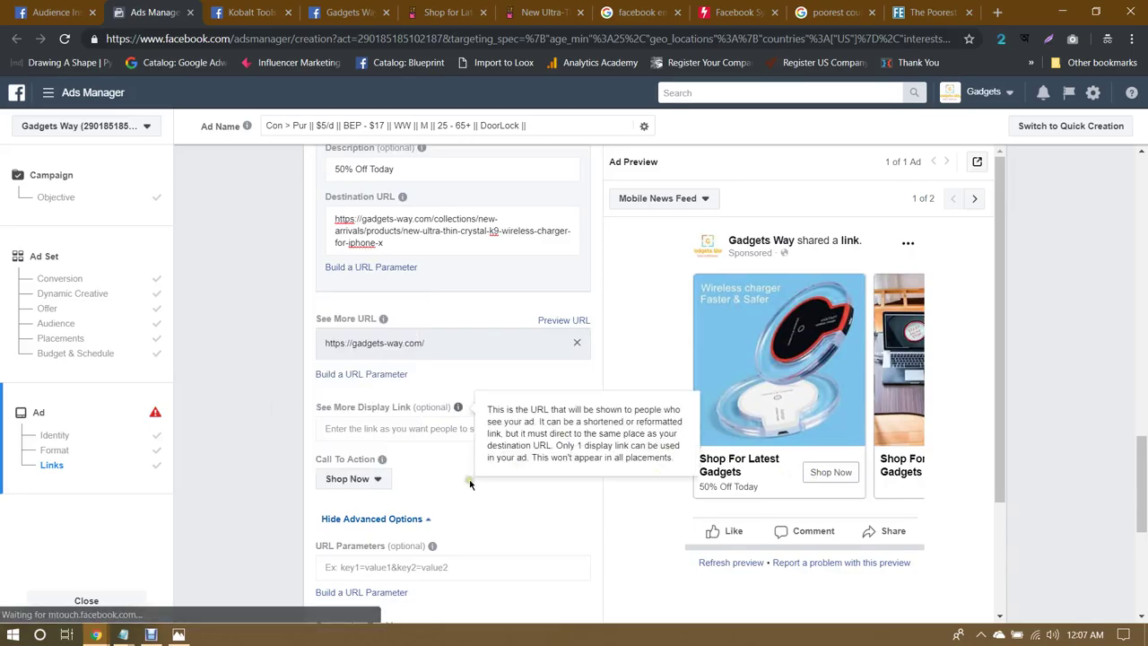
scroll(475, 475, down, 3)
Step: Switch the first card's media to Video / Slideshow to view its specifications and return it to Image
scroll(470, 482, up, 6)
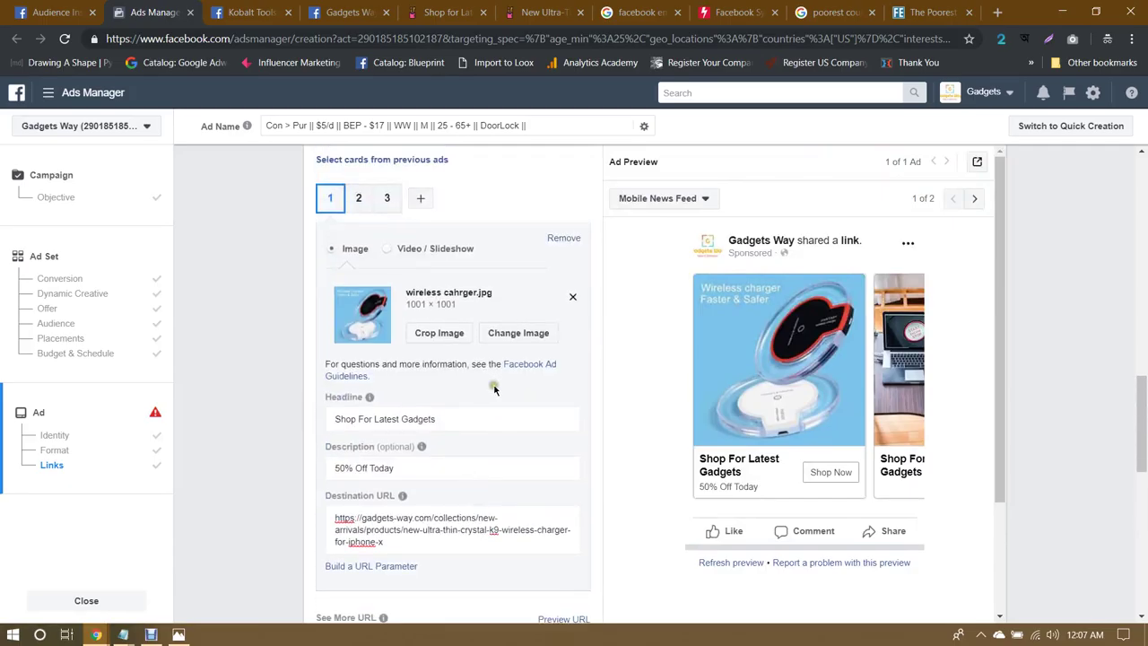
click(408, 250)
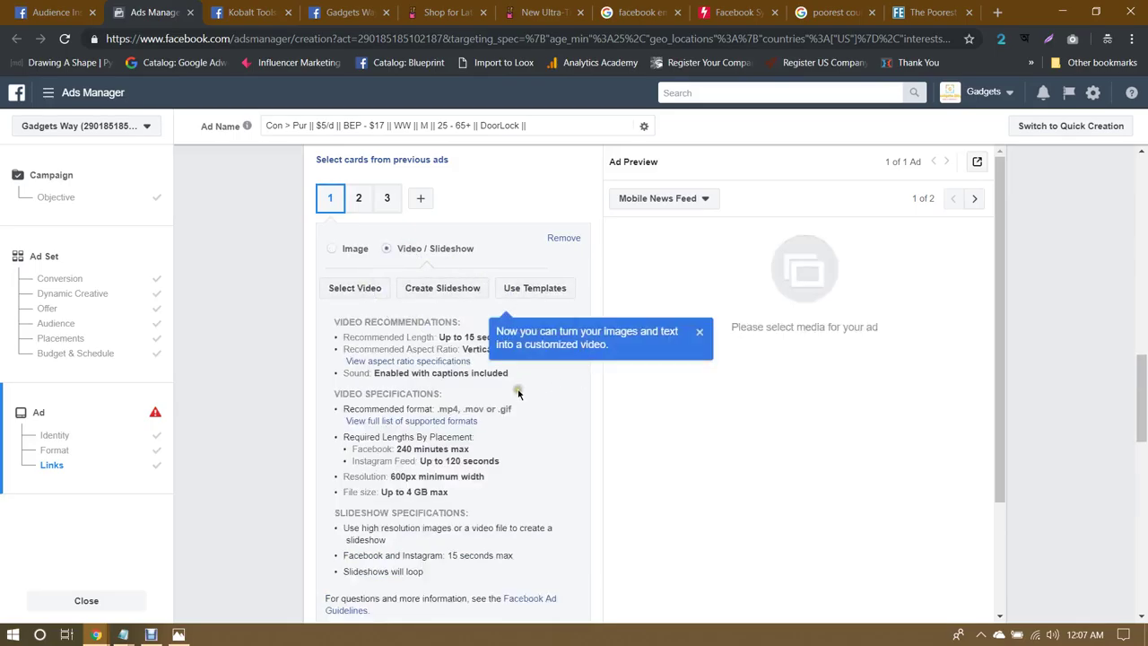
scroll(517, 393, down, 2)
scroll(430, 358, up, 3)
click(345, 324)
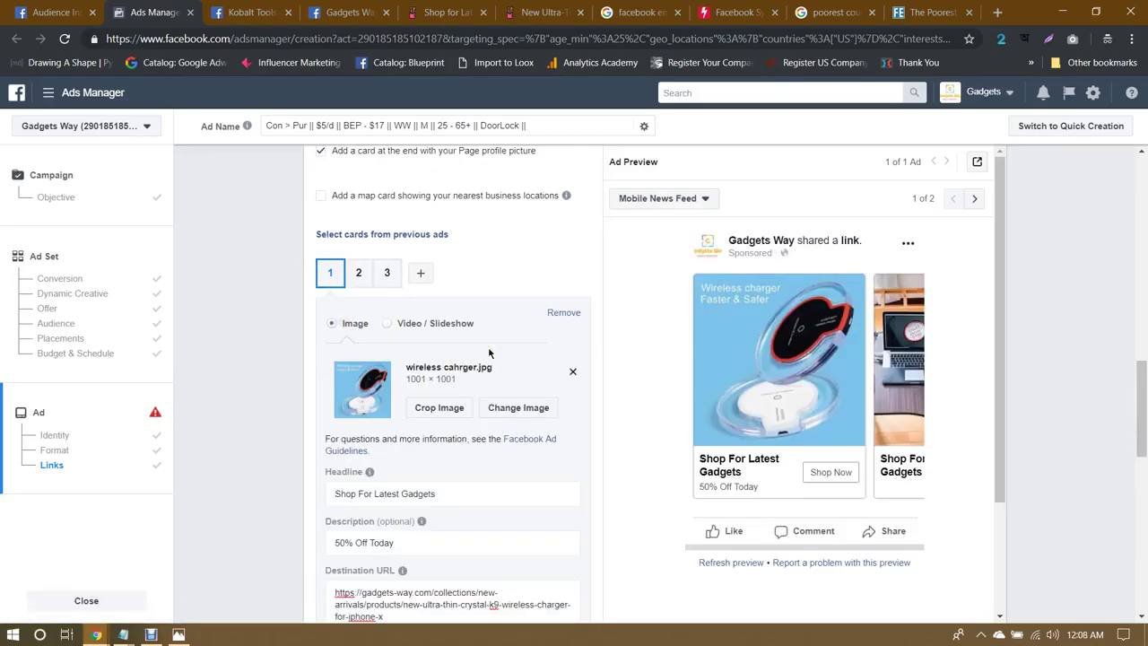
Step: Set the second carousel card's image to Skii Goggles.jpg from the account's image assets
scroll(489, 353, down, 1)
scroll(430, 313, up, 1)
click(356, 276)
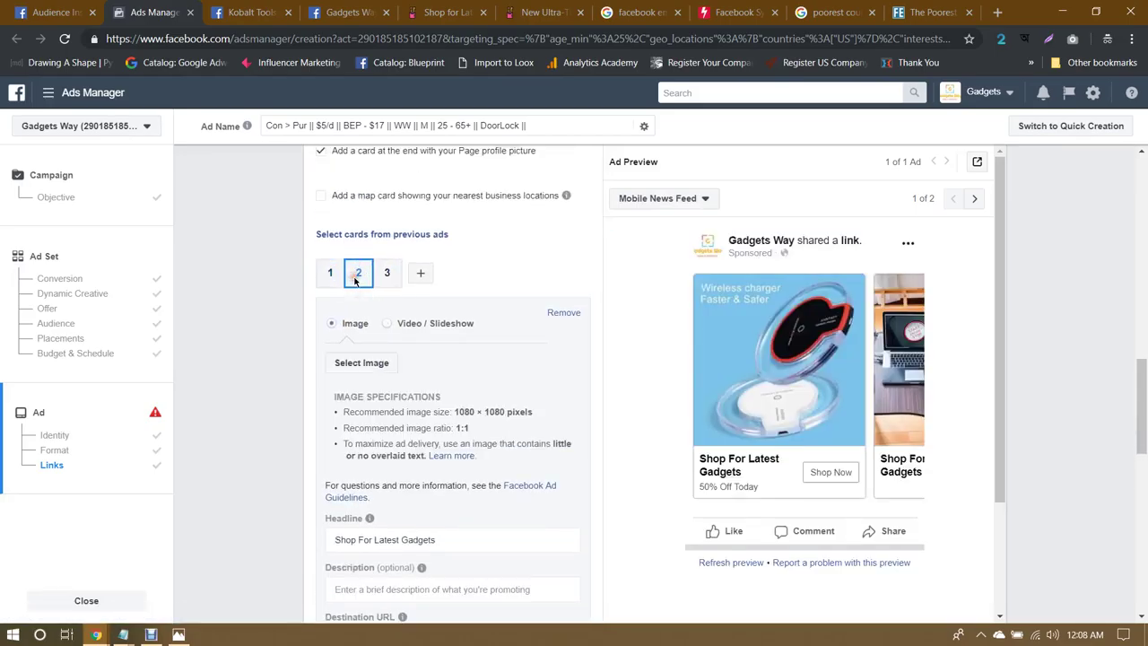
scroll(503, 384, down, 1)
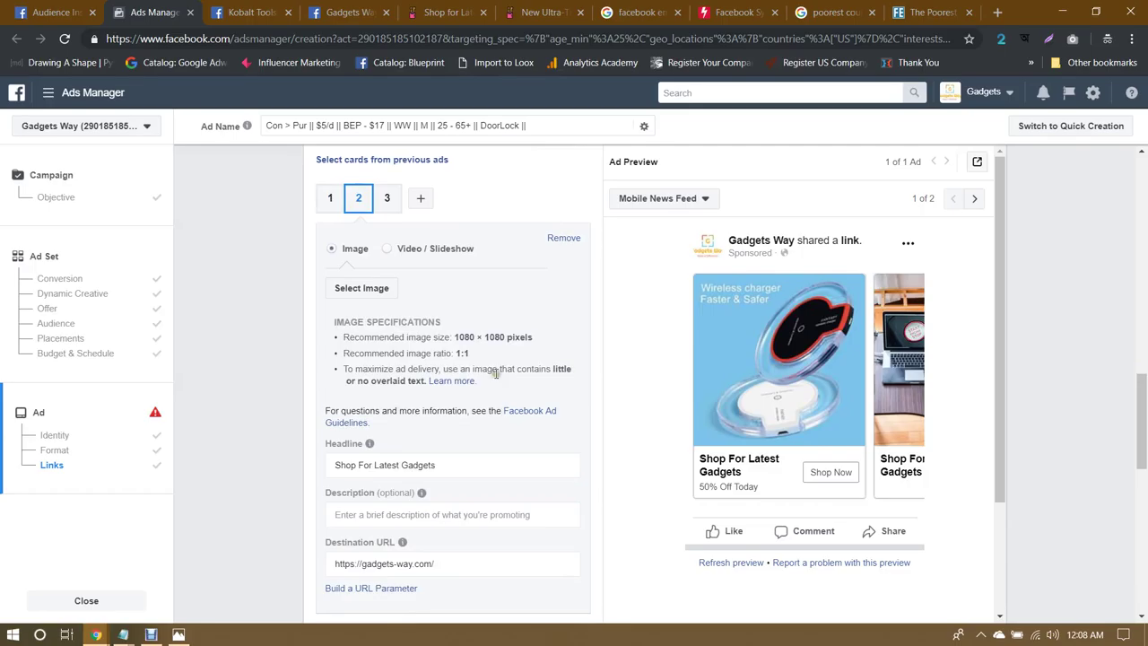
click(347, 293)
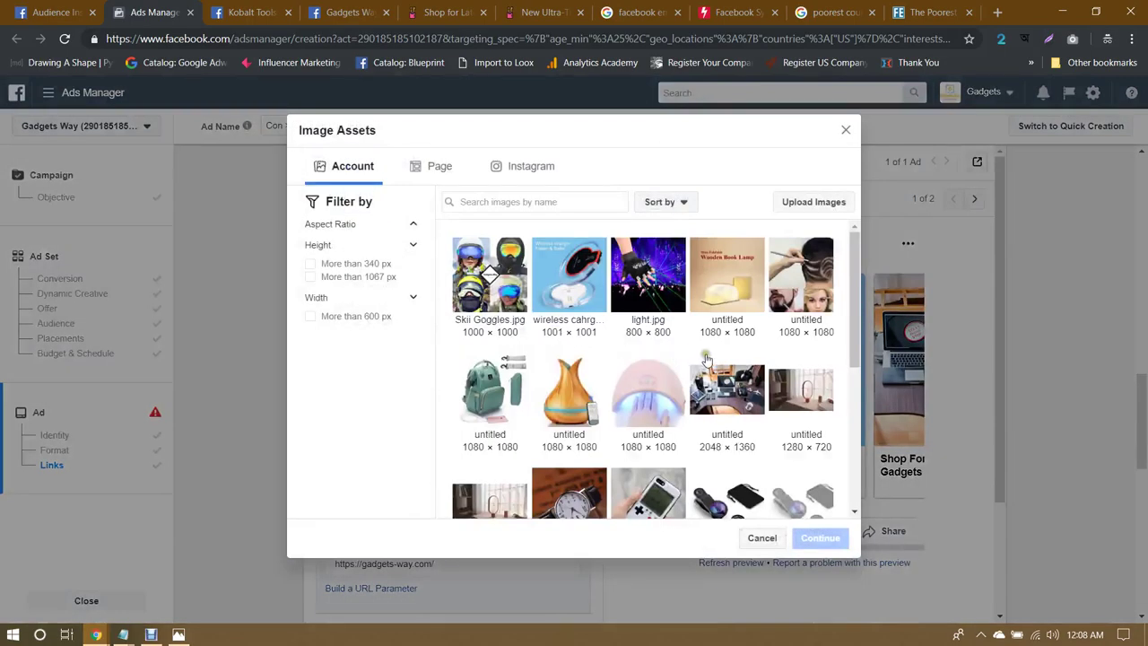
click(494, 278)
click(819, 577)
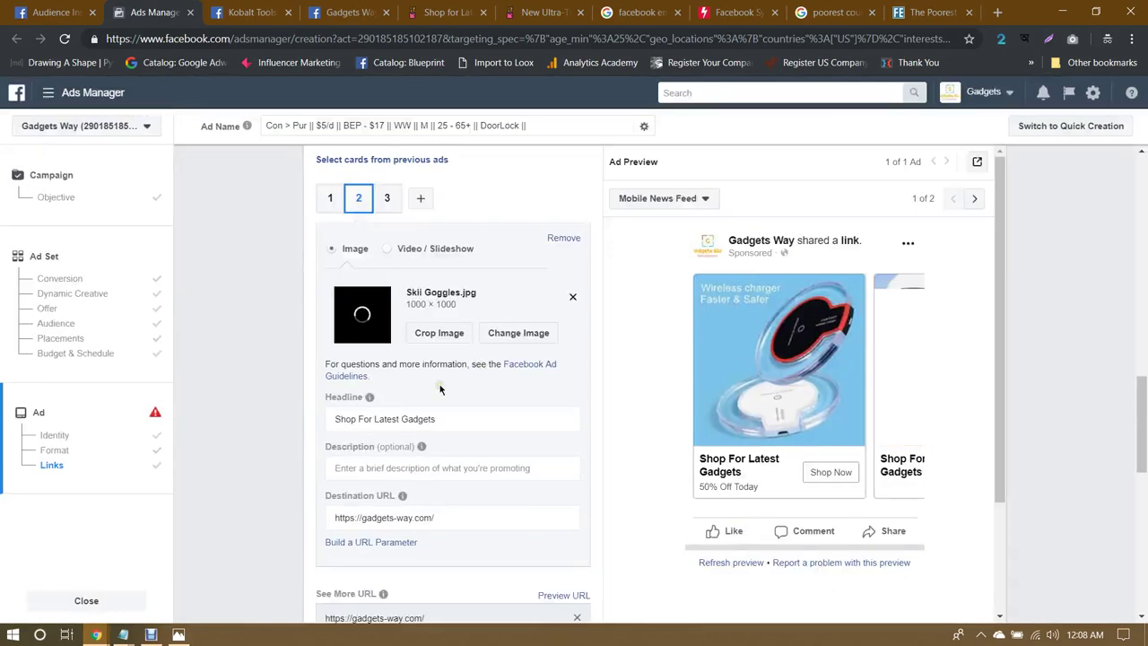
Step: Examine the carousel in the Instagram Feed and Mobile News Feed previews and review the second card's remaining fields and the tracking options
scroll(440, 385, down, 1)
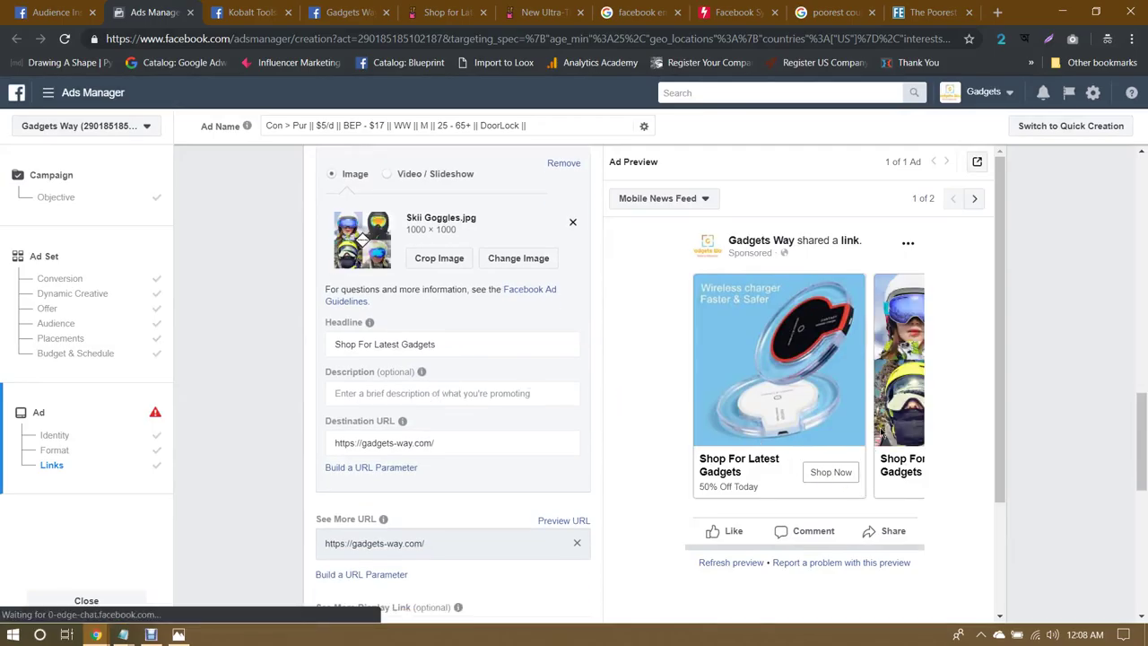
click(973, 198)
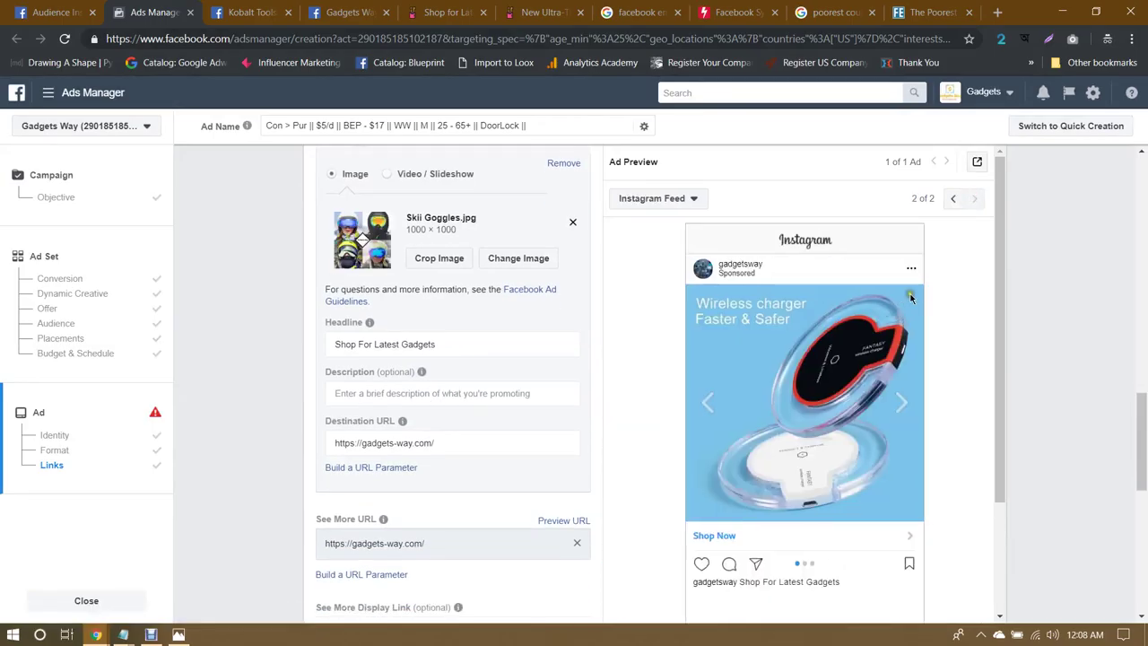
click(961, 205)
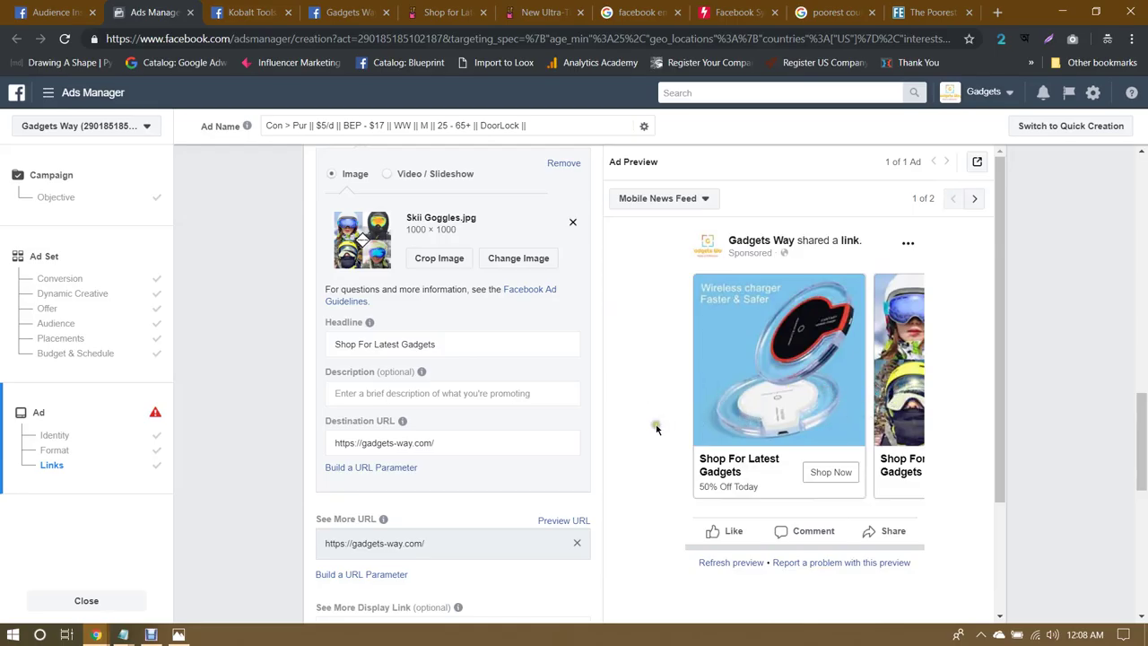
scroll(656, 428, down, 3)
scroll(655, 427, up, 3)
scroll(549, 371, up, 1)
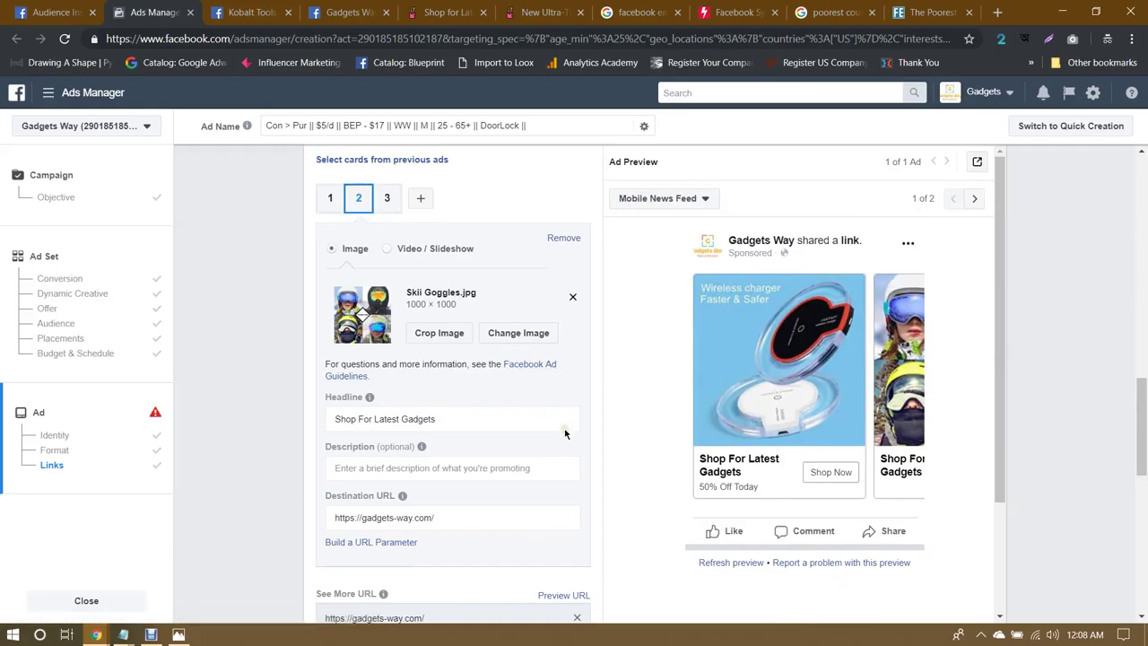
scroll(565, 434, down, 2)
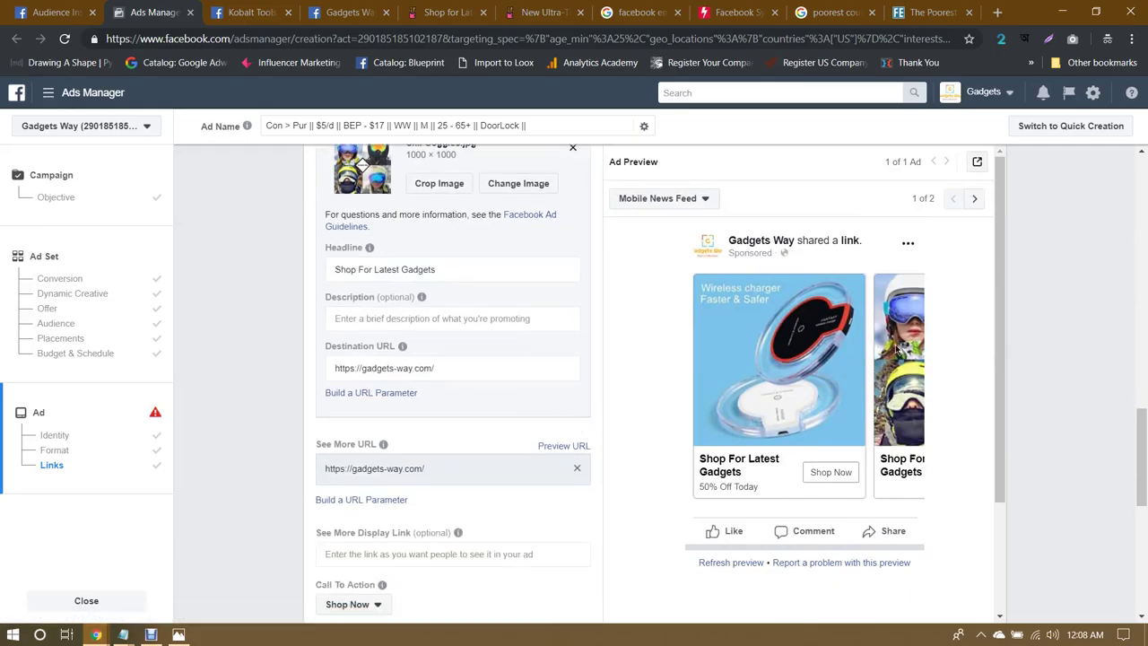
scroll(513, 417, down, 5)
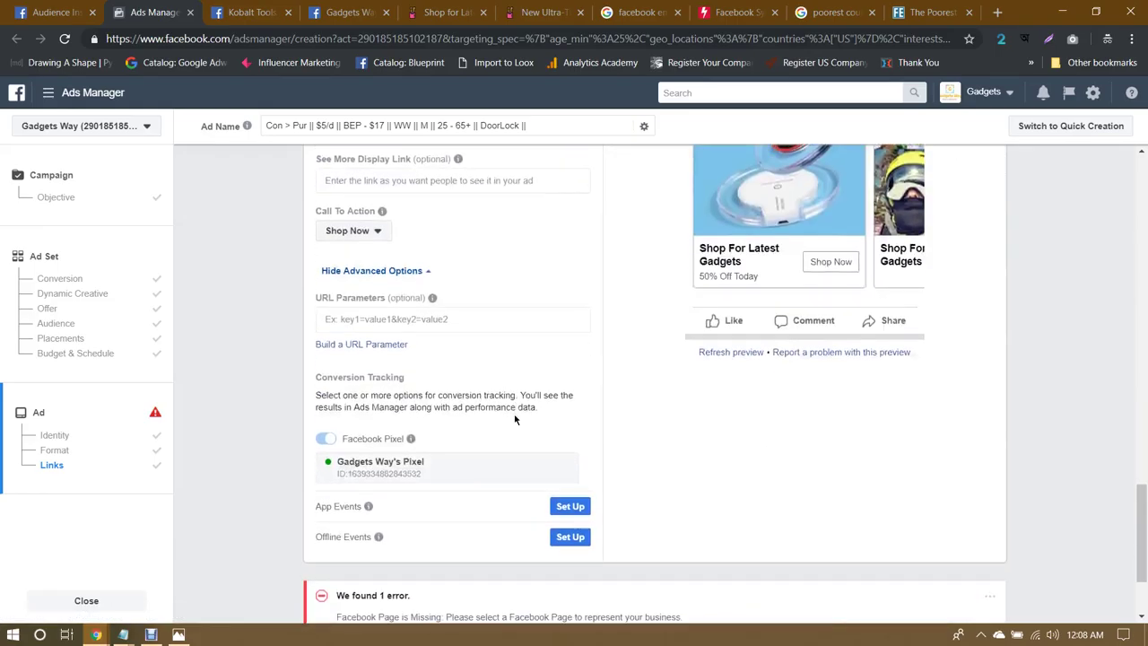
scroll(514, 418, up, 5)
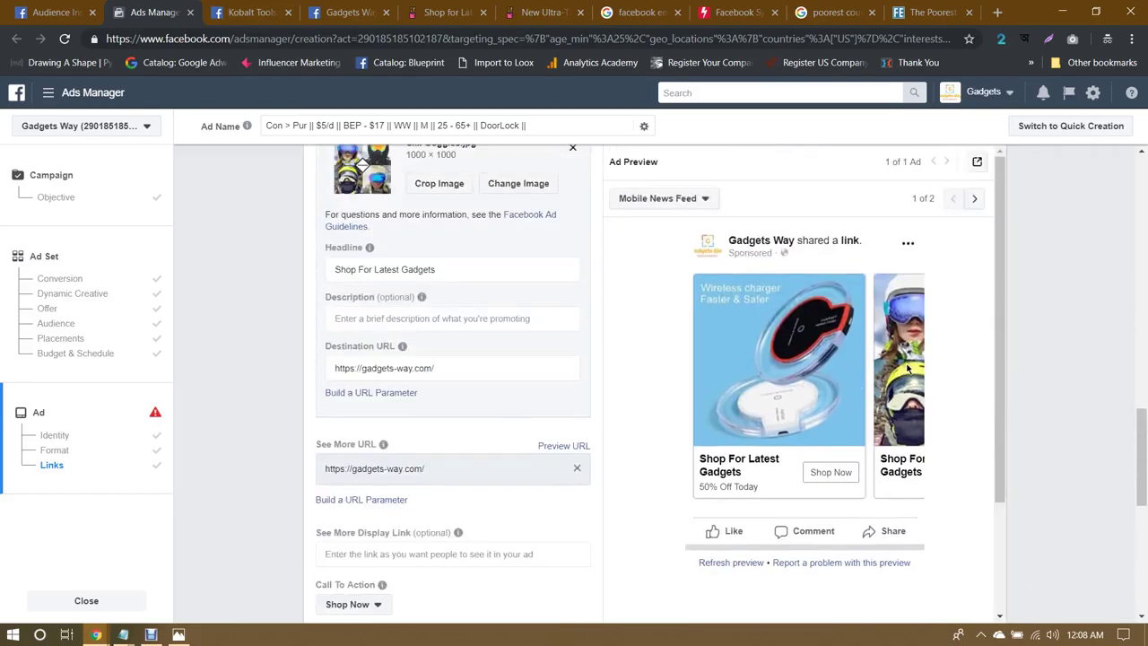
scroll(554, 386, up, 2)
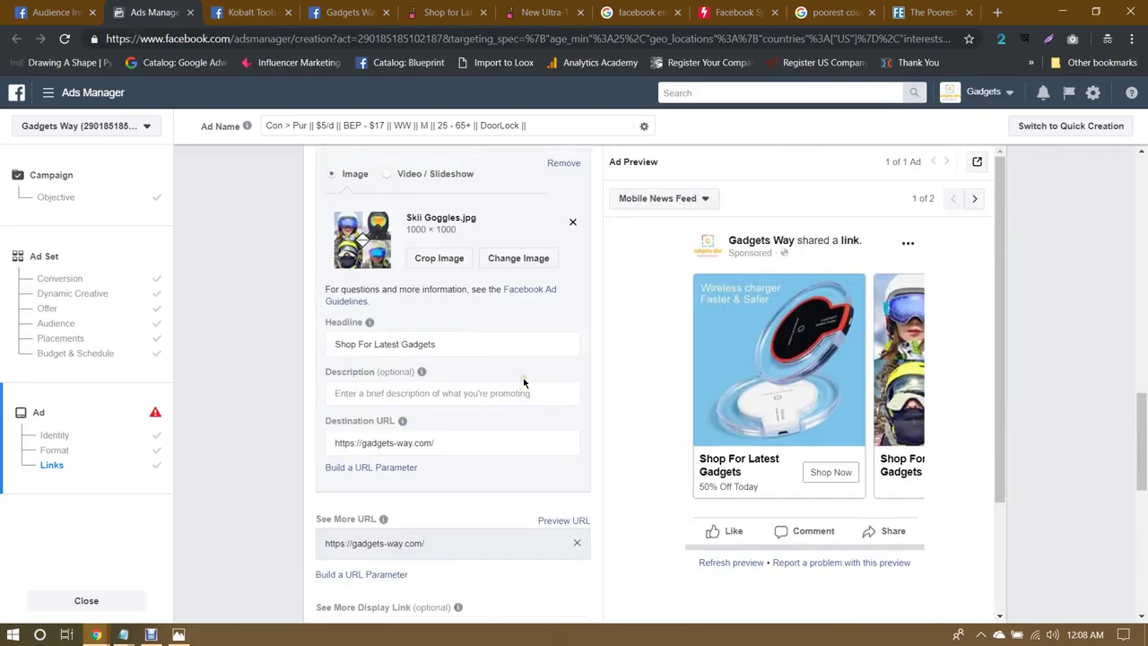
Step: Set the third carousel card's image to the untitled 1080 × 1080 hairstyling picture from the account's image assets
click(388, 198)
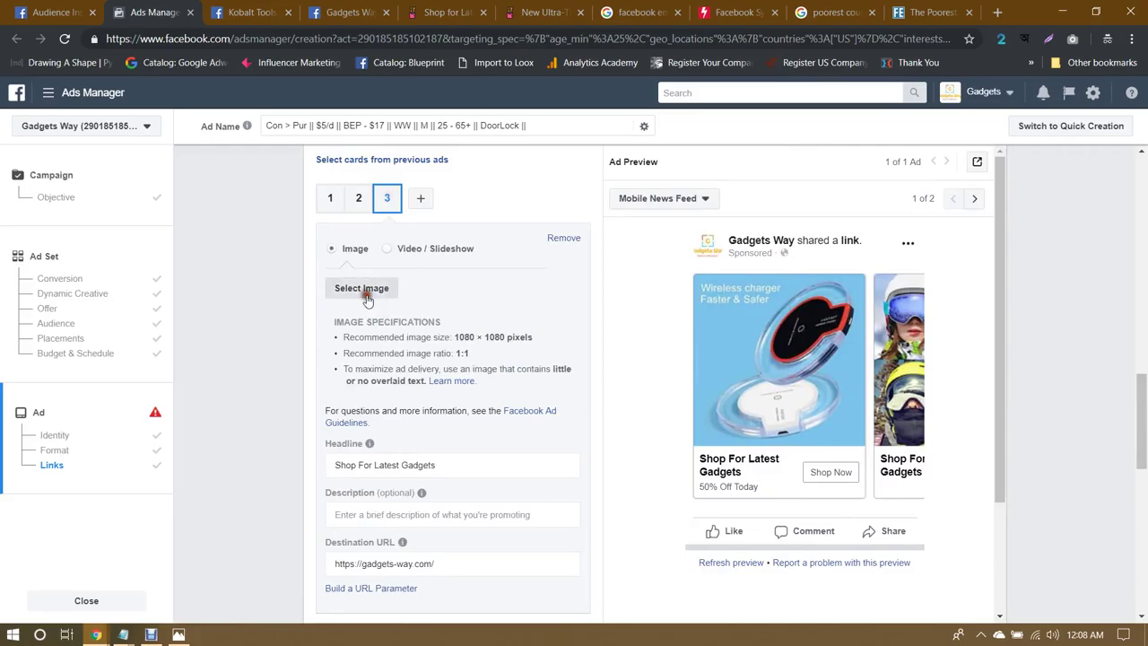
click(377, 288)
click(768, 269)
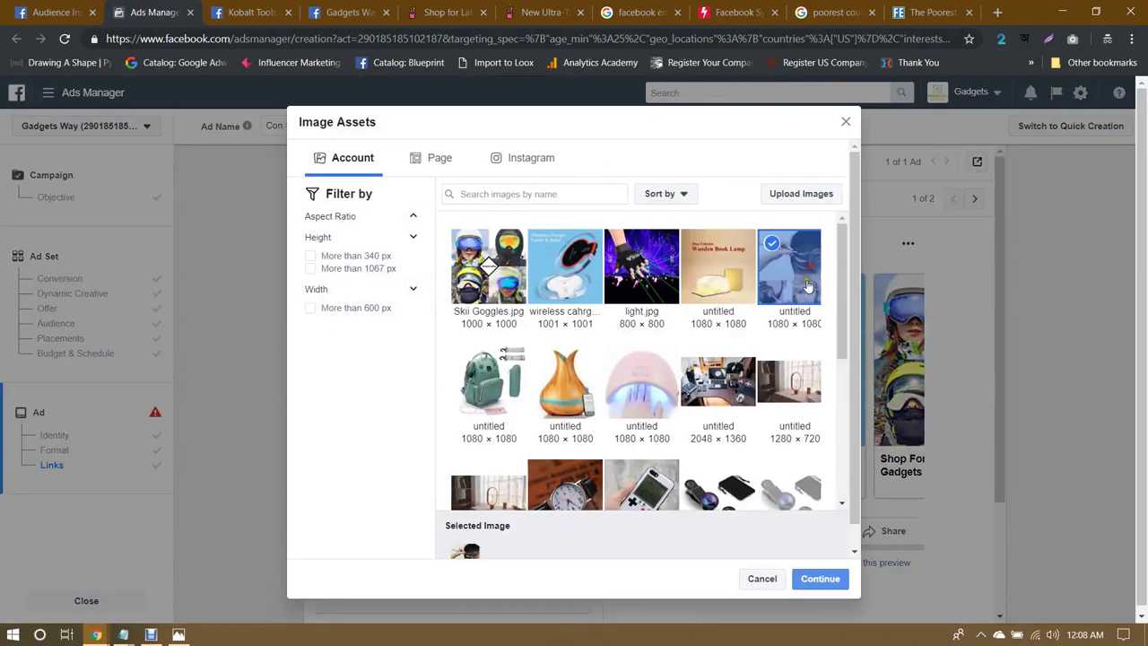
click(819, 579)
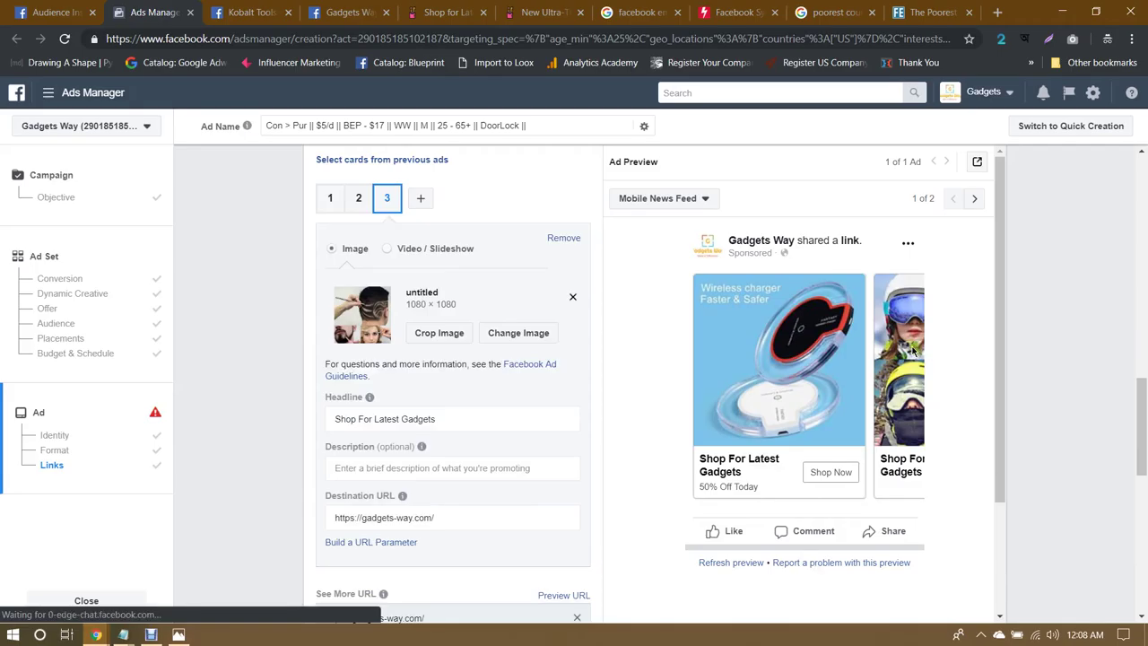
Step: Examine the third carousel card's description and destination URL fields along with the See More URL
scroll(532, 415, down, 1)
scroll(532, 417, down, 1)
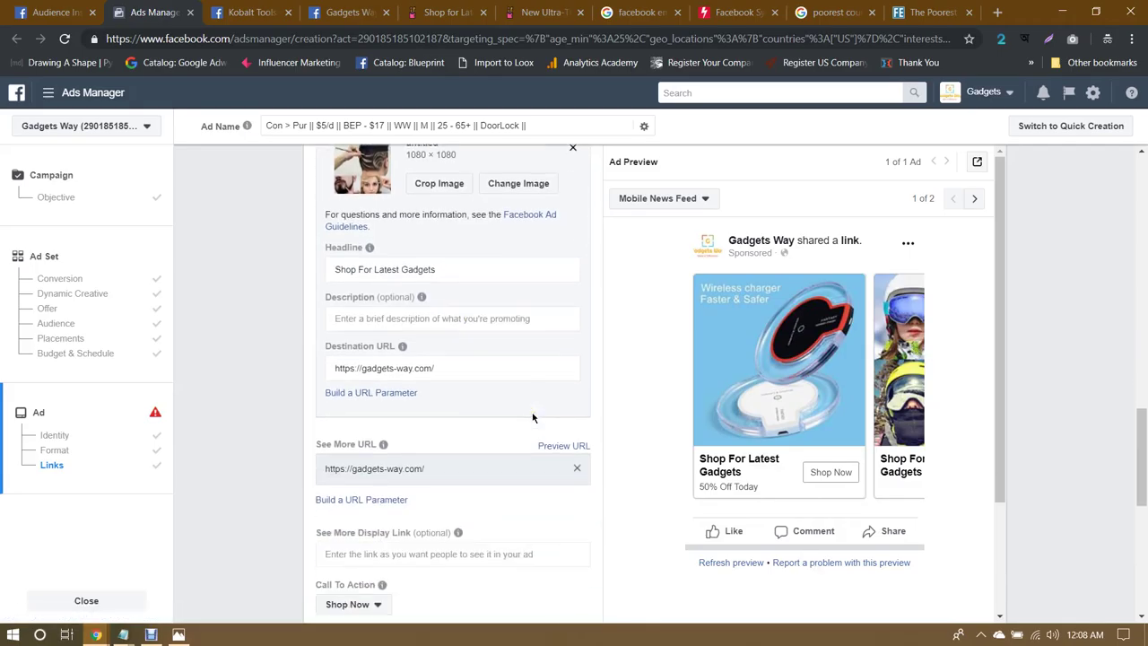
scroll(533, 417, up, 1)
click(463, 440)
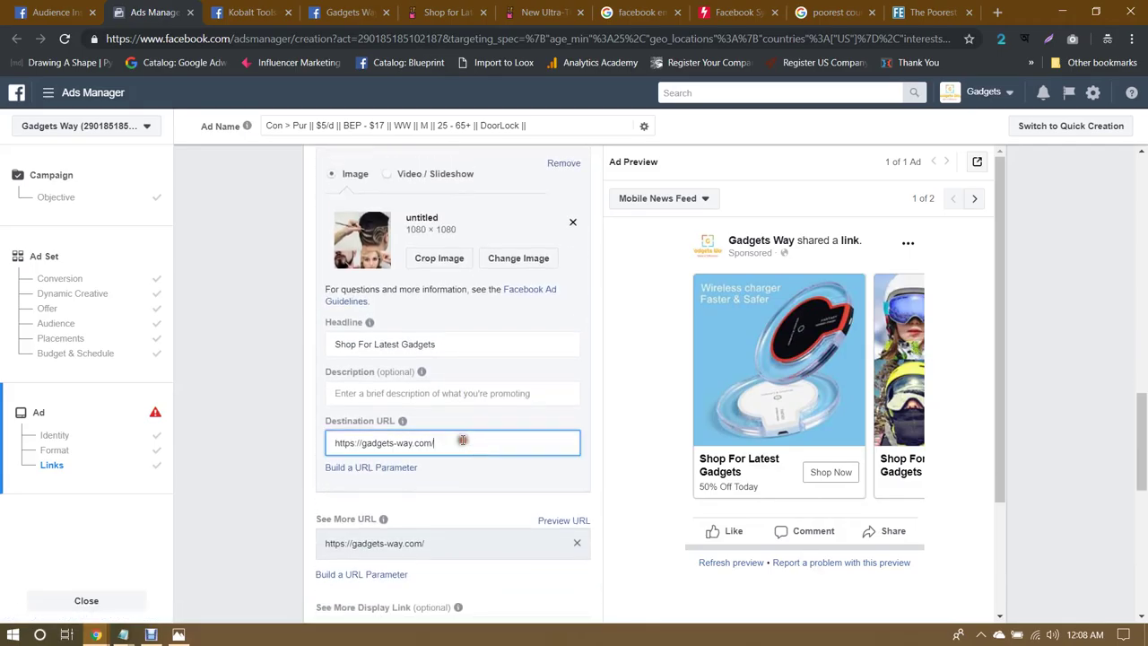
triple_click(462, 441)
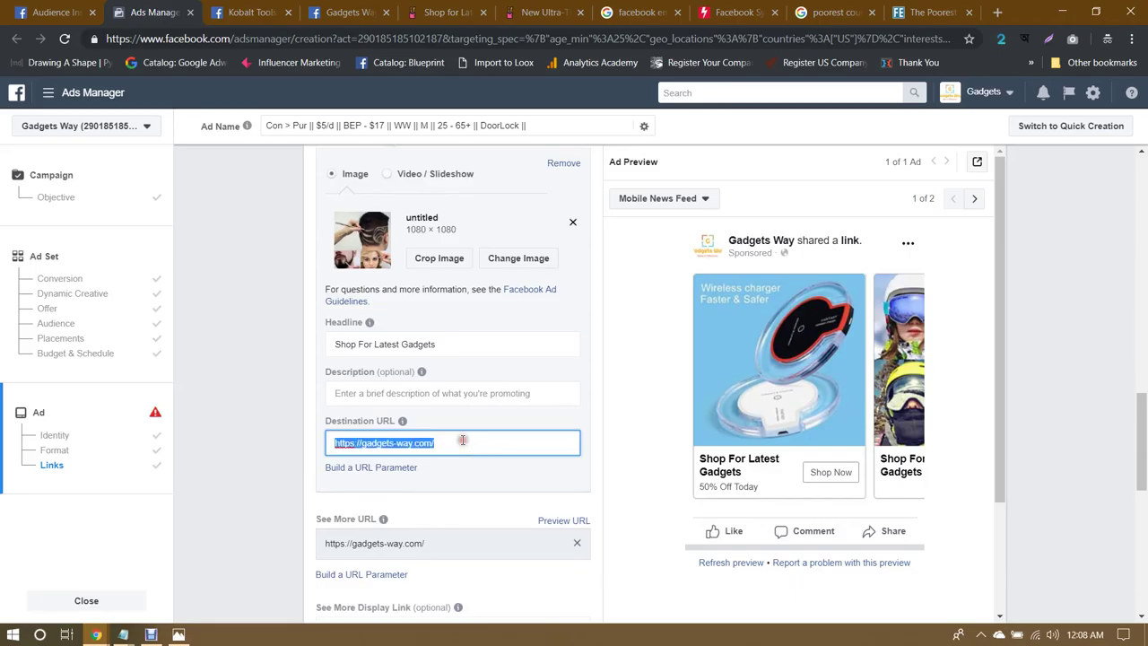
click(445, 381)
click(443, 392)
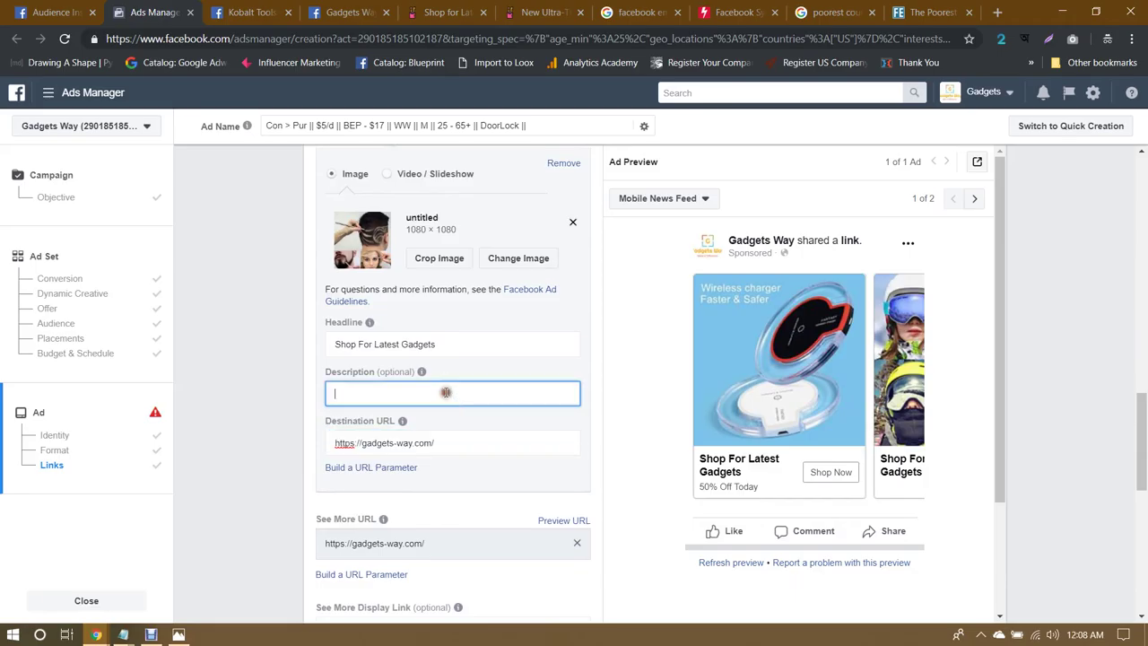
click(477, 423)
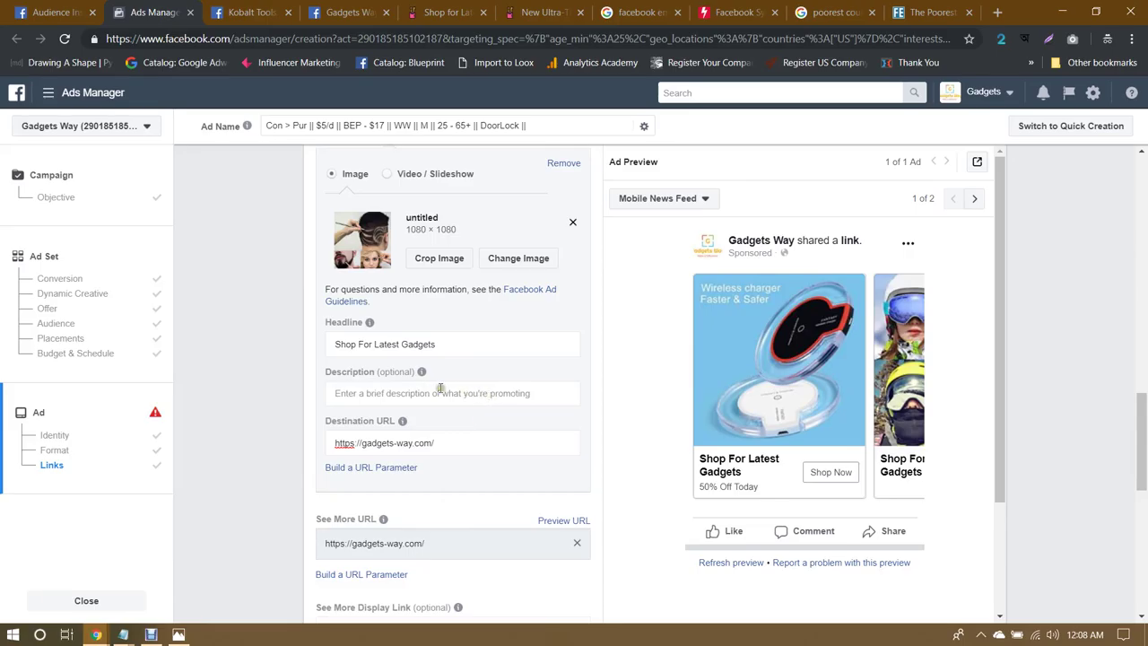
Step: Set the third carousel card's headline to "Hair Style Pen"
click(478, 342)
triple_click(485, 341)
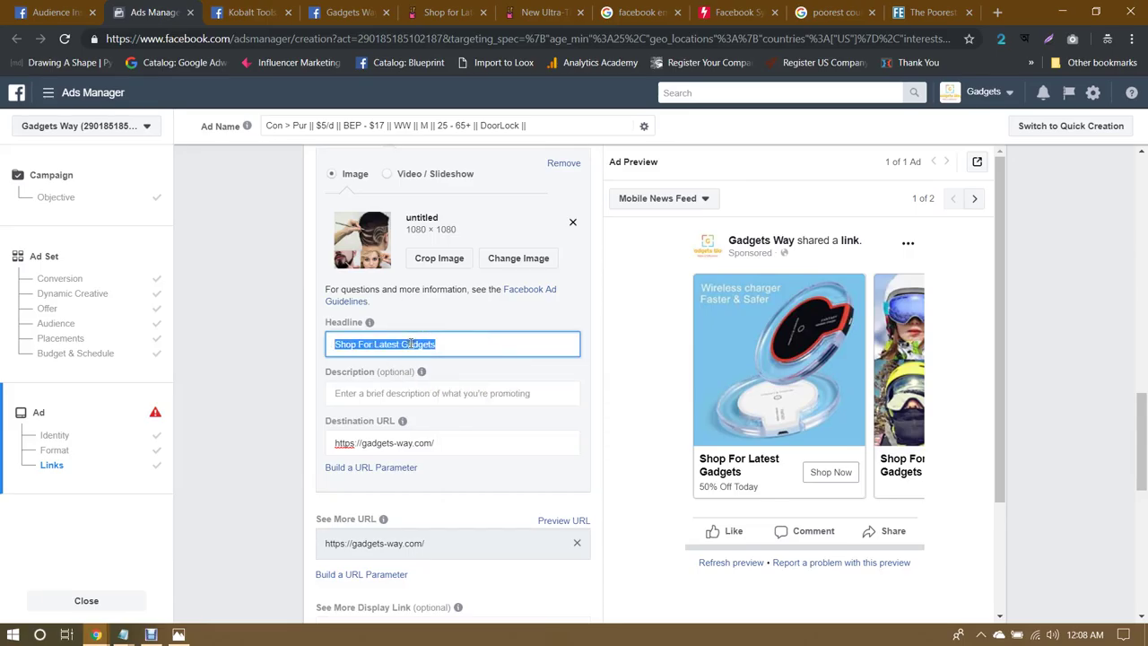
text(Hair Style Pen)
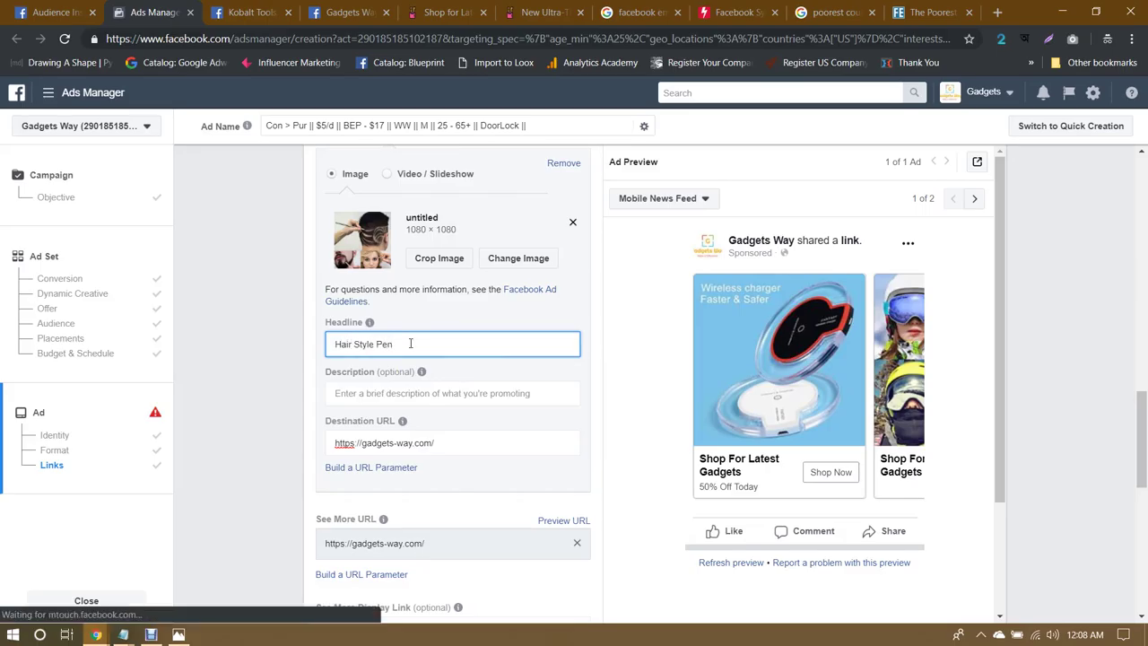
click(412, 363)
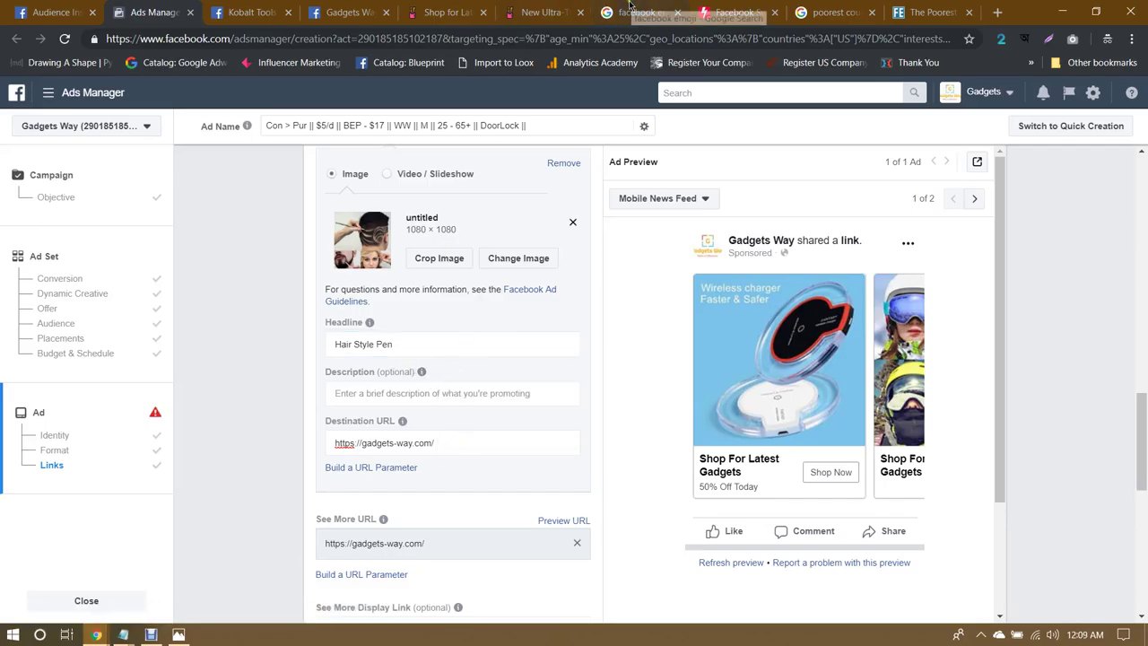
click(462, 443)
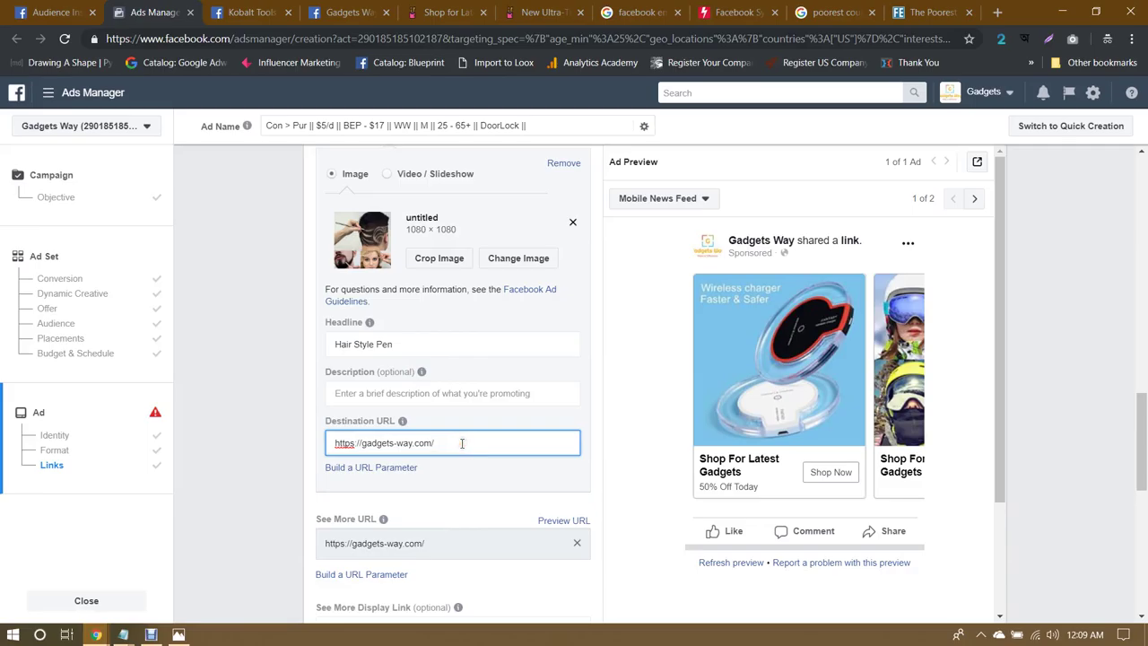
Step: Show the second carousel card's settings and add a fourth card to the carousel
scroll(523, 416, up, 3)
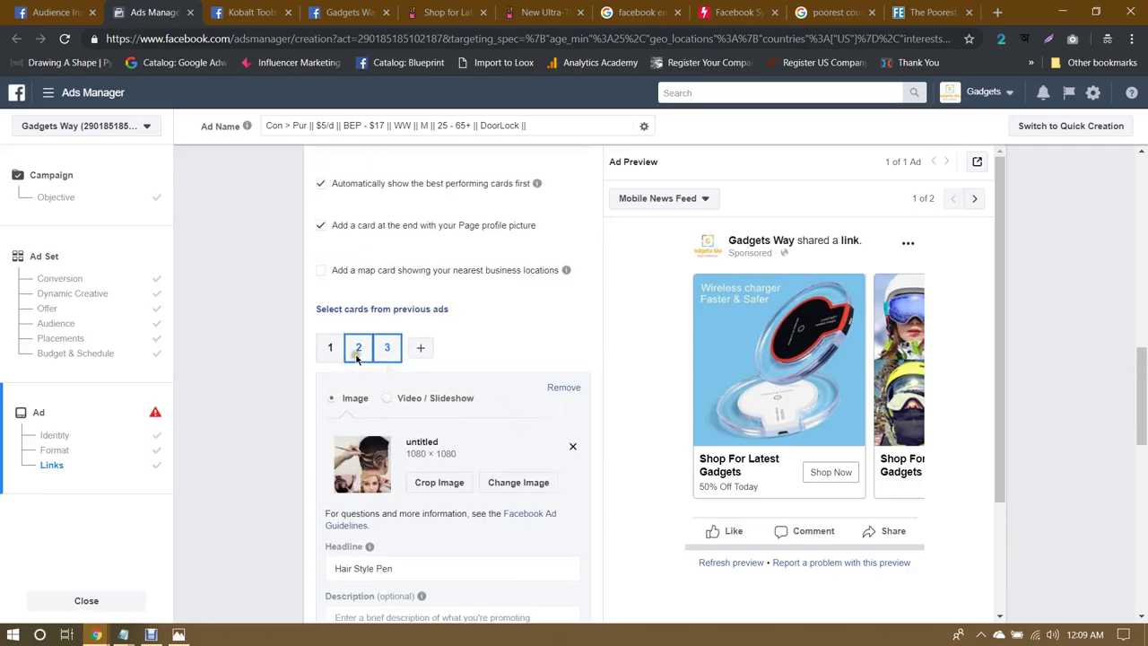
click(357, 349)
scroll(454, 395, down, 2)
scroll(437, 459, up, 3)
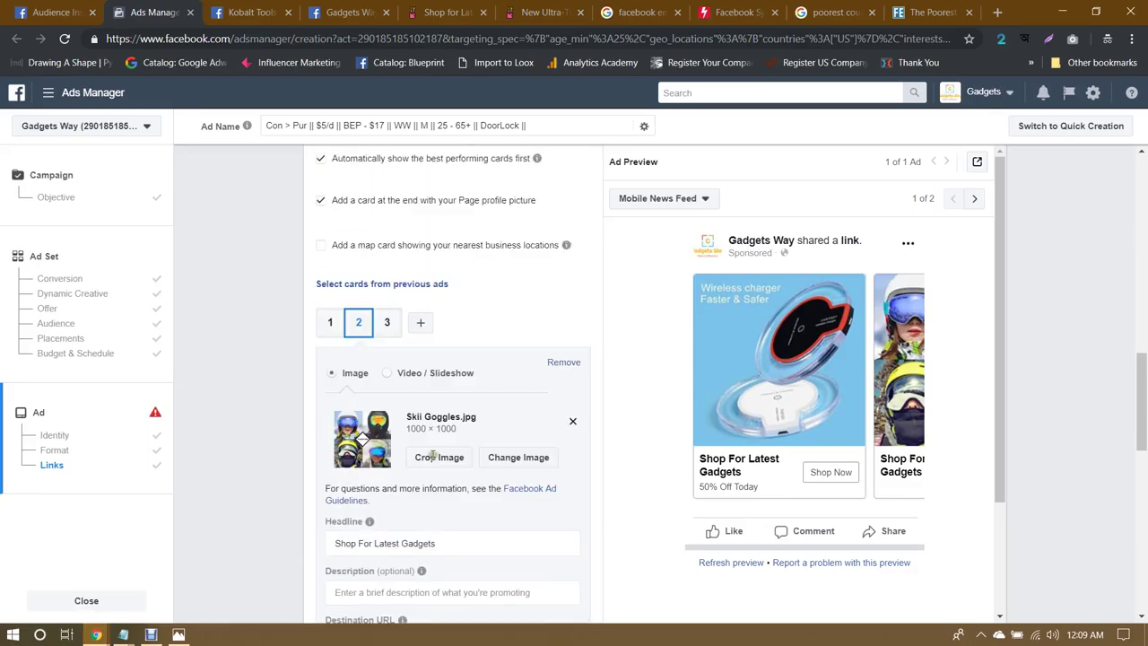
click(419, 347)
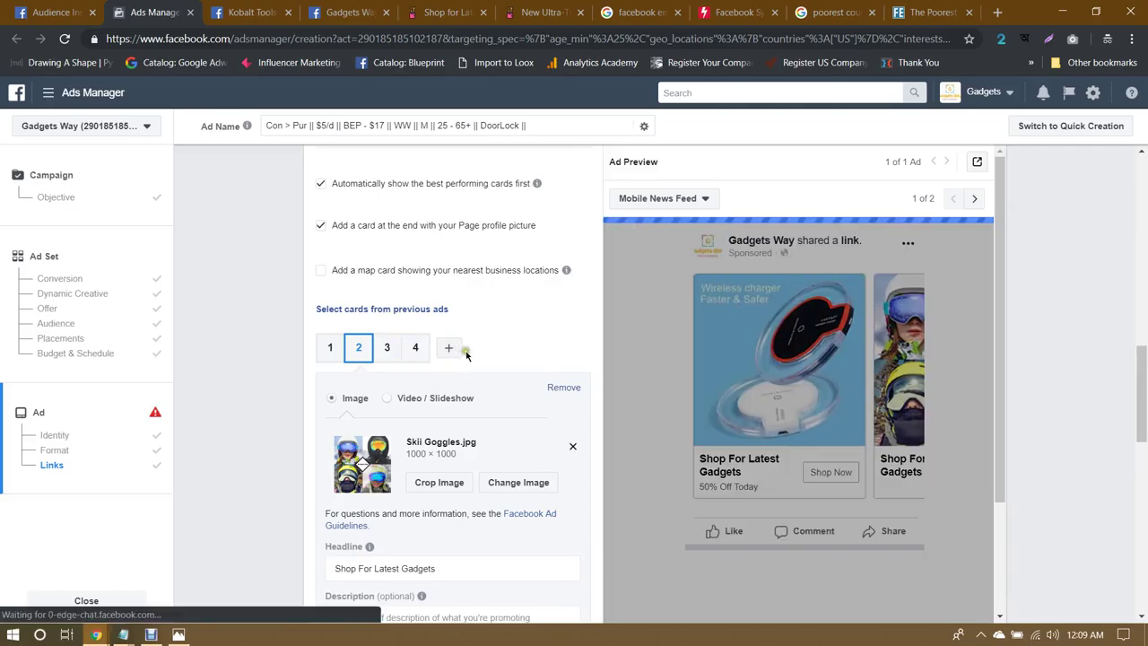
scroll(479, 463, down, 5)
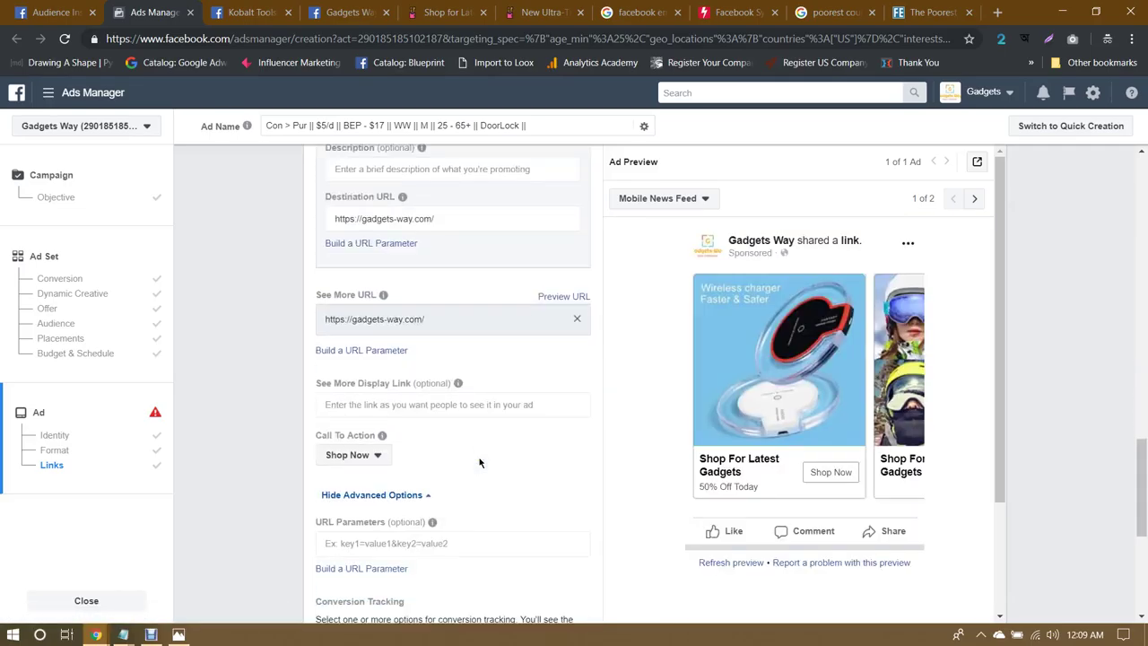
Step: Enter "Apni ekhane kichu likte parben" as the carousel ad's main text
scroll(471, 443, up, 5)
scroll(496, 378, up, 3)
scroll(500, 380, up, 3)
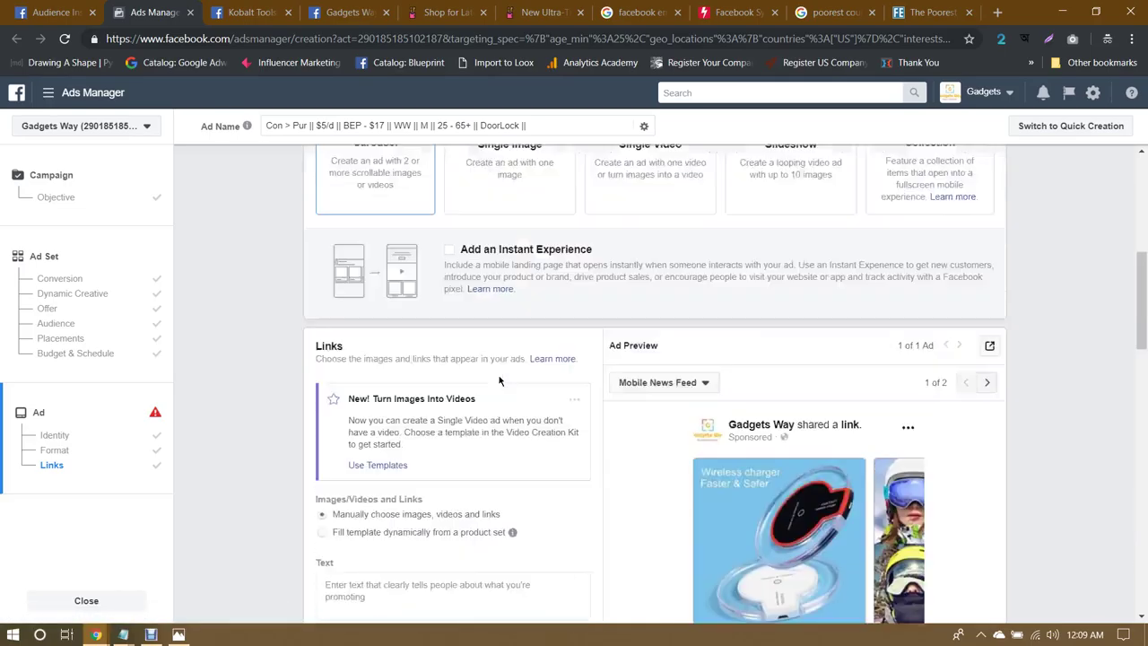
scroll(500, 380, down, 2)
scroll(499, 380, up, 1)
scroll(499, 380, down, 1)
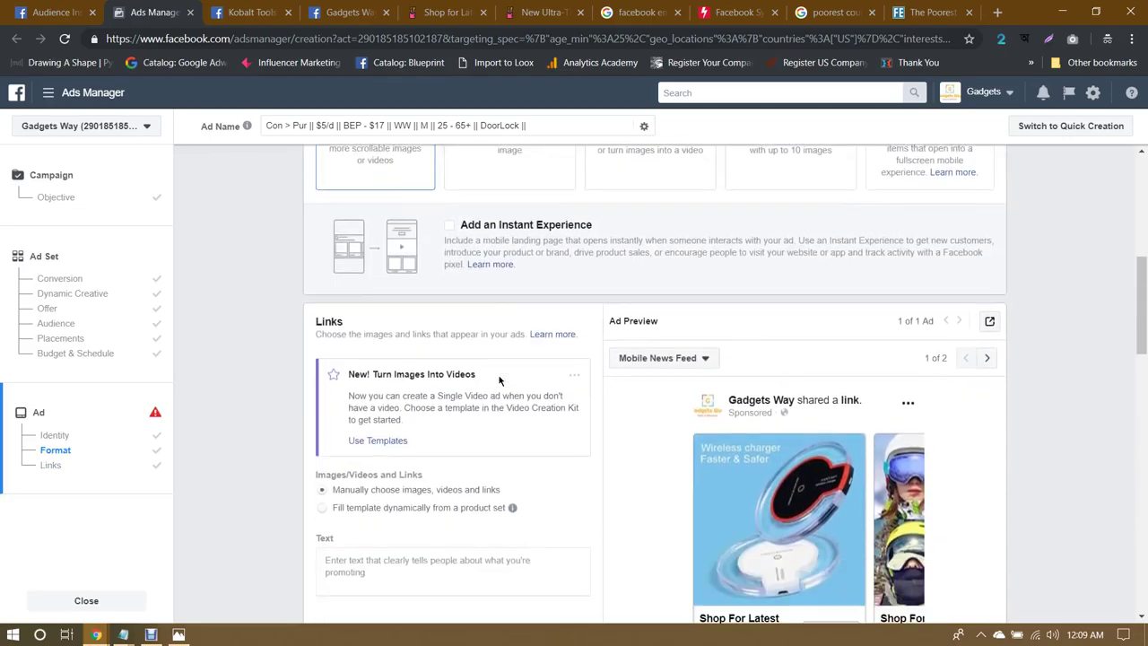
scroll(499, 380, down, 1)
click(381, 496)
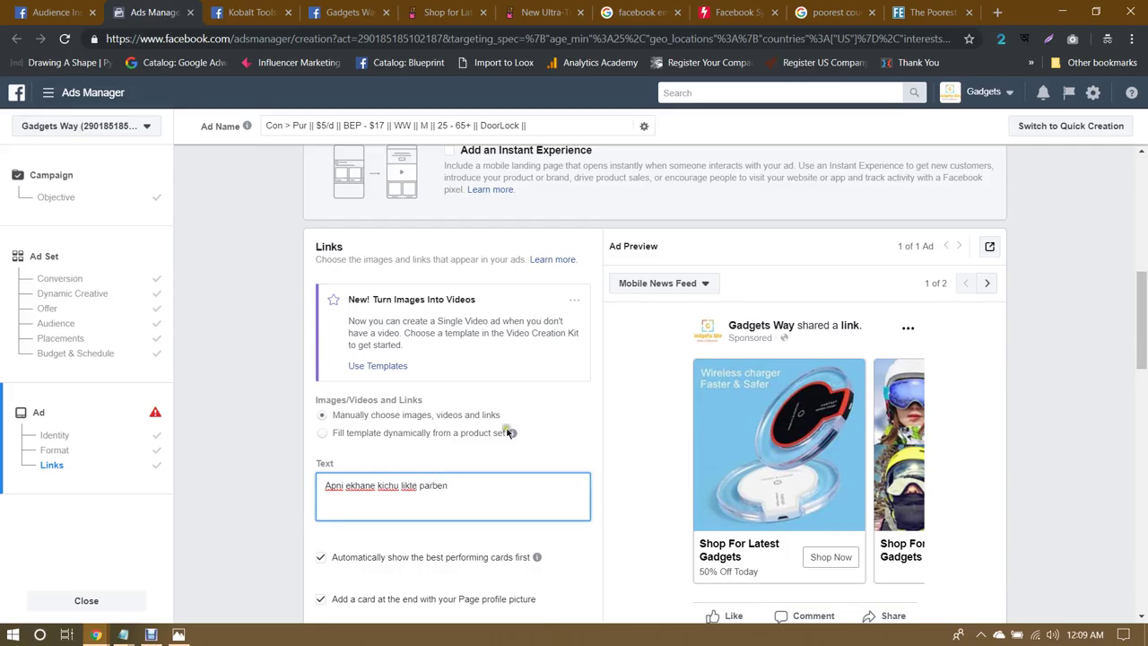
scroll(529, 404, down, 2)
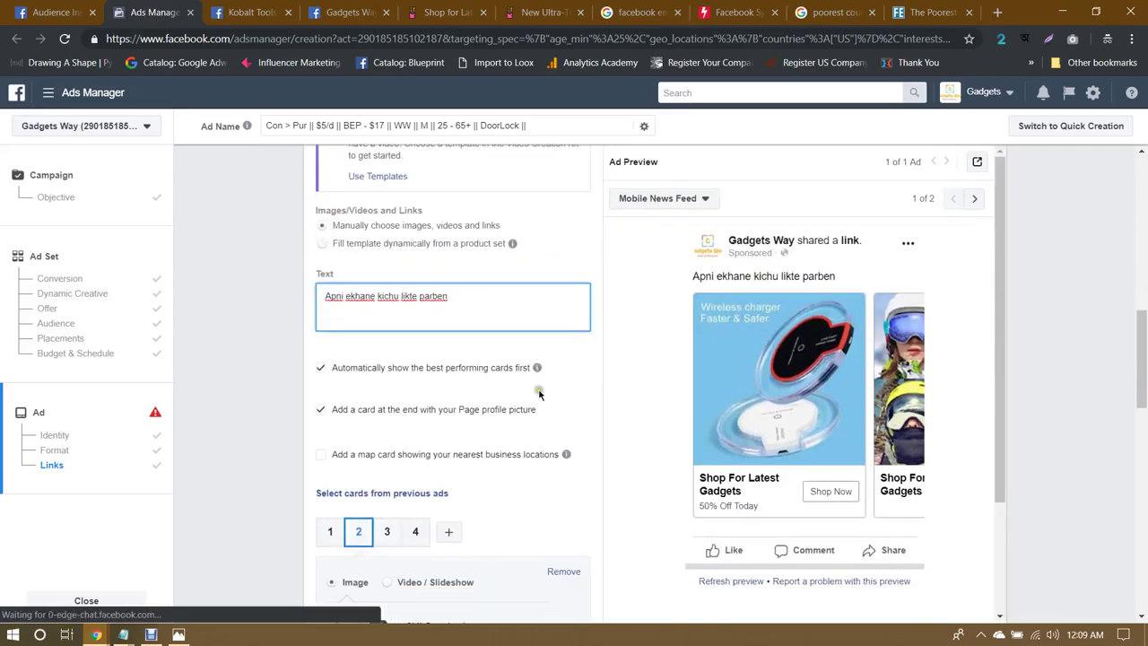
scroll(539, 393, down, 2)
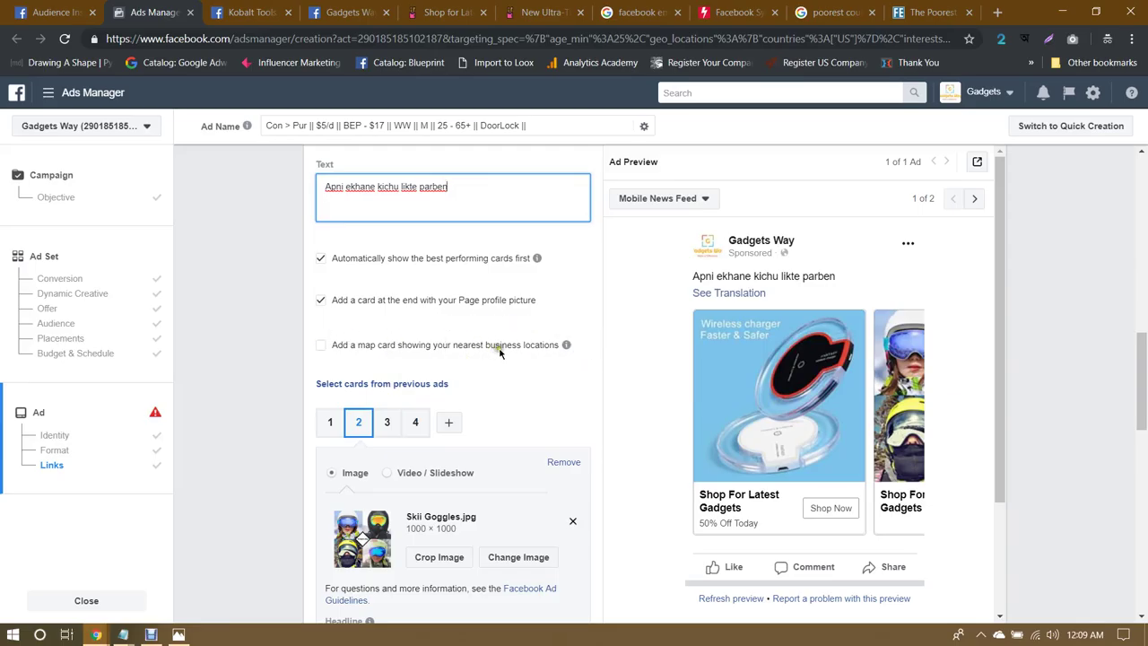
Step: Change the ad format to Single Image and upload finger print lock.jpg from the Desktop
scroll(499, 353, up, 10)
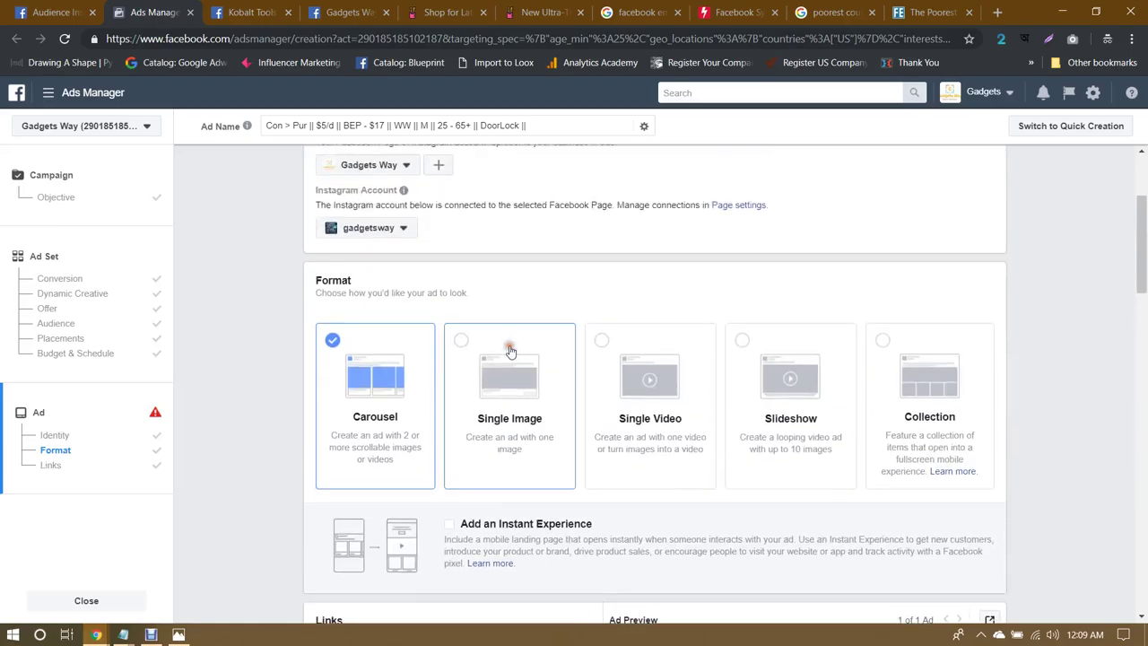
click(509, 351)
scroll(260, 343, down, 4)
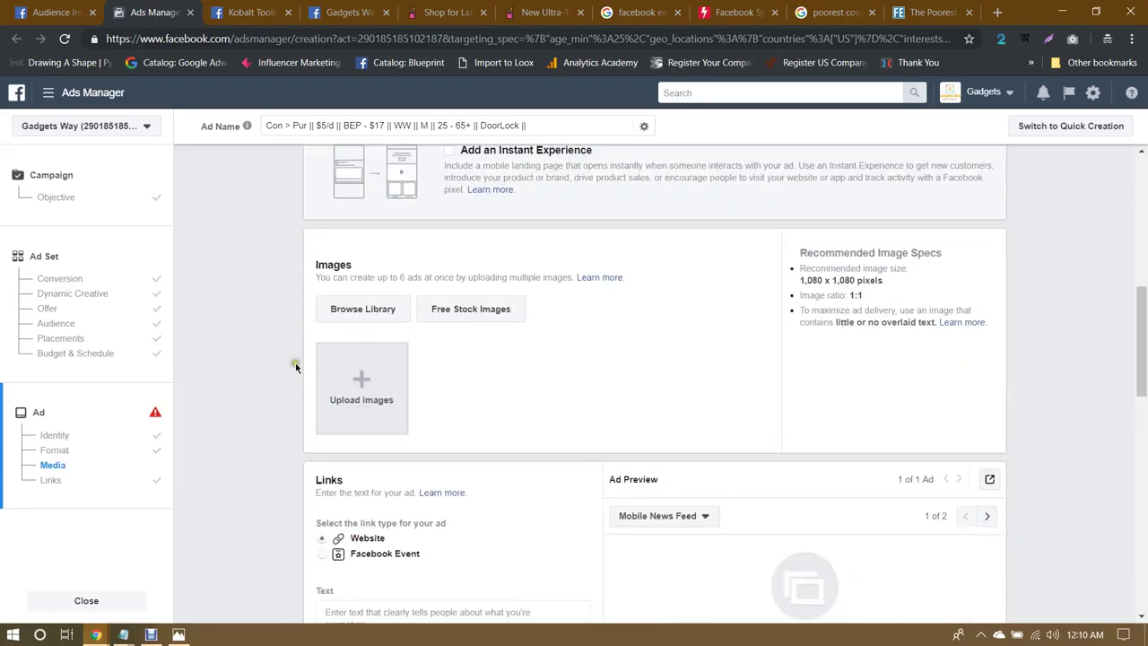
click(384, 332)
click(244, 107)
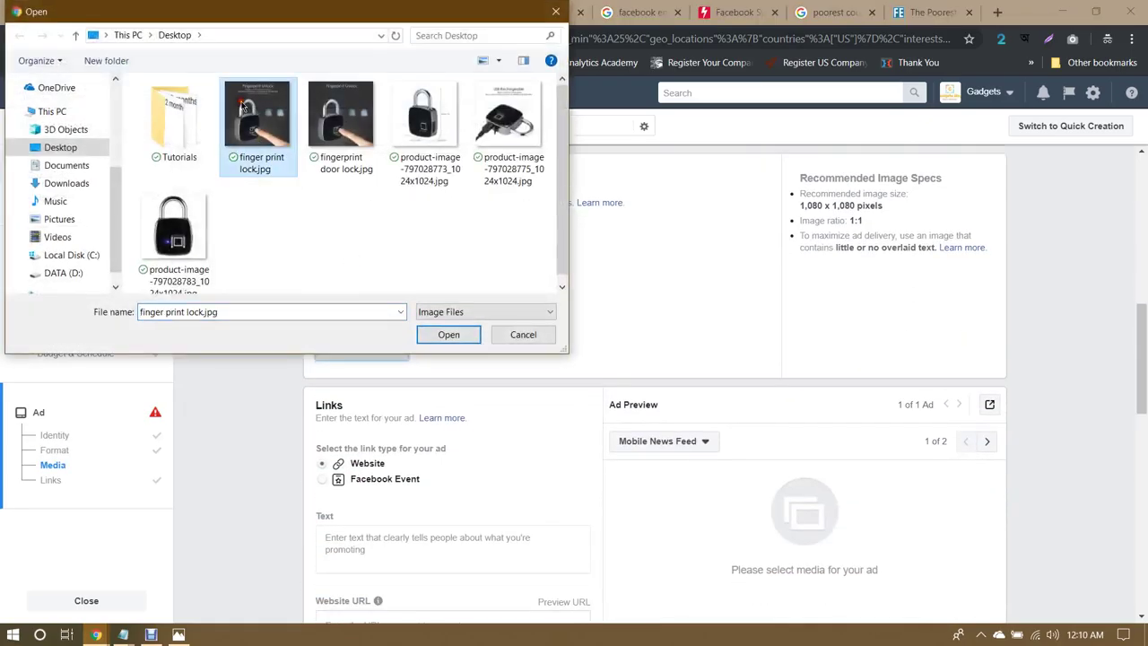
click(444, 334)
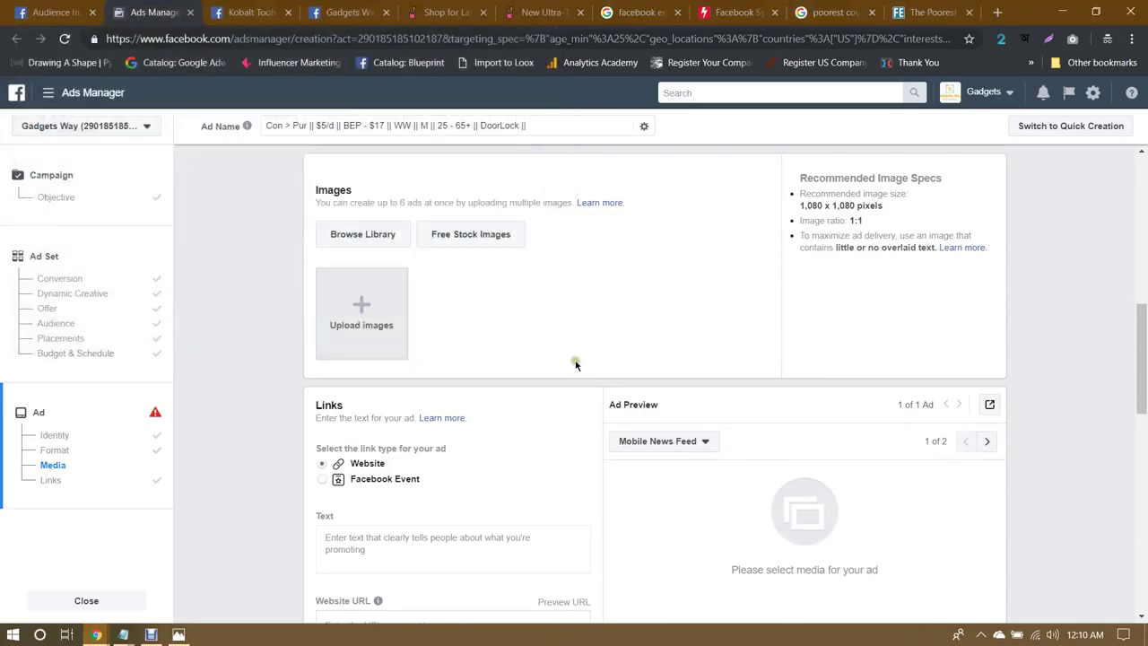
Step: Enter "je kono kichu ekhane likte parben." as the single image ad's main text
scroll(576, 363, down, 2)
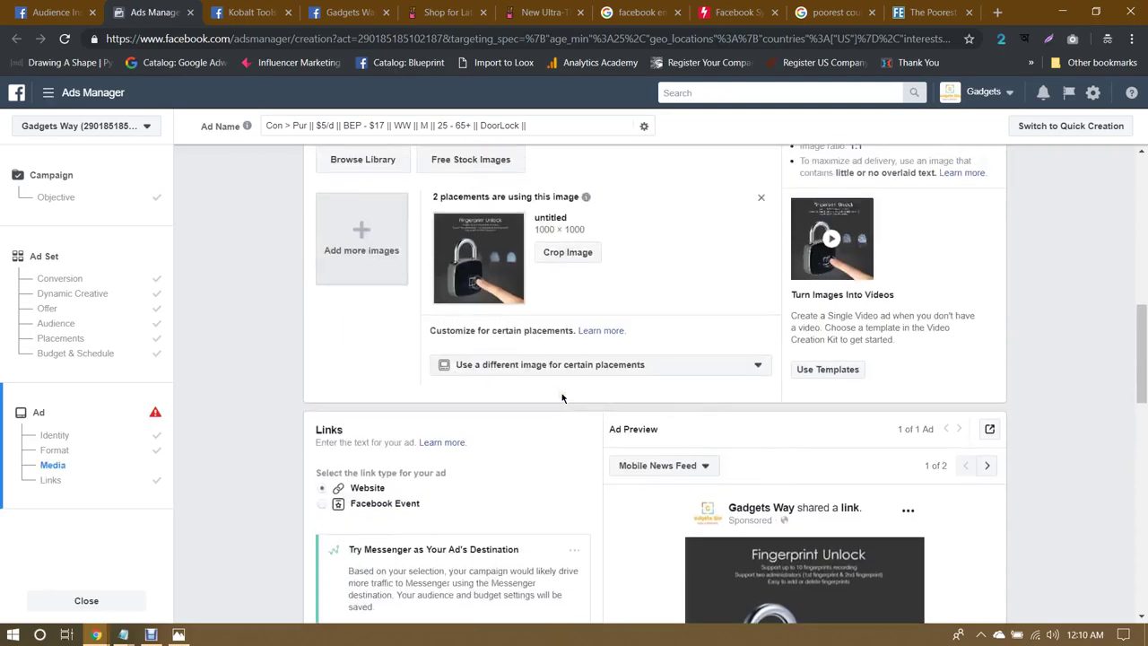
scroll(562, 397, up, 1)
scroll(562, 397, down, 3)
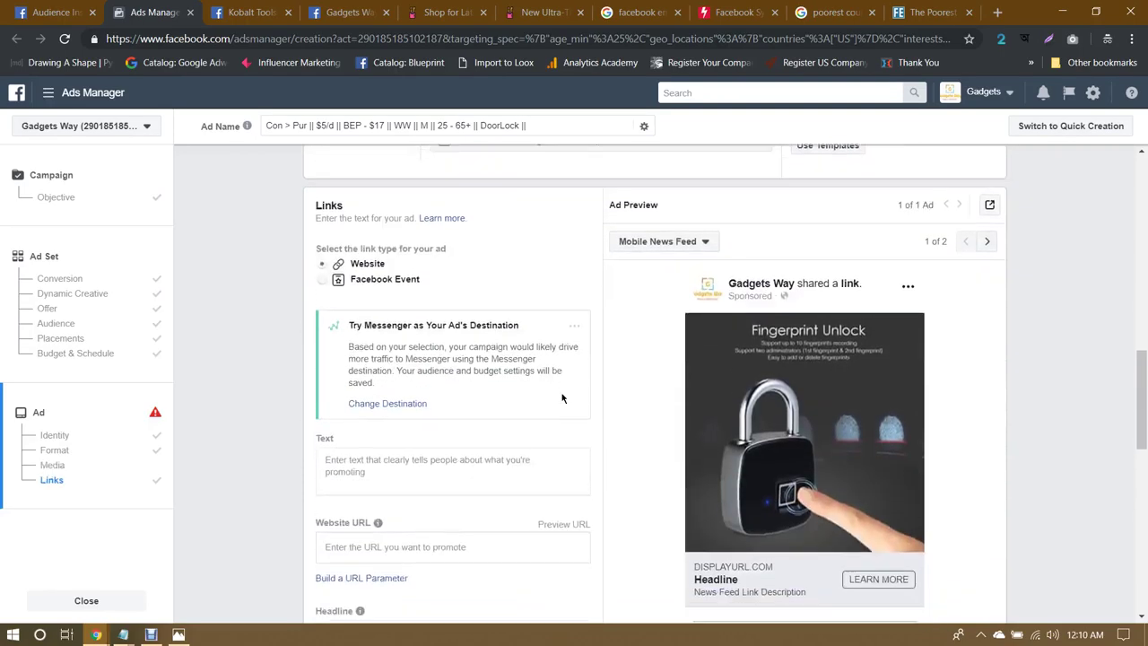
scroll(497, 392, down, 2)
click(376, 313)
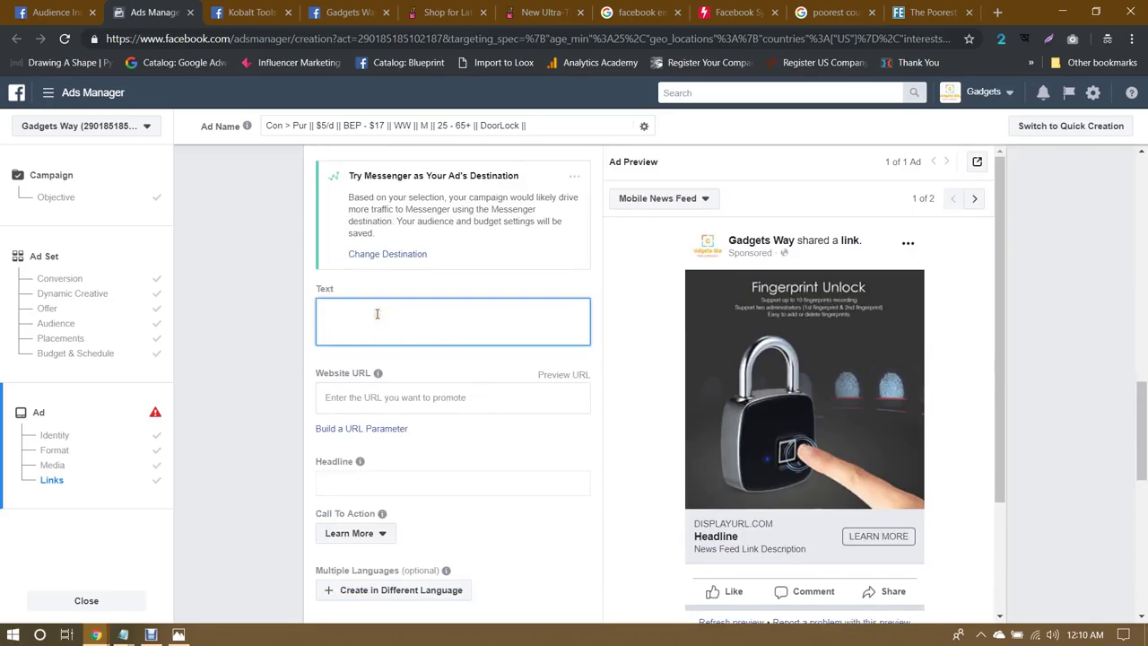
text(je kono kichurekhane likte parben)
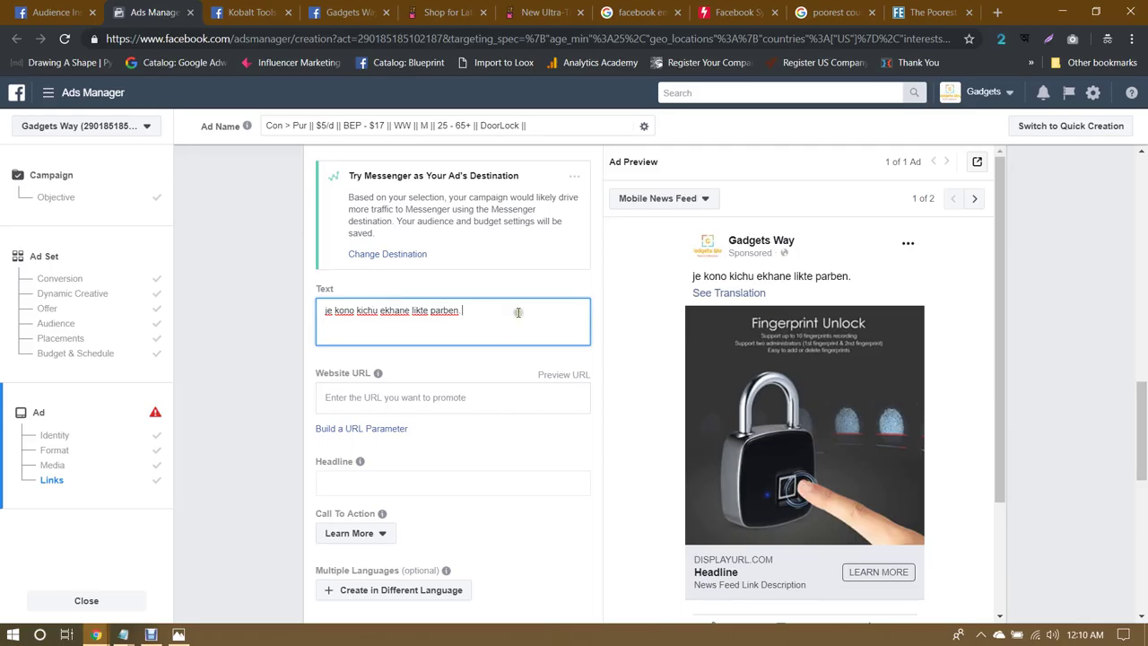
click(256, 315)
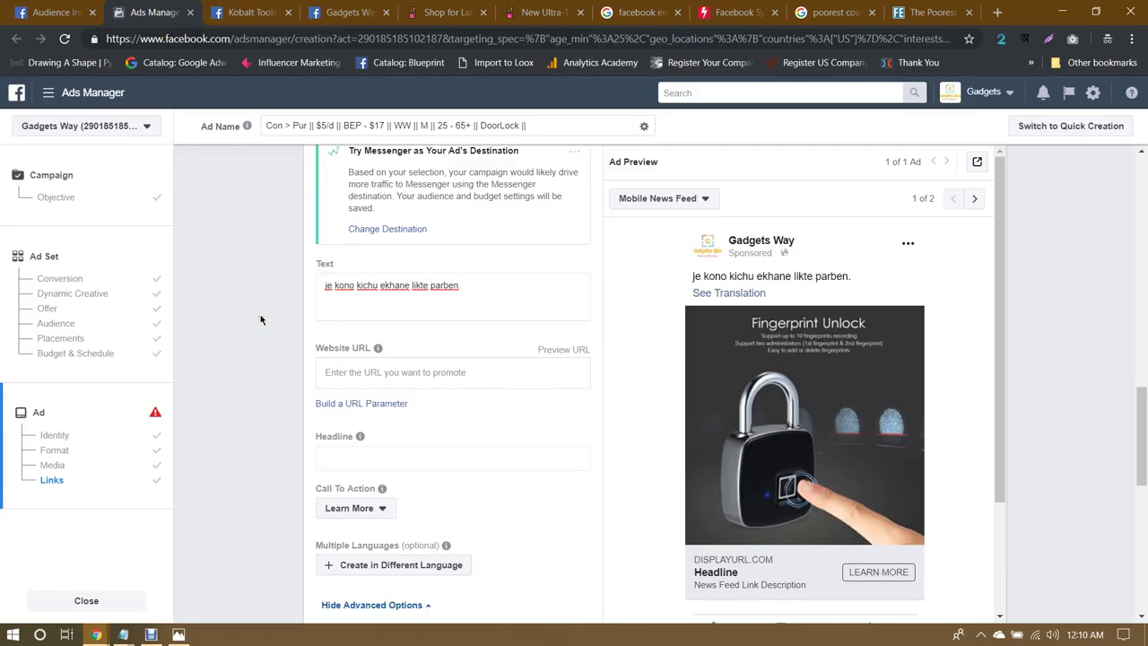
scroll(256, 320, down, 1)
click(430, 323)
click(444, 11)
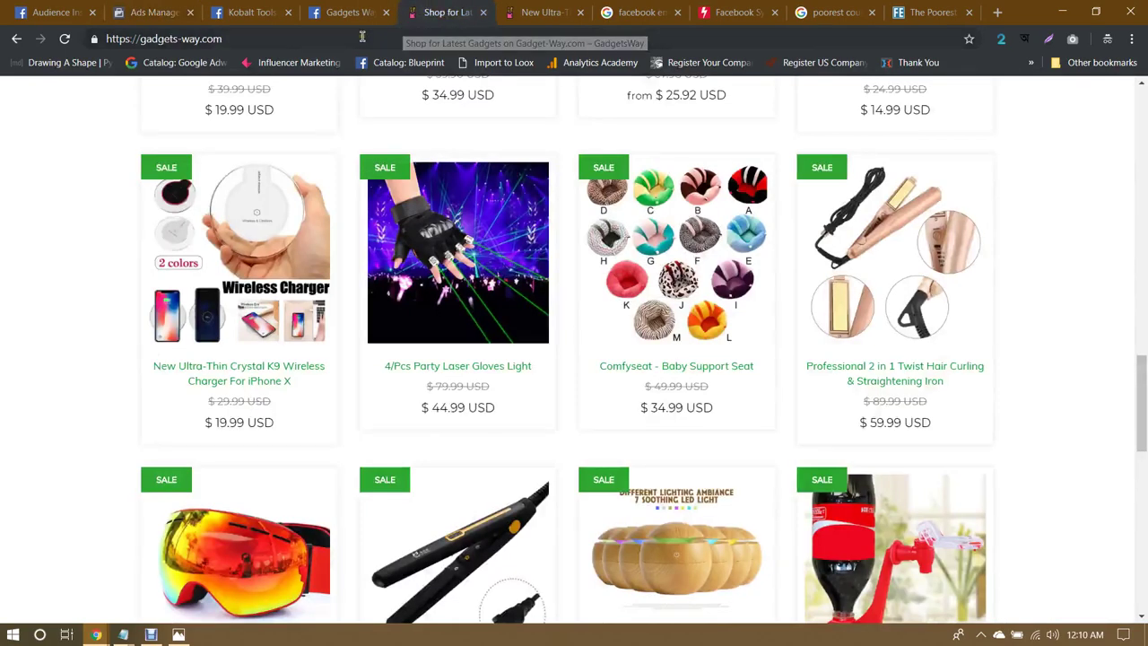
click(353, 36)
key(ctrl+c)
click(269, 12)
click(153, 12)
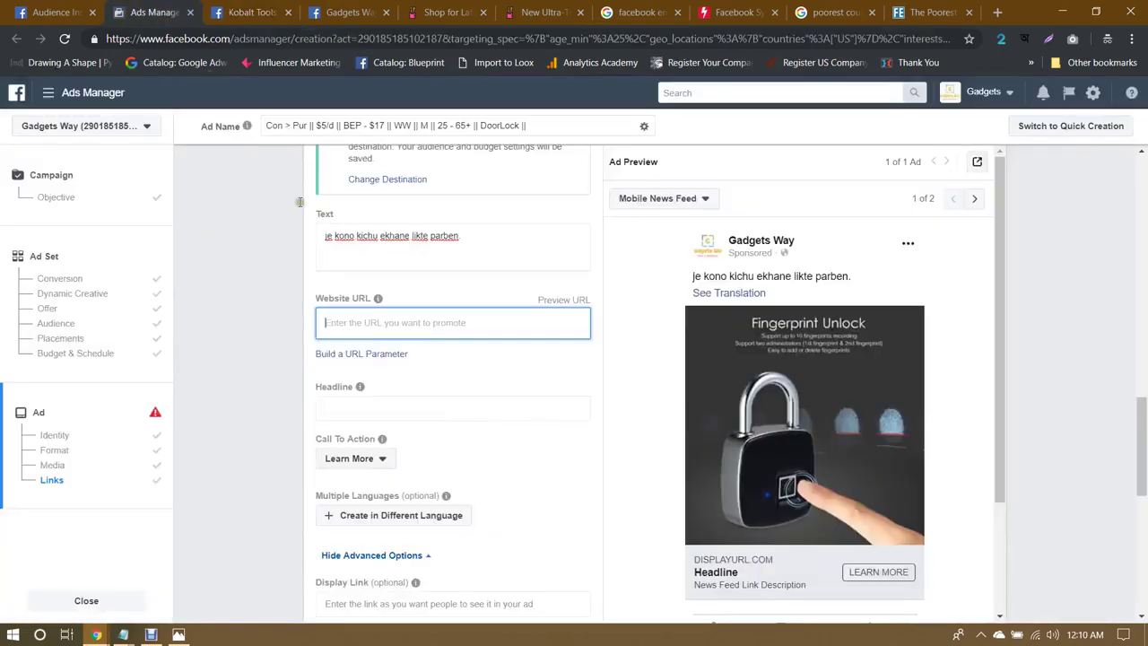
key(ctrl+v)
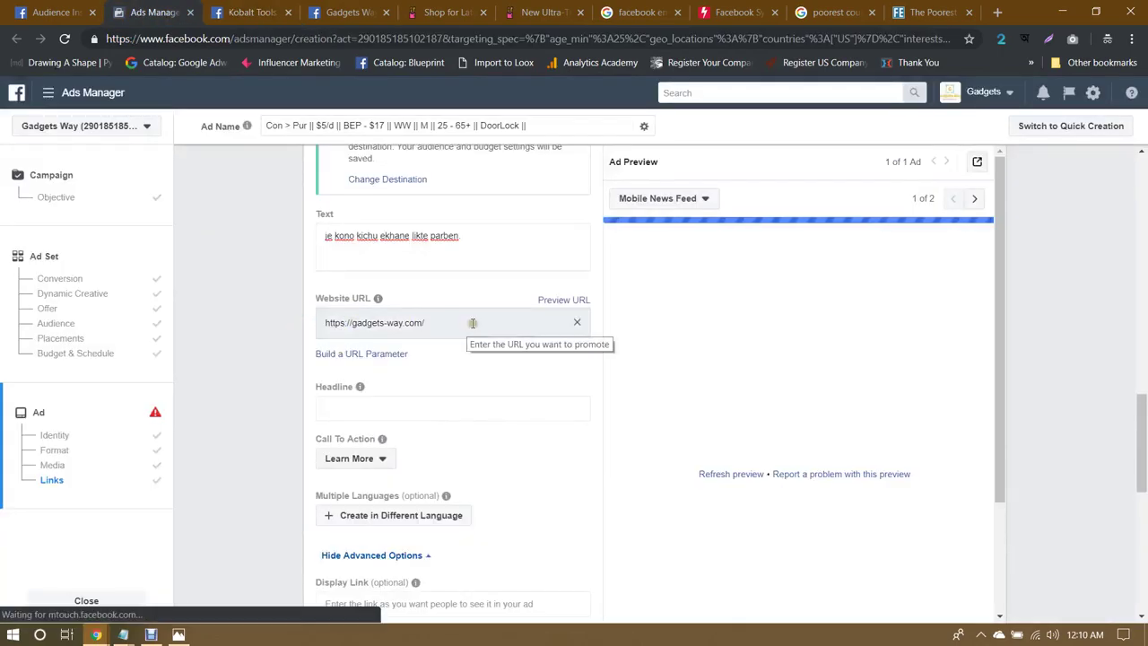
Step: Replace the ad's Website URL with the product page link of the New Ultra-Thin Crystal K9 Wireless Charger For iPhone X
click(537, 12)
click(444, 38)
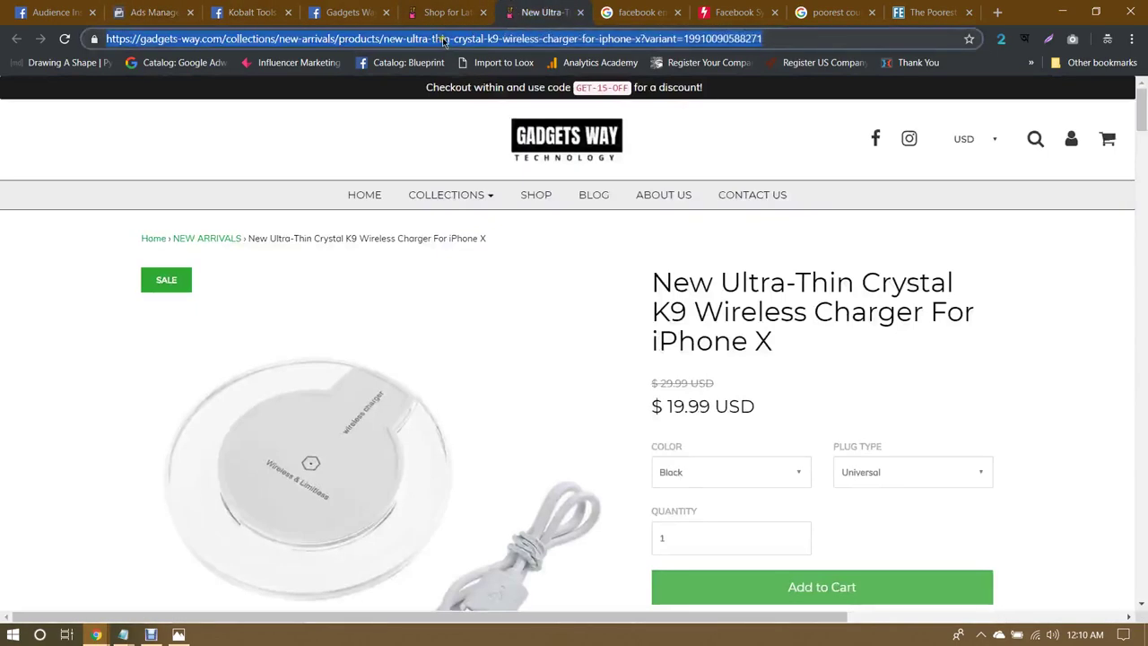
click(152, 12)
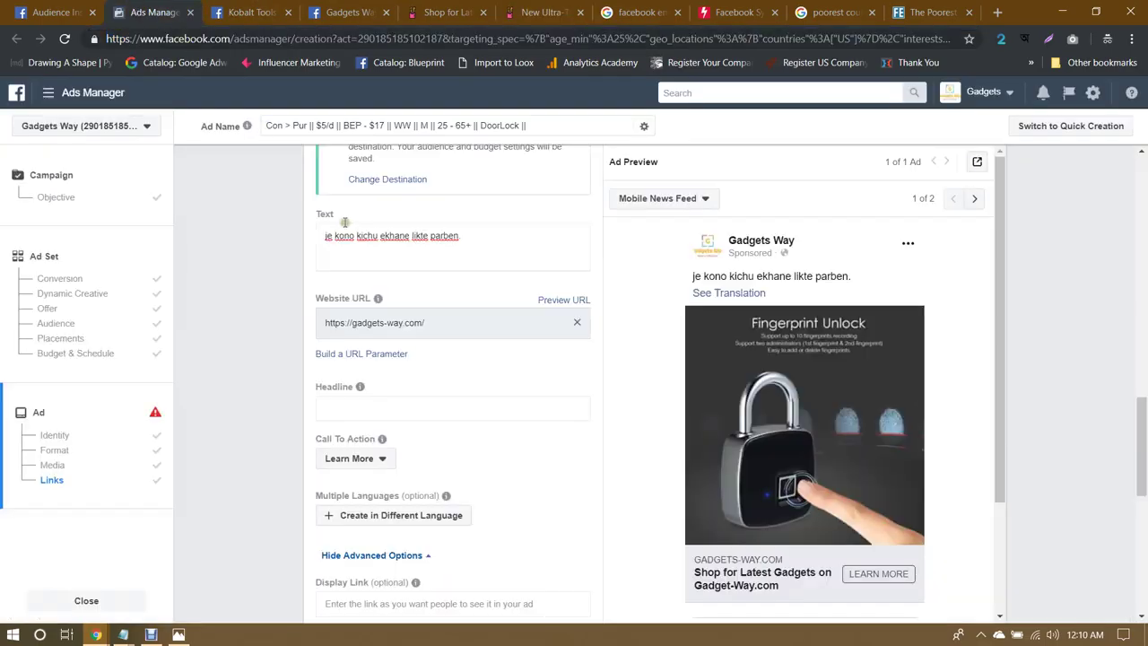
click(577, 322)
key(ctrl+v)
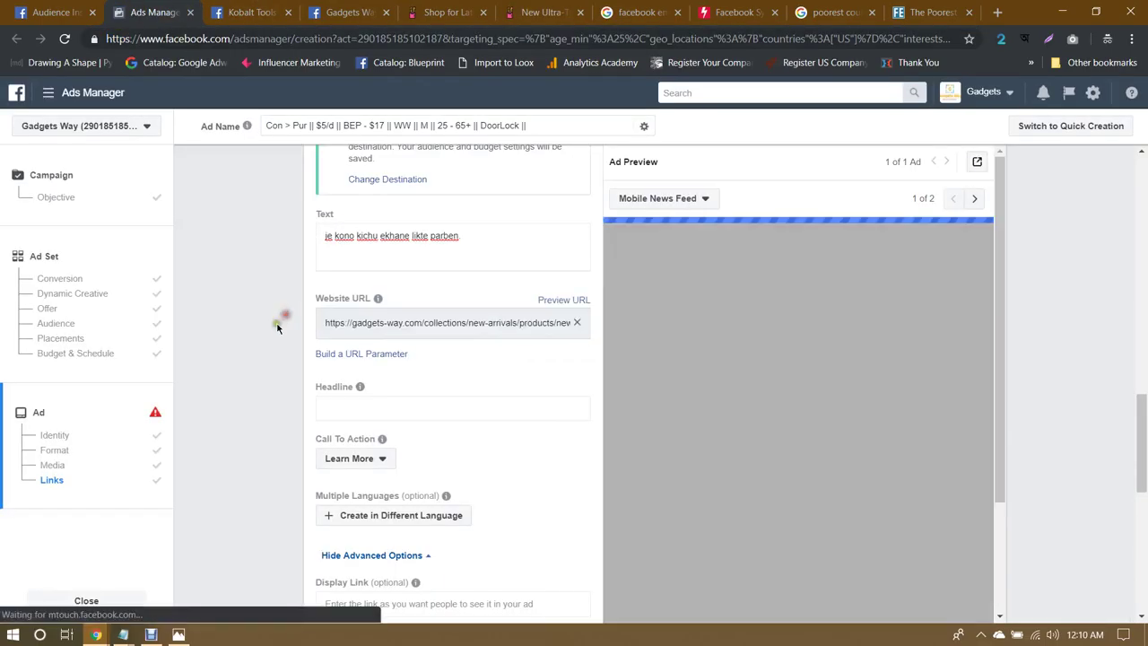
Step: Set the single image ad's headline to "Best Door Lock"
scroll(298, 347, down, 1)
click(352, 333)
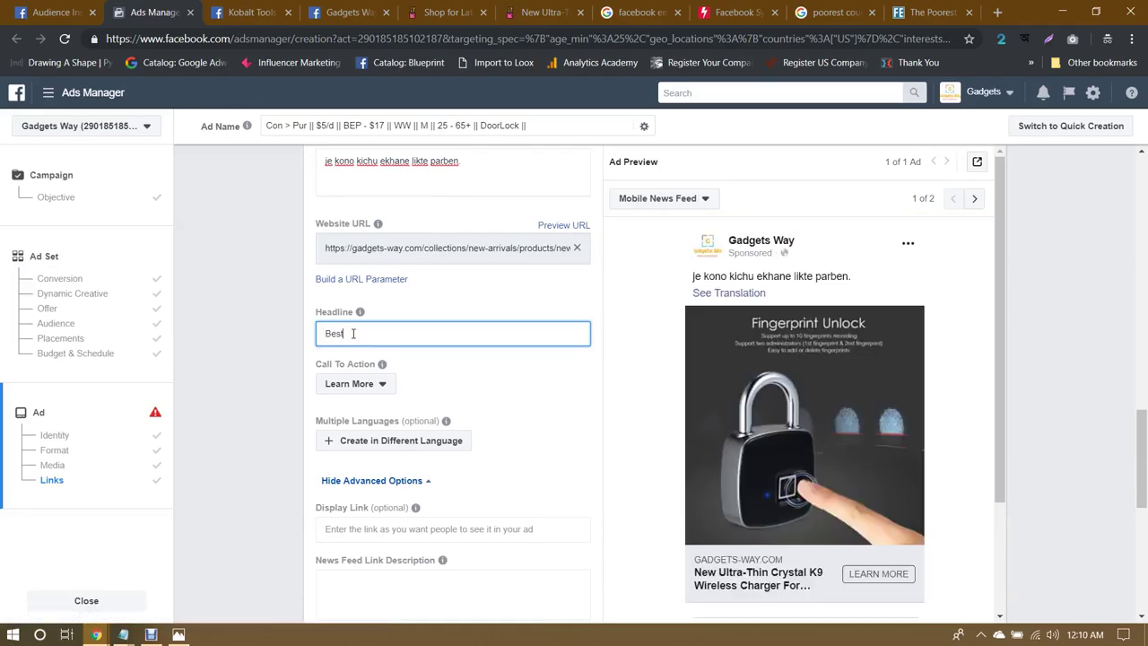
text(Best Door Lo)
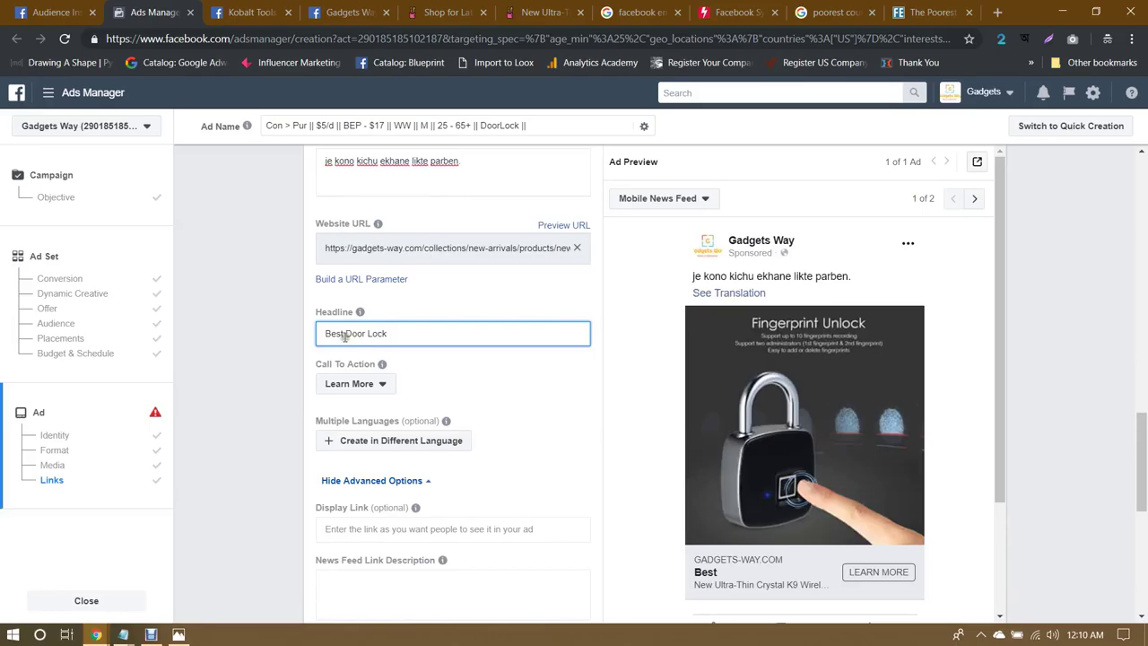
Step: Complete the single image ad's headline as "Best Door Lock" and set its call to action to Shop Now
text(ck)
click(351, 384)
scroll(368, 502, down, 3)
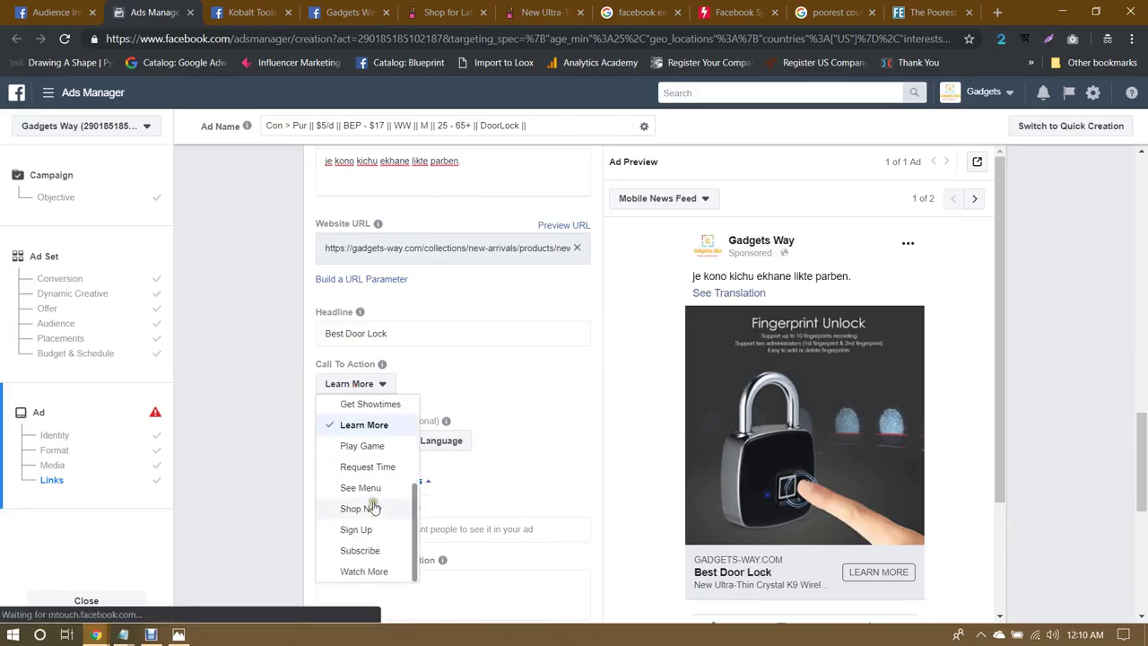
click(372, 508)
scroll(266, 449, down, 3)
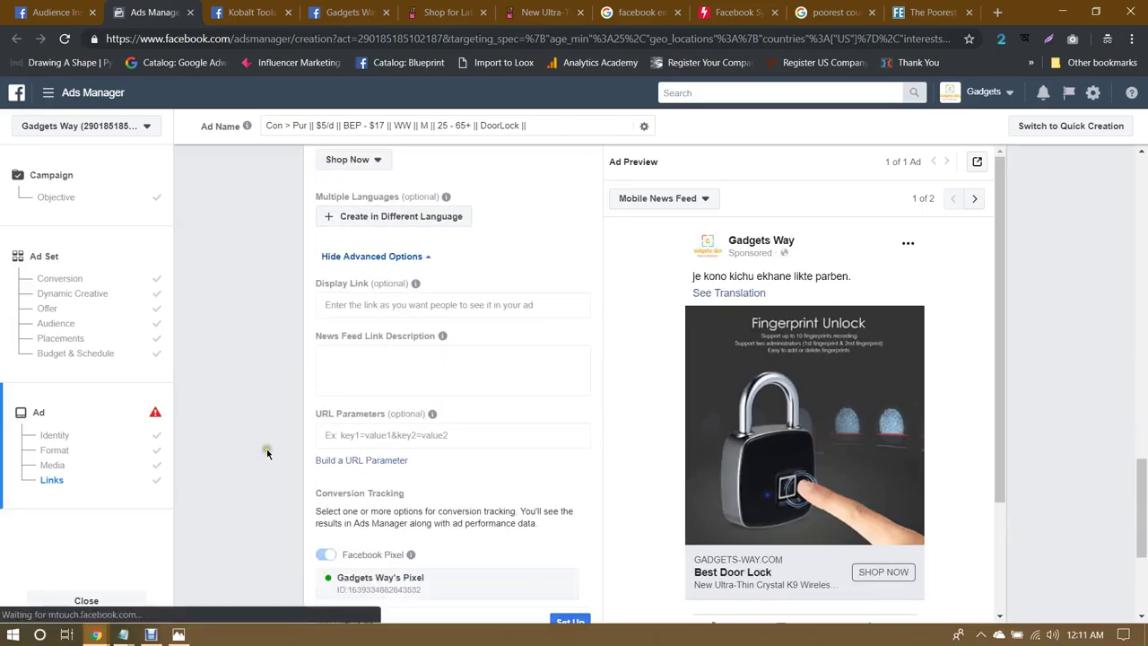
click(429, 305)
text(www.website.com)
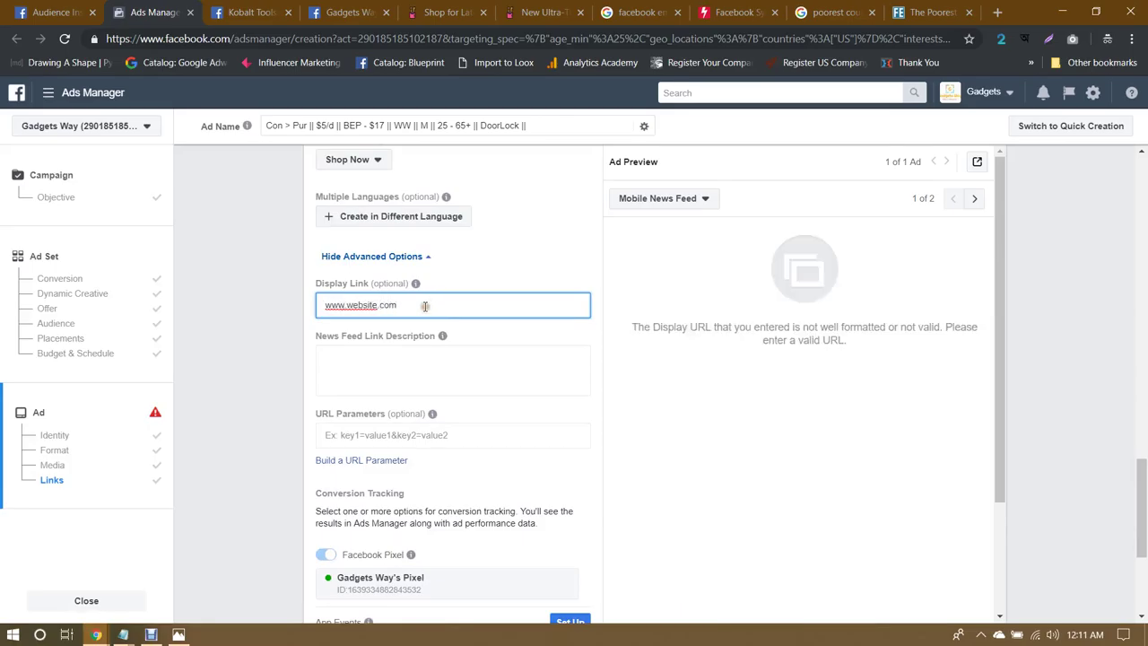
click(401, 363)
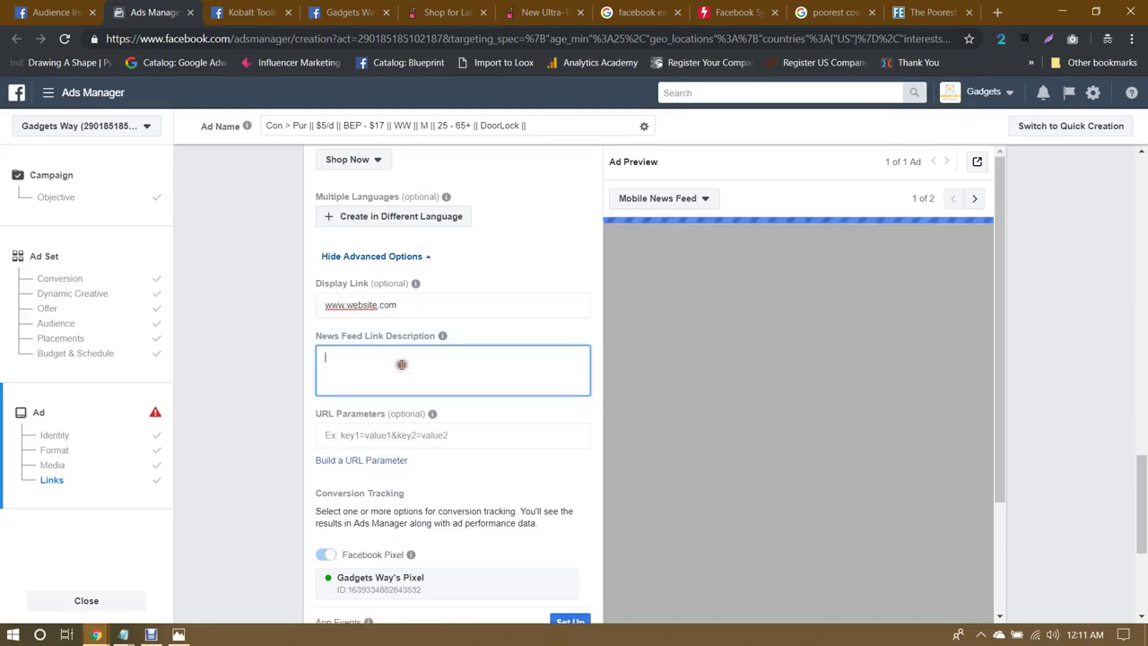
text(this is my website)
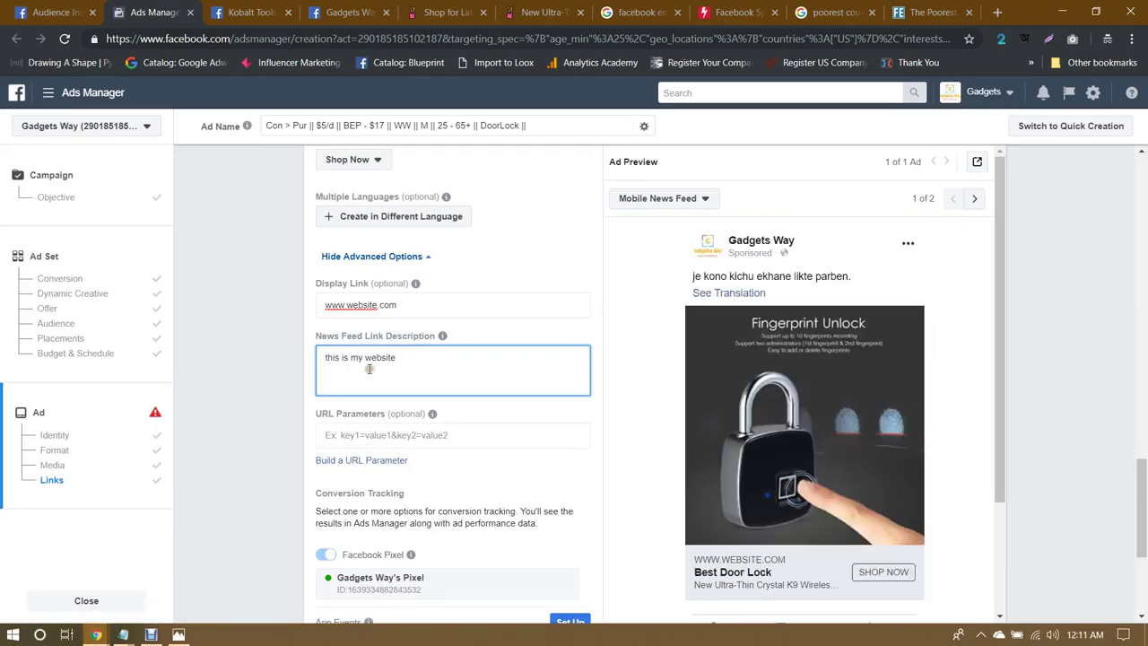
click(187, 361)
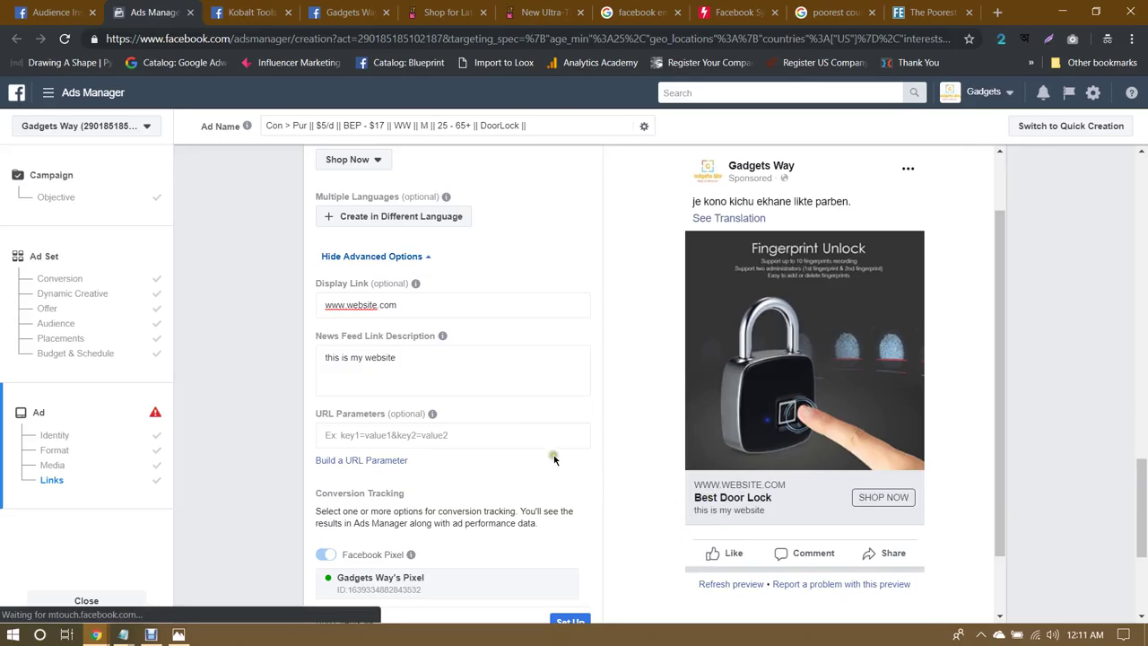
Step: Examine how the text, headline, display link and link description appear in the ad preview, and review the URL parameter and conversion tracking settings
scroll(618, 421, down, 1)
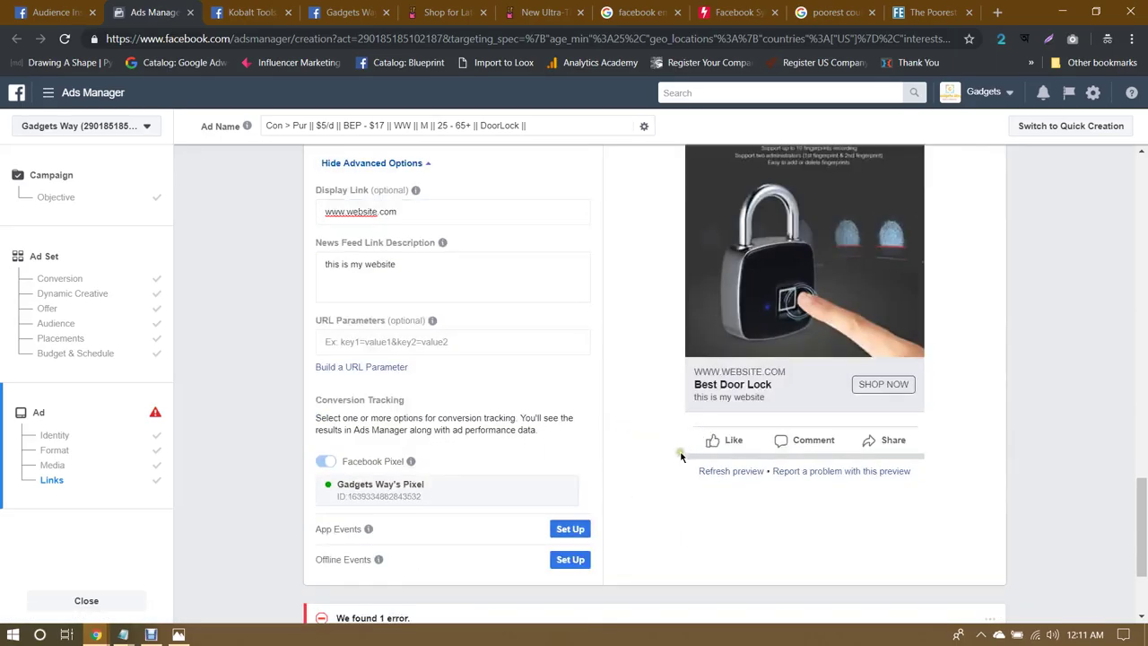
scroll(625, 406, up, 1)
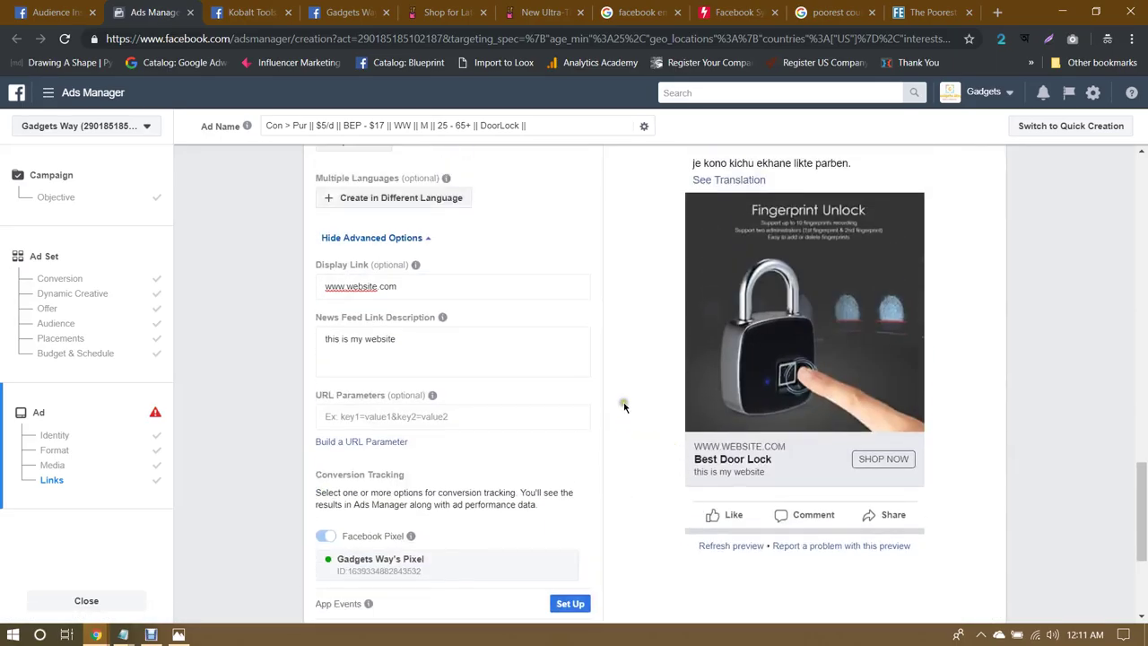
click(508, 353)
click(389, 419)
click(500, 463)
click(451, 418)
click(493, 479)
scroll(493, 479, down, 1)
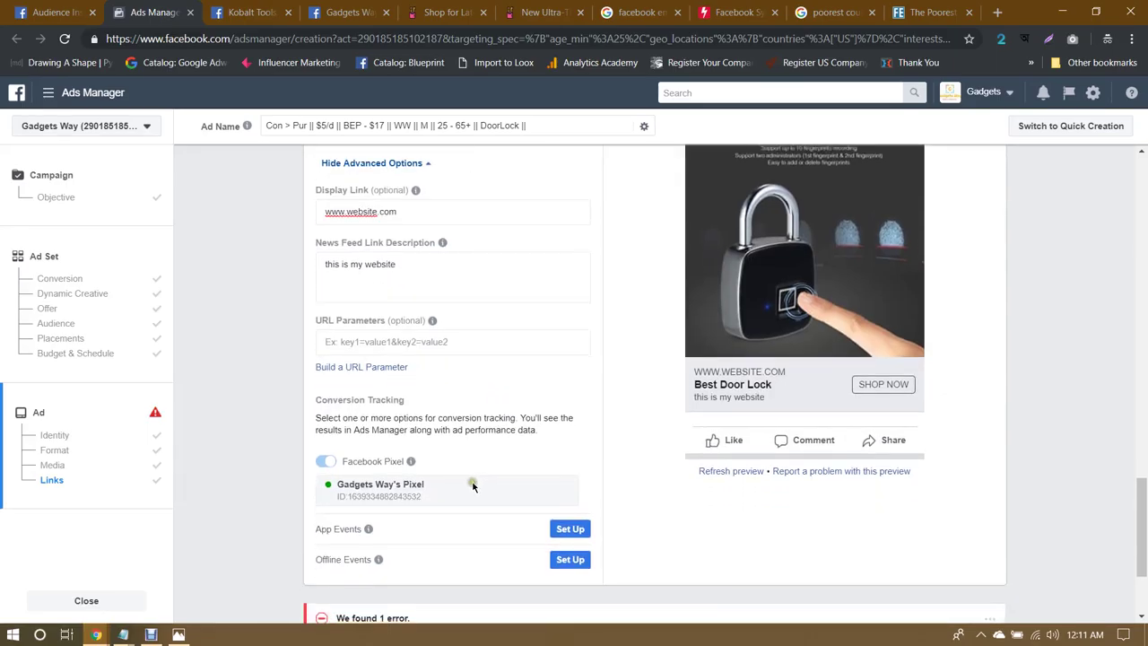
scroll(558, 377, up, 1)
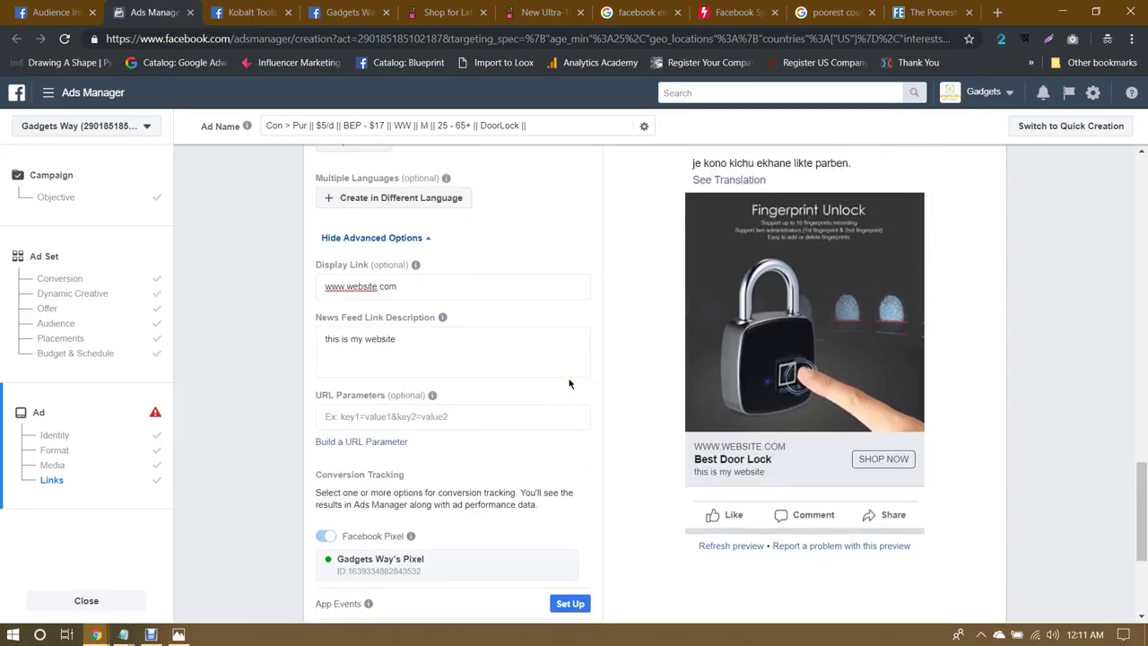
click(423, 290)
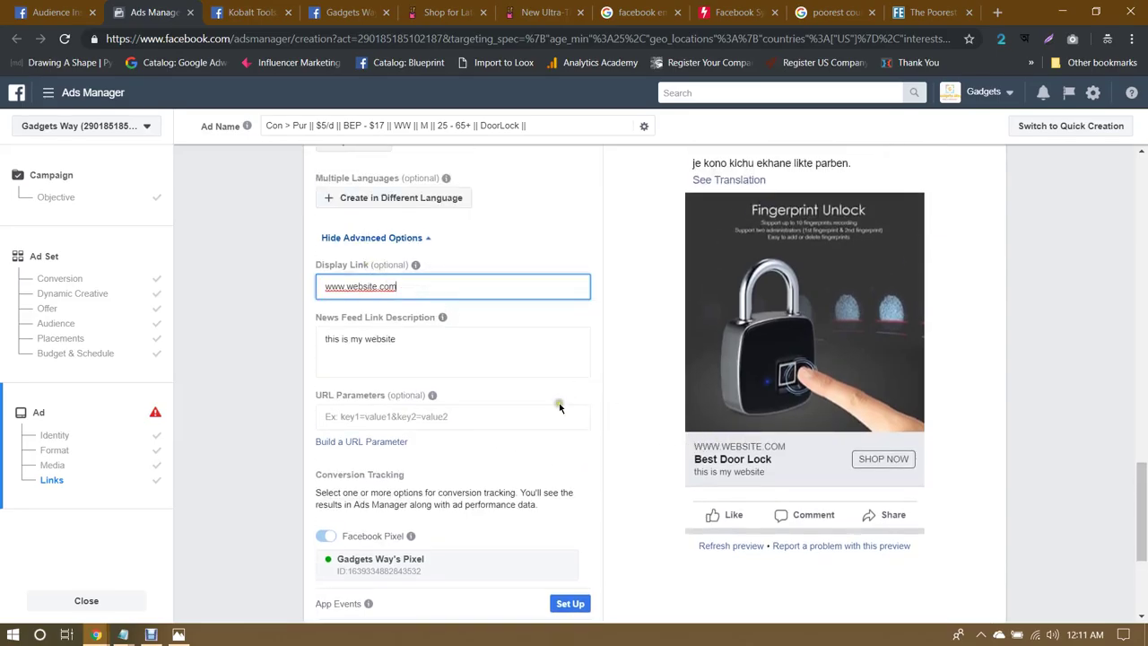
scroll(538, 377, up, 1)
scroll(395, 429, up, 2)
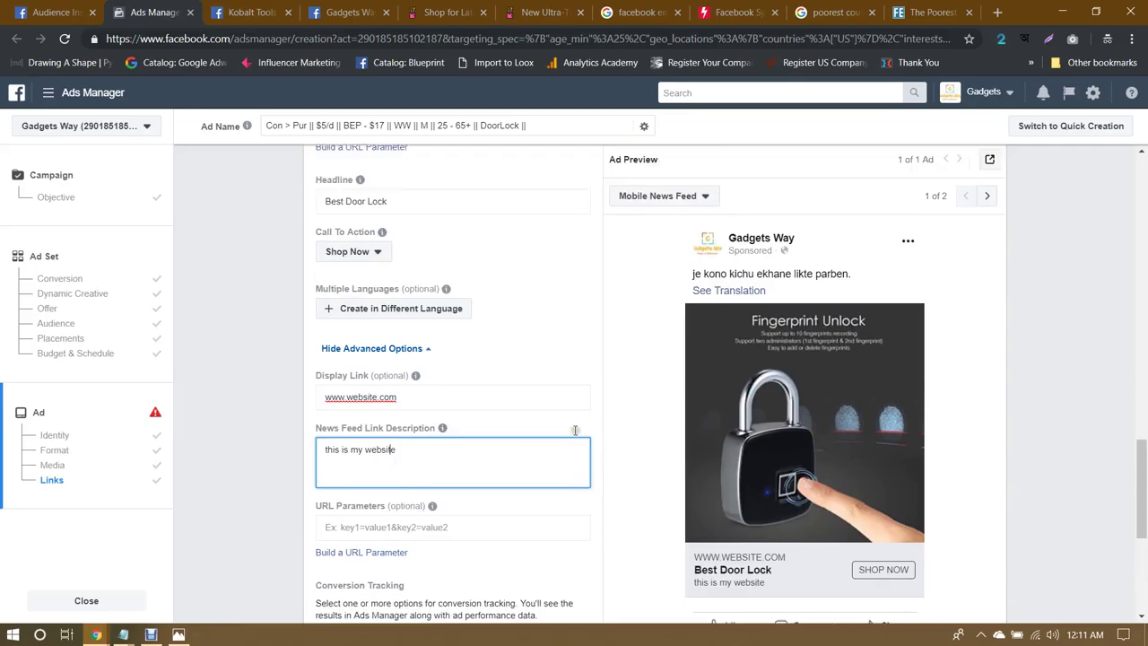
scroll(467, 367, up, 1)
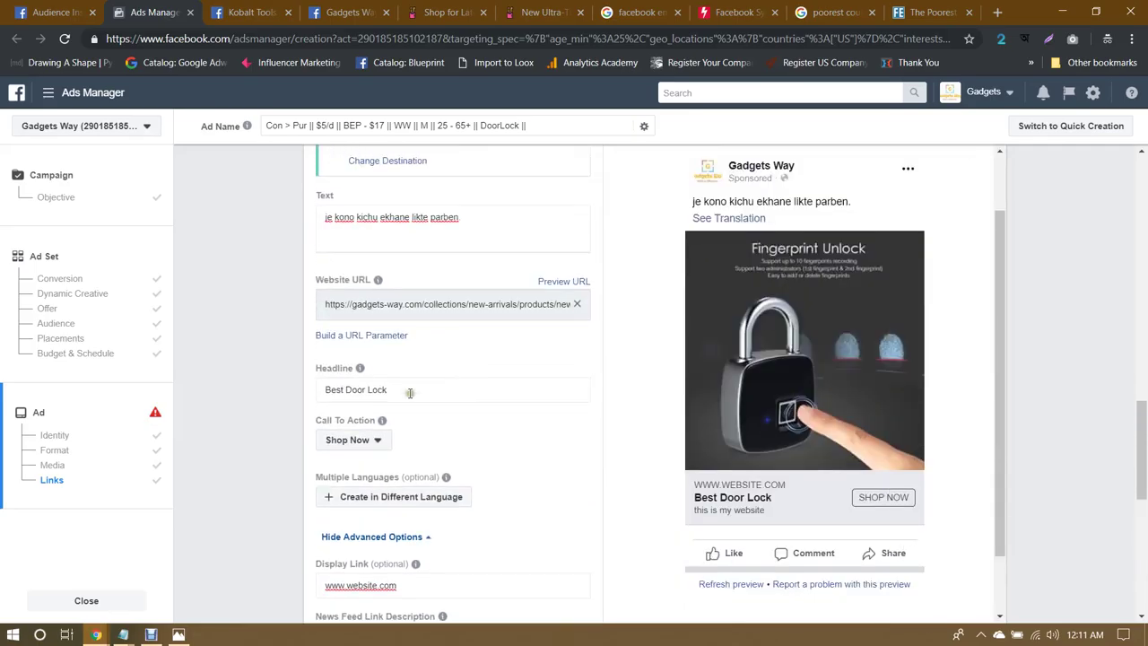
click(530, 397)
scroll(460, 378, up, 2)
click(460, 378)
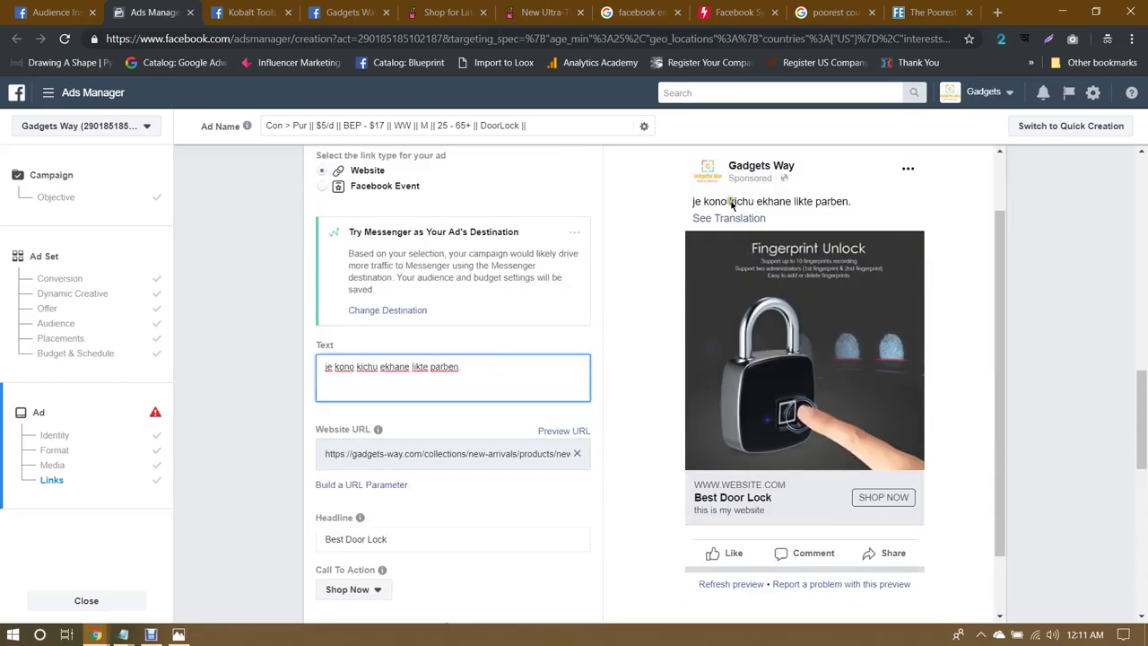
Step: Switch the ad format to Single Video, open the video upload dialog and cancel it without choosing a file
scroll(543, 368, up, 3)
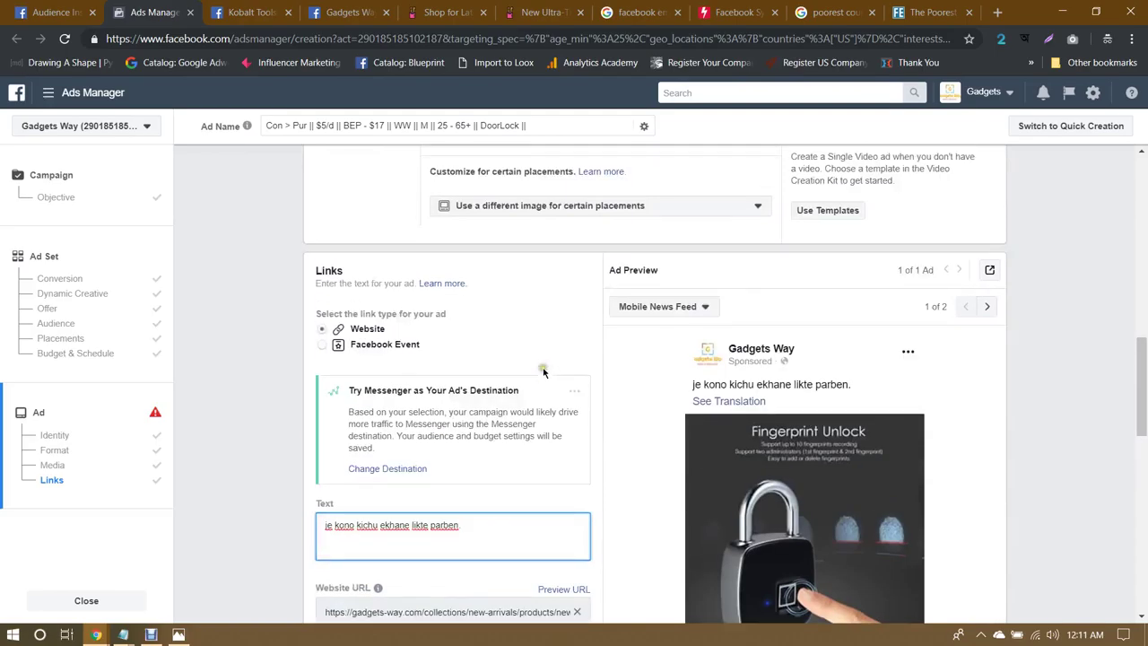
scroll(543, 368, up, 8)
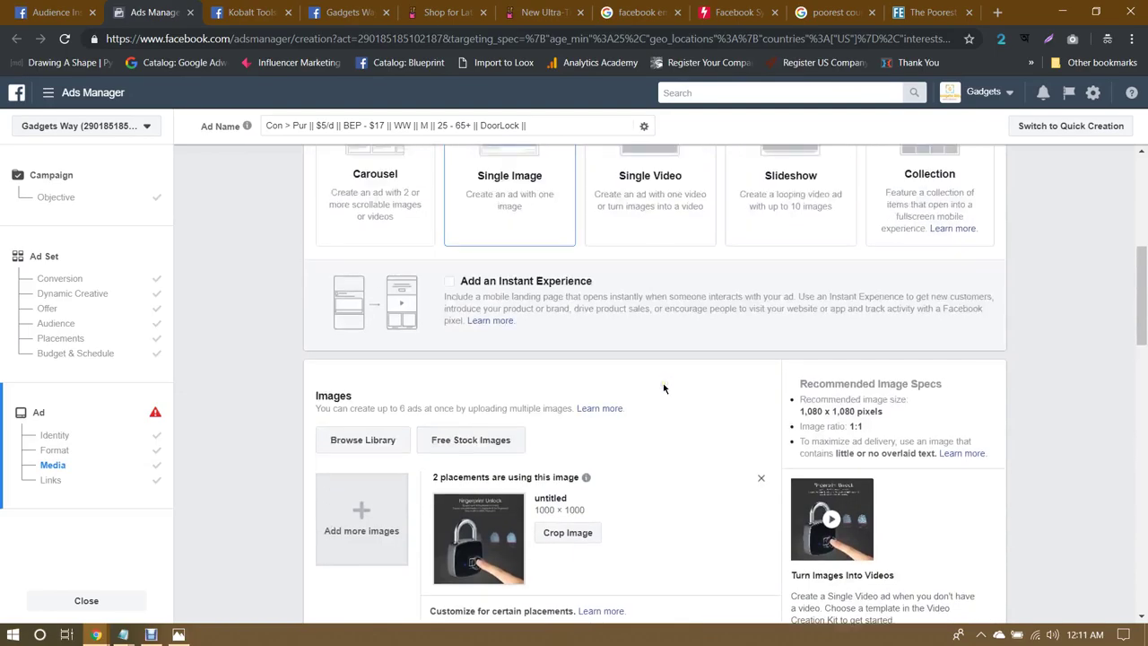
click(651, 367)
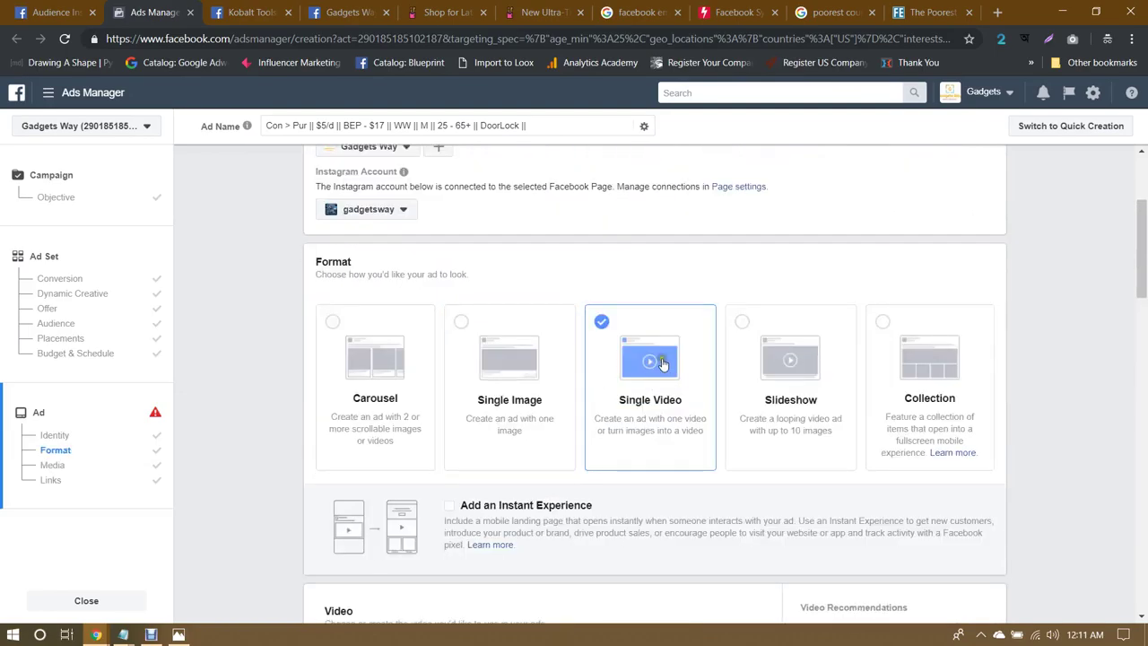
scroll(661, 363, down, 5)
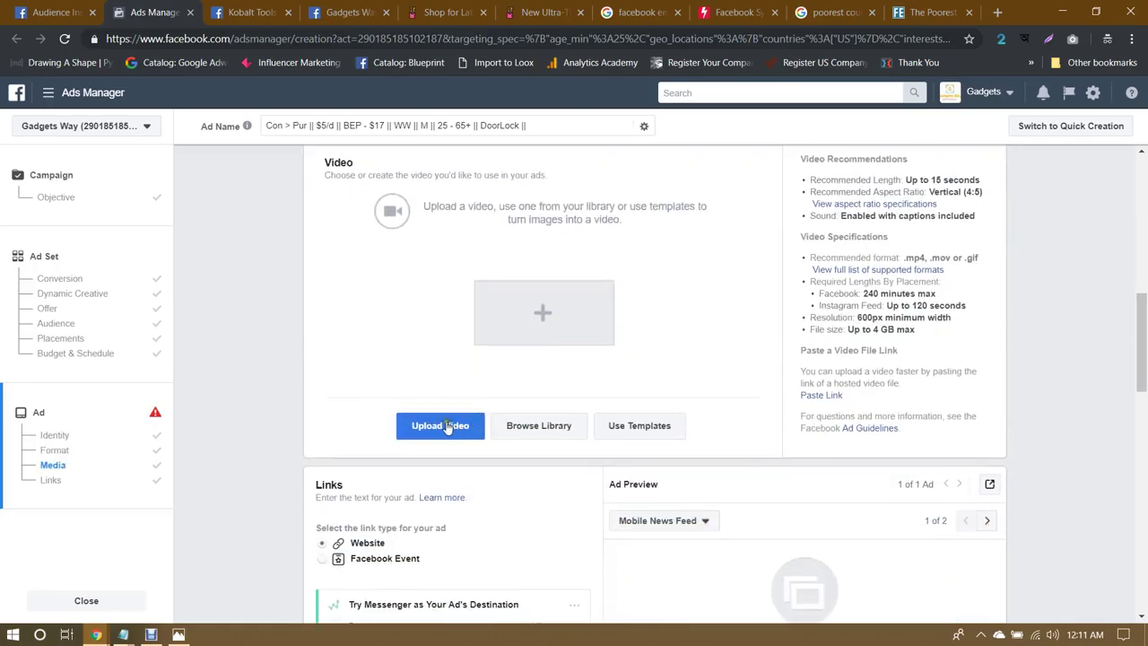
click(446, 426)
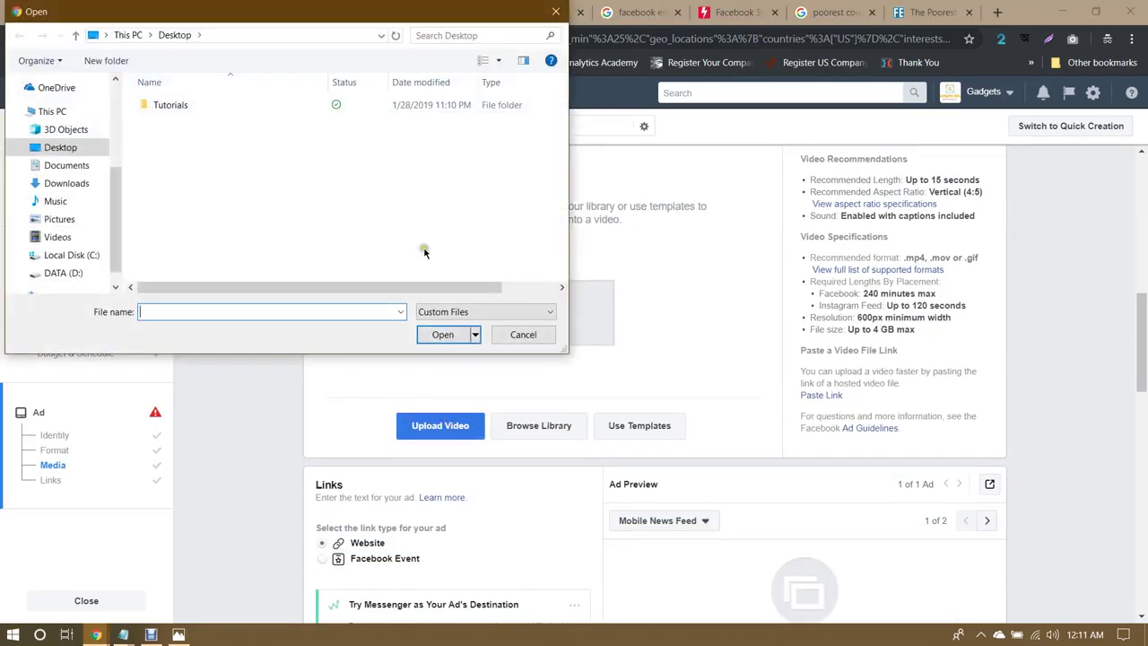
click(524, 334)
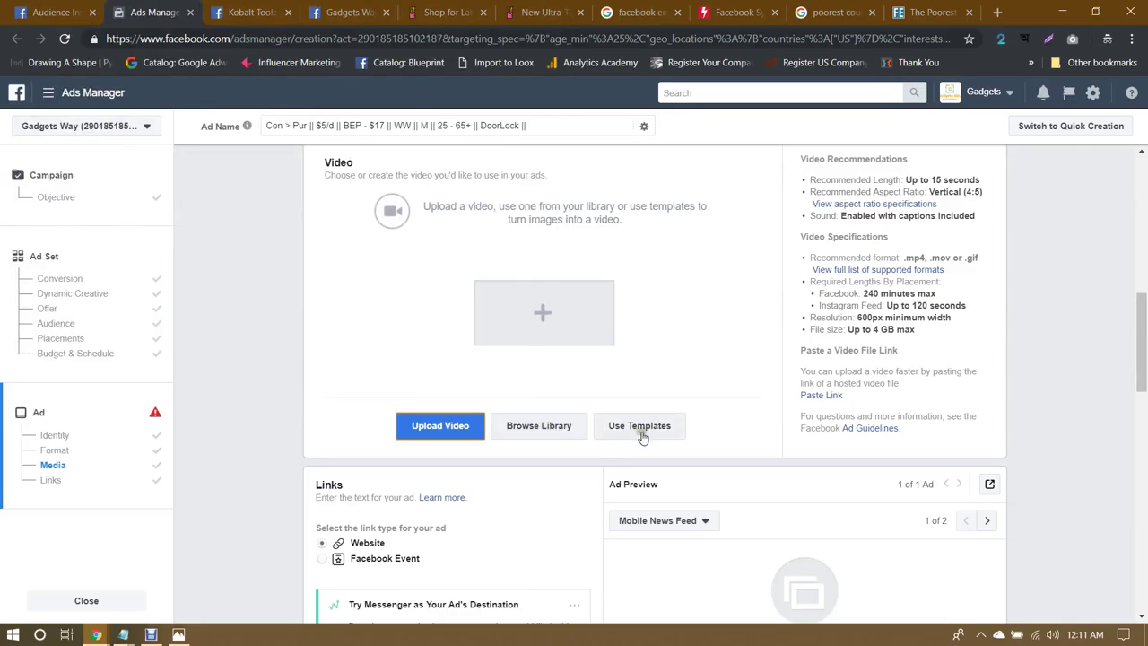
scroll(585, 444, down, 9)
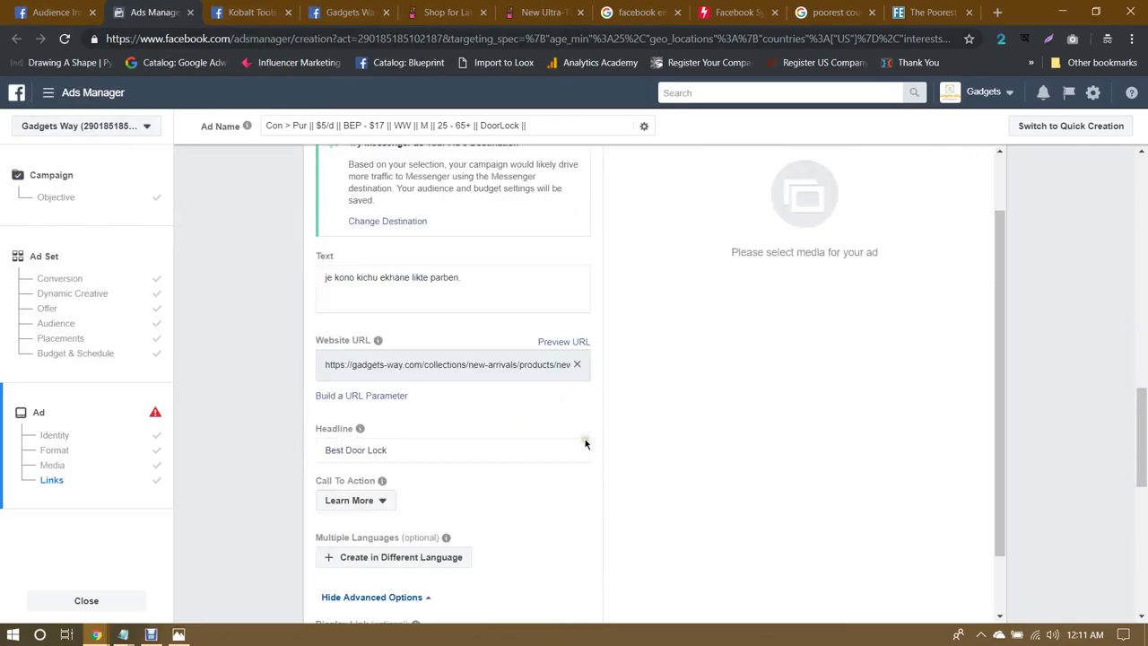
Step: Change the ad format to Slideshow and review its media options
scroll(585, 443, up, 12)
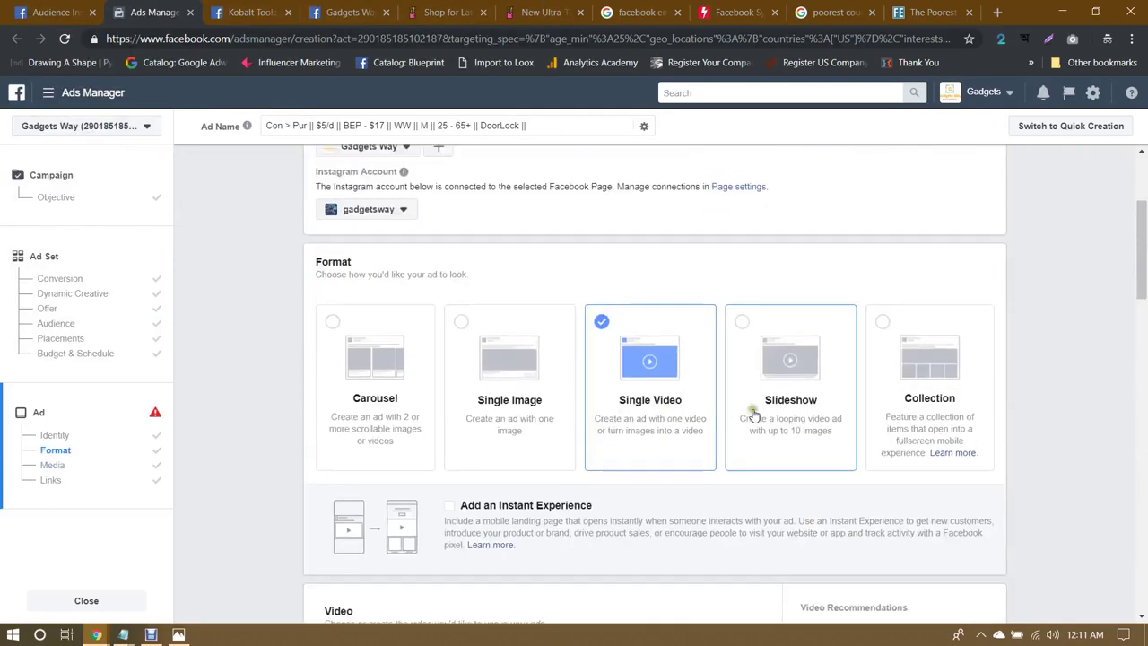
click(786, 386)
scroll(619, 425, down, 4)
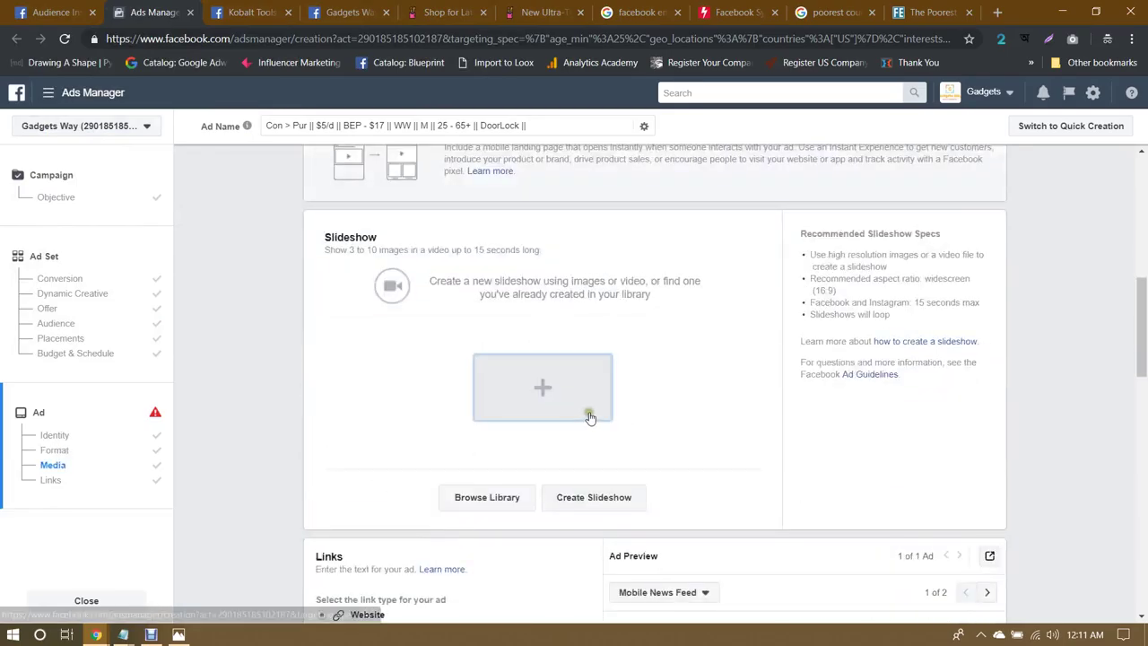
scroll(538, 414, down, 1)
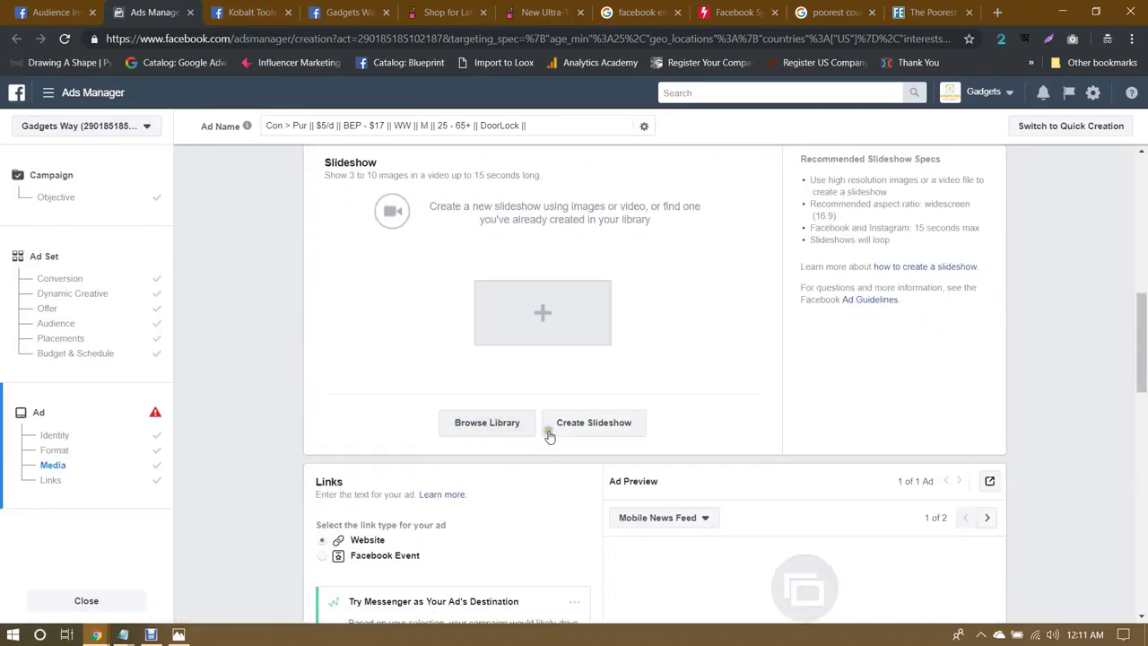
scroll(494, 430, down, 3)
Step: Change the ad format to Collection and review its Instant Experience templates and link fields
scroll(494, 431, up, 8)
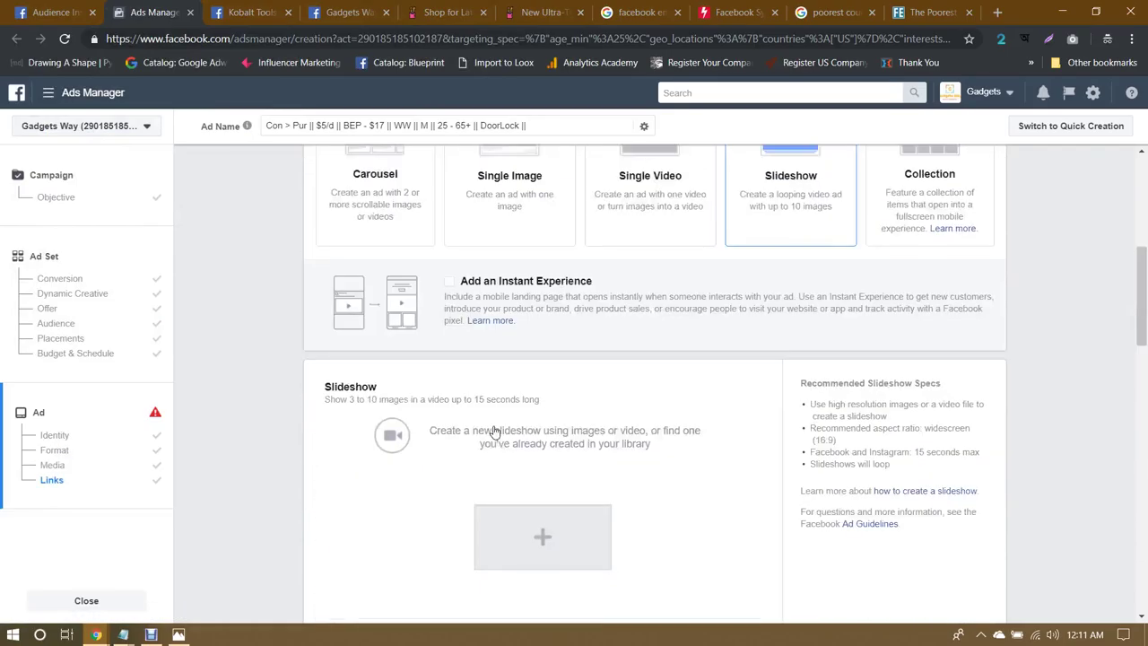
scroll(960, 446, down, 1)
click(922, 325)
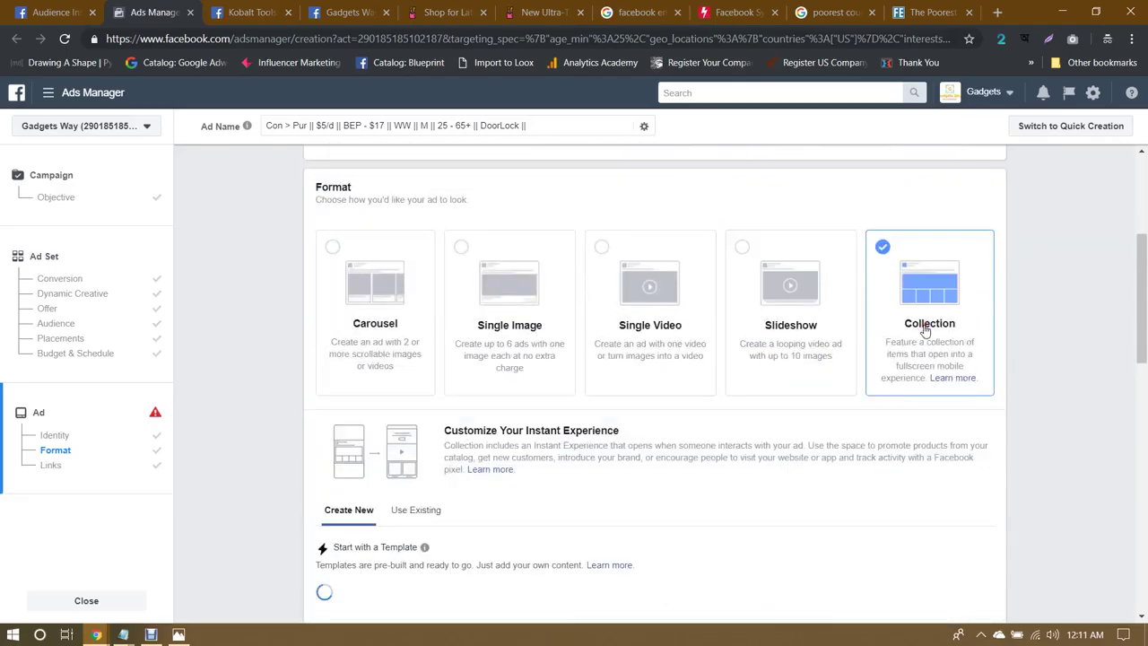
scroll(659, 397, down, 5)
scroll(654, 395, up, 2)
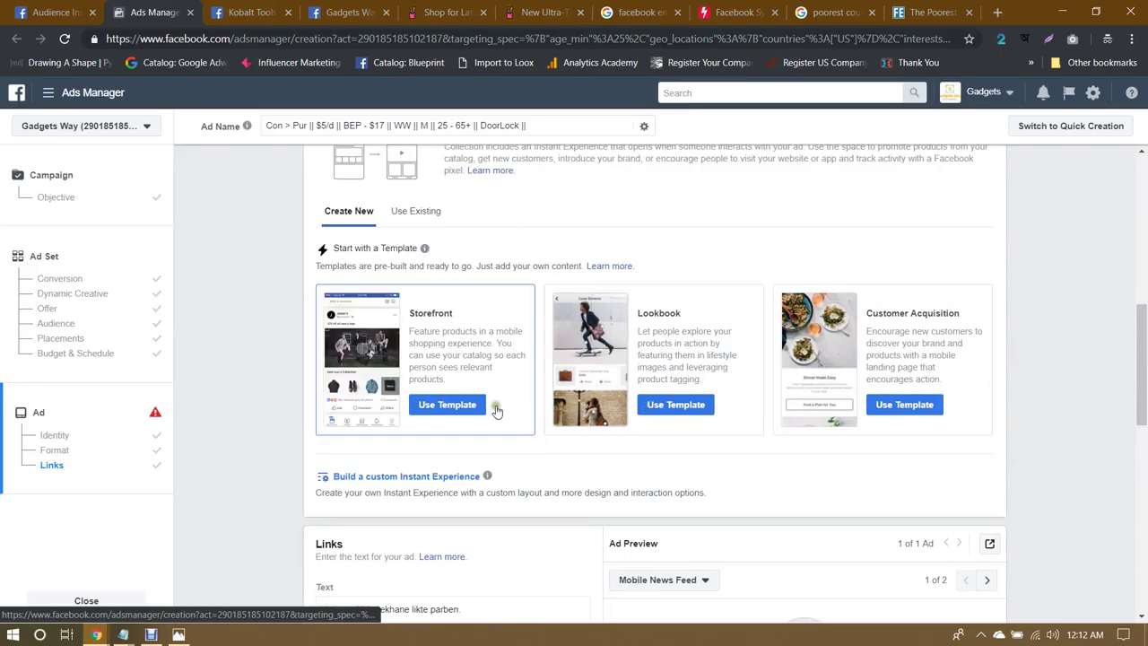
scroll(540, 389, down, 6)
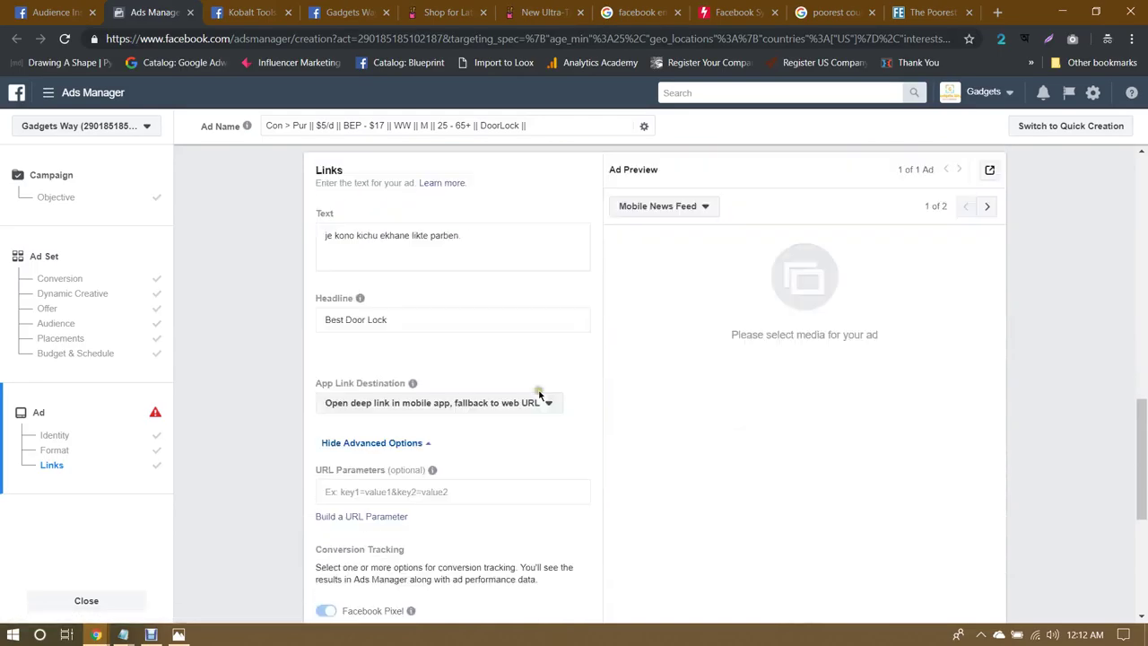
scroll(539, 394, up, 8)
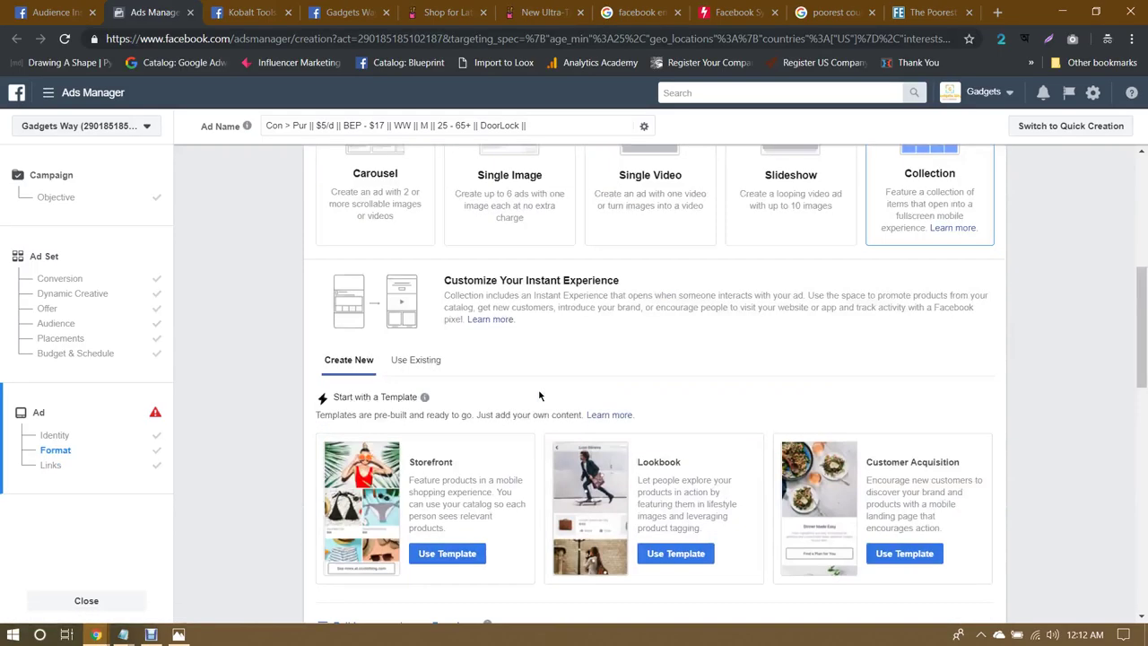
Step: Use an existing post for the ad, choosing the Jan 28, 2019 Facebook Page post "Get rid of the troubles of losing keys or forgetting password."
scroll(539, 394, up, 3)
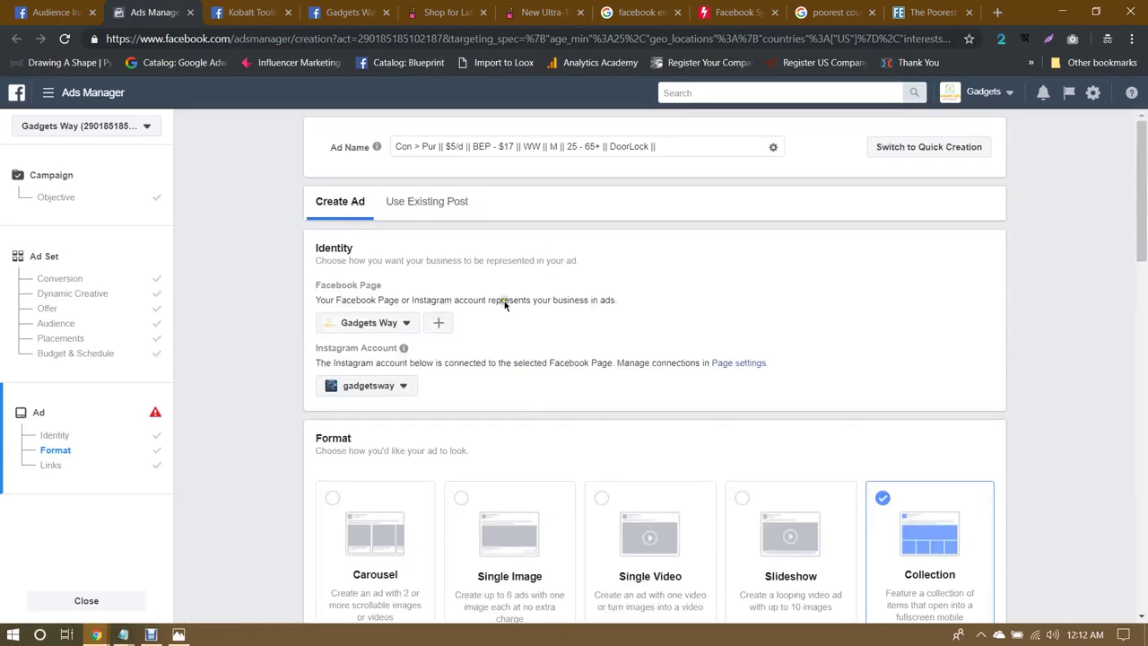
click(424, 202)
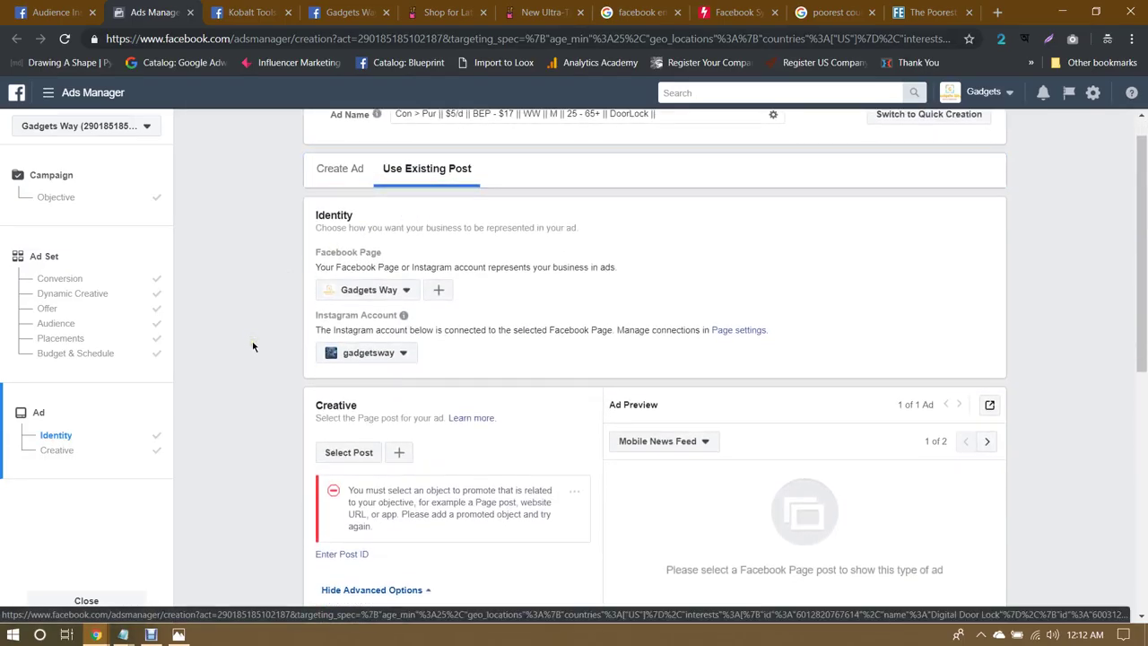
scroll(252, 346, down, 2)
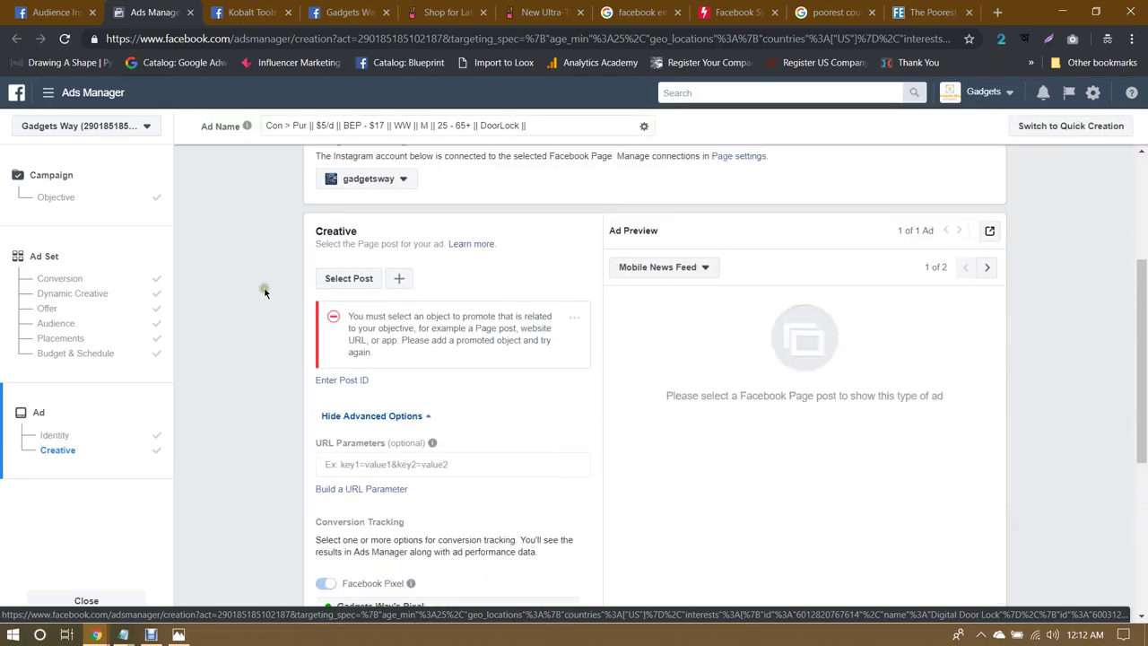
click(341, 281)
click(340, 296)
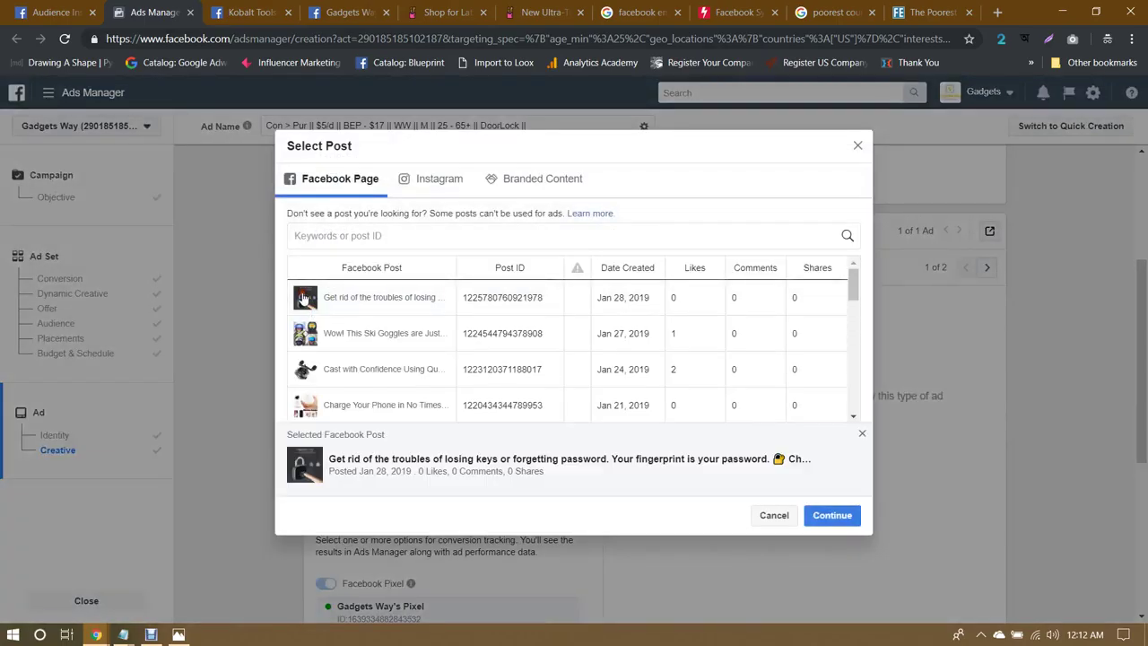
click(830, 515)
scroll(801, 376, down, 3)
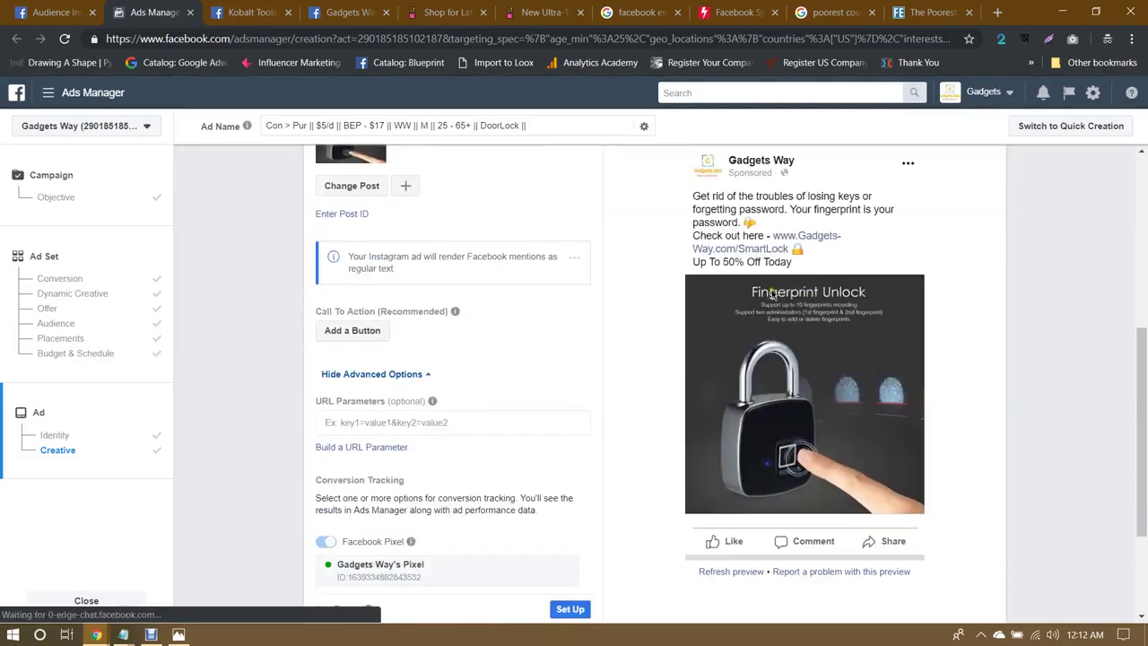
scroll(807, 421, down, 2)
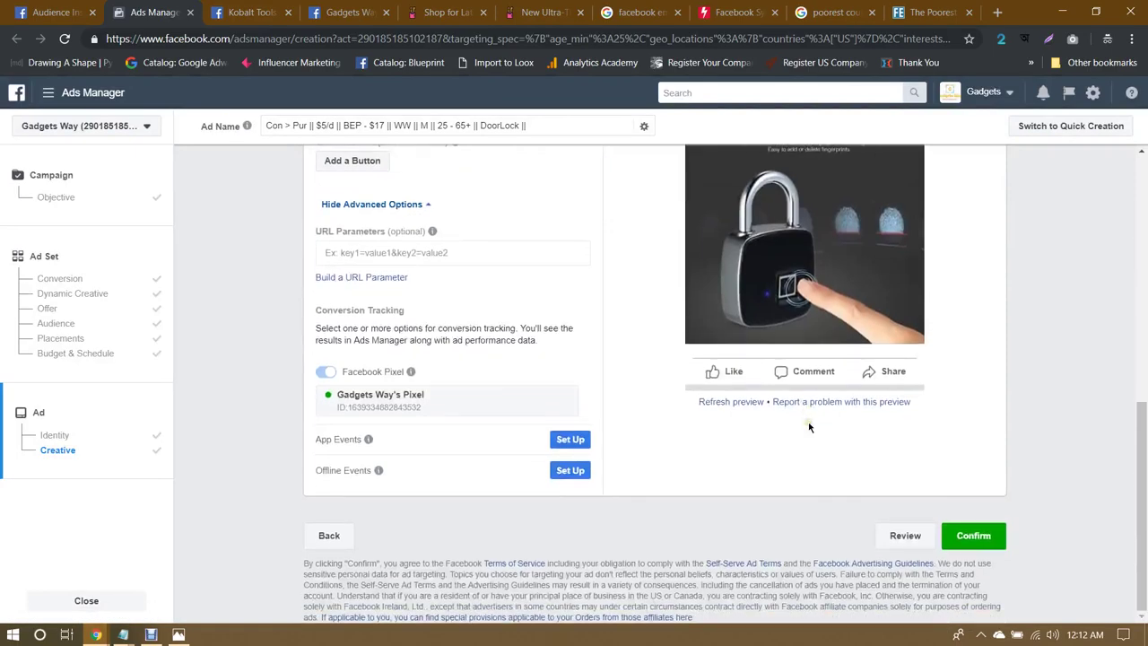
scroll(807, 449, up, 3)
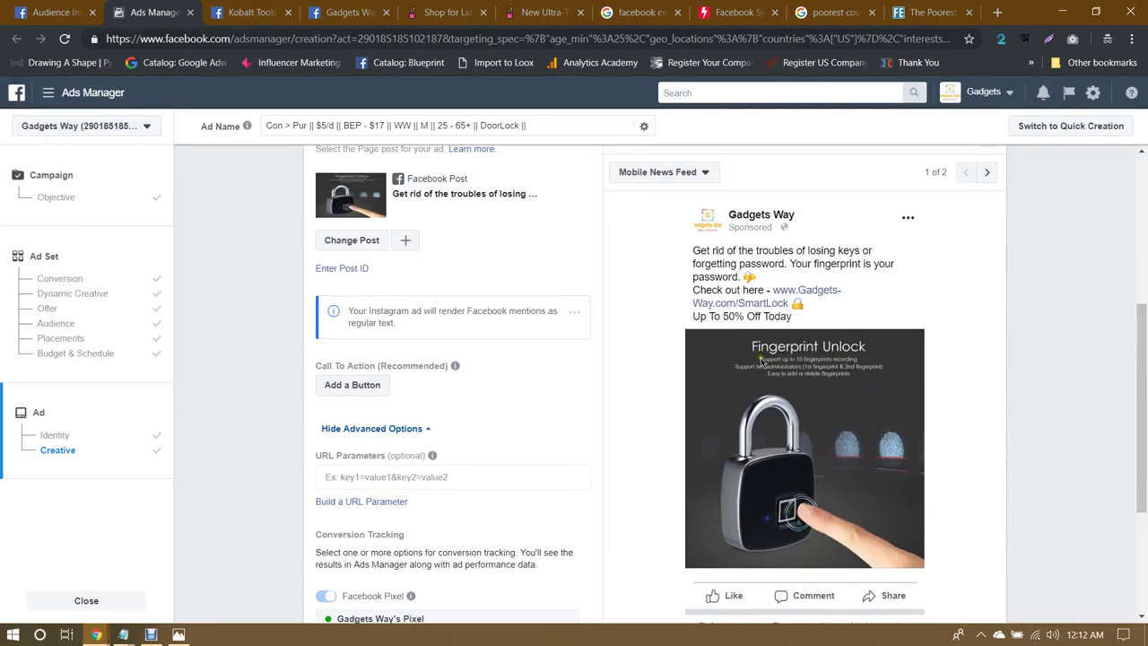
scroll(854, 369, down, 3)
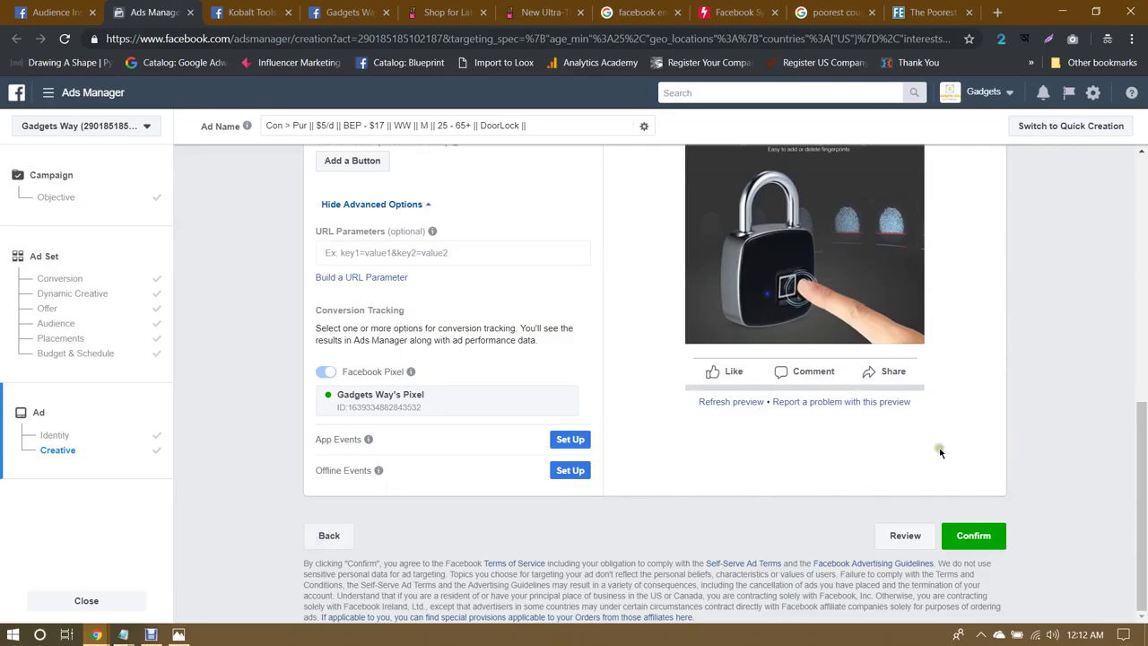
scroll(1068, 415, up, 2)
scroll(1069, 417, down, 2)
scroll(1069, 421, up, 1)
Step: Search Google in a new browser tab for "facebook ad image text verify"
click(996, 12)
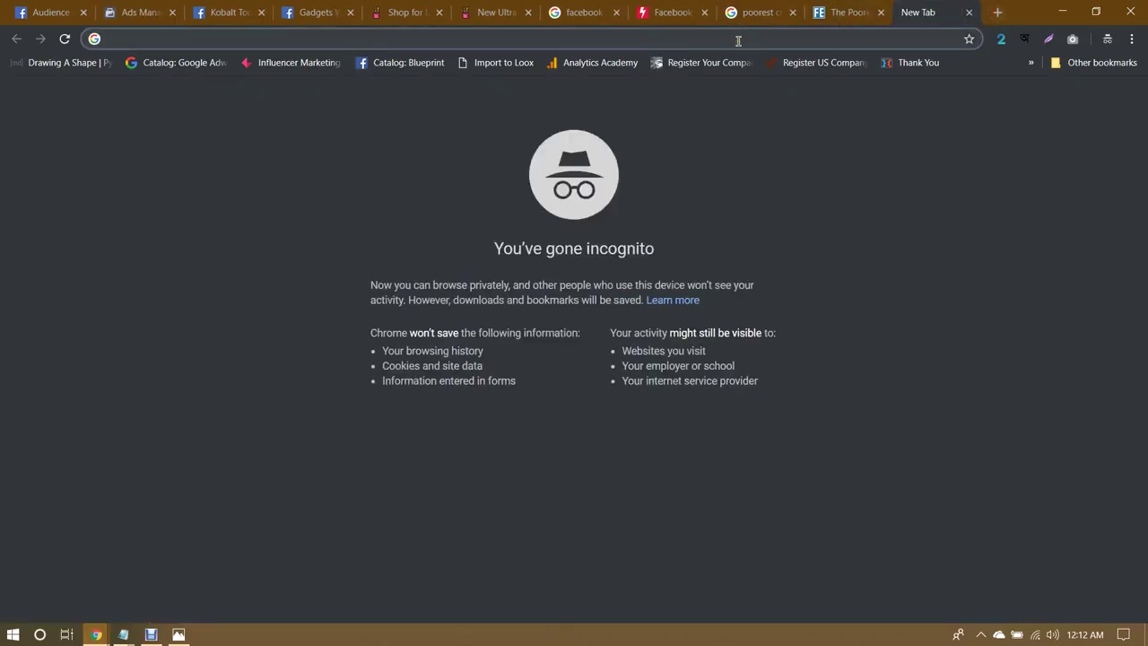
text(facebook ad)
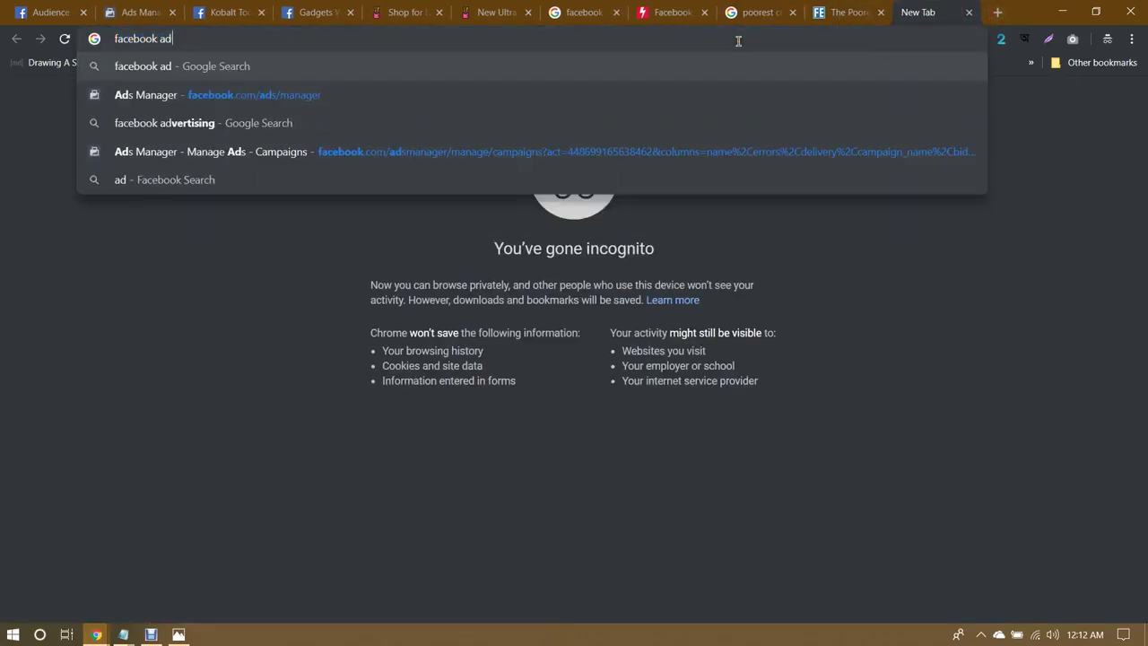
text( image )
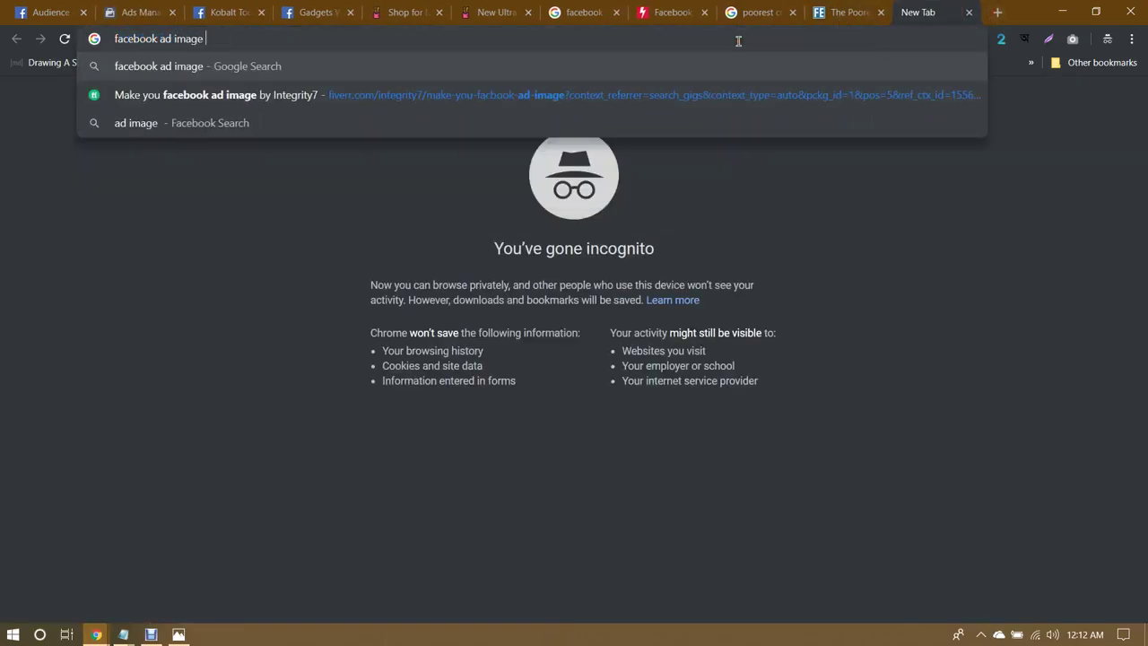
text(text)
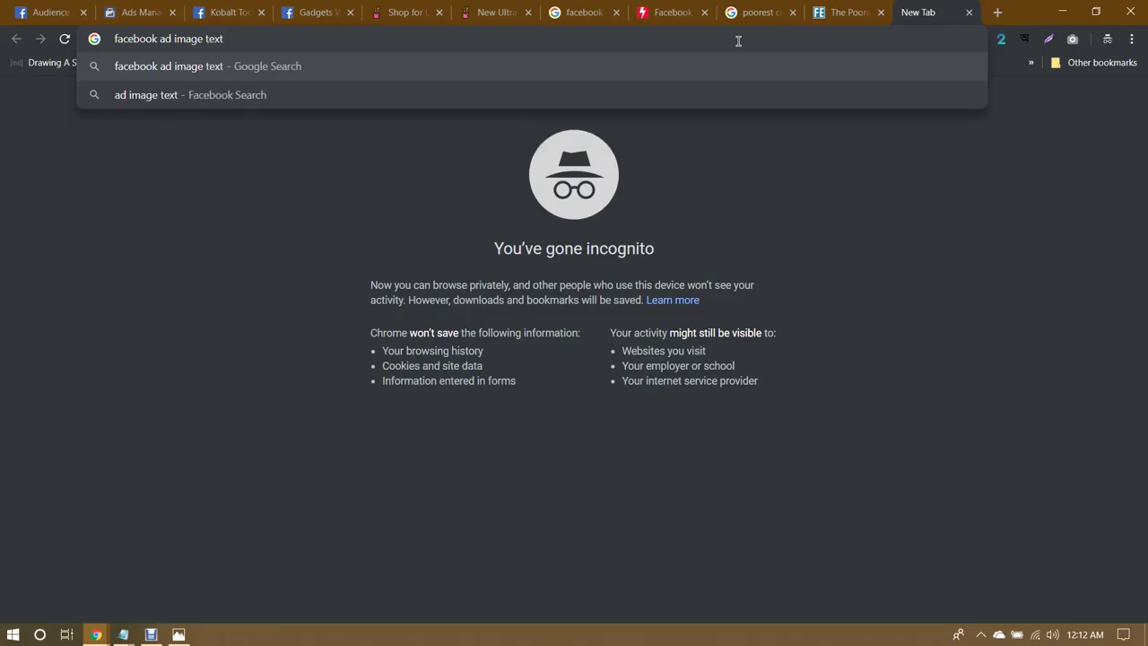
text( verify)
key(Return)
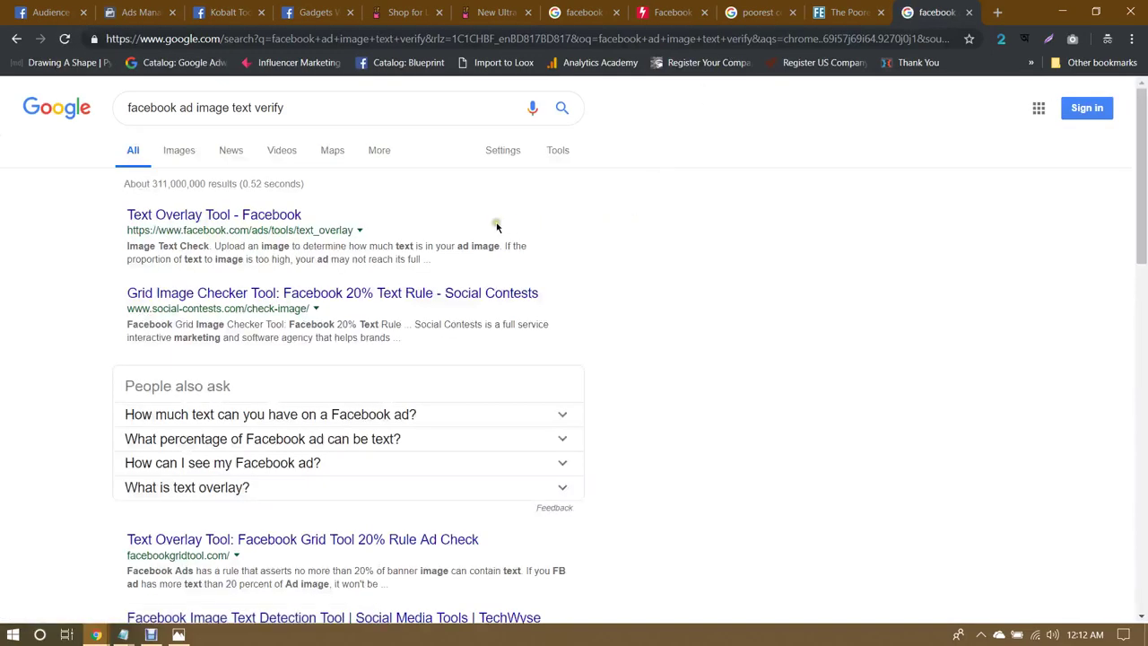
Step: Open the Facebook Text Overlay Tool and Social Contests Grid Image Checker results in separate tabs and show the Text Overlay Tool
middle_click(215, 216)
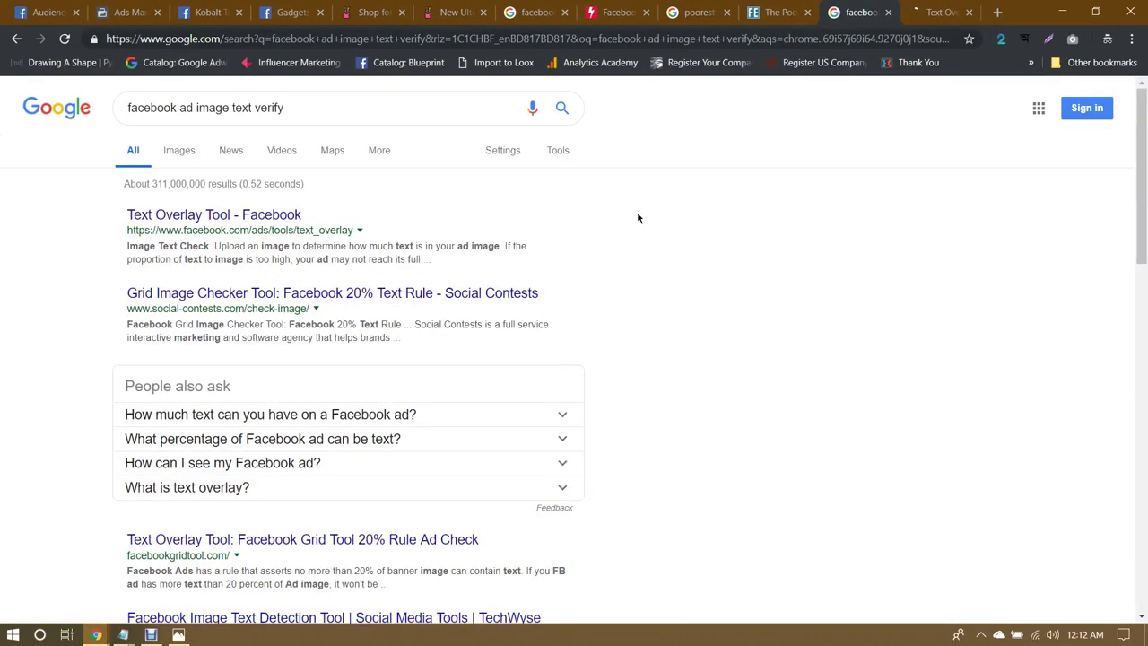
middle_click(405, 293)
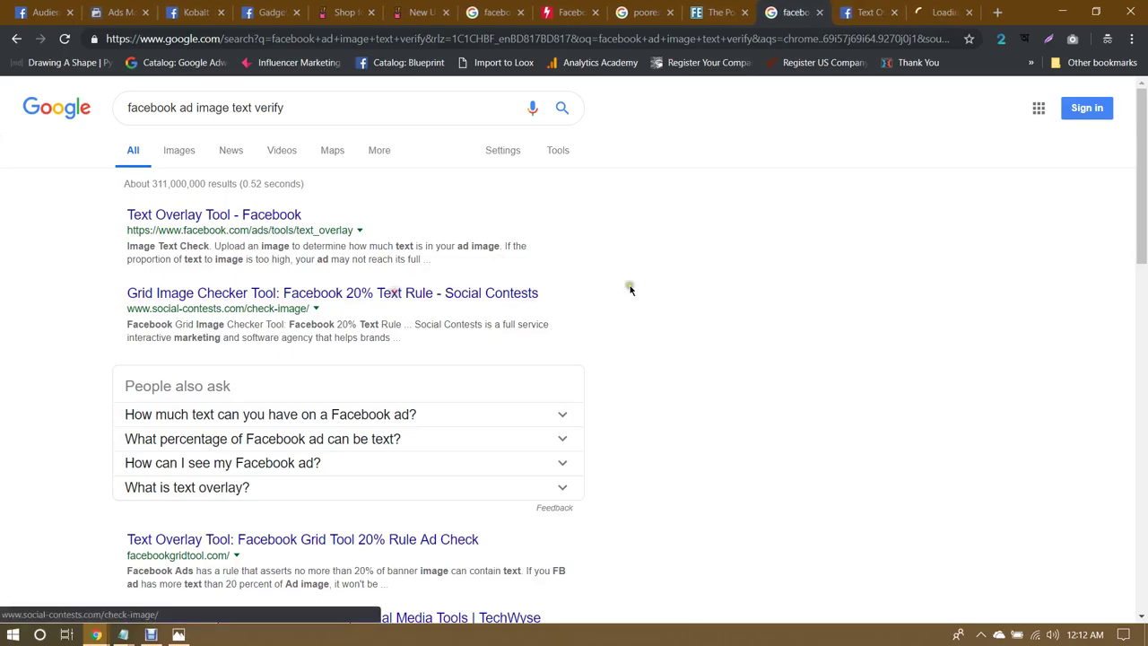
scroll(671, 287, down, 1)
click(865, 12)
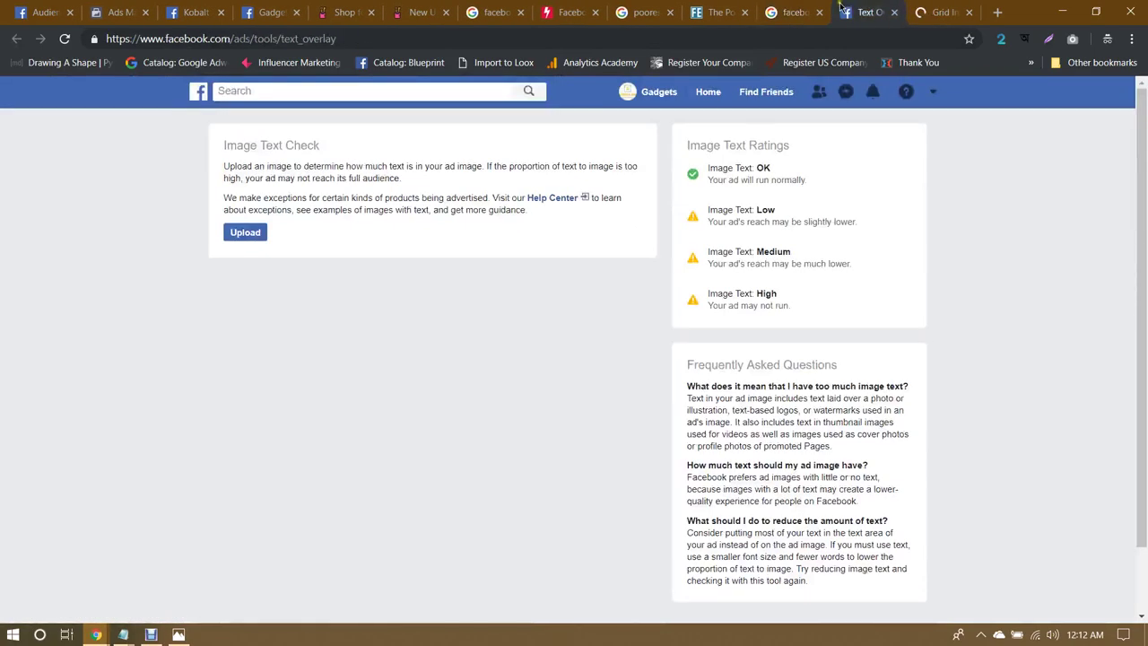
Step: Upload "finger print lock.jpg" from the Desktop to the Image Text Check and examine its text rating
click(246, 234)
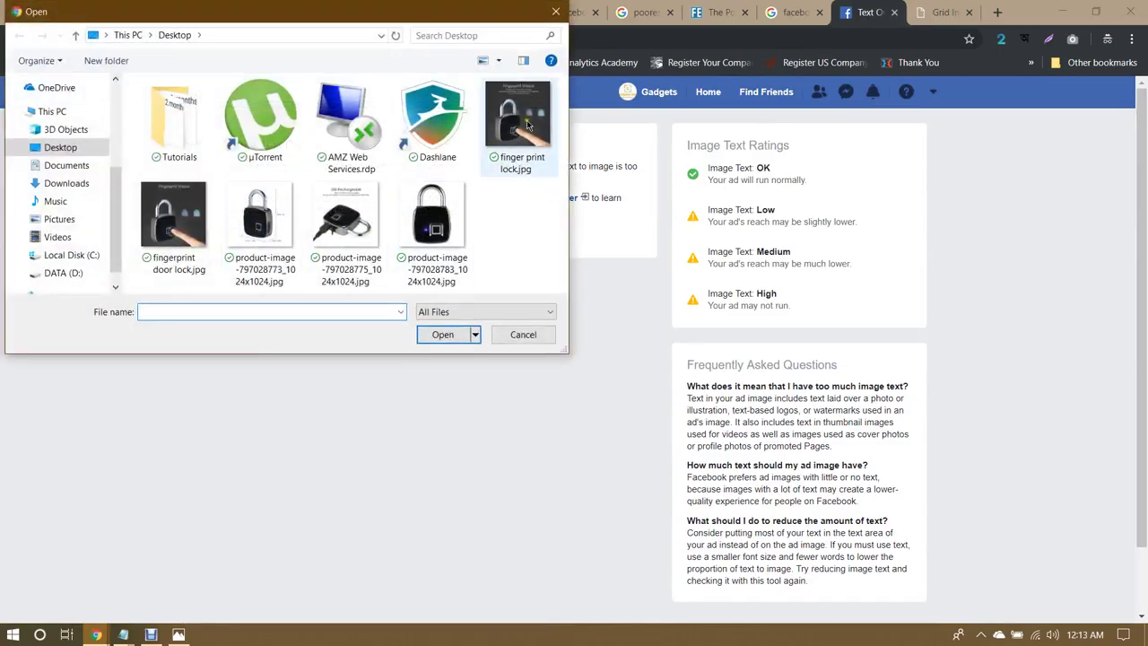
double_click(535, 114)
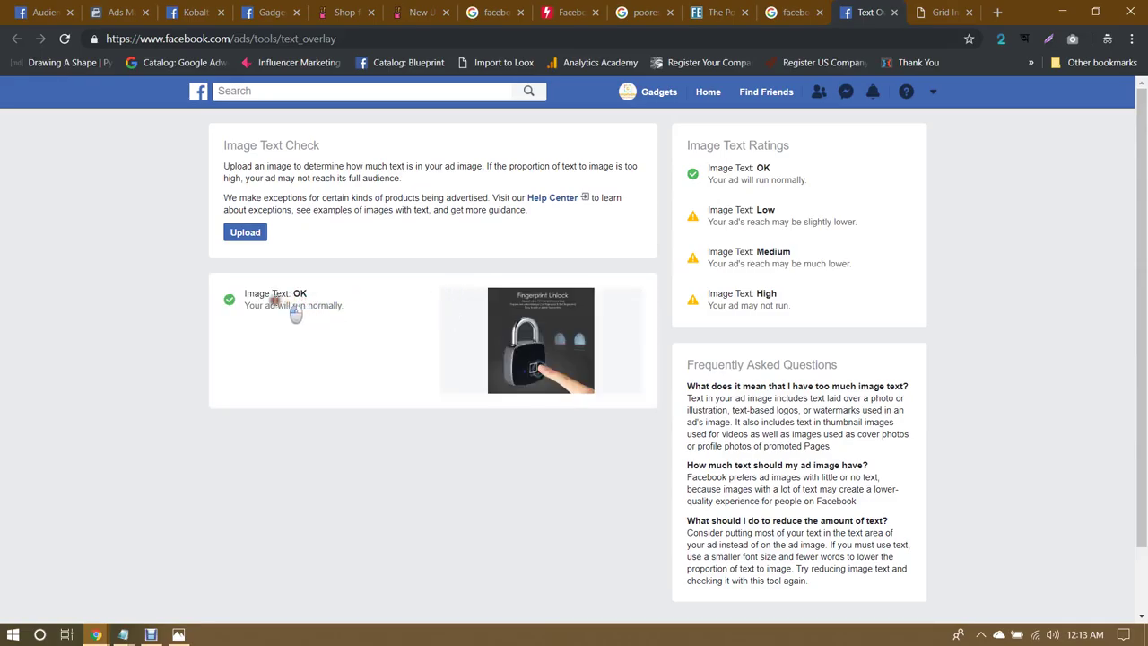
drag(290, 295, 337, 296)
click(339, 298)
drag(245, 306, 343, 307)
click(325, 308)
click(366, 307)
Step: Copy the Text Overlay Tool's web address into the Notepad notes below the ad text and return to the browser
click(352, 42)
key(ctrl+c)
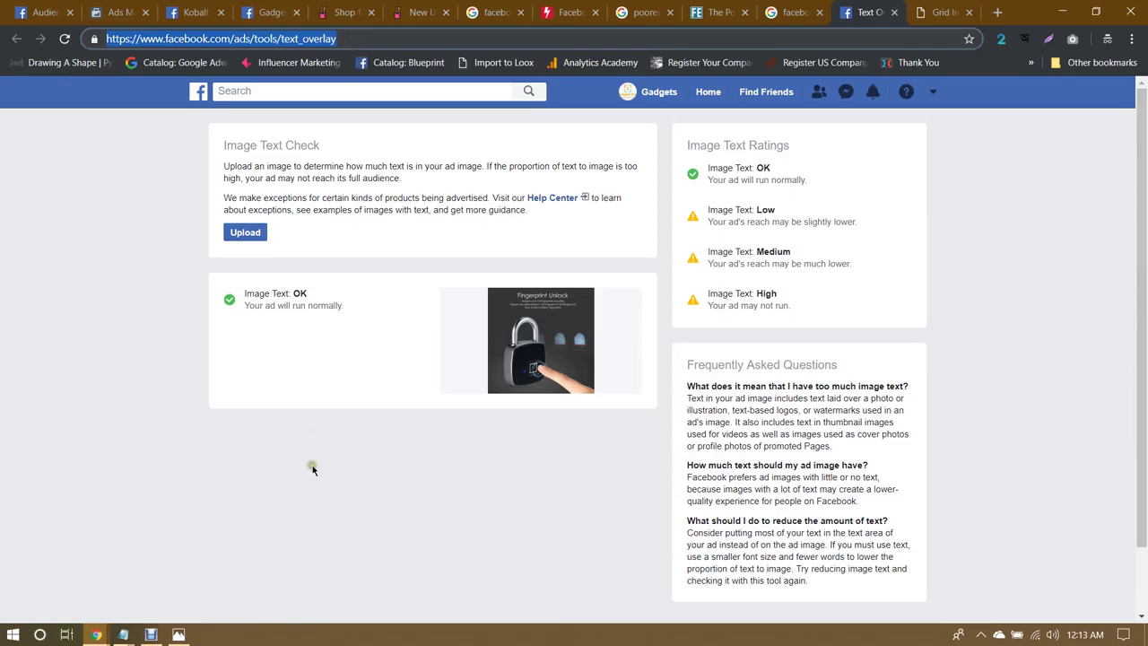
click(152, 615)
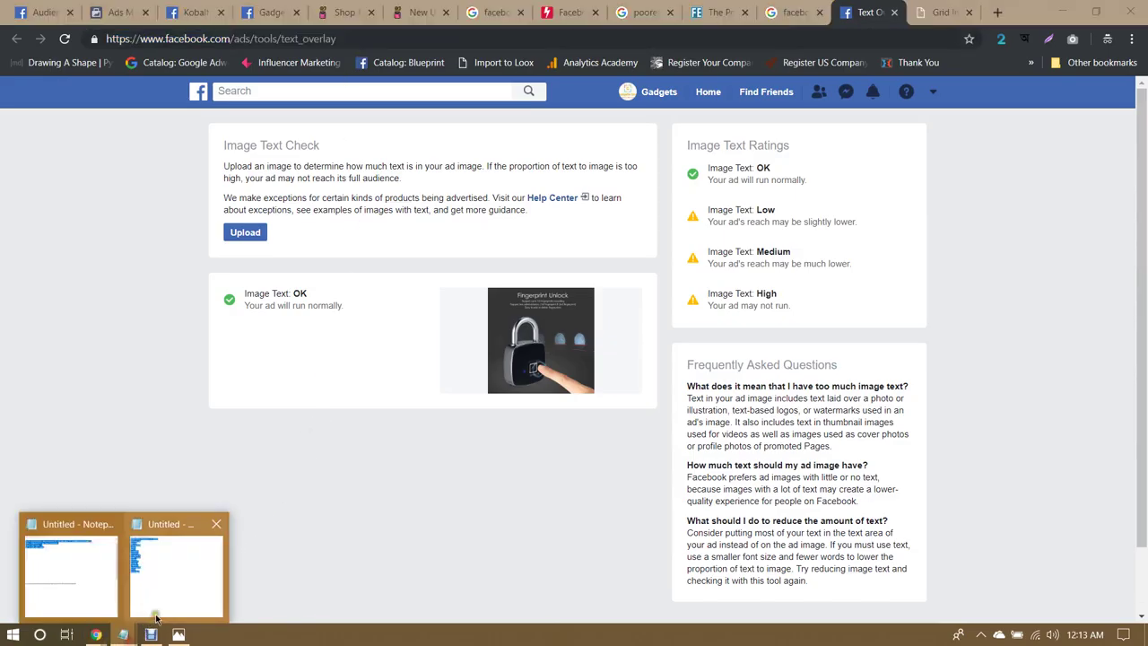
click(136, 573)
click(310, 343)
key(ctrl+v)
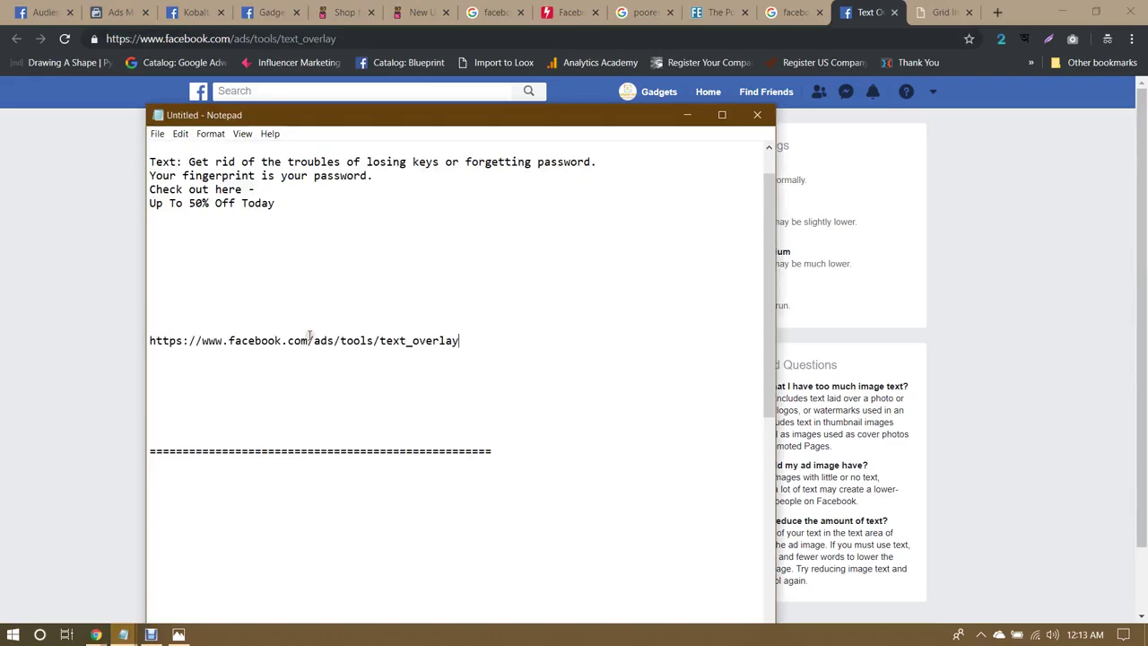
click(50, 333)
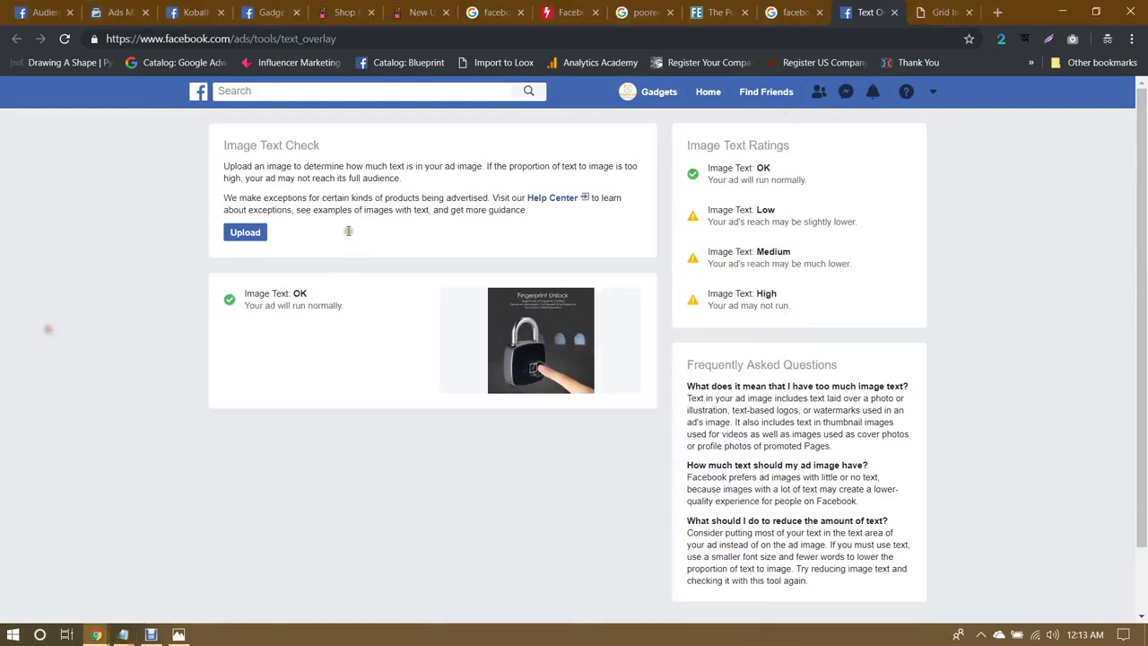
Step: Try to check "finger print lock.jpg" with the Social Contests Grid Image Checker
click(916, 11)
scroll(545, 374, down, 3)
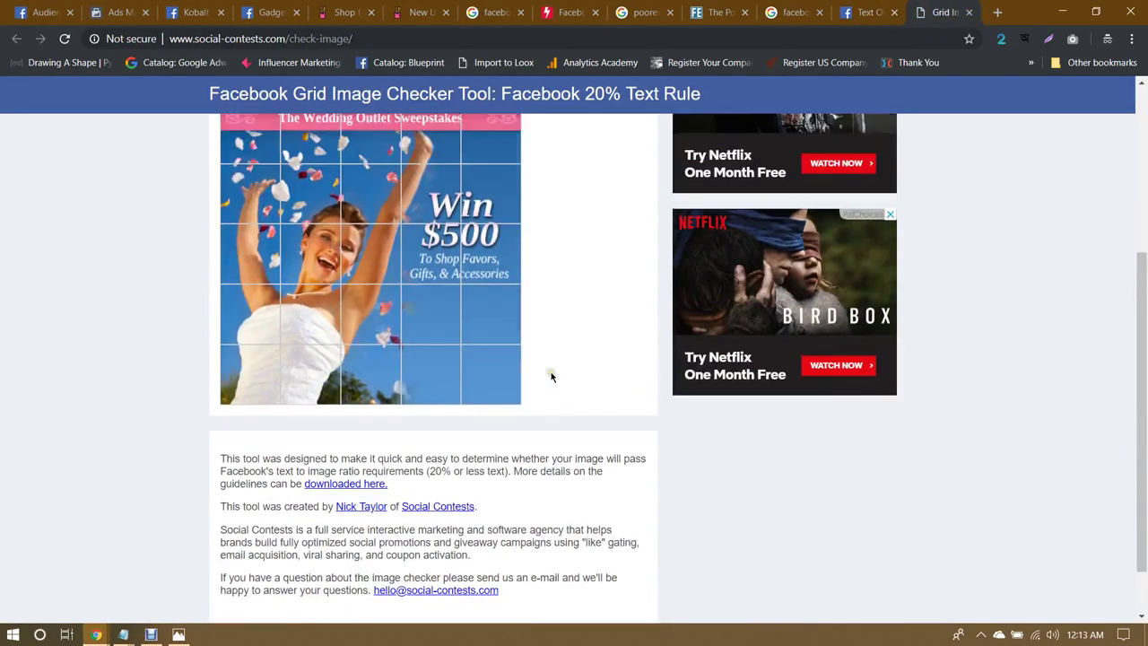
scroll(550, 377, up, 2)
scroll(551, 376, down, 3)
scroll(550, 377, up, 4)
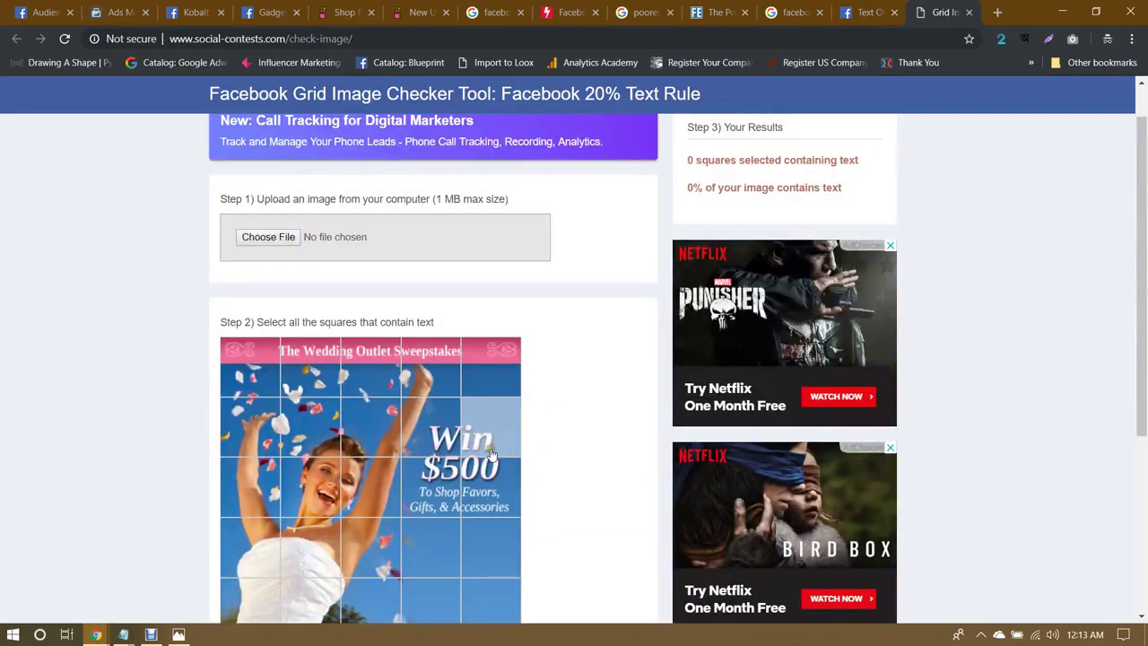
scroll(547, 428, up, 1)
click(260, 285)
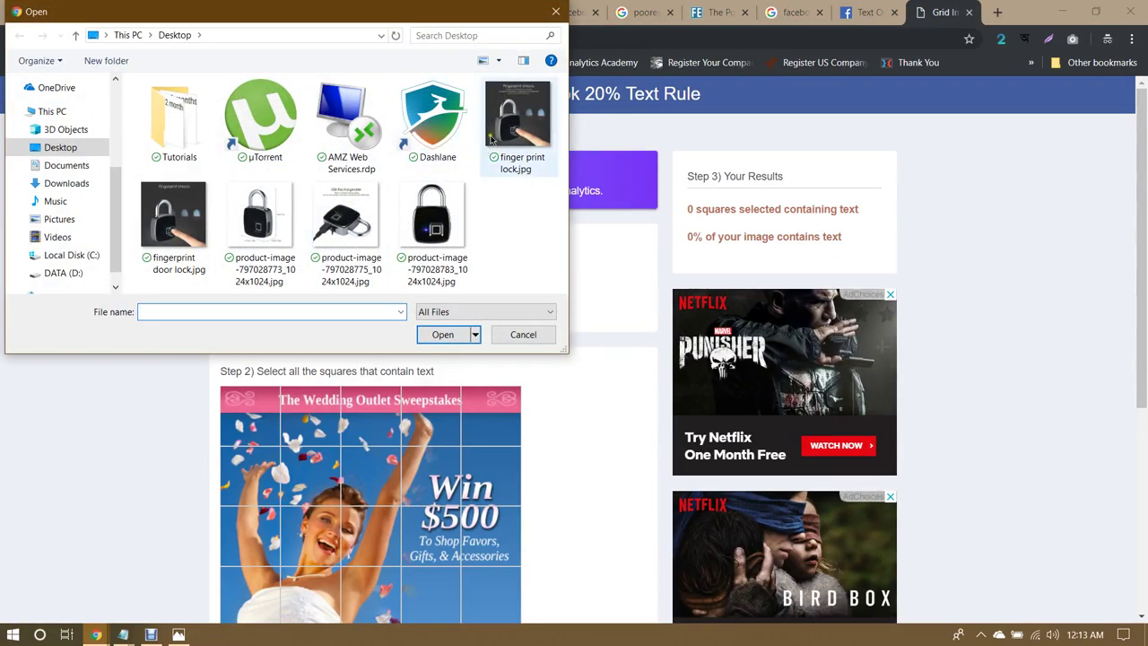
double_click(492, 139)
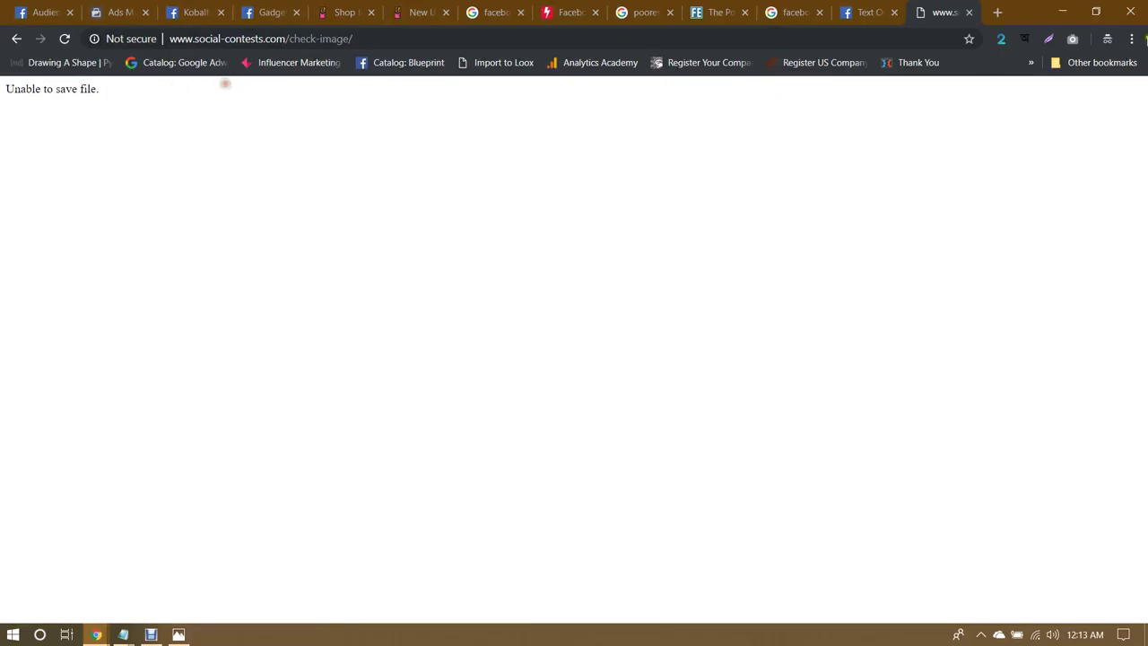
Step: Close the Grid Image Checker and the Google results for the ad image text search
click(968, 12)
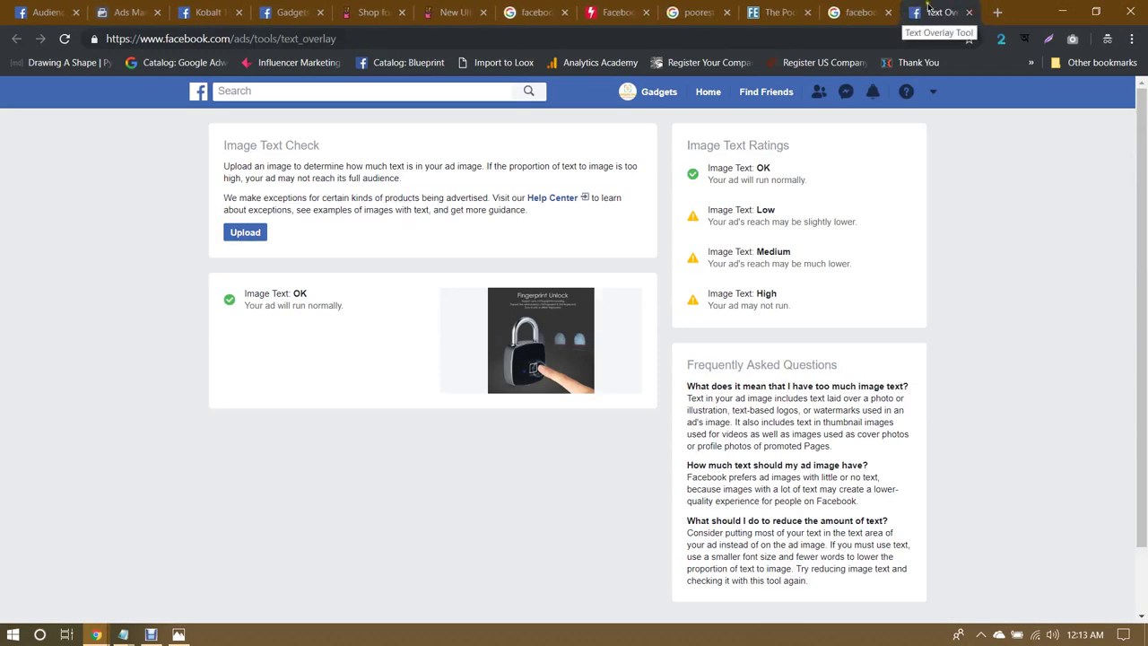
click(856, 11)
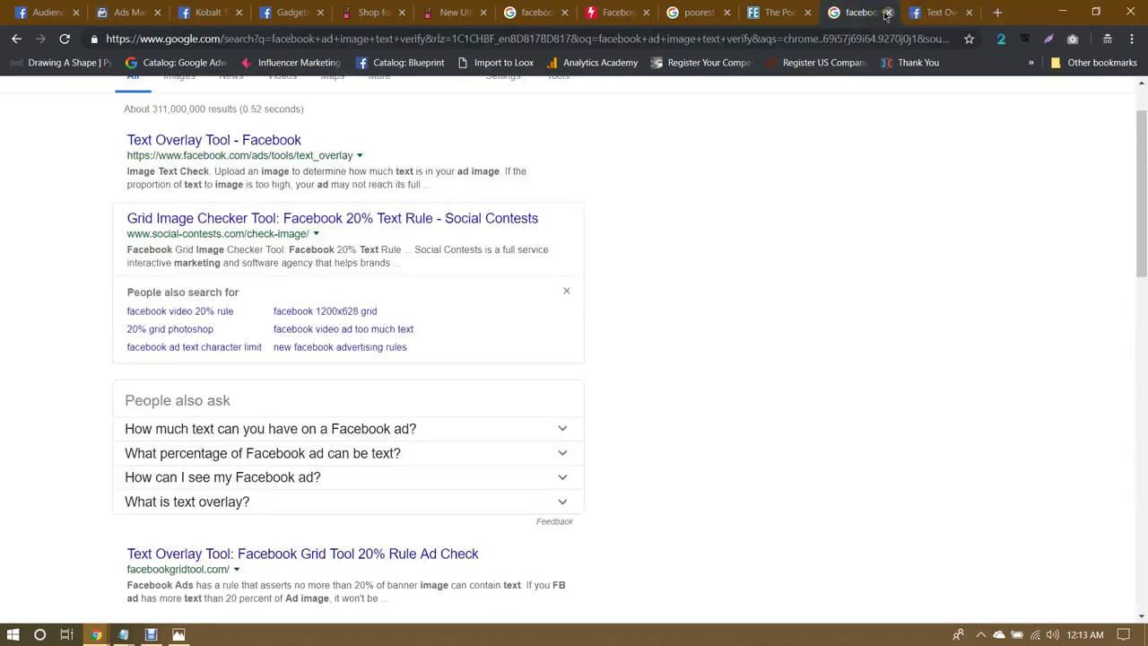
click(886, 13)
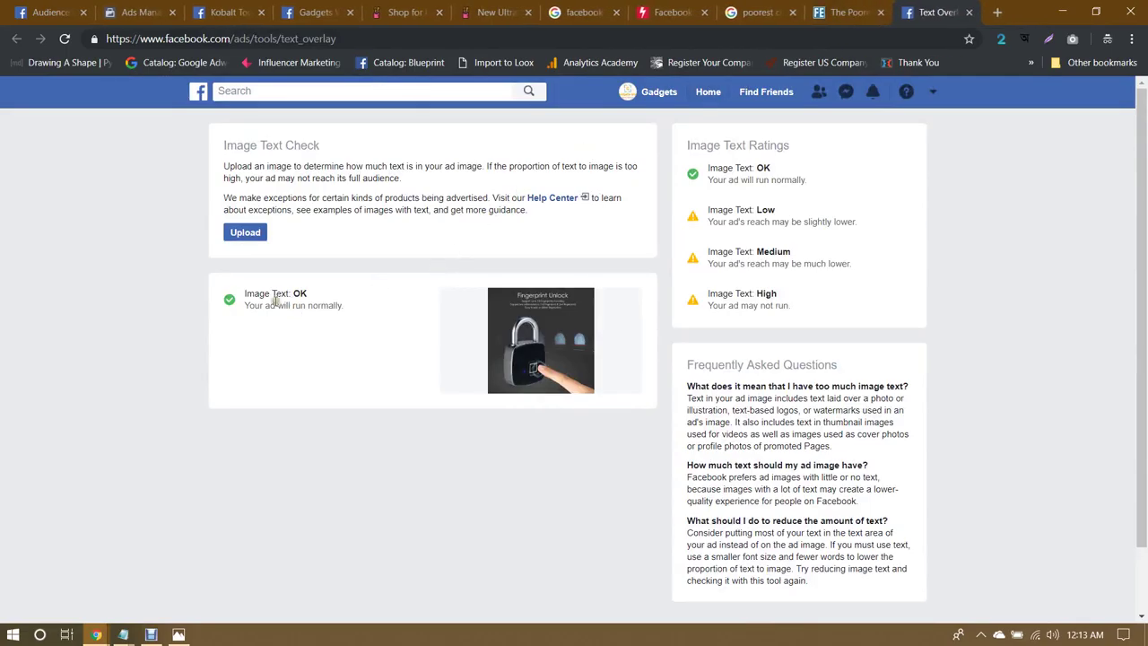
Step: Examine the uploaded image's rating and how the OK, Low, Medium and High image text ratings affect an ad's reach
triple_click(353, 314)
click(342, 310)
drag(723, 168, 814, 180)
click(814, 169)
click(816, 195)
drag(728, 210, 800, 213)
click(799, 218)
drag(716, 247, 753, 260)
click(831, 251)
drag(719, 303, 806, 310)
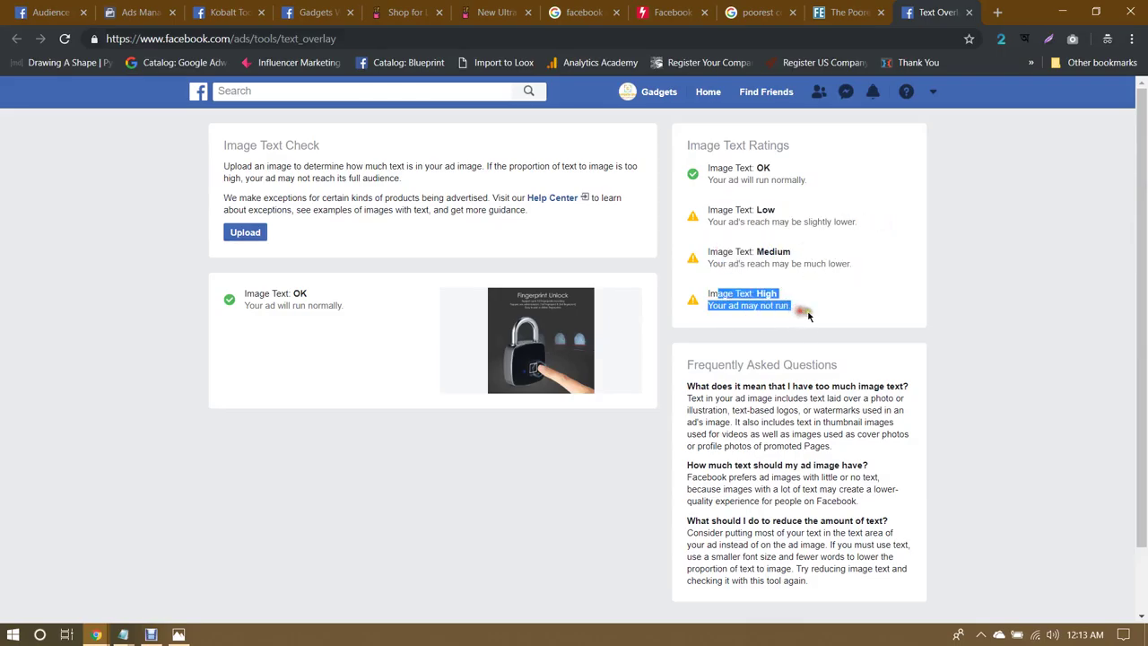
click(807, 310)
drag(708, 294, 802, 320)
click(814, 311)
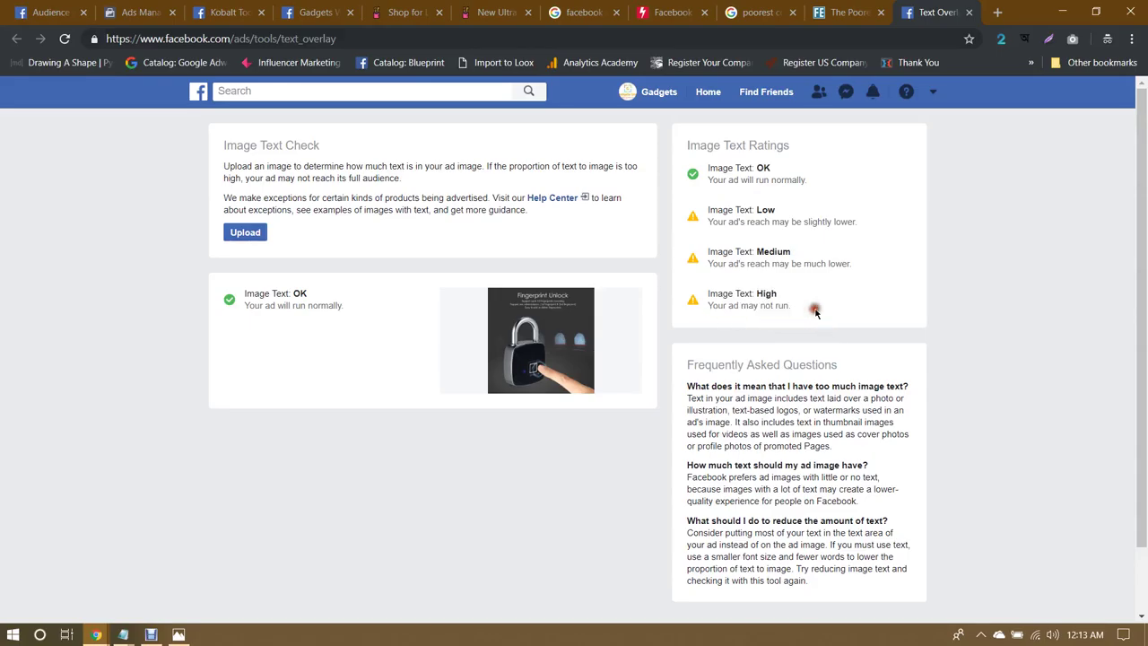
drag(716, 303, 801, 310)
click(798, 314)
drag(718, 303, 803, 311)
click(803, 310)
drag(720, 305, 797, 311)
click(796, 312)
drag(723, 264, 848, 266)
click(847, 265)
click(848, 265)
drag(759, 252, 845, 277)
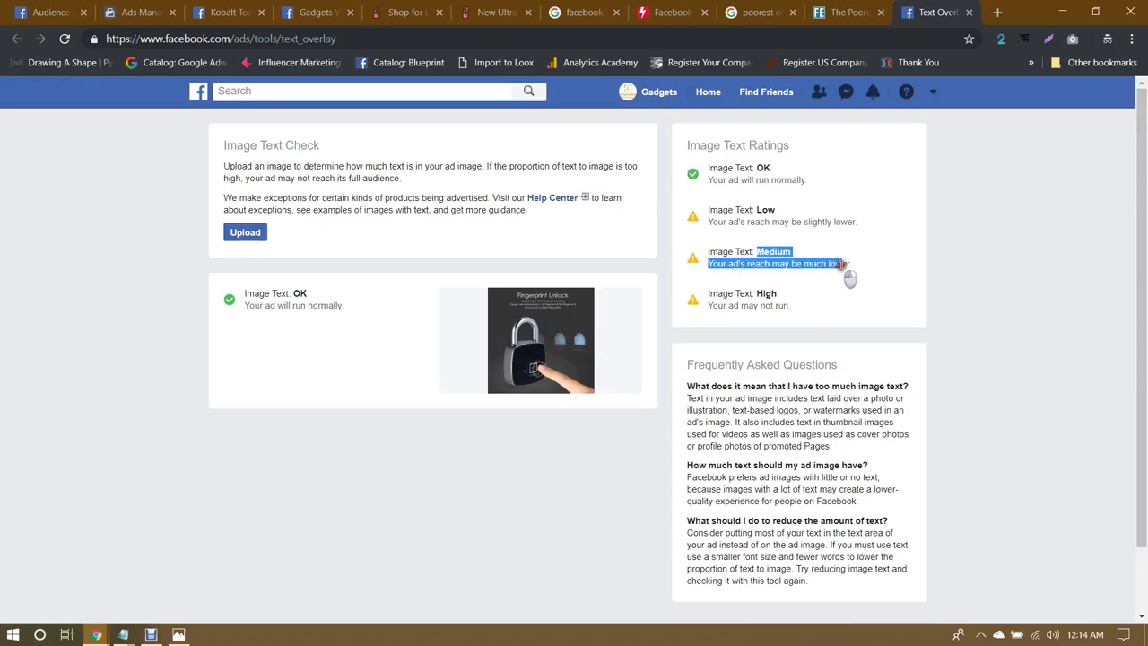
click(860, 268)
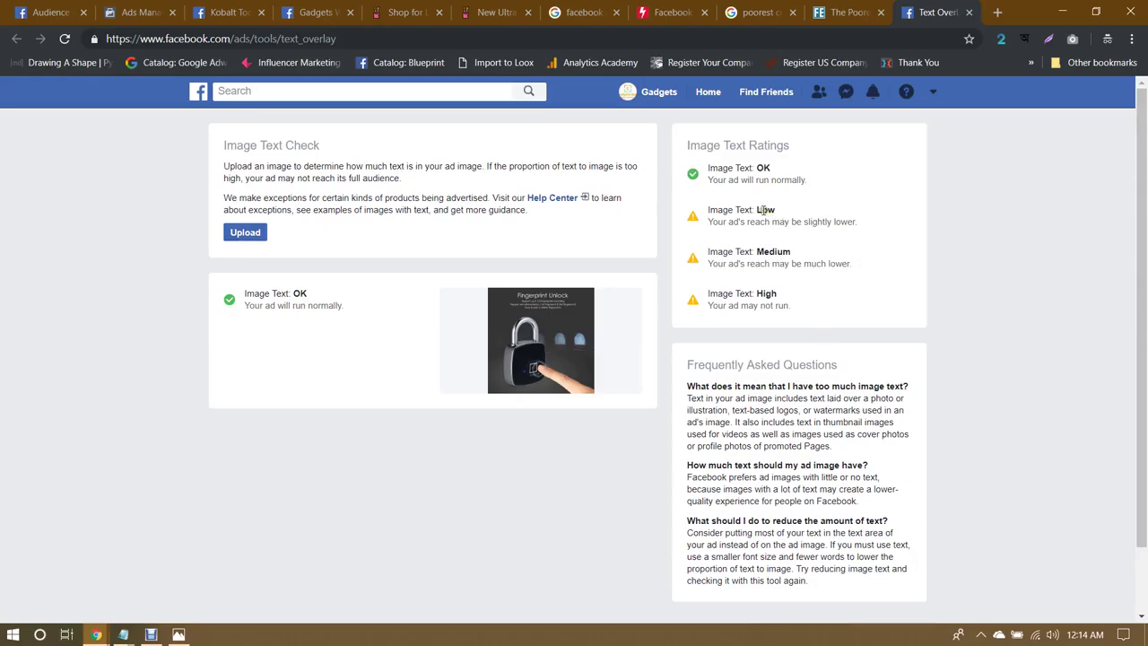
drag(765, 216, 866, 224)
click(868, 223)
mouse_move(858, 224)
mouse_down()
mouse_move(756, 212)
mouse_move(843, 224)
mouse_up()
click(762, 211)
click(846, 225)
scroll(884, 228, down, 1)
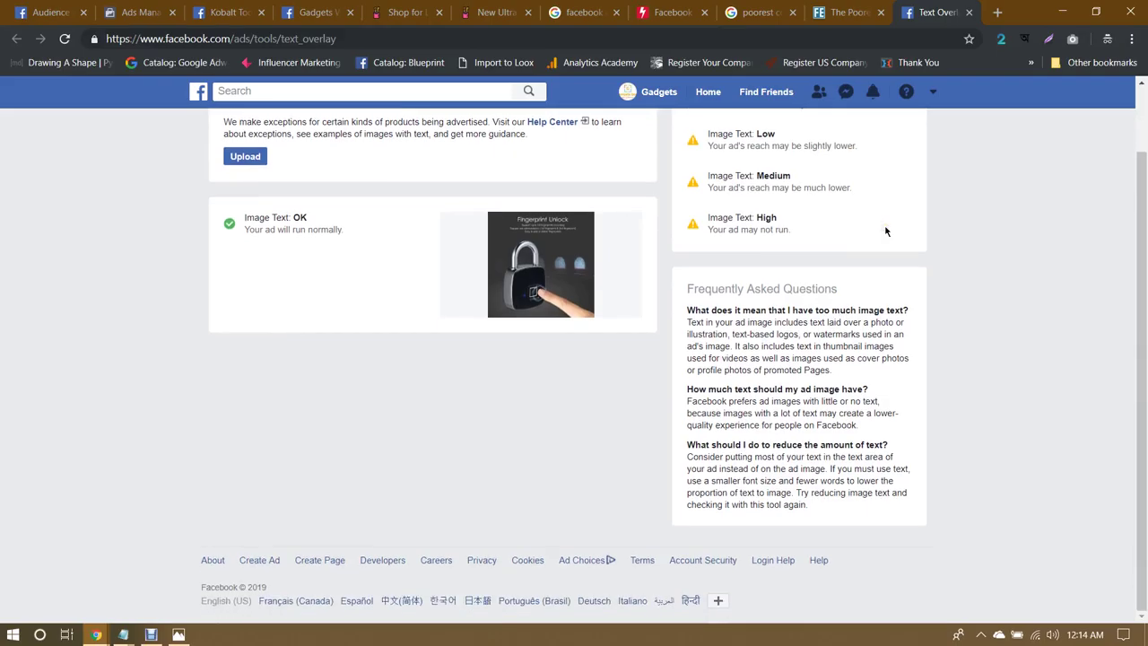
scroll(884, 228, up, 1)
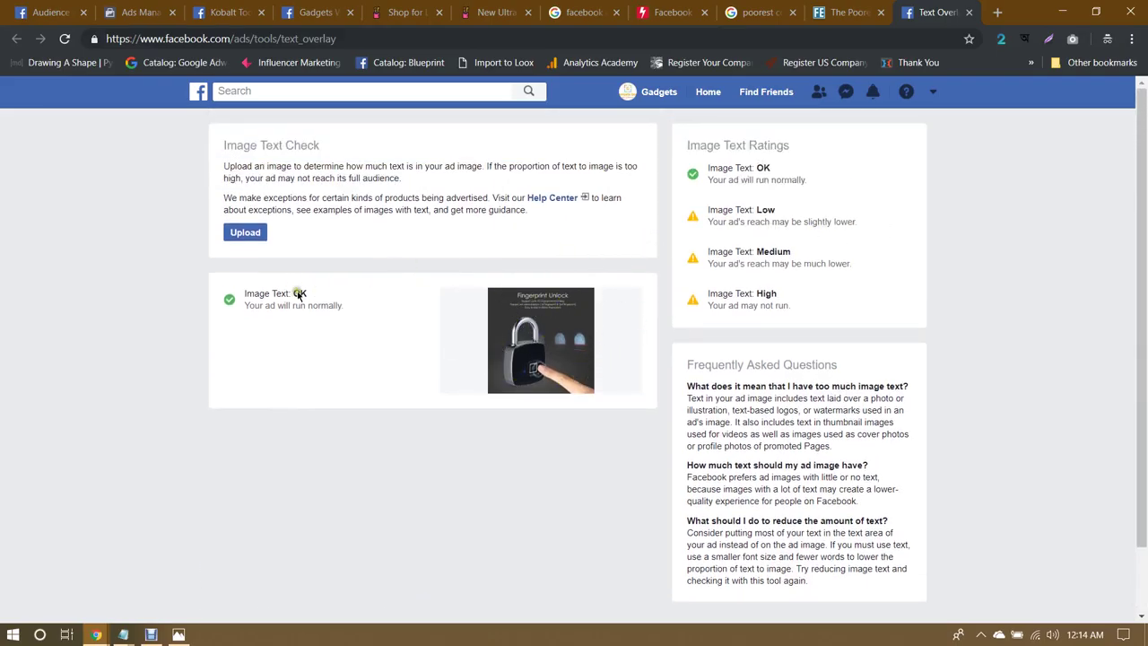
drag(723, 168, 803, 182)
click(794, 180)
double_click(788, 180)
click(615, 250)
Step: Return to the ad in Ads Manager and start adding a button to the post with Shop Now as its call to action
click(334, 11)
click(228, 11)
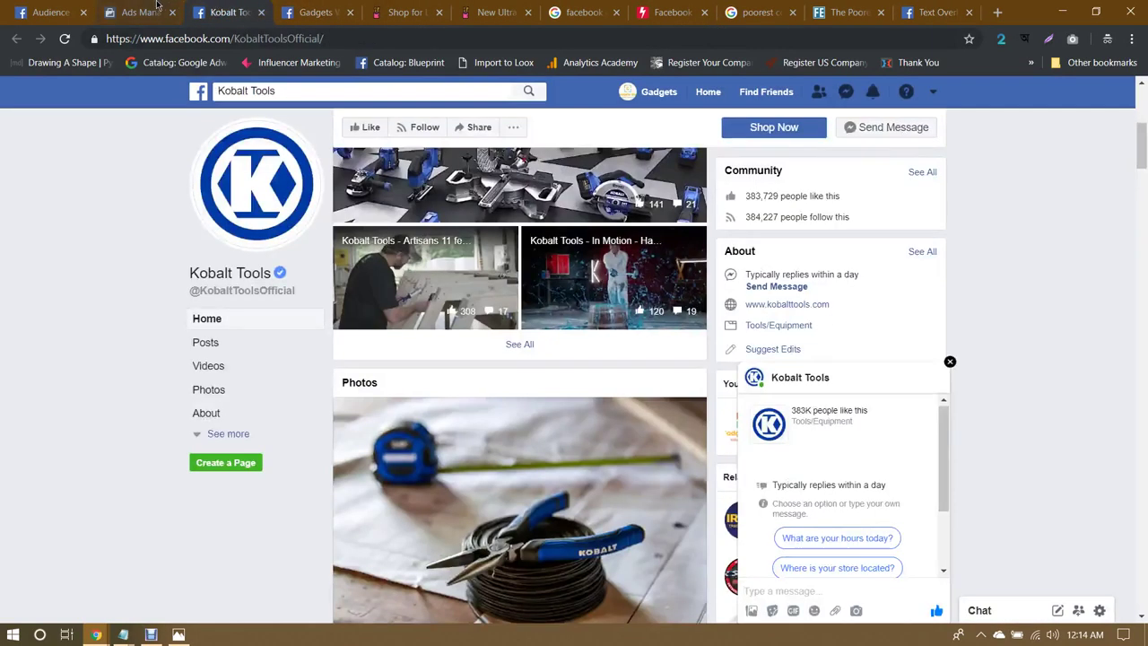
click(156, 8)
scroll(268, 332, up, 3)
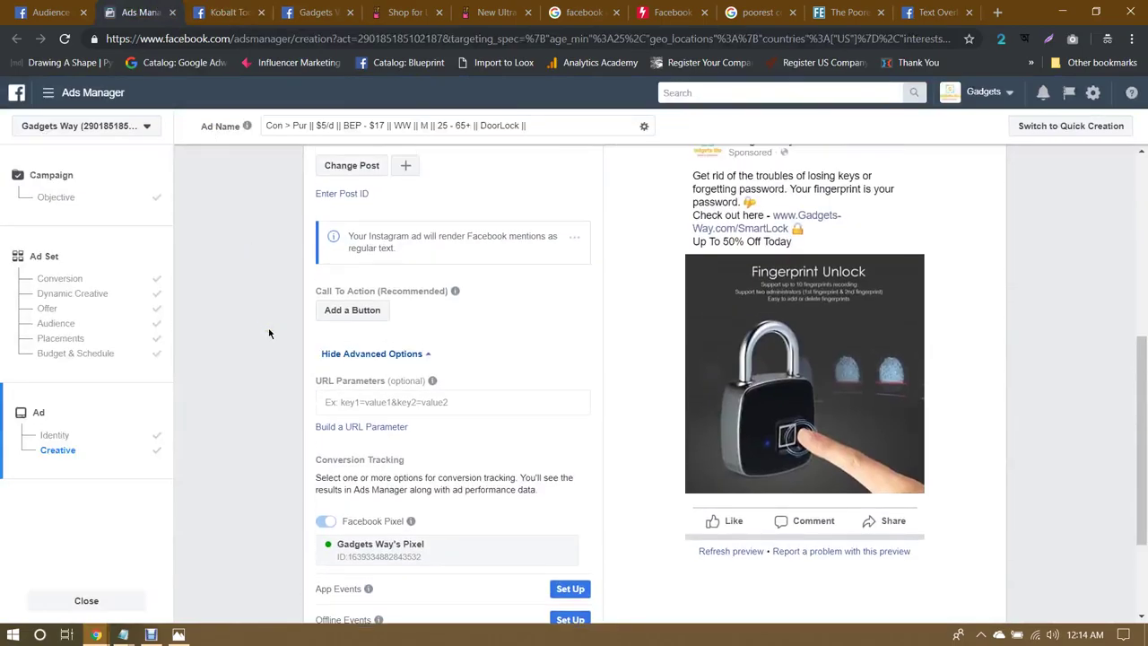
scroll(268, 334, down, 2)
click(366, 309)
click(408, 294)
scroll(430, 328, down, 3)
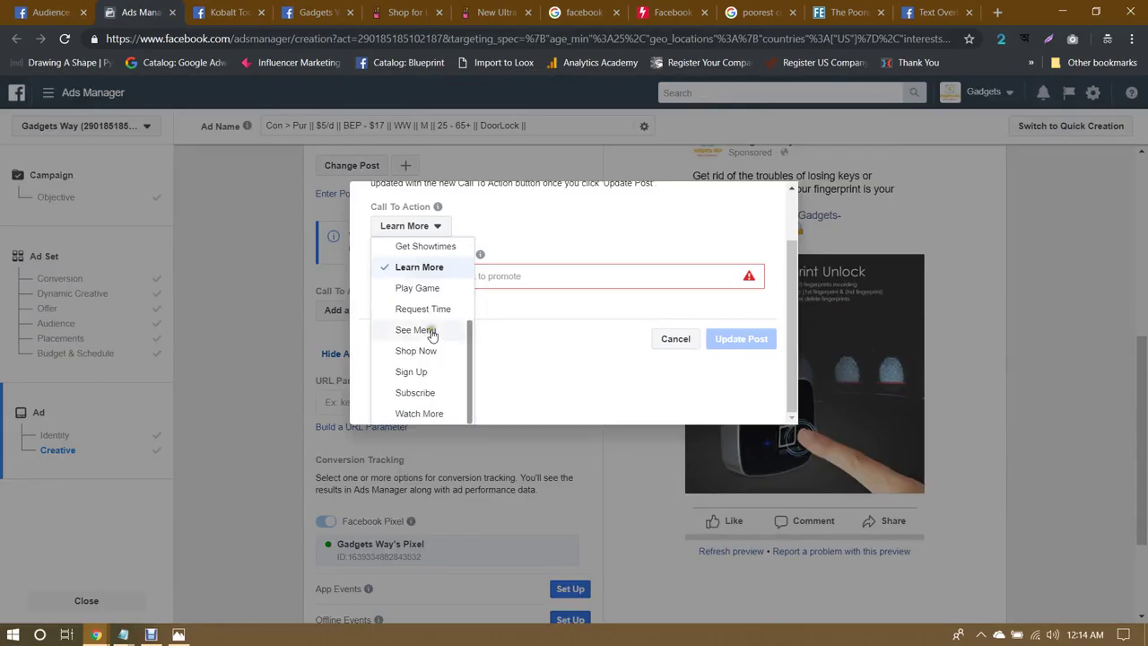
click(414, 350)
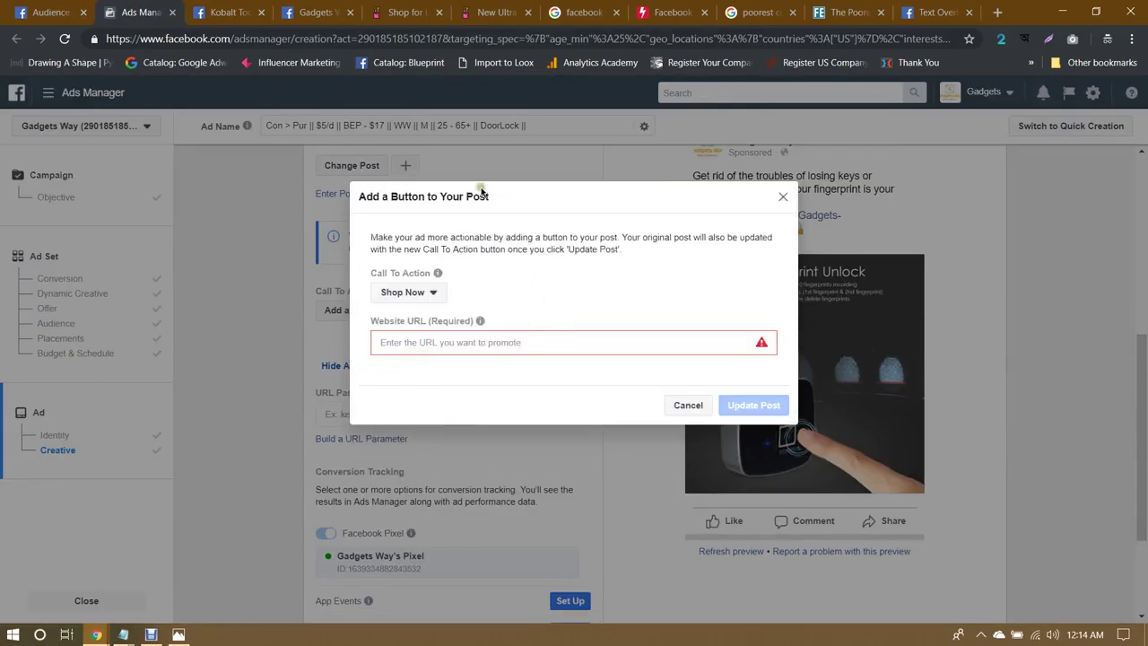
Step: Switch to the store's wireless charger page, go to the gadgets-way.com homepage and browse its products for the door lock
click(425, 8)
click(484, 12)
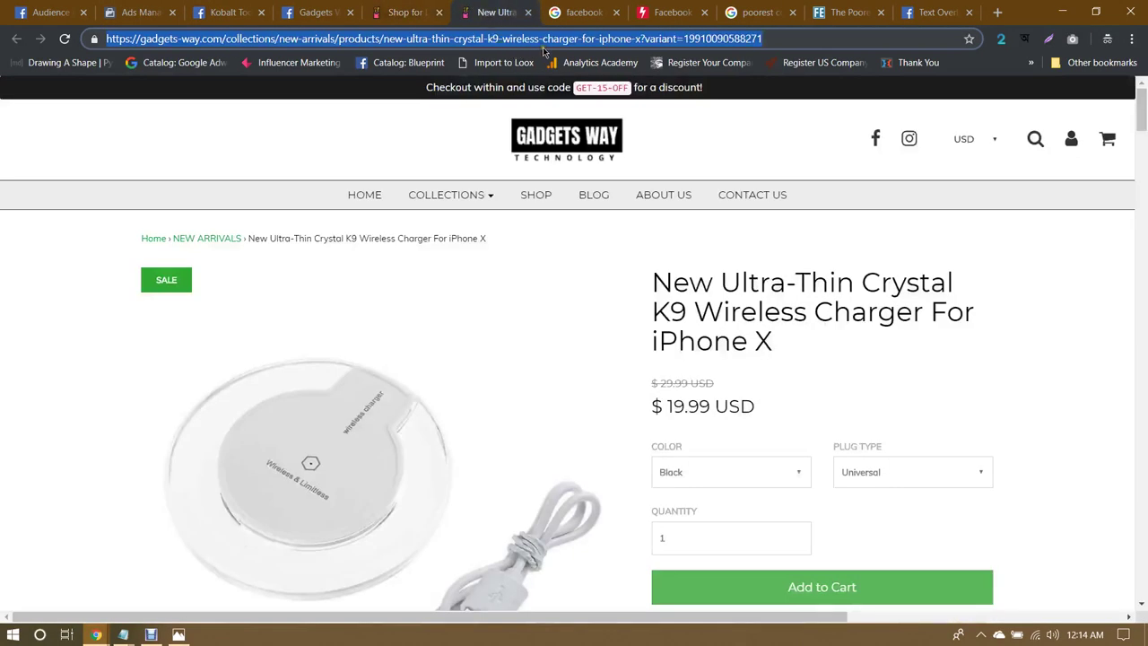
key(Return)
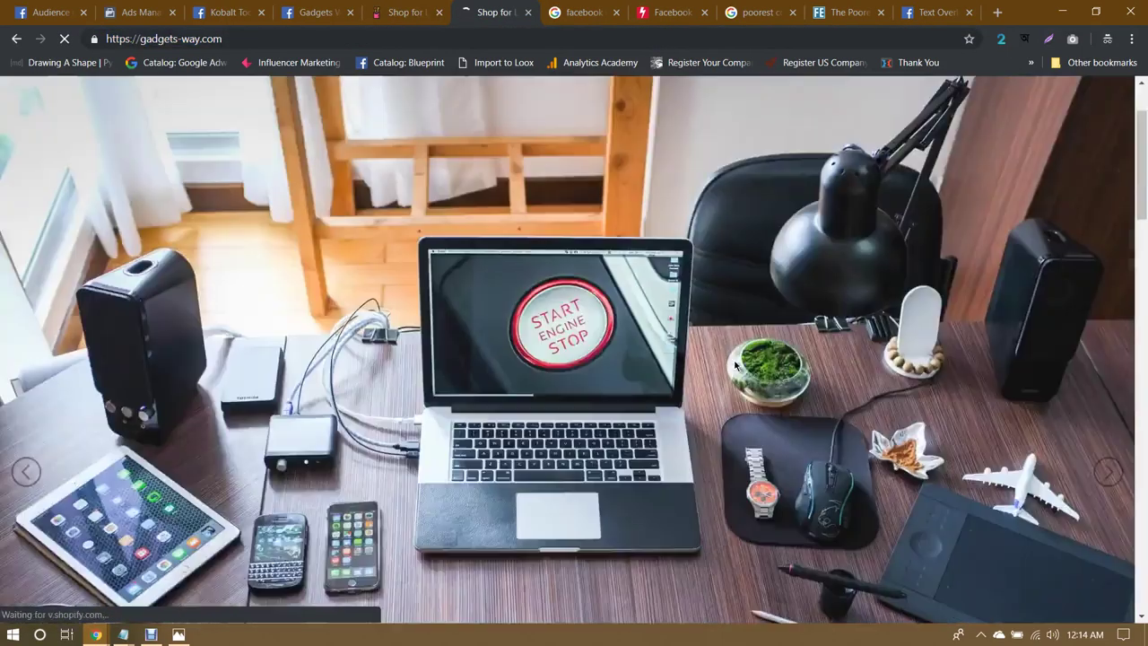
scroll(734, 365, down, 10)
scroll(734, 365, down, 3)
scroll(734, 365, down, 10)
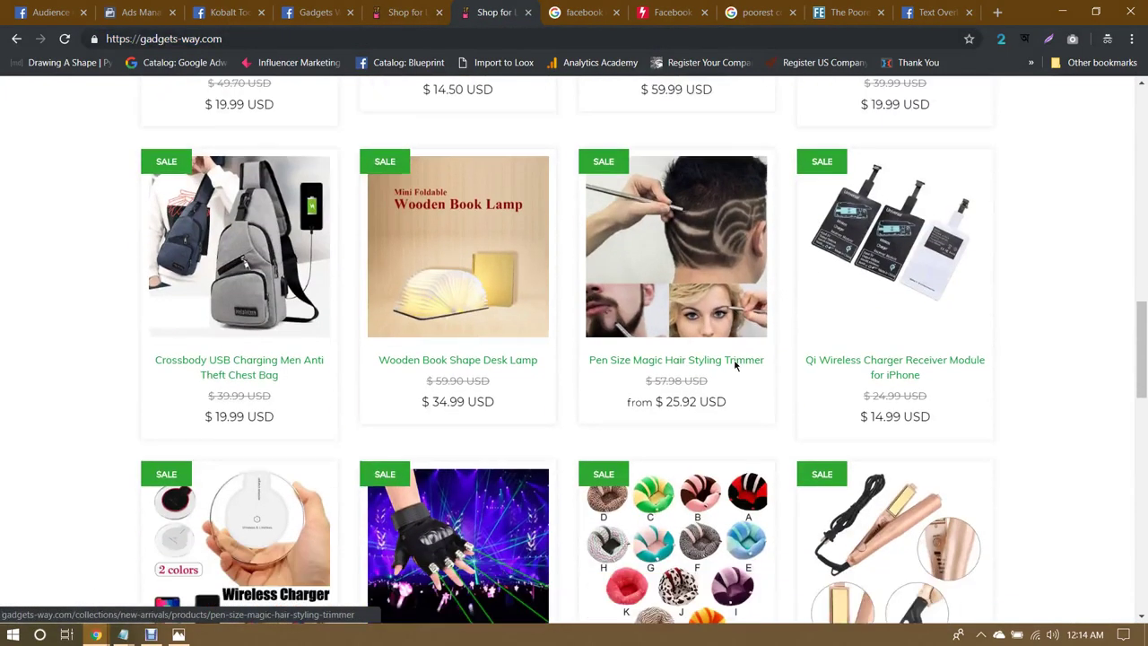
scroll(734, 365, up, 20)
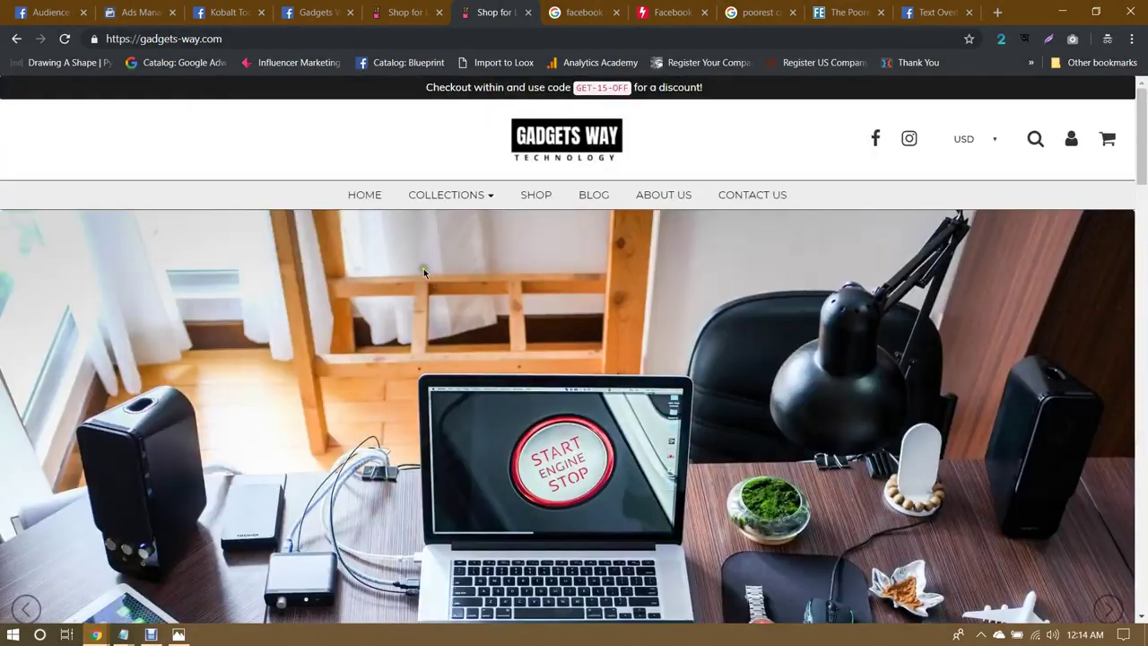
Step: Open the USB Rechargeable Smart Keyless Fingerprint Door Lock from the Home Appliances collection and copy its page URL
click(450, 195)
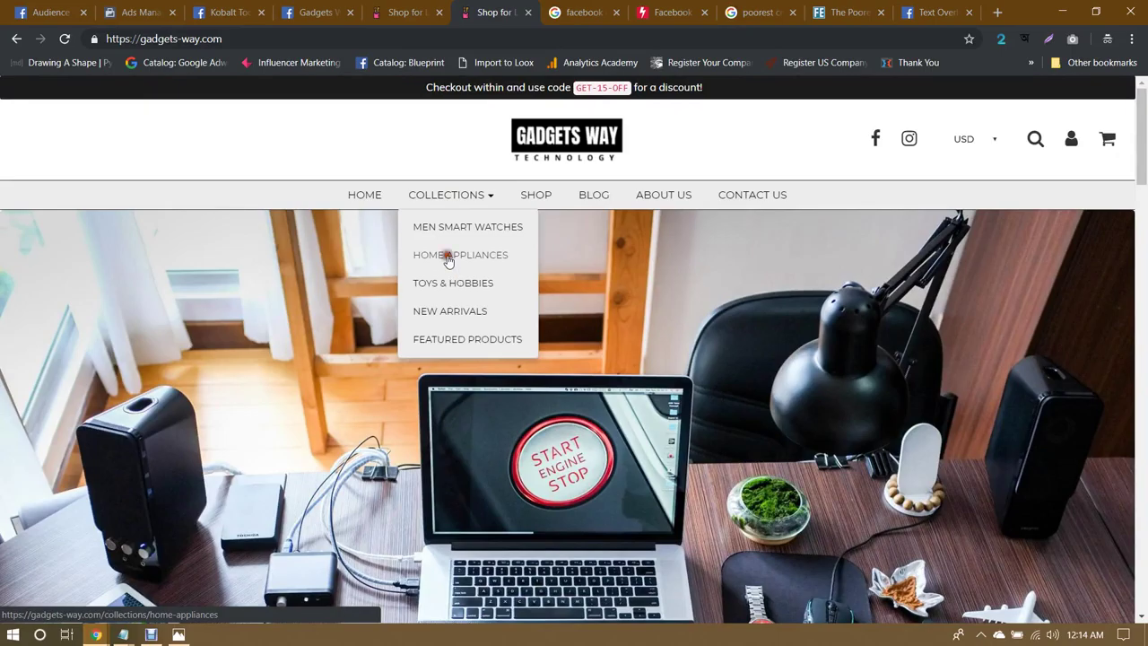
click(448, 258)
scroll(733, 385, down, 1)
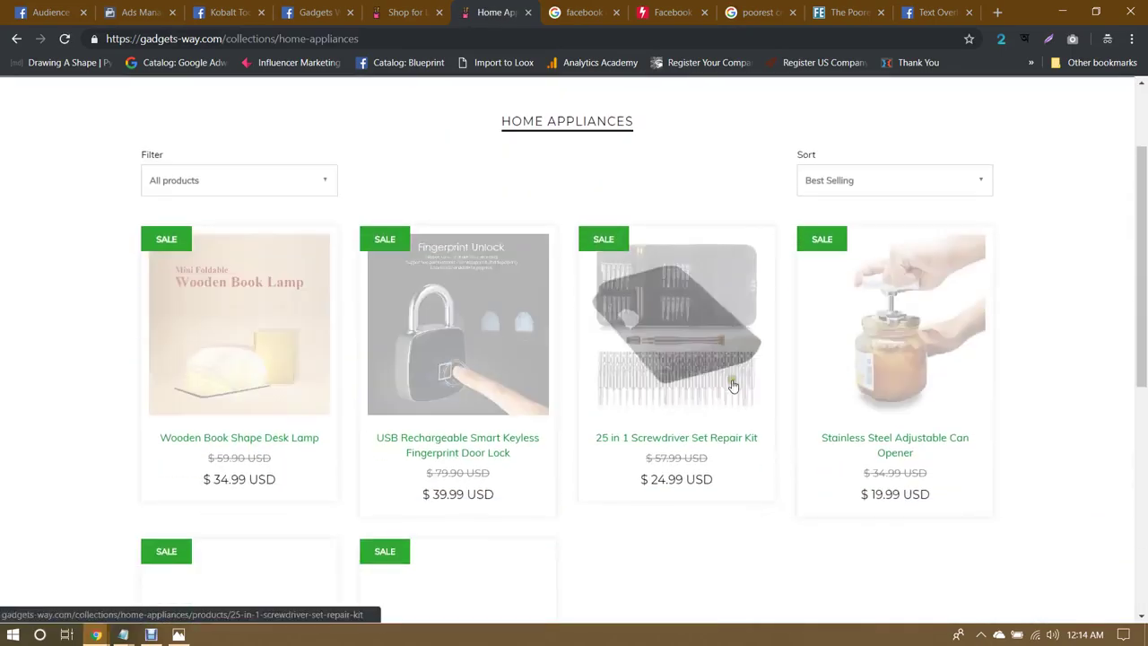
click(421, 345)
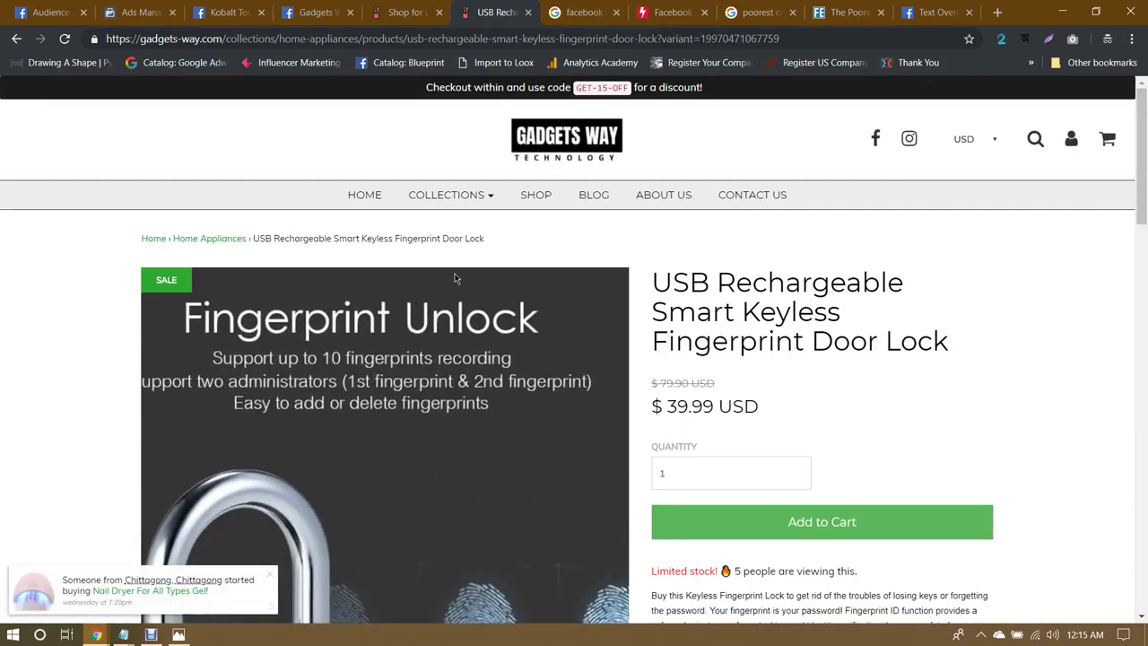
click(652, 39)
key(ctrl+c)
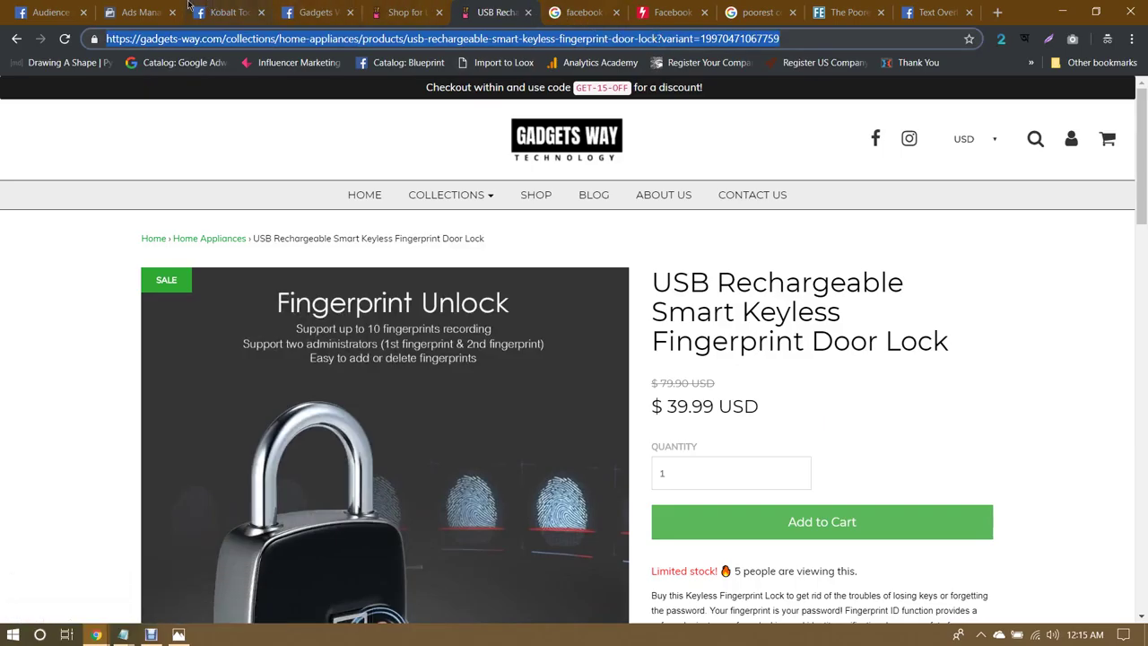
Step: Back in Ads Manager, enter the copied door lock product link as the Shop Now button's website URL and update the post
click(140, 12)
click(500, 342)
key(ctrl+v)
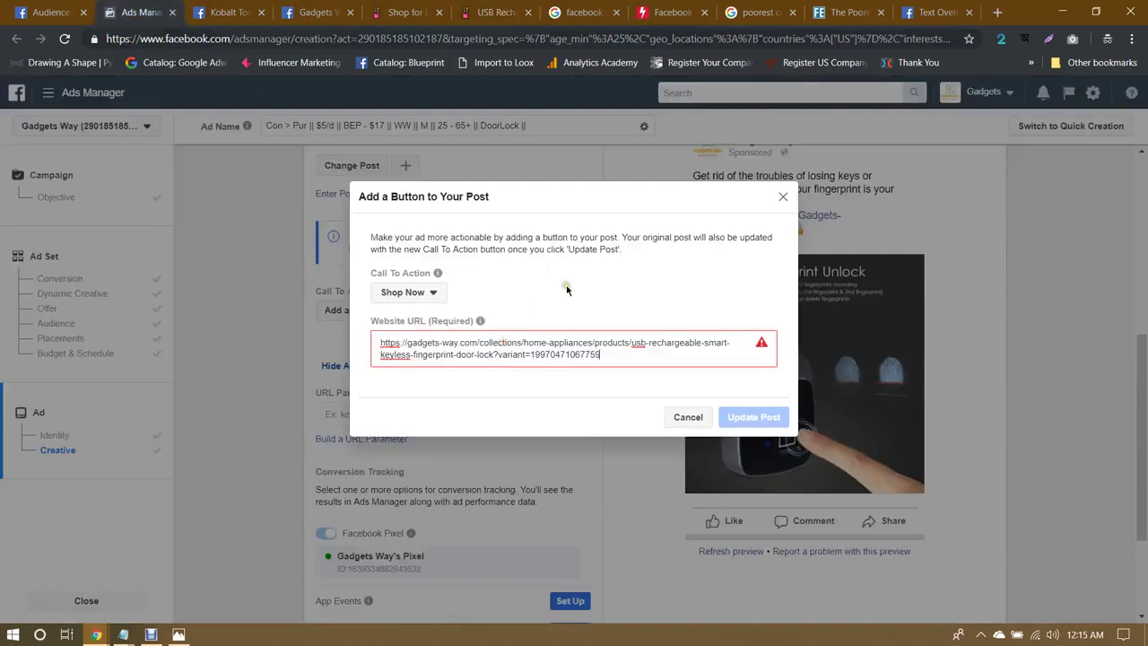
click(751, 413)
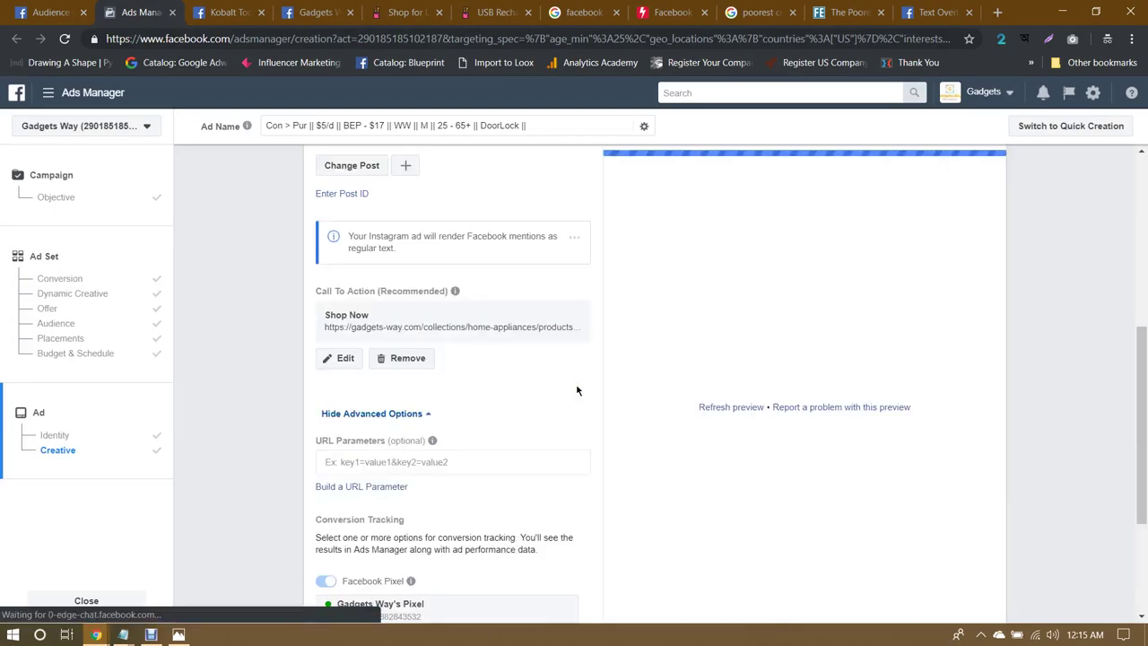
Step: Check the ad's identity, creative and preview with the Shop Now button, and confirm the ad to submit the campaign
scroll(537, 385, down, 3)
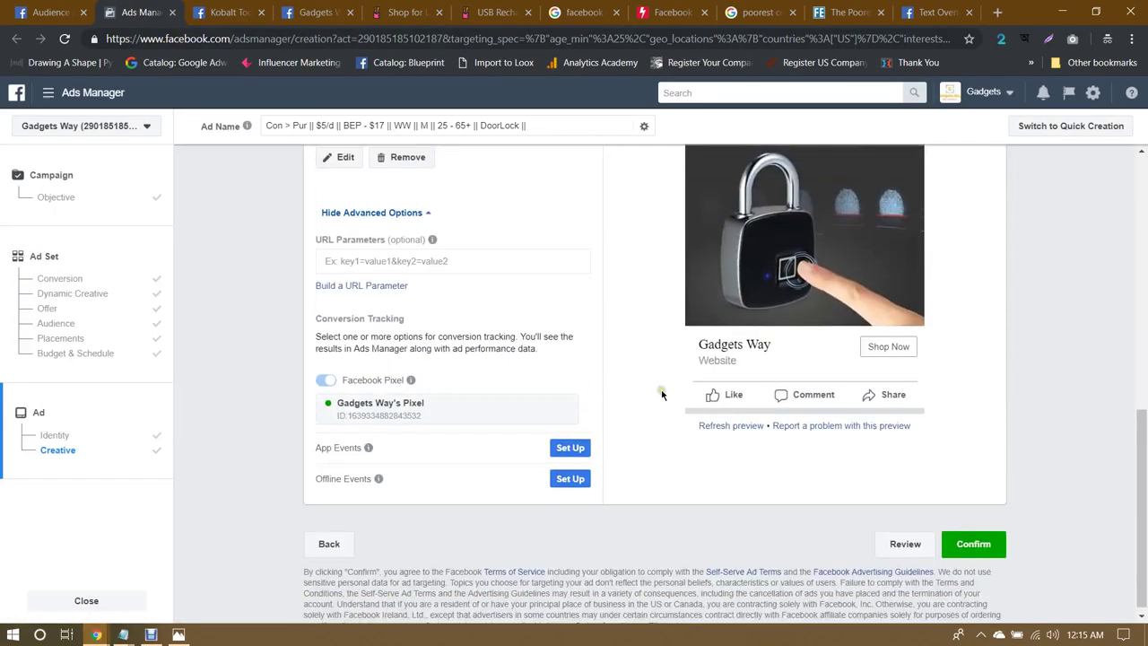
scroll(668, 394, up, 6)
scroll(661, 394, down, 4)
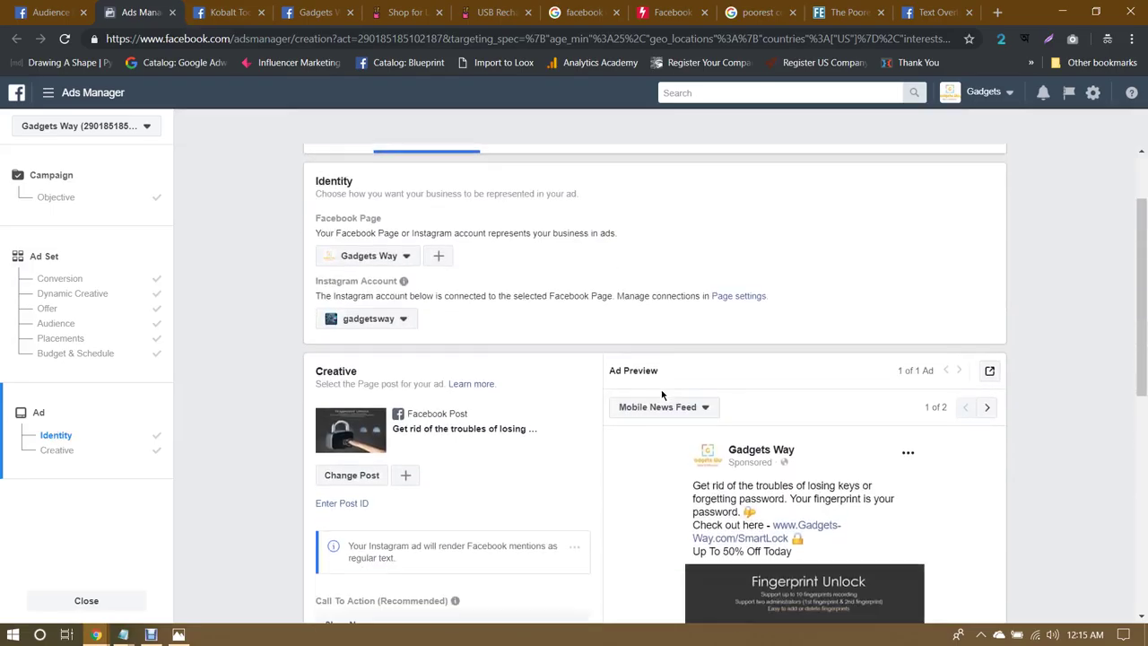
scroll(662, 395, down, 3)
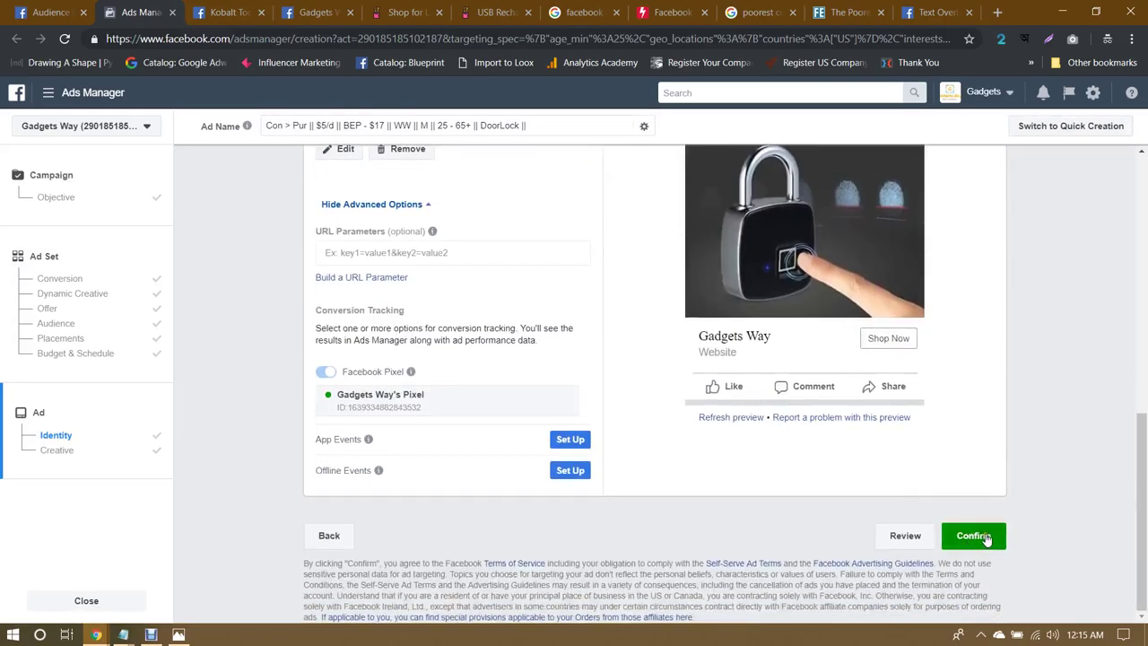
click(973, 536)
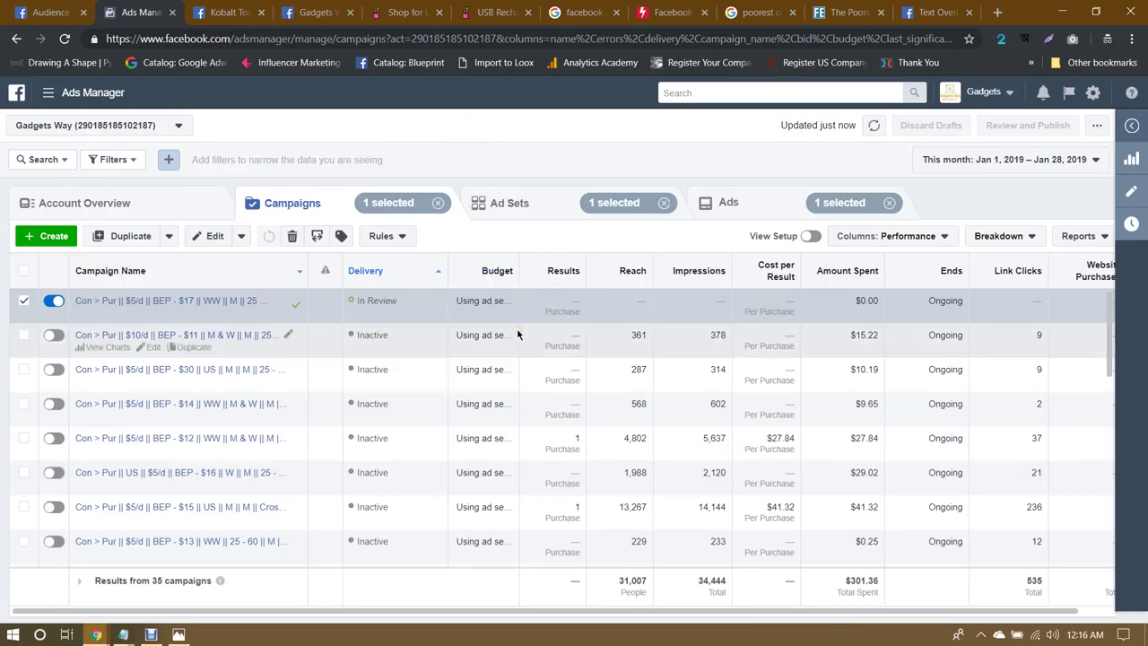
click(80, 565)
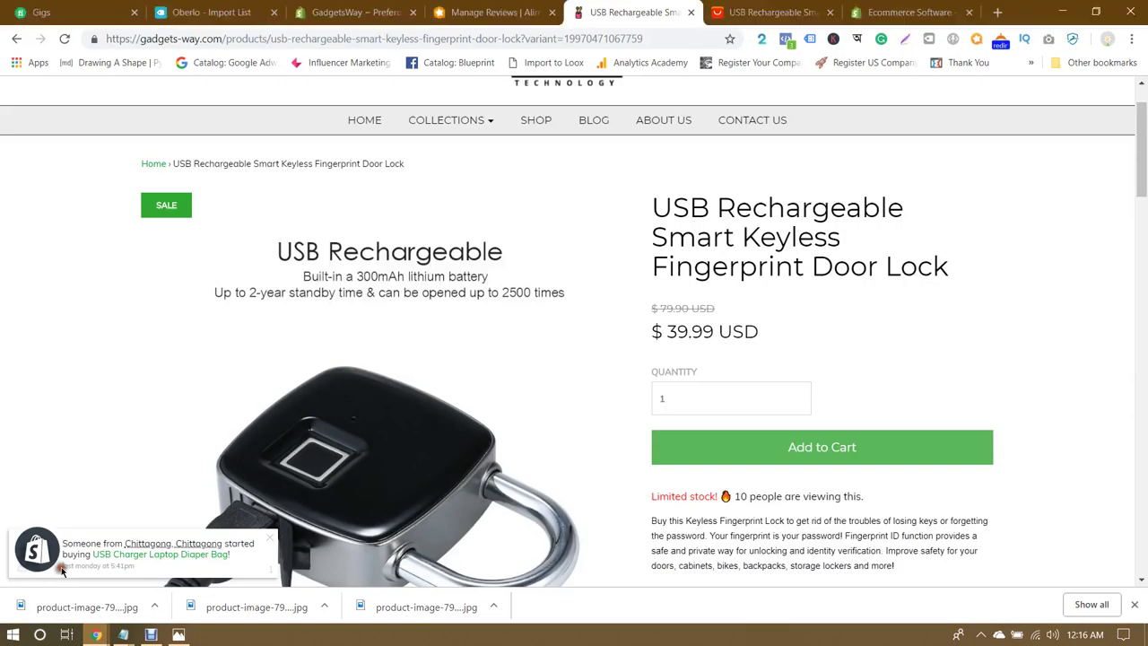
click(69, 8)
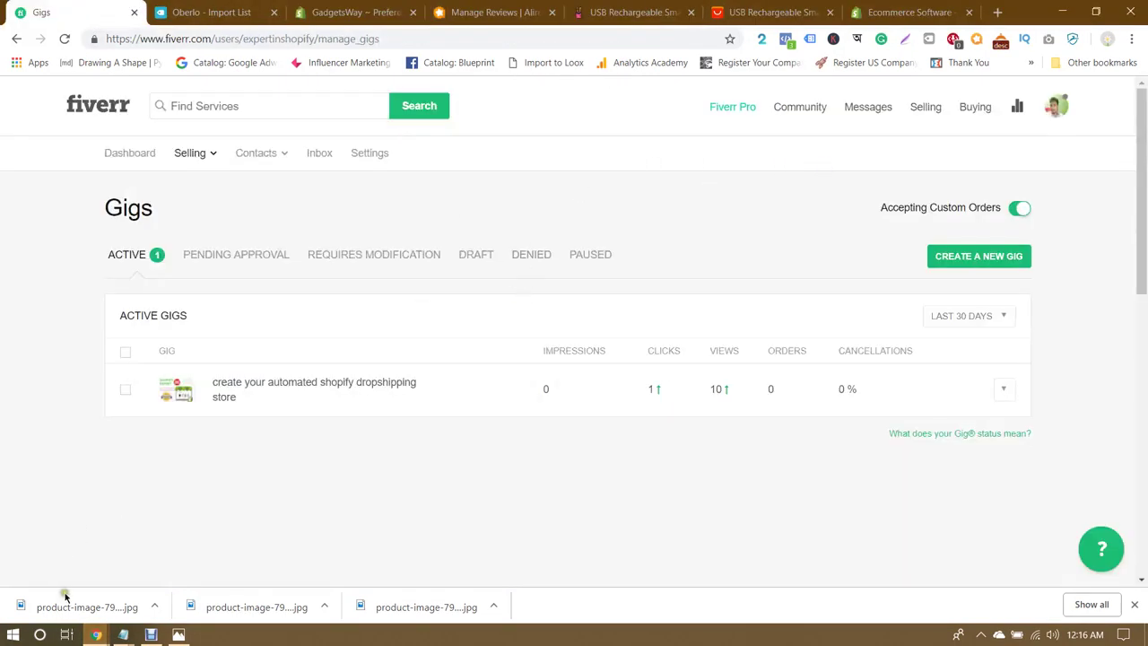
mouse_move(96, 634)
click(185, 565)
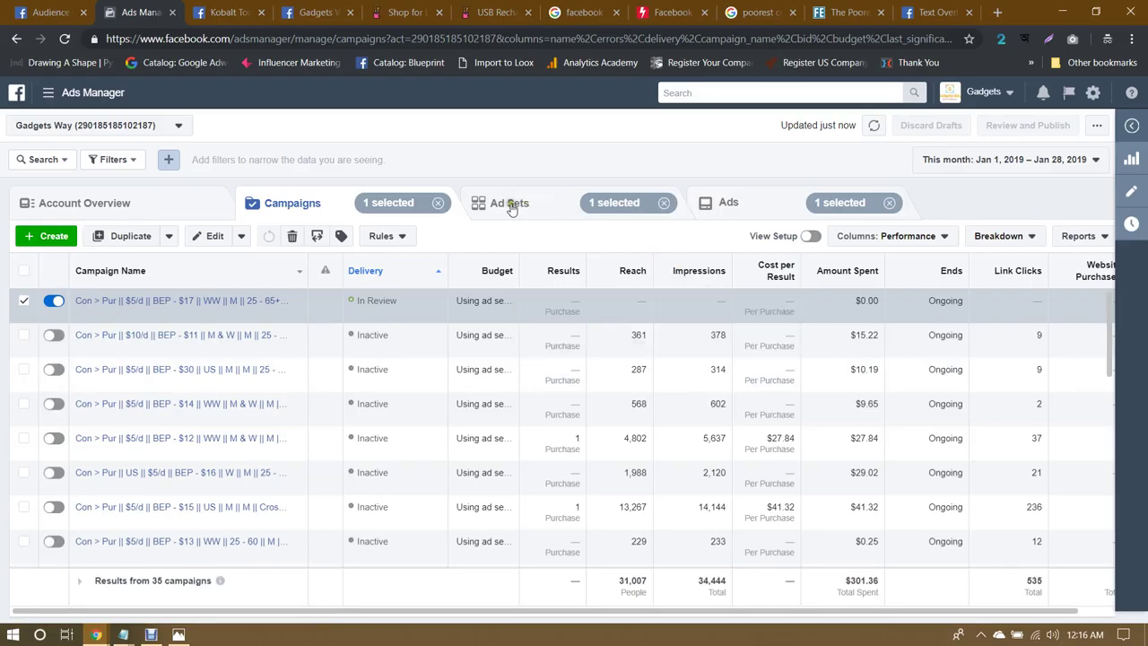
Step: Clear the selections at the campaign, ad set and ad levels
click(437, 202)
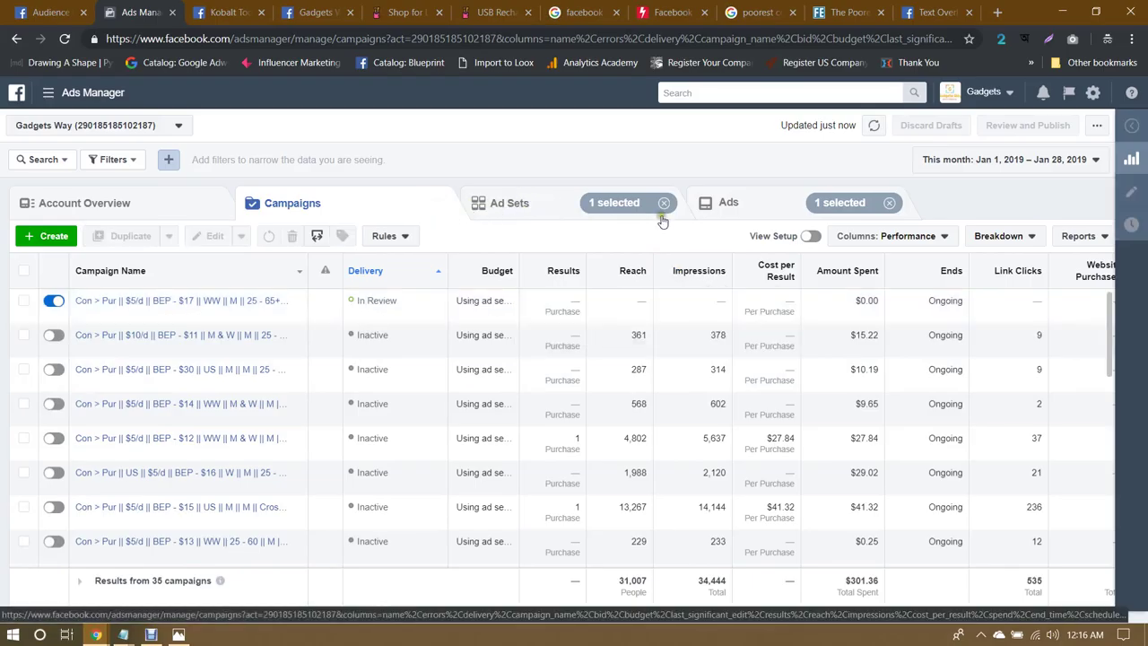
click(664, 203)
click(888, 203)
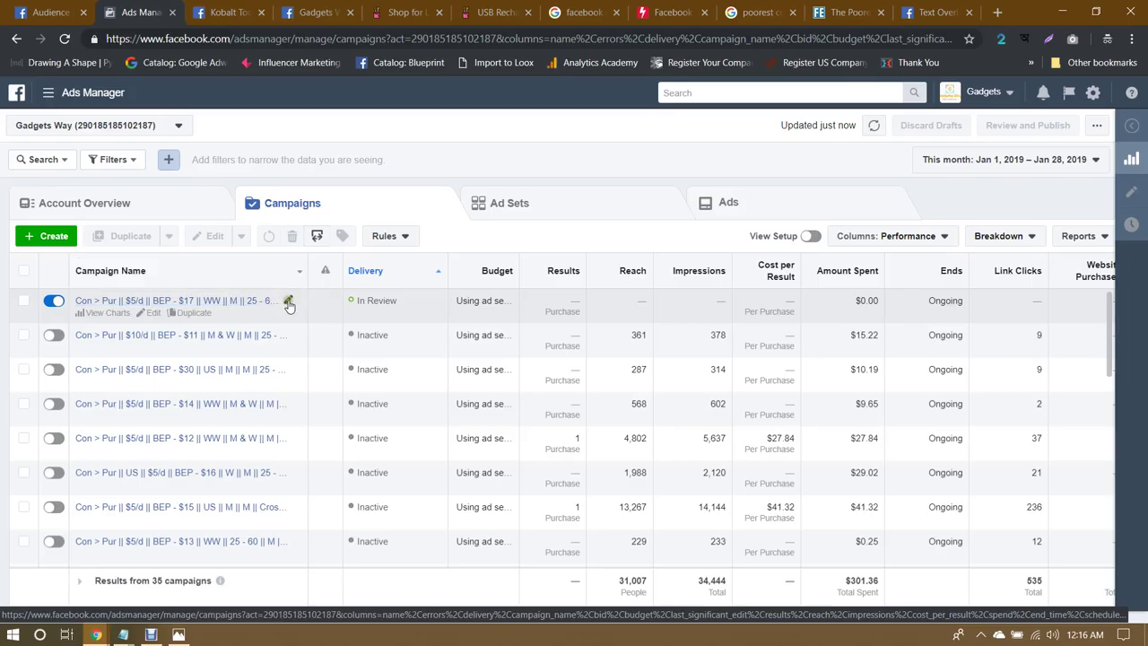
Step: View the ad sets and ads belonging to the new BEP - $17 DoorLock campaign and return to the campaign list
click(139, 301)
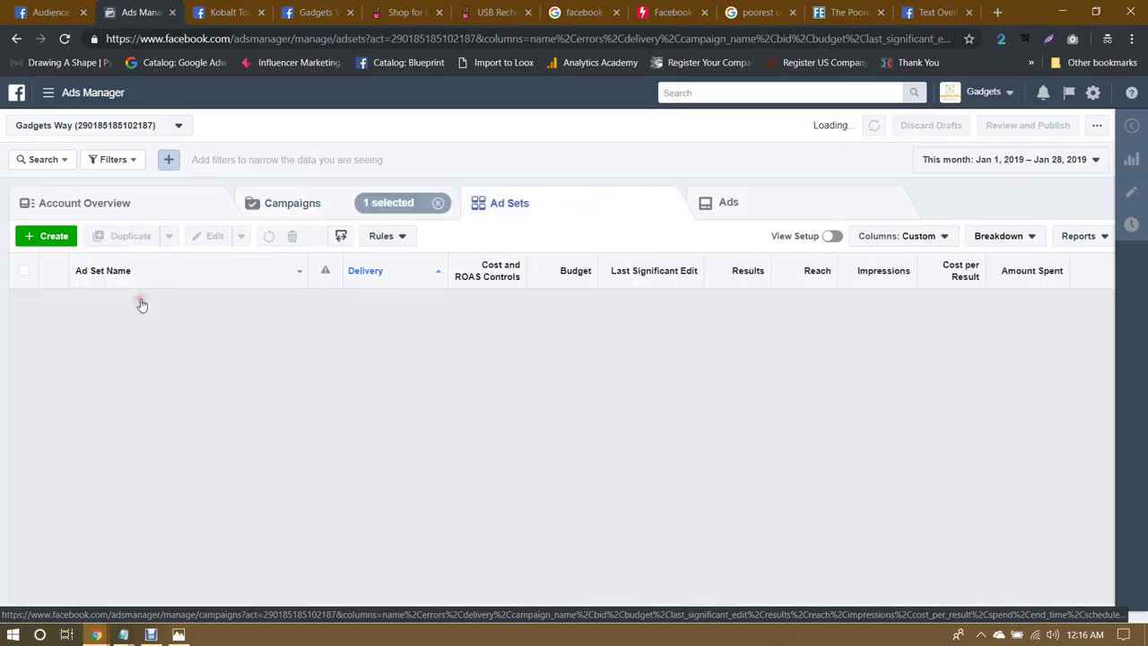
click(283, 202)
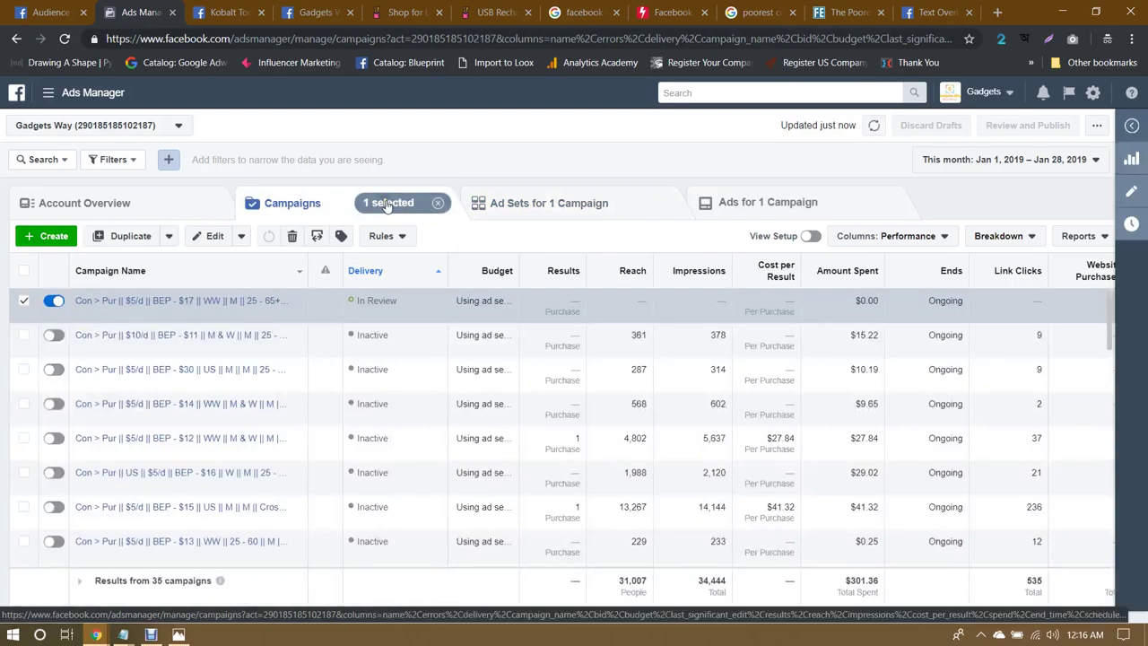
click(507, 204)
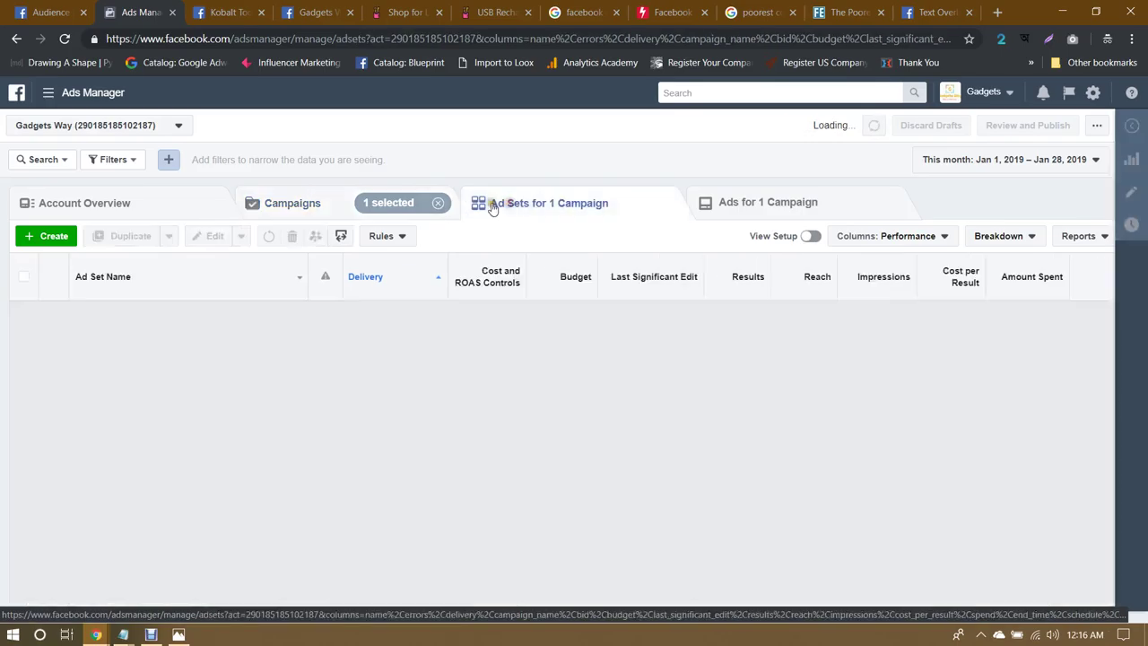
click(737, 198)
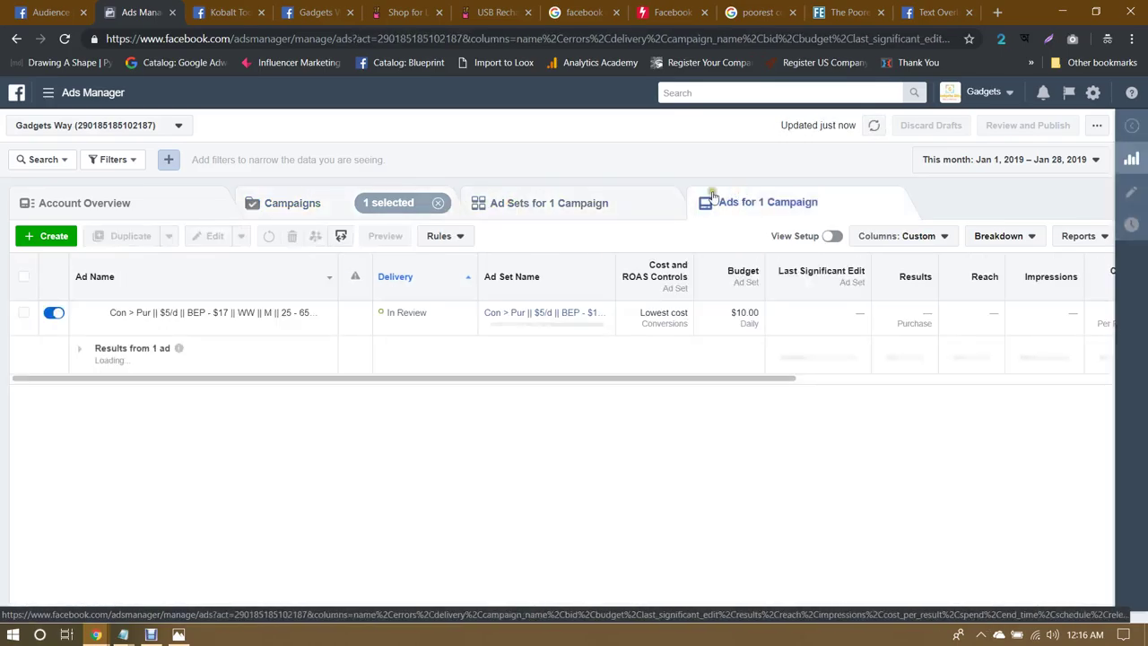
click(316, 193)
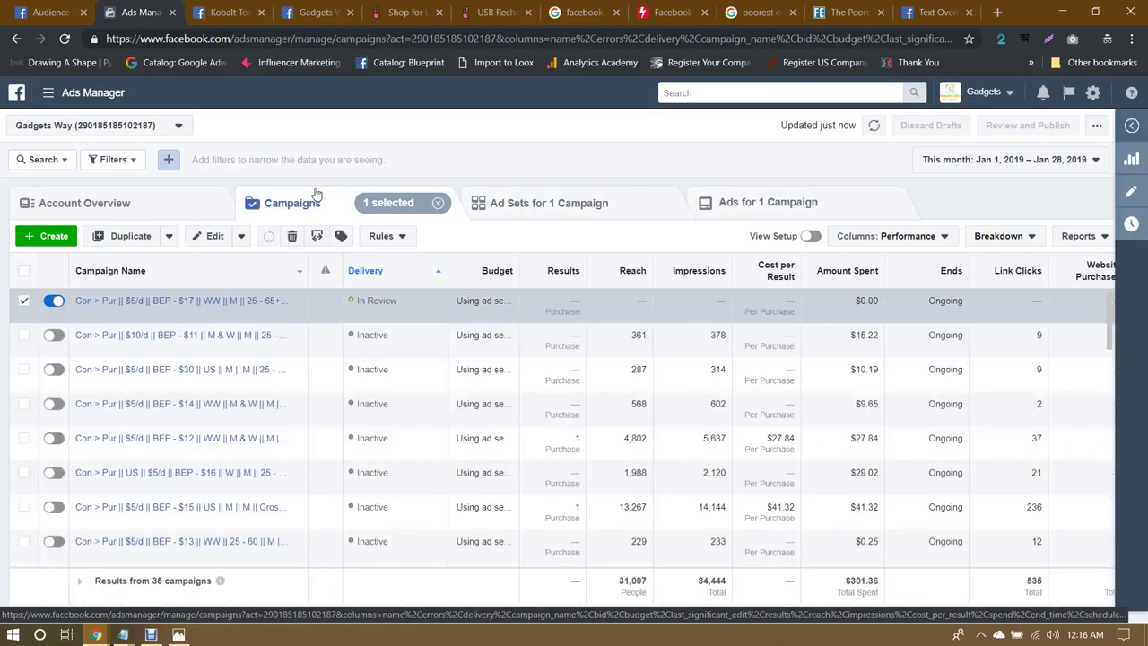
Step: Examine how the DoorLock campaign leads to its ad set, moving between the campaign level and its ad set list
click(180, 303)
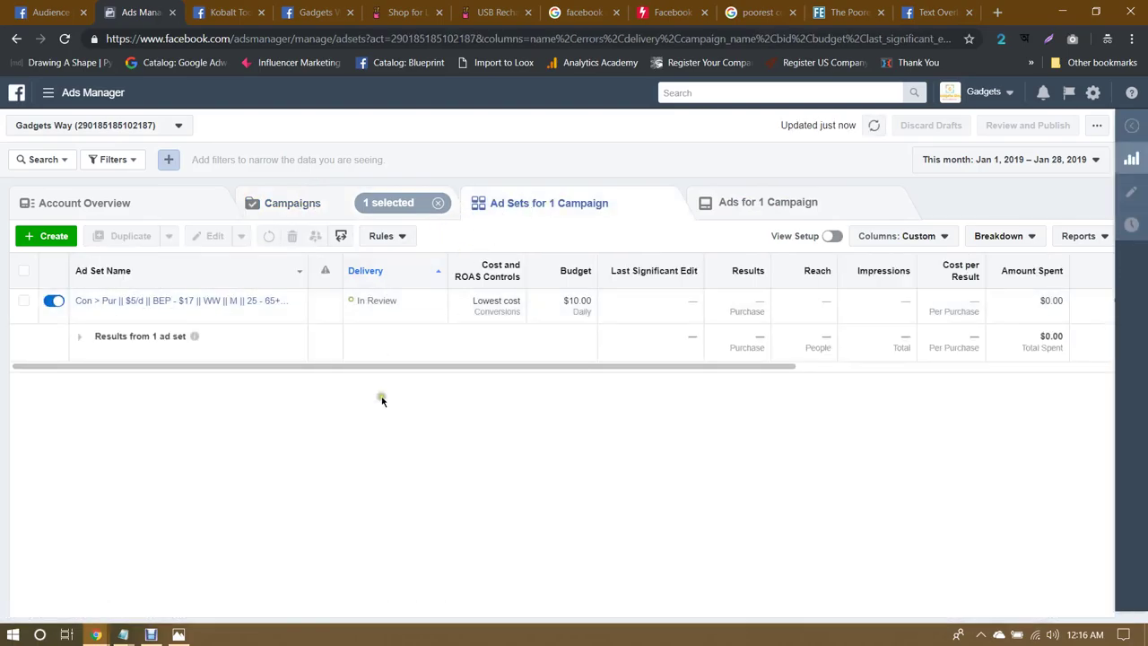
click(319, 208)
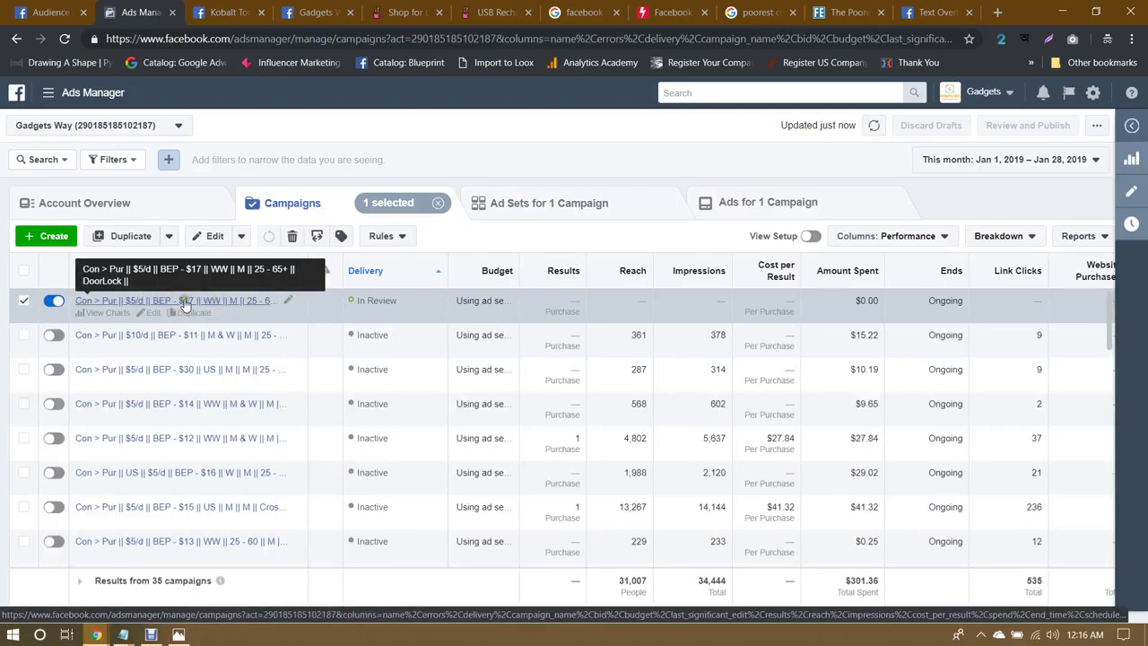
click(184, 302)
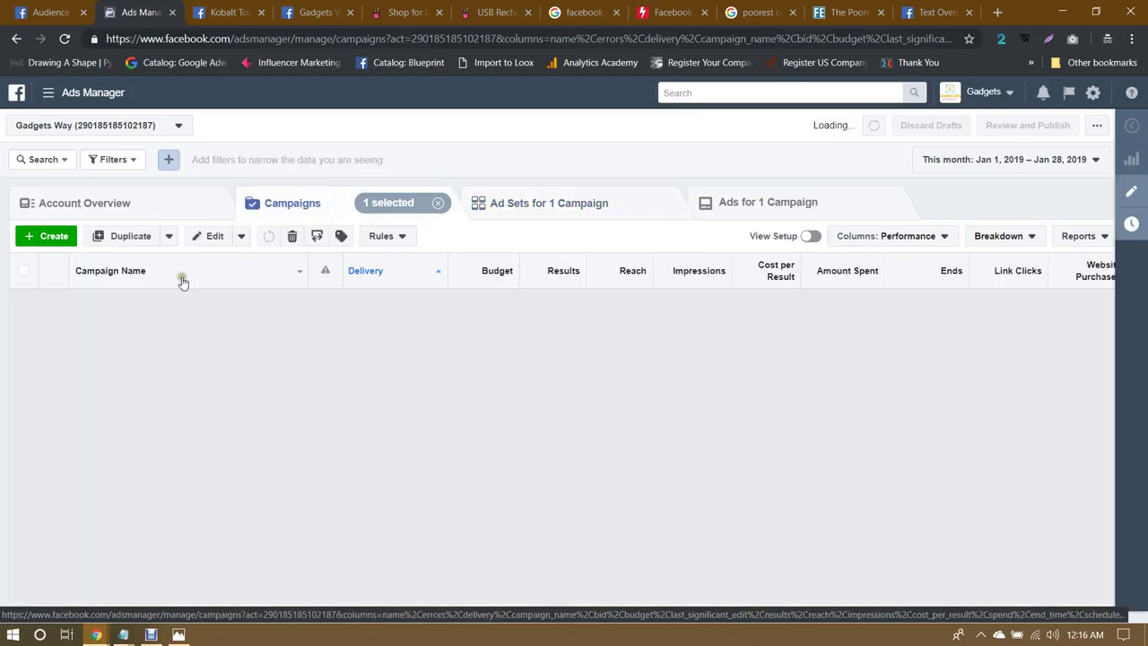
click(173, 295)
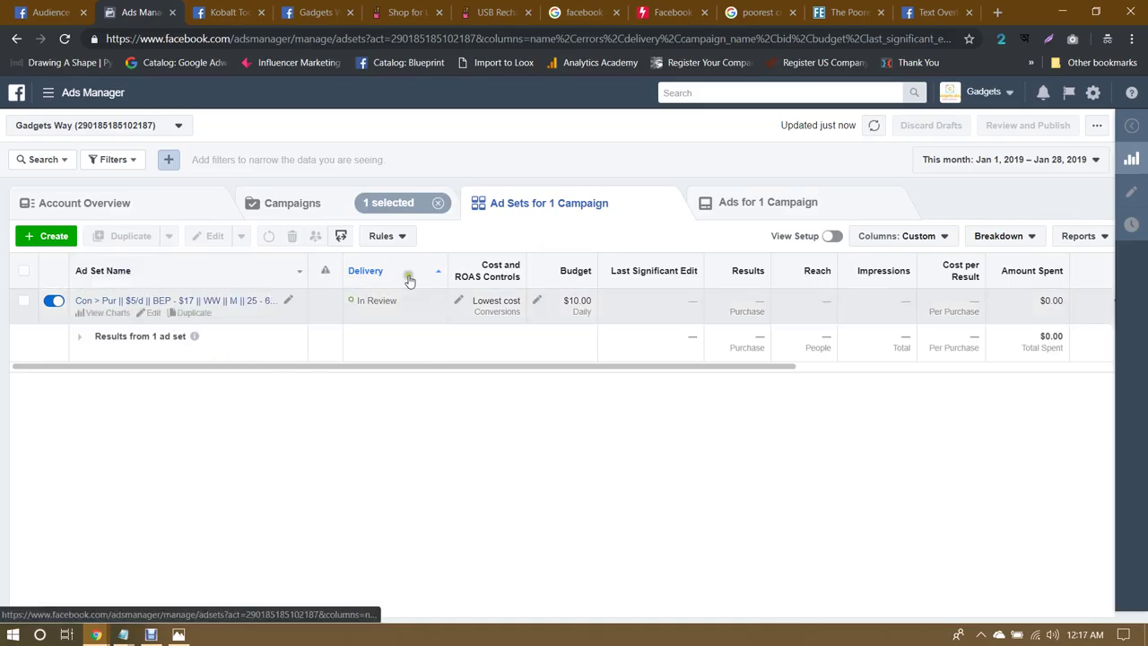
click(333, 208)
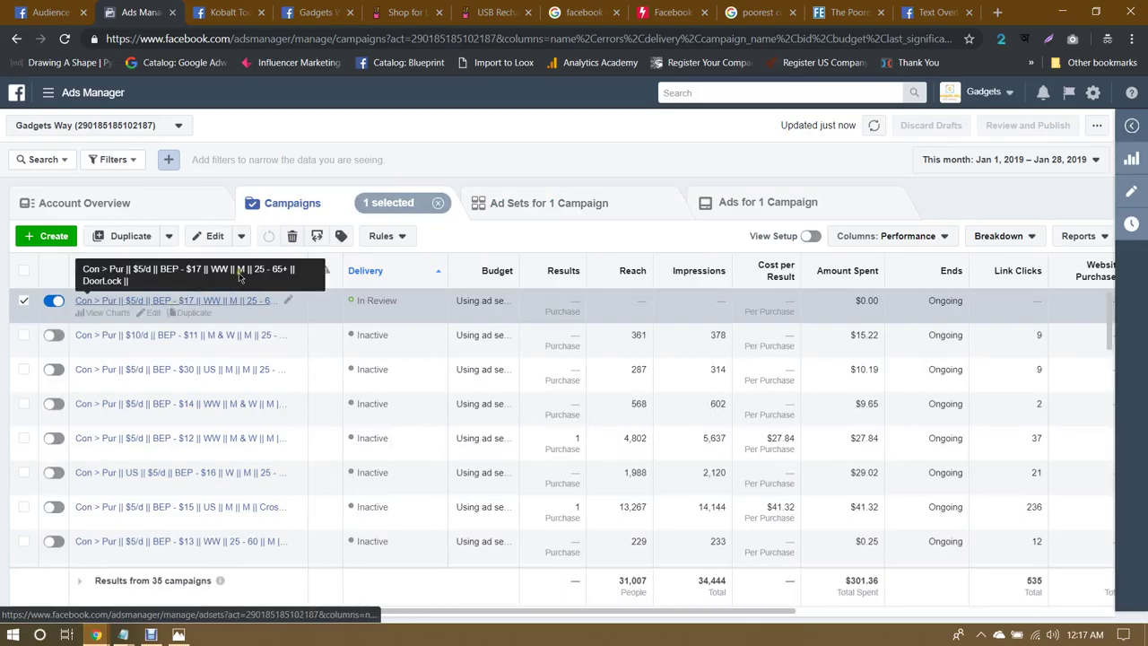
click(499, 204)
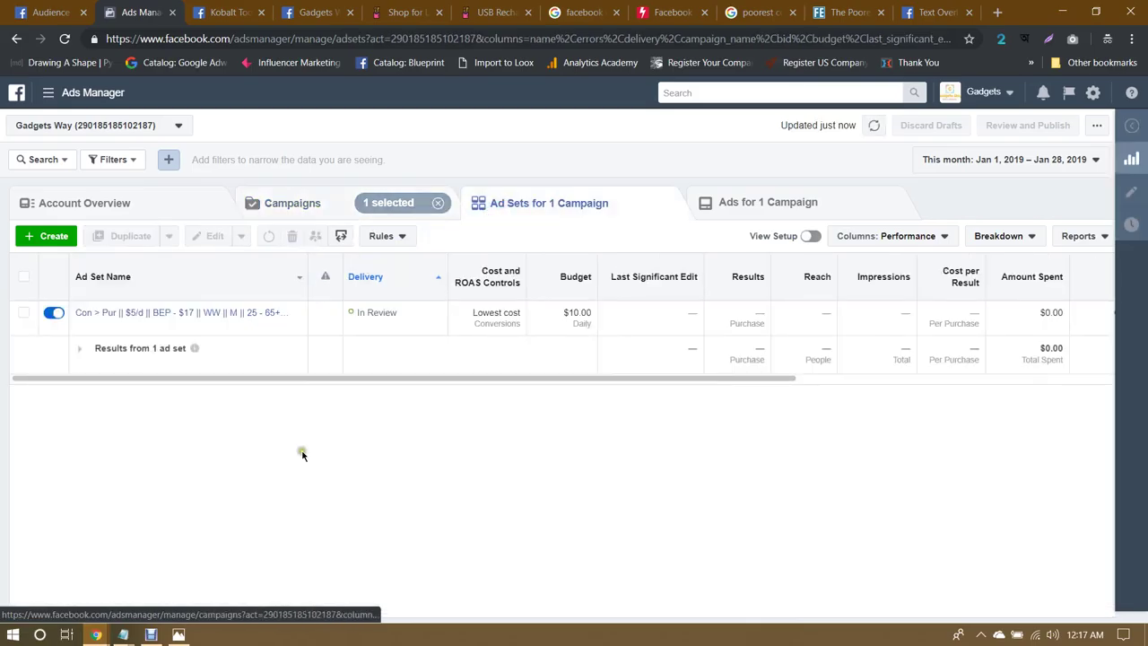
mouse_move(285, 389)
mouse_down()
mouse_move(254, 384)
mouse_move(607, 402)
mouse_move(582, 413)
mouse_move(273, 408)
mouse_up()
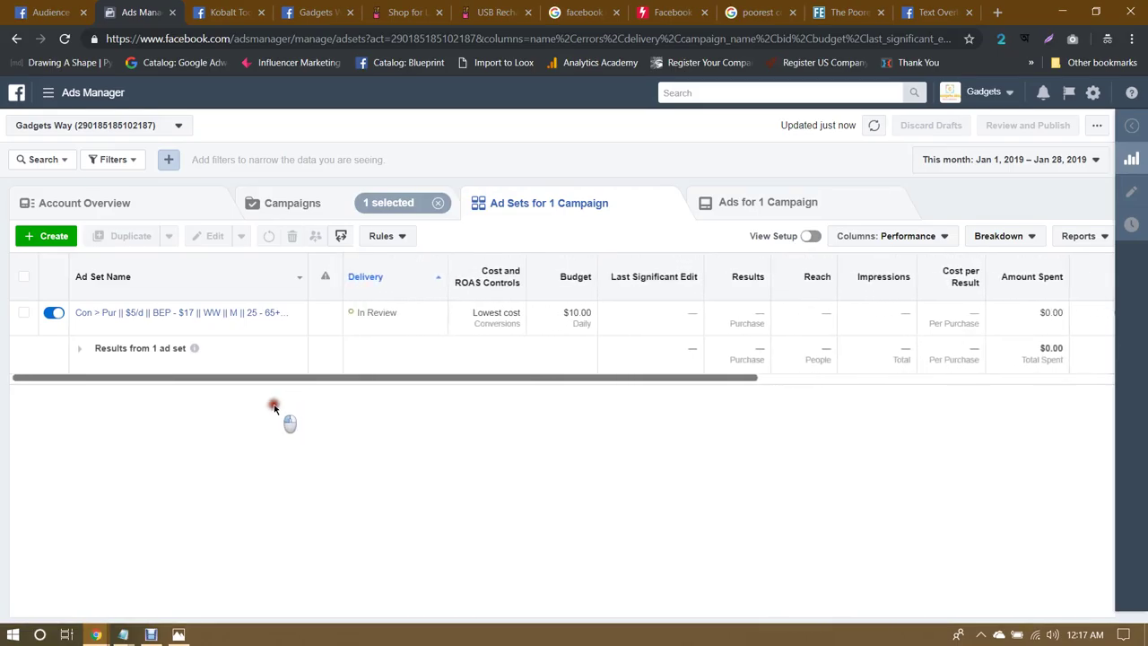
Step: Open the DoorLock ad set to examine the ad it contains, going back to the ad set level and into it again
click(165, 314)
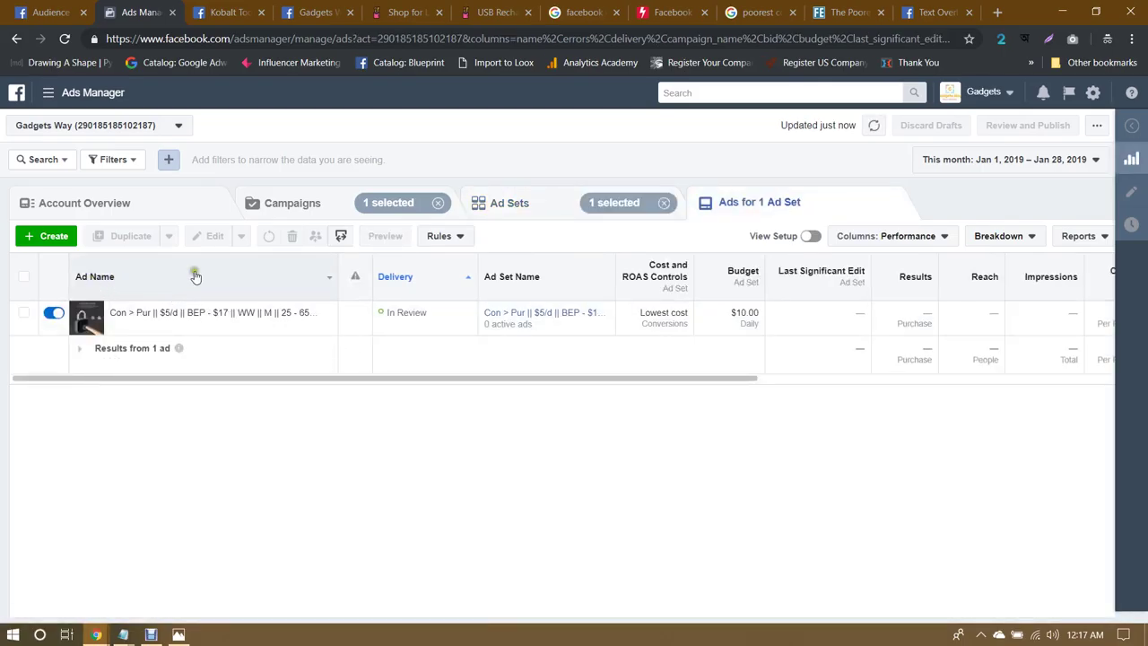
click(518, 214)
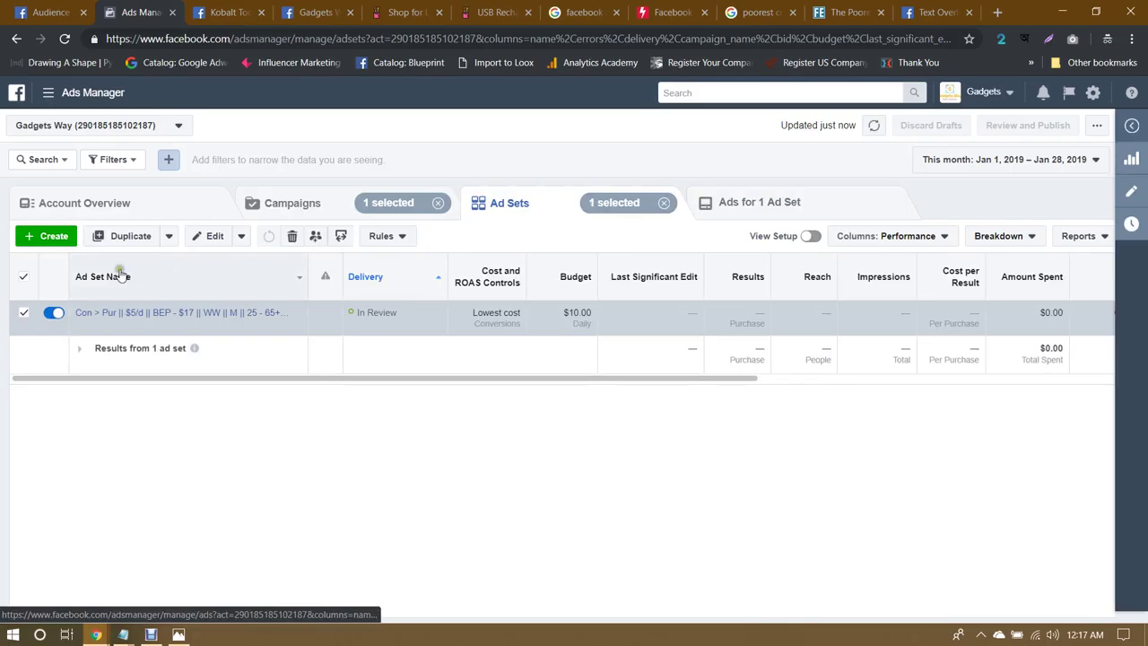
click(159, 314)
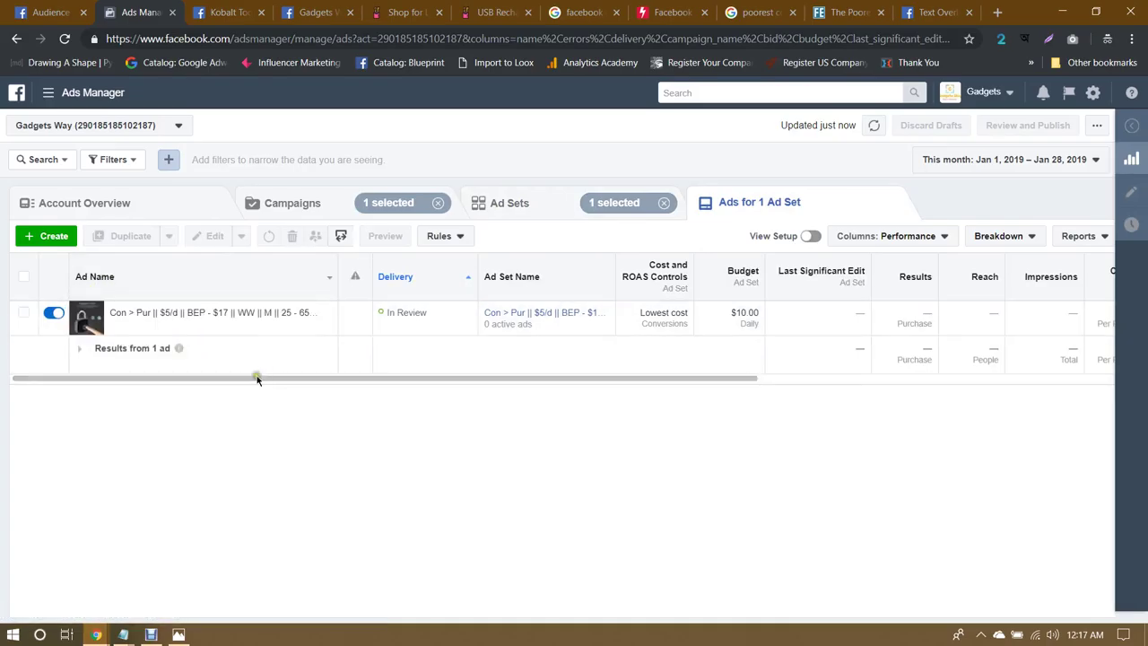
drag(258, 377, 212, 376)
Step: Examine the fingerprint lock post on the Gadgets Way Facebook page, along with the page's header and post text
click(229, 12)
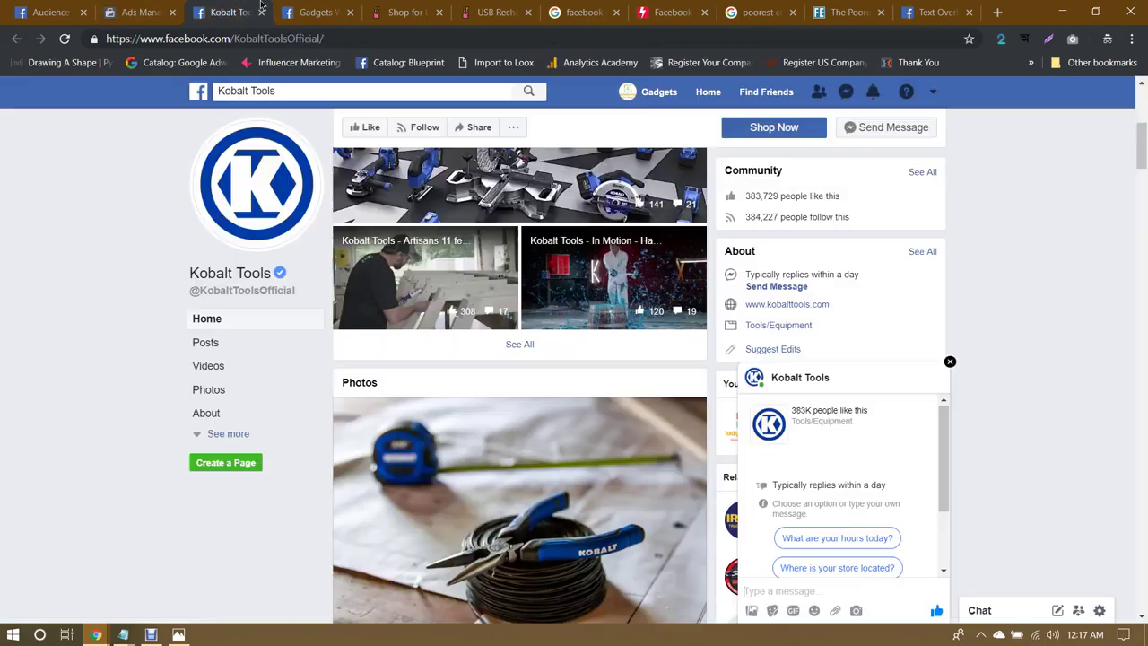
click(308, 6)
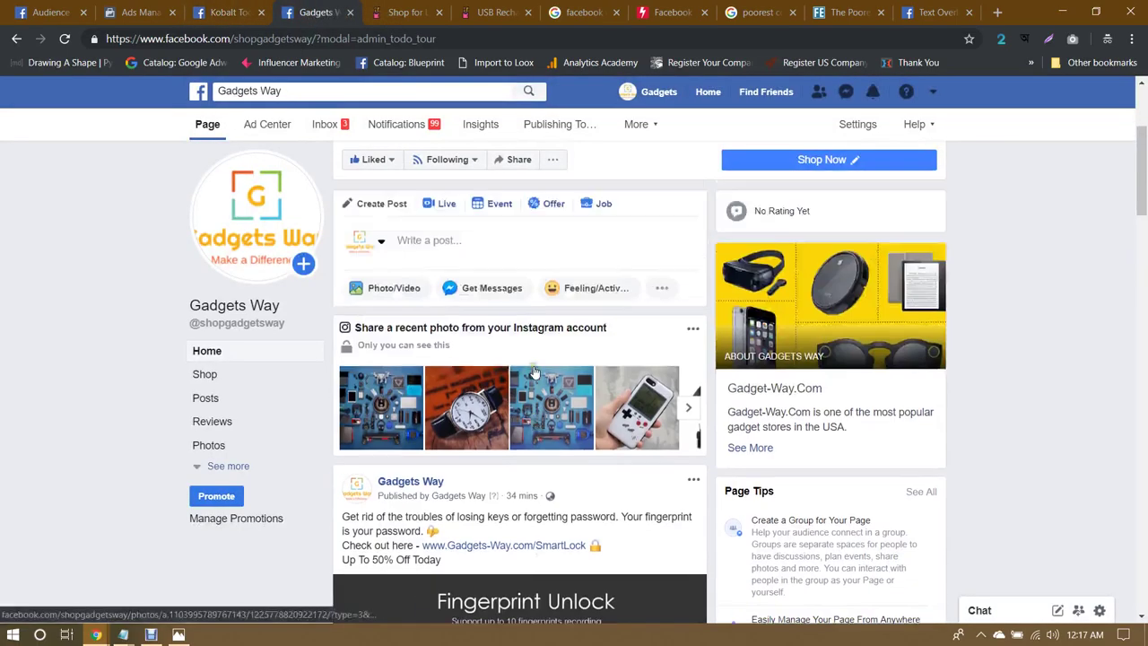
scroll(502, 355, down, 2)
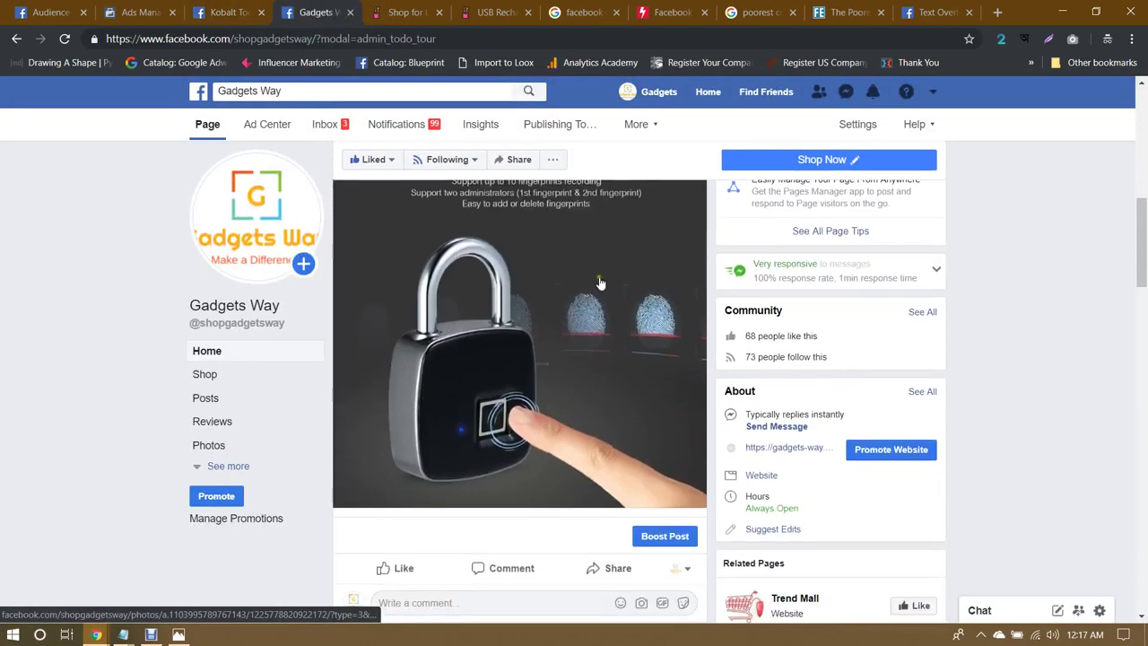
scroll(481, 343, up, 4)
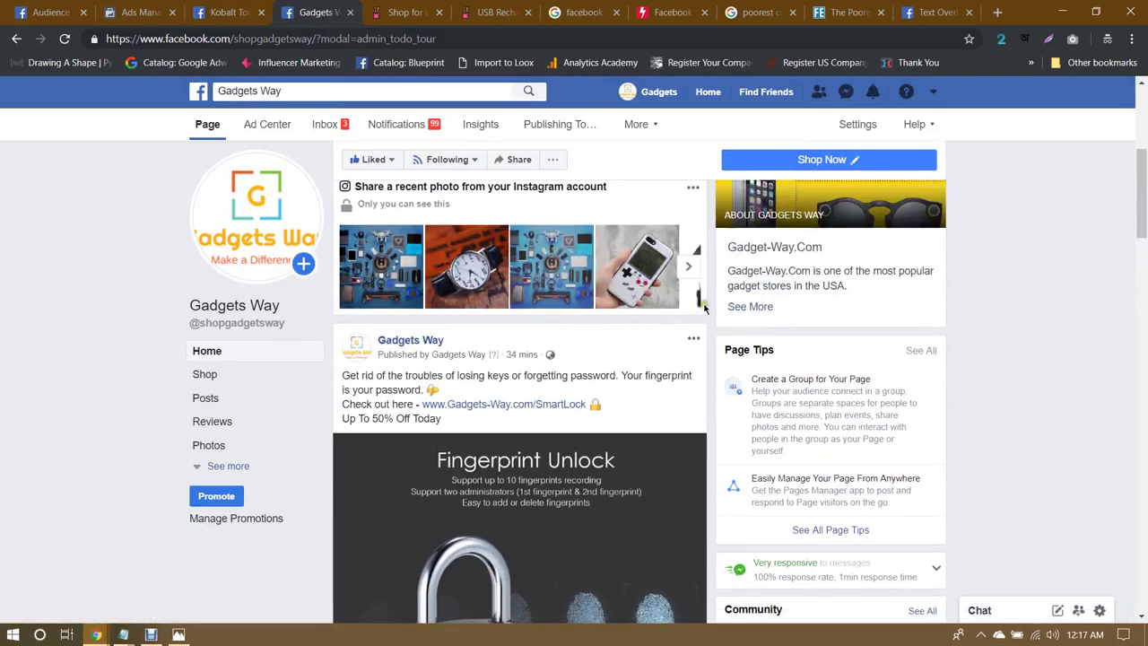
scroll(712, 276, down, 1)
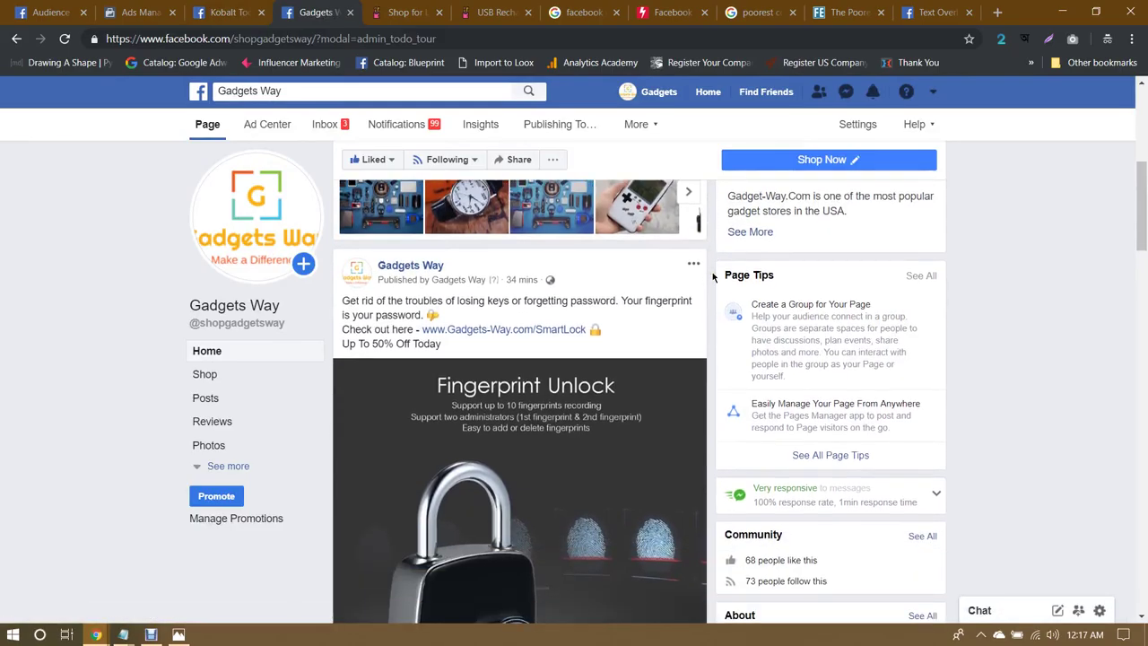
scroll(713, 276, down, 2)
scroll(712, 271, up, 2)
scroll(685, 265, down, 1)
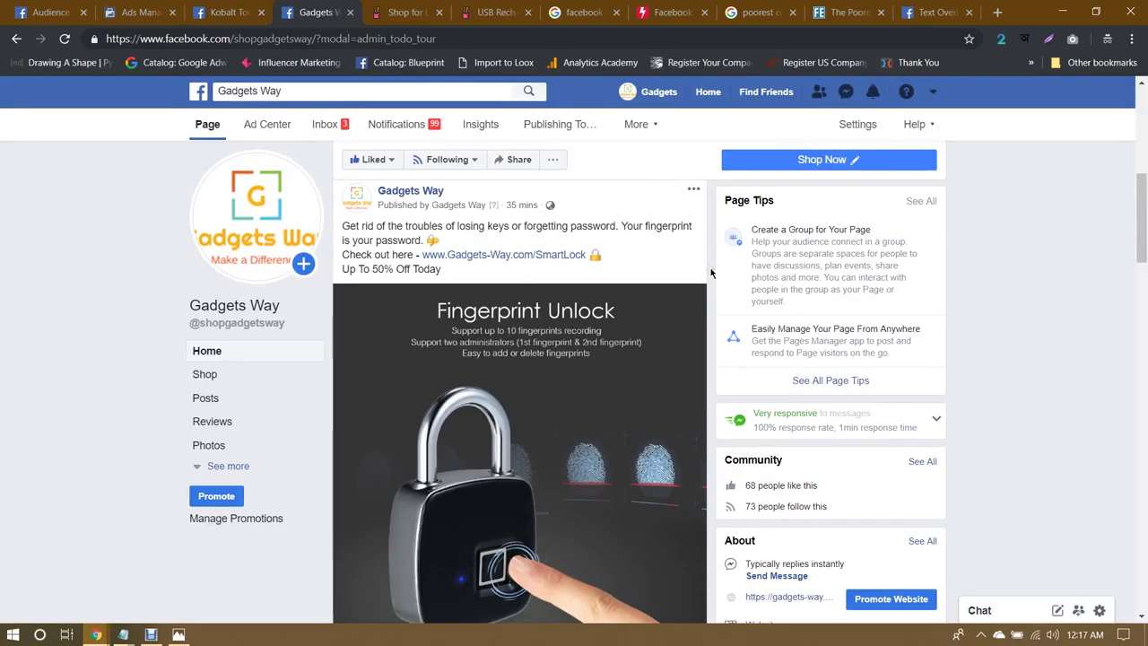
scroll(711, 272, up, 6)
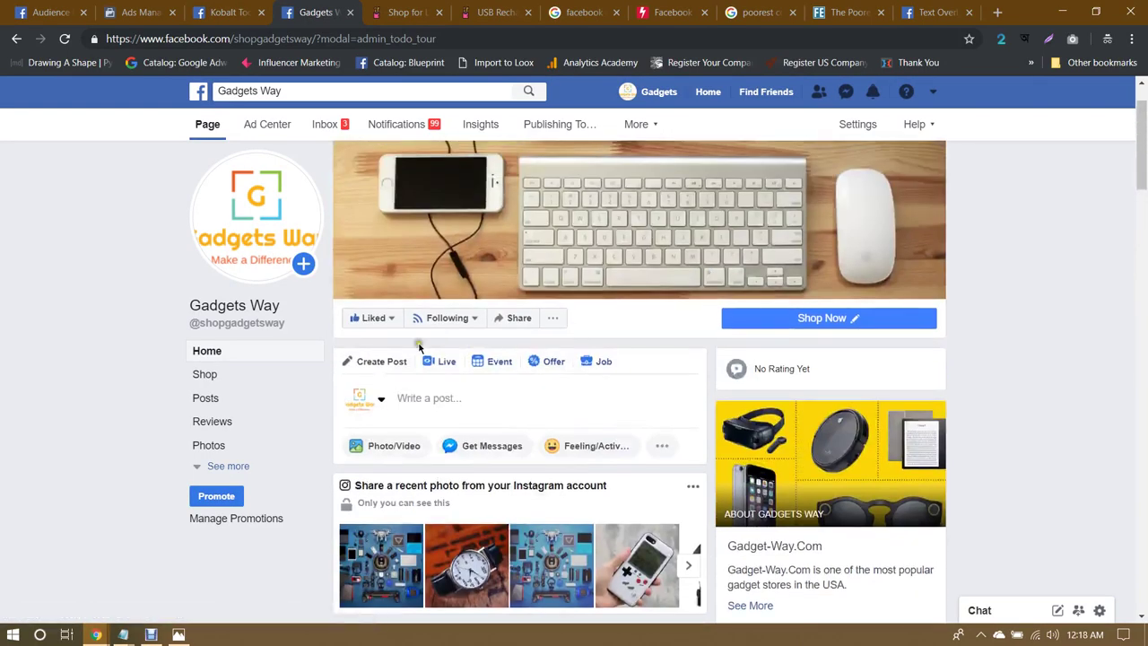
click(363, 321)
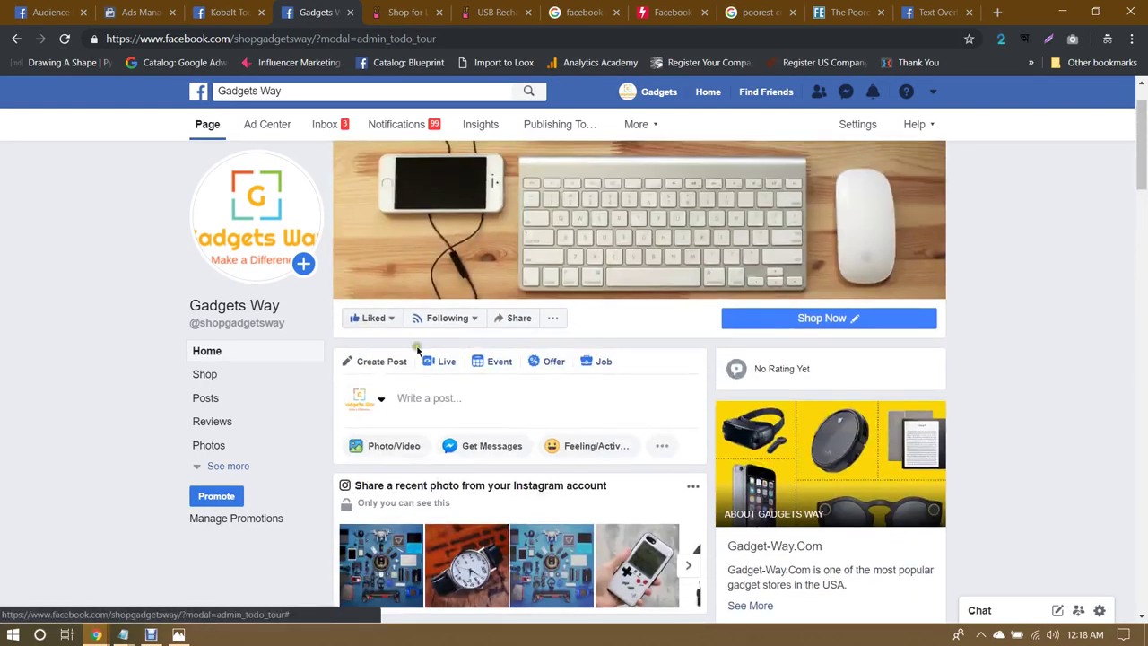
scroll(708, 353, down, 4)
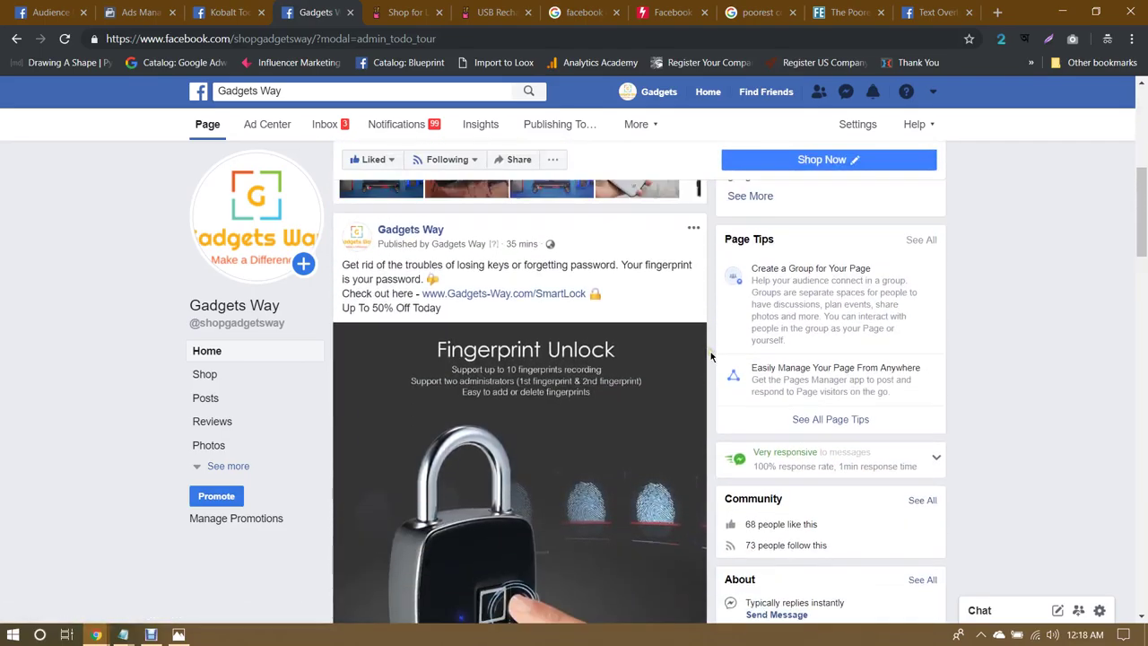
scroll(709, 353, up, 4)
scroll(708, 352, down, 4)
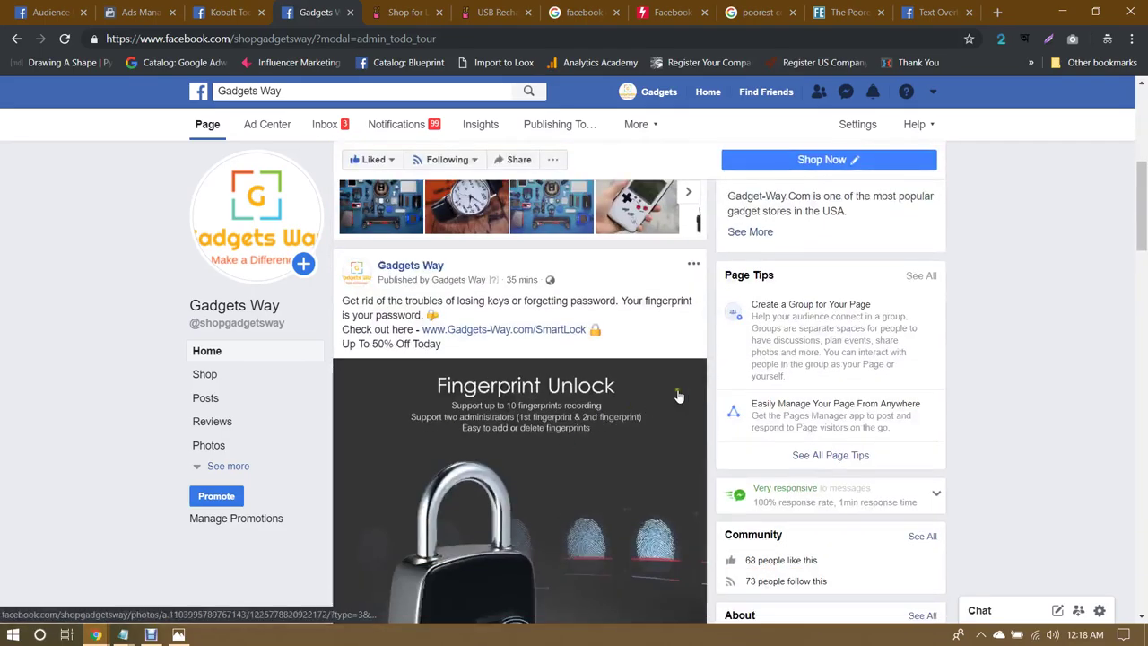
scroll(700, 386, down, 1)
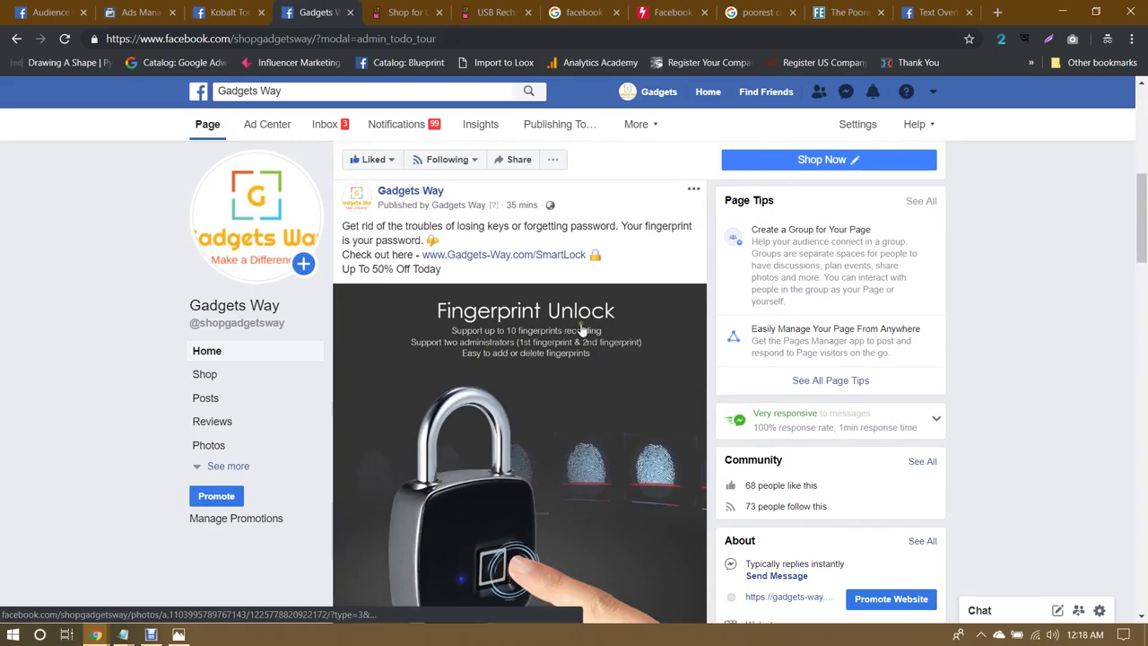
Step: Open the Page Posts tool from Ads Manager to view the ads posts of Gadgets Way, and return to the ad list
click(231, 12)
click(139, 11)
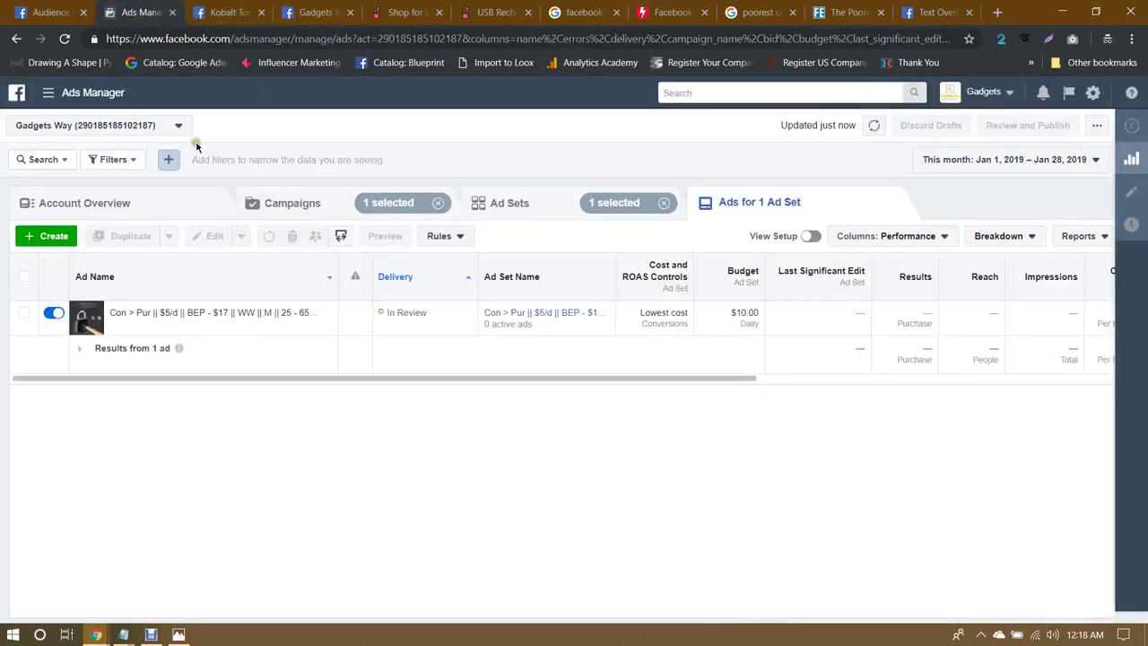
click(59, 95)
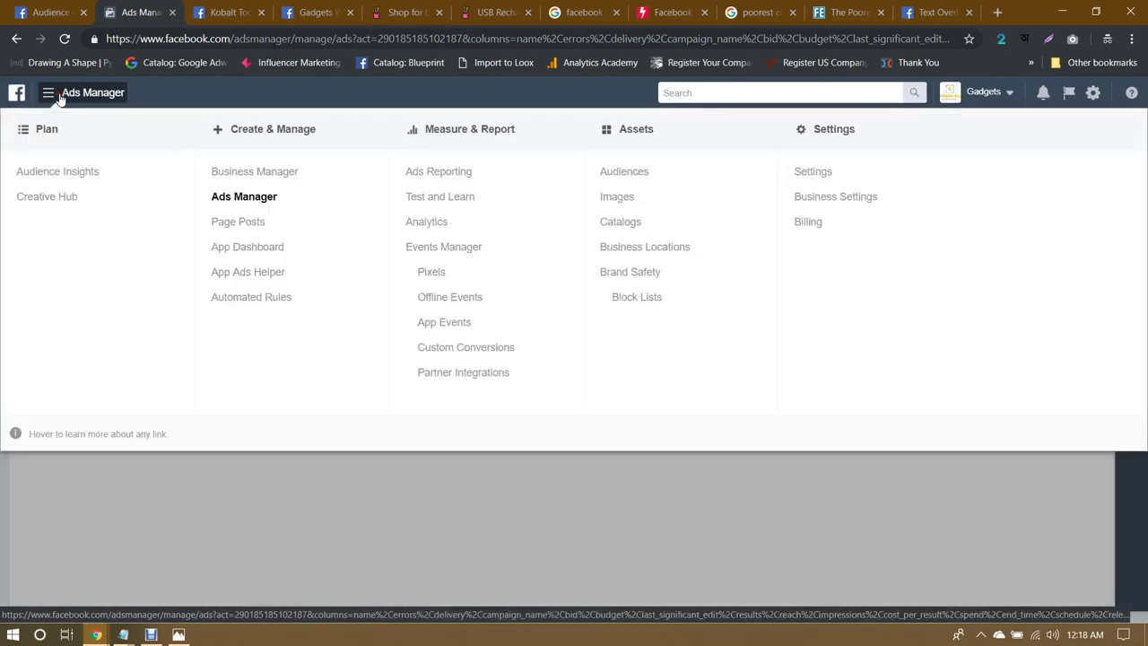
click(231, 223)
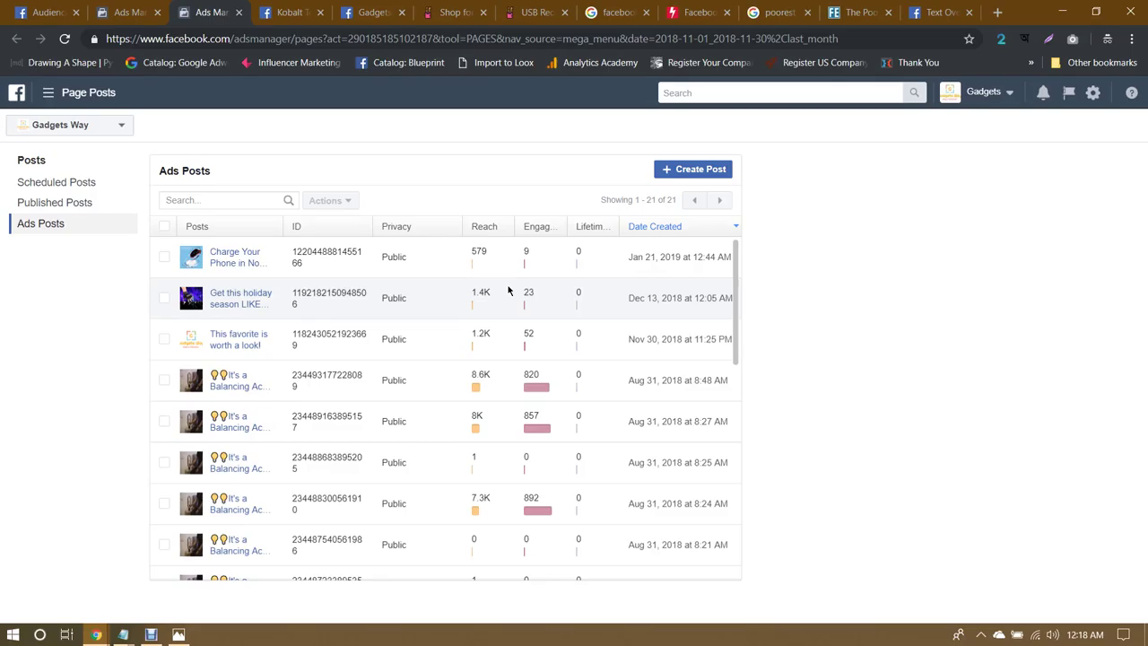
click(345, 120)
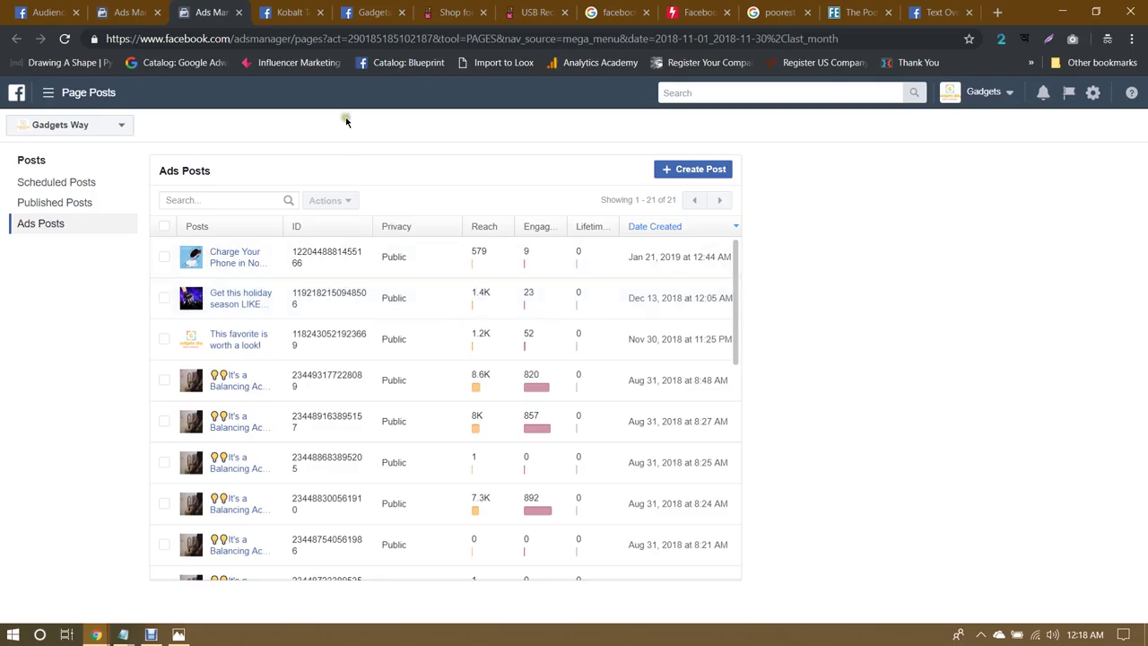
click(286, 11)
click(130, 11)
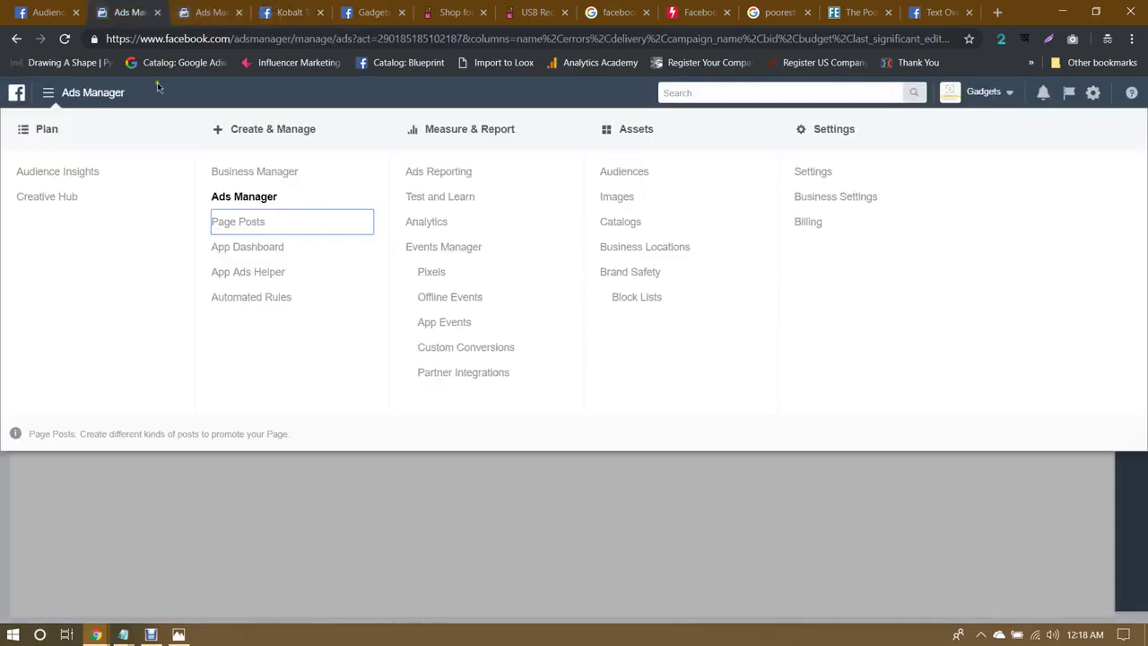
click(231, 499)
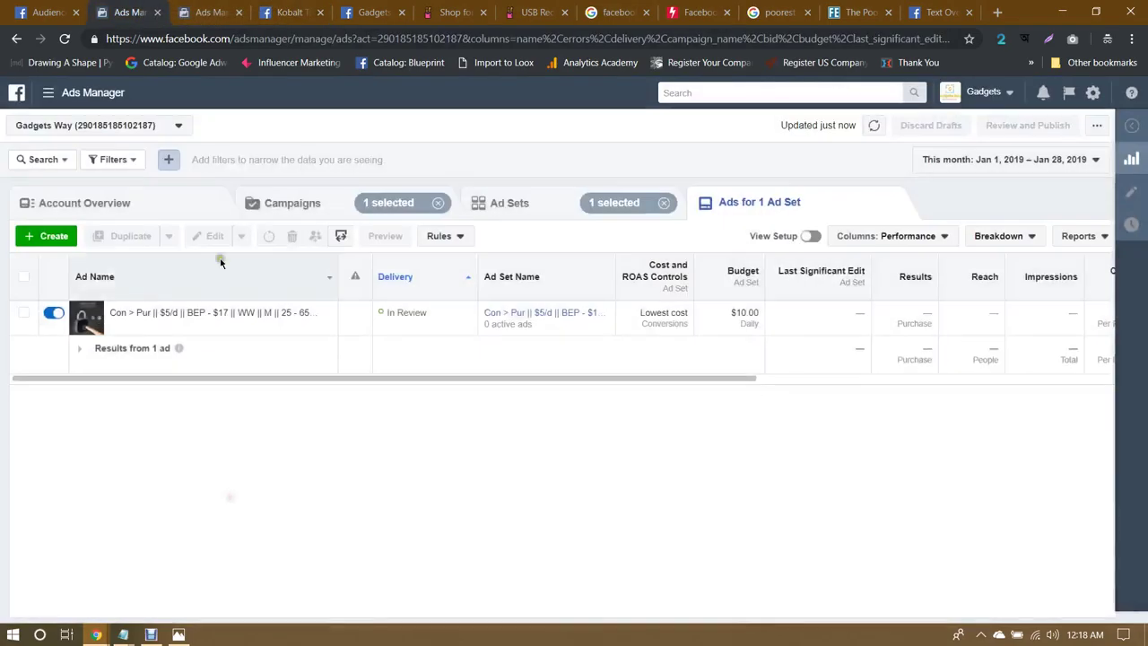
Step: Review the smart lock post on the Gadgets Way page, from its discount line to its Boost Post option
click(285, 8)
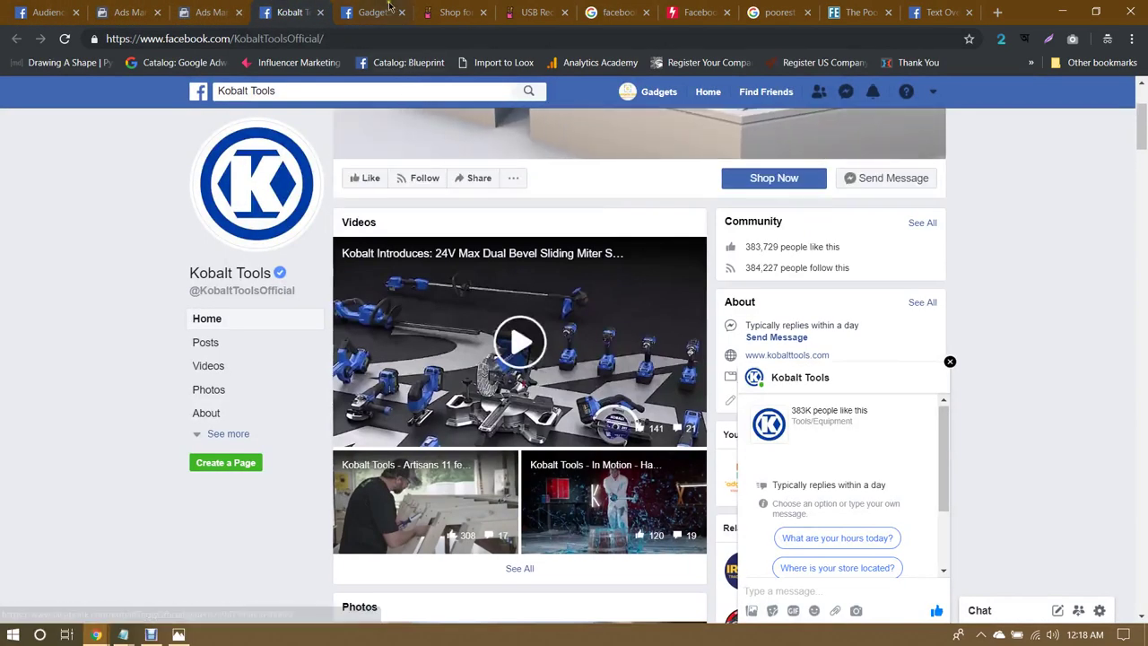
click(389, 9)
scroll(505, 269, down, 3)
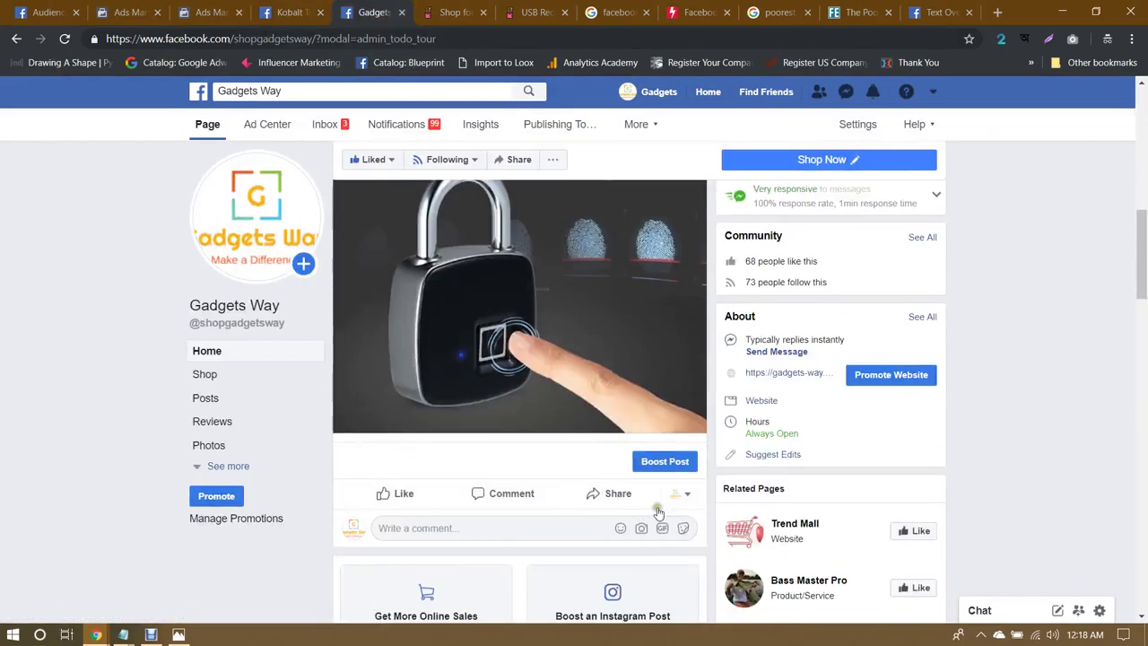
scroll(657, 502, up, 3)
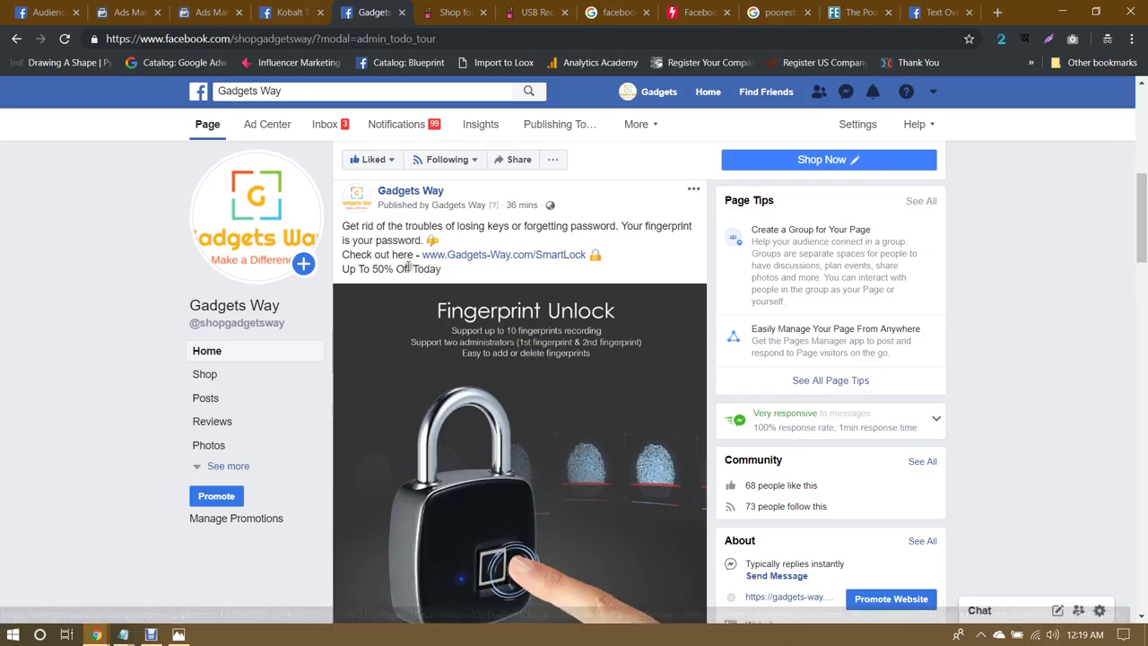
drag(389, 266, 448, 268)
click(439, 267)
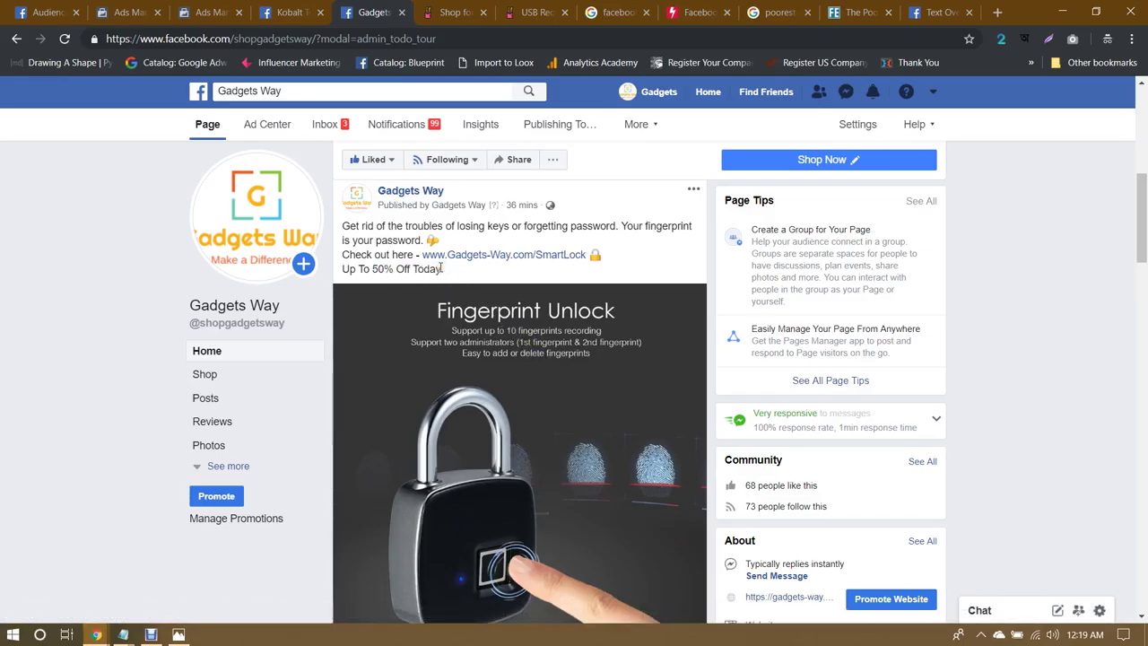
Step: Locate Page Posts again among the Ads Manager tools and go back to the Ads Posts list
click(185, 8)
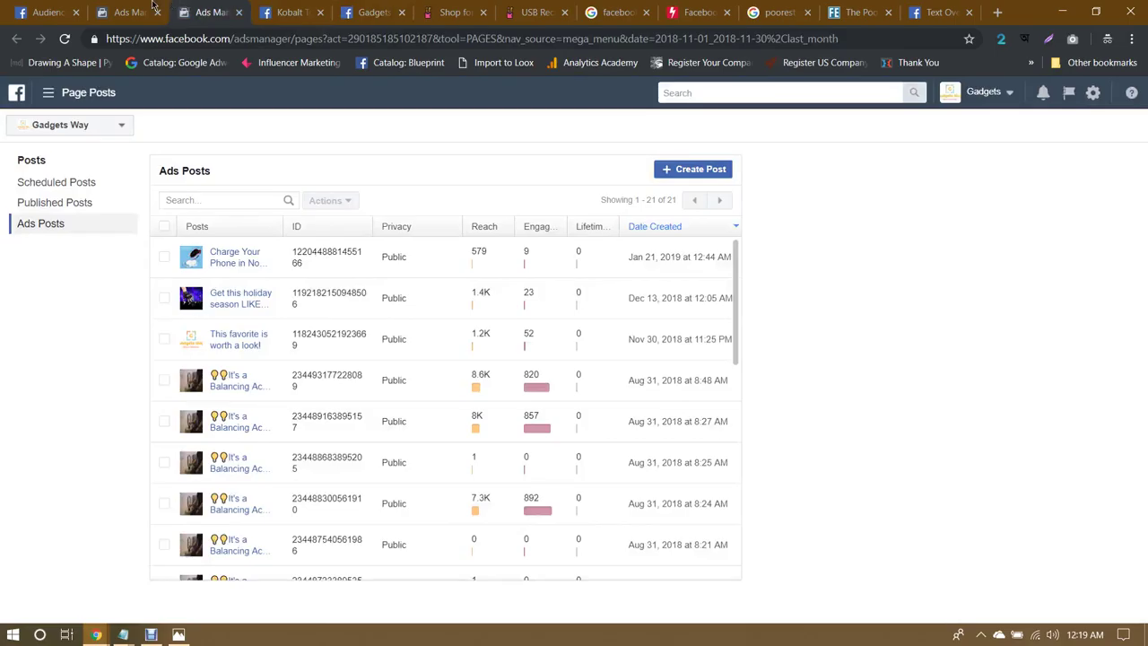
click(152, 8)
click(49, 92)
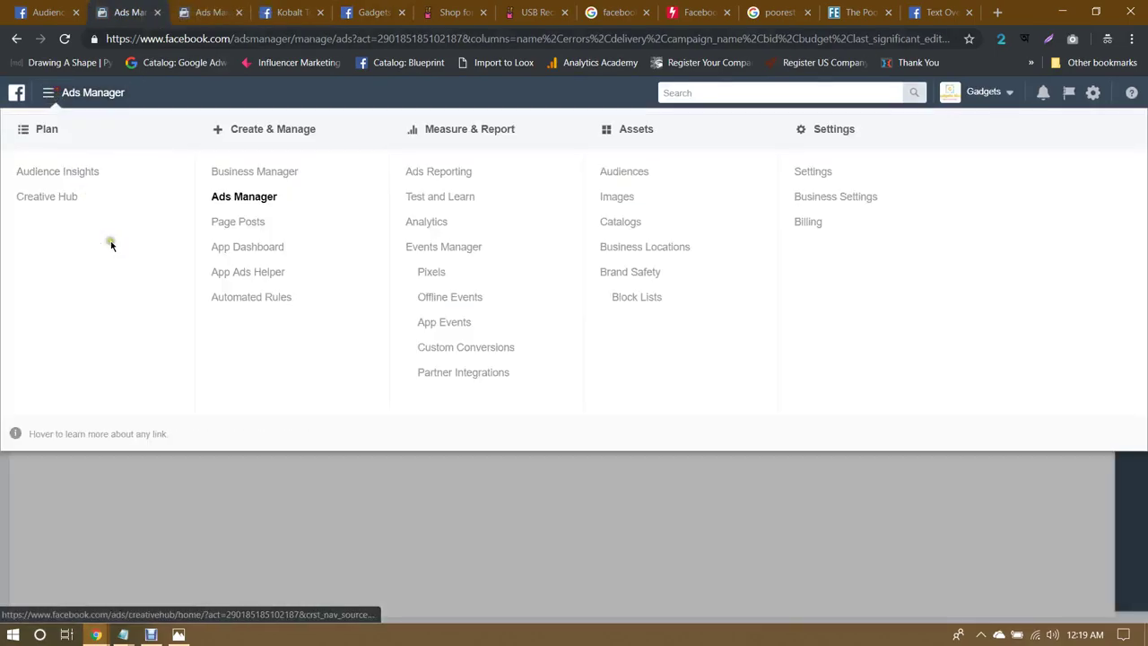
click(235, 226)
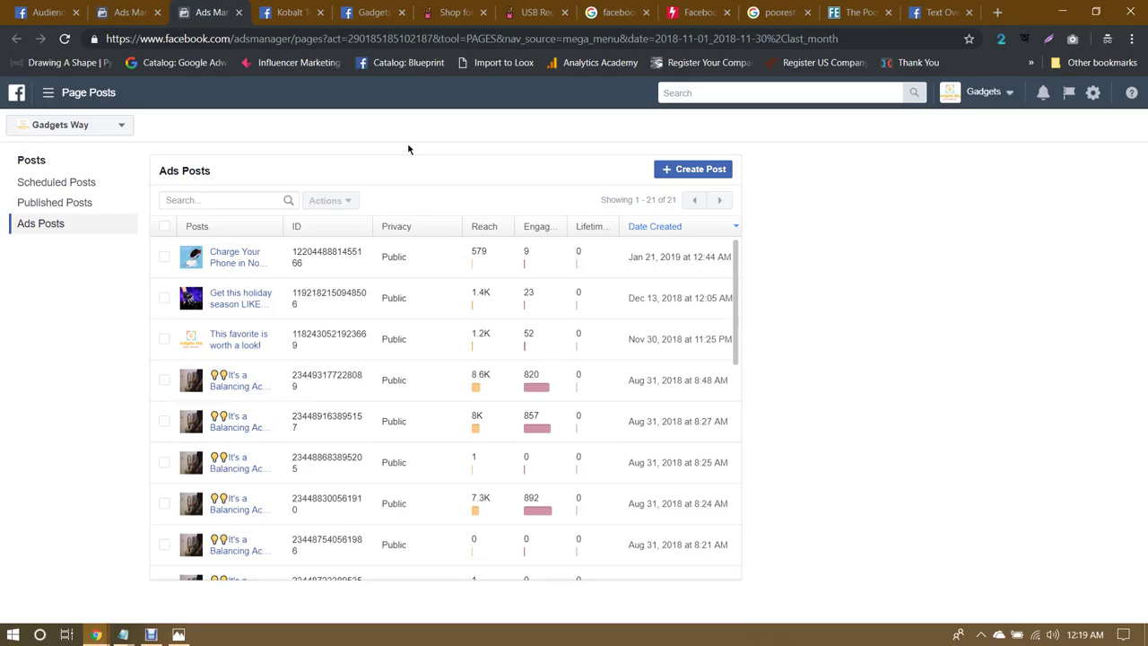
click(133, 12)
click(213, 11)
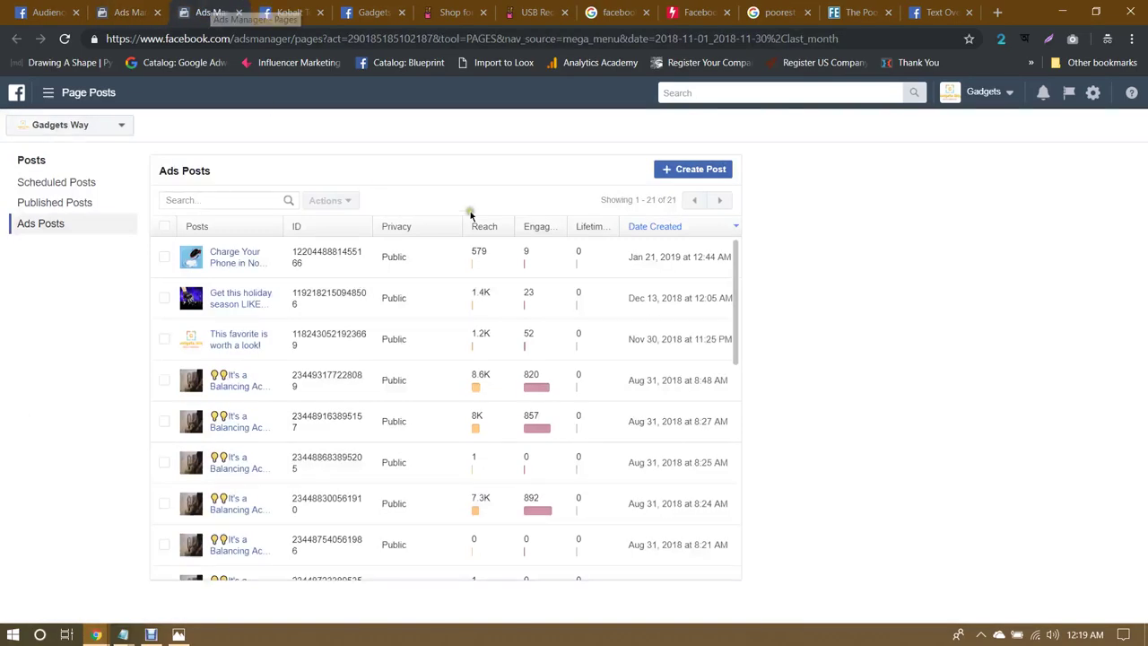
Step: Start a new unpublished page post of the Photo type and choose uploading a new image for it
click(688, 175)
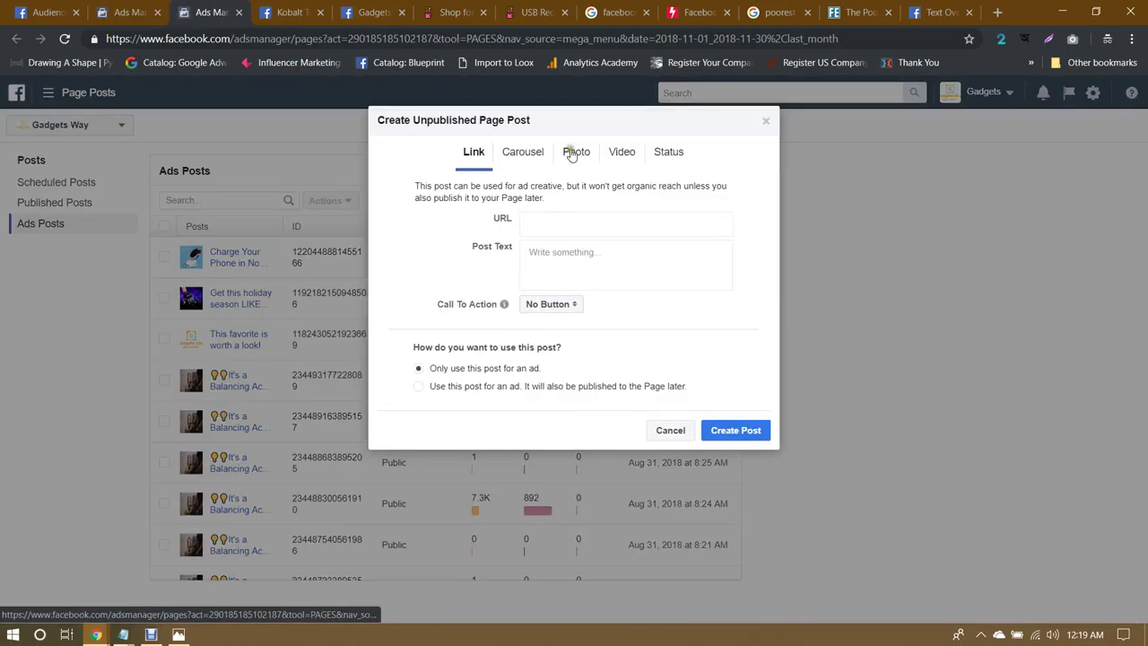
click(571, 154)
click(593, 229)
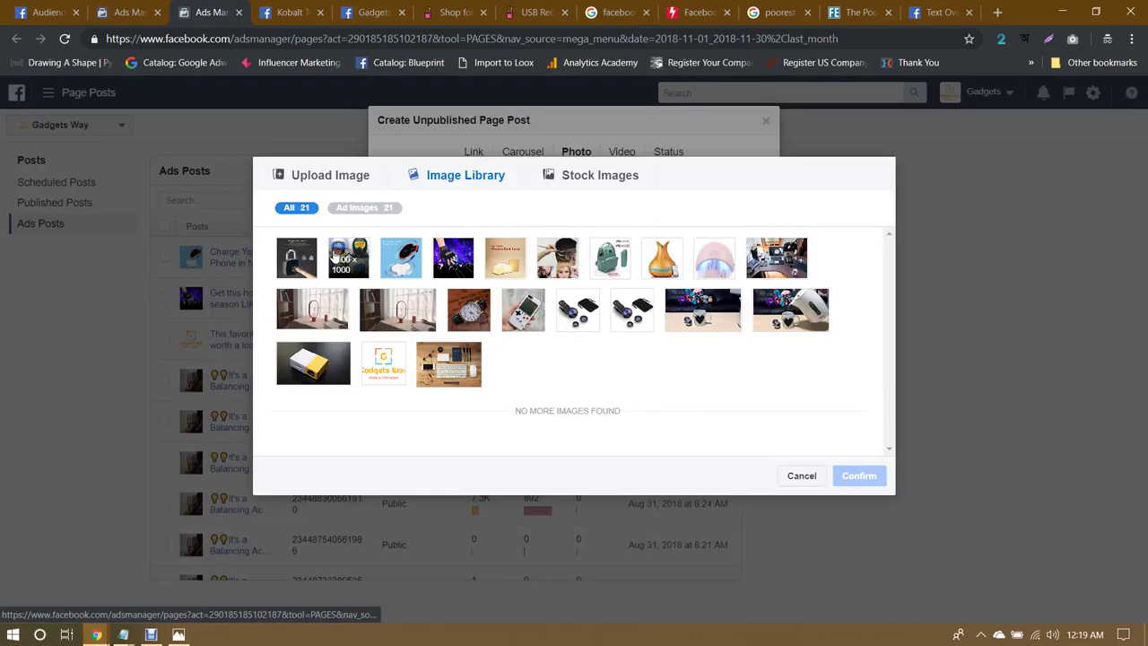
click(319, 176)
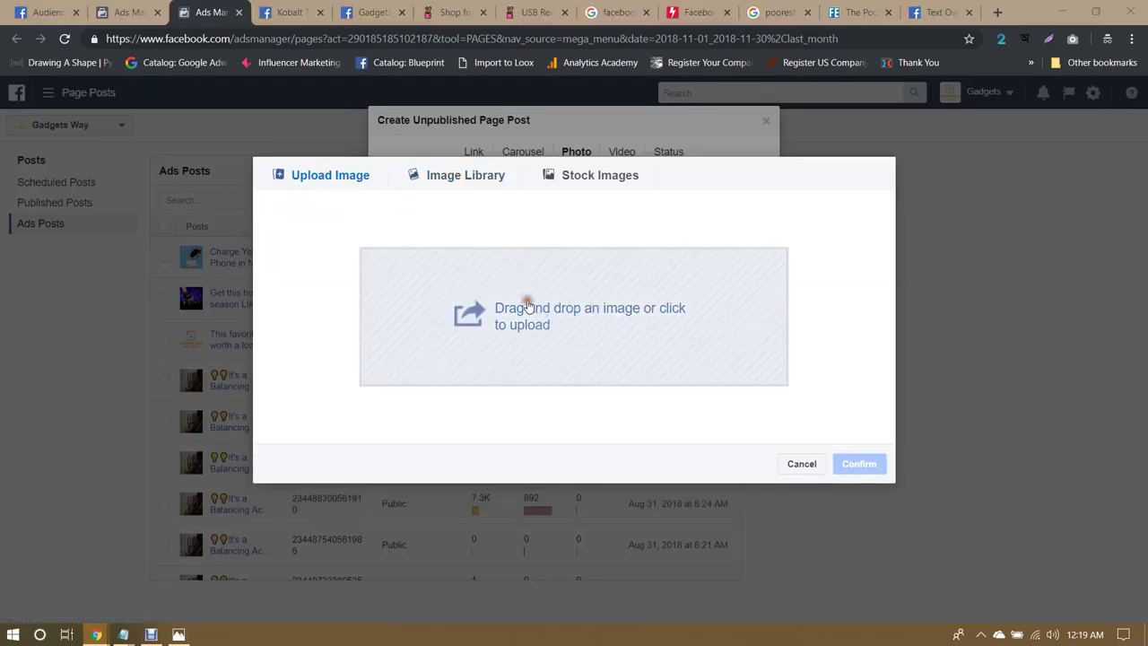
click(527, 306)
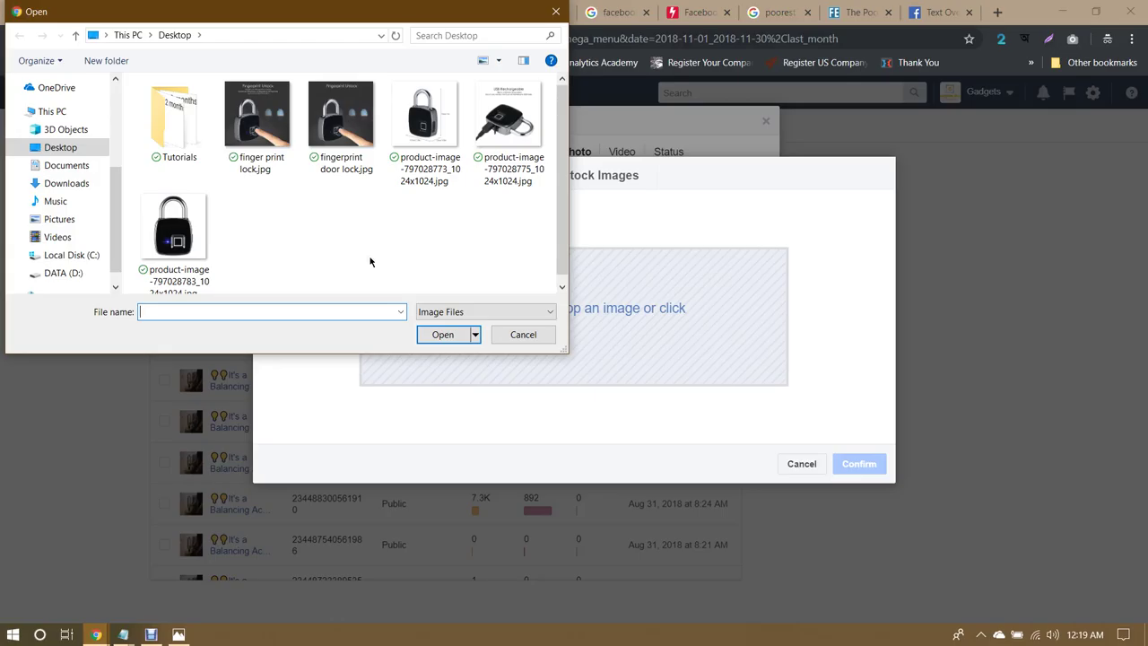
click(182, 232)
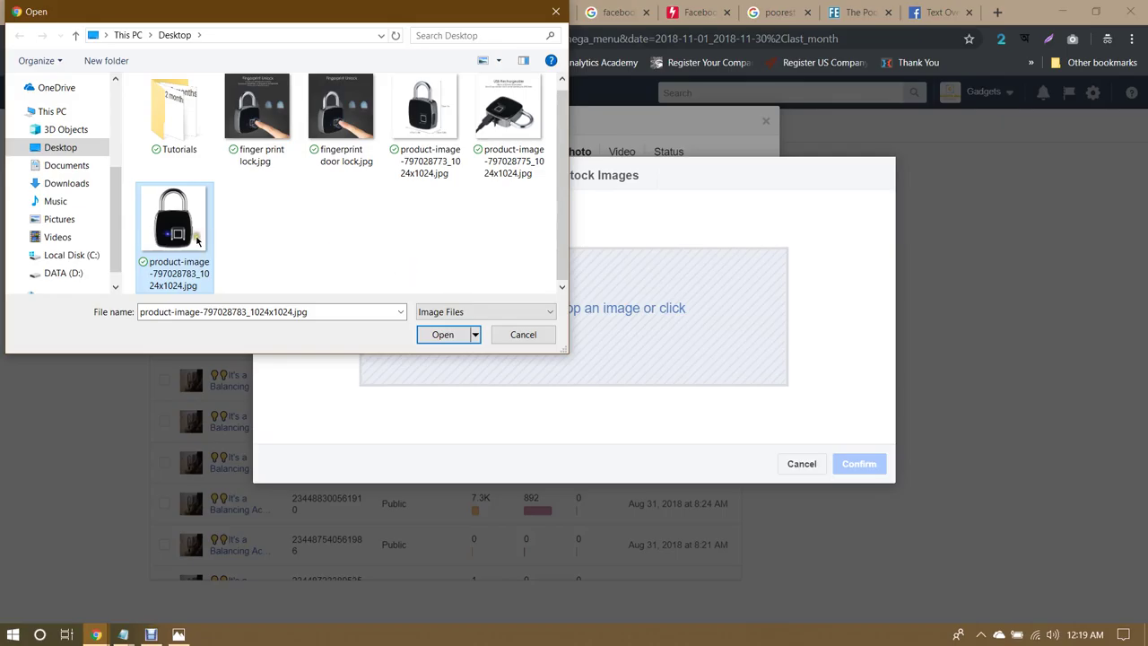
click(543, 330)
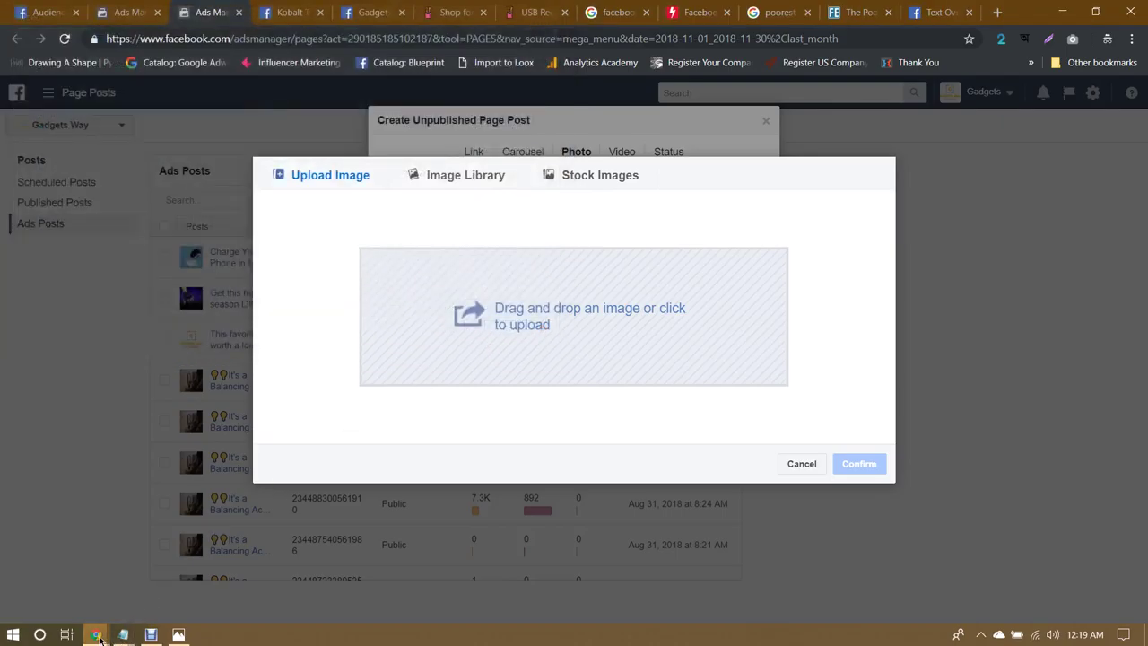
Step: Switch to the desktop and view product-image-797028783_1024x1024.jpg at full size in Photos
mouse_move(96, 634)
click(72, 565)
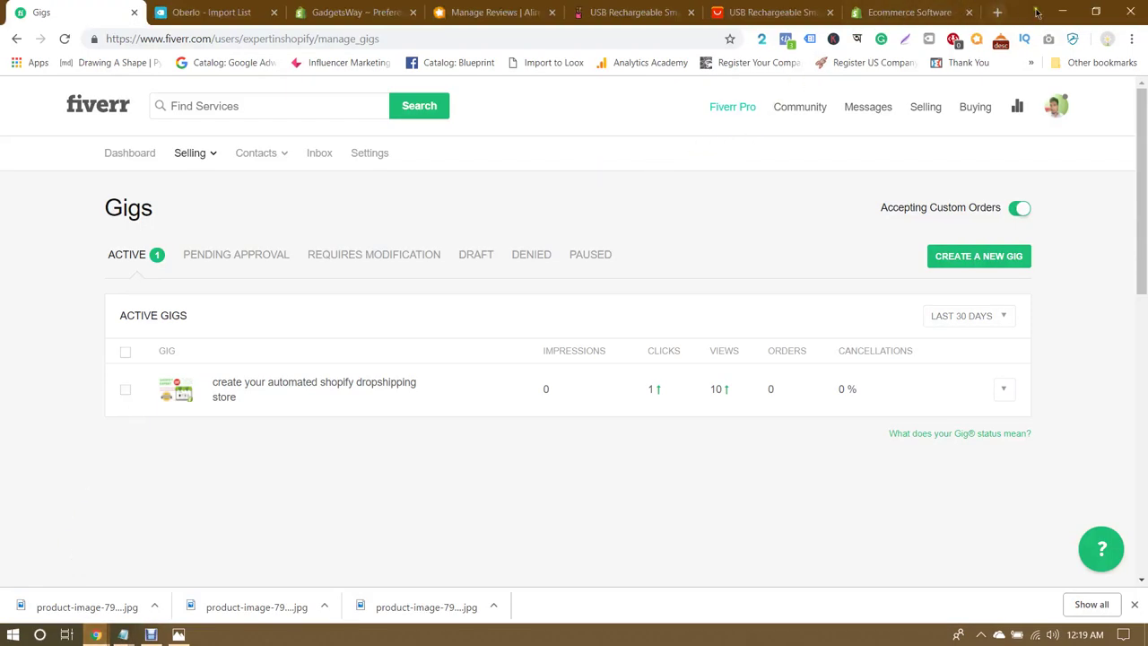
click(1062, 12)
click(1061, 12)
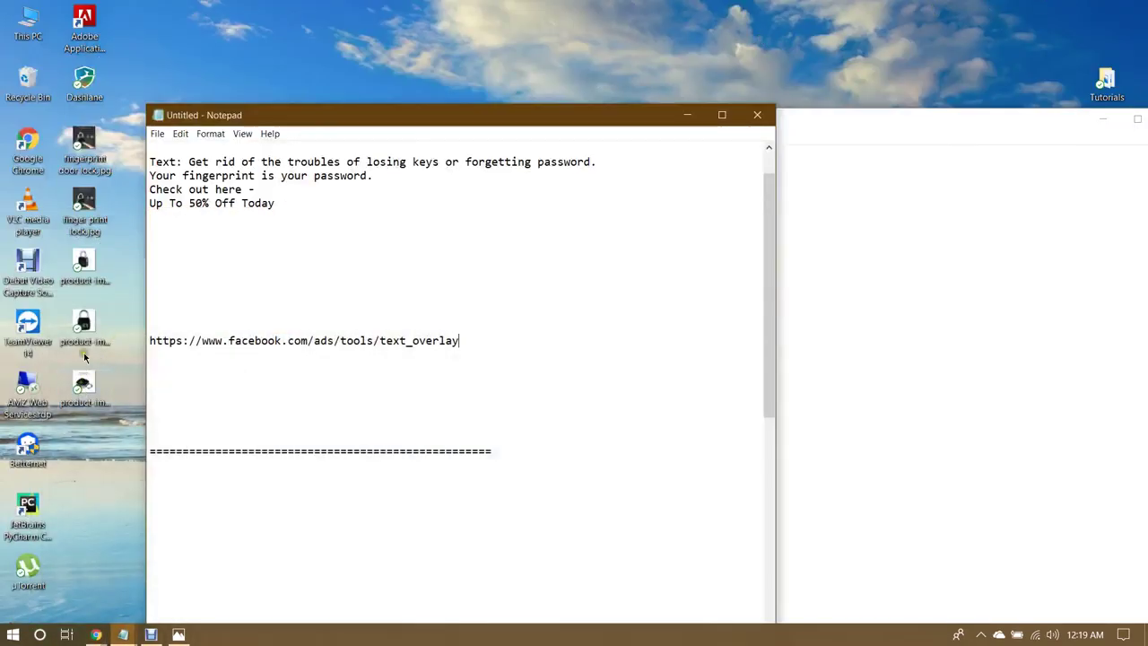
double_click(85, 323)
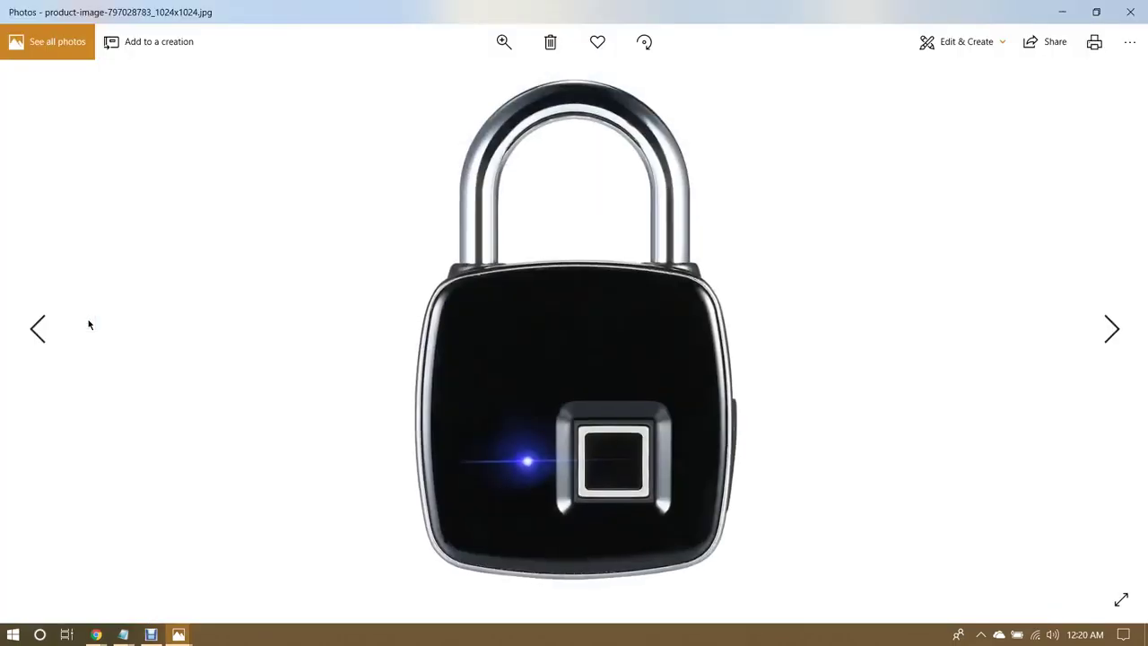
click(96, 634)
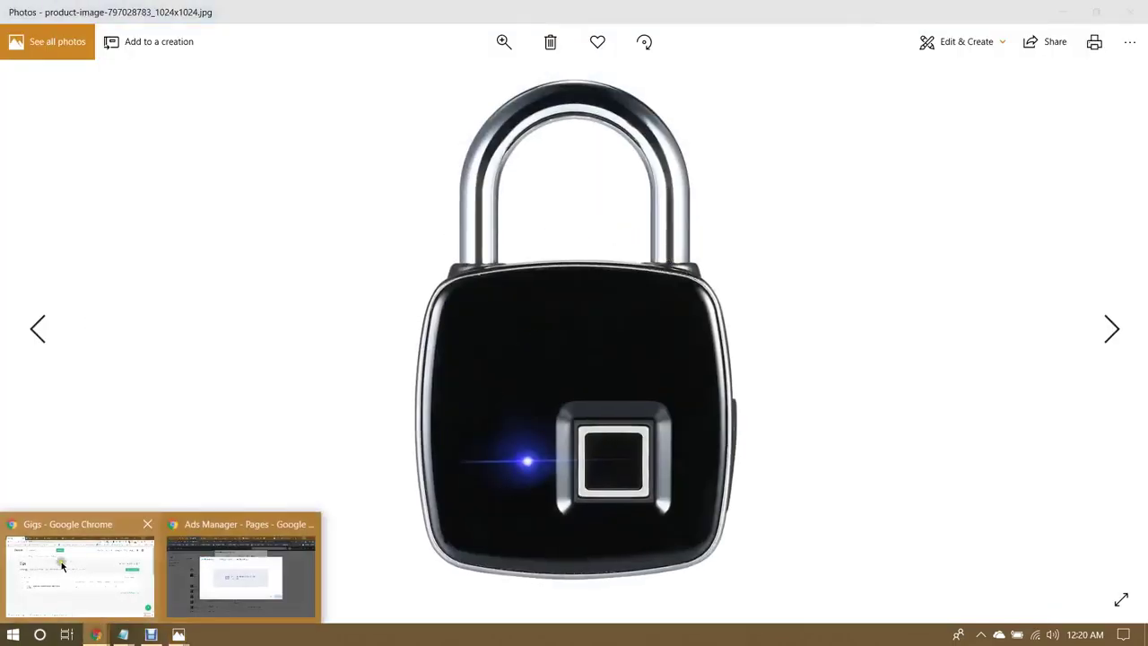
Step: Switch to Chrome, open canva.com in a new tab and create a new Facebook Post design
click(81, 573)
click(996, 11)
text(canva.com)
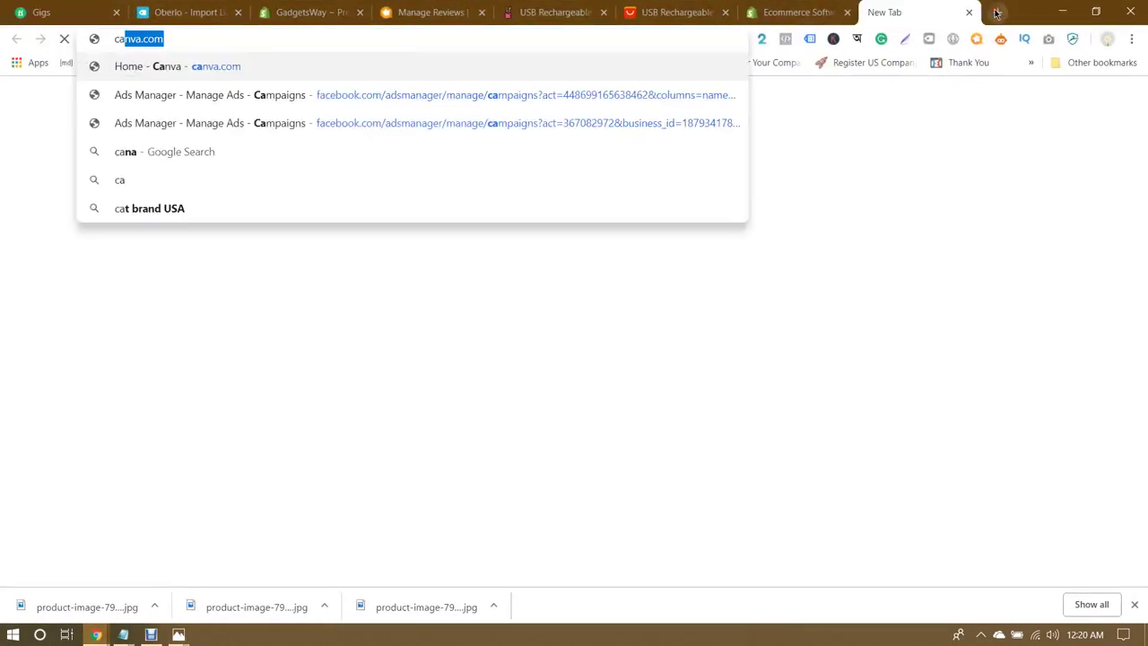
key(Return)
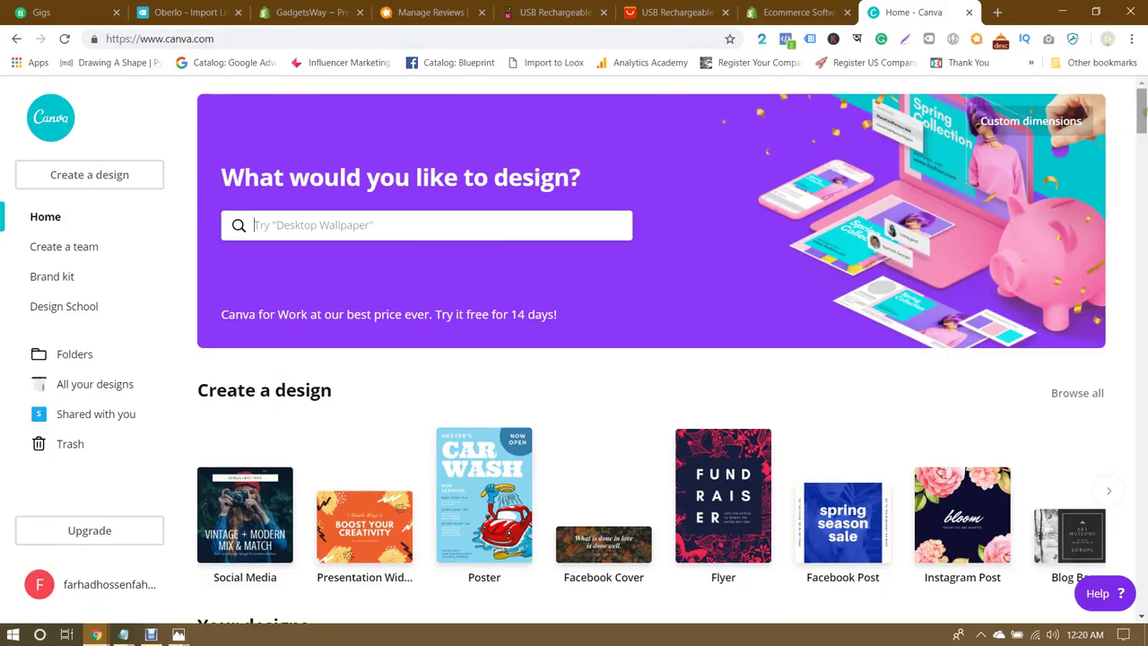
drag(1142, 111, 1142, 130)
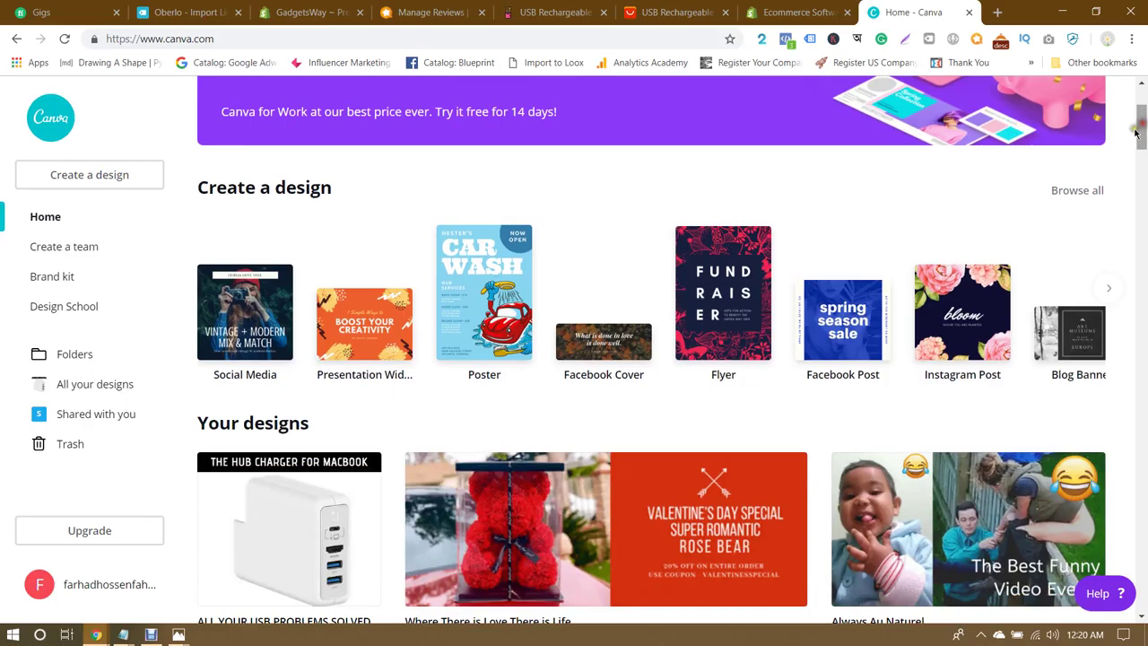
click(841, 332)
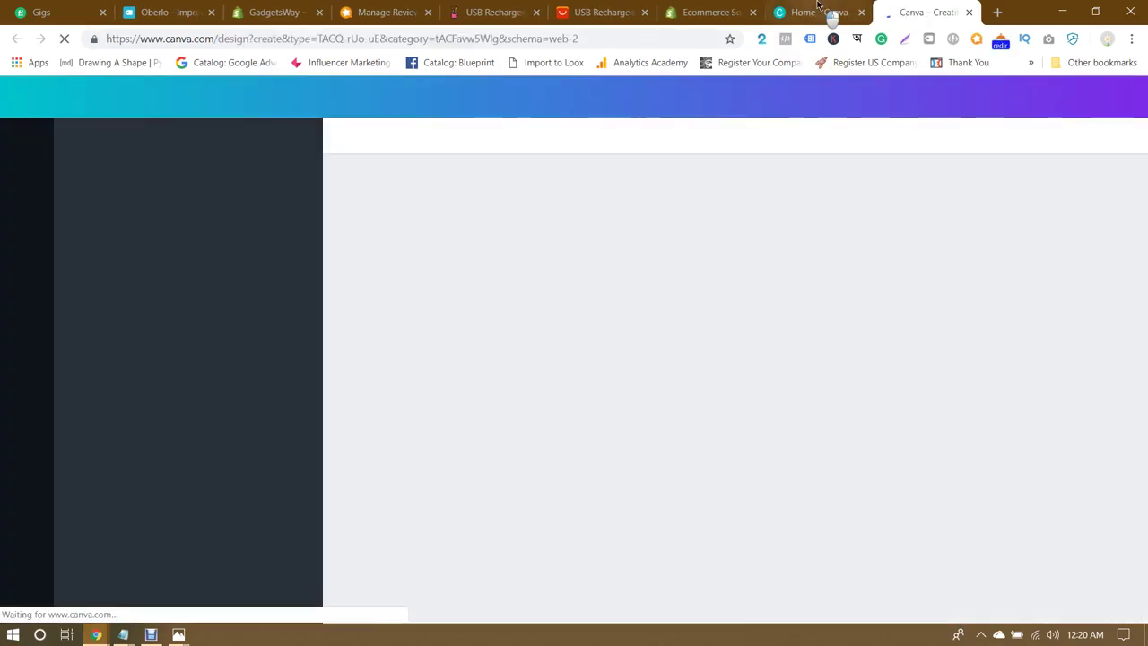
Step: Check the pixel dimensions of the Facebook Post format on the Canva home page and return to the blank design
click(823, 14)
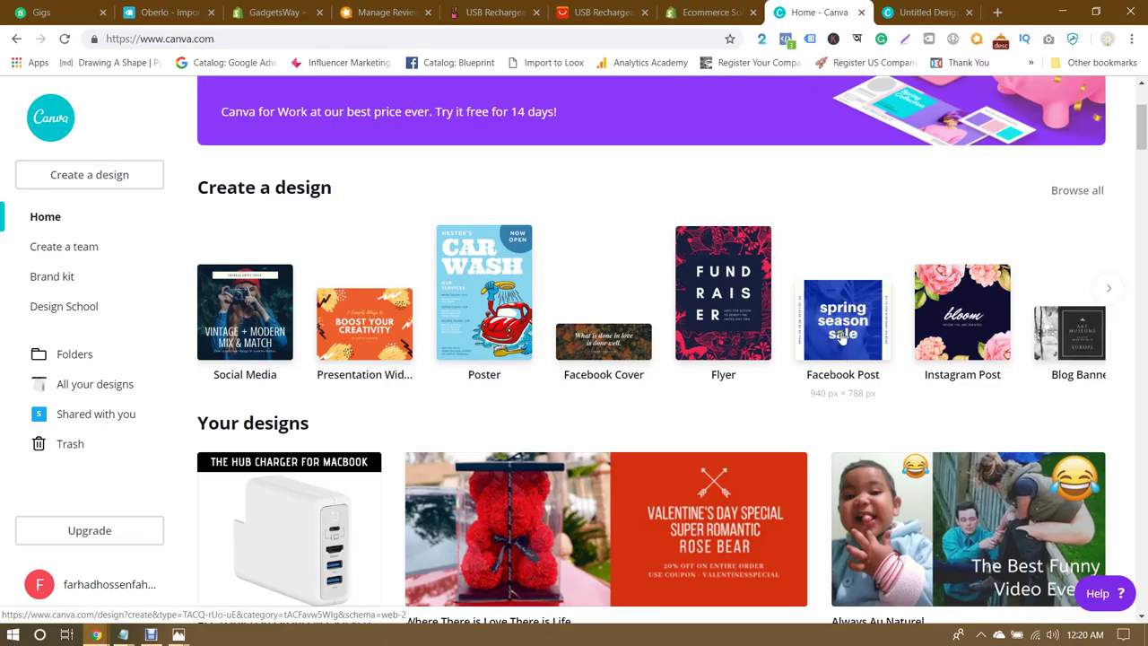
click(901, 13)
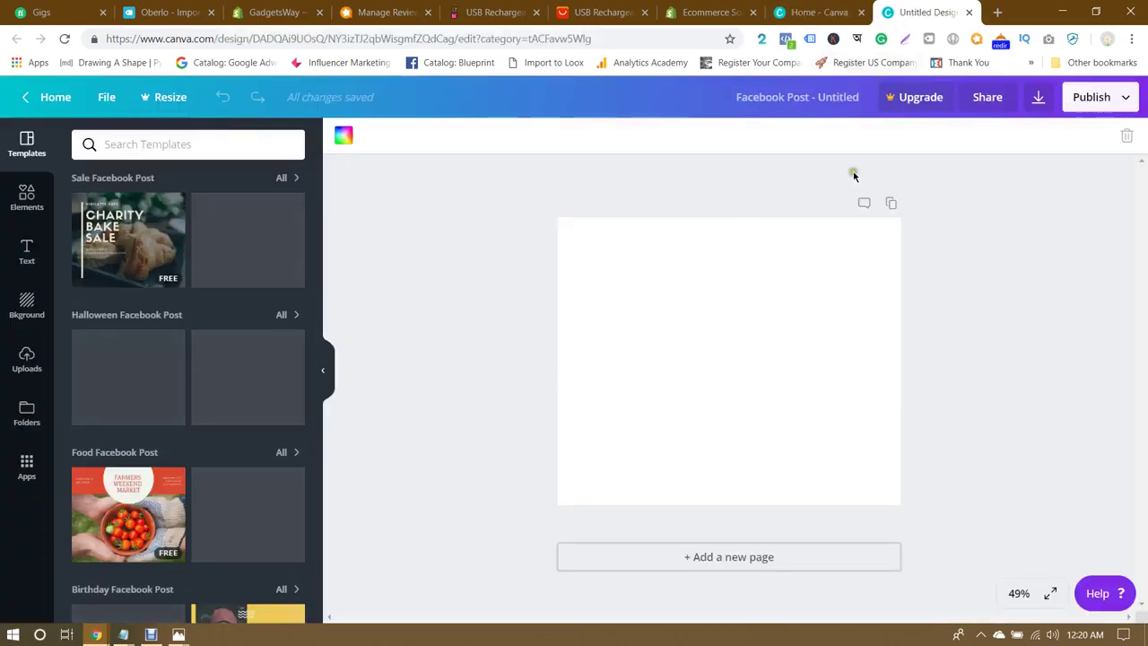
click(820, 13)
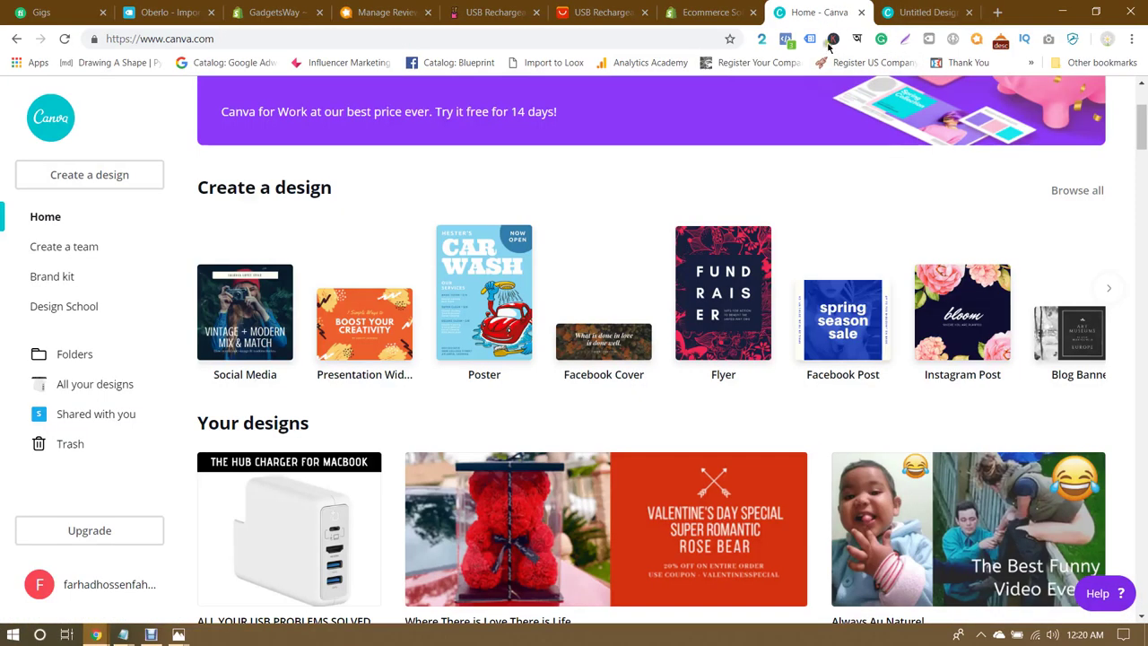
click(856, 399)
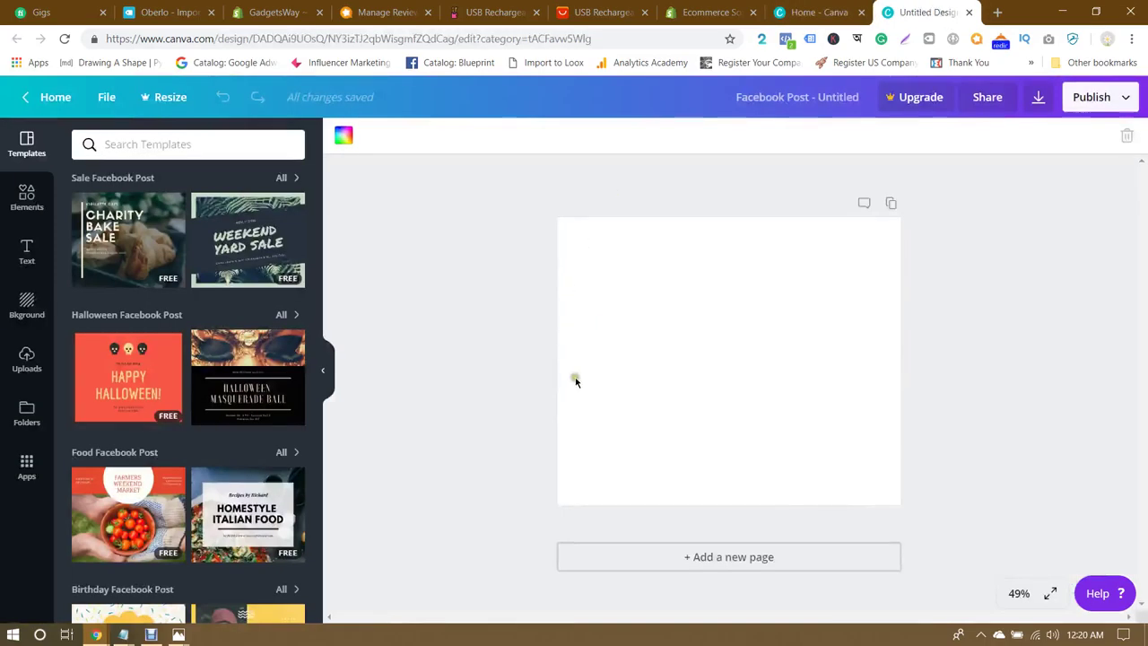
Step: Upload product-image-797028783_1024x1024.jpg from the desktop to the design's image uploads
click(26, 303)
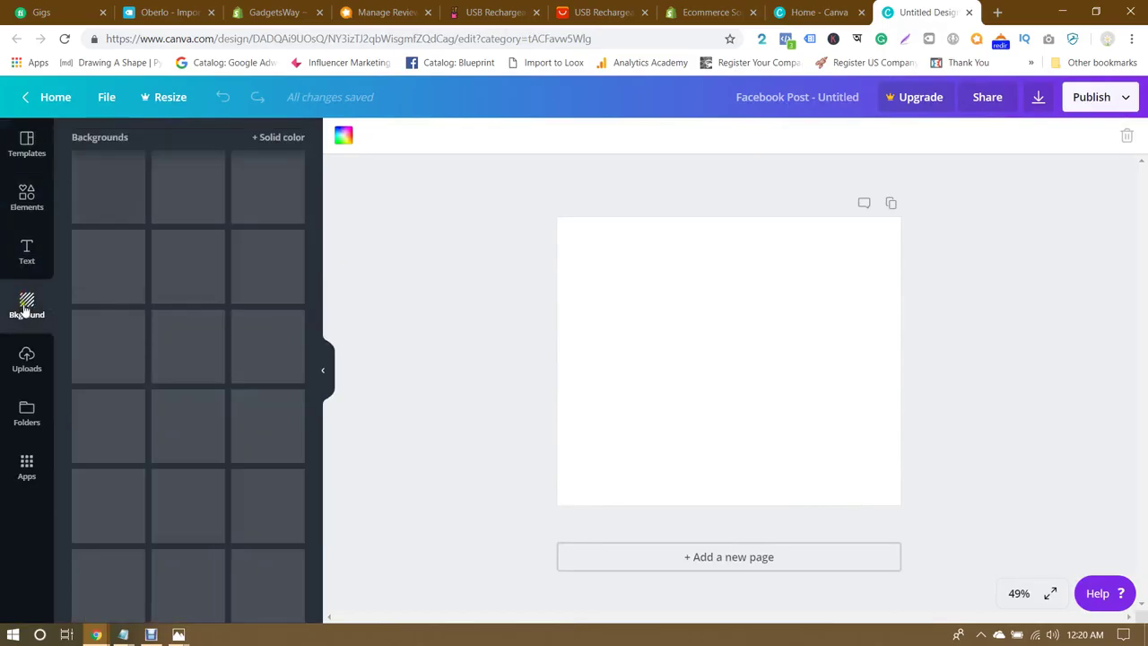
click(30, 351)
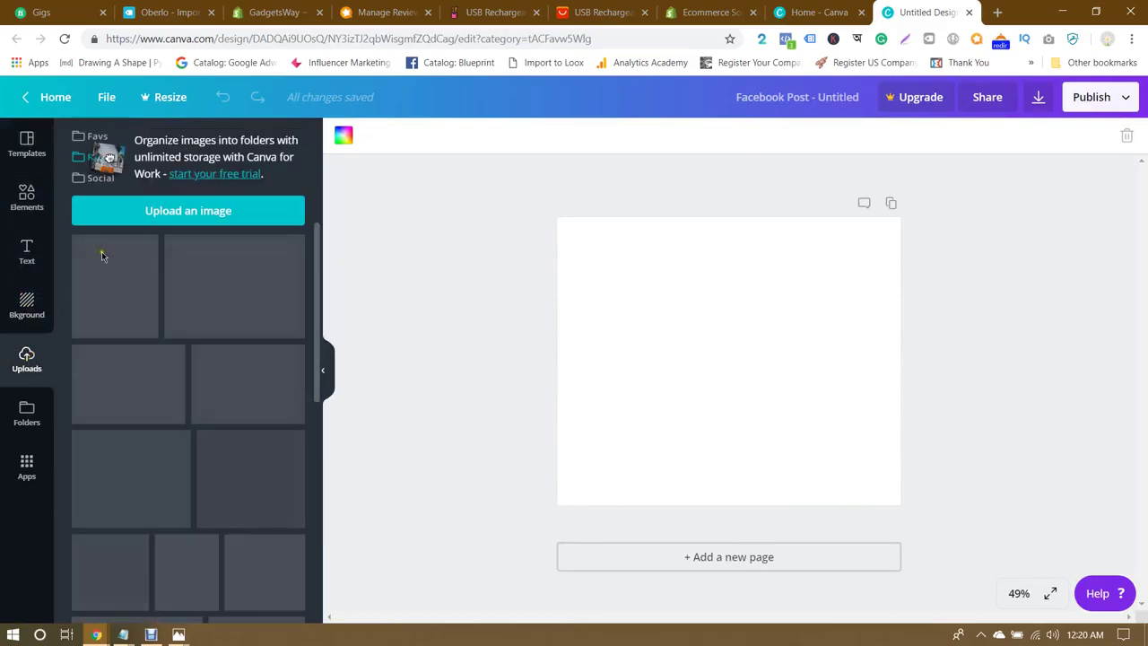
click(196, 218)
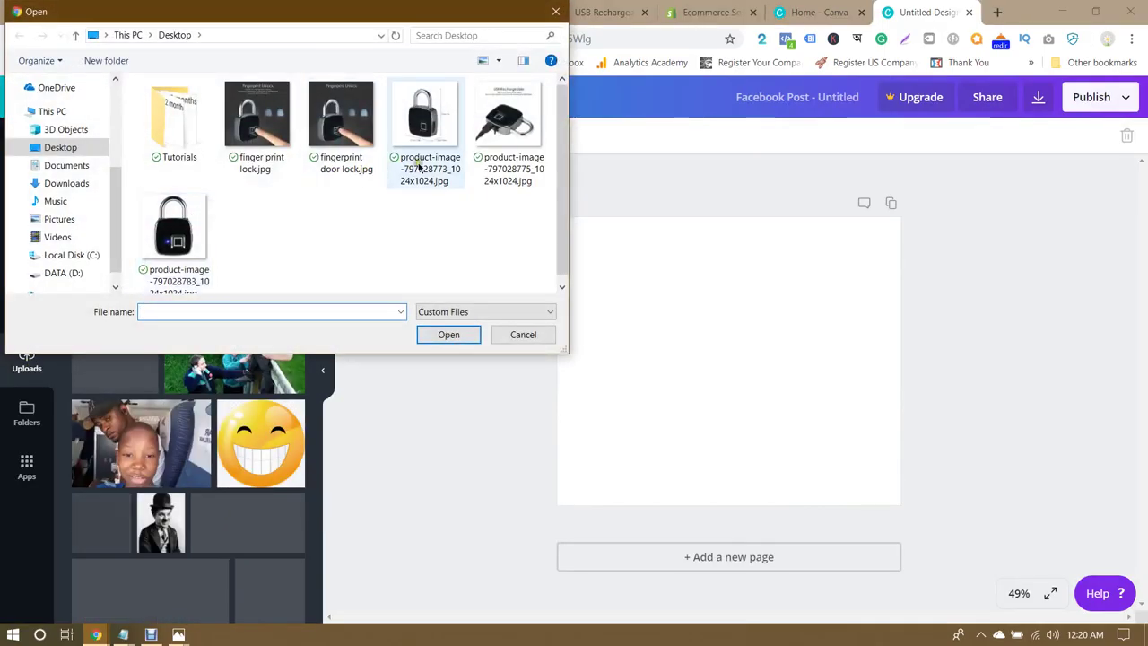
click(176, 229)
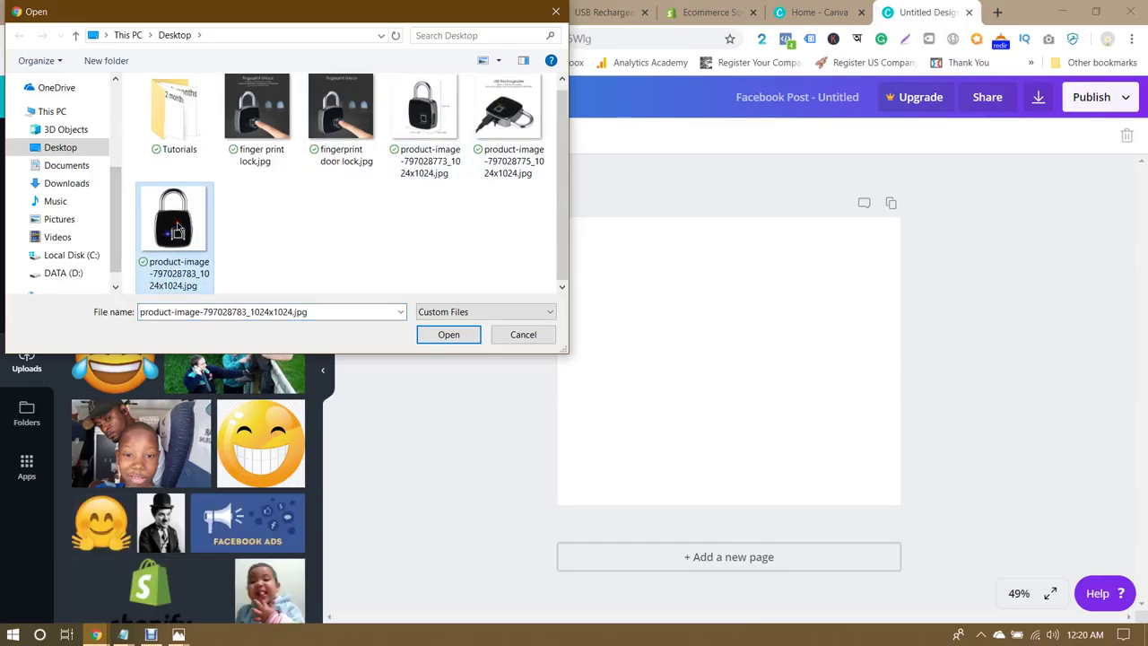
double_click(196, 235)
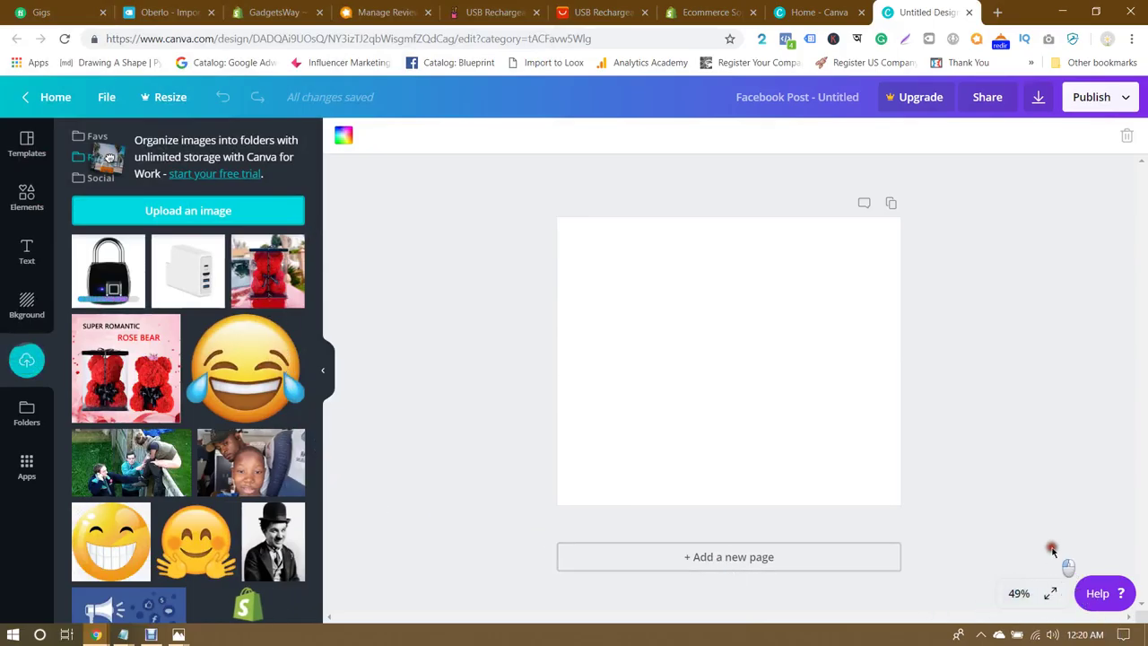
Step: Place the uploaded padlock image on the blank page, enlarge it slightly and centre it horizontally near the page's lower edge
click(1050, 593)
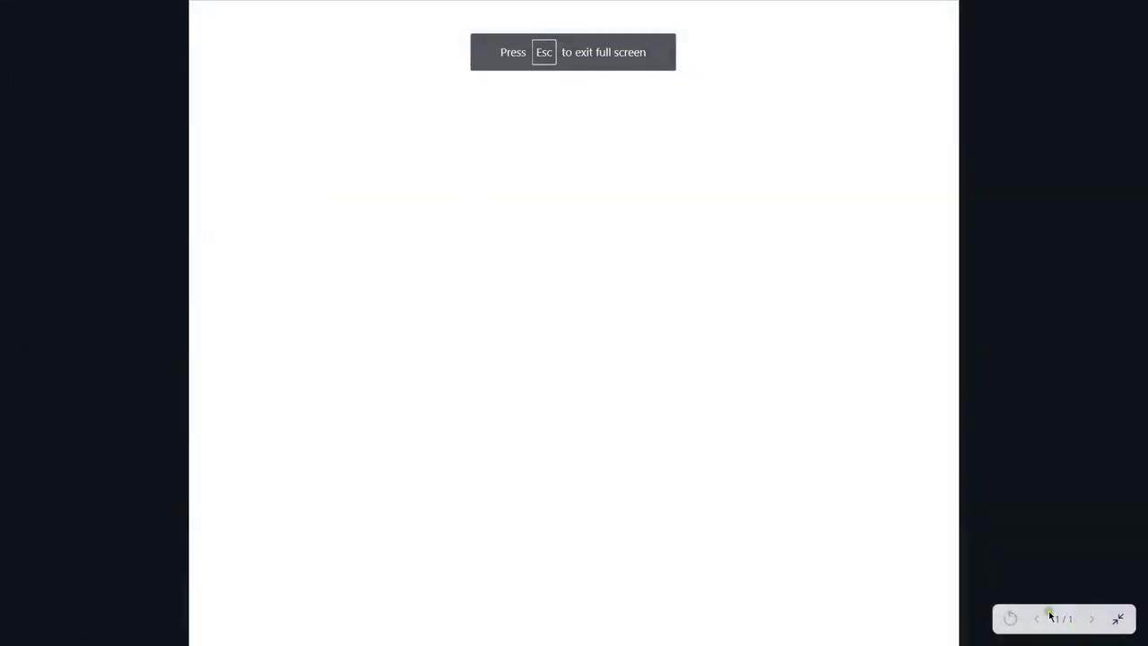
click(1117, 618)
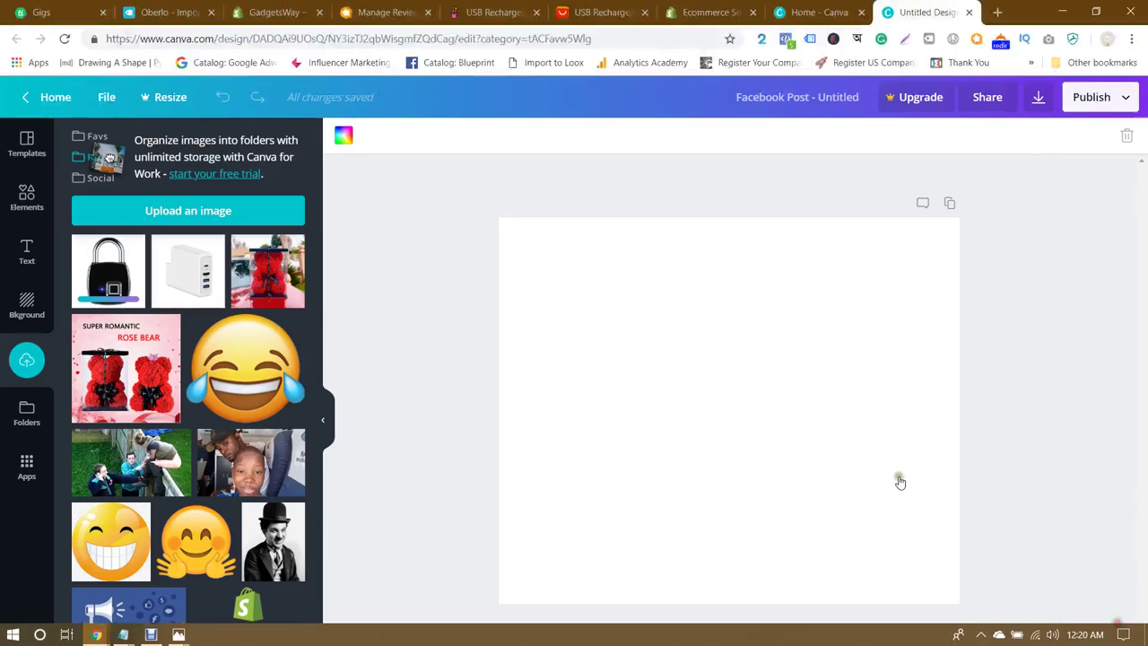
click(112, 276)
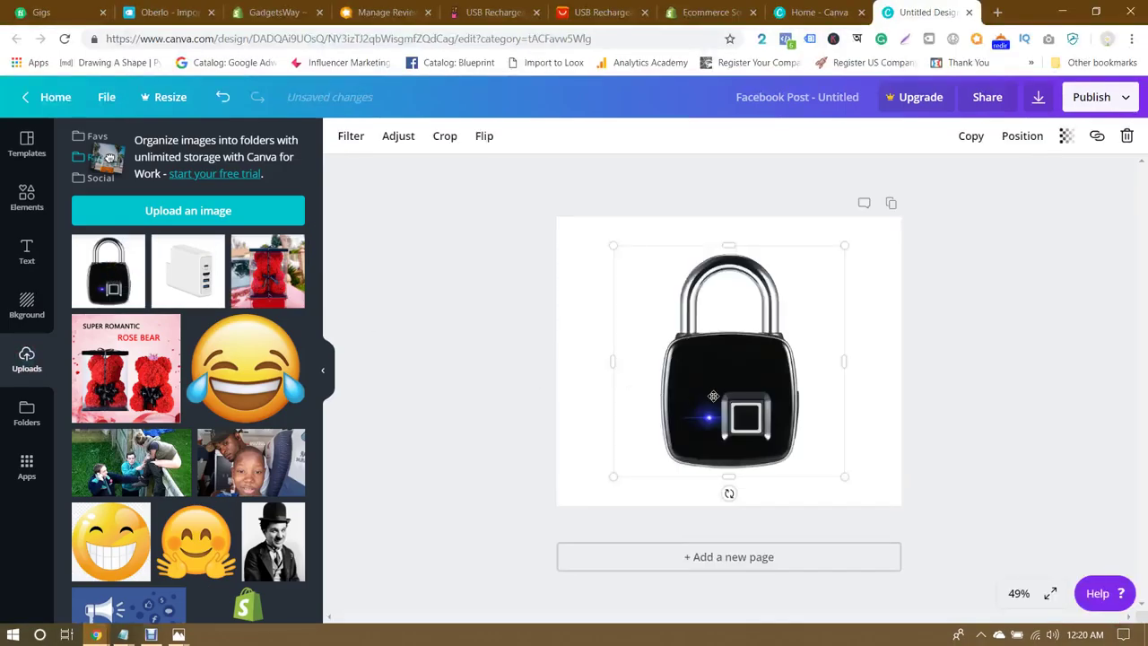
mouse_move(715, 396)
mouse_down()
mouse_move(673, 396)
mouse_move(714, 400)
mouse_up()
drag(846, 475, 861, 485)
drag(796, 452, 772, 447)
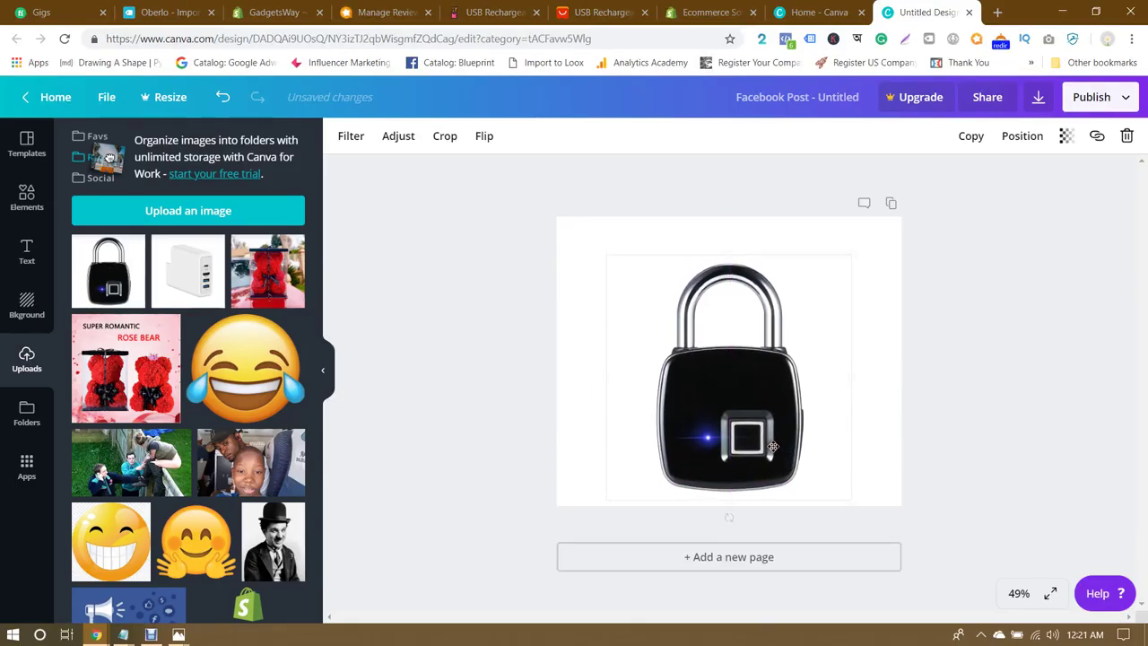
click(957, 314)
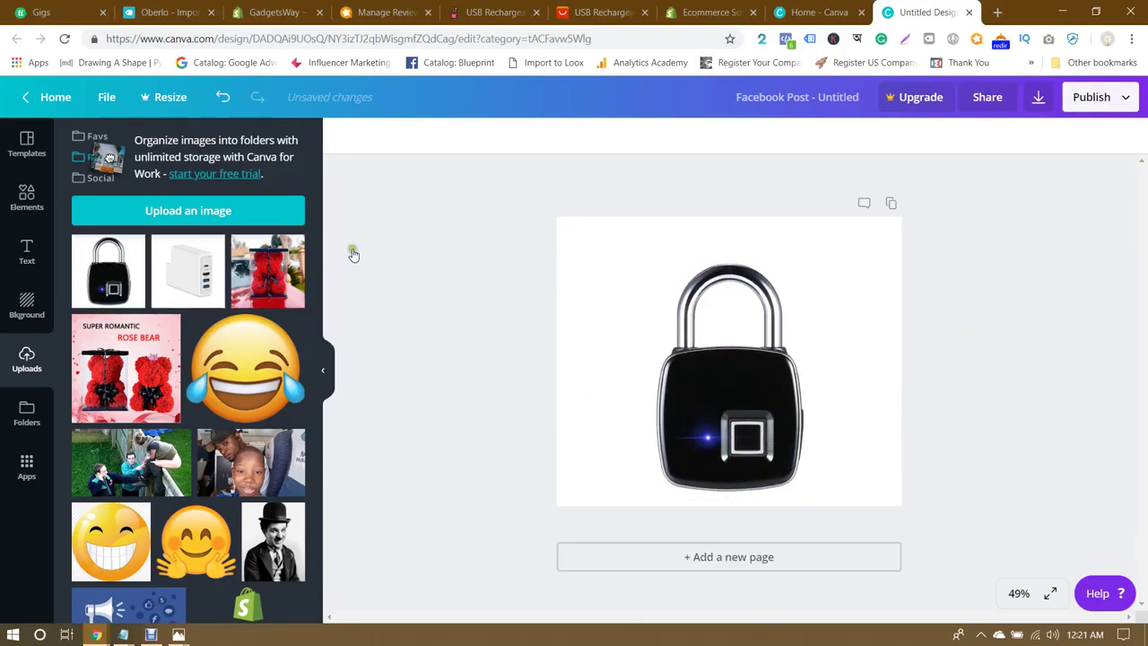
Step: Set the page background to solid black from the default colors
click(27, 305)
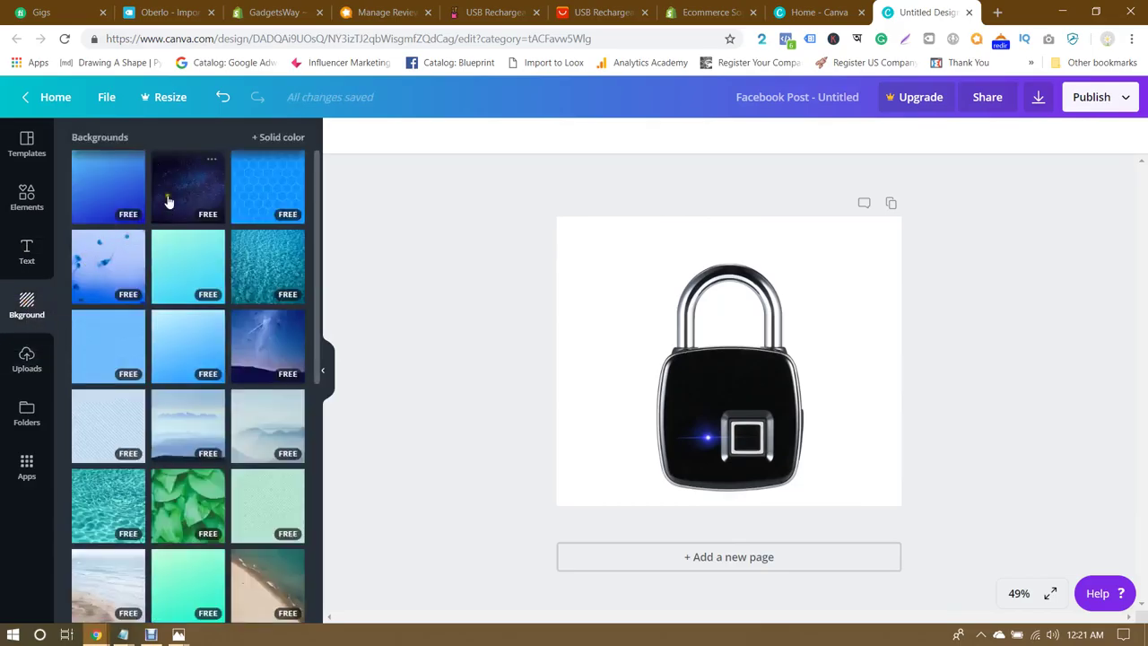
click(278, 139)
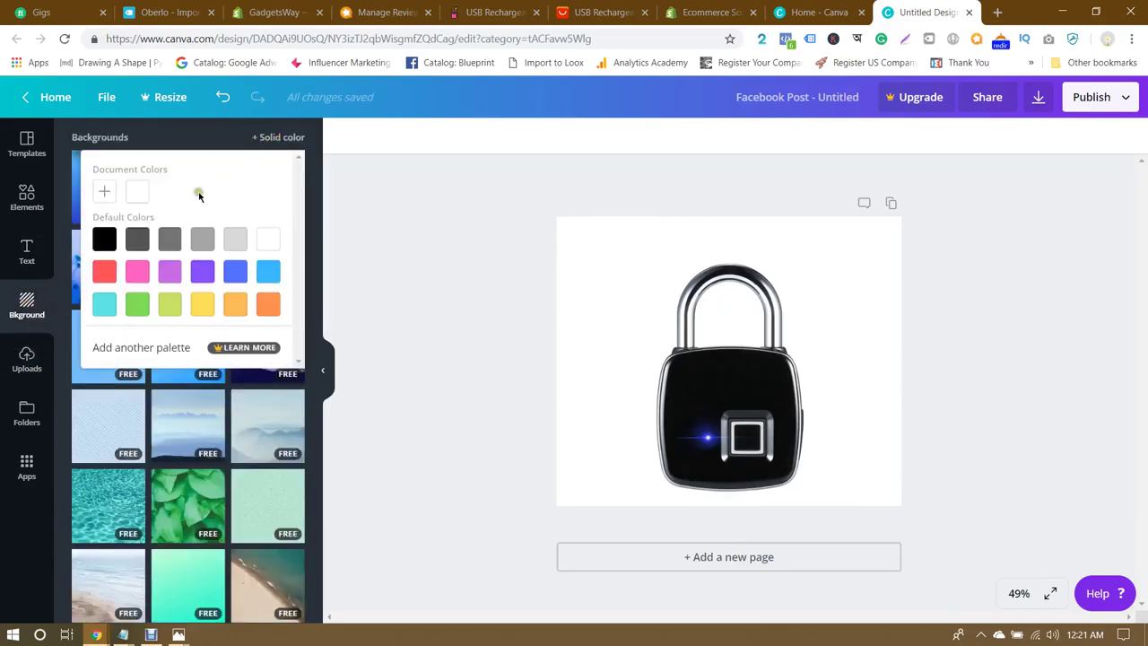
click(104, 238)
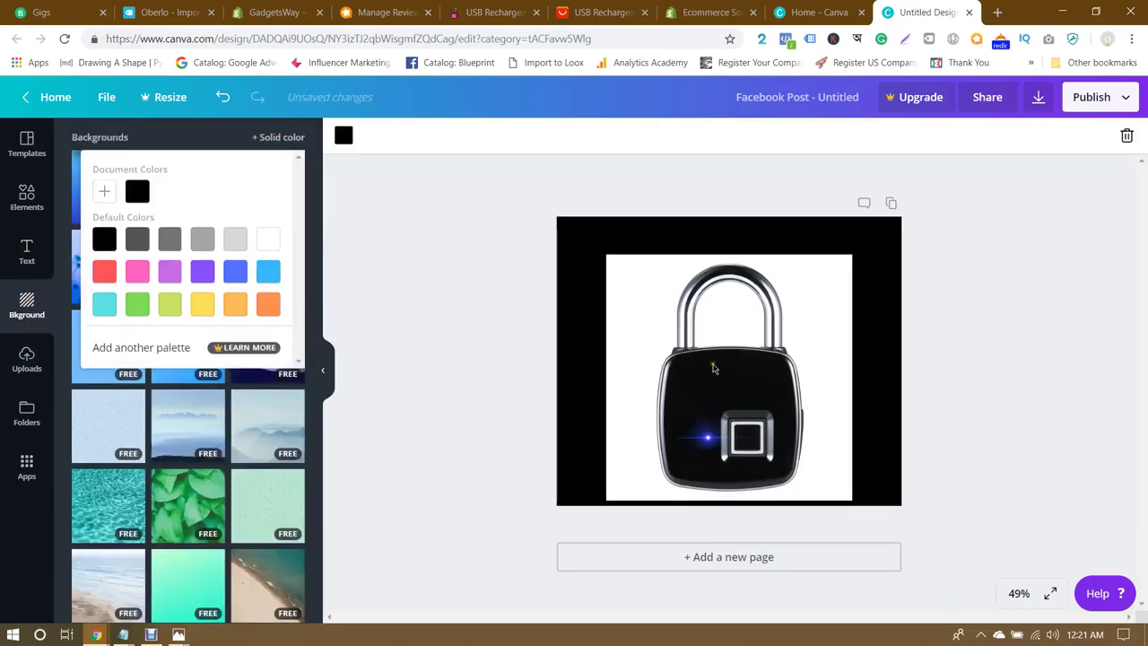
Step: Stretch the padlock image to the full page width, increase its height and align its lower edge with the page's bottom
click(636, 366)
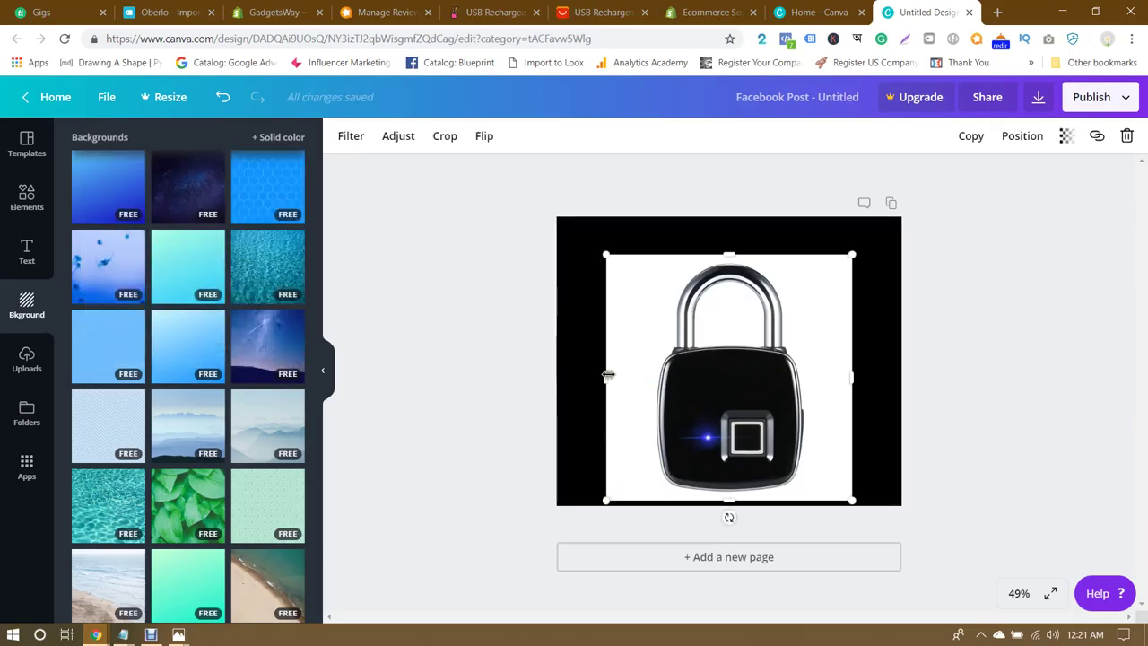
drag(607, 375, 551, 371)
drag(852, 376, 904, 375)
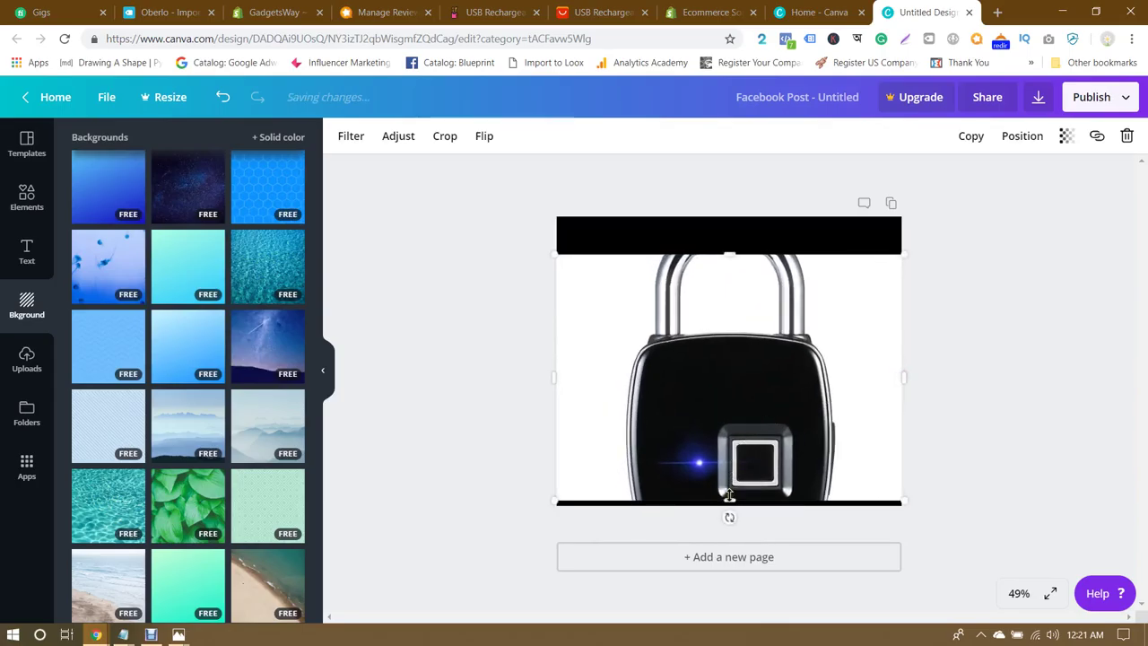
drag(728, 500, 729, 531)
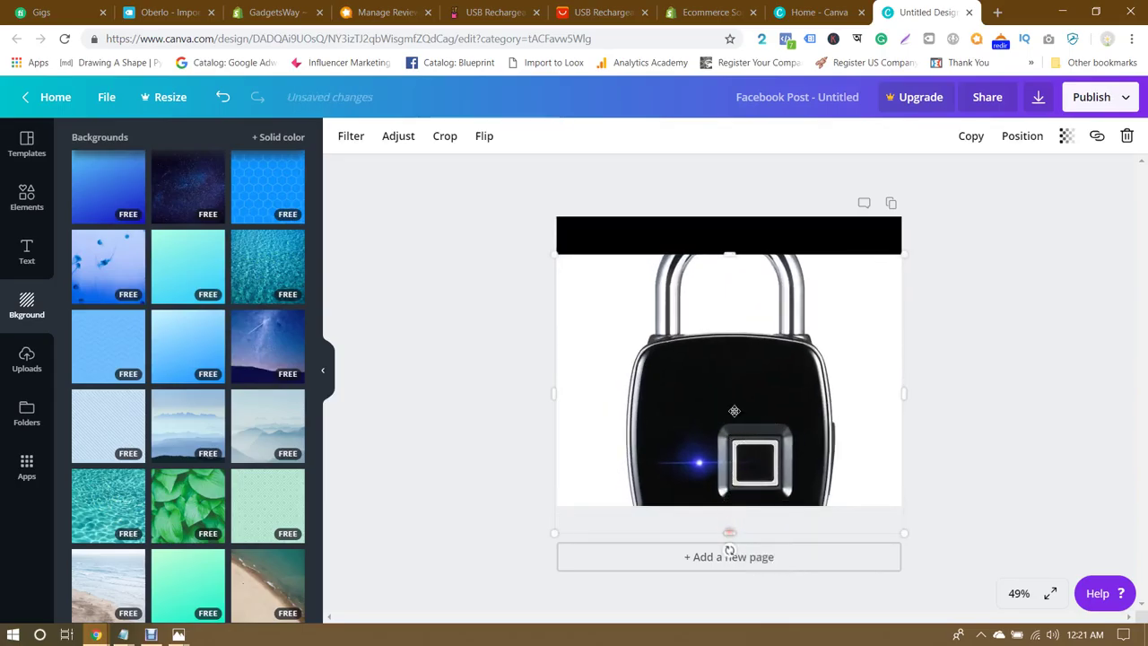
drag(732, 251, 738, 199)
drag(741, 322, 736, 355)
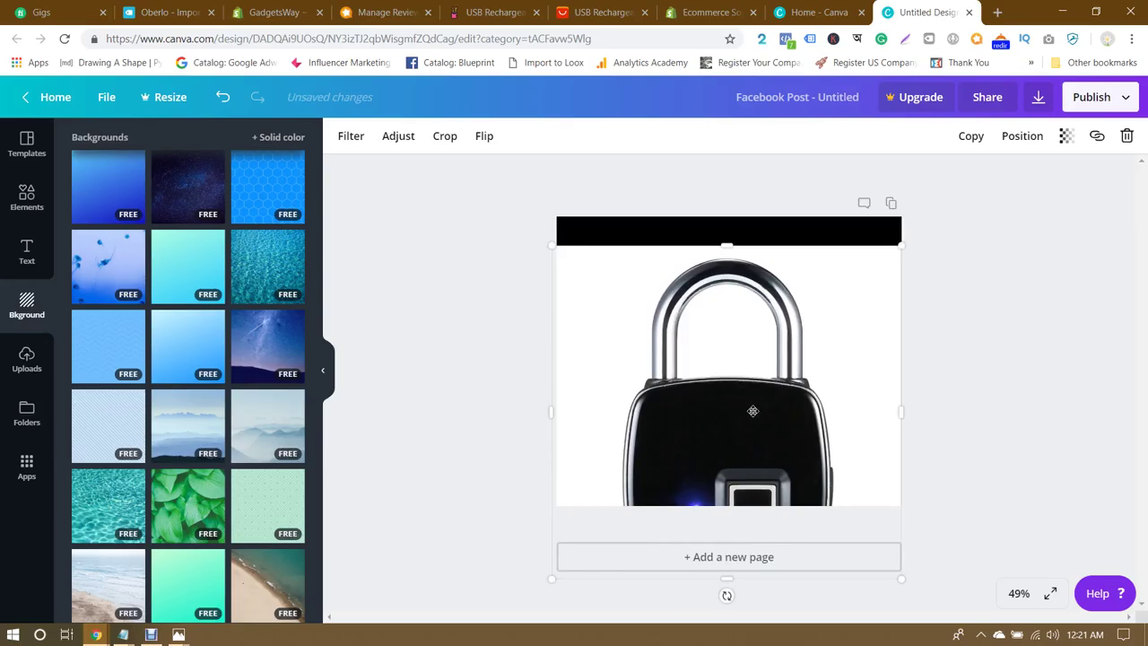
drag(752, 441, 751, 375)
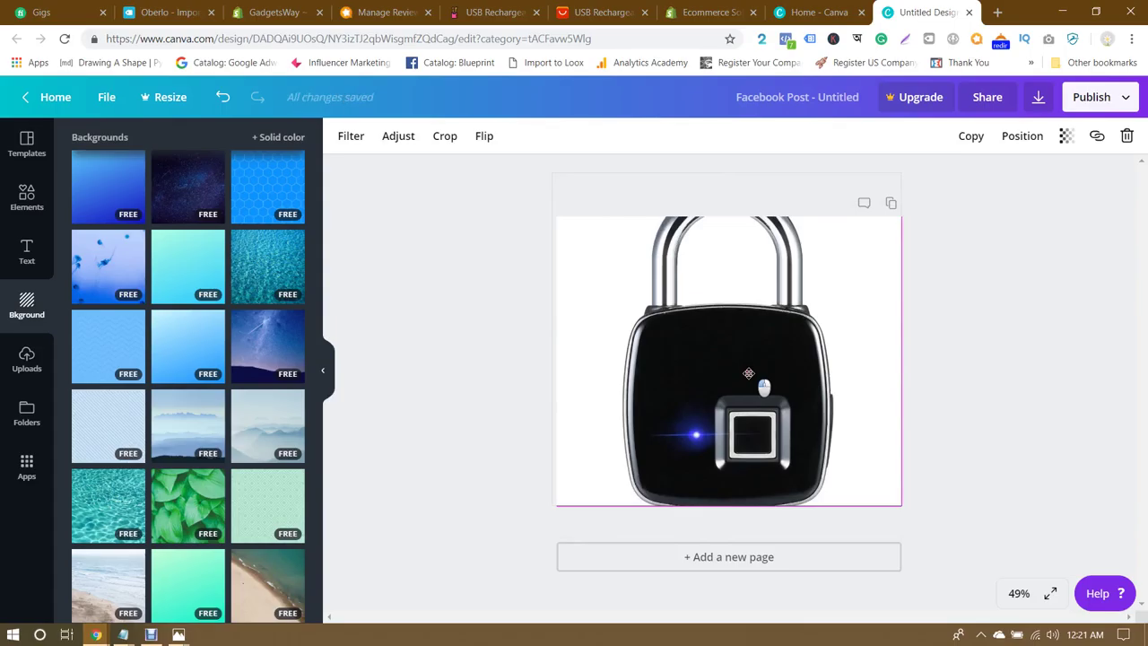
Step: Shrink the padlock picture and centre it horizontally near the bottom of the black page
drag(897, 168, 783, 323)
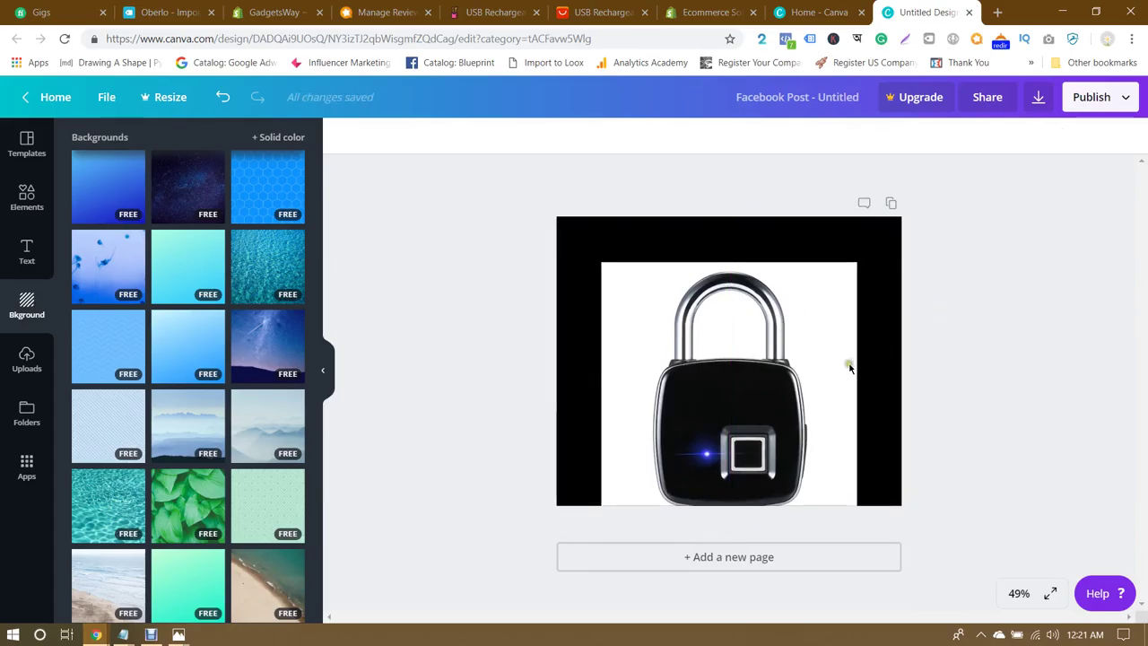
drag(802, 392, 803, 387)
click(1019, 350)
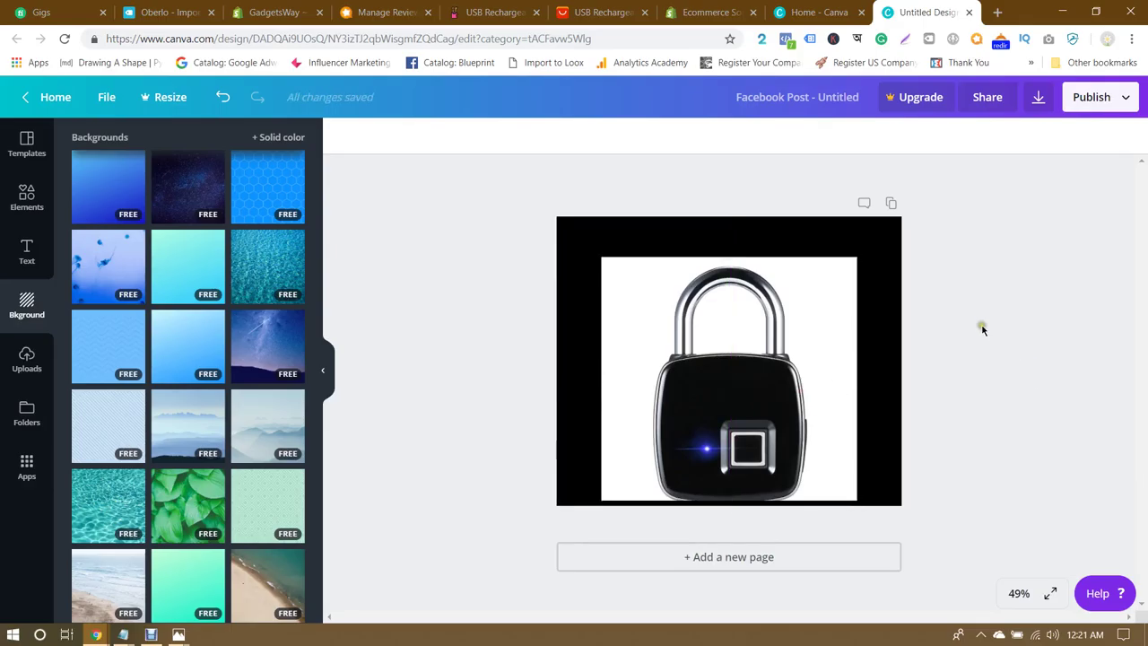
Step: Change the page background to solid white so it blends with the padlock picture
click(804, 353)
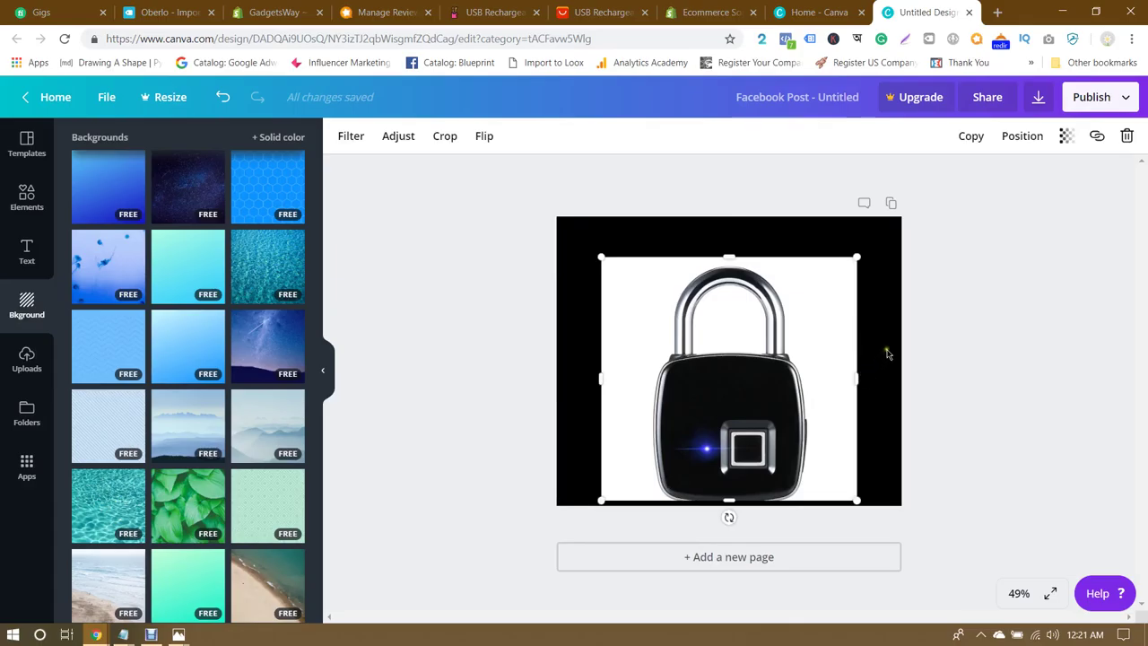
click(887, 353)
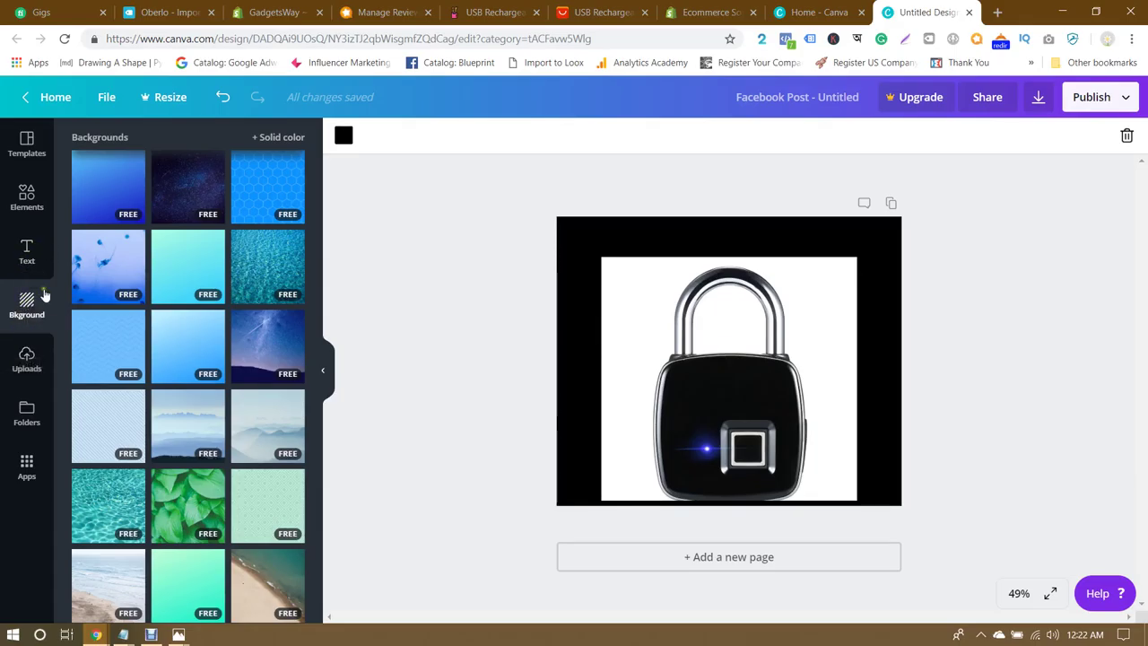
click(282, 137)
click(268, 238)
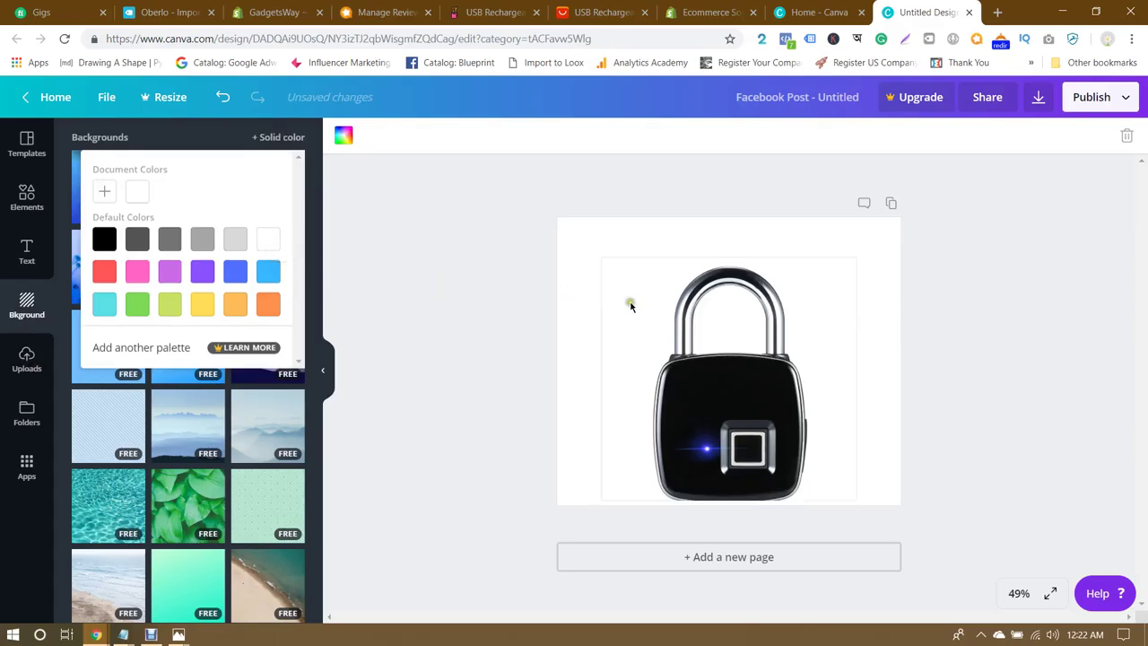
click(719, 345)
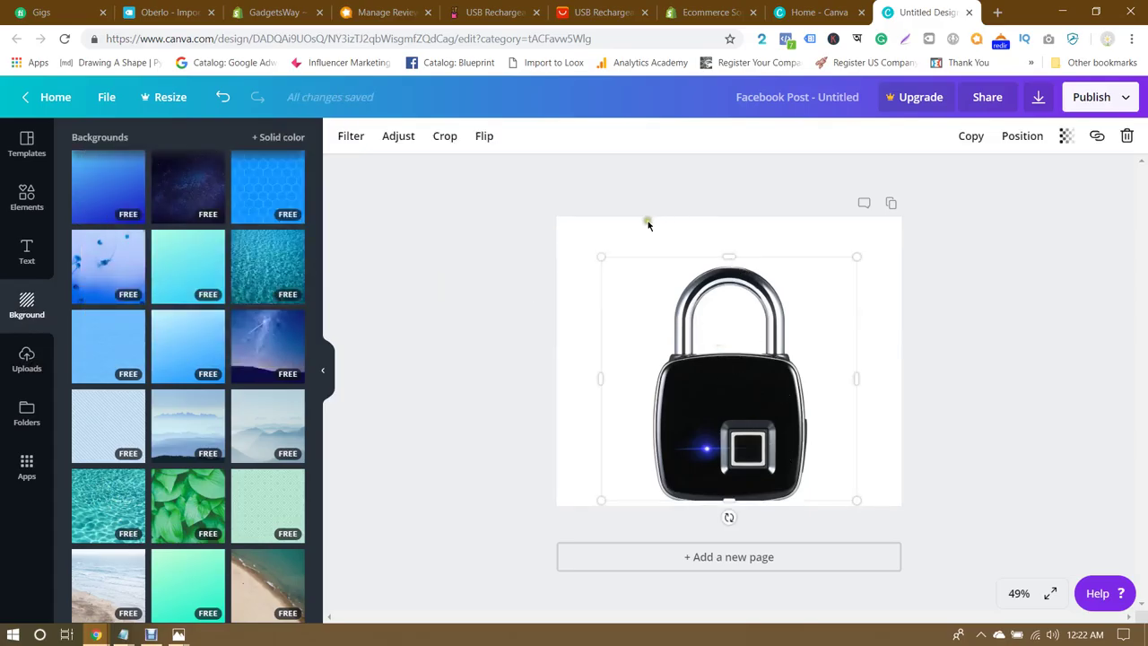
click(450, 247)
Step: Add a heading reading "Fingerprint Door Lock" above the padlock's shackle
click(28, 251)
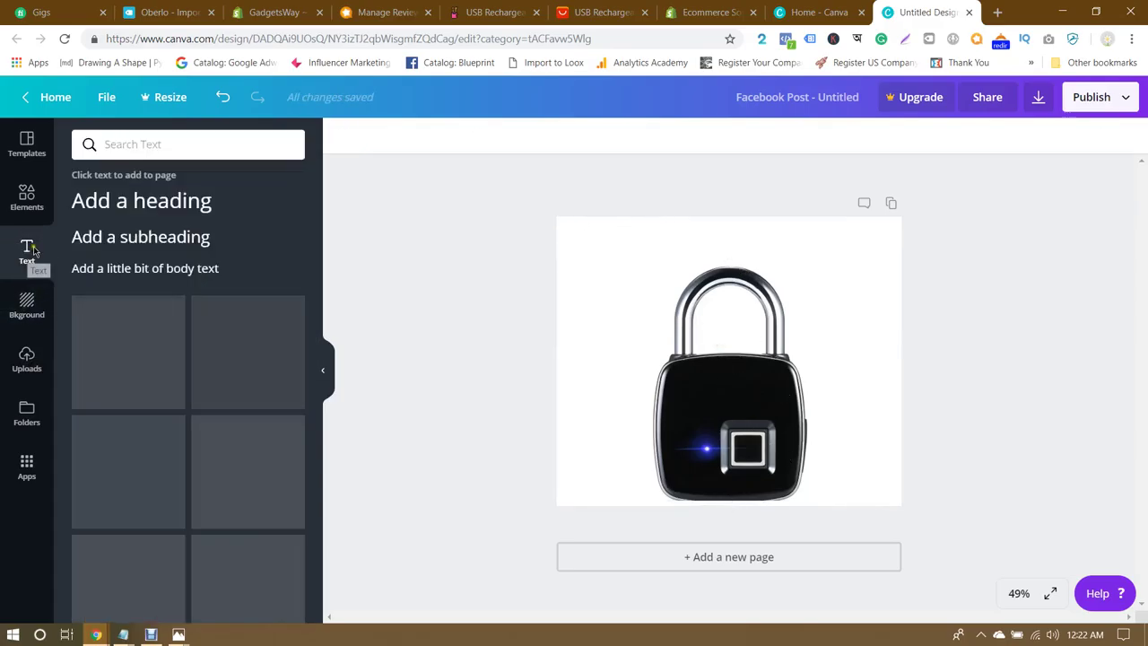
click(162, 200)
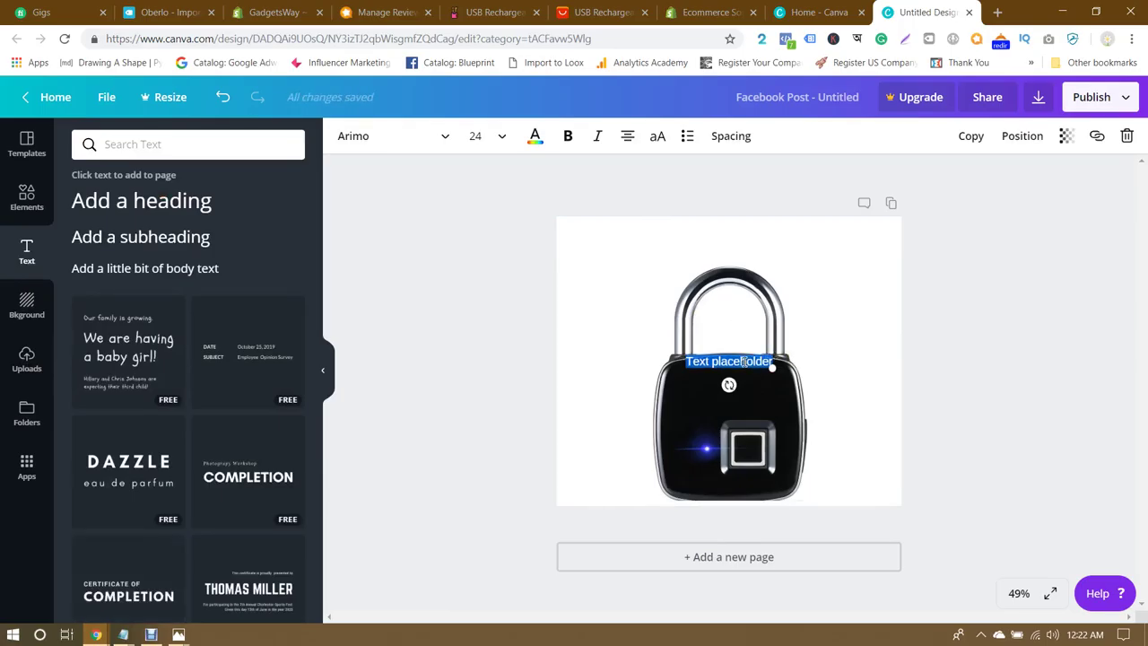
key(BackSpace)
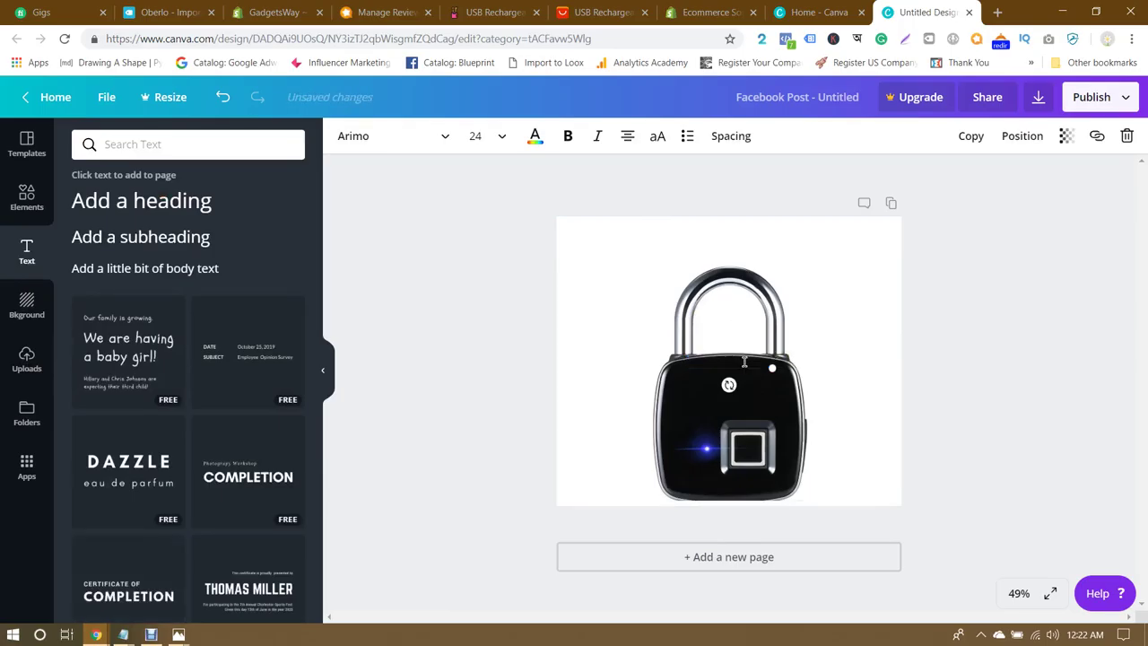
text(F)
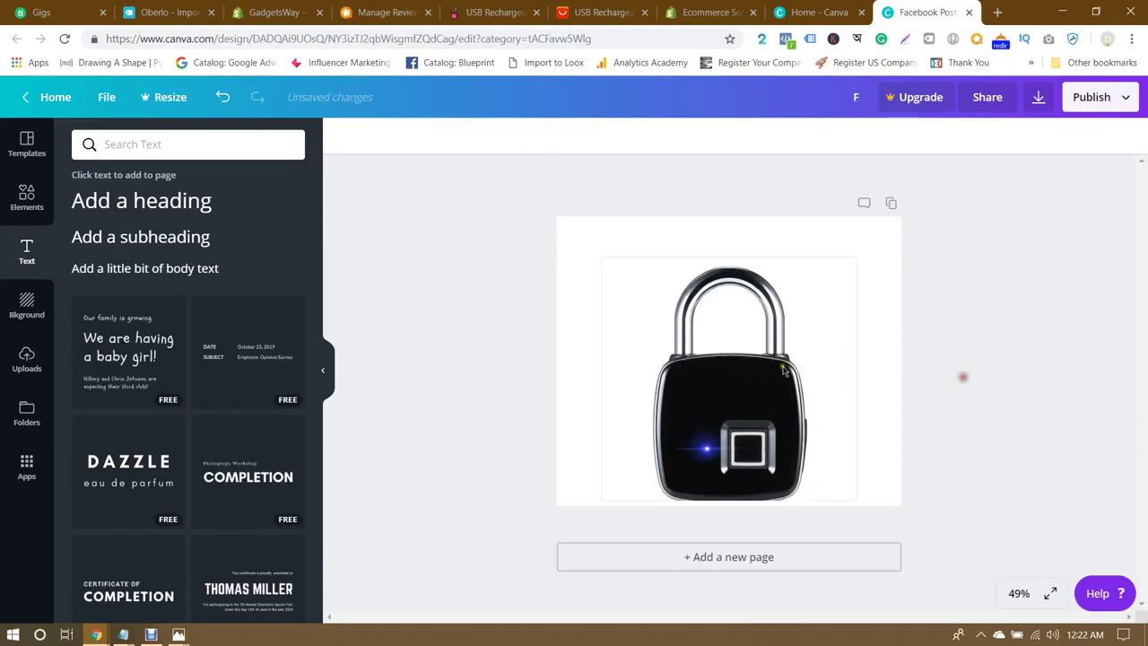
drag(768, 376, 751, 244)
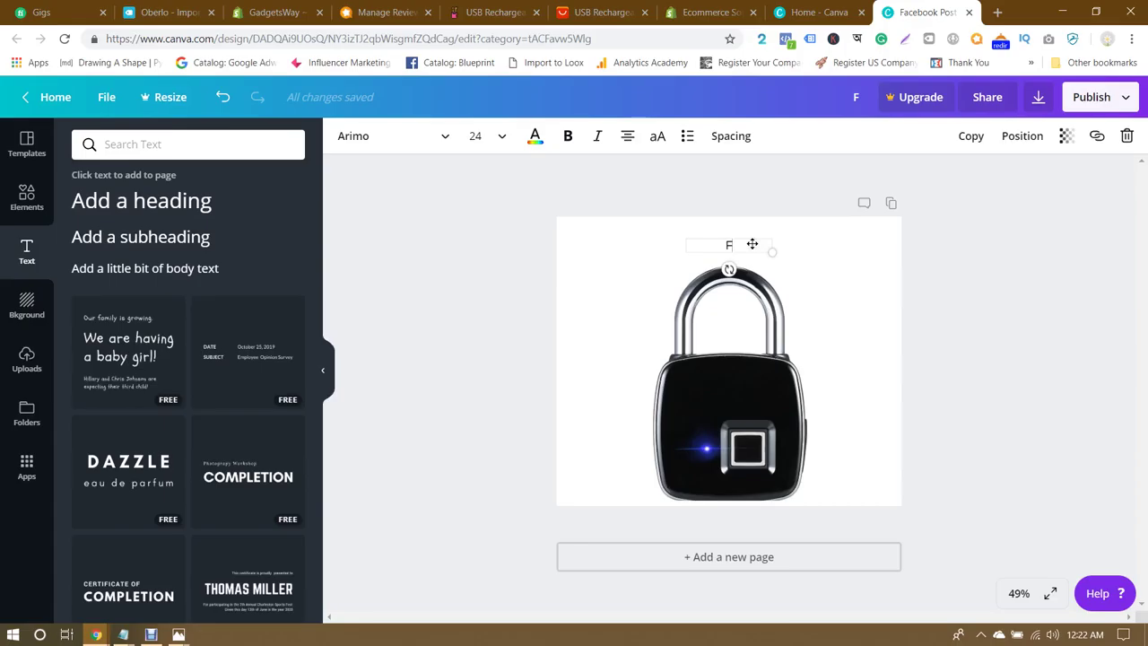
text(ingerprint Door Lock)
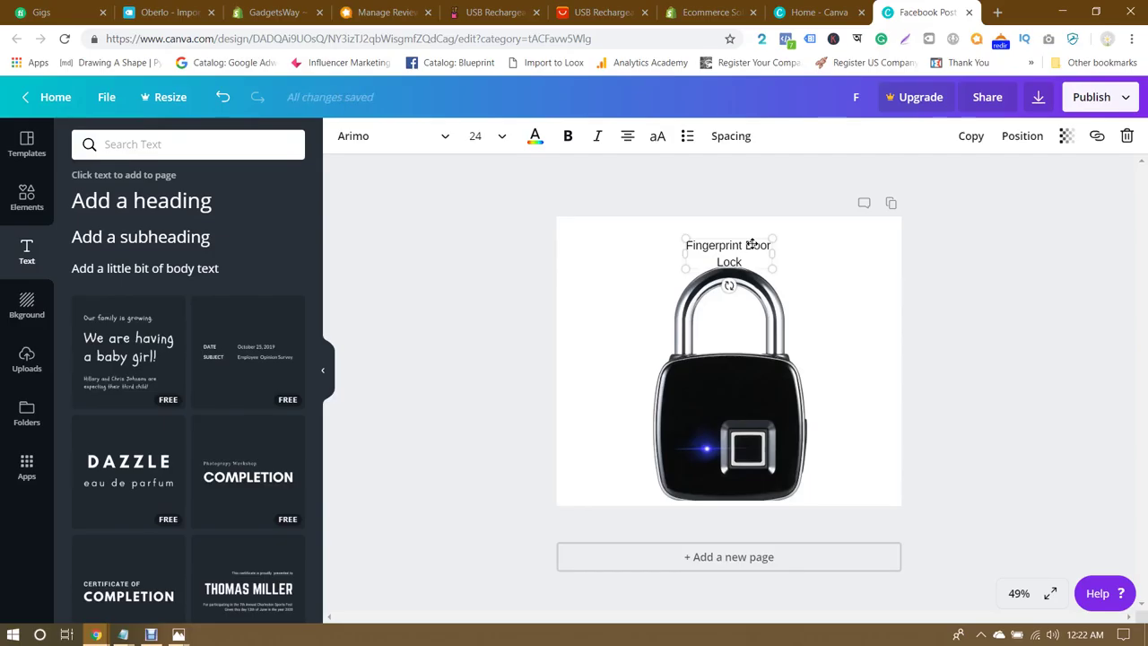
Step: Extend the heading to "I Need This Fingerprint Door Lock" and fit it on one centred line at the page's upper edge
click(687, 245)
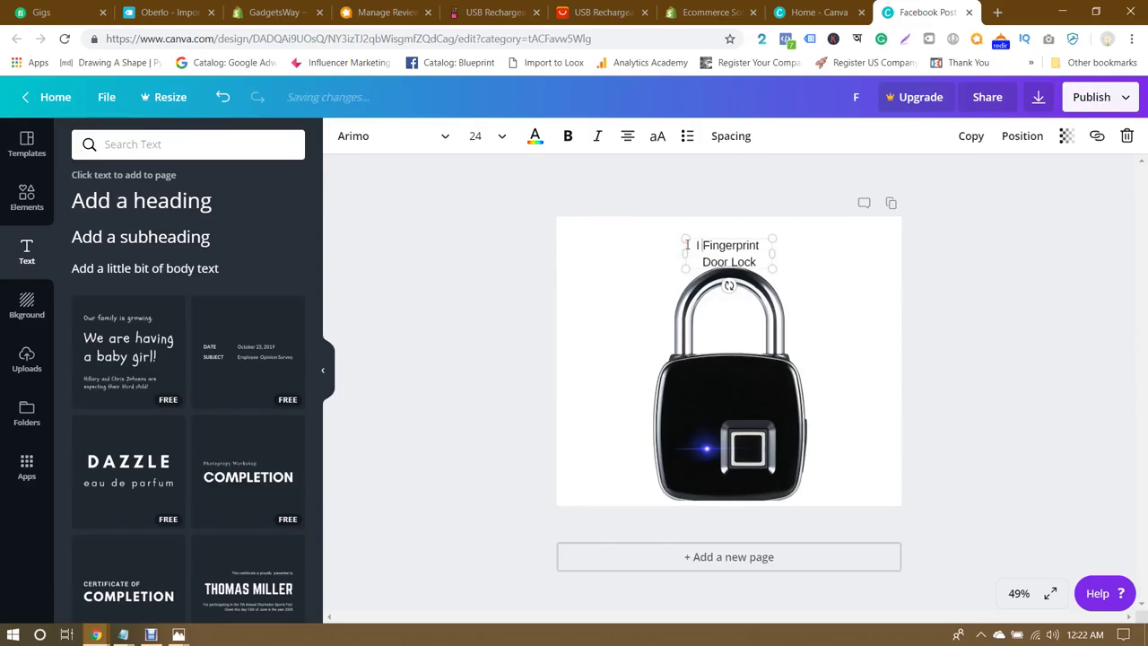
text(Need )
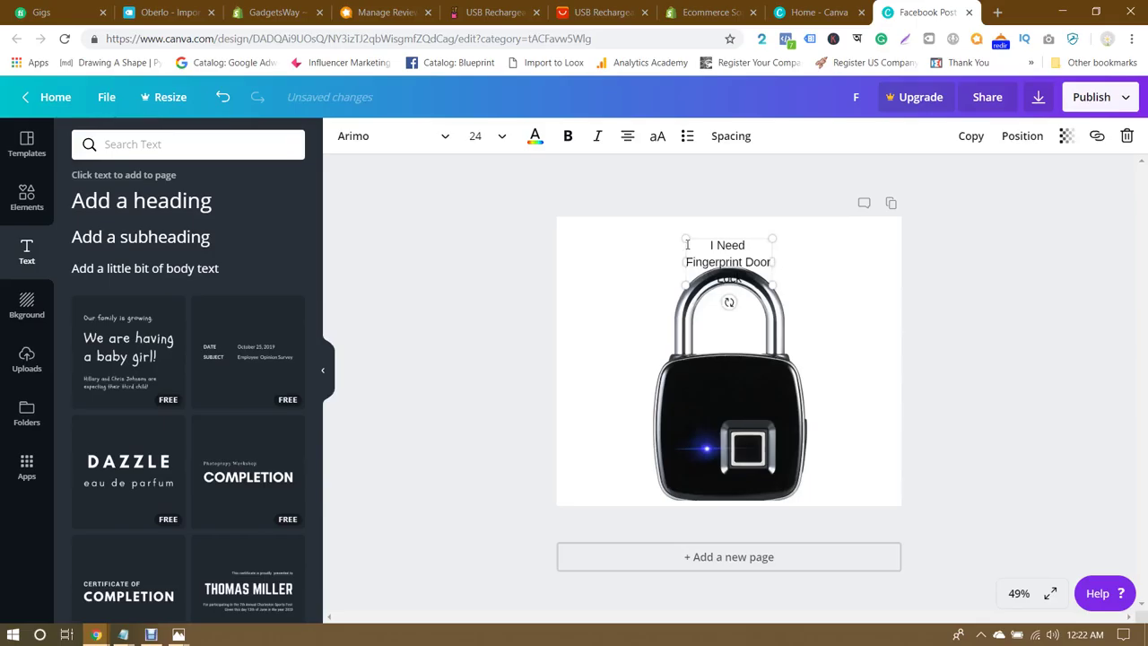
text(This)
drag(772, 262, 888, 262)
drag(839, 243, 782, 230)
Step: Set the whole heading's font size to 36 and widen its text box so it fits on one line
double_click(766, 231)
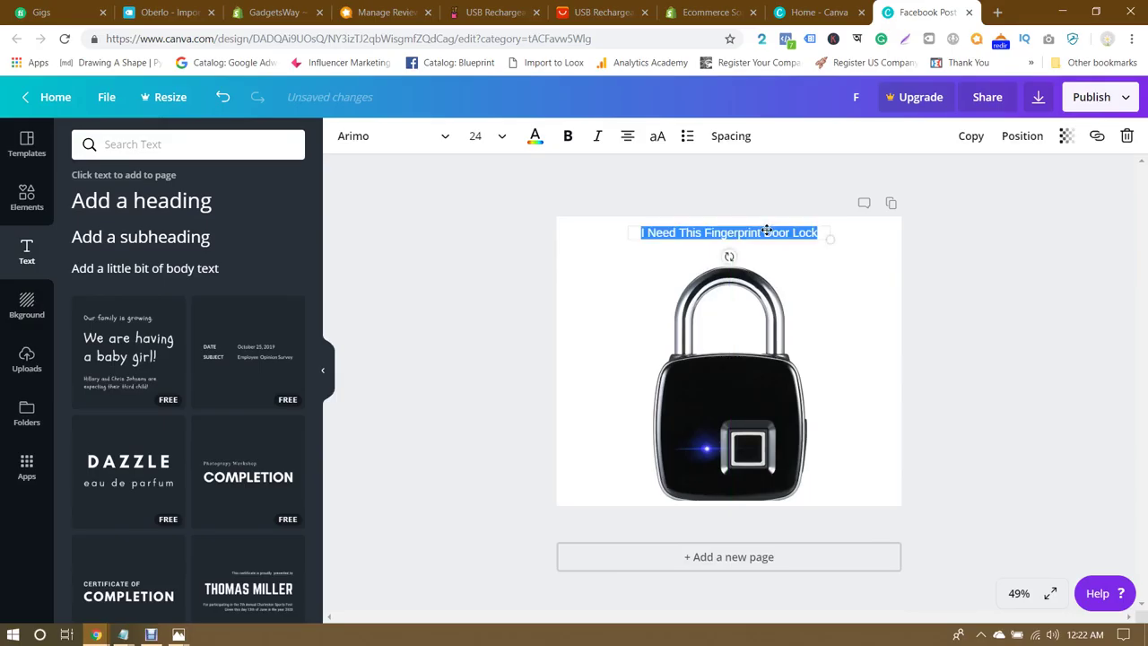
click(488, 135)
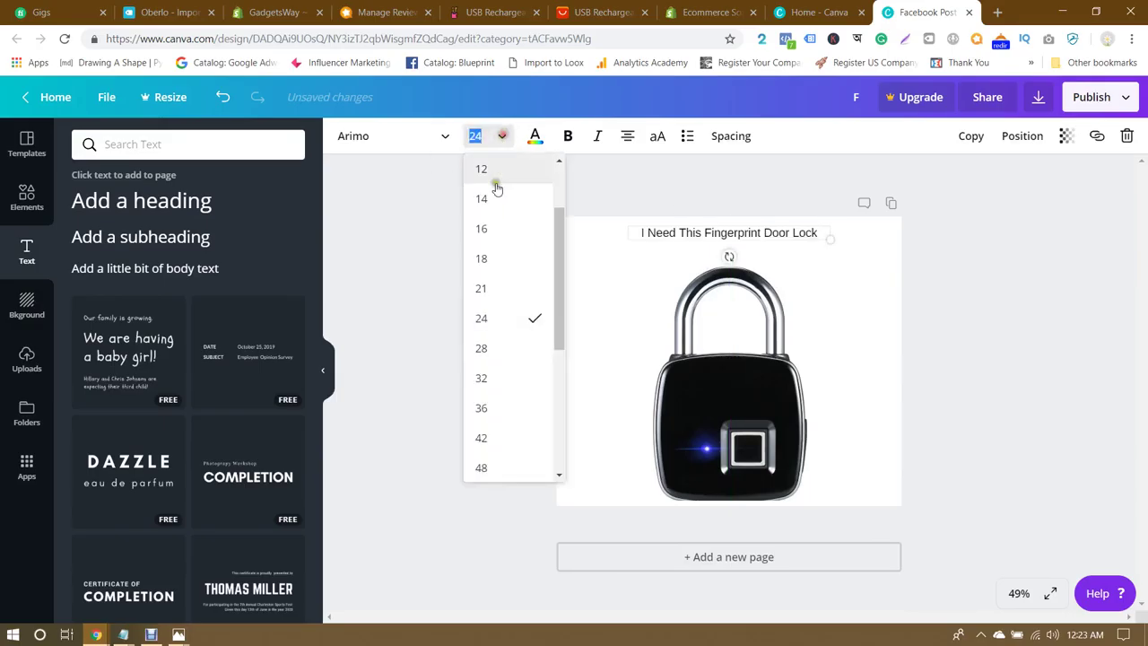
click(484, 408)
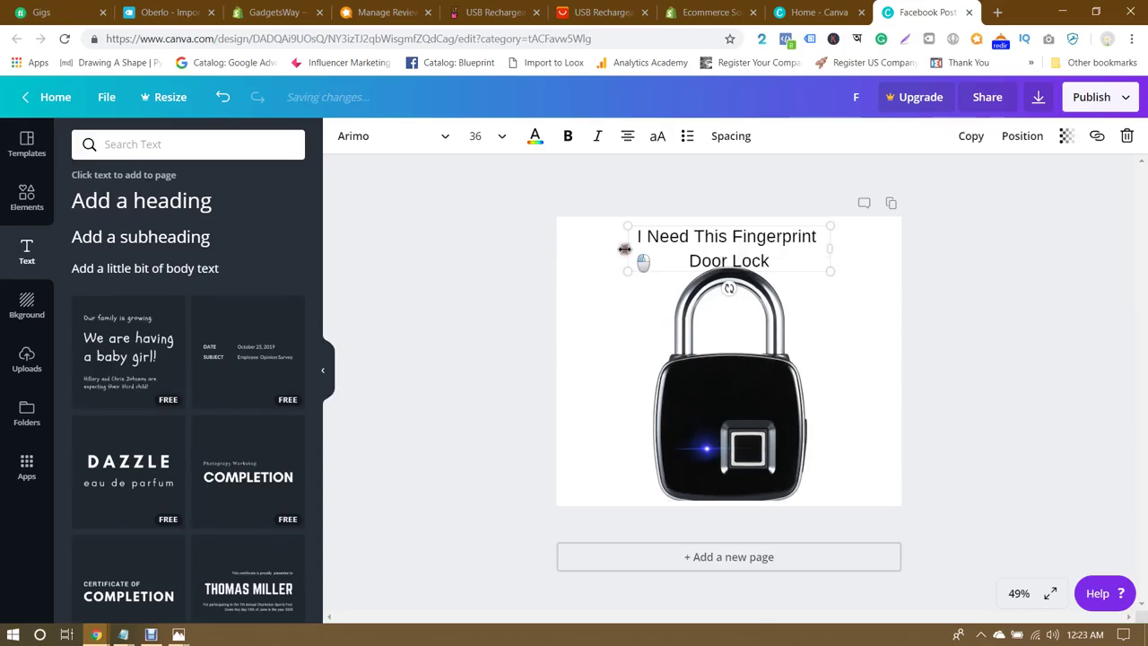
drag(626, 248, 555, 251)
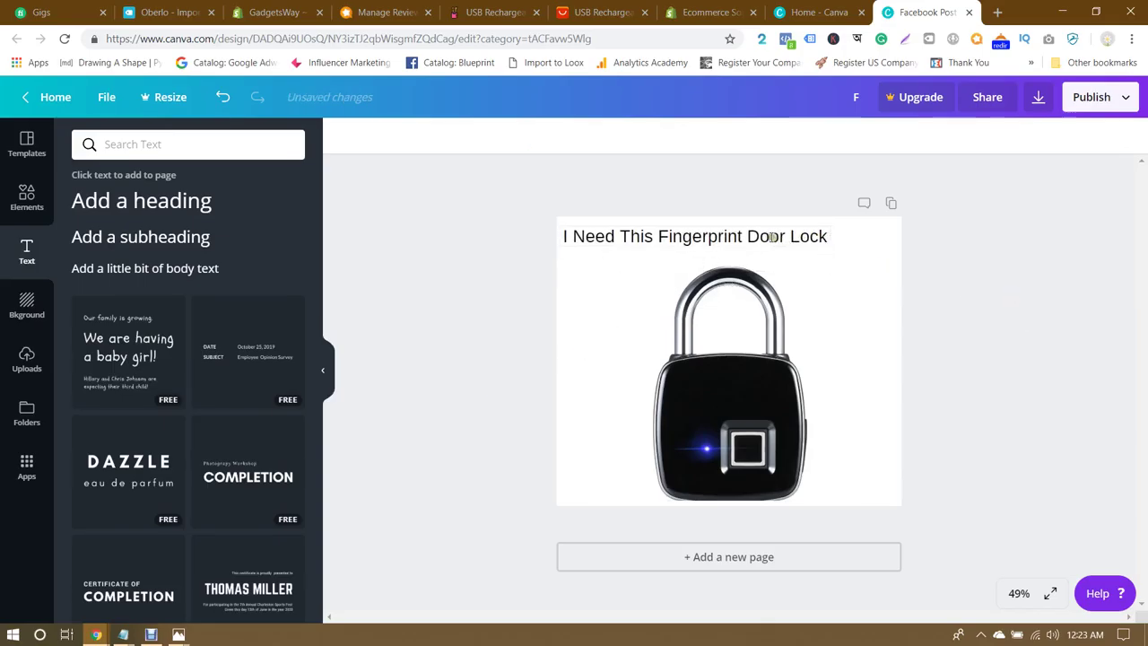
Step: Centre the heading horizontally above the padlock and lower the padlock picture slightly
drag(768, 238, 803, 247)
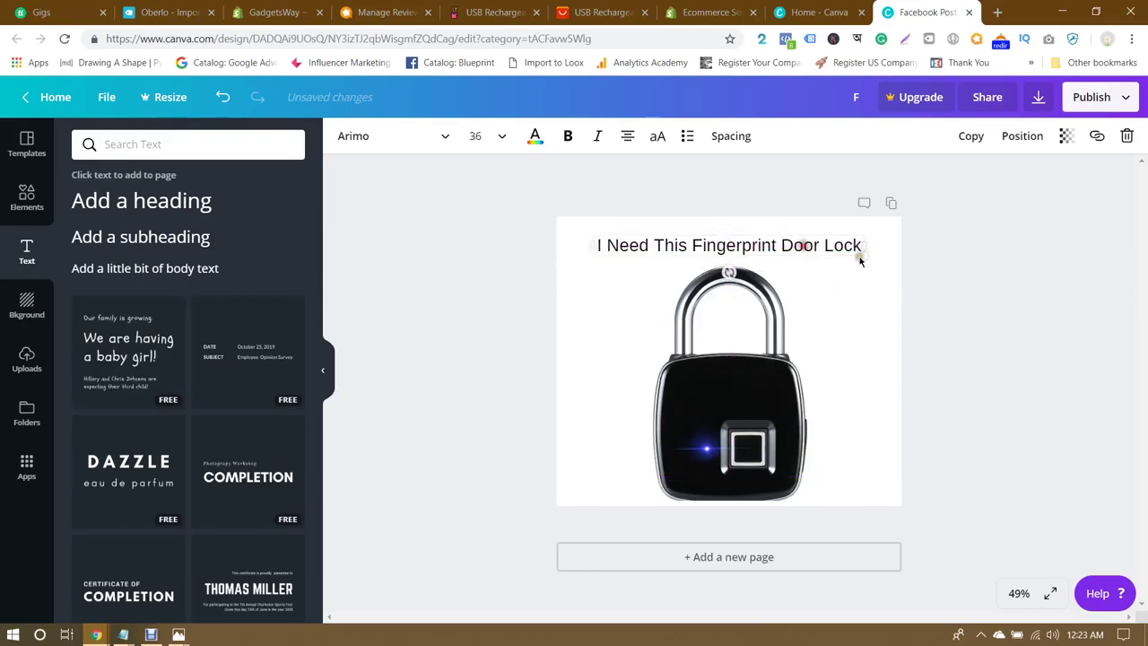
click(723, 353)
drag(722, 353, 722, 360)
Step: Set the heading's font size to 42 and fit its narrowed two-line box centred at the page's upper edge
click(736, 238)
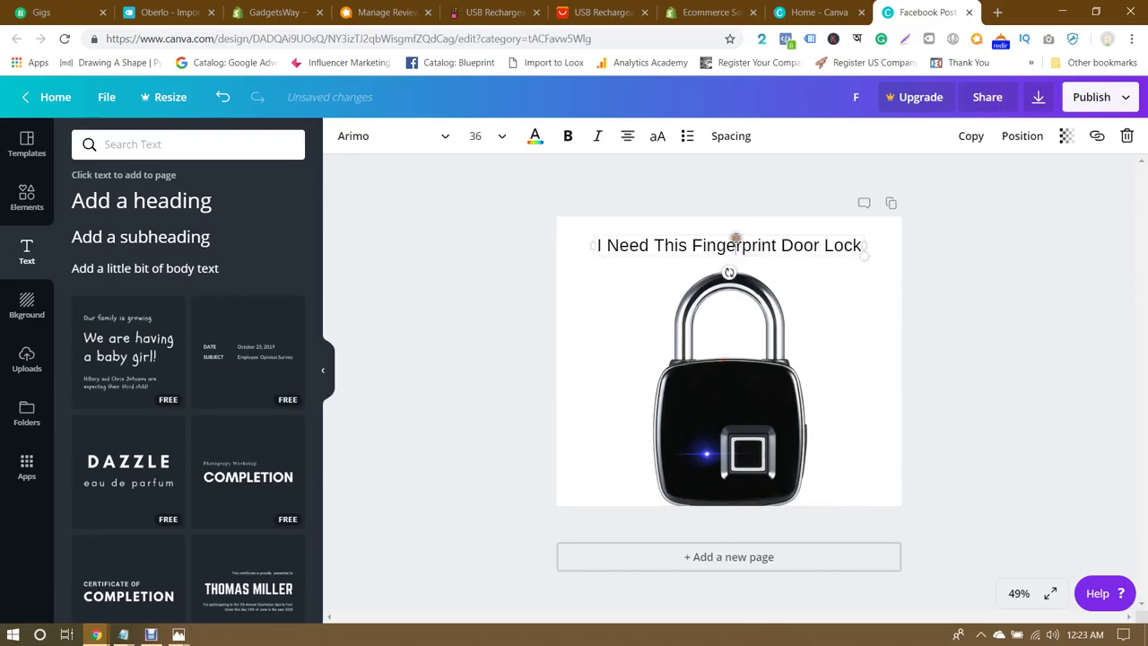
click(502, 135)
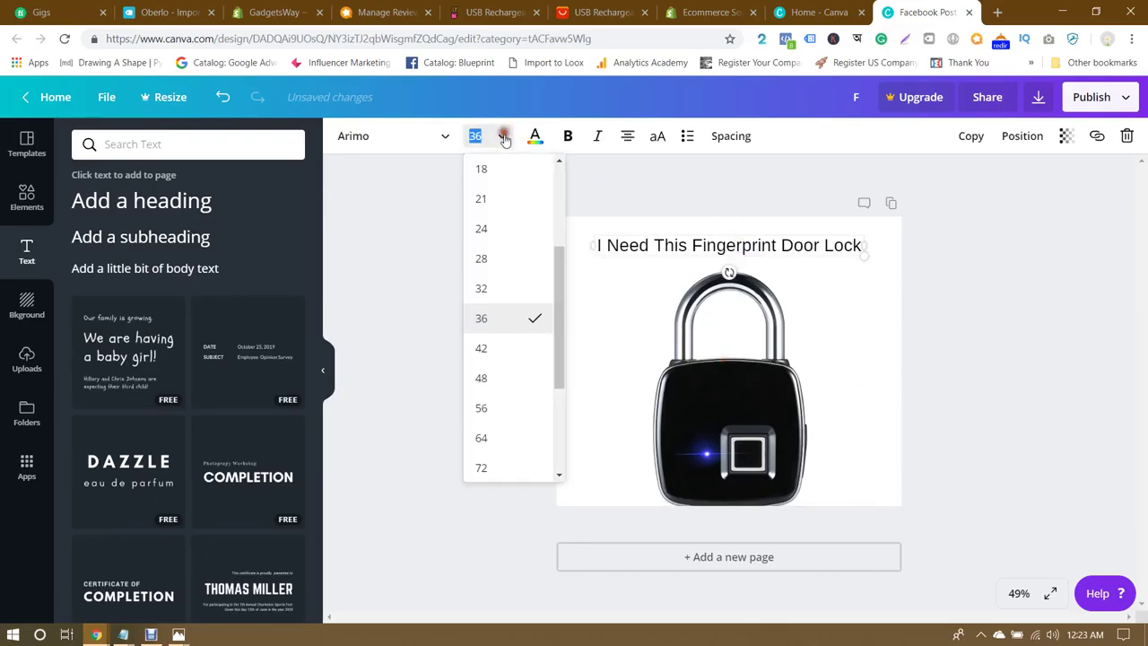
click(500, 350)
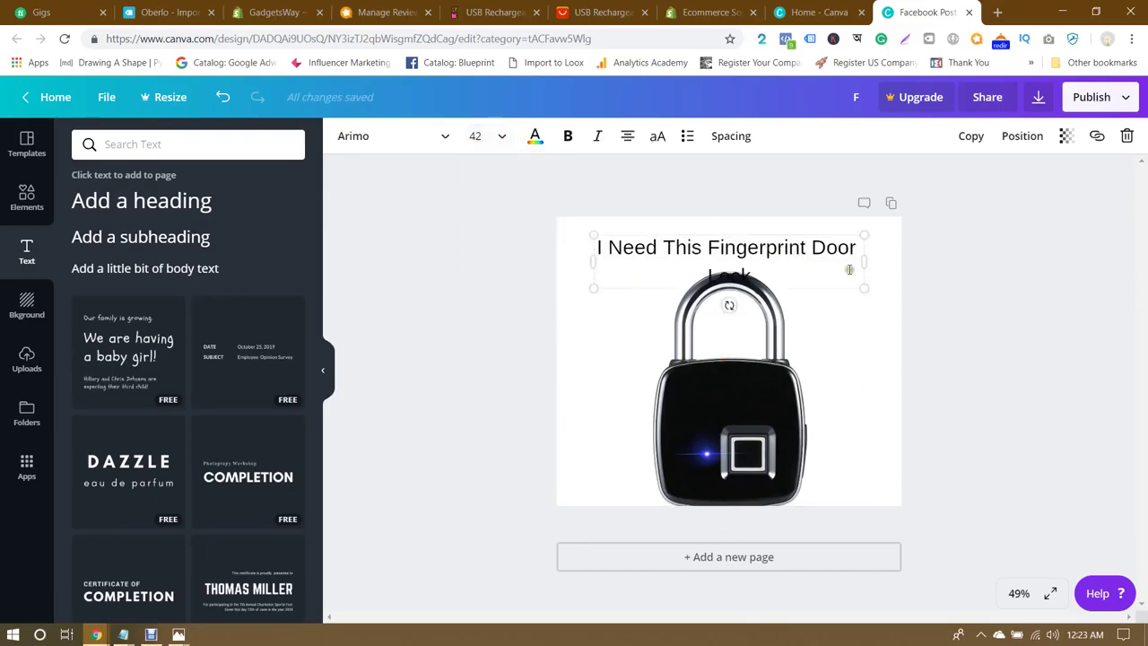
drag(863, 264, 804, 242)
click(998, 280)
click(829, 271)
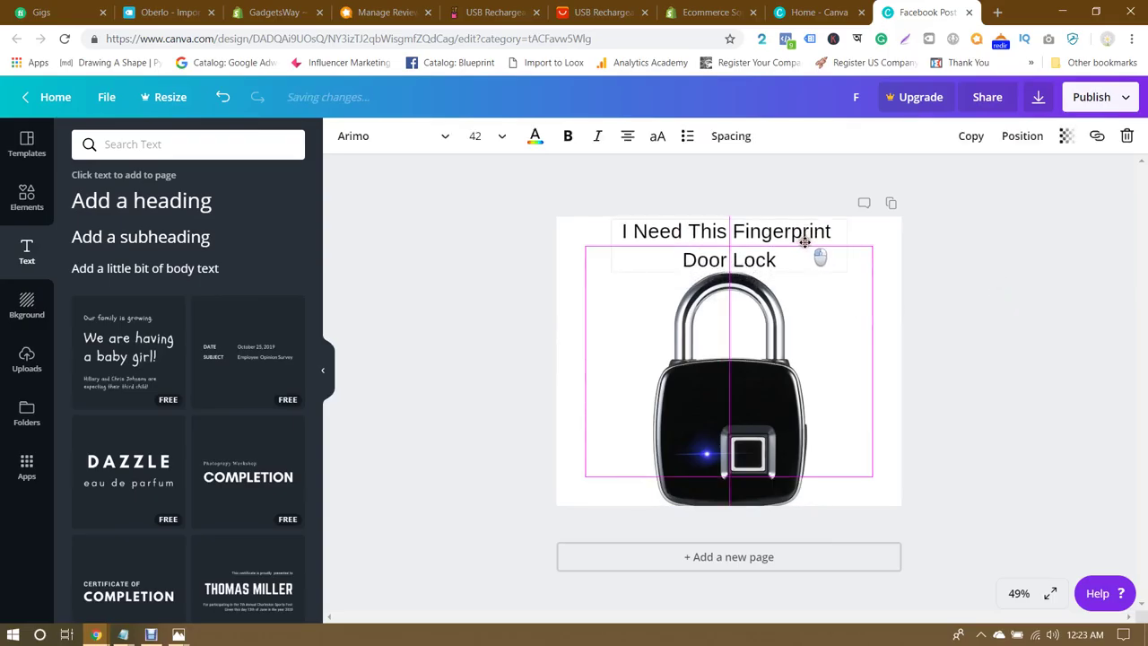
drag(805, 242, 804, 242)
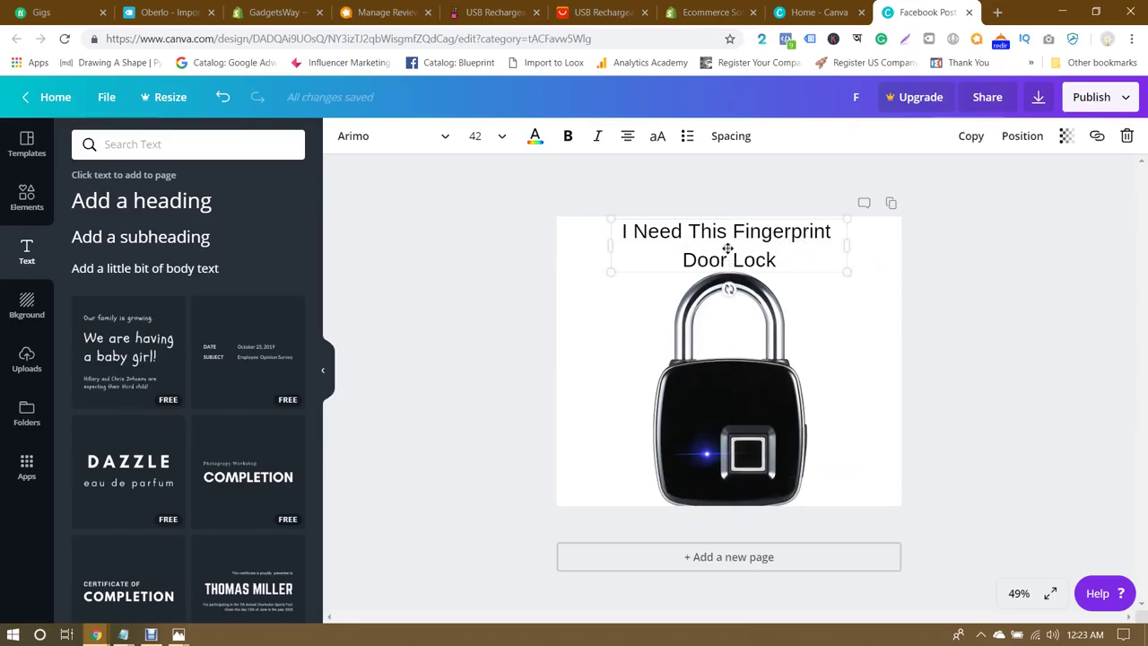
Step: Reduce the heading's line height so its two lines sit closer together
click(730, 135)
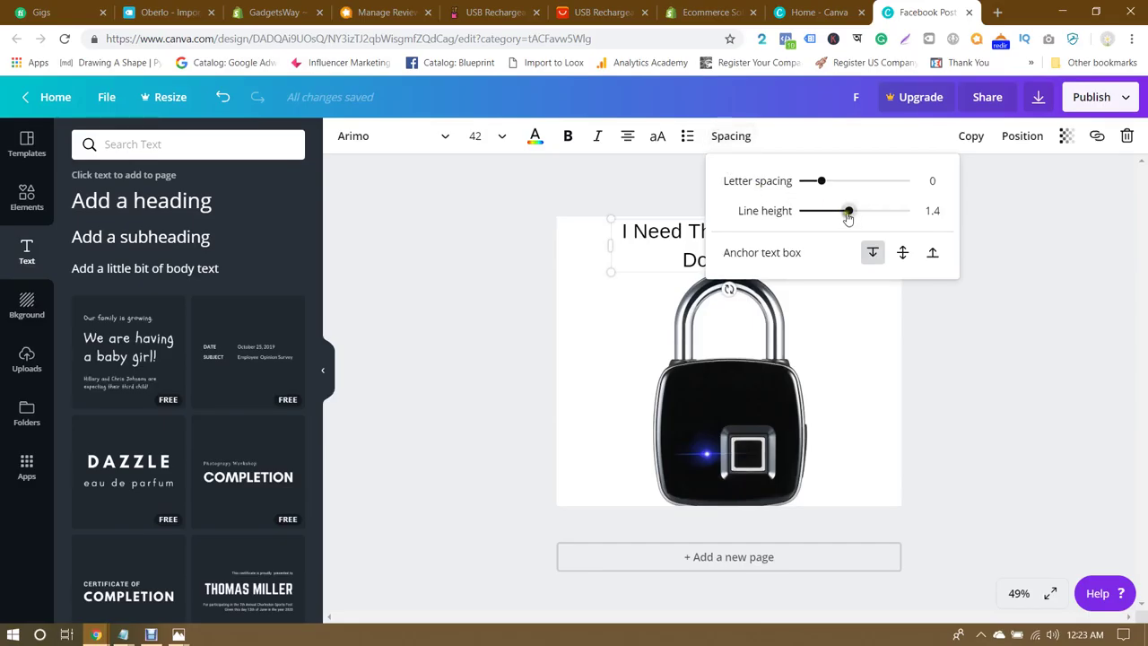
drag(847, 215, 831, 218)
click(975, 360)
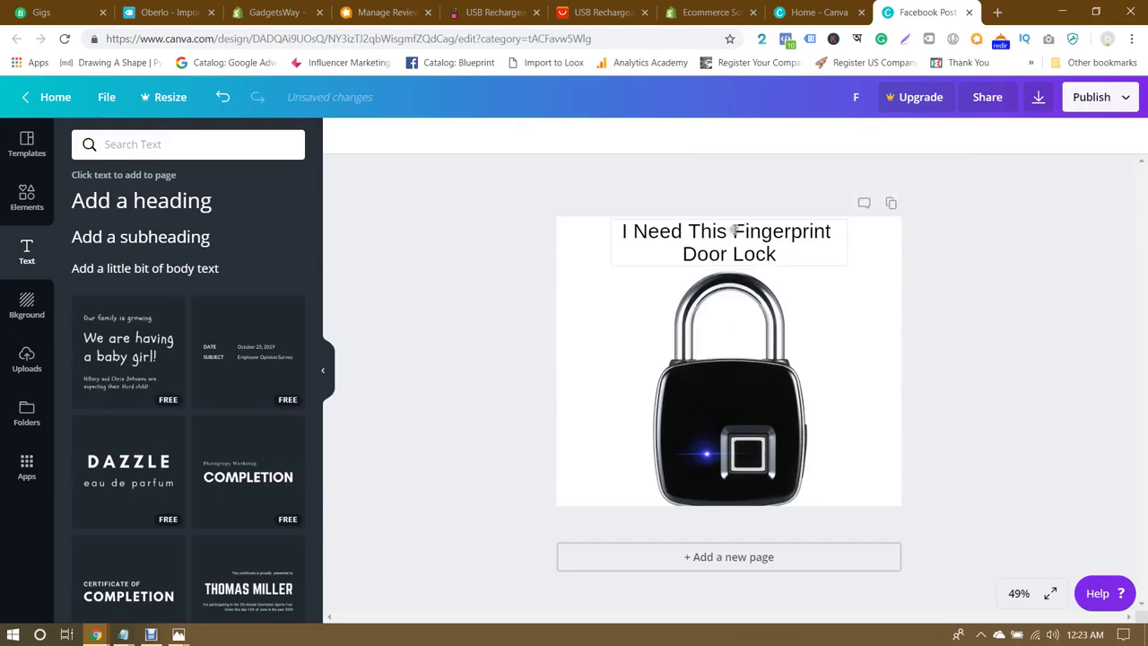
Step: Shorten the heading to "I Need This Door Lock" and move it down slightly towards the padlock
double_click(773, 227)
key(BackSpace)
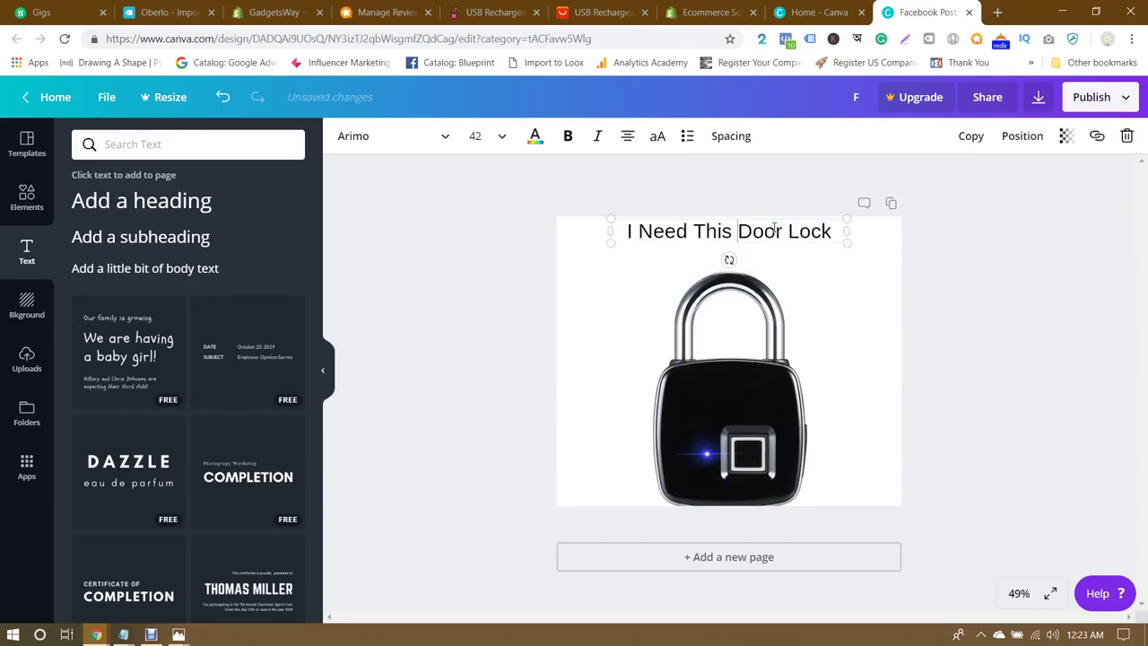
click(952, 302)
mouse_move(794, 231)
mouse_down()
mouse_move(805, 248)
mouse_move(789, 241)
mouse_up()
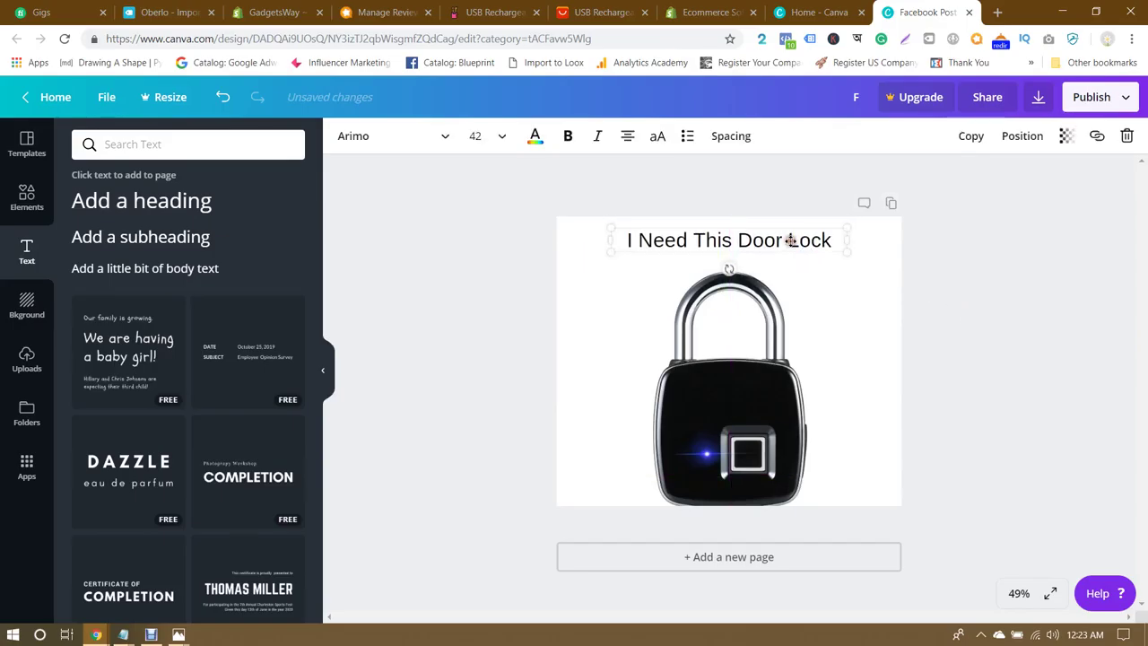
Step: Make the heading bold and set its font to Advent Pro Bold
click(568, 136)
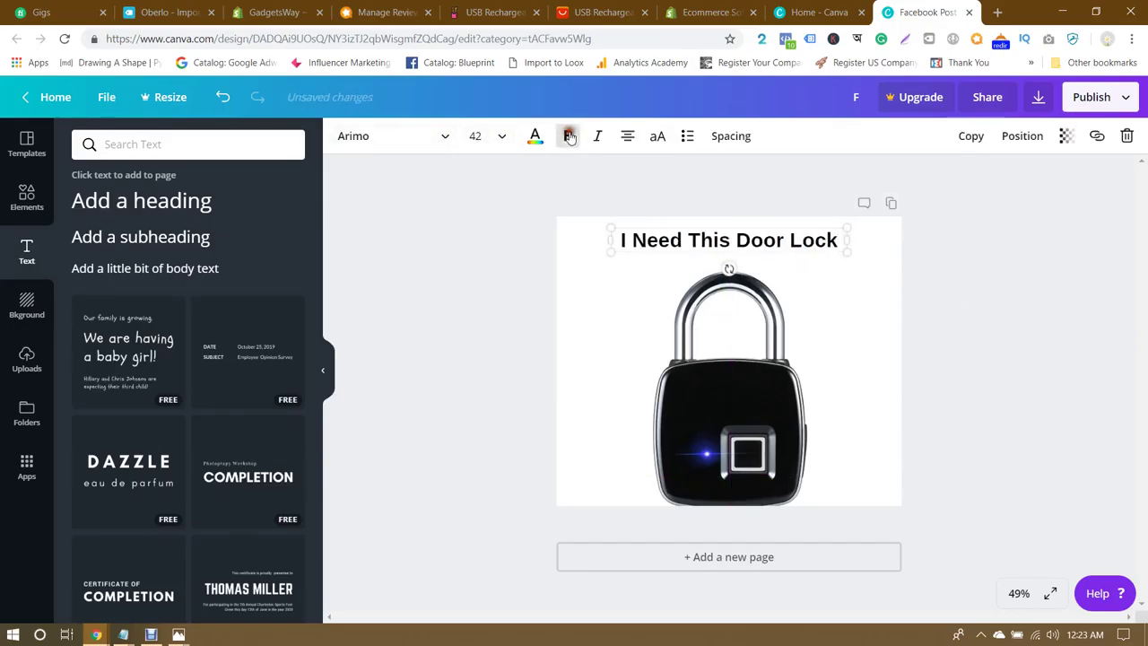
click(444, 137)
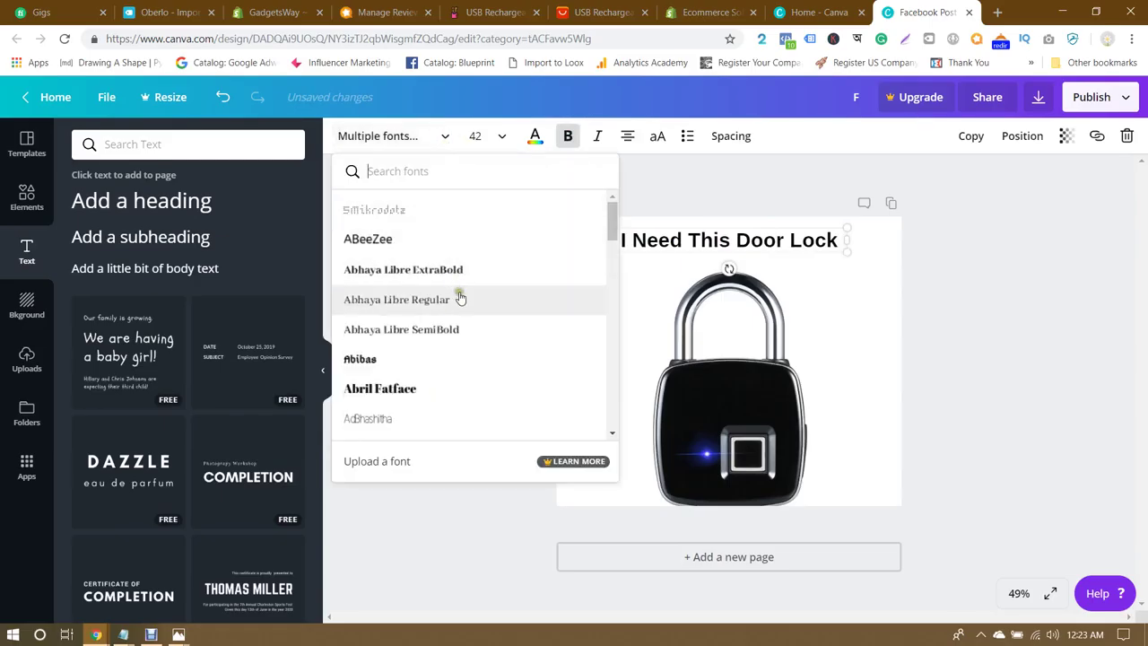
scroll(460, 298, down, 3)
scroll(460, 299, up, 1)
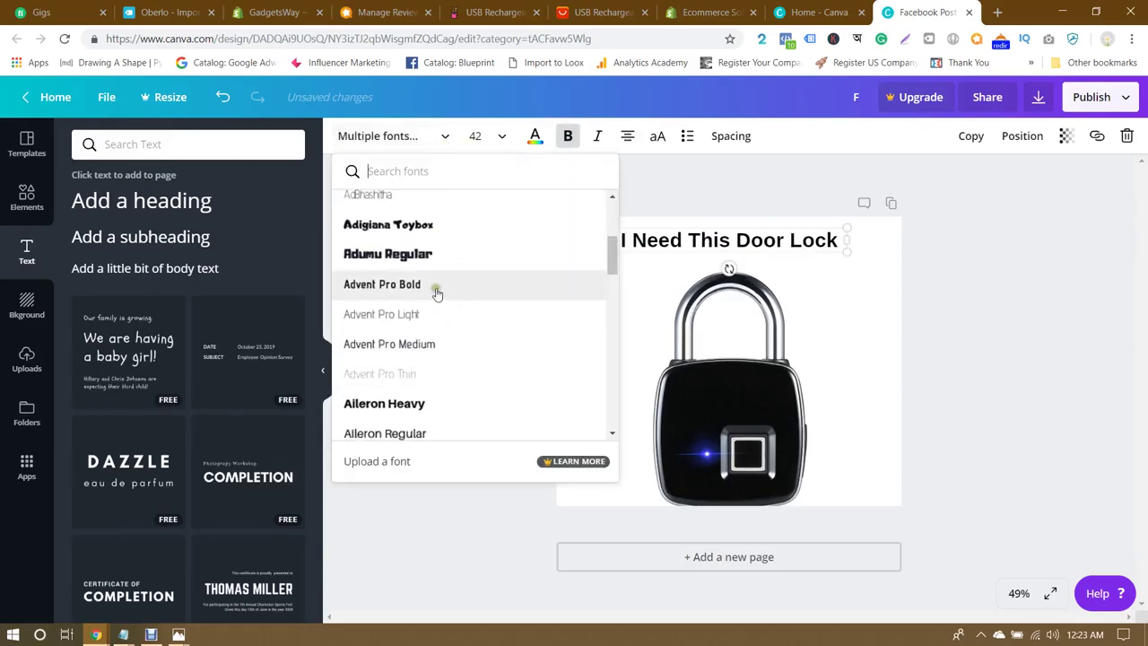
click(424, 284)
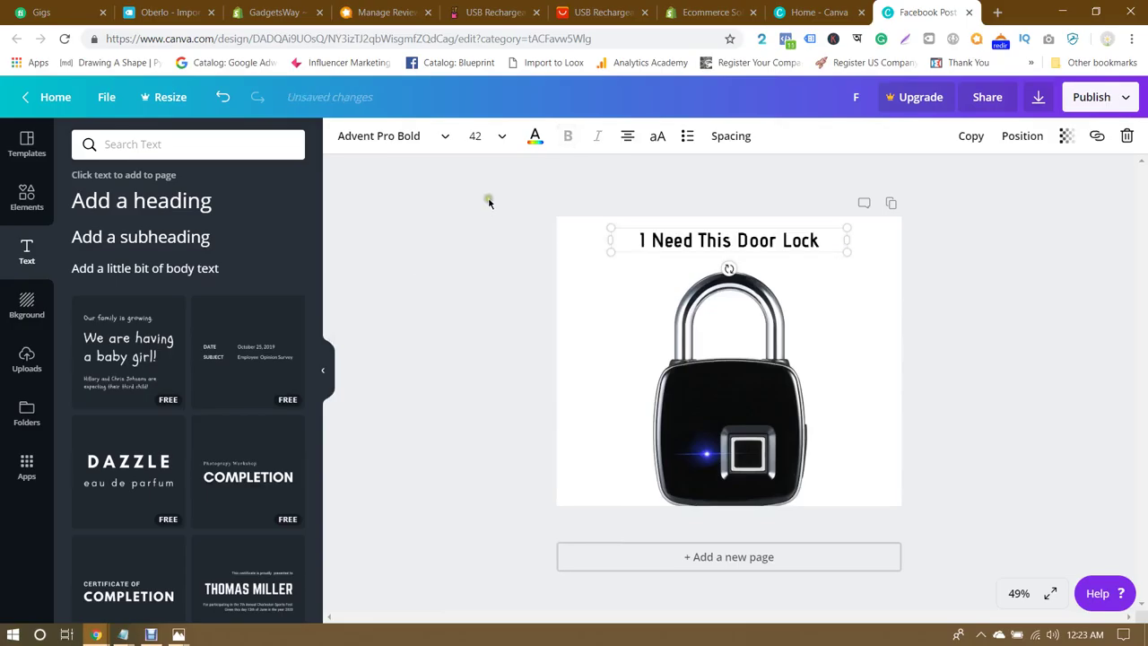
Step: Change the heading's font to Aileron Heavy
click(433, 136)
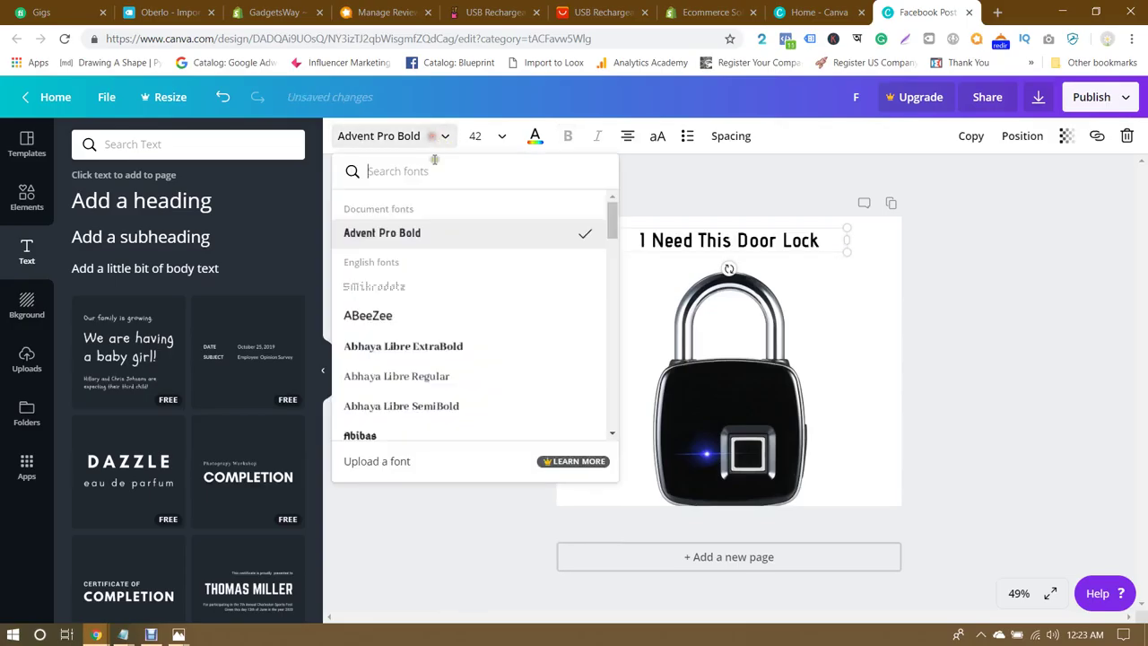
scroll(441, 335, down, 5)
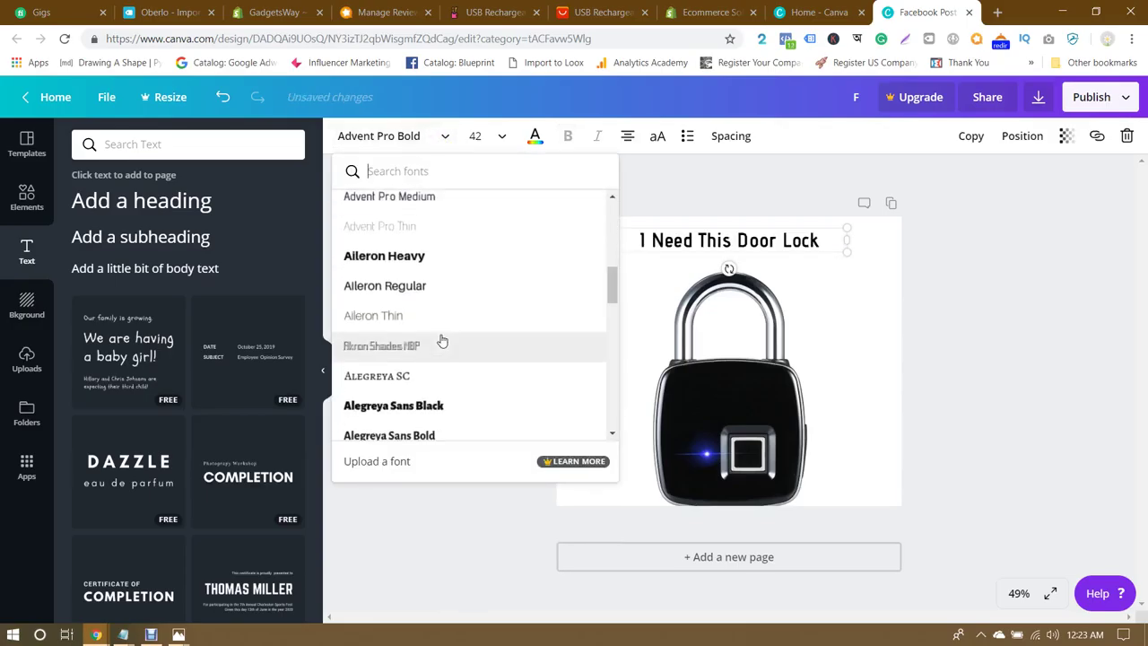
click(419, 256)
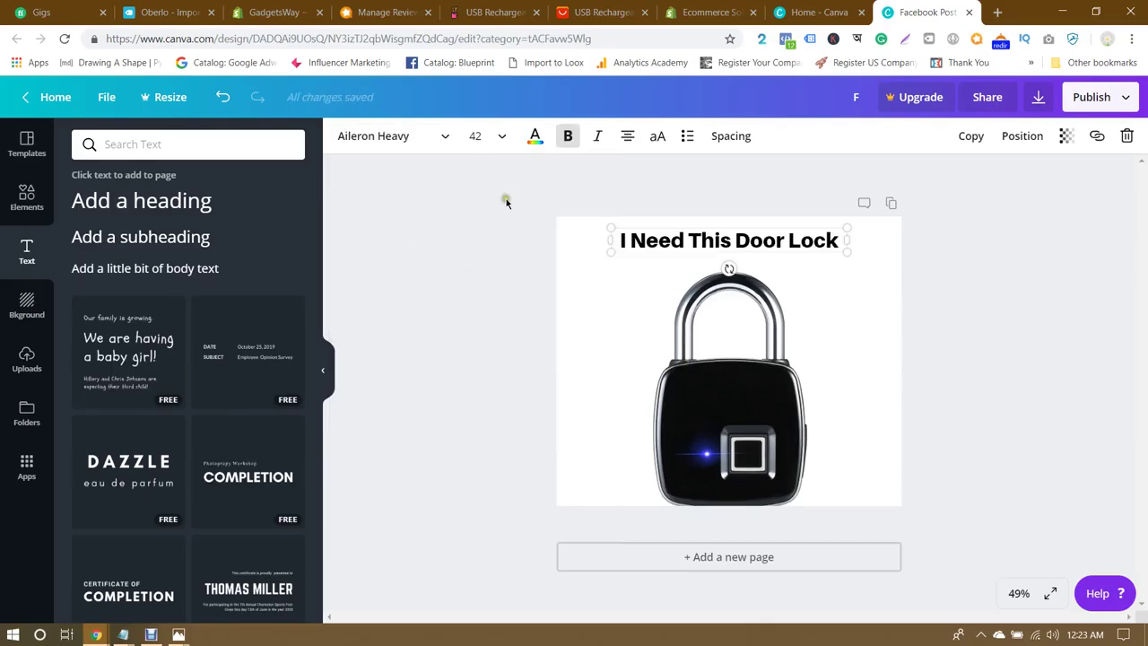
Step: Set the heading's font size to 48 and widen its text box so the text fits on one line
click(493, 136)
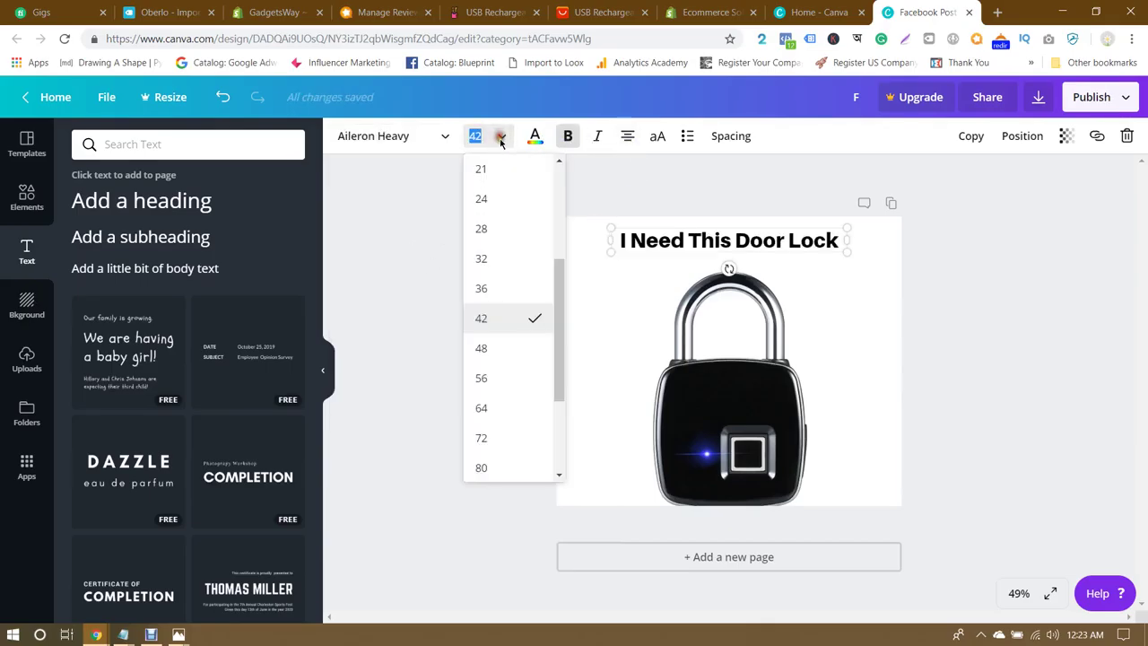
click(480, 349)
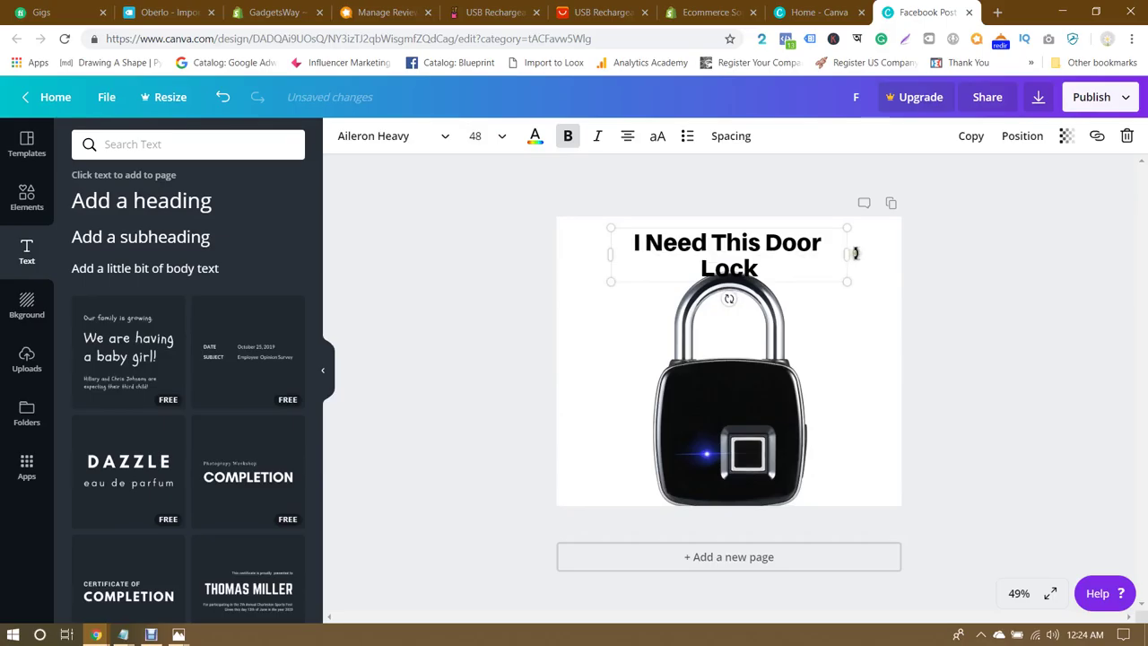
drag(853, 254, 889, 266)
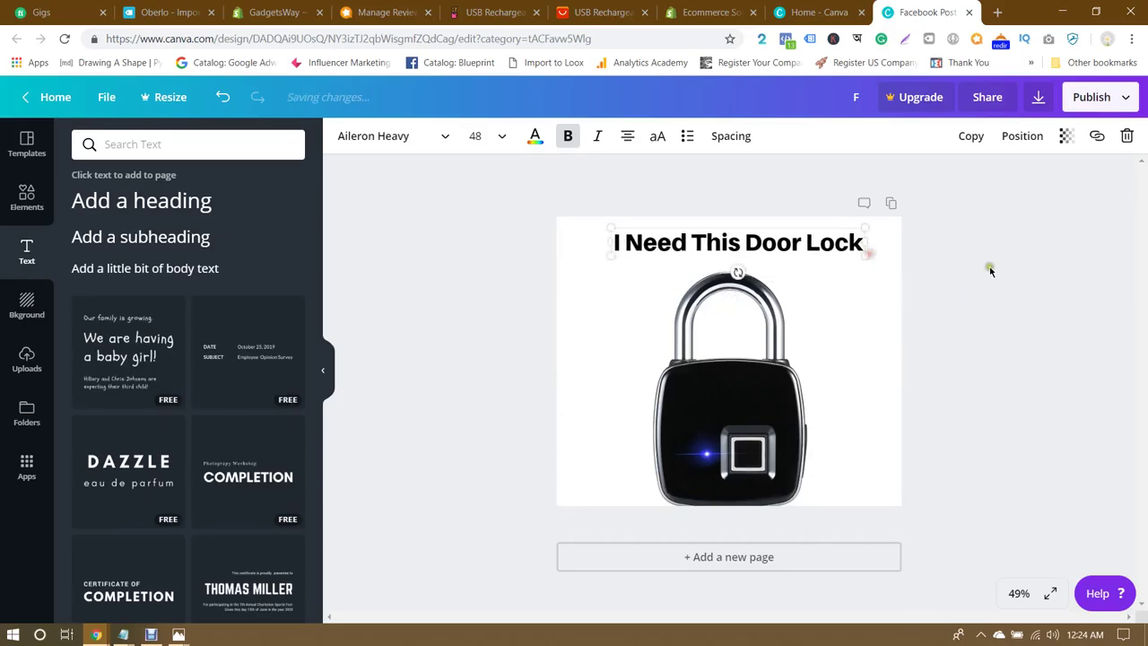
click(995, 268)
Step: Move the heading down slightly towards the padlock
drag(801, 240, 800, 244)
click(968, 285)
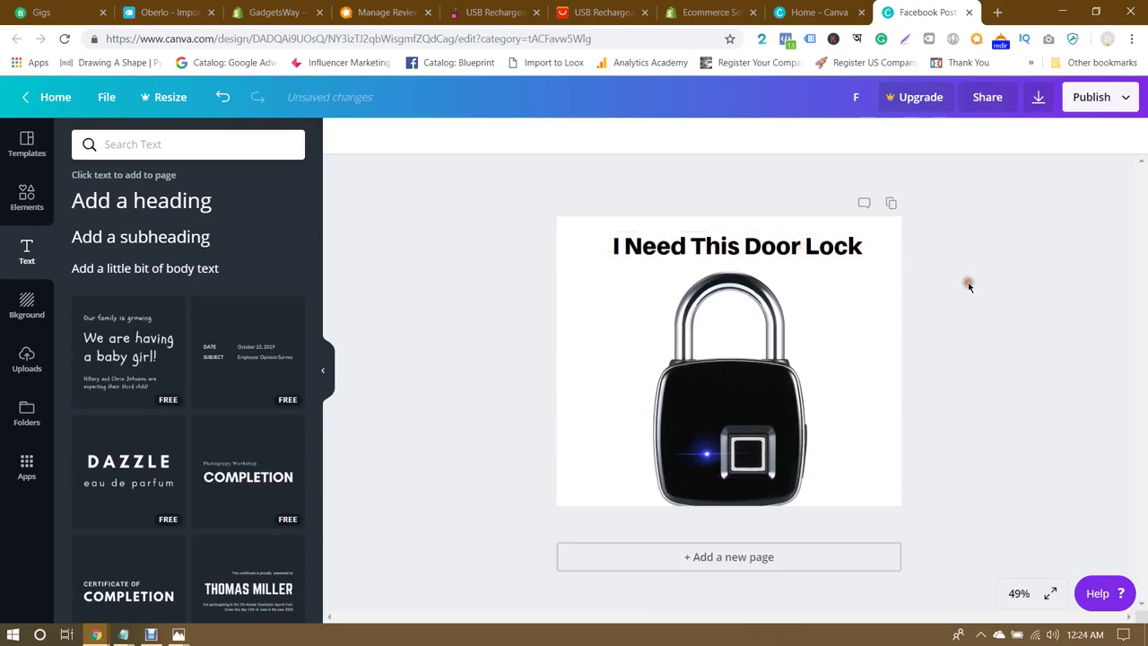
click(794, 245)
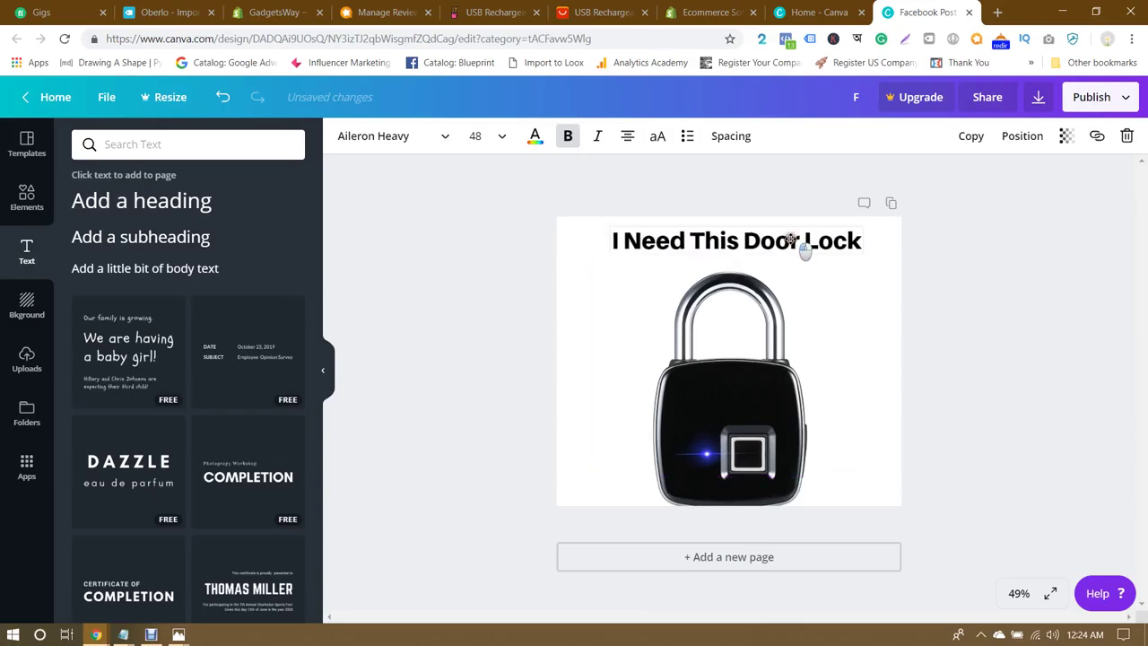
click(986, 283)
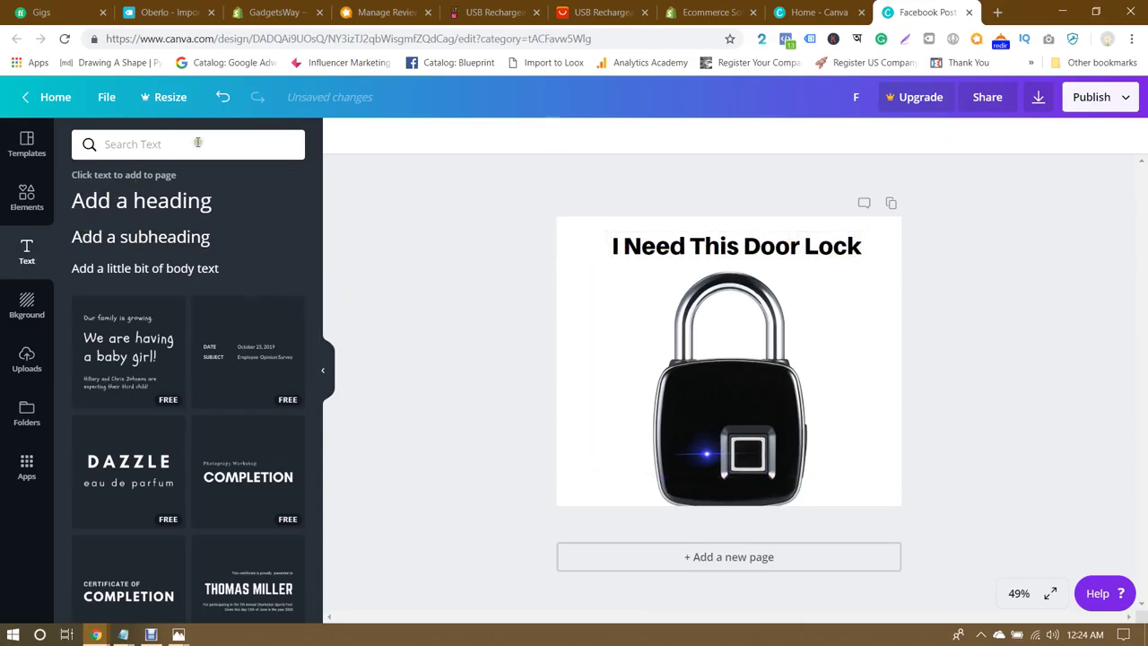
Step: Search the design elements for "surprized" and browse the images for a suitable surprised face
click(24, 203)
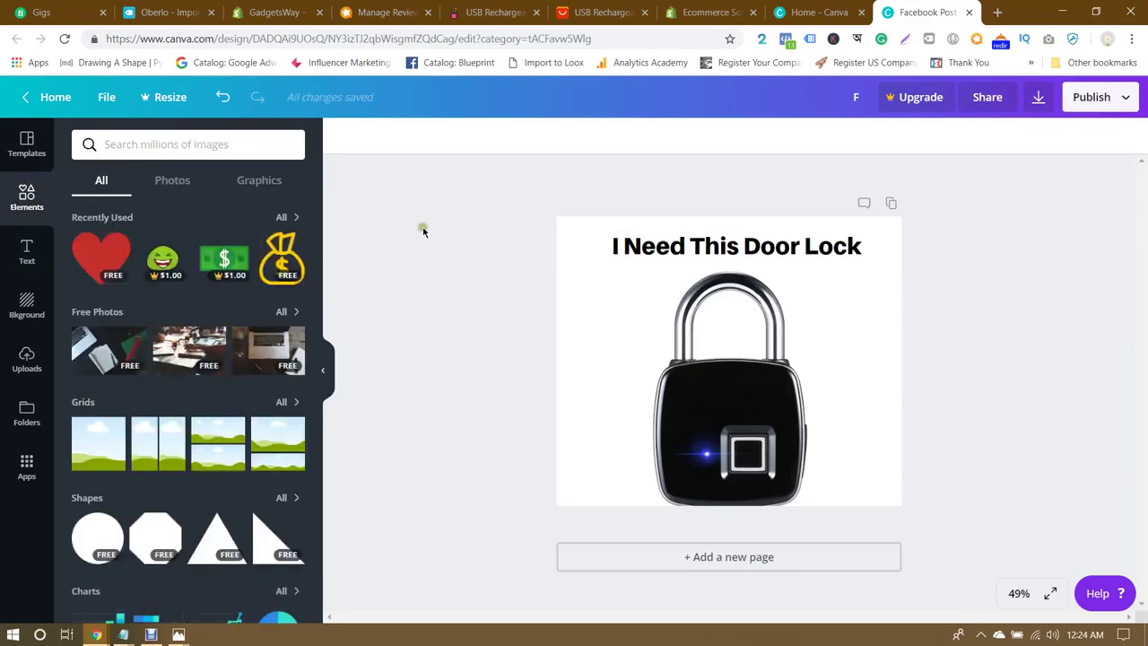
click(193, 148)
text(su)
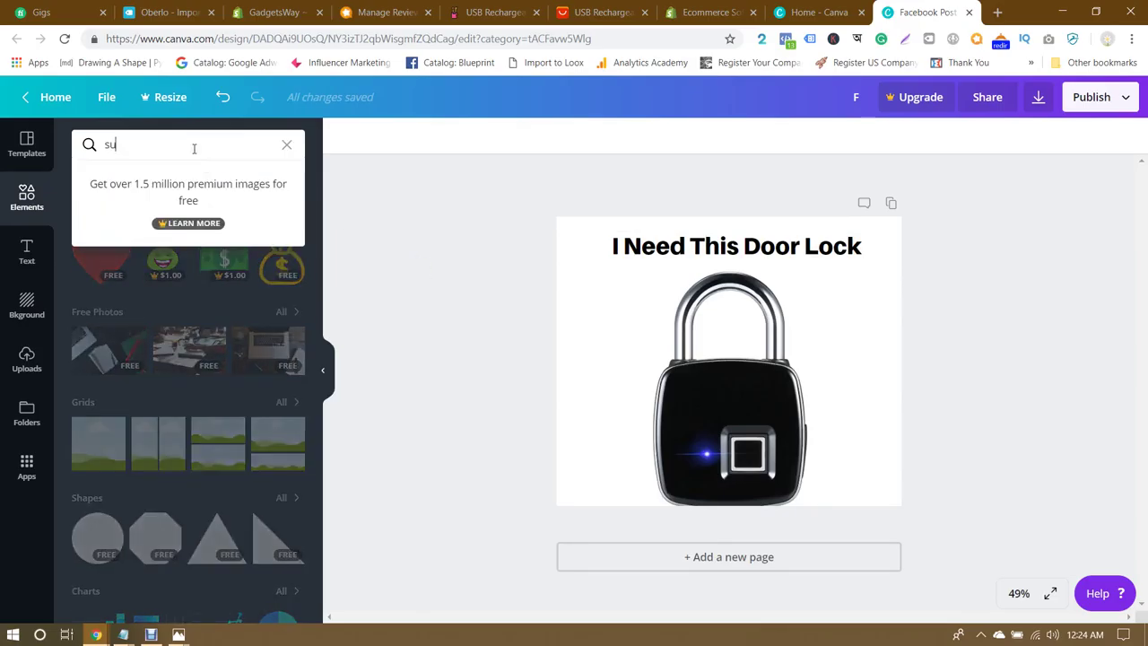
text(rprized)
key(Return)
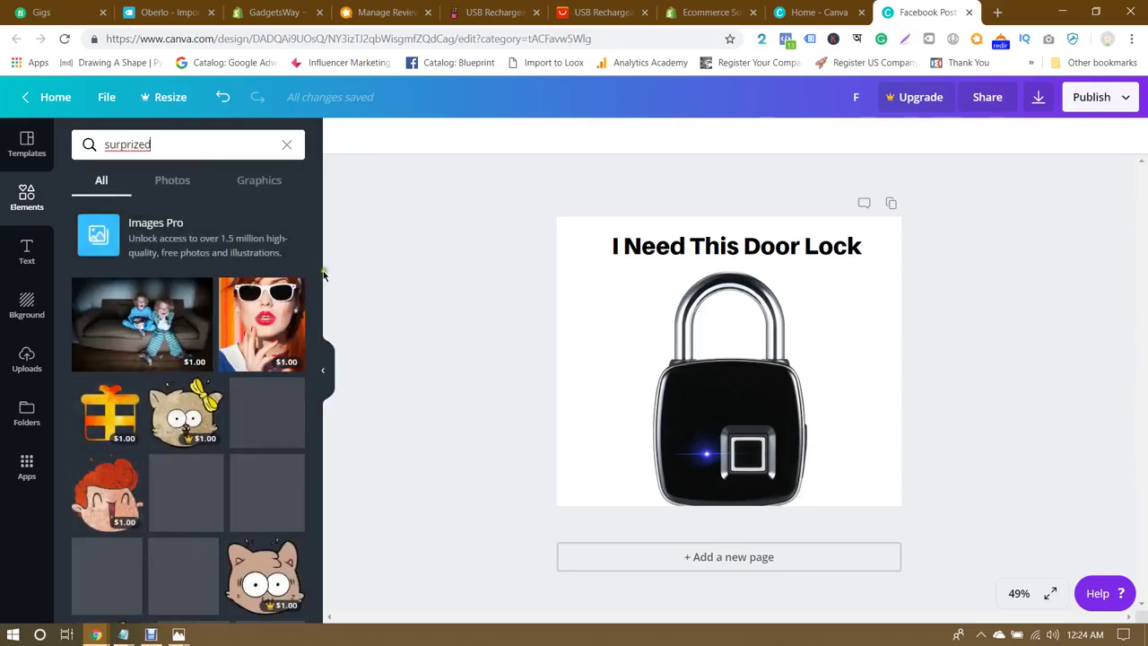
scroll(280, 404, down, 1)
scroll(280, 404, down, 5)
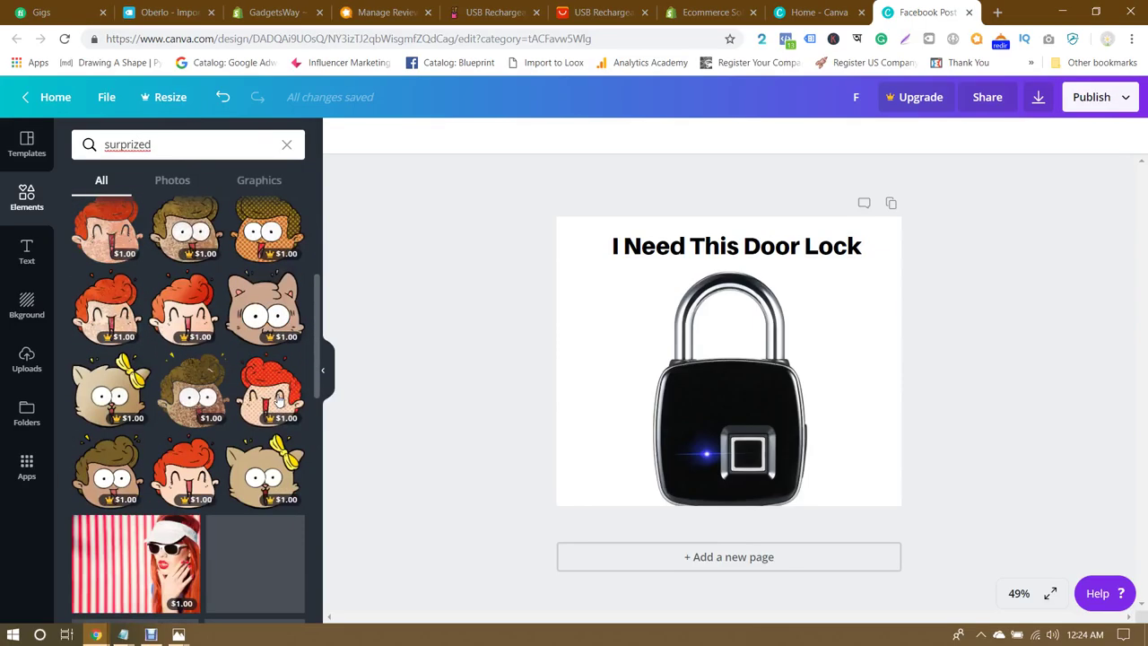
scroll(278, 399, down, 5)
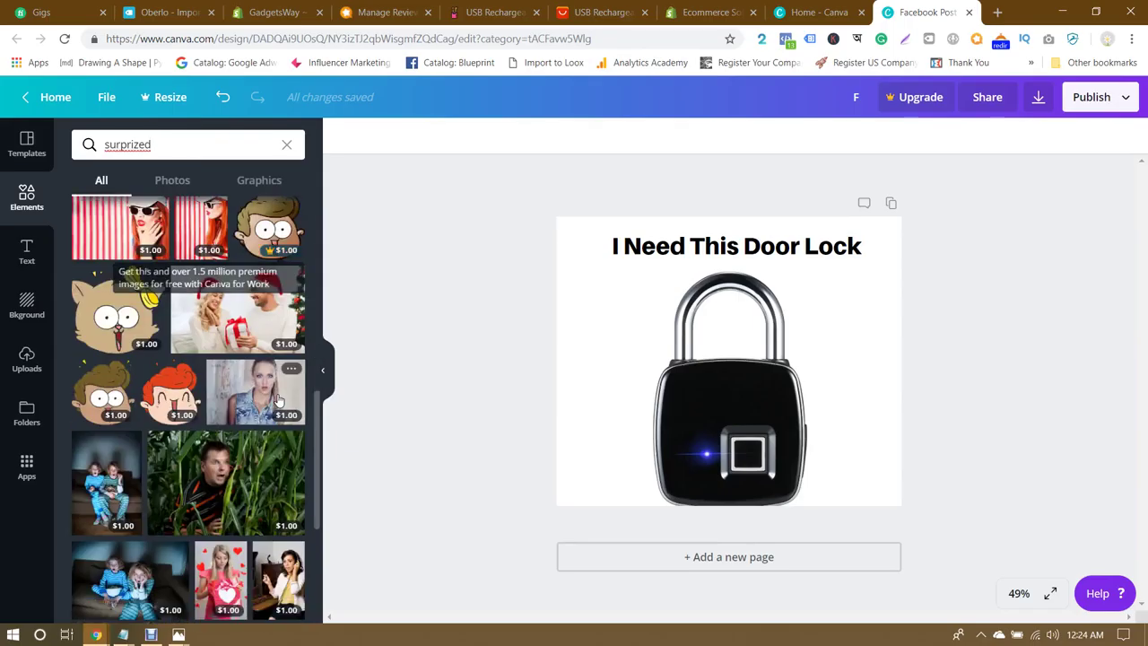
Step: Search Google Images in a new browser tab for "surprized emoji" and preview the blue-topped screaming-face emoji
click(995, 18)
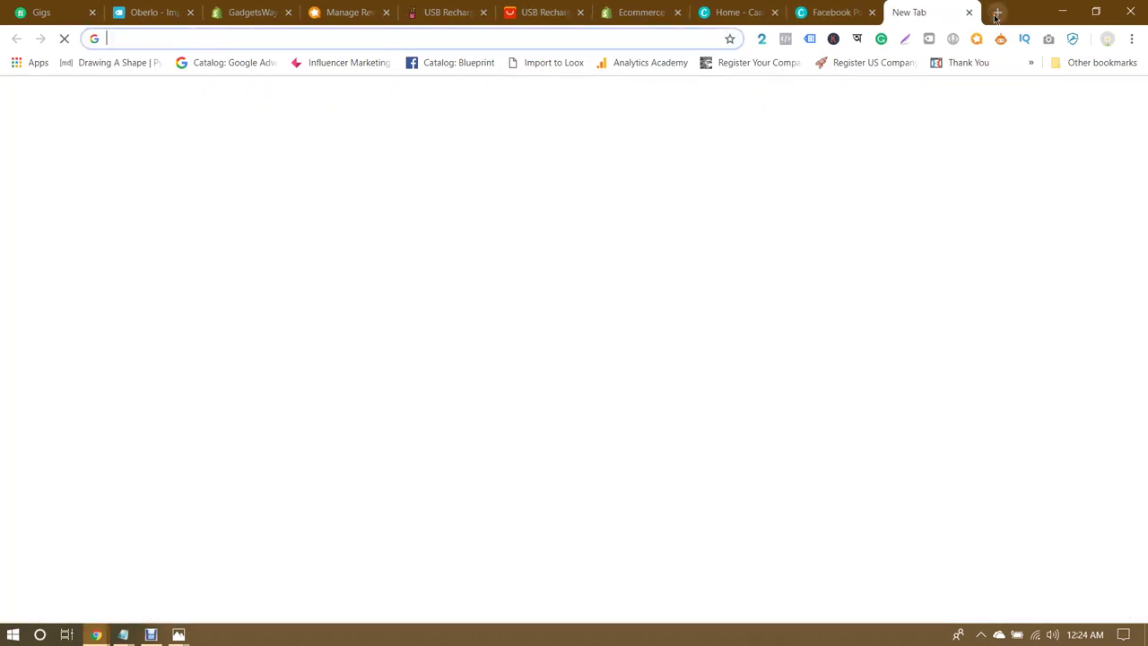
text(im)
key(Return)
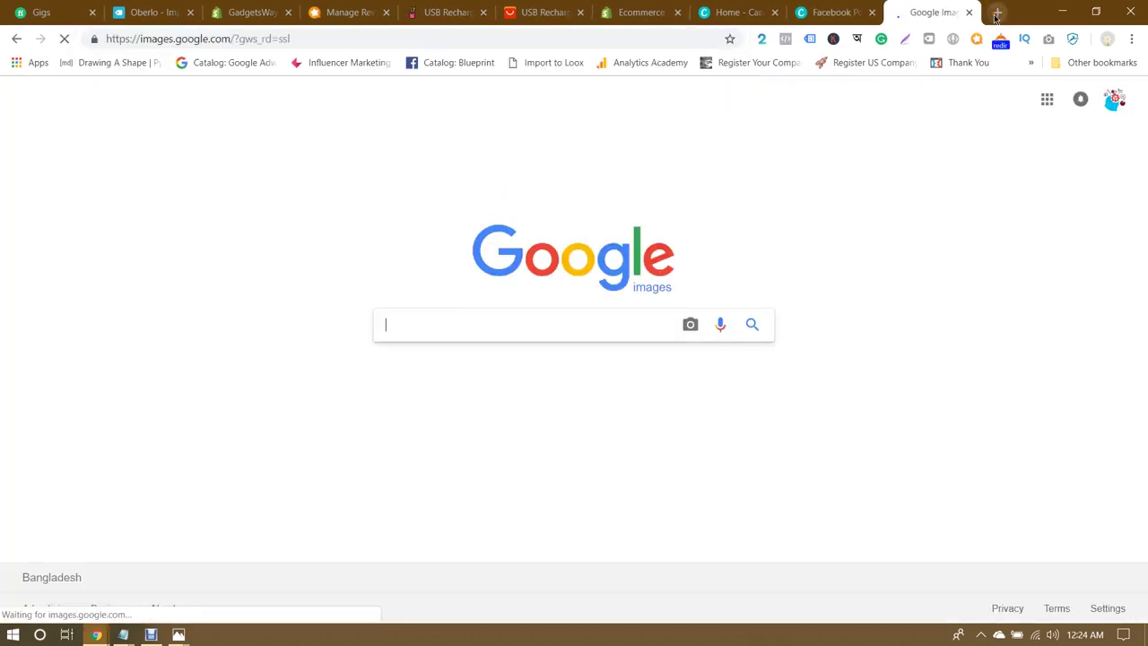
text(surp)
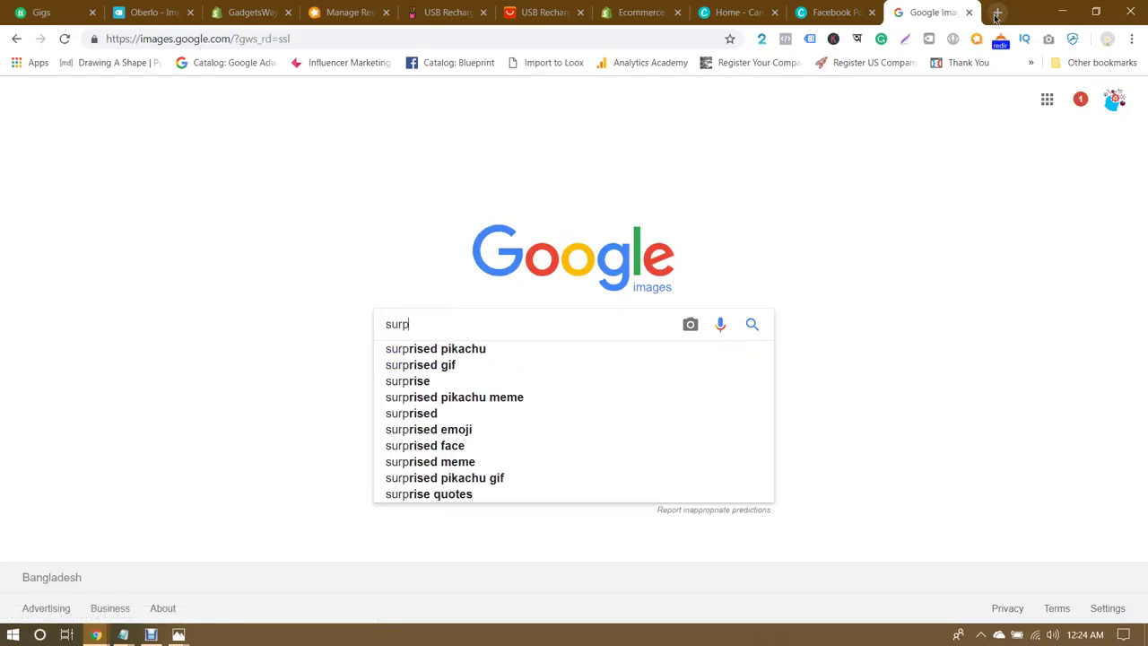
text(rized em)
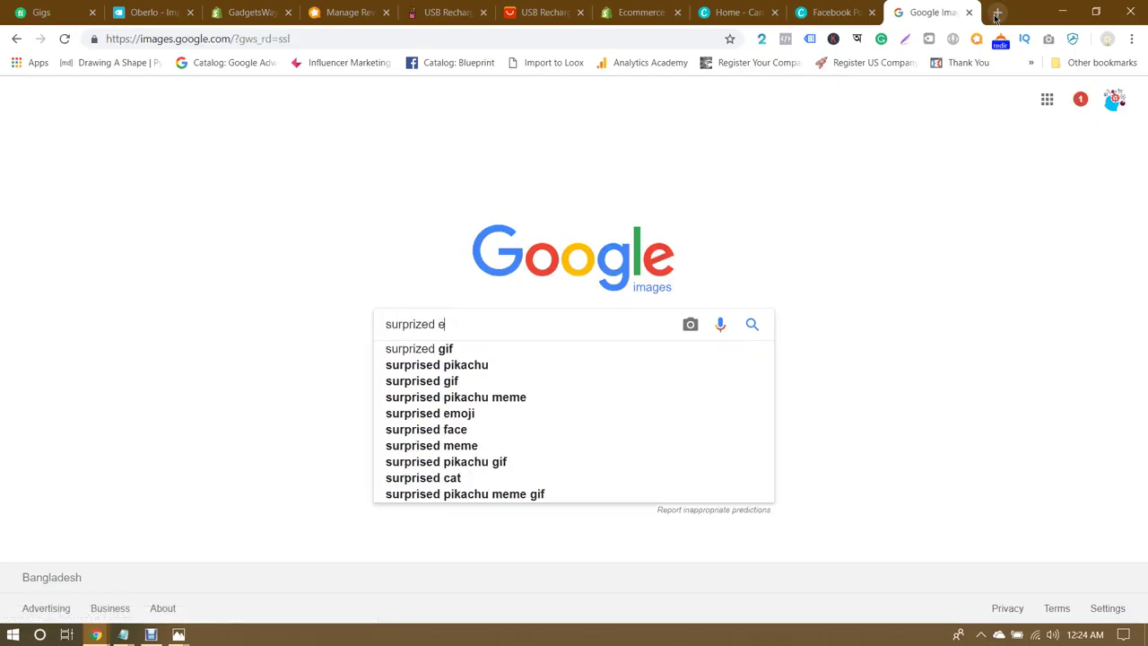
text(ji)
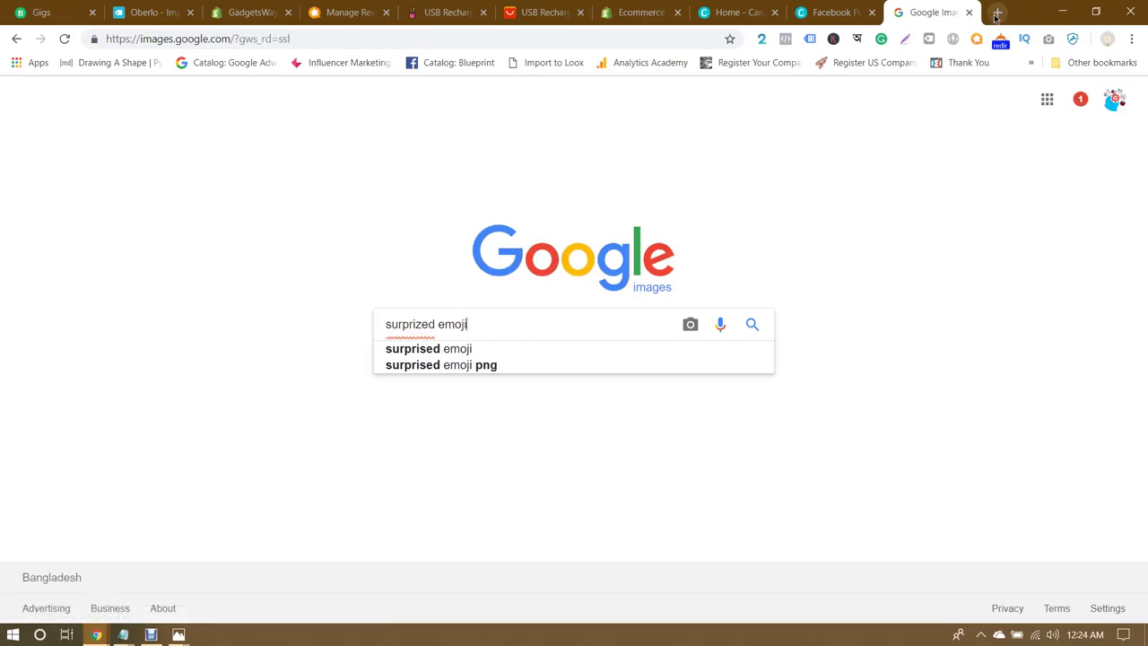
key(Return)
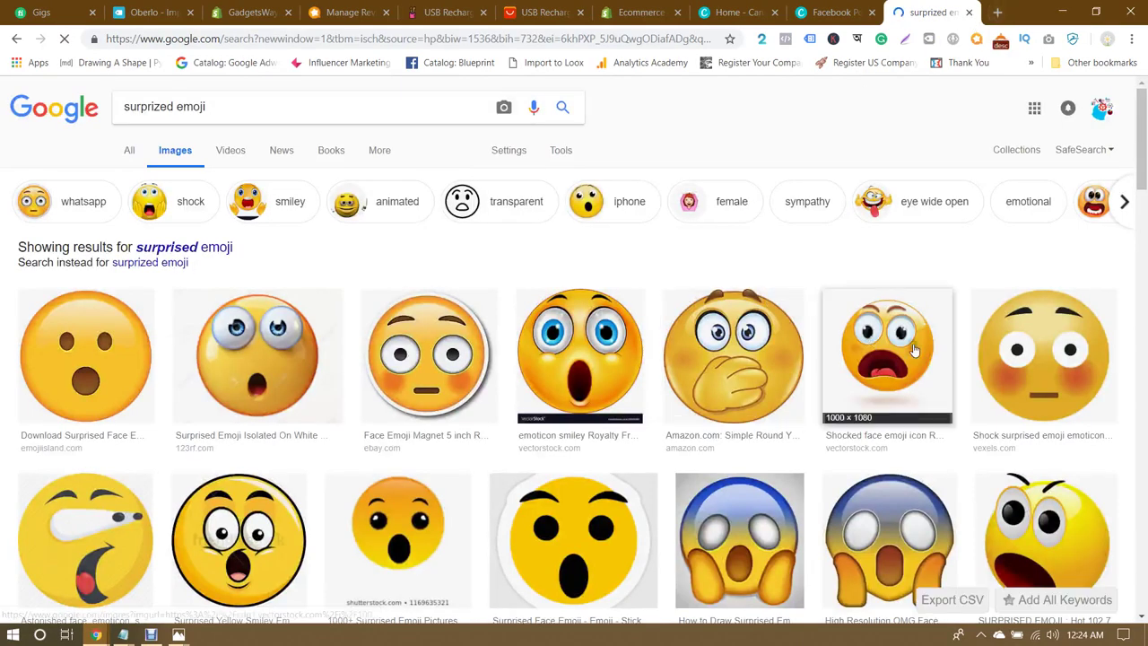
scroll(912, 349, down, 3)
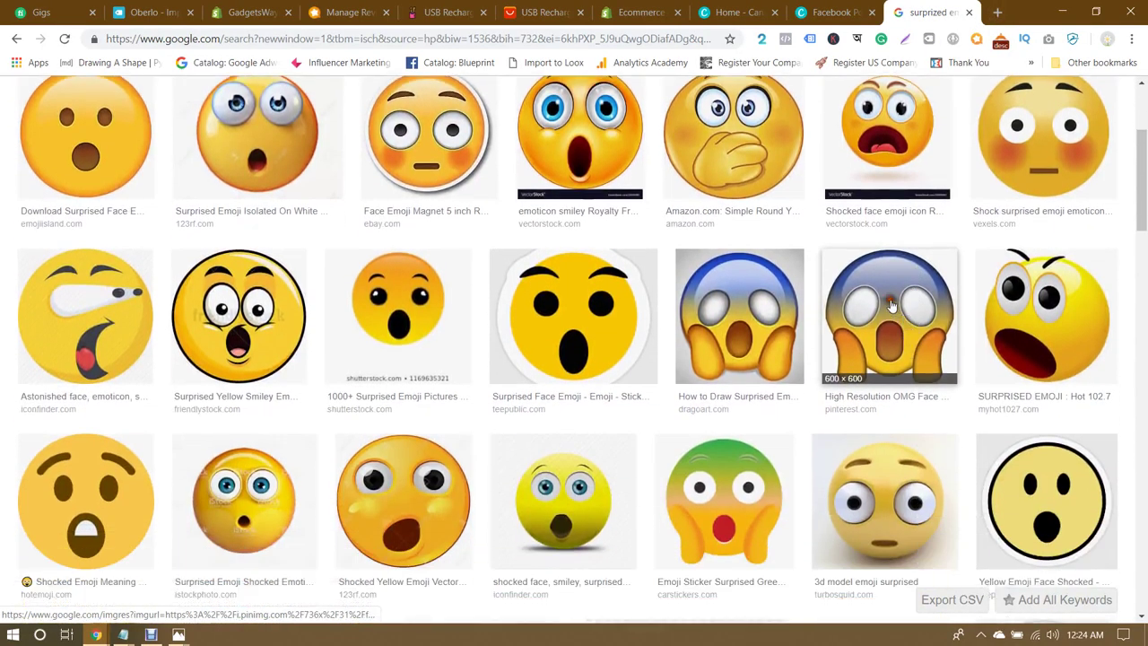
click(913, 350)
scroll(647, 373, up, 2)
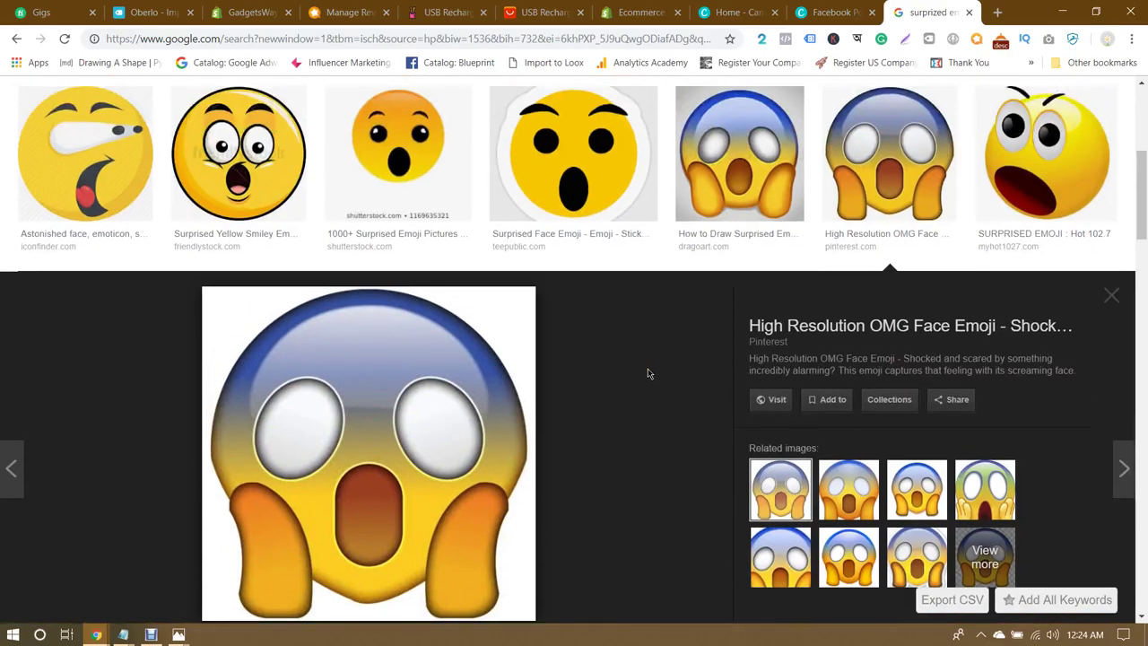
scroll(648, 372, up, 4)
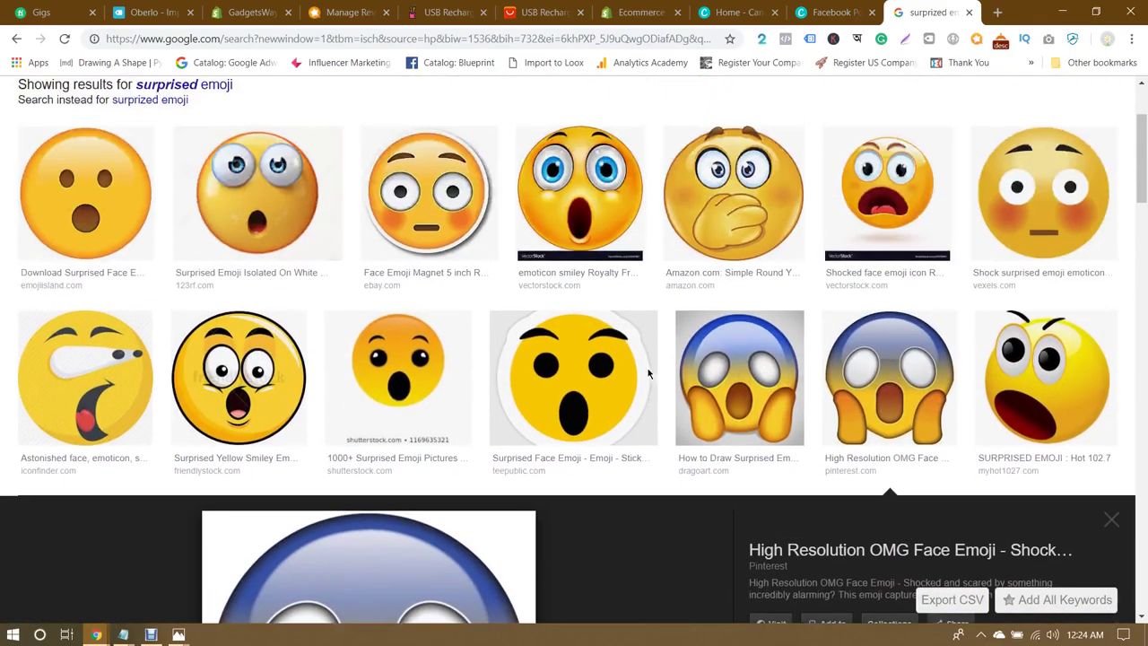
Step: Search Google Images for "surprized emoji png" and save the blue-topped screaming-face emoji to the Desktop as OMG_Face_Emoji.png
click(320, 99)
text(prized emoji p)
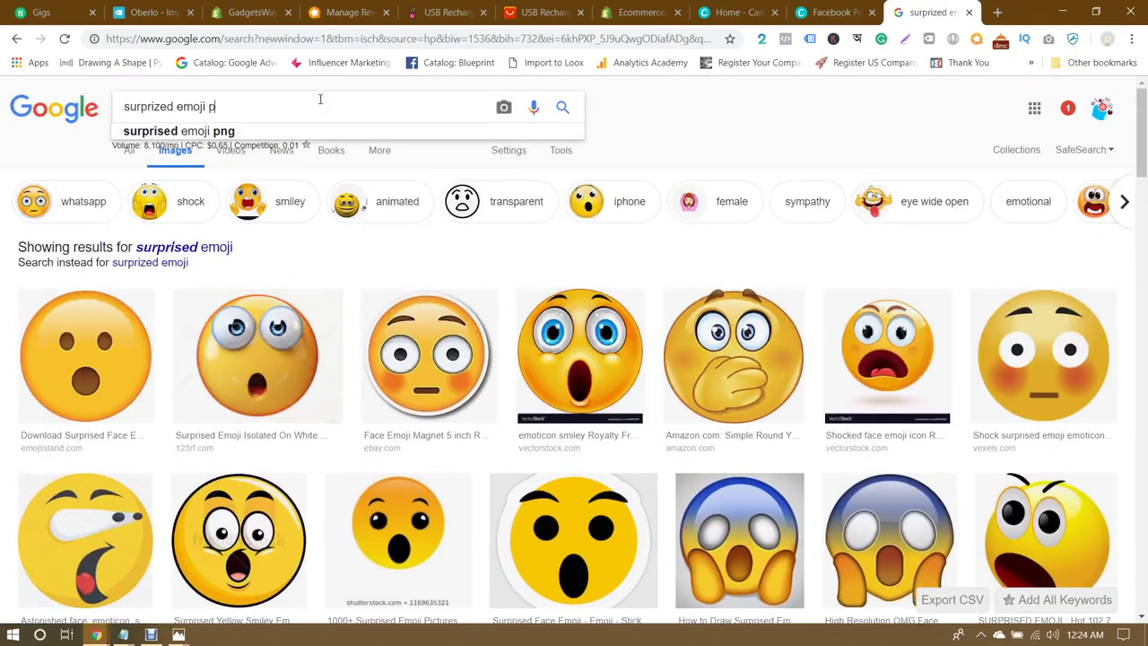
text(ng)
key(Return)
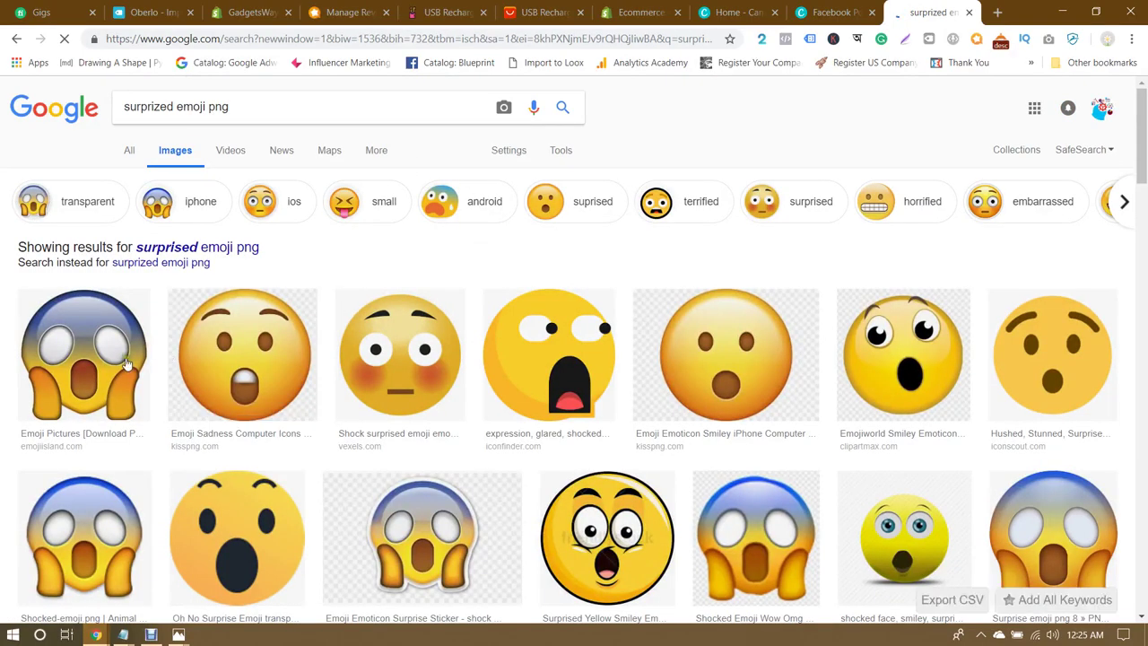
click(126, 363)
right_click(347, 345)
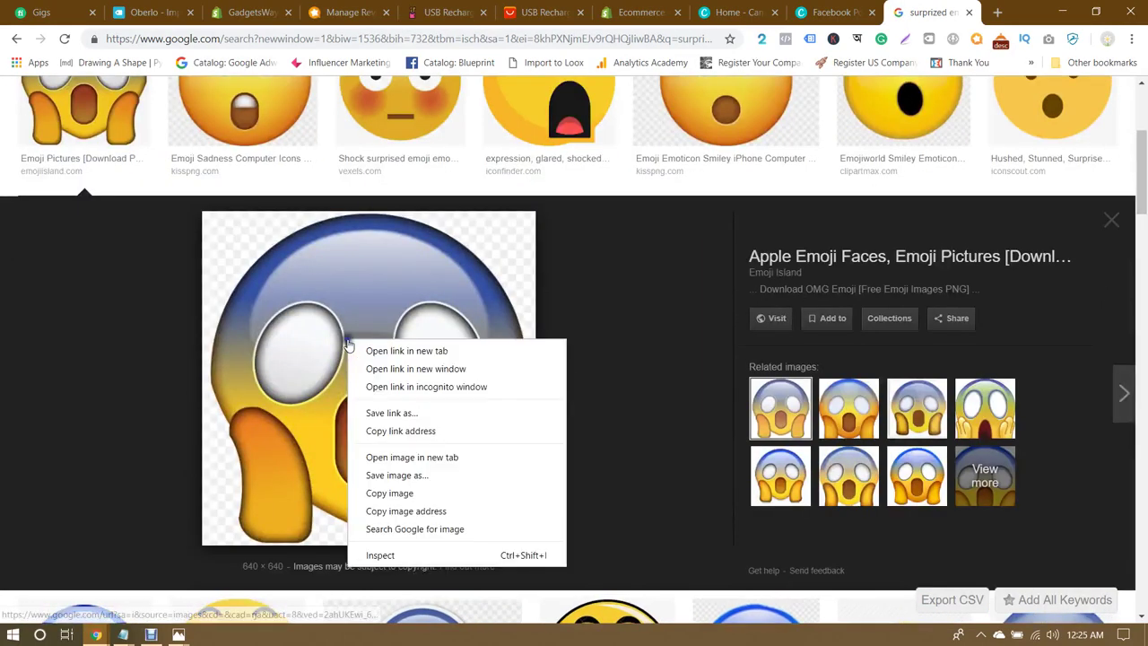
click(397, 475)
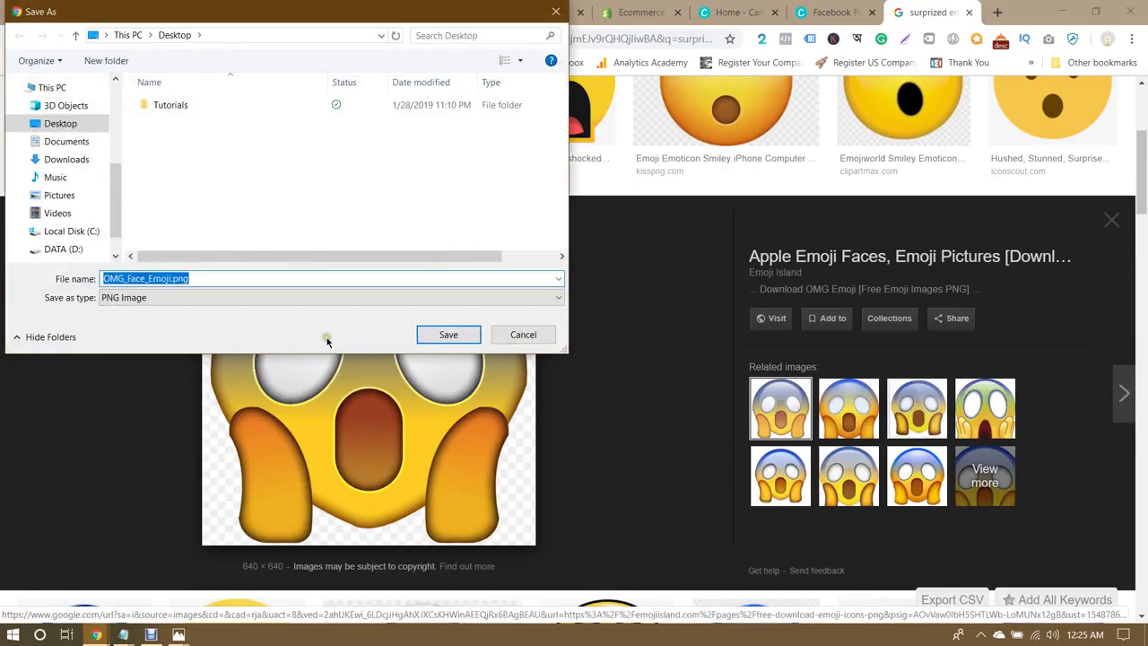
click(449, 334)
Step: Switch back to the Canva design and upload the downloaded OMG_Face_Emoji.png to its image uploads
click(812, 12)
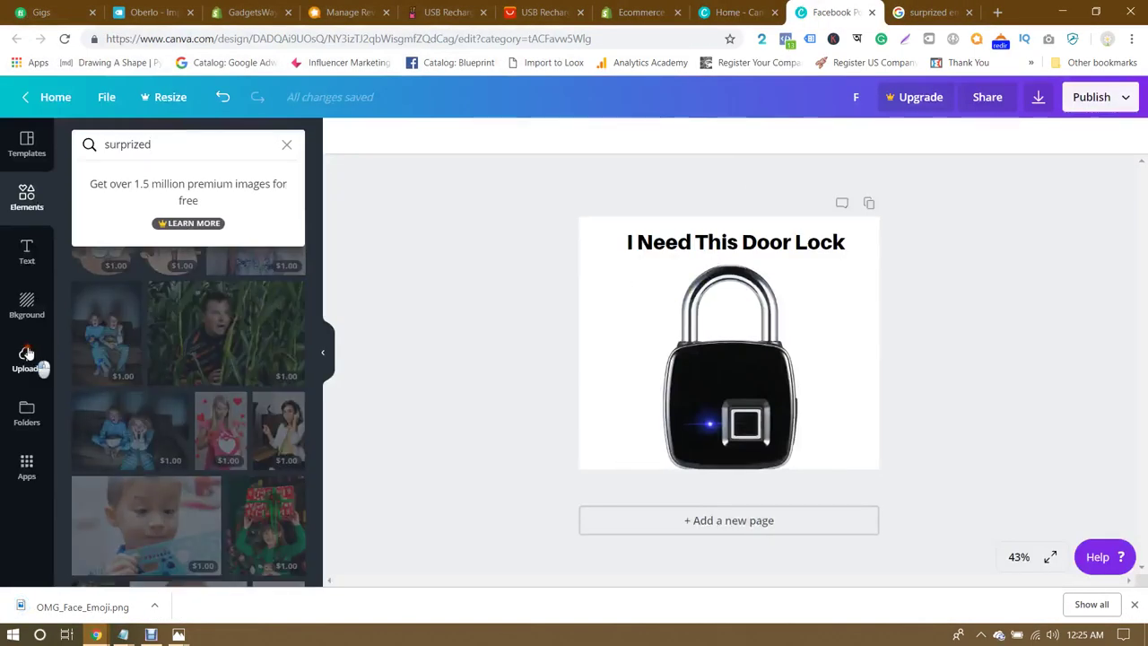
click(27, 354)
drag(82, 606, 163, 330)
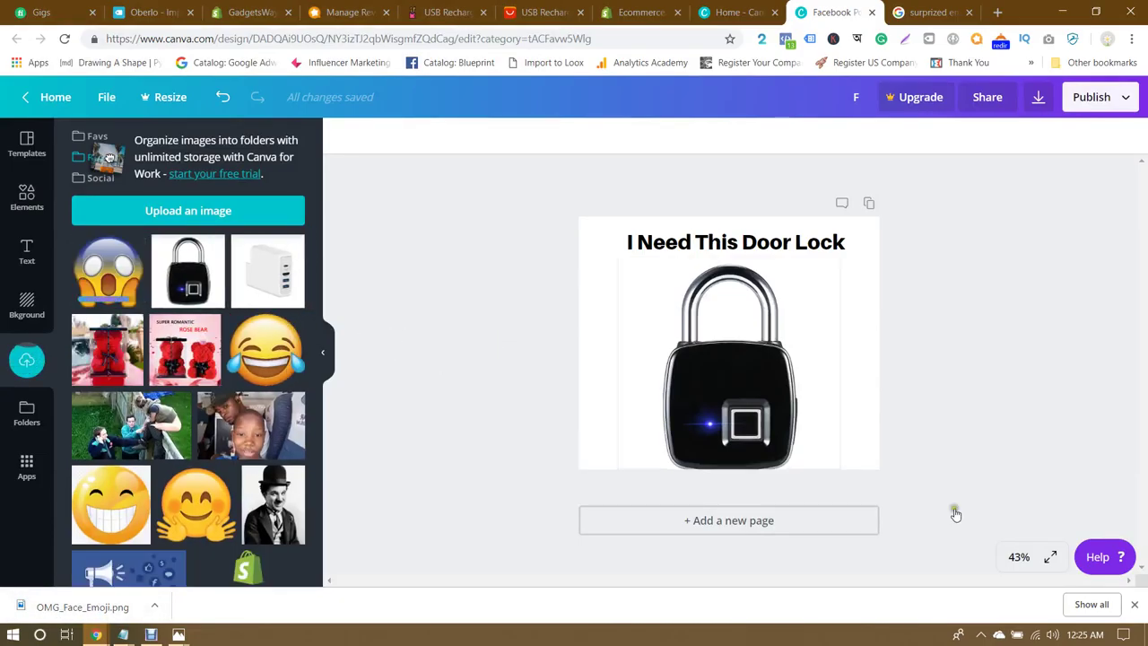
click(1134, 604)
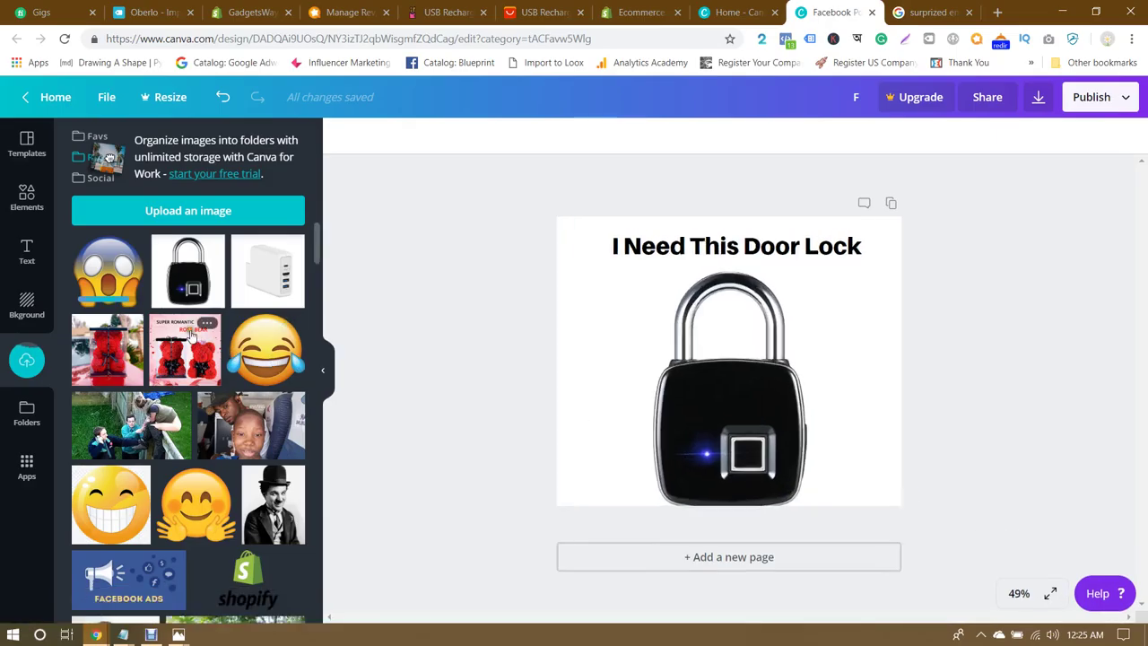
Step: Place a small screaming-face emoji on each side of the padlock's shackle, level with each other just below the heading
drag(843, 477, 596, 300)
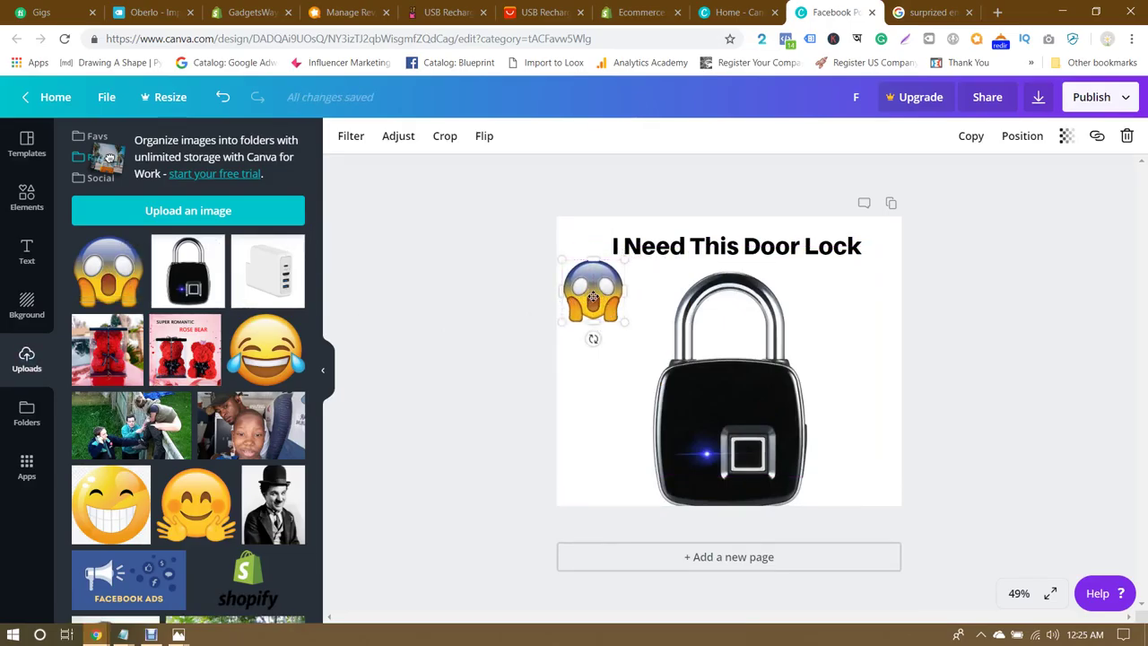
drag(592, 296, 876, 297)
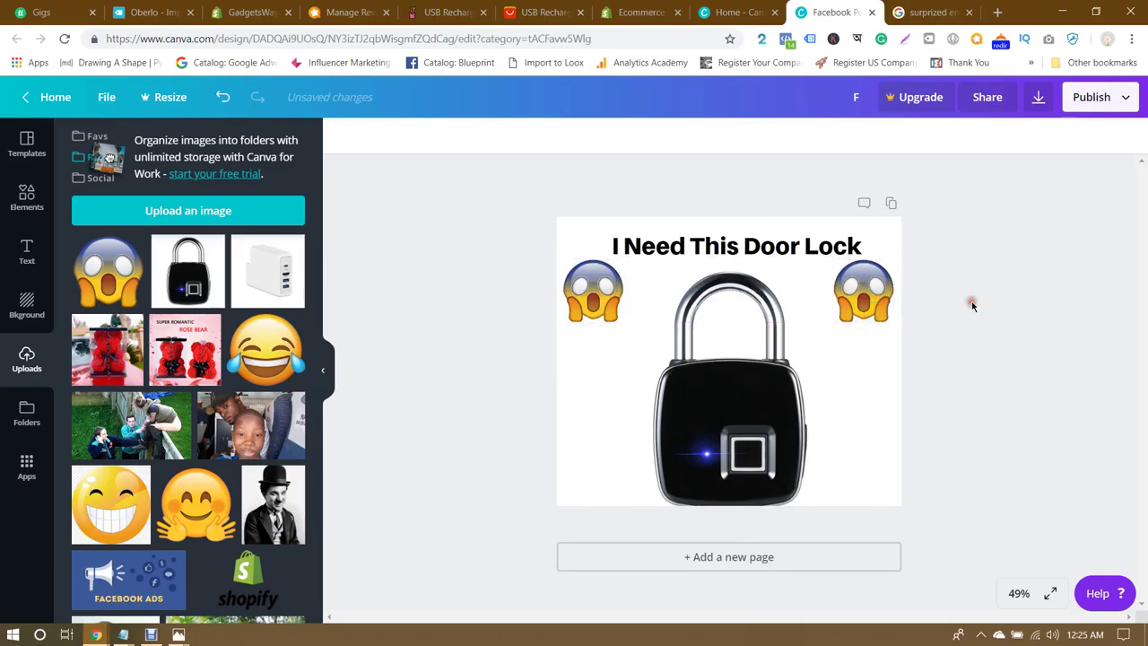
click(591, 296)
drag(591, 296, 593, 296)
click(944, 299)
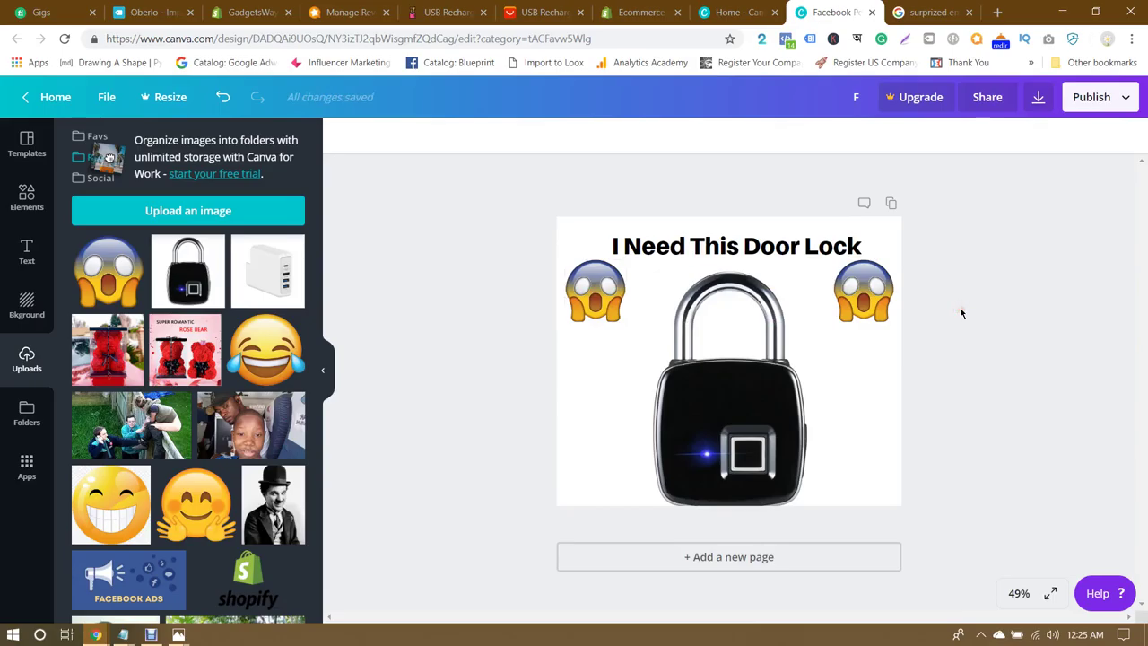
Step: Move the heading up slightly, away from the two emojis
drag(749, 247, 749, 244)
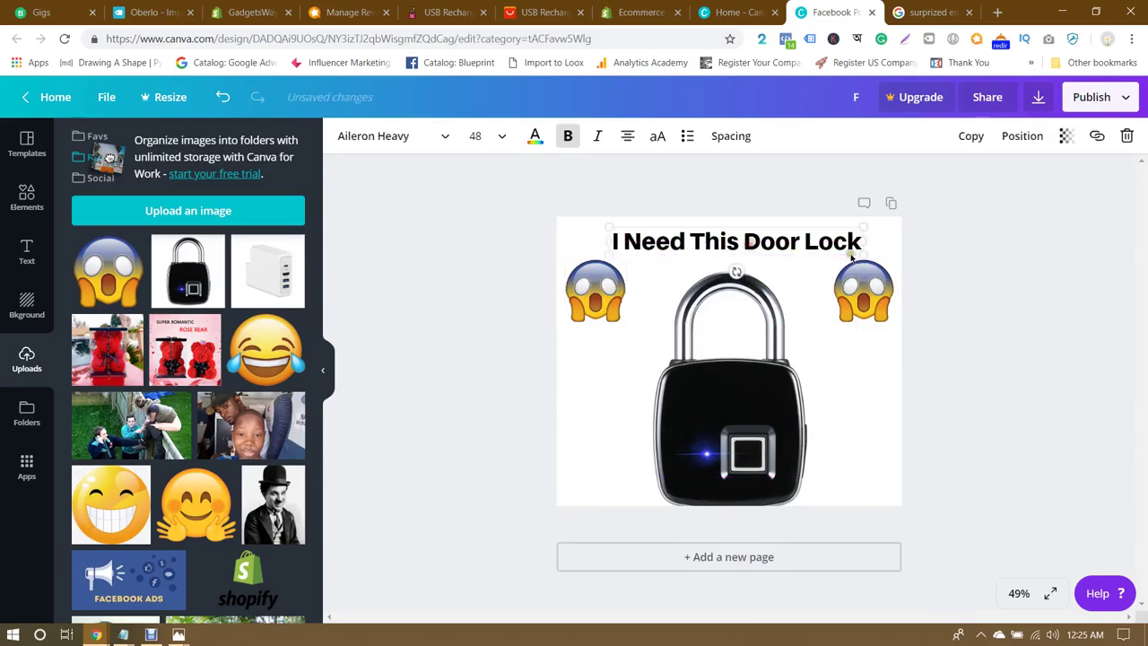
click(956, 260)
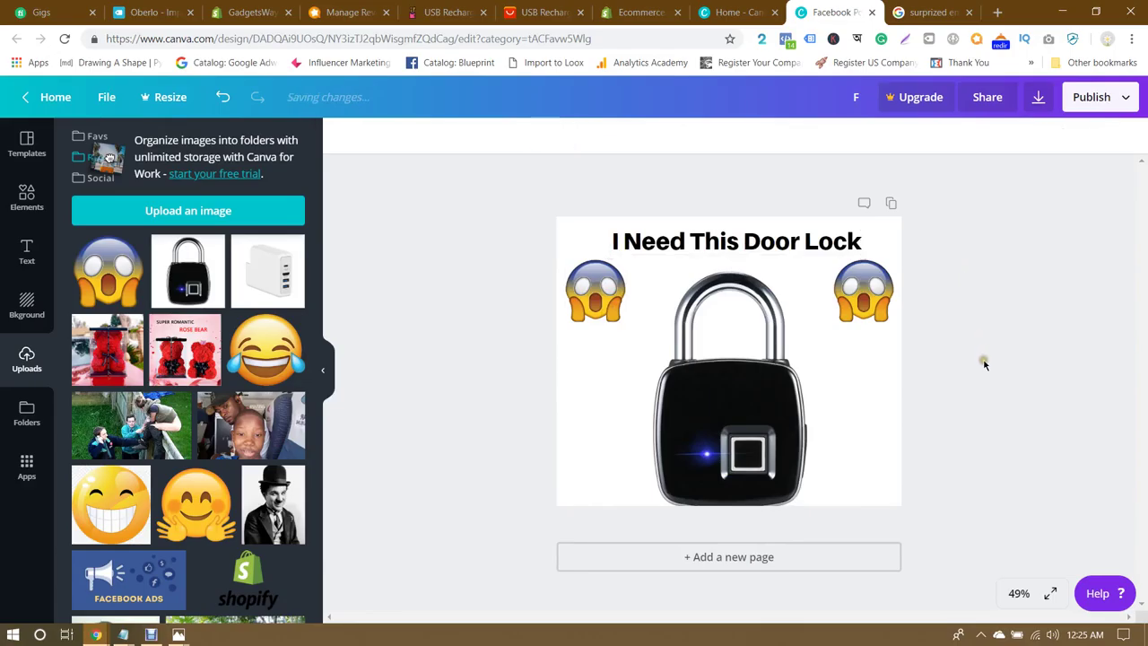
Step: Enlarge the padlock image slightly and raise it toward the heading, and nudge the heading up a little
click(814, 457)
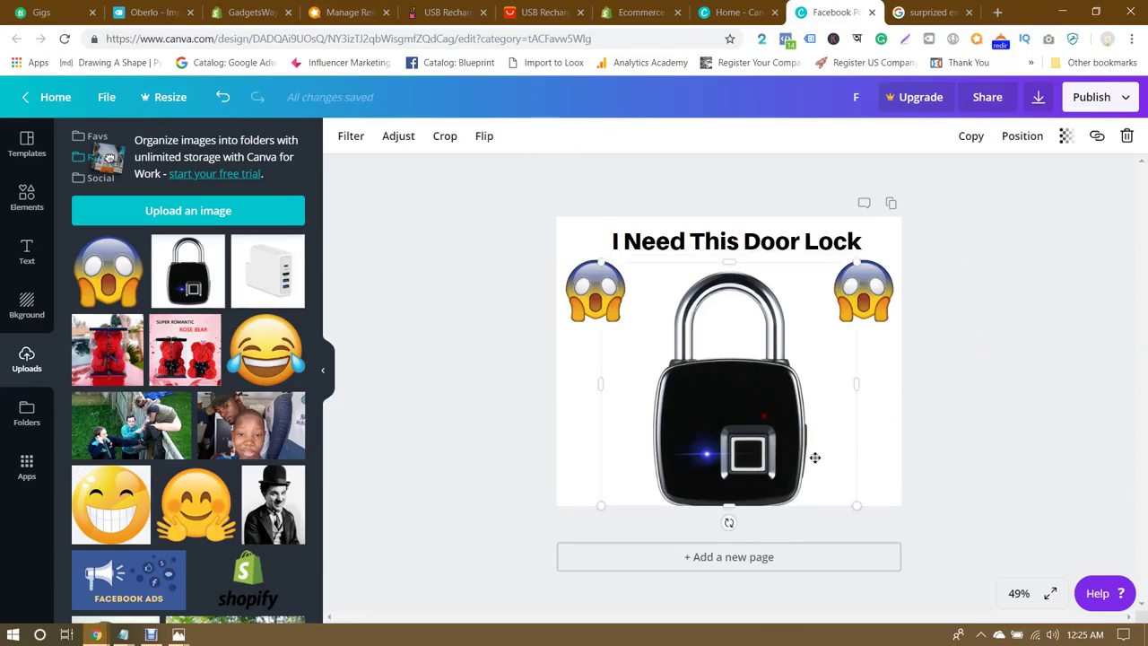
drag(784, 453, 788, 448)
drag(861, 500, 866, 505)
drag(773, 468, 773, 459)
click(979, 447)
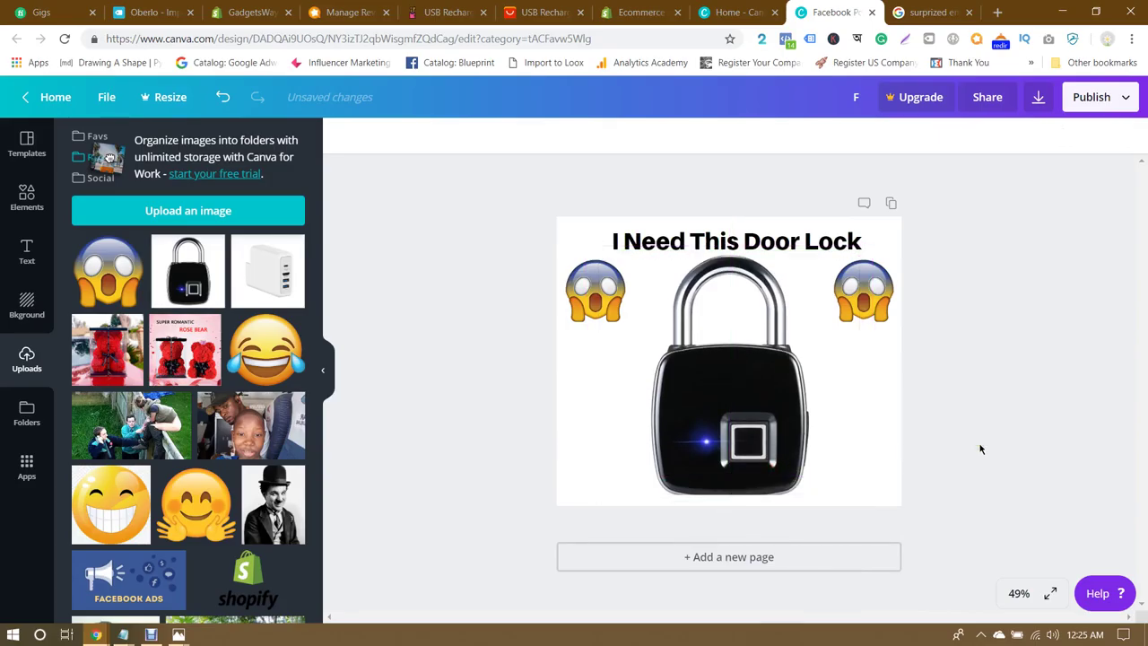
drag(827, 243, 818, 236)
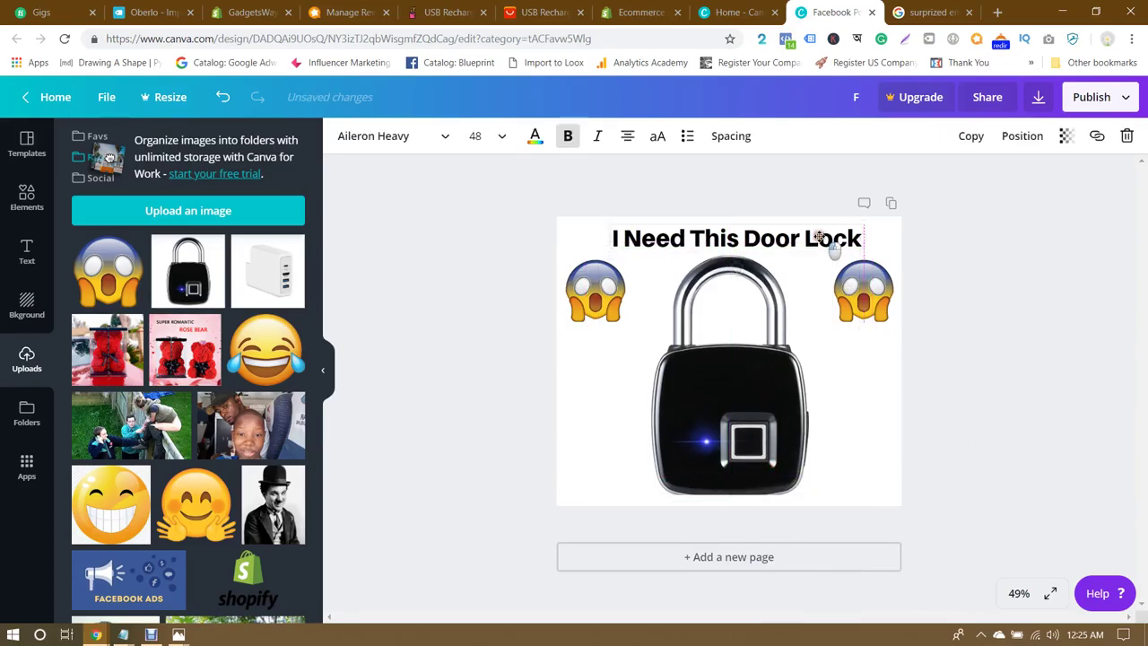
click(983, 263)
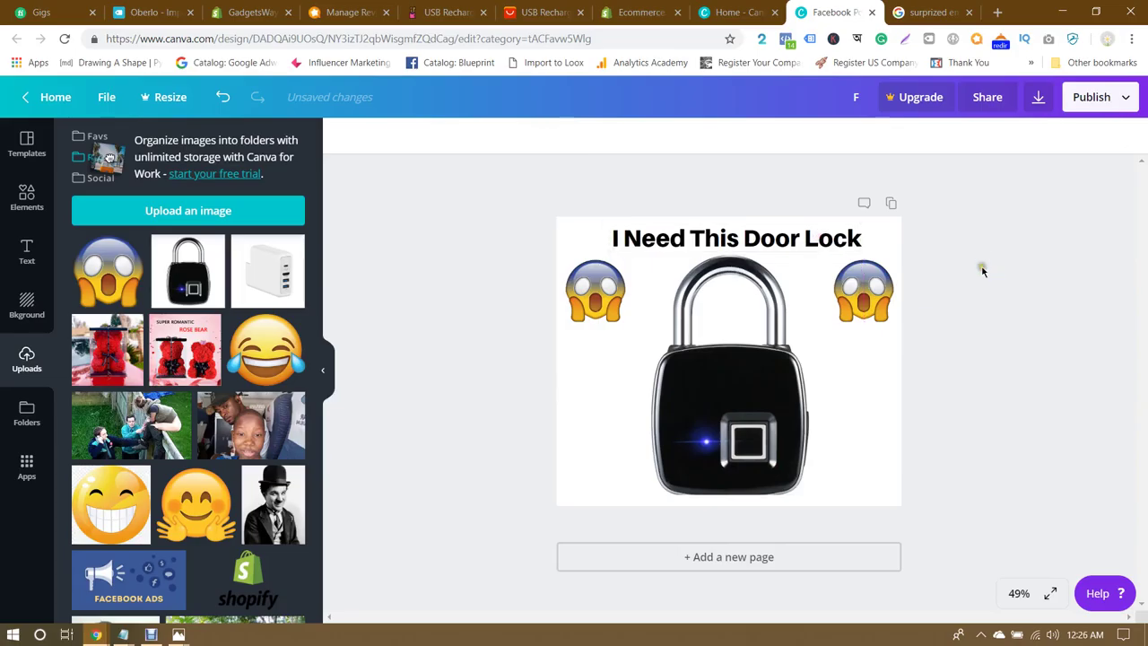
Step: Download the finished design as a PNG and dismiss the subscription offer
click(1035, 97)
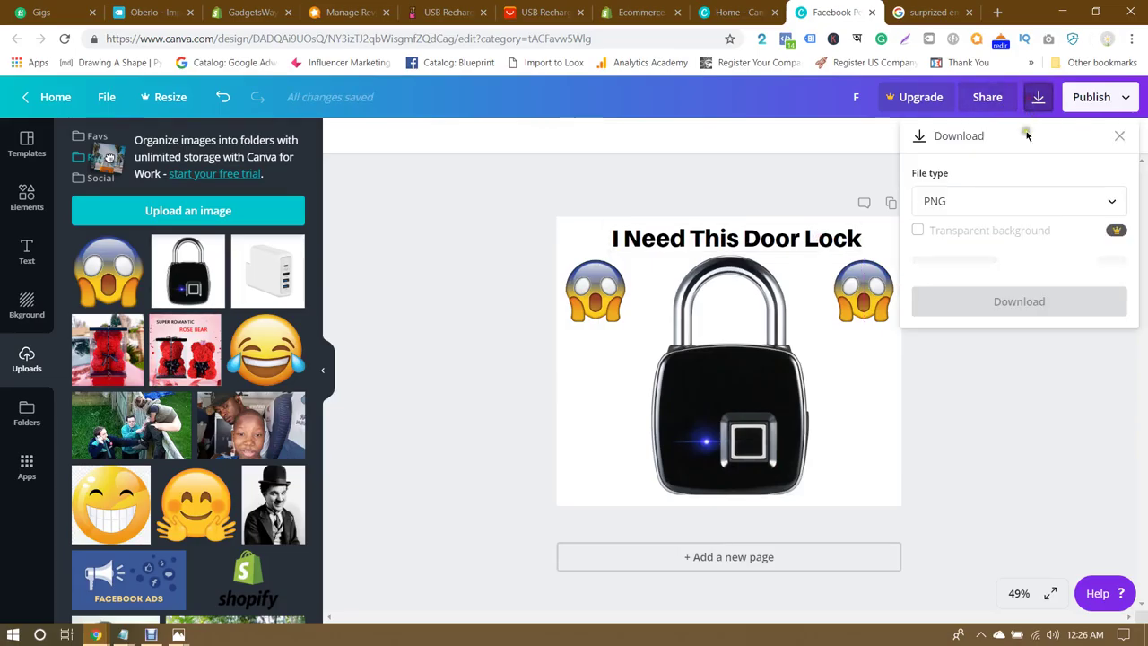
click(1019, 272)
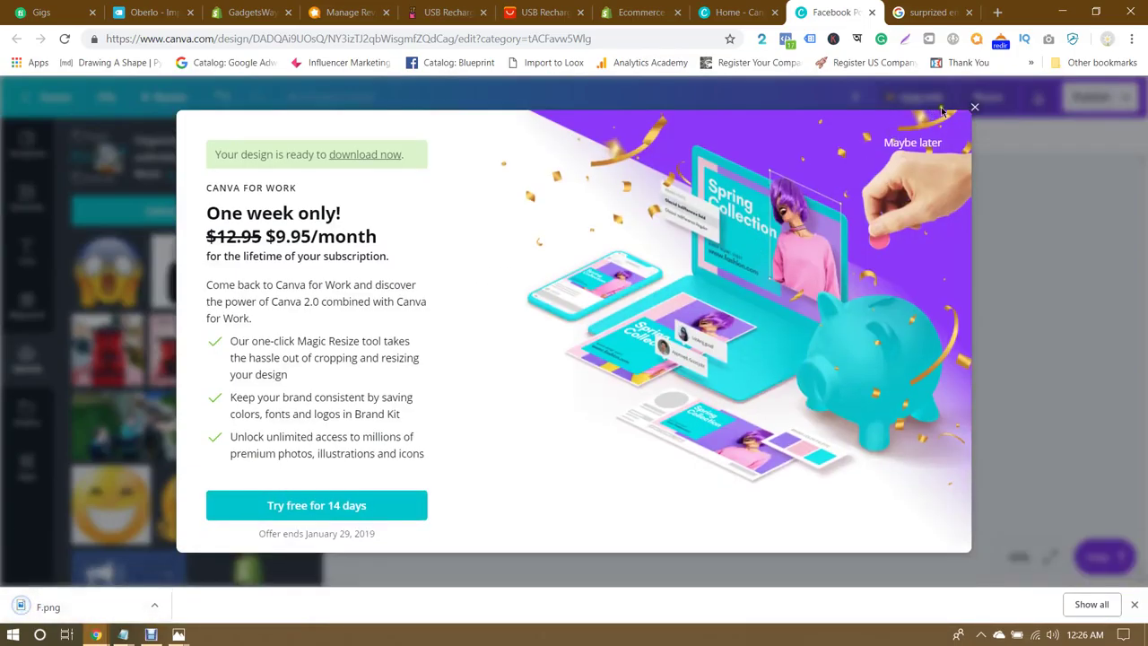
click(974, 108)
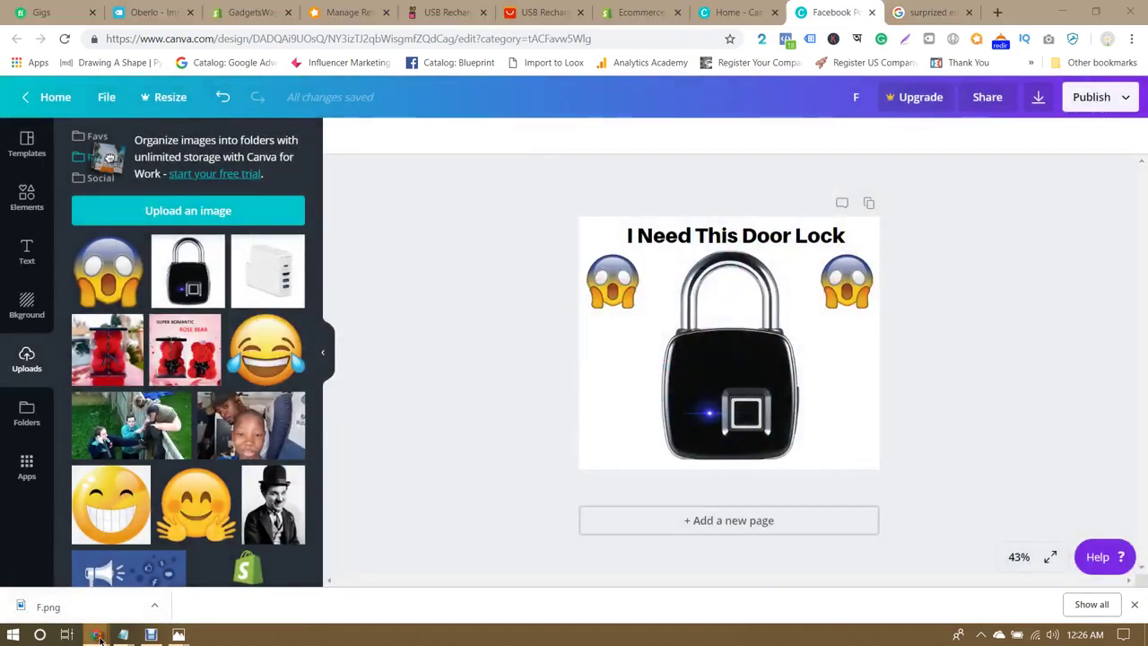
Step: Switch to Facebook Ads Manager and set F.png from the Downloads folder as the unpublished page post's image
mouse_move(97, 634)
click(235, 563)
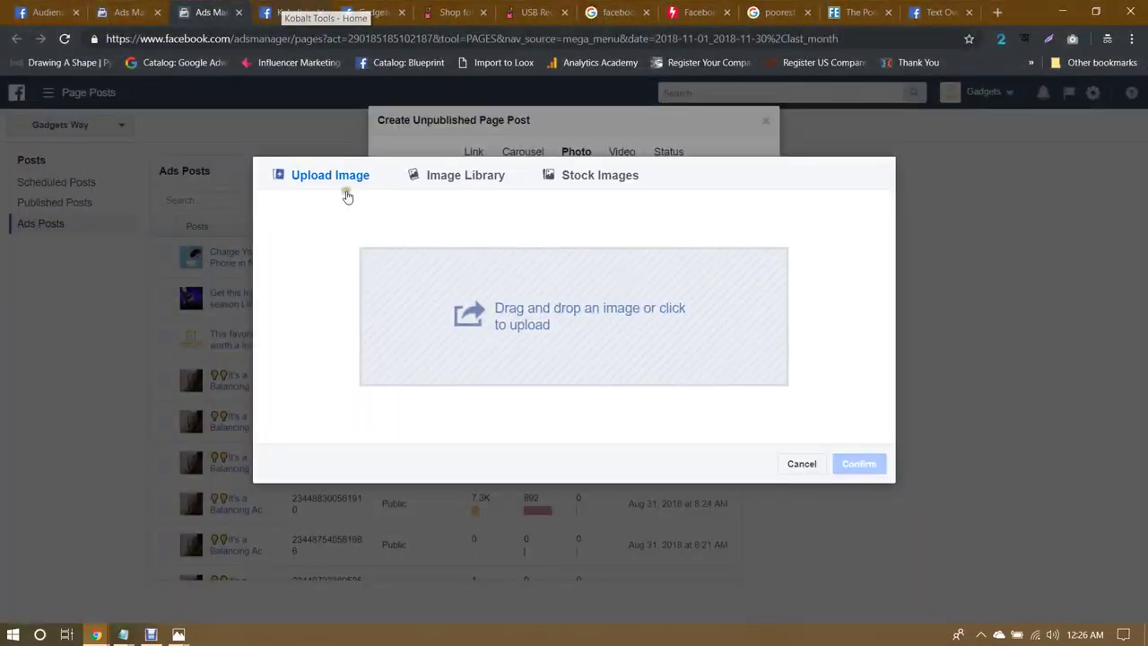
click(547, 332)
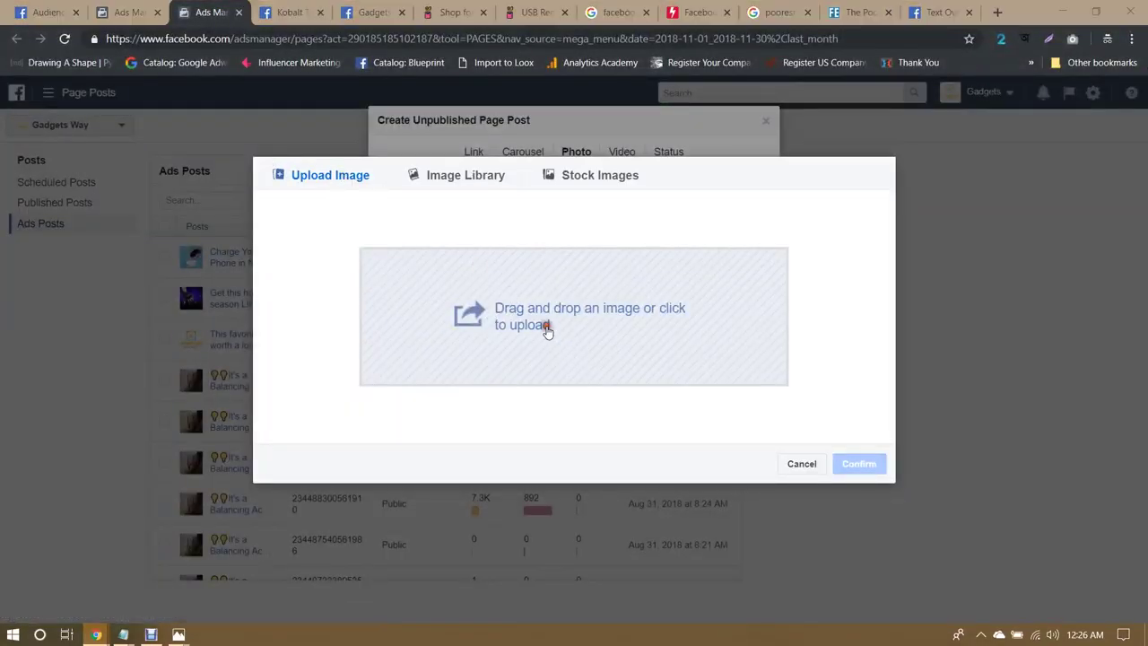
click(74, 184)
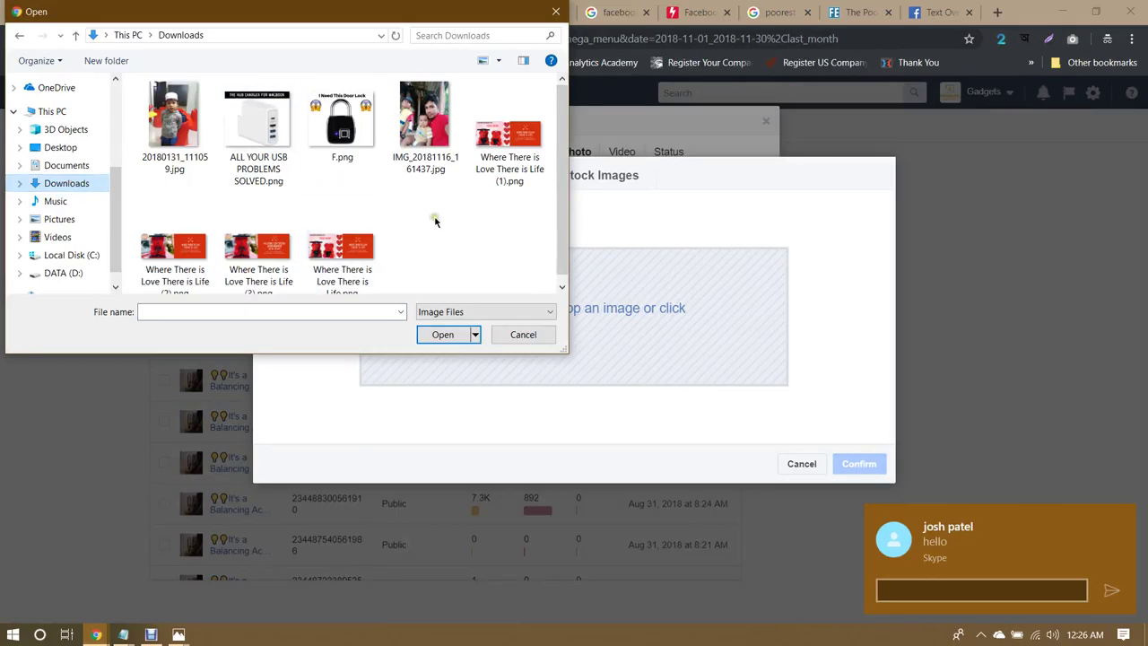
click(340, 120)
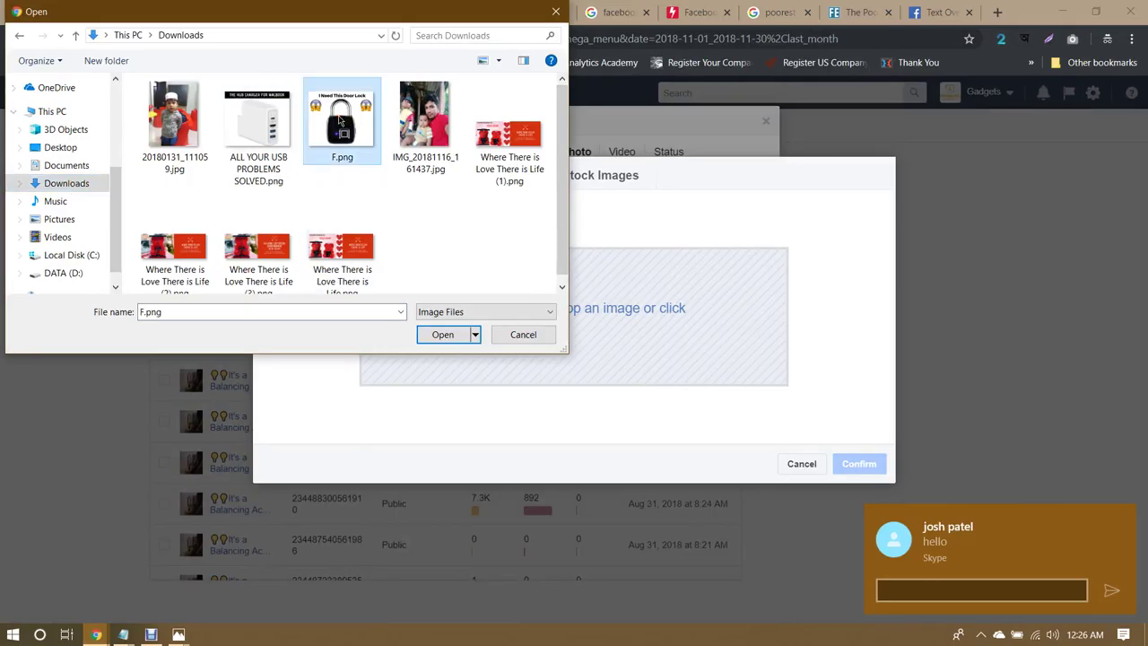
click(446, 329)
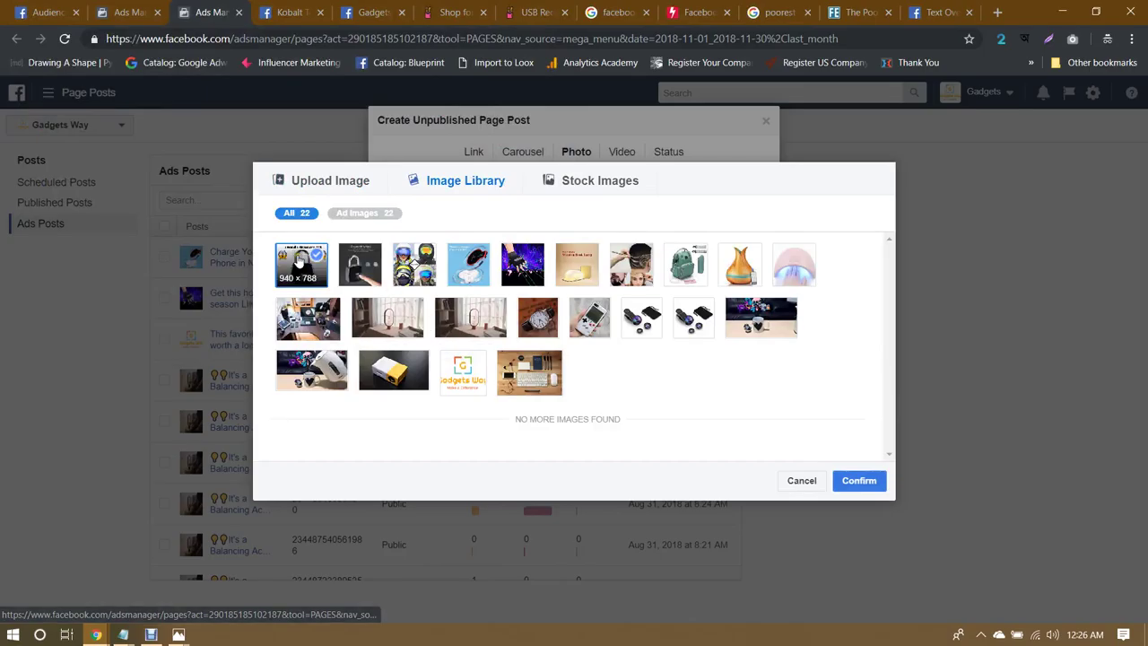
click(857, 480)
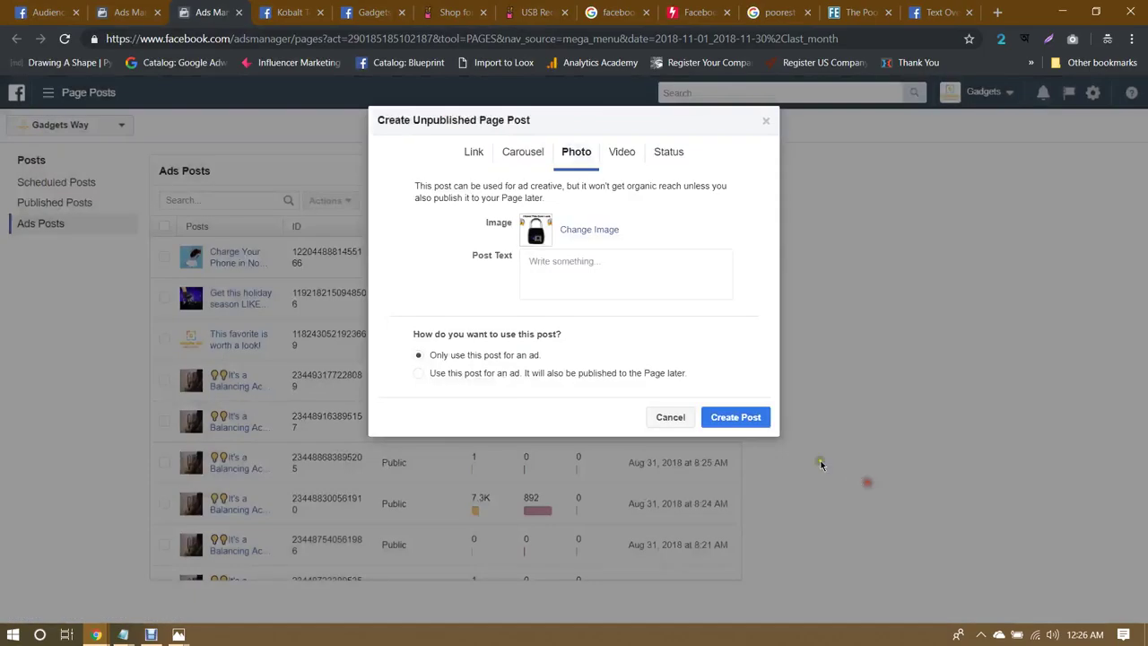
Step: Copy the sentence "Your fingerprint is your password!" from the description on the store's fingerprint door lock page
click(579, 277)
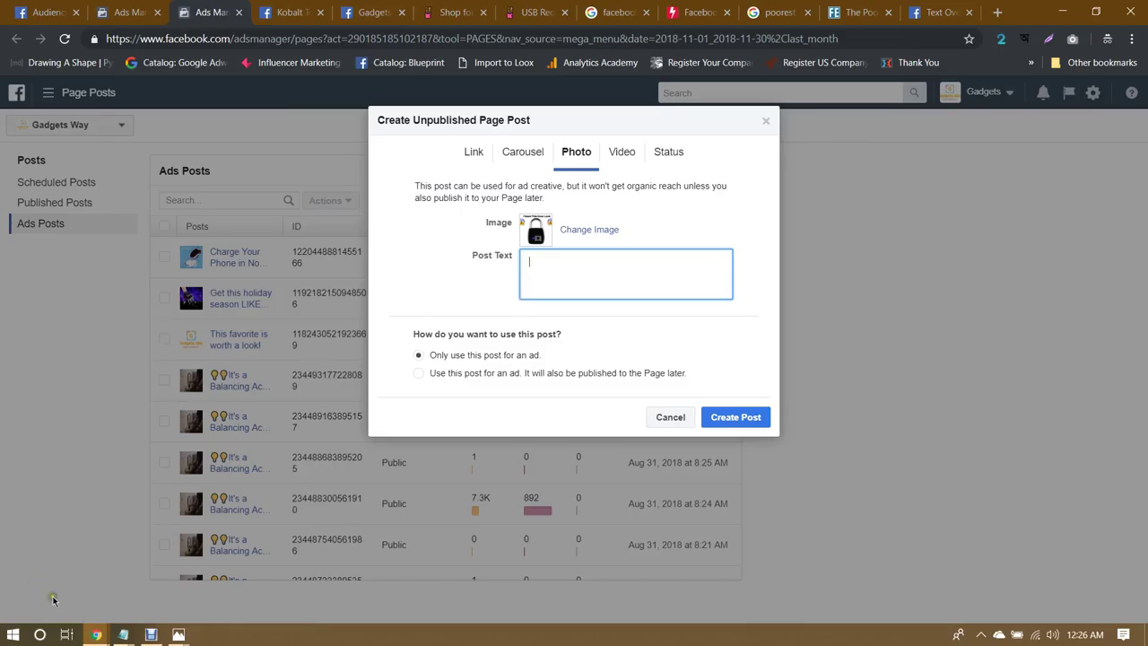
click(96, 634)
click(188, 570)
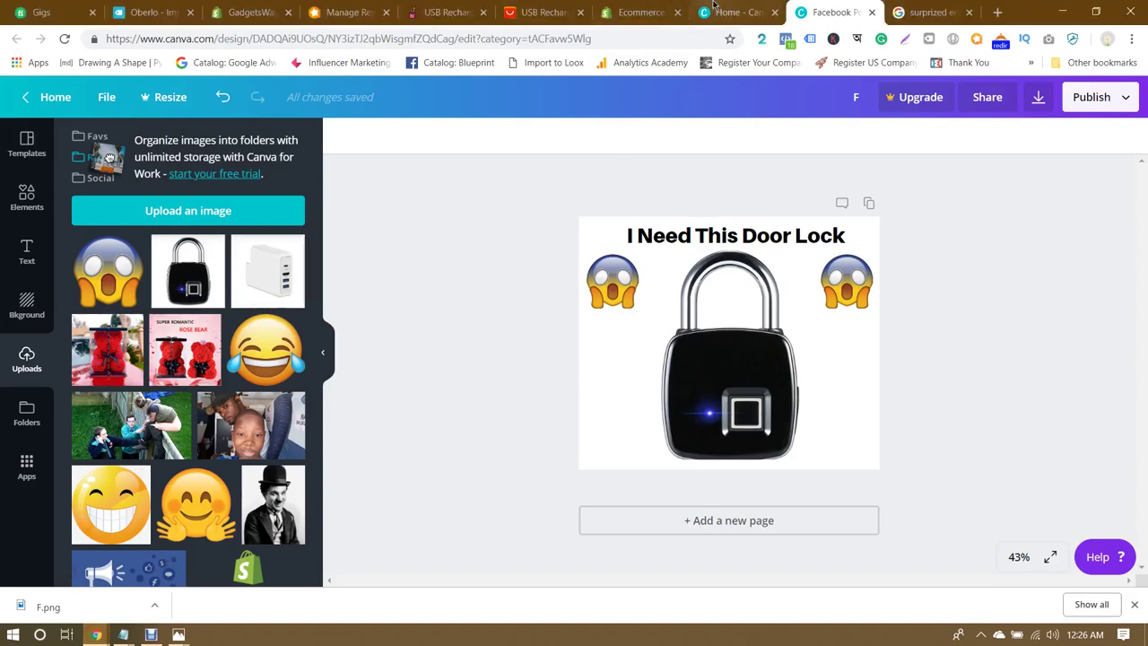
click(421, 4)
scroll(789, 324, down, 3)
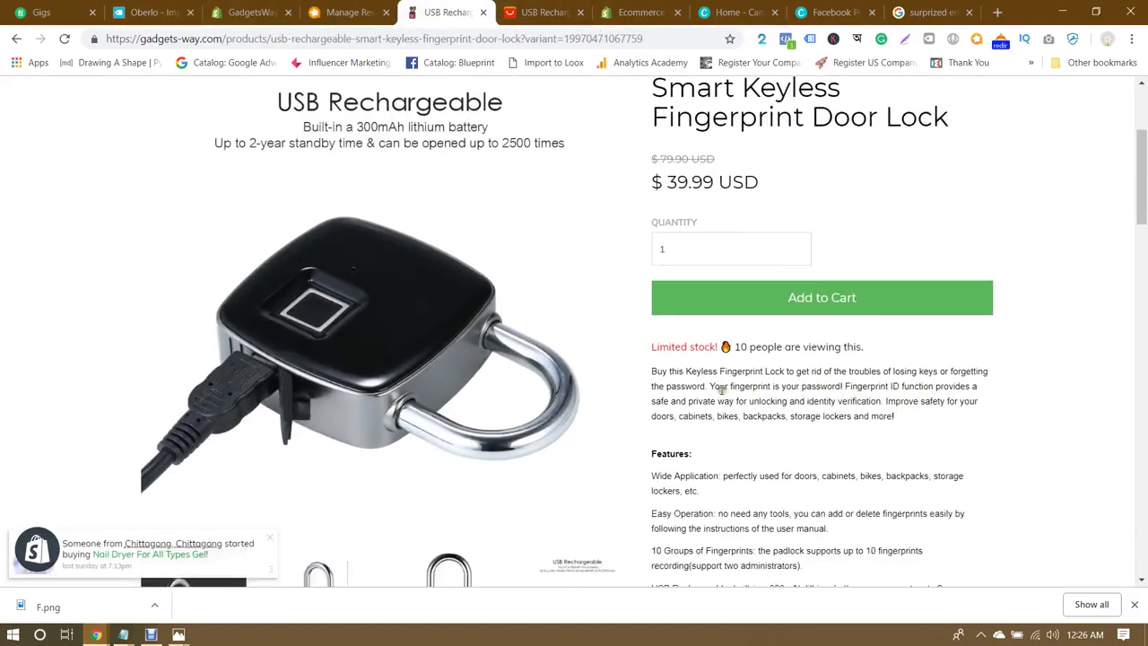
drag(711, 385, 843, 387)
key(ctrl+c)
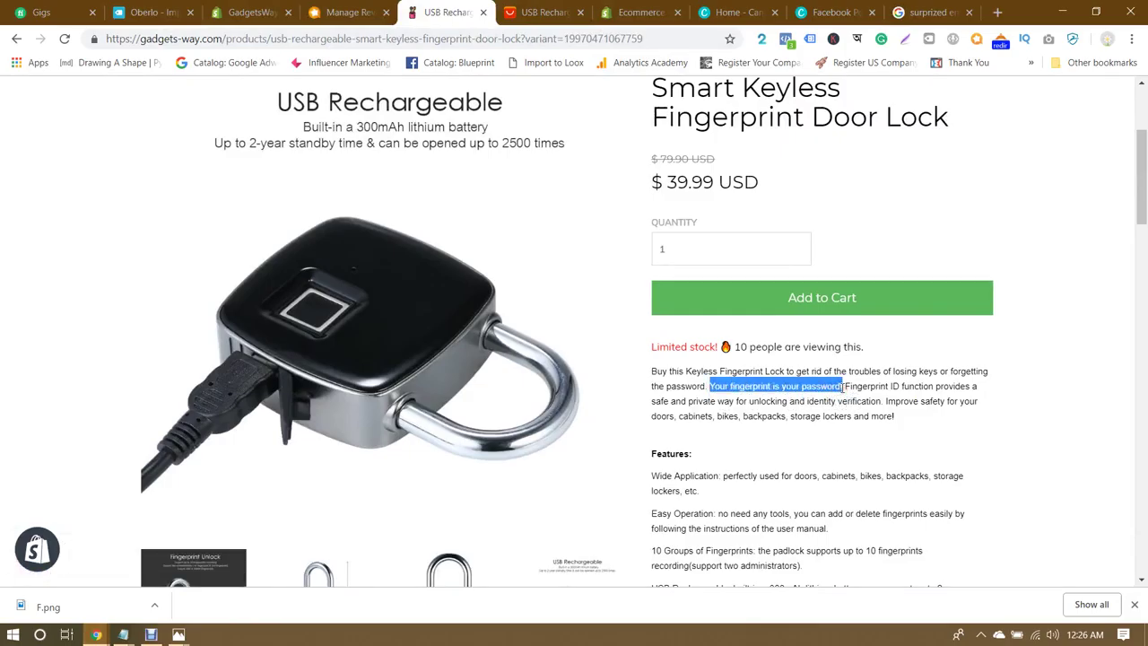
Step: Back in Ads Manager, paste the copied sentence as post text and add a second line, "Get Yours Now -"
mouse_move(96, 634)
click(240, 569)
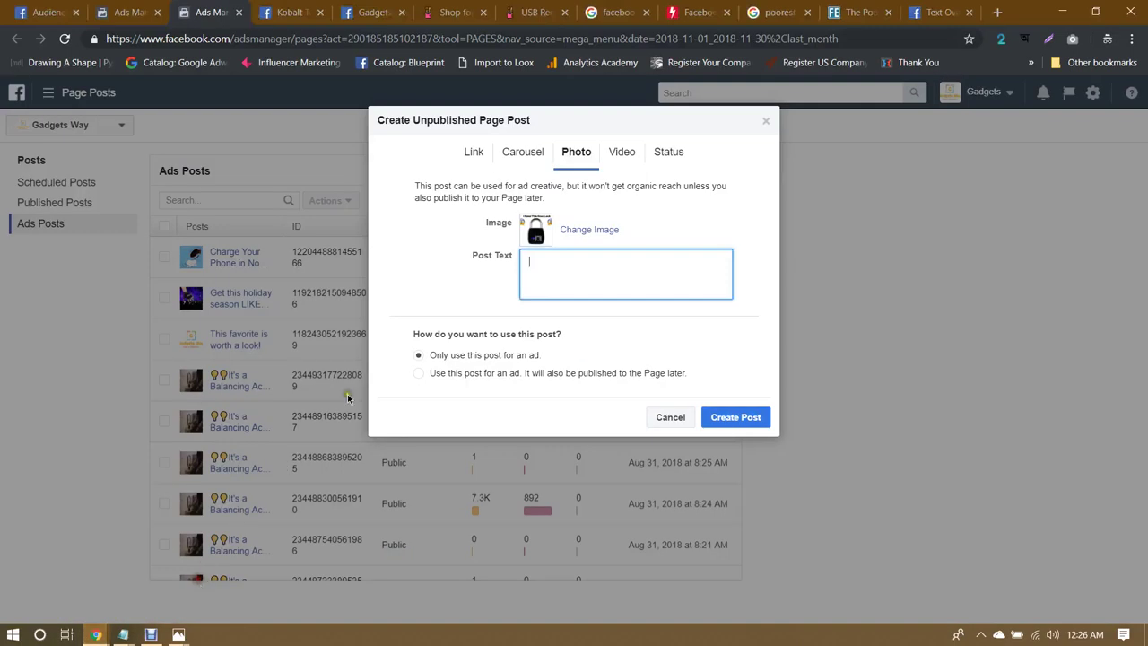
key(ctrl+v)
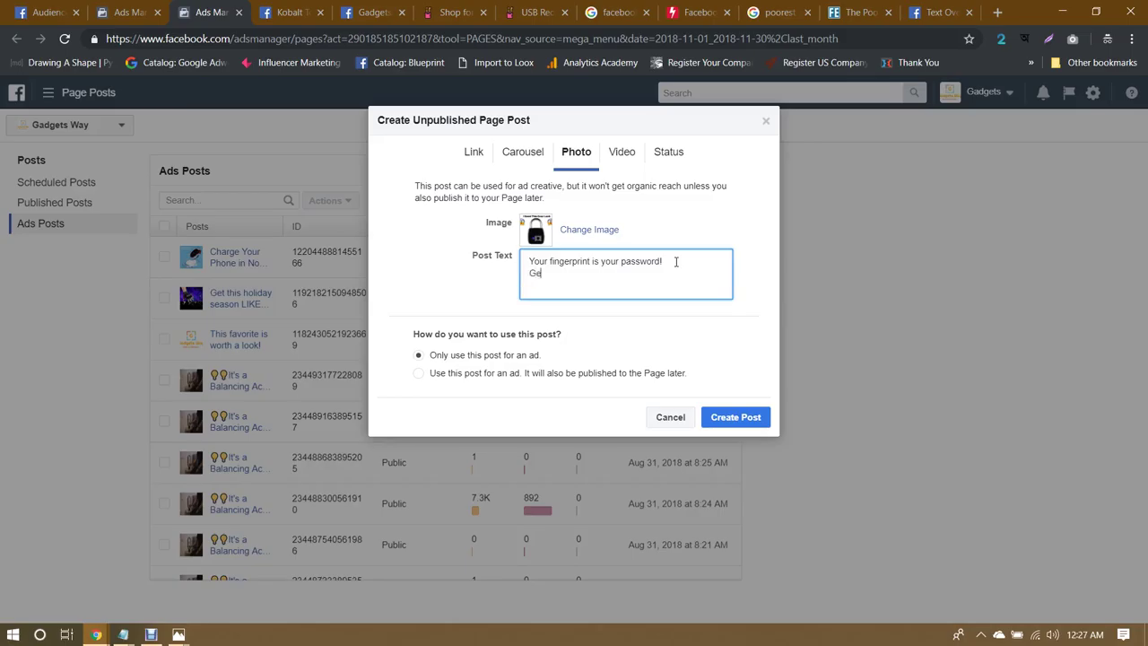
text(ours Now -)
Step: On the store's product page, bring up the short address gadgets-way.com/SmartLock, copy it and load it
mouse_move(152, 632)
mouse_move(169, 582)
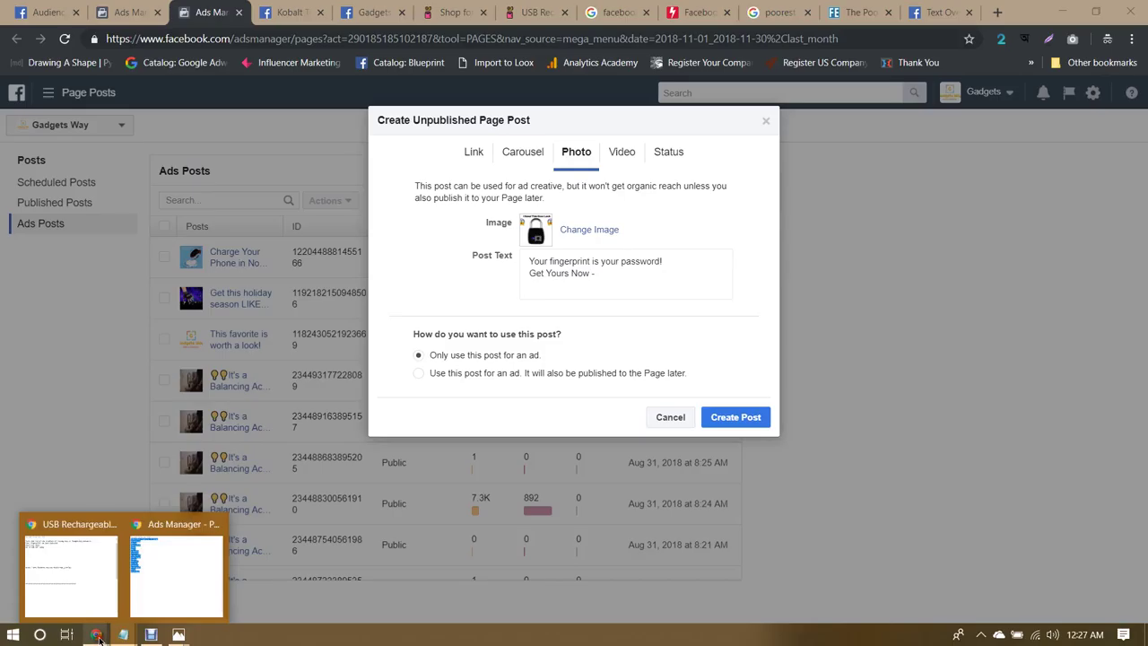
click(70, 574)
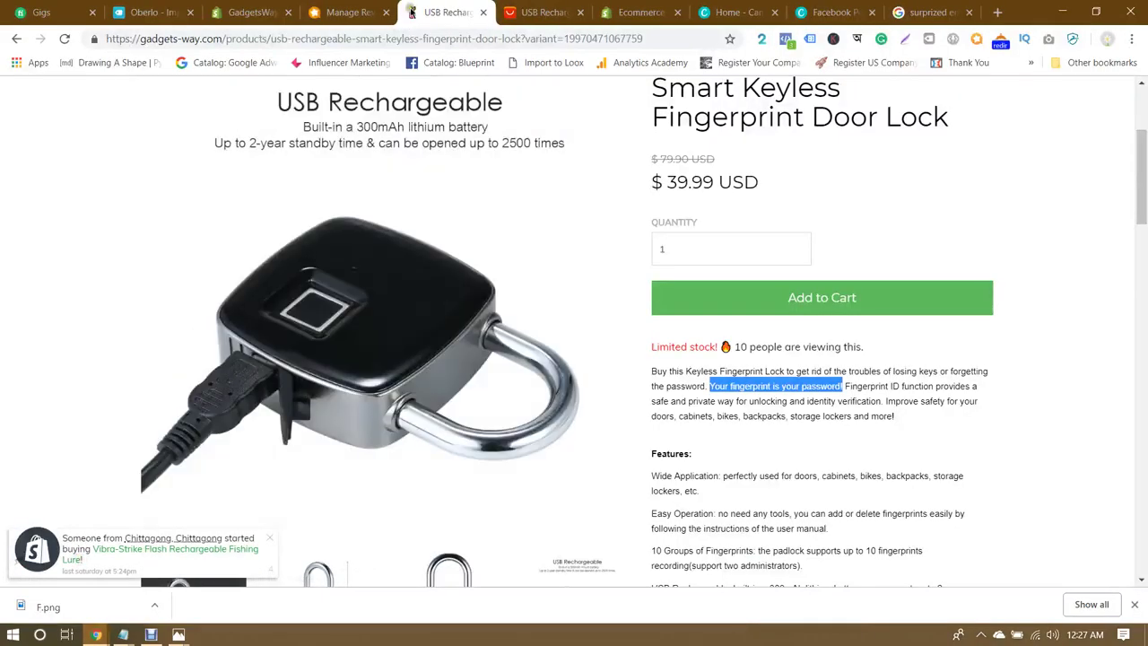
drag(227, 38, 785, 52)
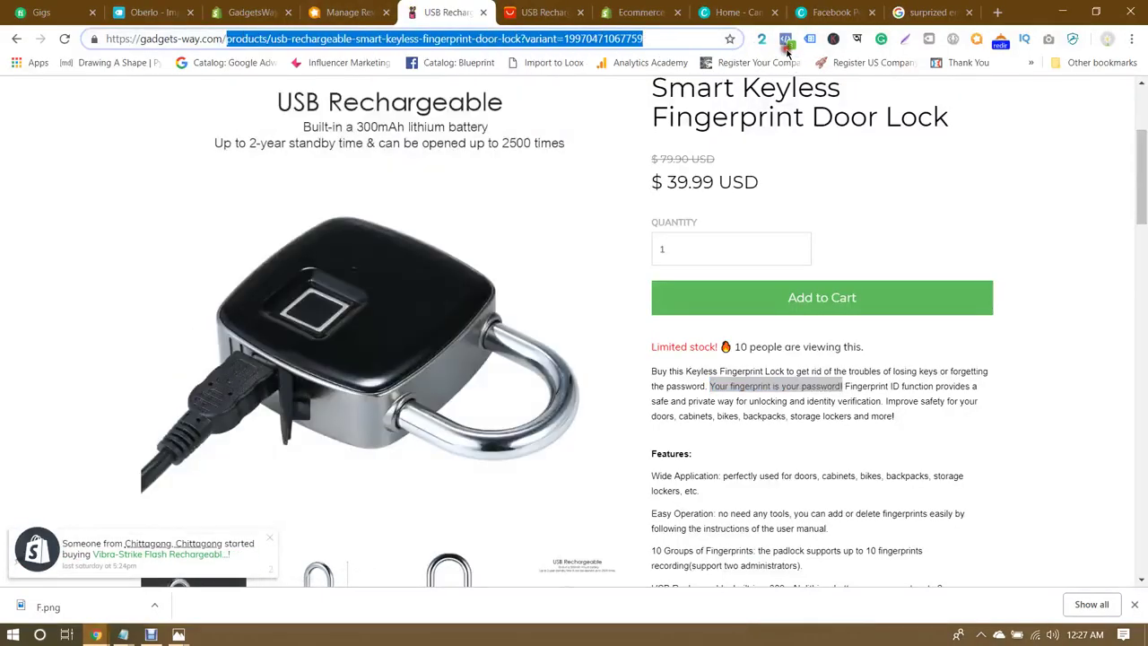
text(sm)
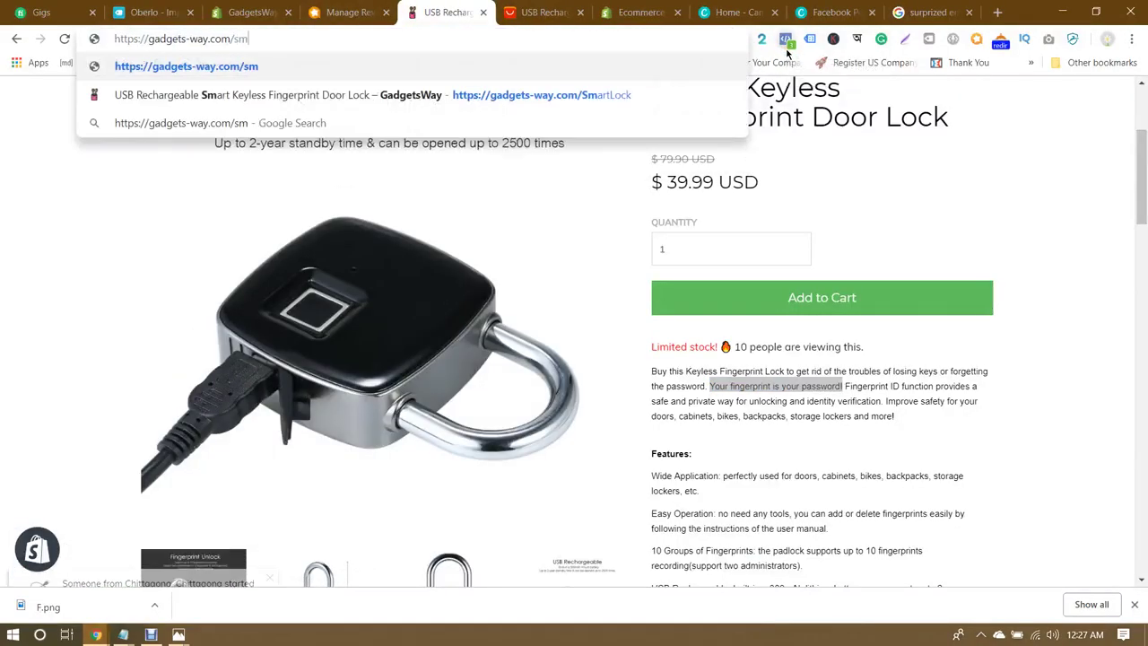
key(Down)
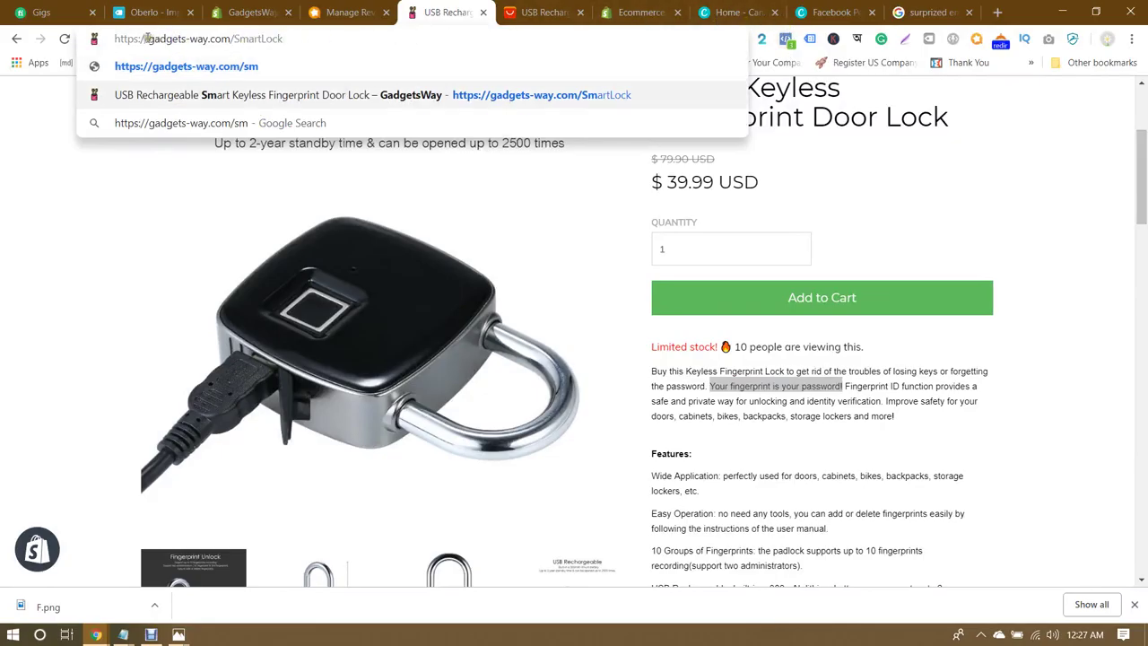
drag(148, 39, 328, 39)
key(ctrl+c)
key(Return)
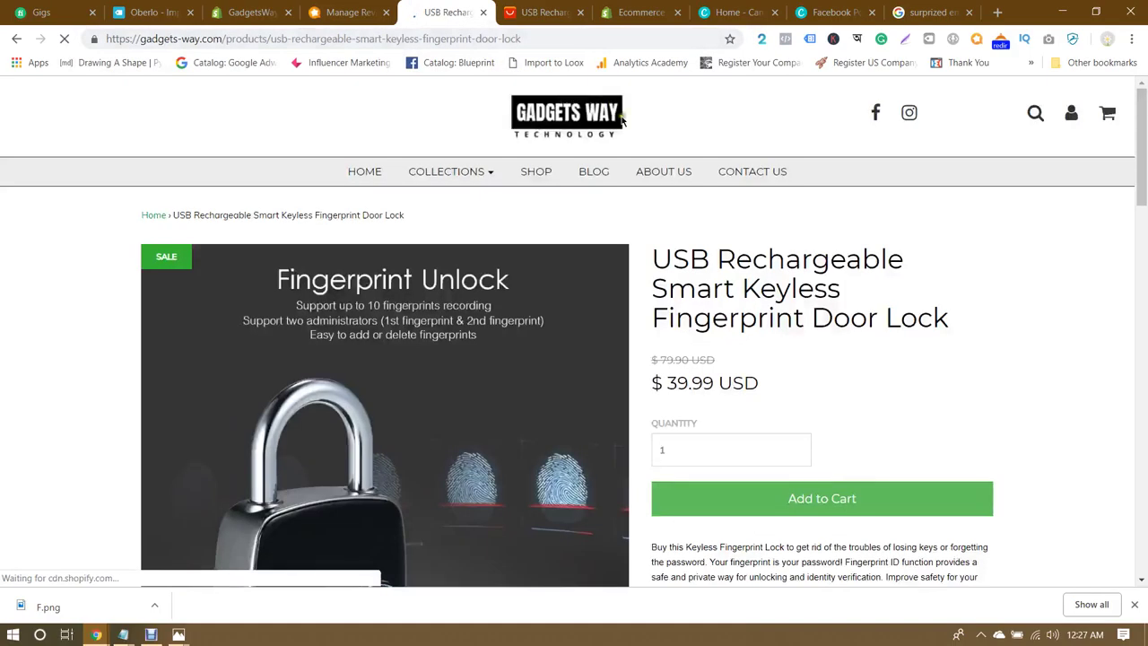
click(96, 634)
click(205, 584)
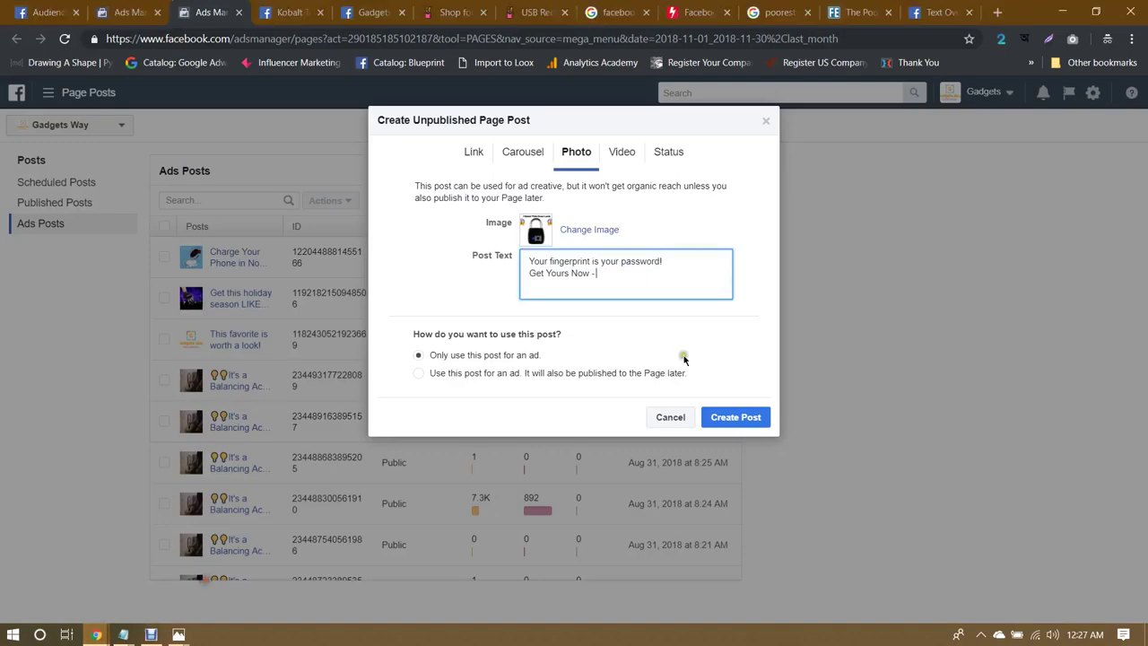
key(ctrl+v)
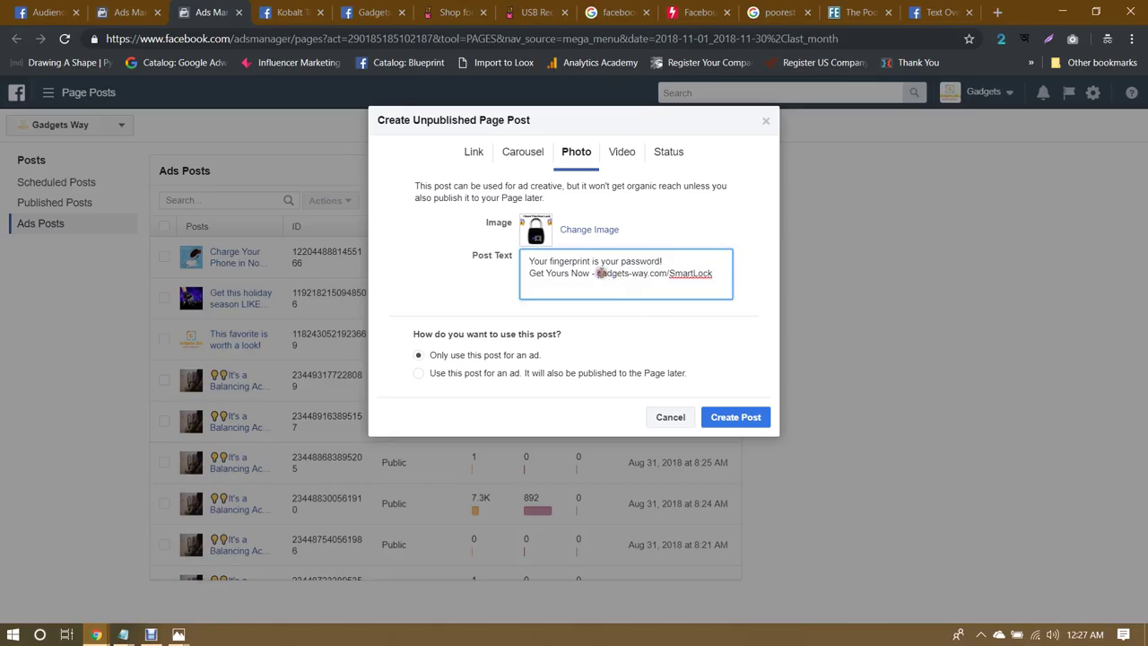
key(BackSpace)
text(G)
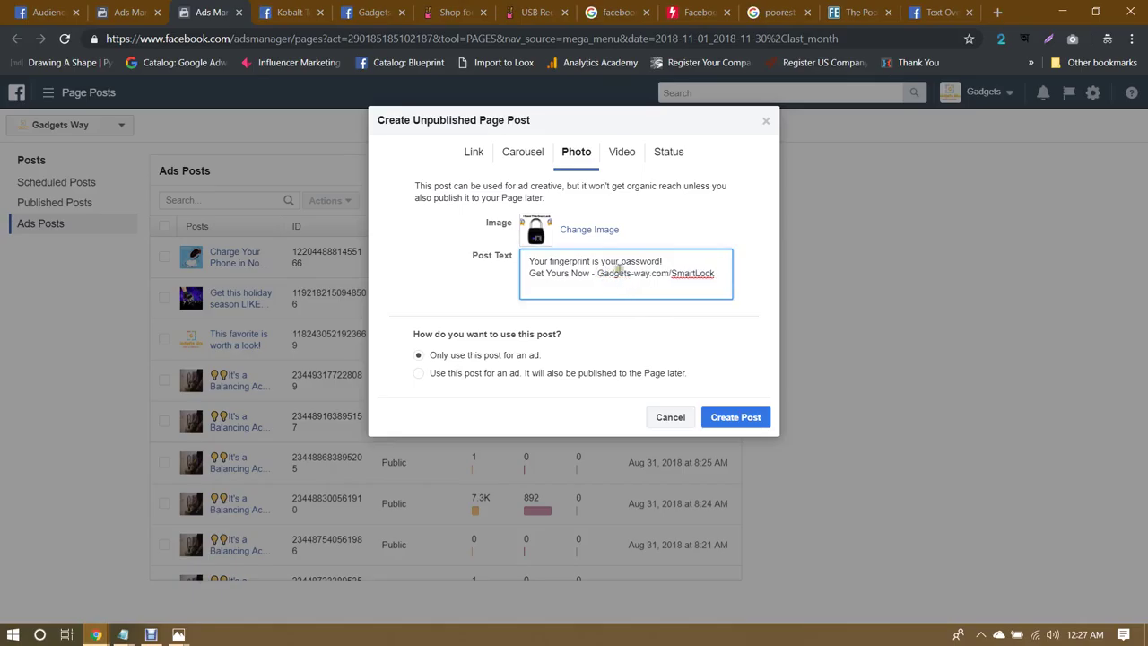
key(BackSpace)
text(W)
click(596, 274)
text(www.)
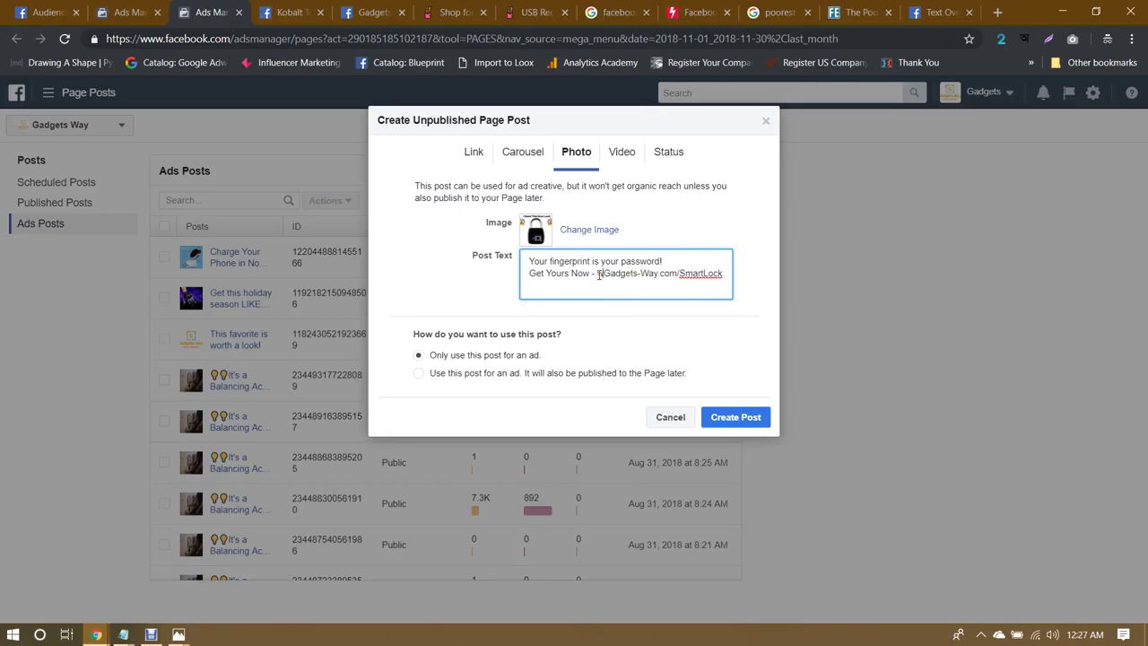
text(.)
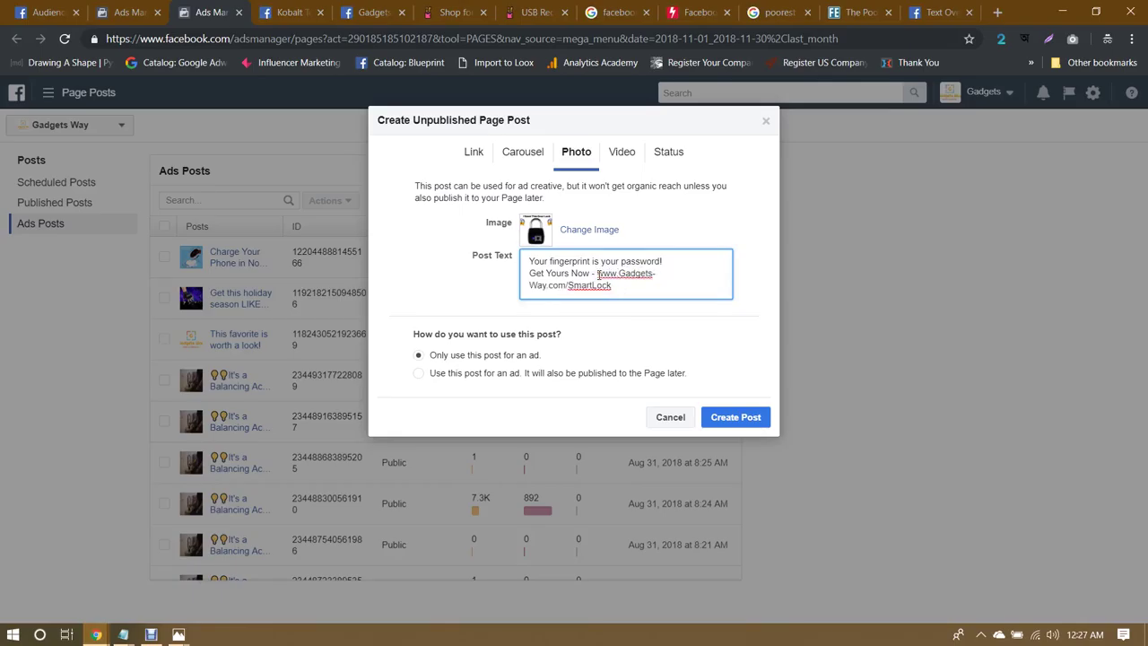
Step: Add the closing line "Free Shipping Today Only!" to the post text and create the post for ad use only
click(618, 287)
key(Return)
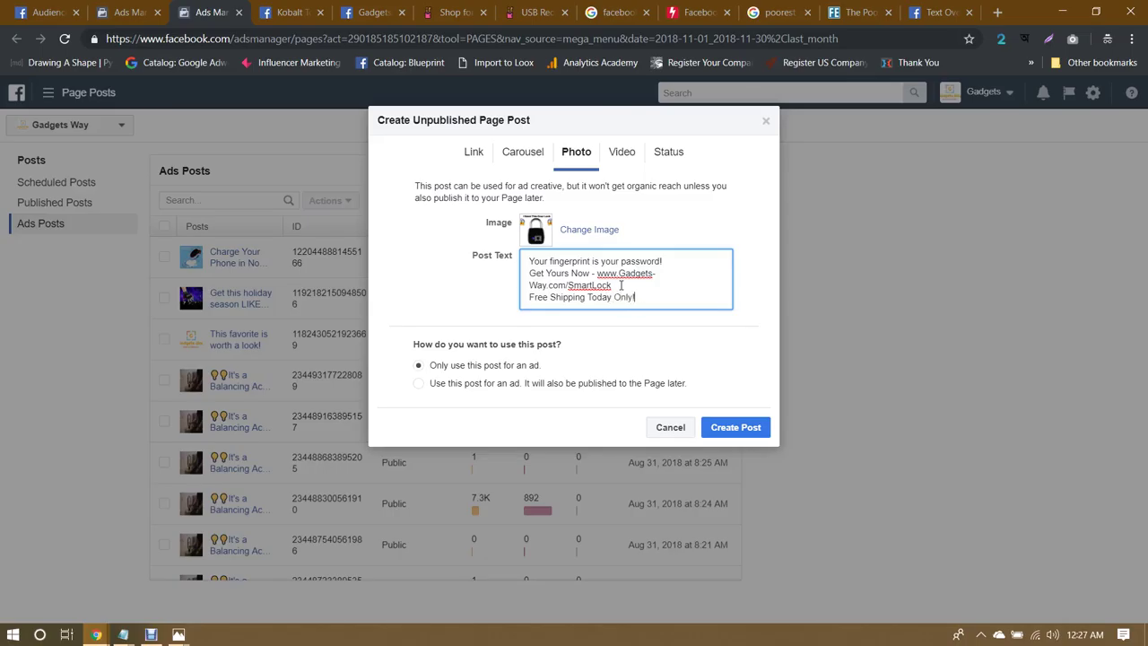
click(607, 274)
key(ctrl+a)
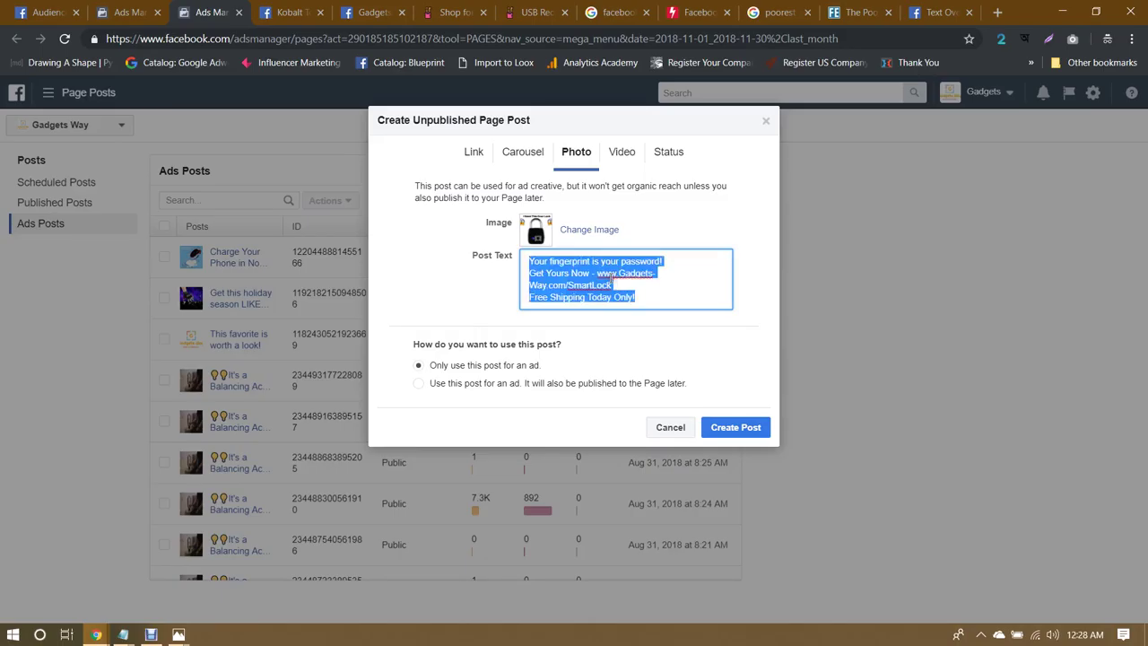
click(514, 267)
click(734, 430)
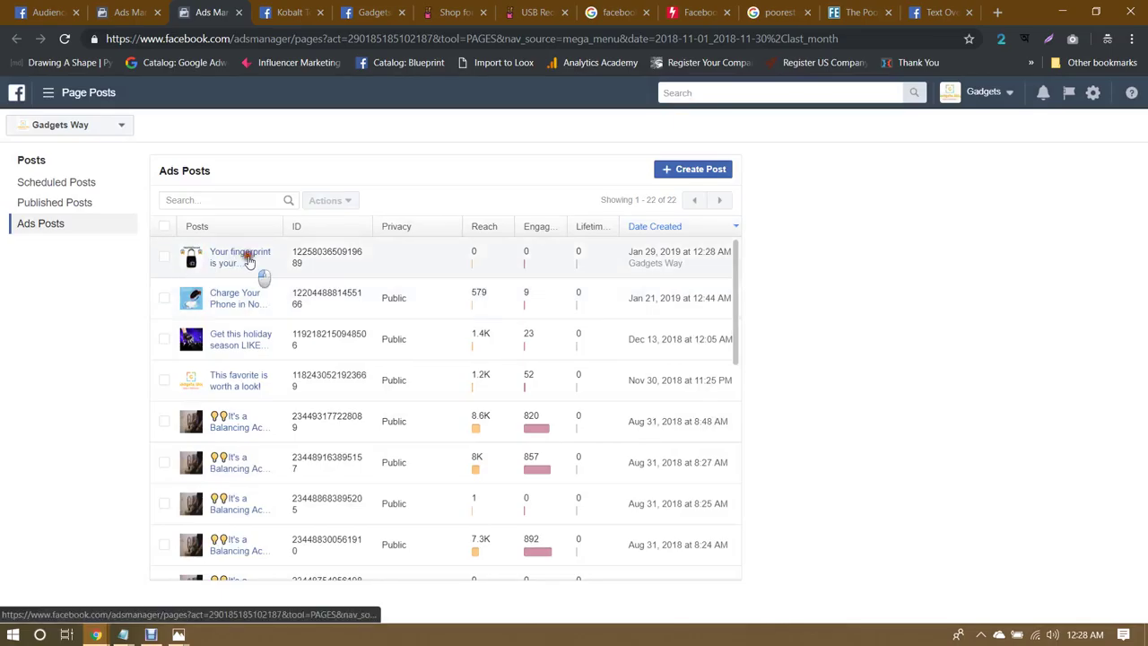
Step: Open the details of the new fingerprint lock post and follow its SmartLock link to check the destination page
click(235, 258)
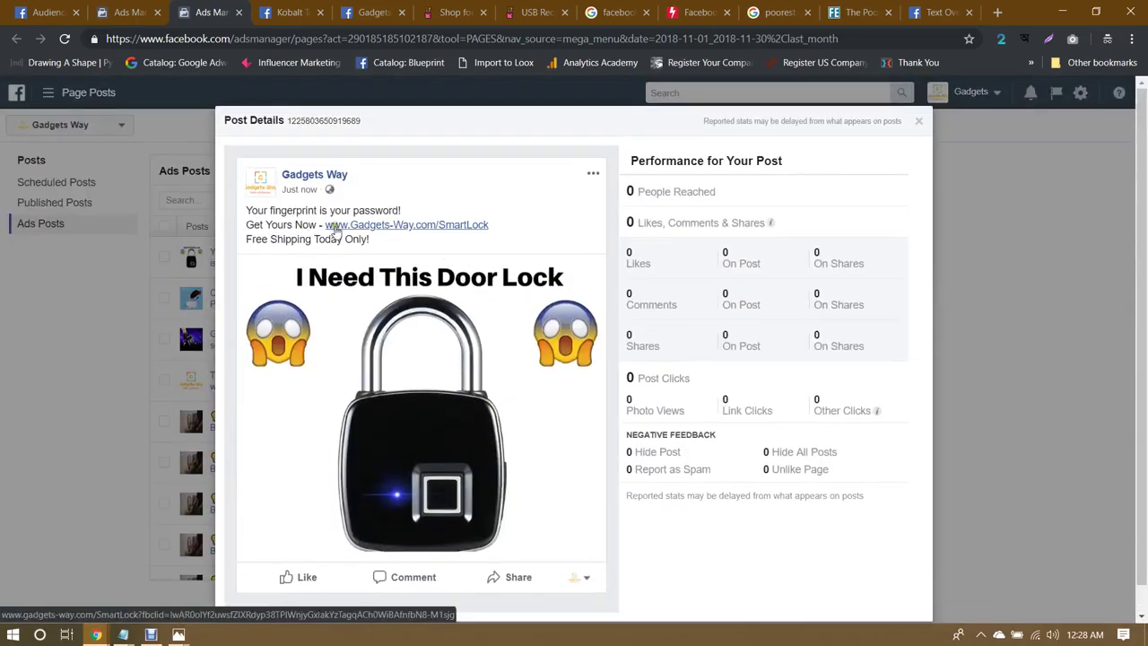
click(446, 224)
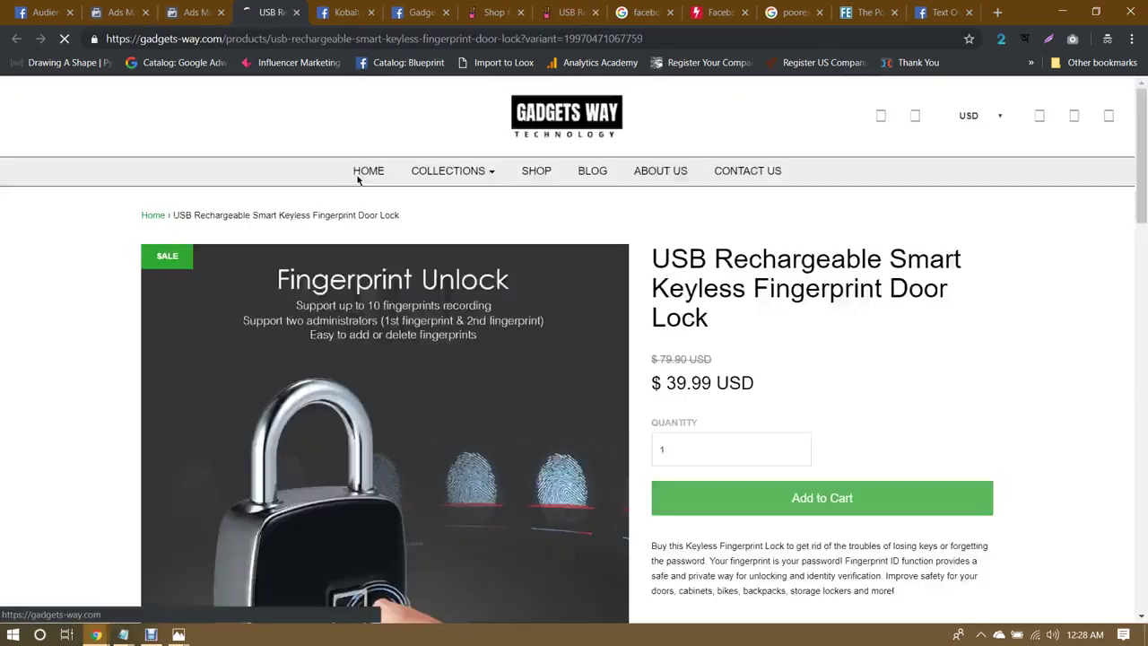
Step: Return to Ads Manager and open the ads under the DoorLock campaign's ad set that is in review
key(ctrl+shift+Tab)
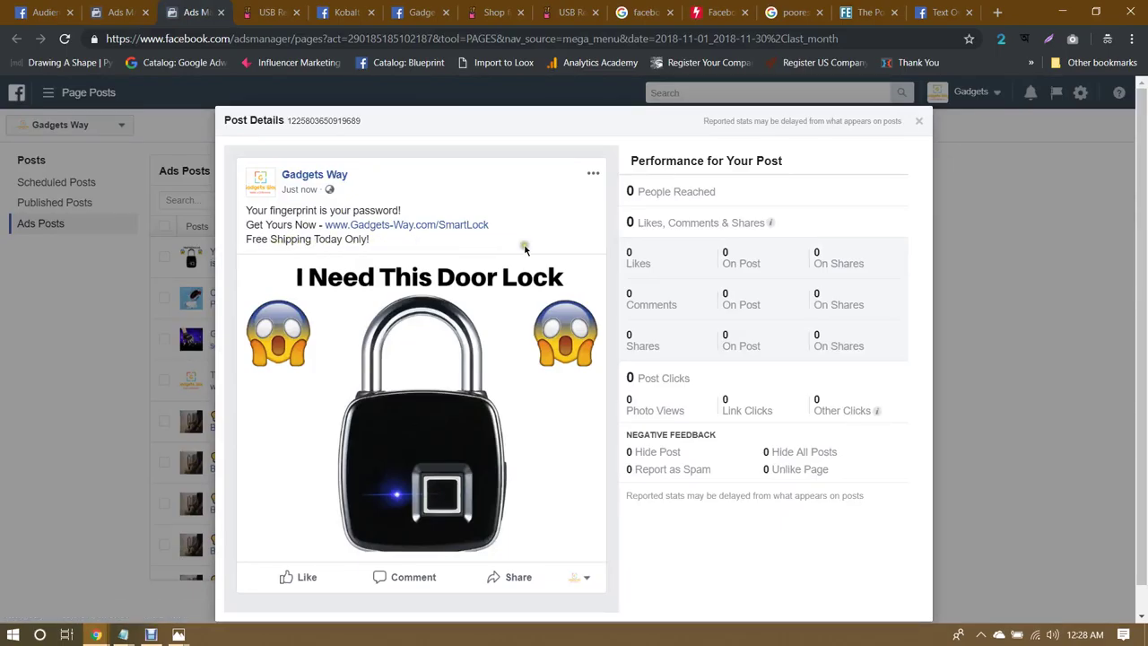
scroll(642, 318, down, 1)
scroll(642, 318, up, 1)
click(134, 7)
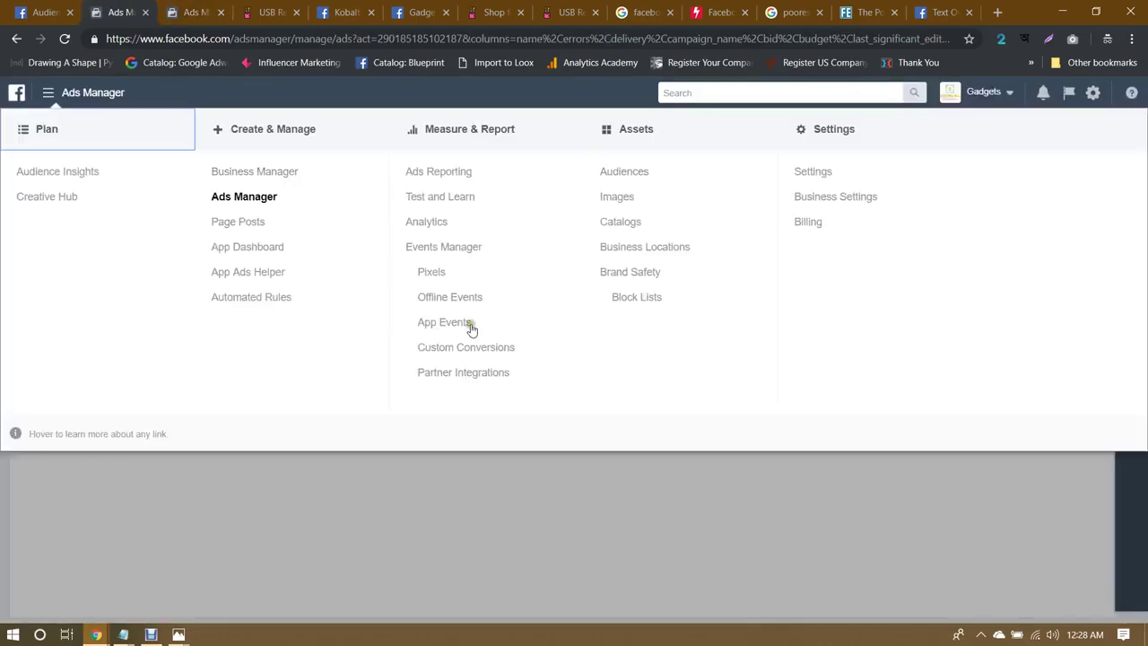
click(293, 465)
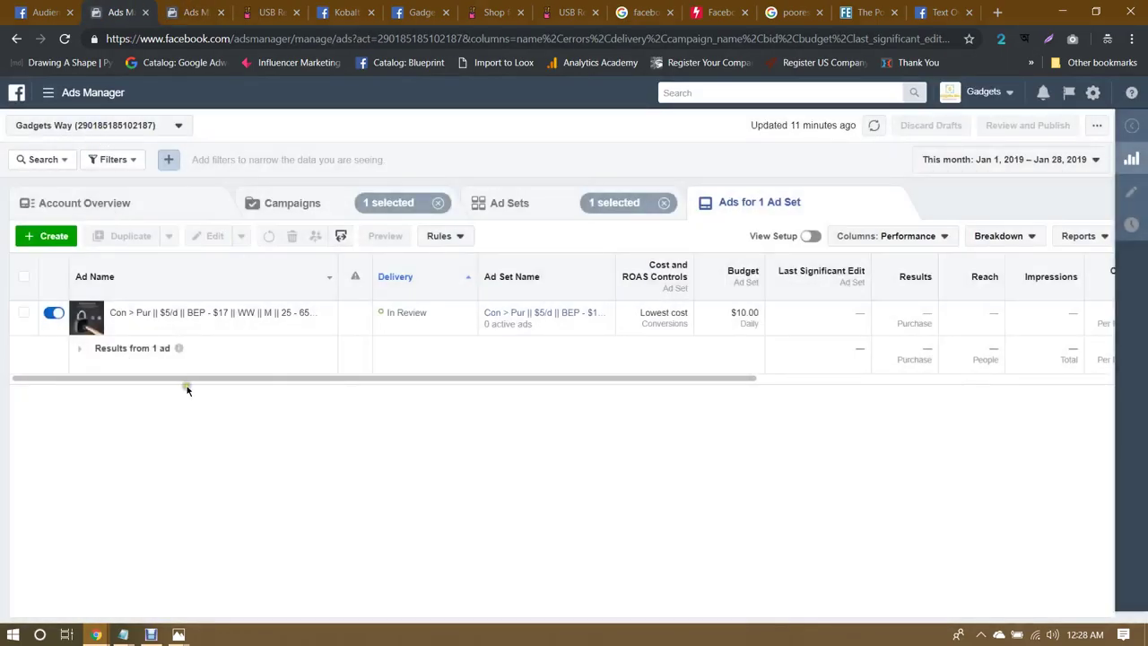
click(320, 204)
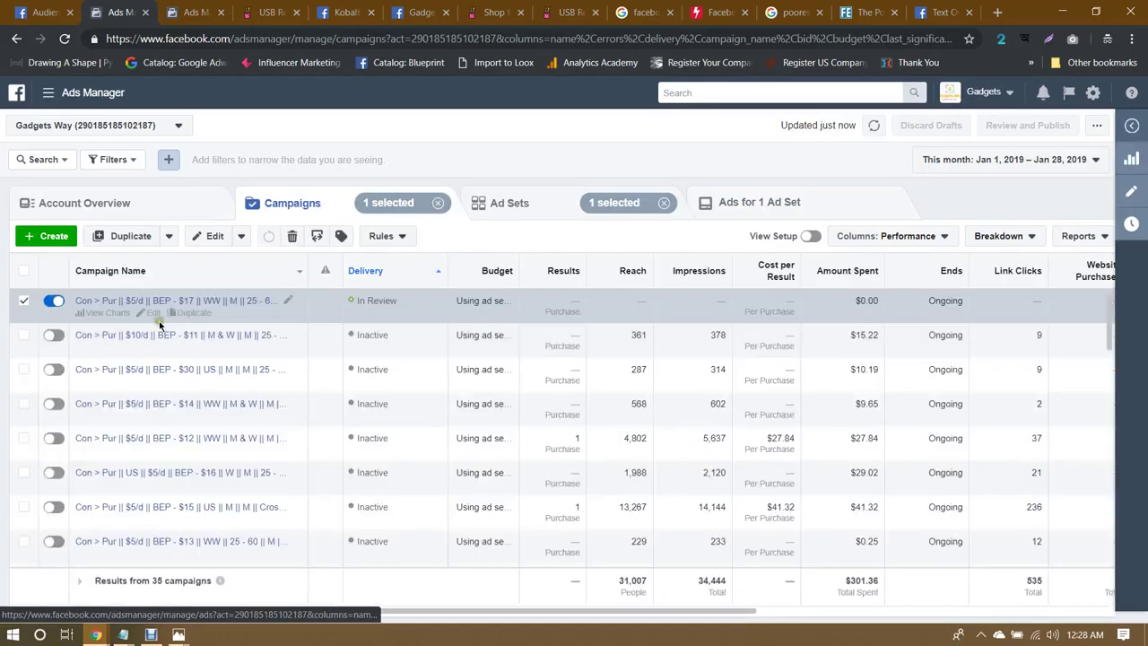
click(171, 303)
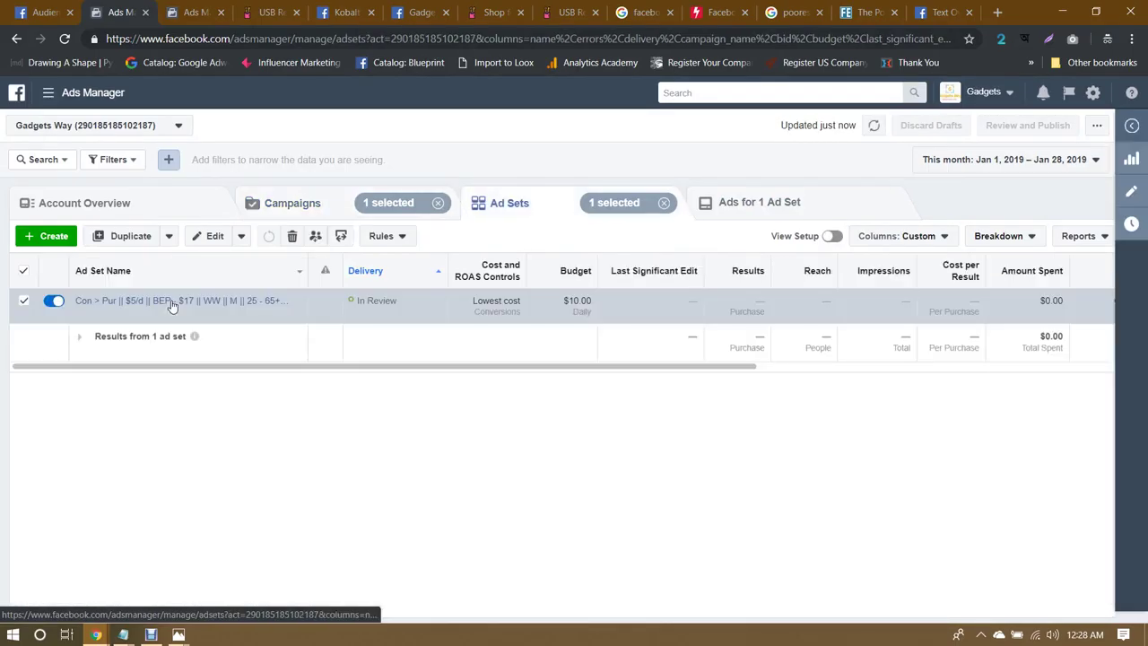
click(207, 303)
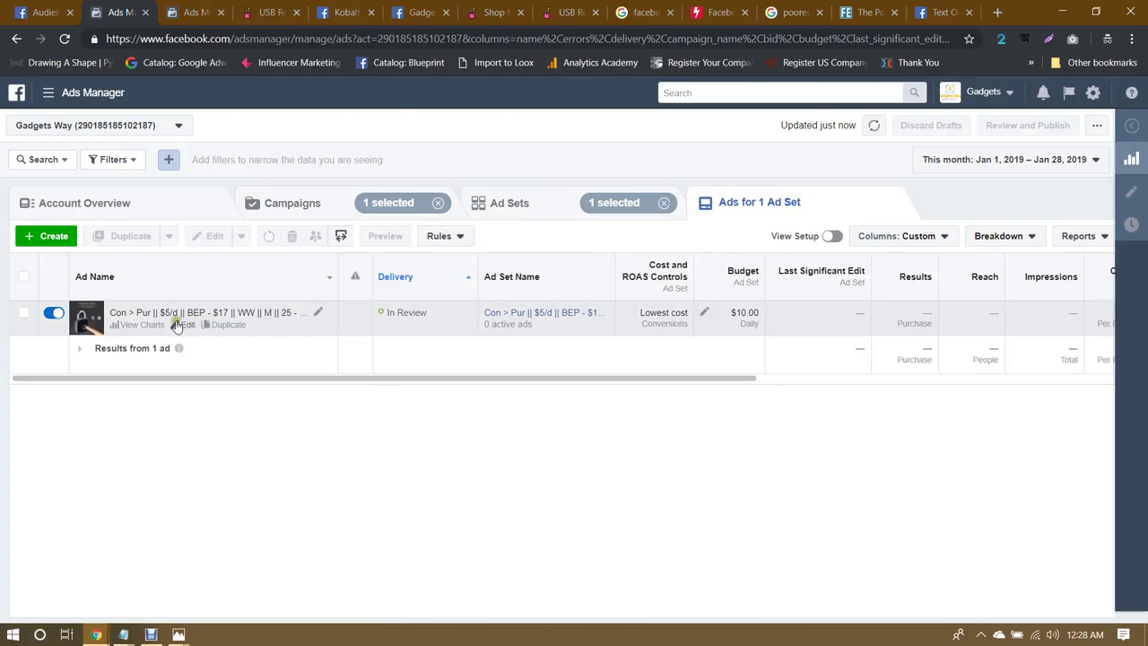
Step: Duplicate the DoorLock ad once into its existing campaign and existing ad set
click(574, 213)
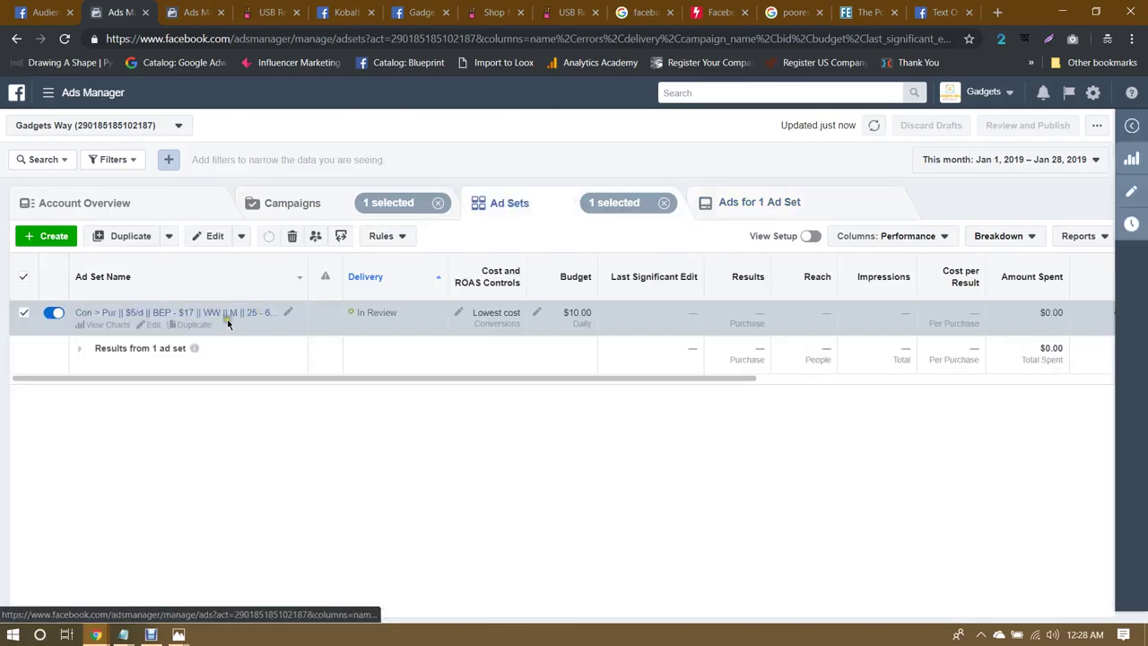
click(231, 326)
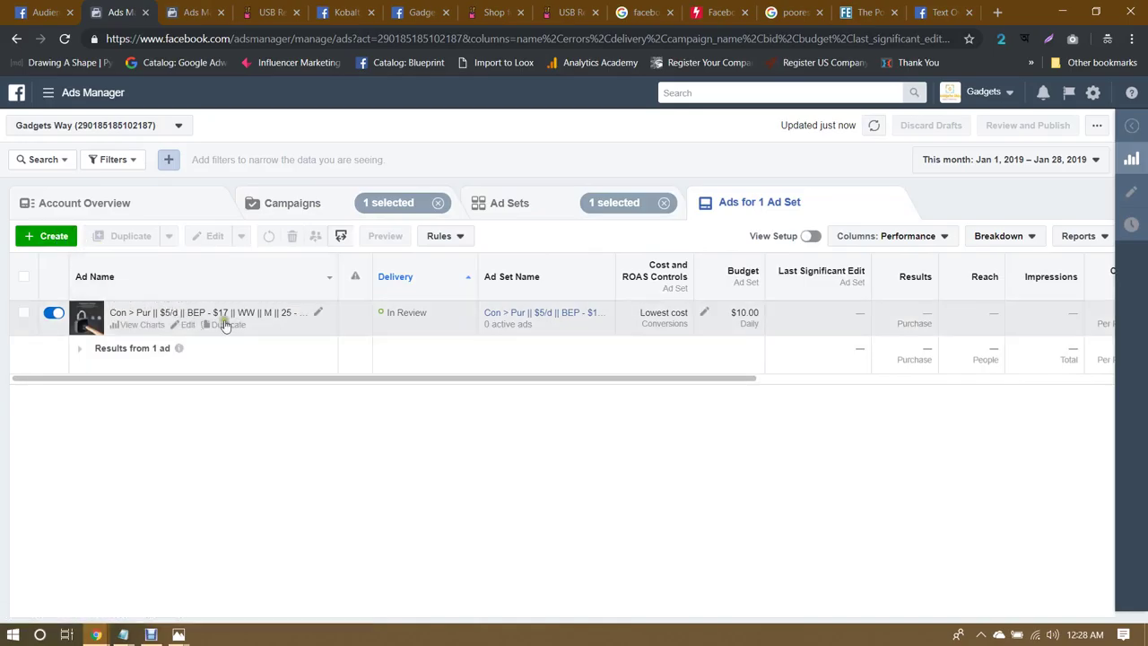
click(237, 329)
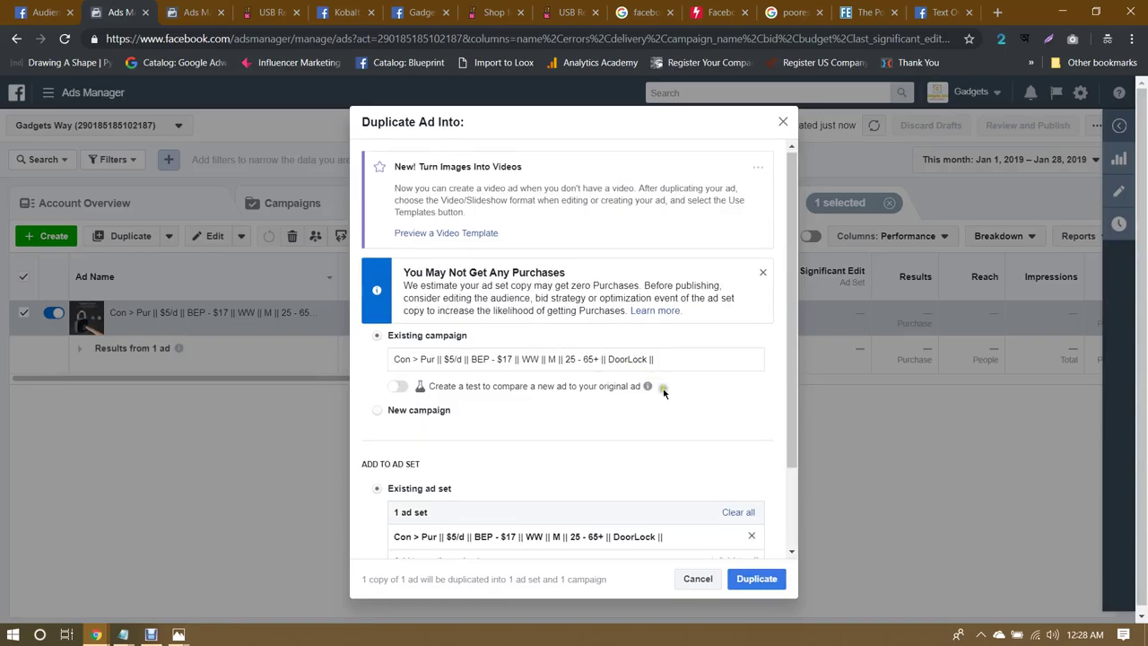
scroll(709, 494, down, 1)
click(756, 580)
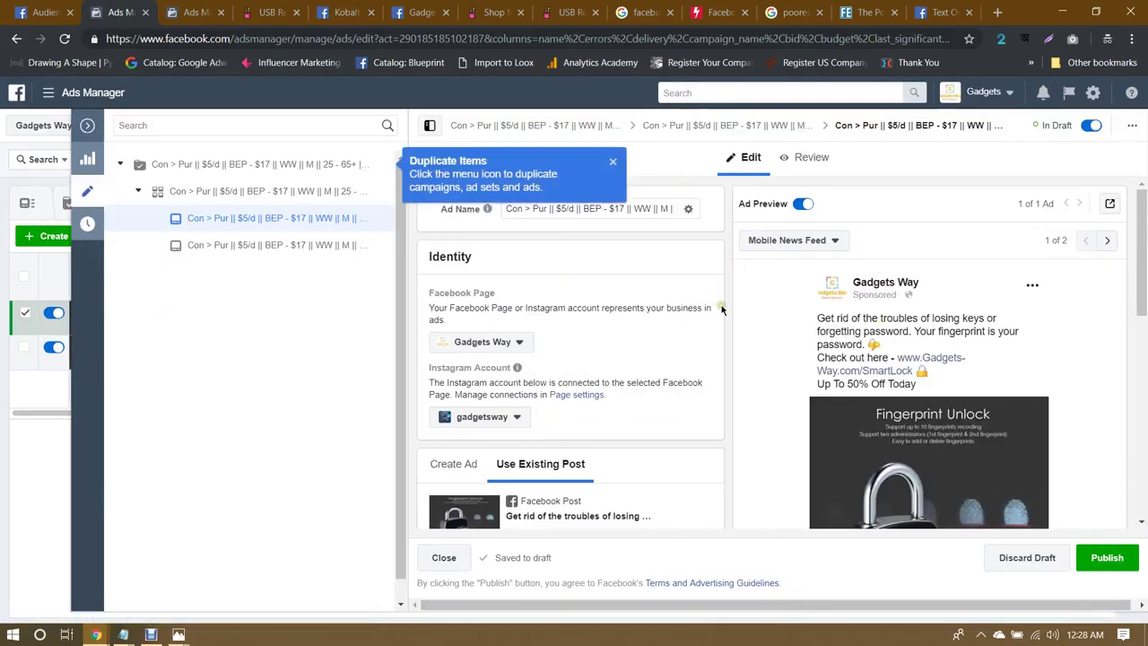
Step: Copy the post ID from the new fingerprint lock post's details, submit it as the duplicated ad's existing post, and check the ad preview
scroll(722, 309, down, 3)
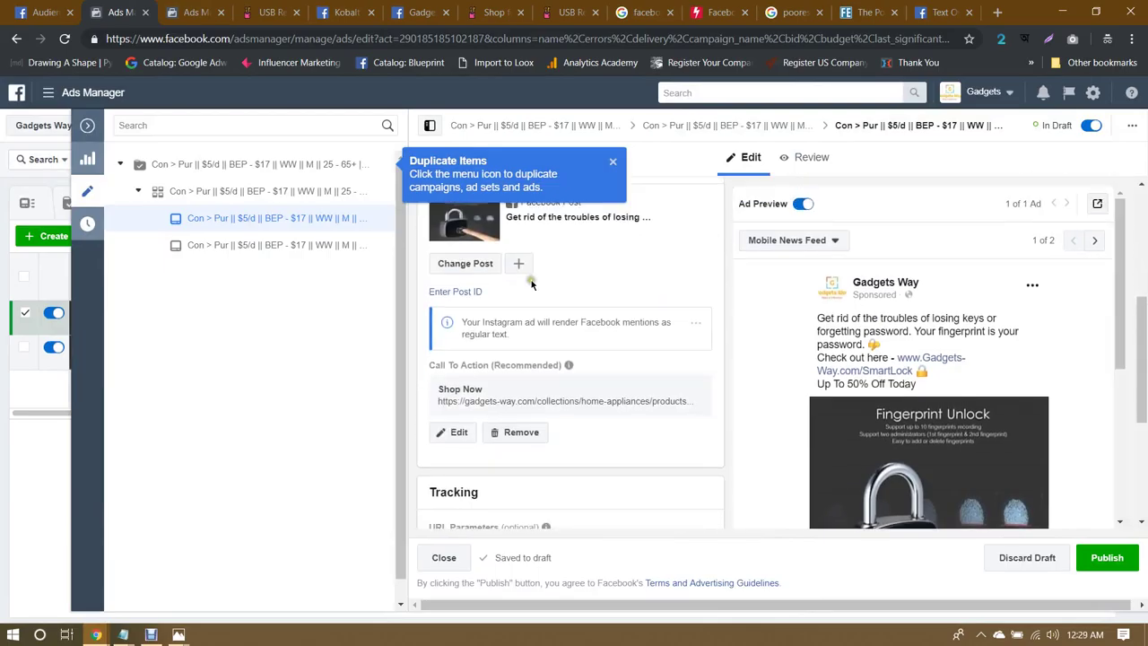
click(457, 293)
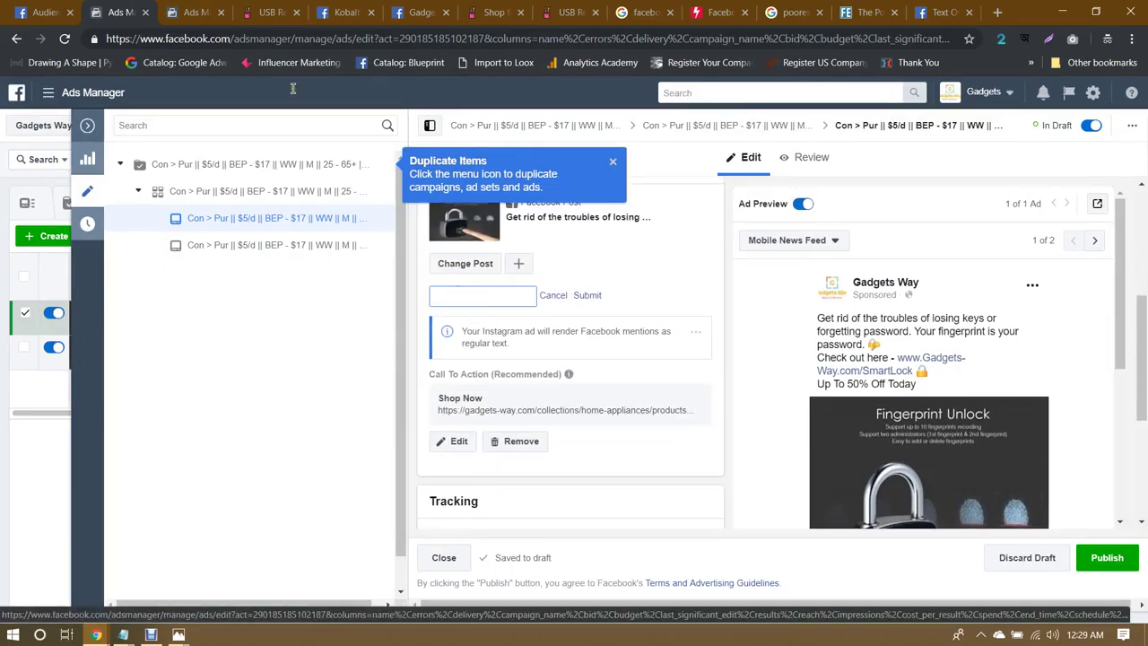
click(196, 12)
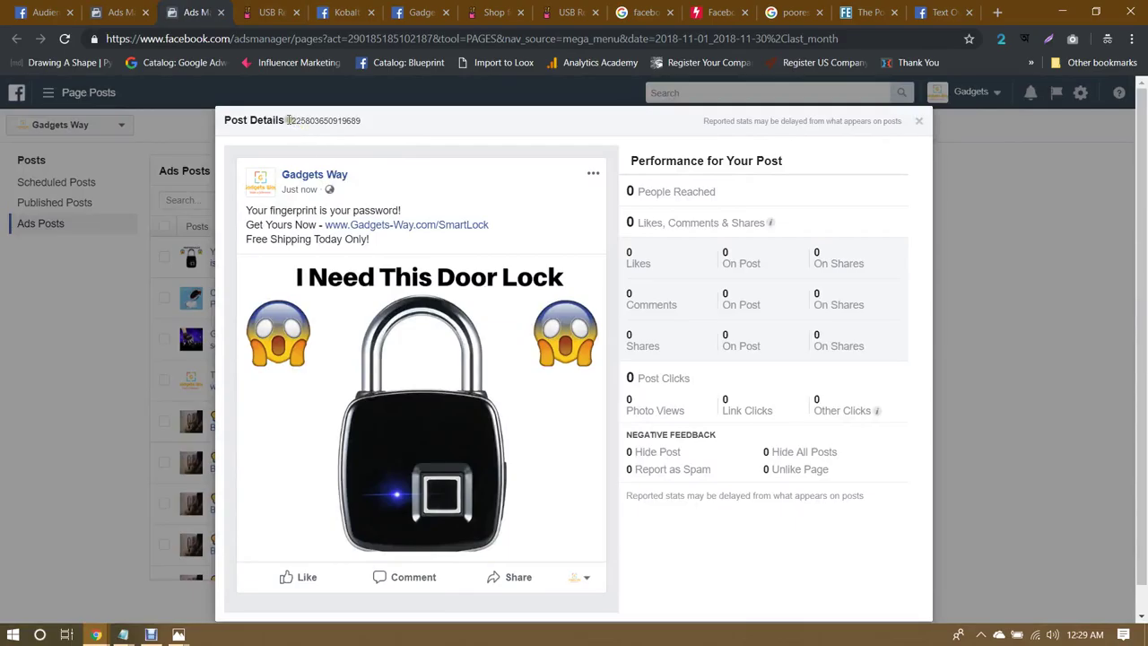
drag(287, 119, 362, 121)
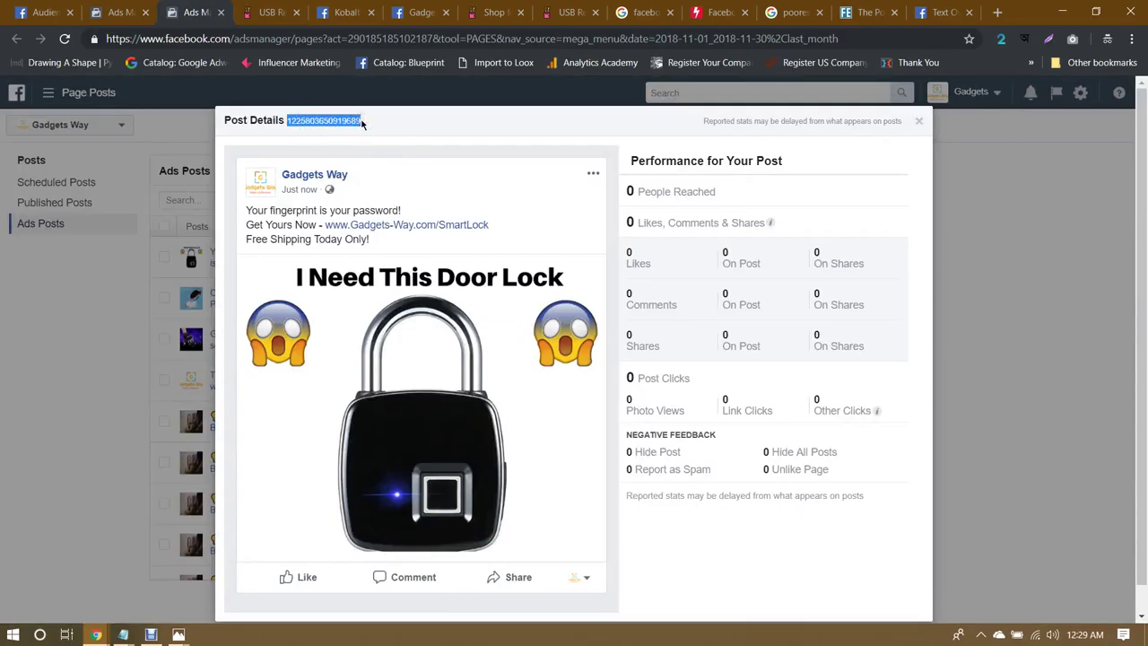
right_click(311, 120)
click(334, 133)
key(ctrl+shift+Tab)
key(ctrl+v)
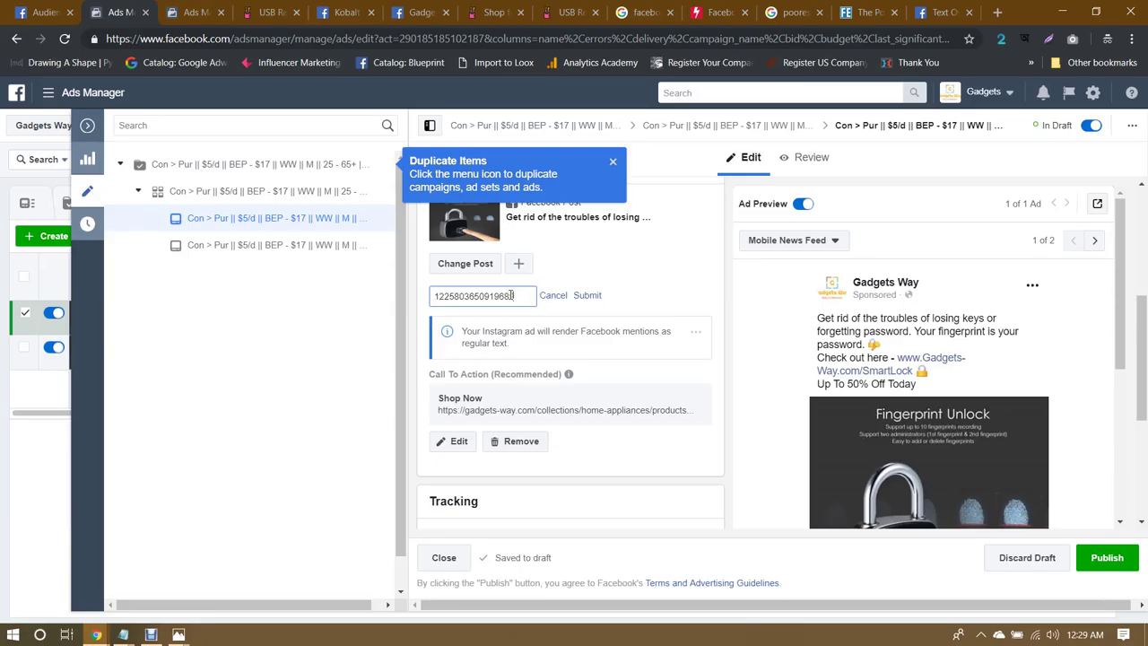
click(587, 294)
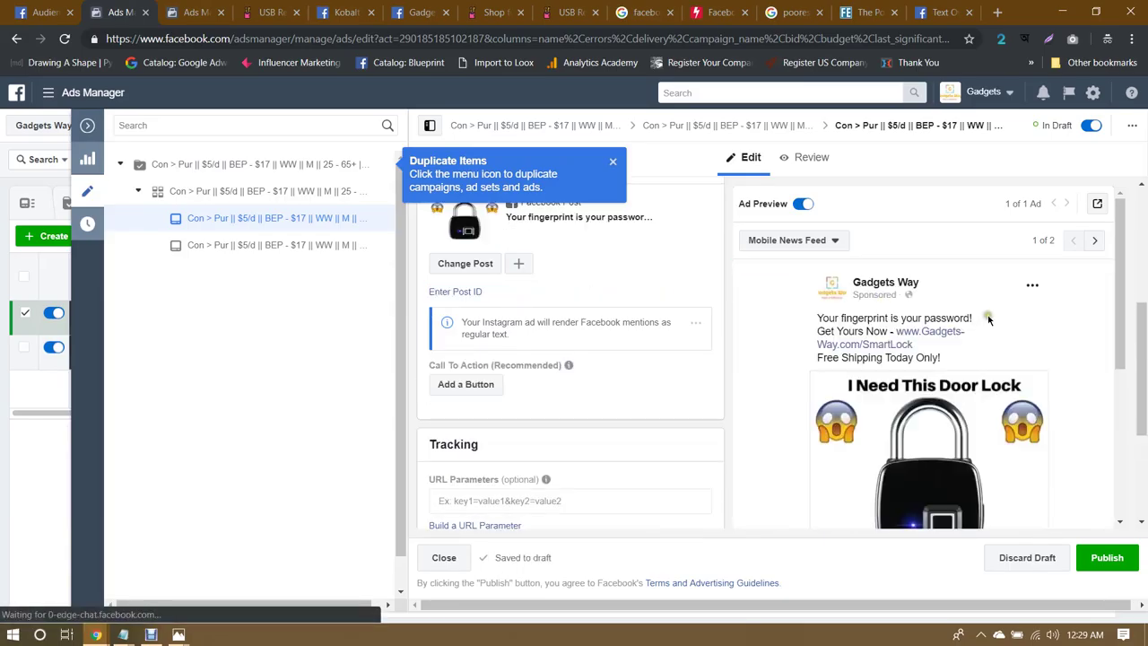
scroll(986, 319, down, 4)
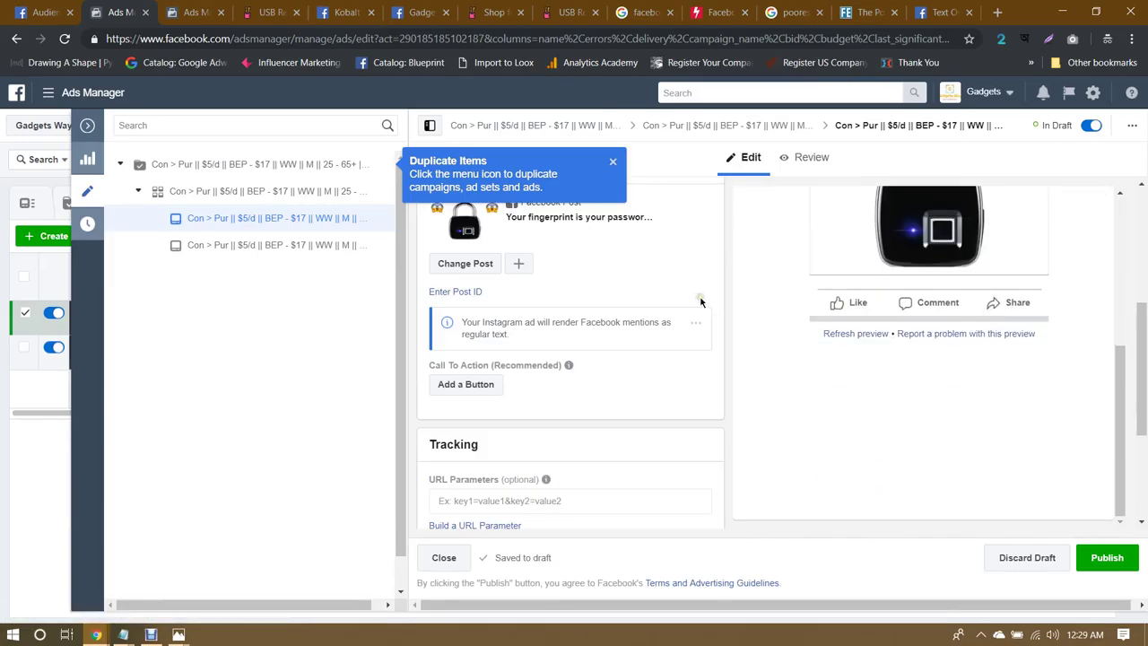
click(843, 333)
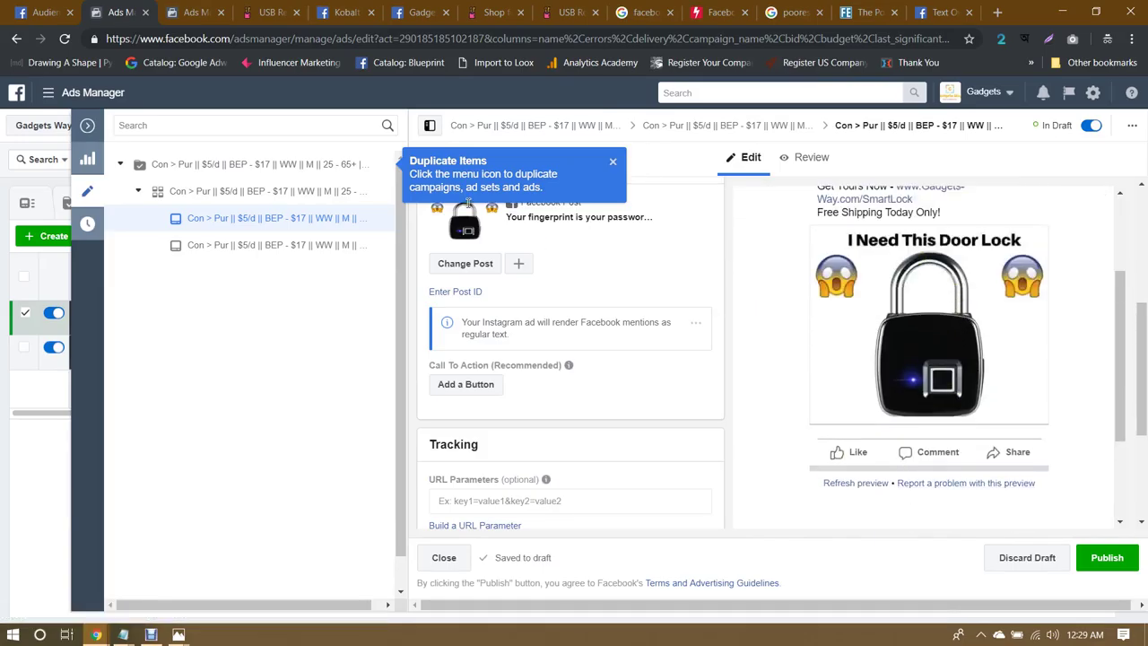
Step: Reload the Gadgets Way Facebook page and look through its timeline to check whether the new lock post is publicly listed
click(419, 12)
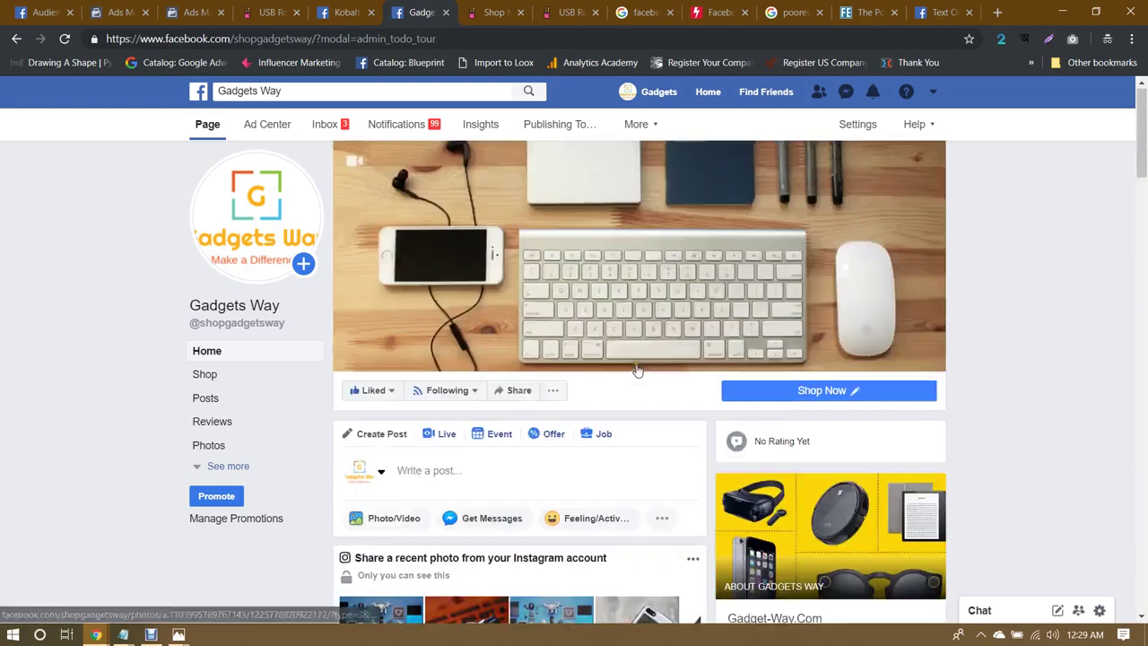
scroll(636, 367, up, 5)
key(F5)
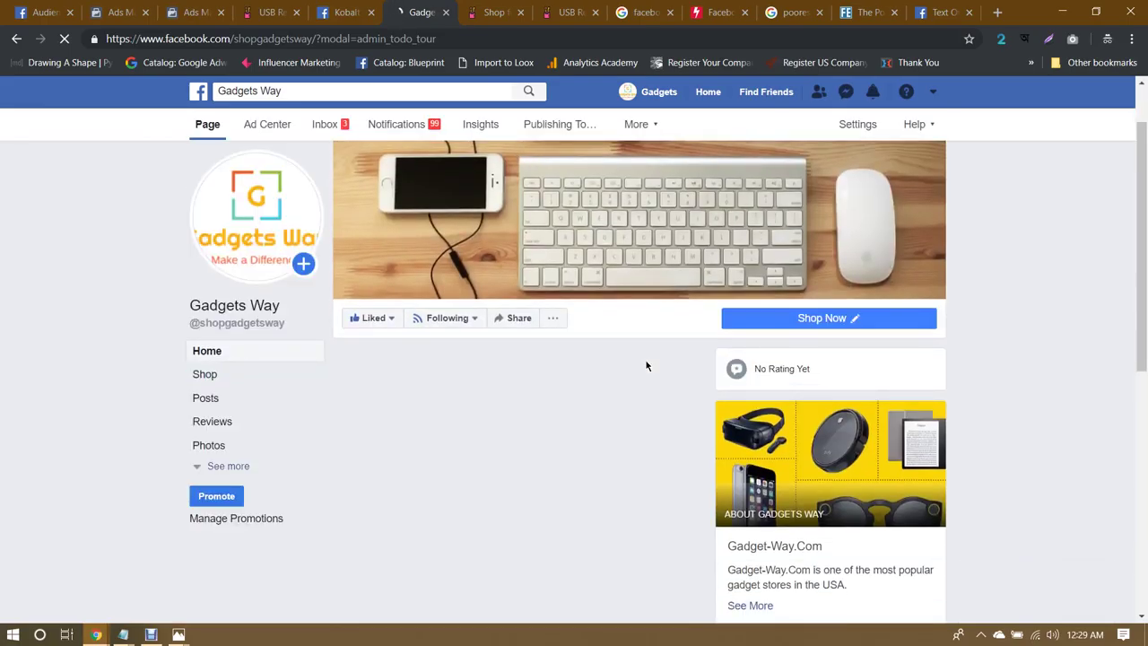
scroll(645, 365, down, 2)
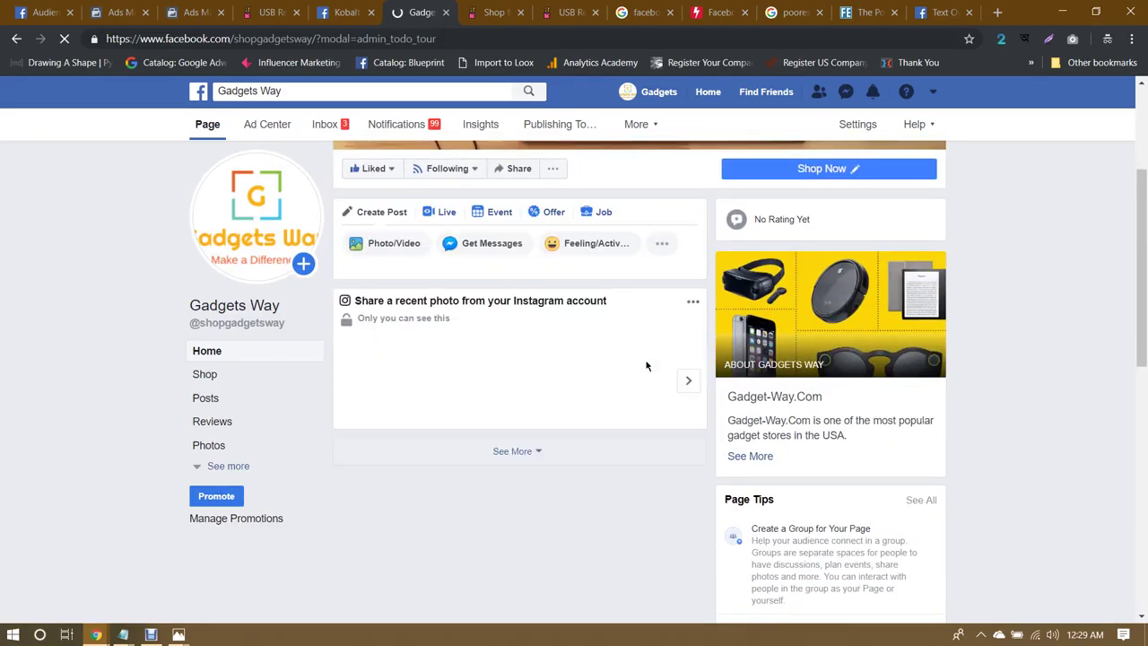
scroll(645, 365, down, 4)
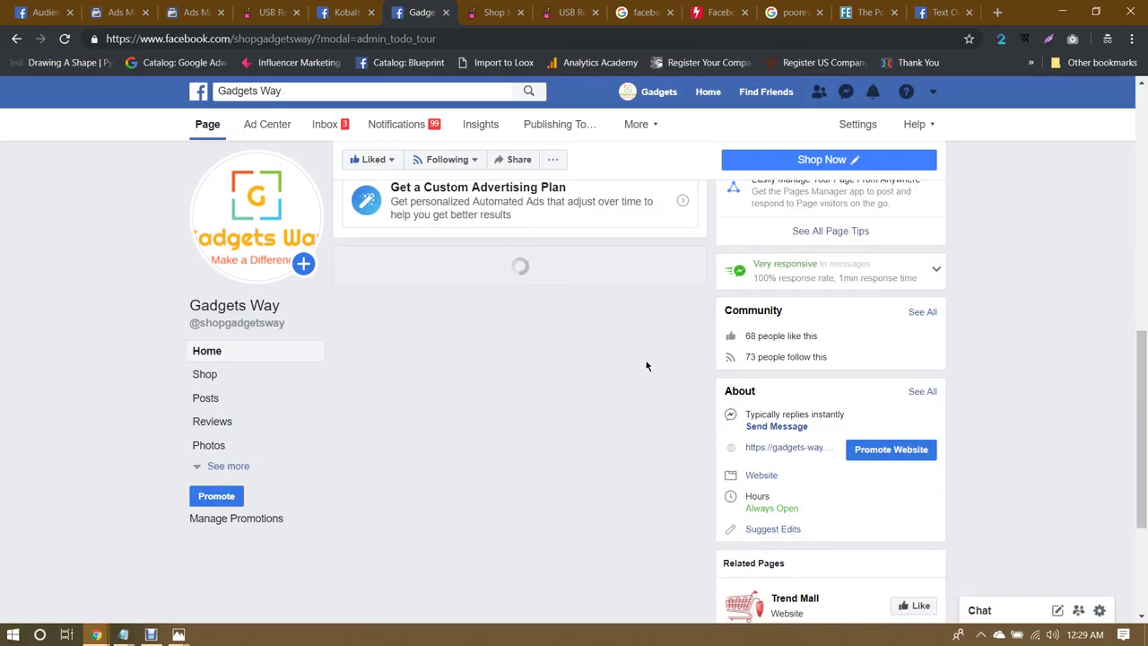
scroll(646, 365, down, 2)
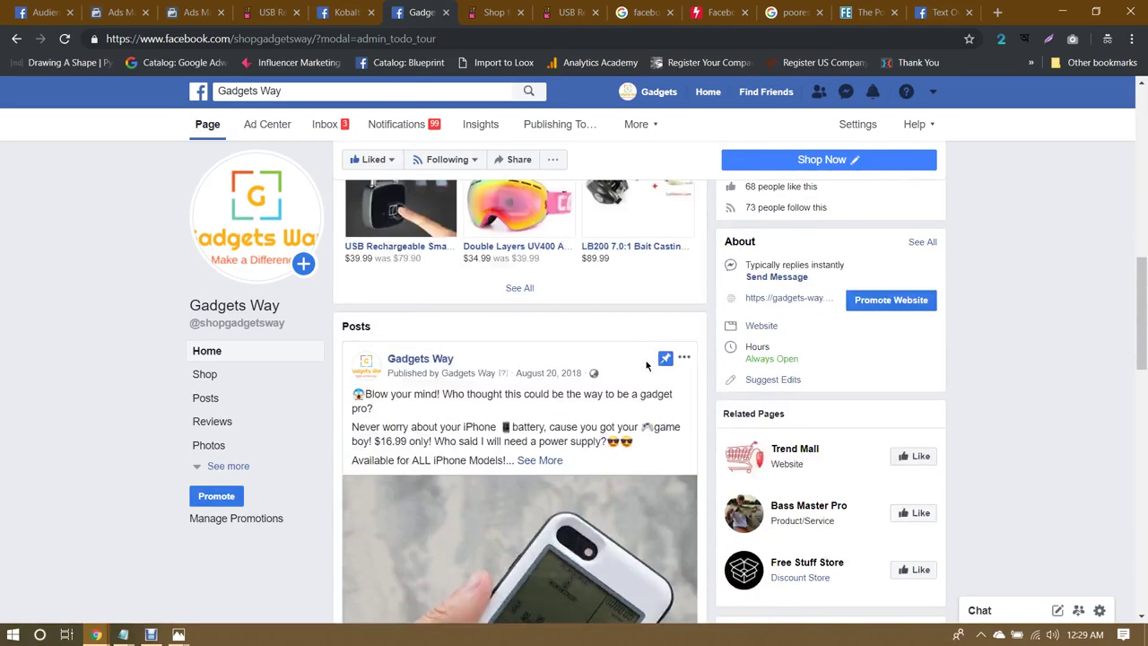
scroll(645, 365, down, 9)
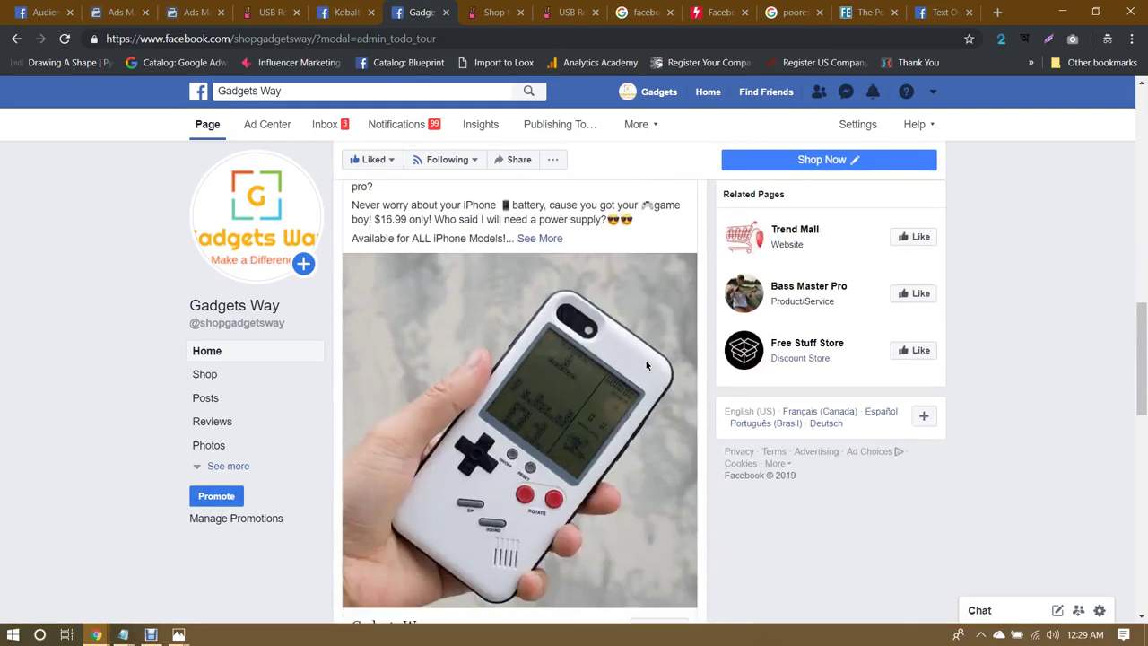
scroll(646, 361, down, 7)
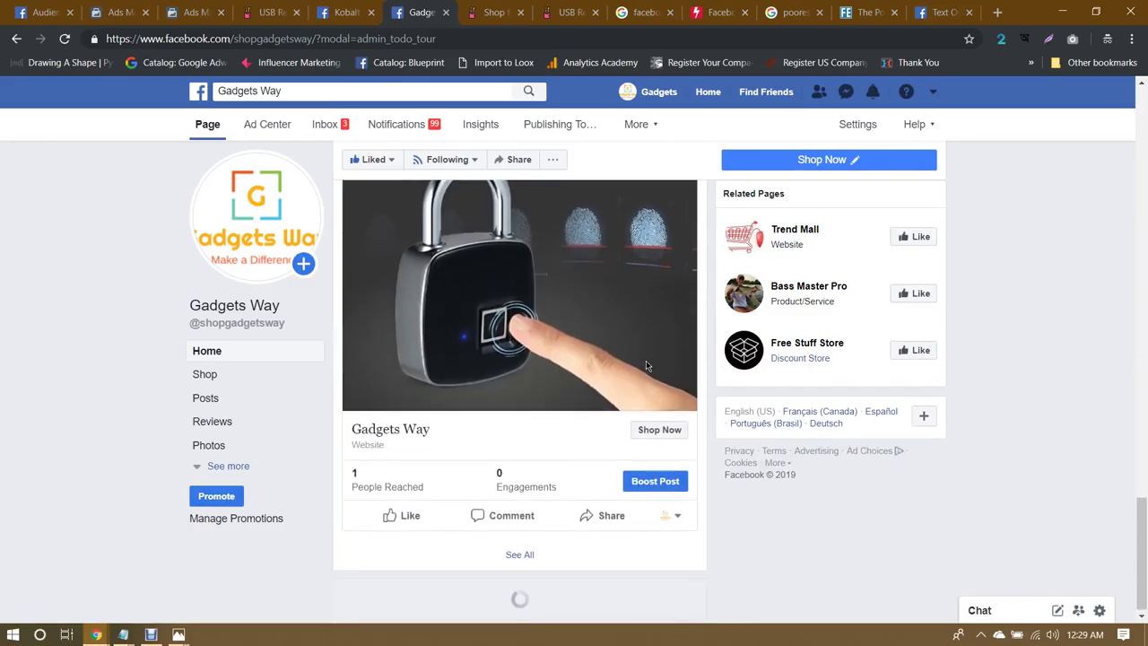
scroll(646, 361, up, 3)
scroll(595, 368, up, 2)
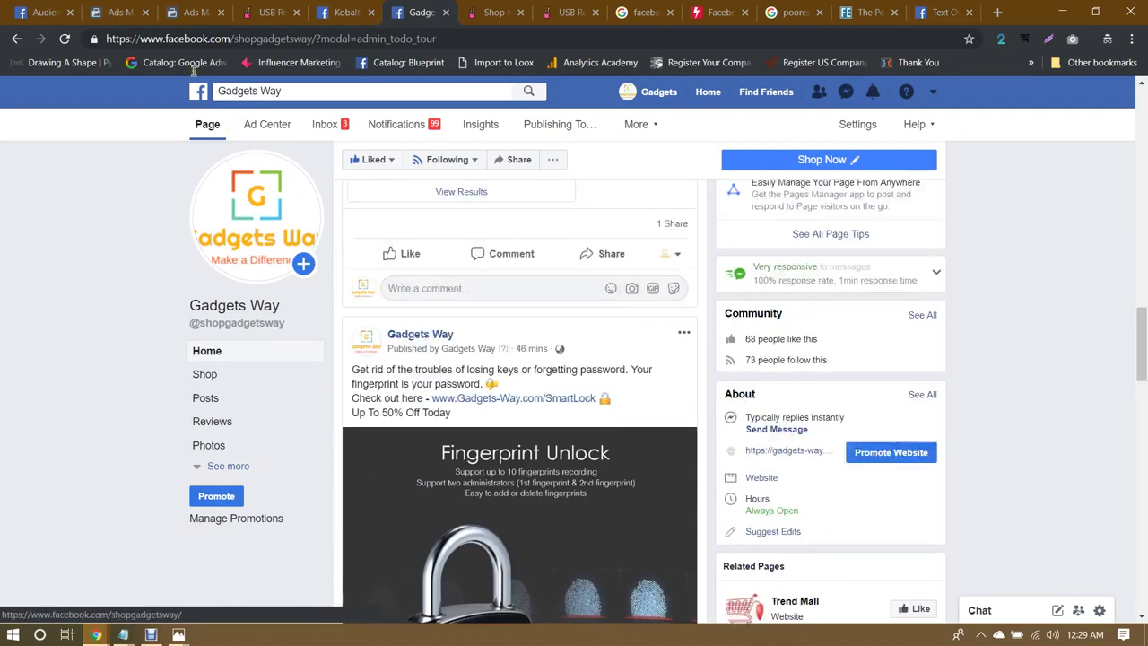
Step: Start adding a call-to-action button to the duplicated ad's post and choose Shop Now as its label
click(202, 12)
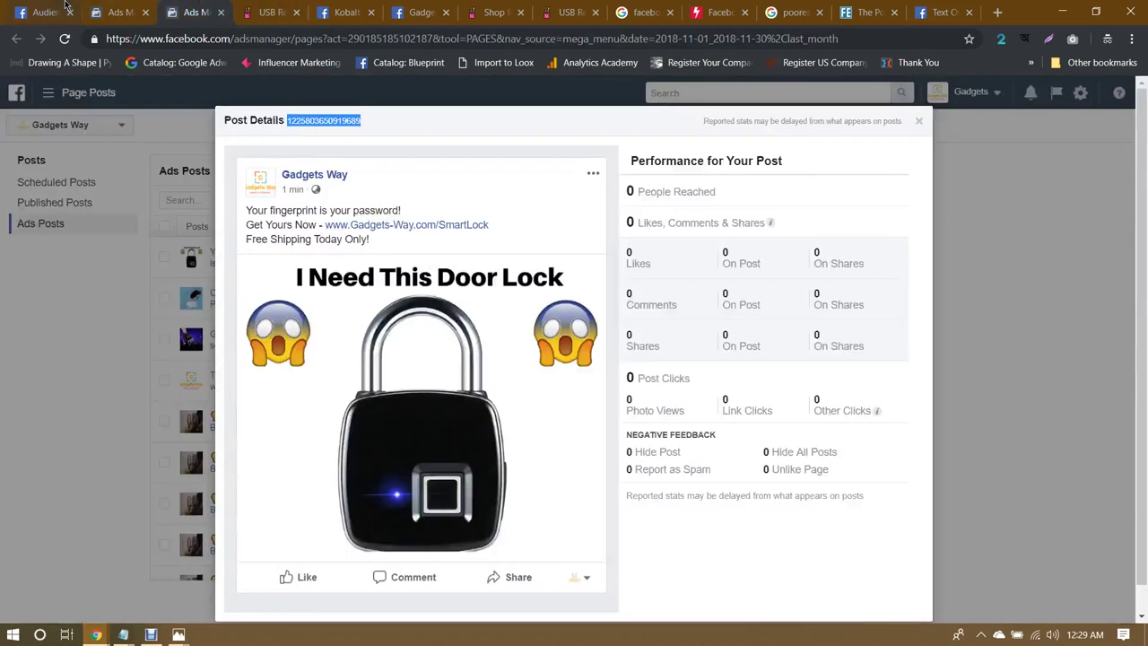
click(125, 10)
click(609, 278)
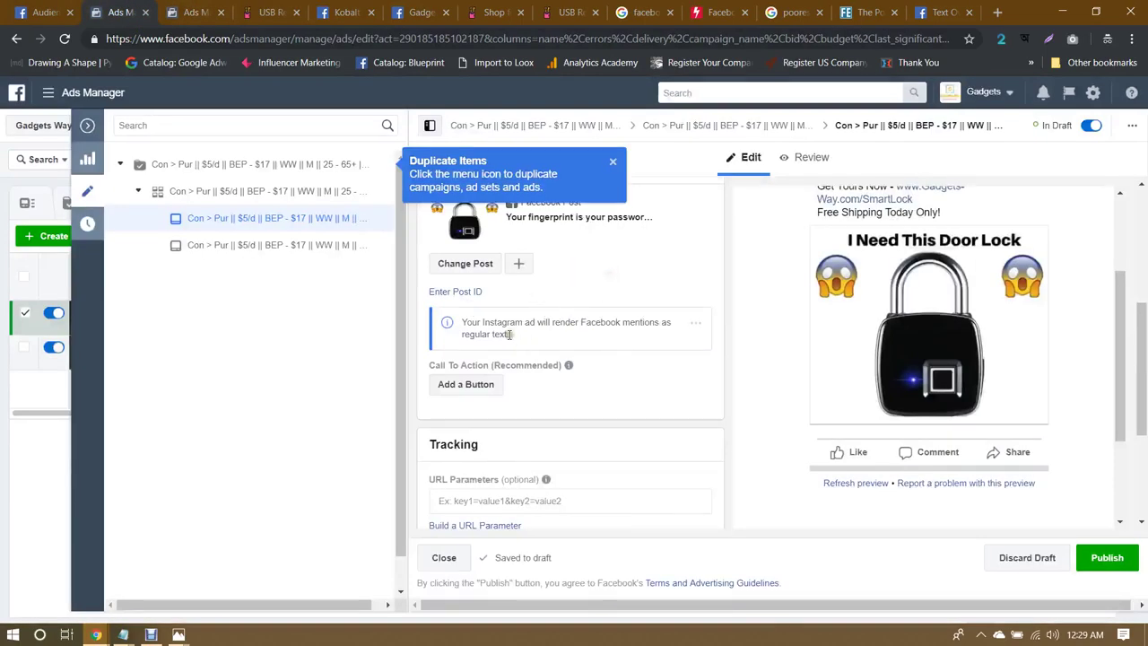
click(465, 384)
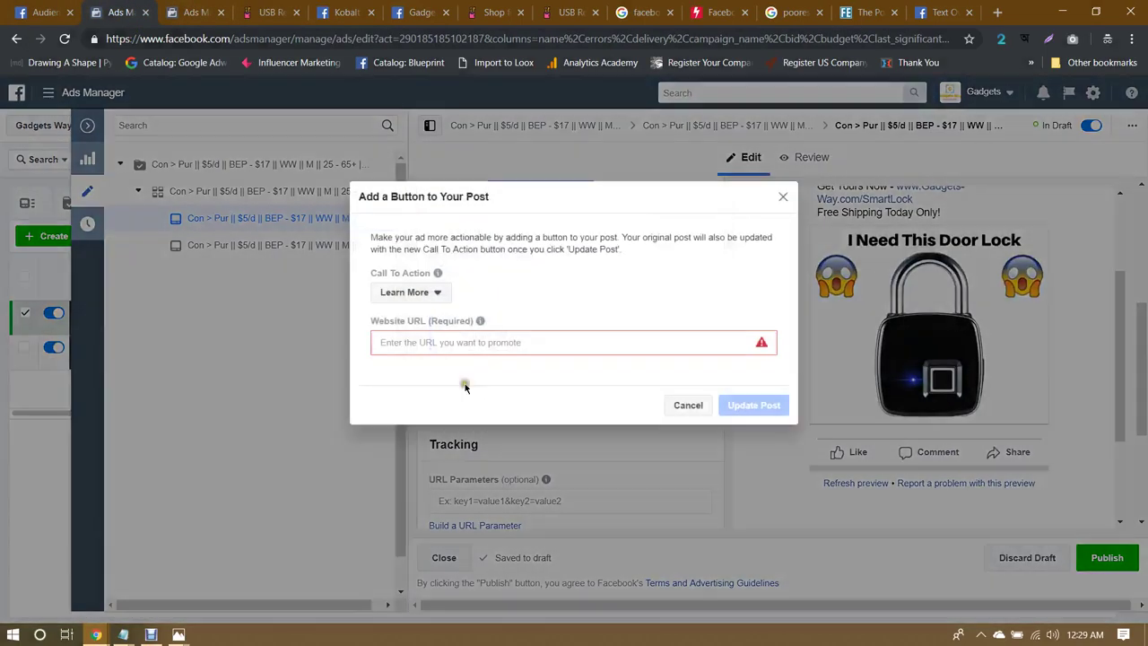
scroll(436, 374, down, 3)
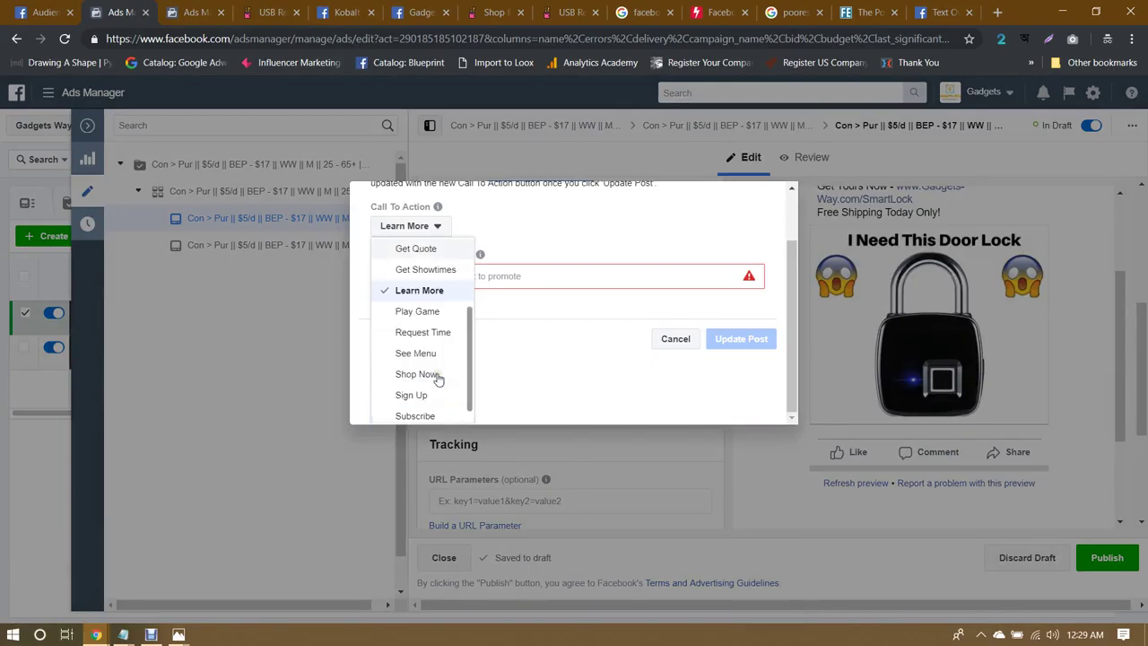
click(428, 352)
click(482, 343)
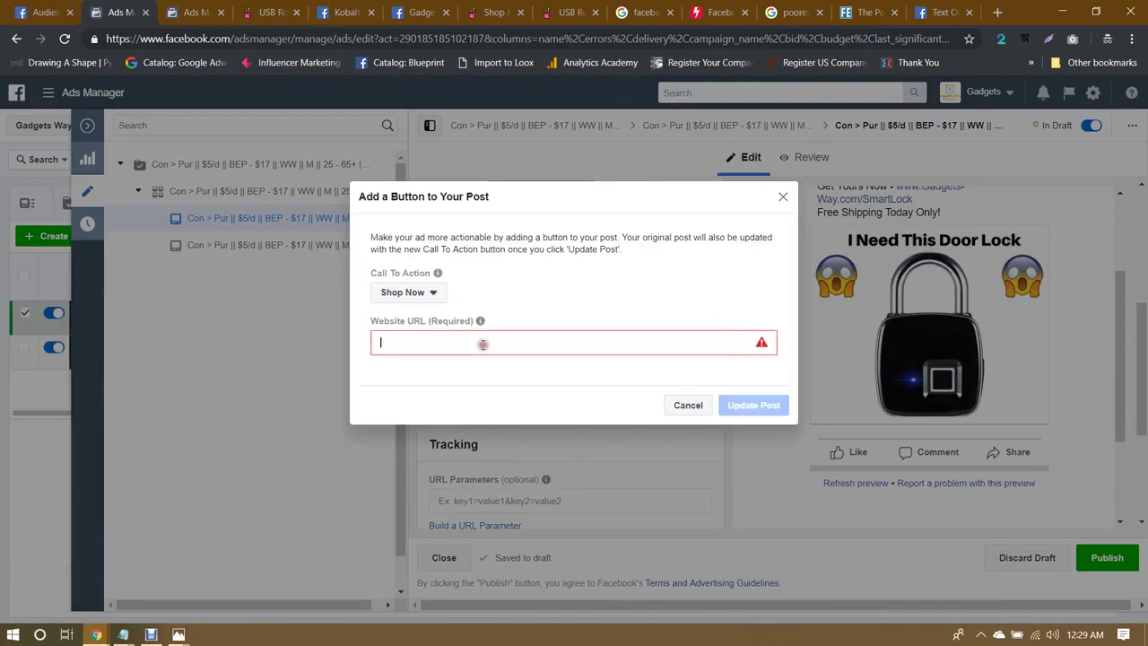
Step: Set the button's website URL to the full address of the store's USB Rechargeable Smart Keyless Fingerprint Door Lock product page
key(ctrl+v)
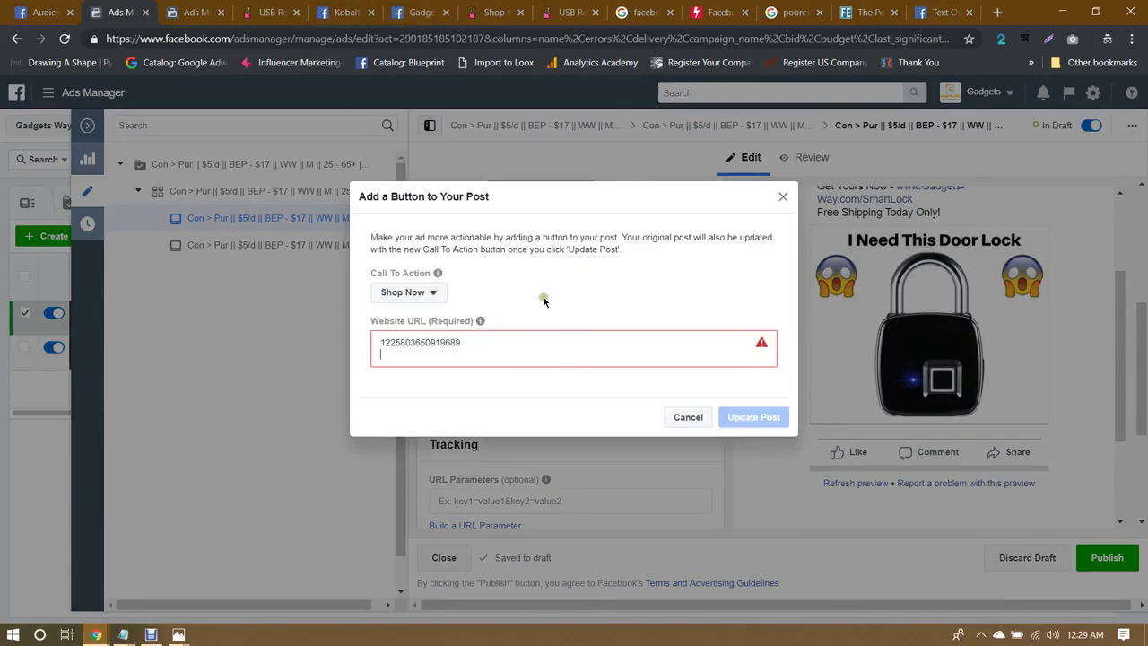
click(267, 13)
click(441, 39)
key(ctrl+c)
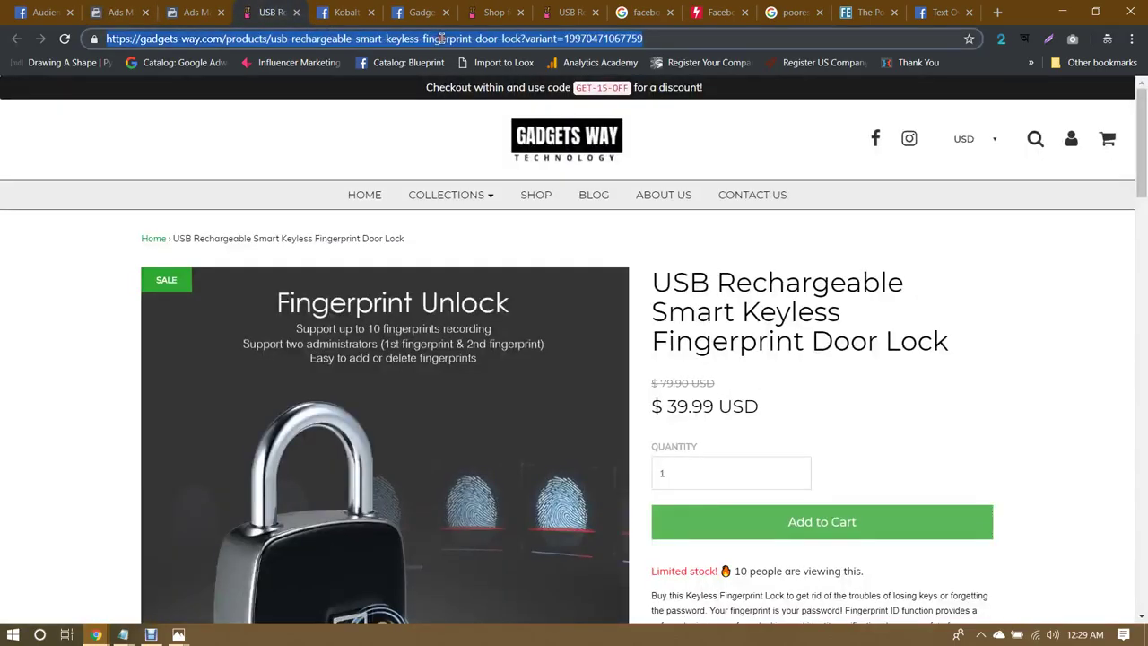
click(121, 11)
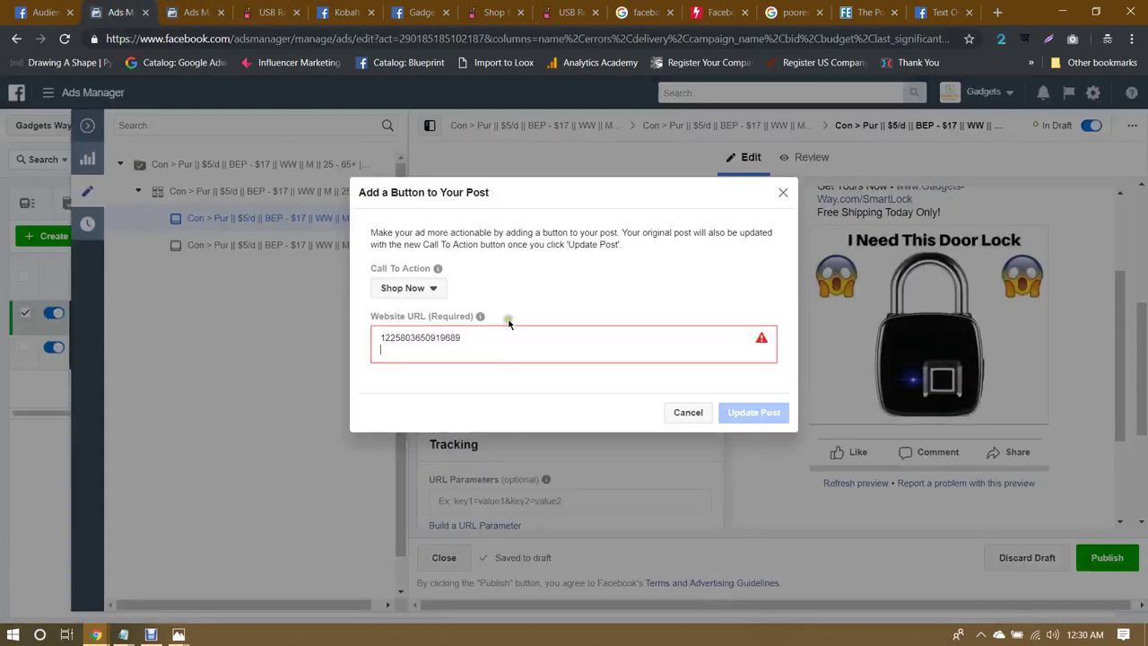
key(ctrl+a)
key(ctrl+v)
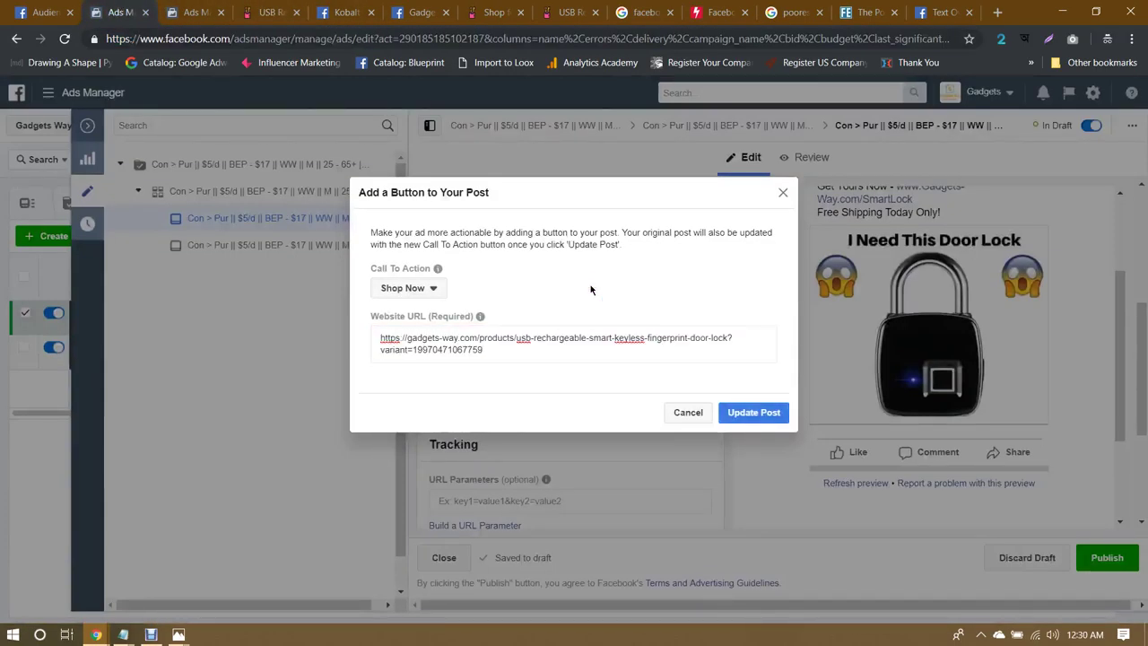
Step: Apply the Shop Now button to the ad's post and check the updated call-to-action settings
click(764, 426)
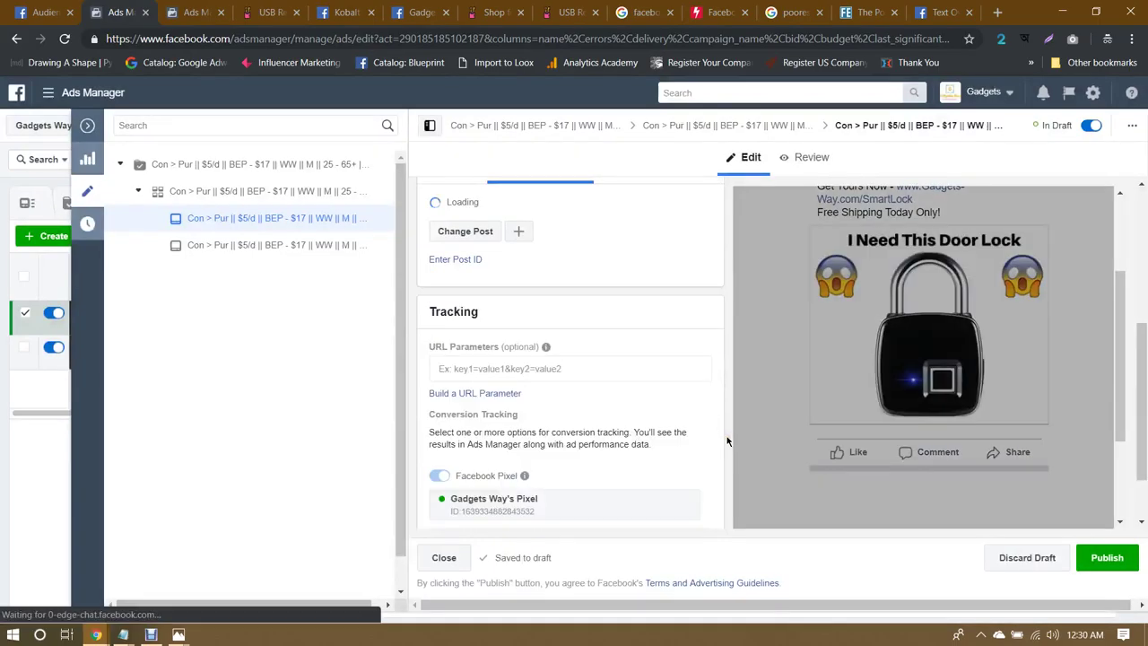
scroll(743, 418, down, 3)
scroll(744, 418, up, 6)
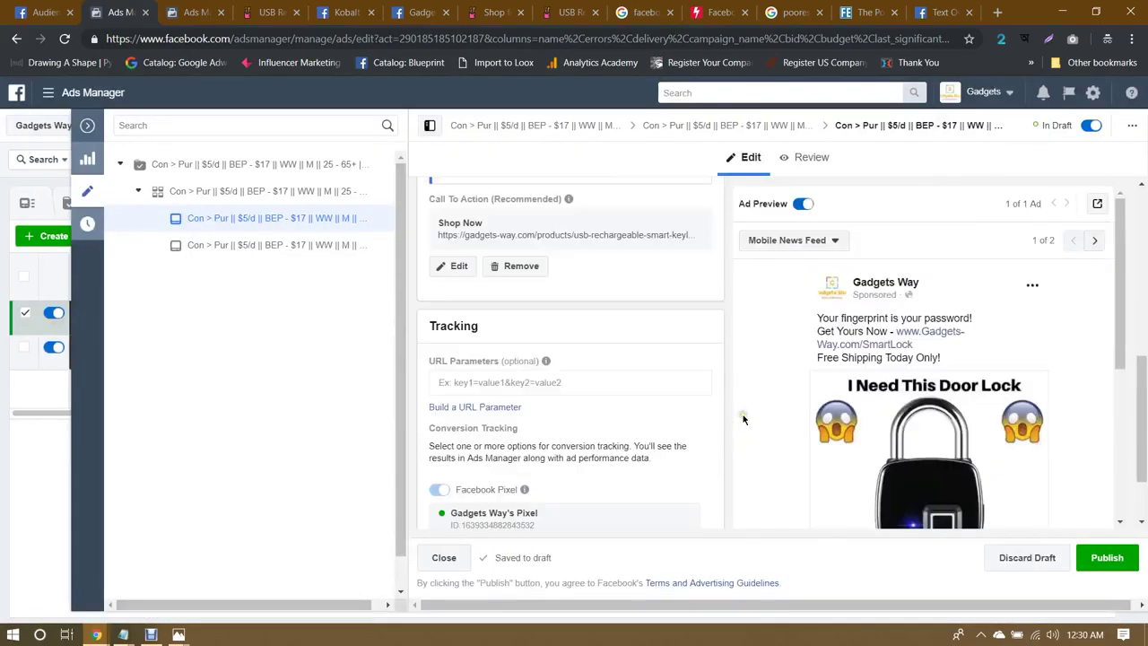
Step: Publish the duplicated ad, closing its editor, and check the delivery status at the ad set level
click(1098, 556)
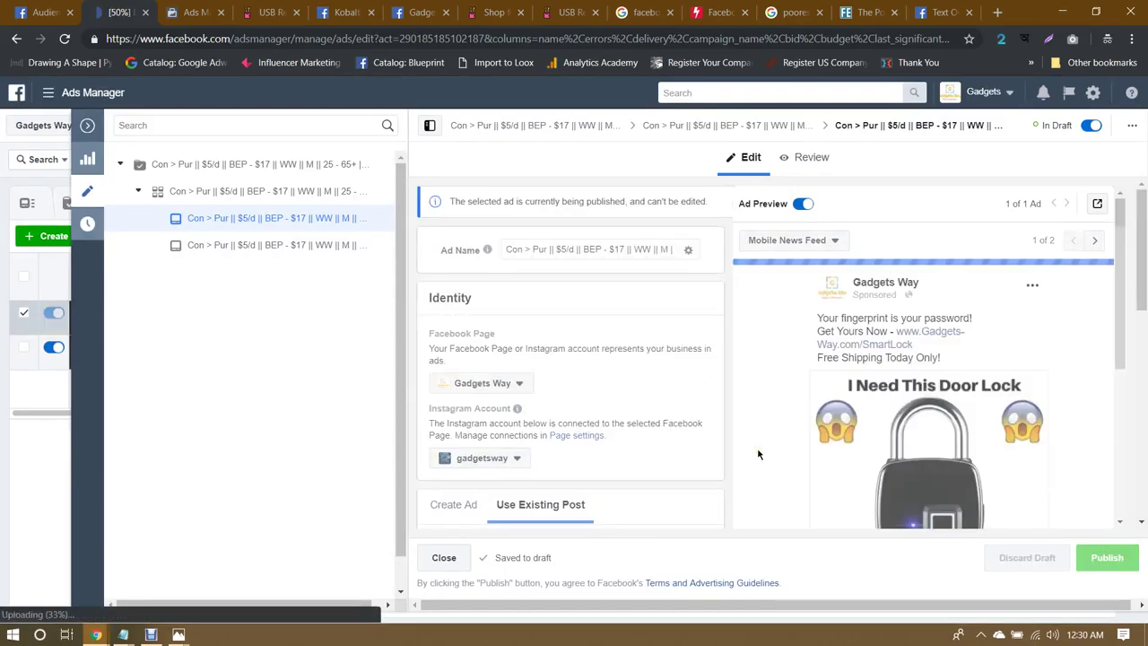
click(87, 125)
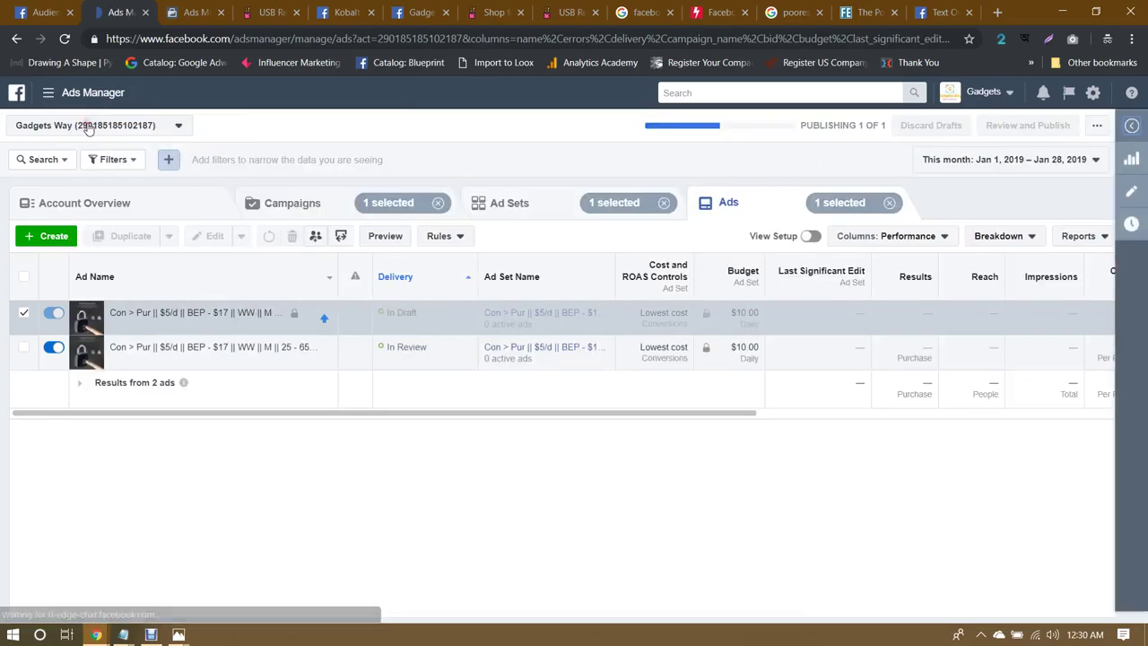
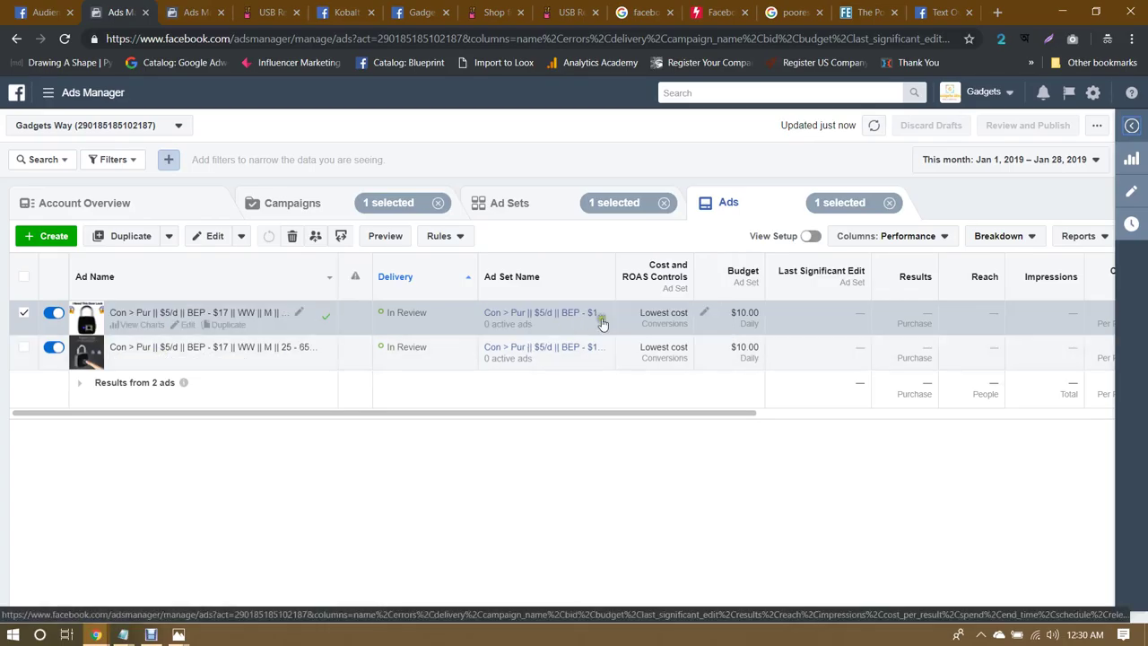
click(550, 208)
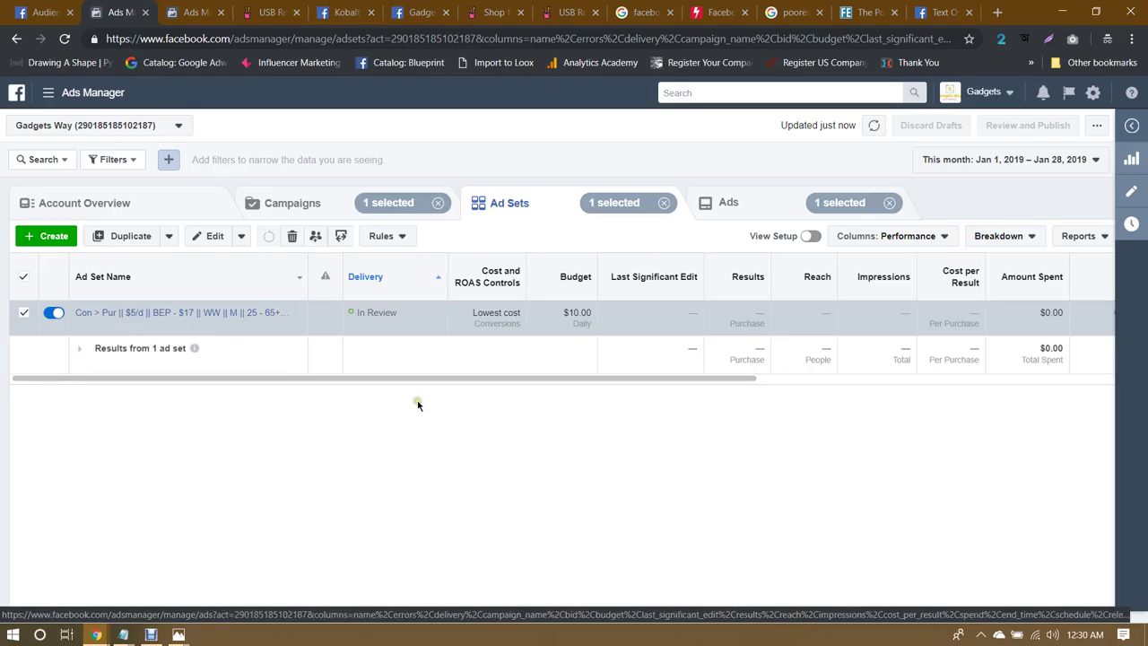
mouse_move(357, 373)
mouse_down()
mouse_move(733, 385)
mouse_move(351, 385)
mouse_up()
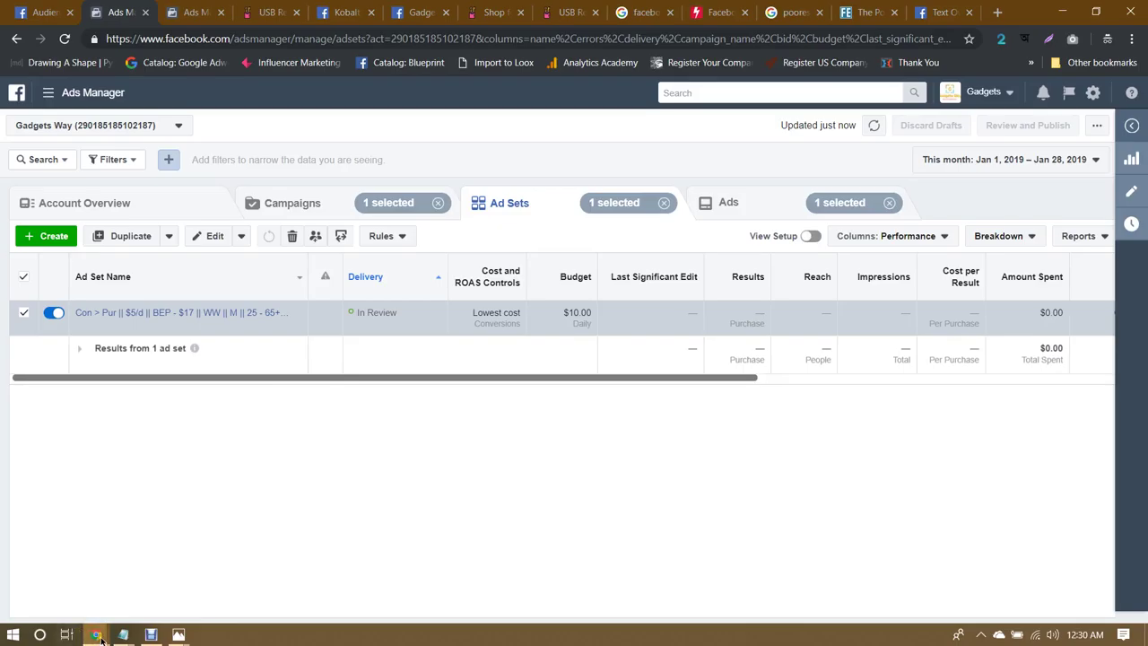
Step: Switch to the Fiverr gigs page in the other browser window and start creating a new gig
mouse_move(98, 635)
click(84, 587)
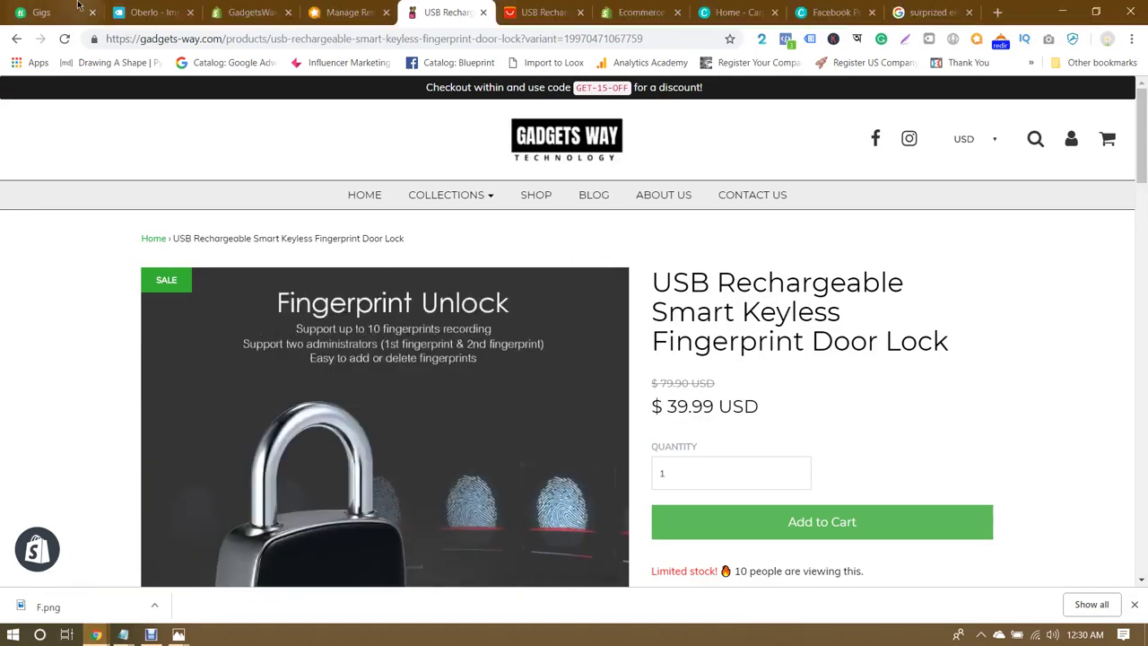
click(49, 11)
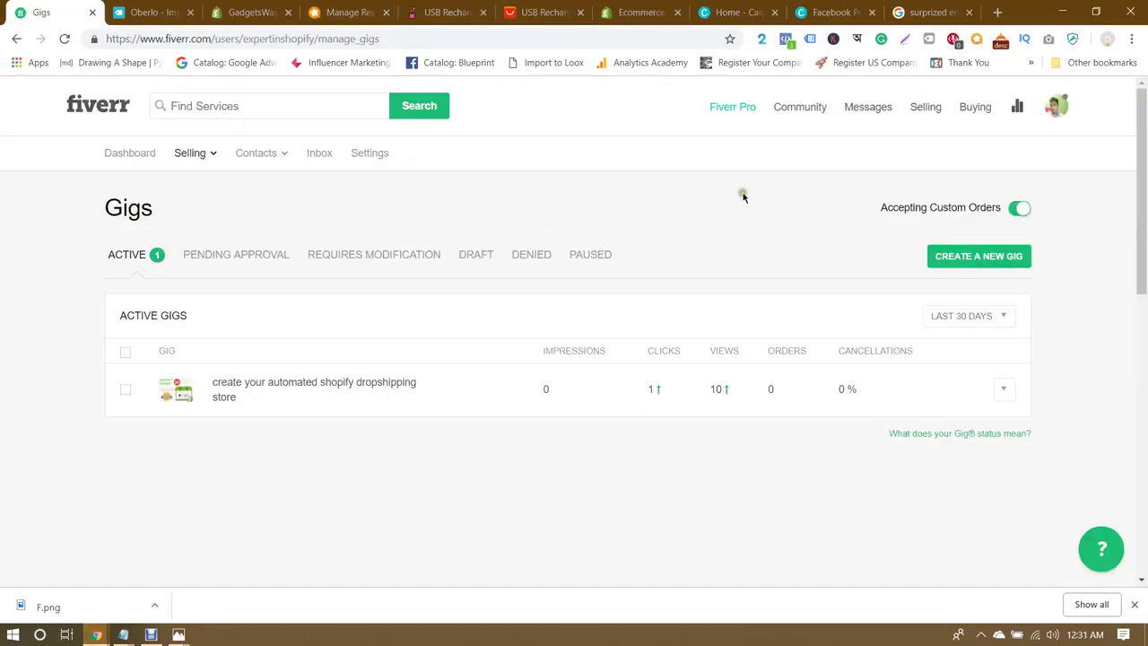
click(985, 260)
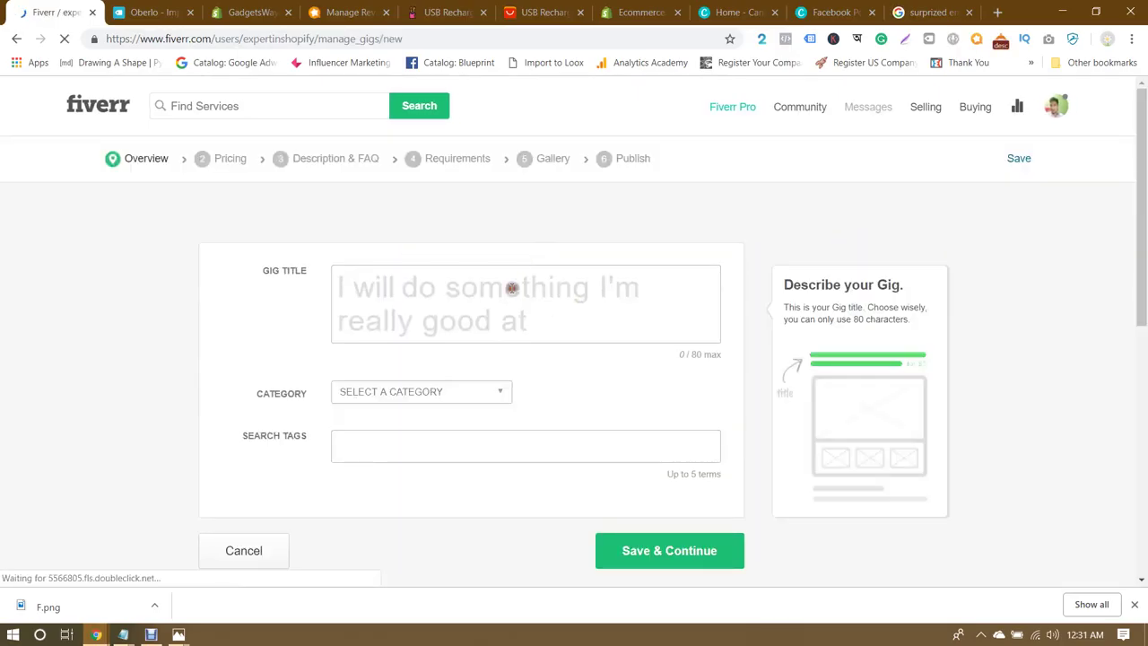
Step: Copy the gig title from the Notepad notes into the new gig so it reads "Be Your Shopify Facebook Advertising Expert"
click(421, 287)
mouse_move(116, 634)
click(90, 583)
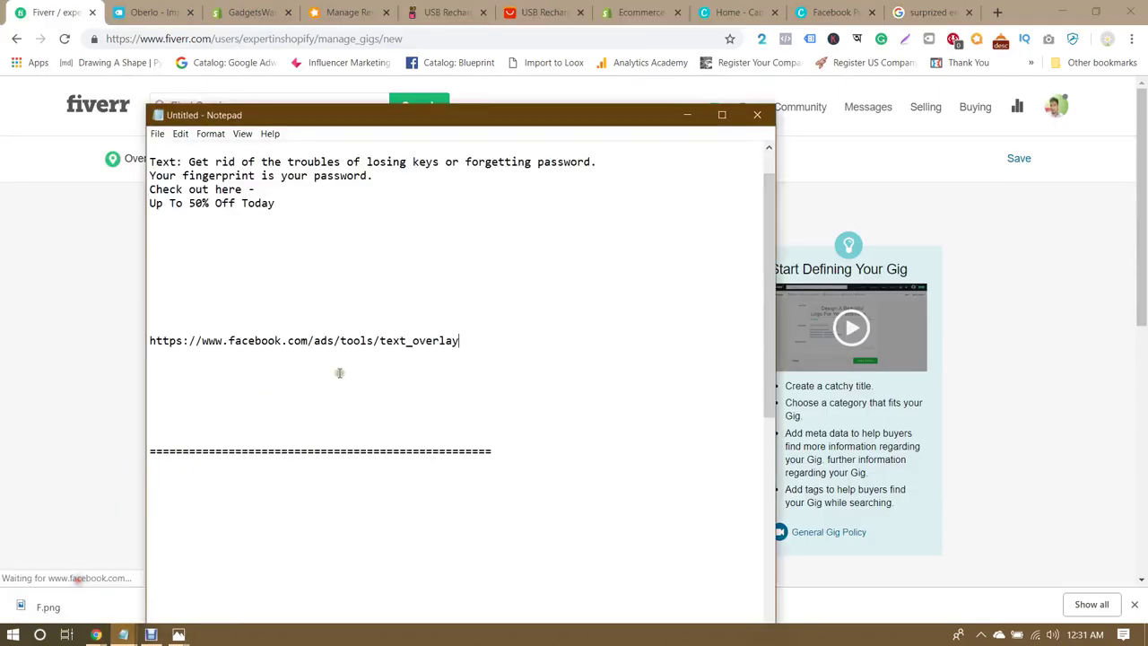
scroll(340, 366, down, 8)
drag(195, 353, 530, 356)
key(ctrl+c)
click(9, 359)
key(ctrl+v)
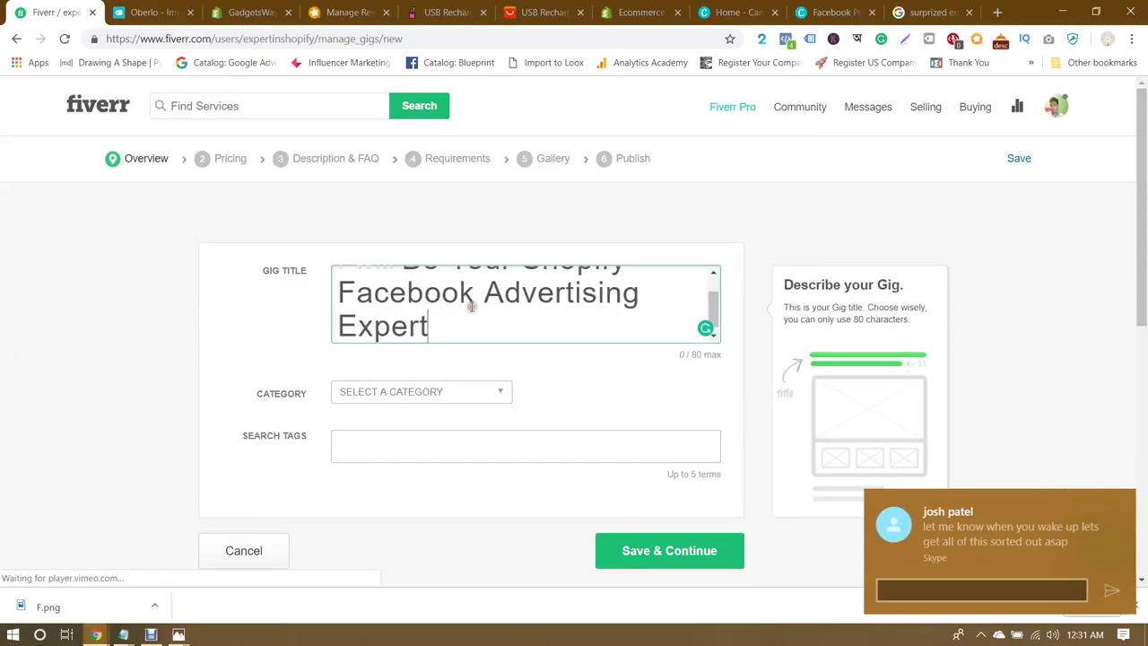
mouse_move(706, 311)
mouse_down()
mouse_move(714, 296)
mouse_move(715, 309)
mouse_up()
scroll(715, 310, up, 1)
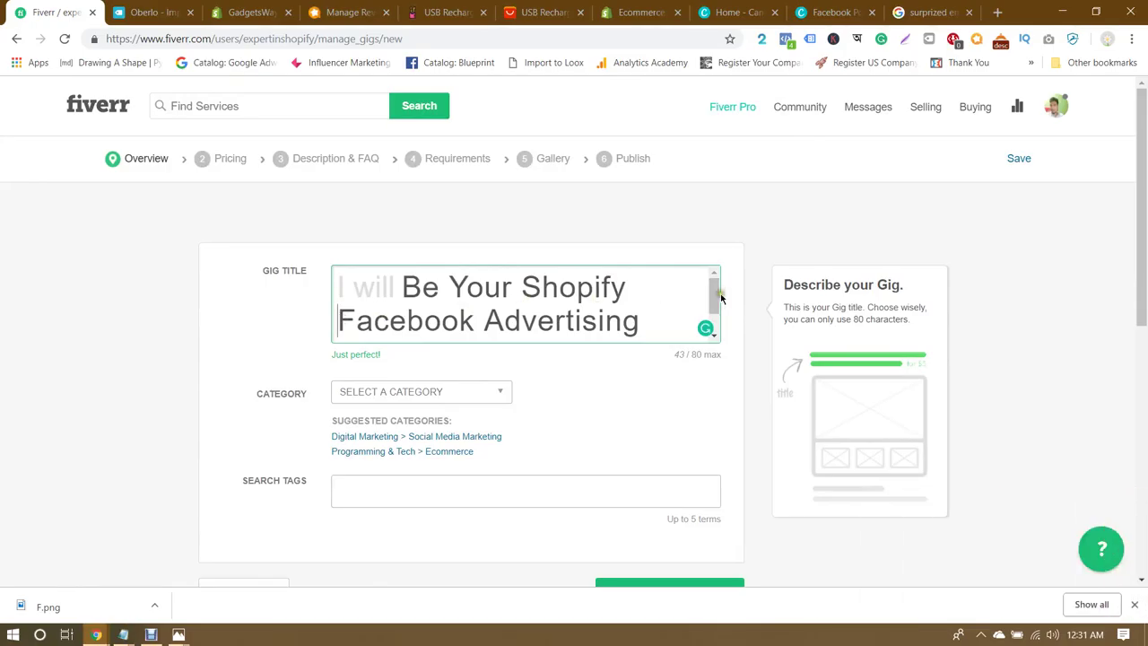
drag(719, 298, 723, 324)
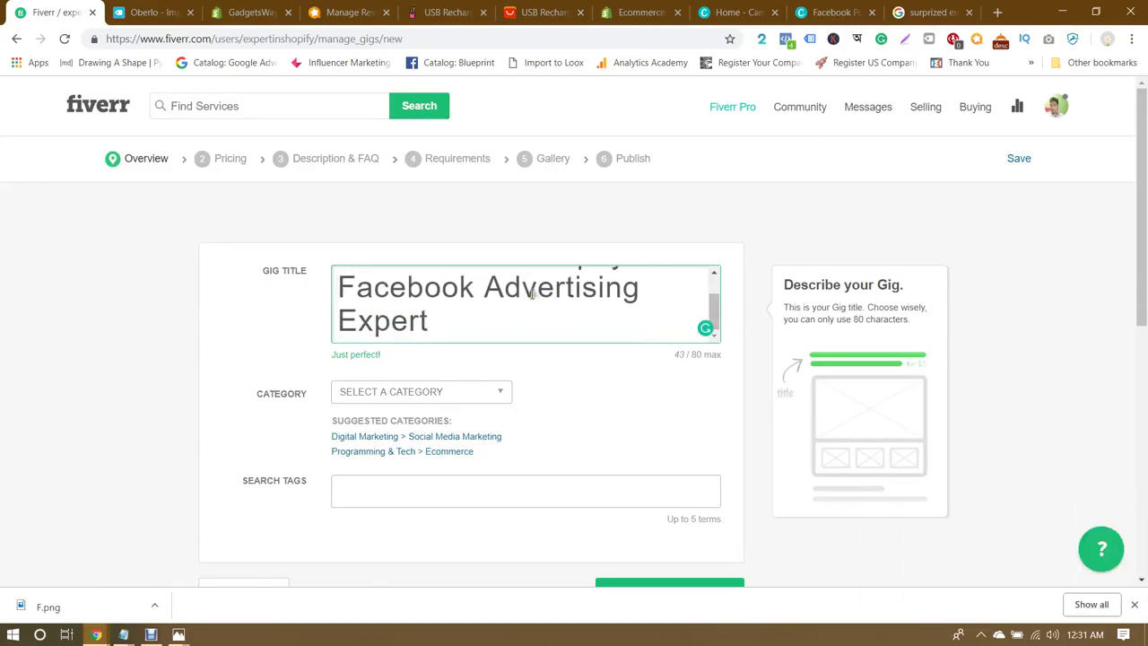
click(278, 334)
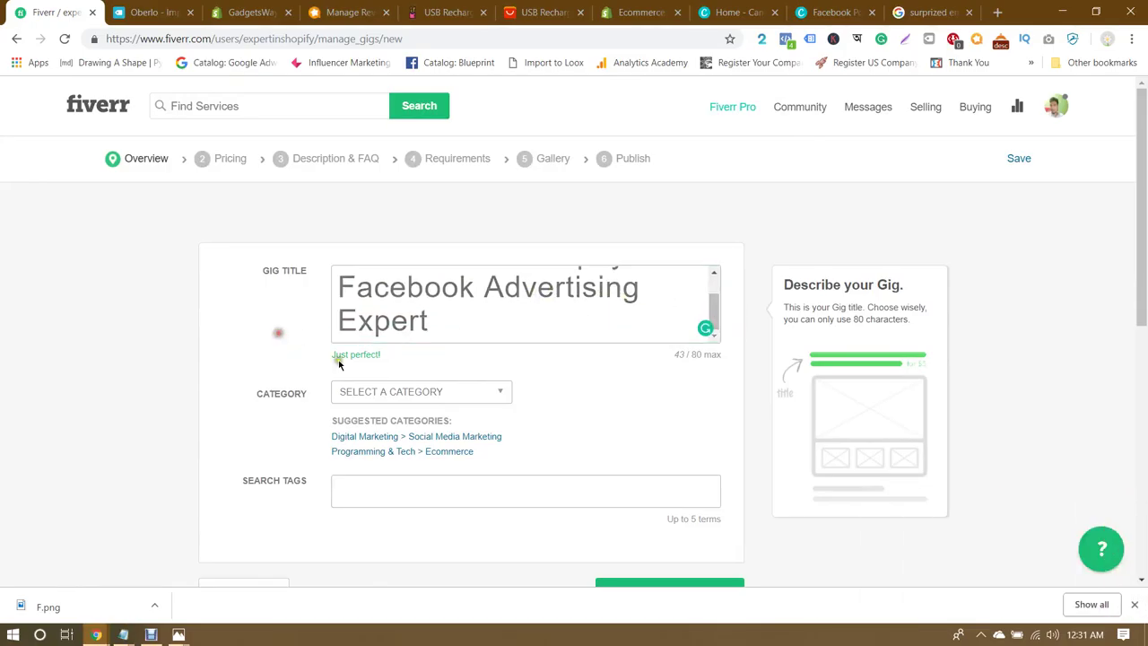
Step: Set the gig's category to Digital Marketing > Social Media Marketing and its service type to Social Ad Management & Optimization
click(431, 436)
scroll(239, 408, down, 1)
scroll(239, 409, down, 1)
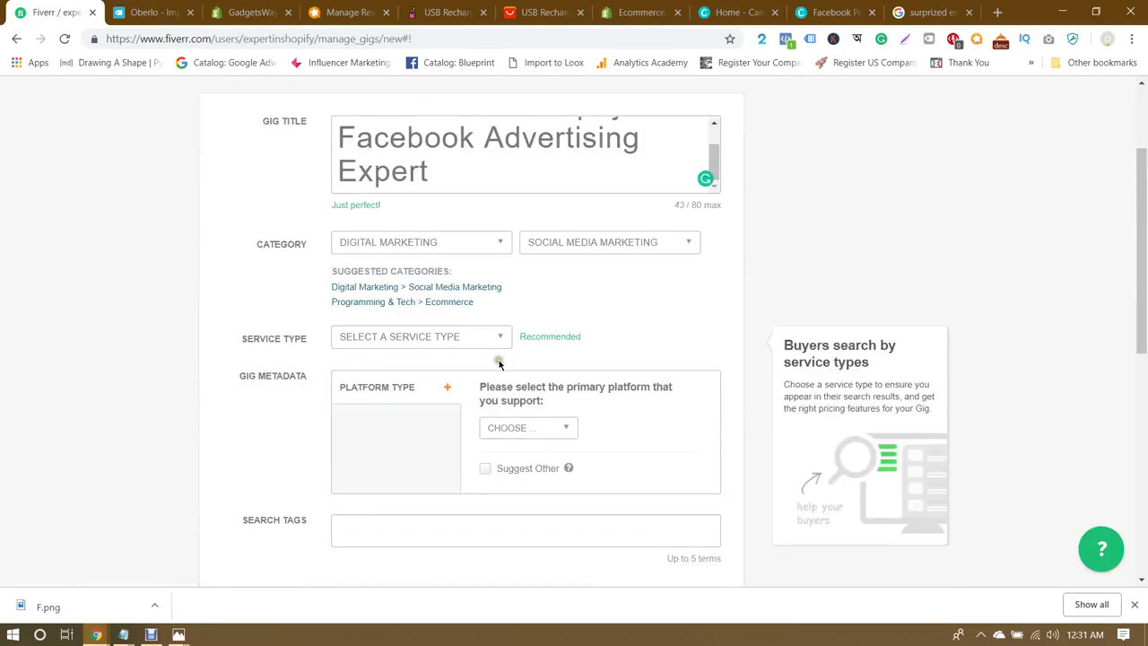
click(421, 347)
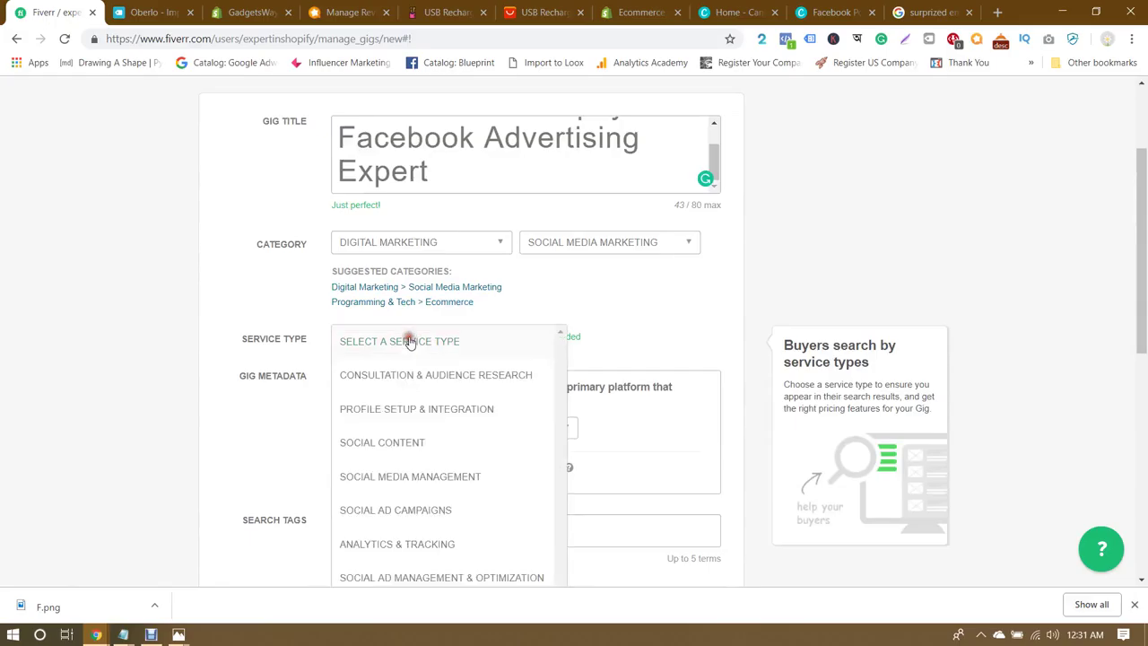
scroll(439, 426, down, 2)
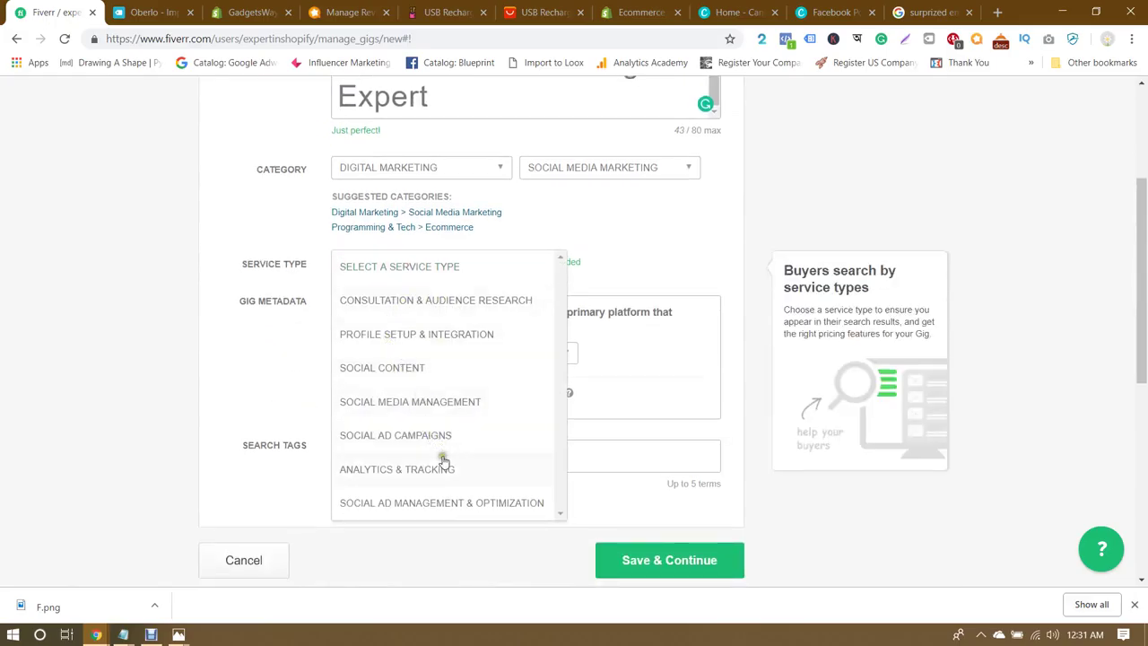
click(416, 502)
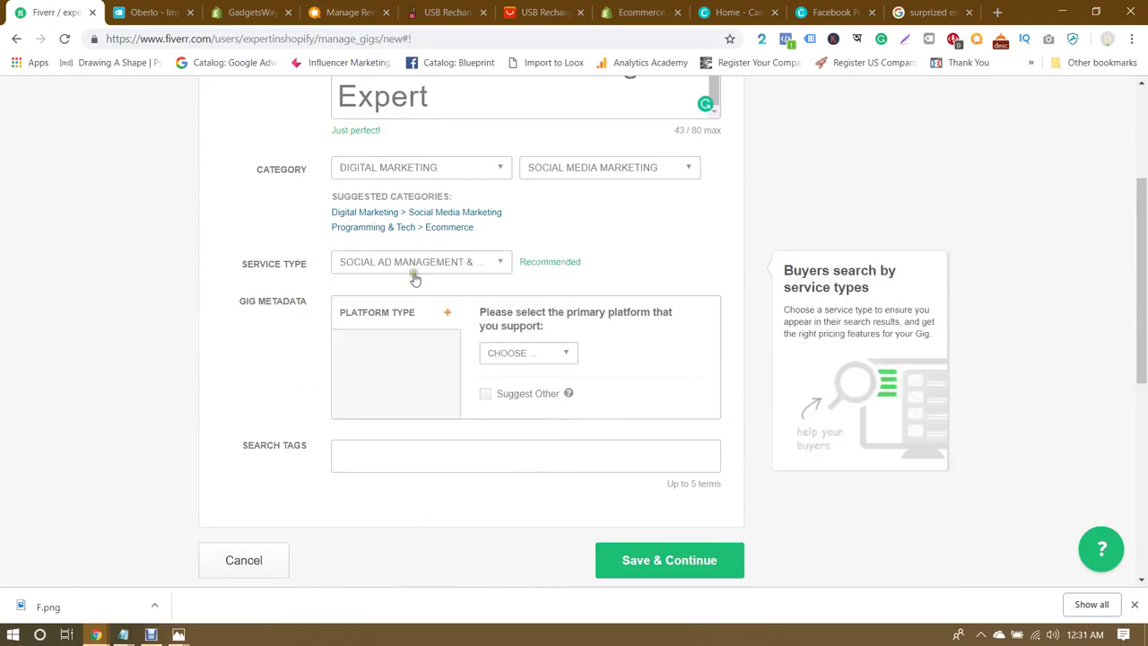
Step: Choose Facebook as the primary platform in the gig metadata
scroll(365, 337, down, 1)
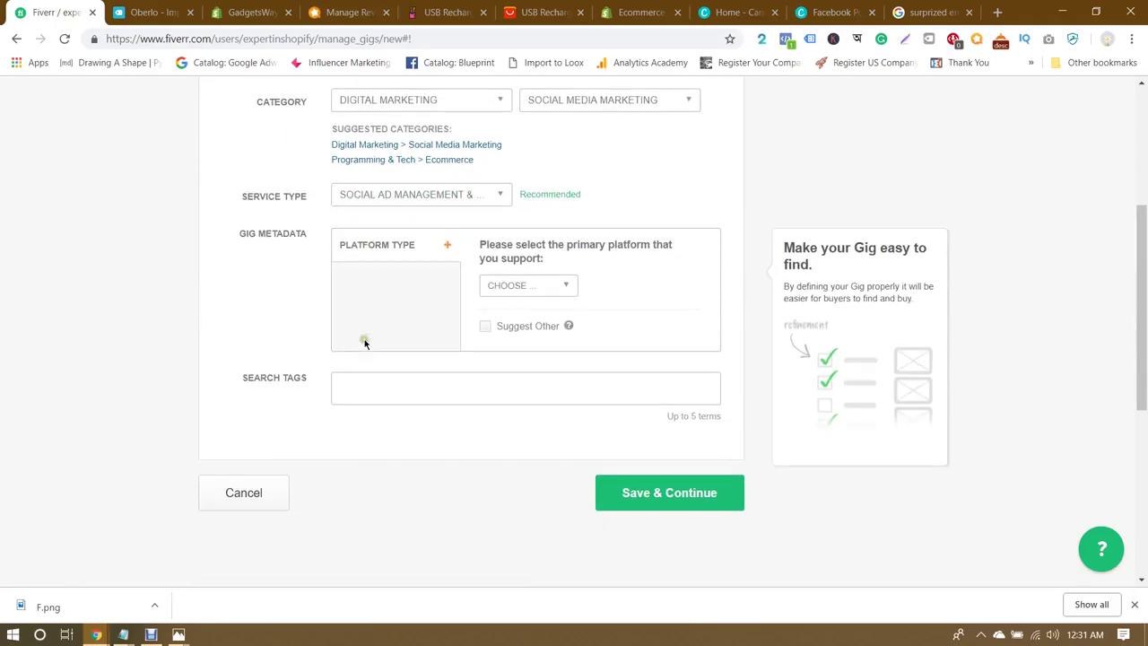
click(517, 280)
click(520, 315)
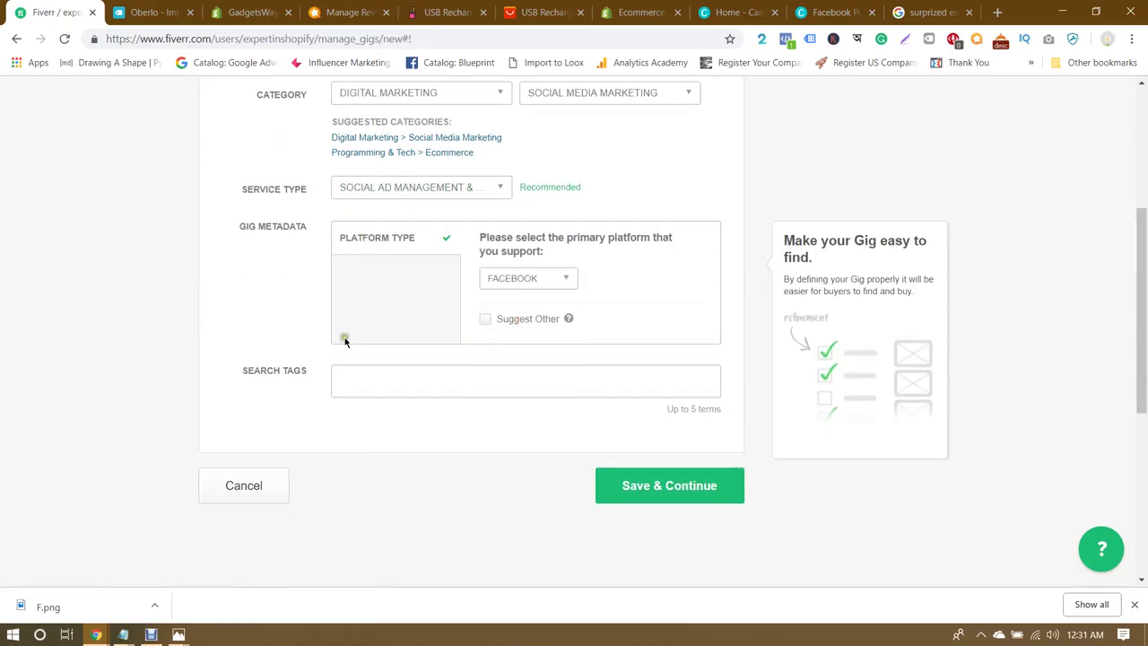
Step: Add "facebook advertising" as the gig's first search tag
scroll(344, 340, down, 2)
click(392, 232)
text(face)
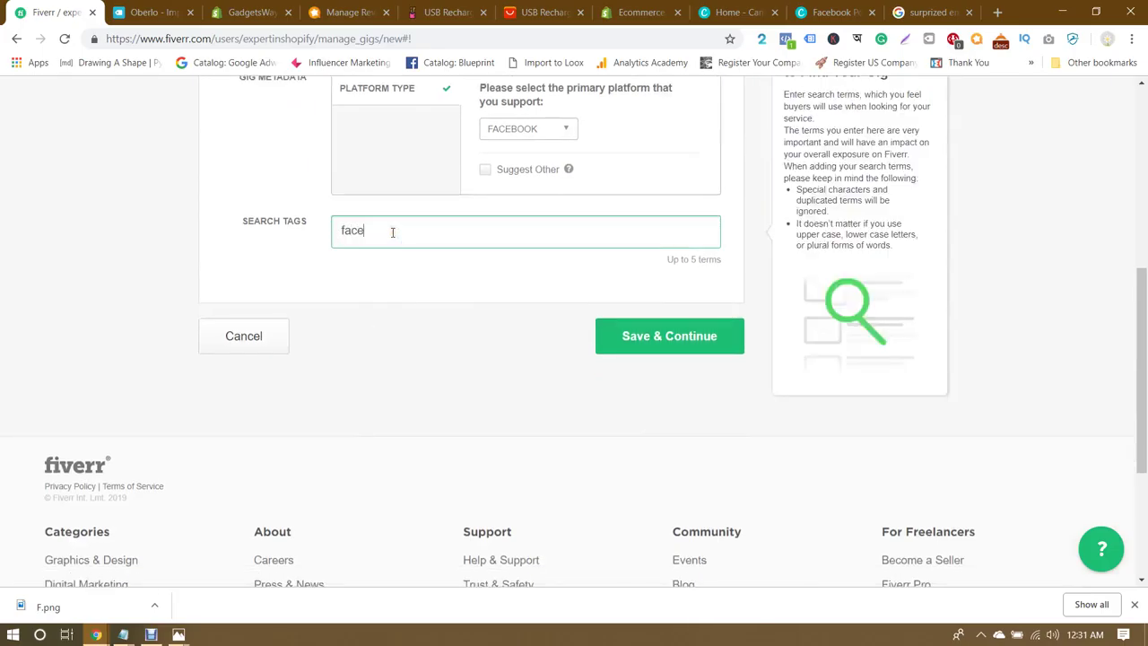
text(book a)
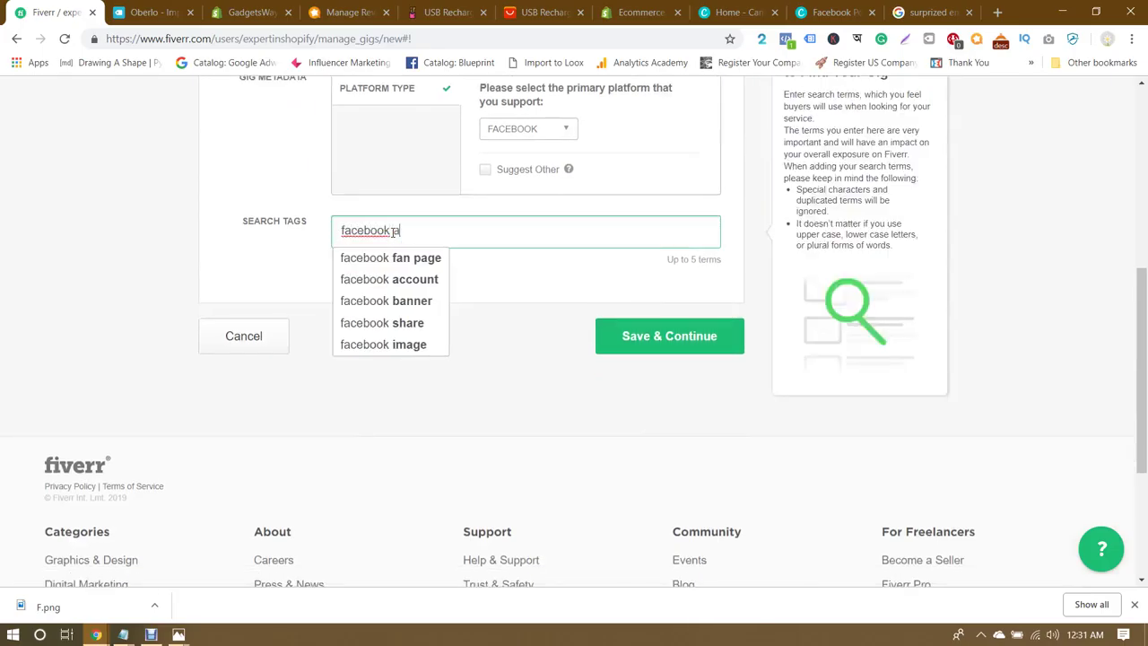
text(dver)
key(Down)
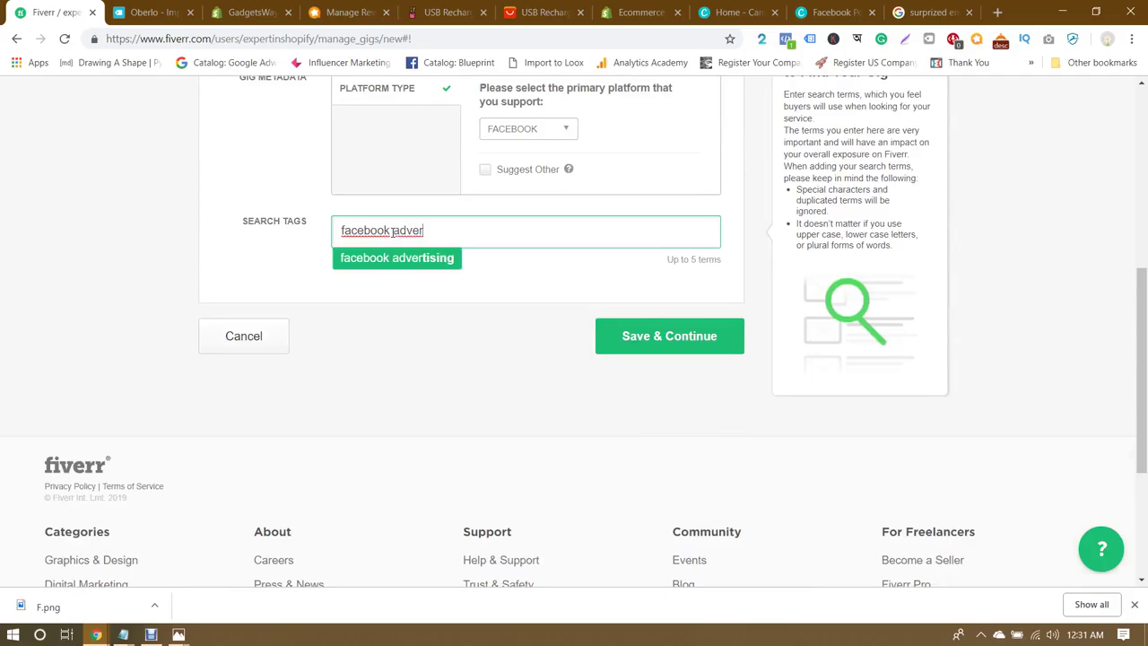
key(Return)
Step: Add "social media manager" and "facebook ads" as further search tags of the gig
text(social)
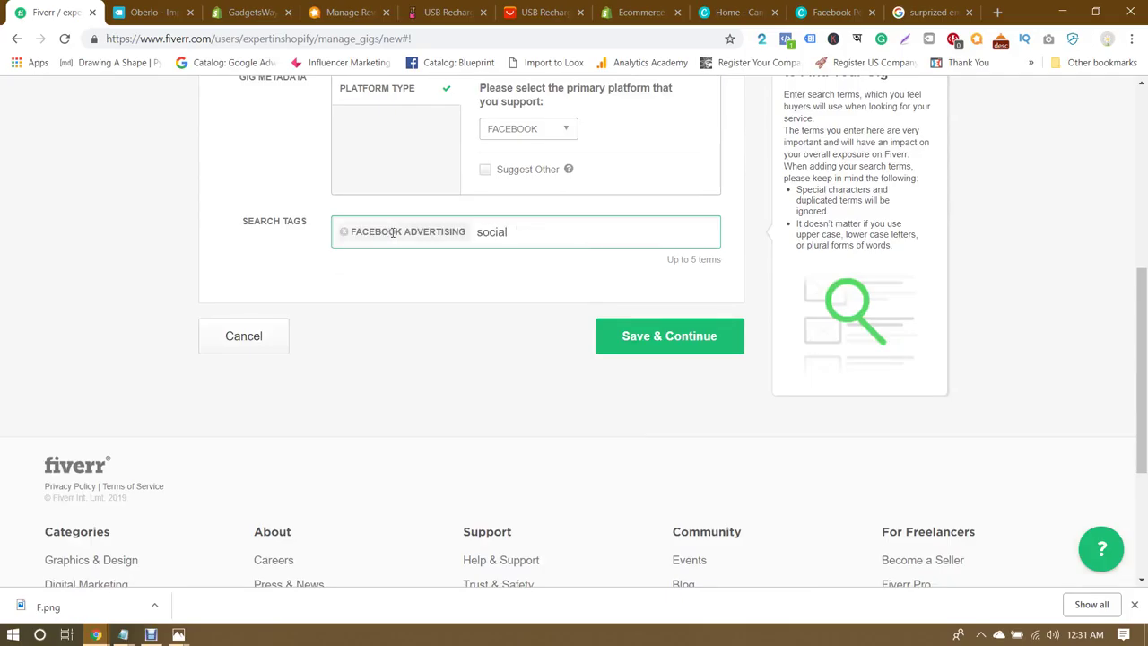
text( emomedia)
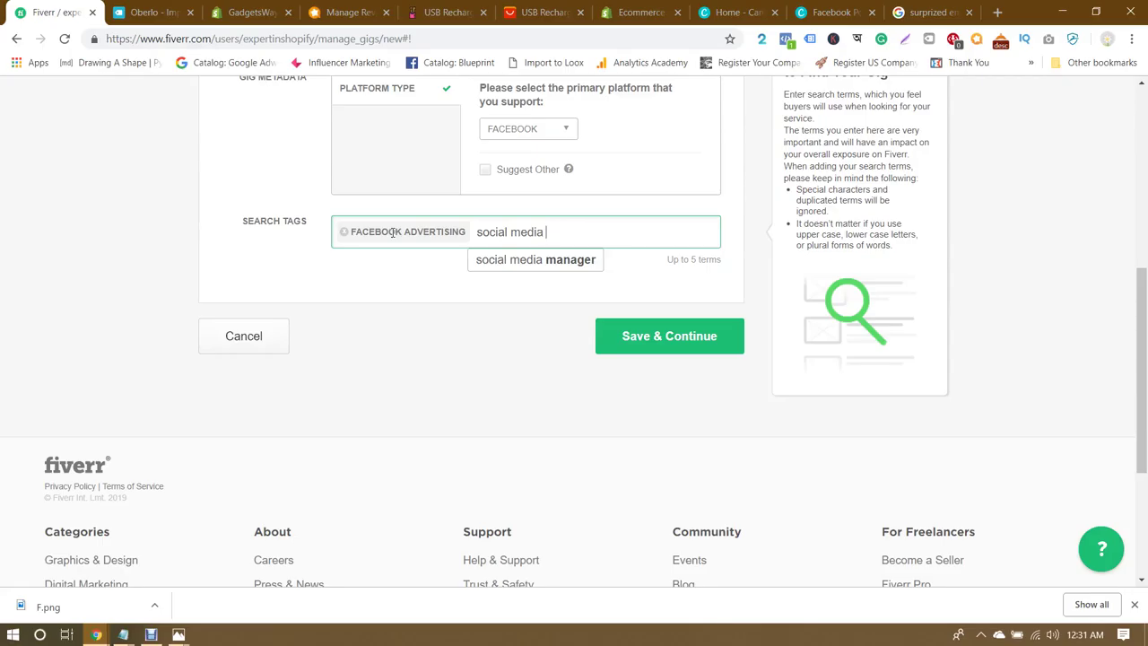
key(Down)
key(Return)
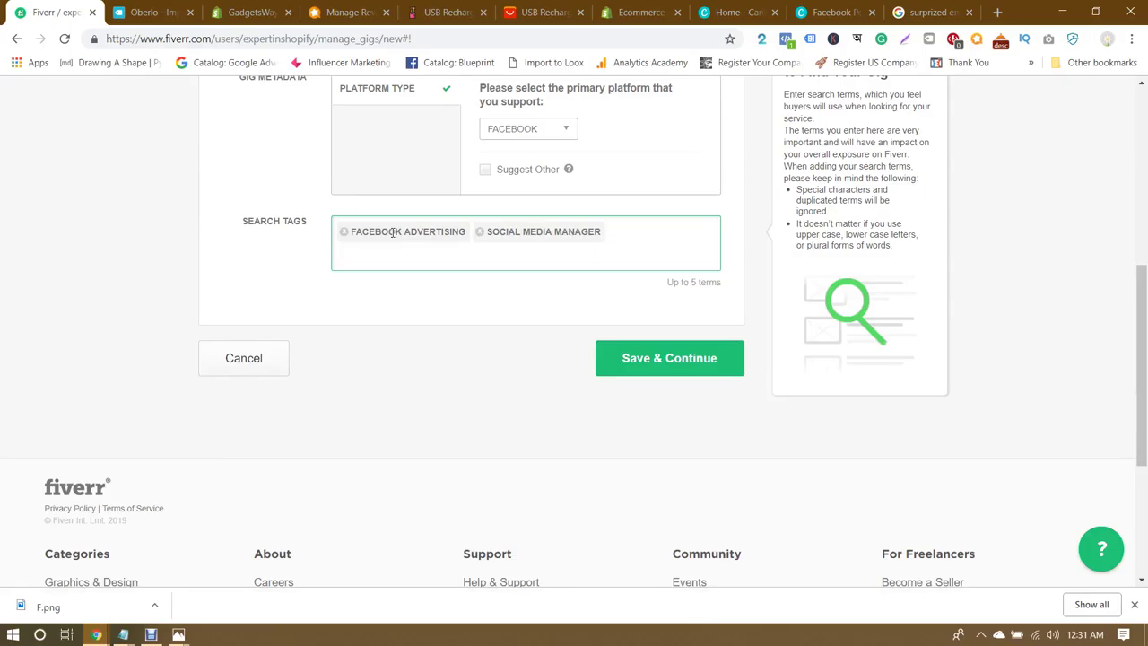
text(facebook ads)
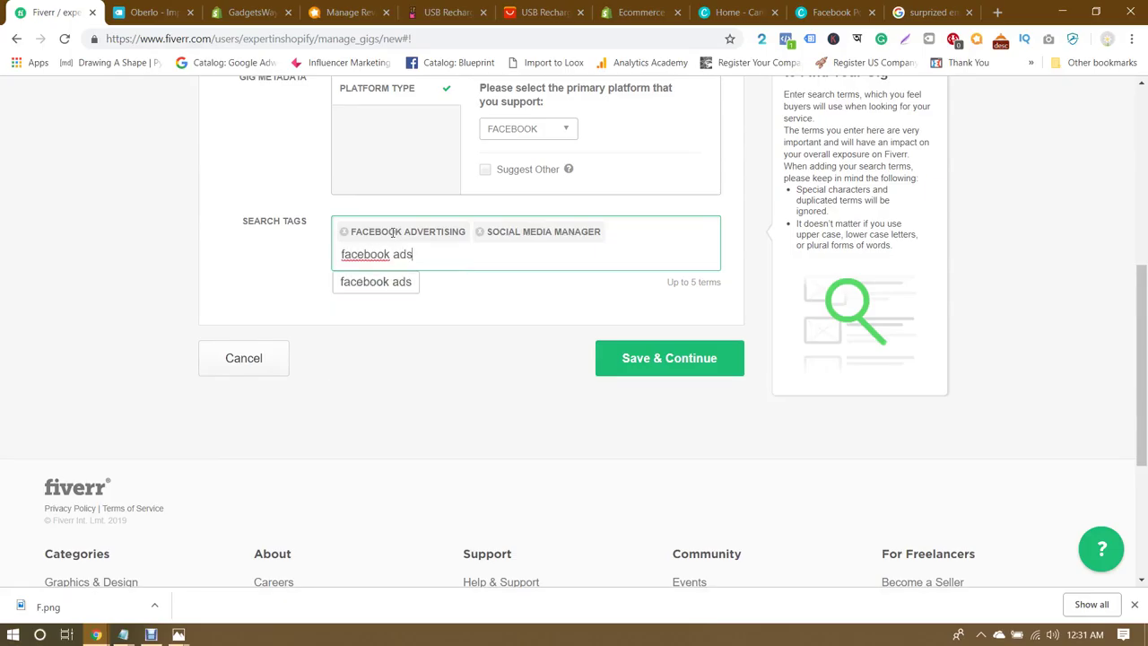
key(Return)
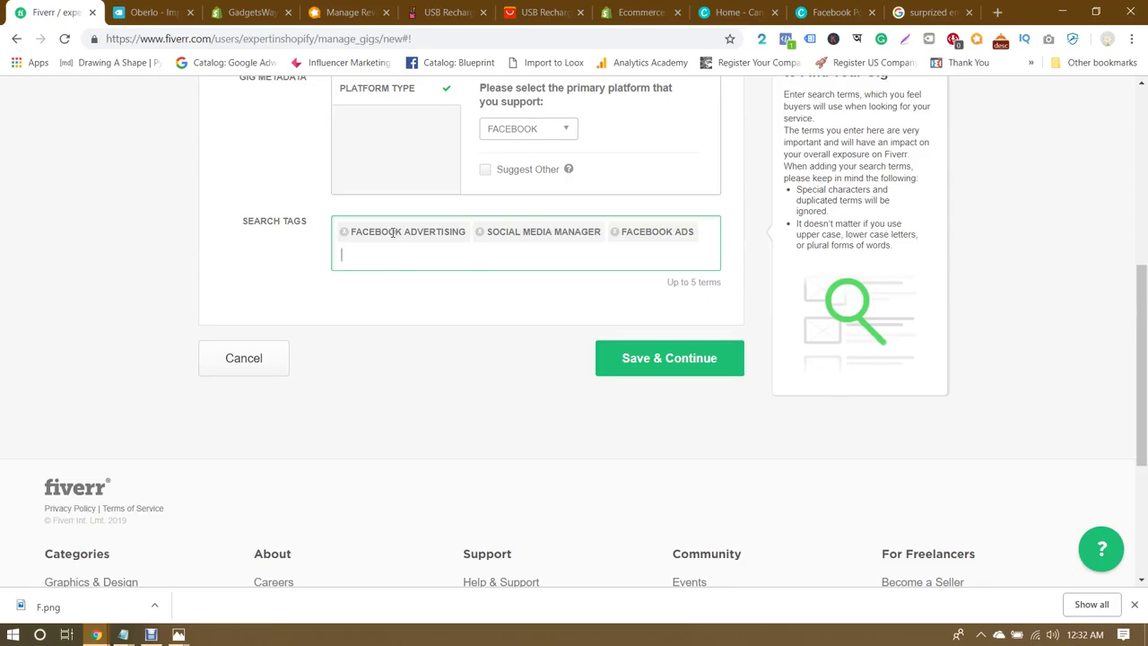
click(177, 363)
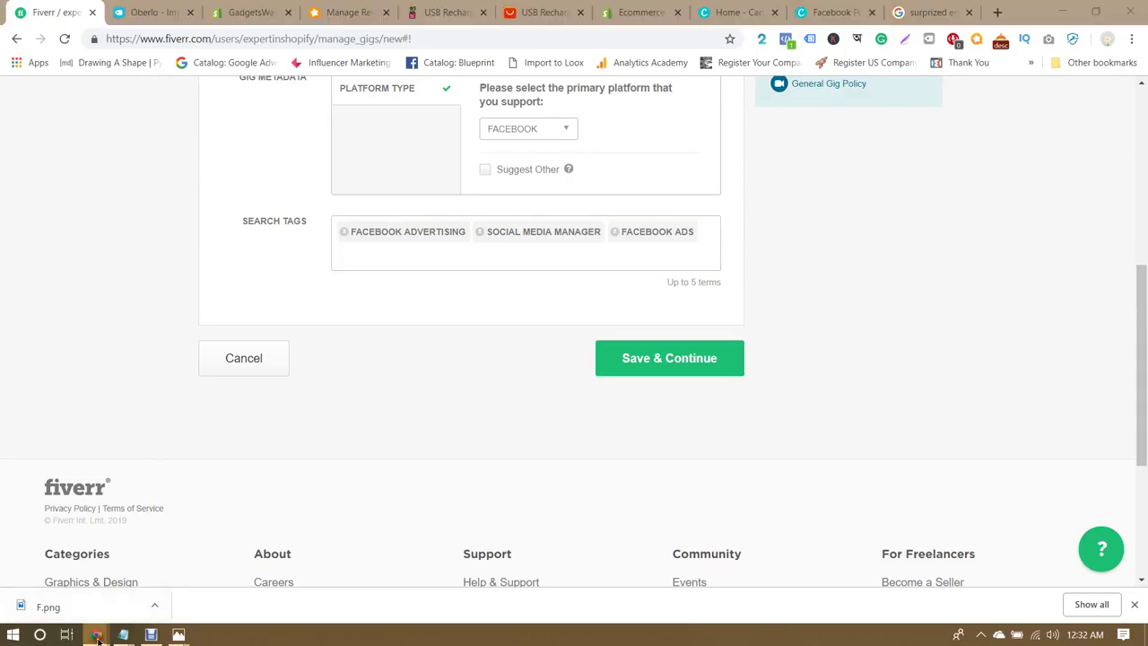
click(250, 12)
click(54, 11)
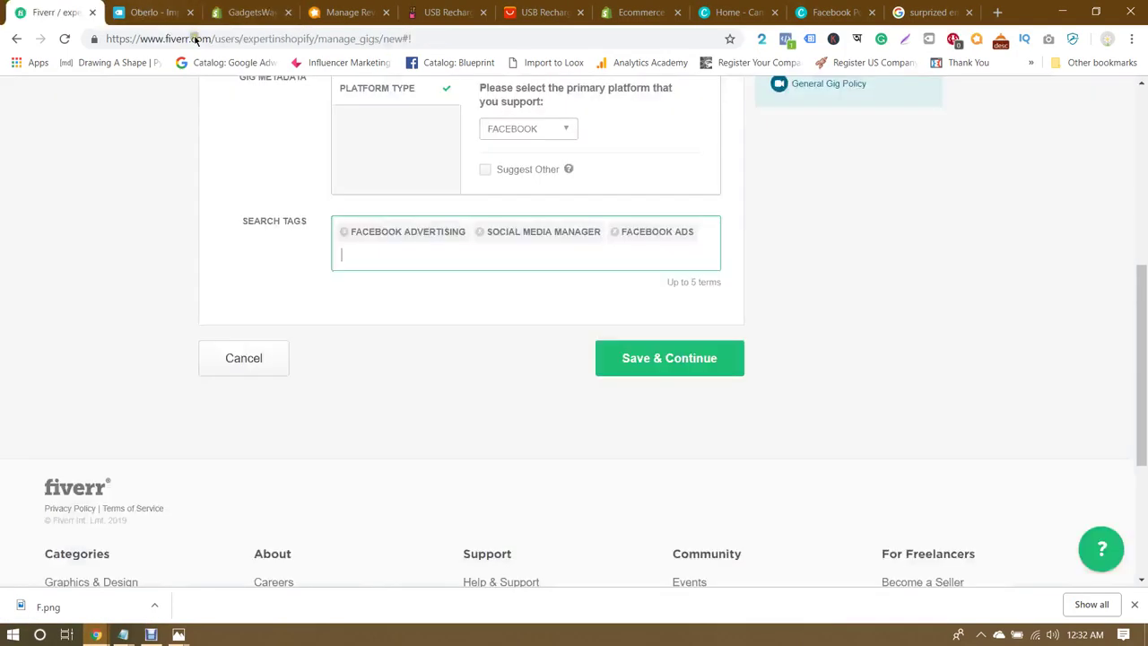
Step: Open the Fiverr homepage in a new browser tab and look up the search suggestions for "facebook"
click(1000, 10)
text(fiver)
key(Return)
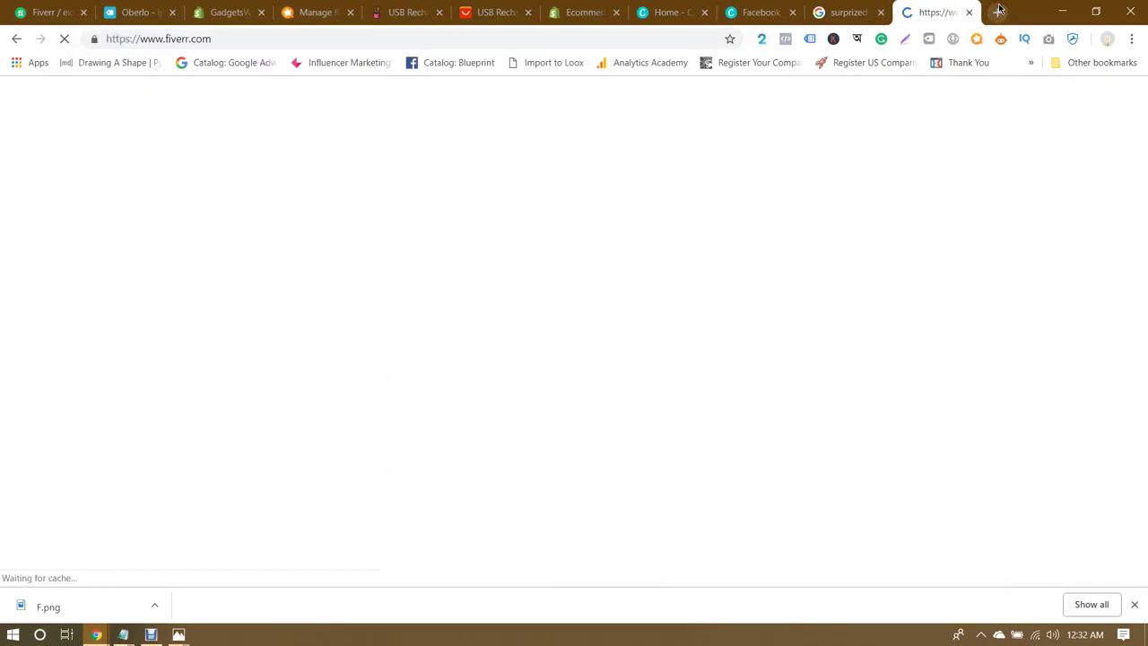
click(1132, 607)
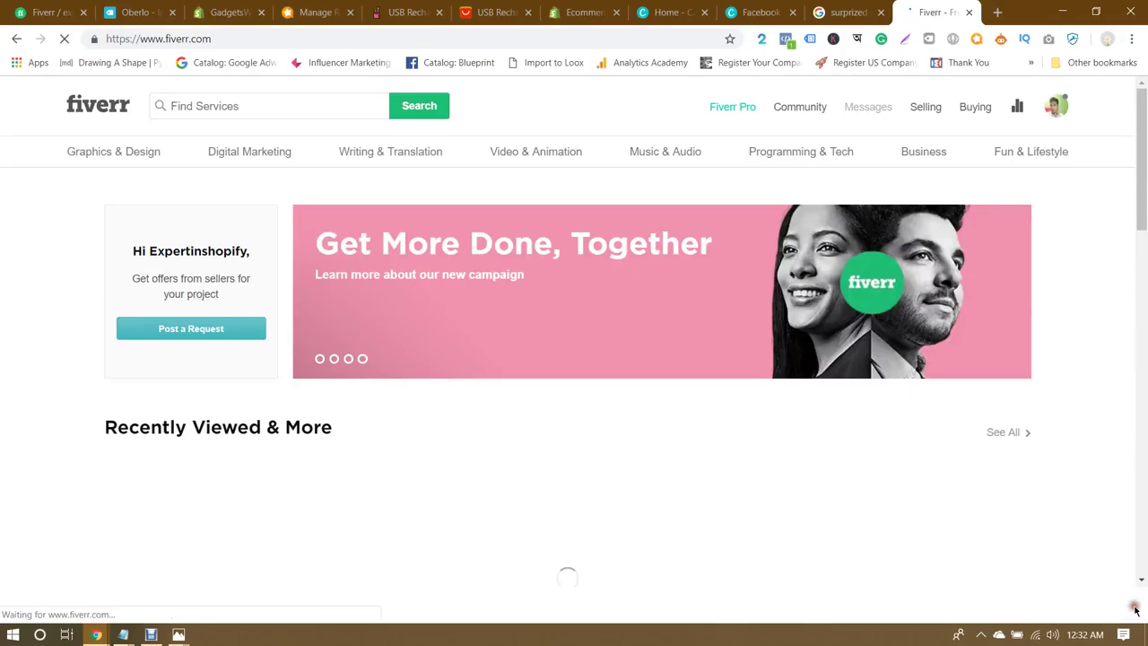
click(253, 112)
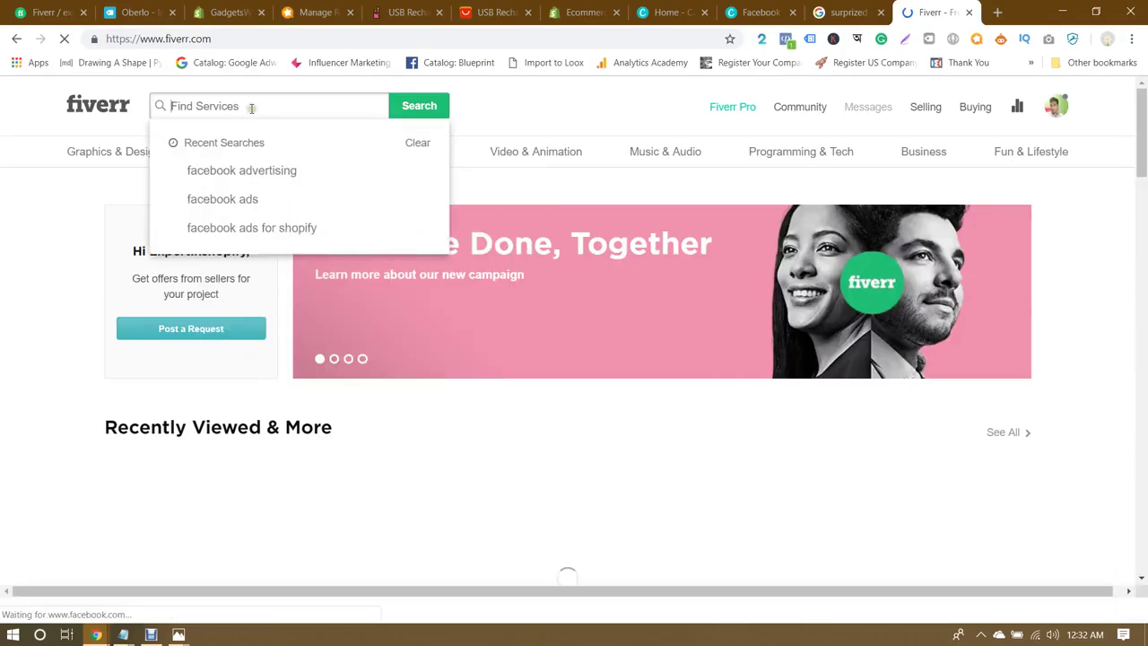
text(facebook)
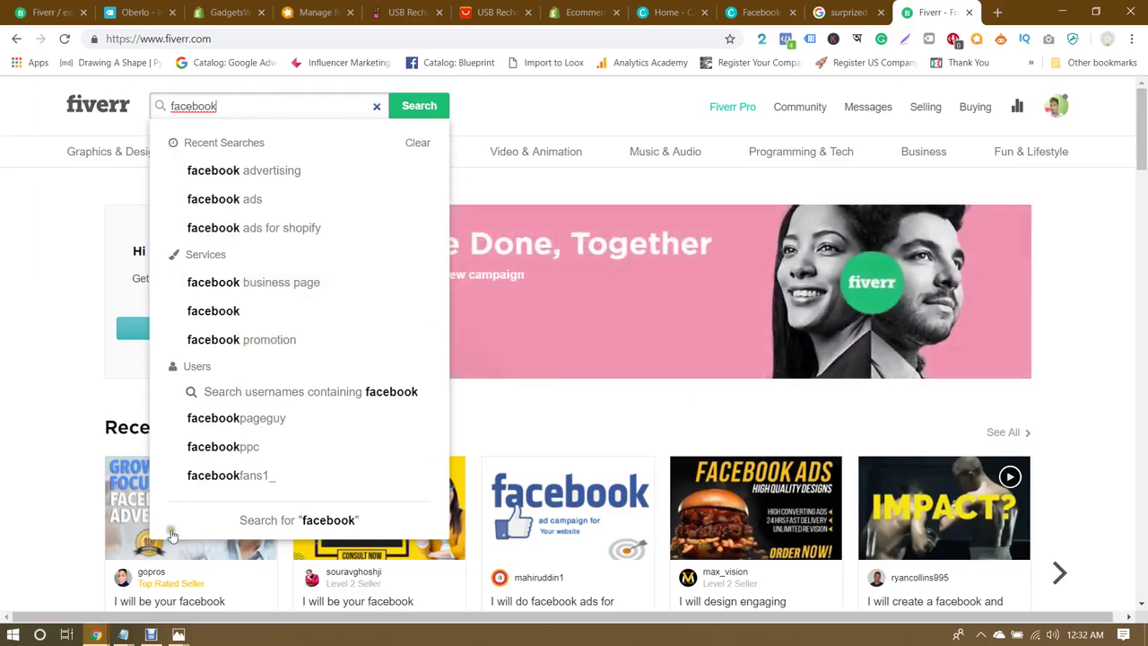
mouse_move(96, 634)
click(235, 583)
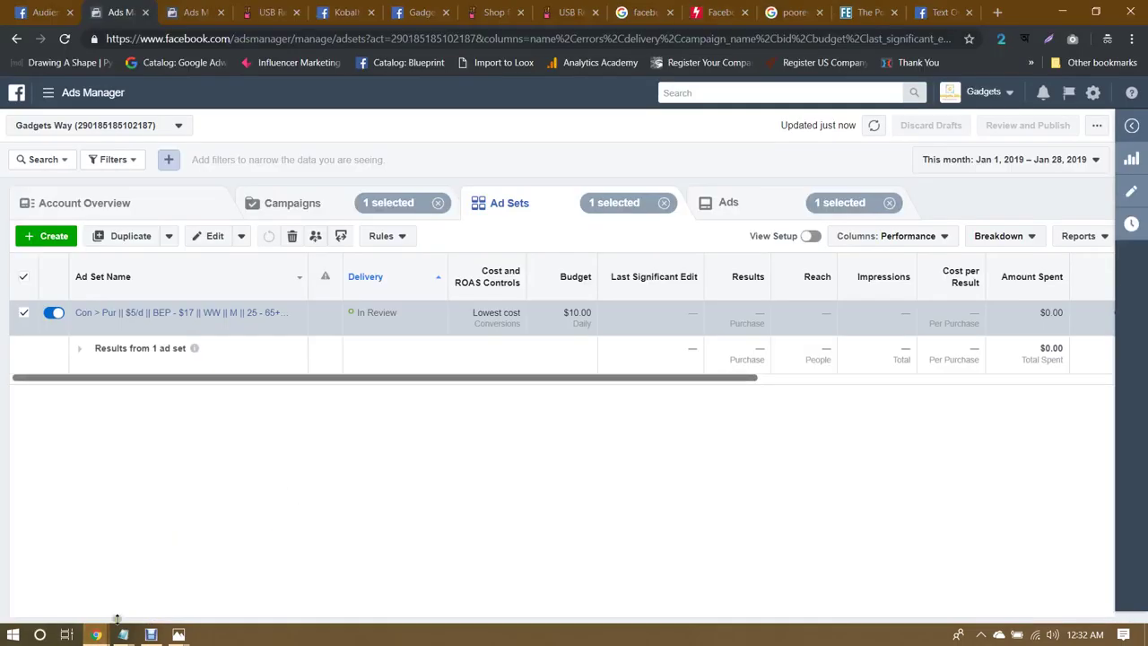
mouse_move(96, 634)
click(85, 574)
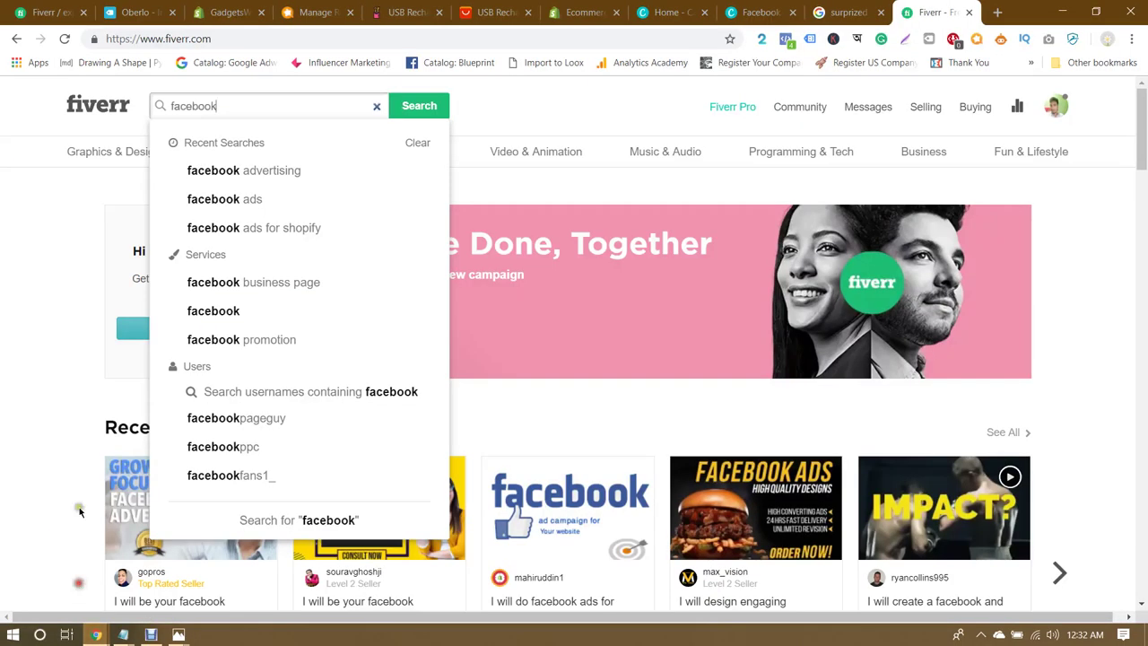
Step: Return to the gig form and add "facebook promotion" as a further search tag
click(54, 8)
text(fac)
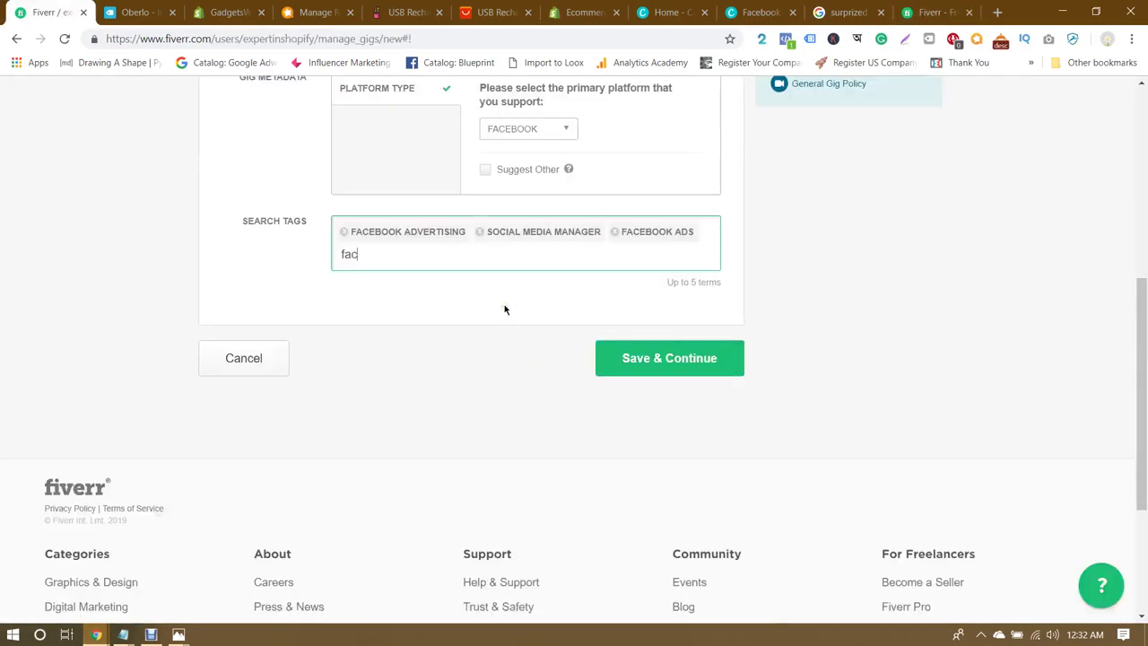
text(ebook promot)
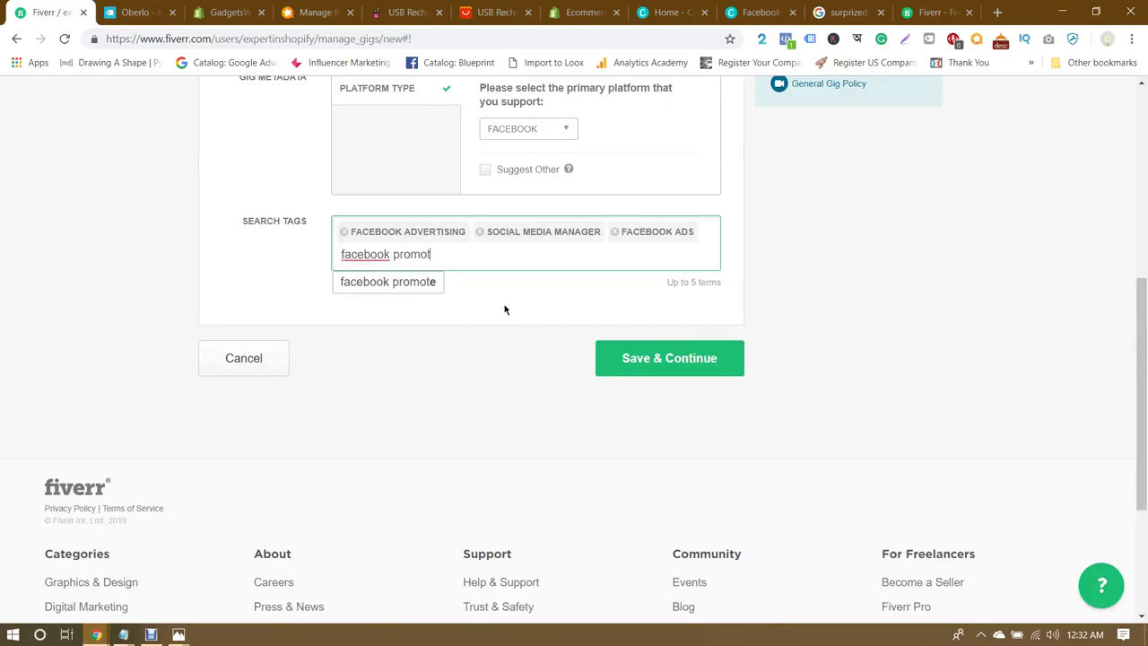
text(ion)
key(Return)
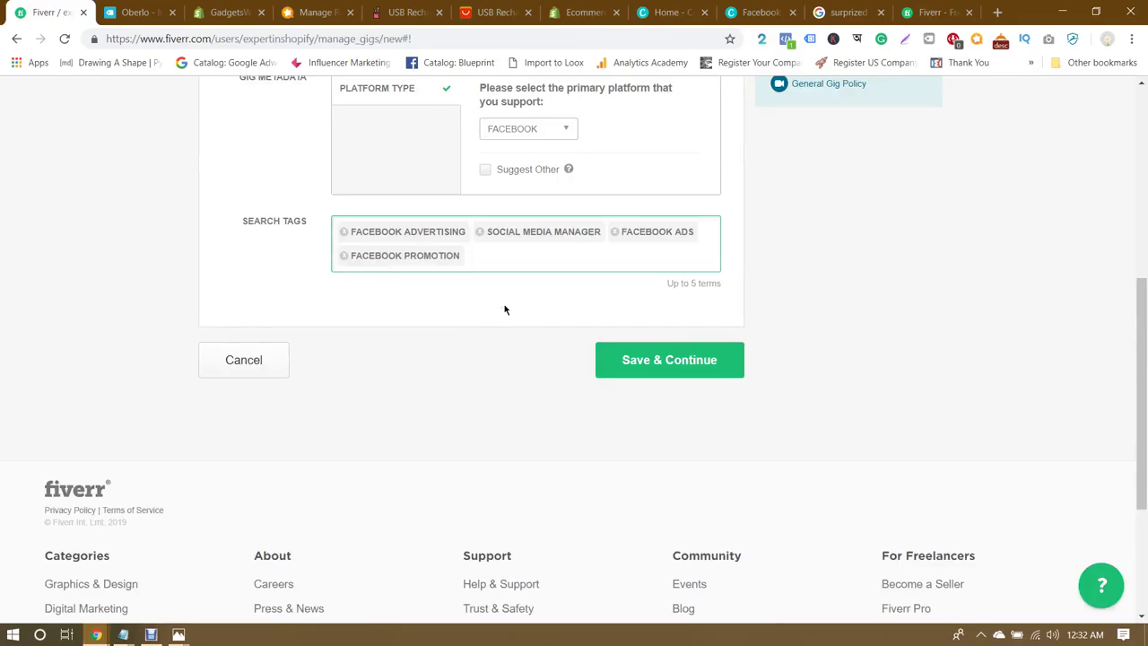
Step: Add "online marketing" as the fifth search tag, then save the gig overview and continue to pricing
text(onlin)
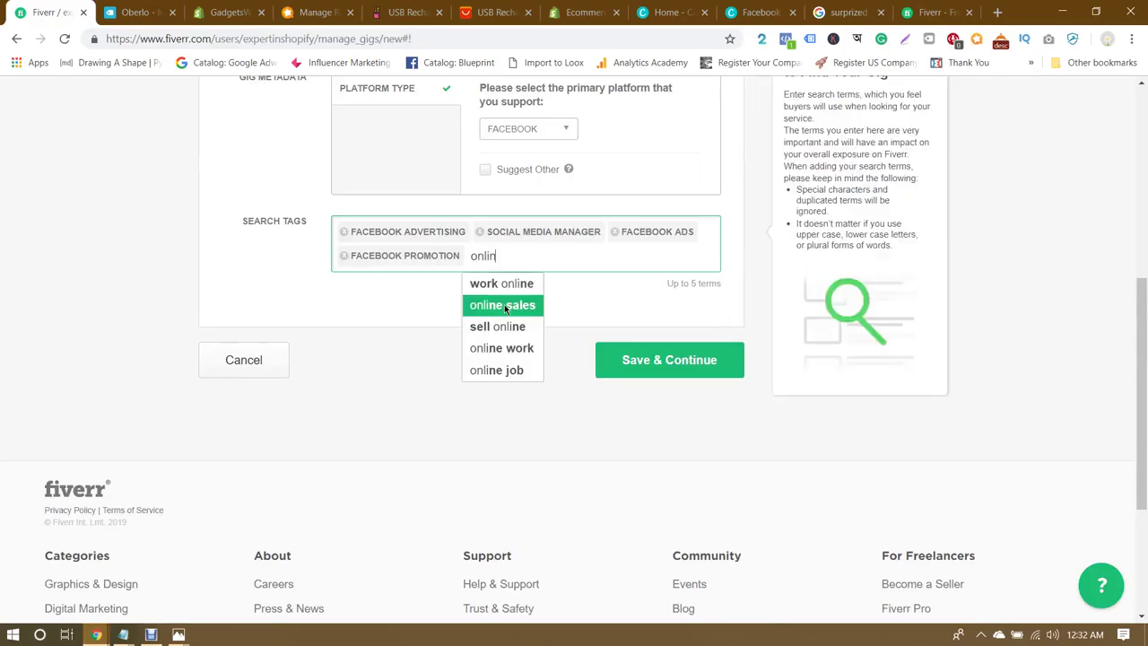
text(e marketing)
key(Return)
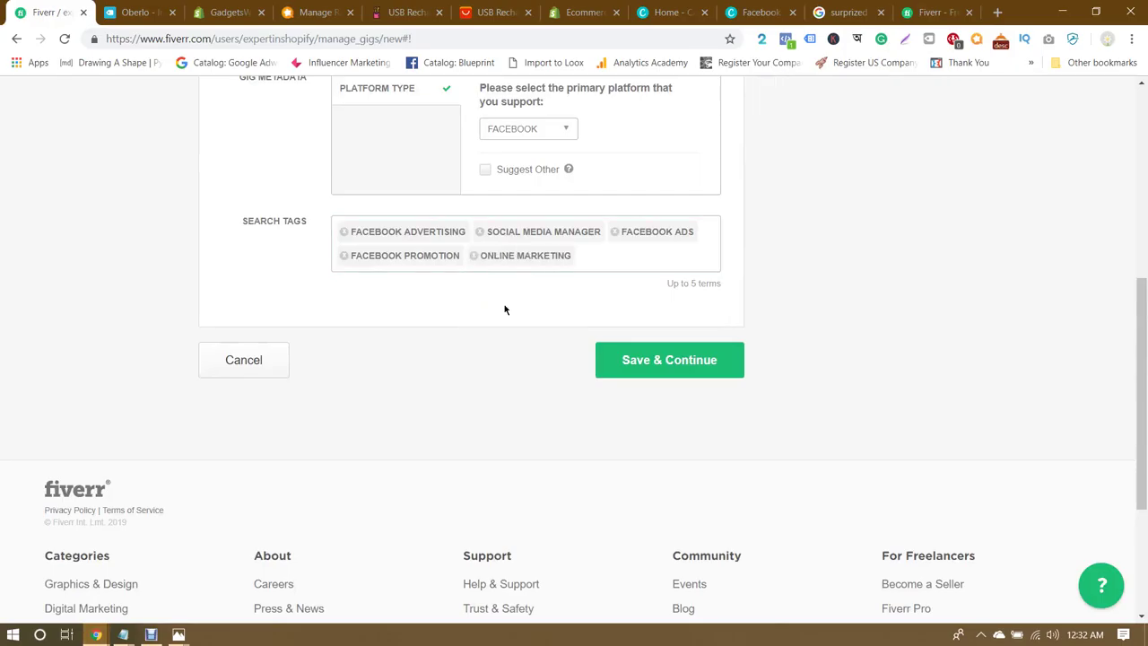
click(655, 364)
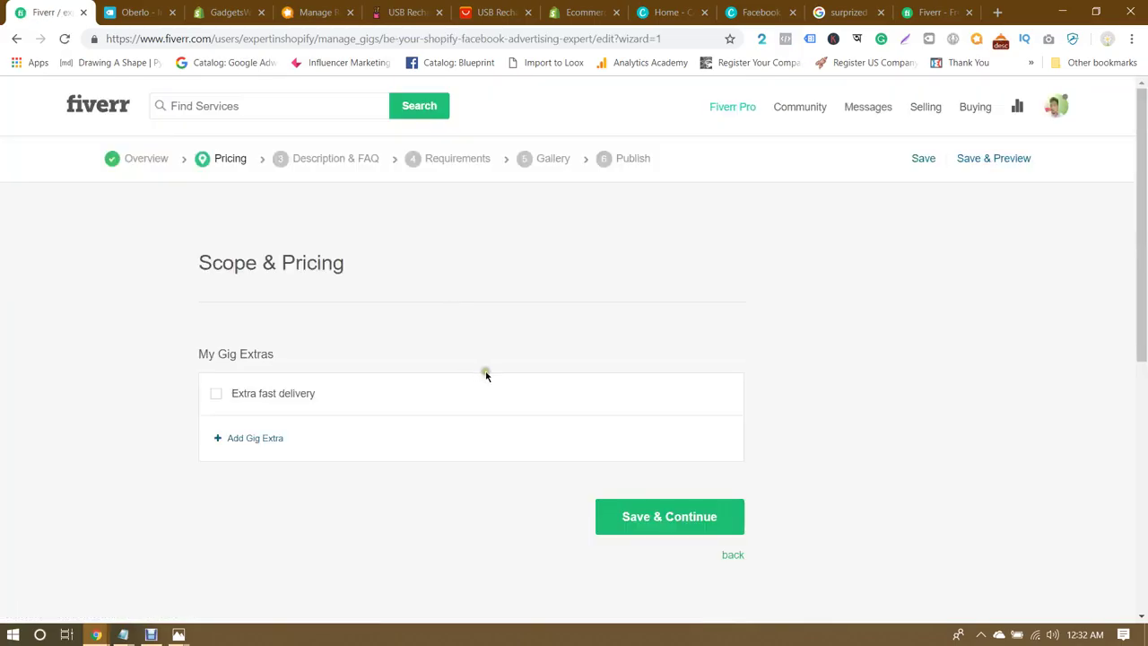
Step: Name the gig's Basic package "Go with Basic"
scroll(159, 323, down, 2)
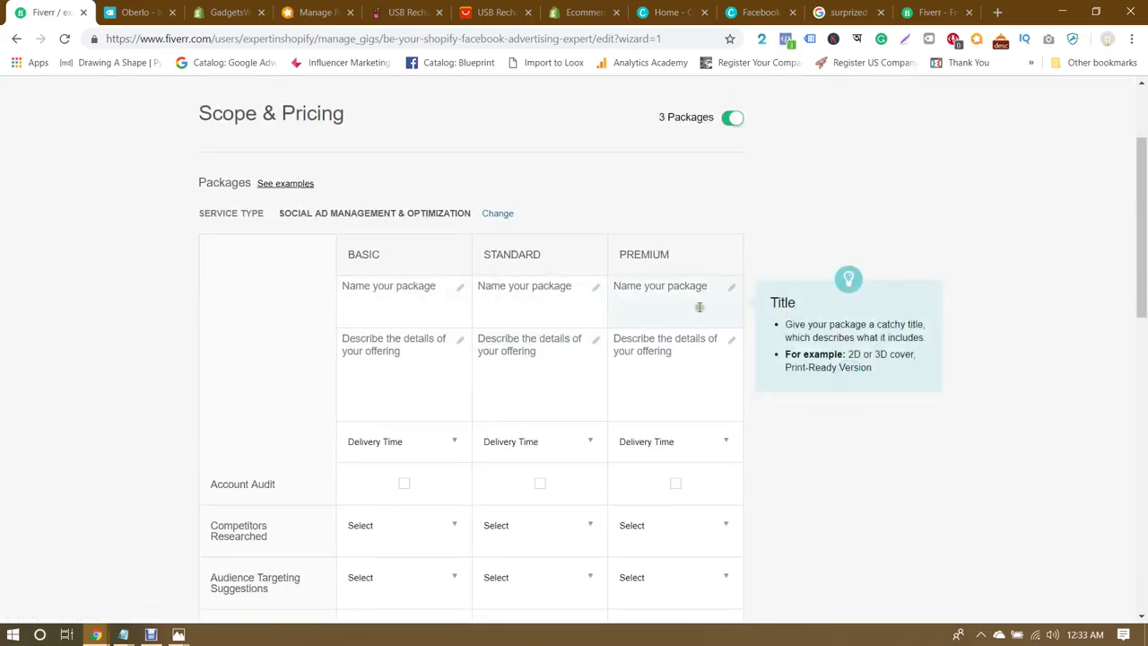
click(359, 300)
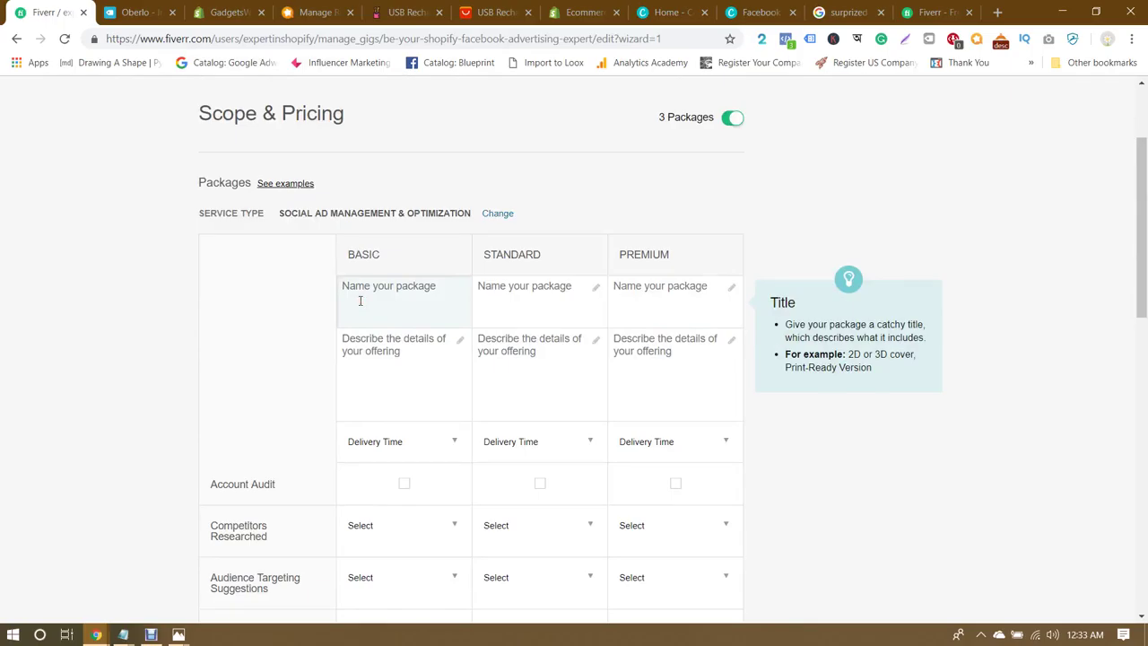
text(Go with Basic)
Step: Copy "2 ads + 2 Custom Images + Campaign Suggestions" from the Notepad notes into the Basic package's description
click(389, 357)
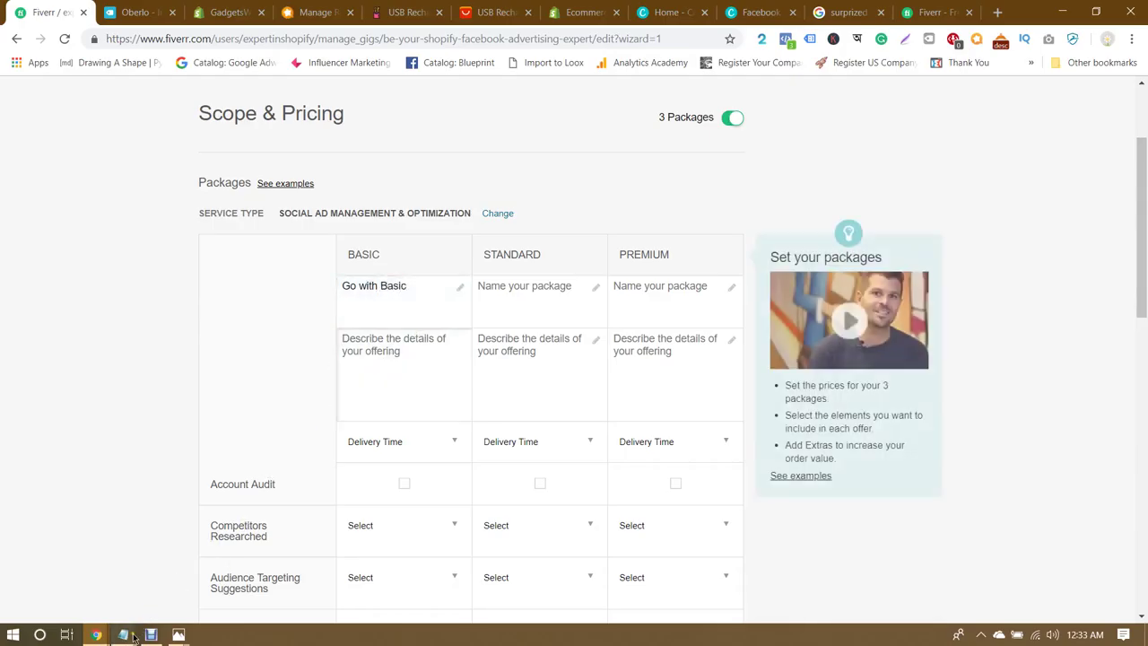
mouse_move(123, 634)
click(83, 557)
scroll(445, 351, down, 4)
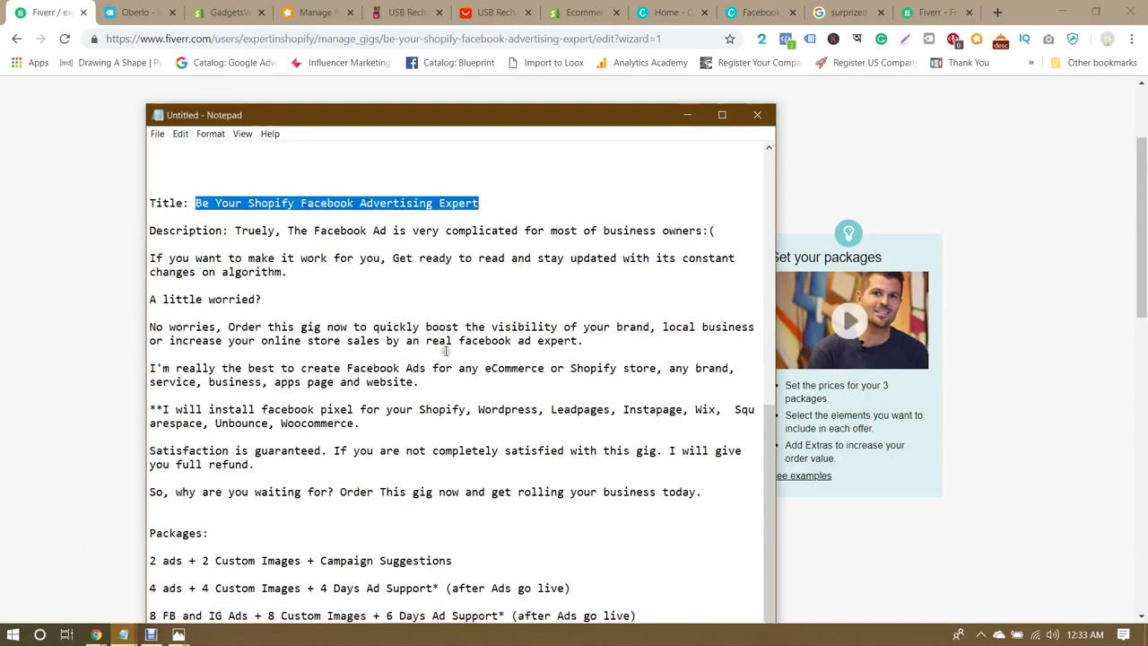
drag(150, 559, 471, 571)
key(ctrl+c)
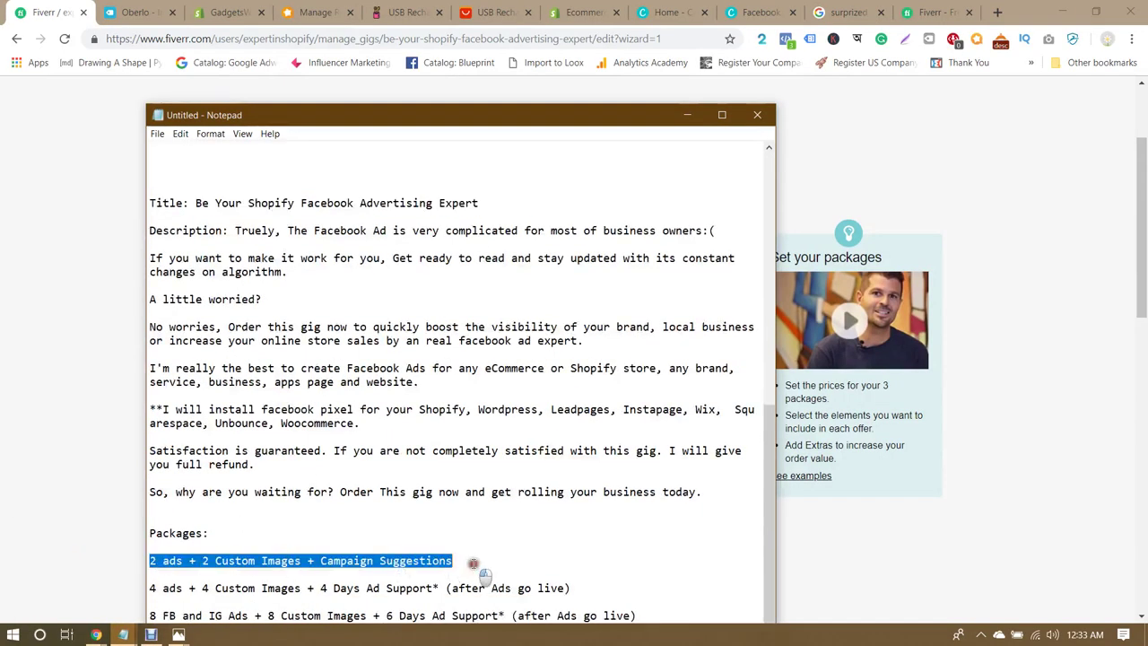
click(98, 382)
click(392, 361)
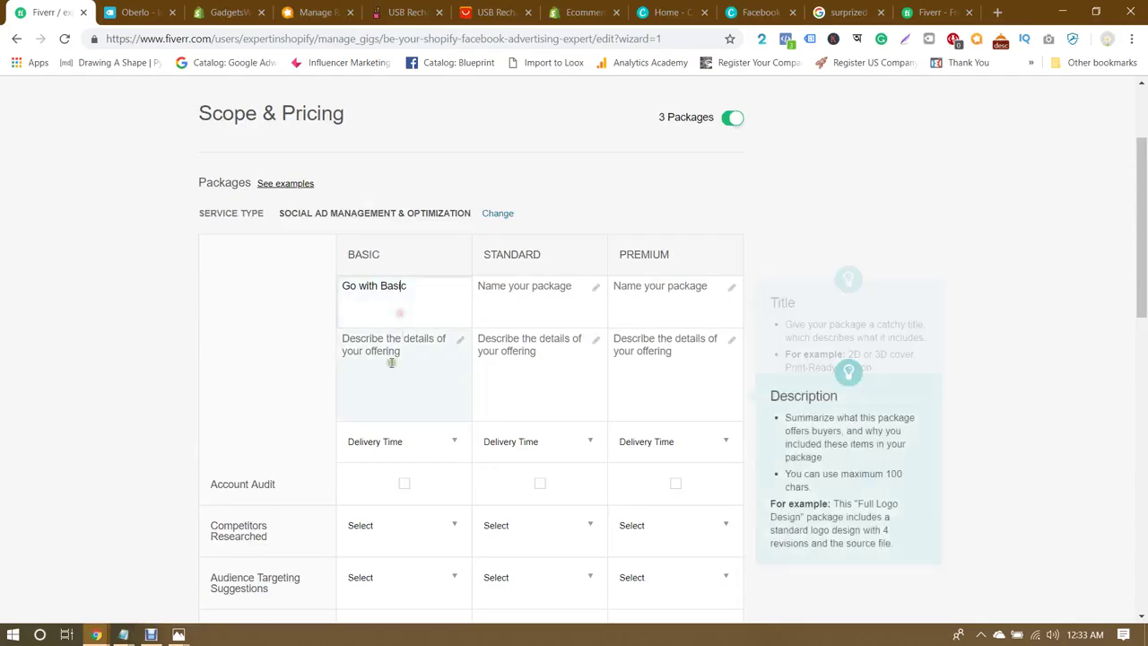
key(ctrl+v)
click(251, 374)
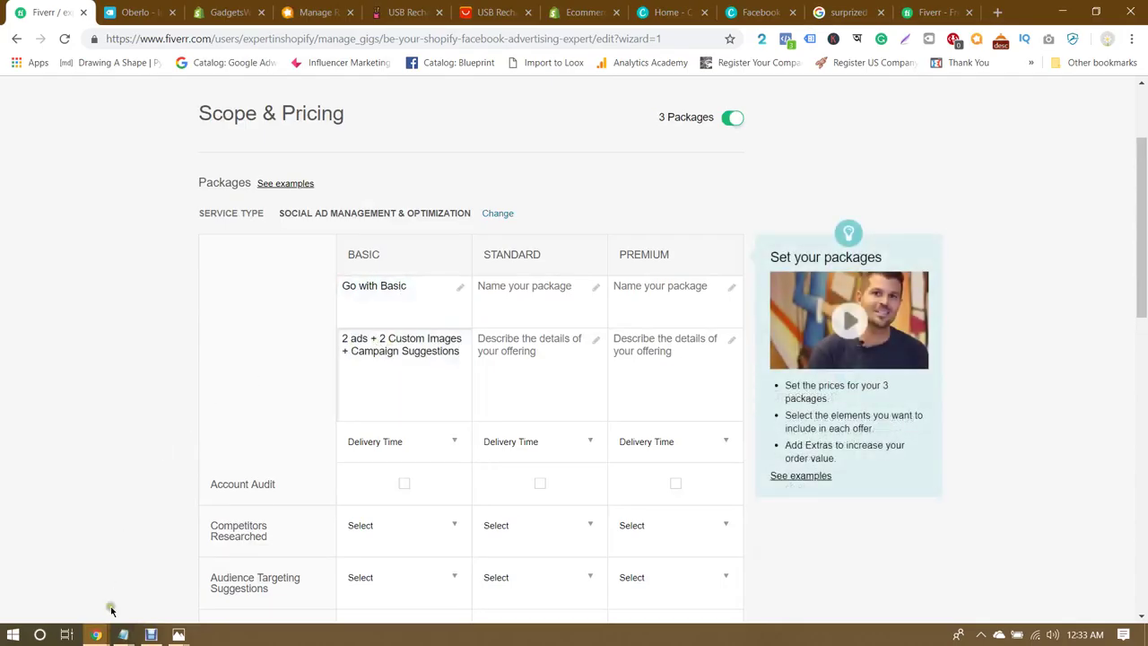
Step: Switch to Facebook Ads Manager, examine the newest campaign at campaign, ad set and ad level, and return to the gig's pricing page
click(97, 634)
click(237, 581)
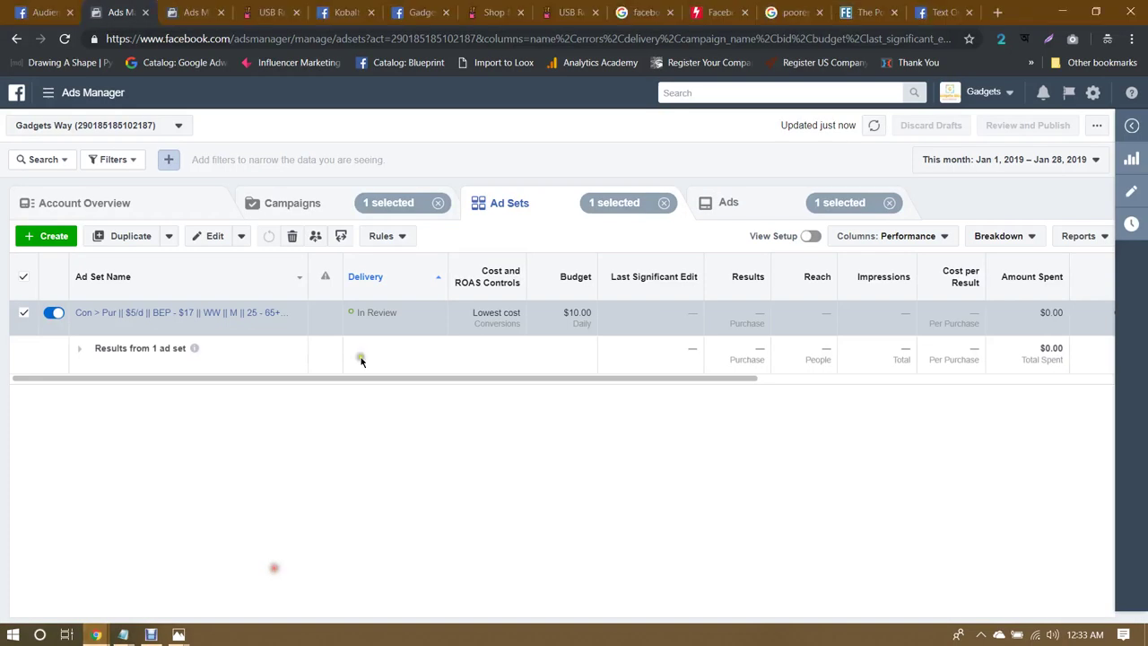
click(322, 201)
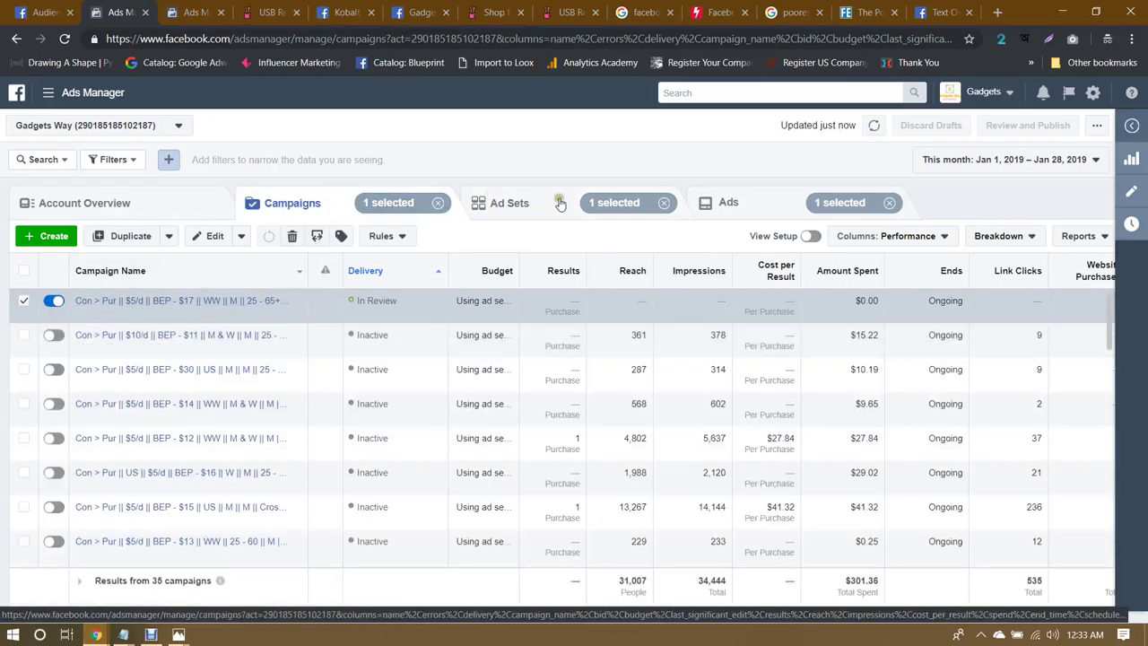
click(164, 303)
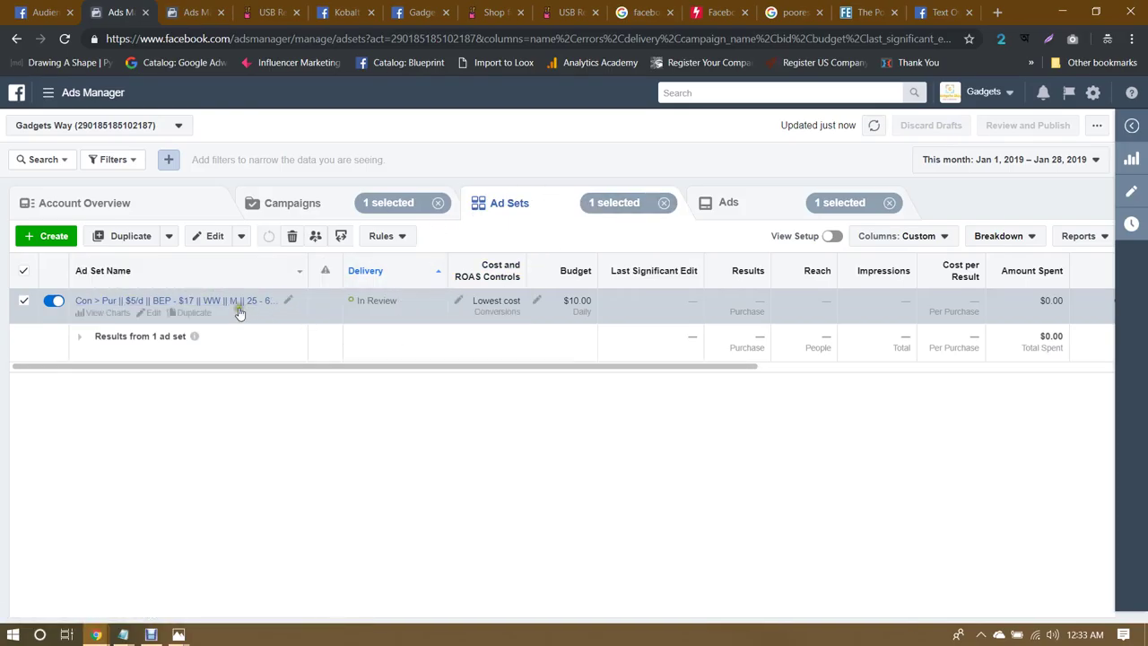
click(778, 205)
click(312, 195)
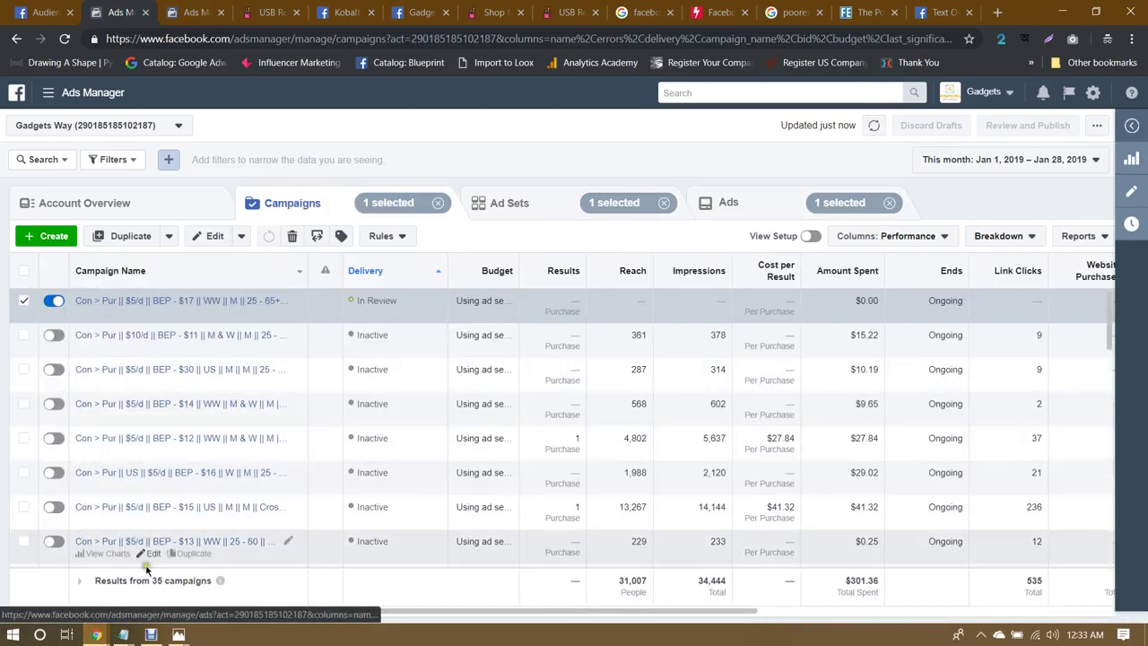
click(99, 635)
click(81, 574)
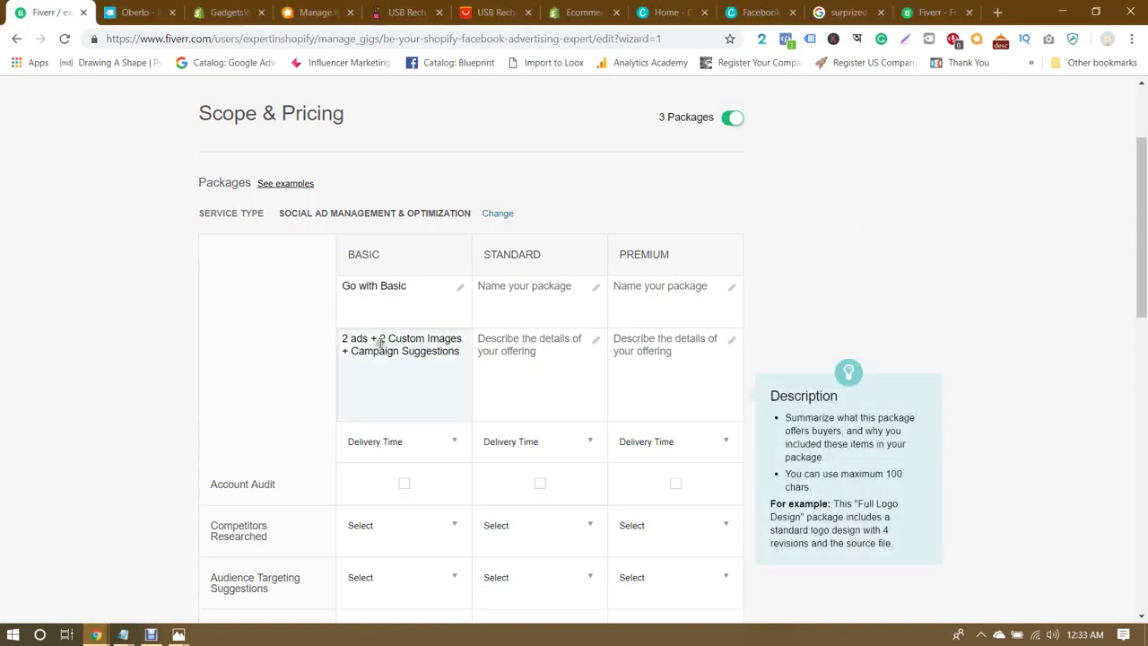
click(382, 338)
text(2)
click(285, 452)
click(401, 356)
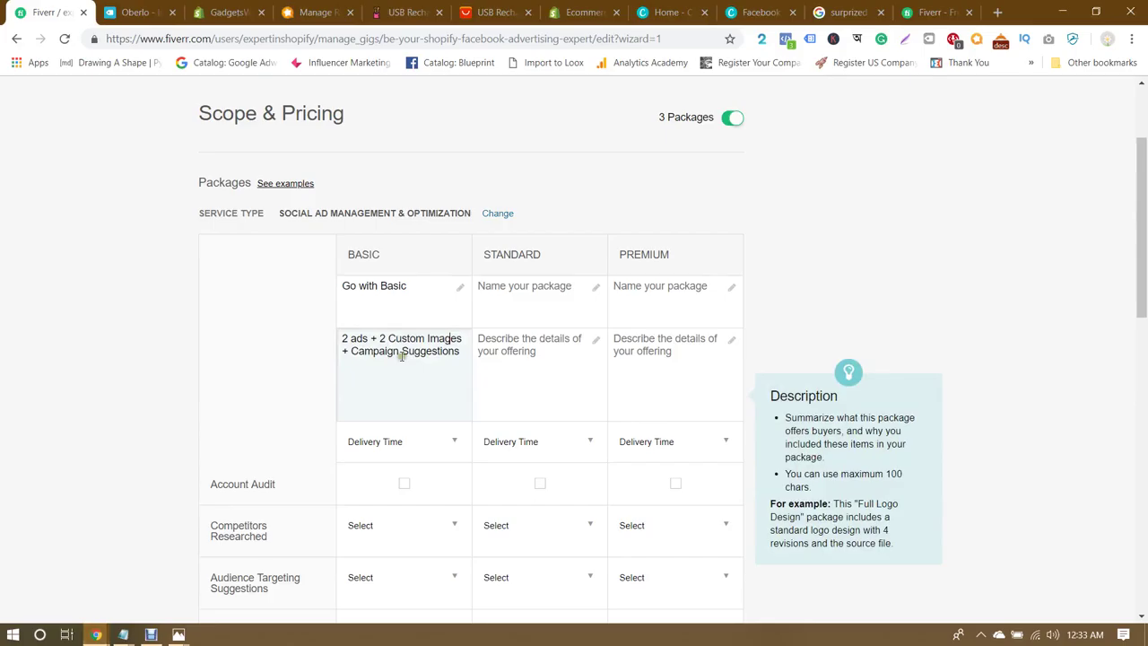
drag(349, 351, 448, 361)
click(461, 350)
click(543, 351)
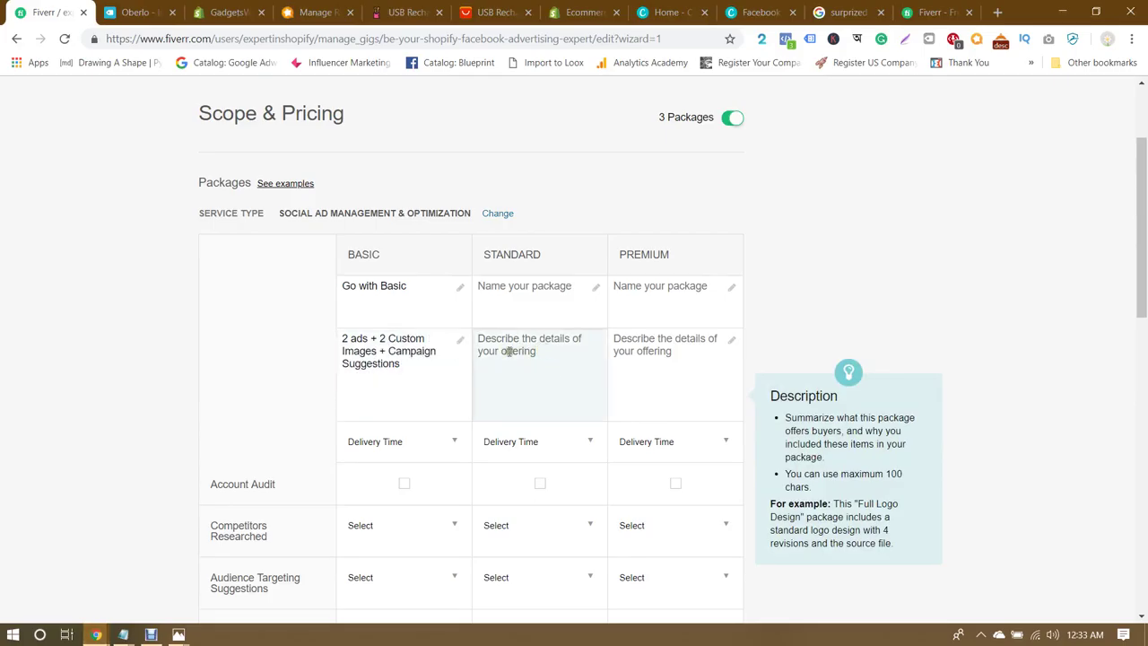
Step: Set the Basic package's delivery time to 3 days and its price to $10
scroll(404, 246, down, 3)
click(403, 229)
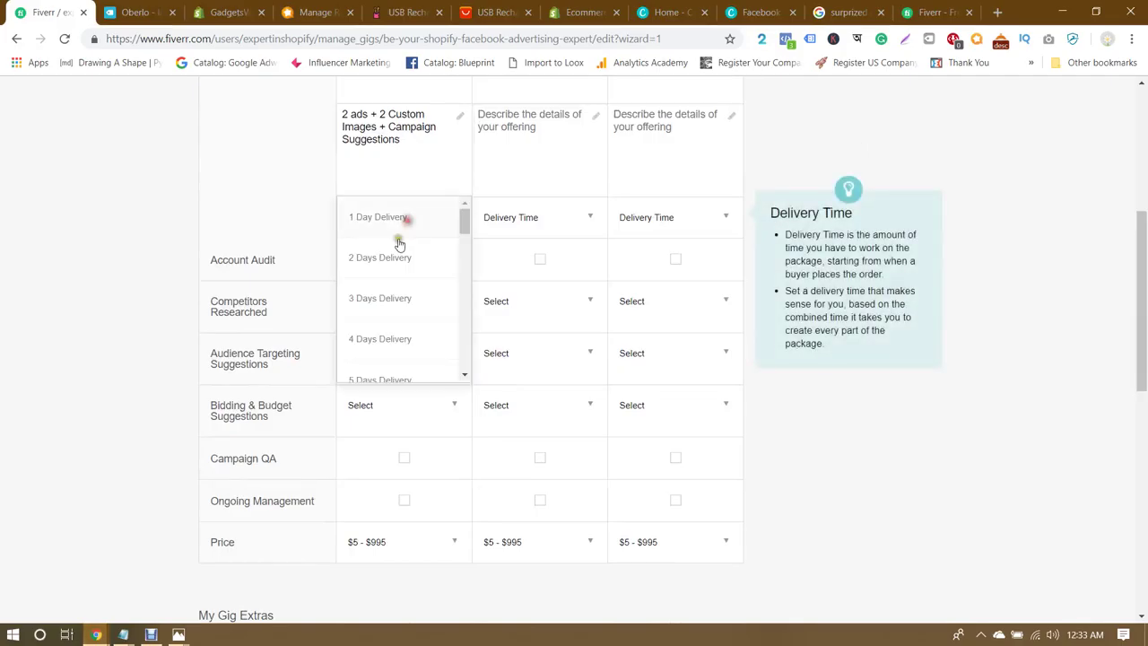
click(383, 303)
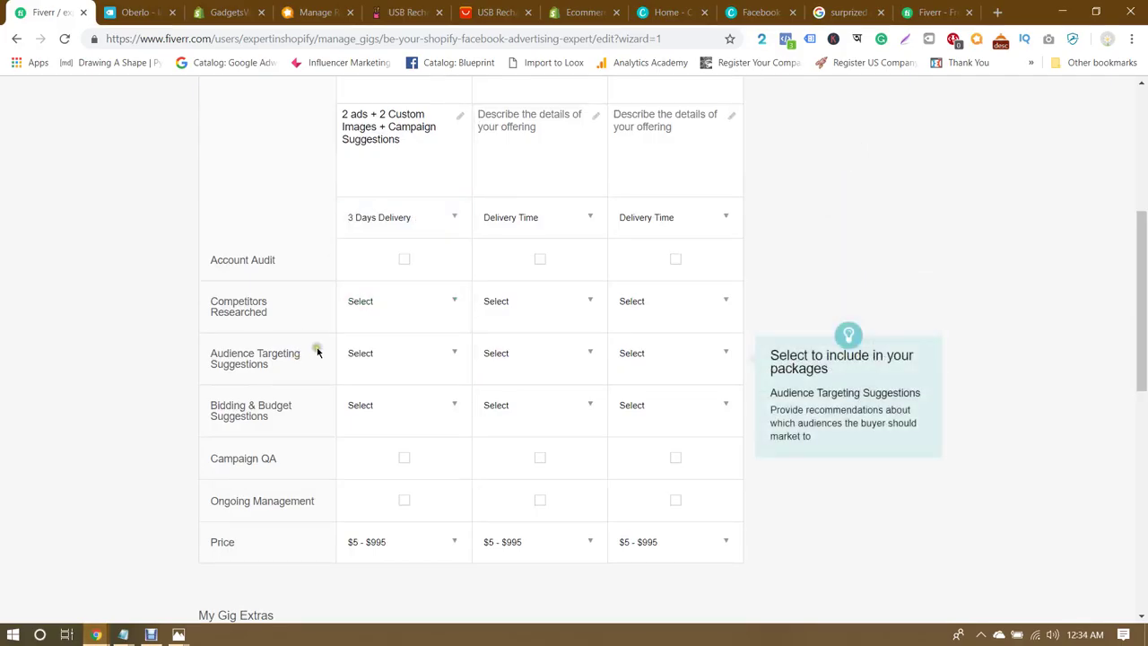
scroll(446, 325, down, 1)
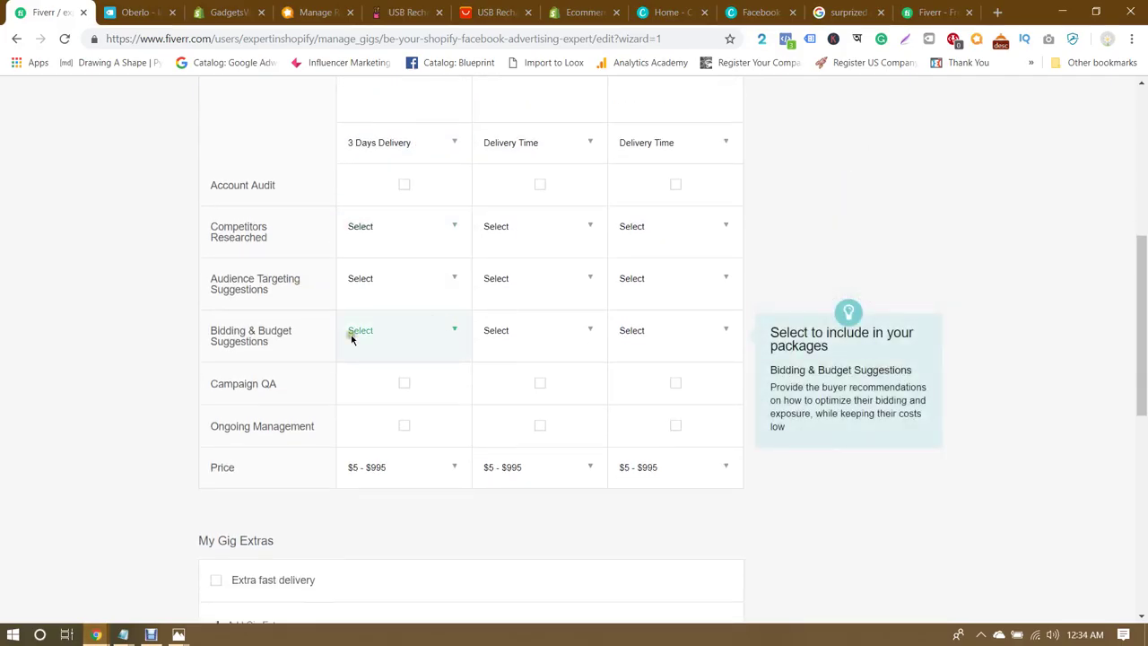
click(393, 469)
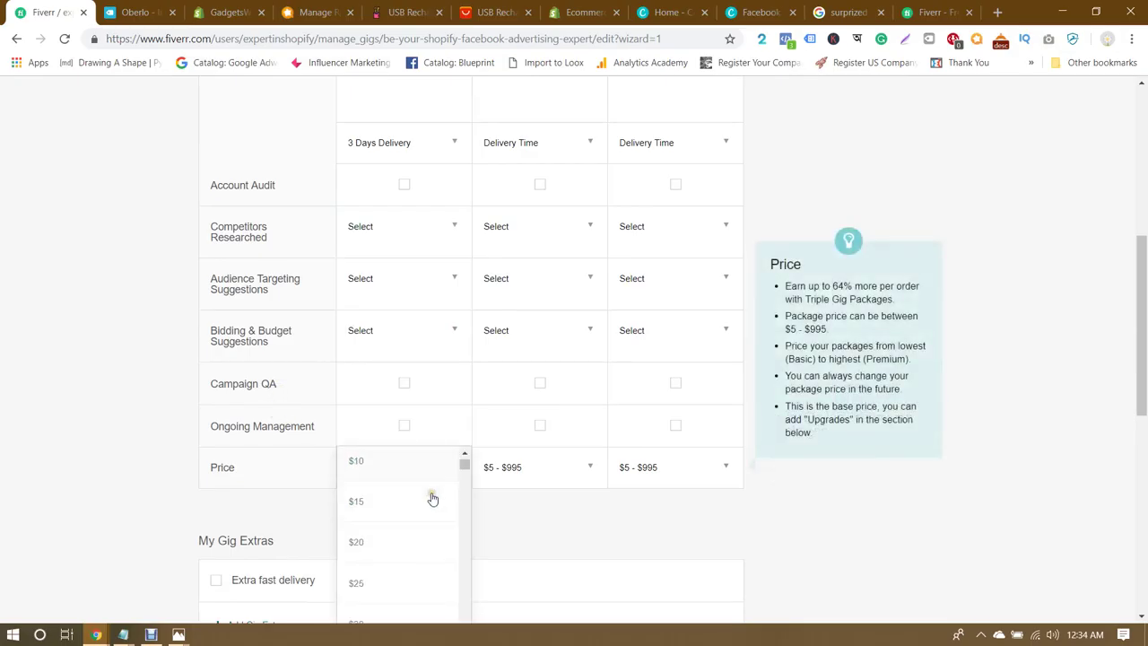
scroll(399, 494, up, 1)
click(392, 500)
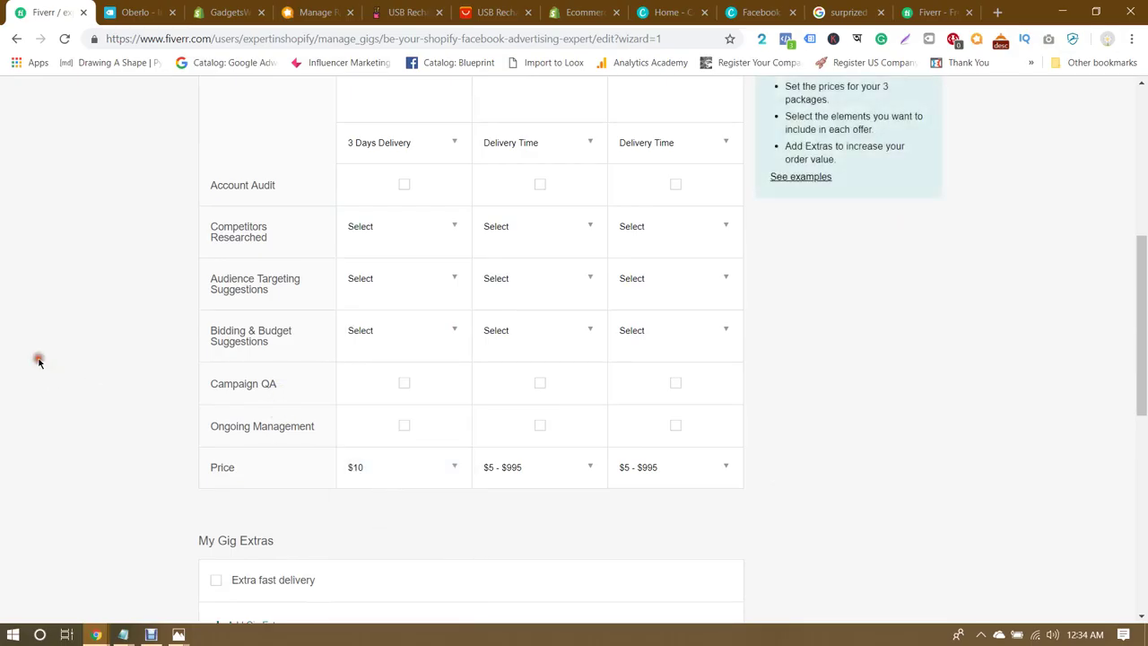
scroll(107, 359, up, 2)
scroll(274, 350, down, 2)
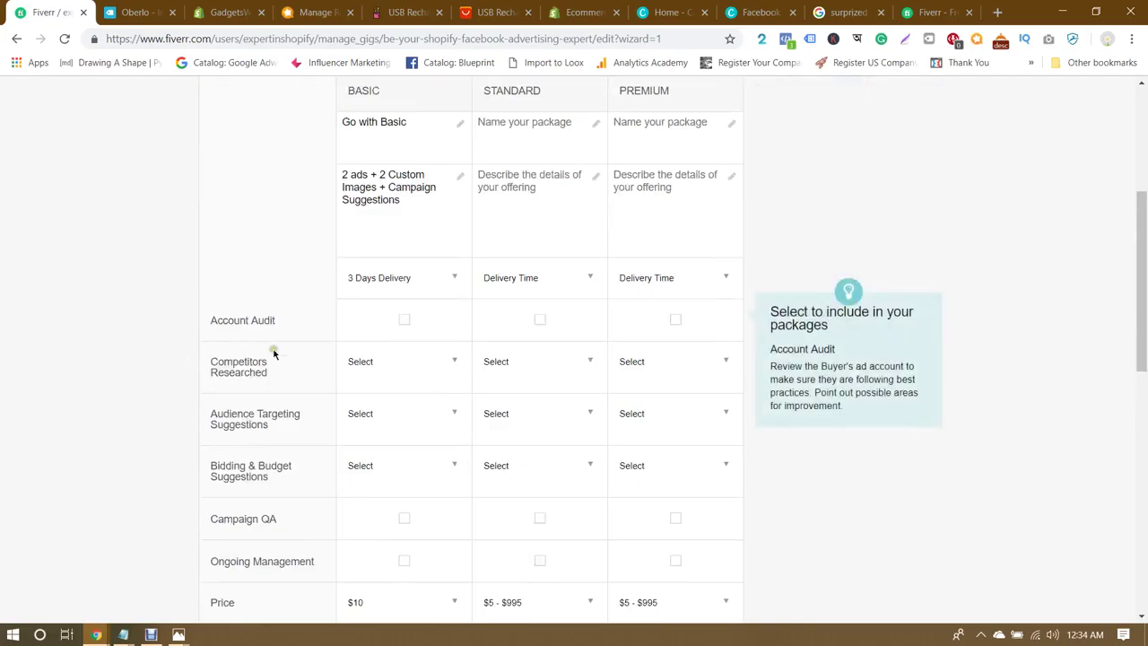
scroll(56, 346, up, 2)
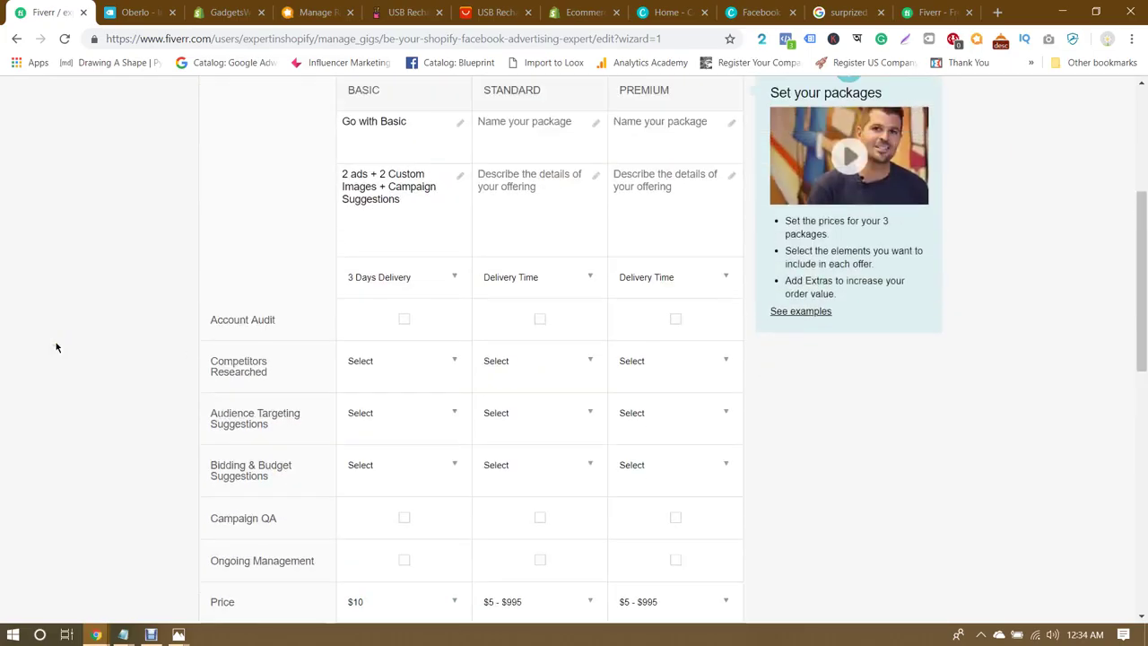
click(537, 159)
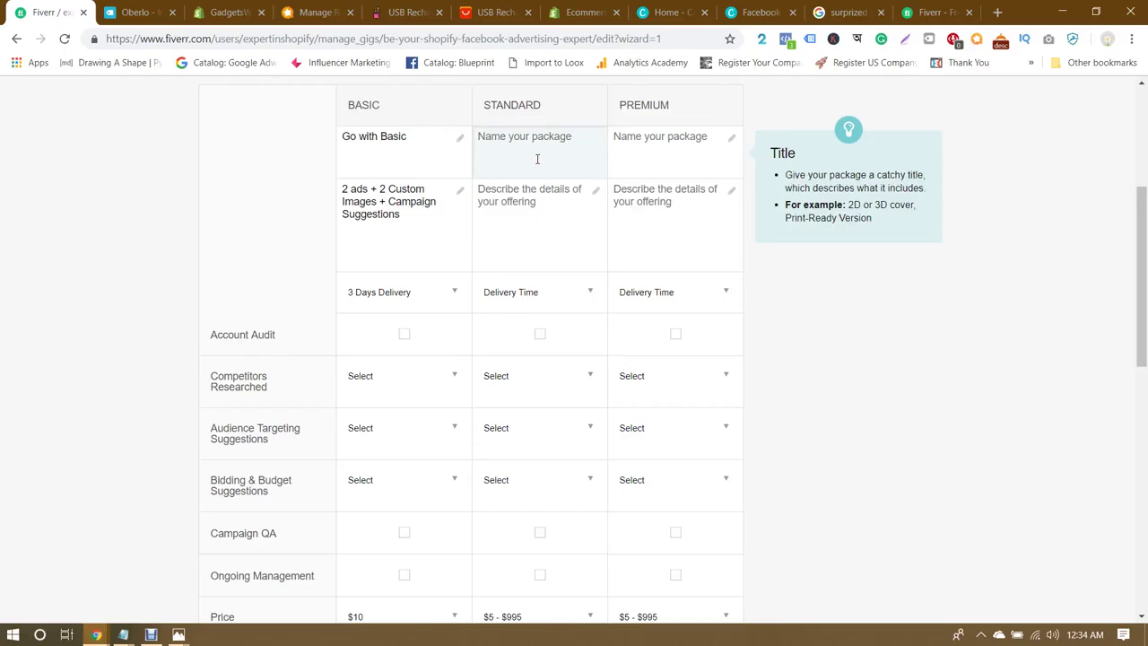
click(174, 256)
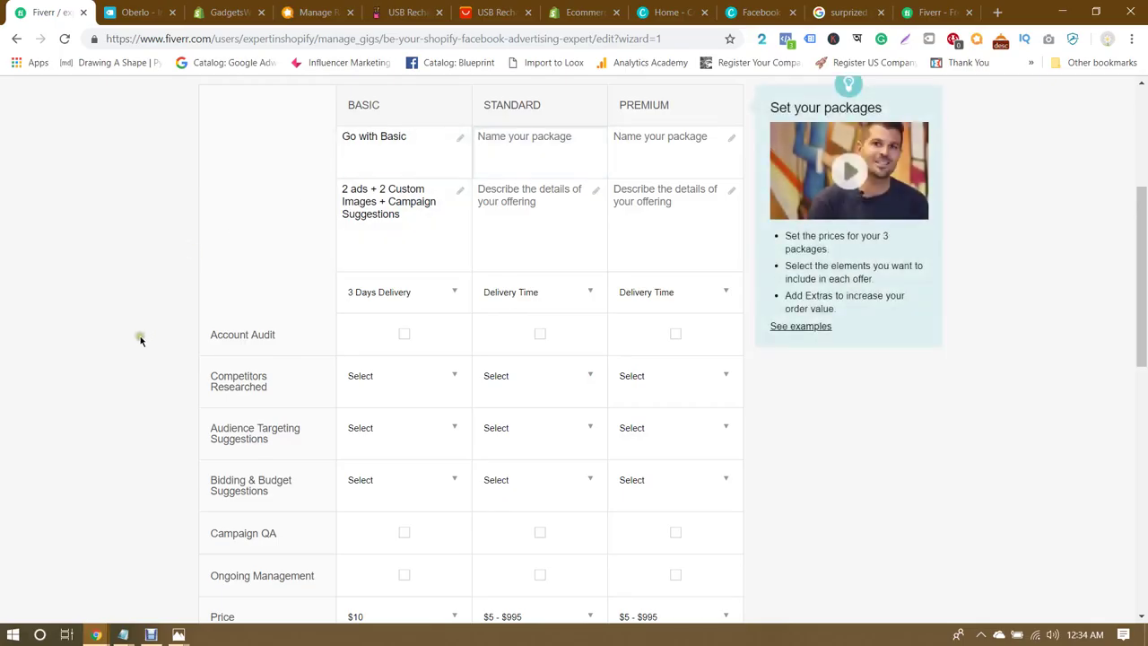
Step: Name the Standard package "Start Business" and copy "4 ads + 4 Custom Images + 4 Days Ad Support* (after Ads go live)" from Notepad into its description
click(549, 130)
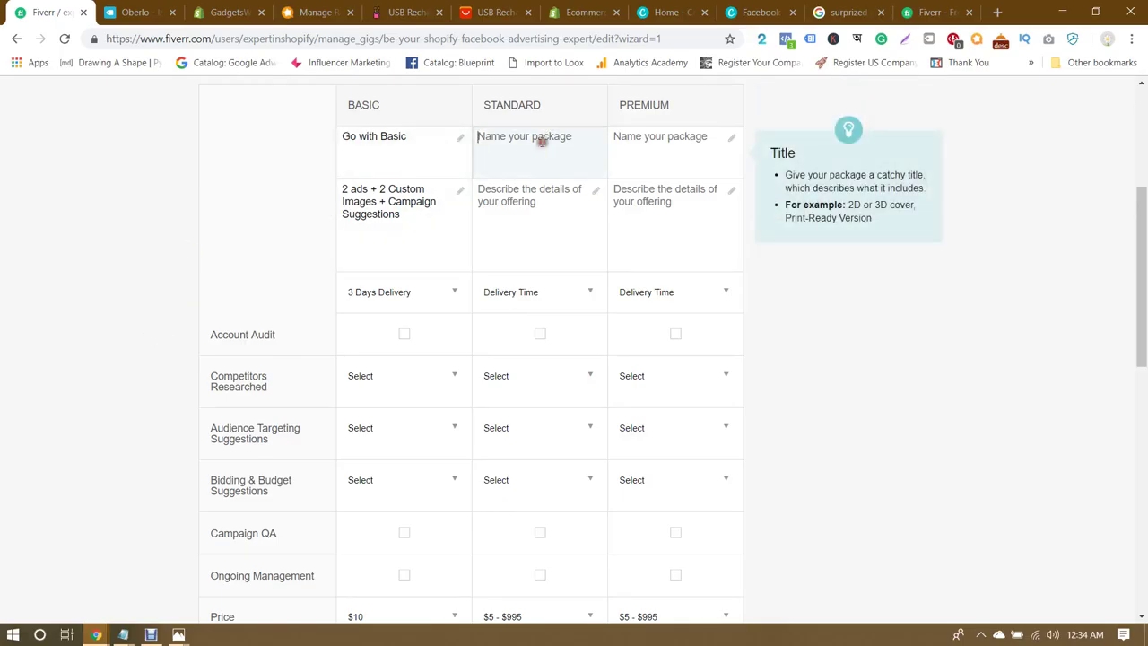
text(Start Business)
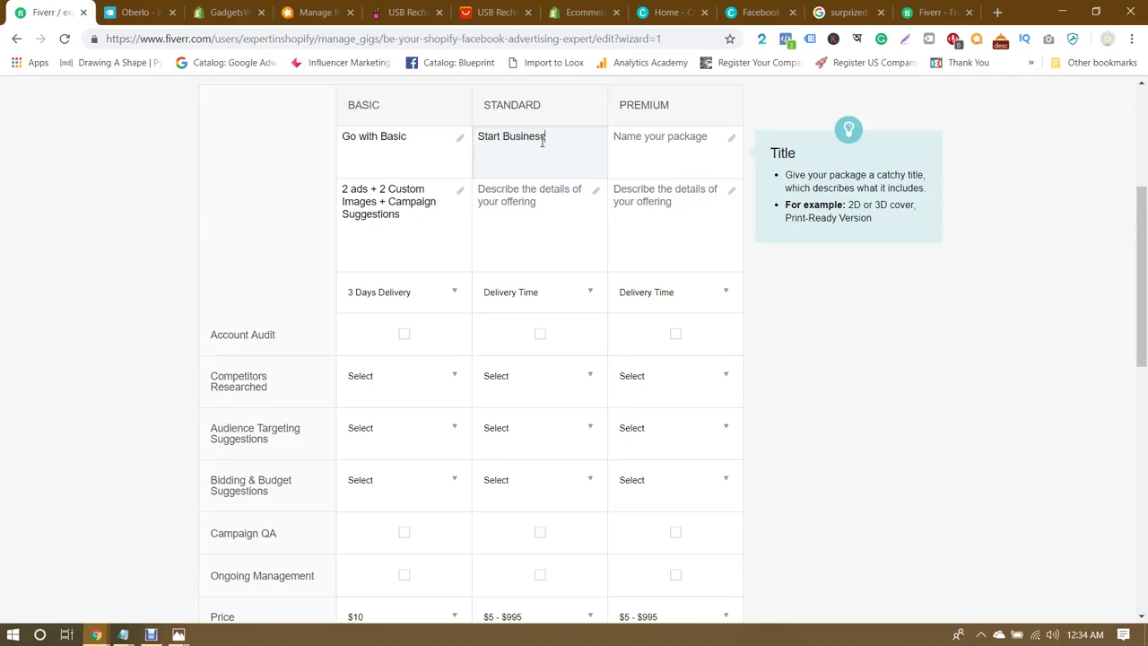
click(522, 218)
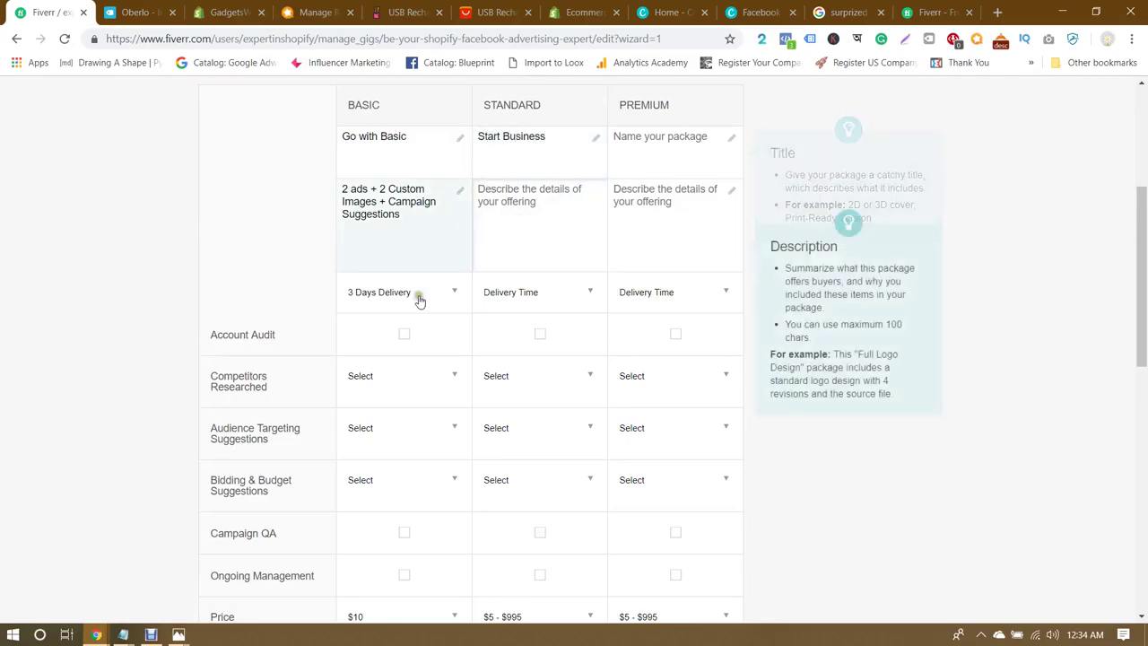
mouse_move(123, 634)
click(45, 551)
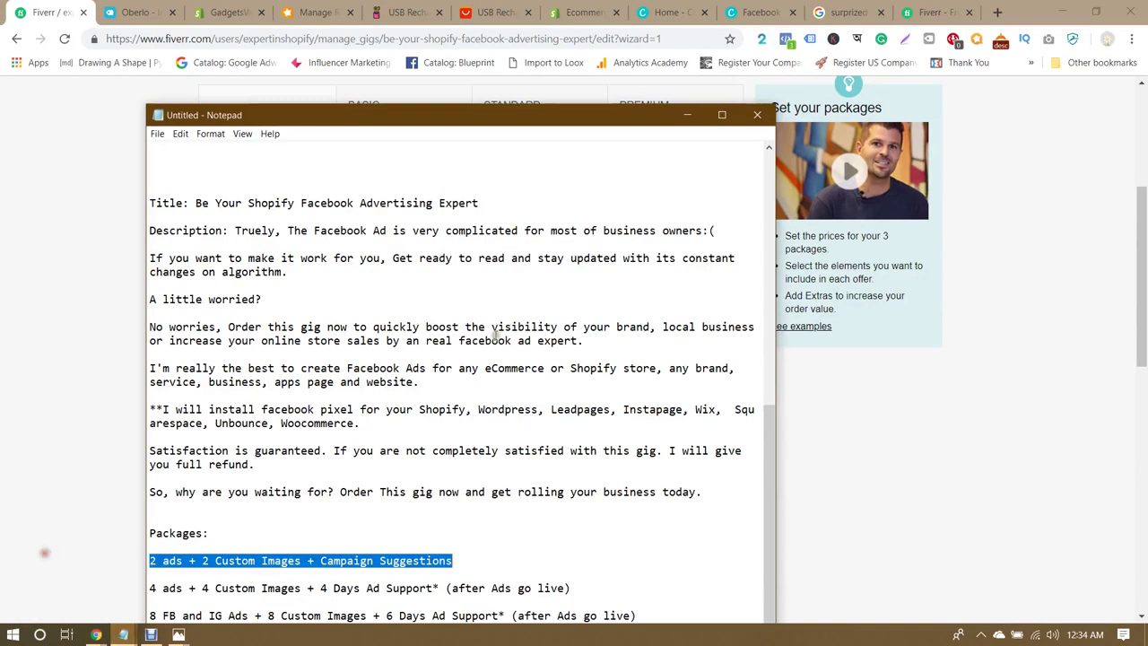
drag(149, 592, 584, 587)
key(alt+Tab)
click(533, 206)
text(4 ads + 4 Custom Images + 4 Days Ad Support (after Ads go live))
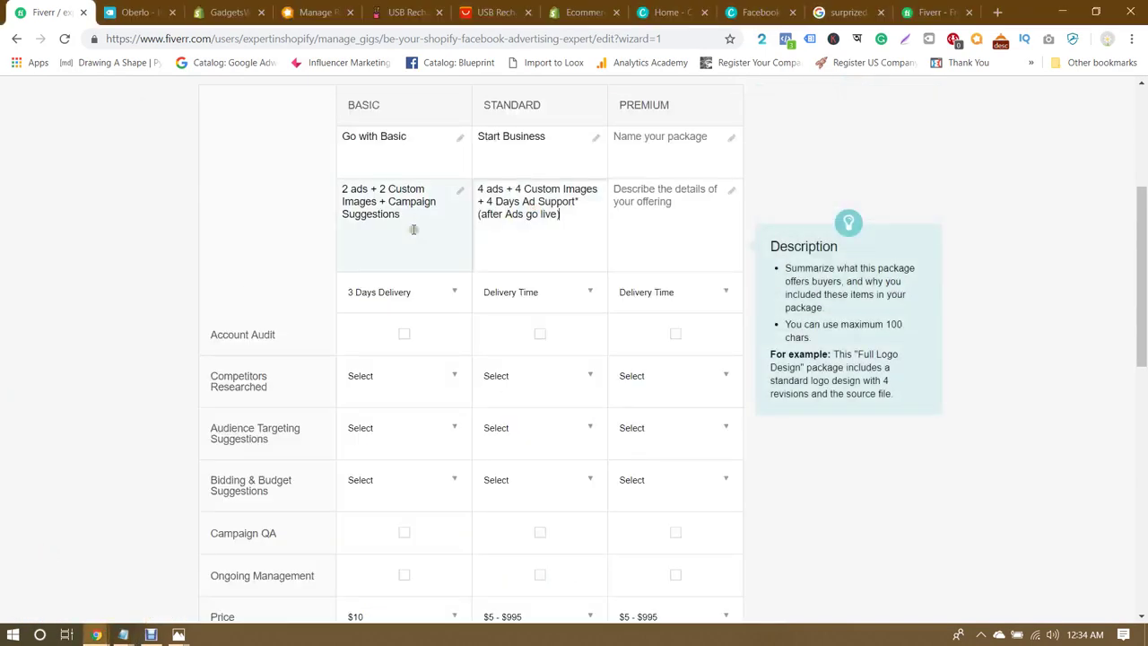
Step: Set the Standard package's delivery time to 4 days and its price to $20
scroll(792, 318, down, 2)
scroll(571, 158, up, 1)
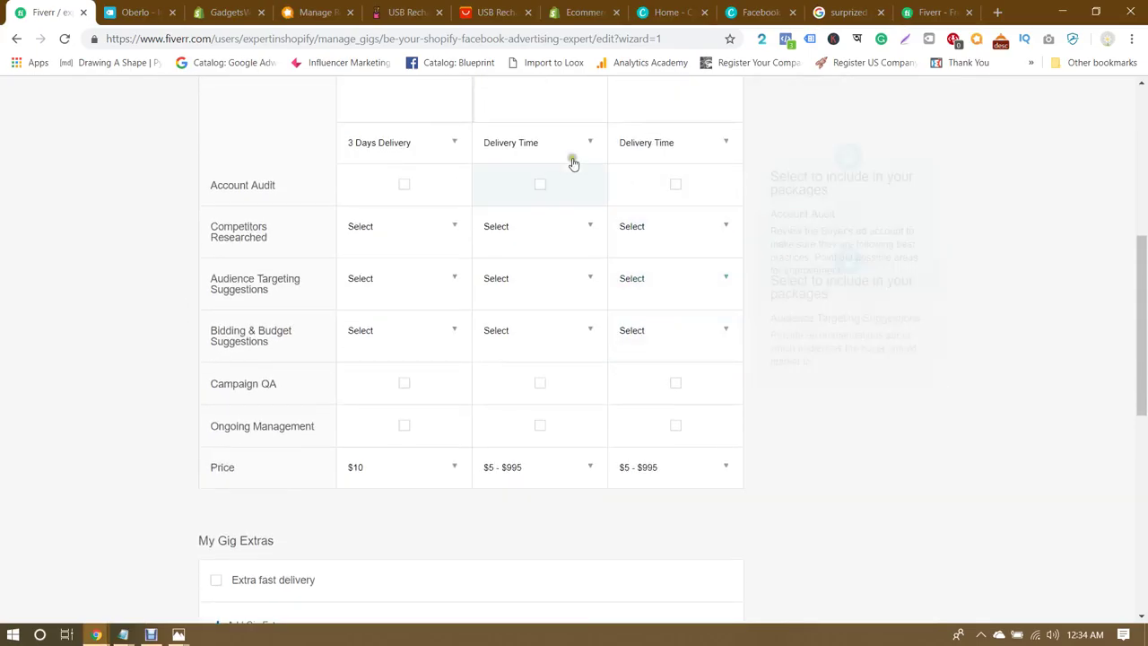
click(551, 146)
click(525, 261)
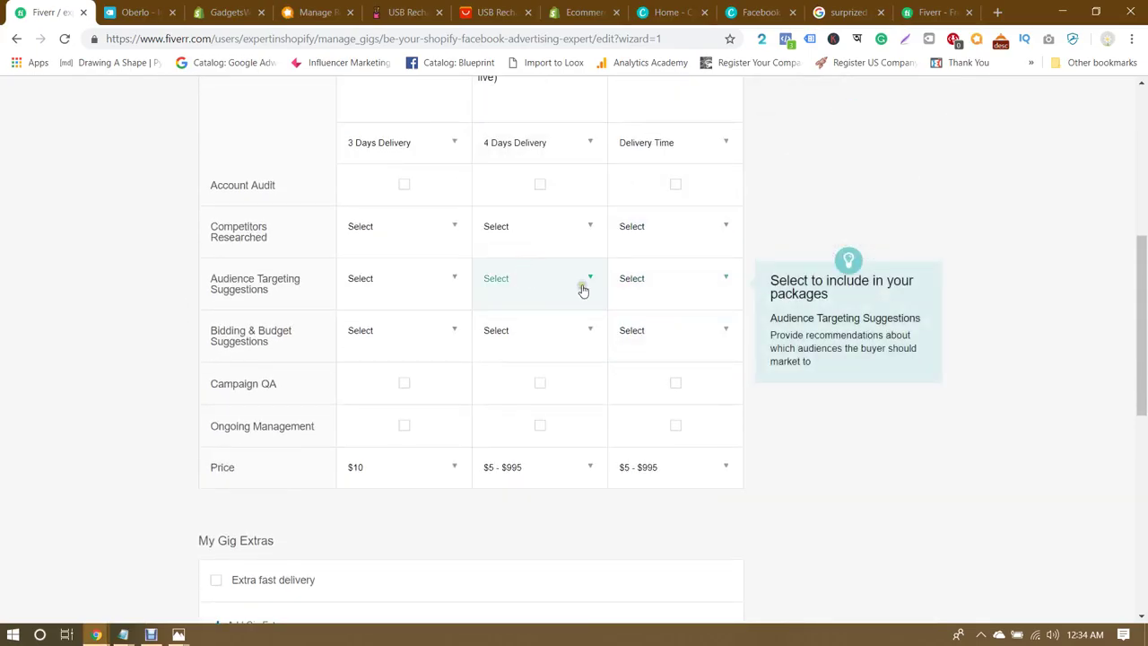
click(541, 459)
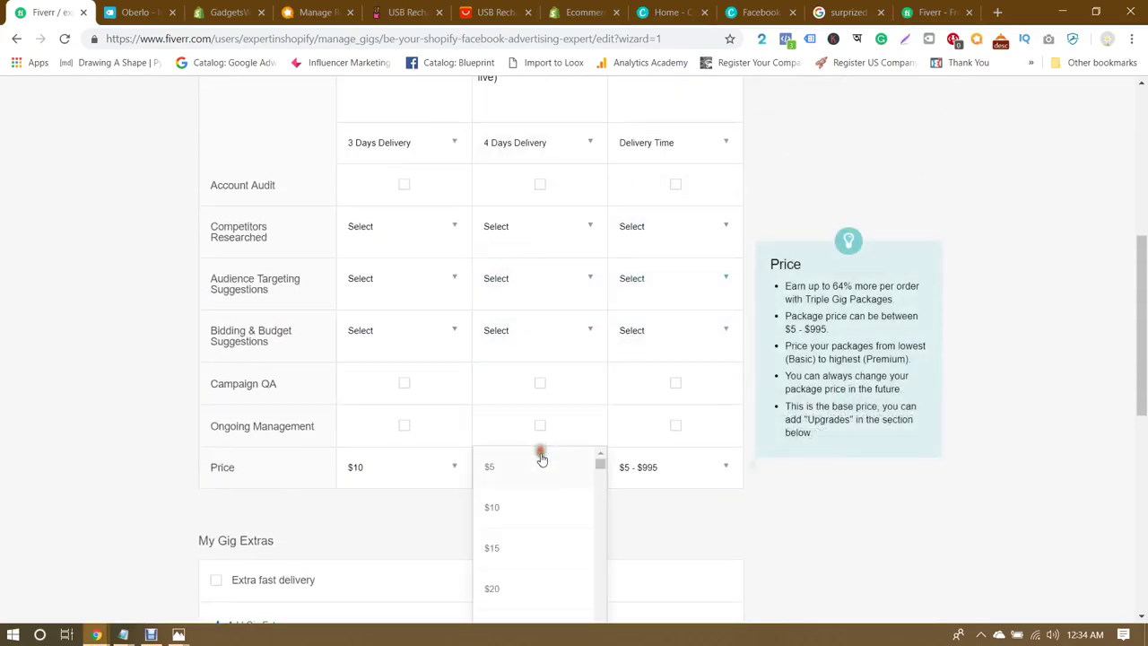
click(508, 588)
Step: Look at the campaigns in Facebook Ads Manager, return to the gig's pricing page and review the Standard package's details
scroll(919, 506, up, 3)
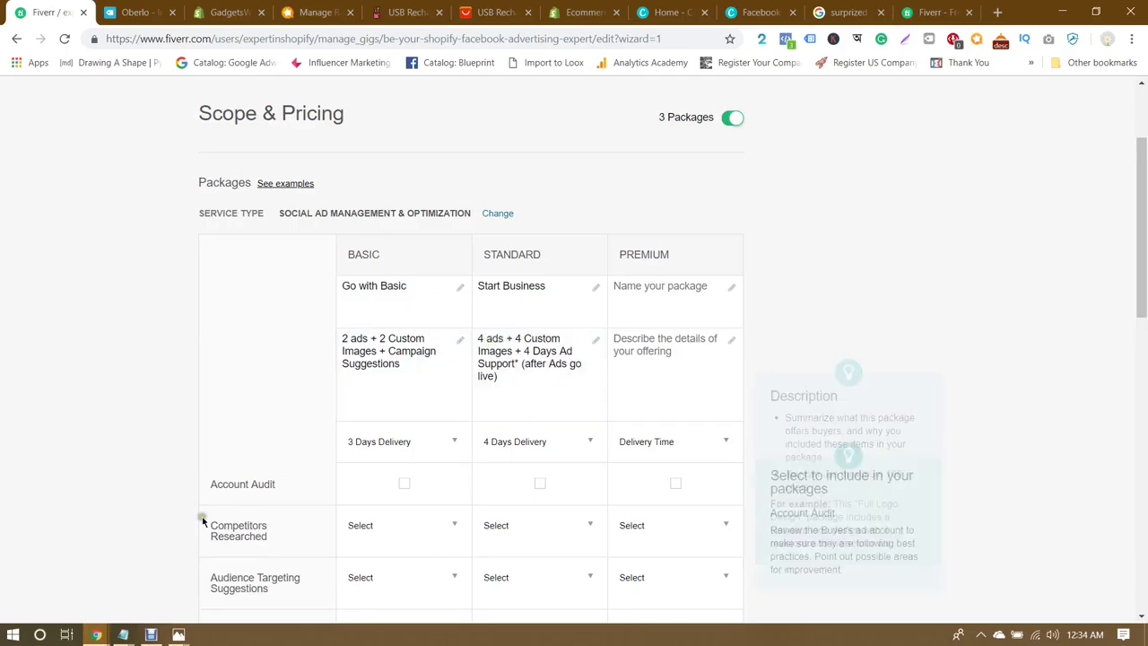
click(98, 635)
click(219, 567)
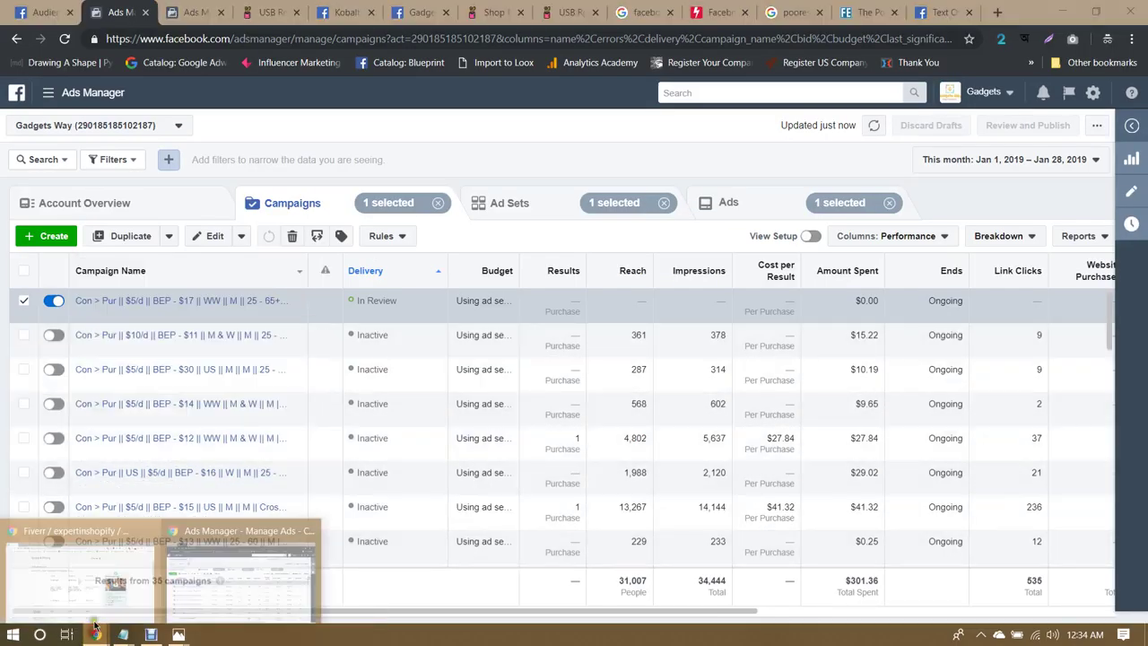
click(90, 569)
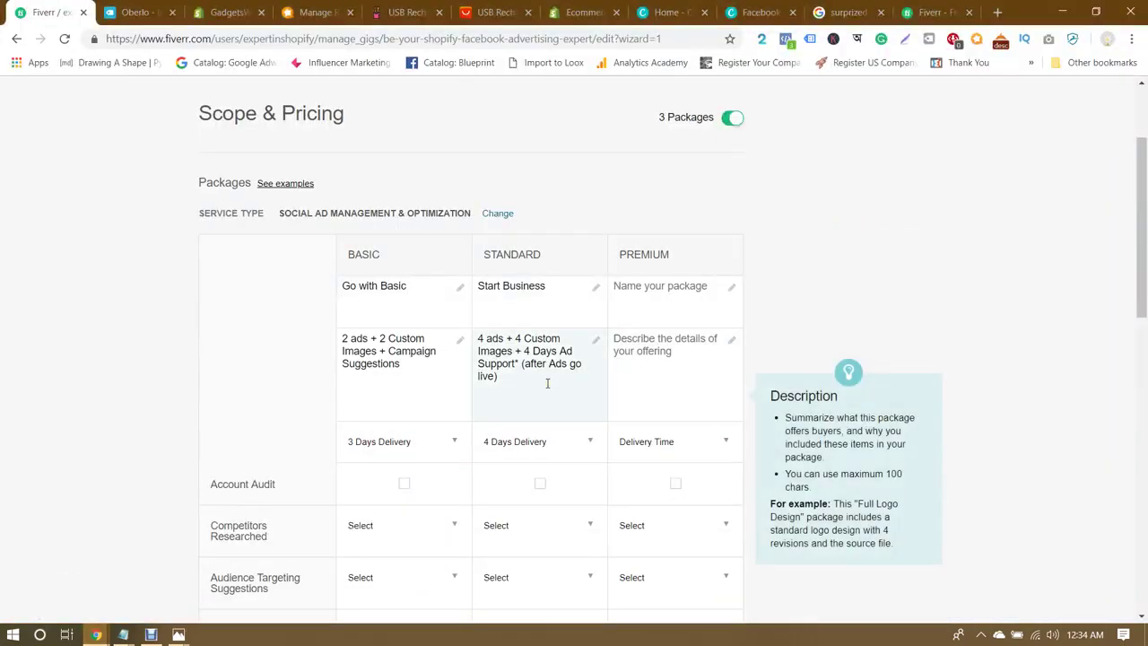
click(529, 354)
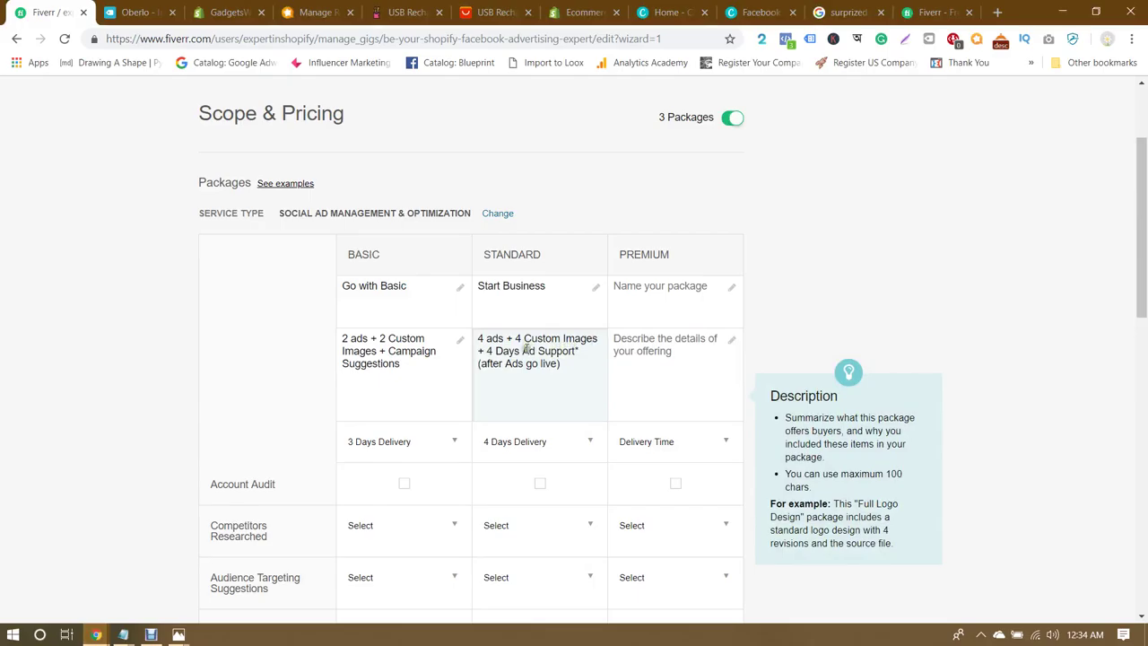
scroll(527, 350, down, 5)
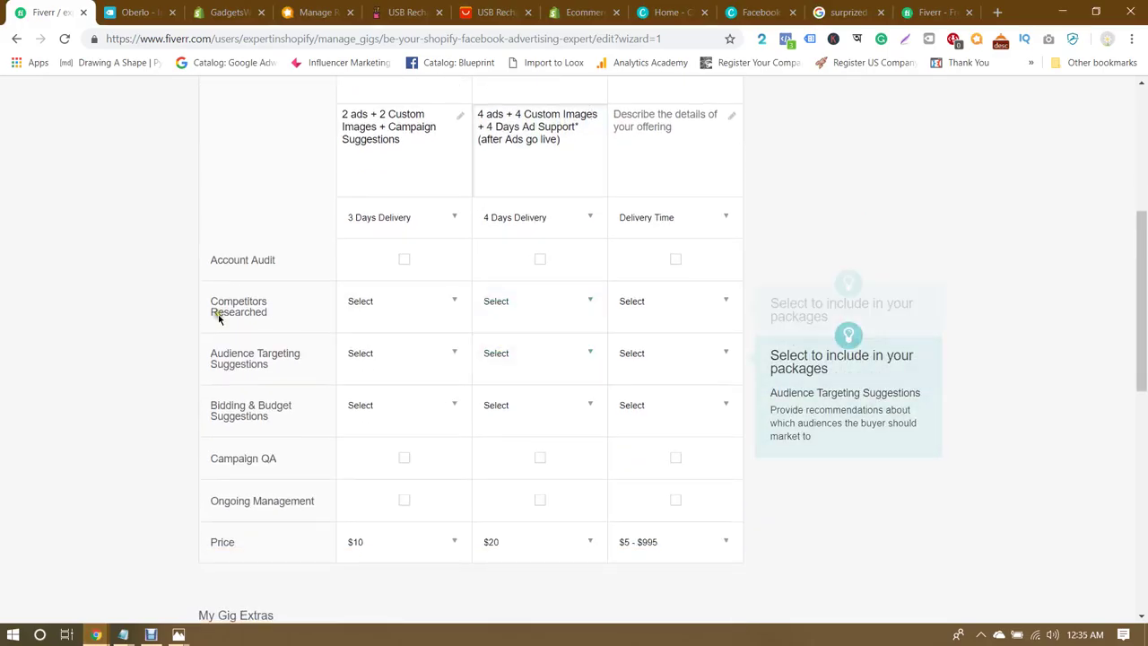
click(218, 318)
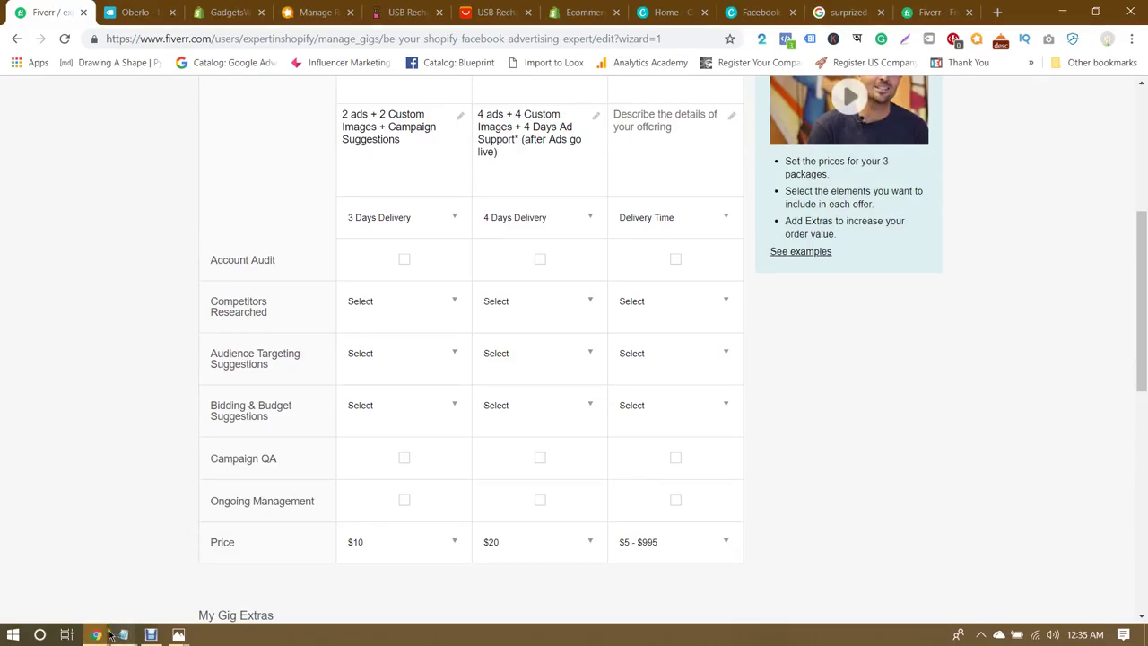
Step: Copy "8 FB and IG Ads + 8 Custom Images + 6 Days Ad Support* (after Ads go live)" from the Notepad notes into the Premium package's description
mouse_move(123, 635)
click(83, 569)
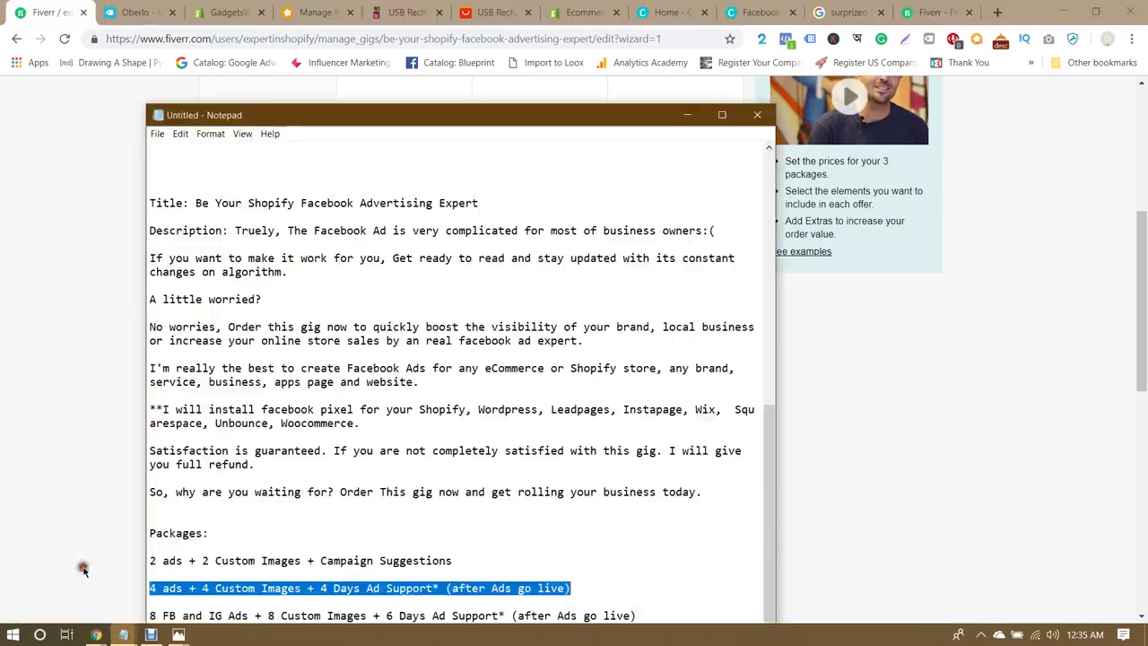
drag(557, 122, 559, 52)
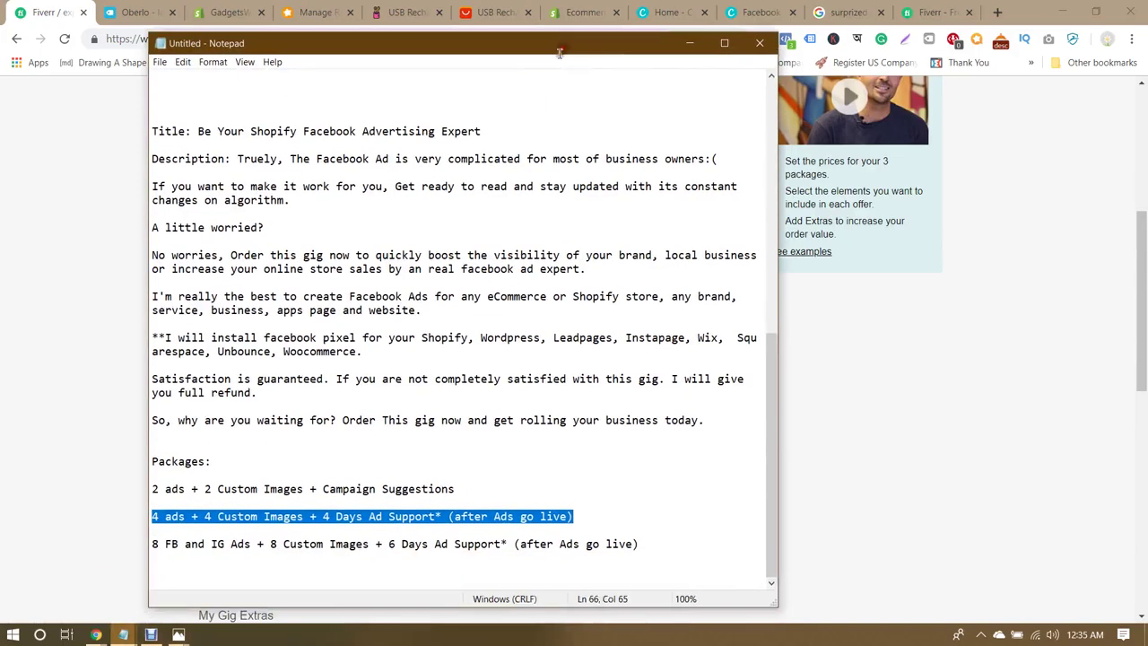
drag(154, 544, 669, 549)
key(ctrl+c)
click(105, 377)
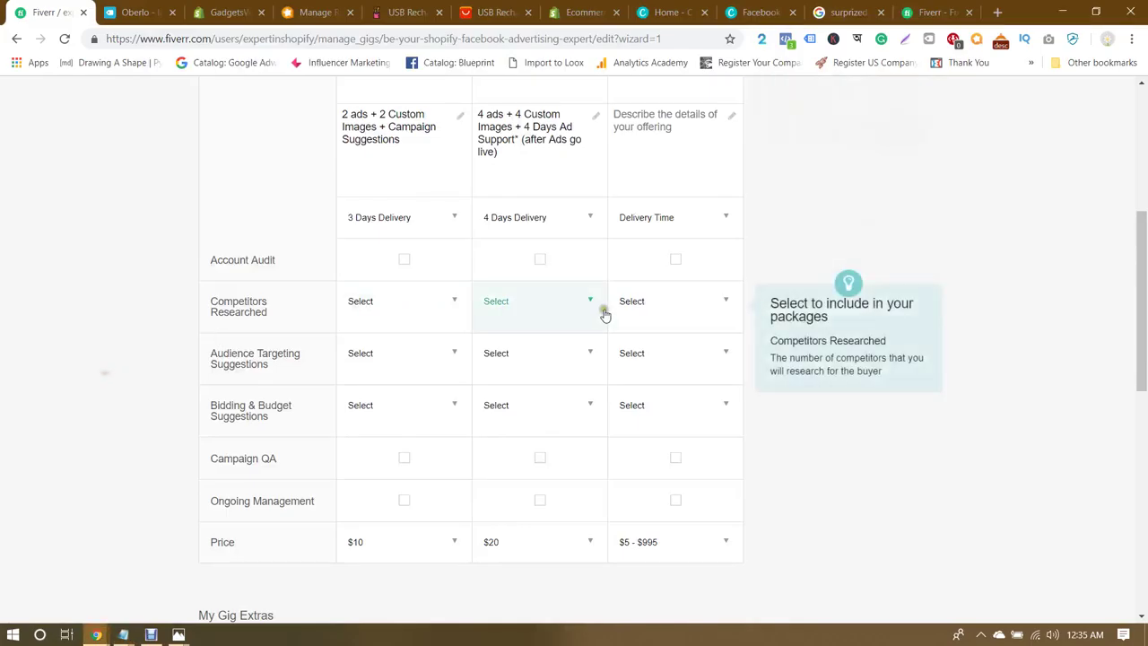
scroll(602, 308, up, 5)
scroll(681, 295, down, 2)
click(674, 287)
key(ctrl+v)
Step: Name the gig's Premium package "Heavy Profit"
click(656, 224)
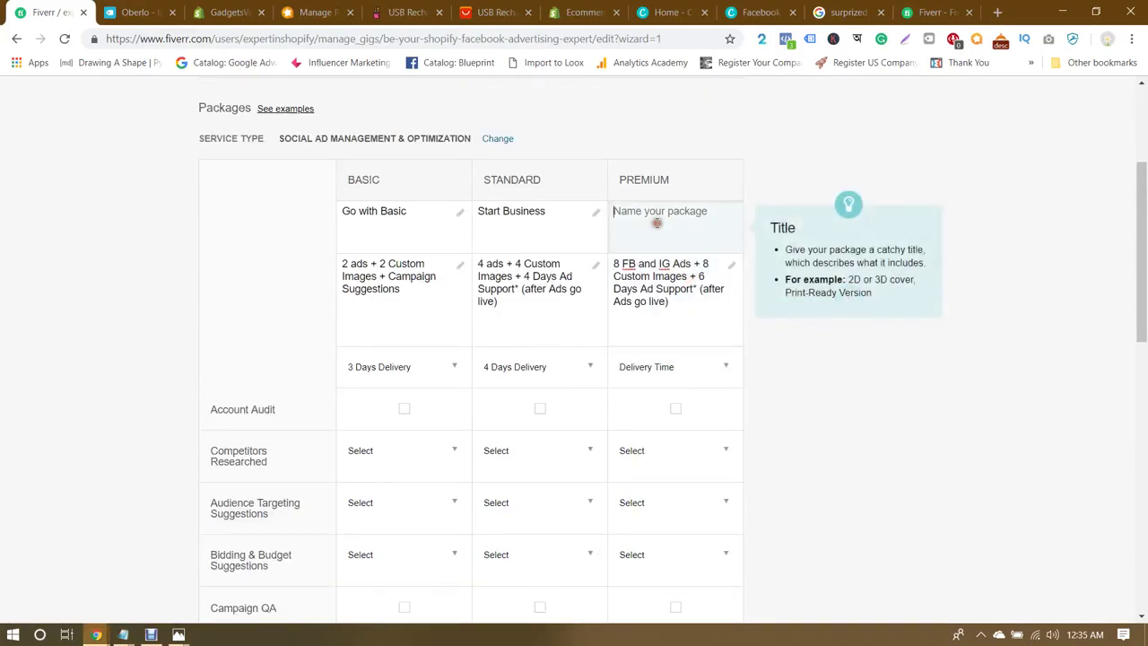
text(D)
key(BackSpace)
key(BackSpace)
text(Heavy Profit)
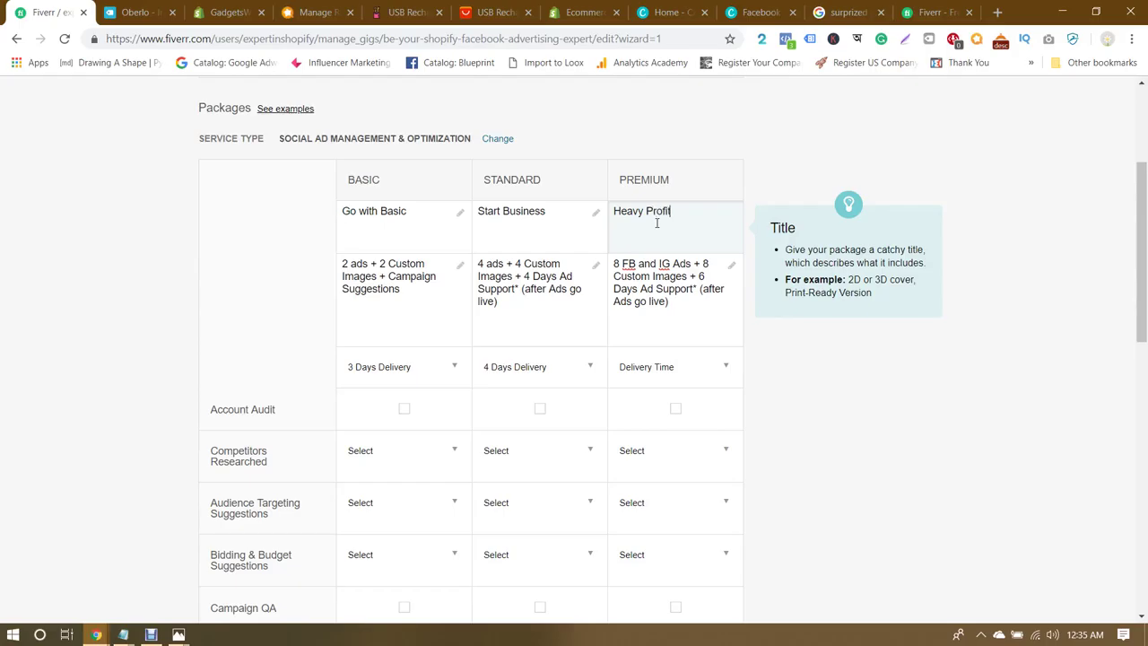
click(113, 404)
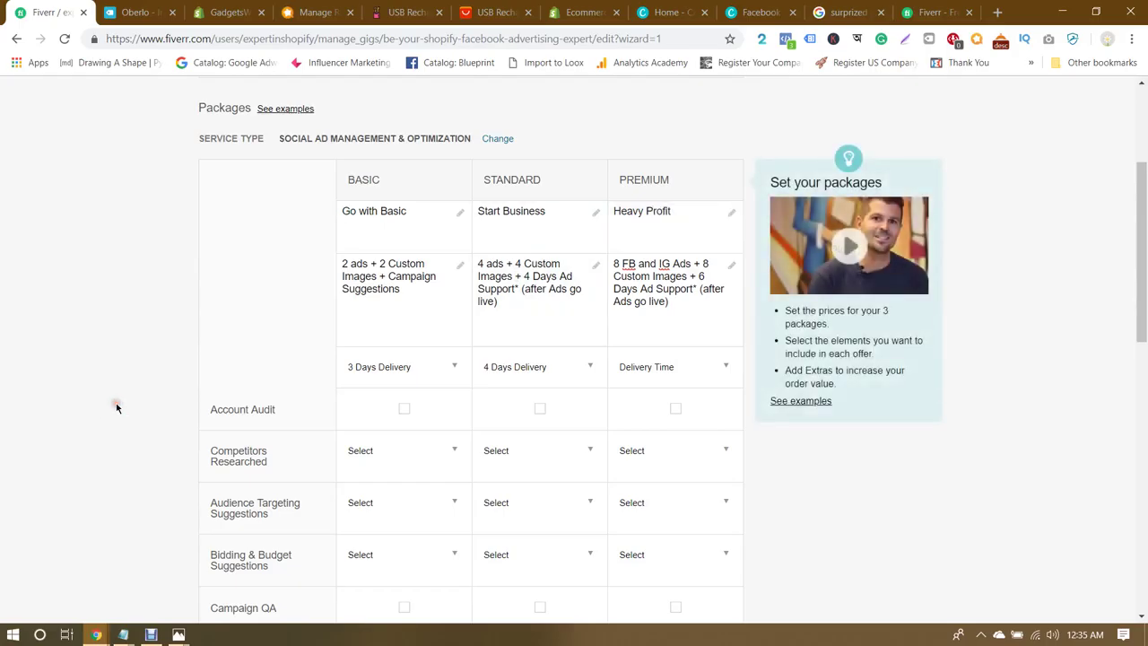
Step: Set the Premium package's delivery time to 6 days and its price to $50
scroll(144, 393, down, 1)
click(712, 297)
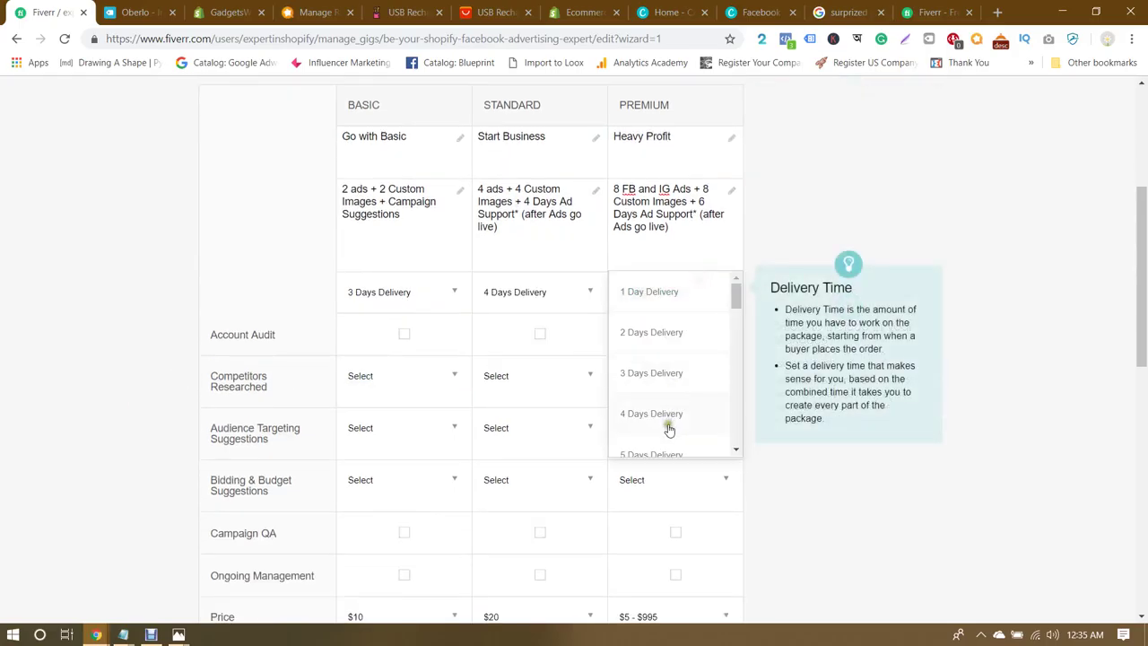
click(666, 425)
scroll(668, 429, down, 2)
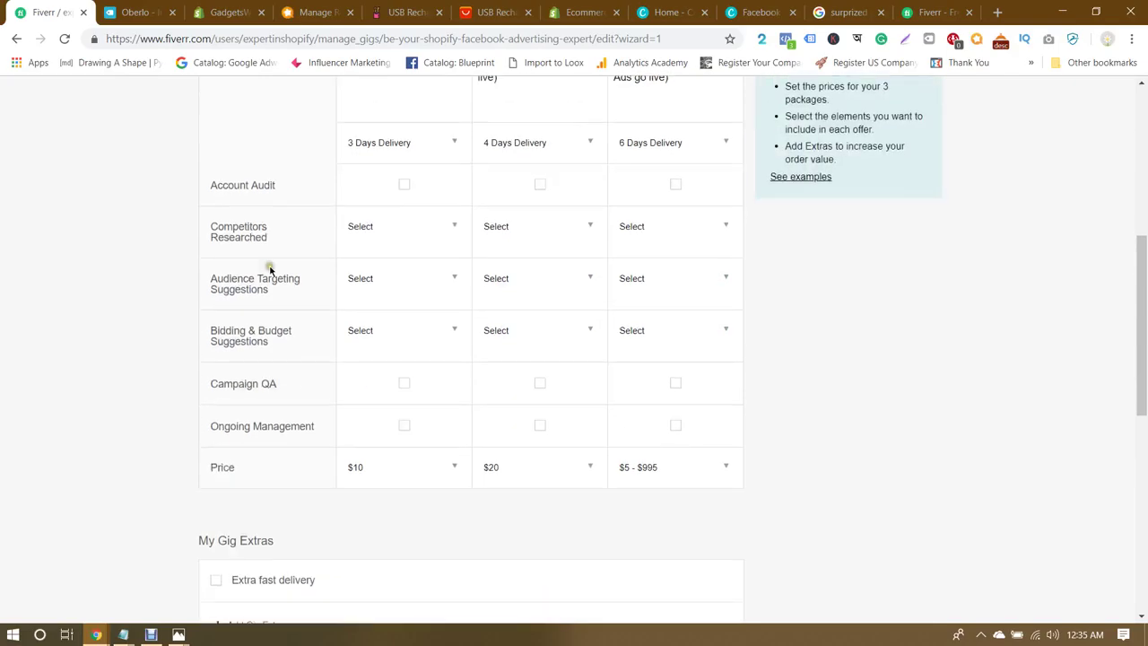
click(681, 465)
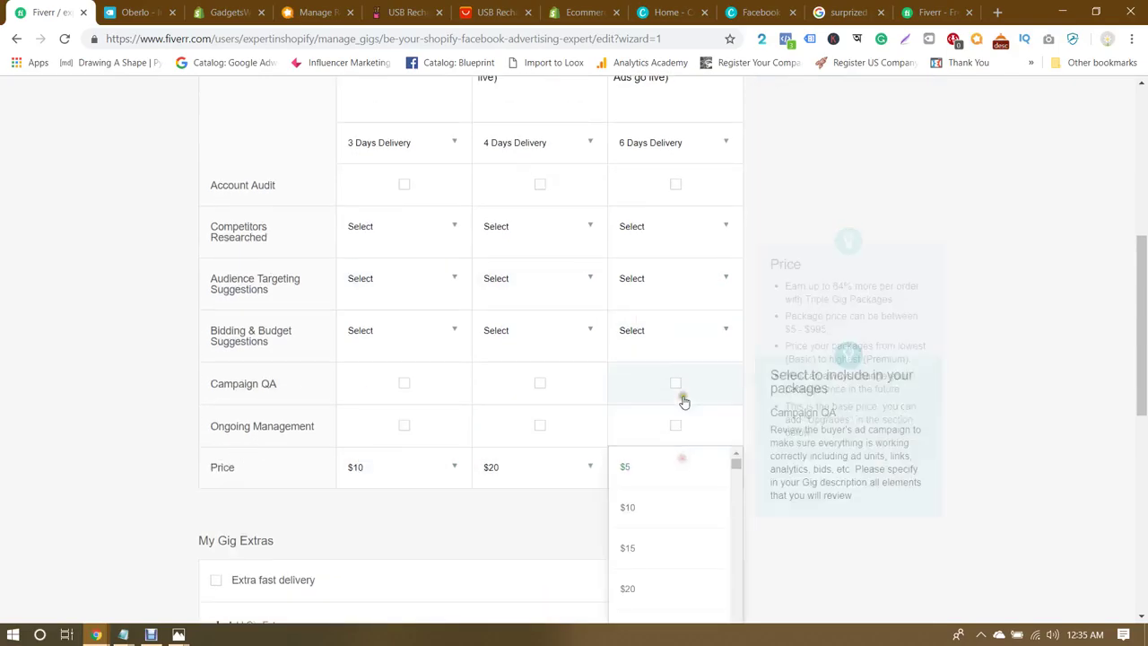
scroll(686, 448, down, 1)
scroll(691, 500, down, 3)
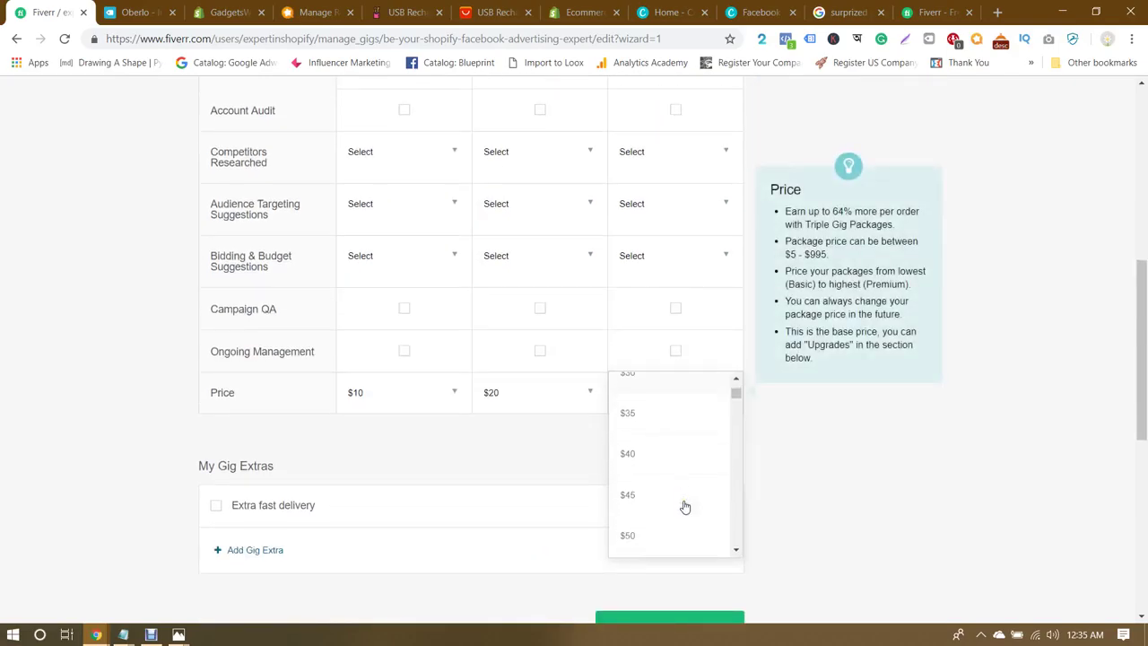
click(661, 529)
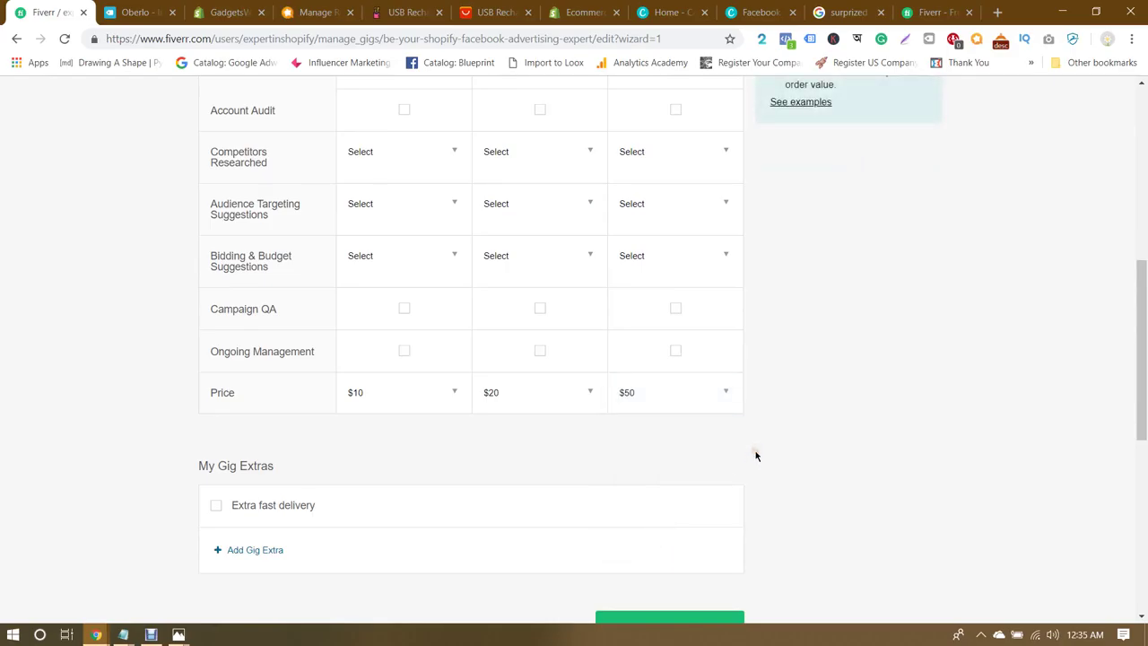
Step: Enable the Extra fast delivery gig extra and check the delivery times of the three packages
scroll(755, 455, up, 1)
scroll(759, 403, down, 4)
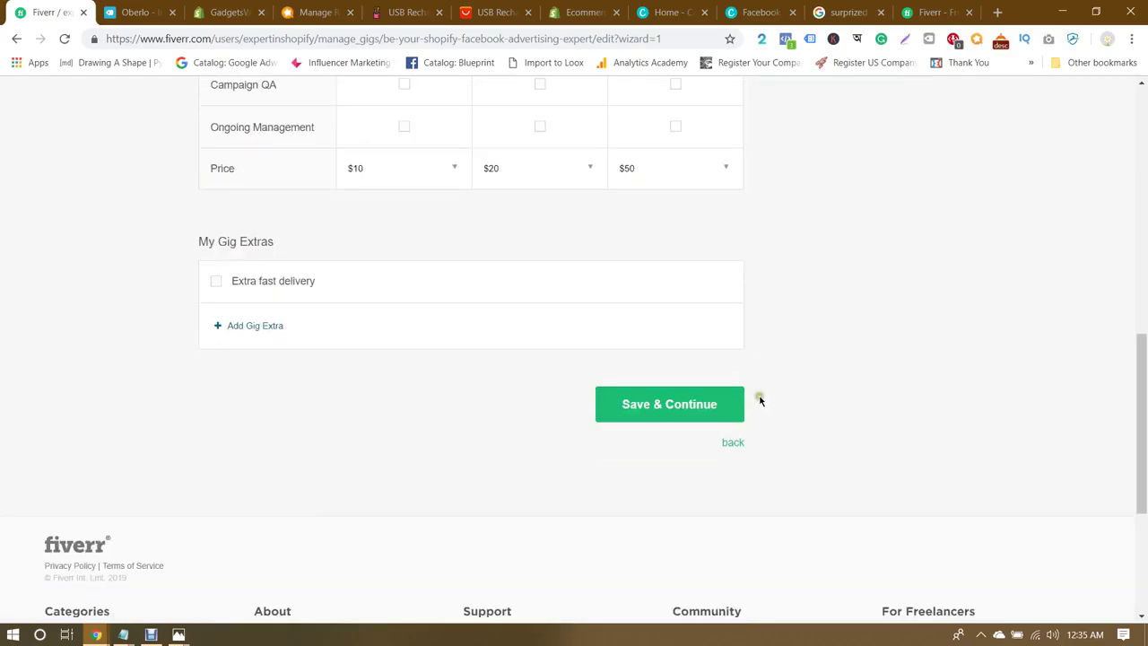
click(215, 280)
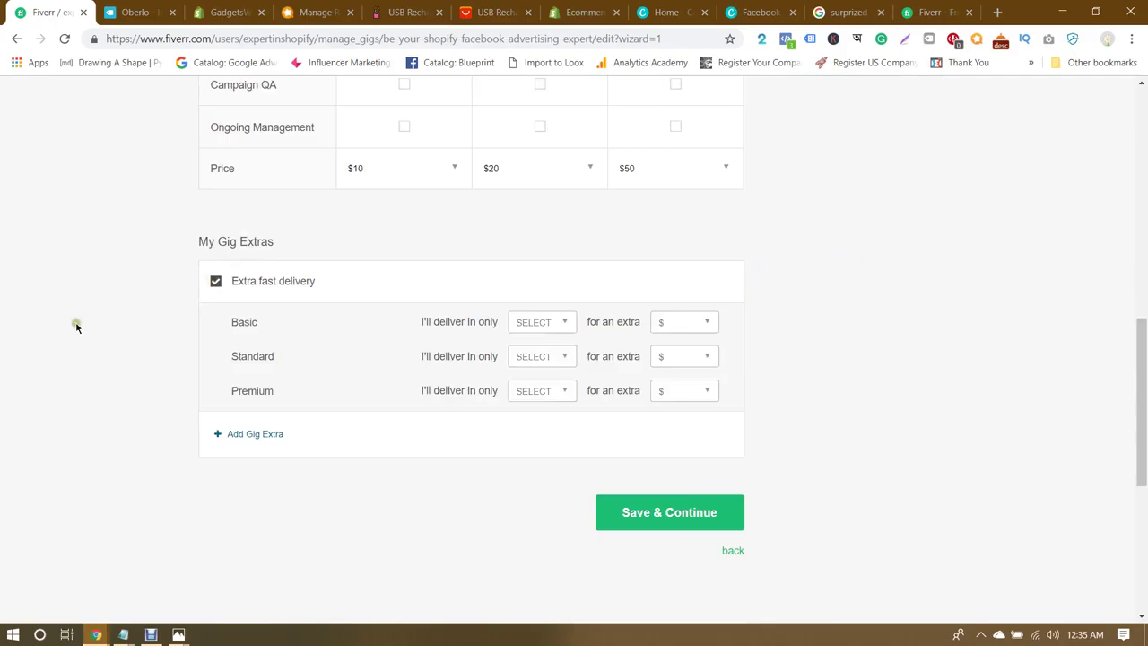
scroll(300, 281, up, 3)
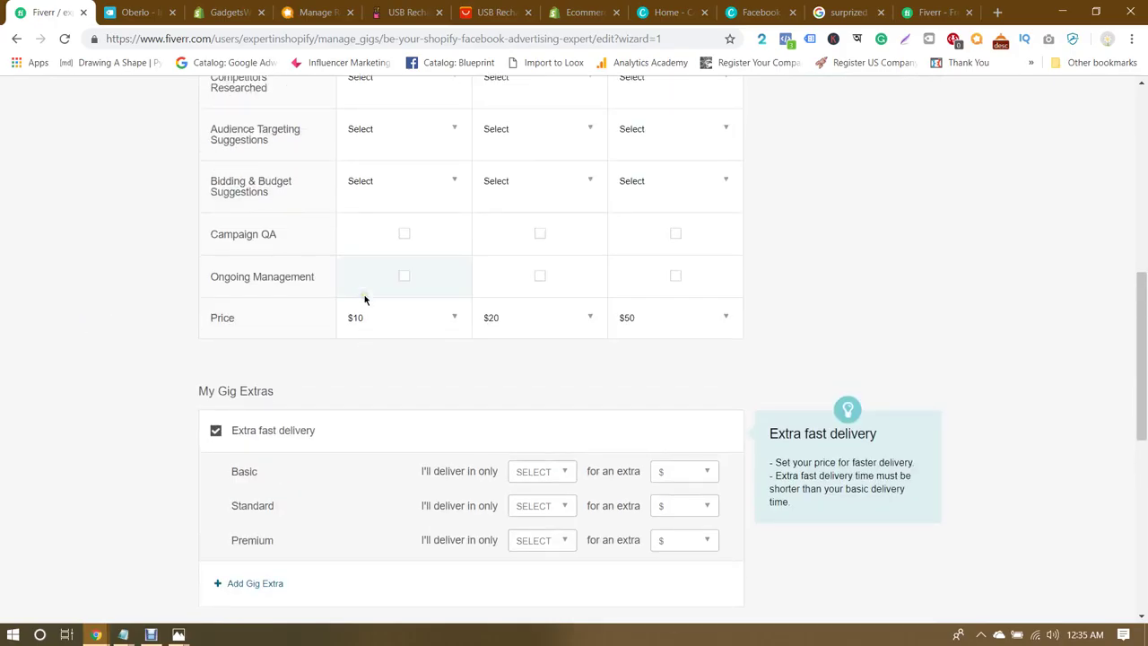
scroll(366, 161, up, 1)
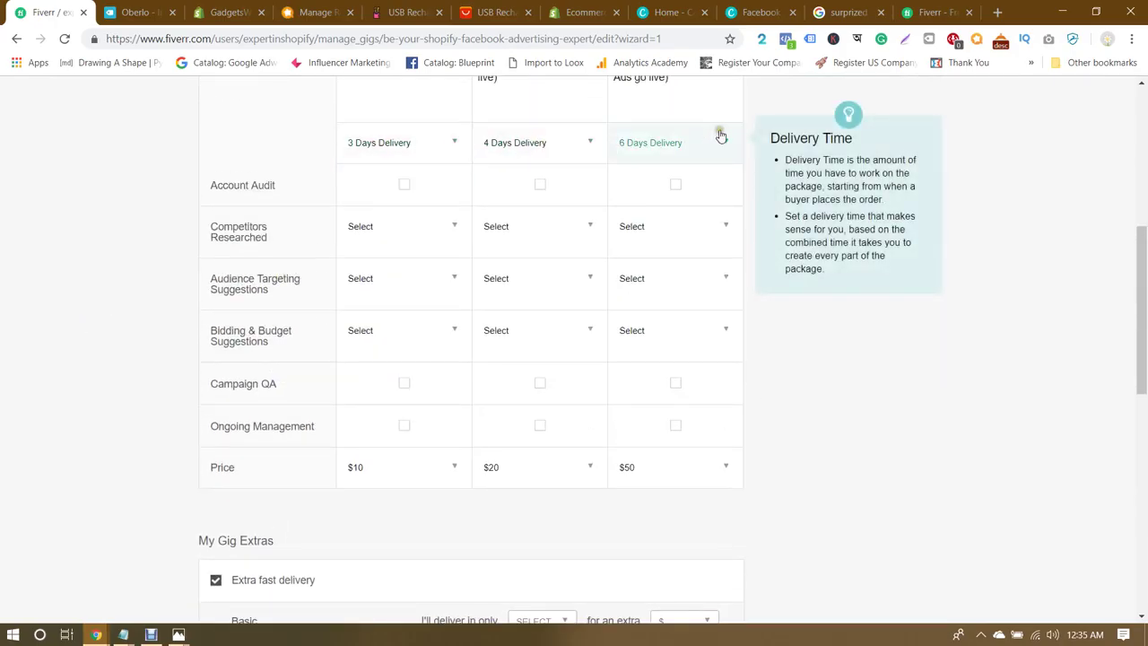
scroll(695, 151, down, 3)
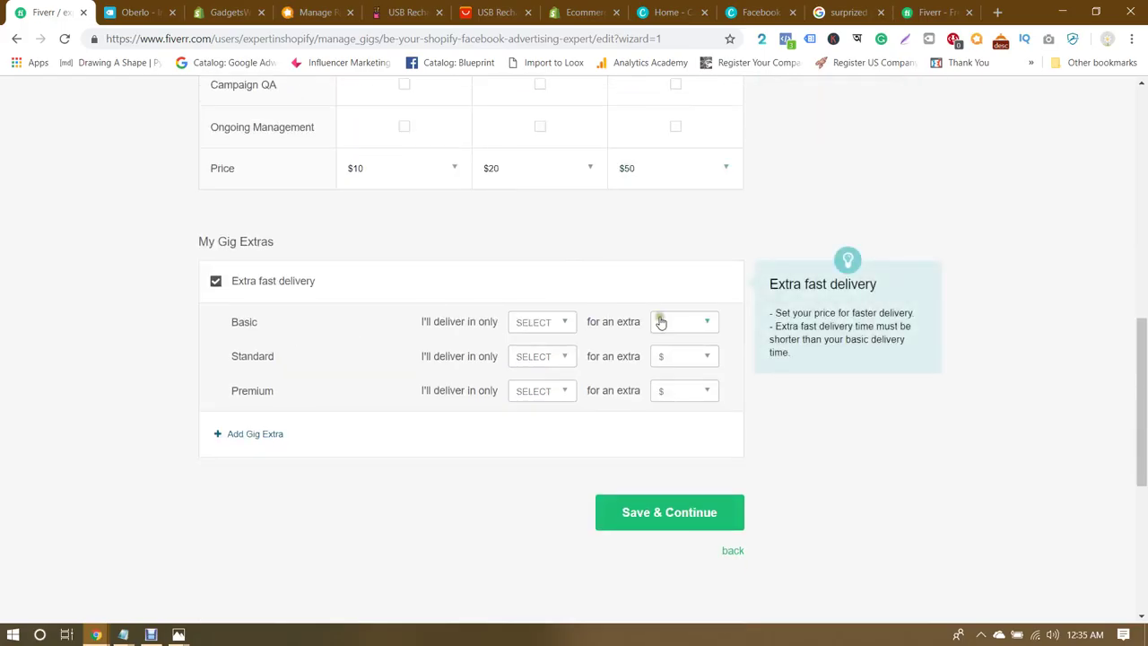
Step: Set the Basic package's extra fast delivery to 1 day for an extra $5
click(554, 324)
click(533, 390)
click(528, 320)
click(530, 356)
click(697, 324)
click(687, 356)
Step: Set the Standard package's extra fast delivery to 2 days for an extra $5, checking its regular delivery time
scroll(628, 328, down, 1)
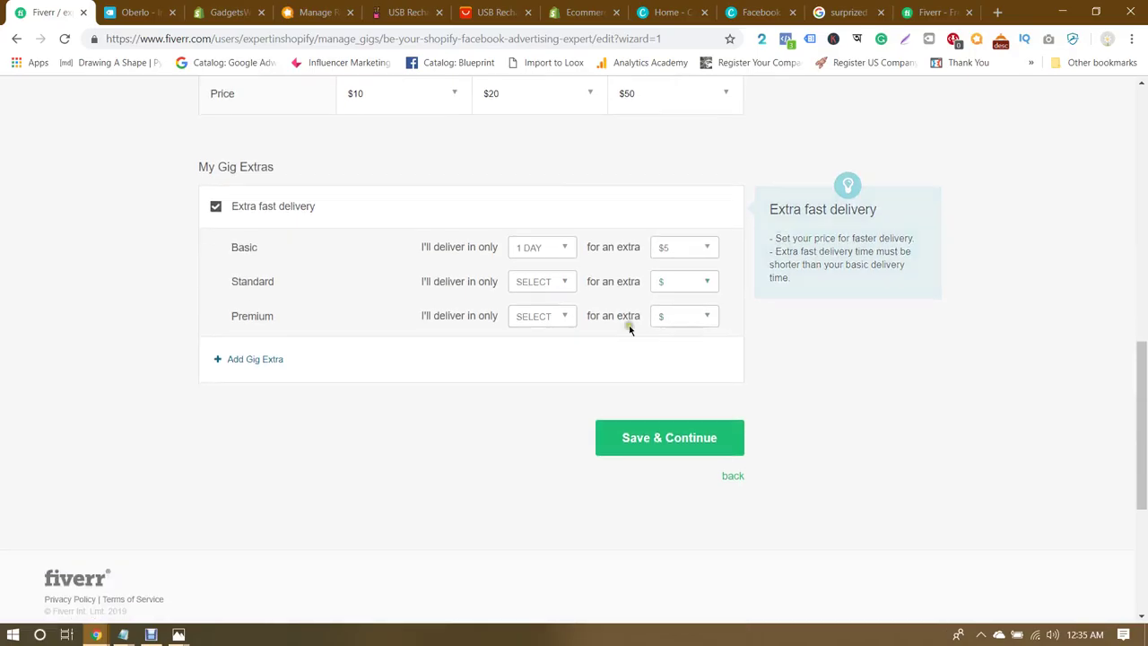
click(536, 287)
scroll(430, 307, up, 2)
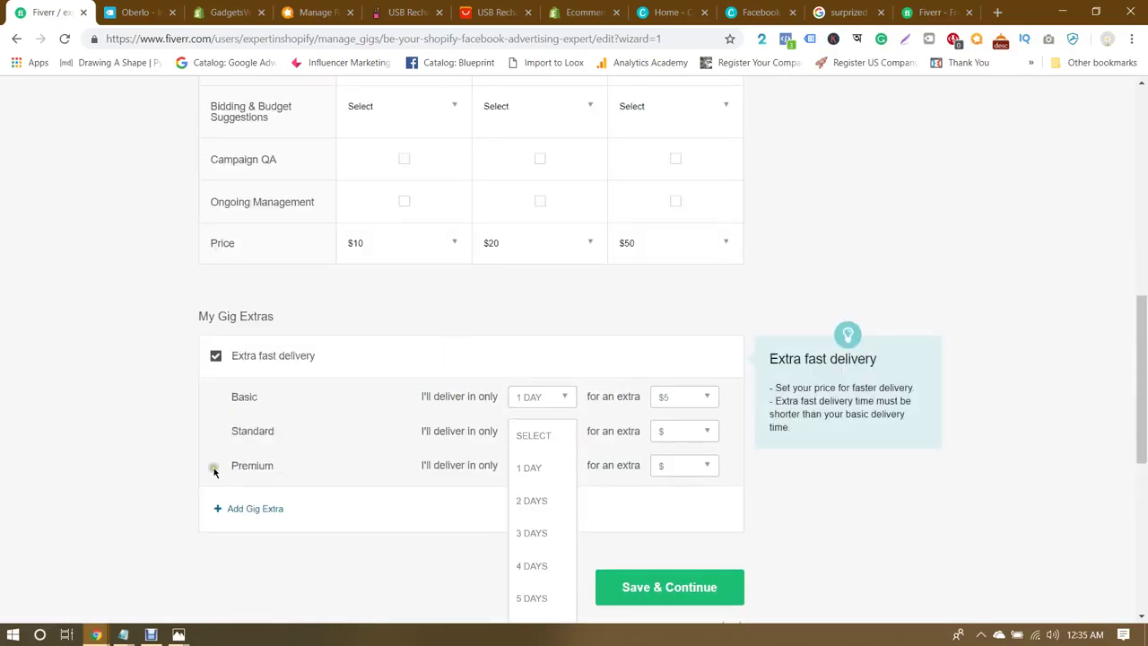
scroll(256, 439, up, 4)
scroll(468, 356, up, 3)
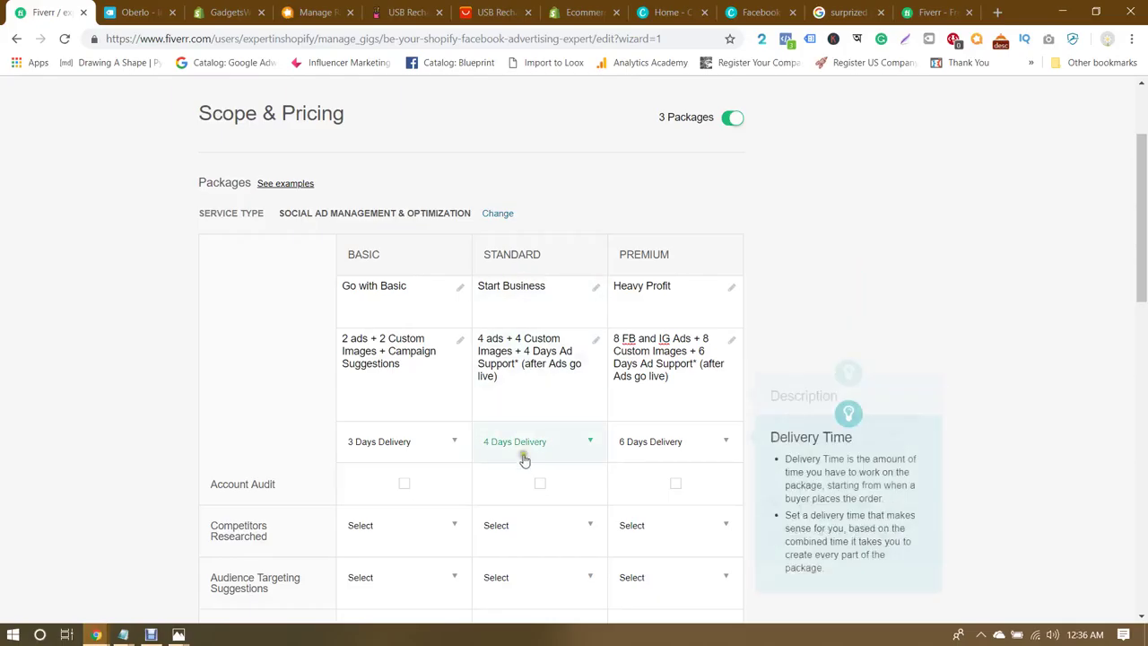
scroll(525, 458, down, 3)
scroll(525, 458, down, 3)
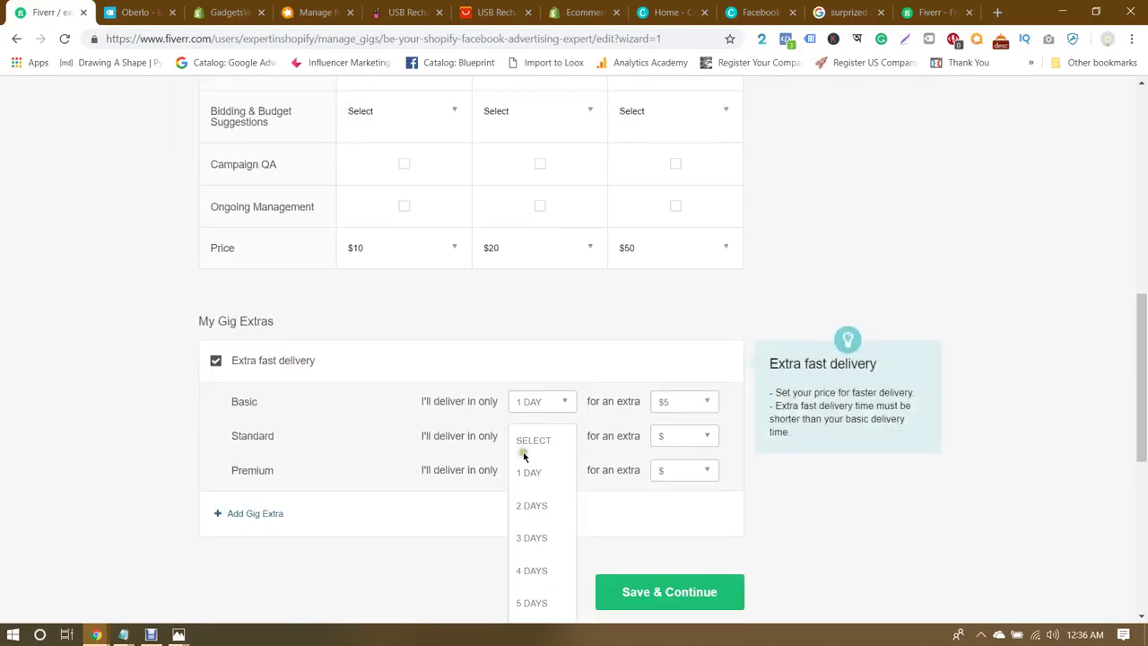
click(541, 502)
click(685, 433)
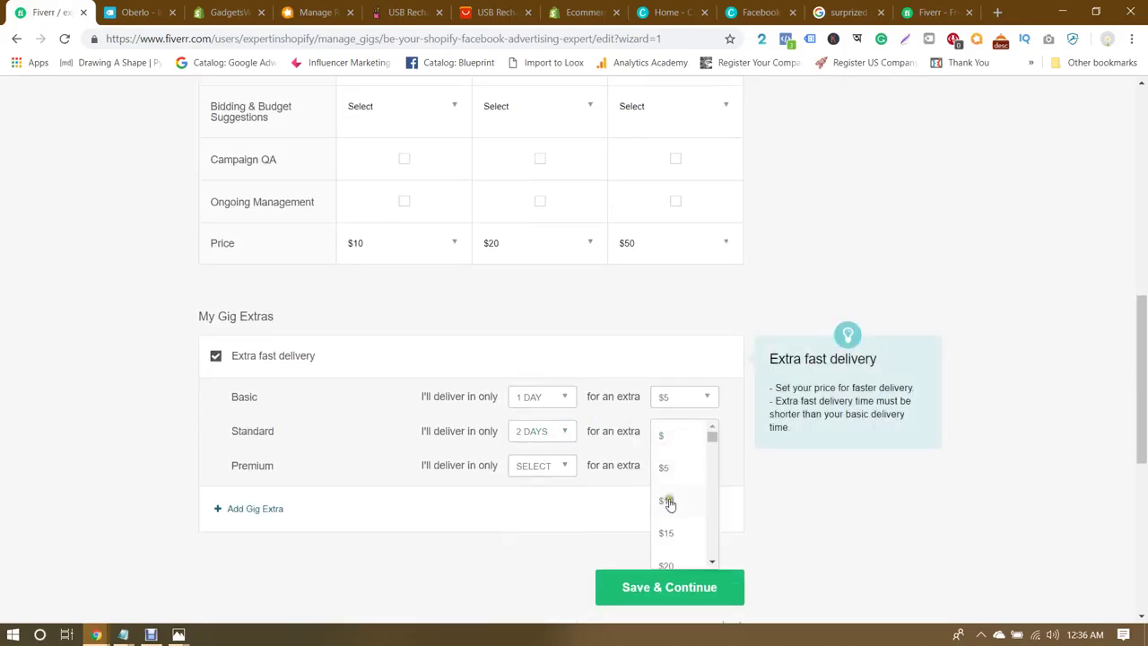
click(668, 468)
Step: Check the Premium package's regular delivery time and set its extra fast delivery to 3 days for an extra $5
scroll(469, 389, down, 2)
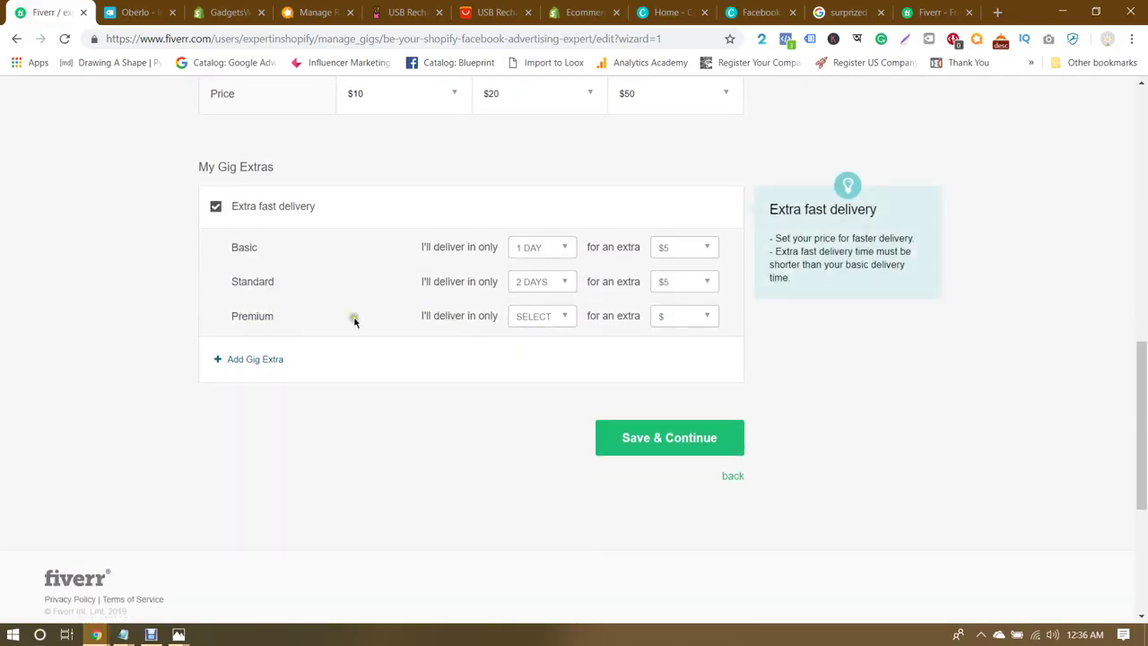
scroll(426, 309, up, 4)
scroll(426, 309, up, 3)
scroll(648, 238, down, 7)
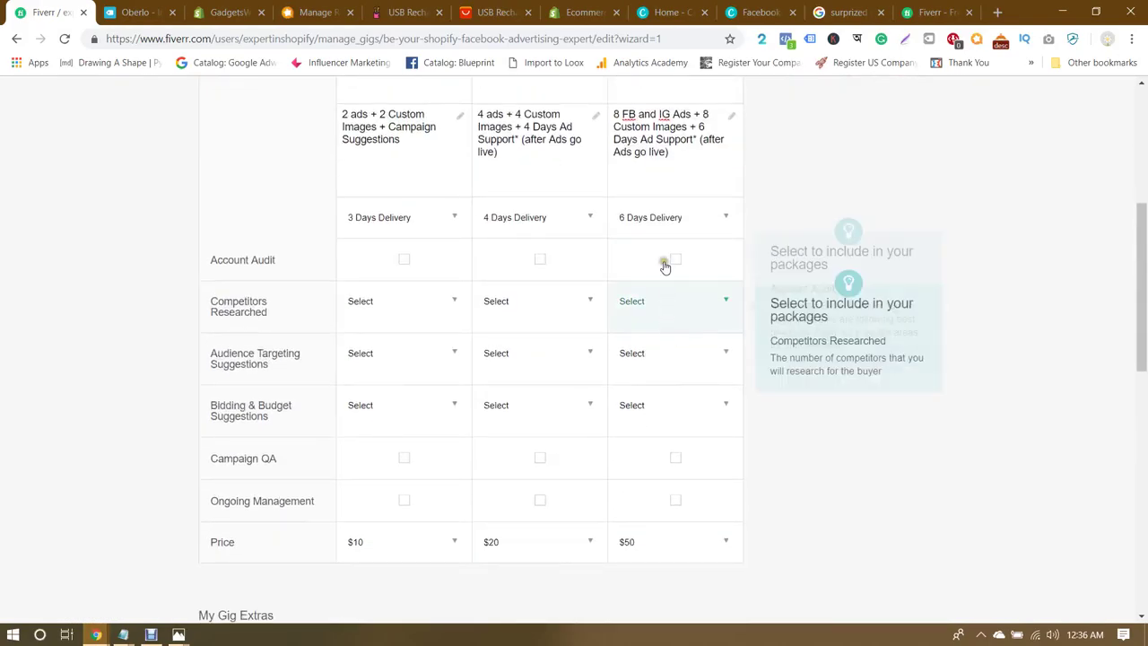
scroll(668, 235, down, 2)
click(538, 243)
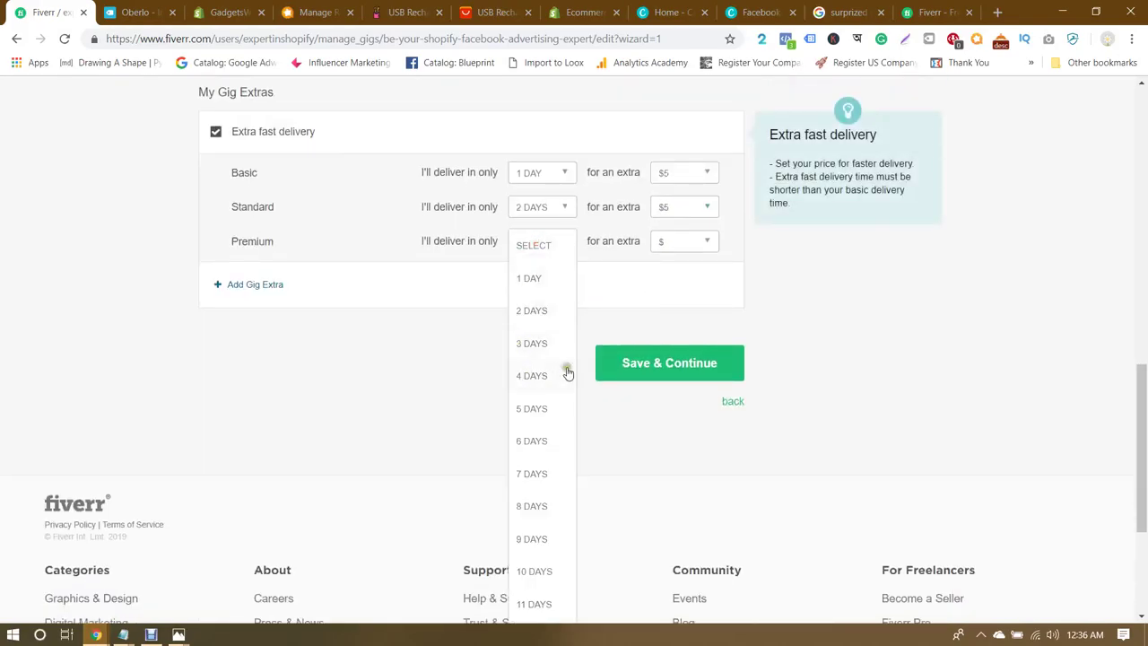
click(532, 339)
click(692, 244)
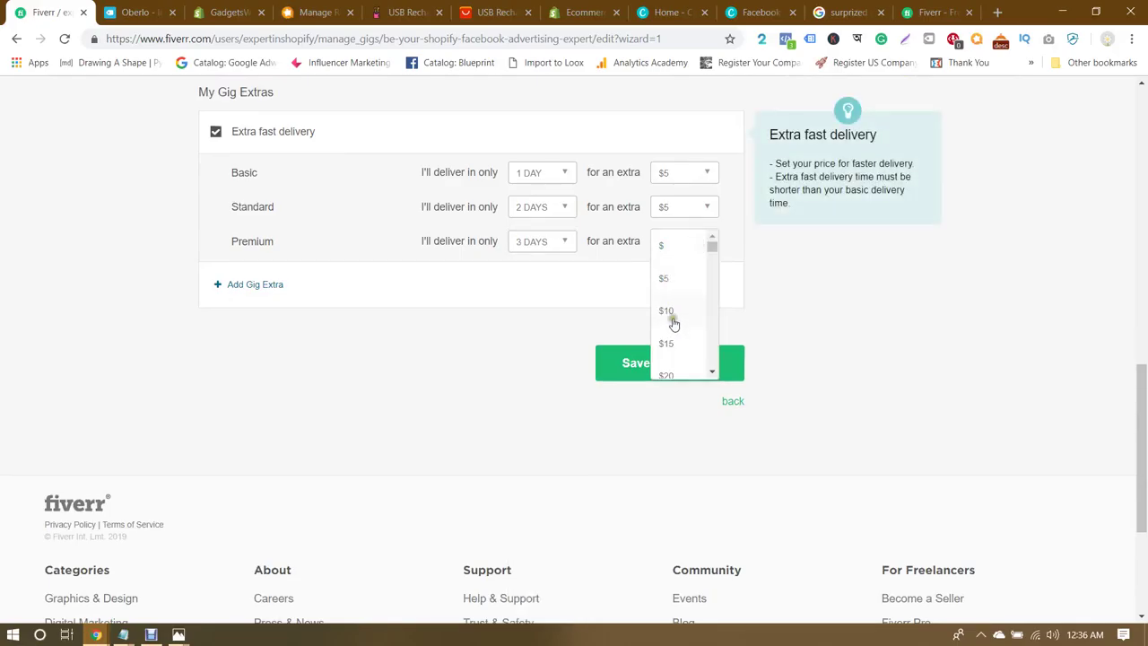
click(789, 290)
click(700, 242)
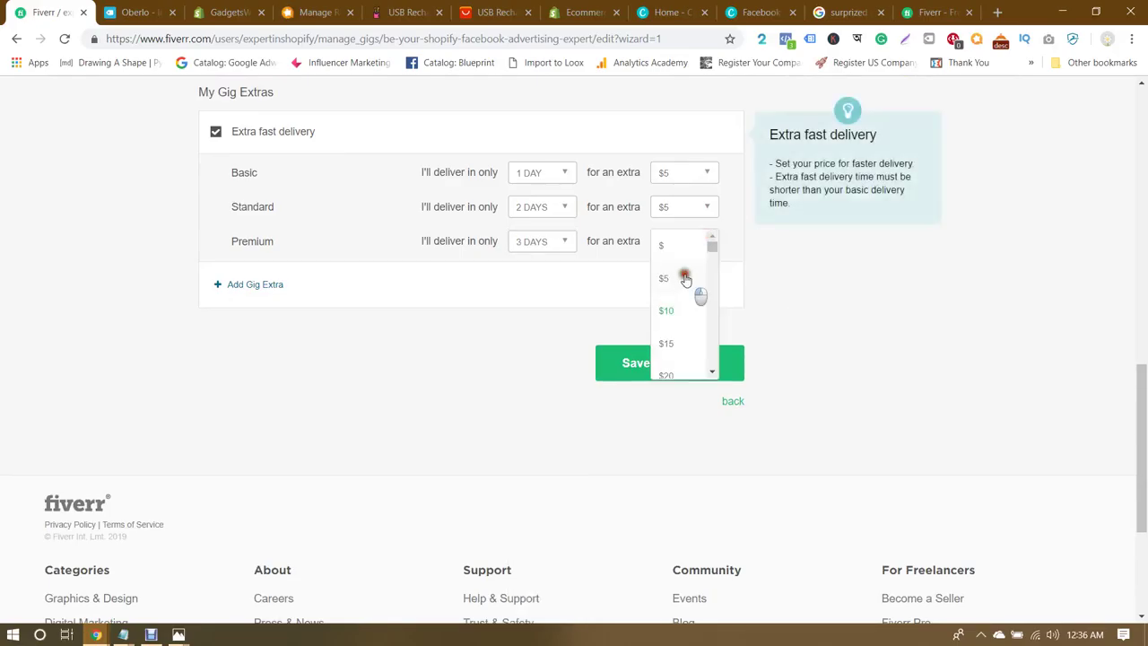
click(684, 278)
Step: Review the titles, descriptions, delivery times and prices of the three packages along with their extra fast delivery settings
scroll(776, 305, down, 1)
scroll(776, 305, up, 3)
scroll(776, 305, down, 1)
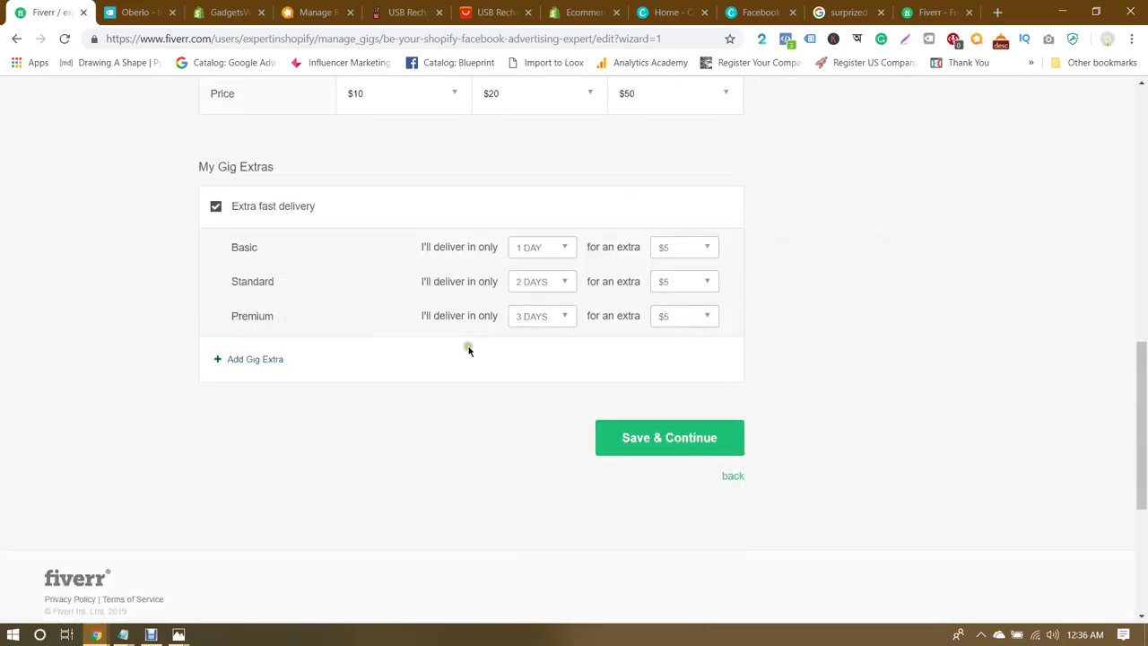
scroll(743, 325, up, 15)
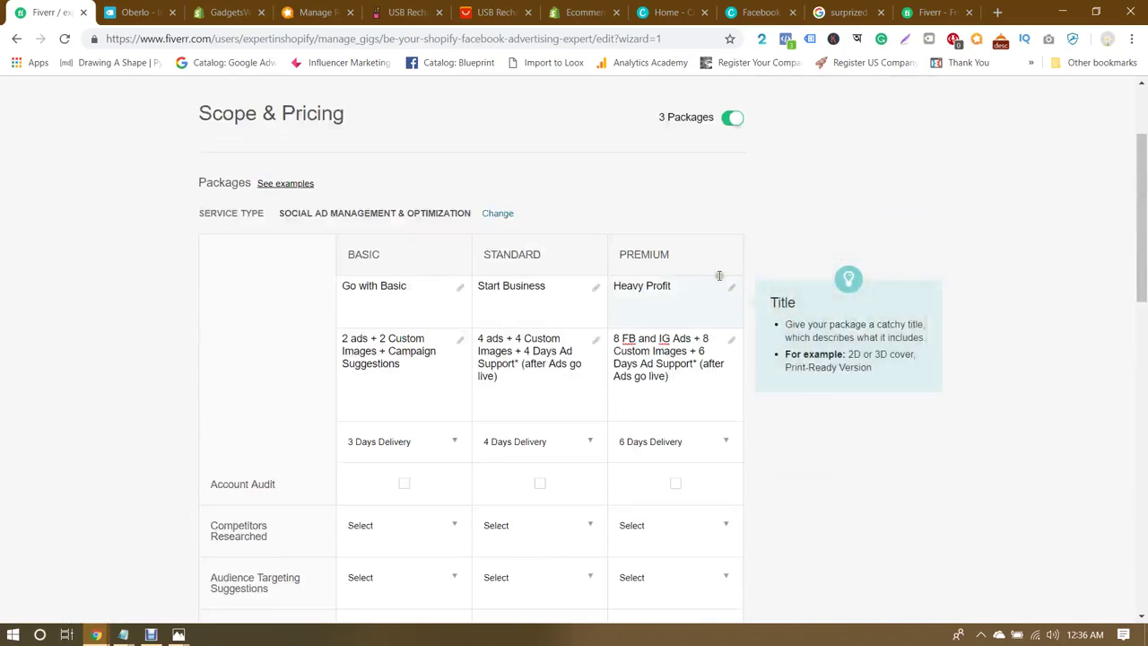
scroll(636, 204, down, 1)
scroll(664, 246, down, 1)
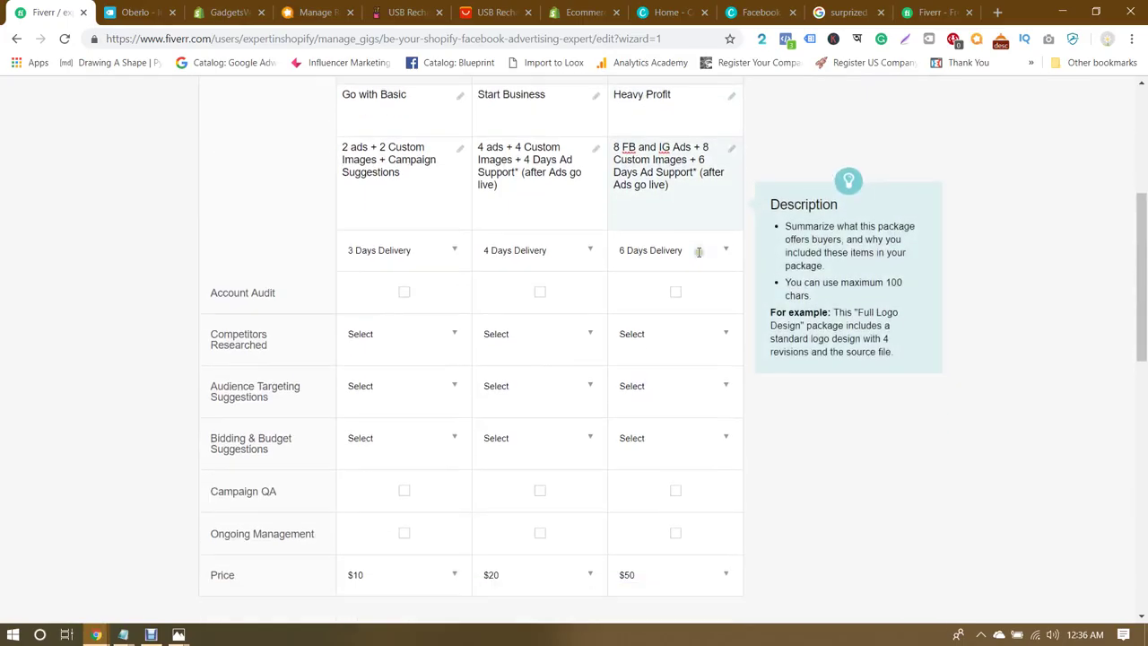
scroll(698, 252, up, 1)
scroll(699, 252, down, 6)
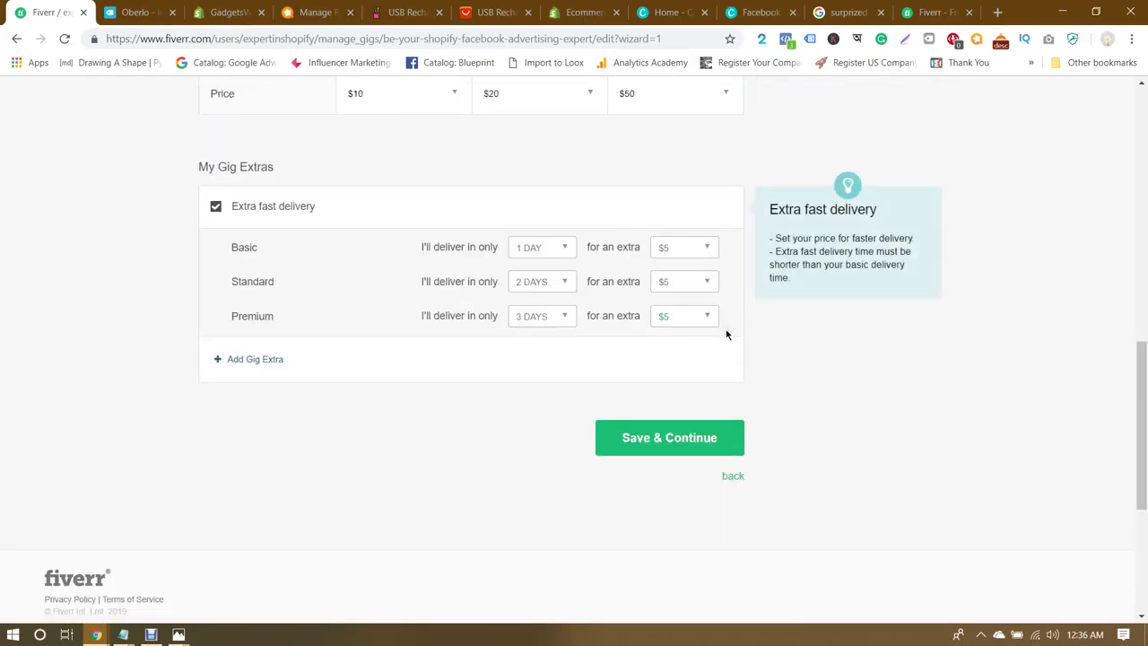
Step: Add two custom gig extras below the extra fast delivery options and enable the first one
scroll(725, 333, down, 2)
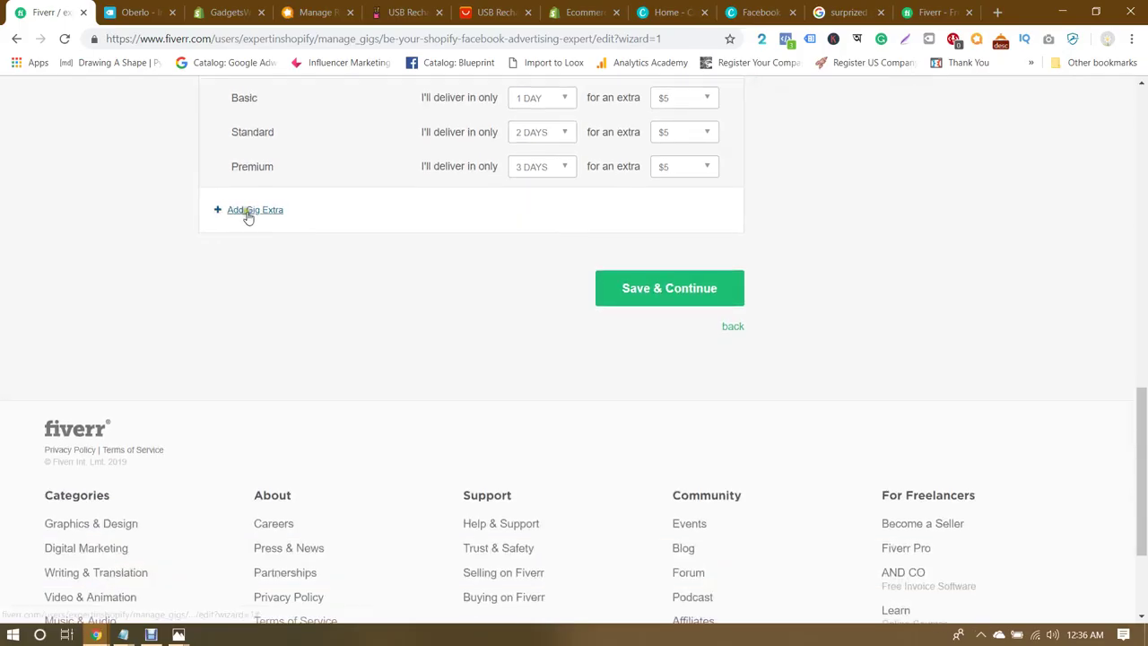
click(249, 211)
click(215, 215)
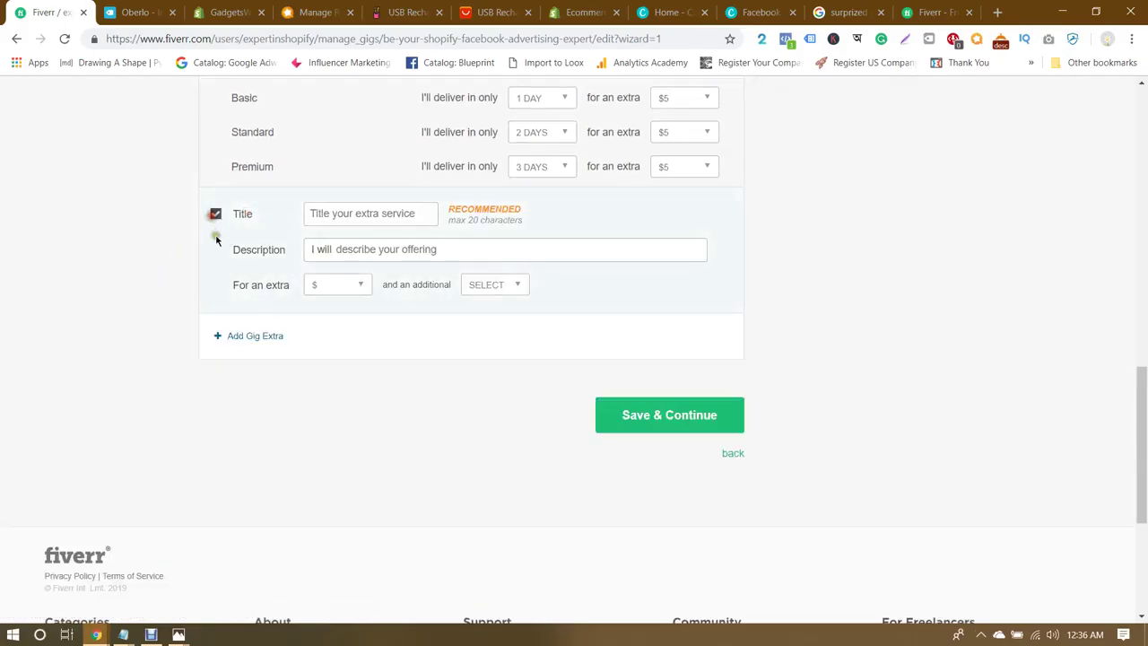
click(252, 337)
Step: Title the first custom extra "Product Upload" and describe it as "upload 10 products to your shopify store"
click(372, 210)
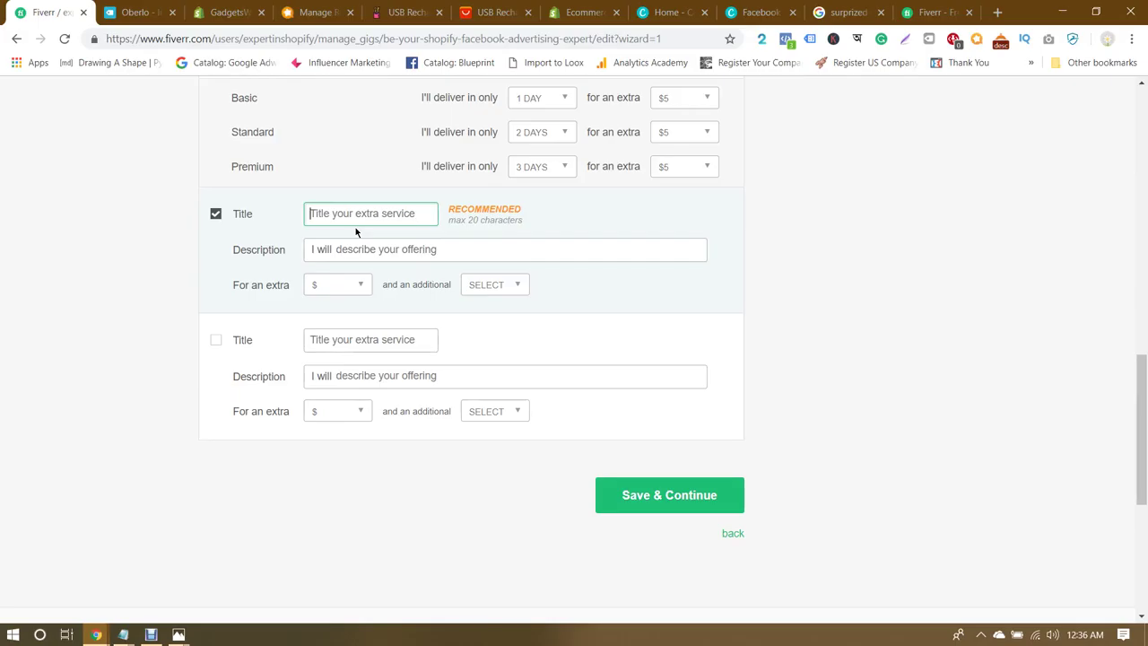
text(5)
key(BackSpace)
text(Product Upload)
key(Tab)
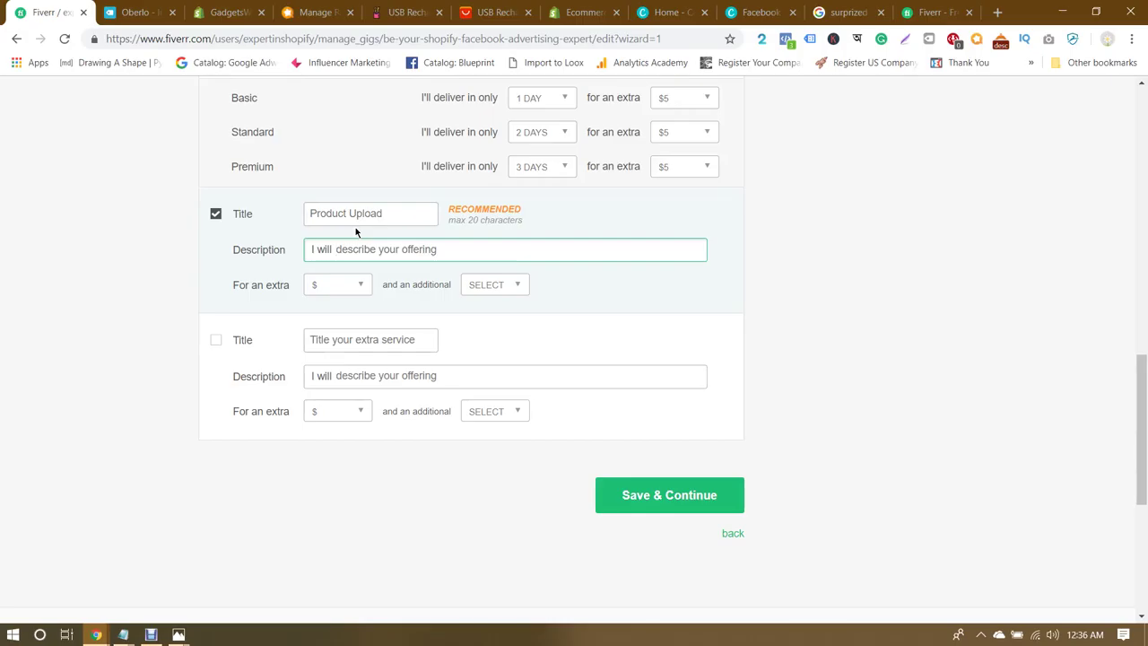
text(upload 10 products to your shopify store)
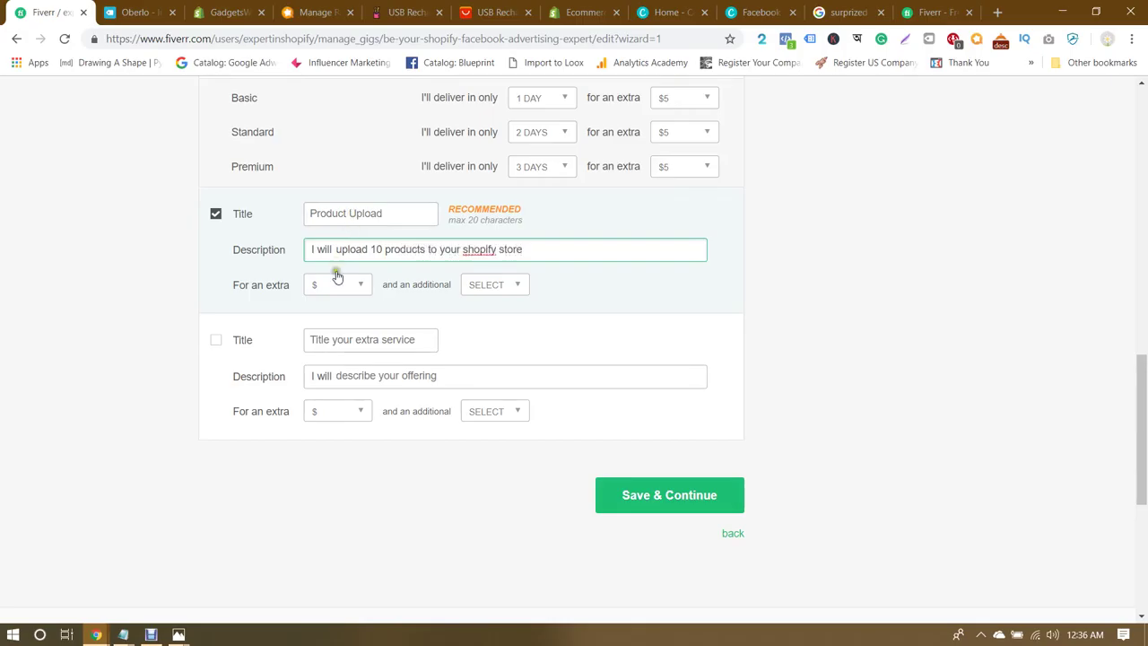
Step: Price the Product Upload extra at $10 with an additional 2 days of delivery time
click(336, 278)
click(335, 349)
click(479, 287)
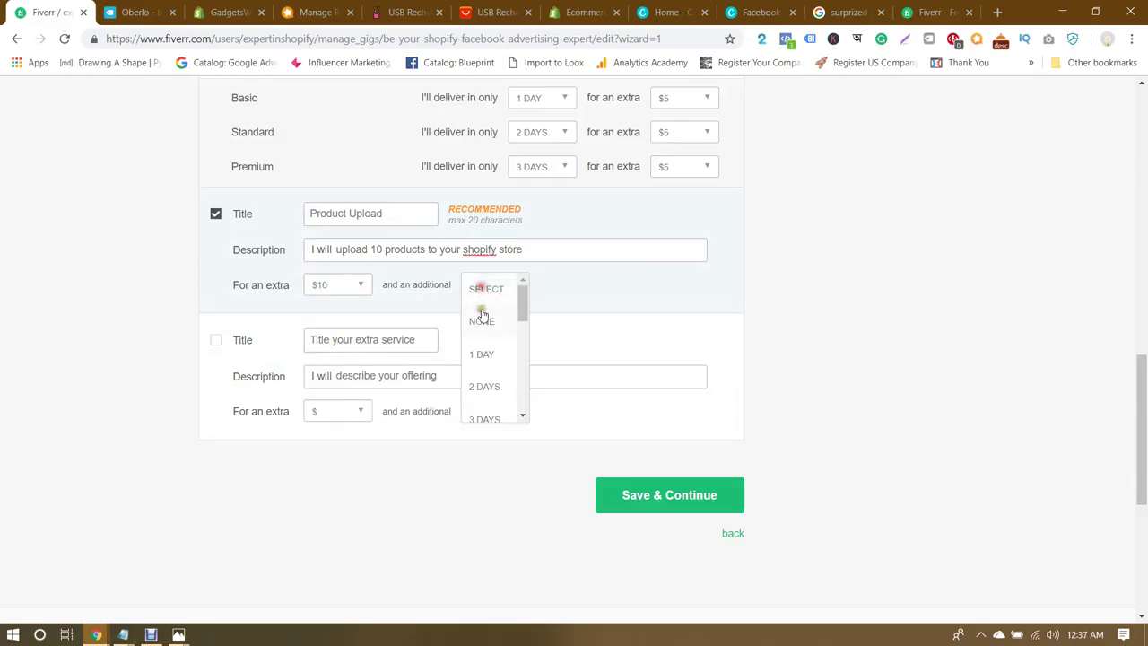
click(481, 386)
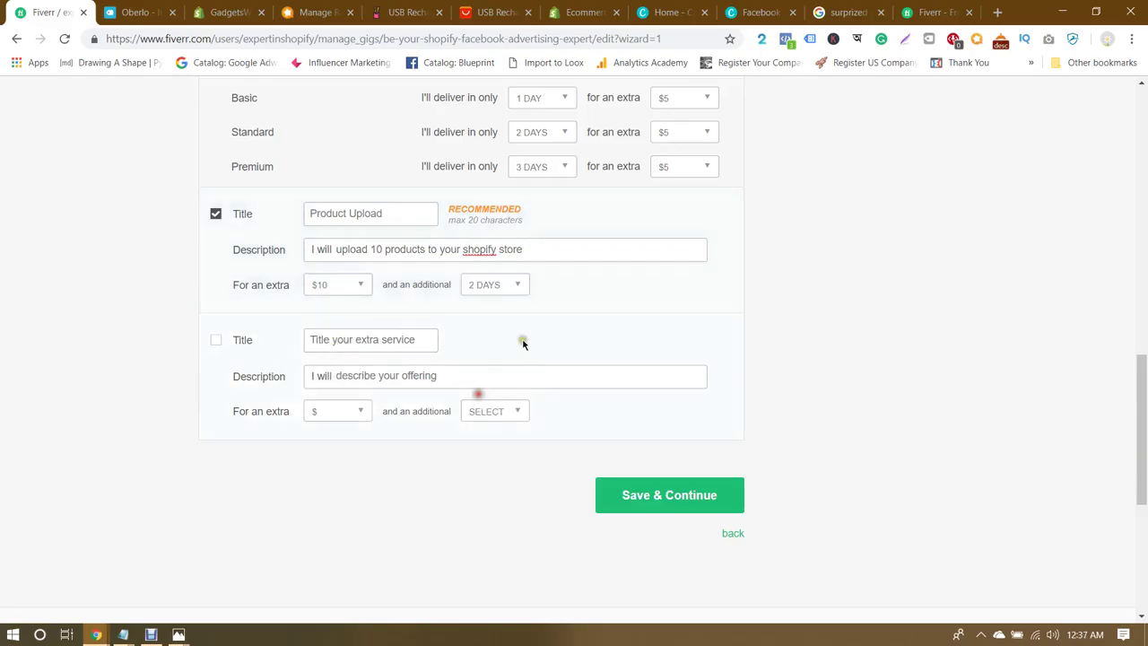
Step: Enable the second custom extra, title it "Group Post" and describe it as "post your products on 20 facebook groups"
click(216, 340)
click(403, 345)
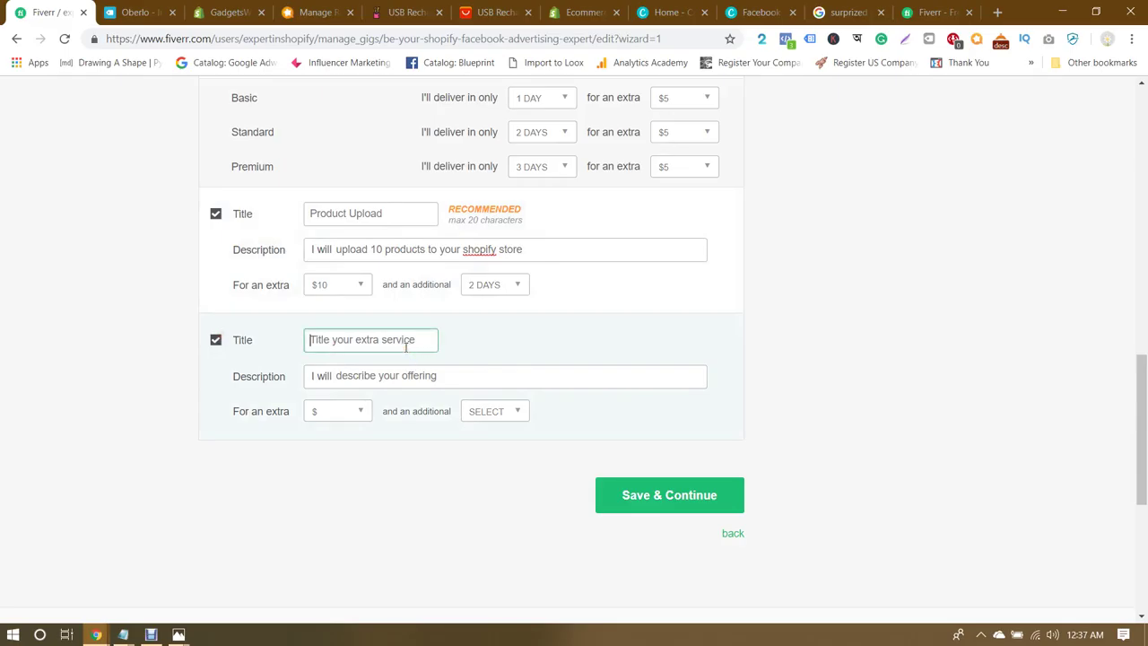
text(()
key(BackSpace)
text(F)
key(BackSpace)
key(BackSpace)
key(BackSpace)
key(BackSpace)
key(BackSpace)
key(BackSpace)
key(BackSpace)
key(BackSpace)
text(Group Post)
key(Tab)
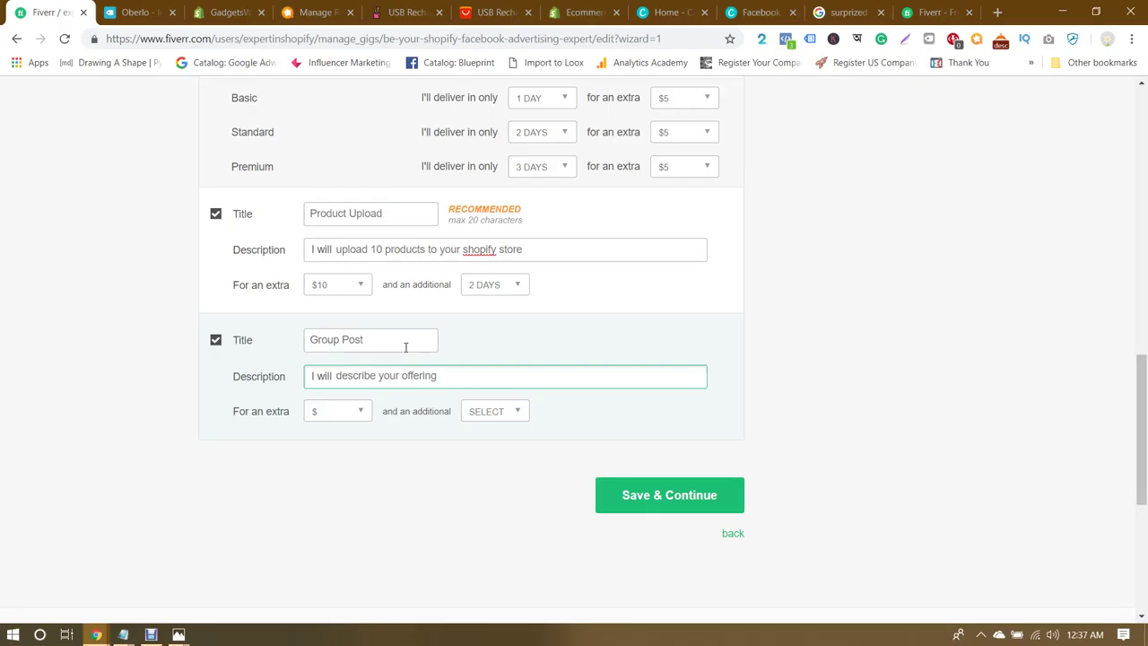
text(po)
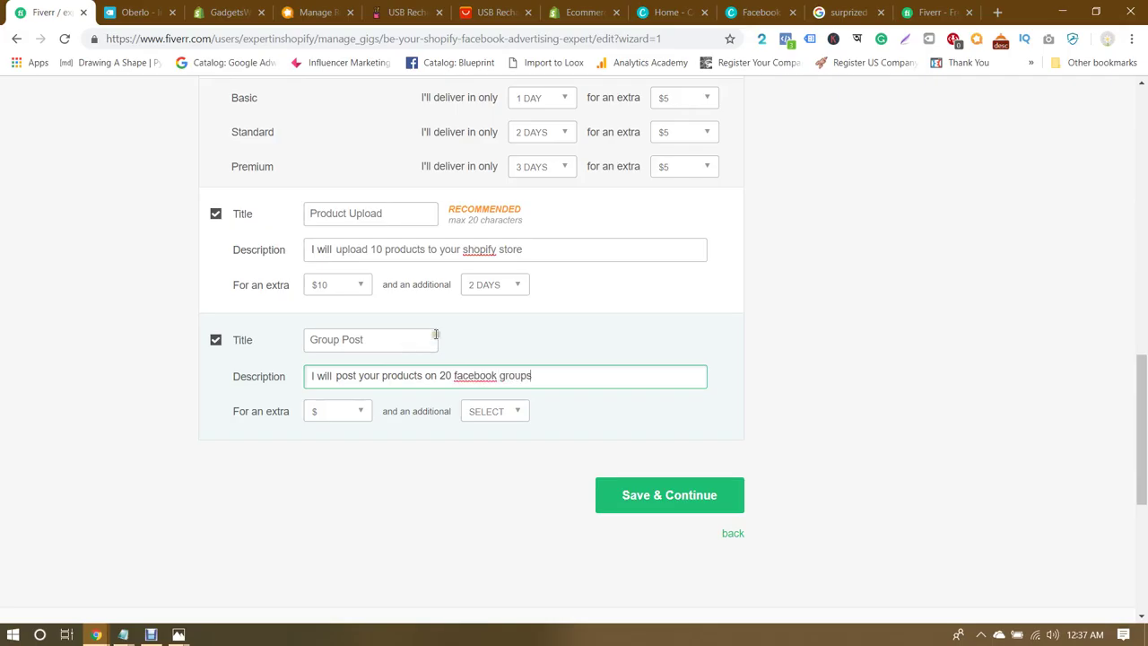
Step: Price the Group Post extra at $10, choose its additional delivery time, and save the pricing to continue
click(325, 419)
click(325, 480)
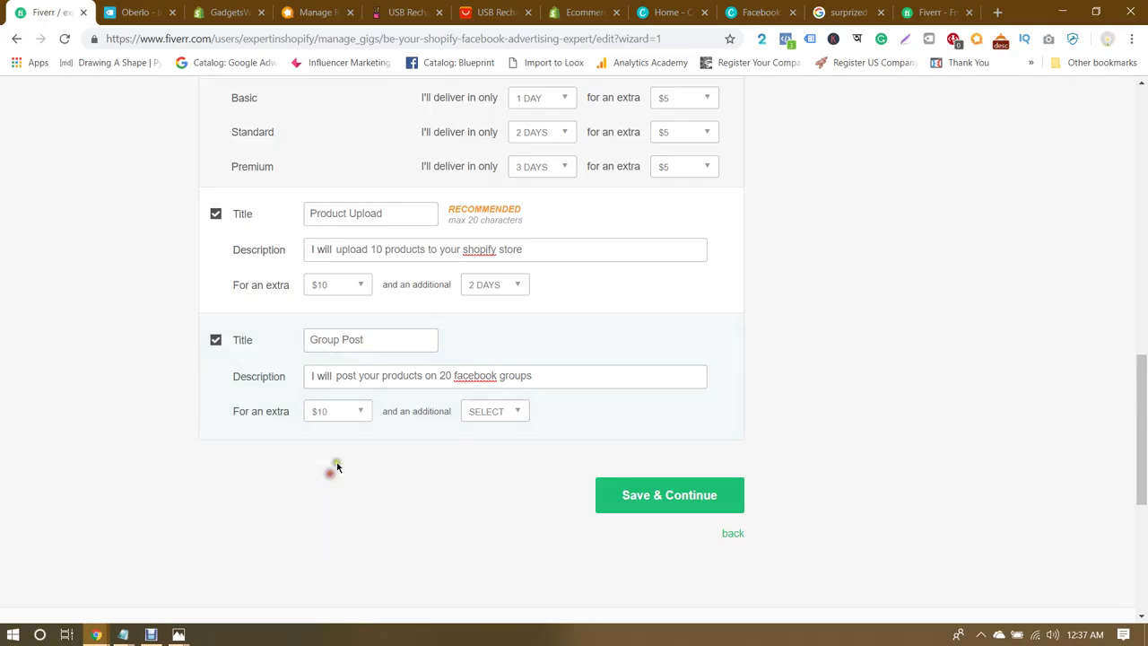
click(502, 411)
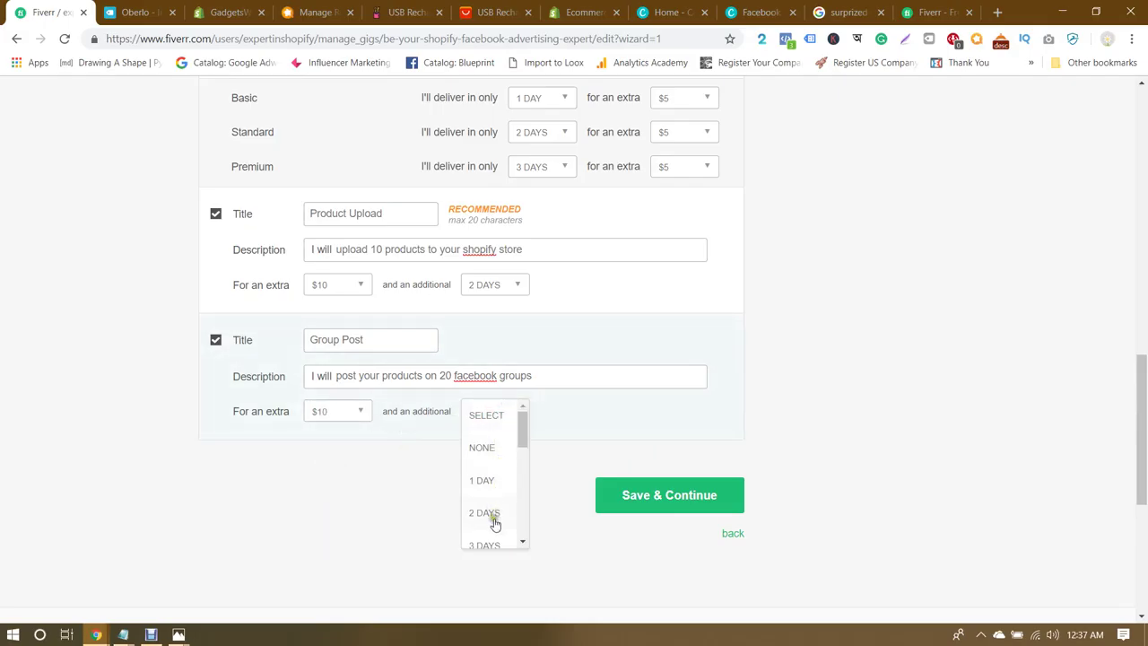
scroll(494, 503, down, 1)
click(502, 431)
click(680, 494)
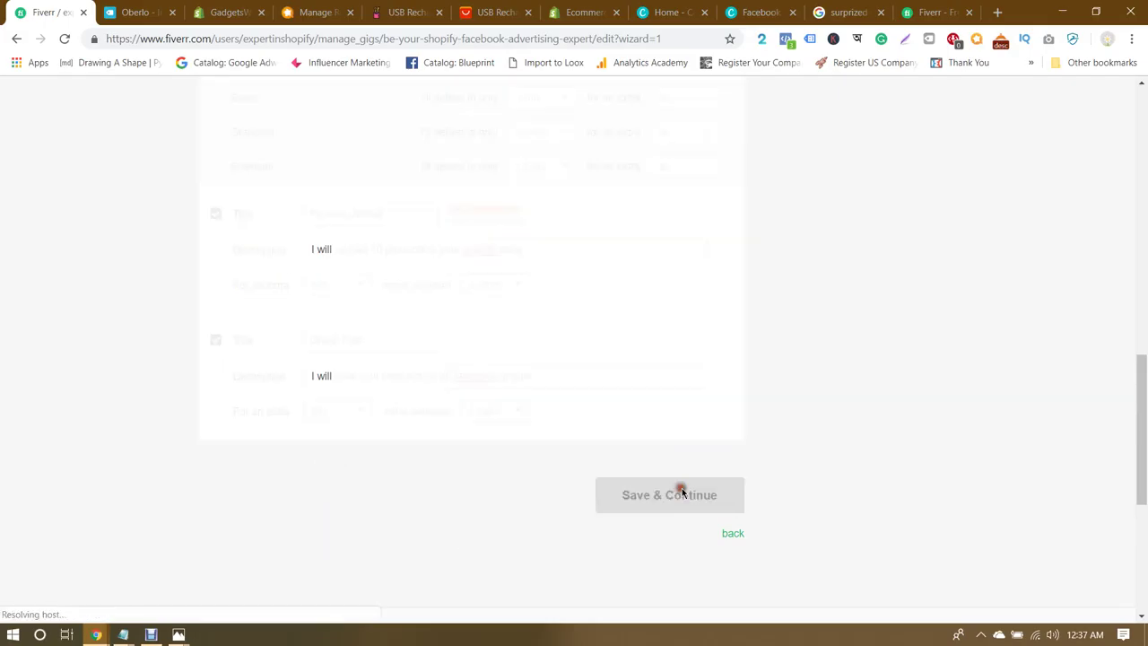
Step: Copy the prepared gig description from Notepad, from "Truely, The Facebook Ad" to "your business today.", into the gig's description
mouse_move(125, 634)
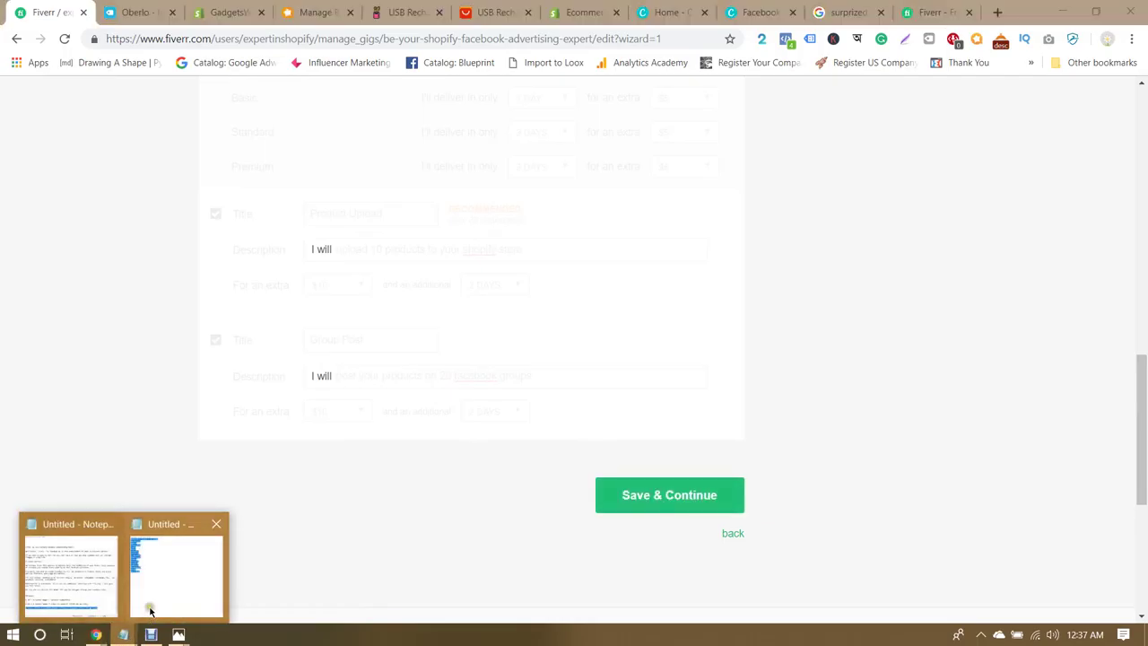
click(88, 565)
scroll(456, 285, up, 1)
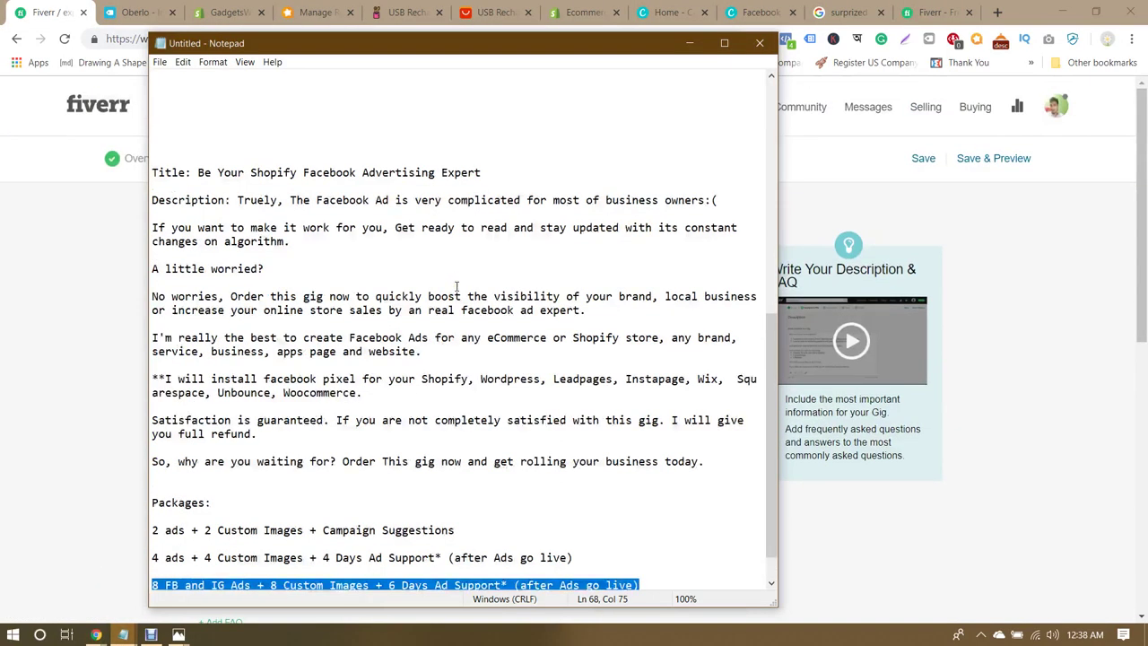
click(237, 199)
drag(237, 200, 717, 463)
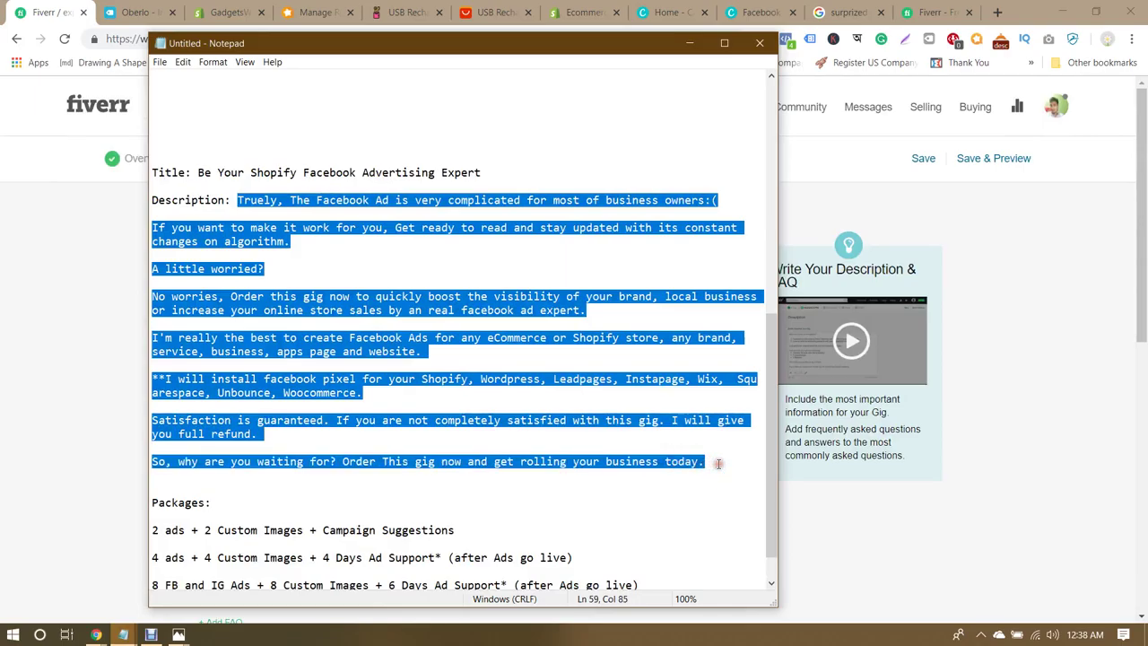
click(32, 268)
click(325, 402)
key(ctrl+v)
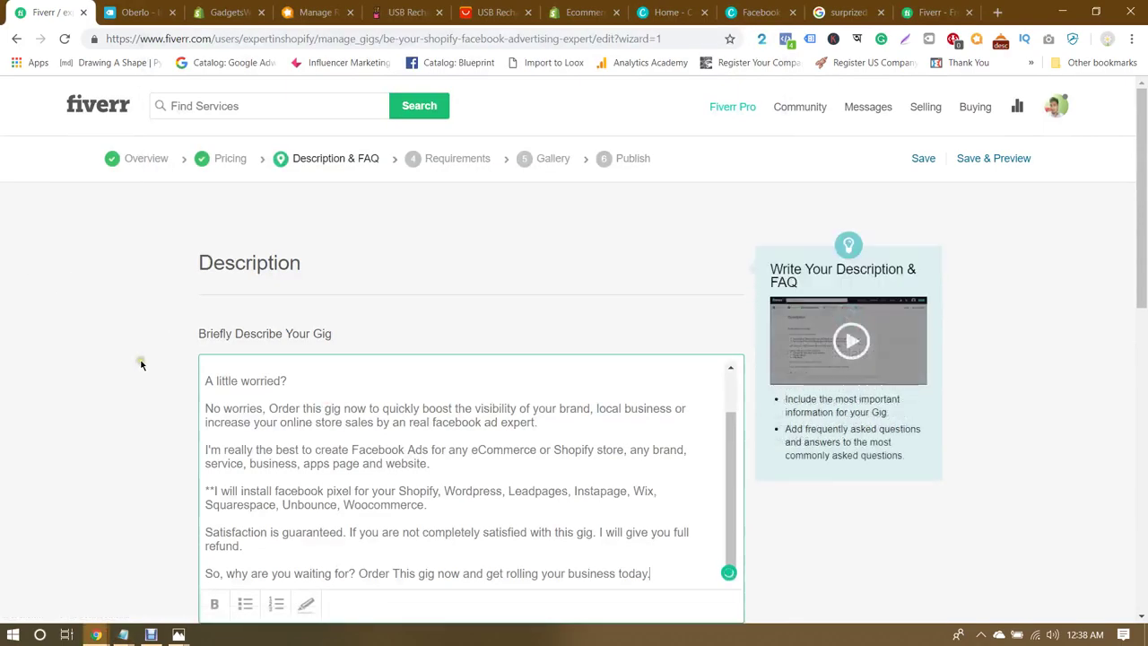
Step: Accept the grammar suggestions "the algorithm" and "the business" in the first two paragraphs of the gig description
scroll(285, 457, up, 1)
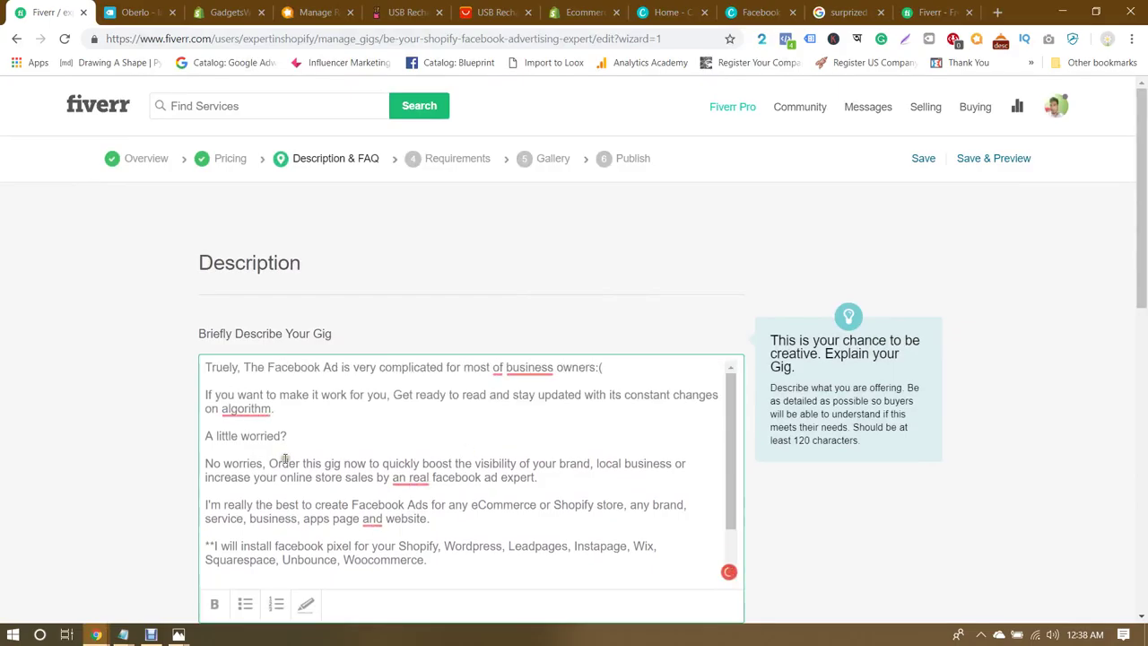
scroll(285, 457, down, 2)
scroll(251, 404, up, 2)
mouse_move(243, 407)
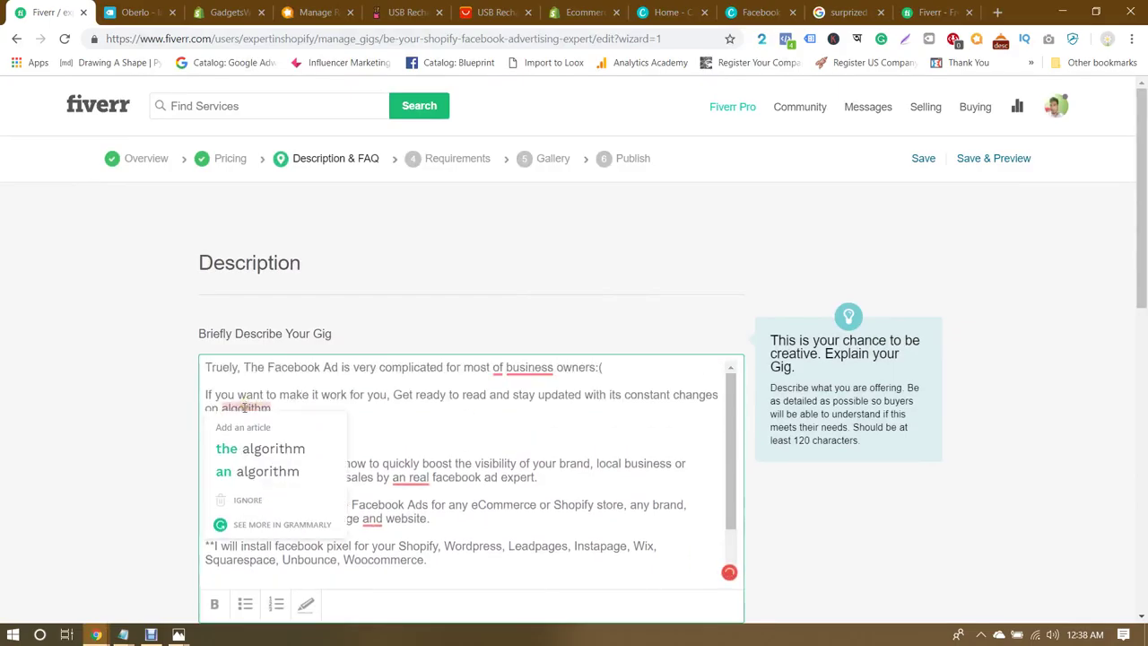
click(263, 448)
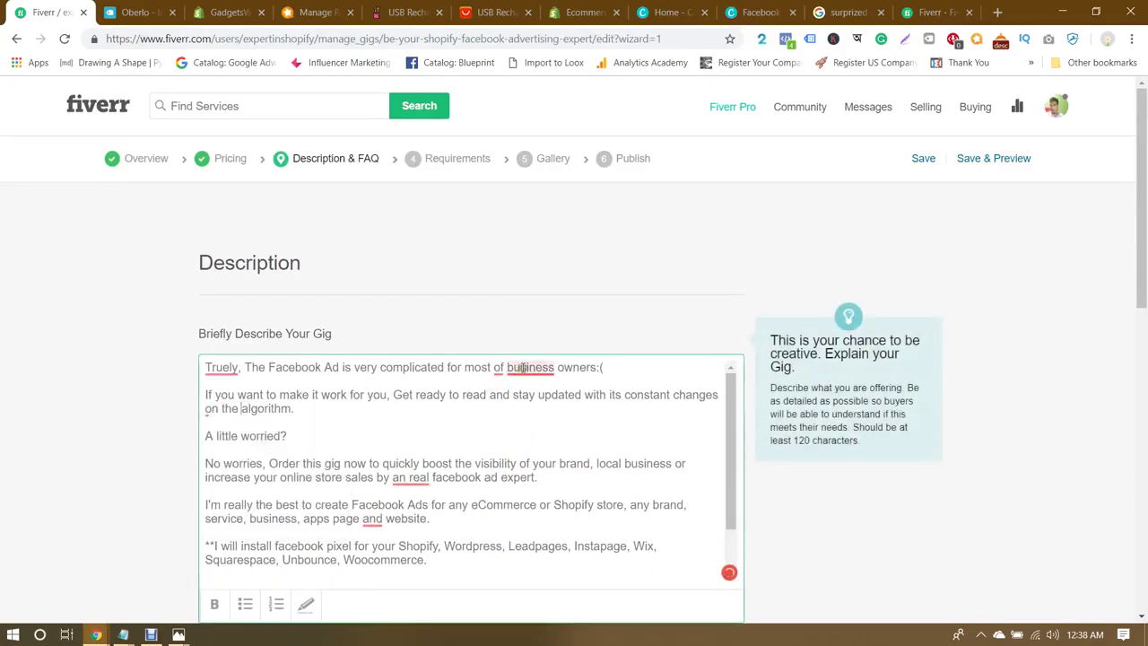
mouse_move(529, 369)
click(540, 402)
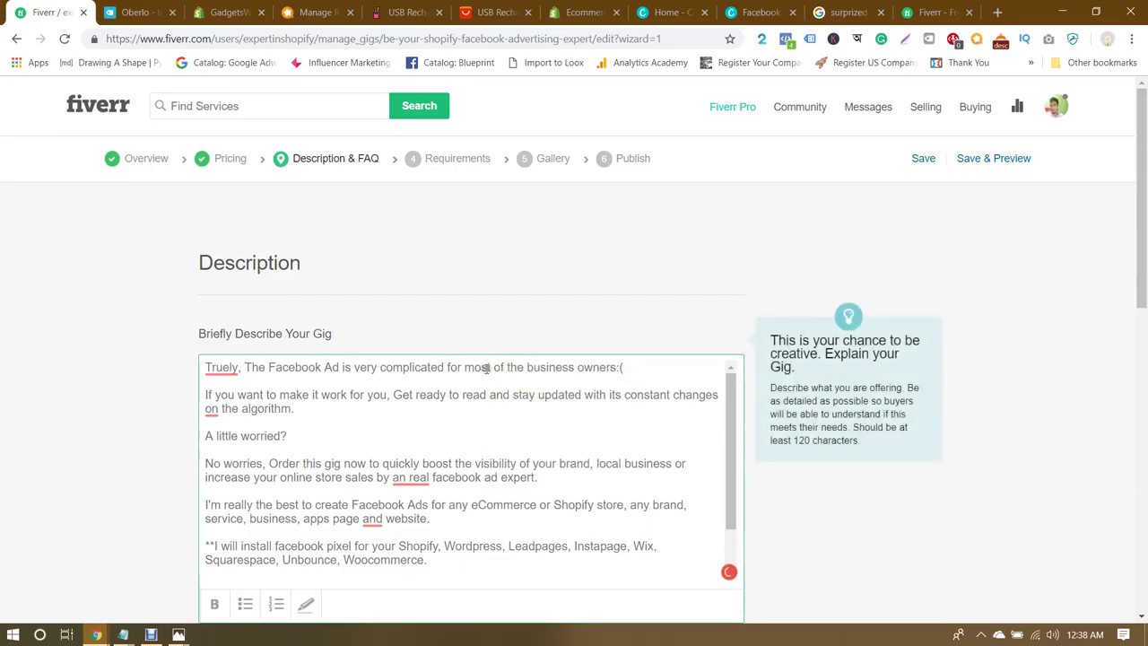
Step: Accept the remaining grammar suggestions in the gig description: "Truly", "in", "a real", "page, and" and "a full"
mouse_move(230, 376)
click(230, 409)
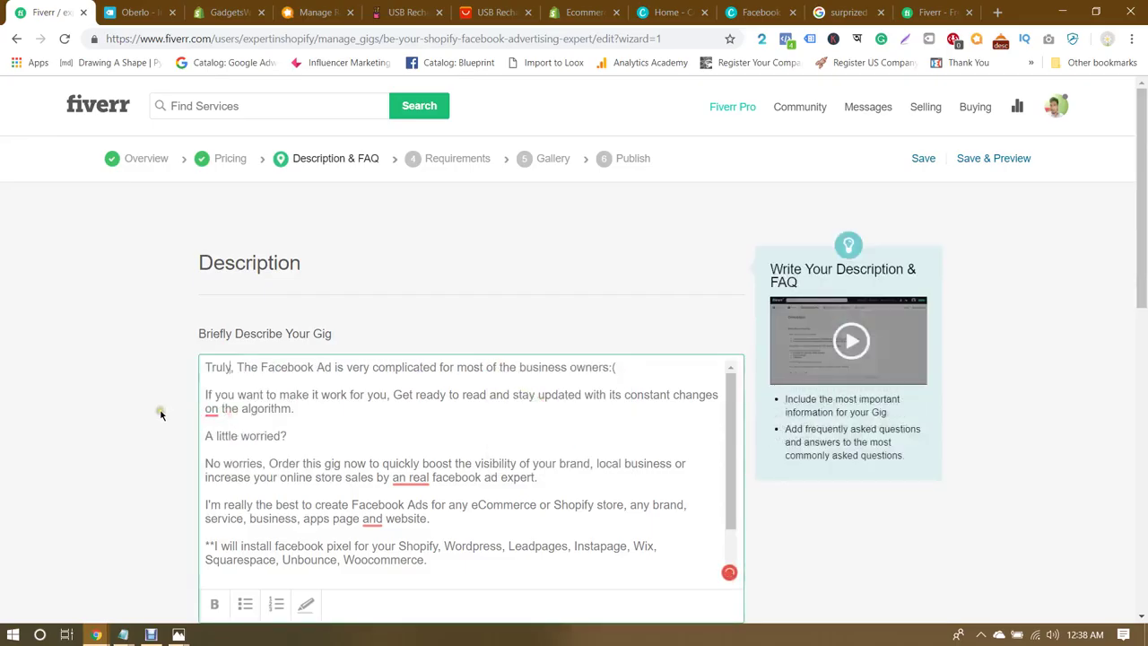
mouse_move(215, 412)
click(205, 445)
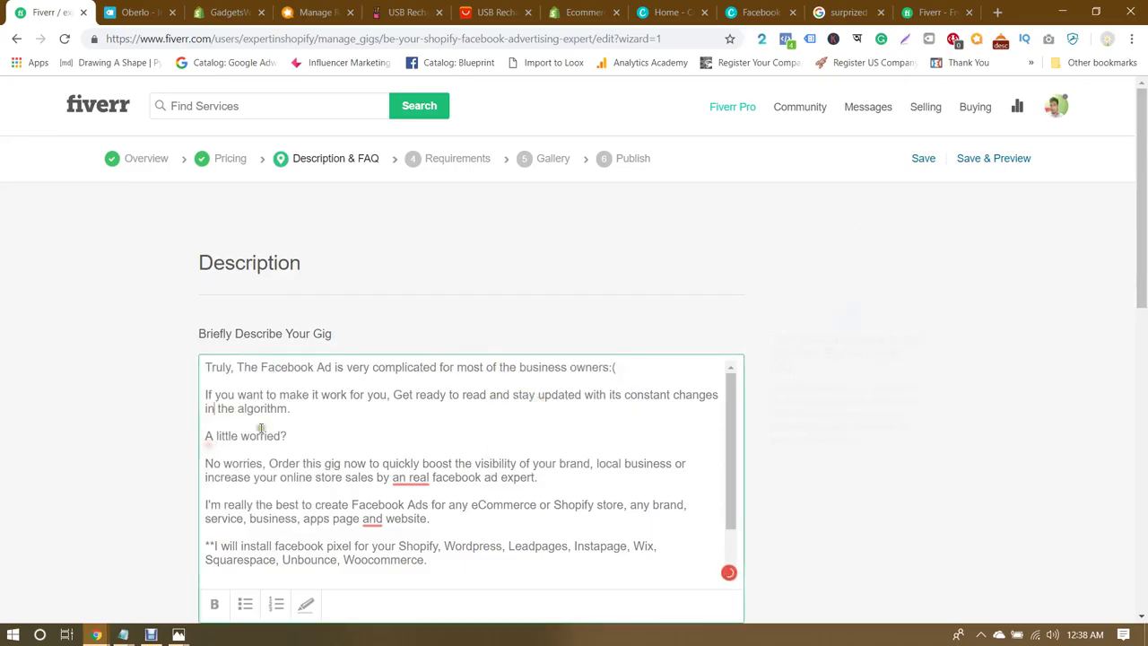
mouse_move(419, 478)
click(427, 498)
scroll(430, 498, down, 2)
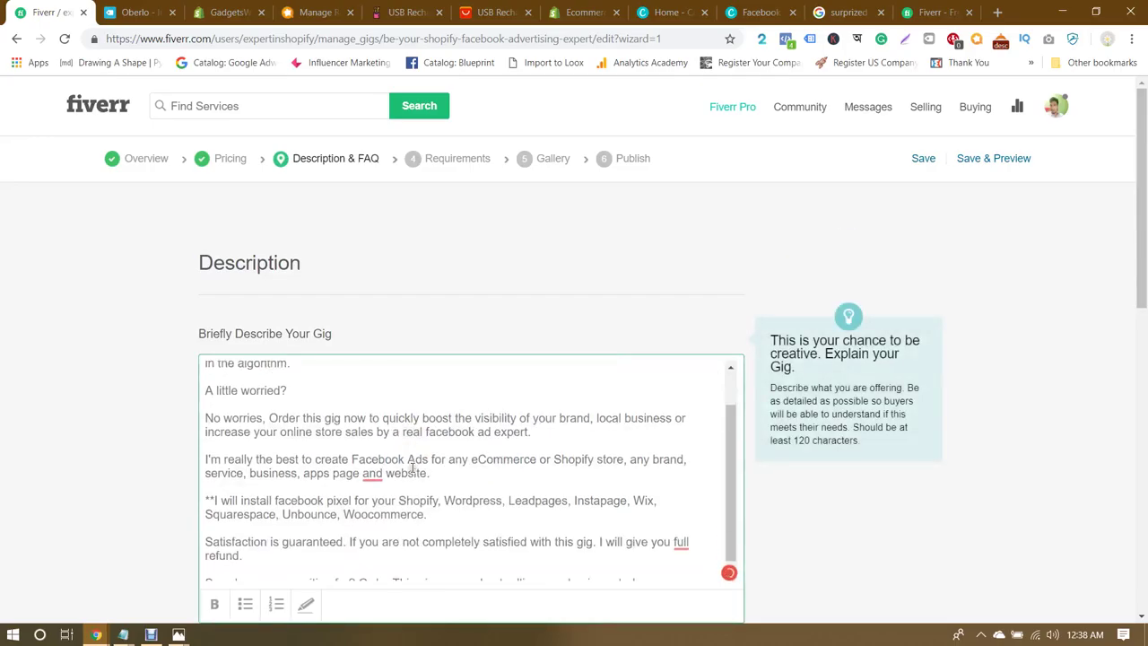
mouse_move(372, 462)
click(376, 503)
scroll(525, 445, down, 2)
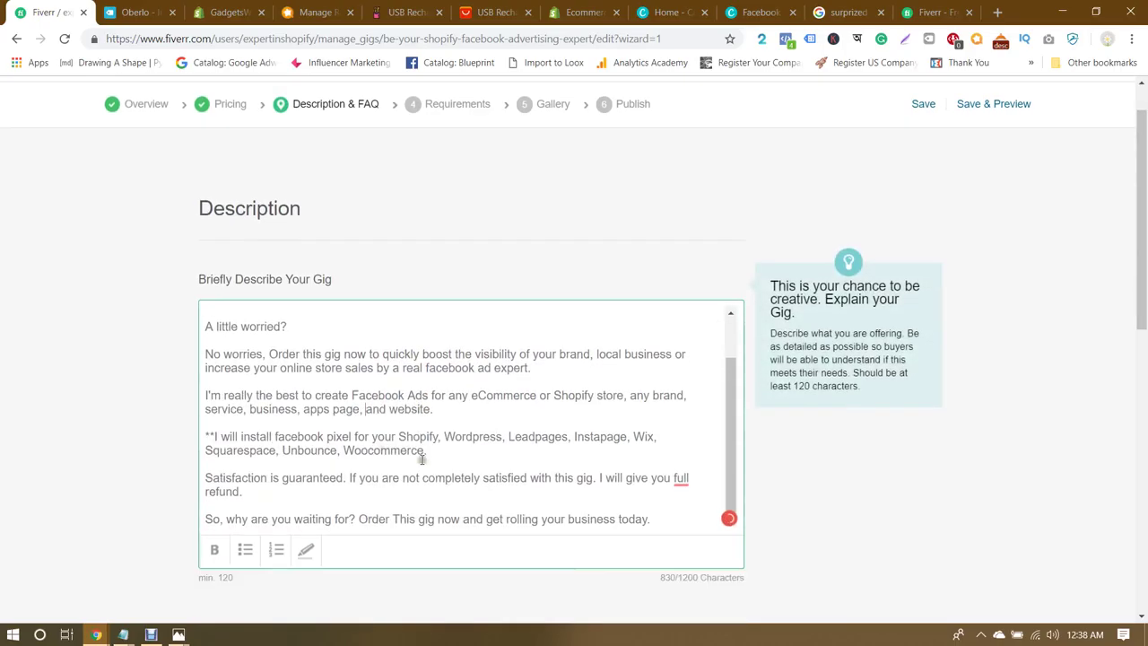
mouse_move(680, 383)
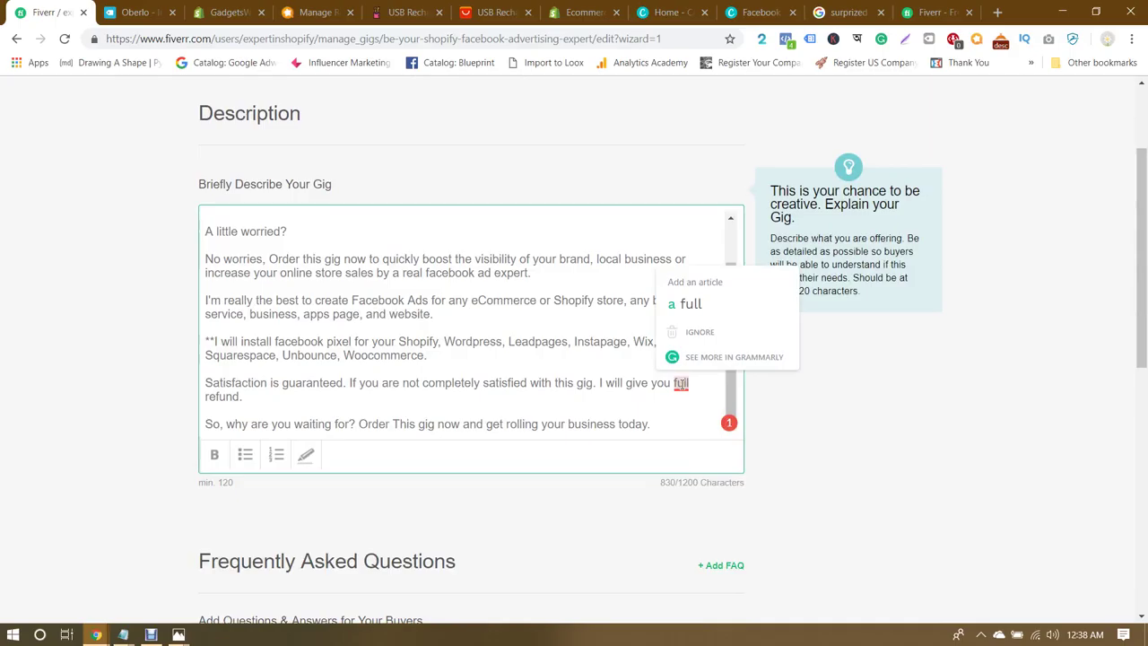
click(691, 303)
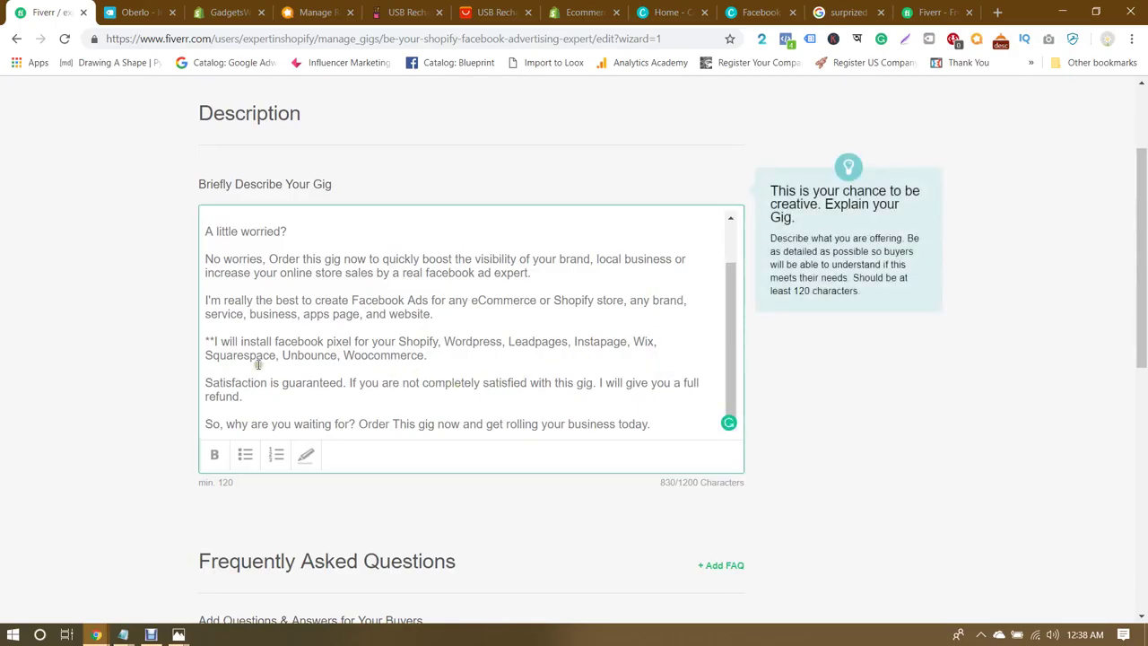
Step: Make the "Satisfaction is guaranteed" refund paragraph of the description bold and highlighted
scroll(146, 391, up, 1)
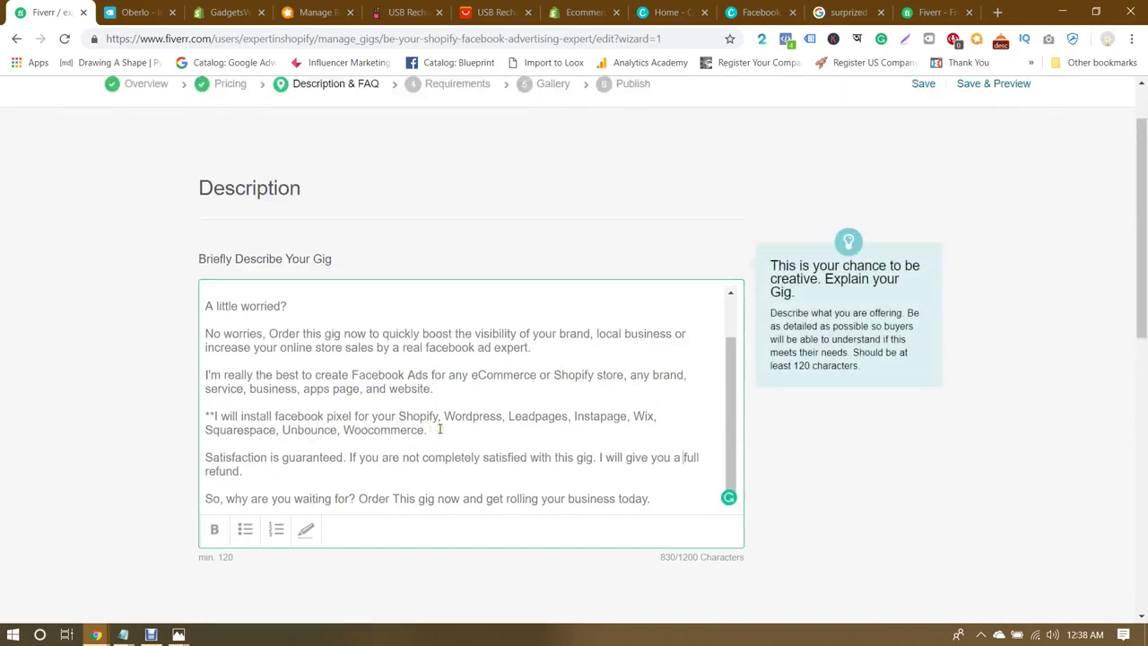
drag(258, 474, 201, 458)
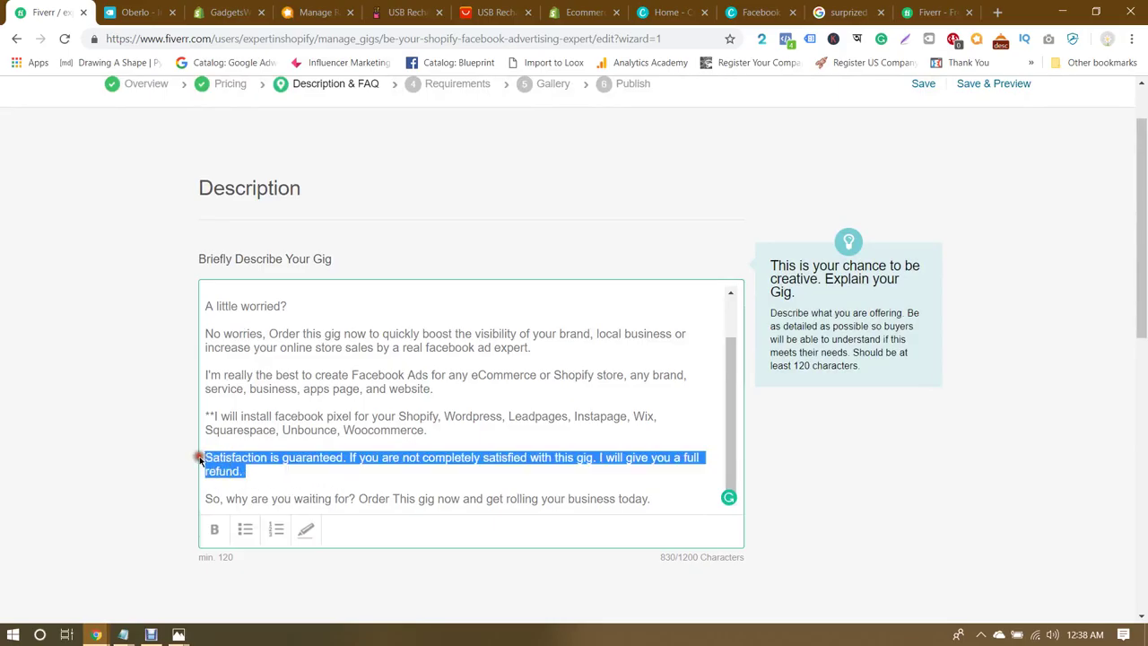
click(220, 530)
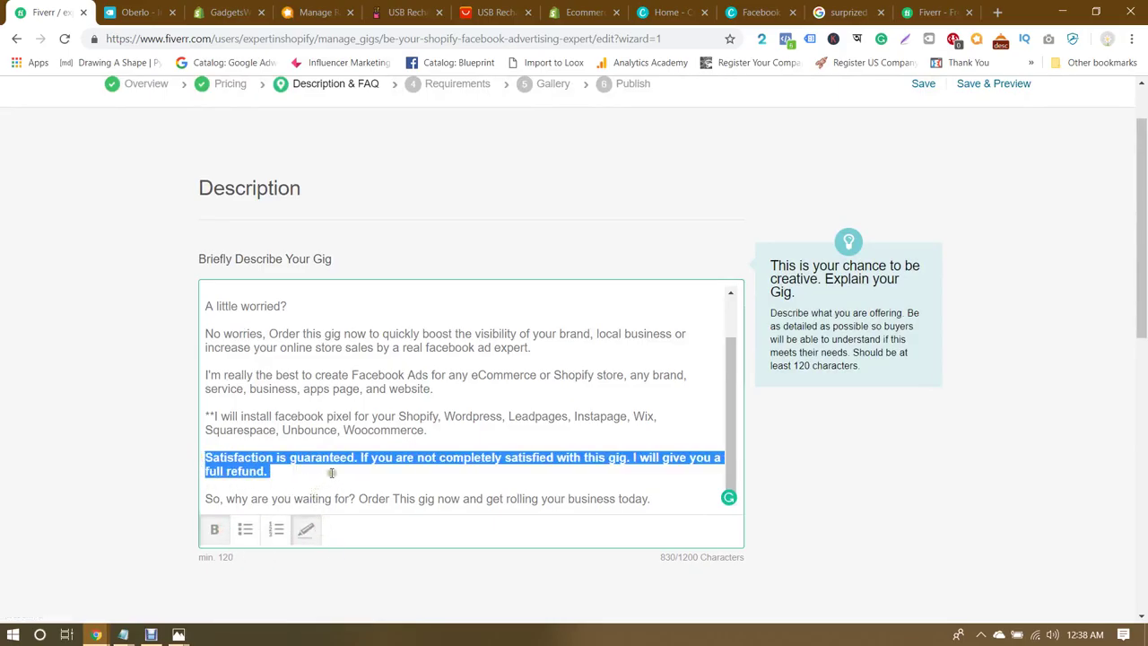
click(395, 433)
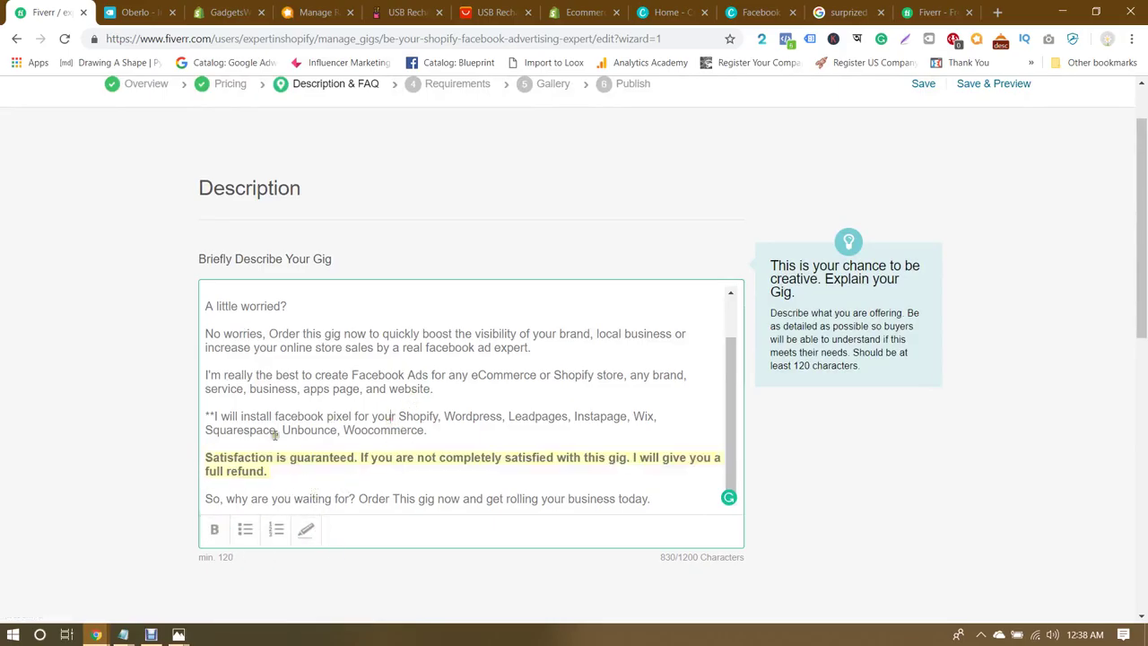
Step: Start a new FAQ with the question "If not satisfied will you give me full refund?", dismissing the gig introduction pop-up
scroll(314, 411, down, 1)
scroll(314, 411, down, 3)
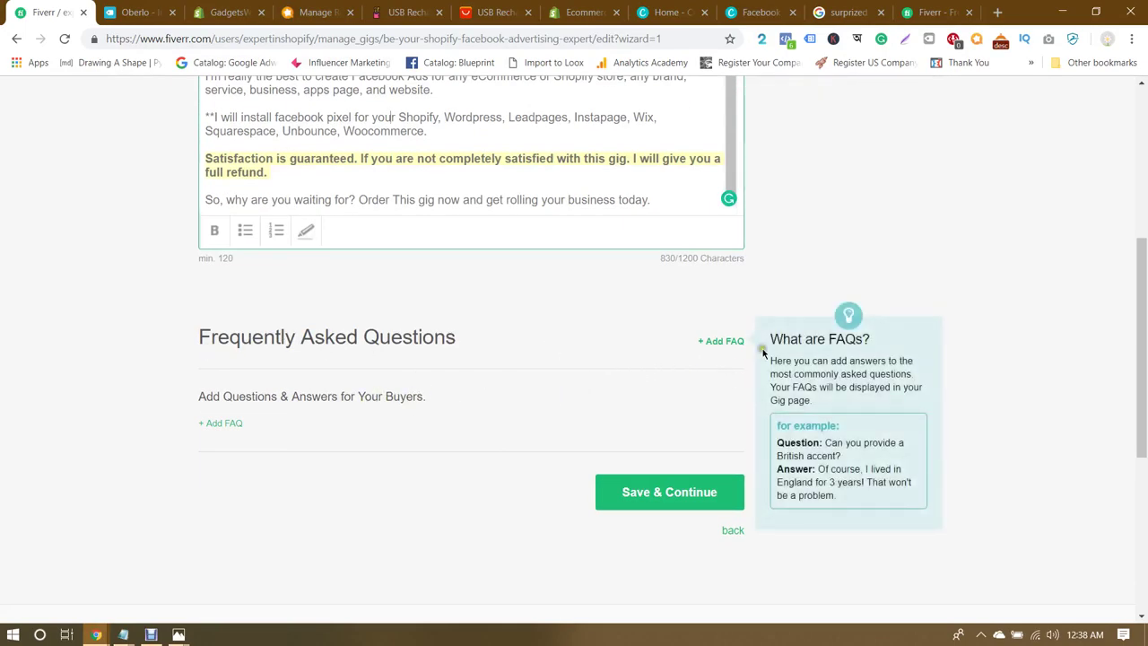
click(716, 344)
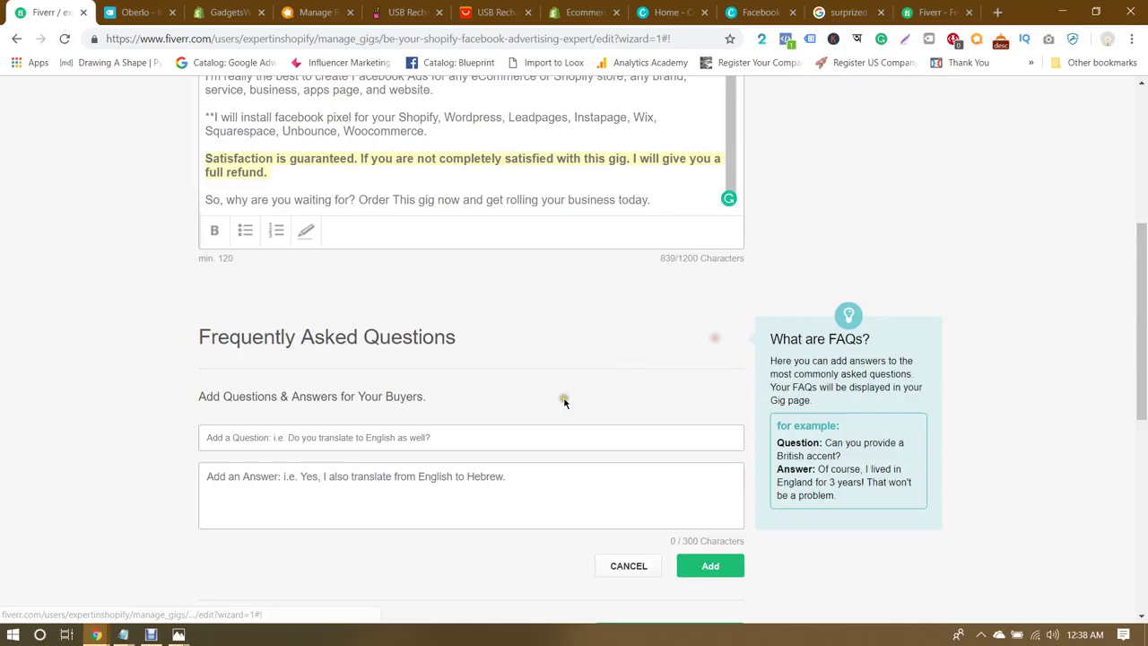
click(384, 433)
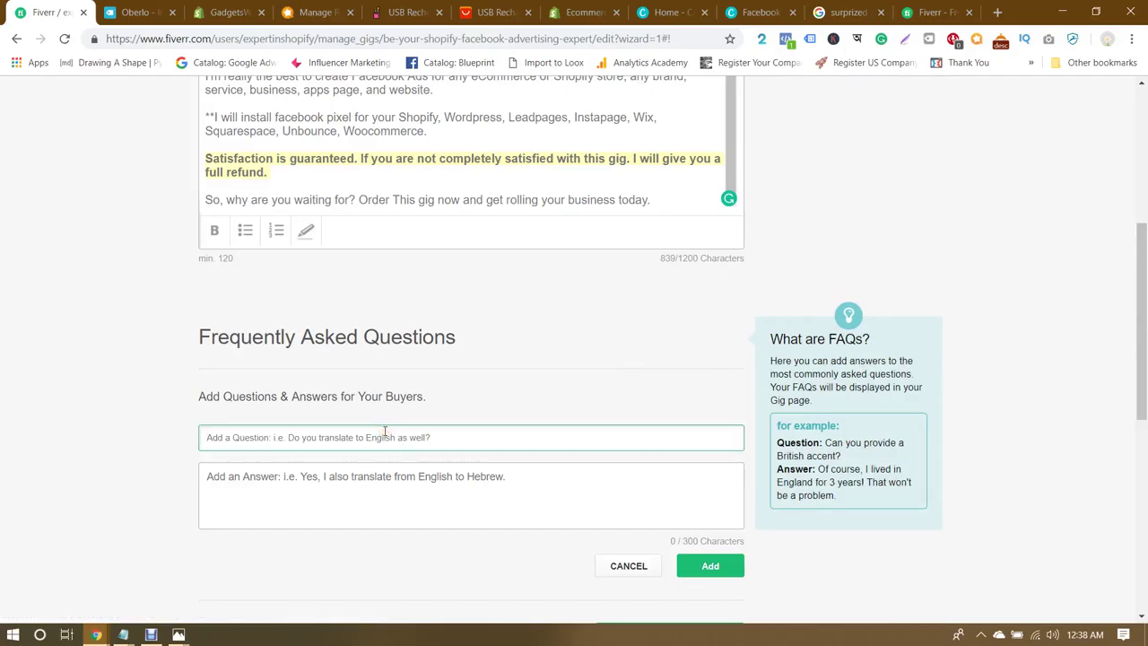
text(If not satisfied)
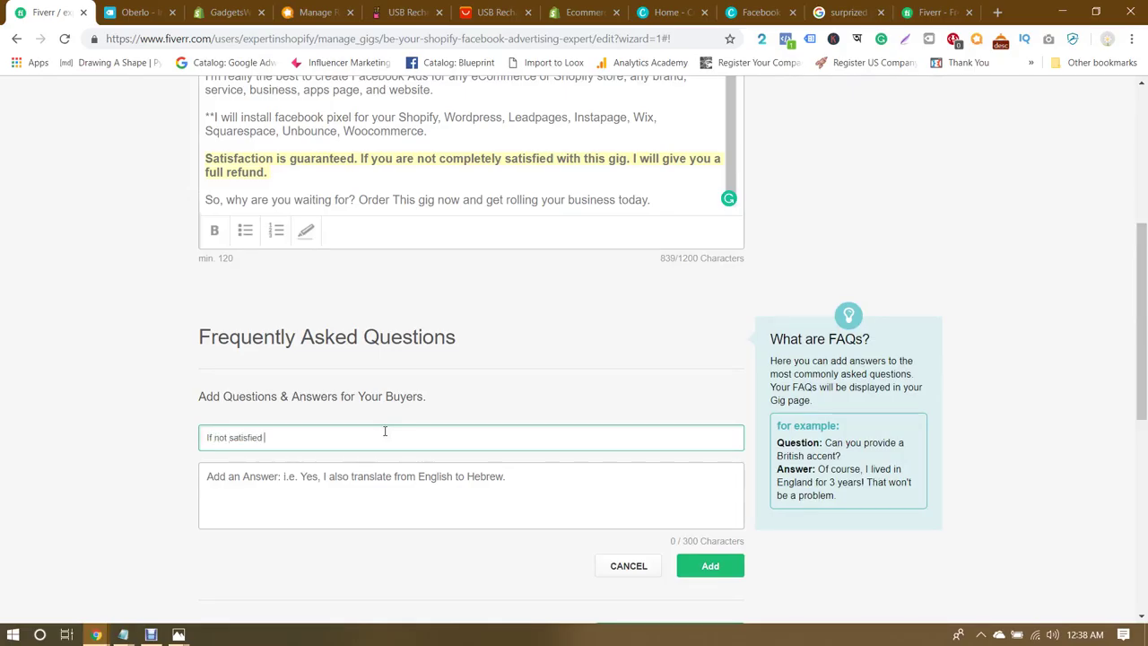
text(wido)
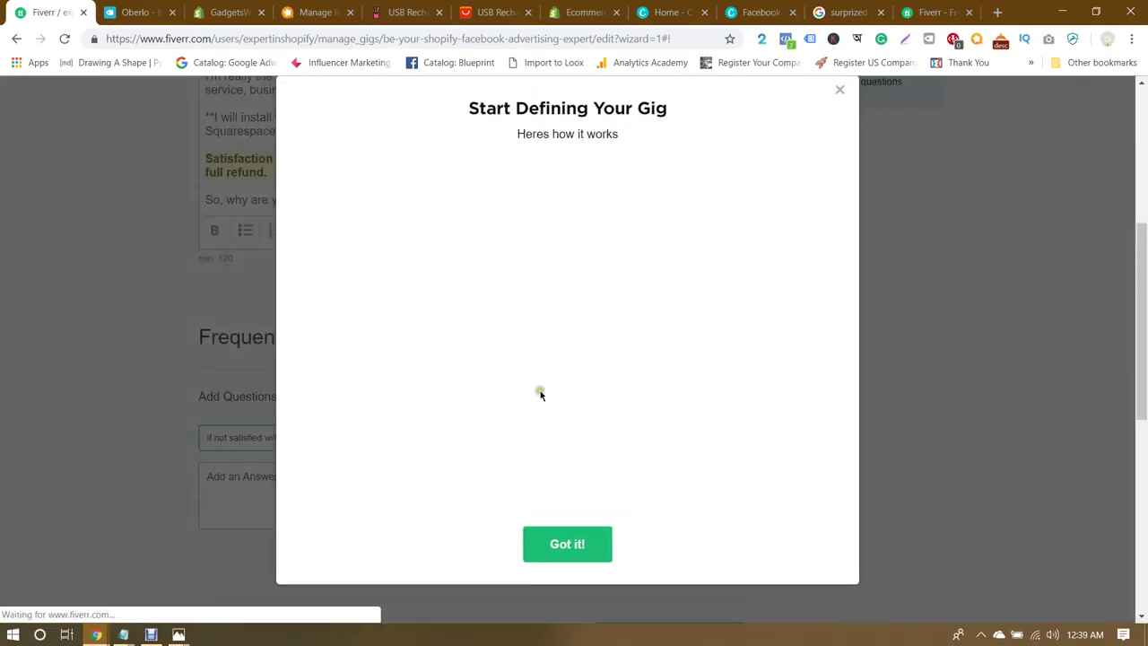
click(839, 90)
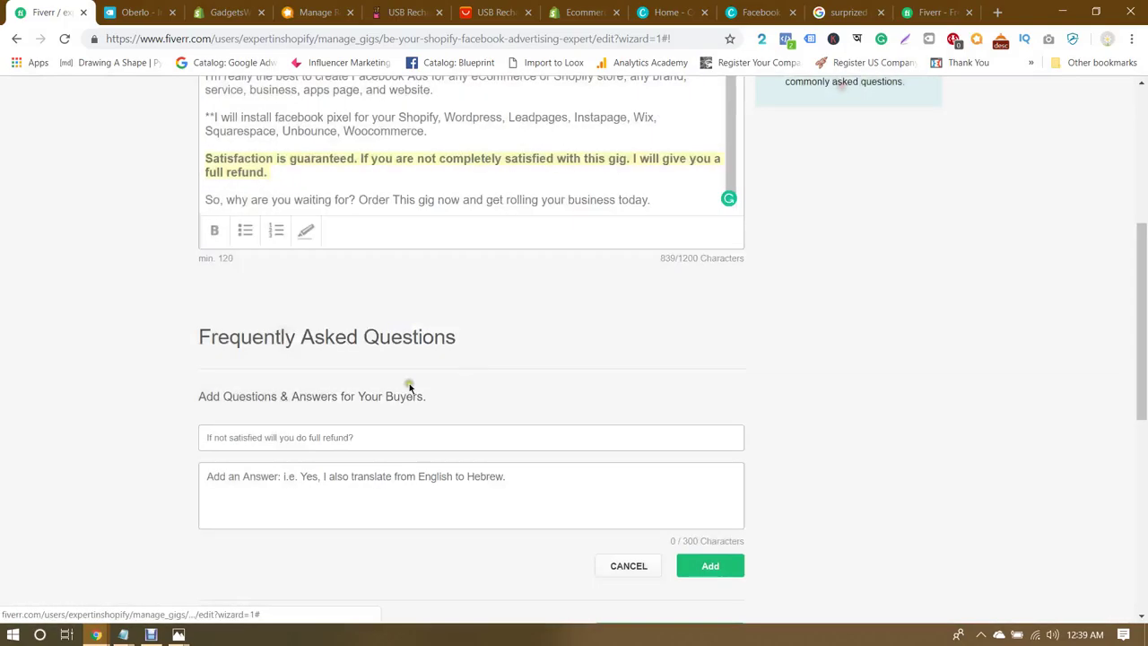
click(299, 437)
text(ge)
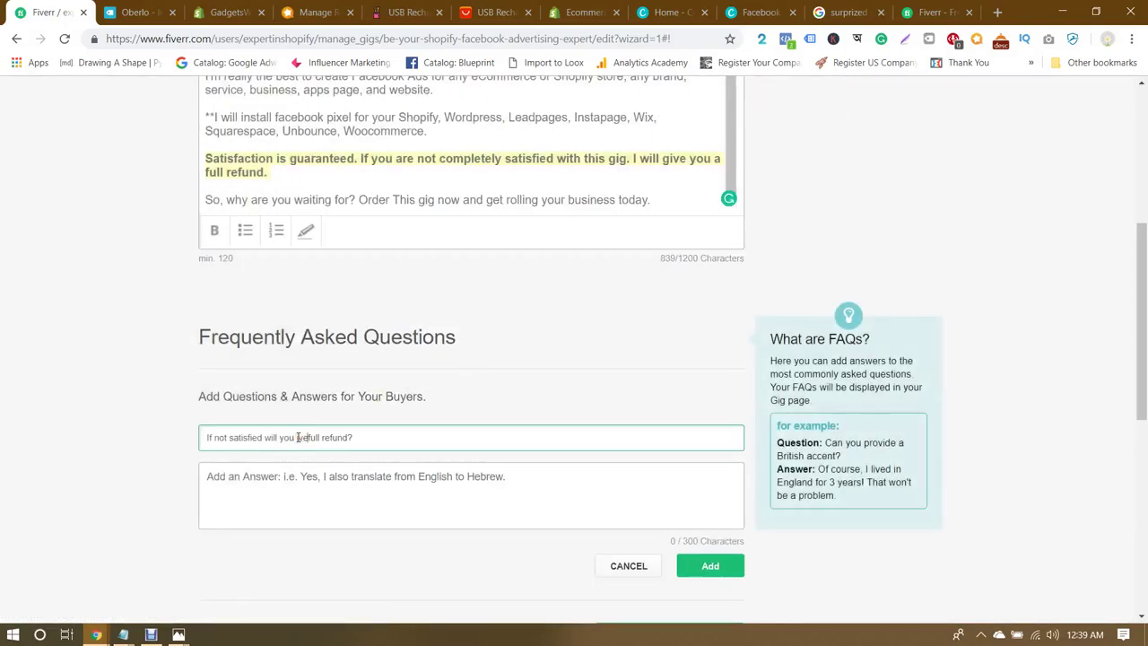
text(ve me)
Step: Answer the refund question: "Yes, I will do my best to make you satisfied. If you are not then I will give you full refund."
click(296, 475)
text(Yes, I )
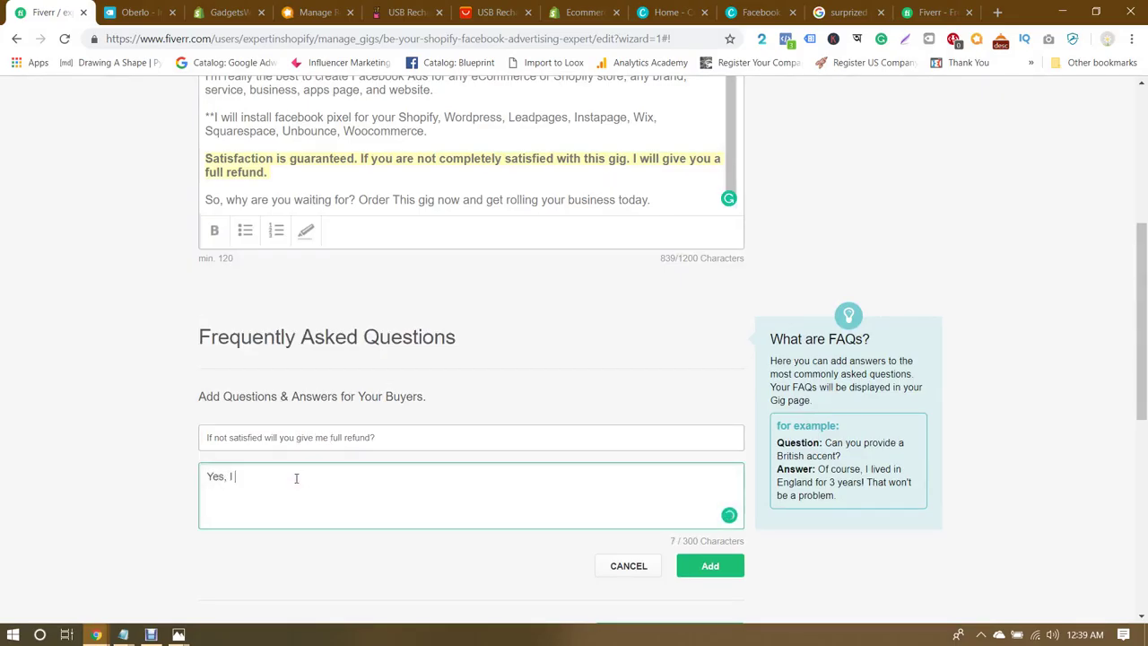
text(will do my best to make your)
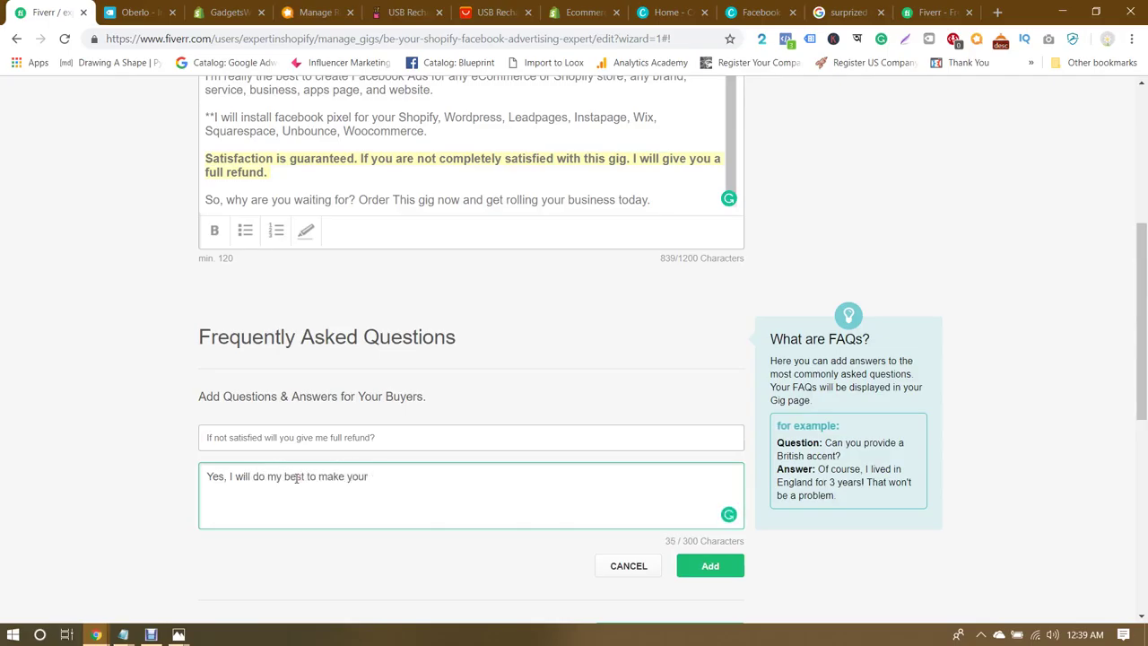
key(BackSpace)
text( satisfied. If you are not then I)
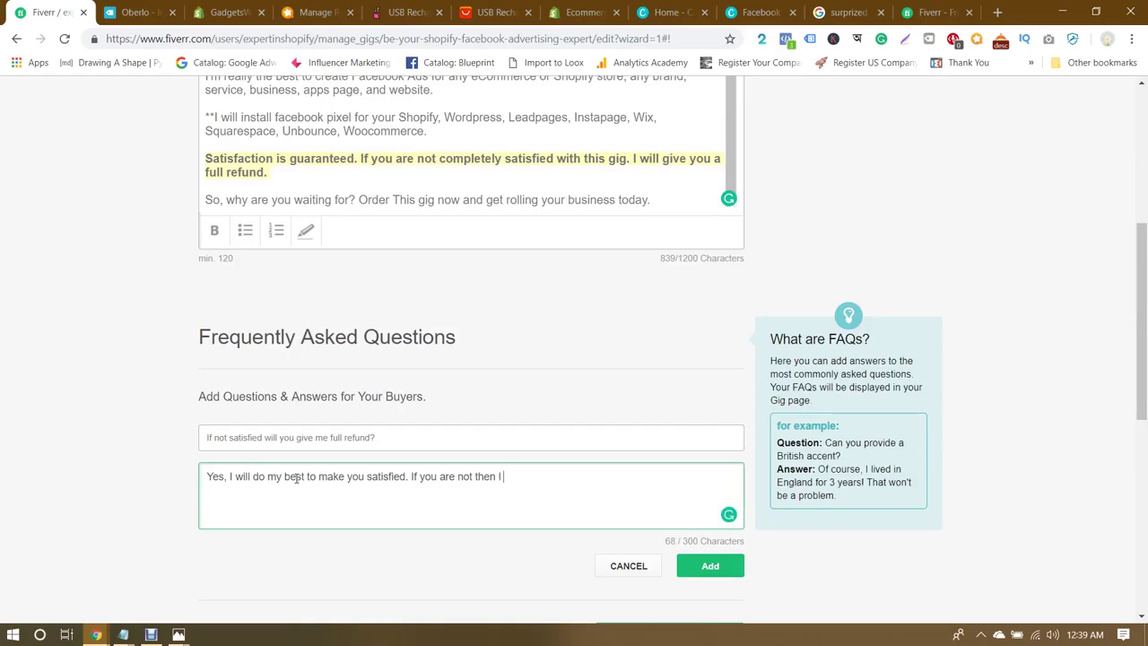
text(ve you full reu)
key(BackSpace)
text(fund.)
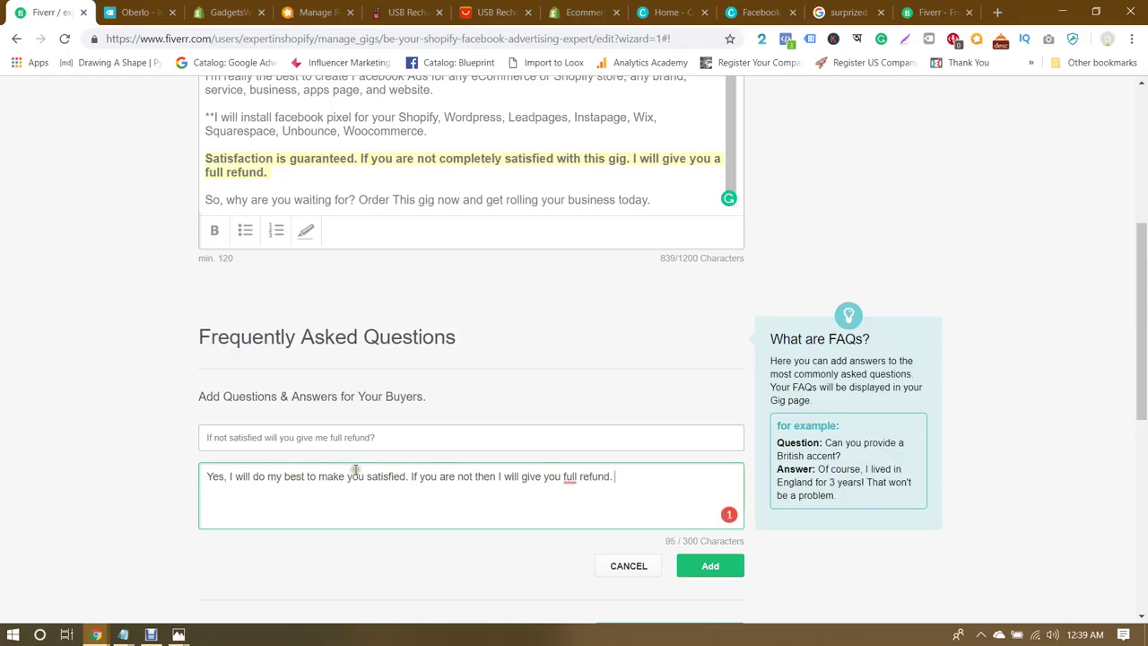
Step: Accept the grammar suggestion "a full" in the refund answer and add the FAQ to the gig
mouse_move(570, 476)
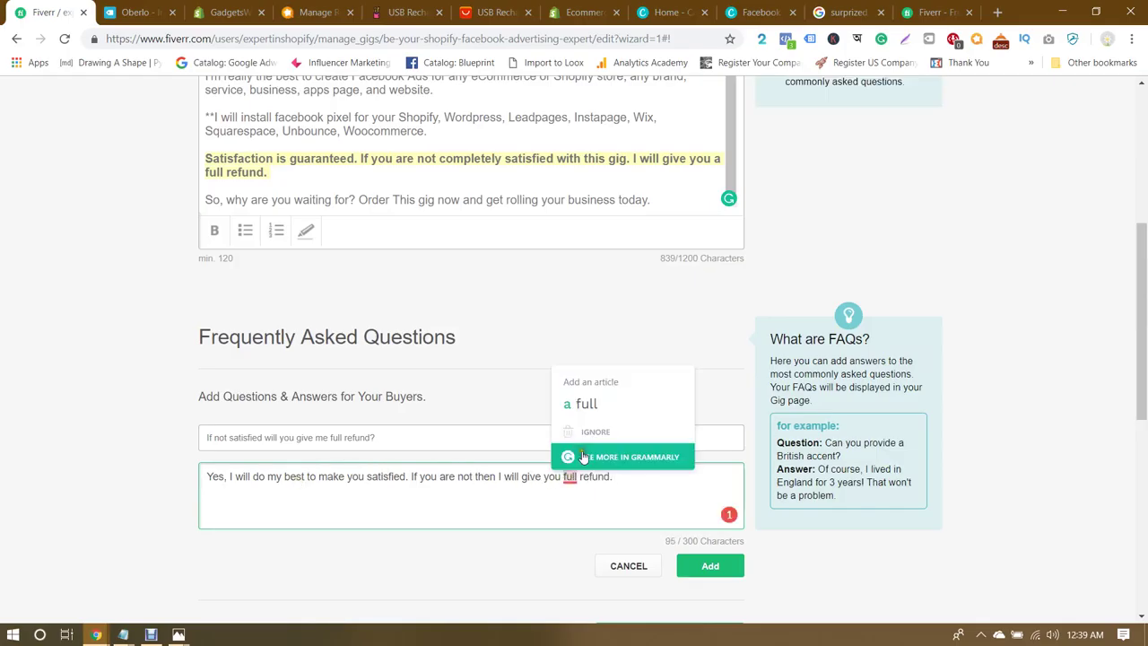
click(601, 405)
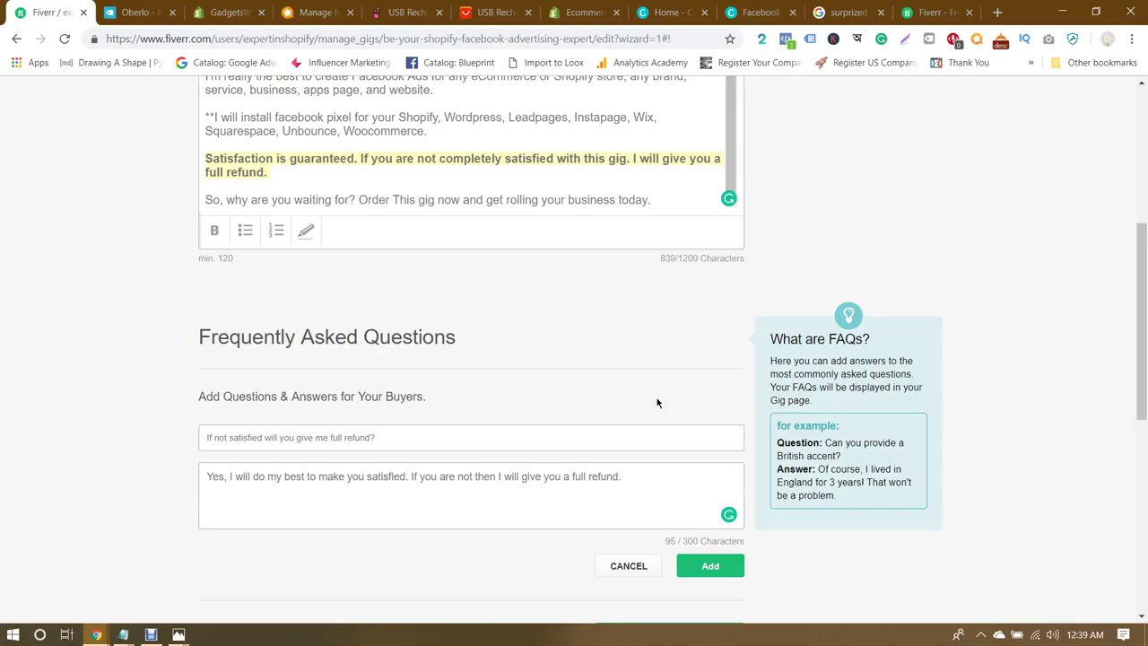
scroll(737, 364, up, 3)
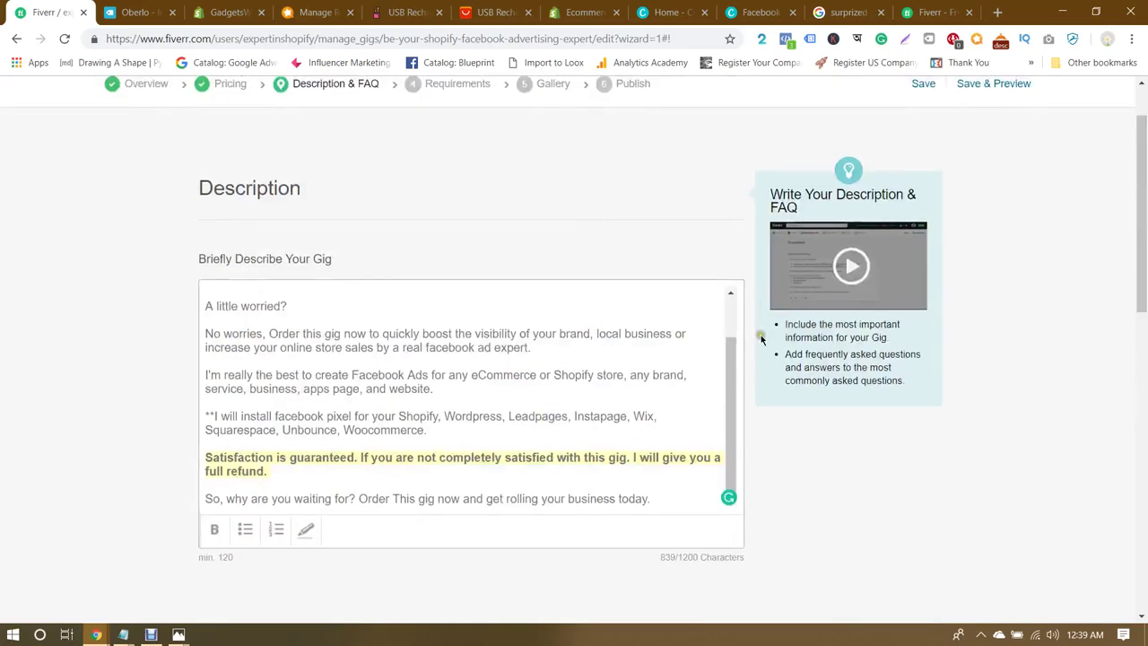
scroll(760, 338, down, 5)
click(709, 340)
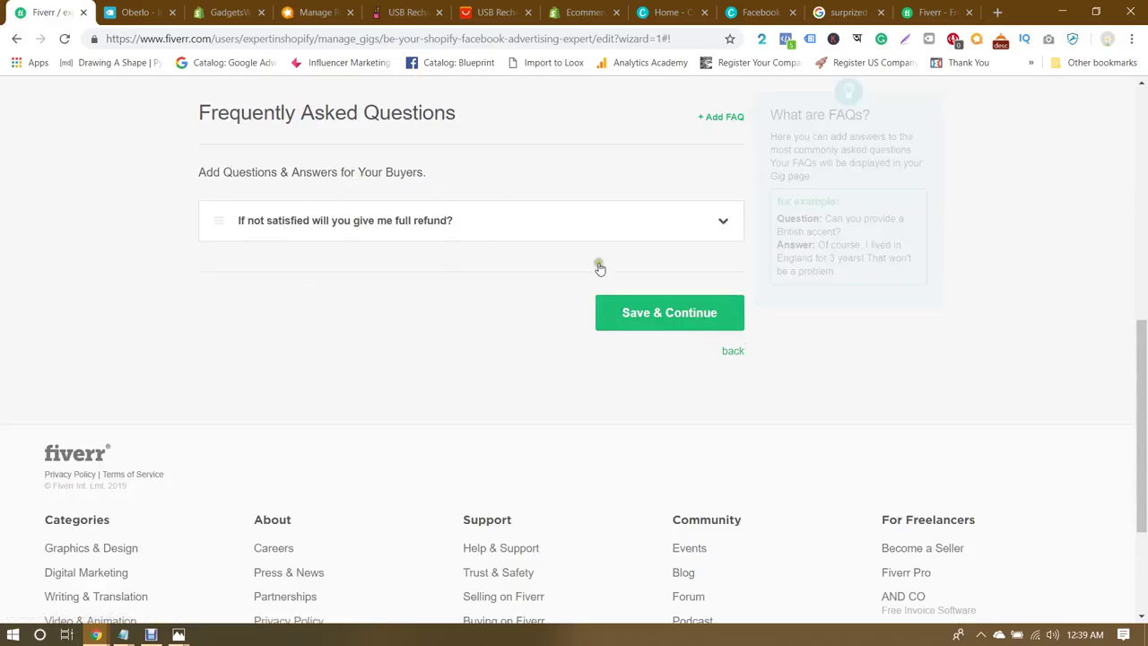
Step: Start another FAQ asking "How many years of experience do you have in facebook ad?" and dismiss the gig introduction pop-up
scroll(771, 261, up, 1)
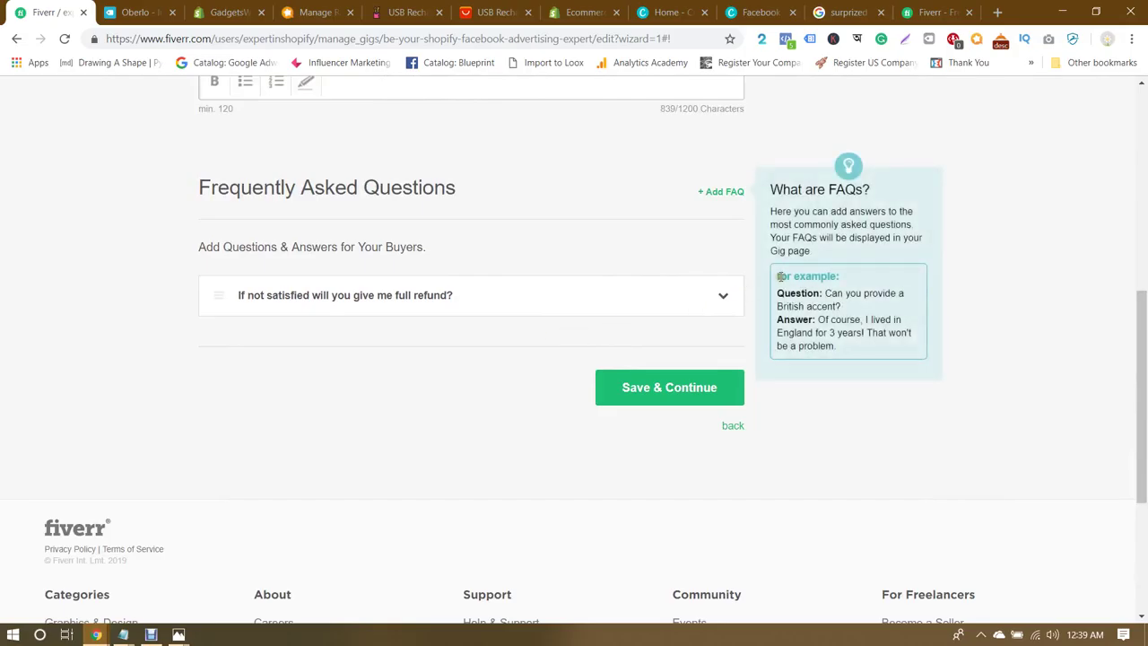
scroll(776, 260, up, 3)
scroll(779, 243, down, 2)
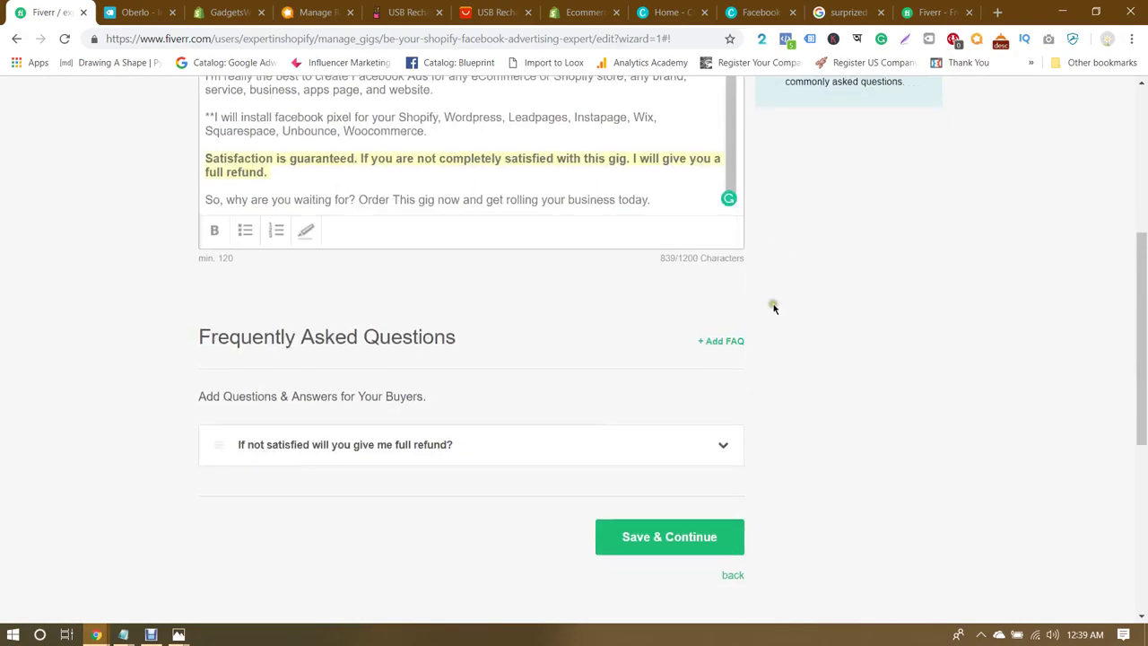
scroll(773, 307, down, 2)
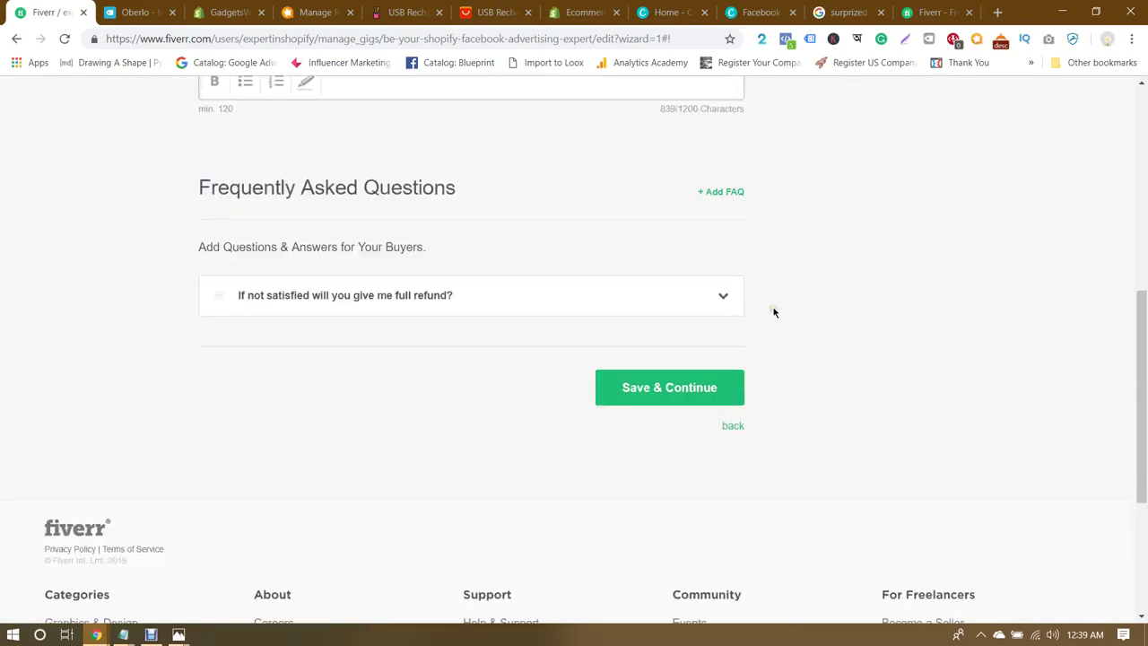
click(720, 192)
click(439, 288)
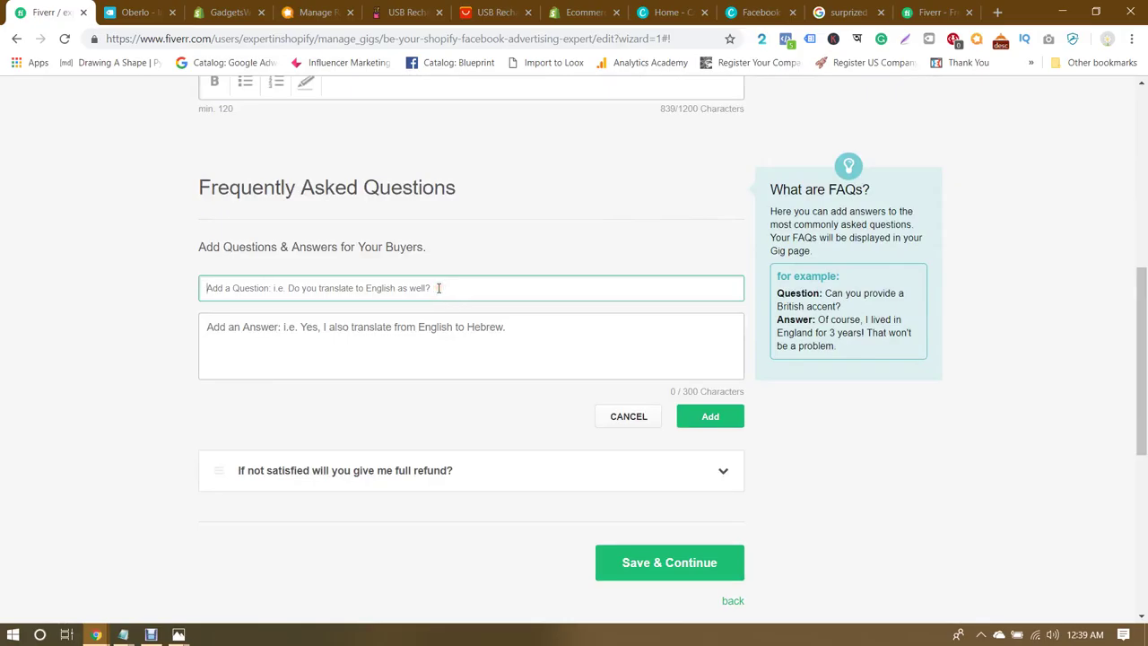
text(Ho)
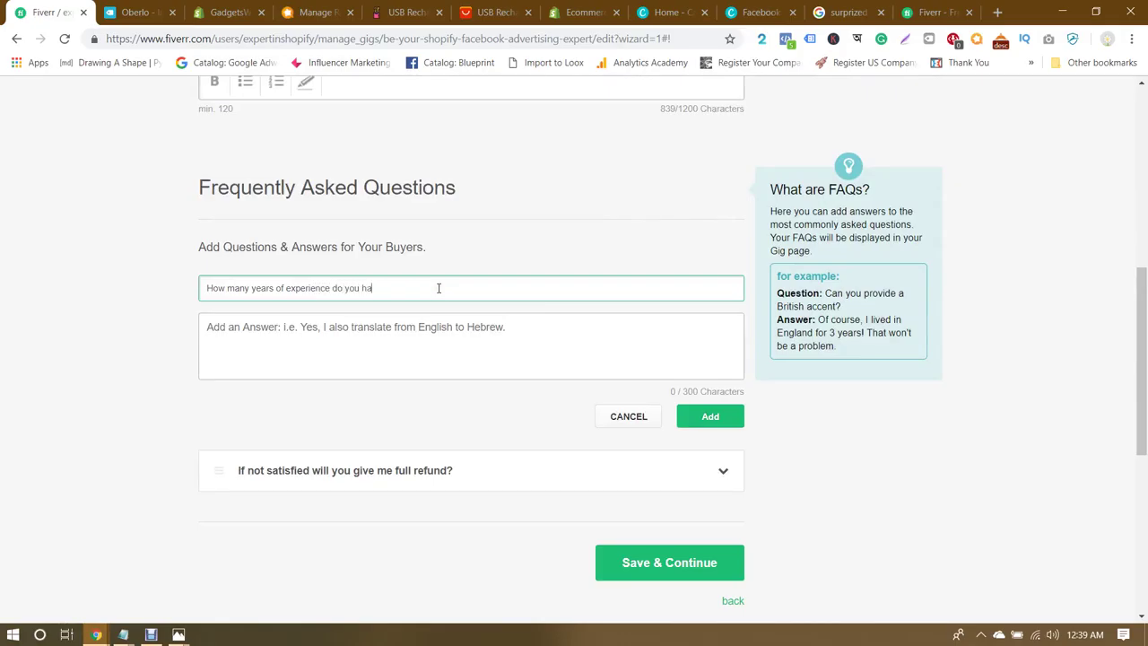
text(ok a)
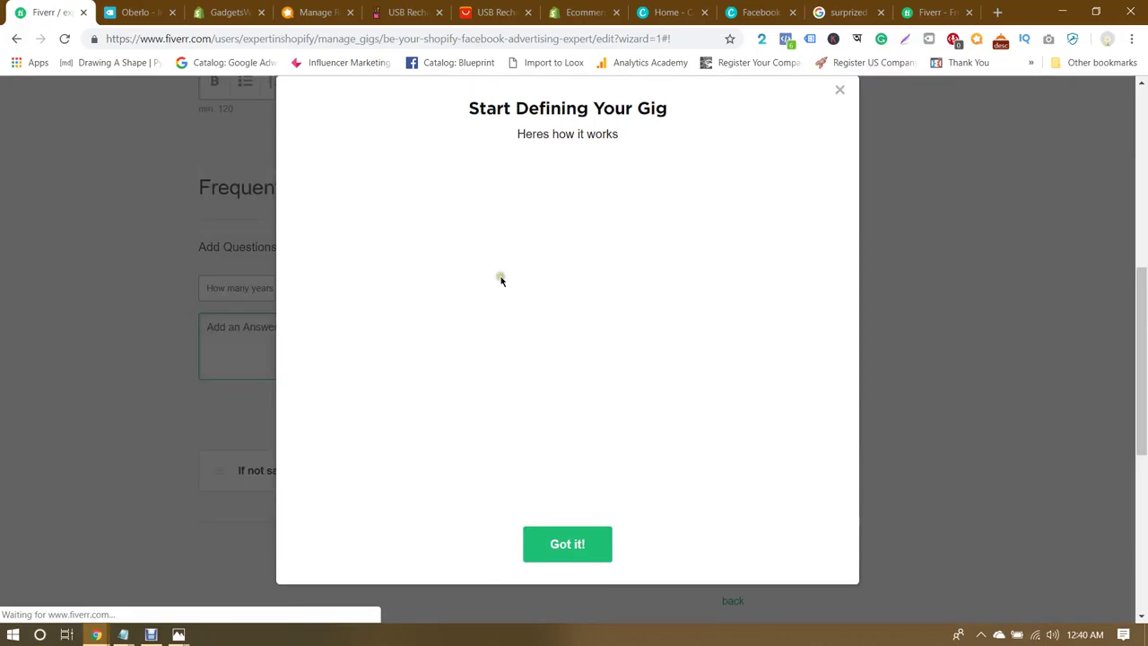
click(839, 88)
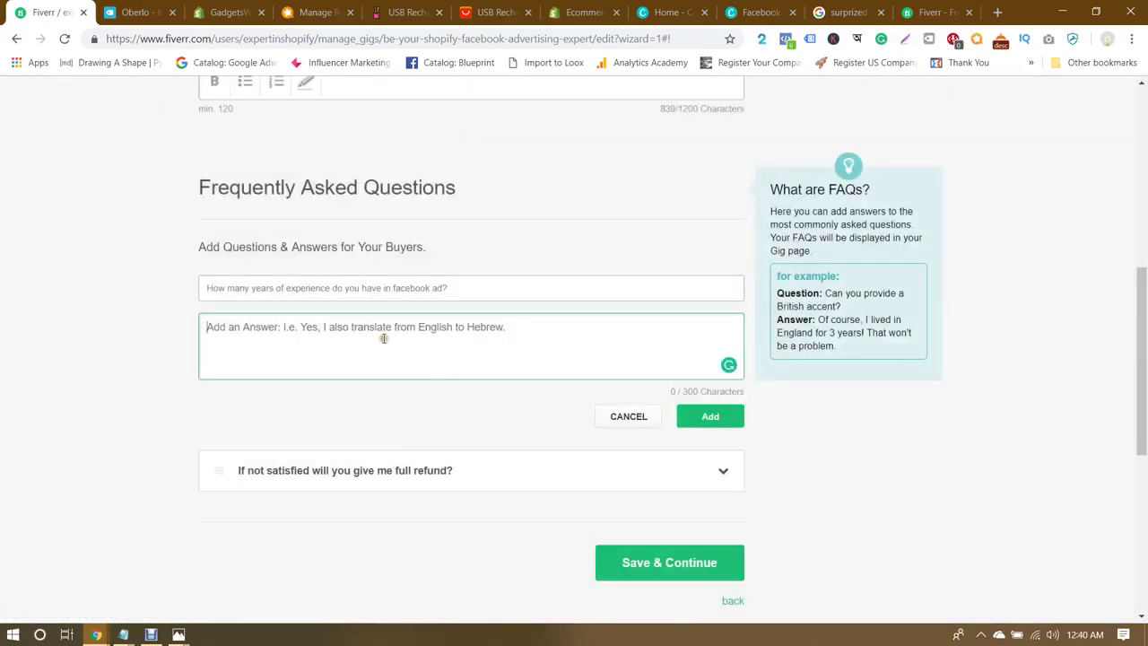
Step: Answer the experience question with "I am doing facebook ad for last 5 years. So you can easily trust my skills." and add the FAQ
scroll(387, 318, down, 1)
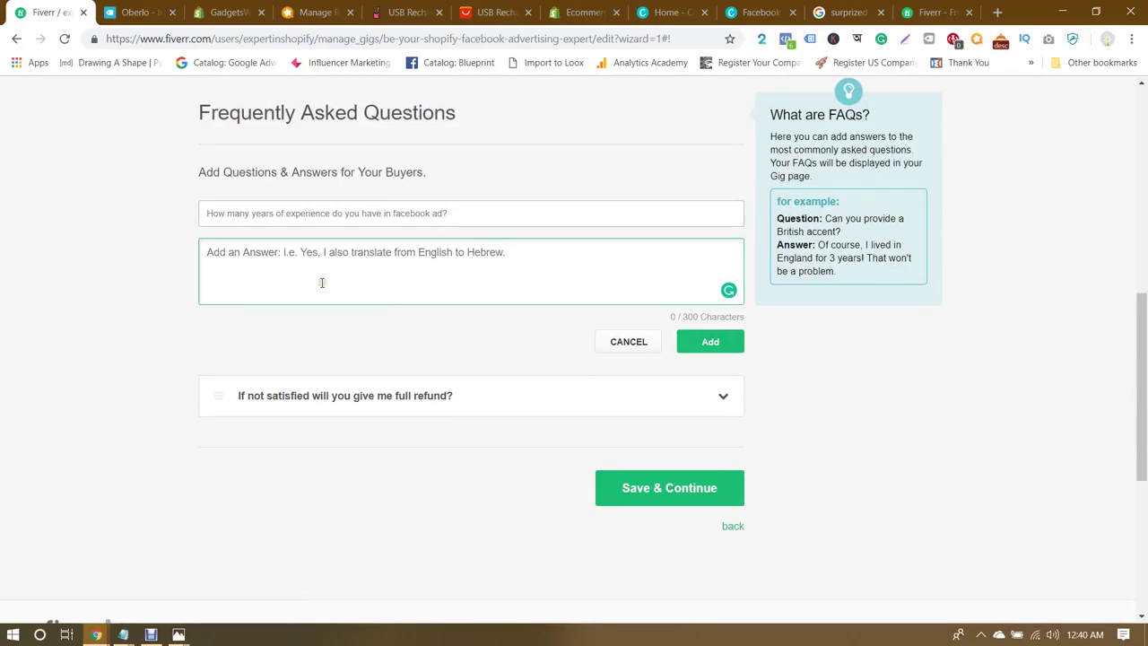
text(I am doing fa)
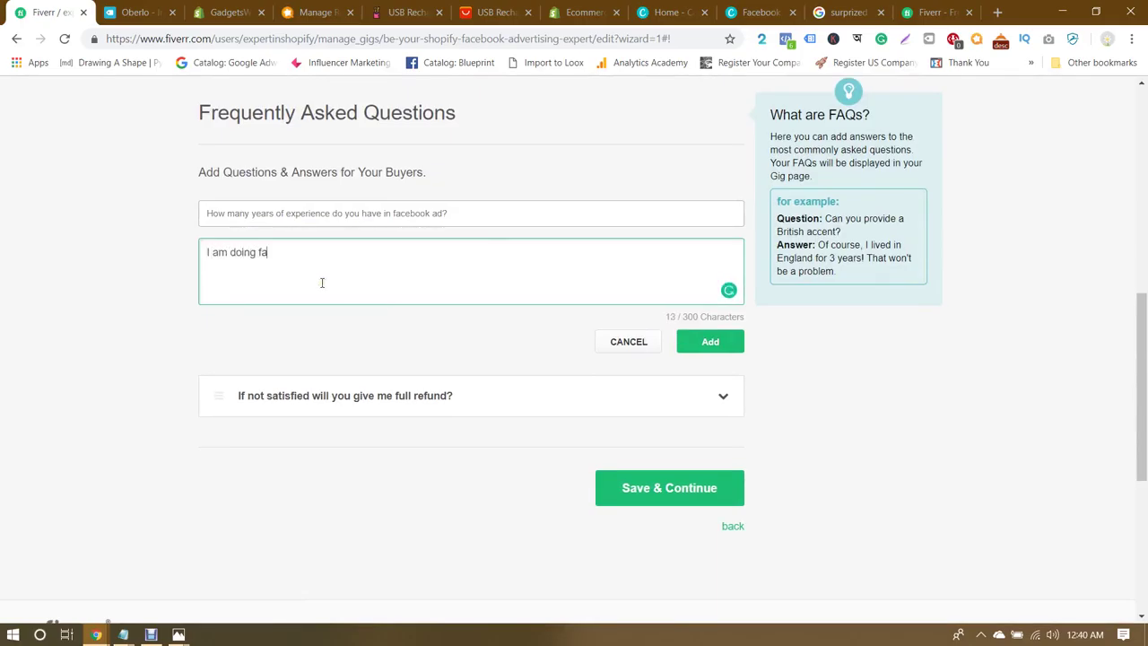
text(cebook ad for last 5 years. )
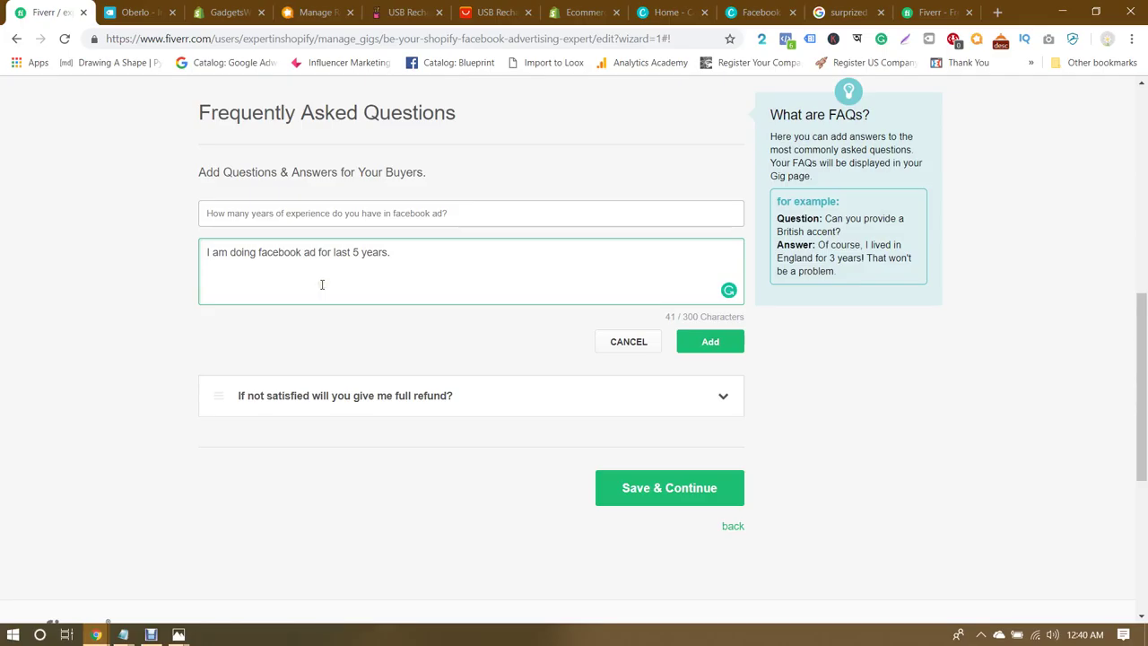
text(So you can easily trust my sill)
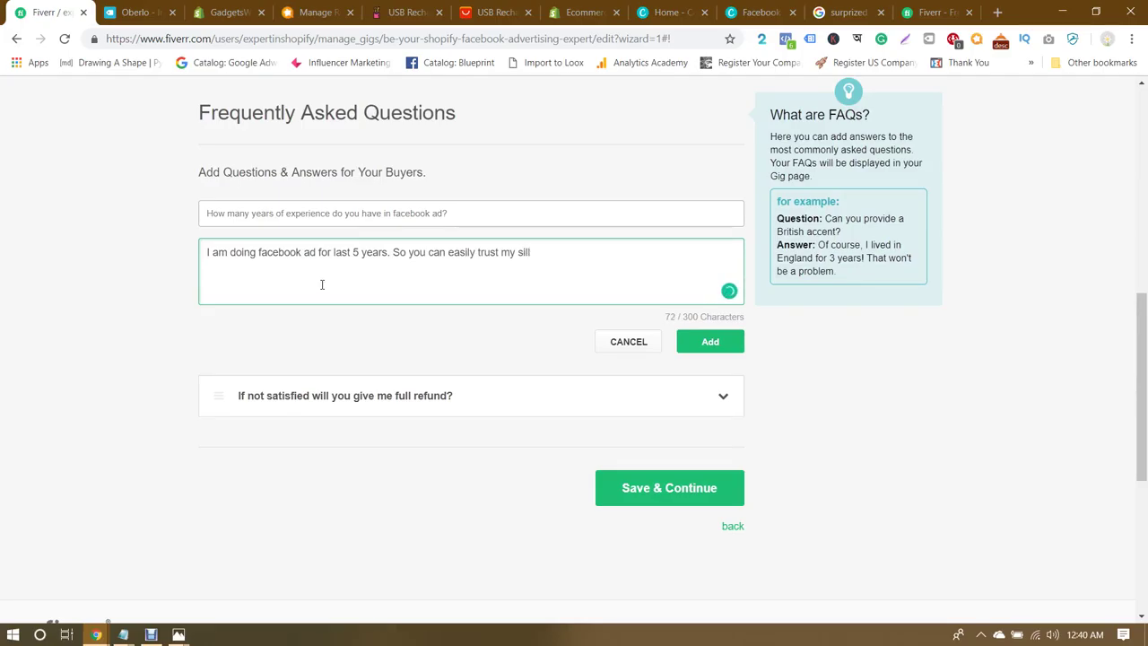
key(BackSpace)
key(BackSpace)
key(BackSpace)
text(kills.)
click(683, 345)
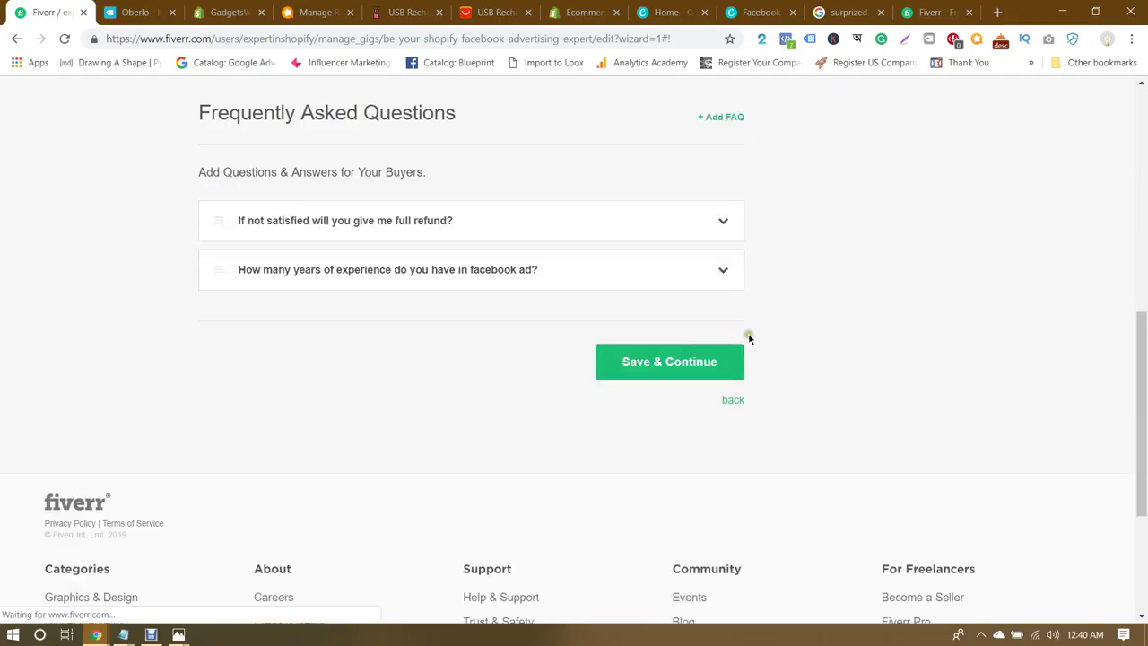
Step: Review the gig description and both FAQs, then save them and continue to the buyer requirements
scroll(753, 314, up, 7)
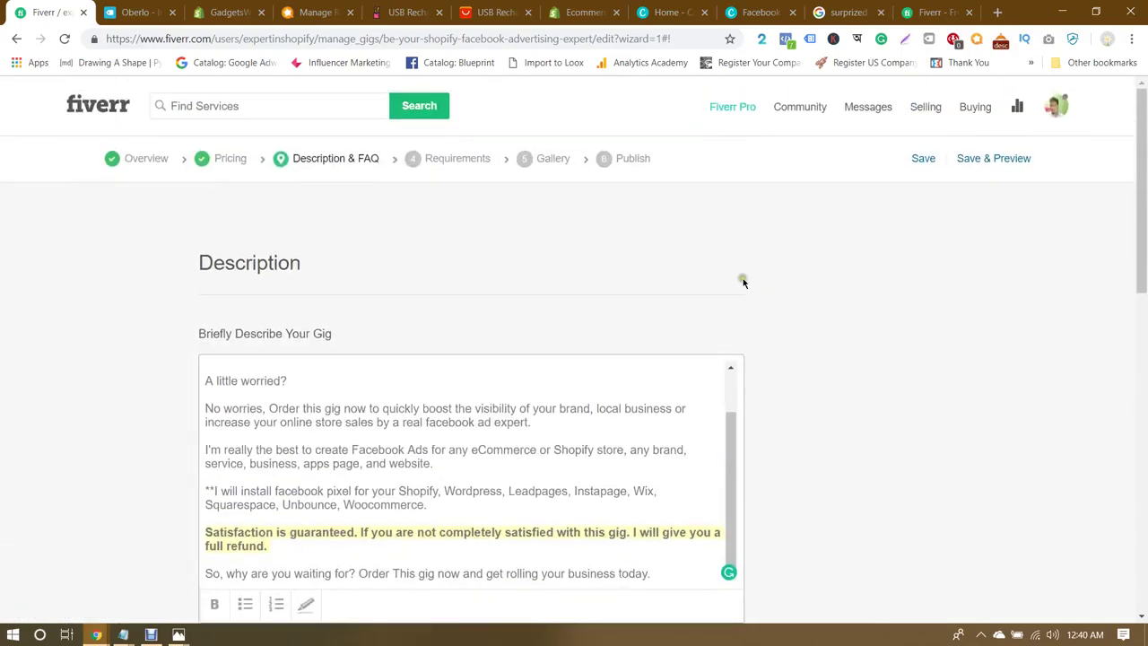
scroll(759, 257, down, 4)
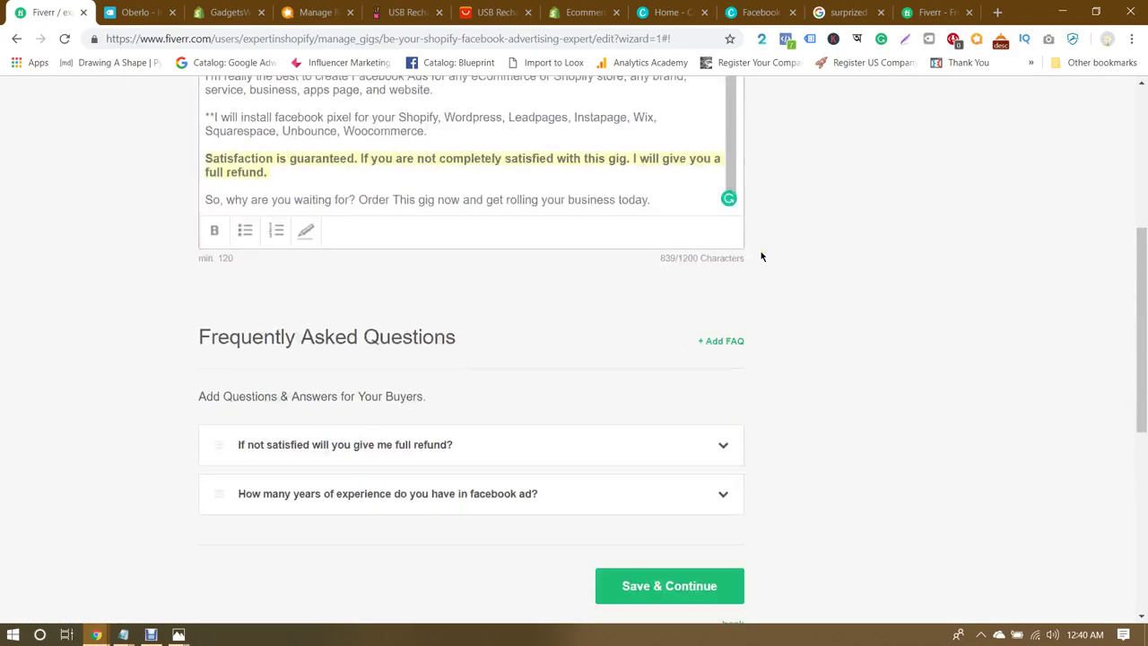
scroll(761, 256, down, 3)
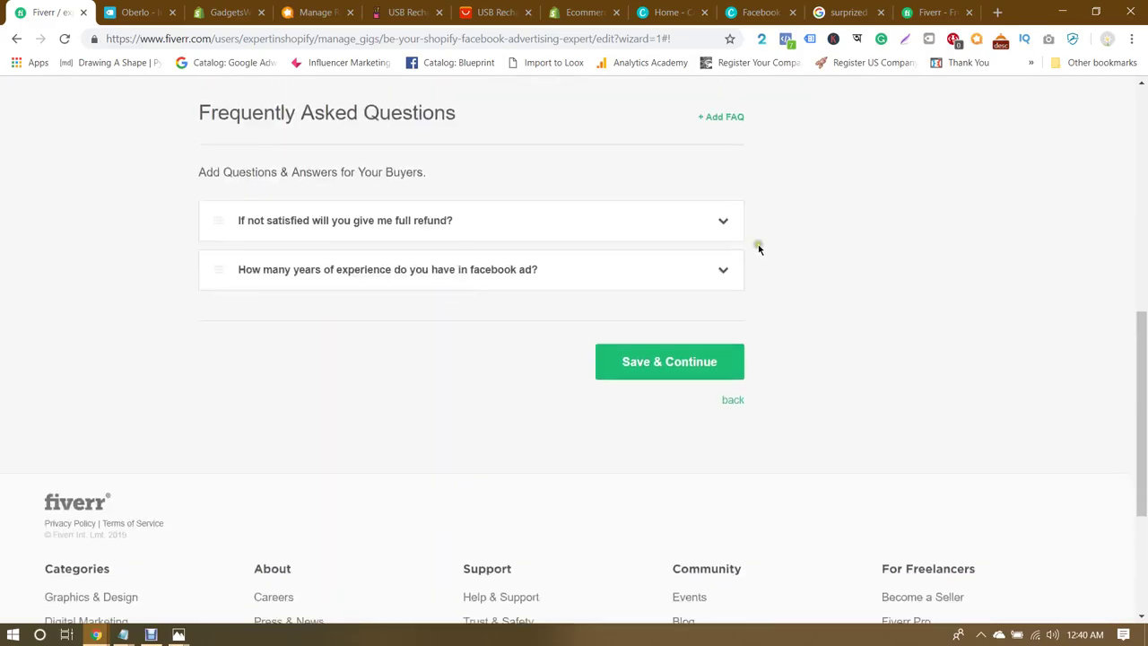
scroll(499, 205, up, 1)
scroll(869, 384, up, 2)
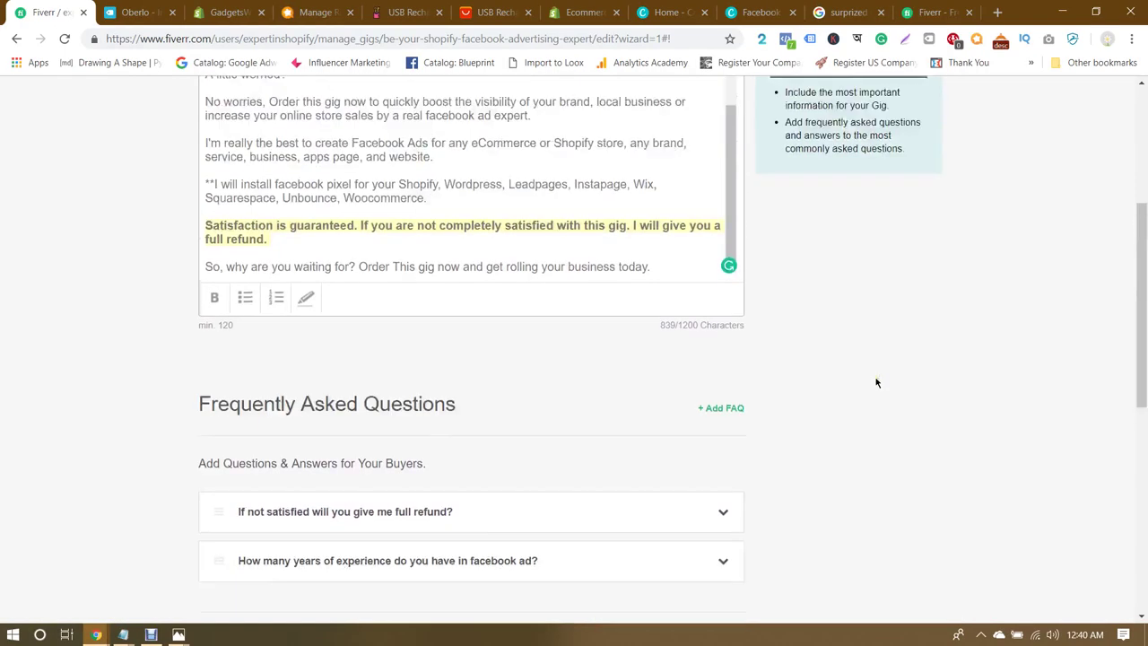
scroll(855, 401, down, 2)
scroll(852, 401, up, 1)
scroll(797, 404, down, 1)
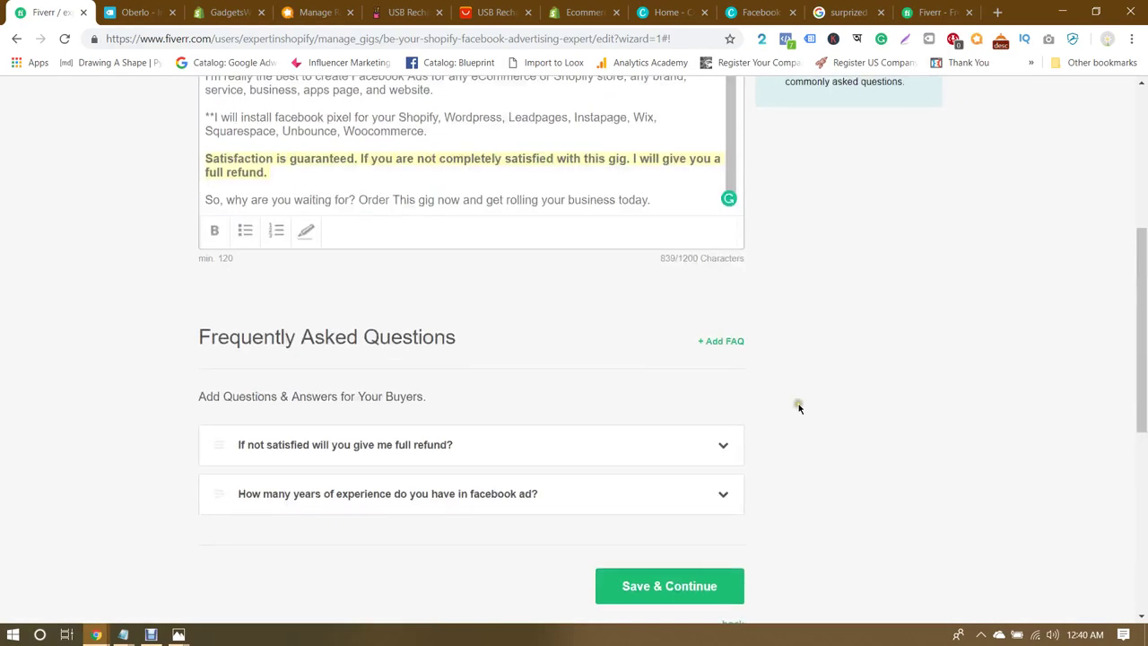
scroll(736, 431, down, 2)
click(659, 443)
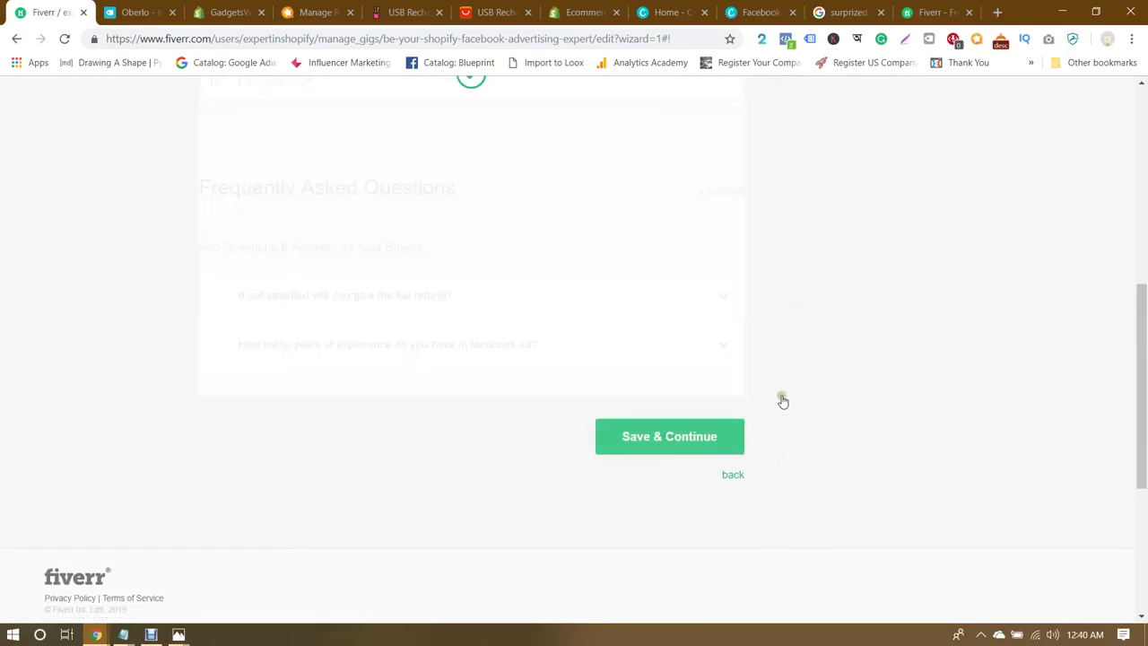
Step: Write the first buyer requirement "Just give me access to your Facebook business account", accepting the capitalised spelling of Facebook
click(404, 386)
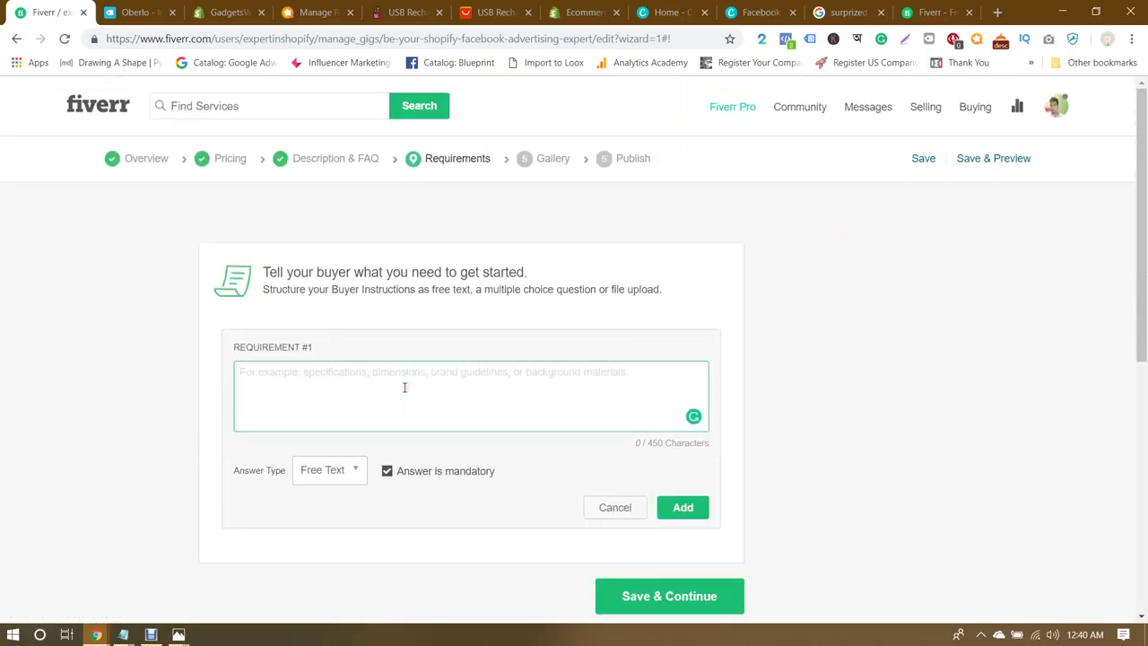
text(Just give me a)
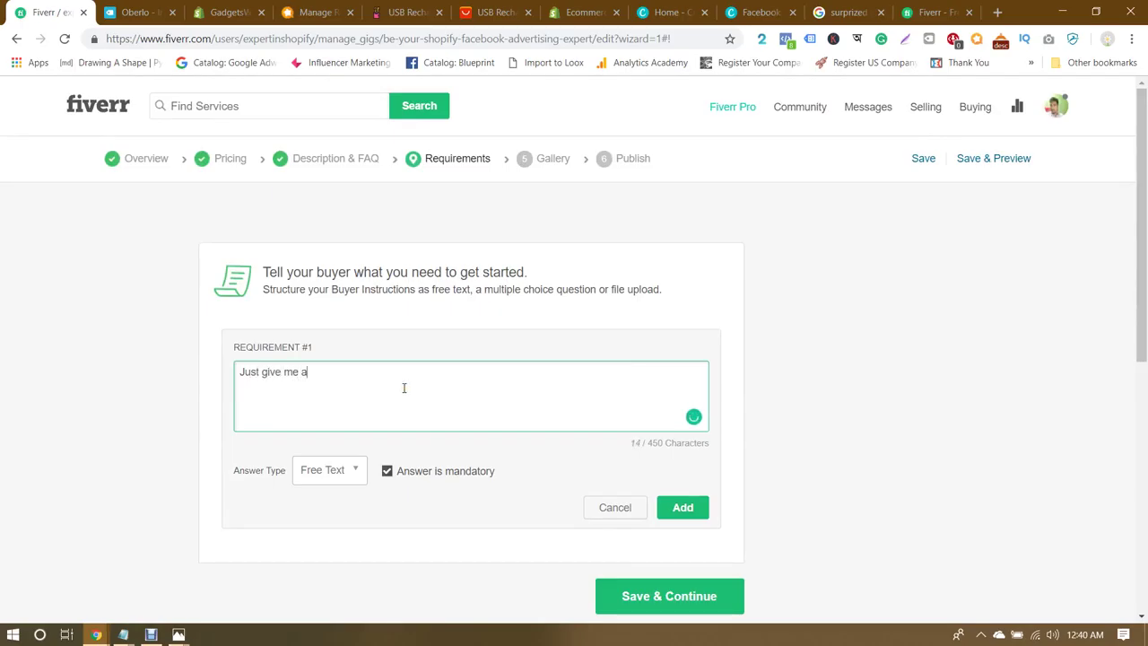
text(ccess to your business account)
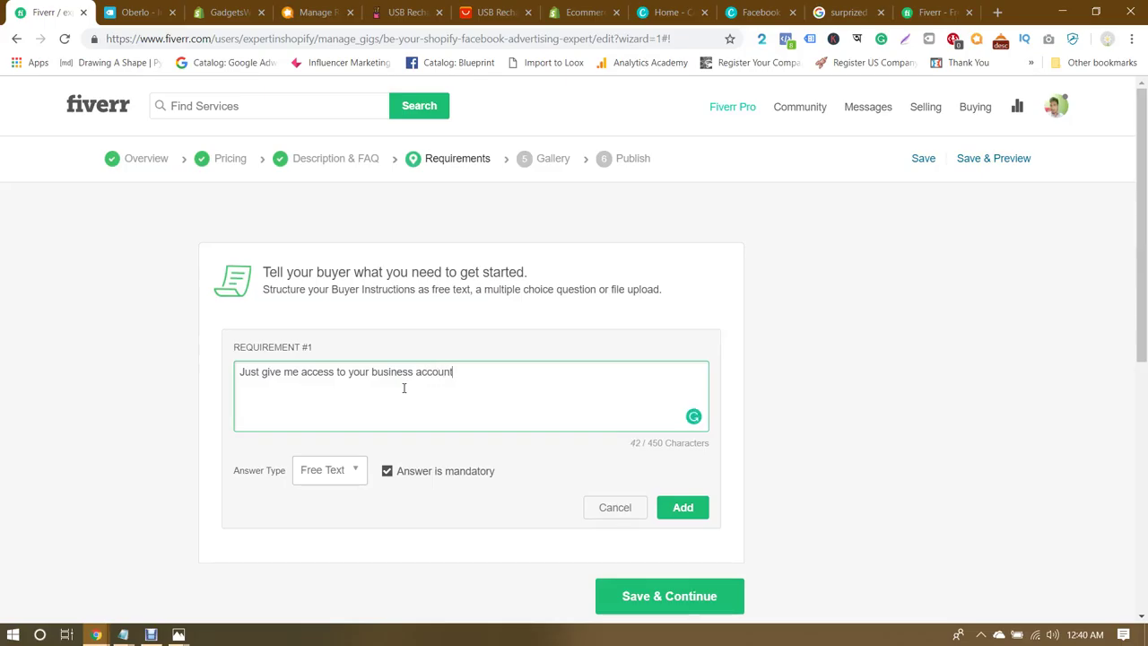
click(371, 371)
text(facebook)
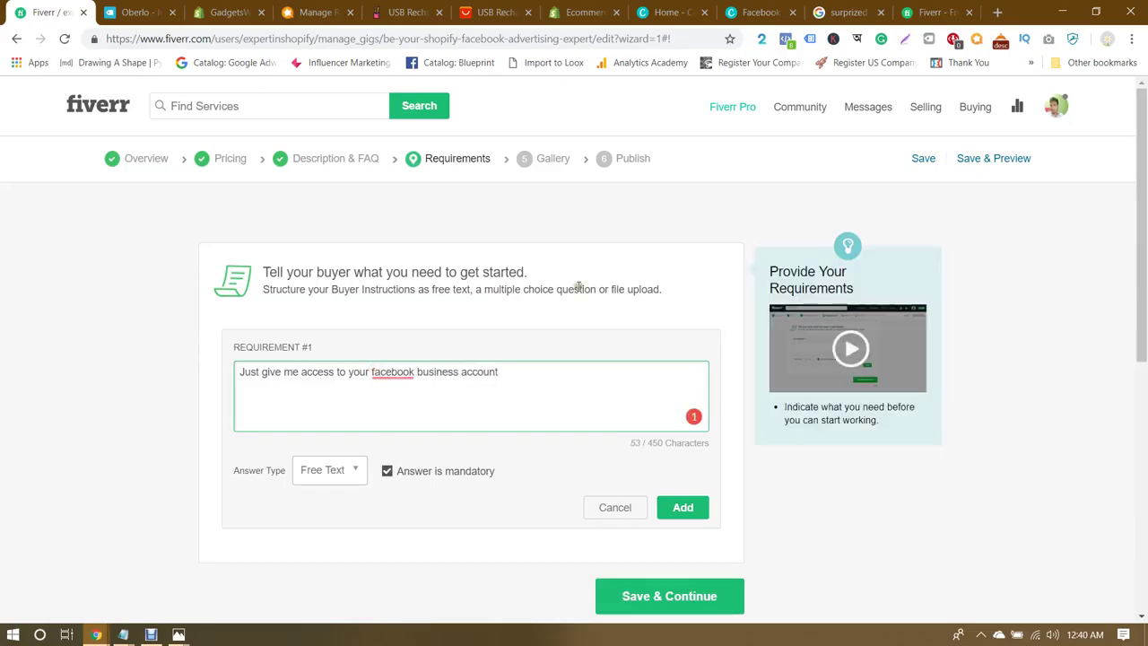
click(454, 415)
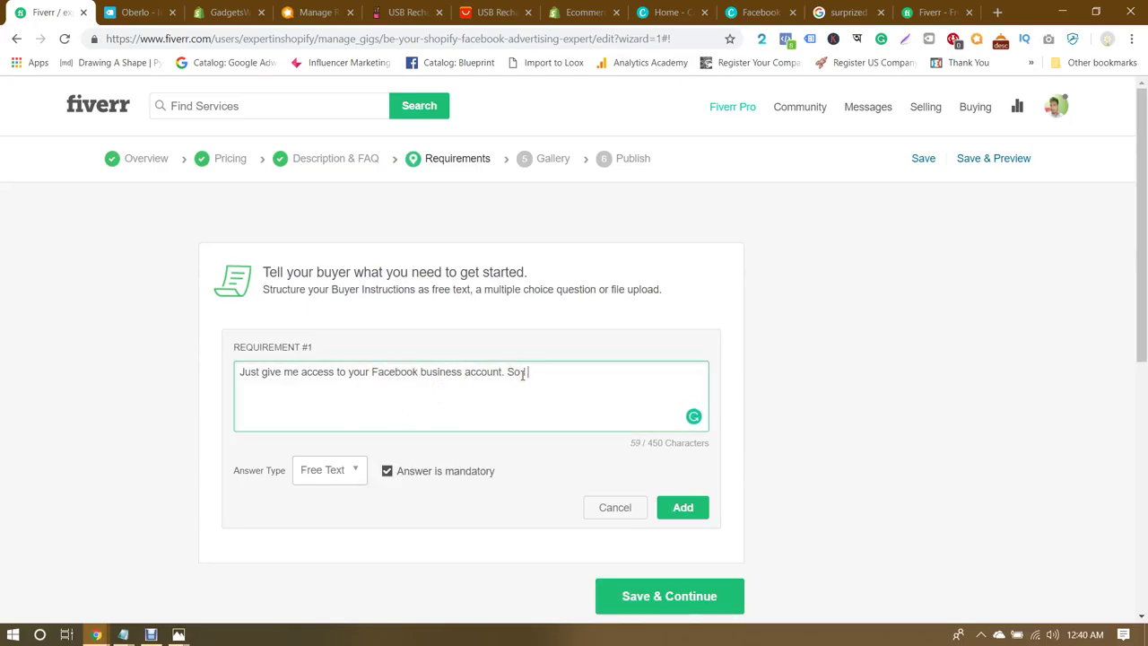
Step: Complete the requirement with "So I can start working right away." and "Thanks" on a separate line, and add it to the gig
text(working right)
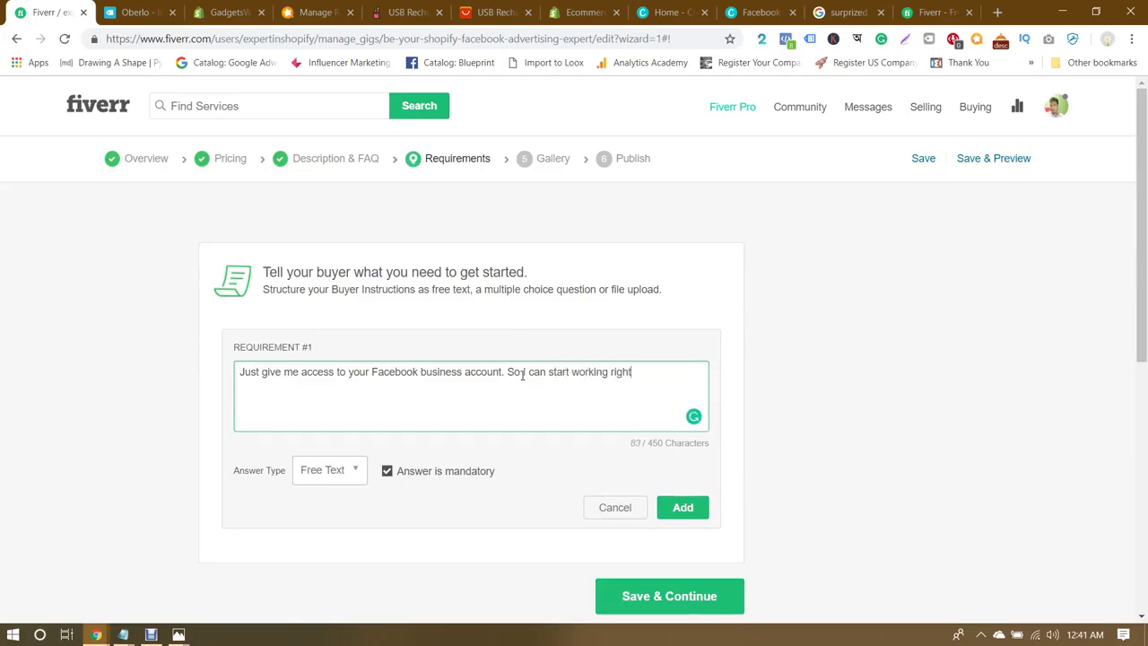
key(BackSpace)
key(BackSpace)
text(aways)
key(BackSpace)
text(.)
click(672, 503)
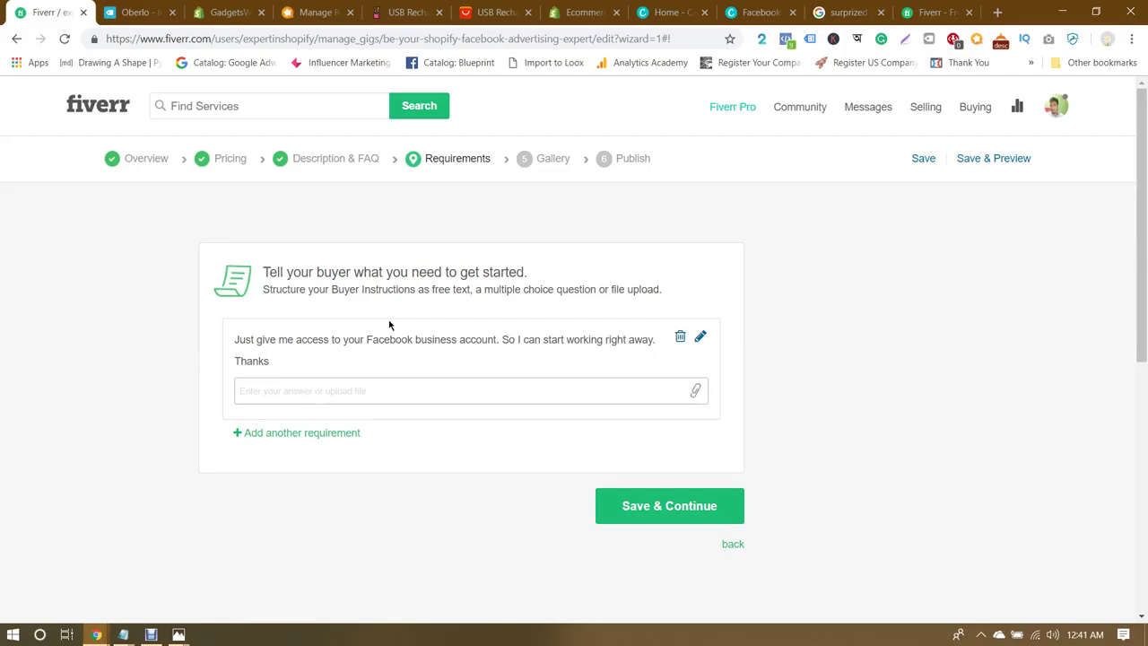
Step: Save the buyer requirements and look over the gig gallery's video, photo and PDF upload sections
click(667, 511)
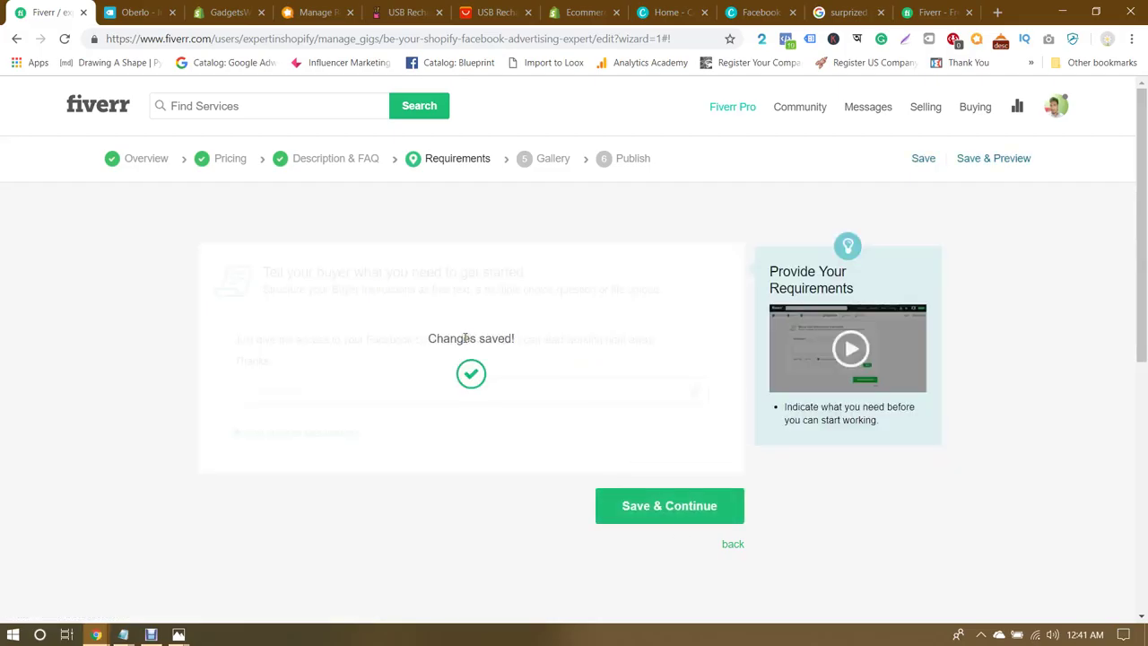
scroll(413, 364, down, 2)
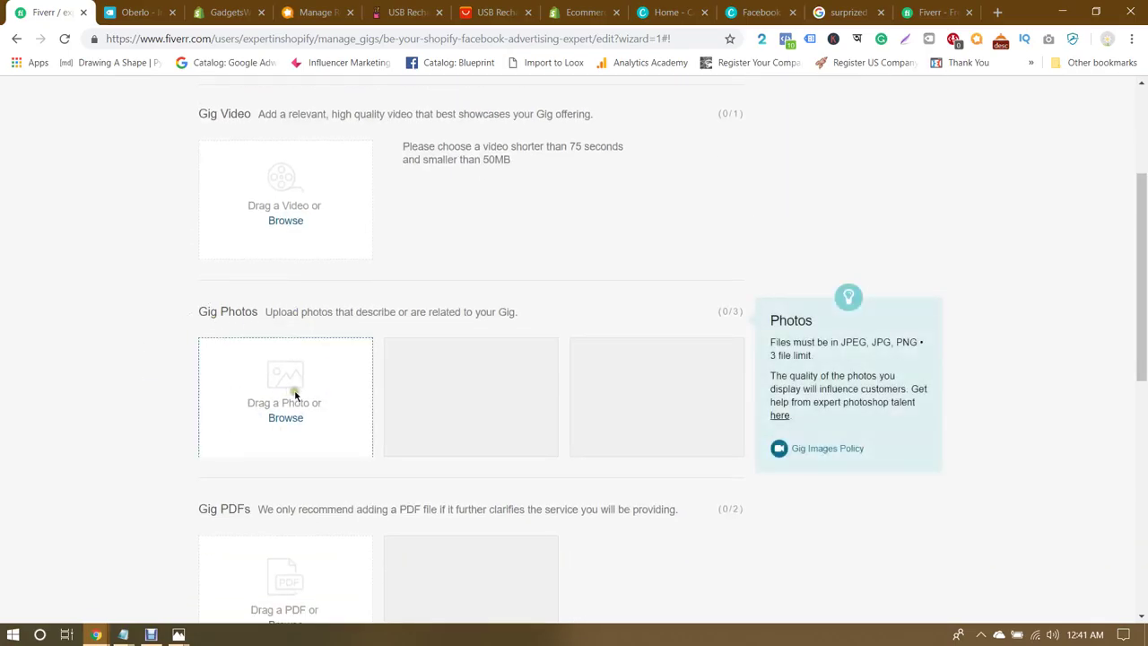
scroll(80, 361, down, 2)
scroll(80, 362, up, 3)
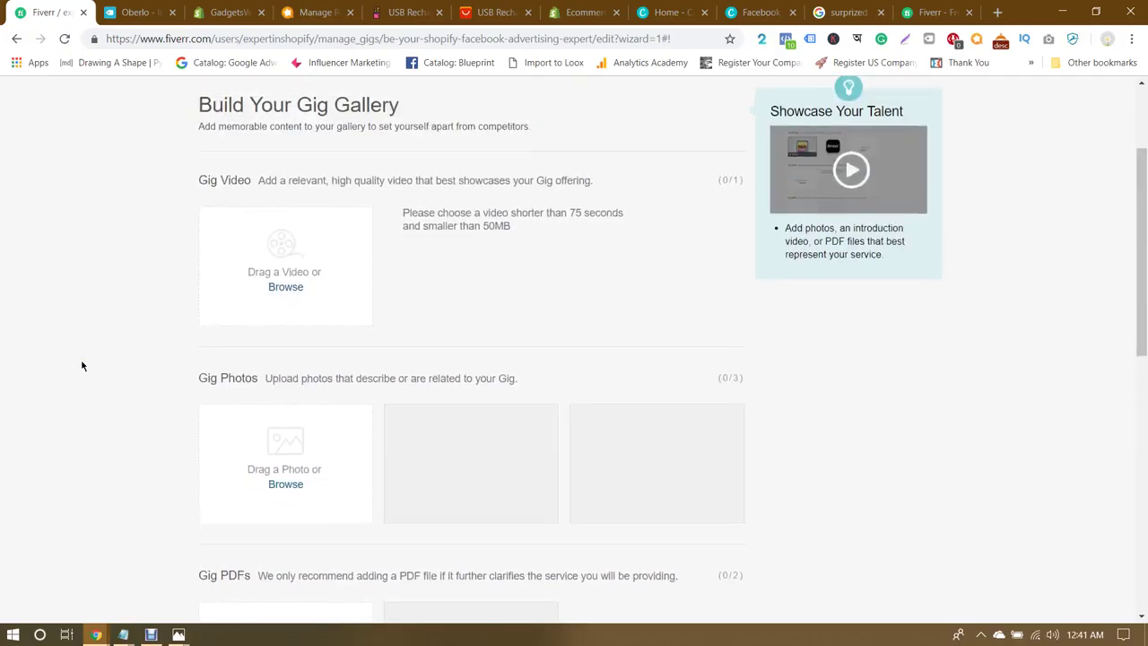
scroll(81, 365, down, 1)
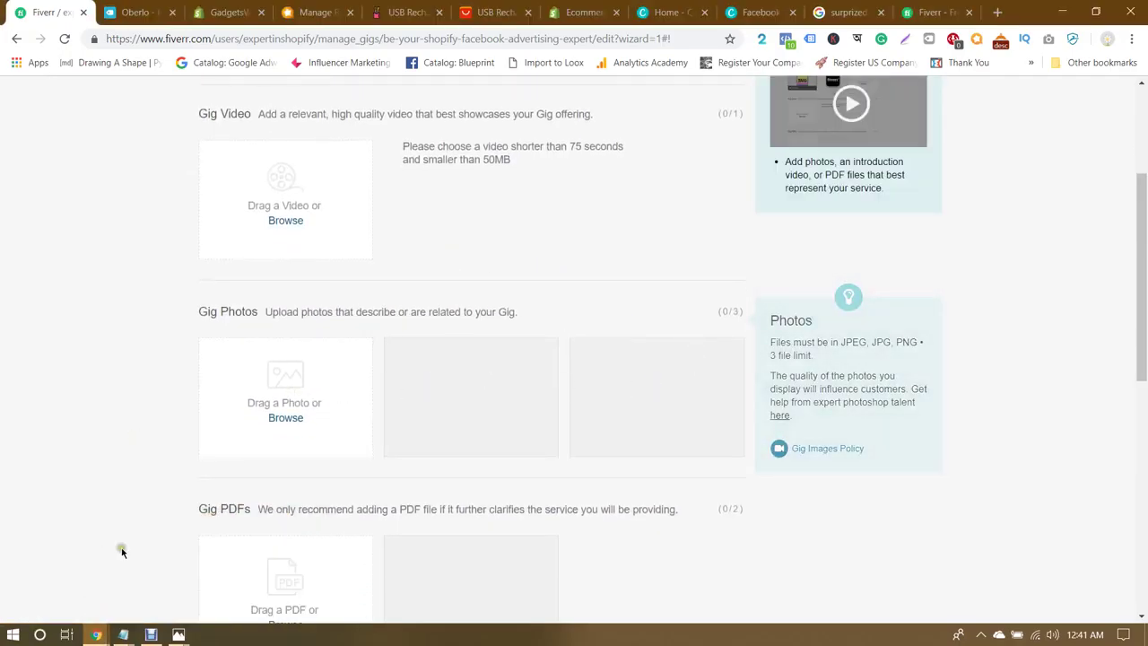
Step: Search Google in a new browser tab for "fiverr gig image size" and check the recommended pixel dimensions
click(999, 13)
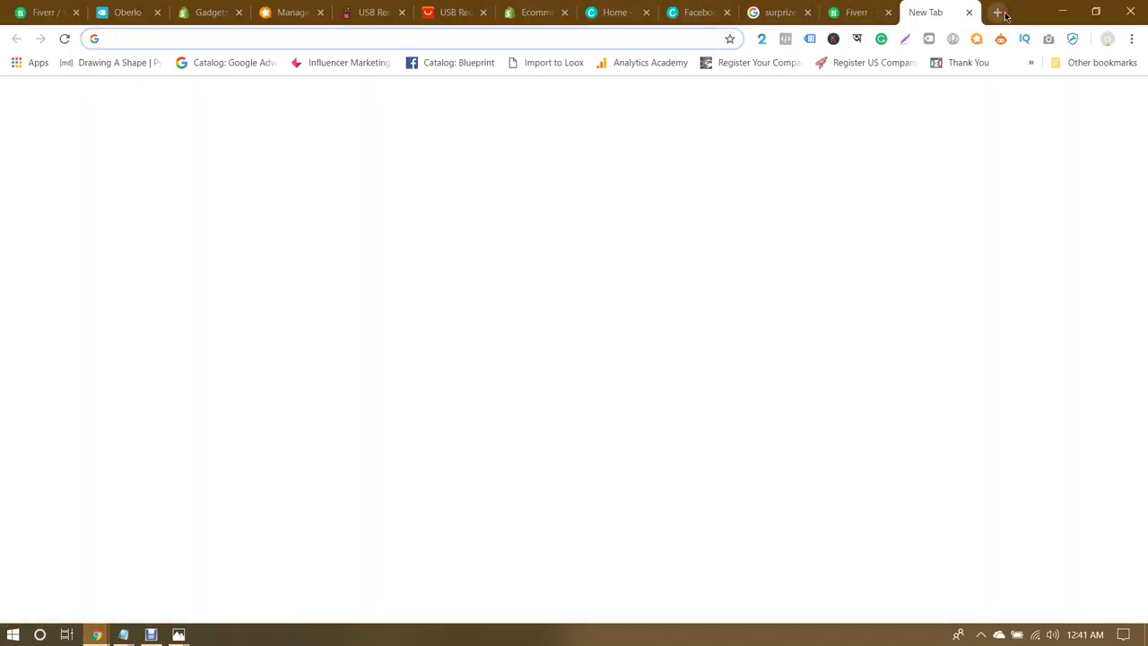
text(fiverr gig)
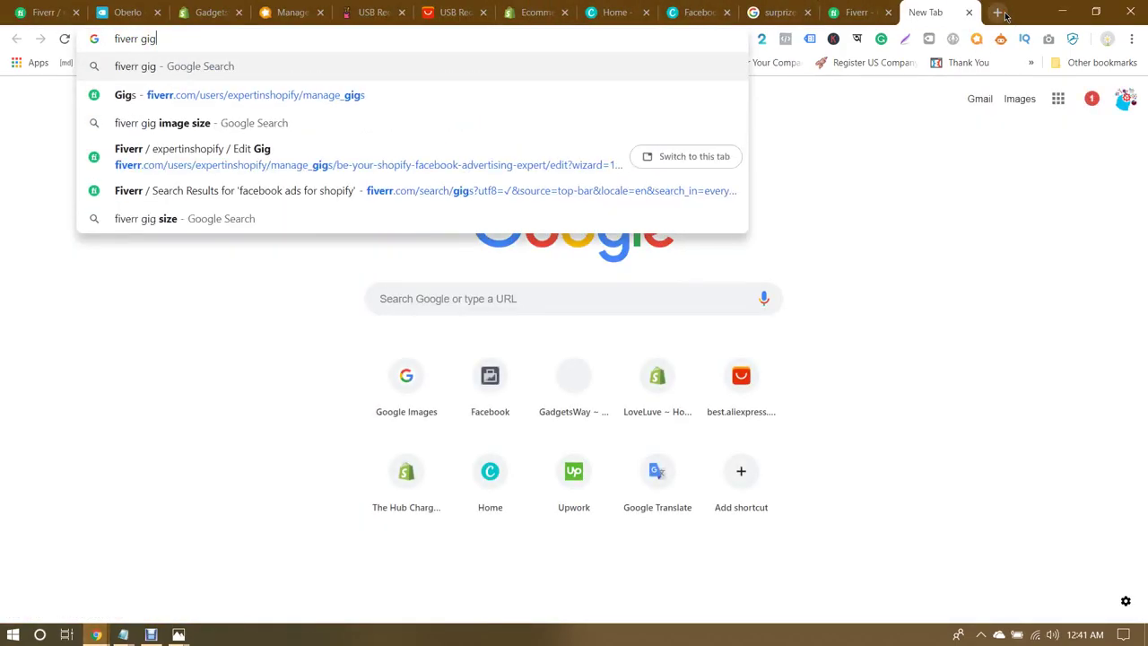
text( image size)
key(Return)
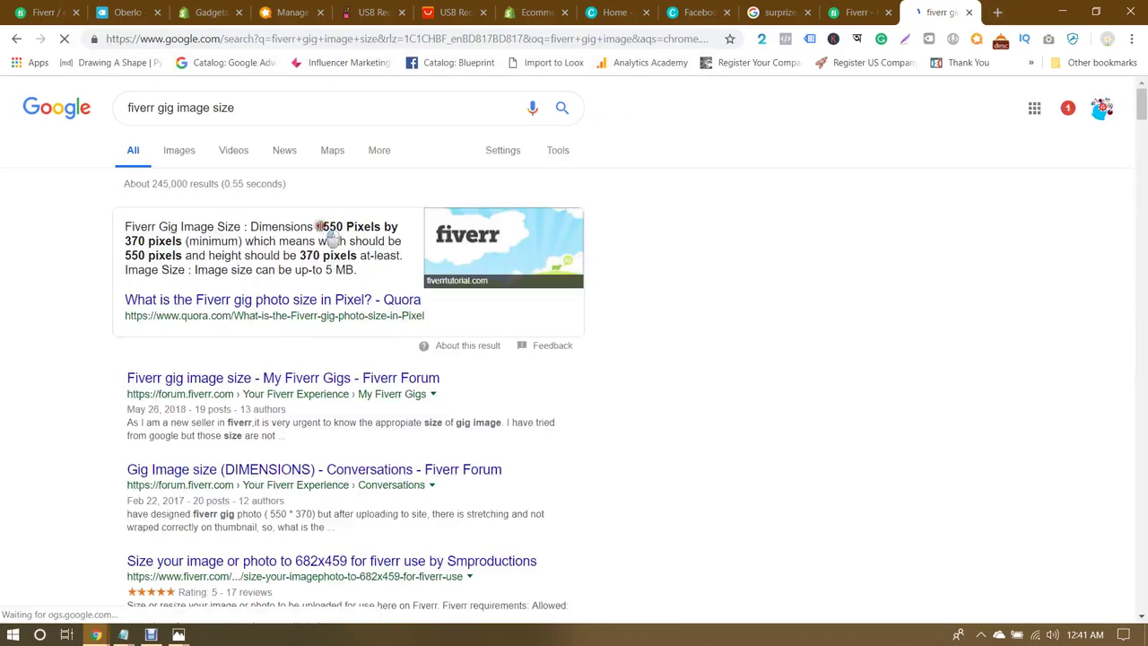
drag(321, 227, 159, 244)
click(159, 244)
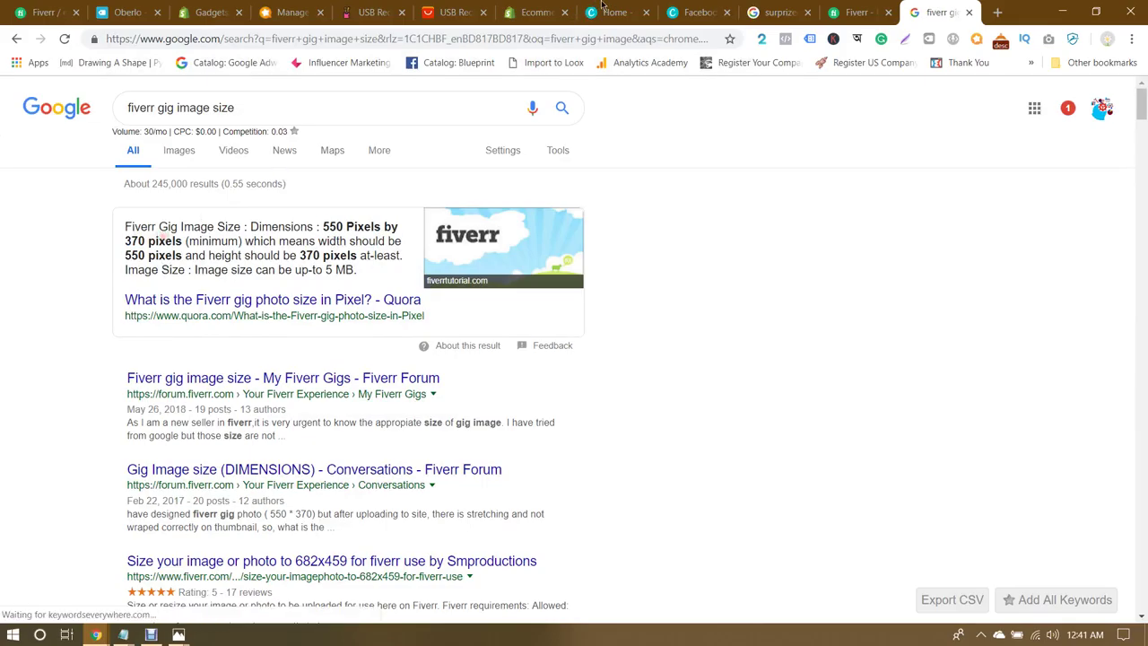
Step: Switch to Canva and create a new design with custom dimensions of 550 × 370 px
click(610, 12)
scroll(471, 186, up, 3)
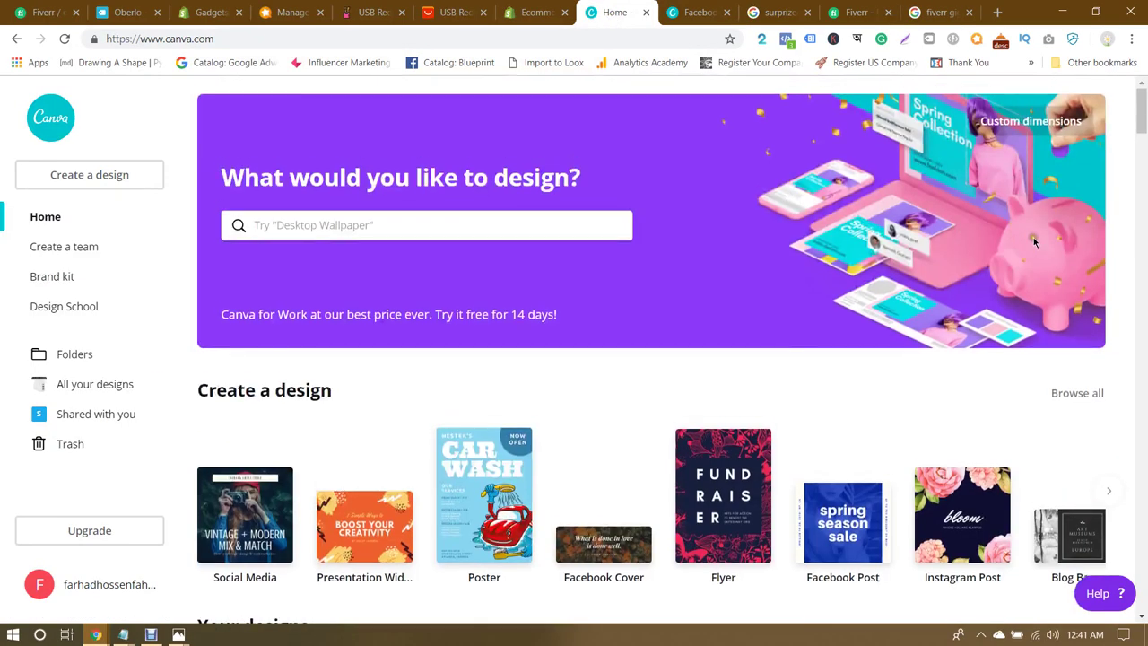
click(1031, 121)
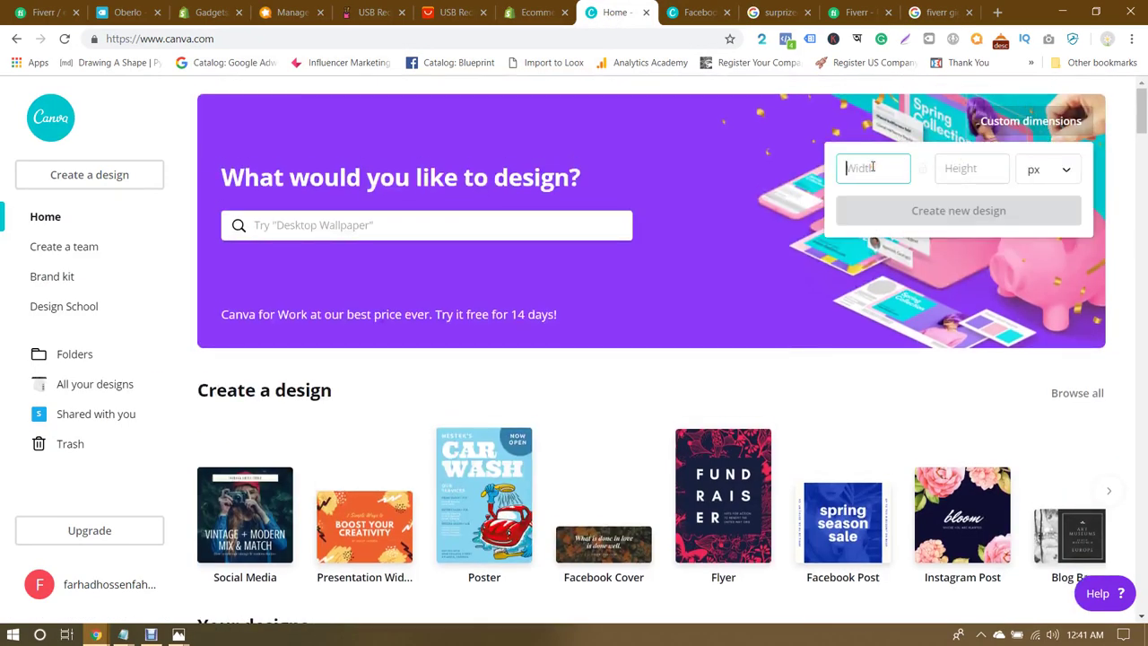
key(Tab)
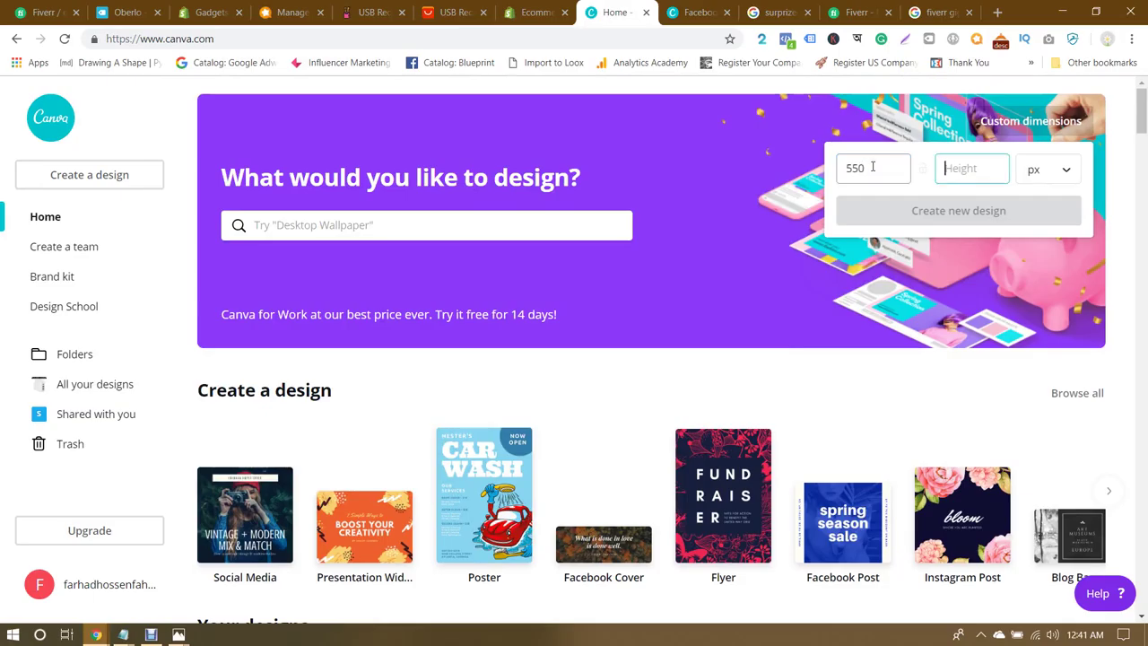
text(370)
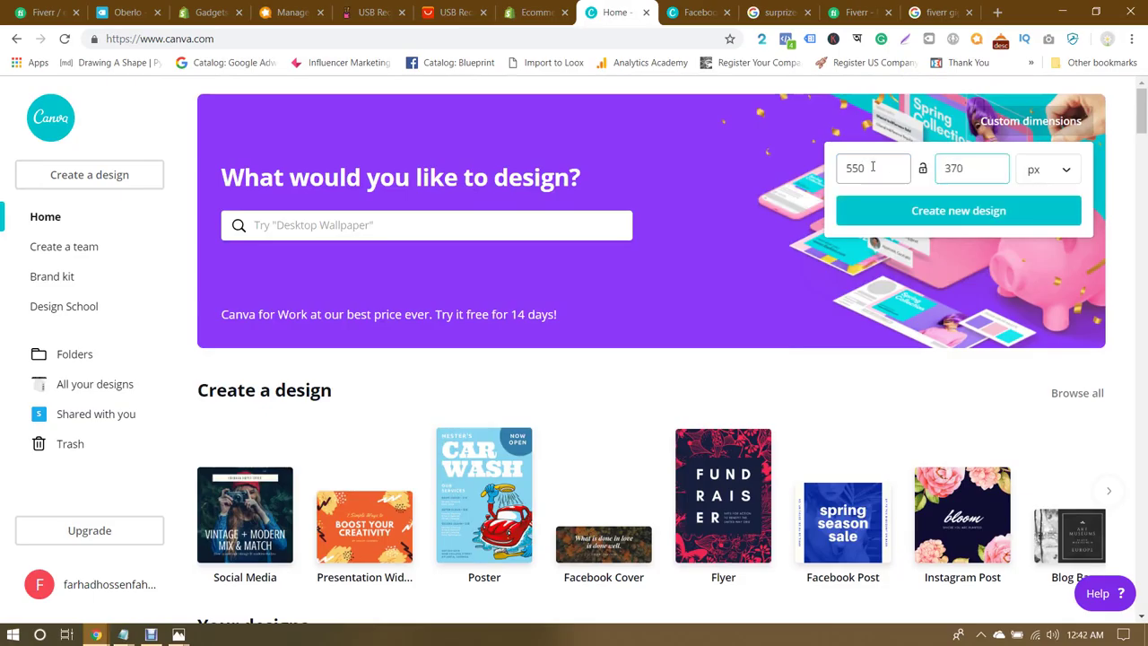
key(Return)
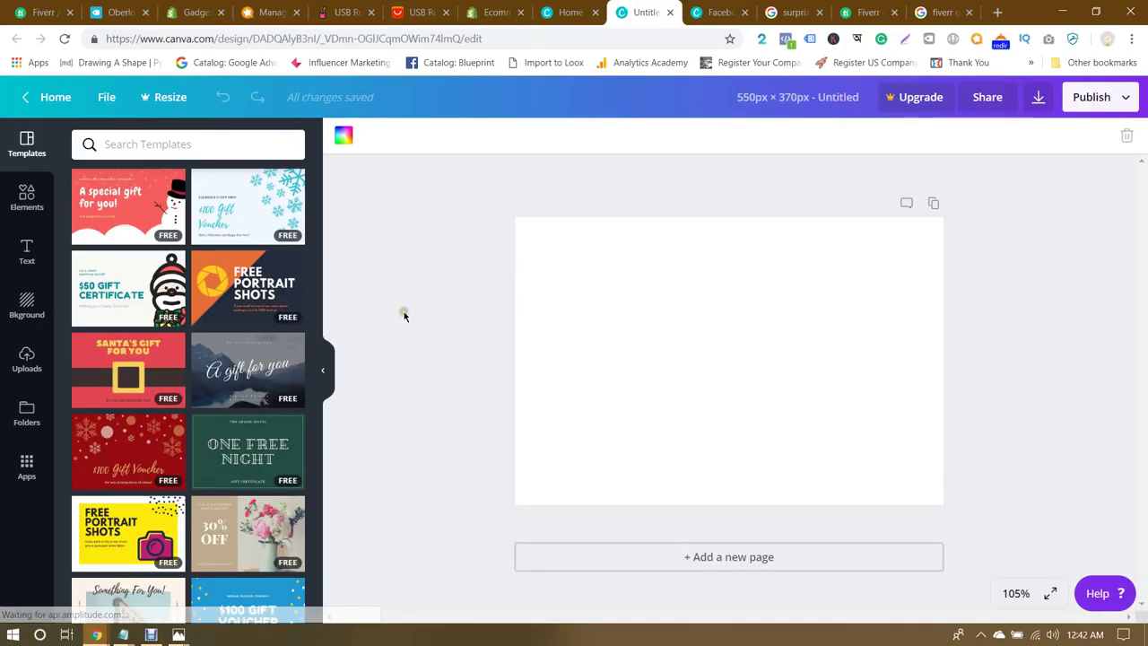
Step: Apply the $100 Gift Voucher page of the Green and Blue Snowflakes Christmas Gift Certificate template and return to the template list
click(254, 208)
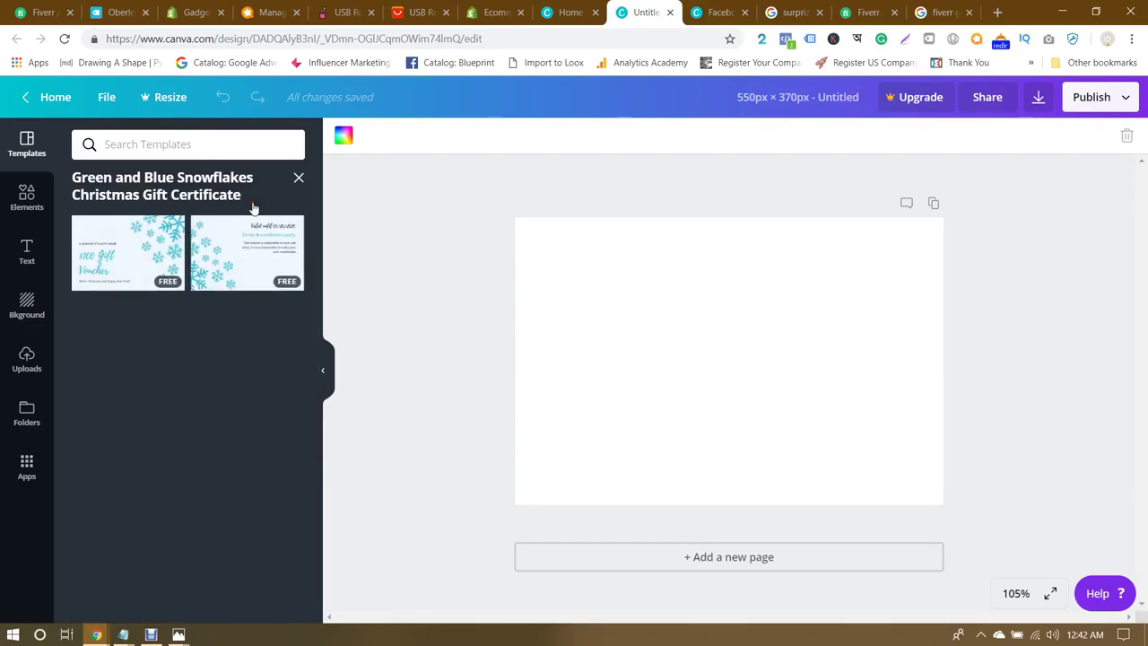
click(136, 246)
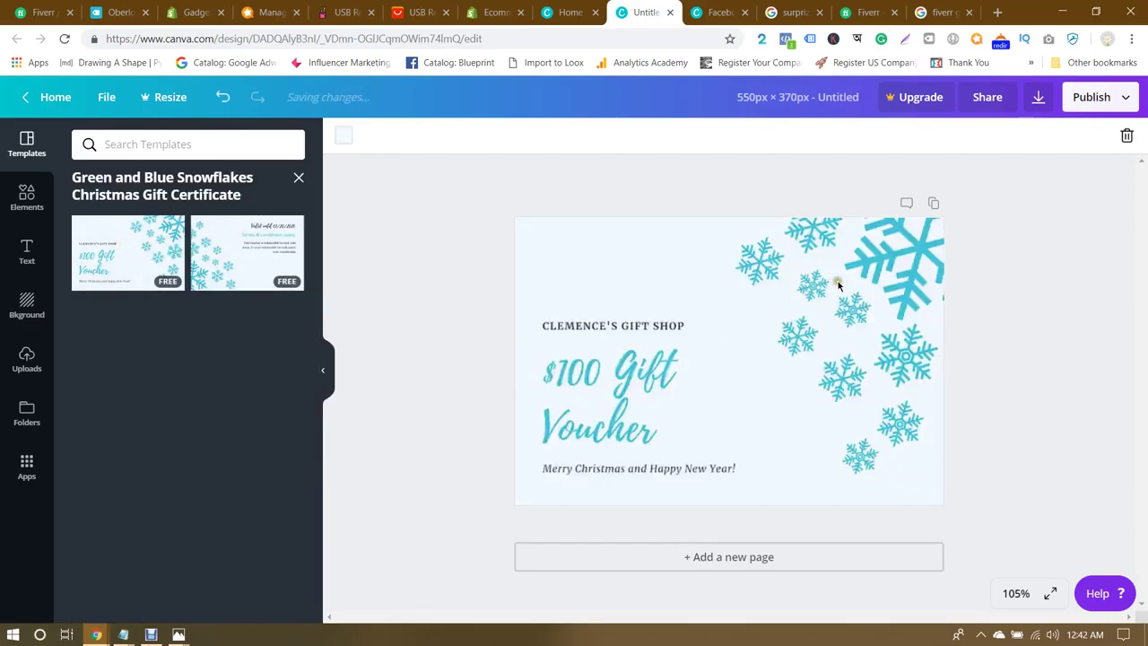
click(299, 180)
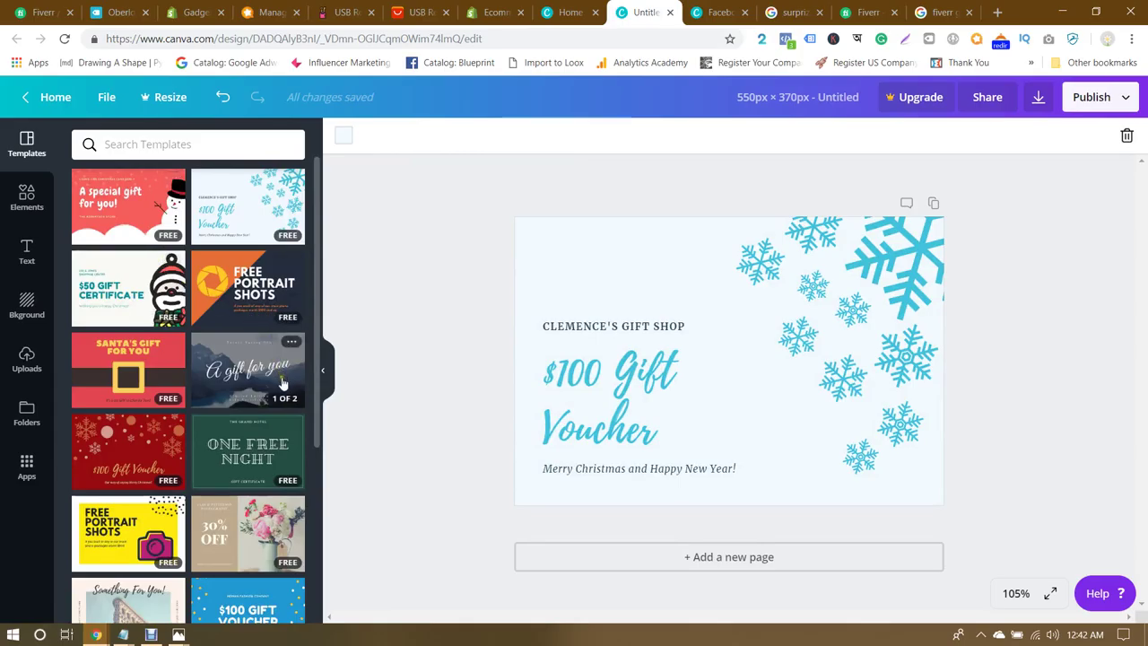
Step: Browse the gift certificate templates and apply the One Free Night page of the Dark Green Bold Hotel Gift Certificate template
scroll(282, 383, down, 1)
scroll(269, 359, up, 1)
click(239, 278)
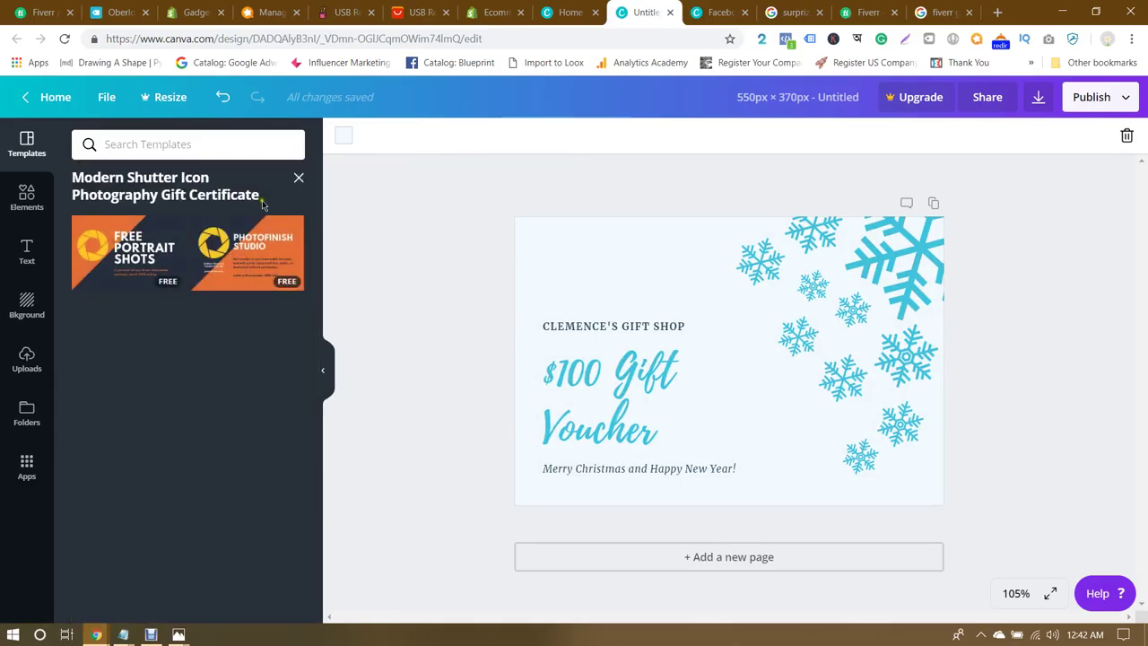
click(299, 178)
scroll(254, 340, down, 2)
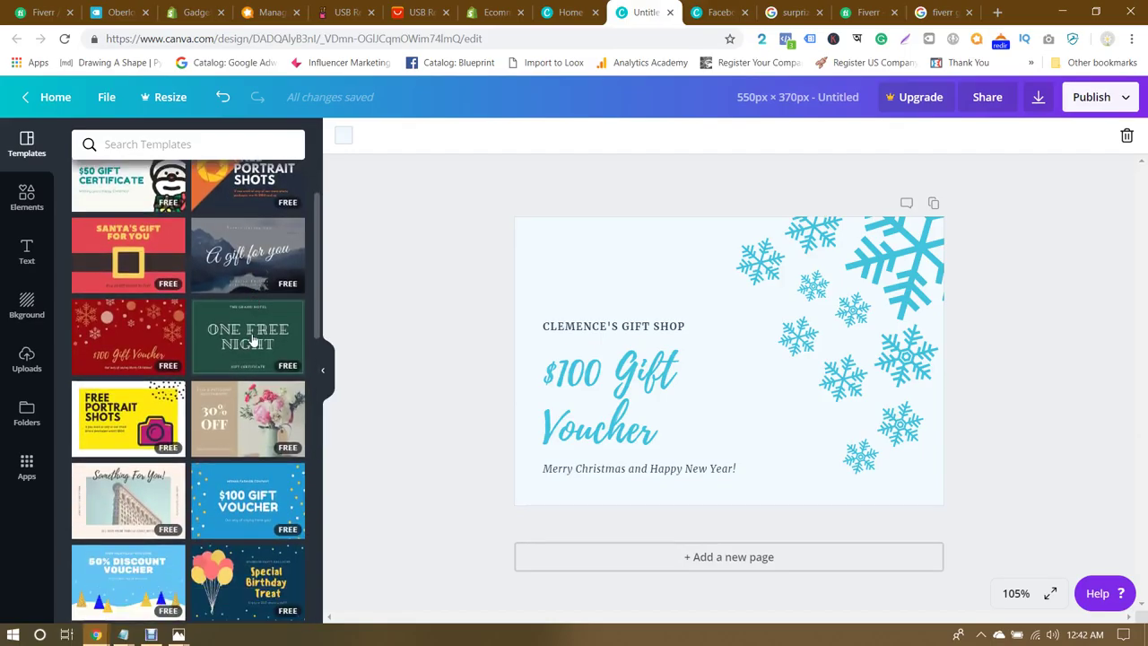
click(249, 303)
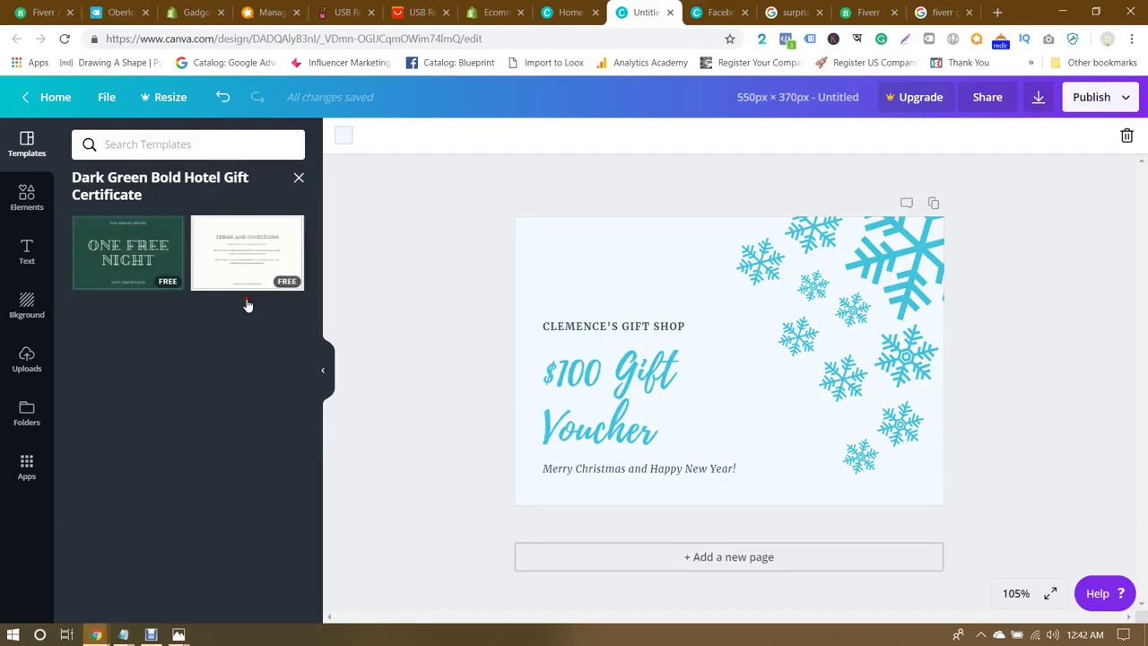
click(148, 259)
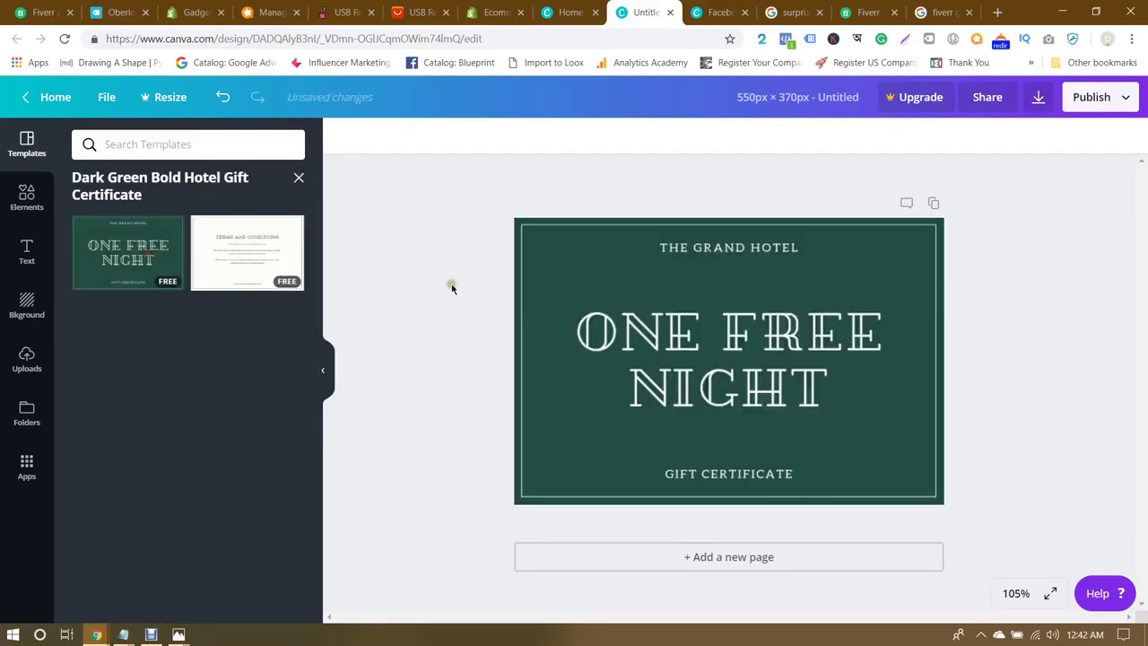
Step: Replace the "The Grand Hotel" line above the headline with "GUARANTEED RESULTS"
click(741, 249)
double_click(741, 250)
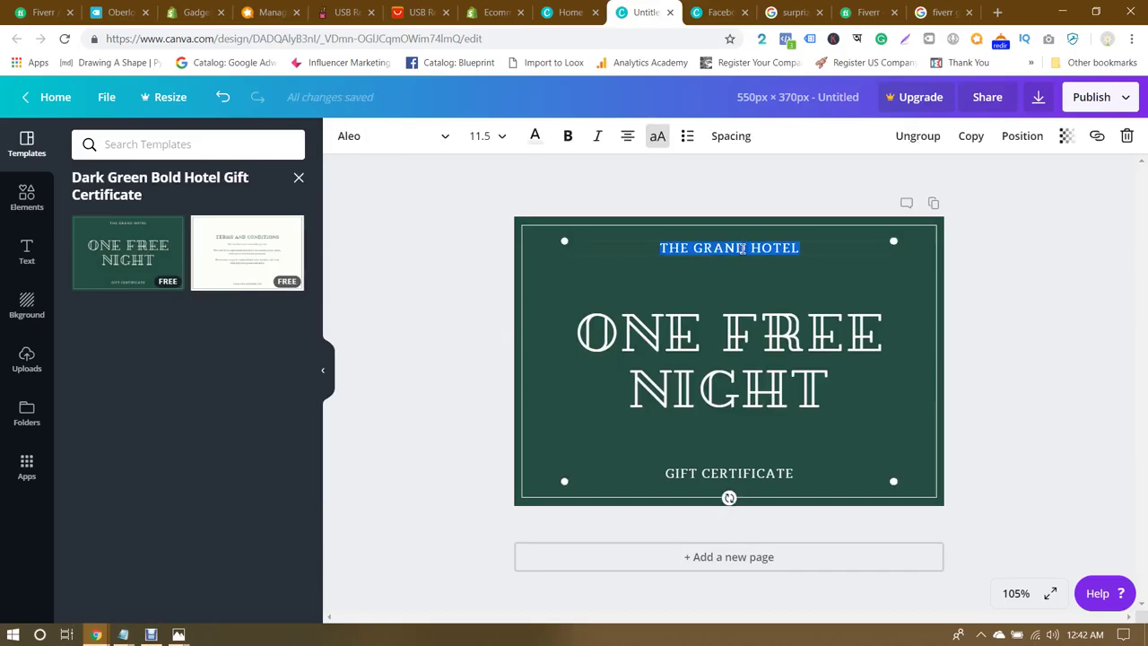
text(GU)
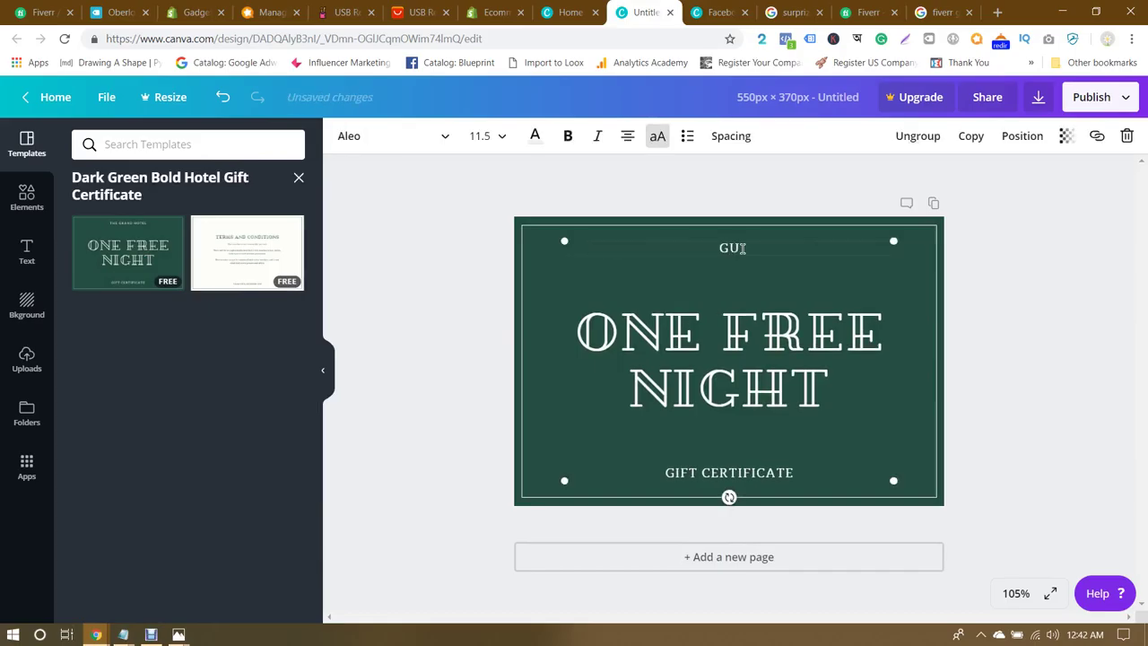
text(ARANTEED)
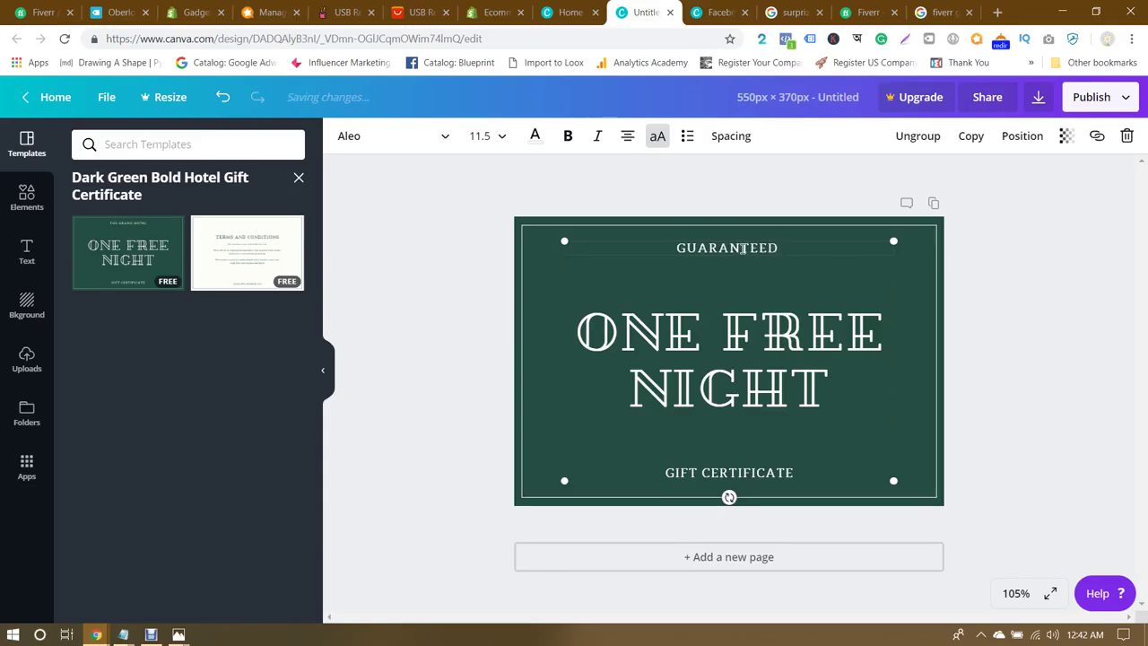
text( RESULTS)
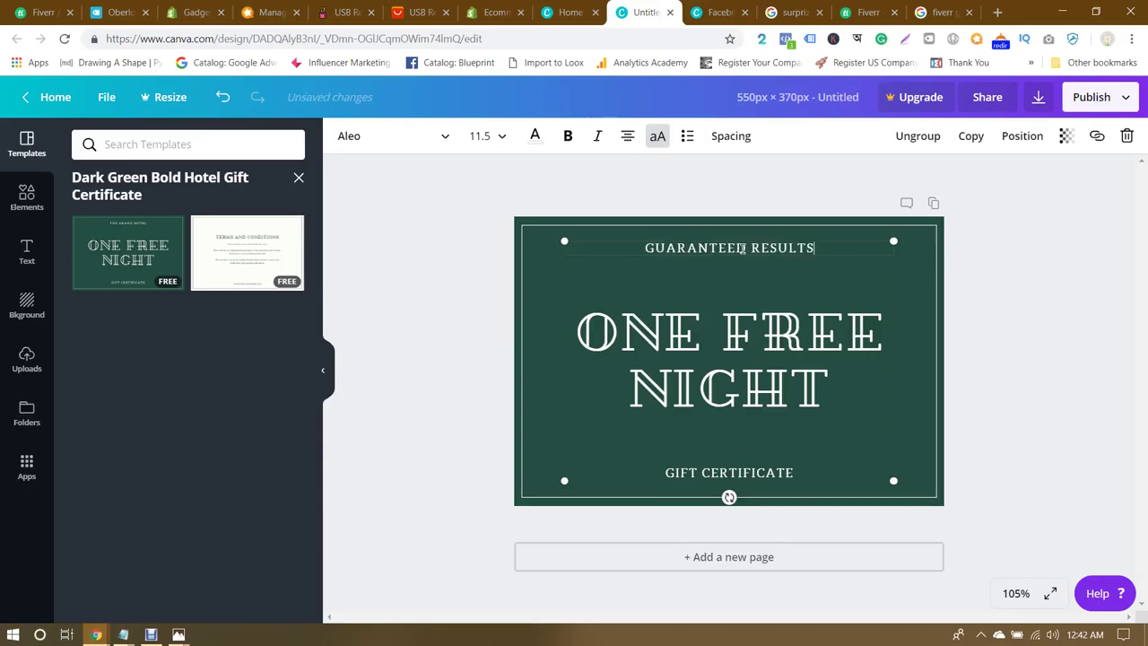
Step: Replace the "One Free Night" headline with "FACEBOOK AD EXPERT"
click(739, 341)
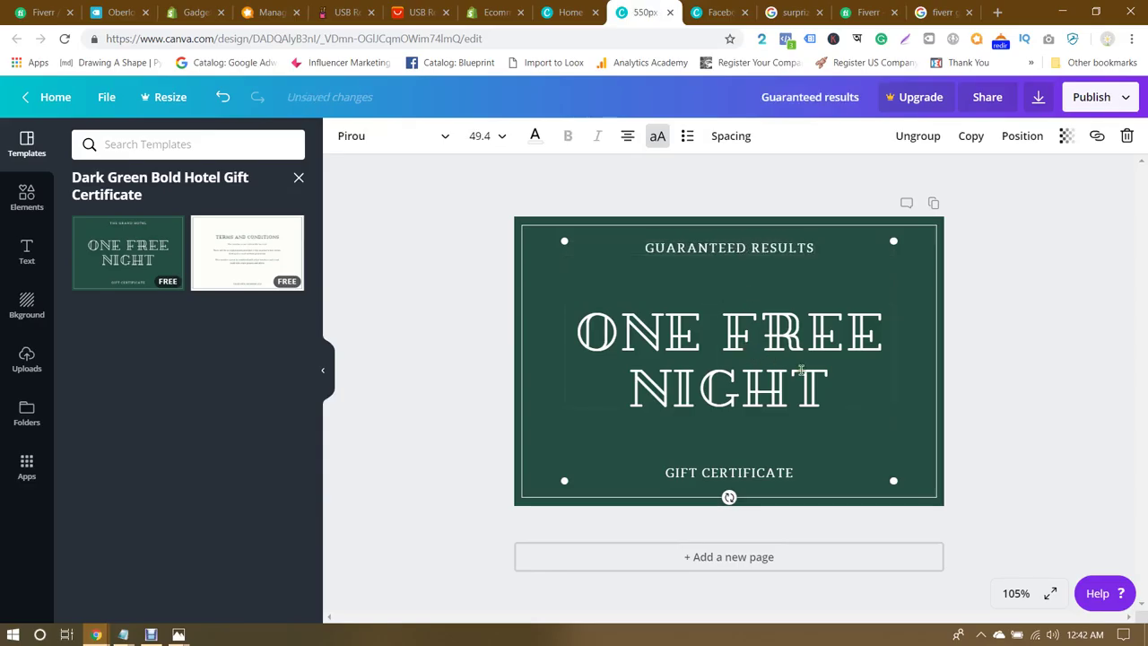
drag(833, 380, 577, 336)
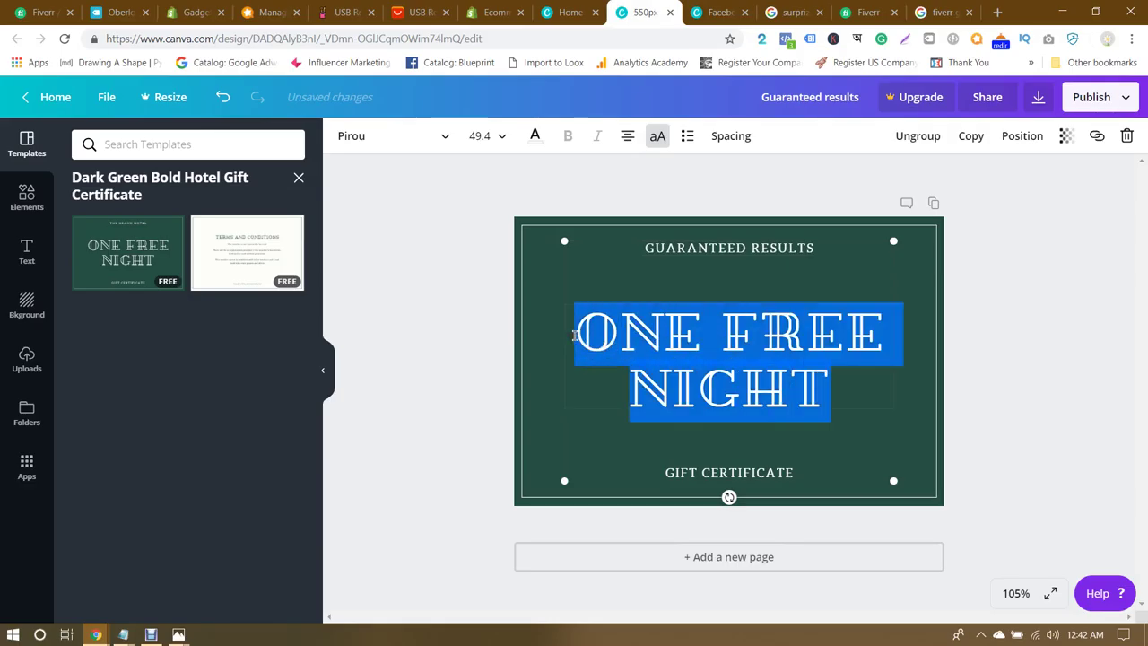
text(FACEBOOK)
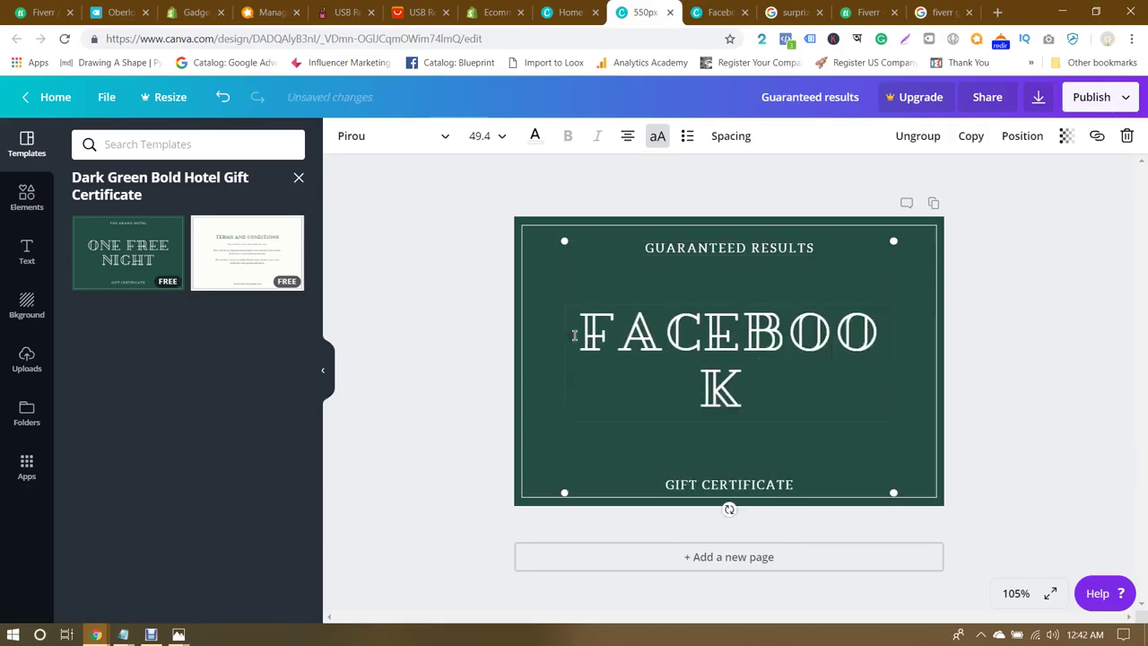
text( A)
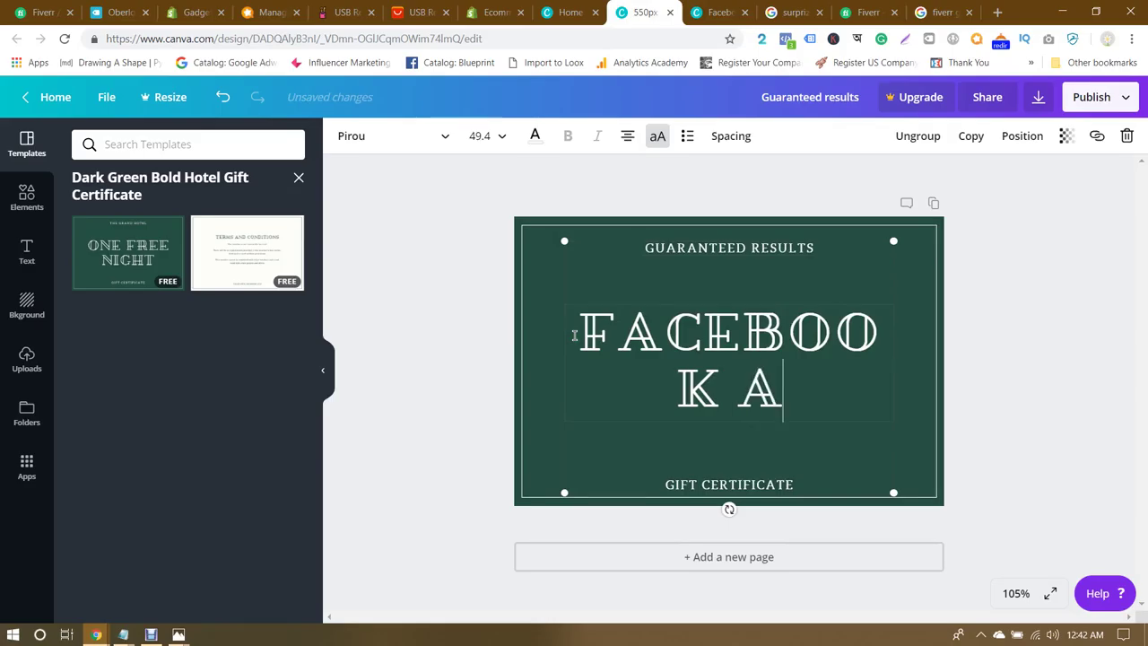
text(D EXPERT)
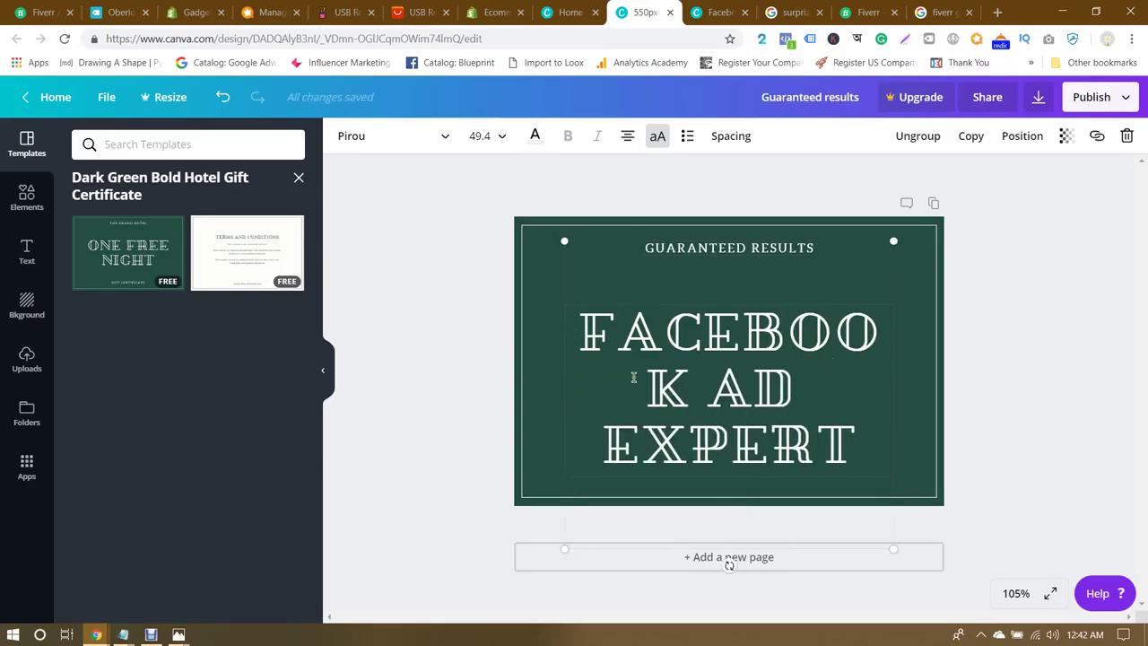
Step: Set the headline's font size to 45
click(501, 136)
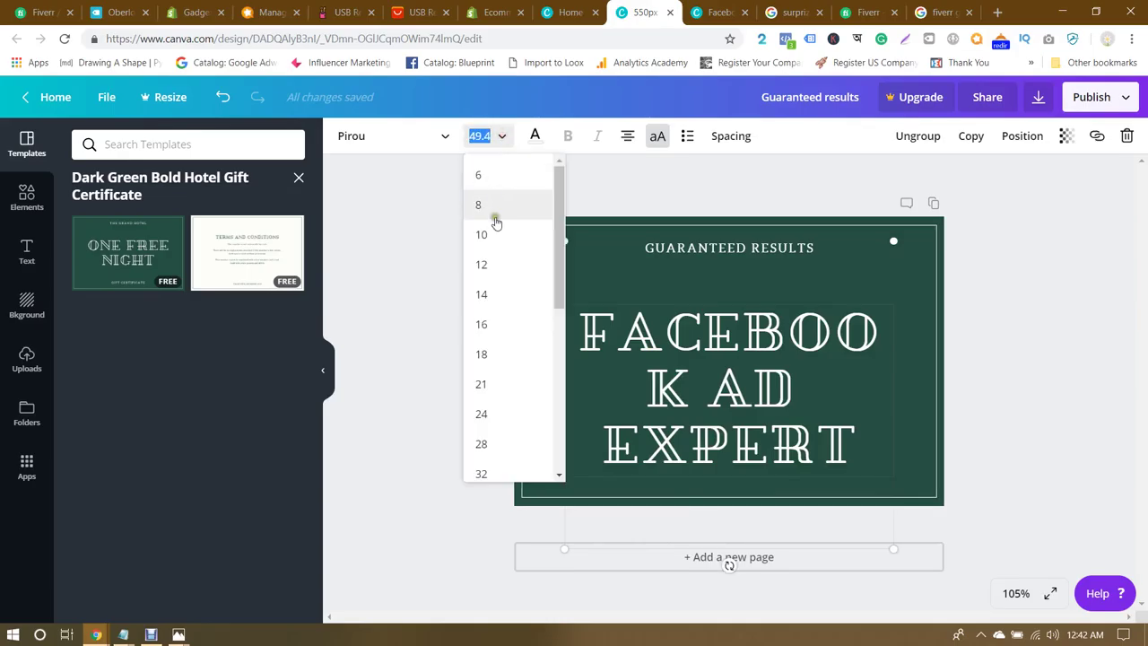
scroll(499, 323, down, 3)
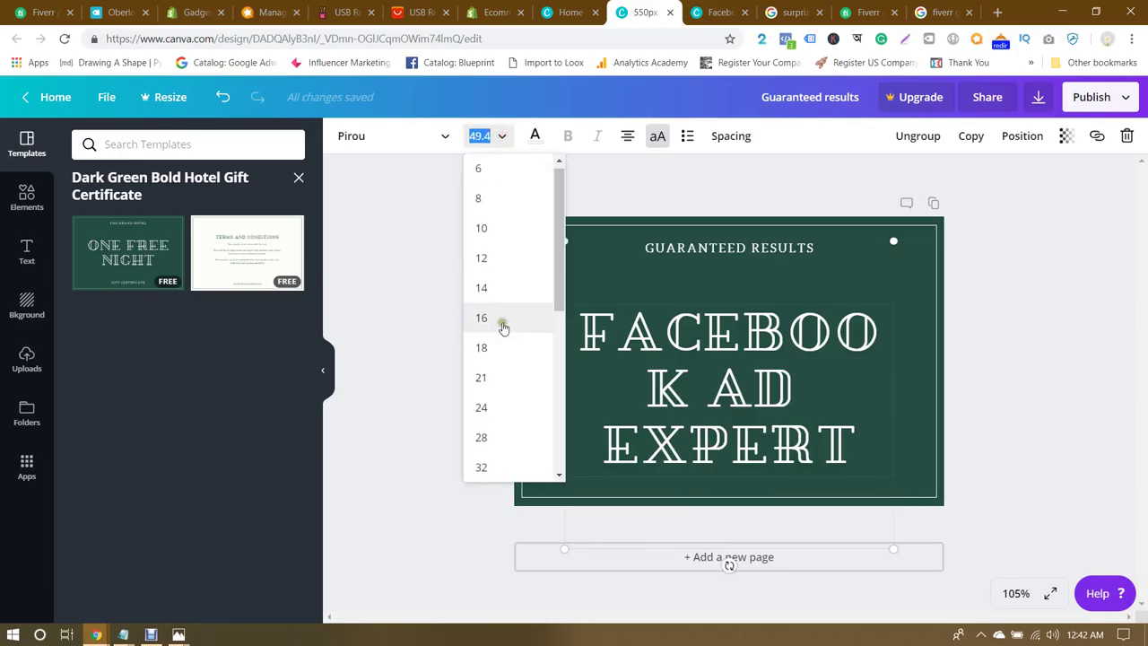
click(482, 137)
click(490, 136)
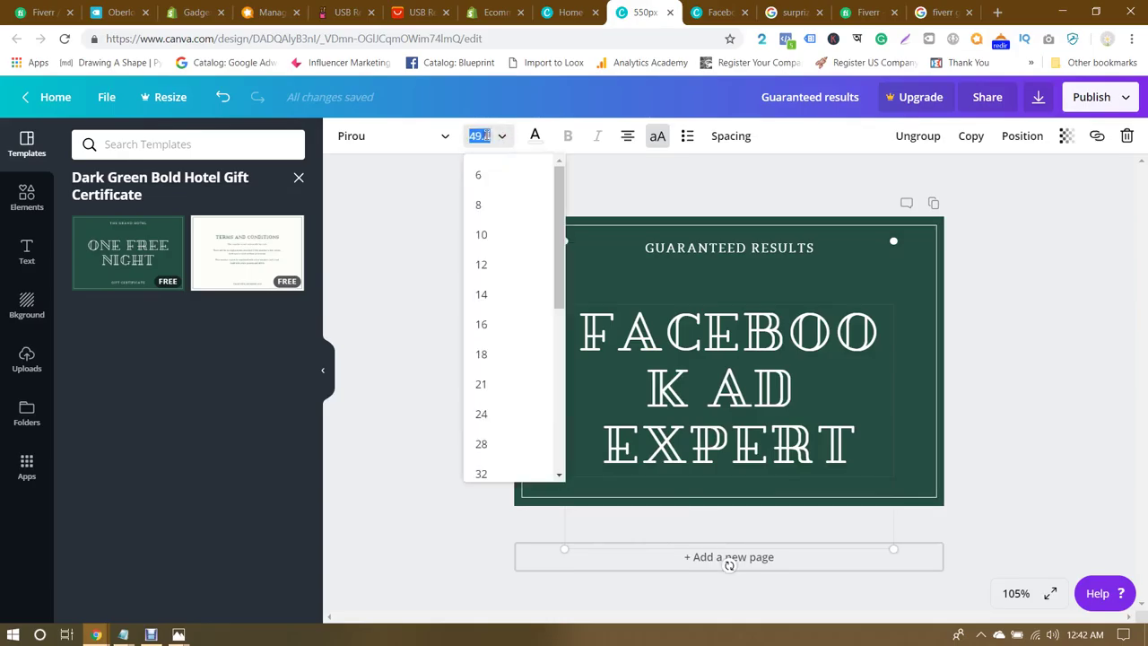
text(45)
key(Return)
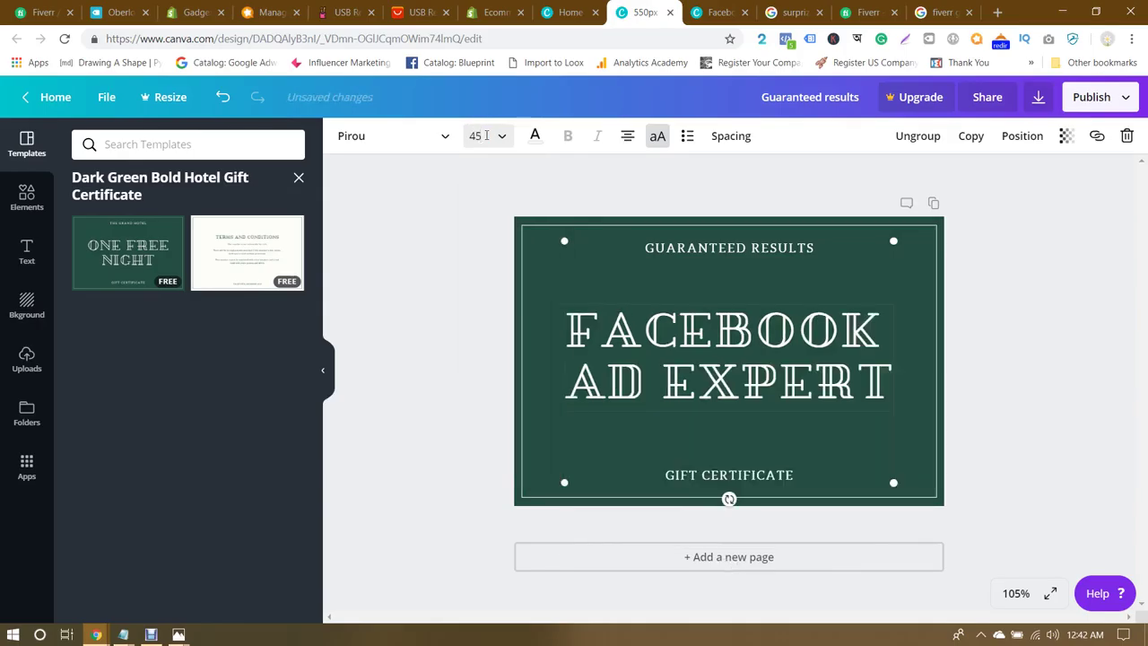
click(989, 303)
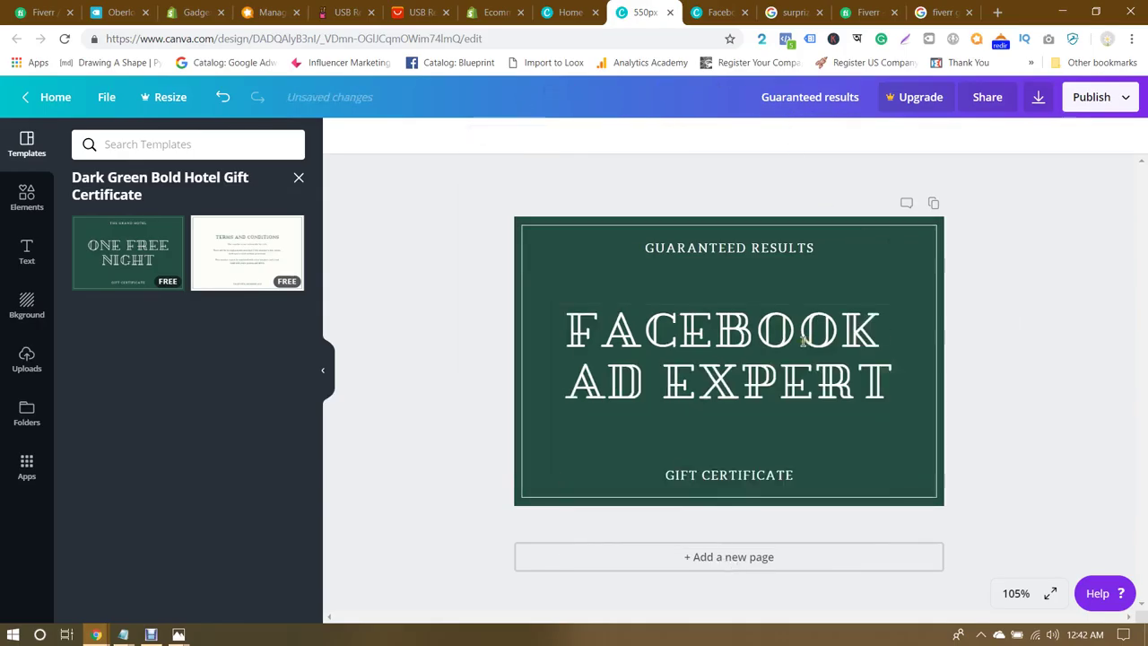
drag(802, 342, 801, 343)
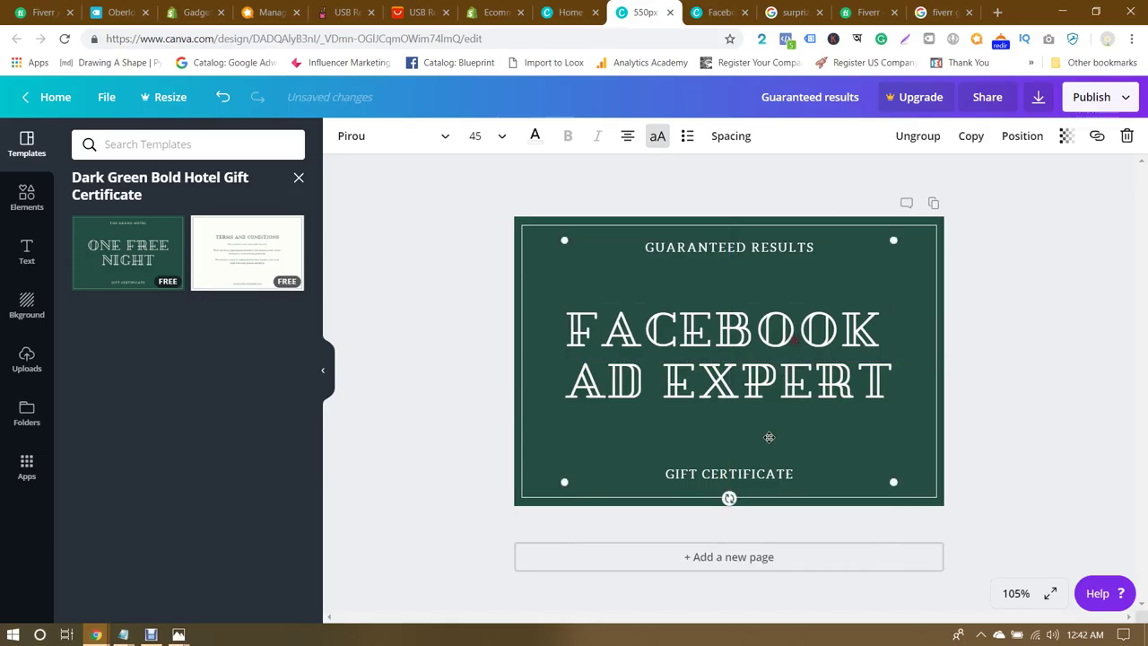
Step: Replace the "Gift Certificate" line below the headline with "RUN FACEBOOK AD ONLY FOR $5"
click(755, 468)
click(753, 474)
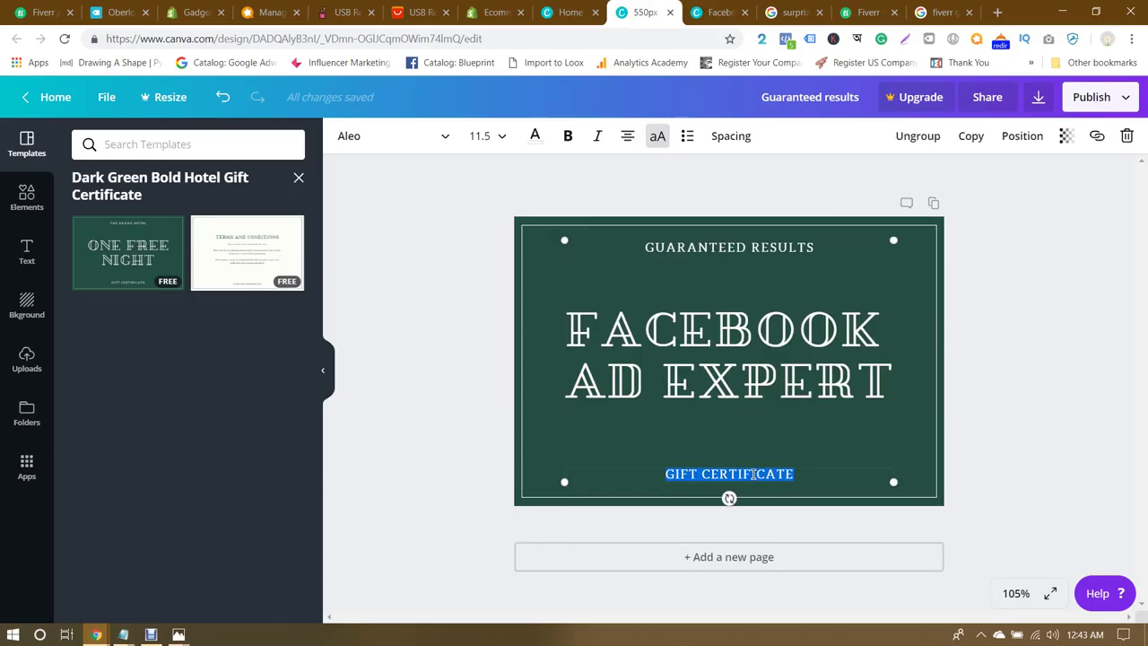
text($)
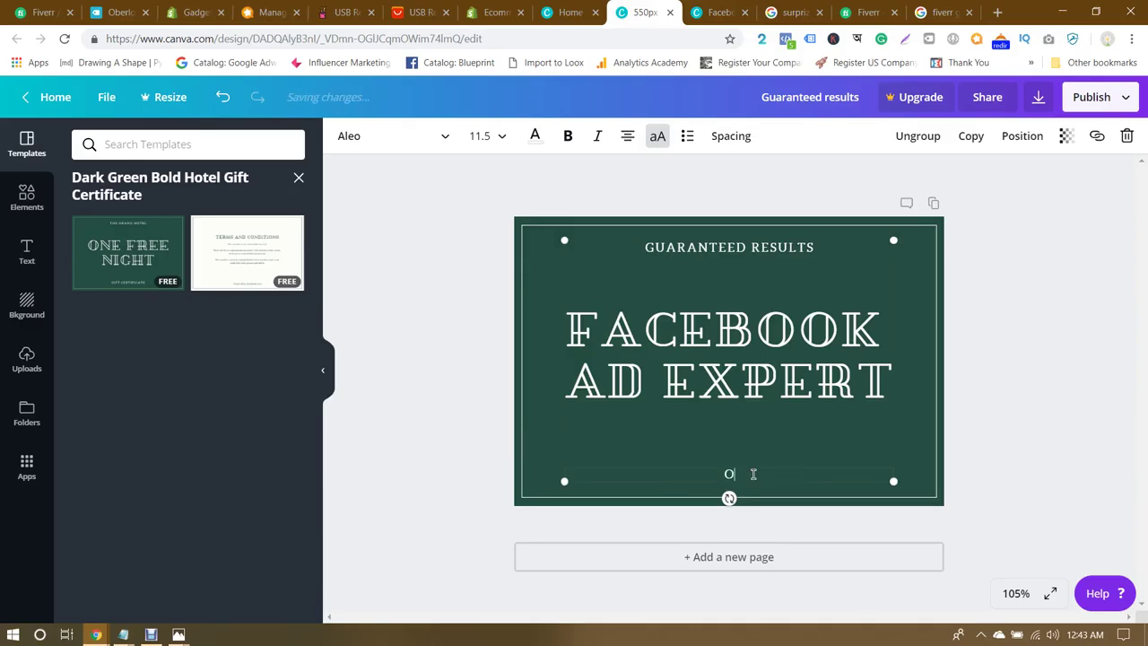
text(ONLY FOR $5)
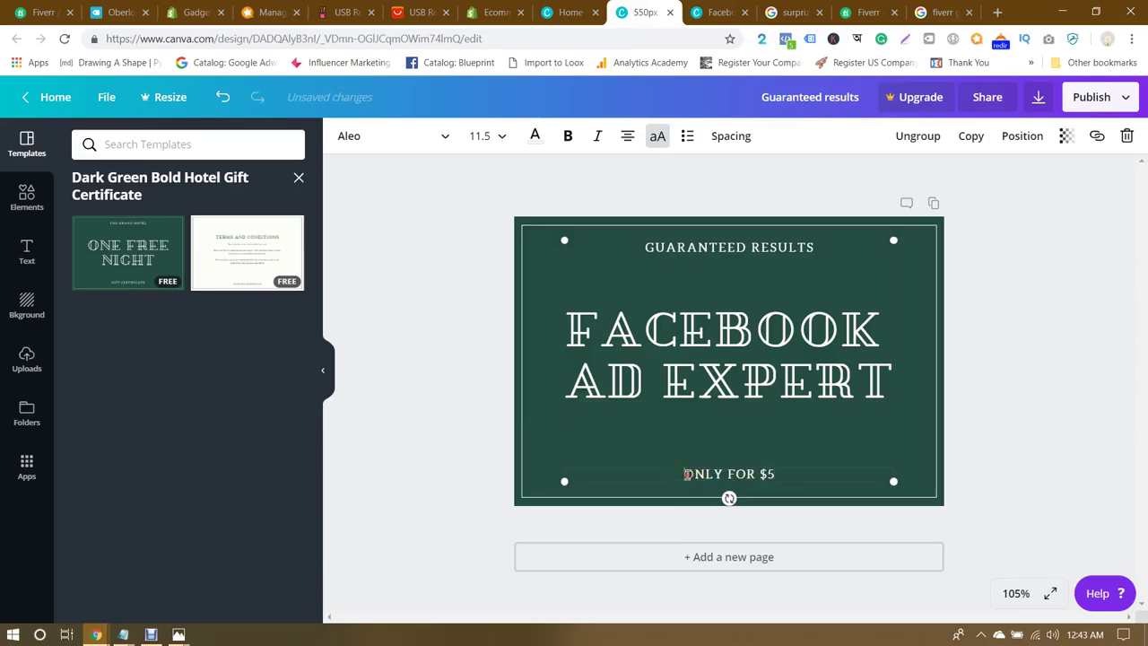
text(R)
text(UN FACE)
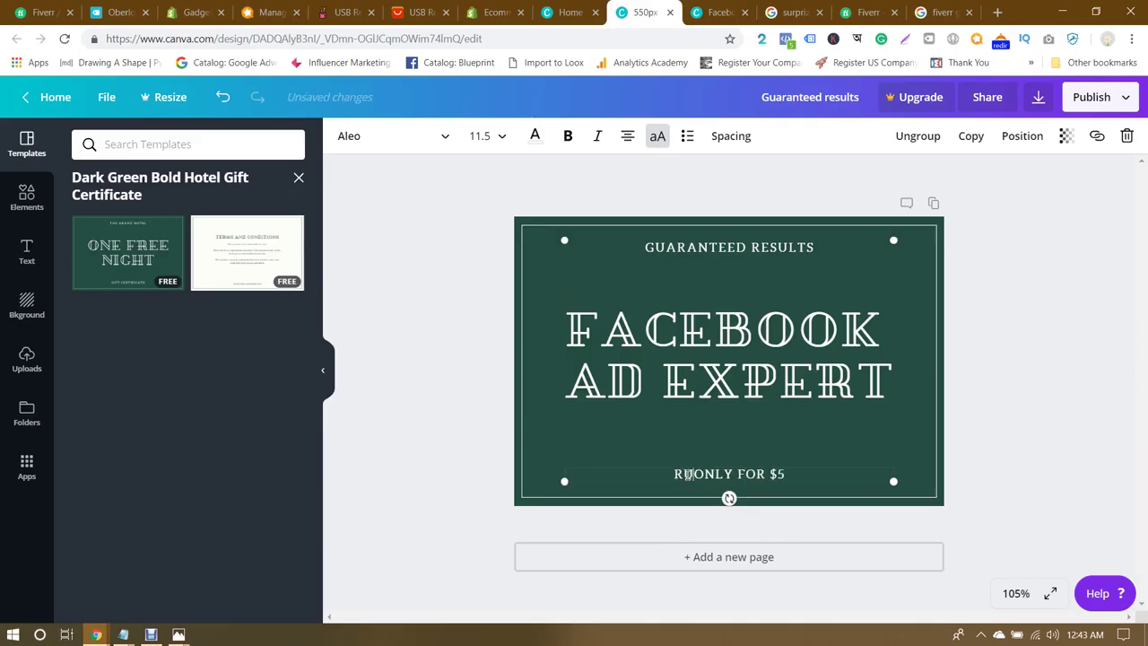
text(BOOK AD)
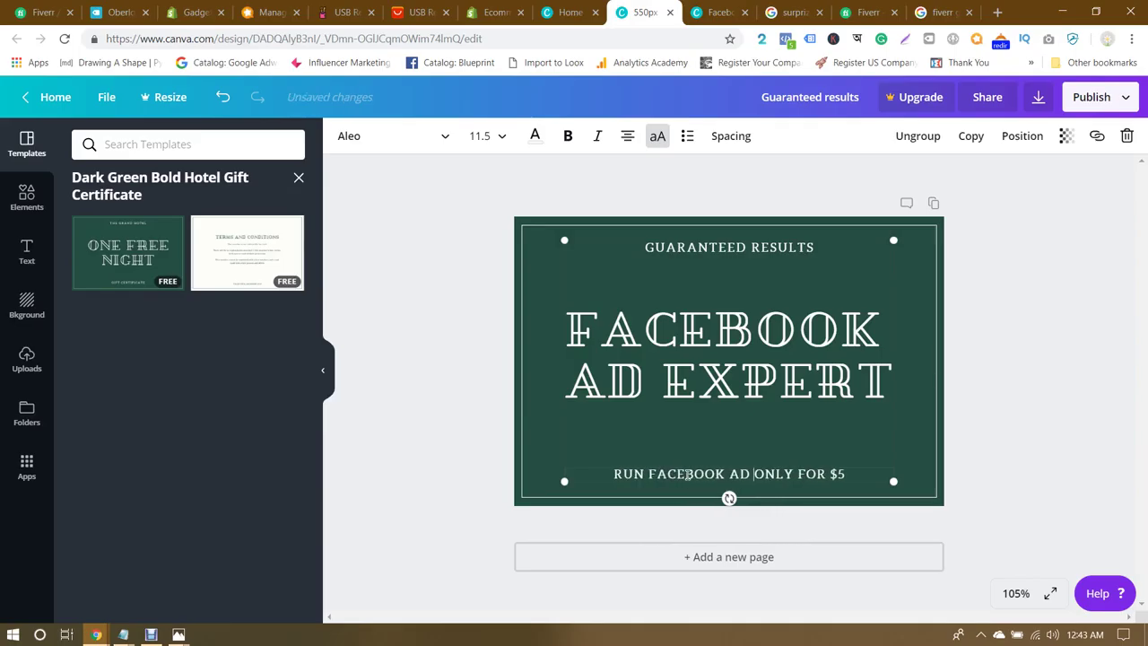
click(985, 422)
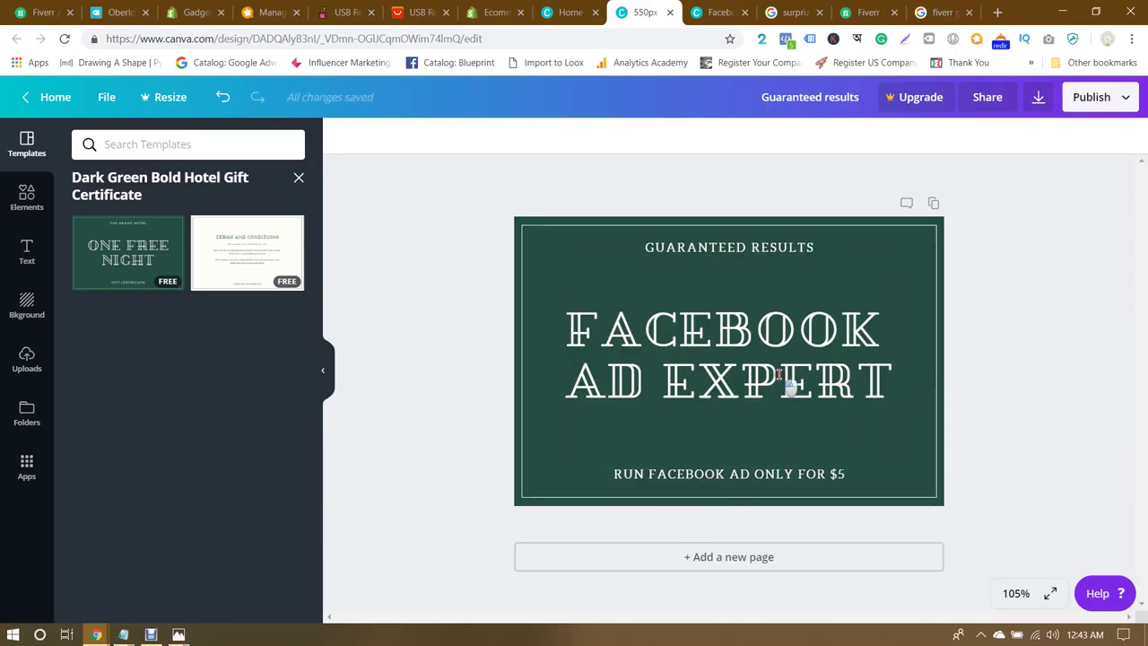